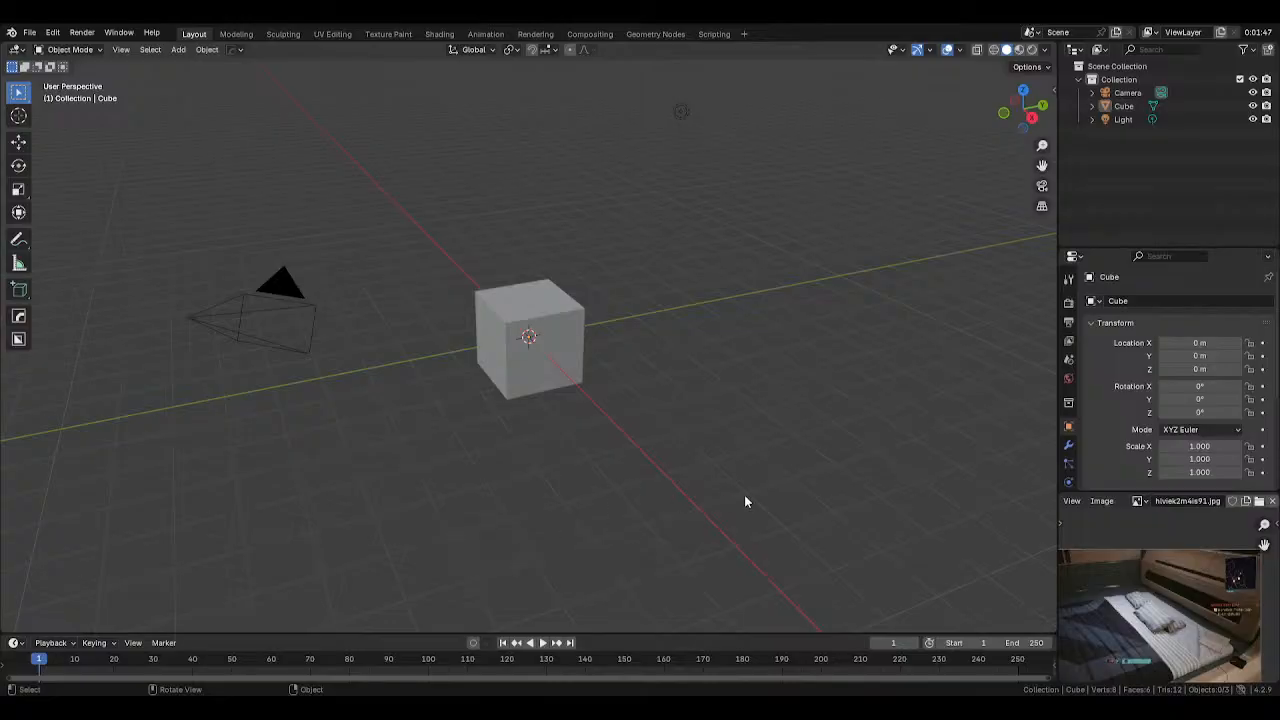
# Switch to the back orthographic view and turn on the Screencast Keys display
pyautogui.click(529, 311)
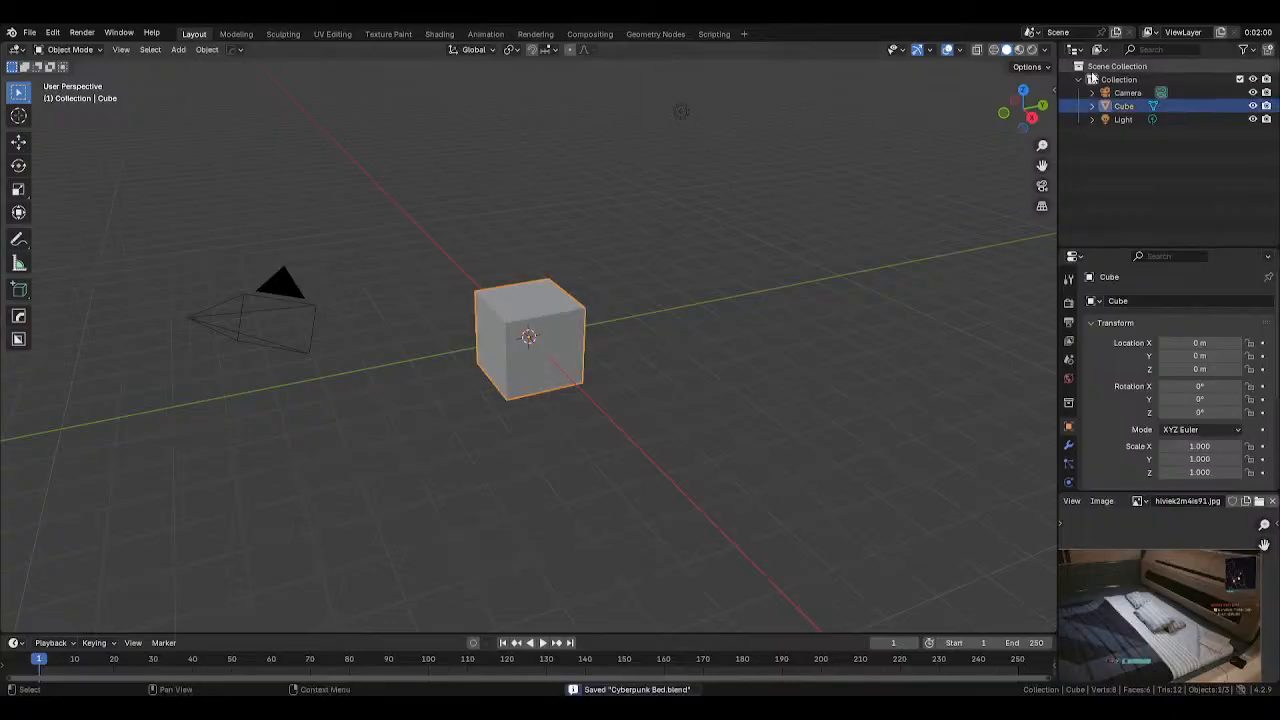
pyautogui.click(1042, 104)
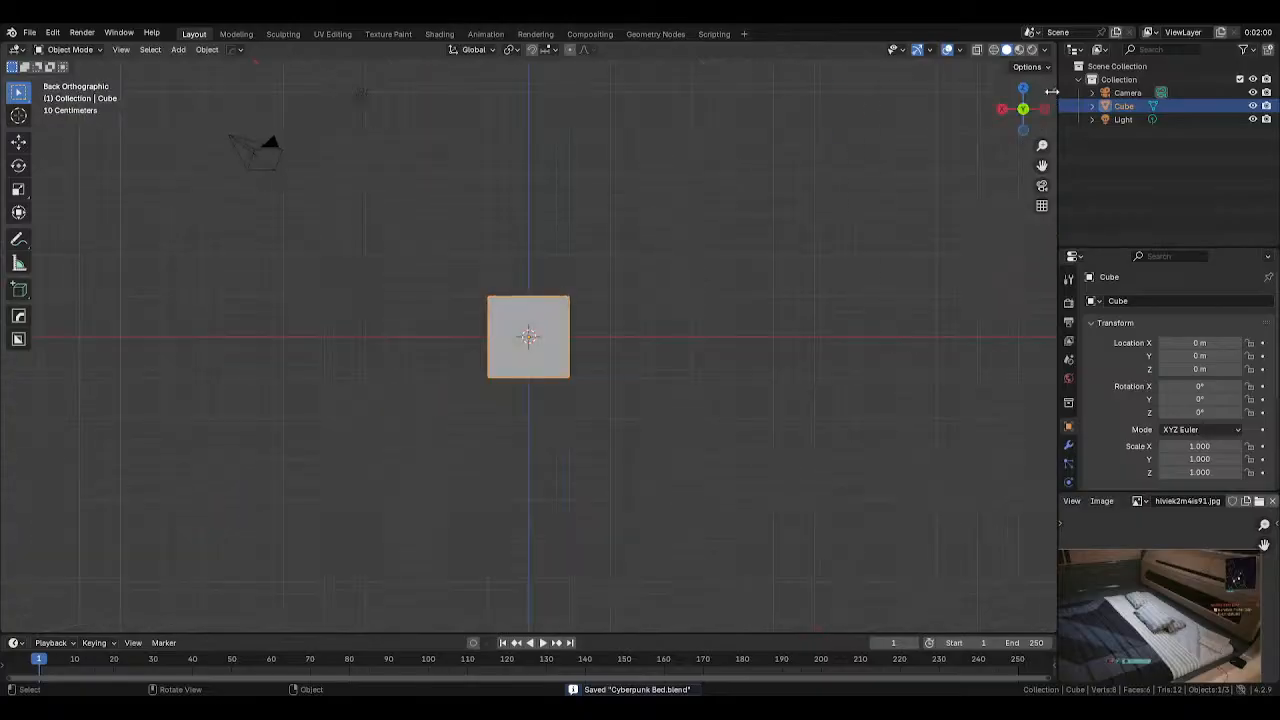
pyautogui.press('n')
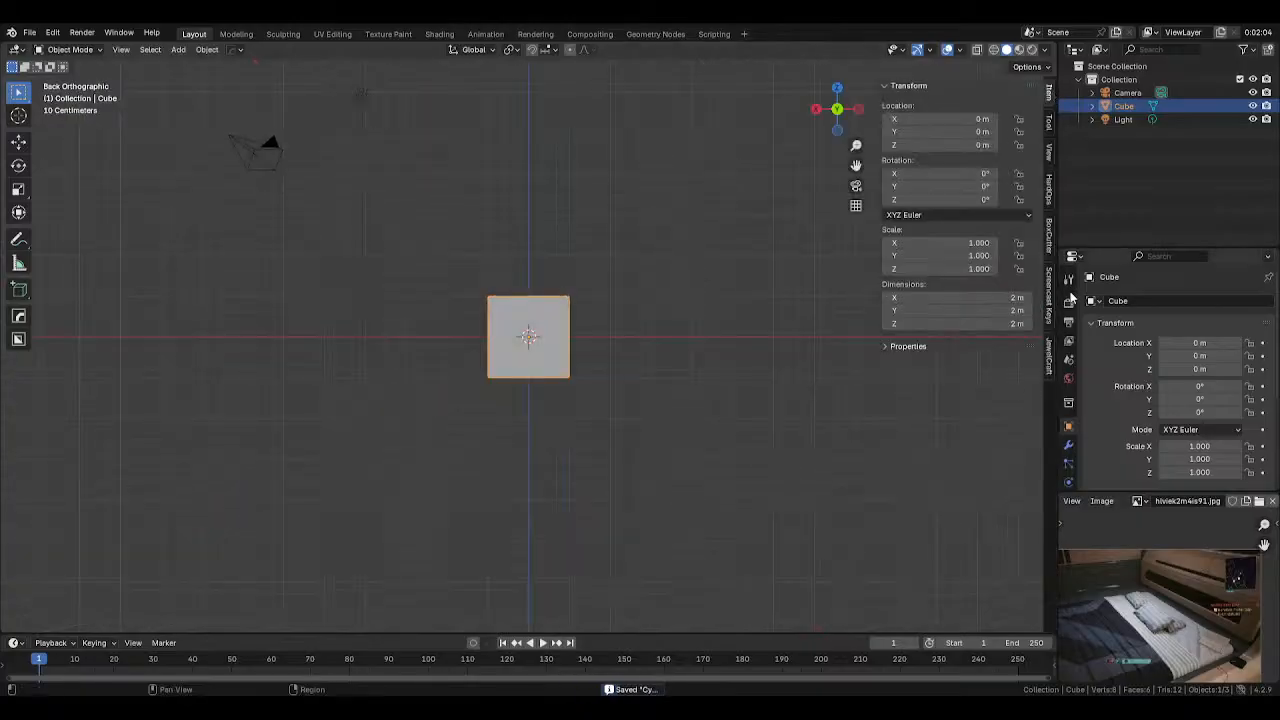
pyautogui.click(1049, 297)
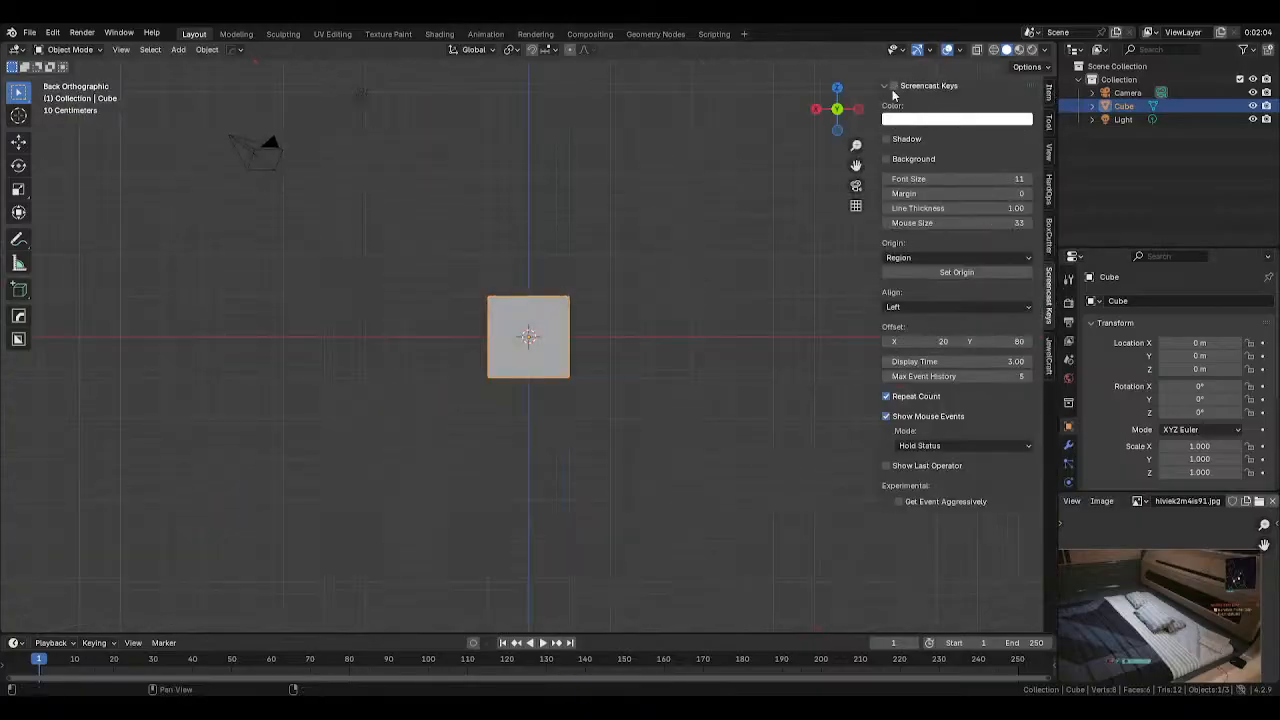
pyautogui.click(604, 235)
pyautogui.click(553, 347)
pyautogui.click(637, 297)
pyautogui.hotkey('shift', 'a')
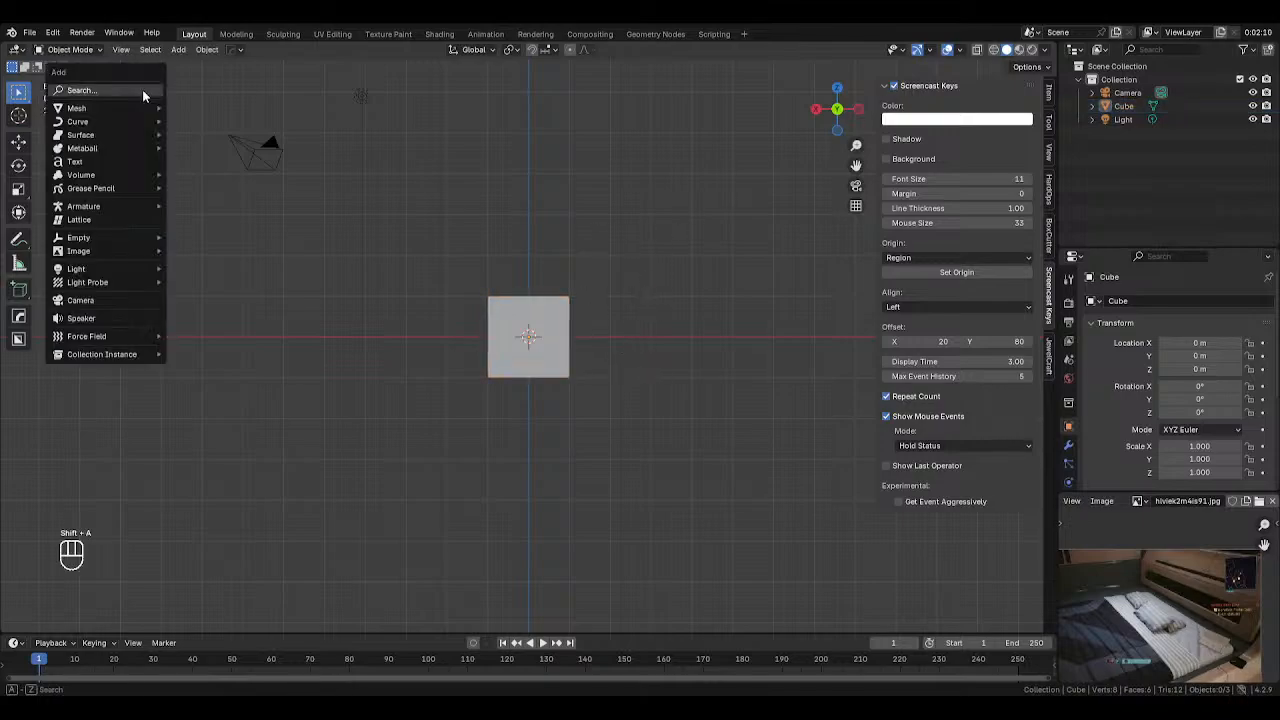
# Save the Cyberpunk Bed.blend file
pyautogui.click(36, 33)
pyautogui.click(36, 33)
pyautogui.click(45, 120)
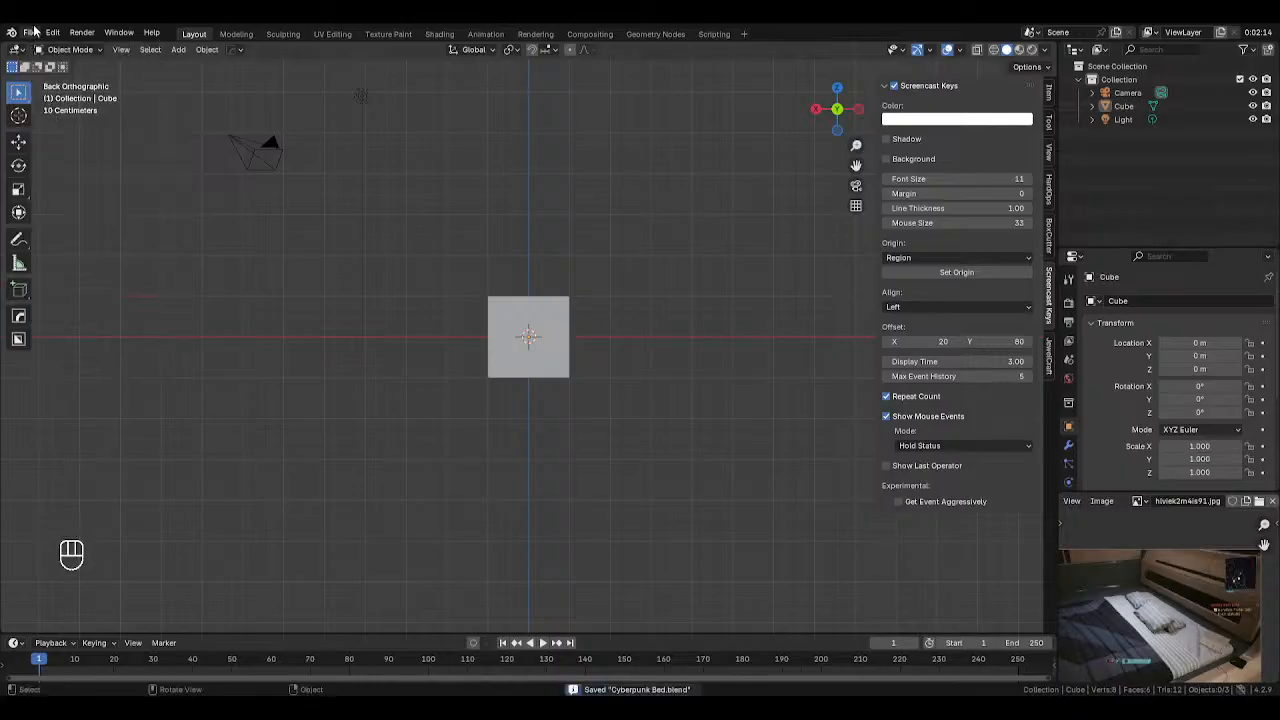
# Import the Bioengineer with Pad human figure into the scene as a scale reference
pyautogui.click(31, 32)
pyautogui.moveTo(86, 228)
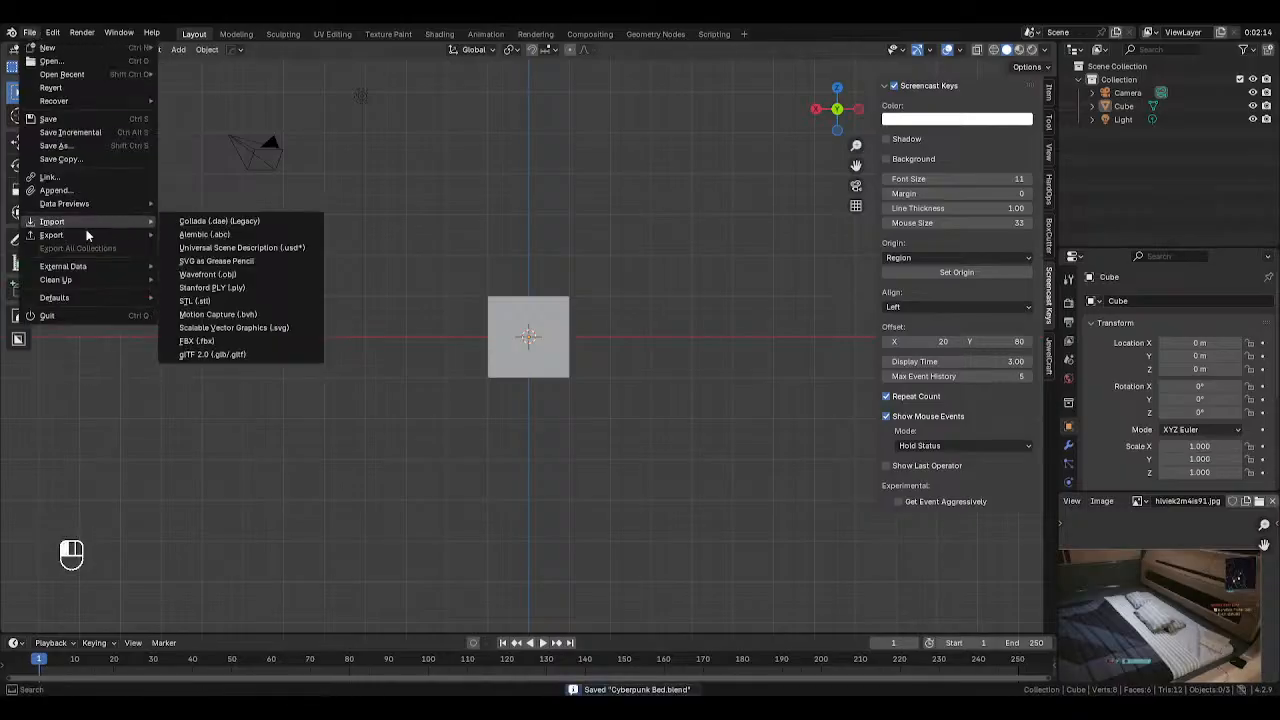
pyautogui.press('Escape')
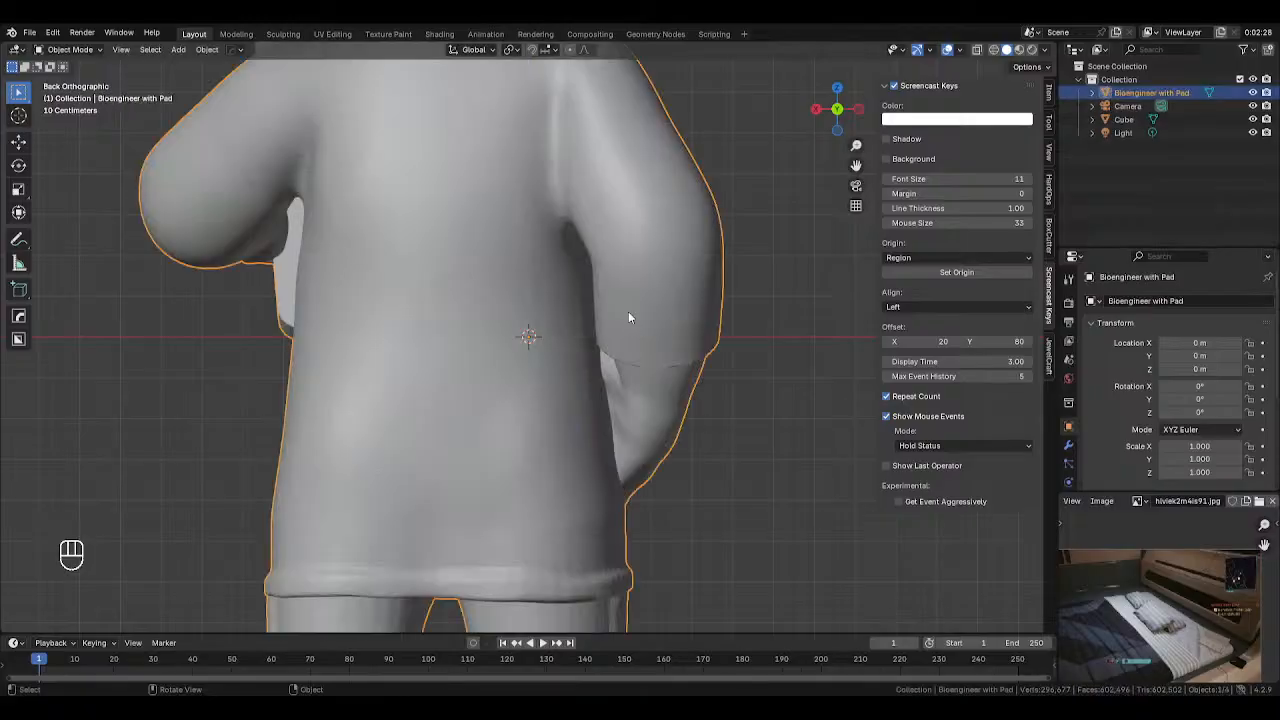
# Rotate the imported figure 180° about the global Z axis
pyautogui.scroll(-5, 628, 311)
pyautogui.press('r')
pyautogui.press('z')
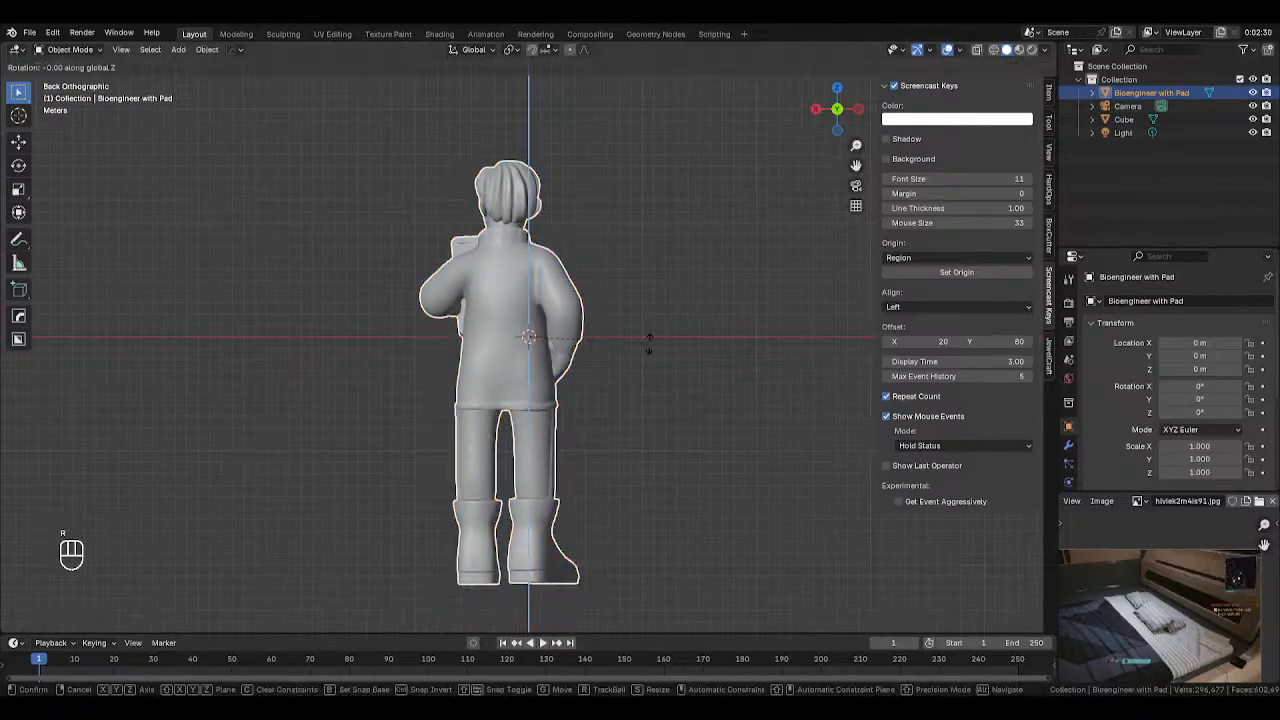
pyautogui.click(648, 343)
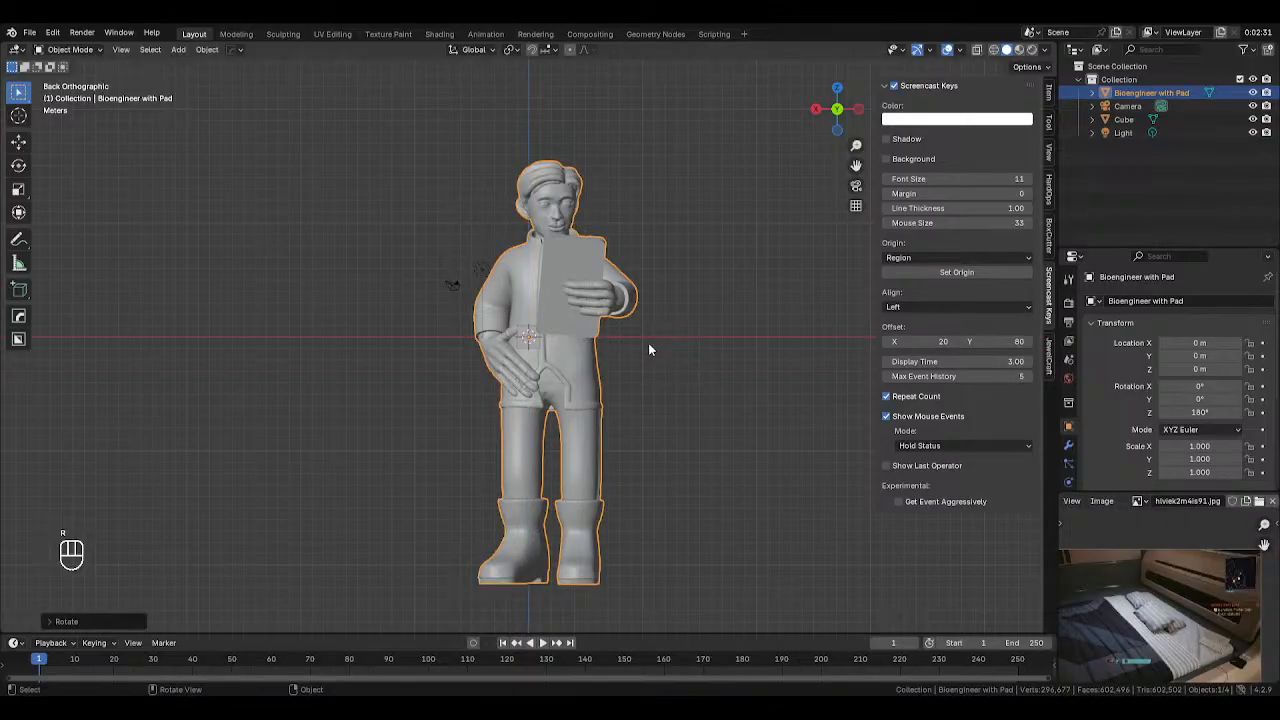
# Move the figure away from the cube to about X -14.7 m and Z 17.4 m
pyautogui.scroll(-4, 626, 363)
pyautogui.press('g')
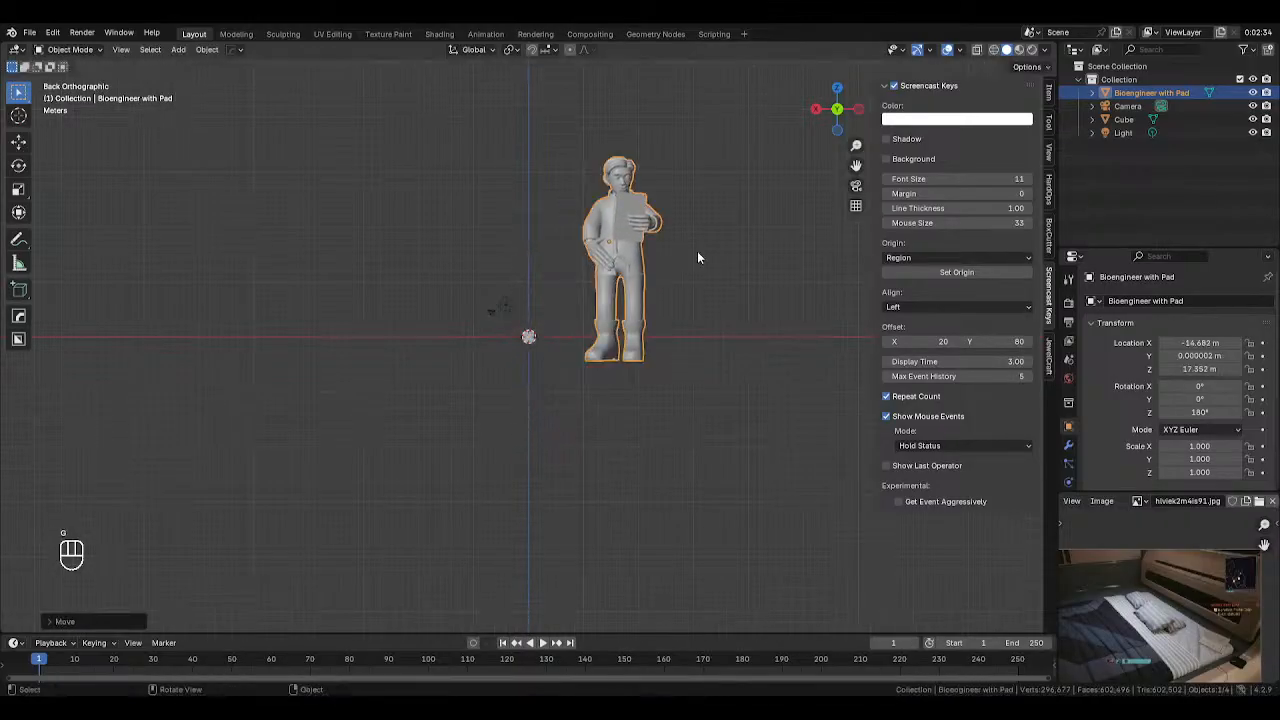
pyautogui.click(697, 251)
pyautogui.press('r')
pyautogui.press('z')
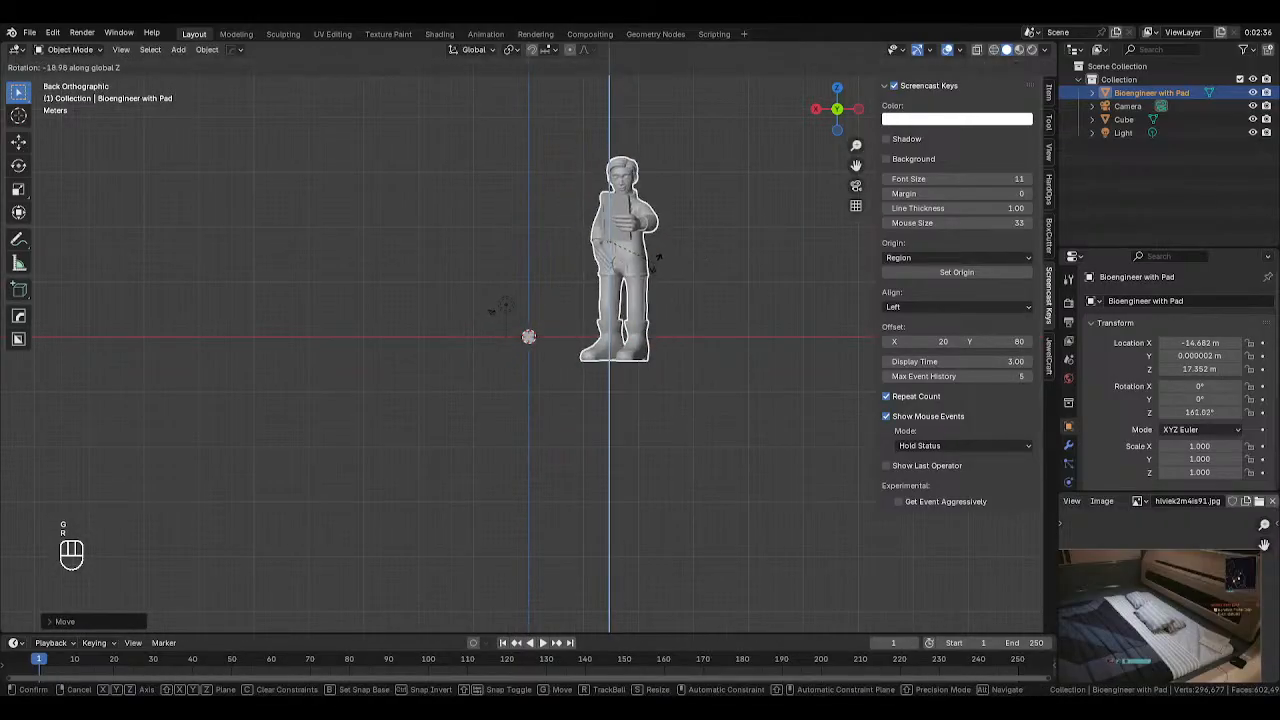
pyautogui.rightClick(660, 264)
# Show the object transform values and rotate the figure 90° about the global Y axis
pyautogui.click(530, 355)
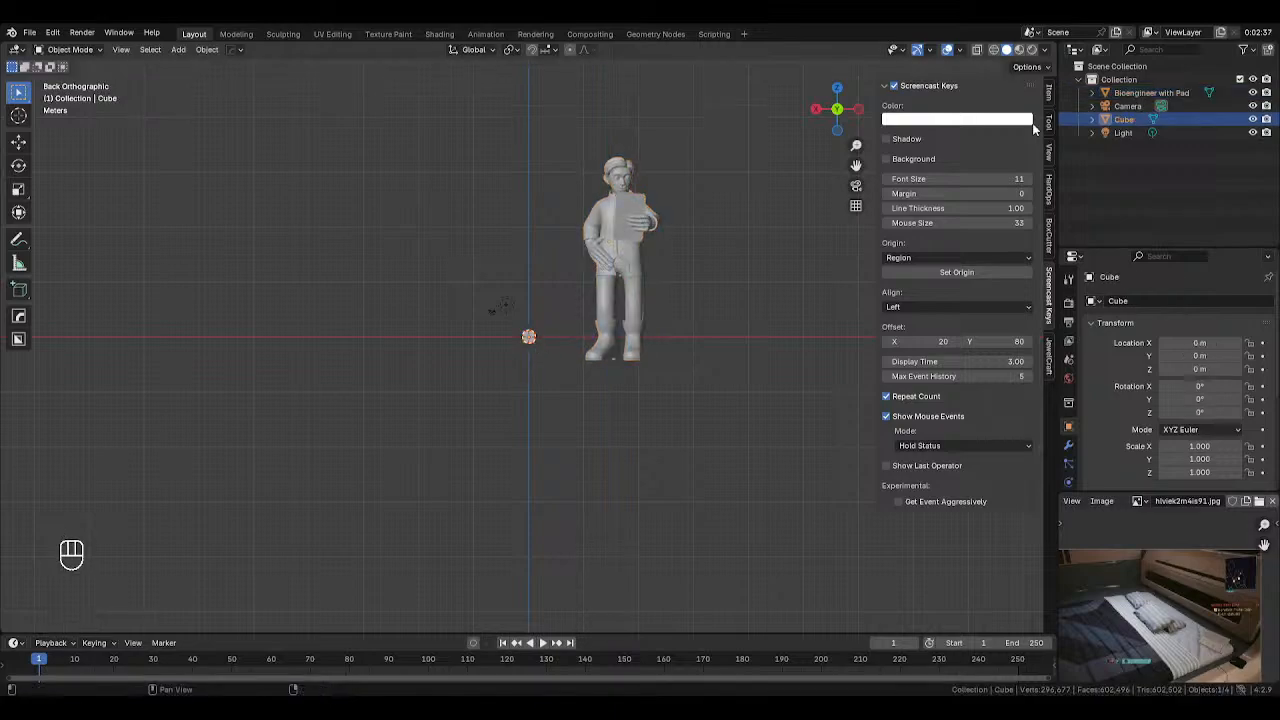
pyautogui.click(1046, 92)
pyautogui.click(625, 263)
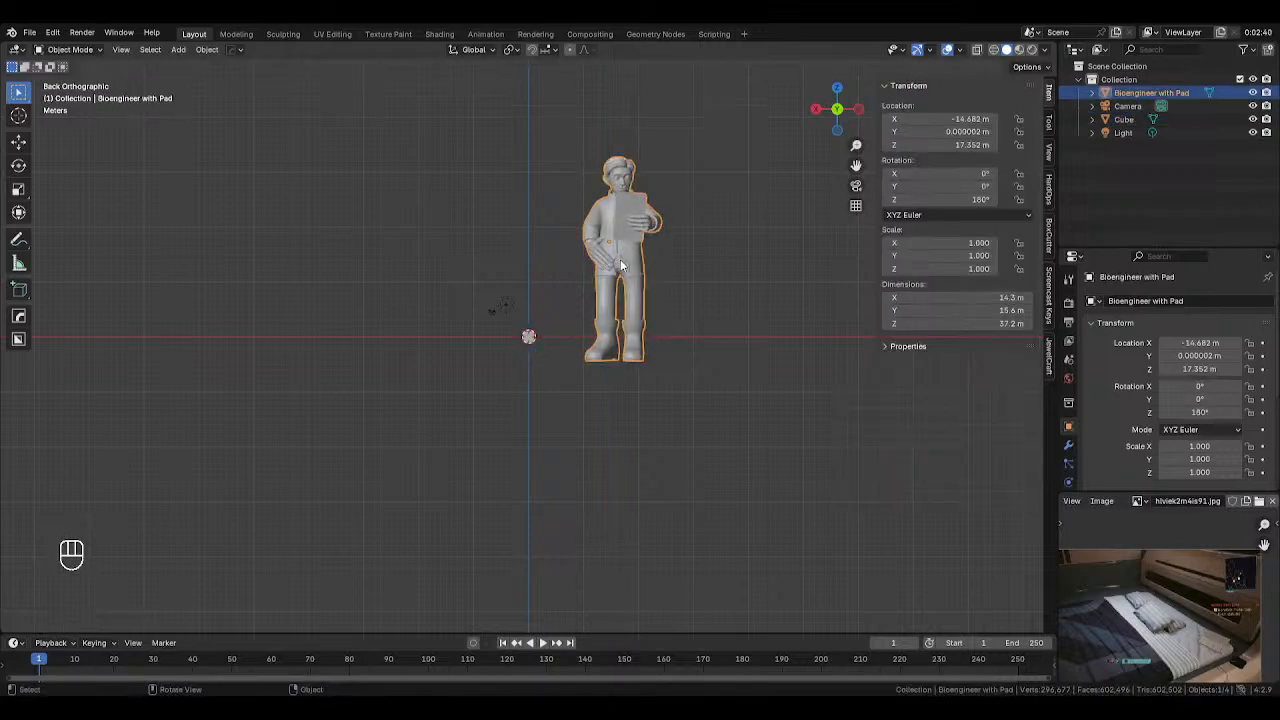
pyautogui.press('r')
pyautogui.press('x')
pyautogui.write('y')
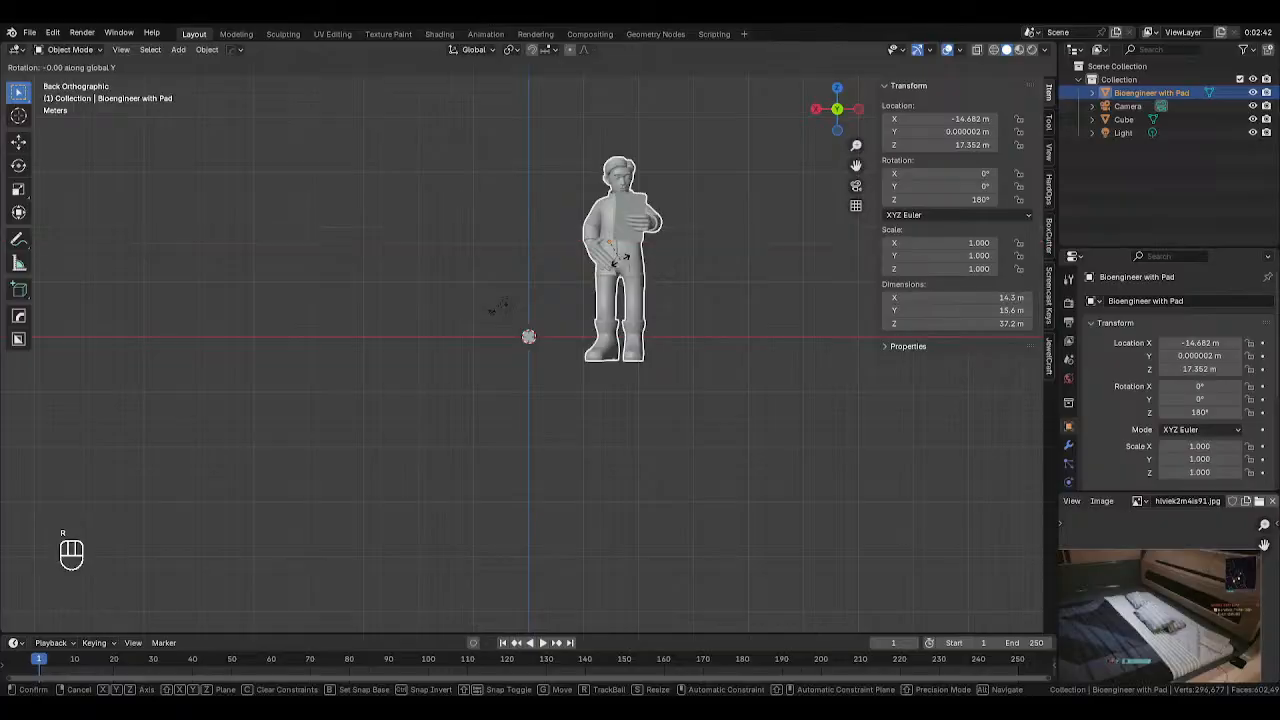
pyautogui.write('90')
pyautogui.press('Return')
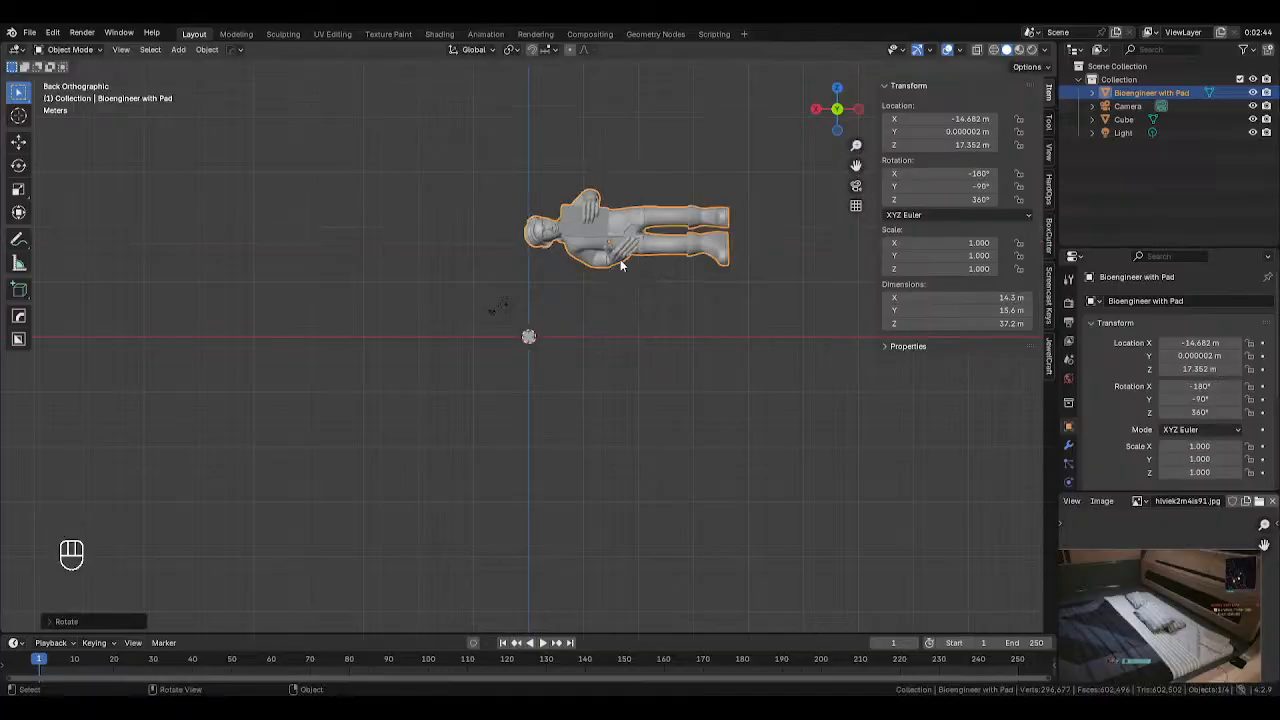
# Rotate the lying figure 180° about the global Z axis
pyautogui.write('rz')
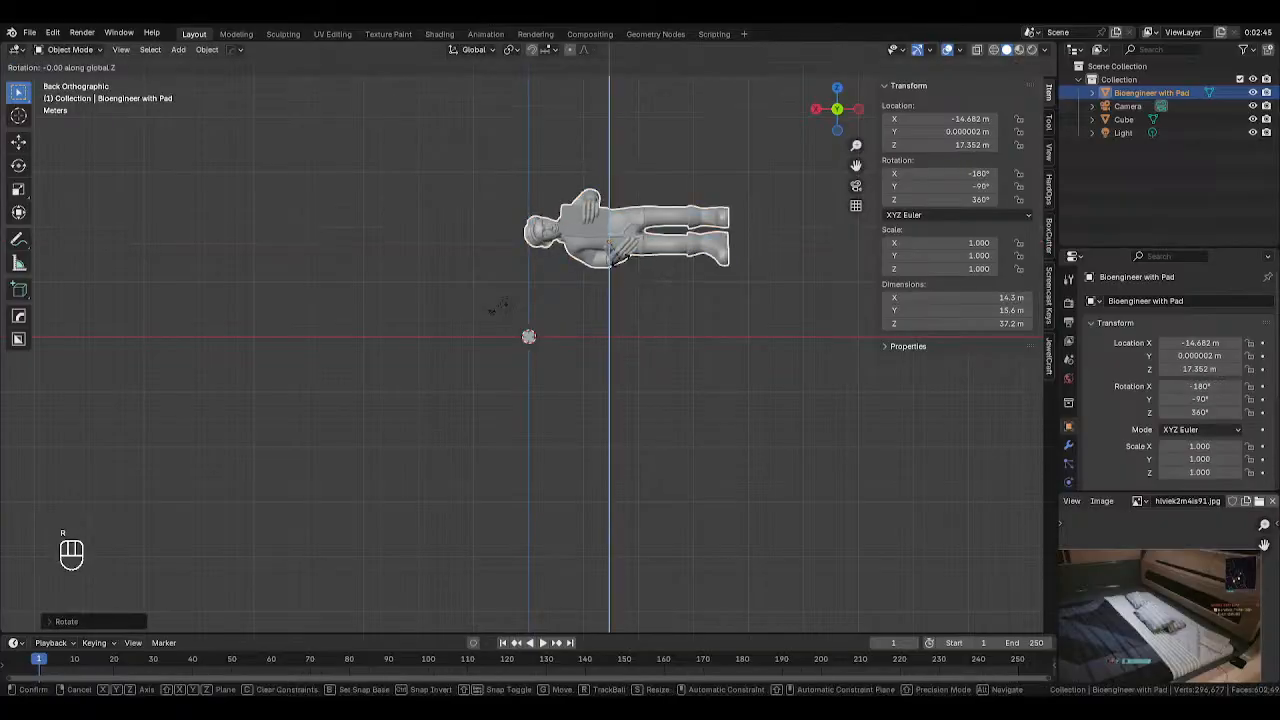
pyautogui.write('180')
pyautogui.press('Return')
# Scale the cube up uniformly to about 24 m per side
pyautogui.click(530, 336)
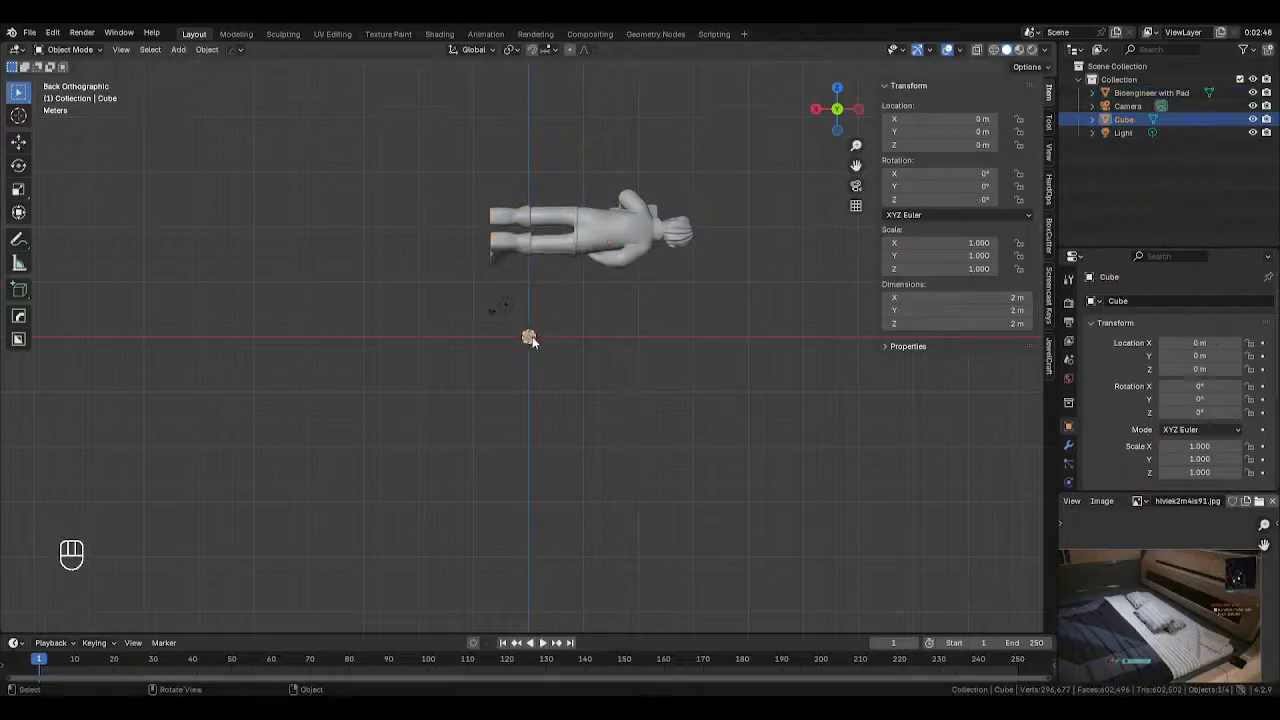
pyautogui.press('s')
pyautogui.click(867, 298)
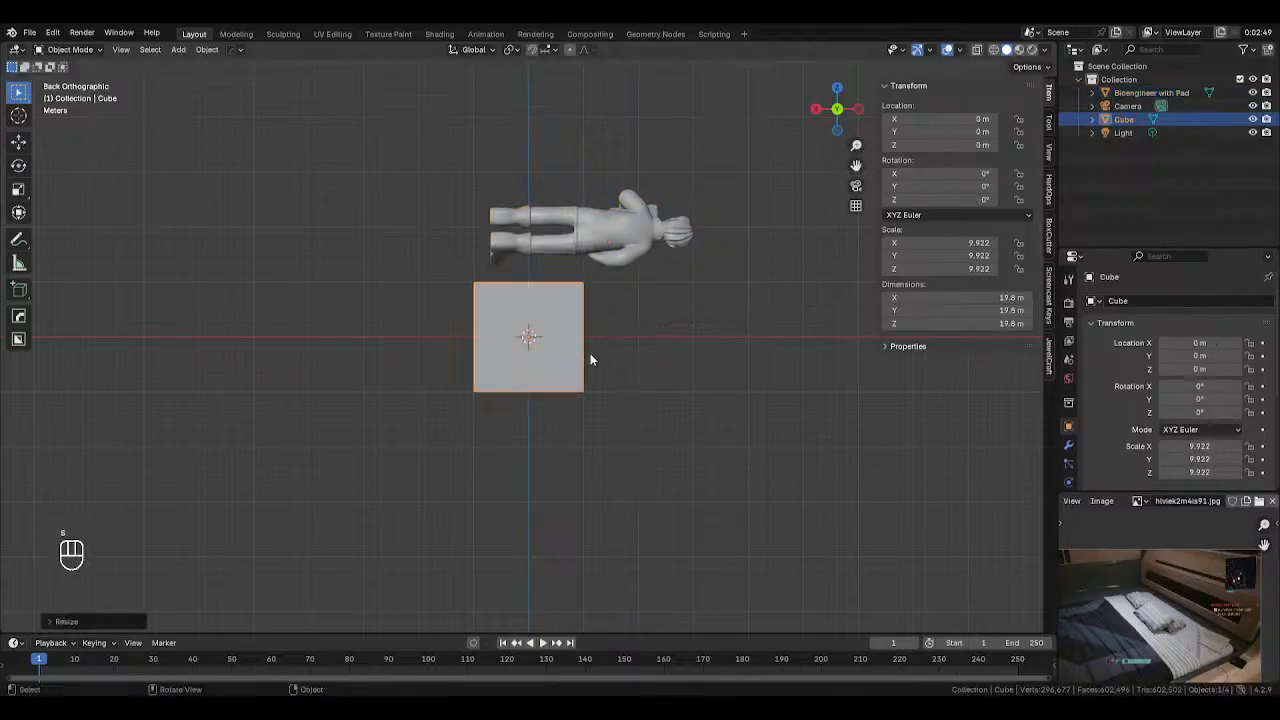
pyautogui.moveTo(590, 353); pyautogui.dragTo(723, 389, button='middle')
pyautogui.press('s')
pyautogui.click(606, 325)
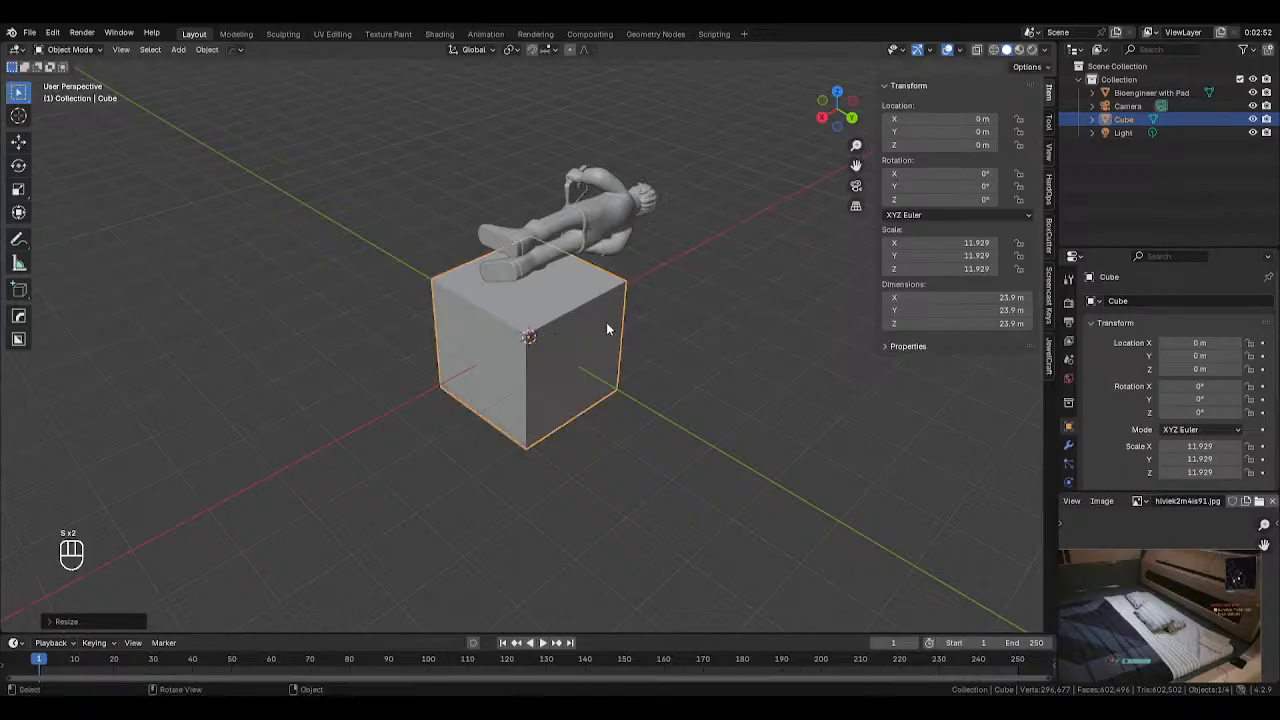
# Rotate the lying figure 90° about the global X axis
pyautogui.moveTo(606, 325); pyautogui.dragTo(651, 346, button='middle')
pyautogui.click(590, 215)
pyautogui.press('r')
pyautogui.press('x')
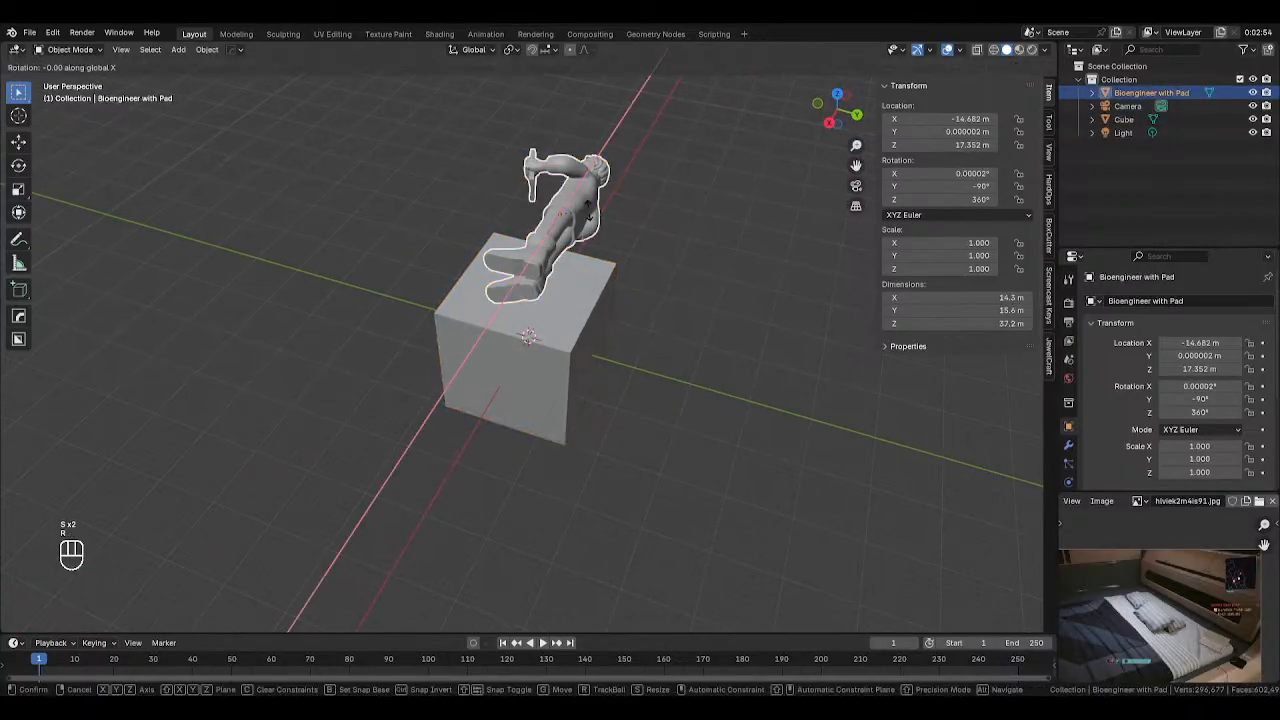
pyautogui.click(588, 210)
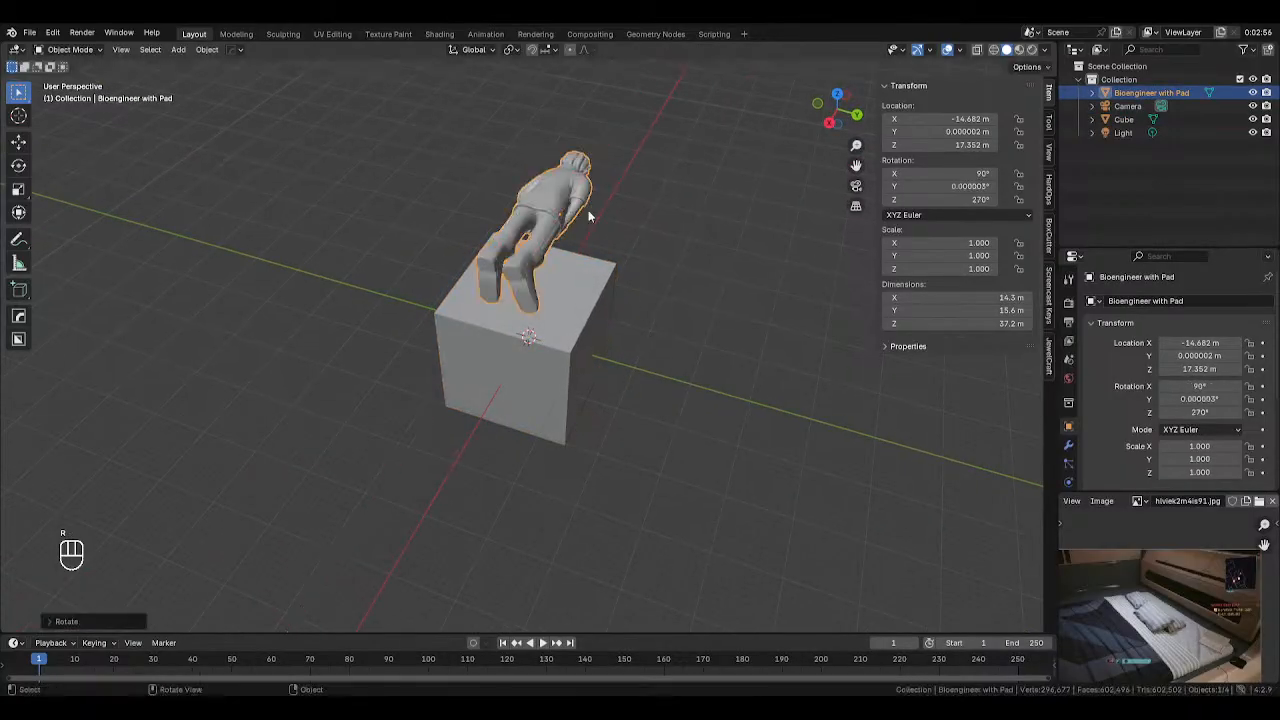
# Shift the figure along the Y axis over the cube, working from the top orthographic view
pyautogui.press('KP_7')
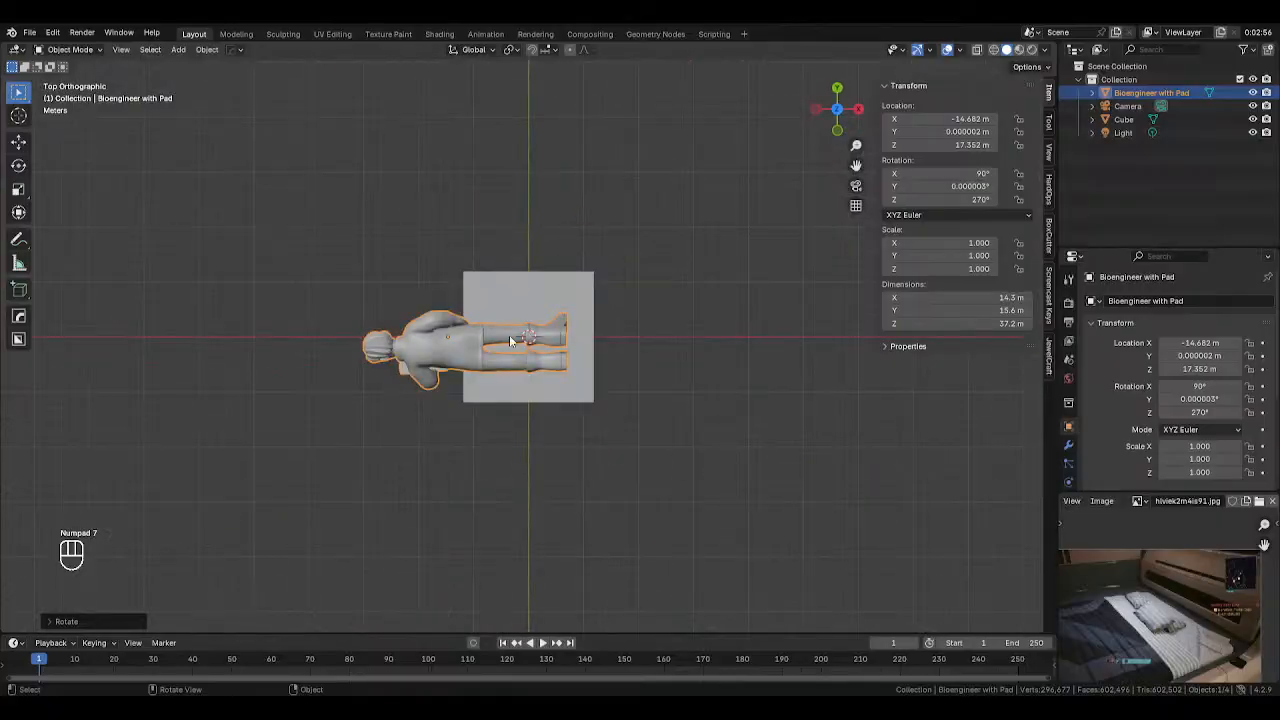
pyautogui.press('g')
pyautogui.click(515, 306)
# Enlarge the cube uniformly to about 31.5 m per side
pyautogui.click(577, 352)
pyautogui.press('s')
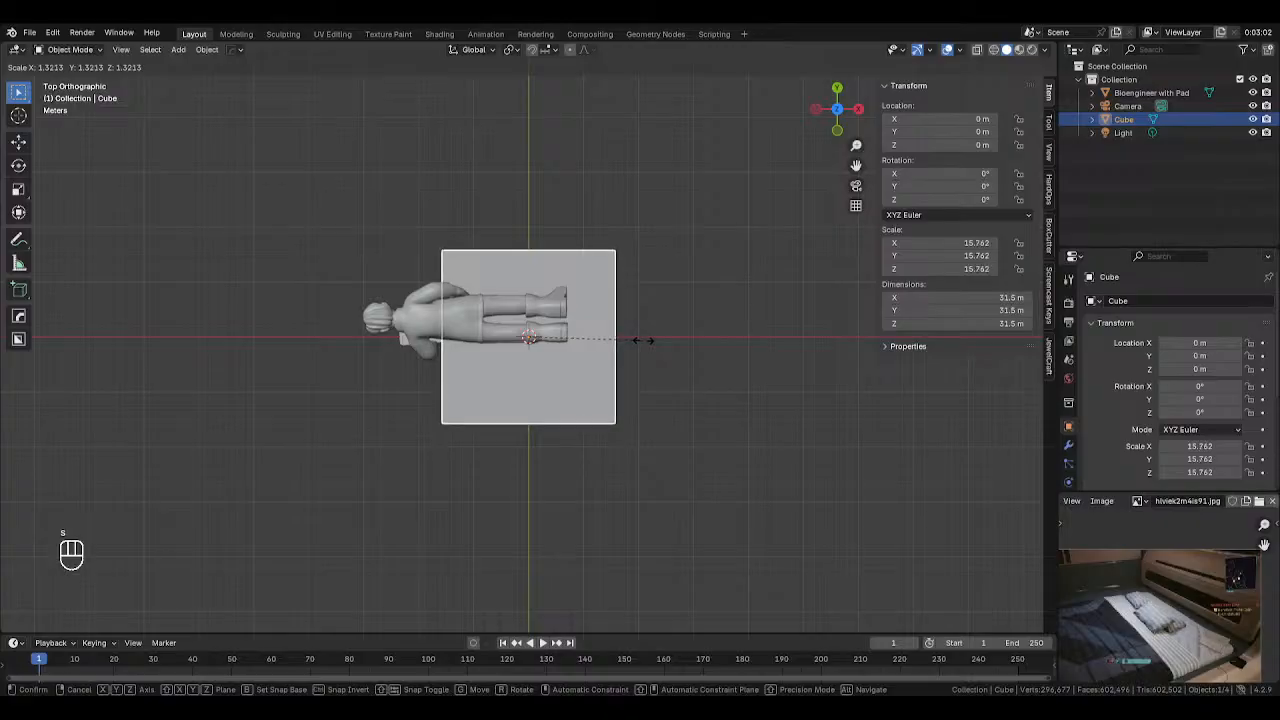
pyautogui.click(643, 338)
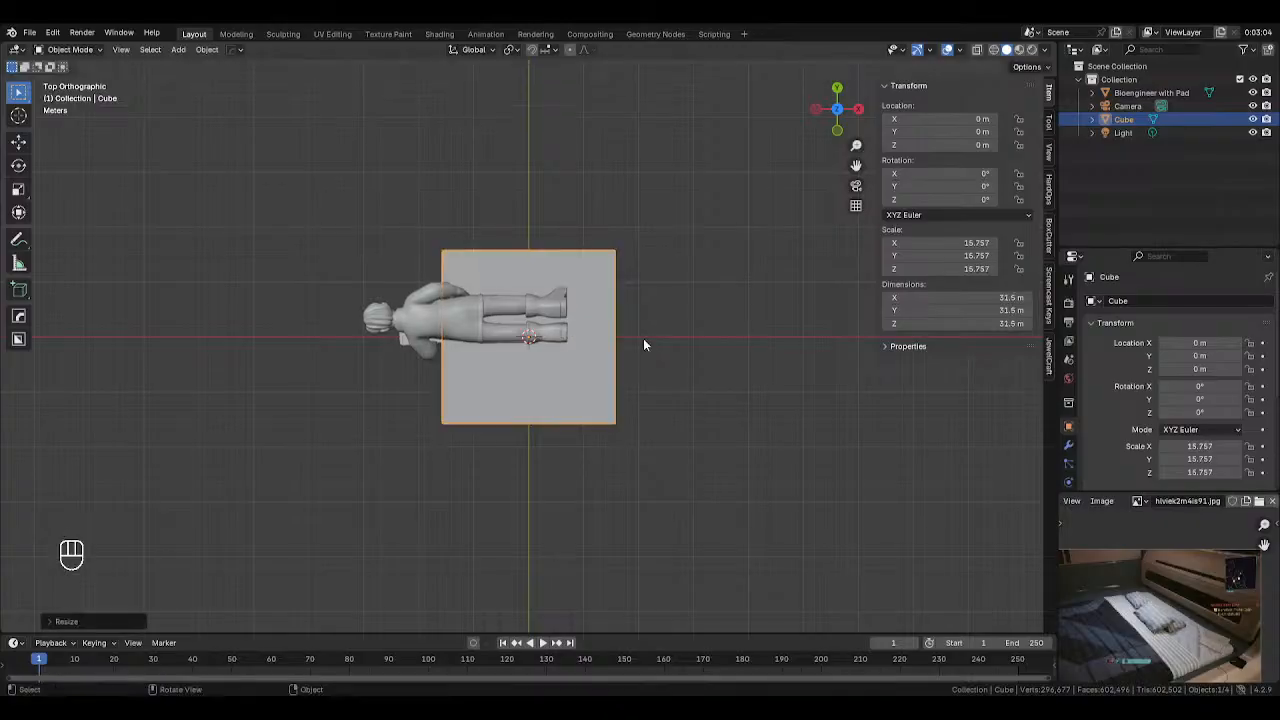
# Move the figure along Y to about 1.2 m and rotate it 90° about the global X axis
pyautogui.click(536, 301)
pyautogui.press('g')
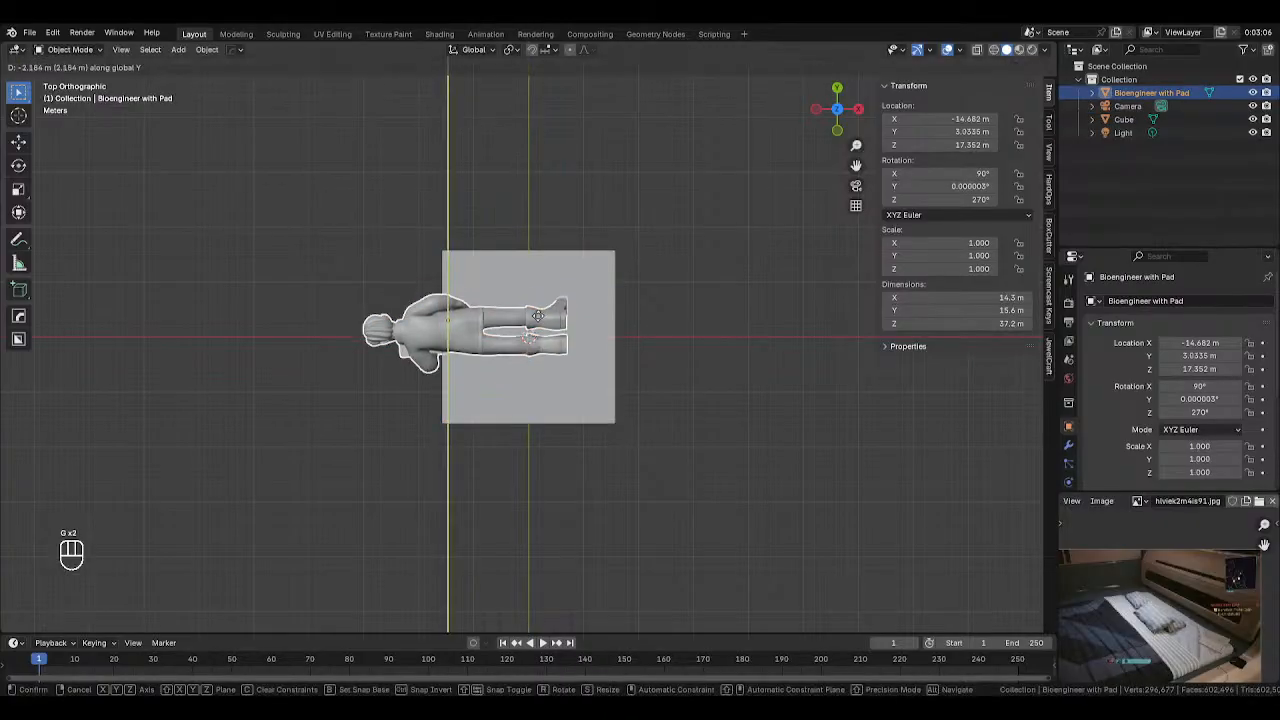
pyautogui.click(580, 318)
pyautogui.press('r')
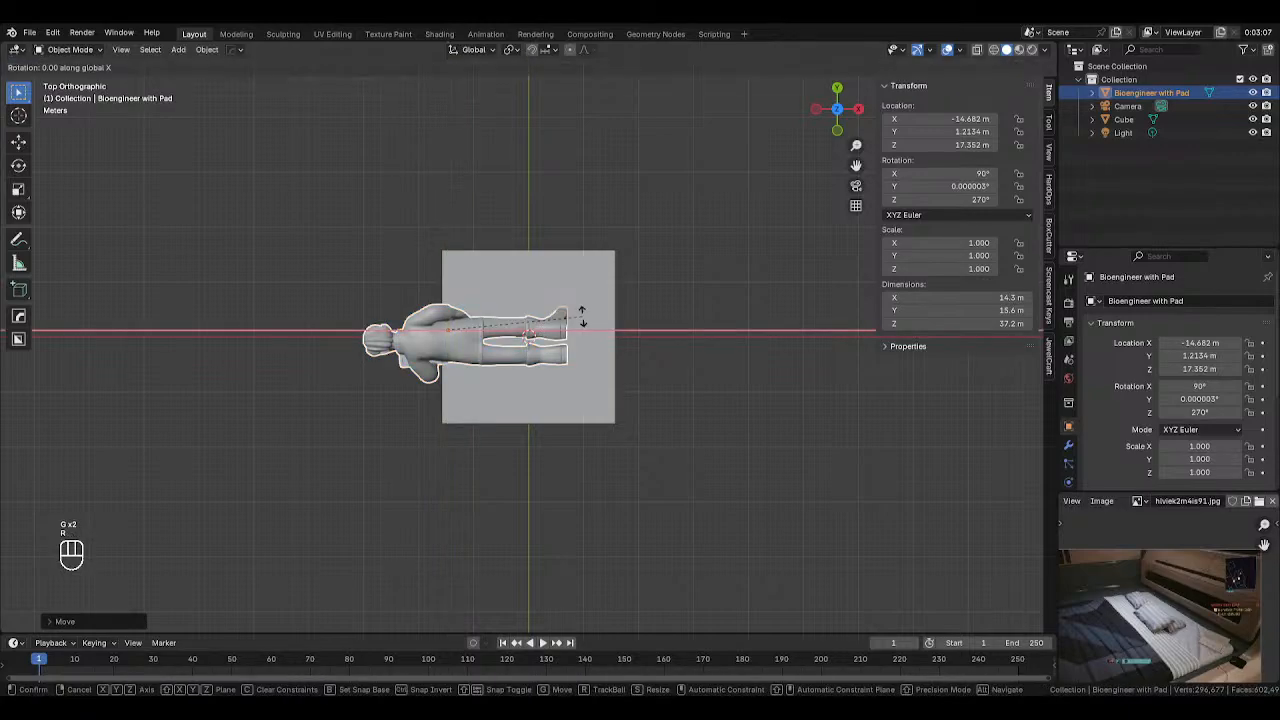
pyautogui.click(583, 321)
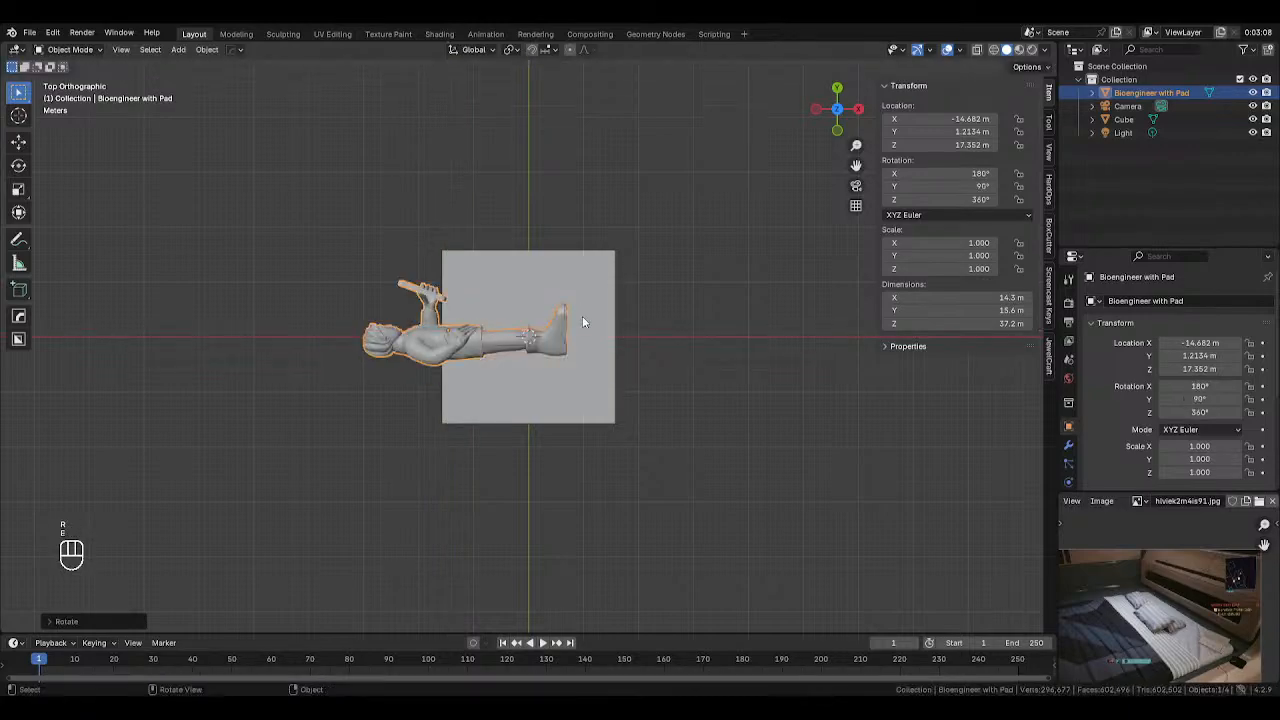
pyautogui.press('z')
pyautogui.press('Escape')
pyautogui.press('r')
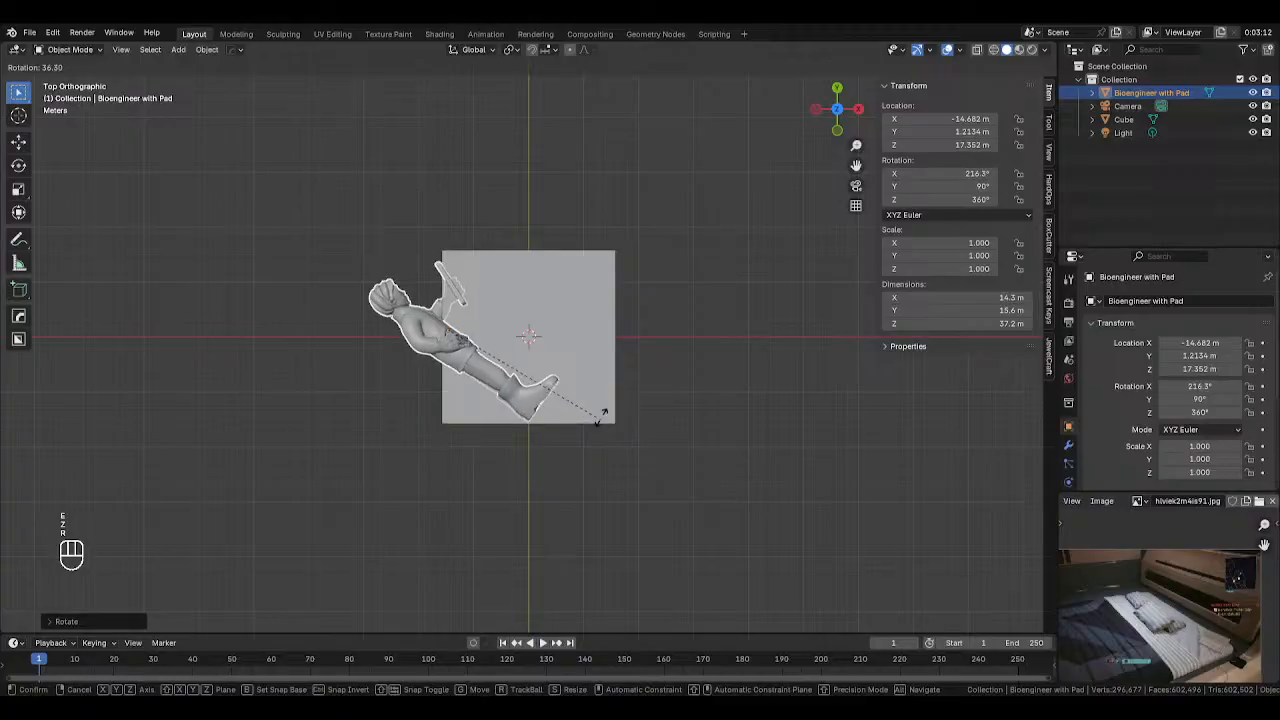
pyautogui.rightClick(598, 330)
# Stretch the cube along the X axis to about 77.5 m long
pyautogui.click(598, 330)
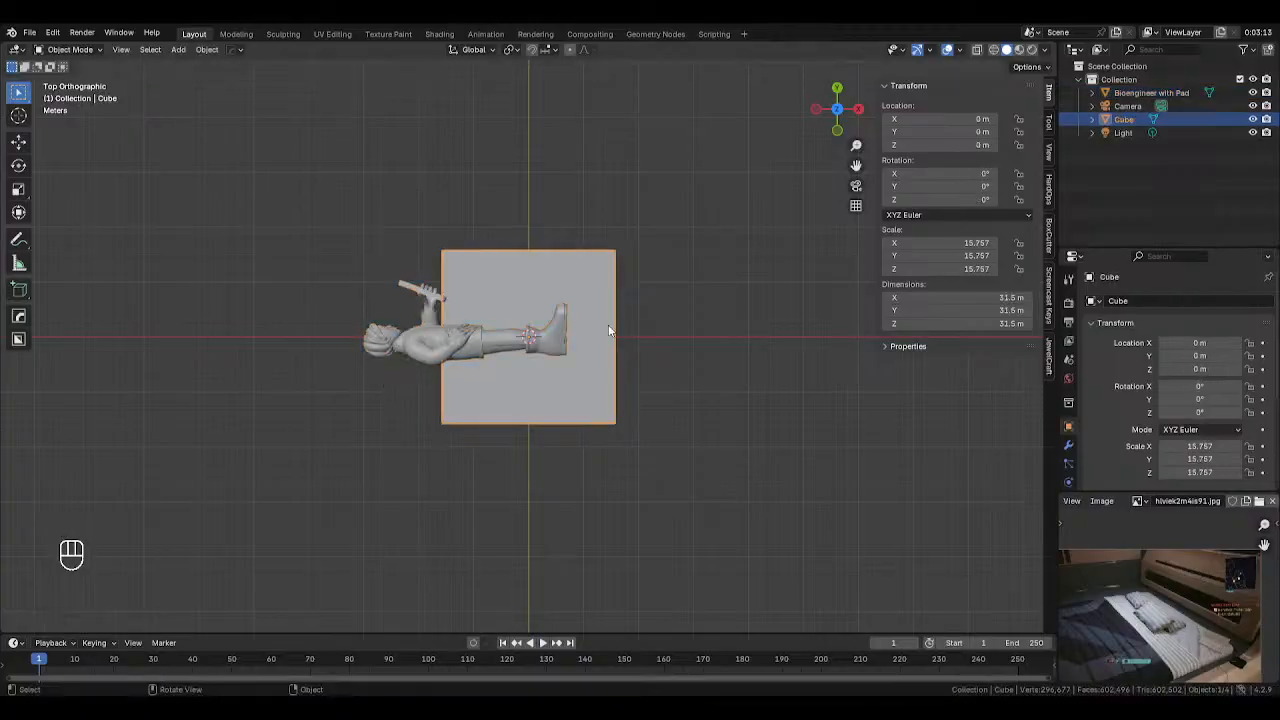
pyautogui.press('s')
pyautogui.press('x')
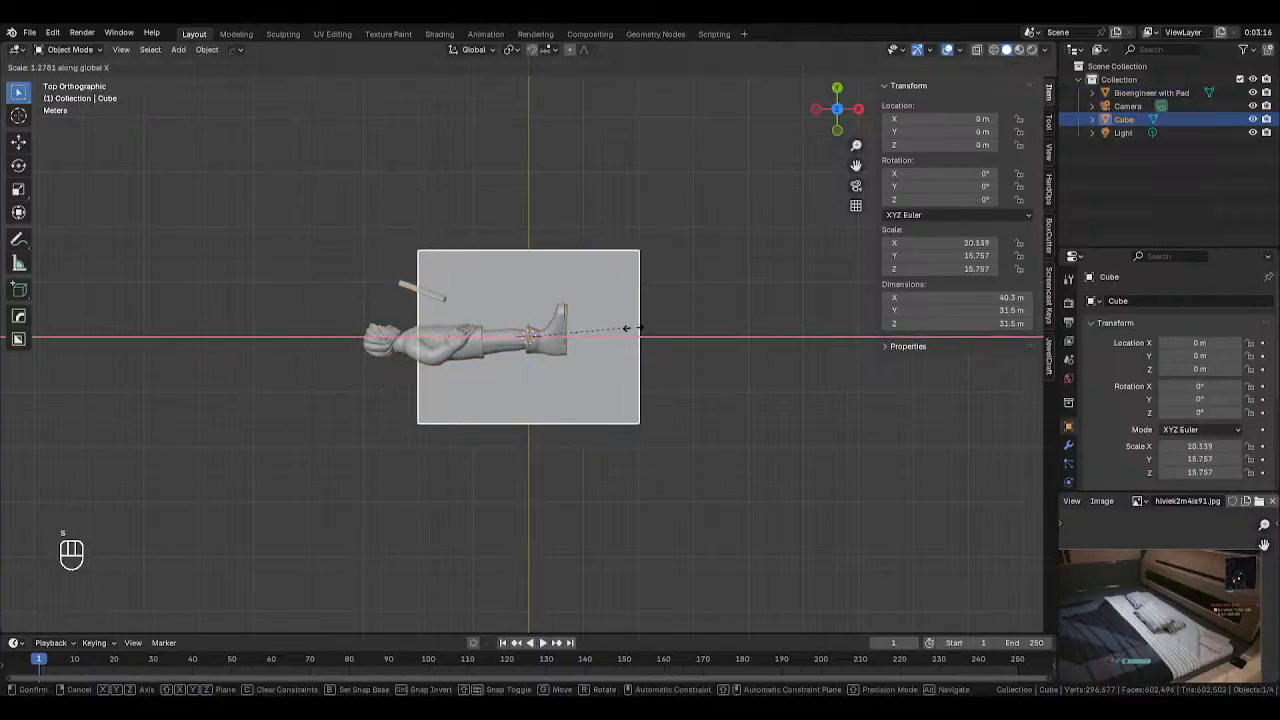
pyautogui.click(711, 323)
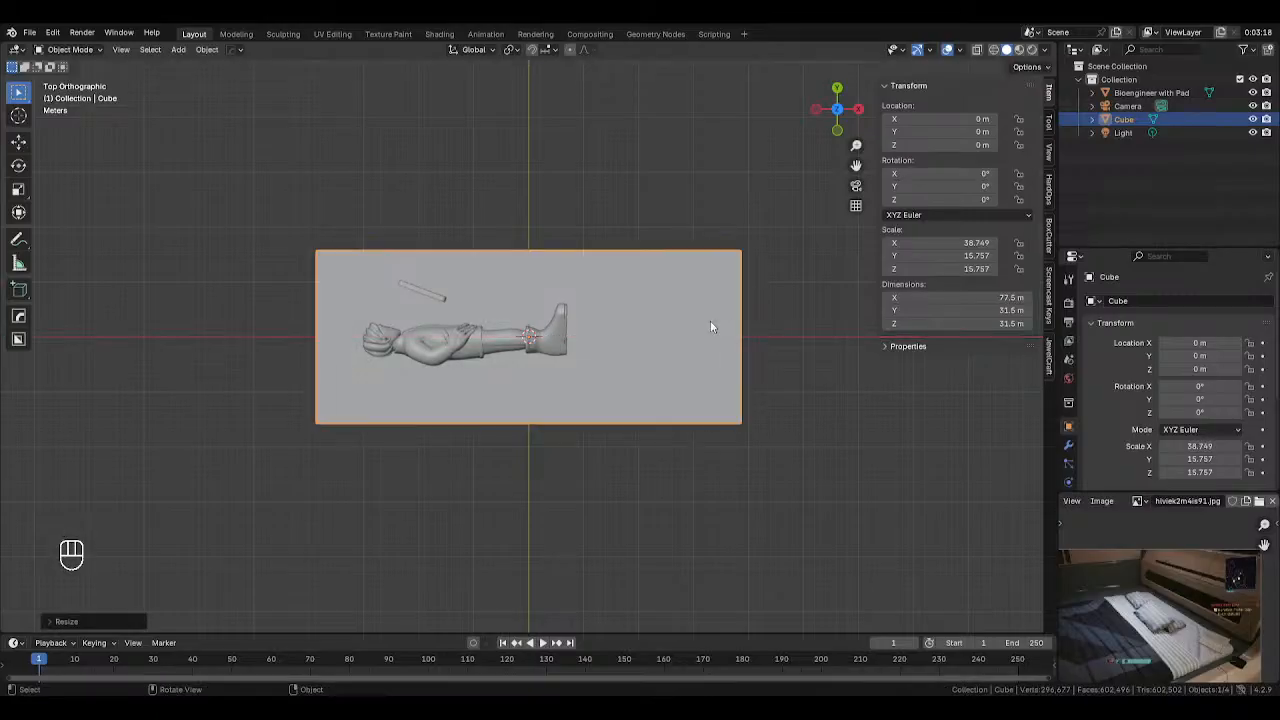
pyautogui.moveTo(711, 323); pyautogui.dragTo(522, 240, button='middle')
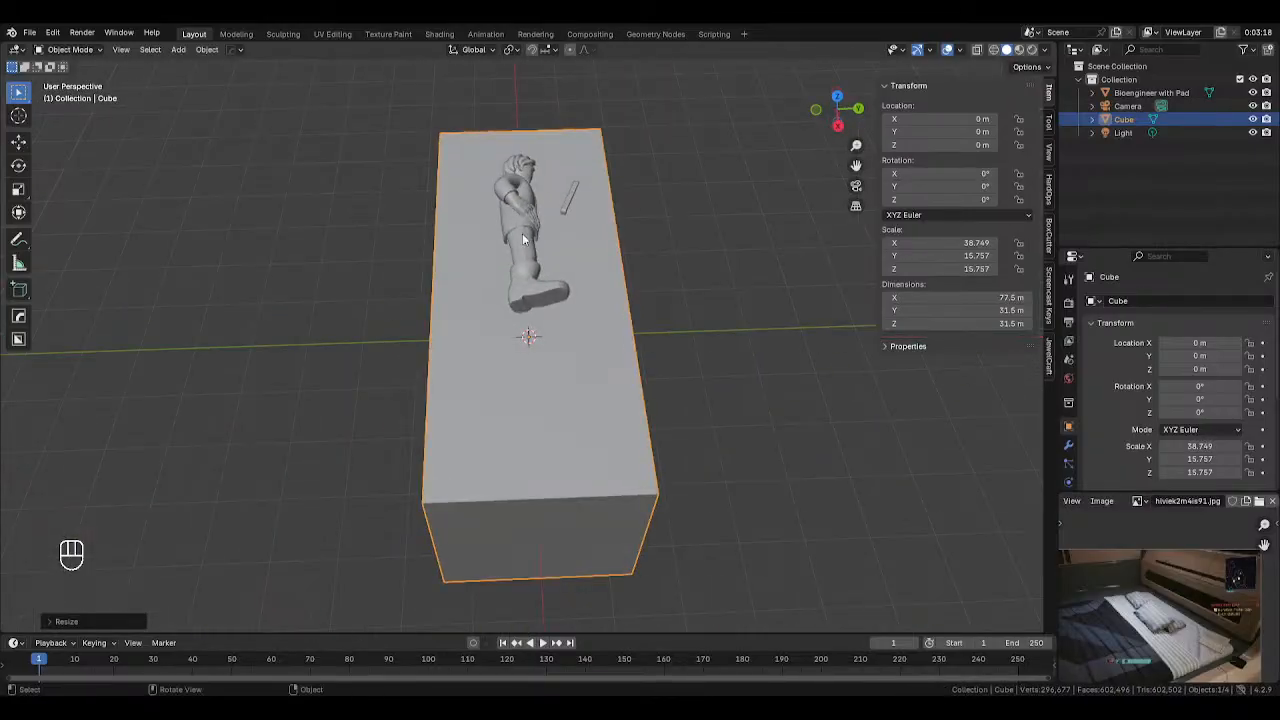
pyautogui.press('s')
pyautogui.click(570, 258)
# Rotate the figure another 90° about the global X axis so it lies face up on the block
pyautogui.click(516, 262)
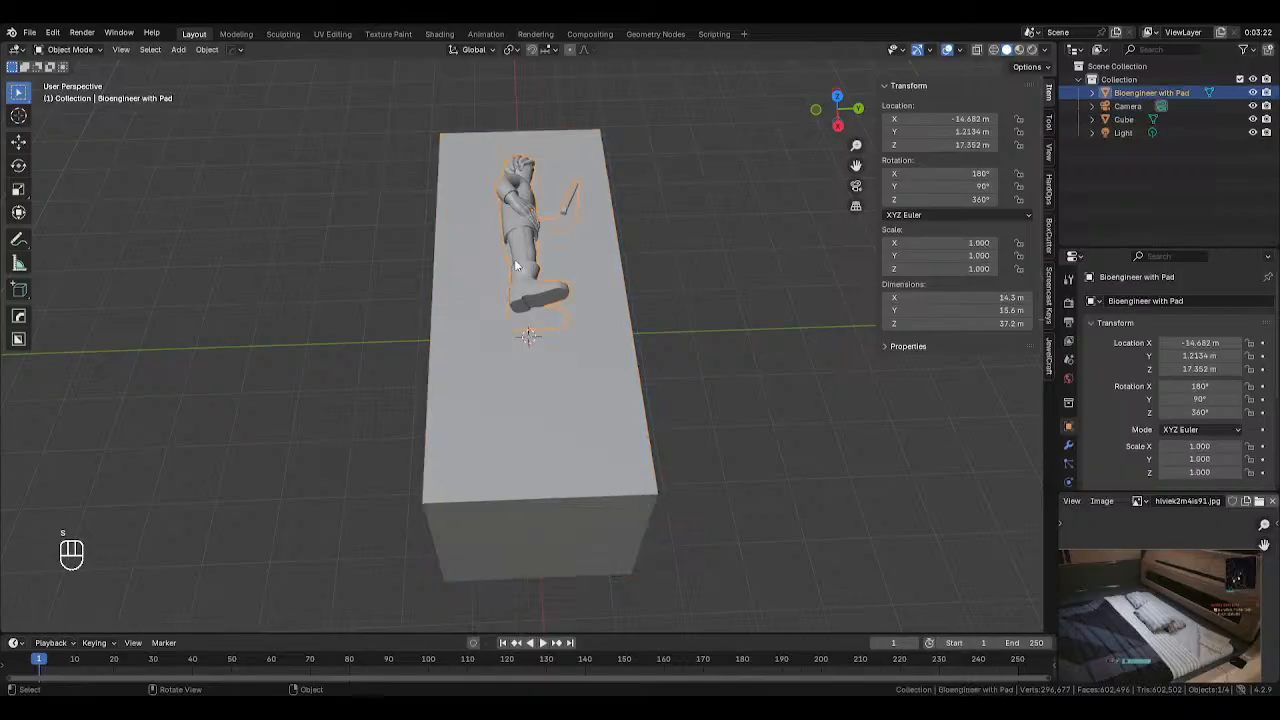
pyautogui.write('rx90')
pyautogui.press('Return')
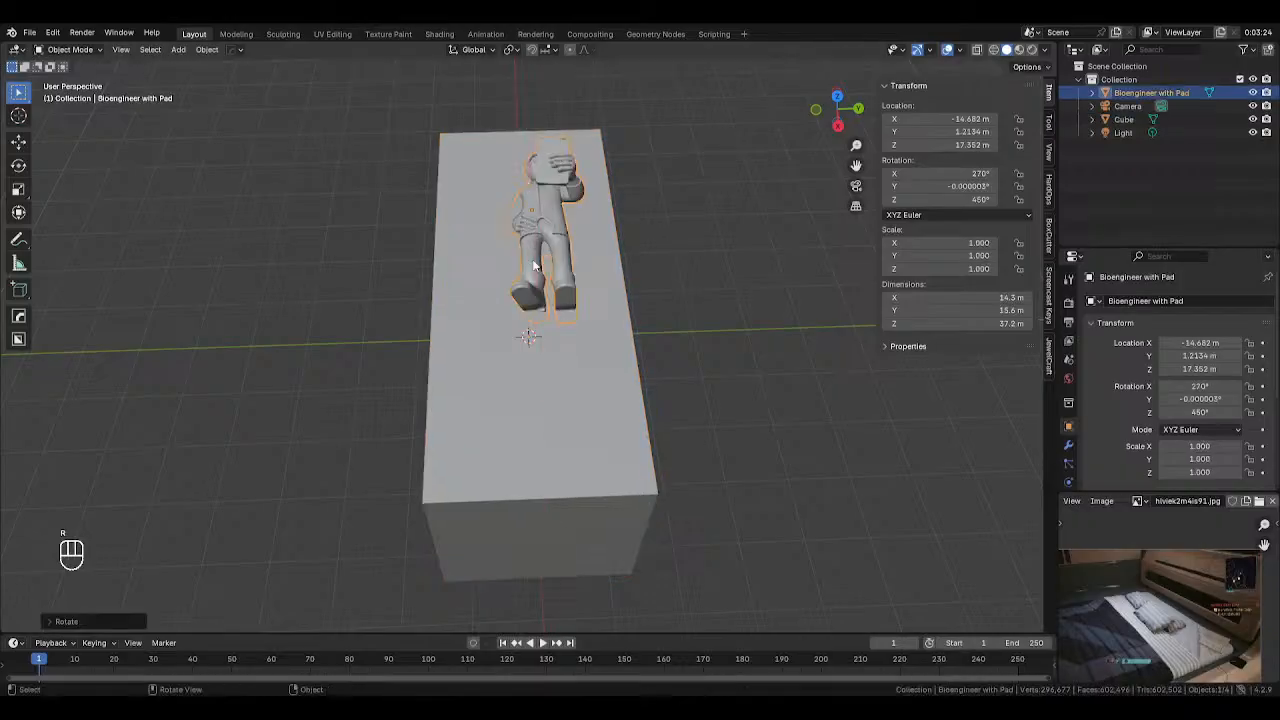
# Move the figure along Y to about 5.8 m and place a duplicate beside it on the other half of the block
pyautogui.press('KP_7')
pyautogui.press('g')
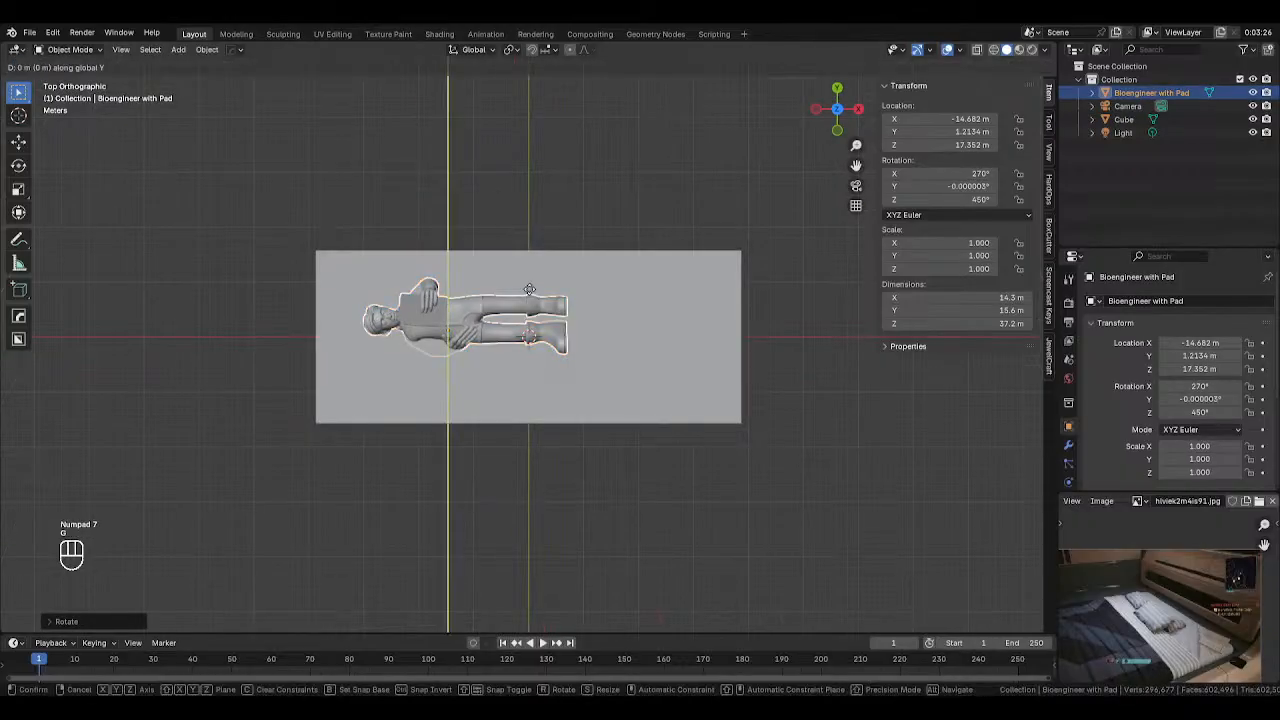
pyautogui.click(534, 263)
pyautogui.hotkey('shift', 'd')
pyautogui.click(534, 263)
pyautogui.press('g')
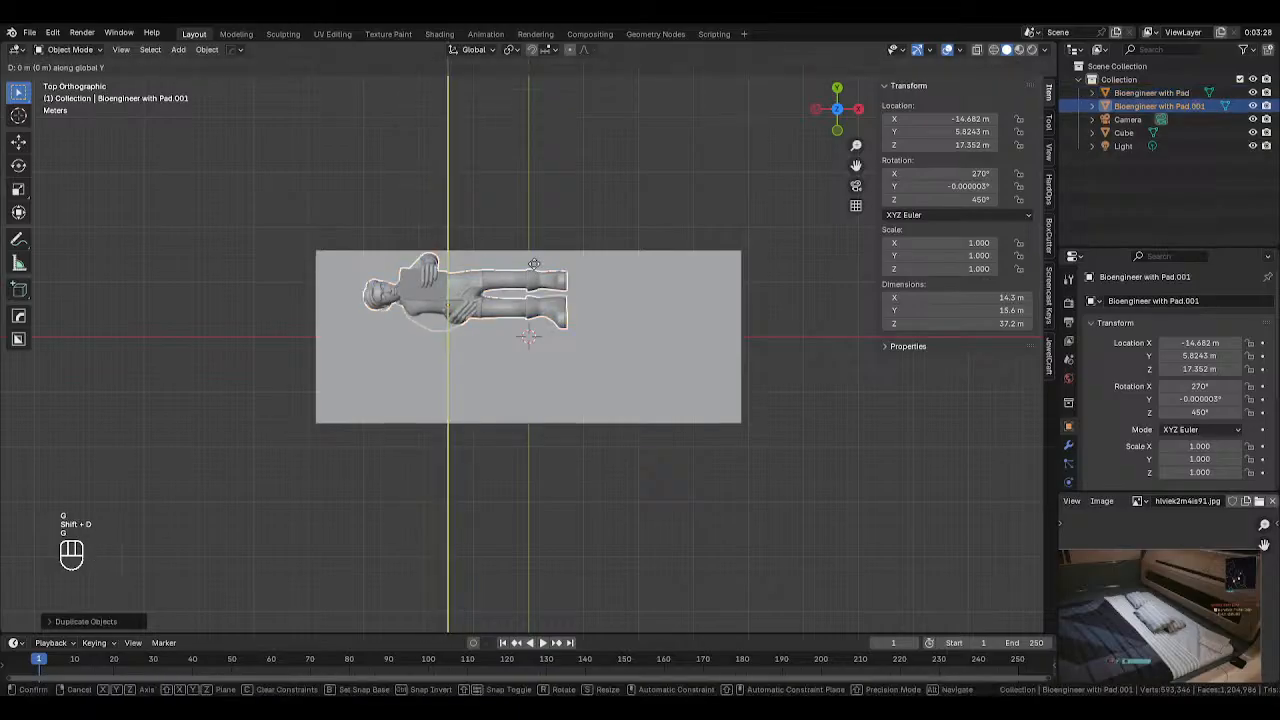
pyautogui.click(534, 333)
# Widen the block along the Y axis to about 46.2 m
pyautogui.click(667, 321)
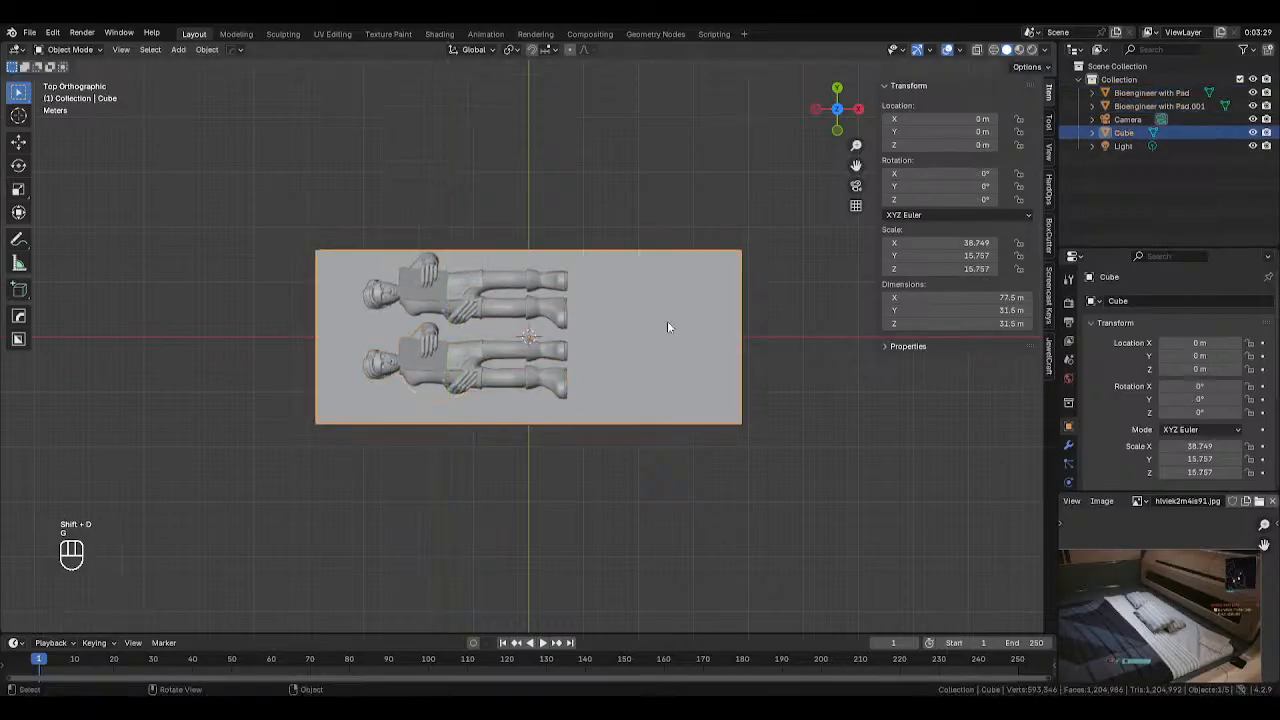
pyautogui.press('s')
pyautogui.press('y')
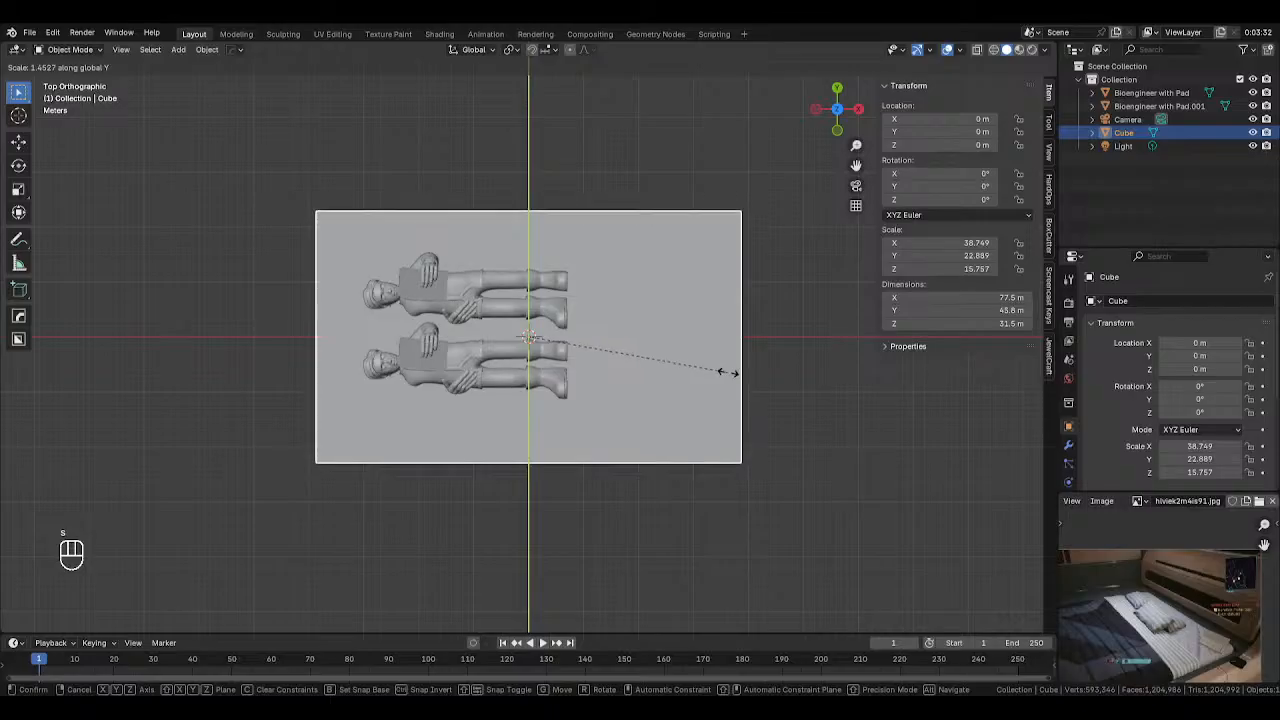
pyautogui.click(730, 372)
pyautogui.click(753, 347)
pyautogui.click(696, 336)
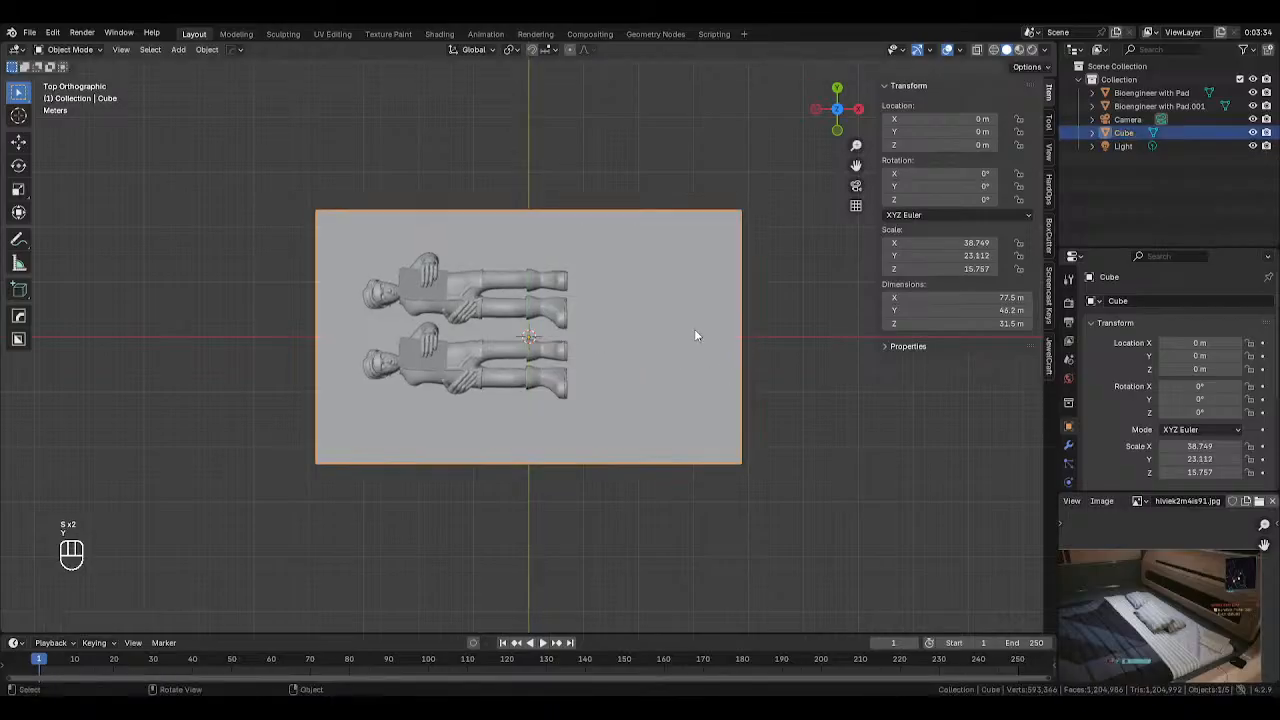
pyautogui.press('s')
pyautogui.press('y')
pyautogui.rightClick(692, 323)
# Shorten the block along X to about 55.1 m and move it along X to about -5 m
pyautogui.press('s')
pyautogui.press('x')
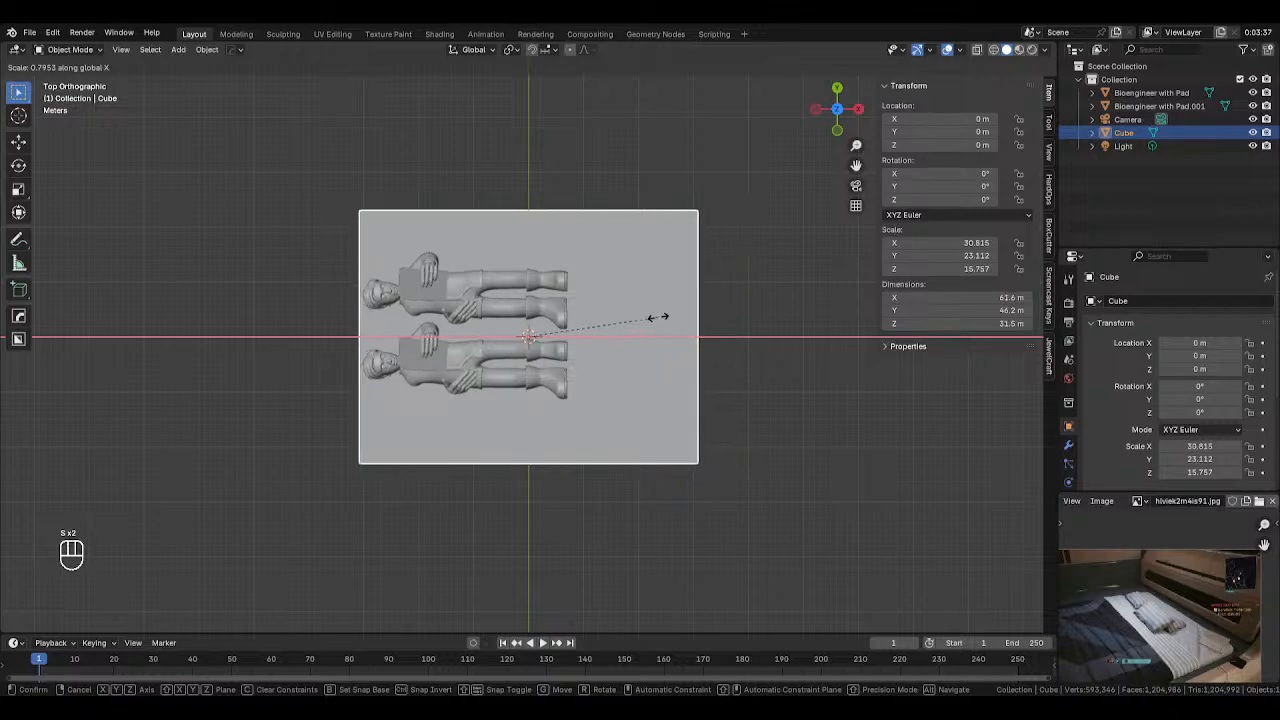
pyautogui.click(656, 317)
pyautogui.press('g')
pyautogui.rightClick(669, 318)
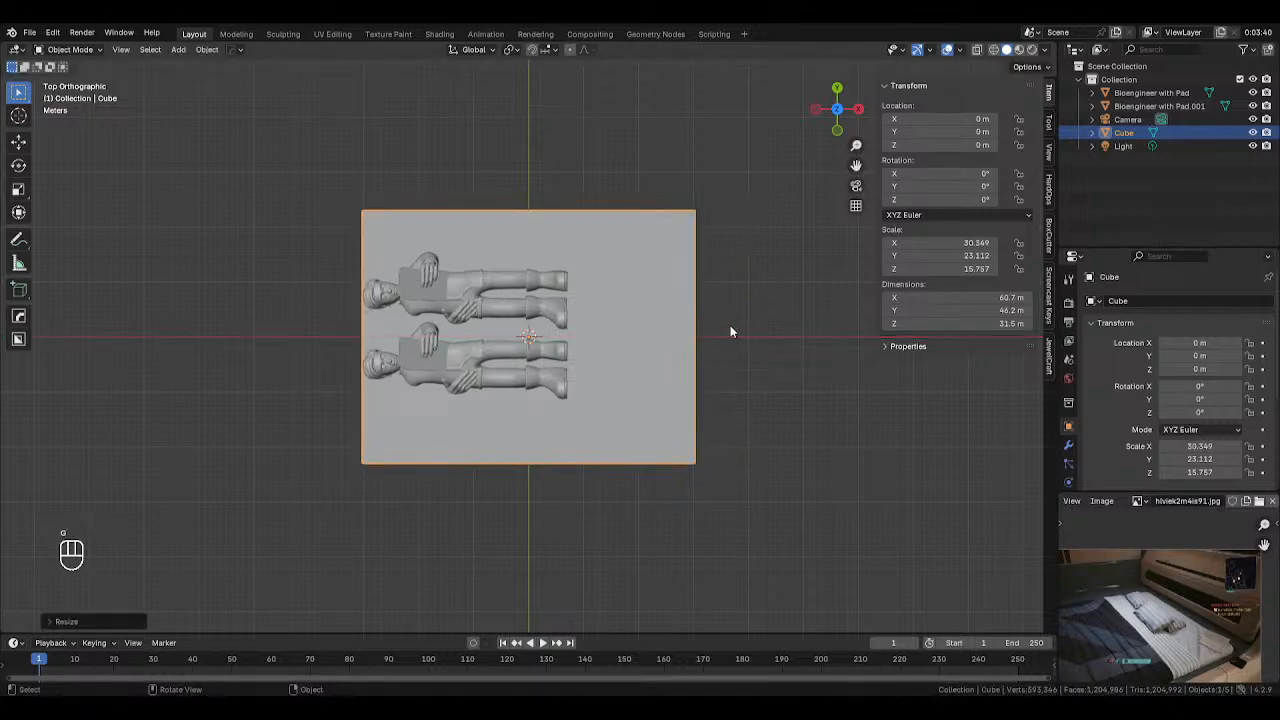
pyautogui.press('s')
pyautogui.press('x')
pyautogui.click(709, 323)
pyautogui.press('g')
pyautogui.press('x')
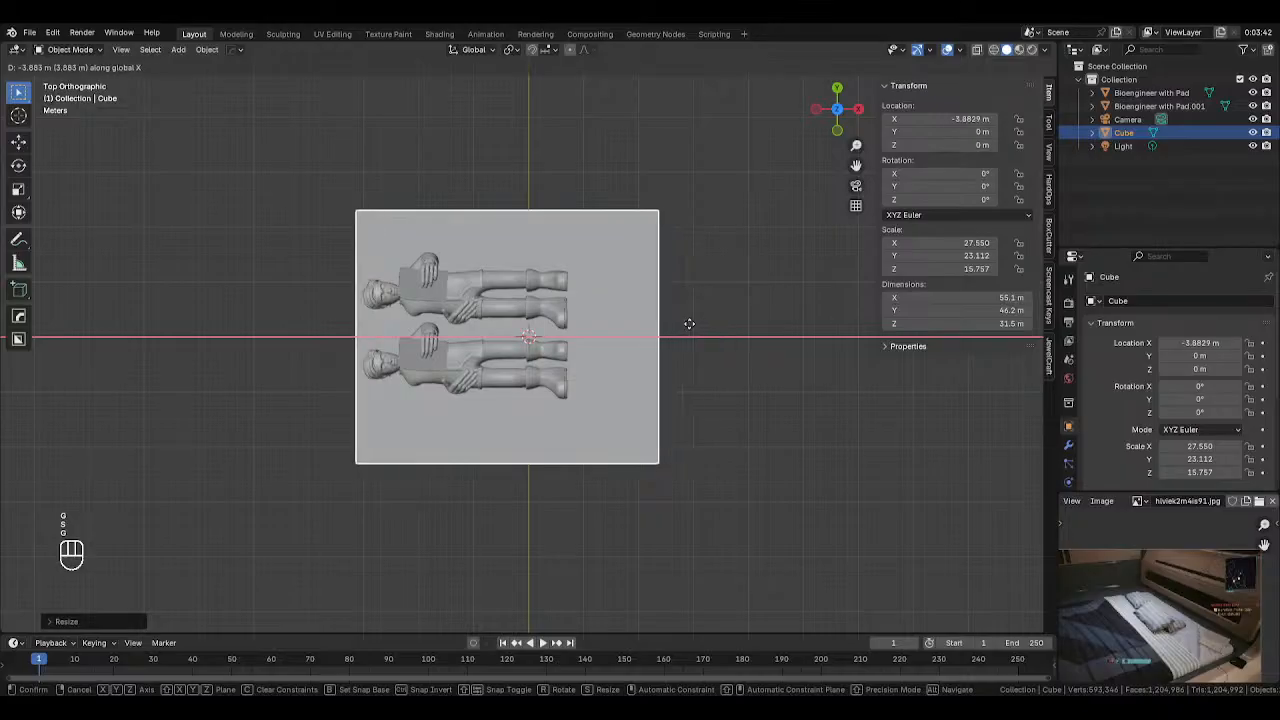
pyautogui.click(684, 323)
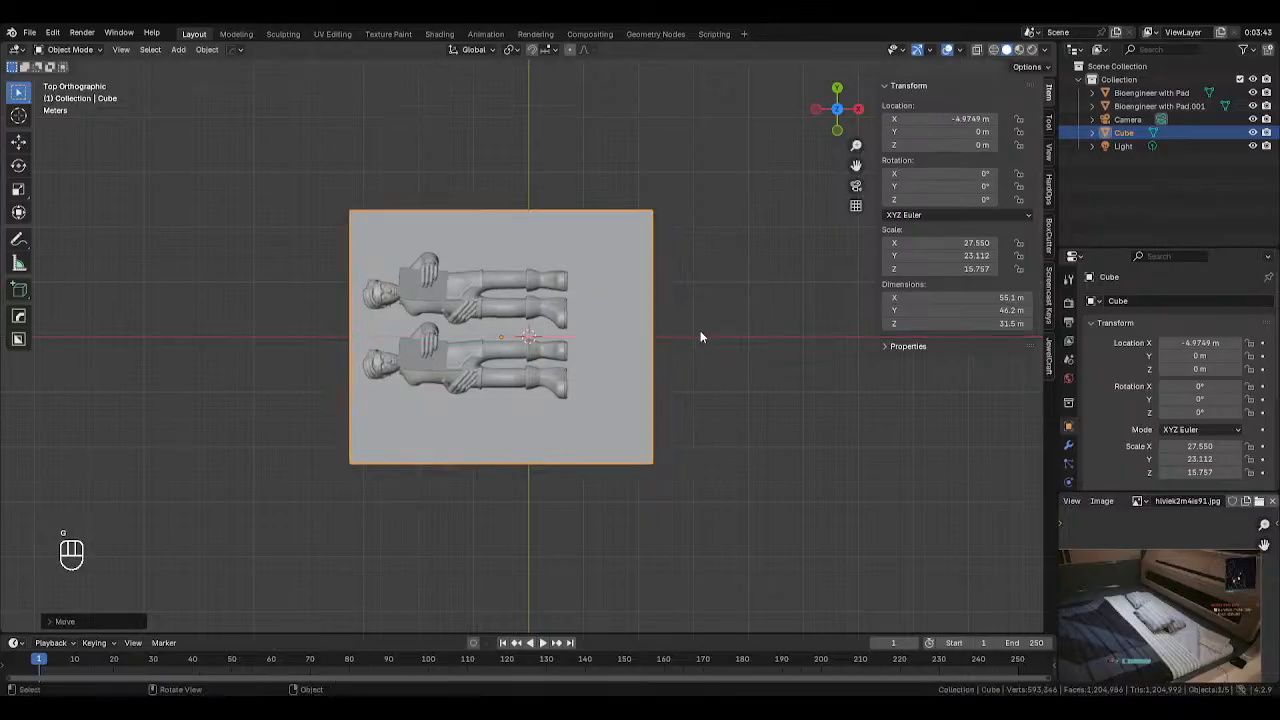
# Spread the two figures apart along Y, shifting the duplicate towards its block edge and the original to about 9 m
pyautogui.click(546, 346)
pyautogui.press('g')
pyautogui.press('y')
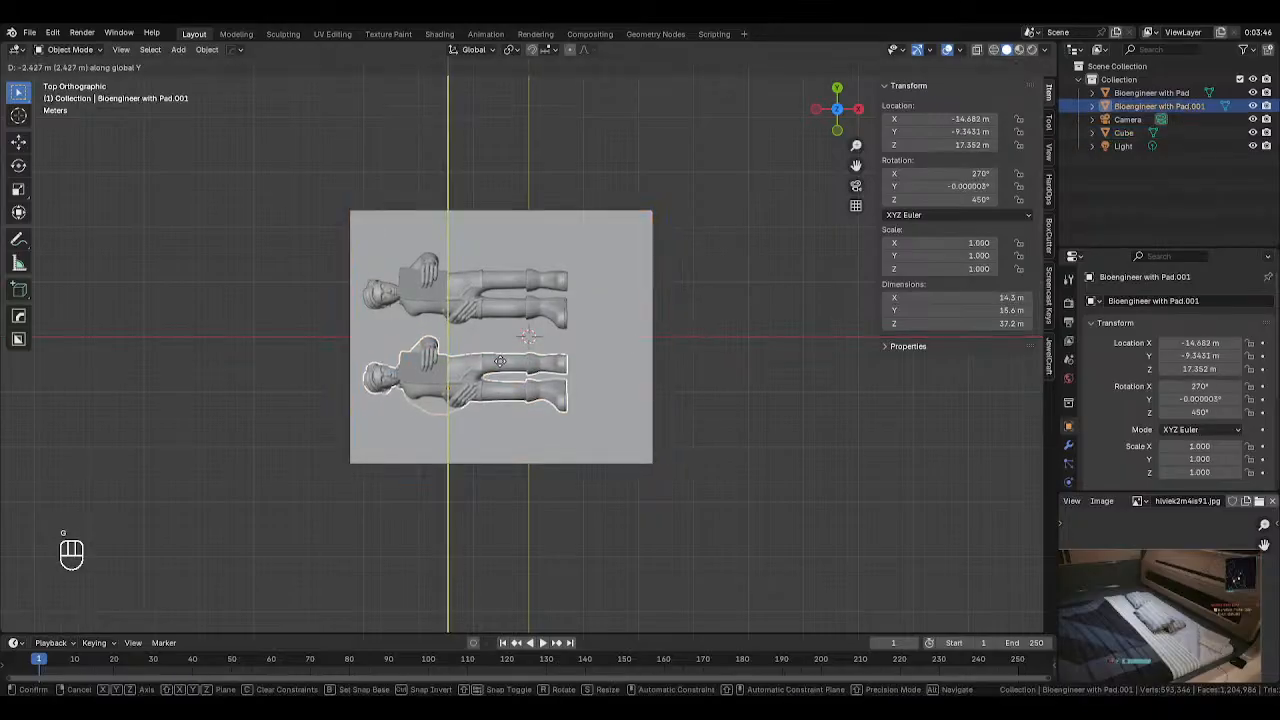
pyautogui.click(497, 372)
pyautogui.click(484, 312)
pyautogui.press('g')
pyautogui.click(487, 295)
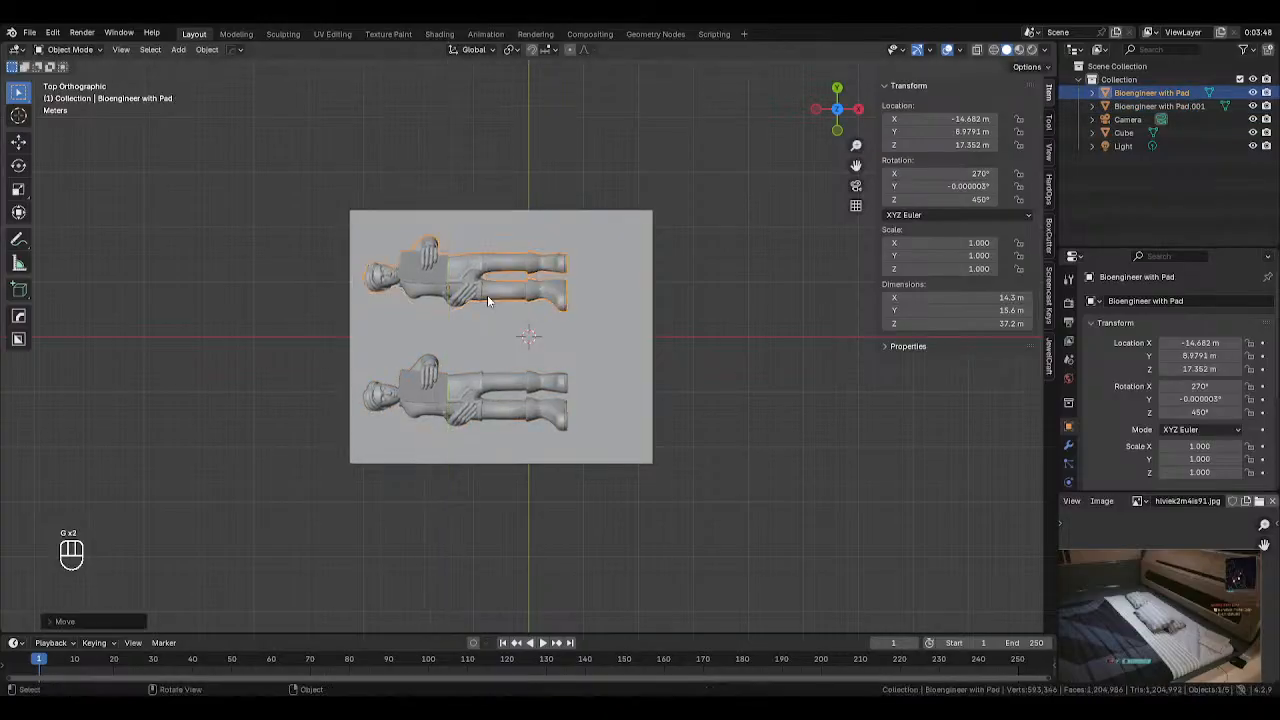
# Raise the block's bottom vertices about 19 m along Z in Edit Mode to thin it into a slab
pyautogui.moveTo(744, 358); pyautogui.dragTo(521, 262, button='middle')
pyautogui.click(595, 366)
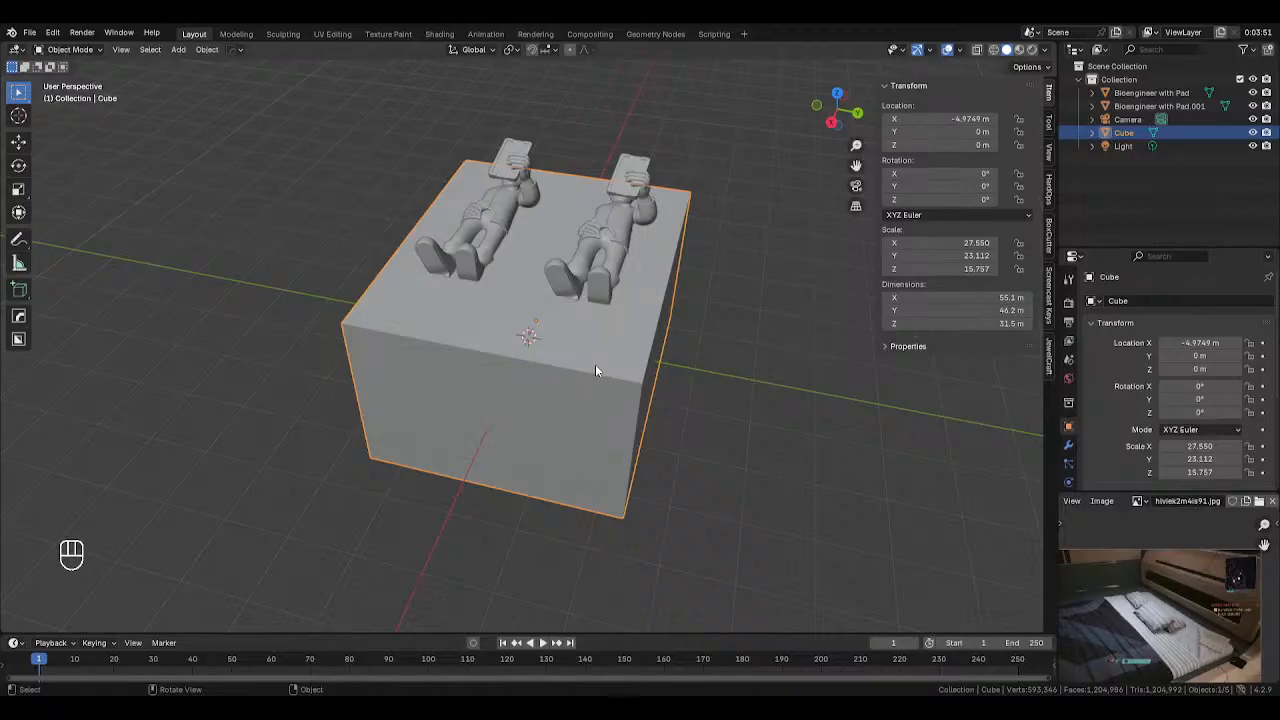
pyautogui.press('KP_1')
pyautogui.press('KP_3')
pyautogui.scroll(2, 595, 370)
pyautogui.hotkey('alt', 'z')
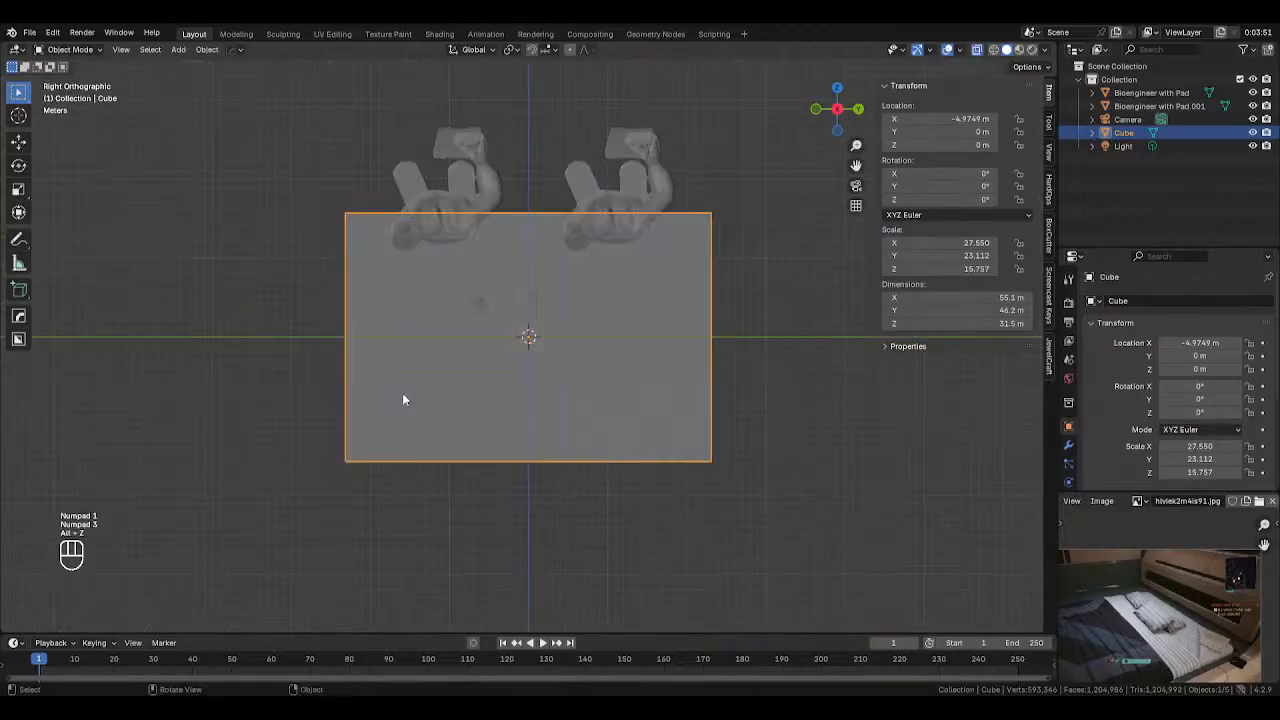
pyautogui.press('Tab')
pyautogui.moveTo(272, 394); pyautogui.dragTo(834, 516)
pyautogui.press('g')
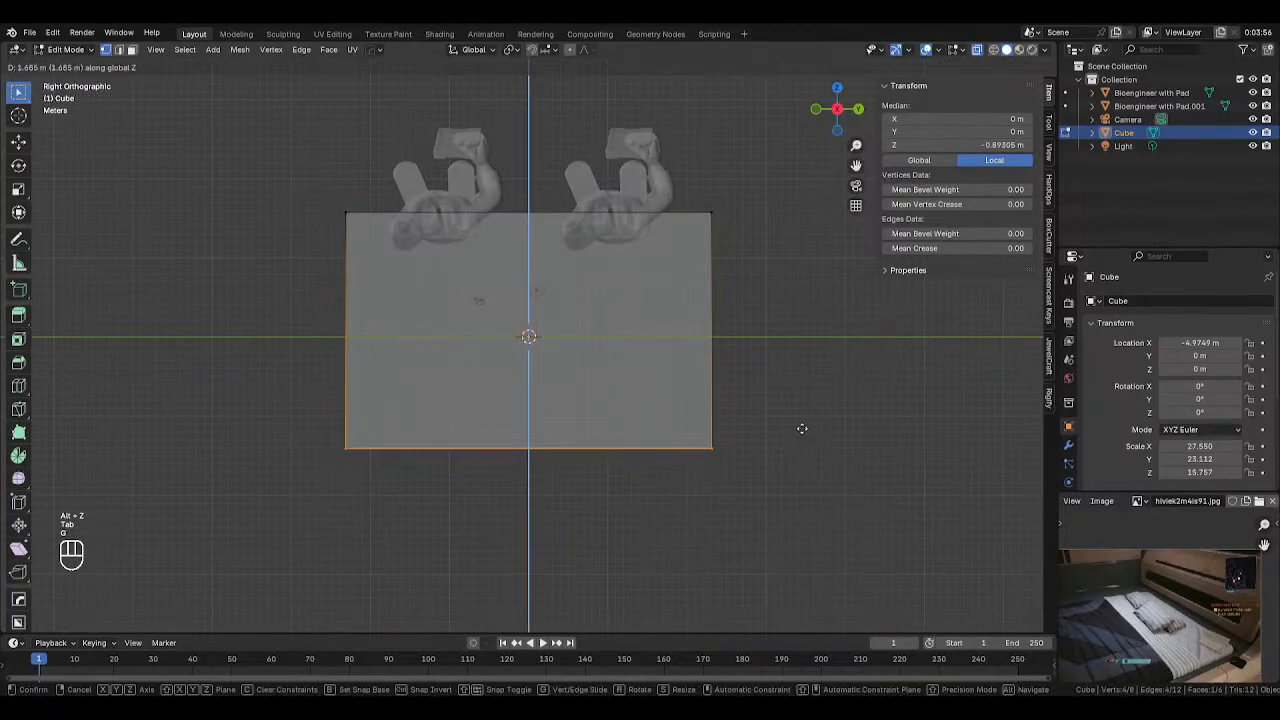
pyautogui.press('z')
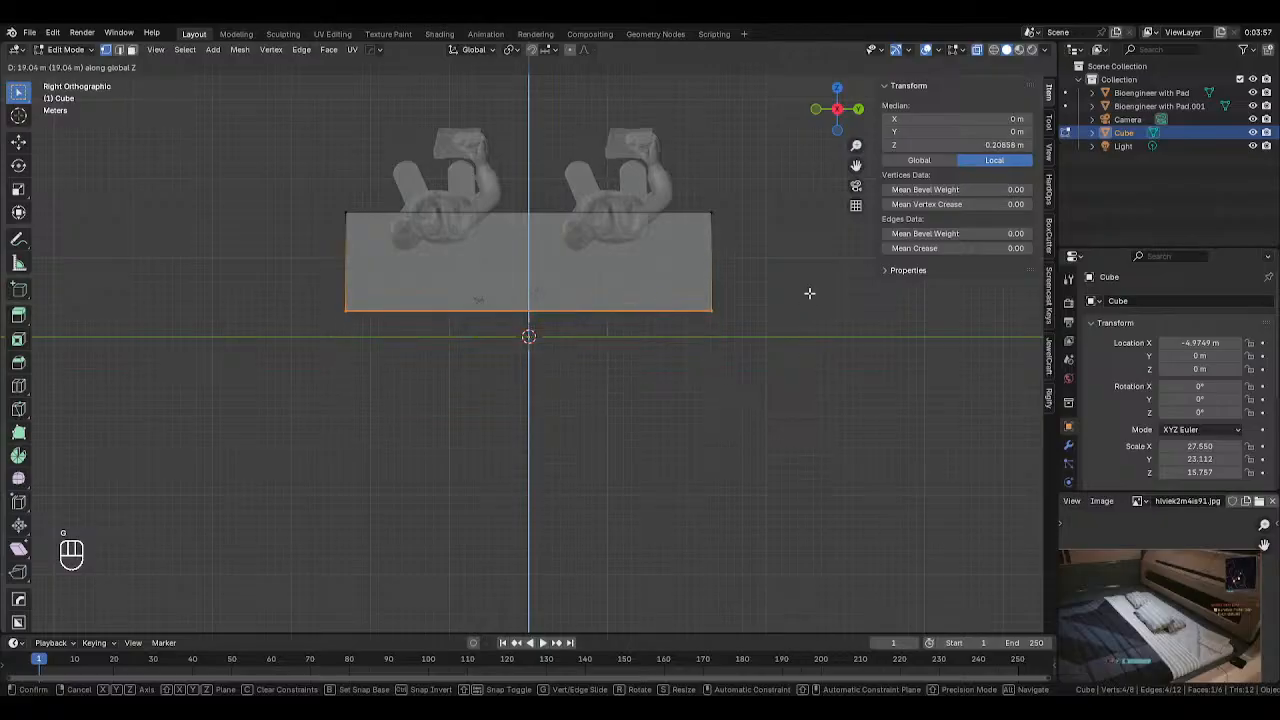
pyautogui.click(809, 292)
pyautogui.click(796, 325)
pyautogui.moveTo(794, 328); pyautogui.dragTo(598, 347, button='middle')
pyautogui.hotkey('alt', 'z')
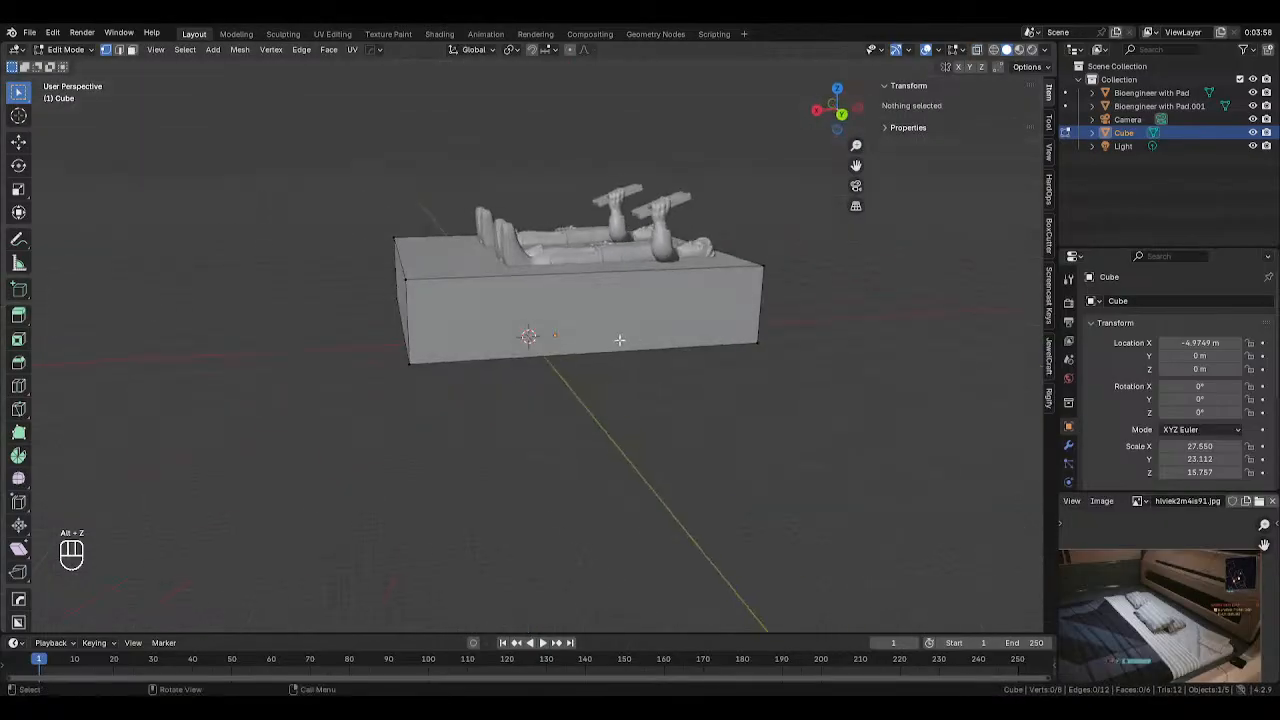
# Raise the slab's bottom vertices further along Z until it is about 7.5 m thick, and return to Object Mode
pyautogui.hotkey('alt', 'z')
pyautogui.moveTo(427, 328); pyautogui.dragTo(377, 289, button='middle')
pyautogui.moveTo(377, 289); pyautogui.dragTo(811, 374)
pyautogui.press('g')
pyautogui.press('z')
pyautogui.click(780, 350)
pyautogui.press('Tab')
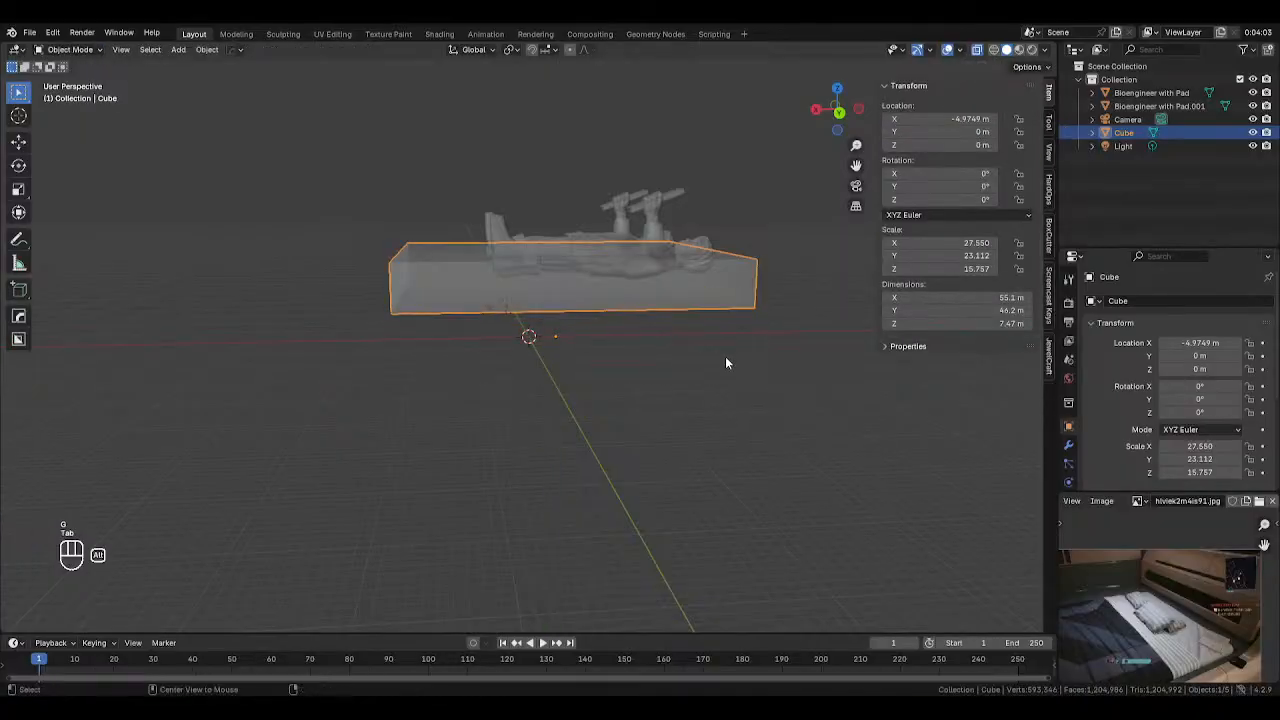
pyautogui.hotkey('alt', 'z')
pyautogui.moveTo(725, 356); pyautogui.dragTo(670, 370, button='middle')
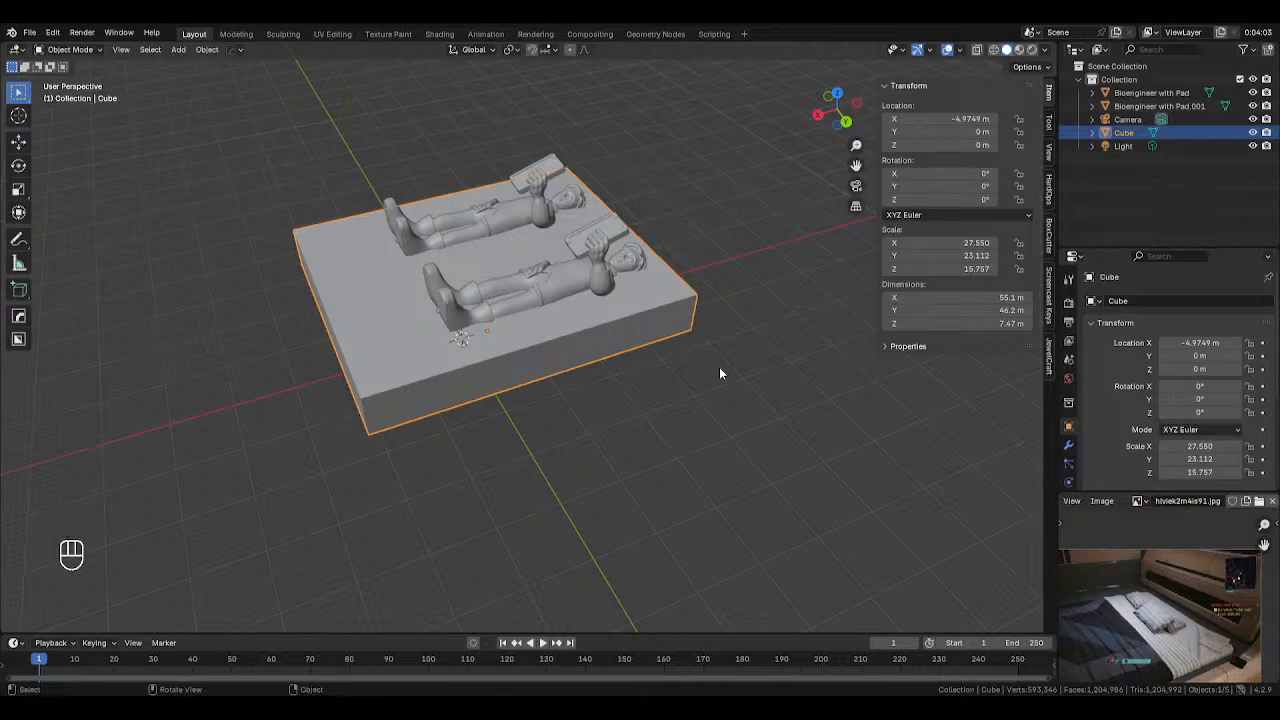
# Select the slab's four vertical corner edges in Edit Mode
pyautogui.press('Tab')
pyautogui.press('Tab')
pyautogui.press('2')
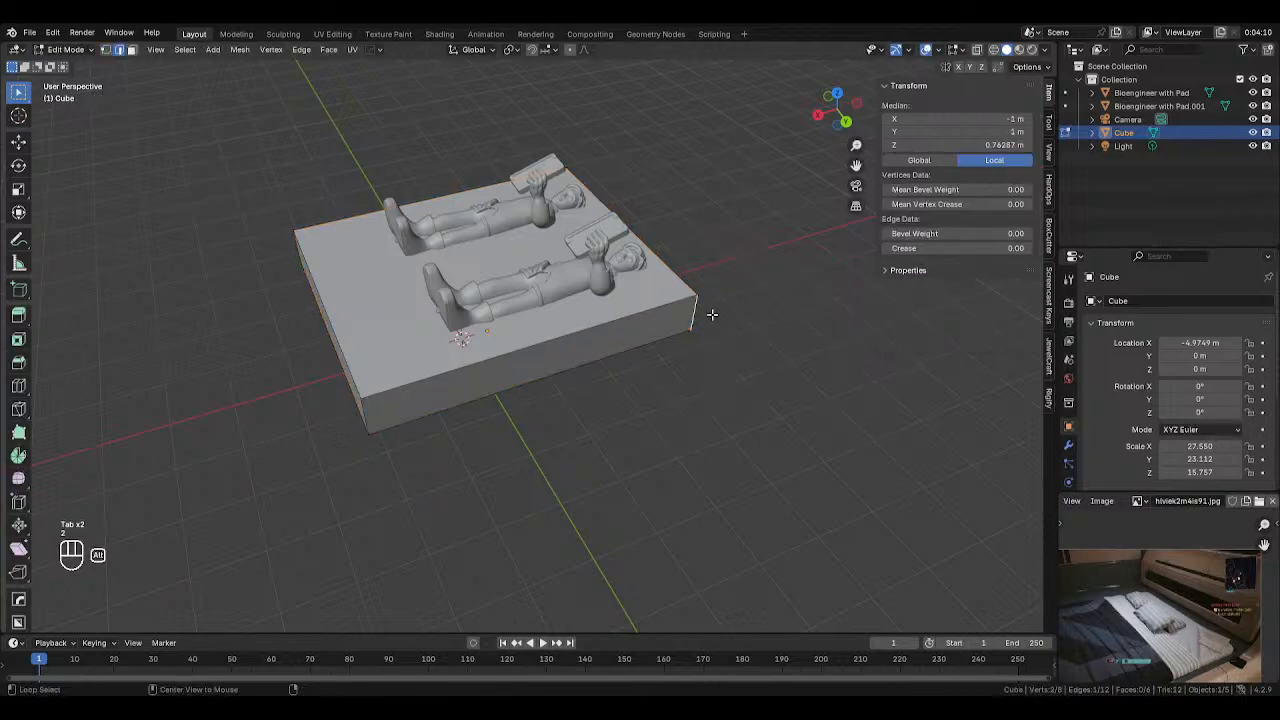
pyautogui.keyDown('shift'); pyautogui.click(368, 415); pyautogui.keyUp('shift')
pyautogui.moveTo(337, 394); pyautogui.dragTo(635, 340, button='middle')
pyautogui.keyDown('shift'); pyautogui.click(562, 388); pyautogui.keyUp('shift')
pyautogui.keyDown('shift'); pyautogui.click(501, 310); pyautogui.keyUp('shift')
pyautogui.moveTo(510, 312); pyautogui.dragTo(894, 271, button='middle')
# Try bevelling the four vertical corner edges with 5 segments and an offset of about 0.2 m, and undo the attempts
pyautogui.hotkey('ctrl', 'b')
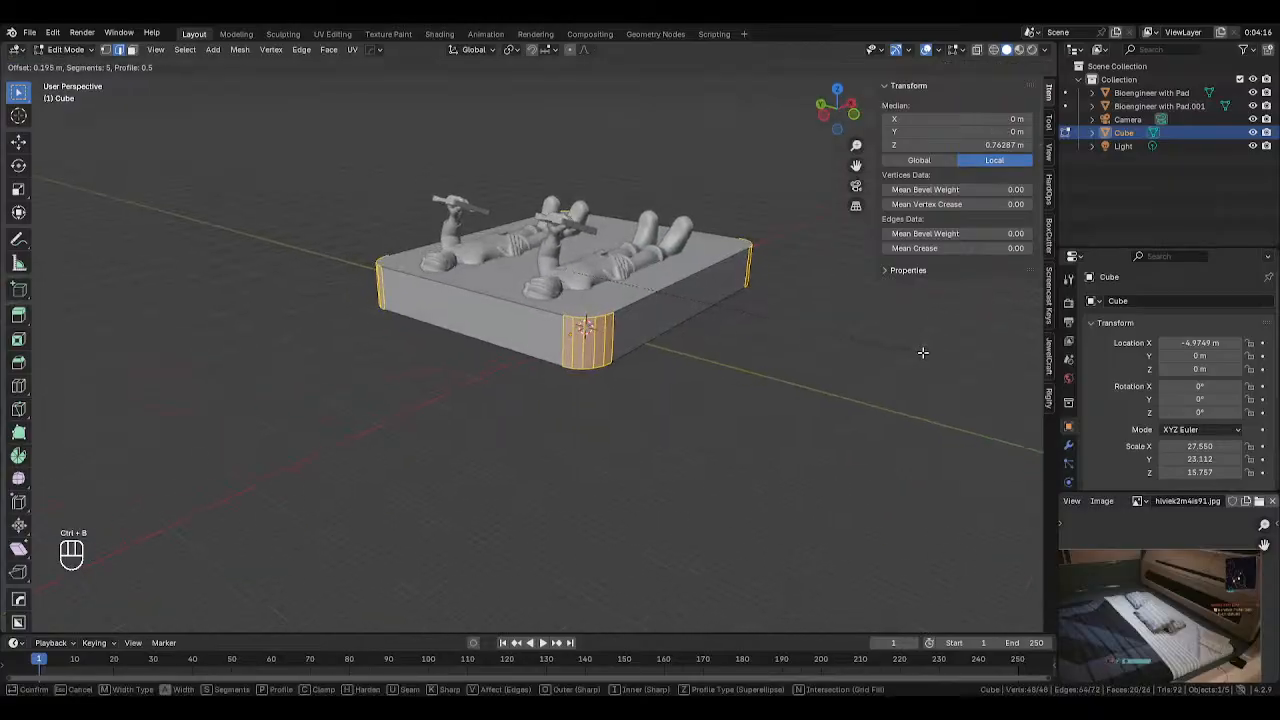
pyautogui.click(923, 351)
pyautogui.press('Tab')
pyautogui.moveTo(715, 318); pyautogui.dragTo(429, 353, button='middle')
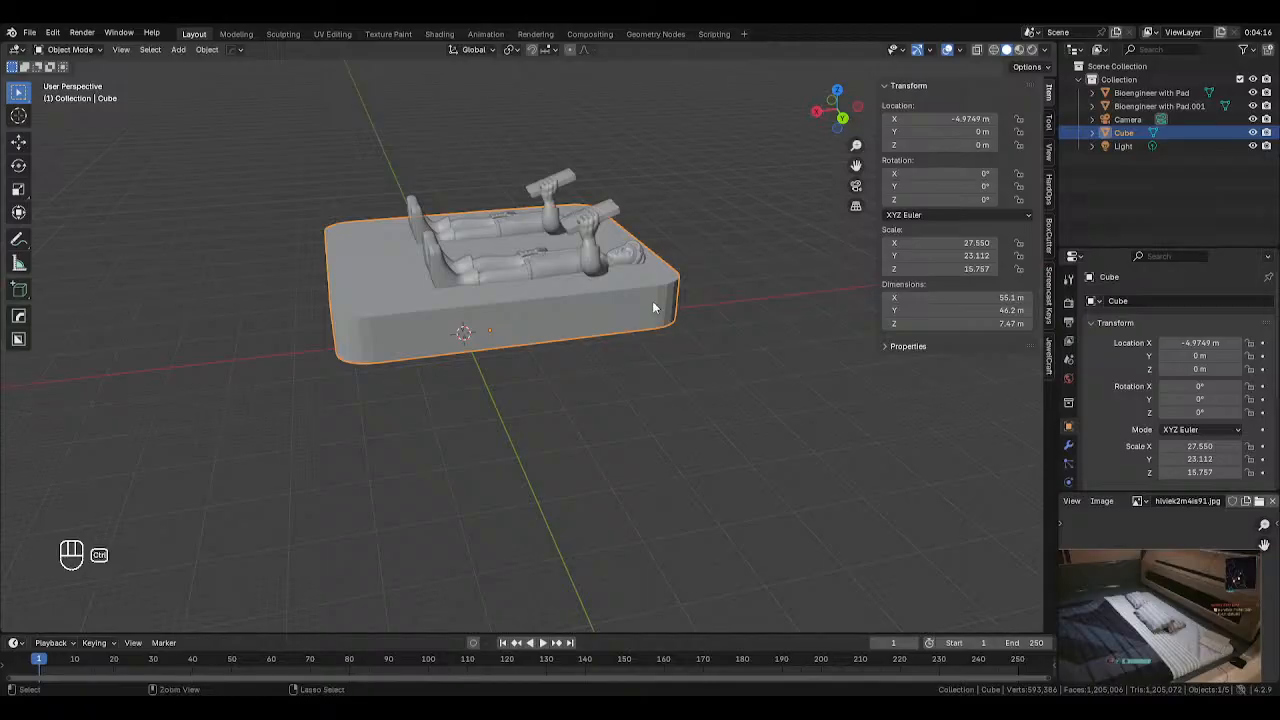
pyautogui.hotkey('ctrl', 'z')
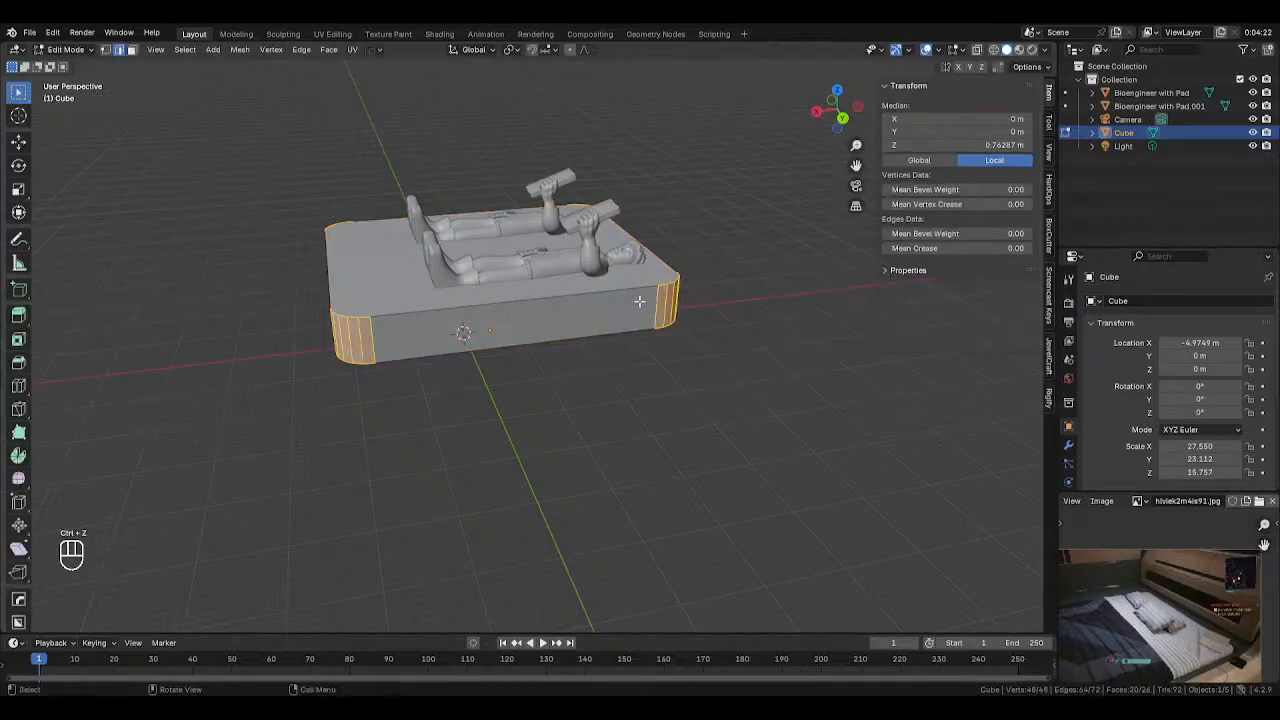
pyautogui.hotkey('ctrl', 'z')
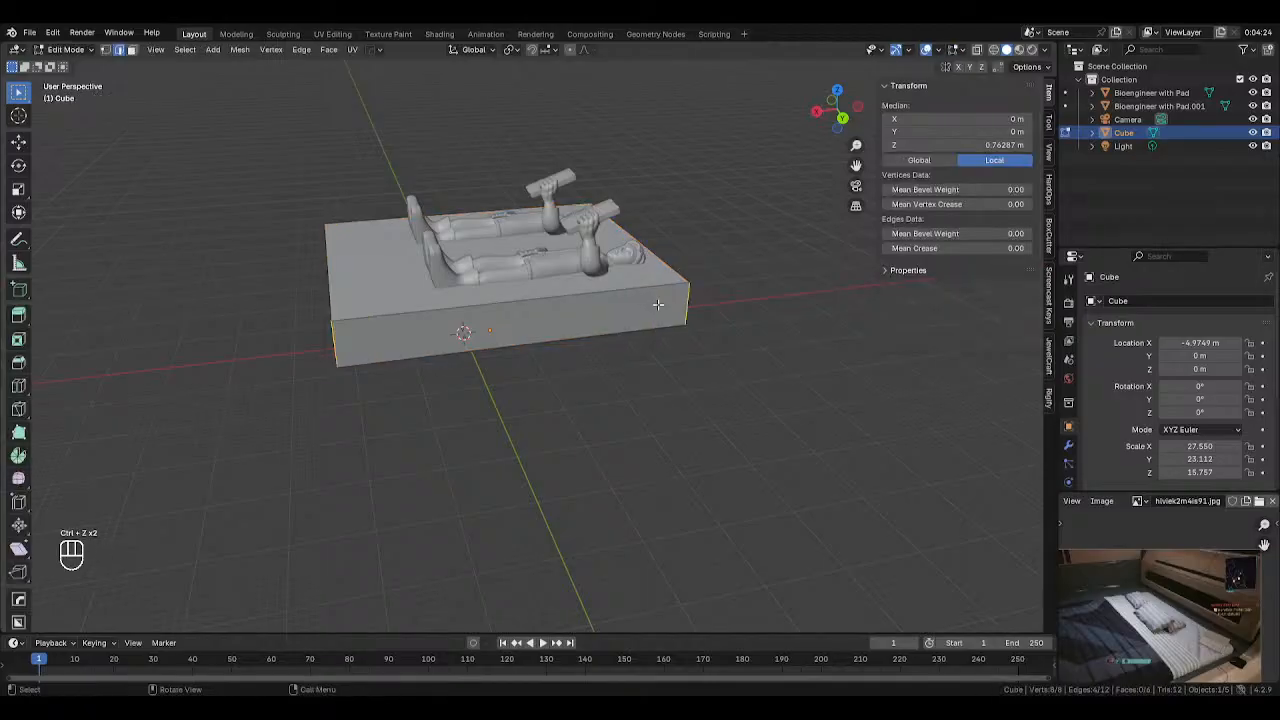
pyautogui.hotkey('ctrl', 'b')
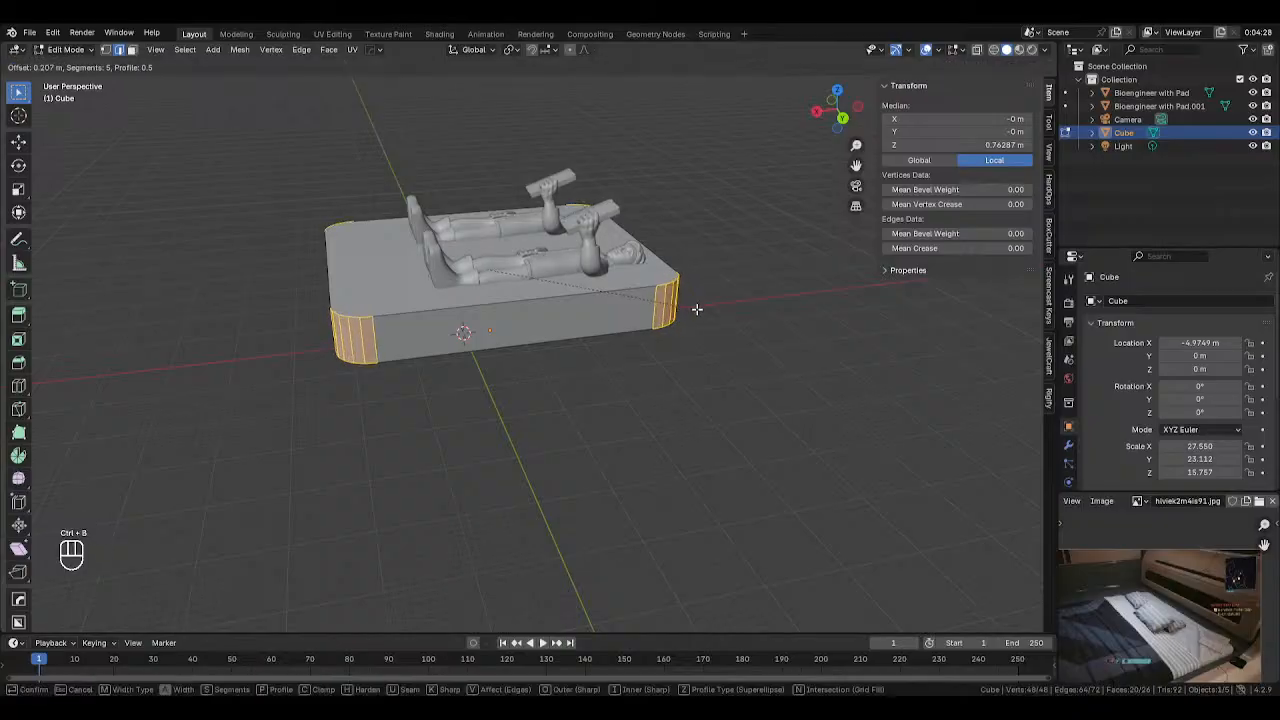
pyautogui.click(692, 312)
pyautogui.press('Tab')
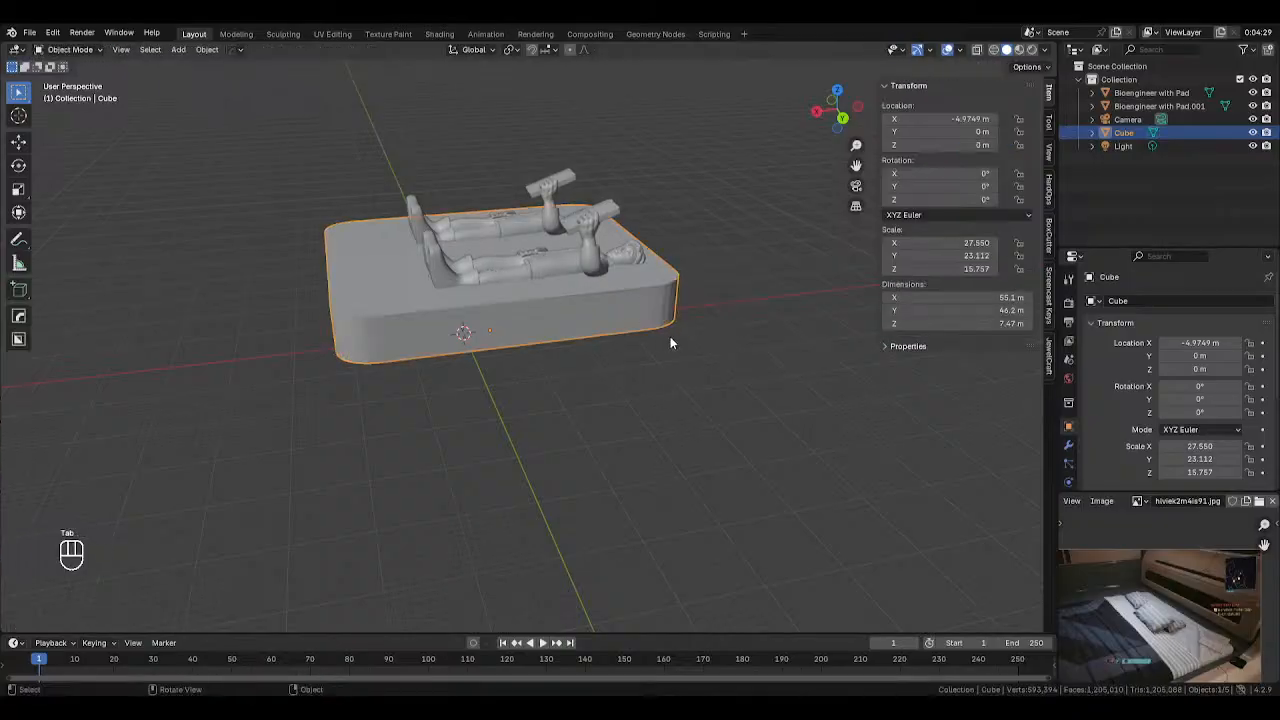
pyautogui.hotkey('ctrl', 'z')
pyautogui.hotkey('ctrl', 'z')
# Apply the slab's scale in Object Mode so its scale values are 1.000
pyautogui.press('Tab')
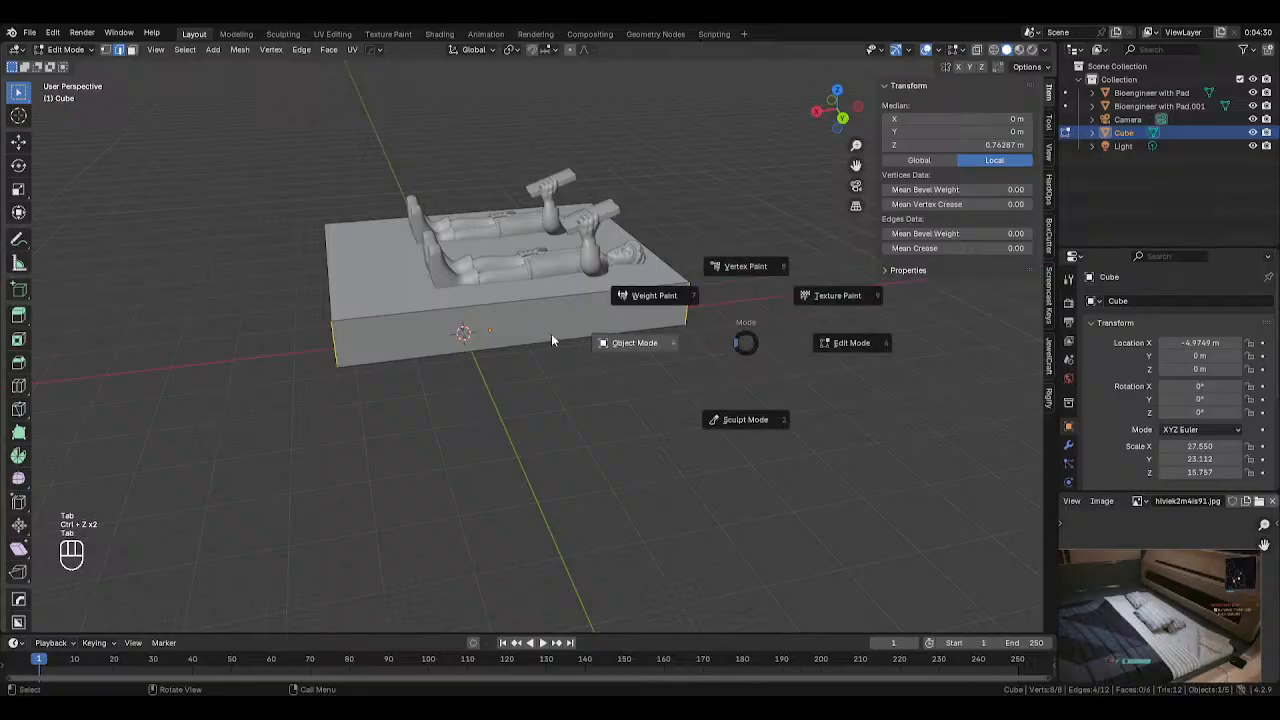
pyautogui.hotkey('ctrl', 'a')
pyautogui.click(798, 407)
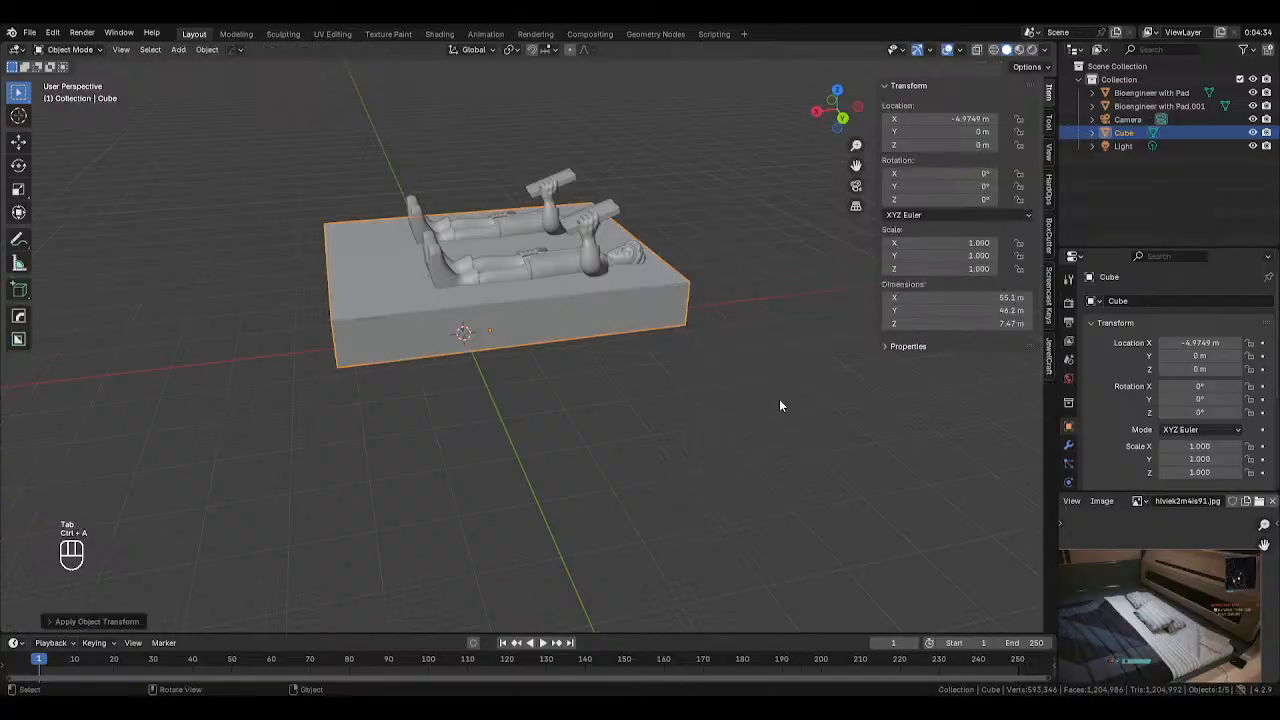
# Bevel the slab's four vertical corner edges with 6 segments
pyautogui.press('Tab')
pyautogui.hotkey('ctrl', 'b')
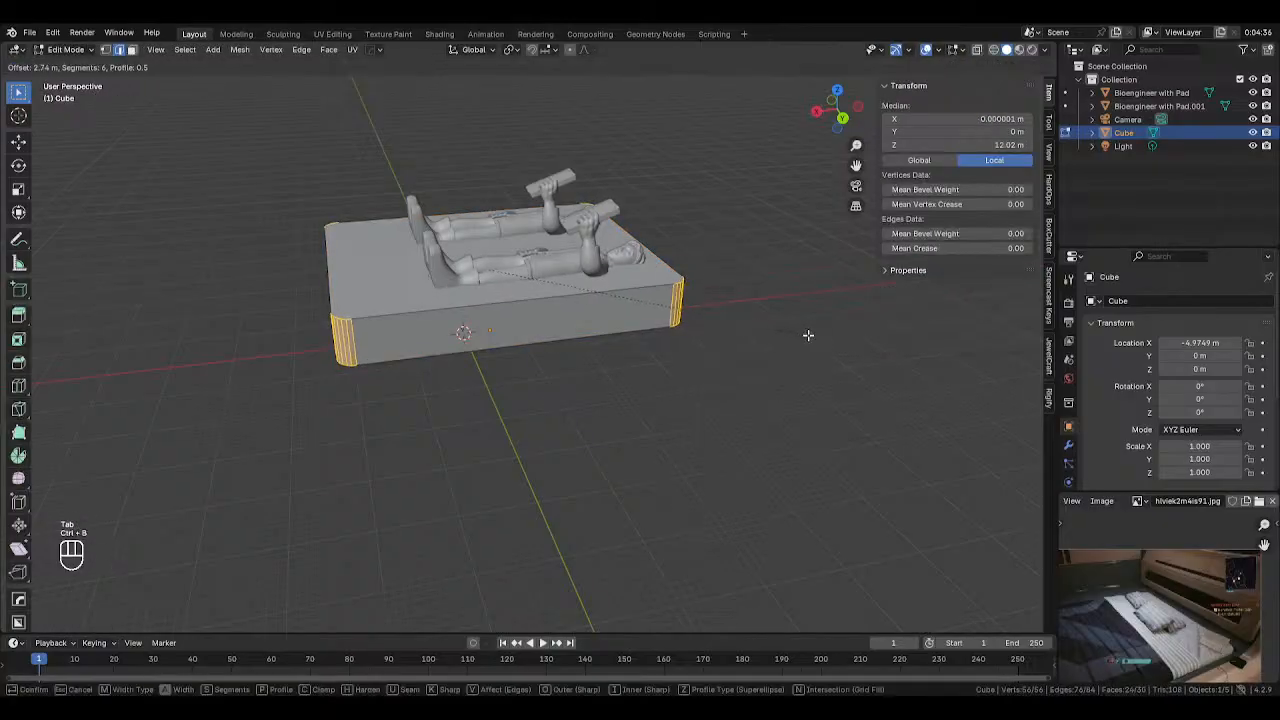
pyautogui.click(822, 336)
# Round the slab's top and bottom perimeter edge loops with a multi-segment bevel and return to Object Mode
pyautogui.keyDown('alt'); pyautogui.click(655, 287); pyautogui.keyUp('alt')
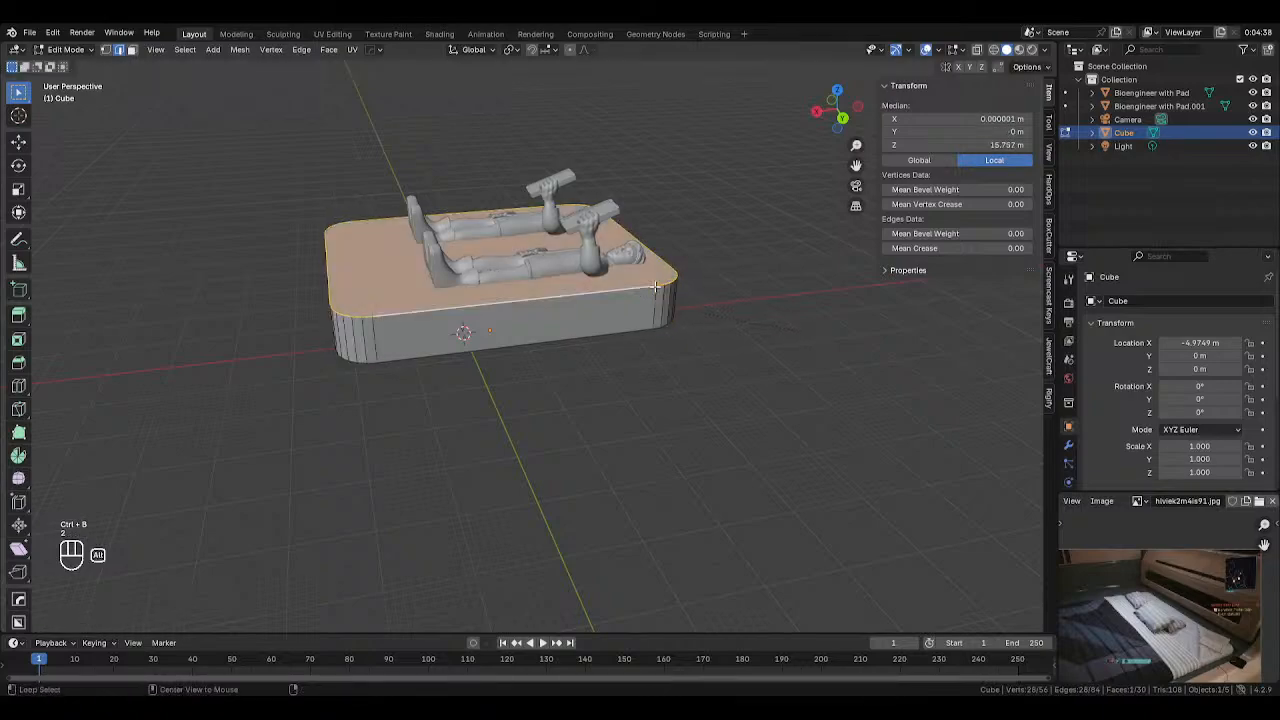
pyautogui.keyDown('alt'); pyautogui.keyDown('shift'); pyautogui.click(627, 329); pyautogui.keyUp('shift'); pyautogui.keyUp('alt')
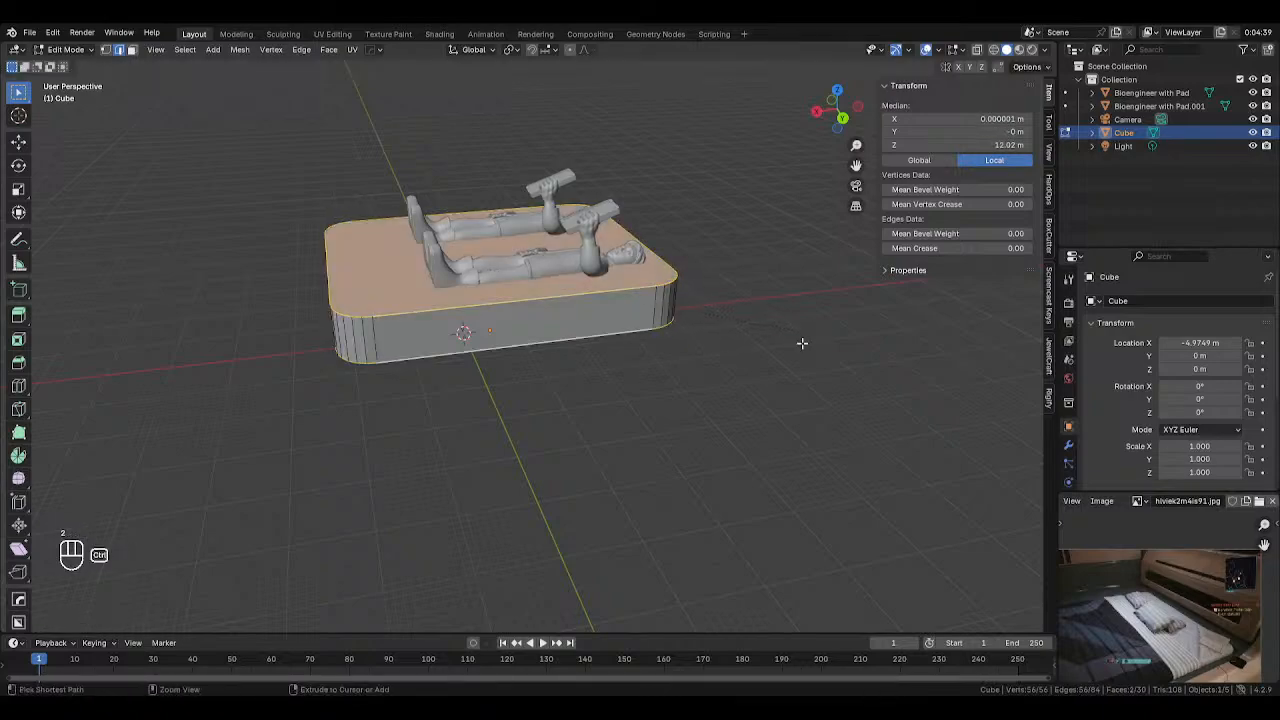
pyautogui.hotkey('ctrl', 'b')
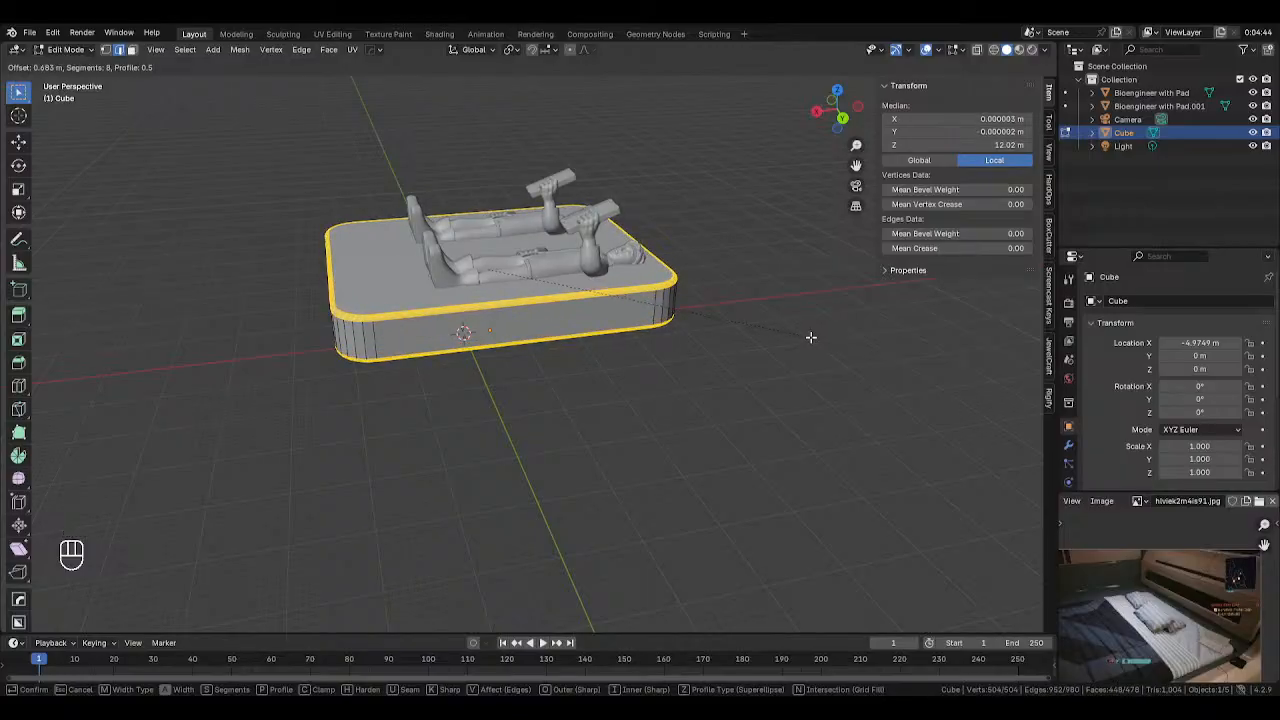
pyautogui.scroll(-1, 814, 338)
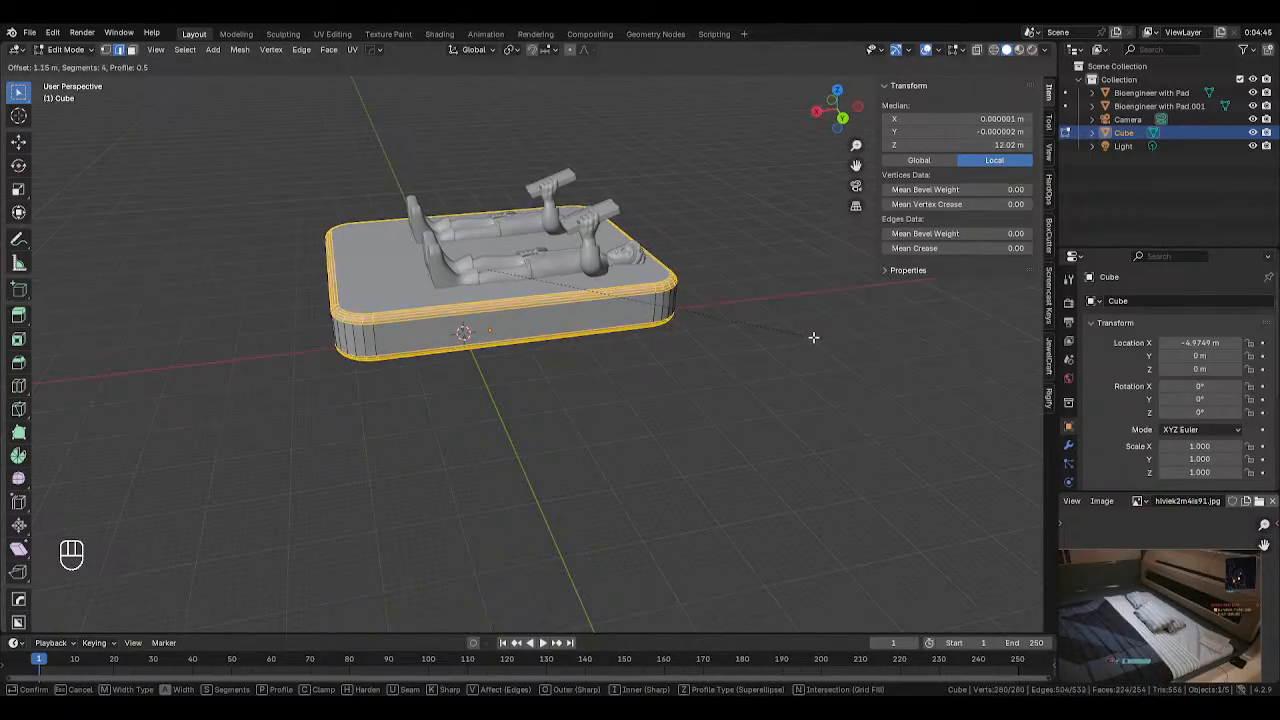
pyautogui.click(813, 337)
pyautogui.press('Tab')
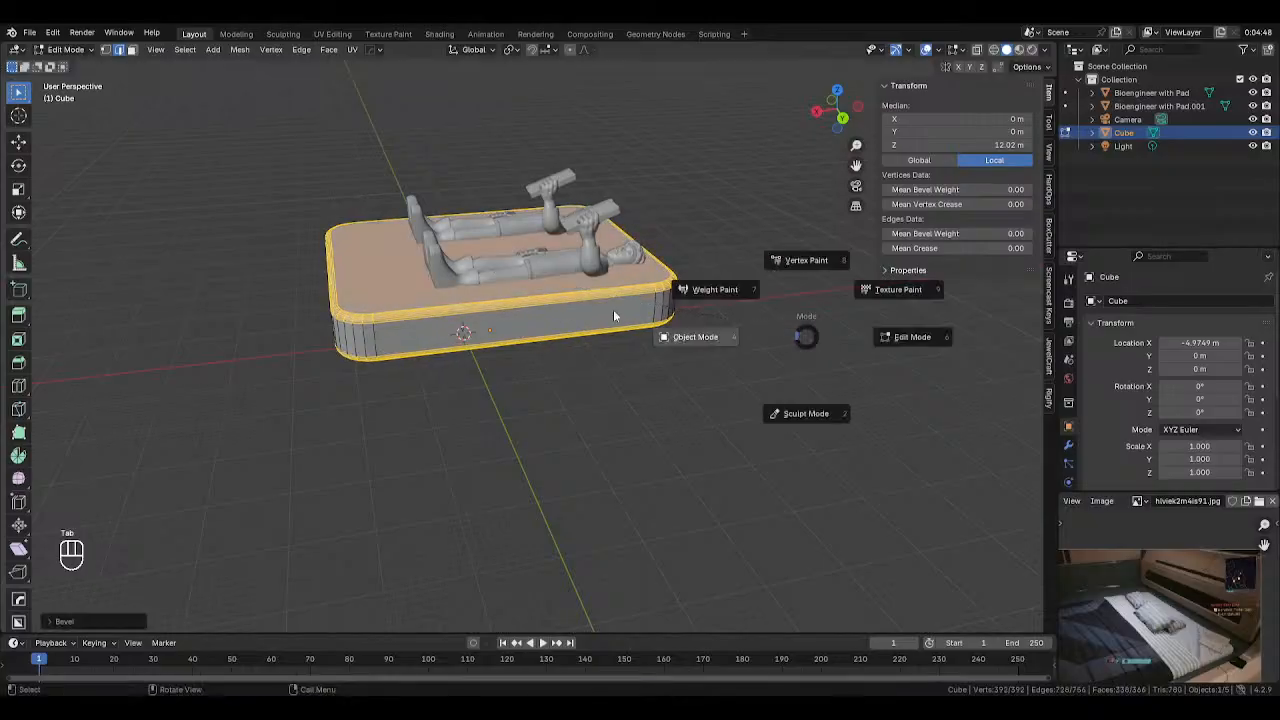
pyautogui.click(613, 316)
pyautogui.moveTo(677, 360)
pyautogui.mouseDown(button='middle')
pyautogui.moveTo(800, 380)
pyautogui.moveTo(791, 431)
pyautogui.moveTo(620, 367)
pyautogui.moveTo(668, 347)
pyautogui.mouseUp(button='middle')
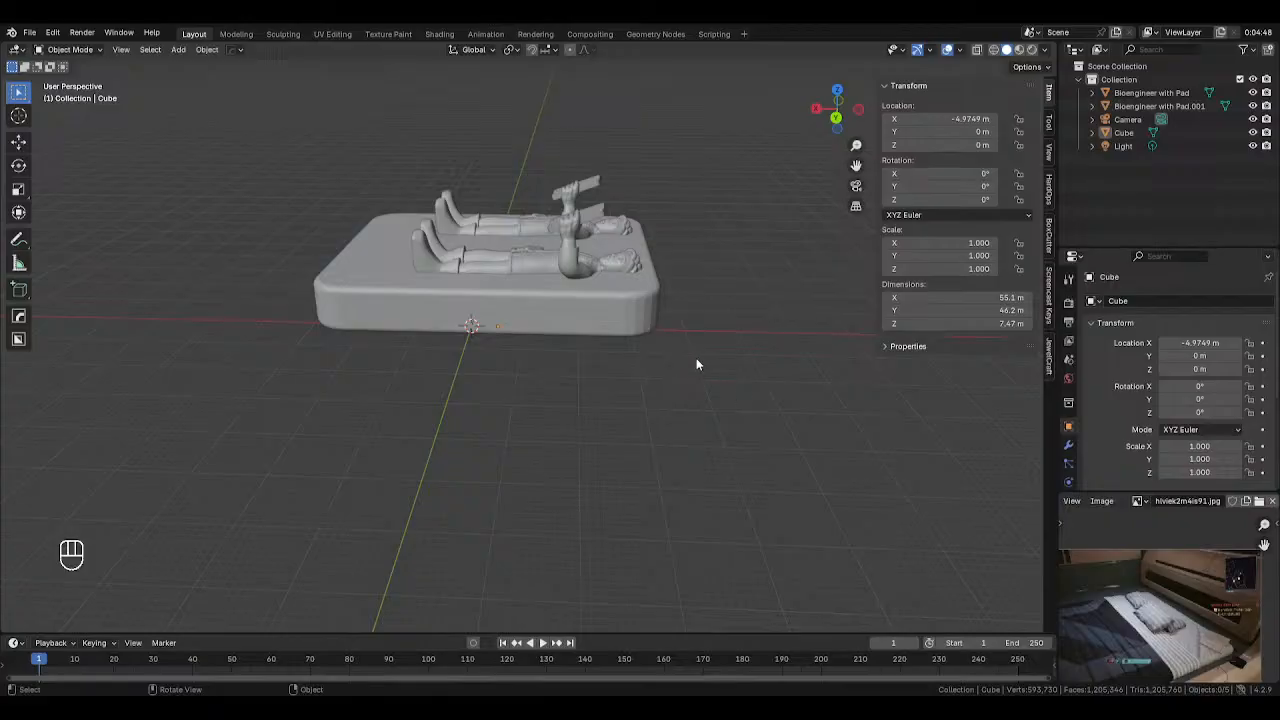
pyautogui.scroll(1, 1178, 596)
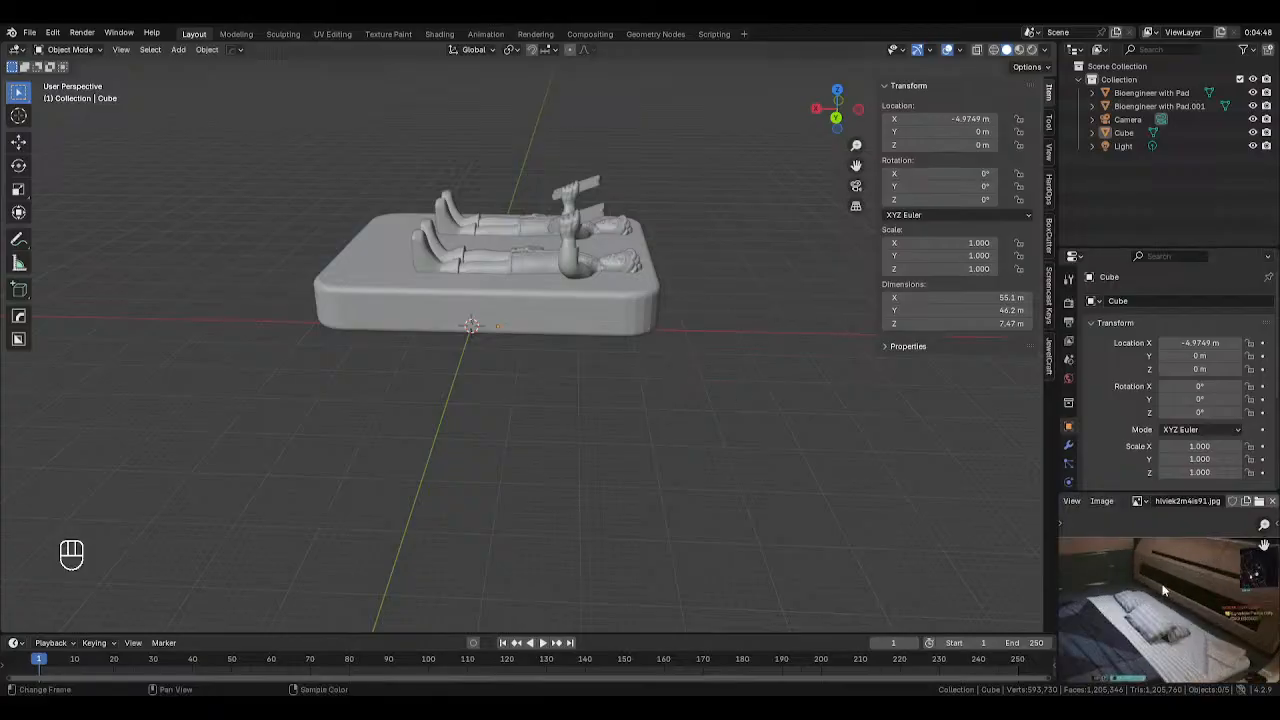
# Select both lying figures and move them along X to -9 m, away from the slab's head end
pyautogui.click(600, 238)
pyautogui.keyDown('shift'); pyautogui.click(612, 229); pyautogui.keyUp('shift')
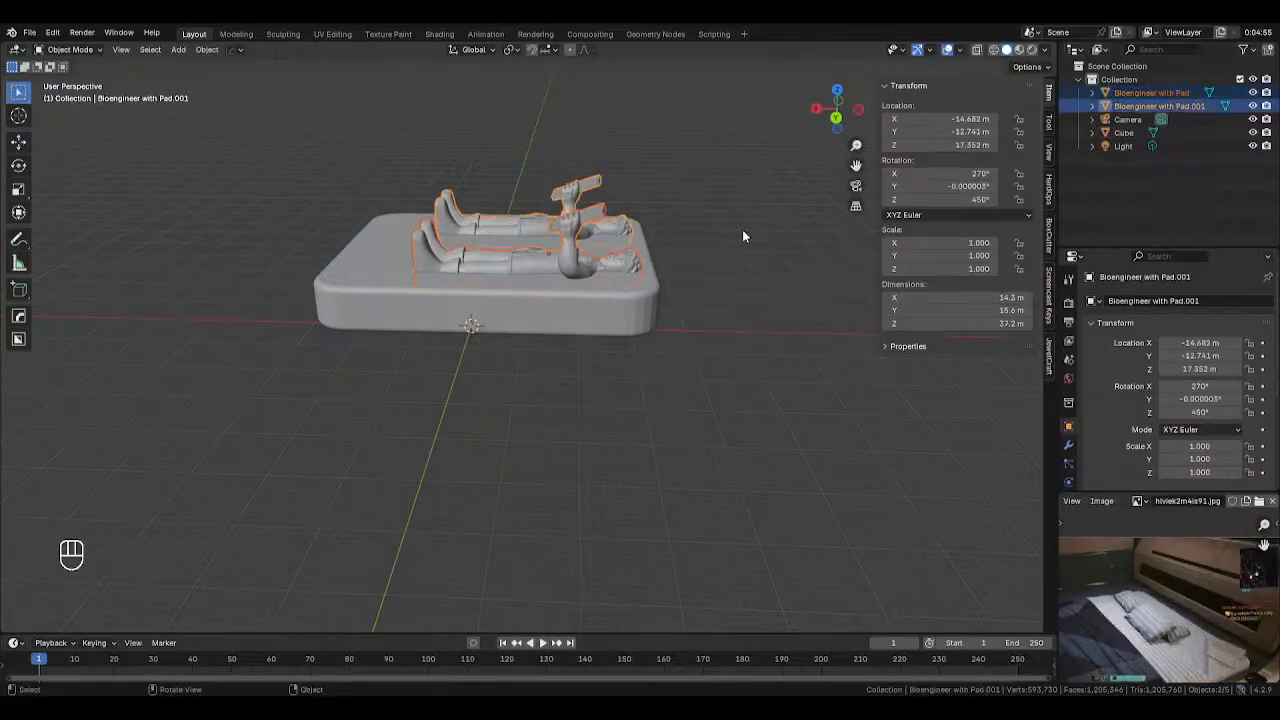
pyautogui.press('g')
pyautogui.press('x')
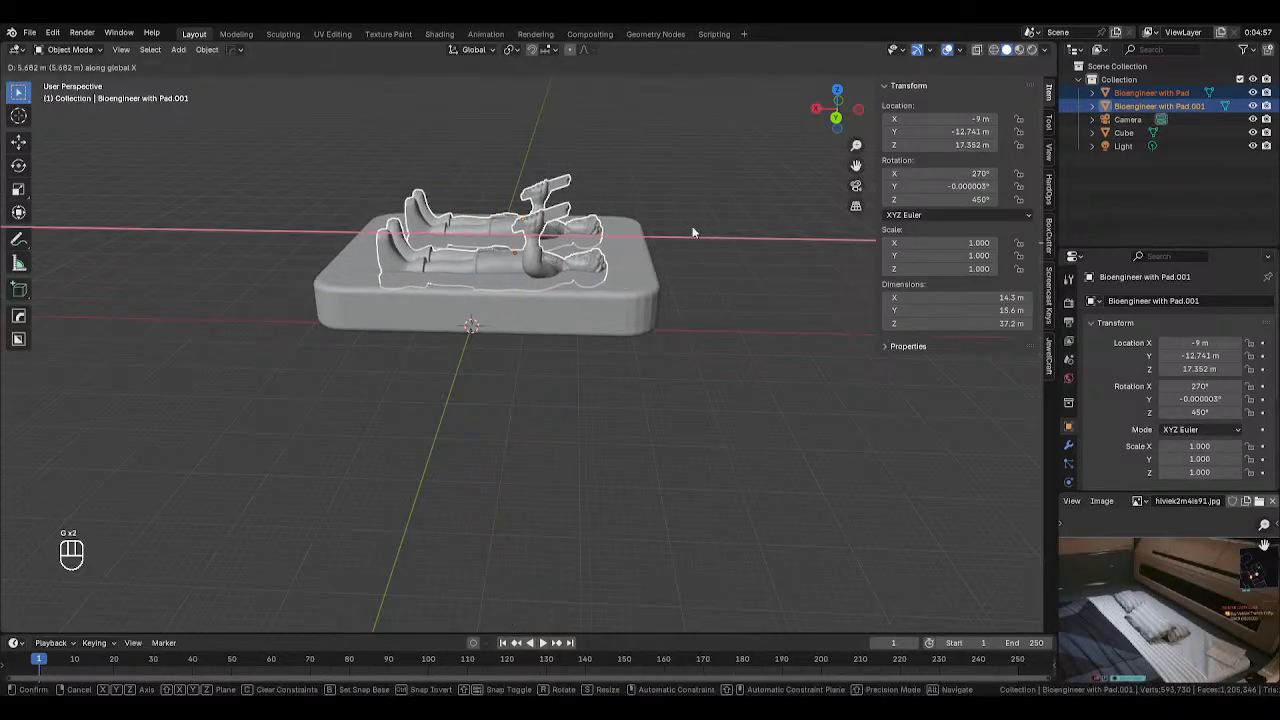
pyautogui.click(694, 232)
pyautogui.moveTo(758, 225); pyautogui.dragTo(783, 253, button='middle')
pyautogui.click(720, 248)
# Raise both figures about 2 m along Z so they lie on top of the mattress slab
pyautogui.moveTo(694, 234); pyautogui.dragTo(775, 180, button='middle')
pyautogui.click(540, 256)
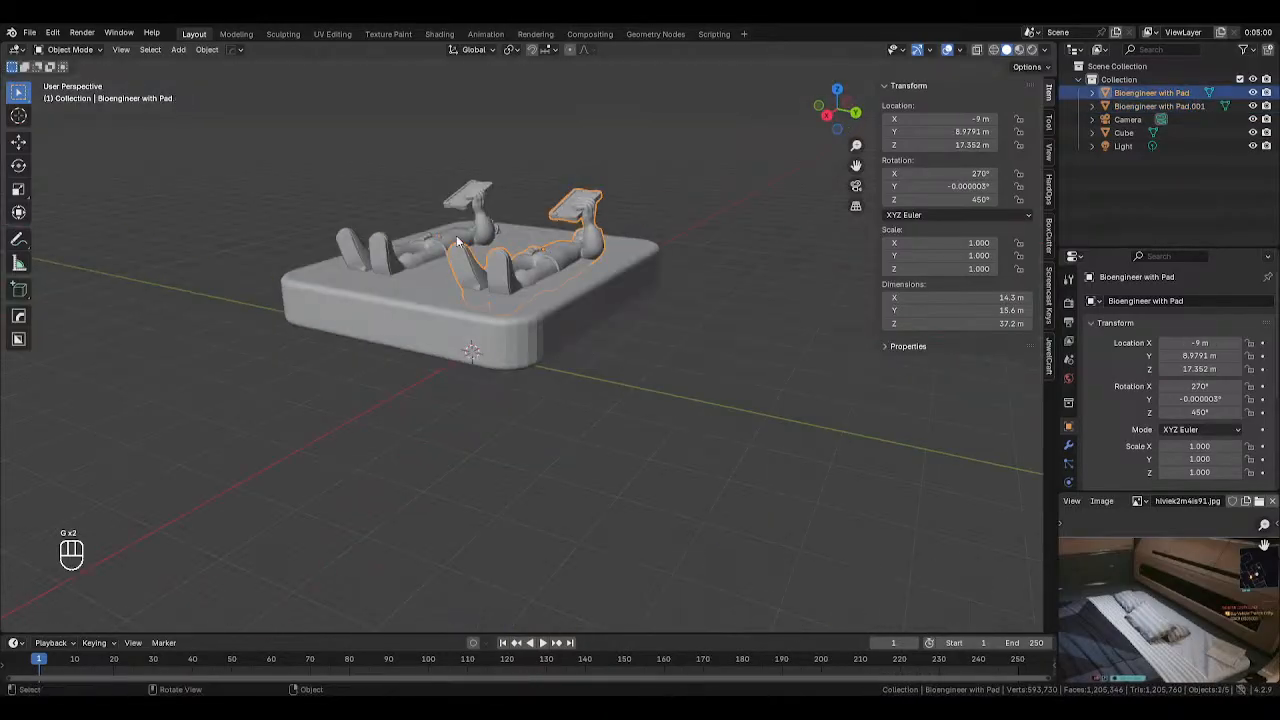
pyautogui.click(458, 242)
pyautogui.keyDown('shift'); pyautogui.click(540, 246); pyautogui.keyUp('shift')
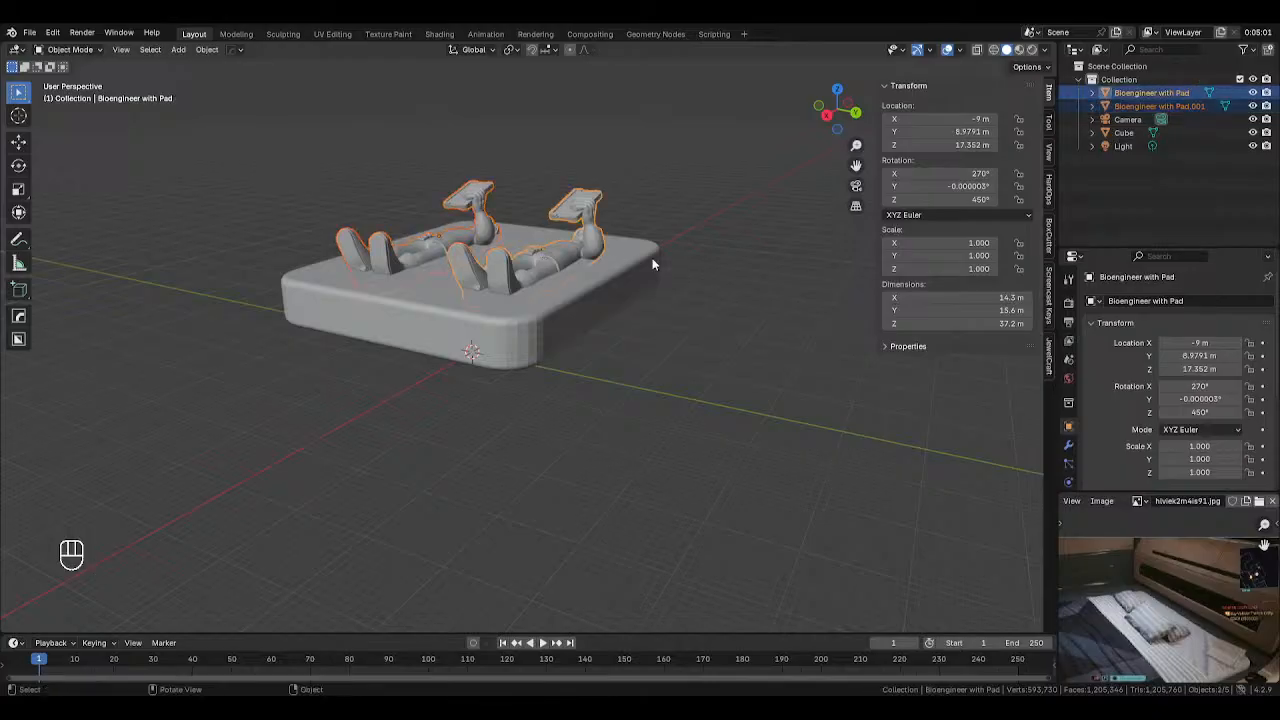
pyautogui.press('g')
pyautogui.press('z')
pyautogui.click(655, 243)
pyautogui.click(708, 250)
# Narrow the mattress slab along Y to a scale of about 0.923
pyautogui.moveTo(706, 254); pyautogui.dragTo(797, 364, button='middle')
pyautogui.click(656, 336)
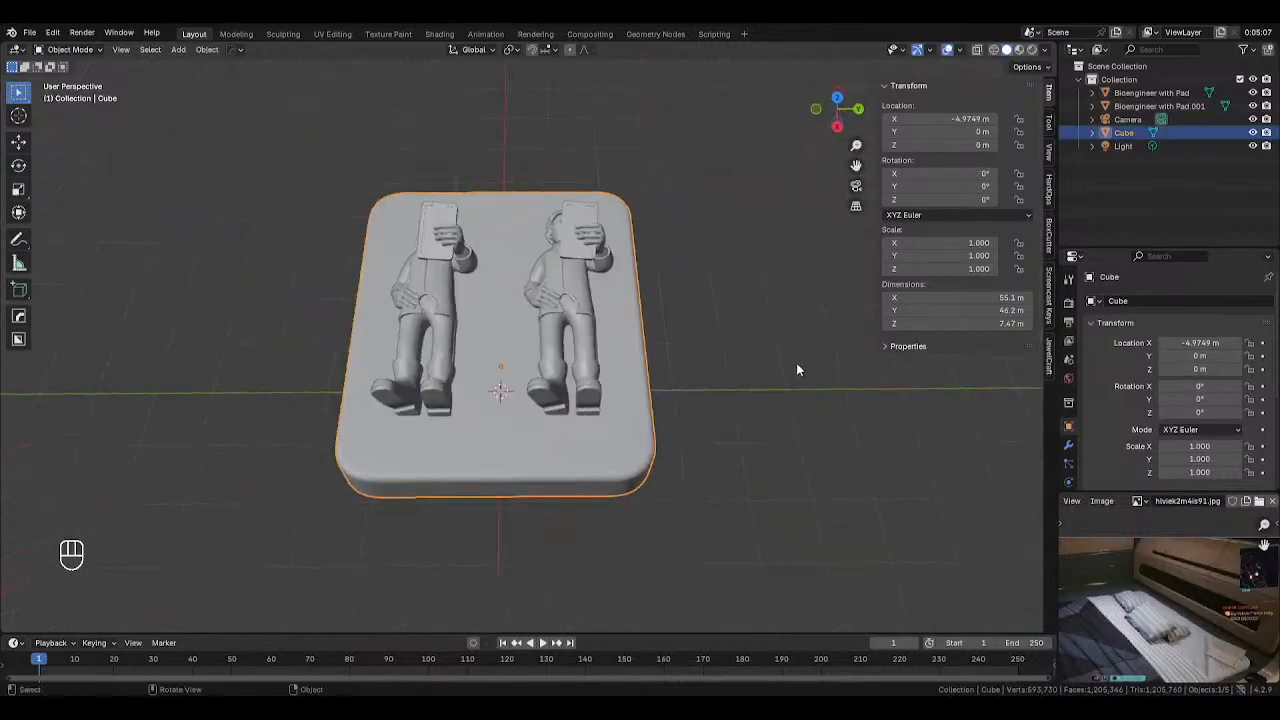
pyautogui.press('s')
pyautogui.press('s')
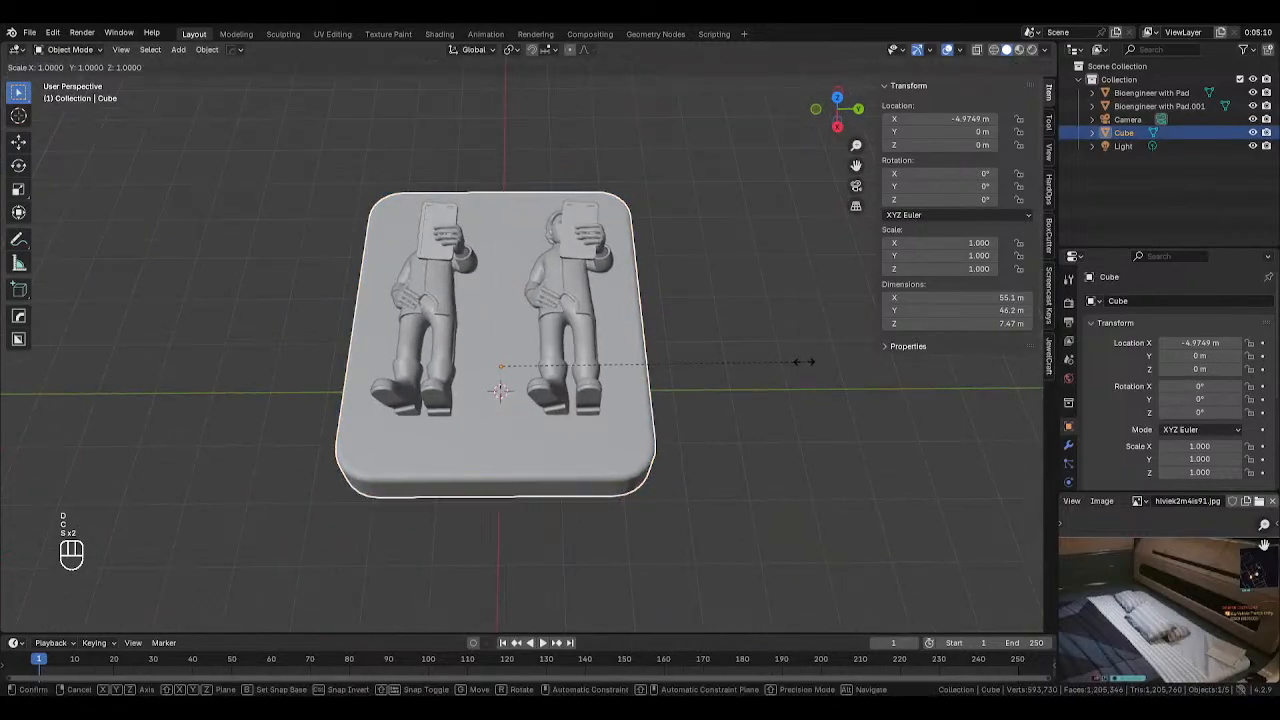
pyautogui.press('y')
pyautogui.click(584, 312)
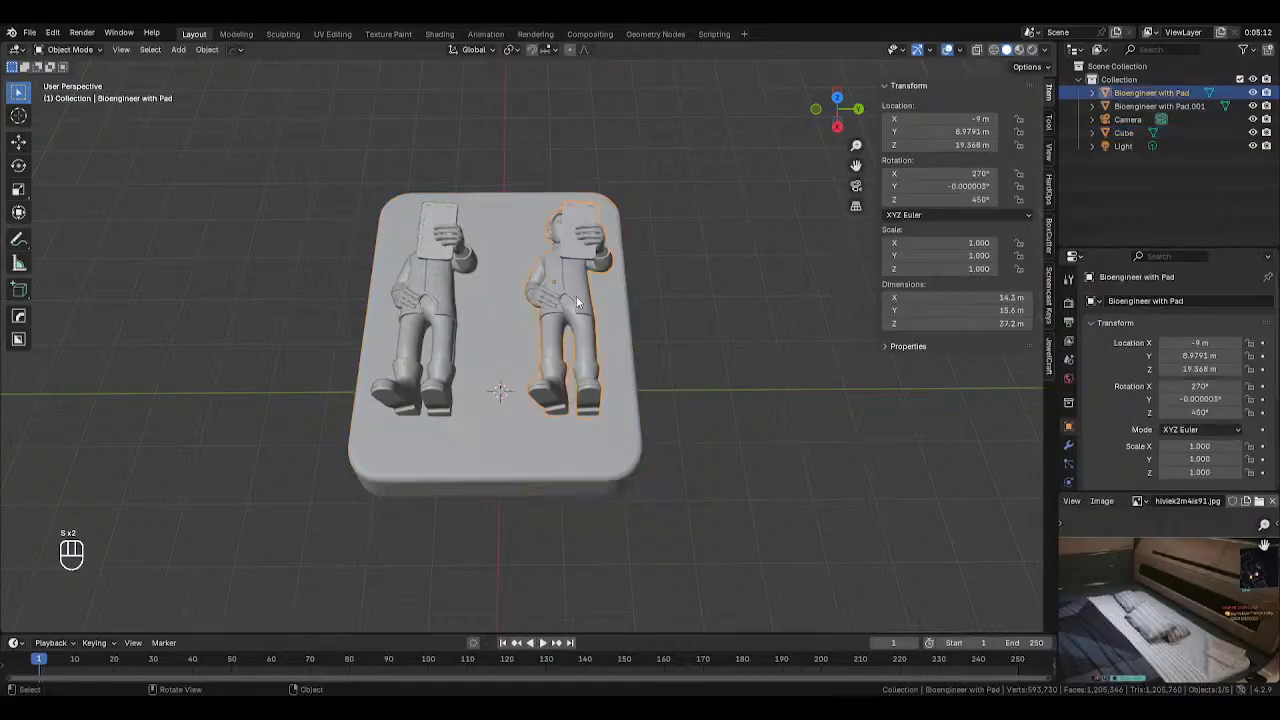
pyautogui.press('g')
pyautogui.press('x')
pyautogui.rightClick(683, 307)
# Move the figure on the positive Y side closer to the other figure, to about Y 4.96 m
pyautogui.press('g')
pyautogui.press('y')
pyautogui.click(658, 309)
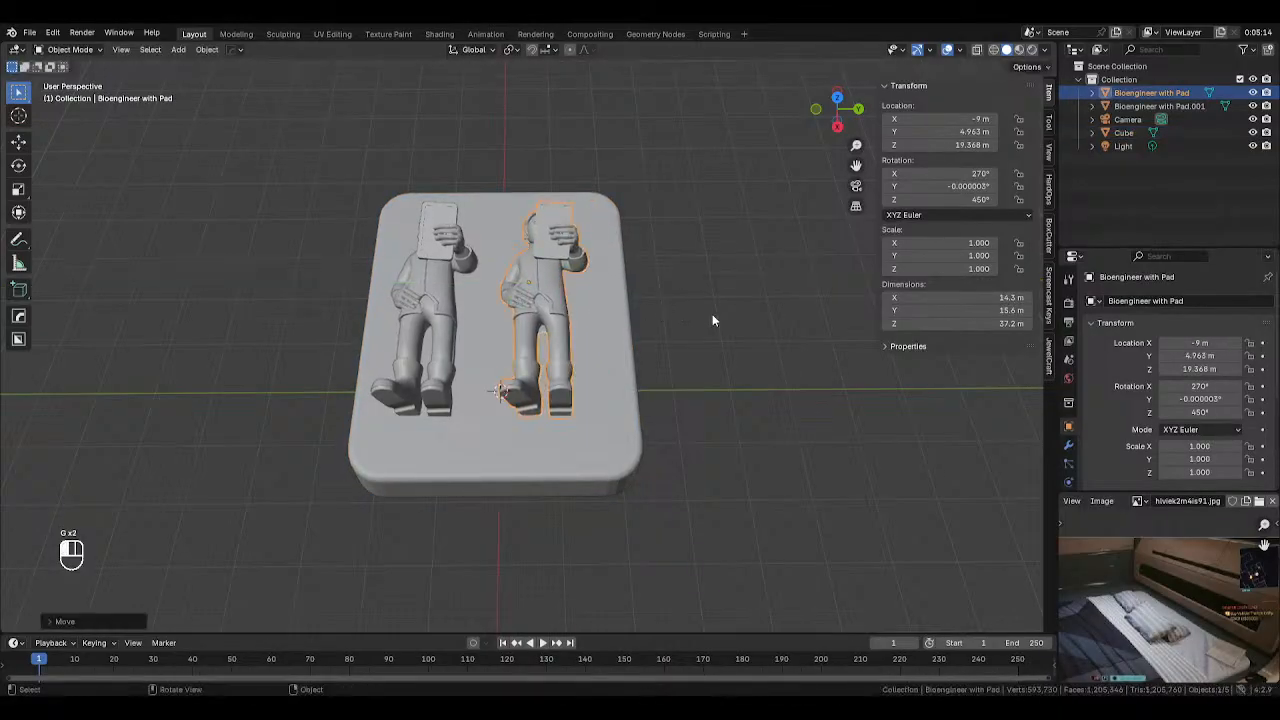
pyautogui.click(712, 318)
# Add a cube at the origin and scale it uniformly to about 18 m per side
pyautogui.moveTo(712, 318); pyautogui.dragTo(608, 326, button='middle')
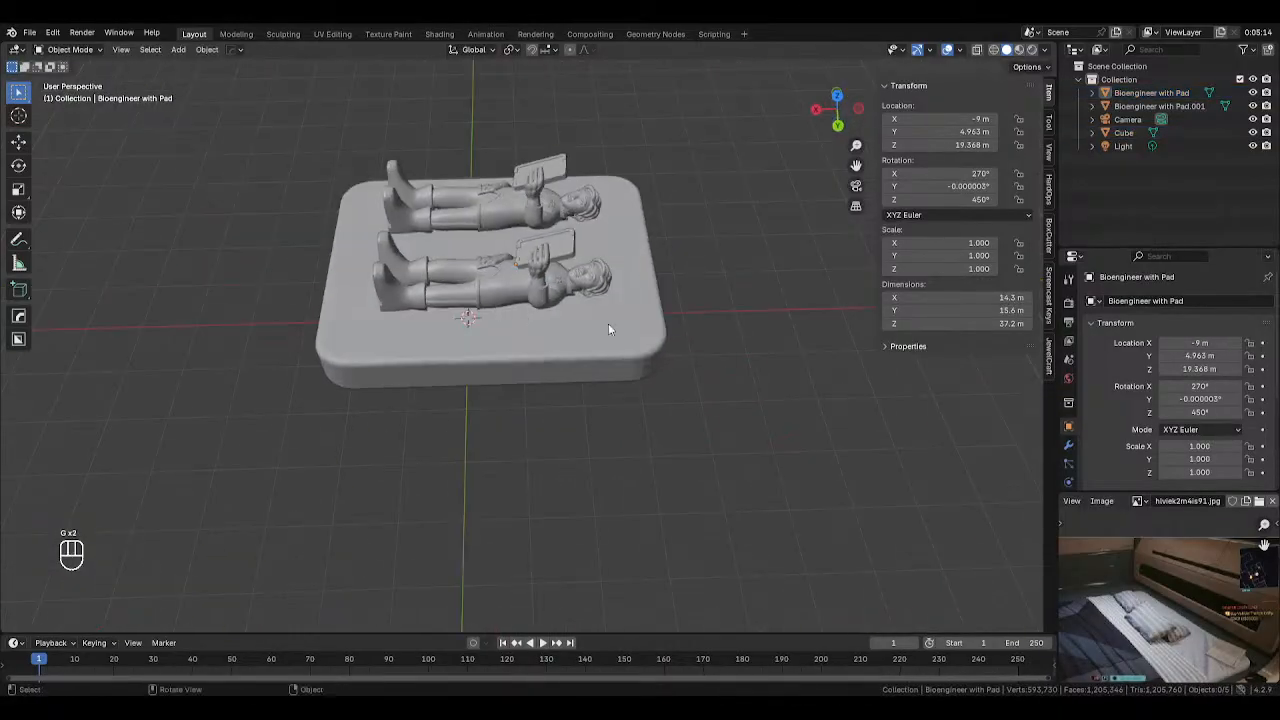
pyautogui.moveTo(809, 405); pyautogui.dragTo(652, 274, button='middle')
pyautogui.click(652, 274)
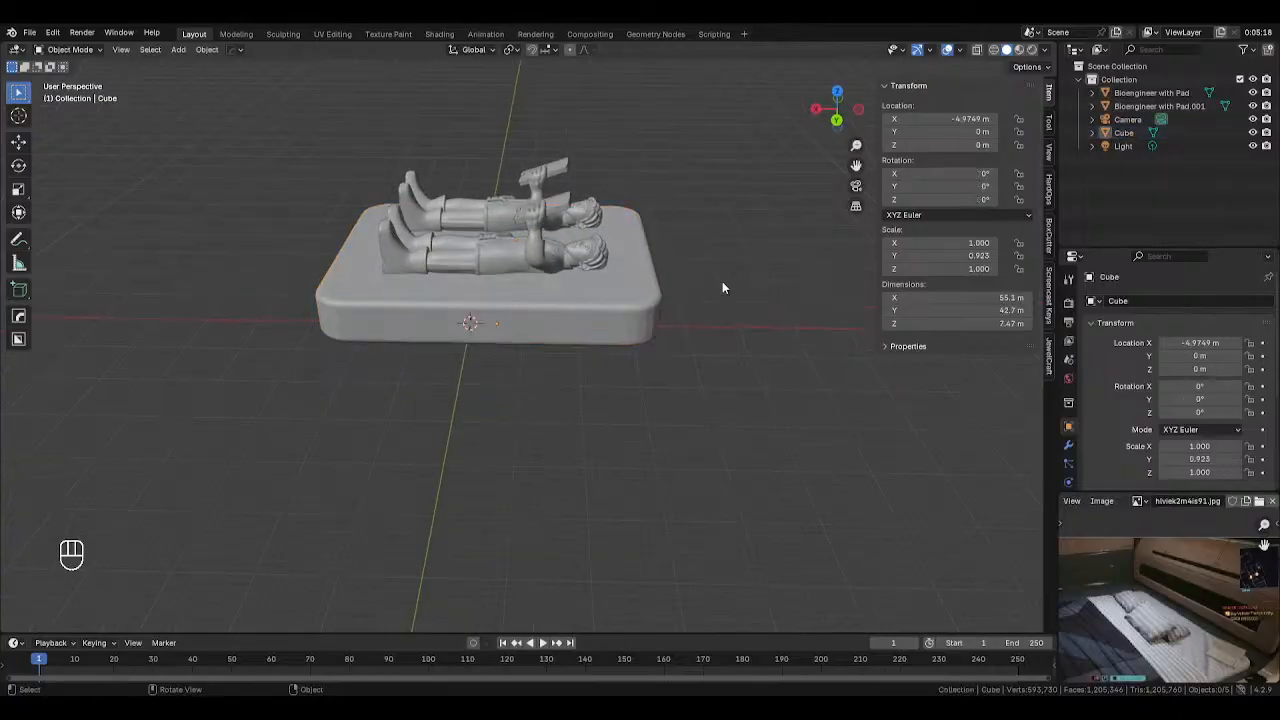
pyautogui.press('KP_1')
pyautogui.press('KP_3')
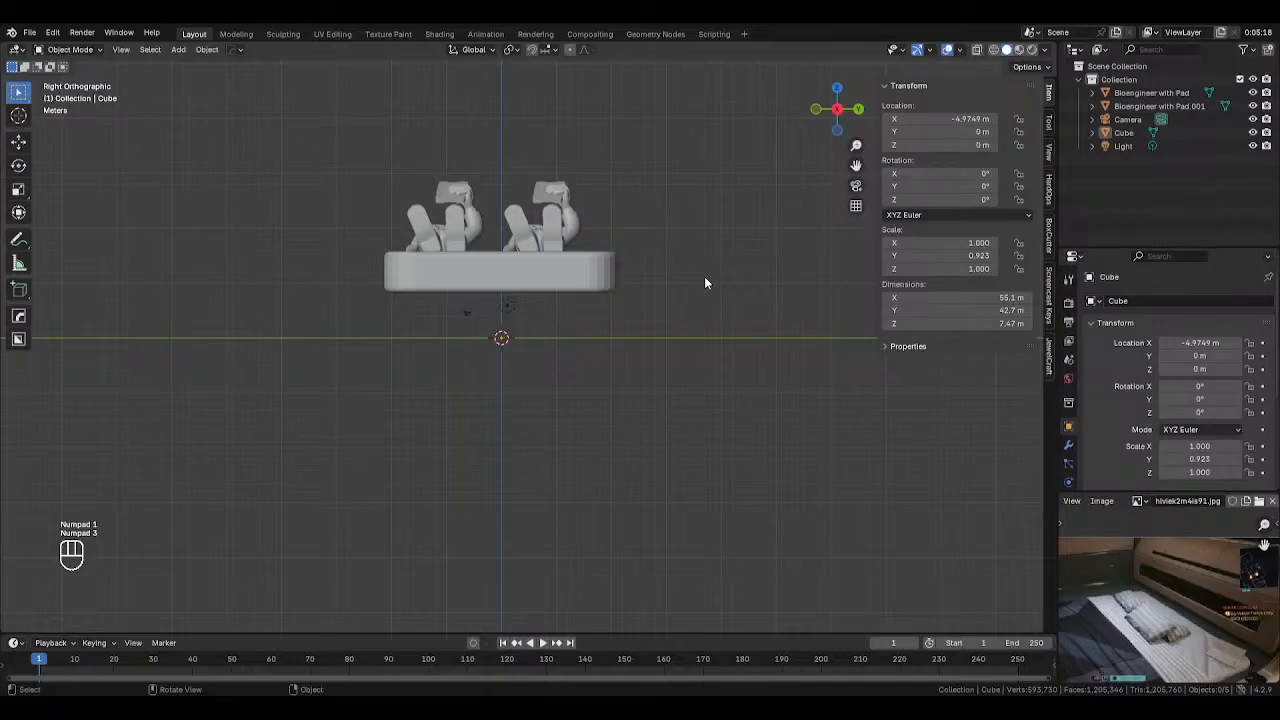
pyautogui.press('ctrl+KP_3')
pyautogui.press('ctrl+KP_1')
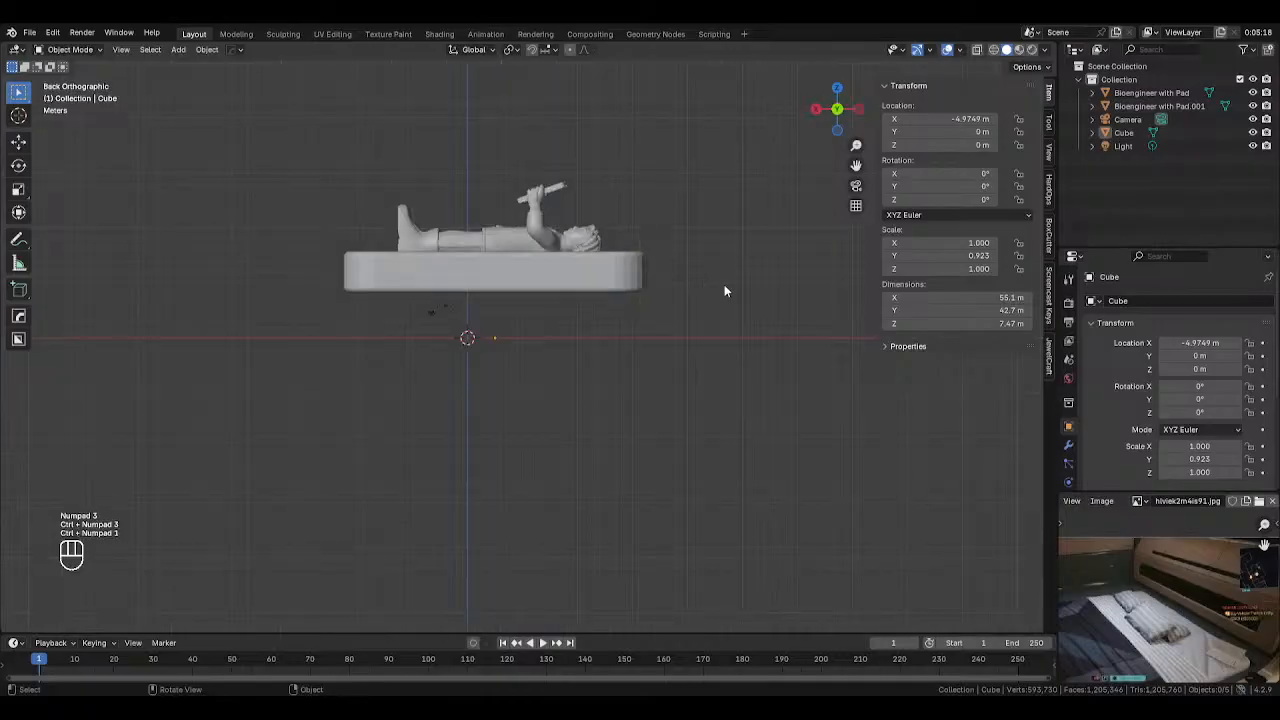
pyautogui.hotkey('shift', 'a')
pyautogui.moveTo(718, 306)
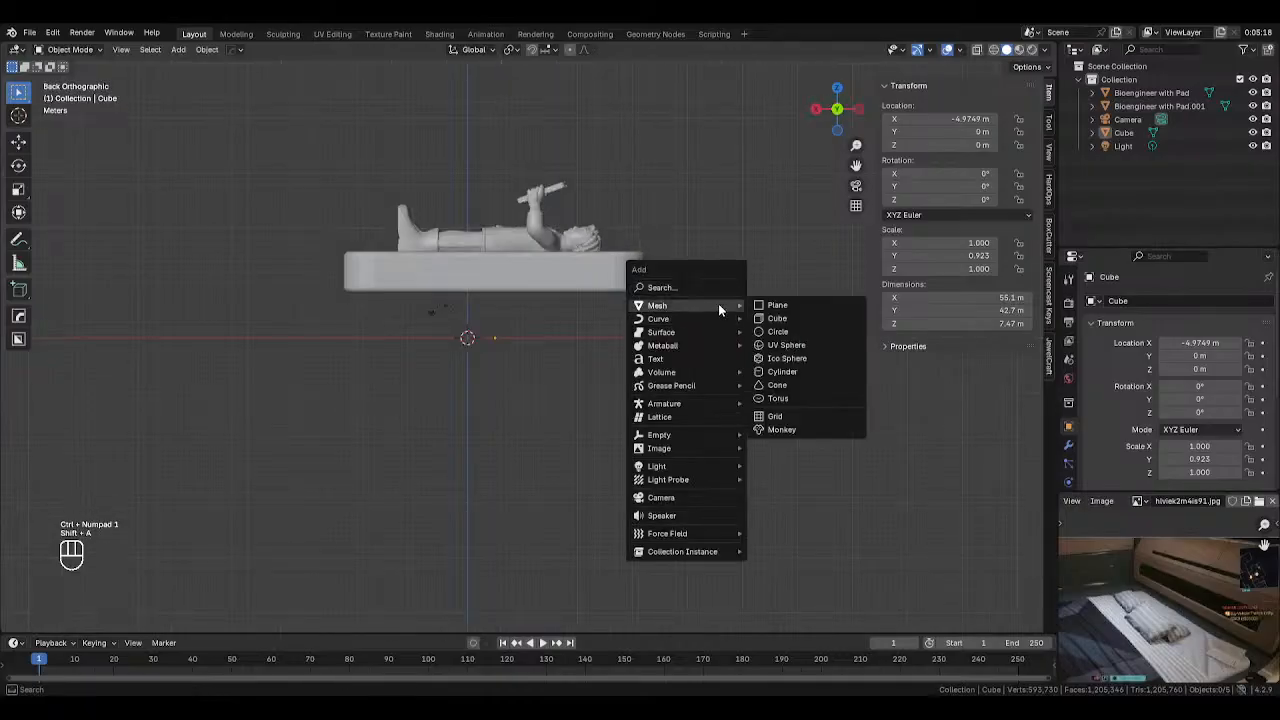
pyautogui.click(777, 318)
pyautogui.press('s')
pyautogui.click(454, 461)
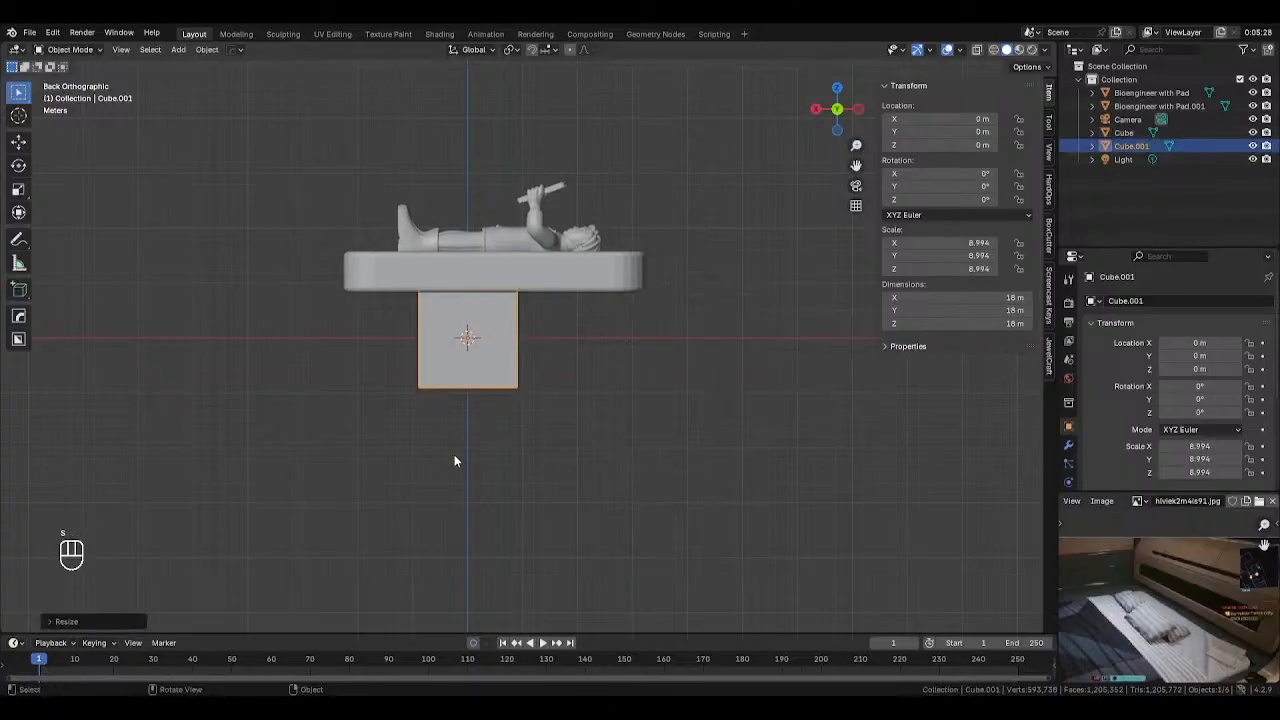
# Raise the new cube about 10 m along Z and stretch it along X to about 71.3 m
pyautogui.press('g')
pyautogui.press('z')
pyautogui.click(595, 400)
pyautogui.press('s')
pyautogui.press('x')
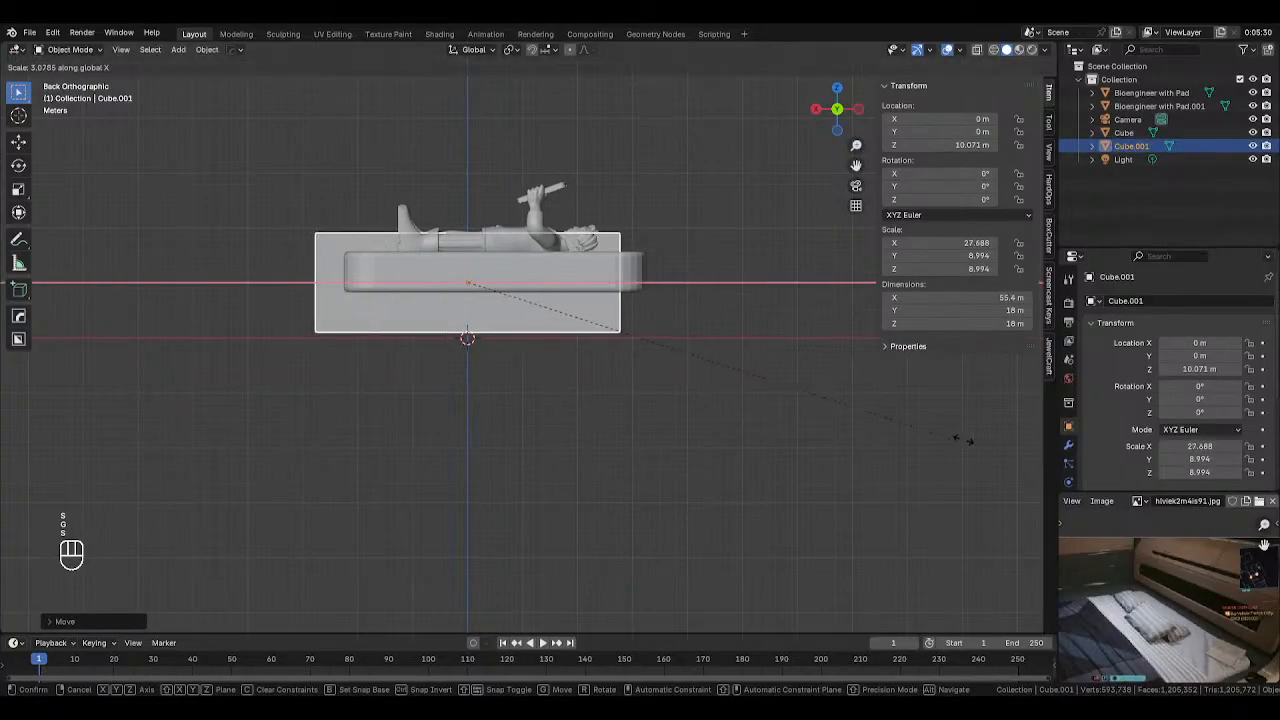
pyautogui.click(48, 441)
pyautogui.moveTo(476, 460); pyautogui.dragTo(549, 494, button='middle')
pyautogui.press('s')
pyautogui.press('x')
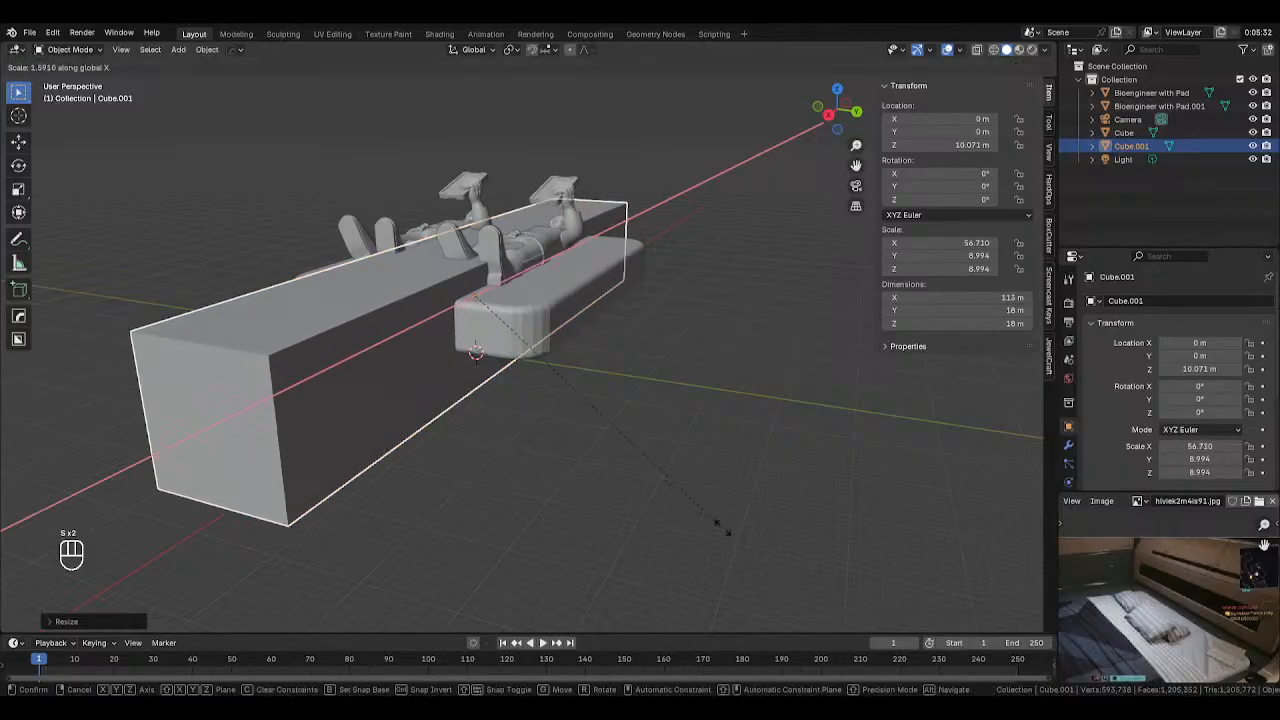
pyautogui.rightClick(640, 521)
# Widen the new block along Y to about 58.6 m
pyautogui.press('s')
pyautogui.press('y')
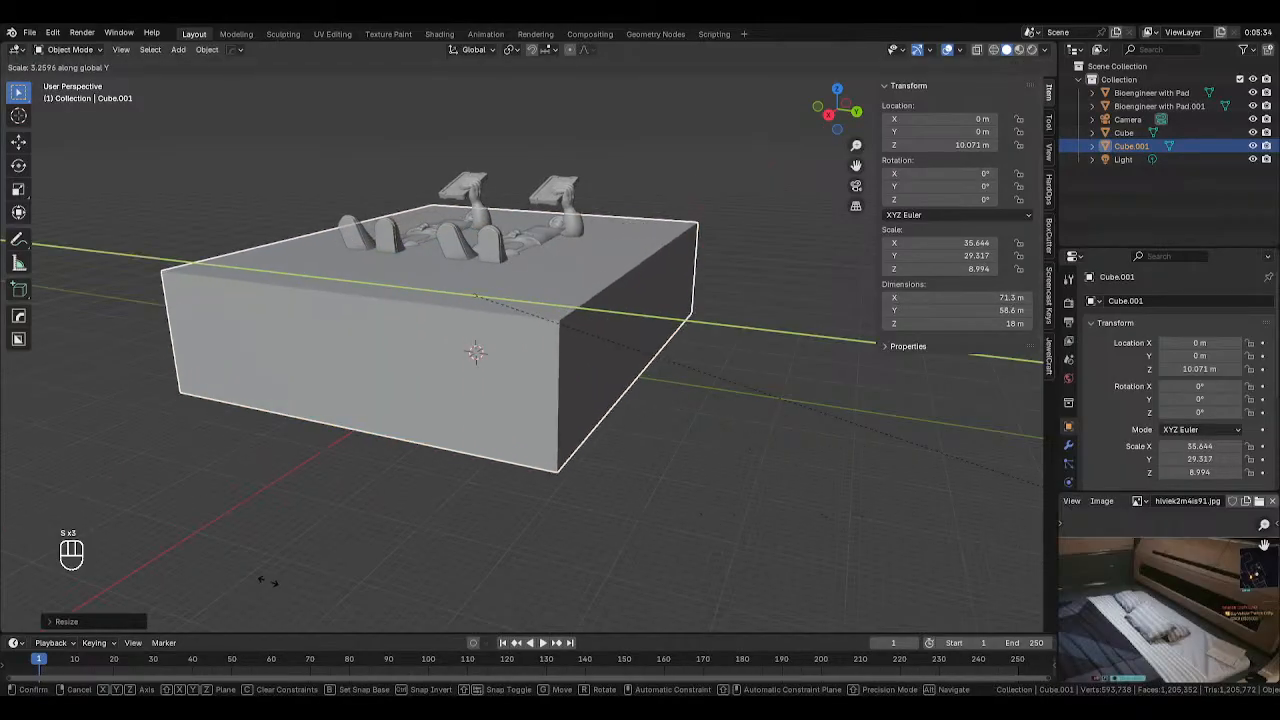
pyautogui.click(270, 582)
# Show the block from the front with X-ray display on, with the mattress and figures visible through it
pyautogui.press('KP_1')
pyautogui.press('KP_3')
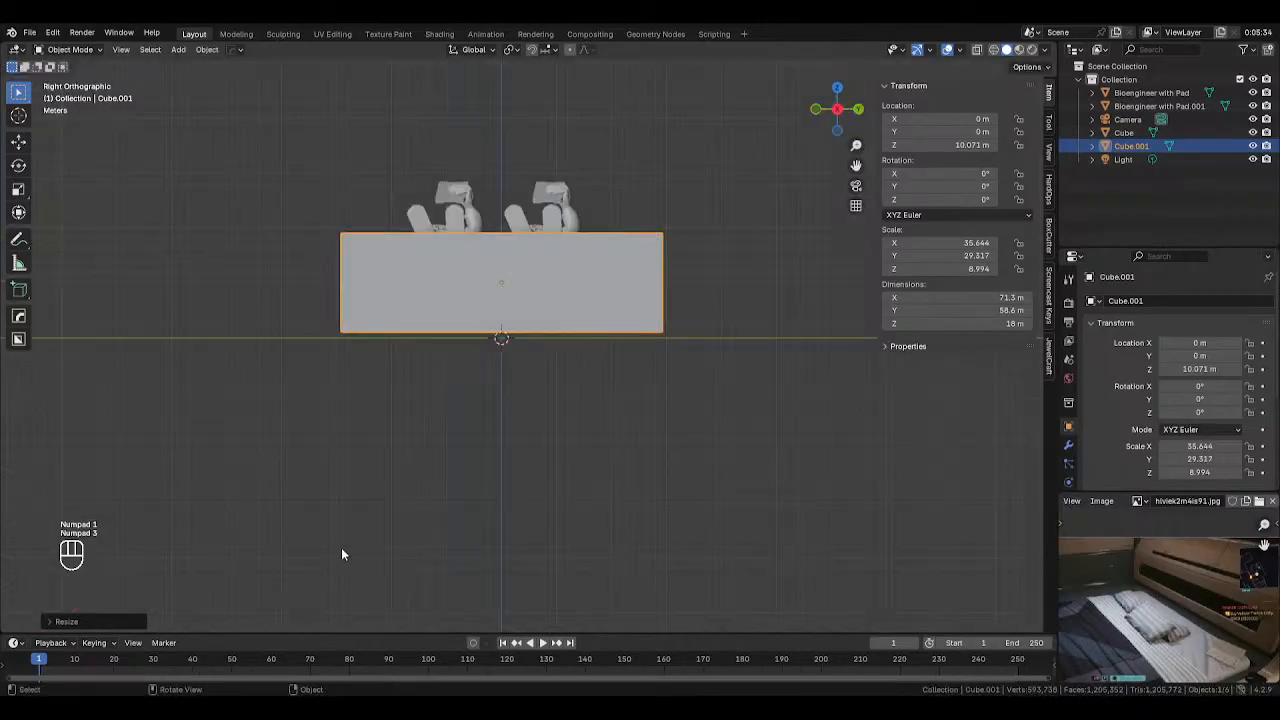
pyautogui.press('KP_3')
pyautogui.press('KP_1')
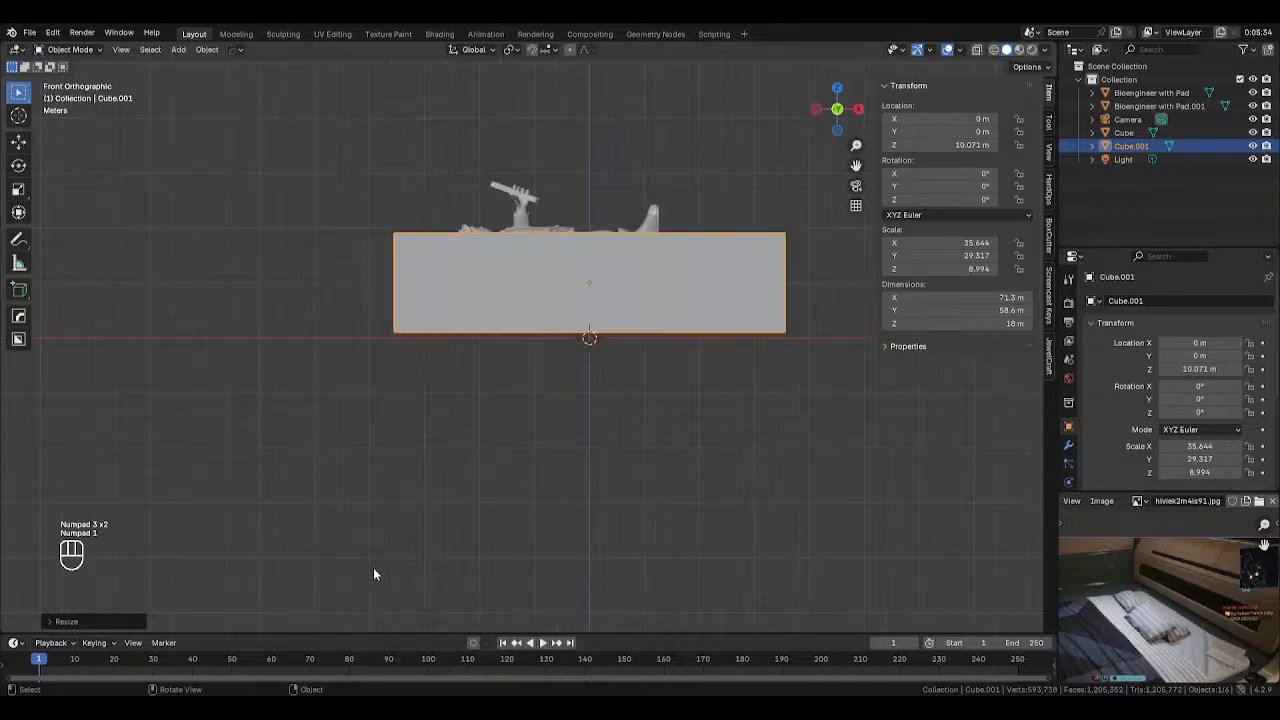
pyautogui.hotkey('alt', 'z')
pyautogui.keyDown('shift'); pyautogui.moveTo(422, 260); pyautogui.dragTo(395, 266, button='middle'); pyautogui.keyUp('shift')
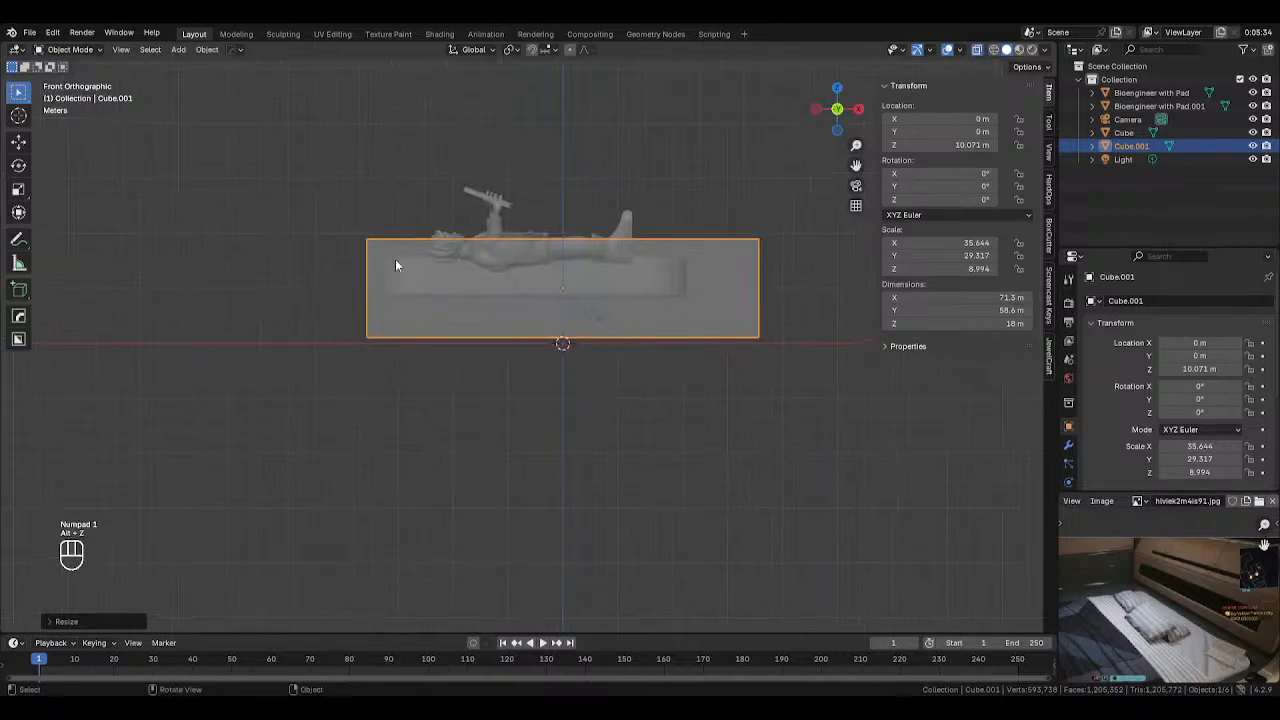
pyautogui.press('g')
pyautogui.press('y')
pyautogui.rightClick(755, 305)
# Move the block to about X -5.95 m and Z 14.3 m so it surrounds the mattress slab
pyautogui.press('g')
pyautogui.press('x')
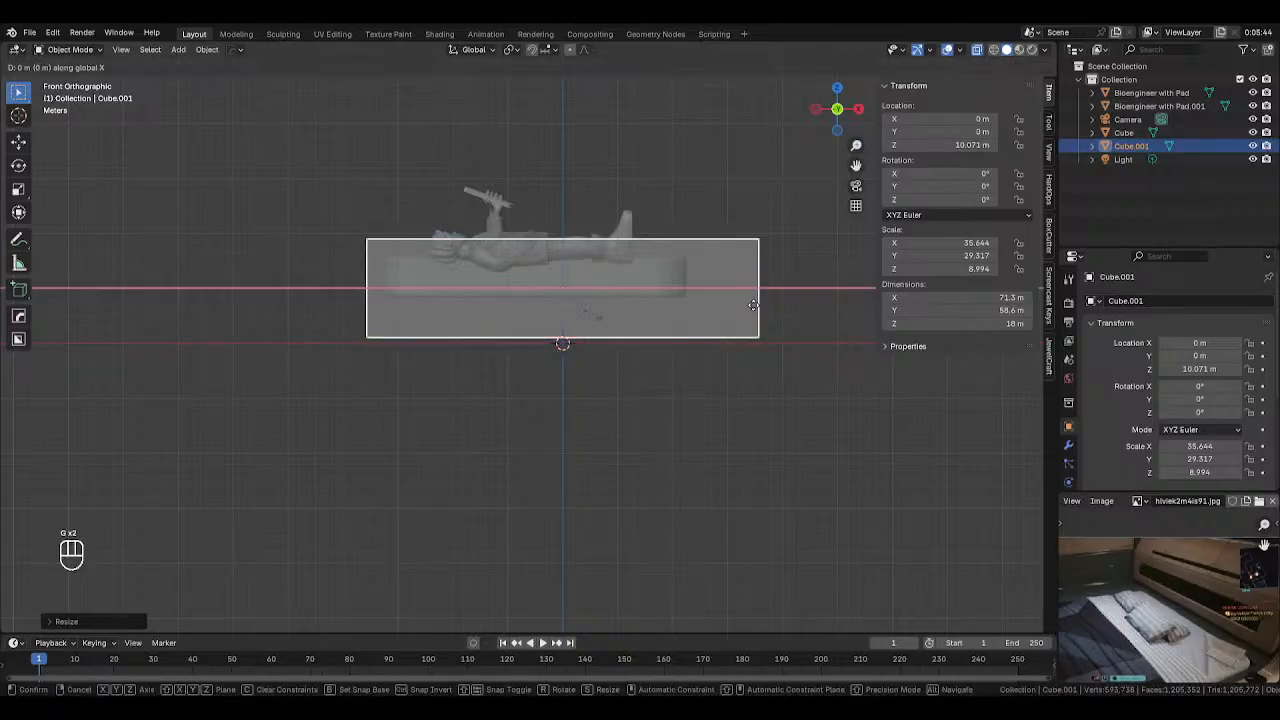
pyautogui.click(741, 310)
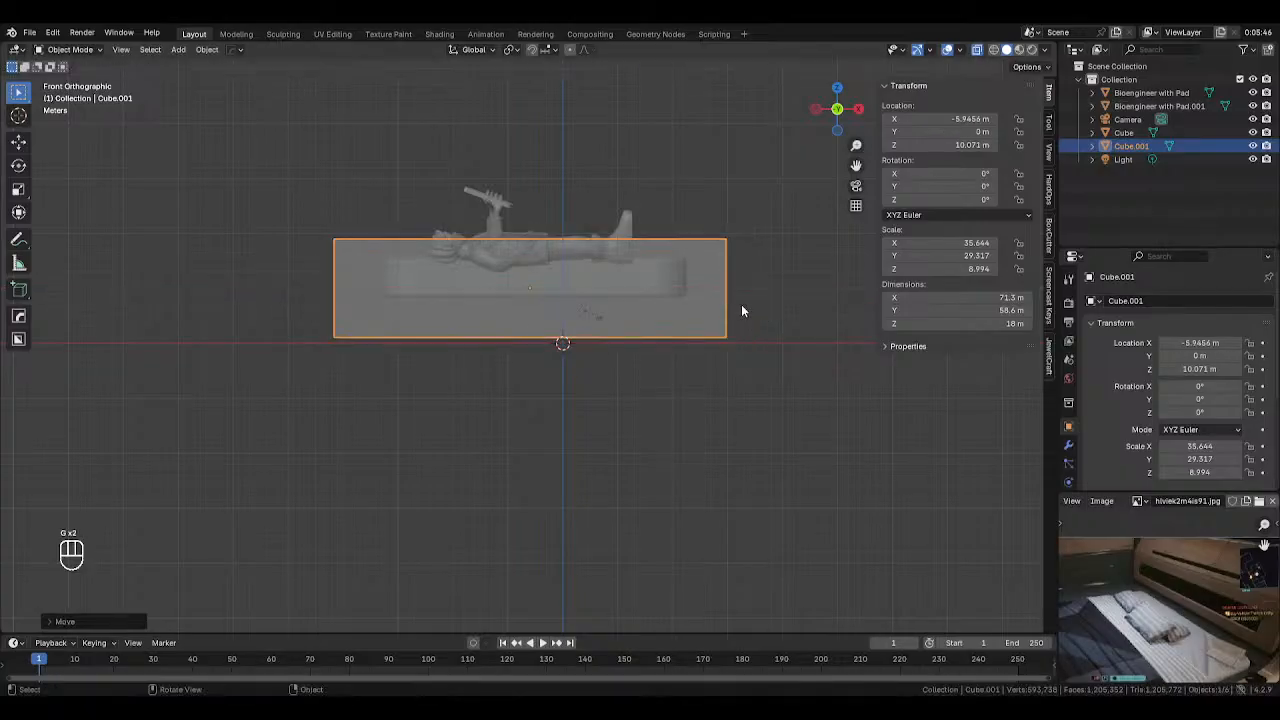
pyautogui.press('g')
pyautogui.press('z')
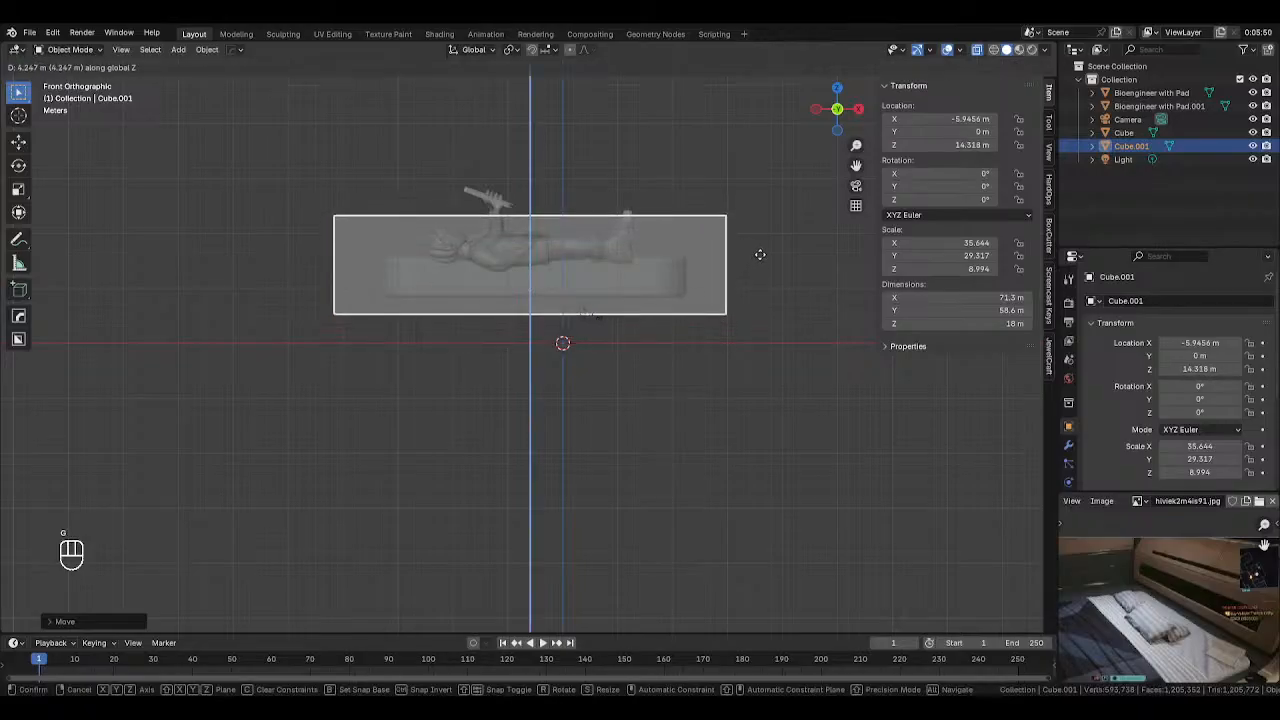
pyautogui.click(760, 254)
# Select all objects and lower them together along Z until the block's underside sits on the ground line
pyautogui.moveTo(214, 134); pyautogui.dragTo(786, 346)
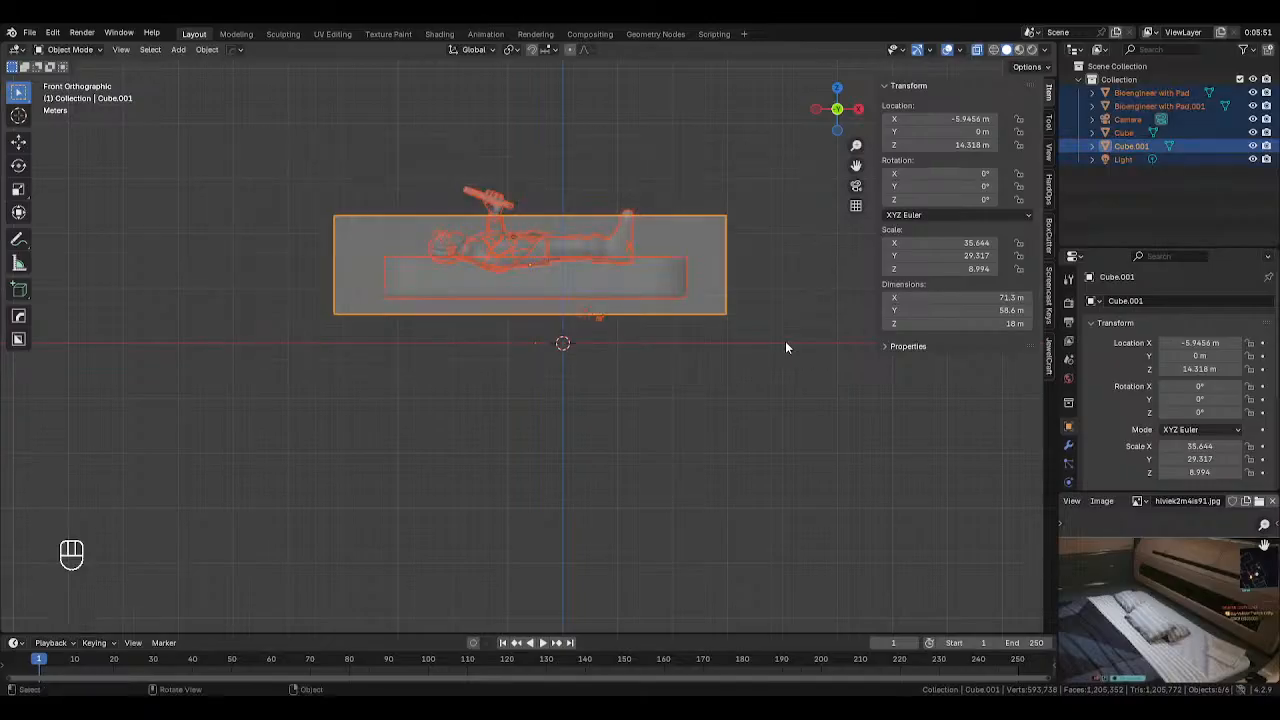
pyautogui.press('g')
pyautogui.press('z')
pyautogui.click(791, 366)
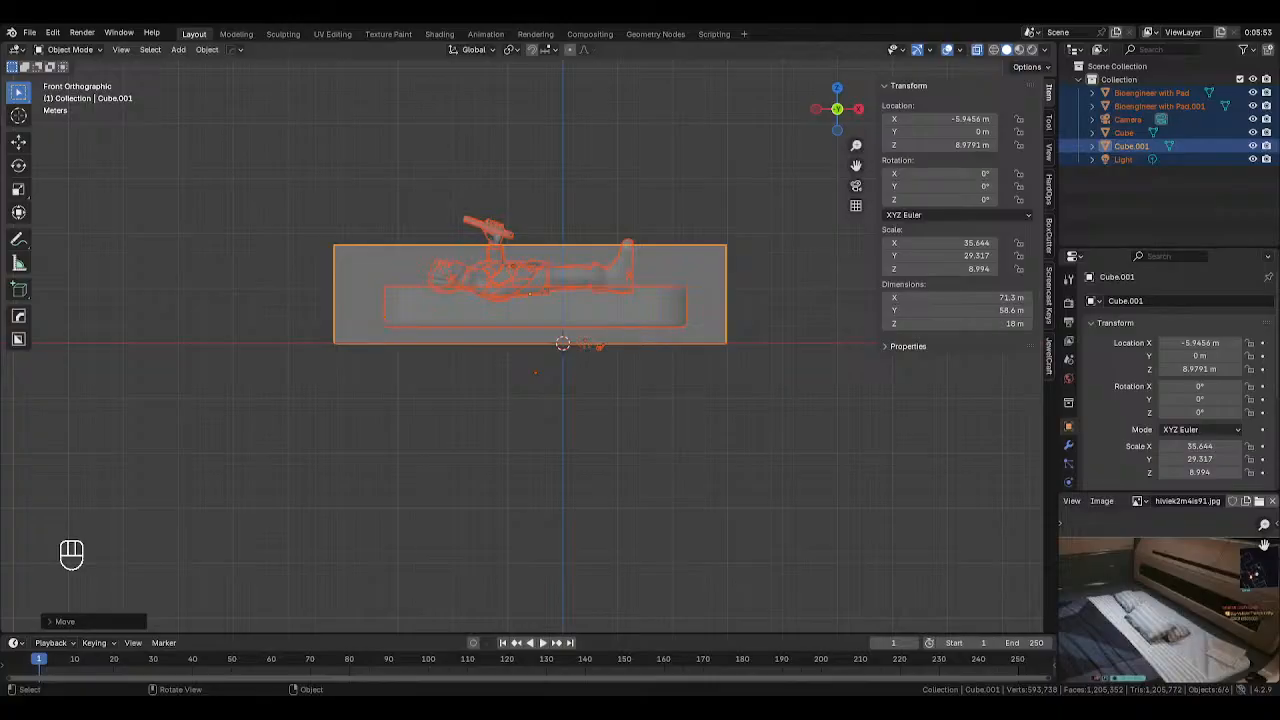
pyautogui.click(441, 207)
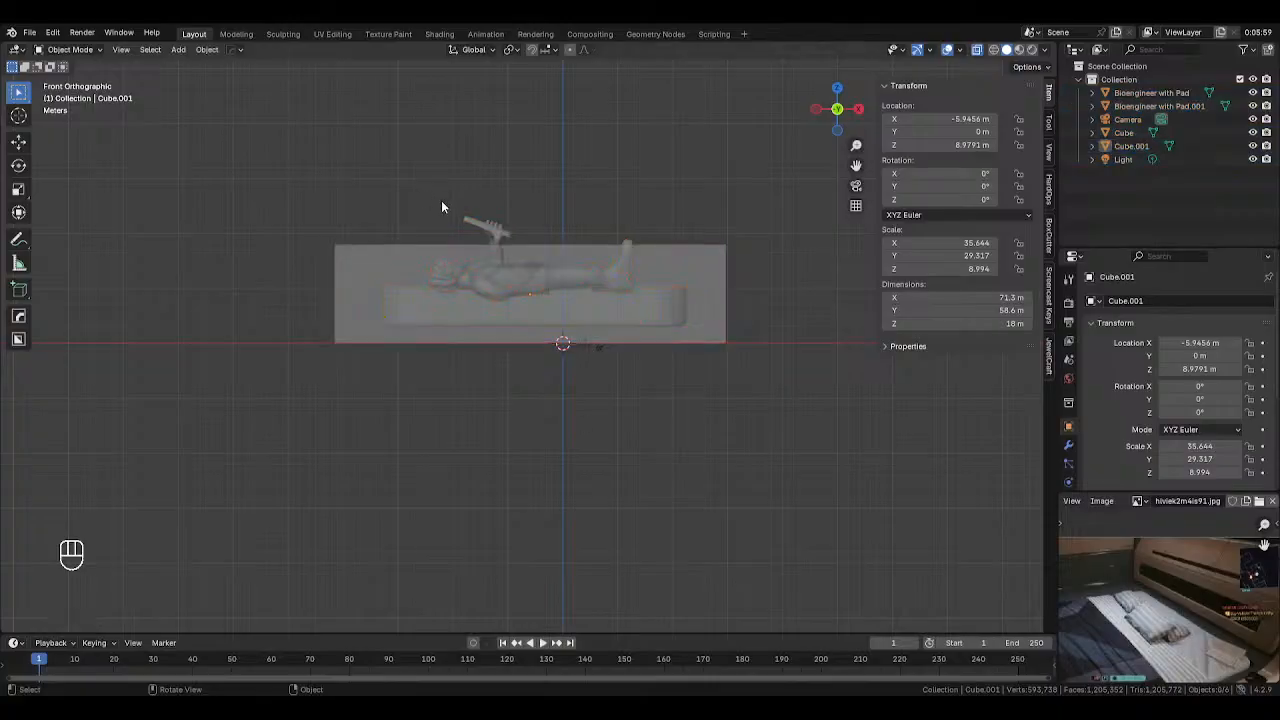
# In Edit Mode, raise the block's top edges along Z until it is about 27.6 m high, and return to Object Mode
pyautogui.click(459, 258)
pyautogui.press('Tab')
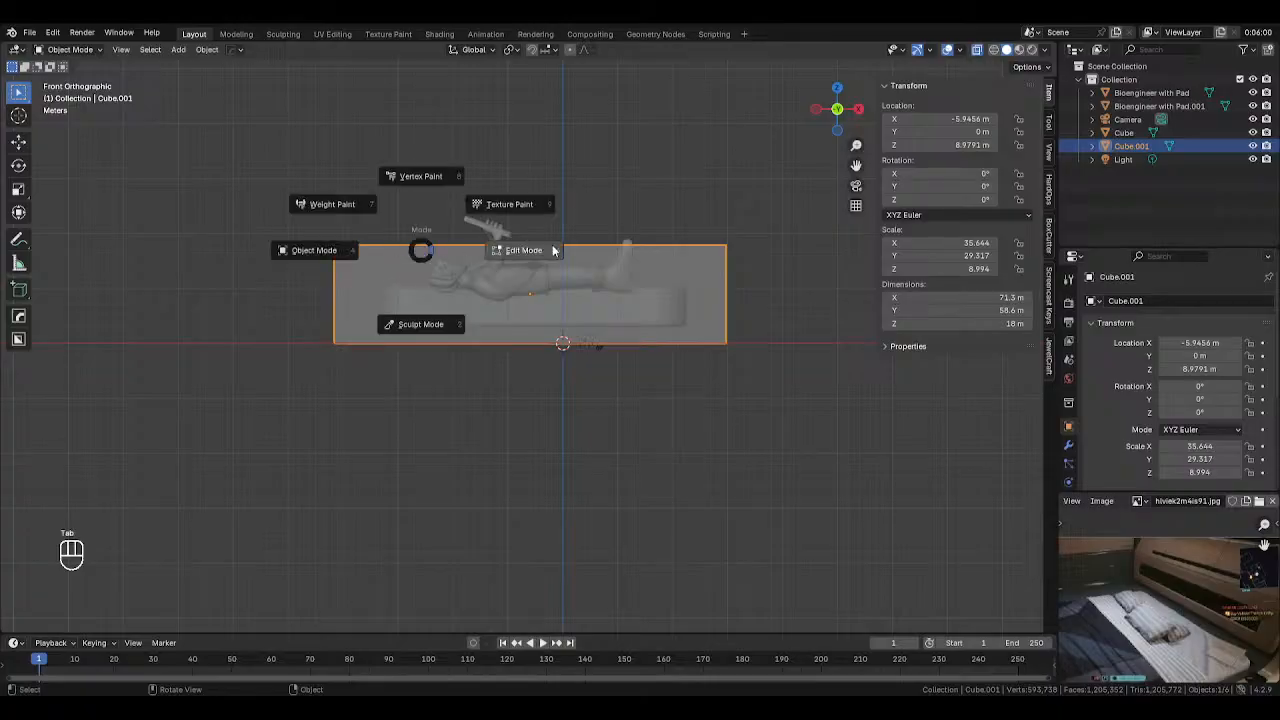
pyautogui.click(554, 250)
pyautogui.click(348, 210)
pyautogui.moveTo(258, 186); pyautogui.dragTo(748, 258)
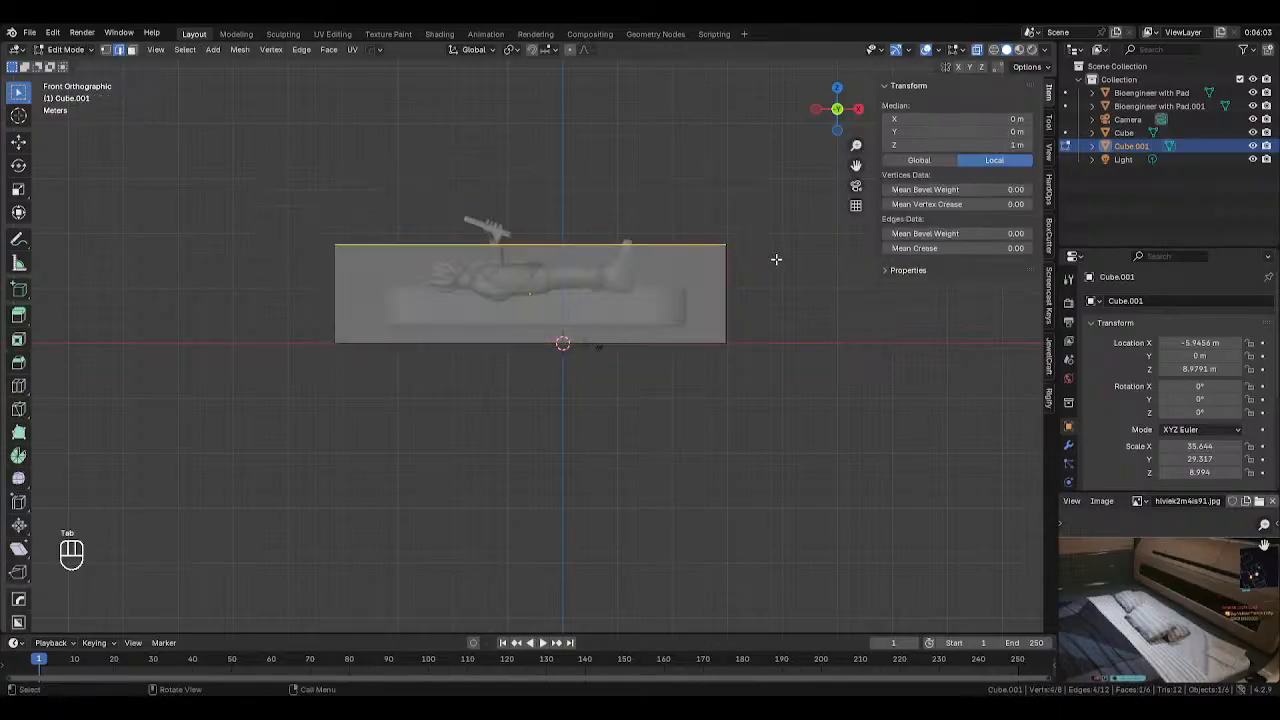
pyautogui.press('g')
pyautogui.click(779, 239)
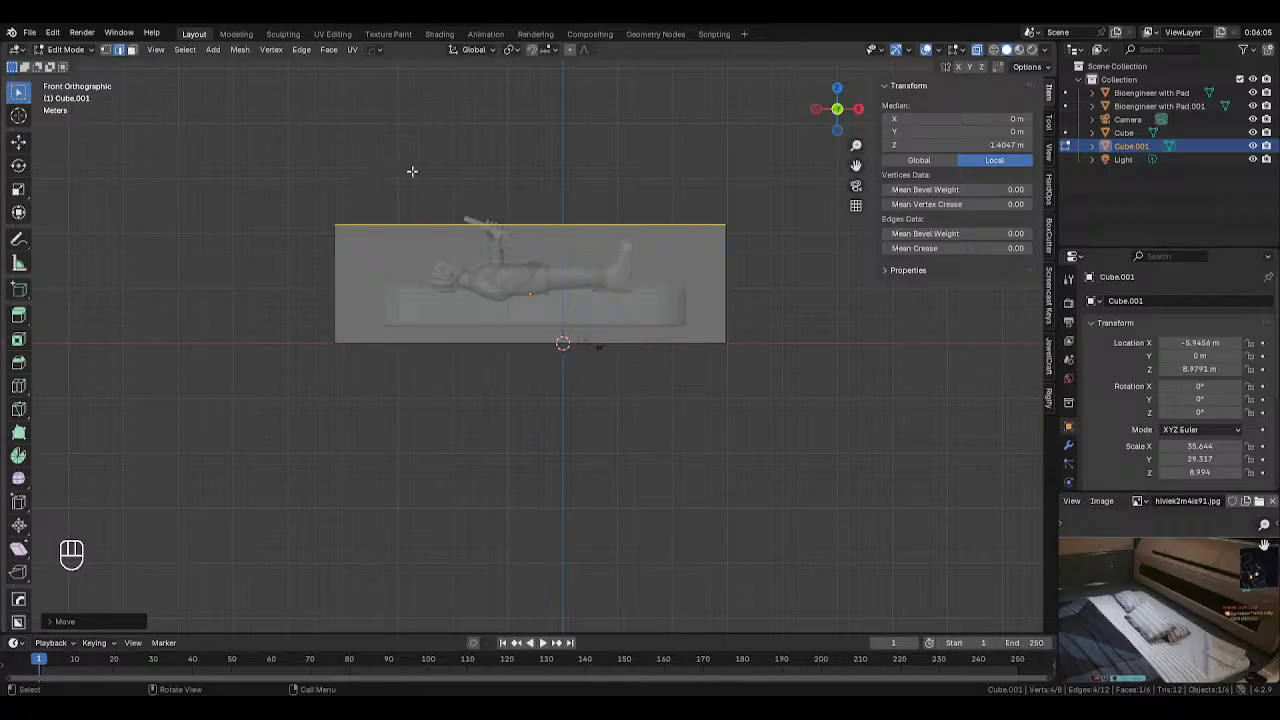
pyautogui.press('g')
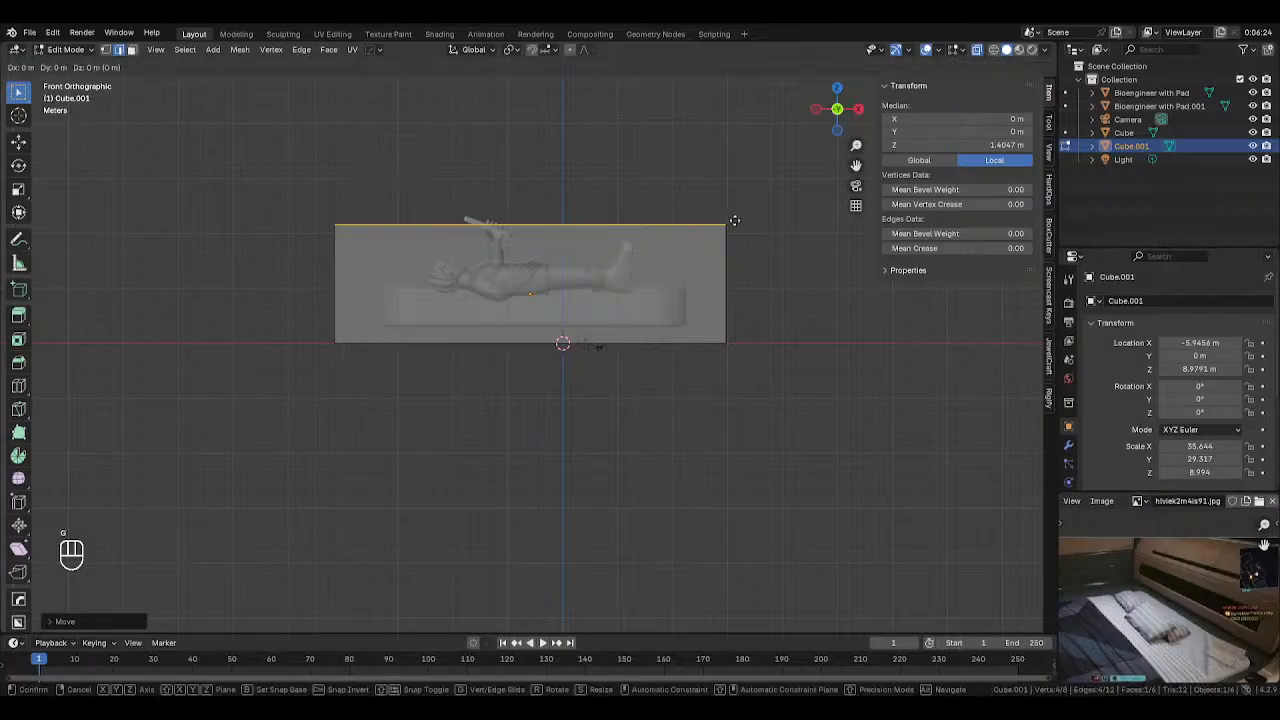
pyautogui.press('z')
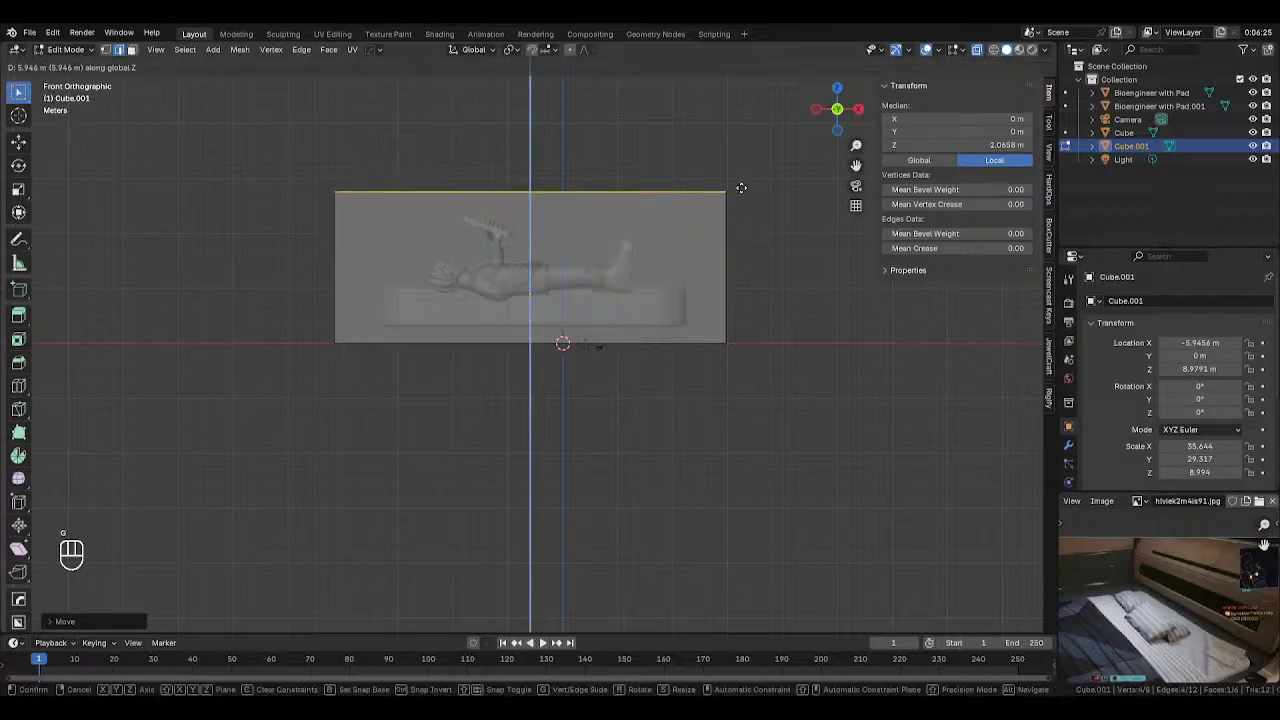
pyautogui.click(740, 191)
pyautogui.press('Tab')
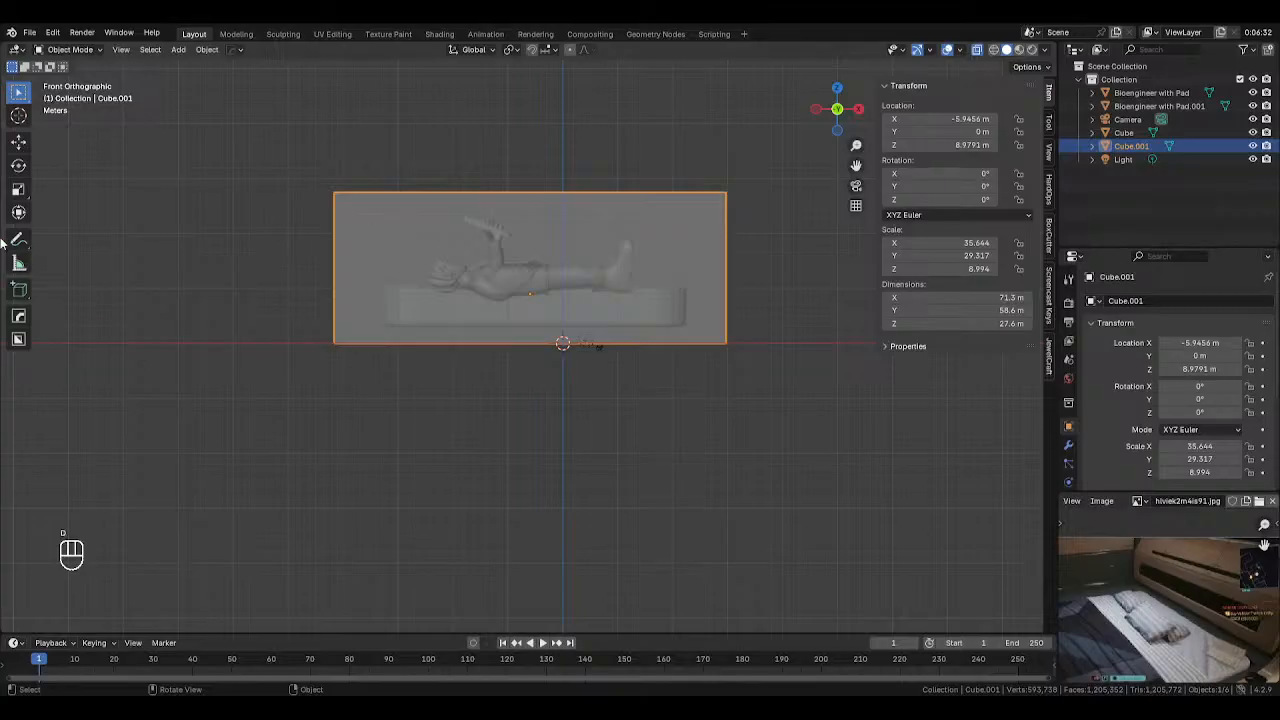
# Activate BoxCutter and set the cut shape to Ngon with the Cyclic type
pyautogui.press('d')
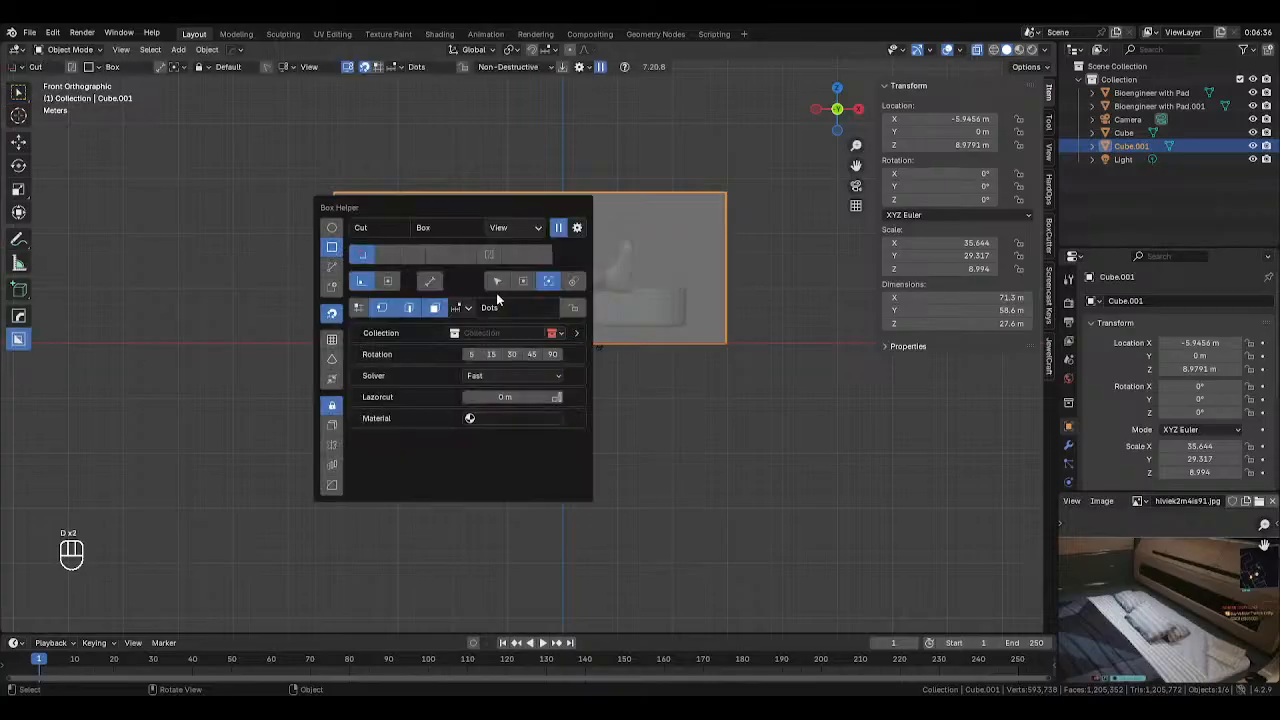
pyautogui.click(334, 267)
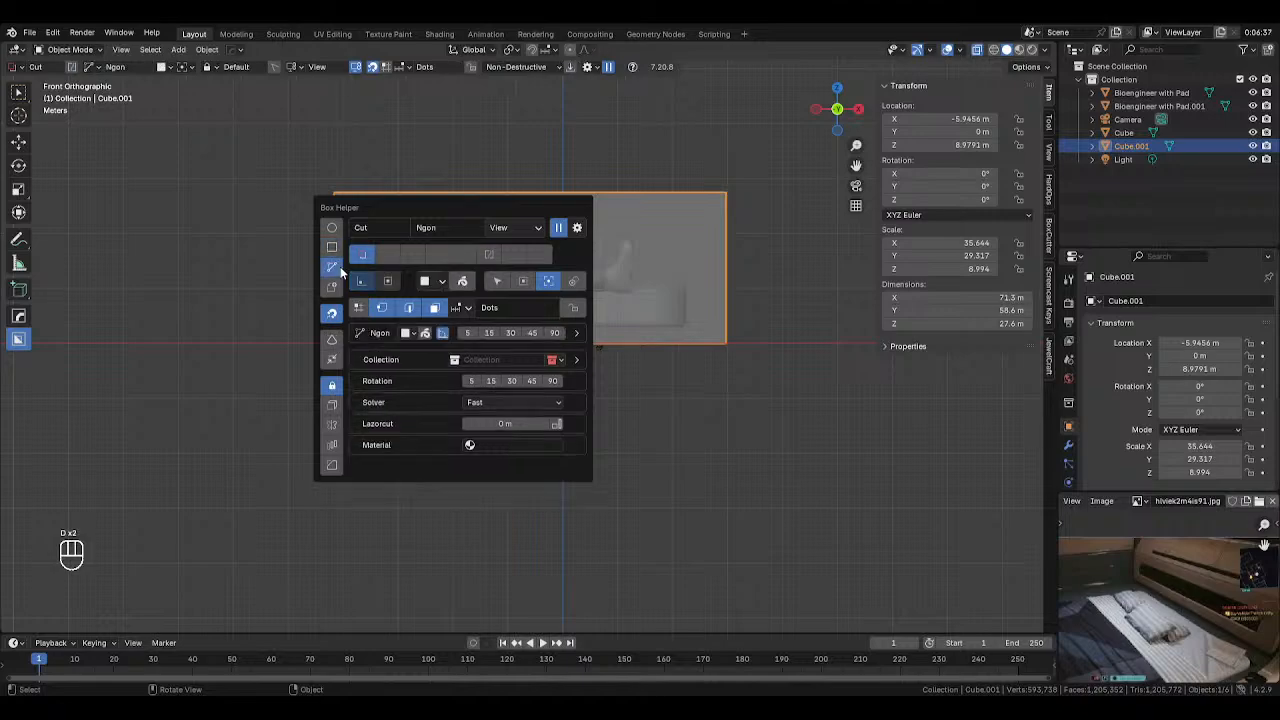
pyautogui.click(443, 282)
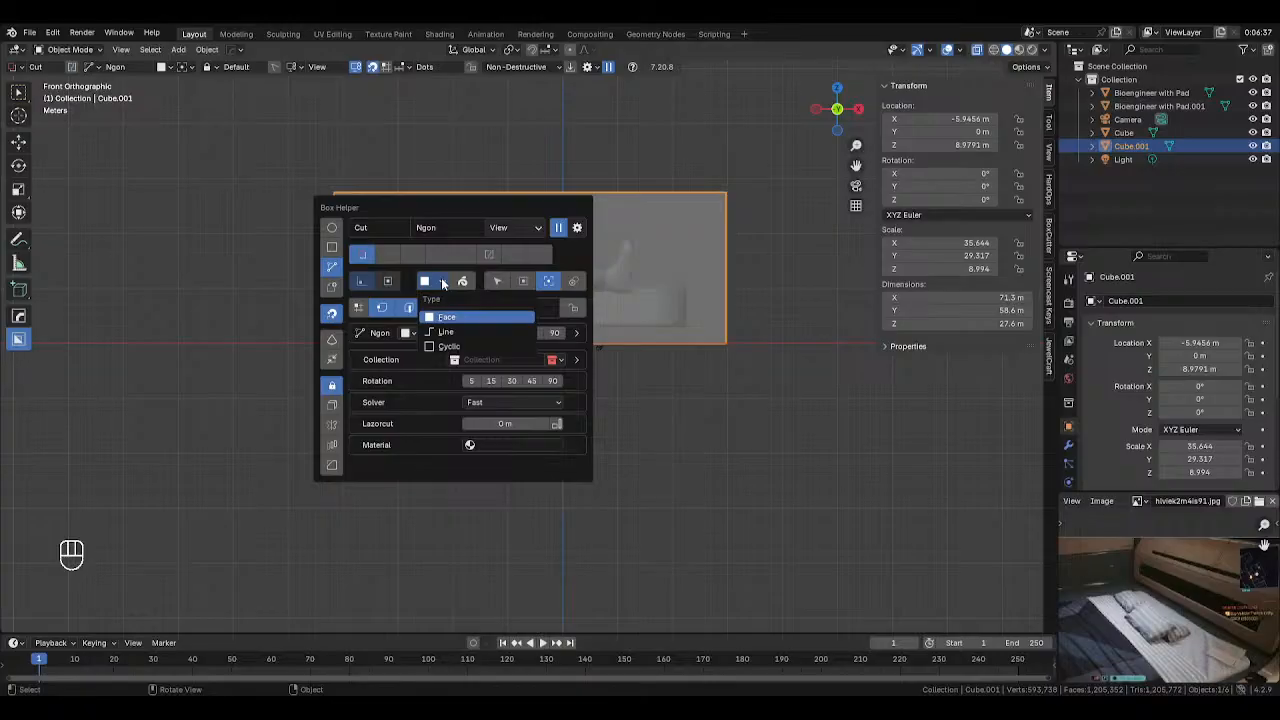
pyautogui.click(450, 346)
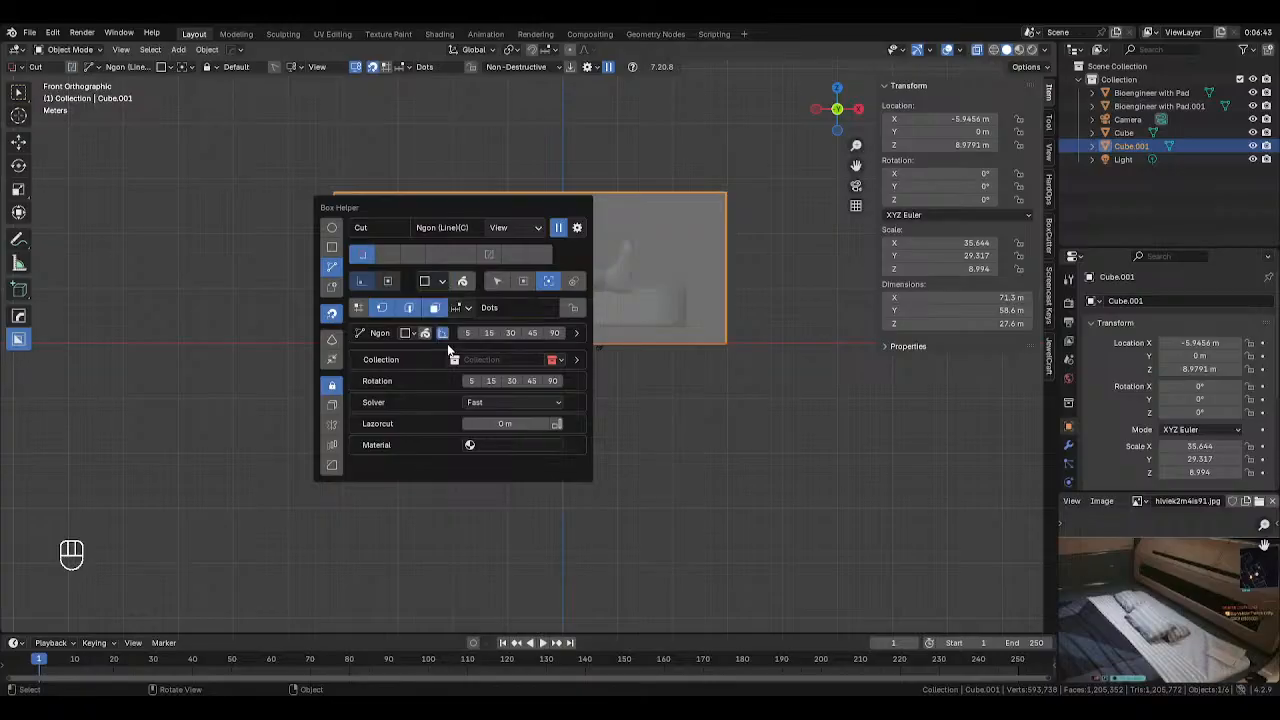
# Try to cut a closed cyclic Ngon outline across the upper part of the block, and undo it
pyautogui.click(244, 155)
pyautogui.moveTo(355, 137); pyautogui.dragTo(377, 176)
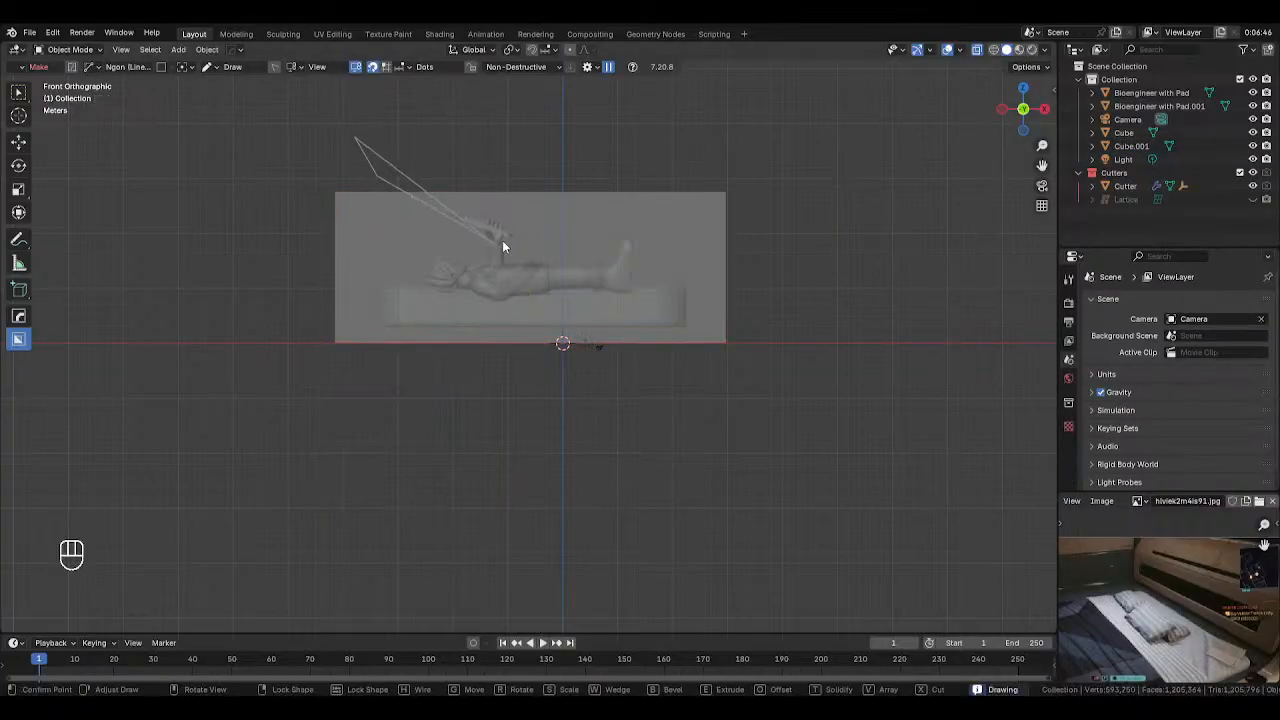
pyautogui.click(523, 213)
pyautogui.click(805, 215)
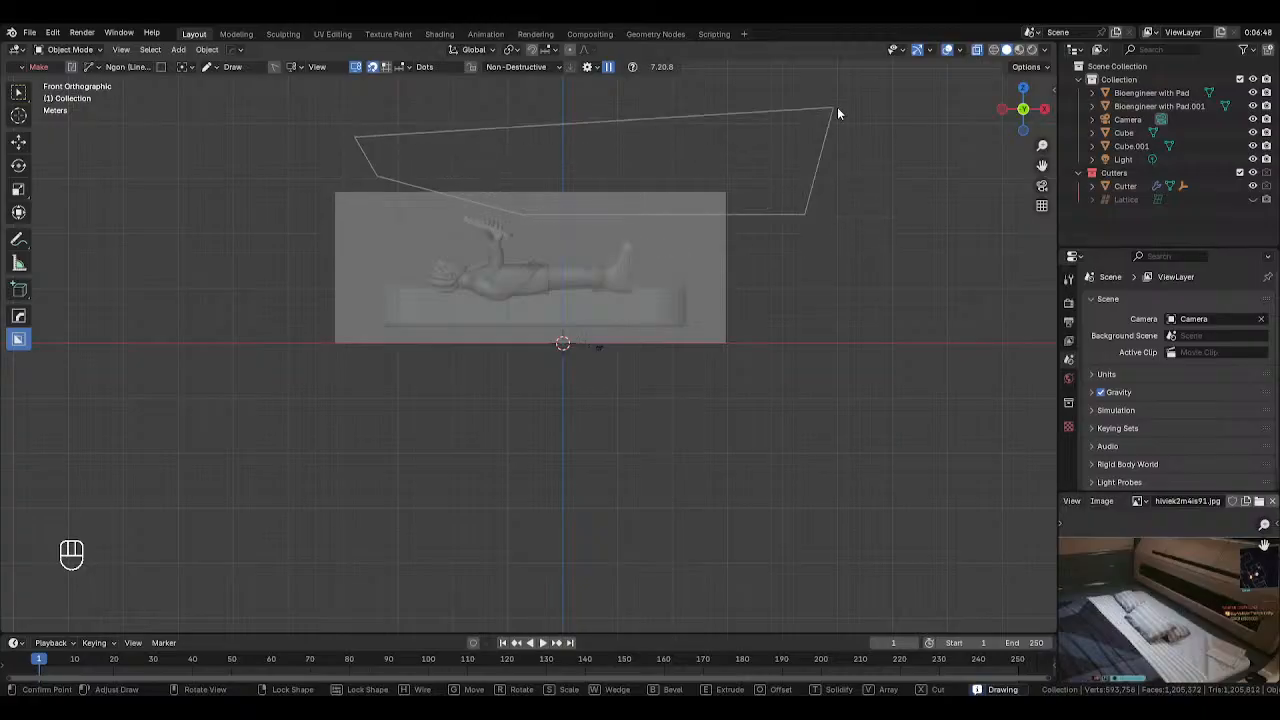
pyautogui.click(836, 110)
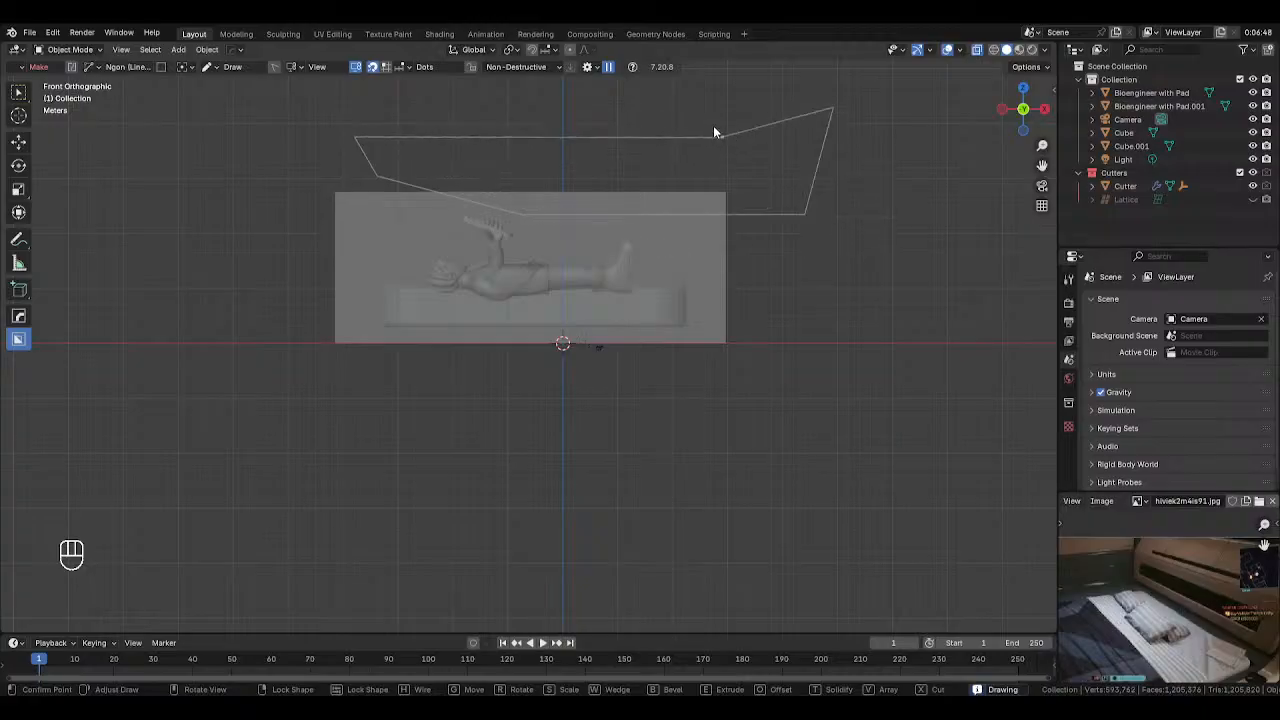
pyautogui.click(354, 128)
pyautogui.moveTo(354, 128); pyautogui.dragTo(355, 192, button='middle')
pyautogui.click(351, 197)
pyautogui.moveTo(545, 197); pyautogui.dragTo(478, 193, button='middle')
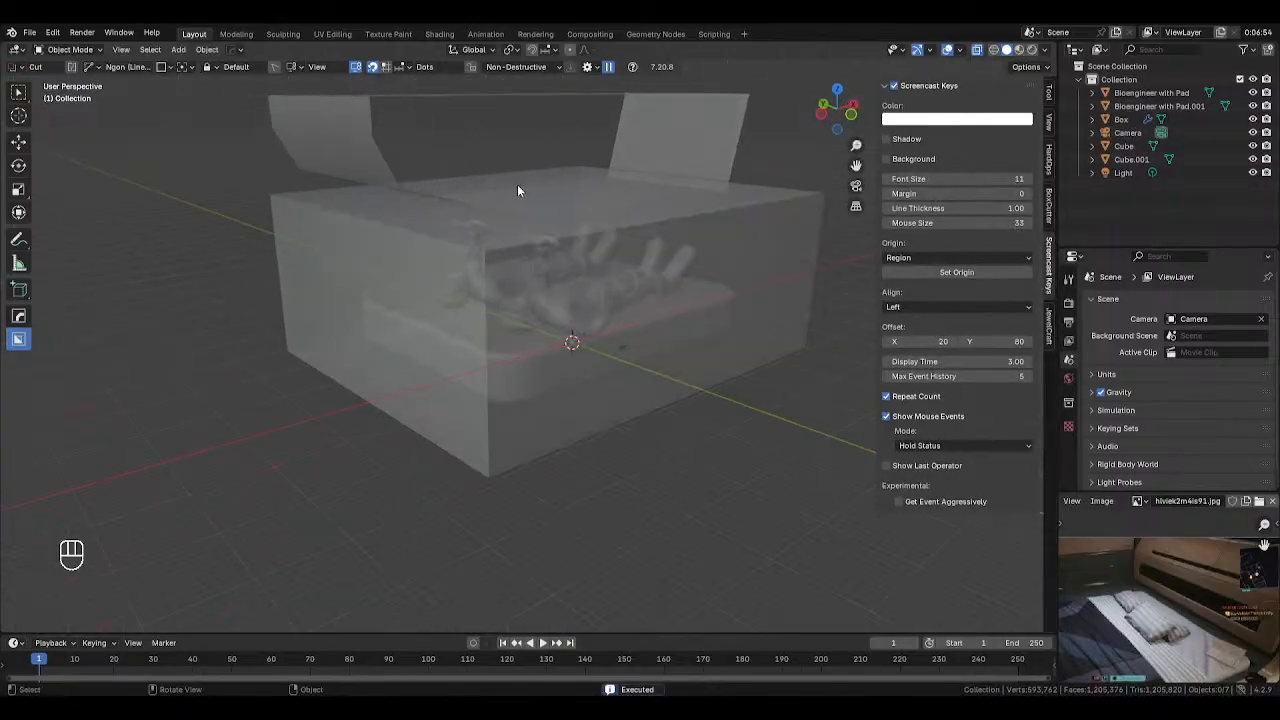
pyautogui.hotkey('ctrl', 'z')
# With the block selected, cut a cyclic Ngon outline into its upper part from the front, through its full depth, and turn X-ray off
pyautogui.click(417, 225)
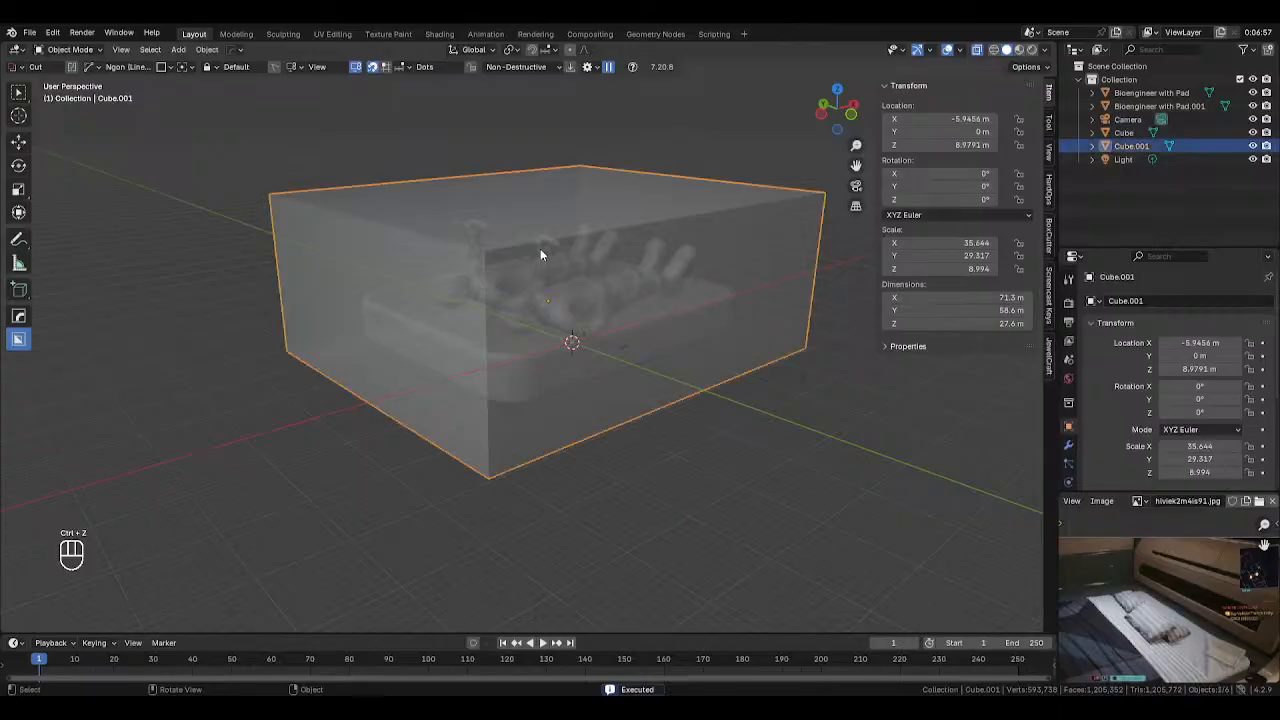
pyautogui.press('KP_1')
pyautogui.click(415, 193)
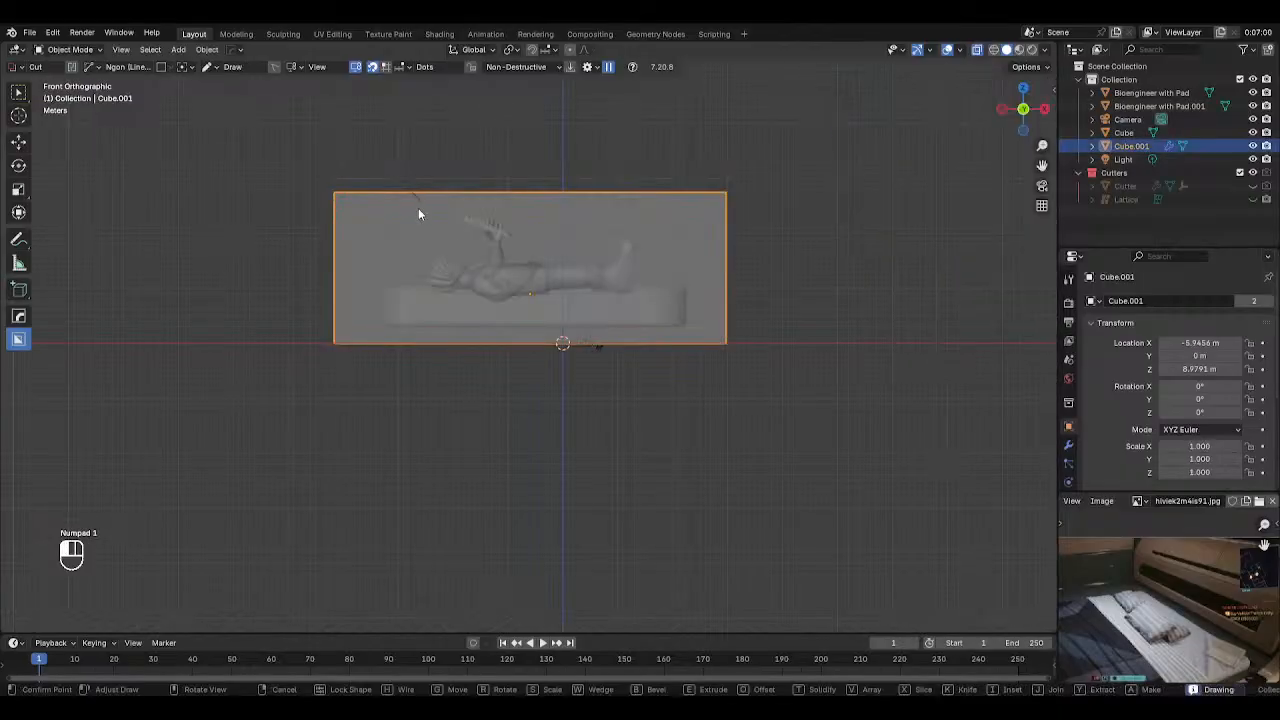
pyautogui.click(445, 226)
pyautogui.click(736, 236)
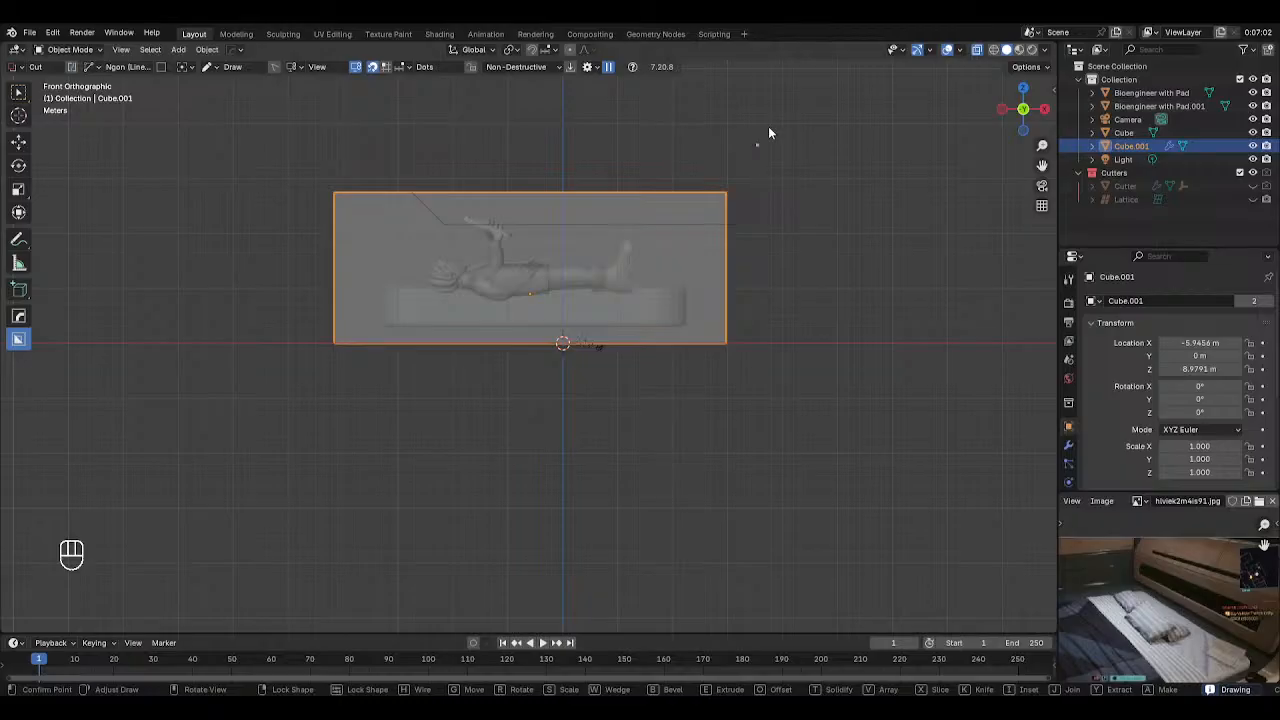
pyautogui.click(352, 128)
pyautogui.moveTo(352, 128); pyautogui.dragTo(217, 164, button='middle')
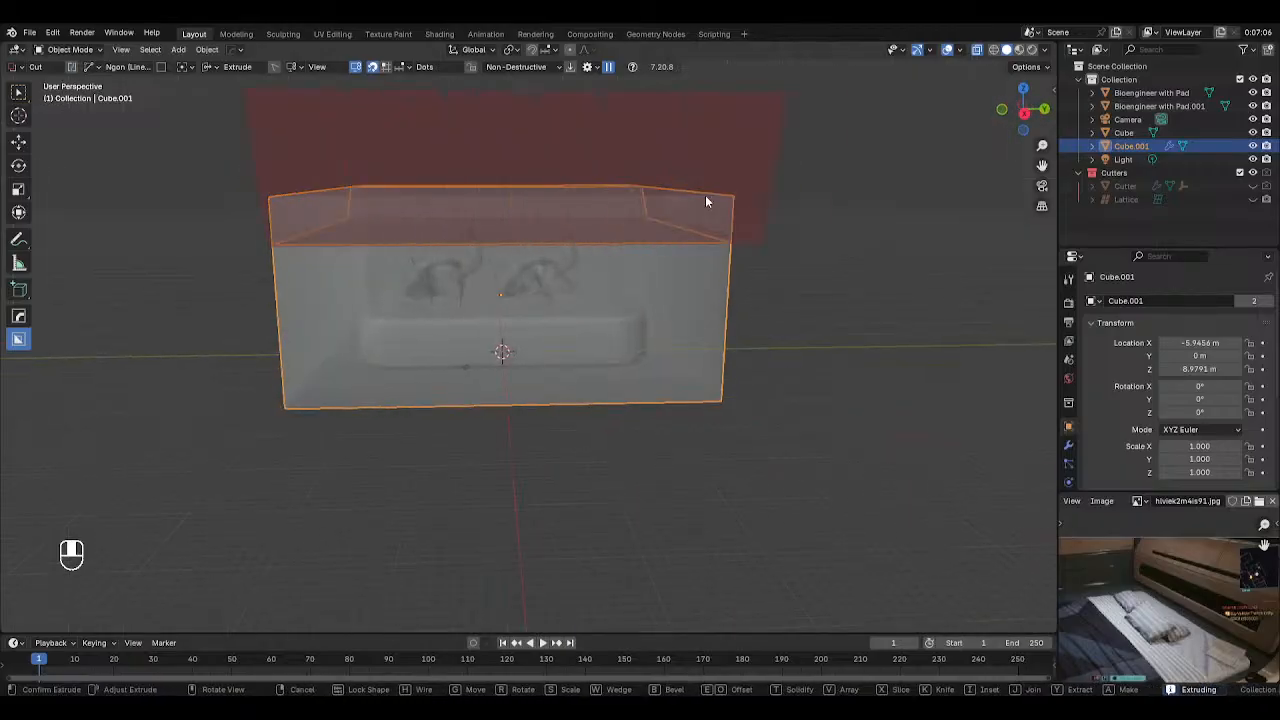
pyautogui.click(790, 200)
pyautogui.moveTo(790, 200); pyautogui.dragTo(846, 236, button='middle')
pyautogui.hotkey('alt', 'z')
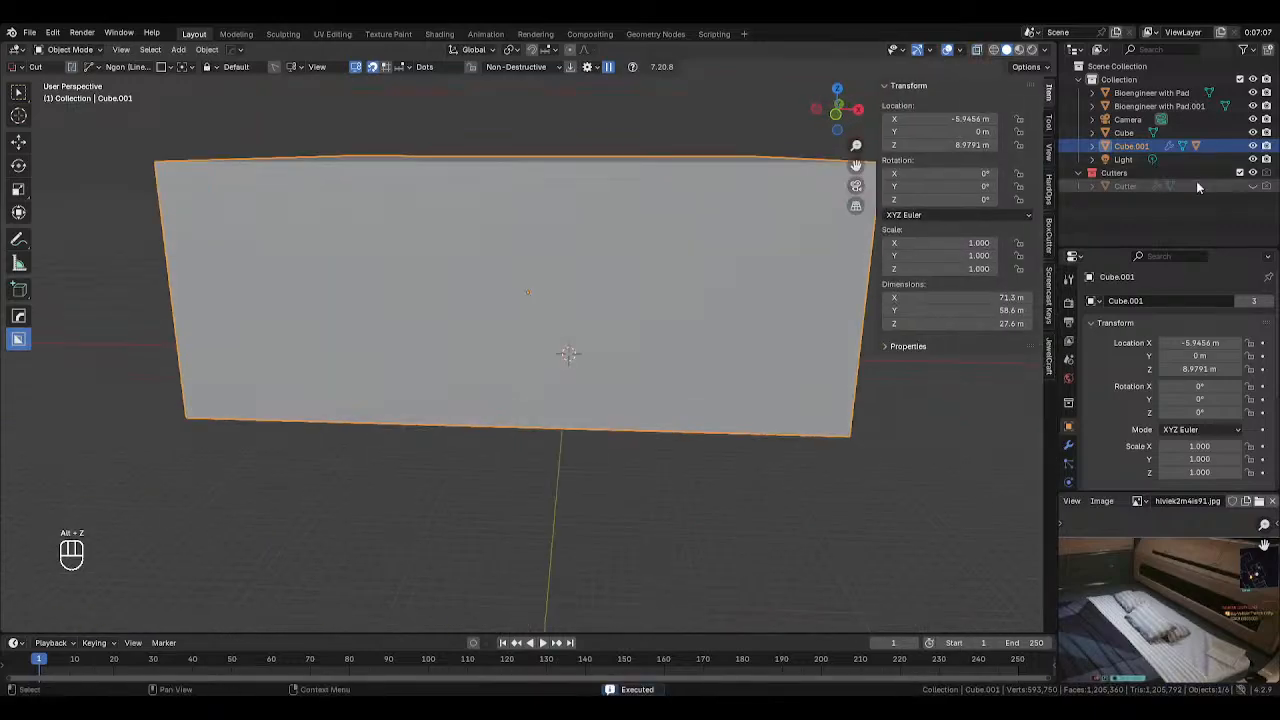
pyautogui.click(1253, 187)
pyautogui.click(278, 132)
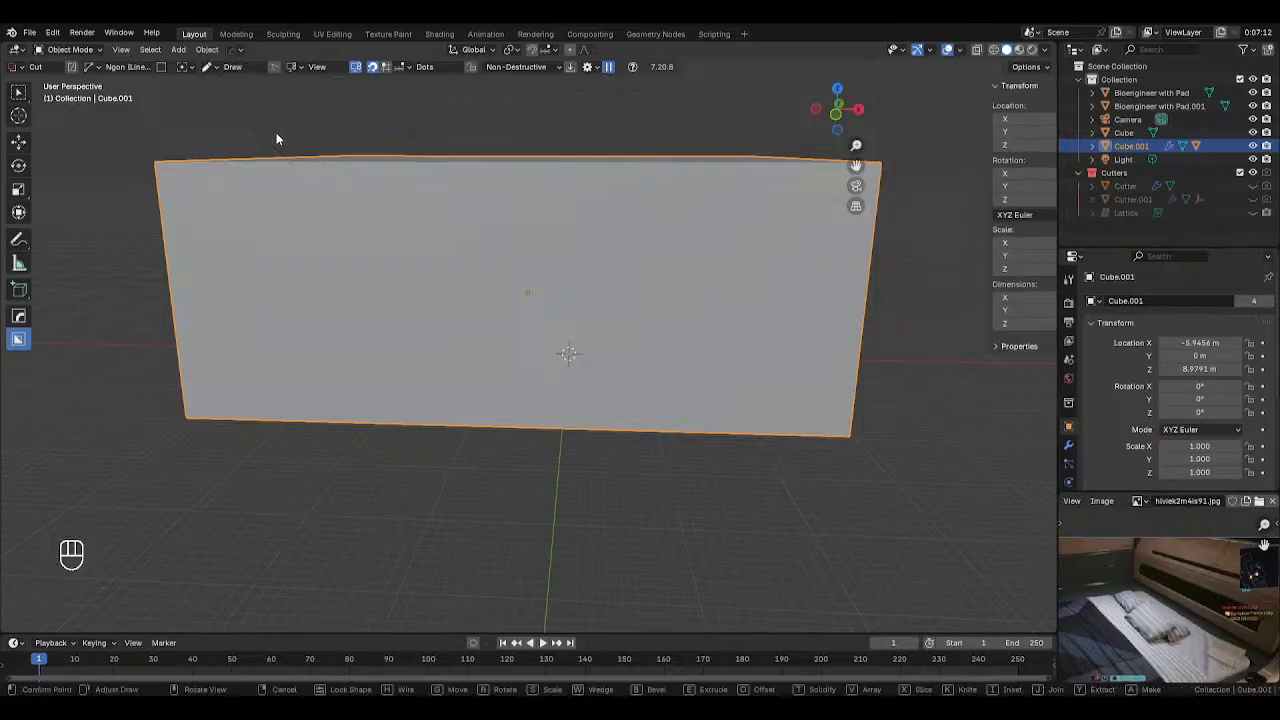
pyautogui.click(1253, 199)
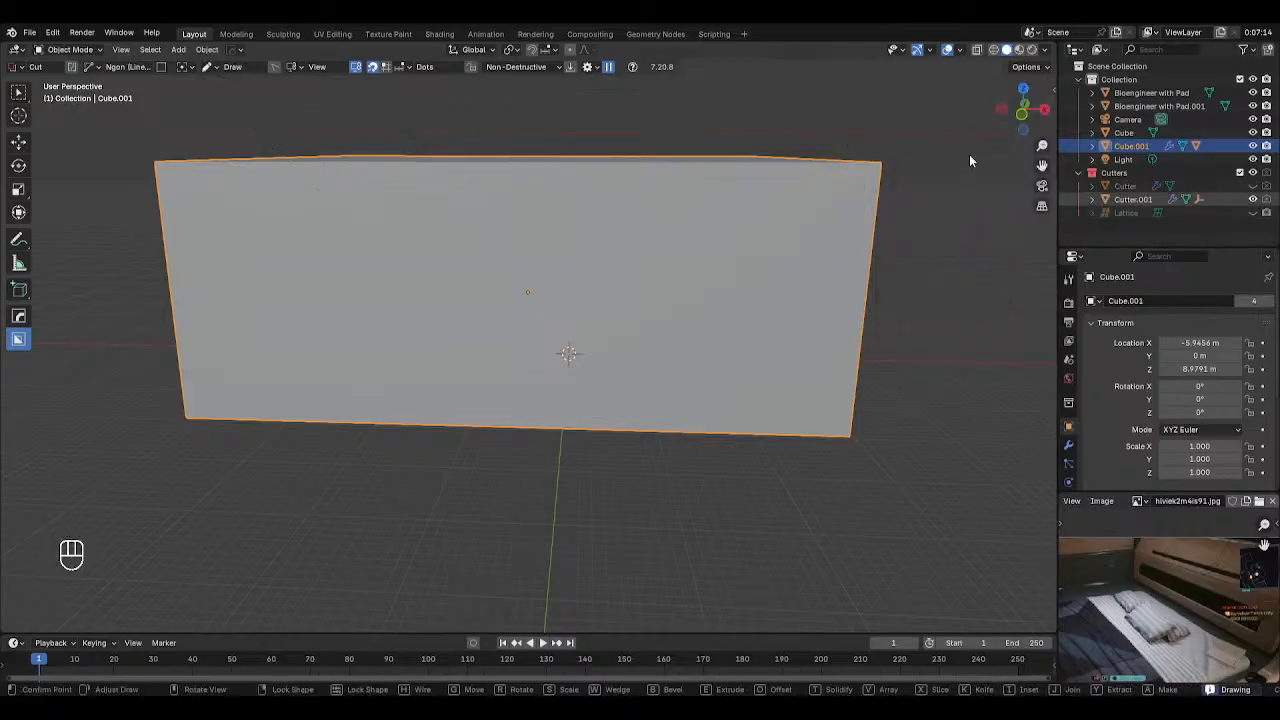
pyautogui.scroll(-3, 826, 170)
pyautogui.rightClick(783, 178)
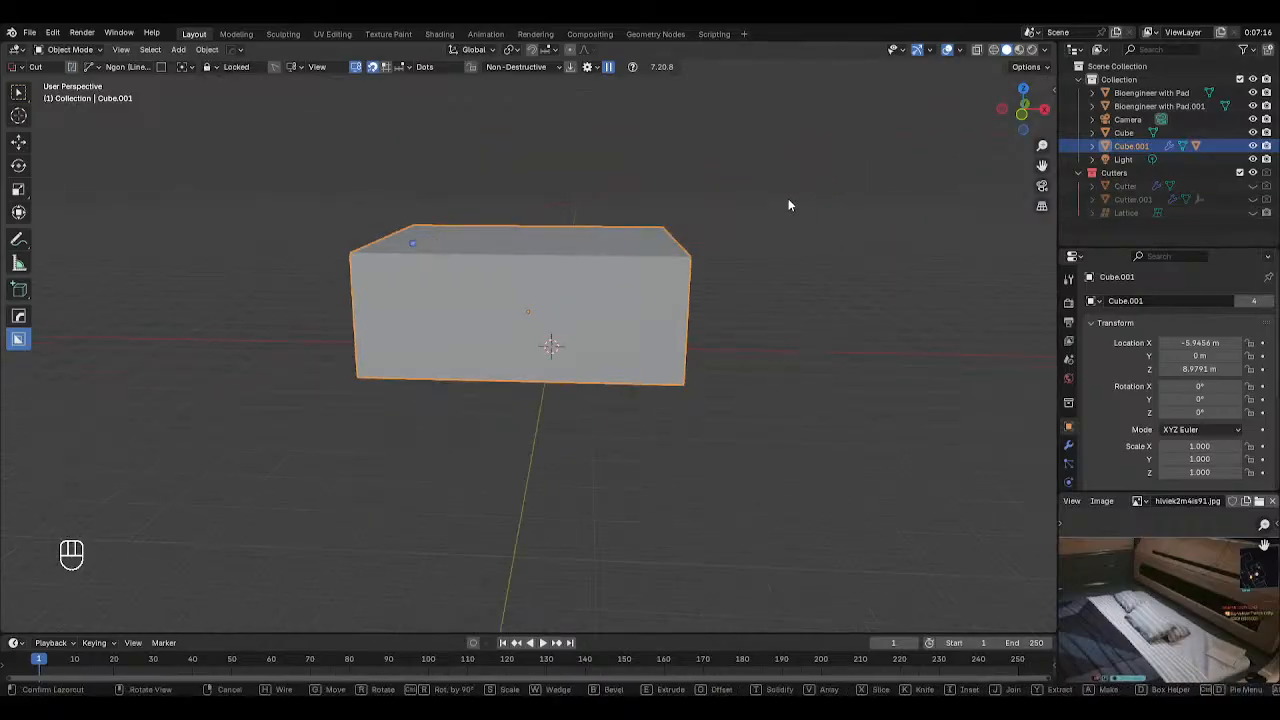
pyautogui.press('Tab')
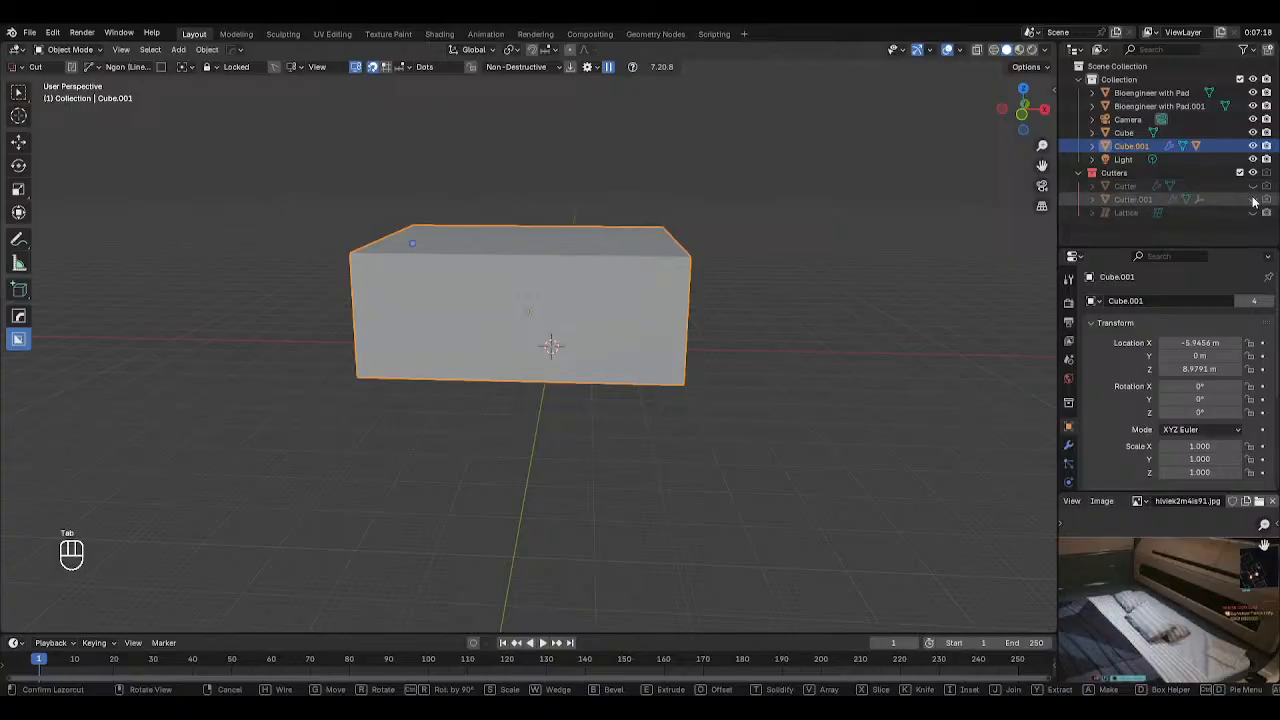
pyautogui.press('n')
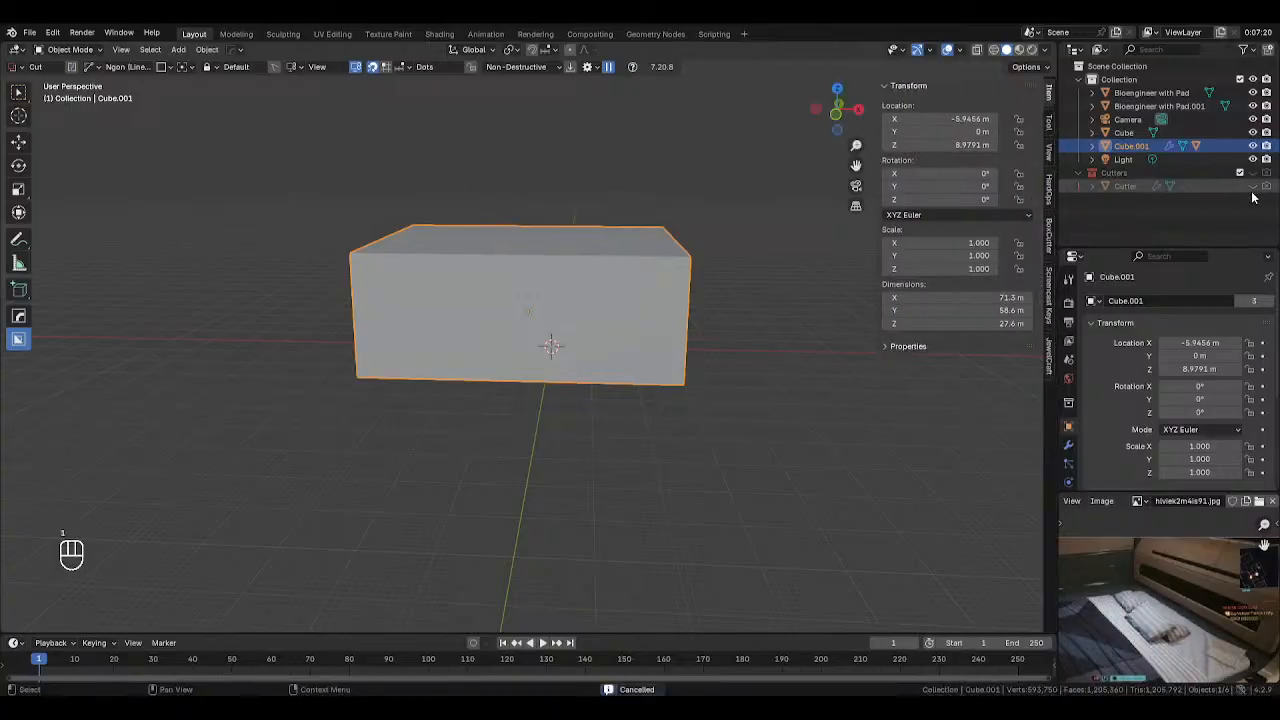
# Increase the cutter's Solidify thickness to 1.61 m to widen the groove in the block
pyautogui.click(1128, 187)
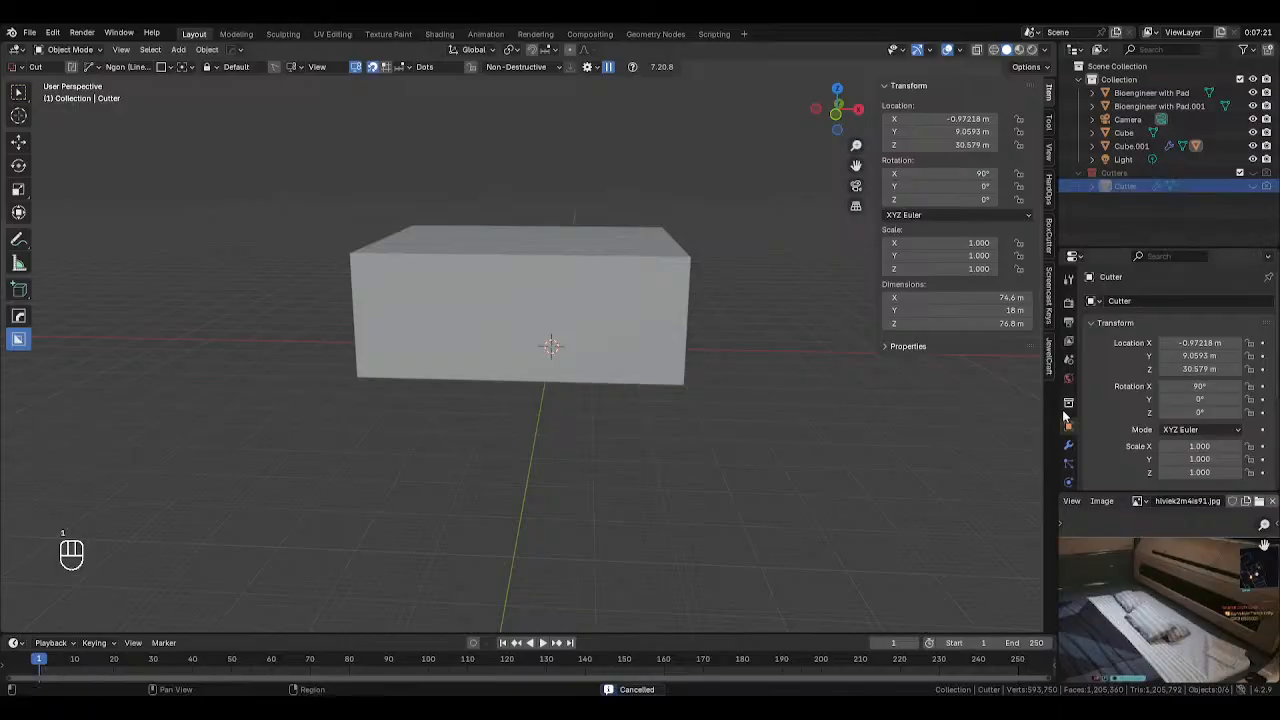
pyautogui.click(1068, 445)
pyautogui.moveTo(1205, 359); pyautogui.dragTo(1262, 359)
pyautogui.moveTo(560, 258); pyautogui.dragTo(486, 252, button='middle')
# Make the Cutters collection visible and delete the cutter that forms the groove
pyautogui.click(1252, 187)
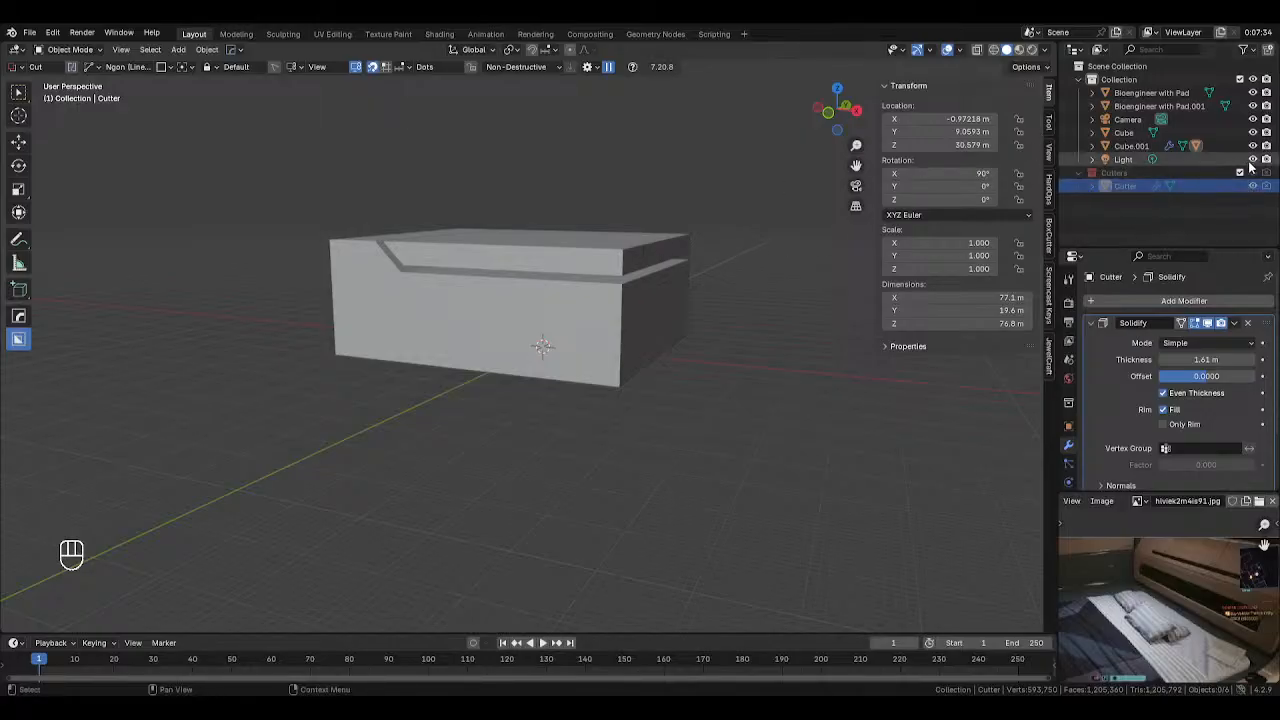
pyautogui.press('Tab')
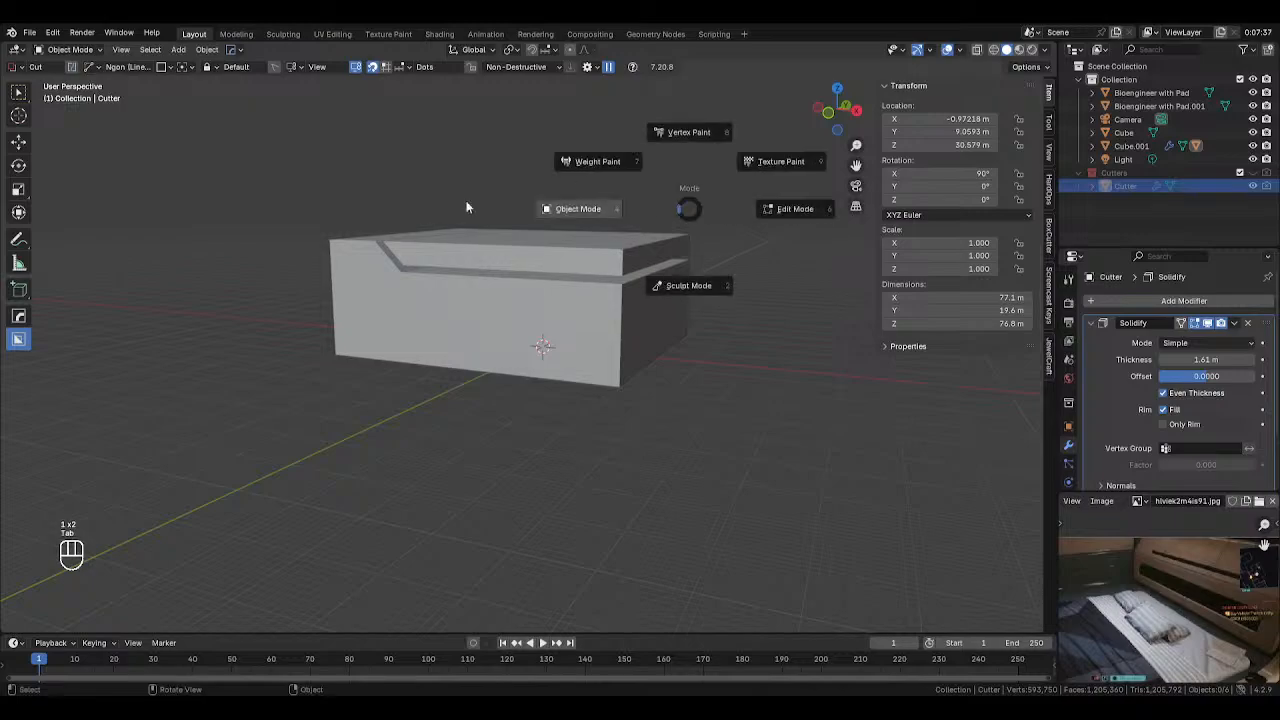
pyautogui.click(1254, 174)
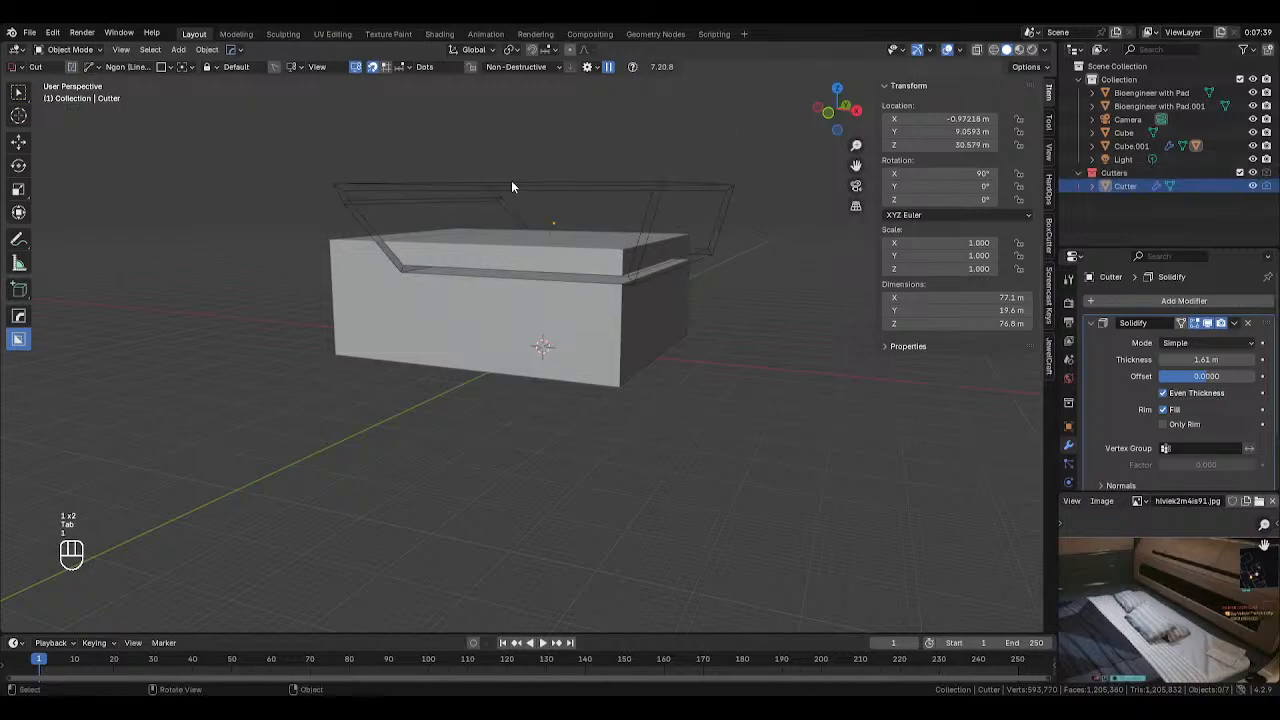
pyautogui.click(588, 198)
pyautogui.press('Delete')
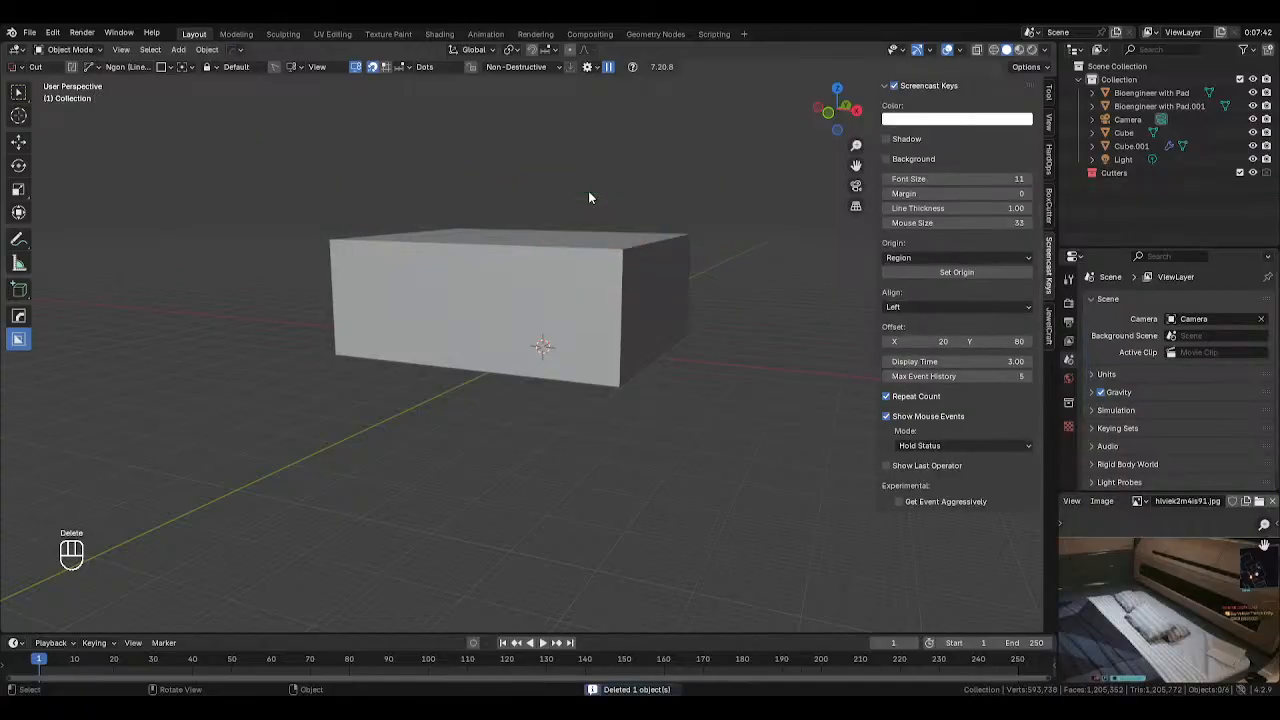
# Return to the front view and set the BoxCutter Ngon type to Face
pyautogui.press('KP_1')
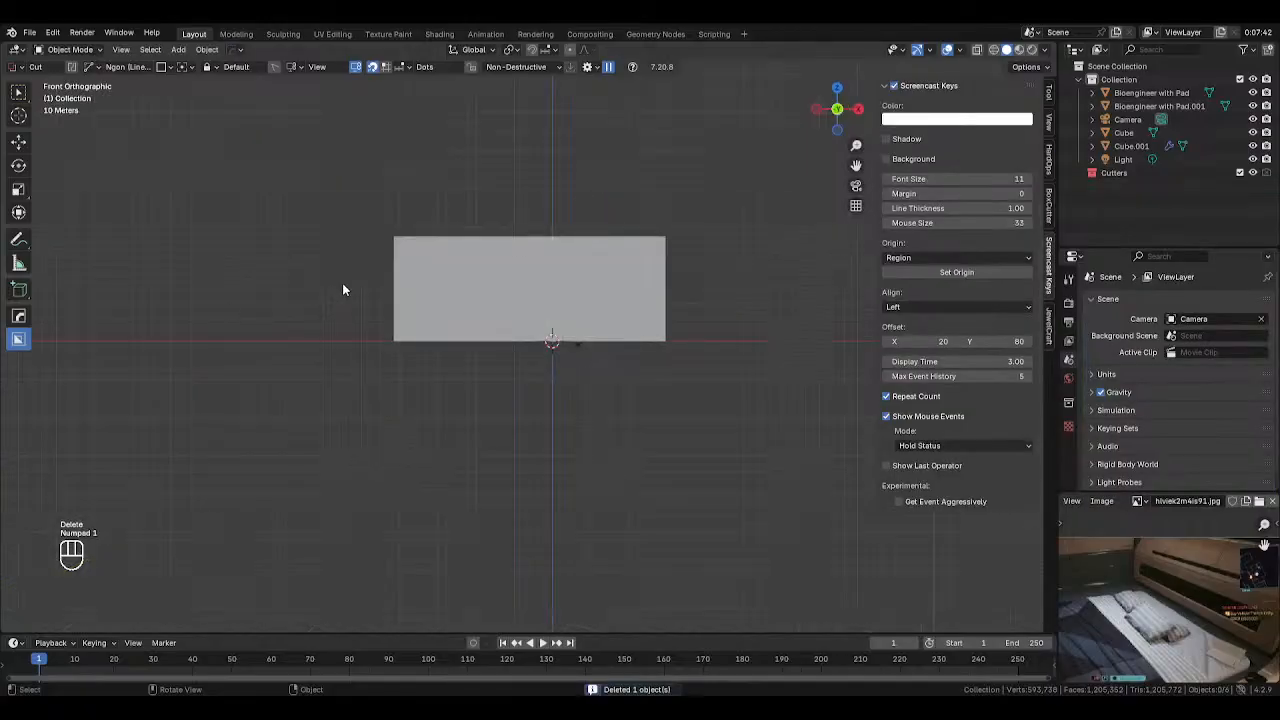
pyautogui.hotkey('alt', 'z')
pyautogui.hotkey('alt', 'z')
pyautogui.press('d')
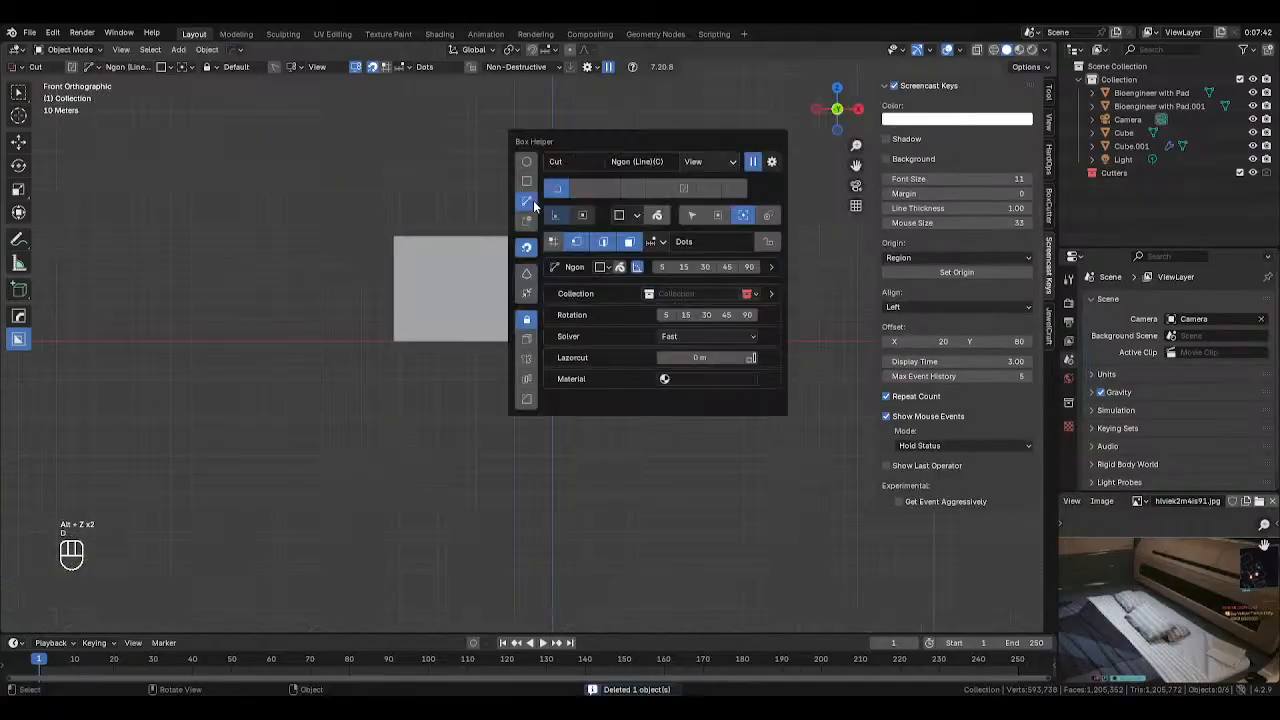
pyautogui.click(632, 216)
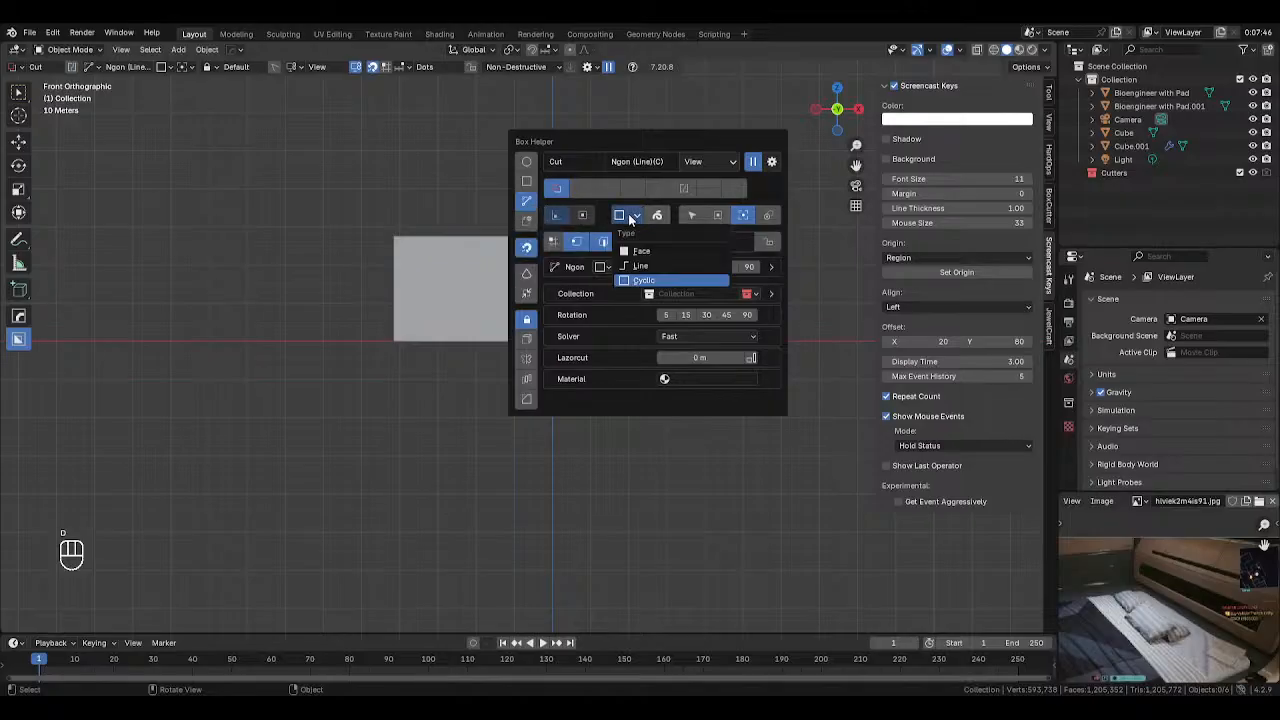
pyautogui.click(641, 251)
# Remove the Boolean and Smooth by Angle modifiers from the block and shade it flat
pyautogui.click(441, 267)
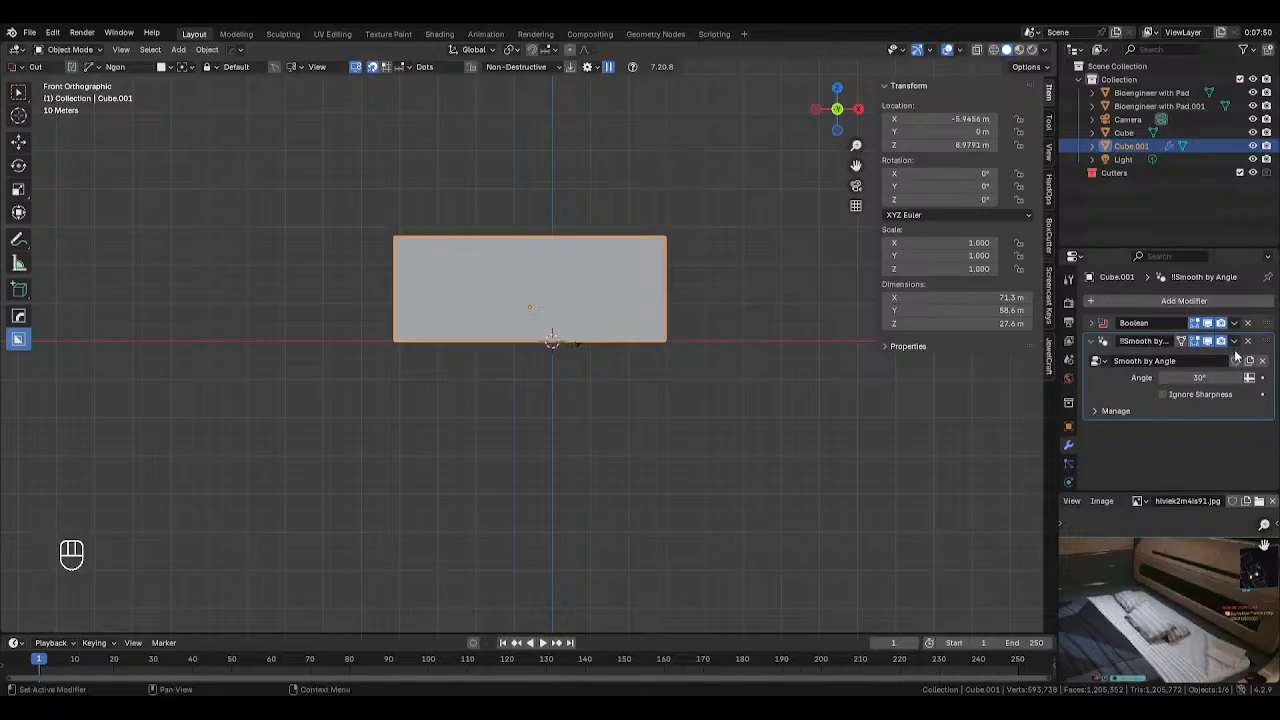
pyautogui.hotkey('ctrl', 'x')
pyautogui.hotkey('ctrl', 'x')
pyautogui.rightClick(494, 244)
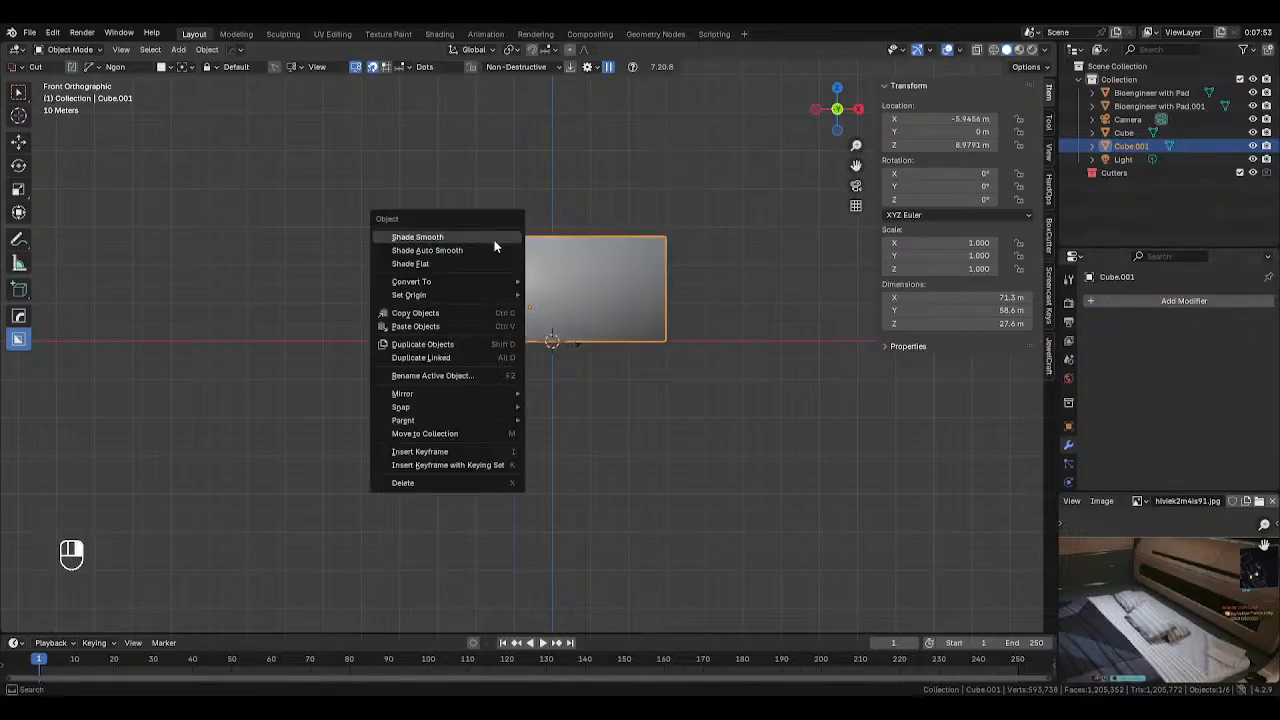
pyautogui.click(444, 261)
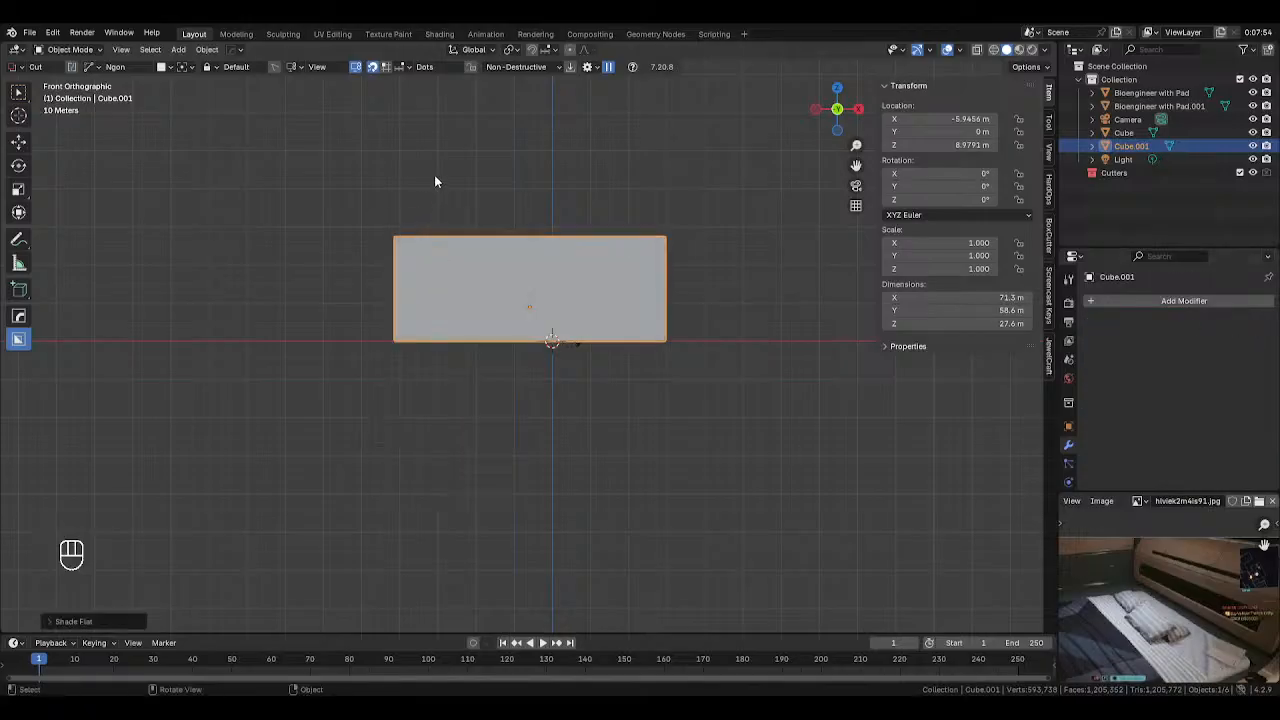
# With X-ray on, draw a stepped Ngon cut from the front around the figures and above the block's top, apply it, and unhide its cutter
pyautogui.hotkey('alt', 'z')
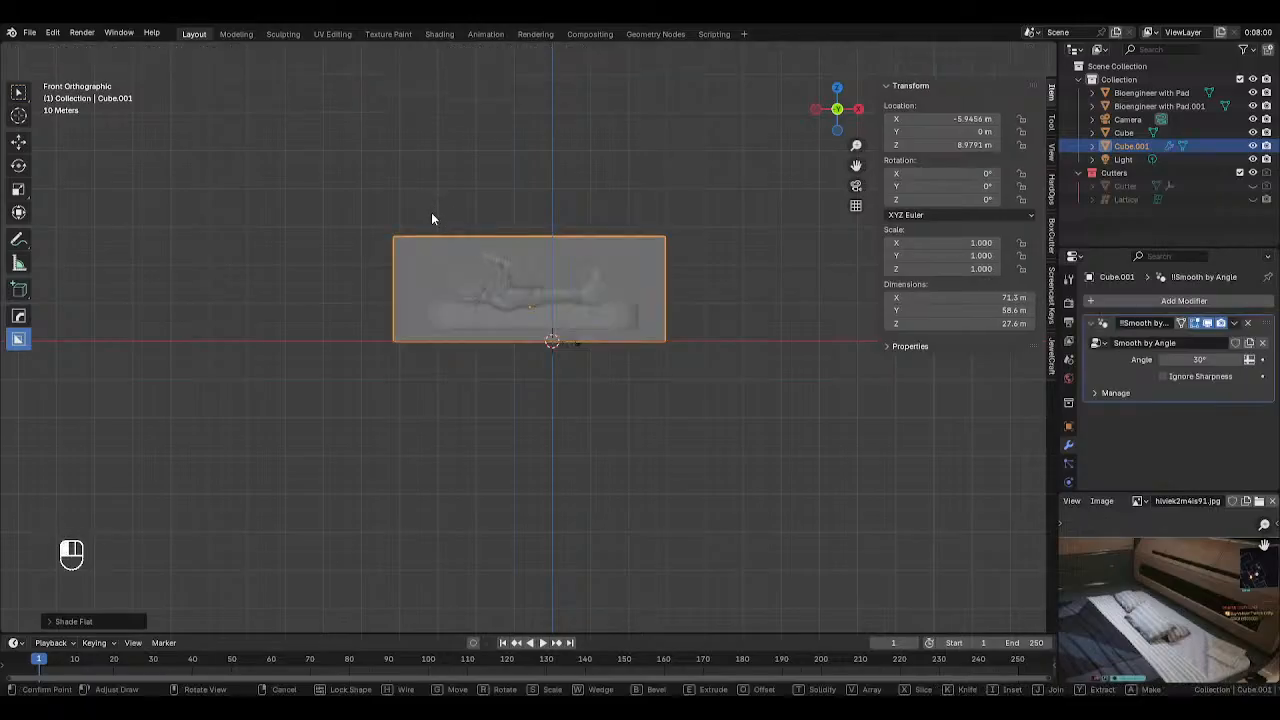
pyautogui.keyDown('ctrl'); pyautogui.click(433, 235); pyautogui.keyUp('ctrl')
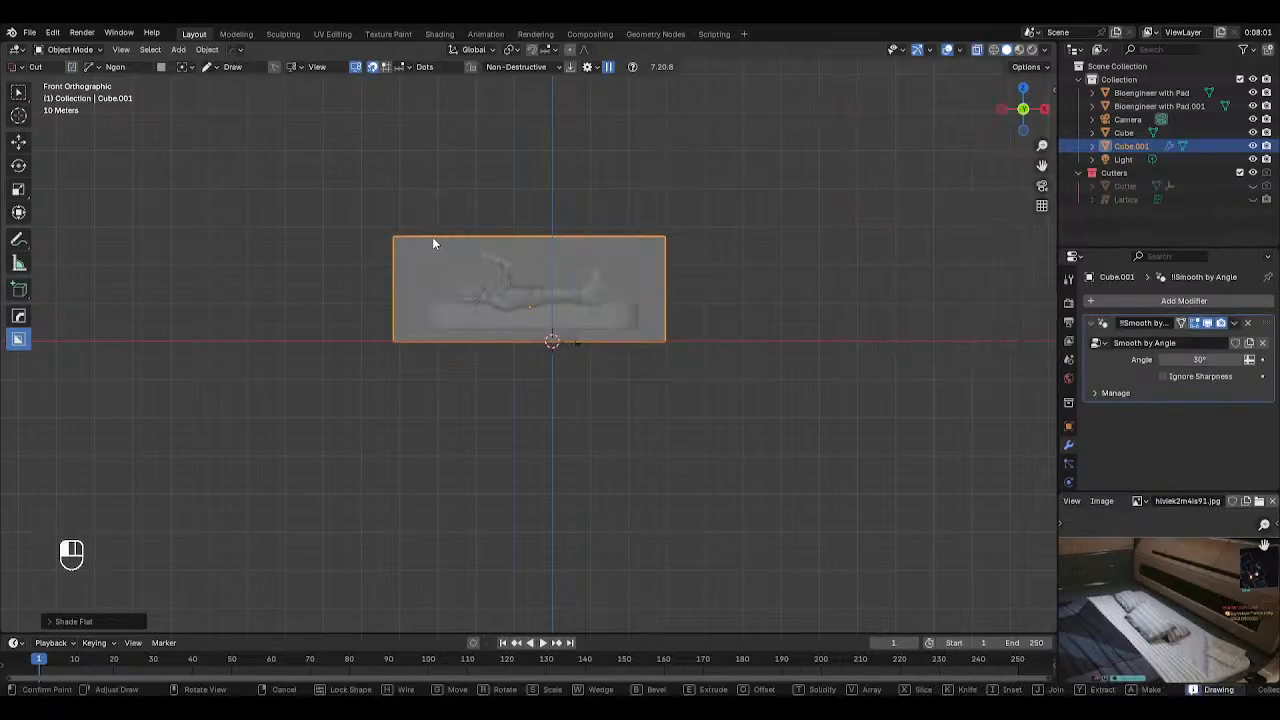
pyautogui.click(436, 296)
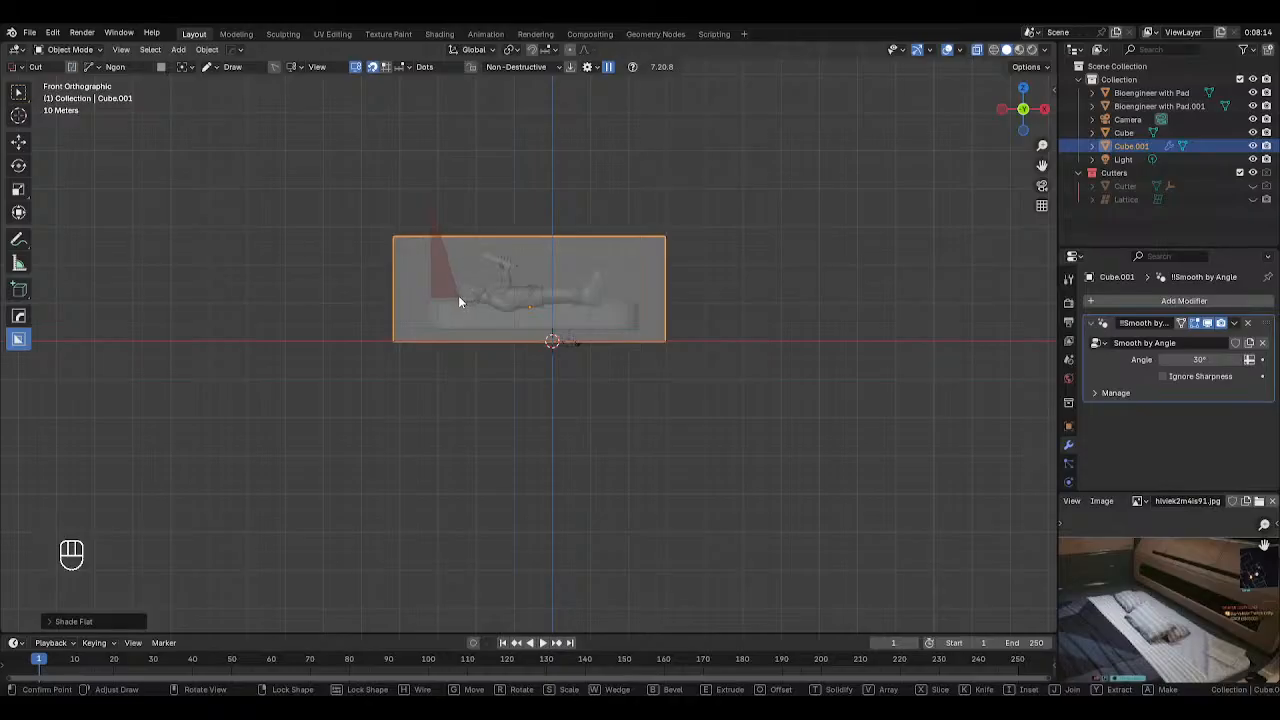
pyautogui.click(645, 301)
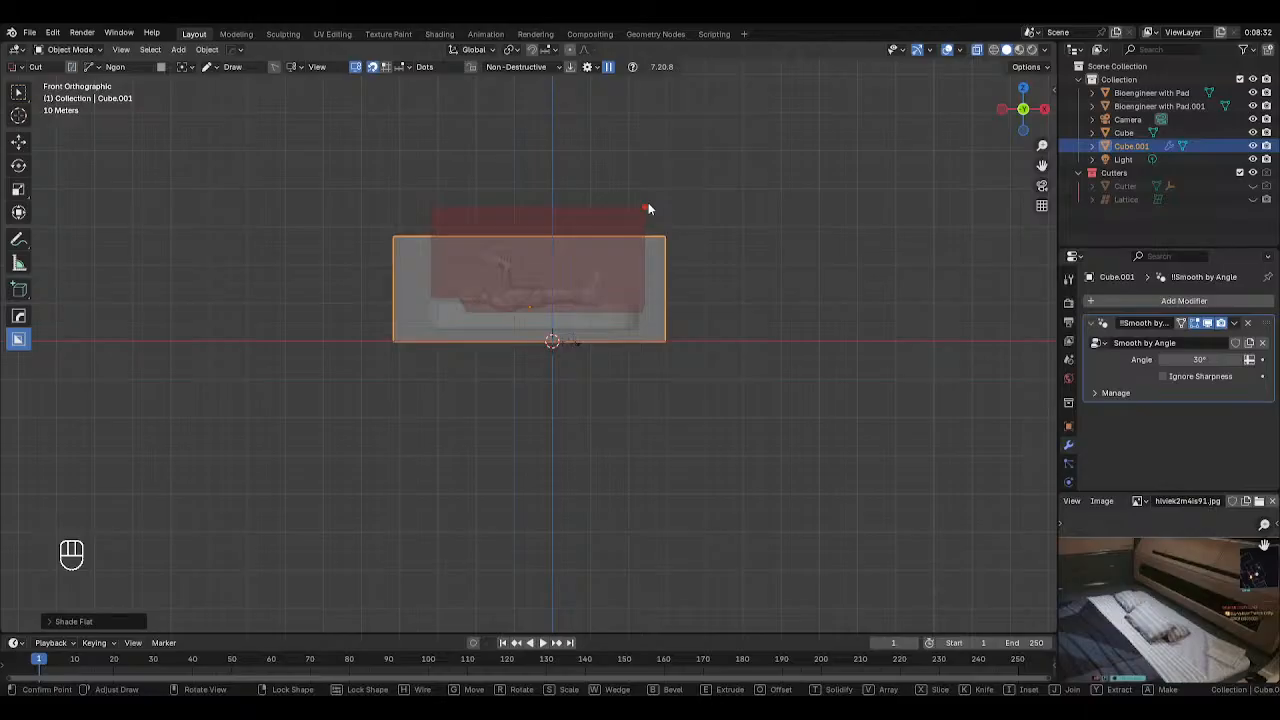
pyautogui.moveTo(646, 206); pyautogui.dragTo(599, 232, button='middle')
pyautogui.rightClick(627, 213)
pyautogui.click(525, 209)
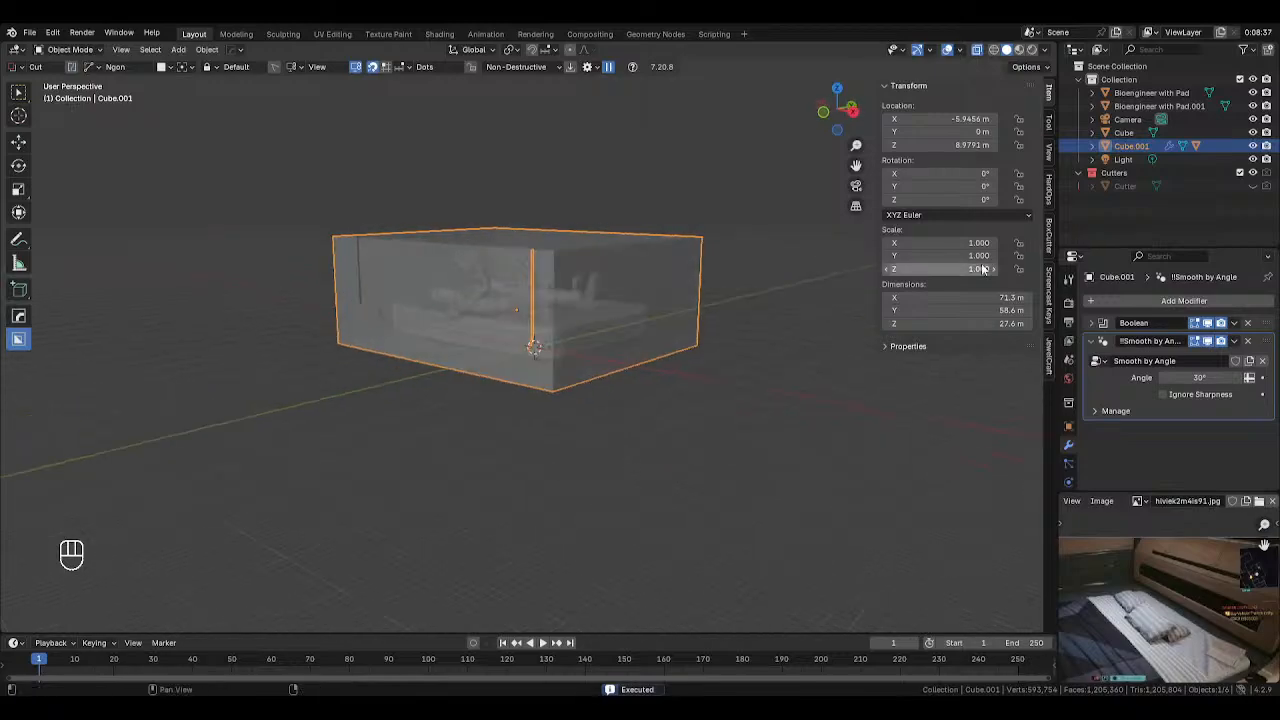
pyautogui.click(1252, 186)
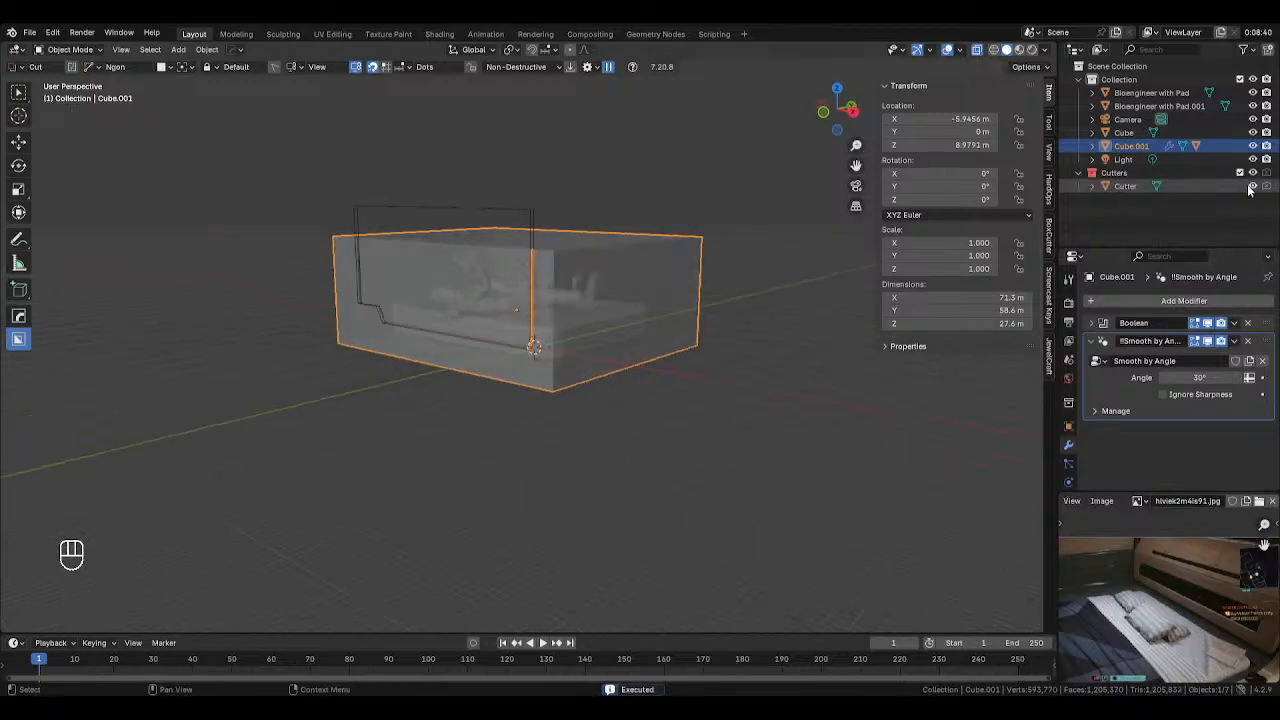
# Move the cutter's far face through the whole block until the cutter is about 95.8 m deep, and turn off X-ray
pyautogui.moveTo(494, 220); pyautogui.dragTo(424, 225, button='middle')
pyautogui.click(424, 224)
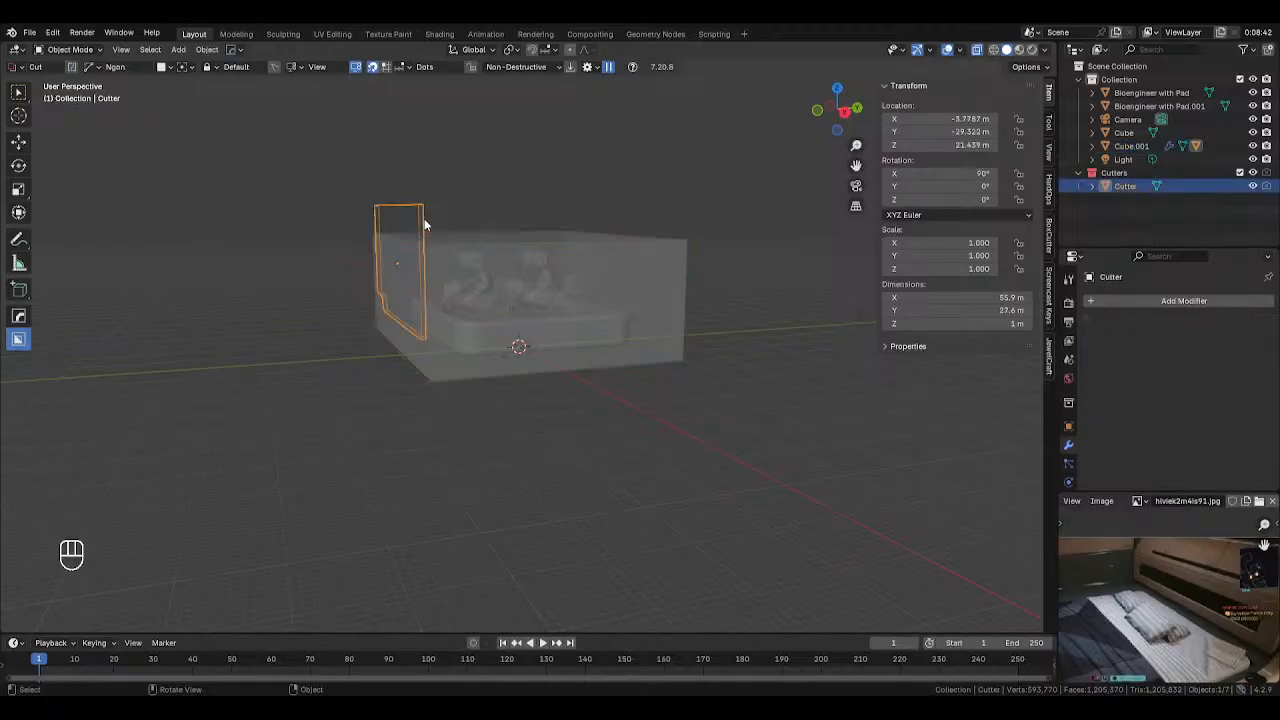
pyautogui.press('Tab')
pyautogui.moveTo(620, 237); pyautogui.dragTo(471, 269, button='middle')
pyautogui.press('3')
pyautogui.click(395, 256)
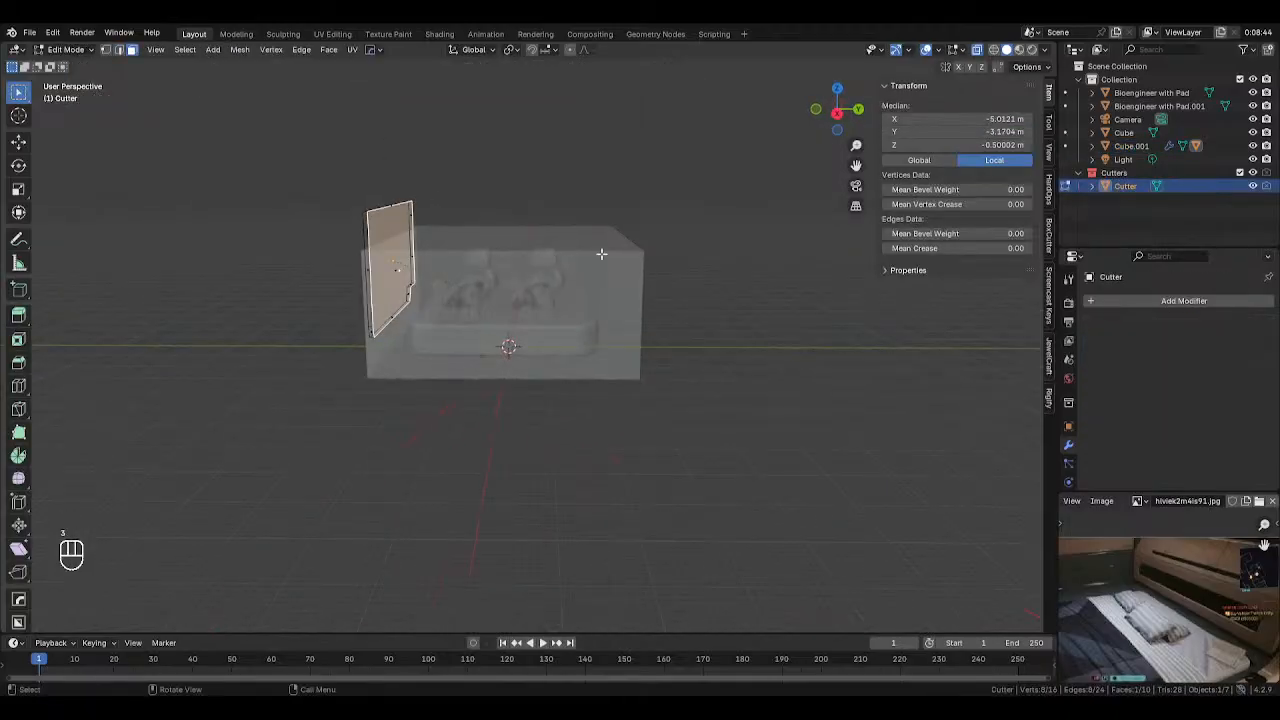
pyautogui.press('g')
pyautogui.click(745, 304)
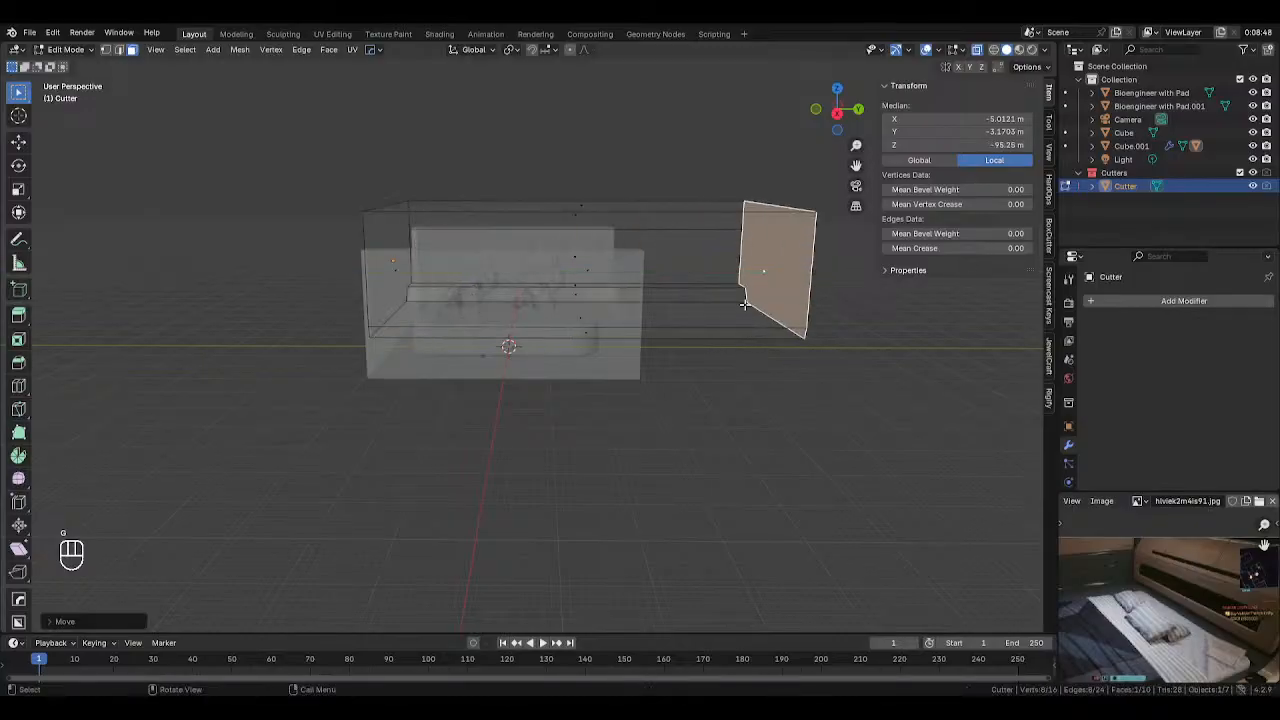
pyautogui.press('Tab')
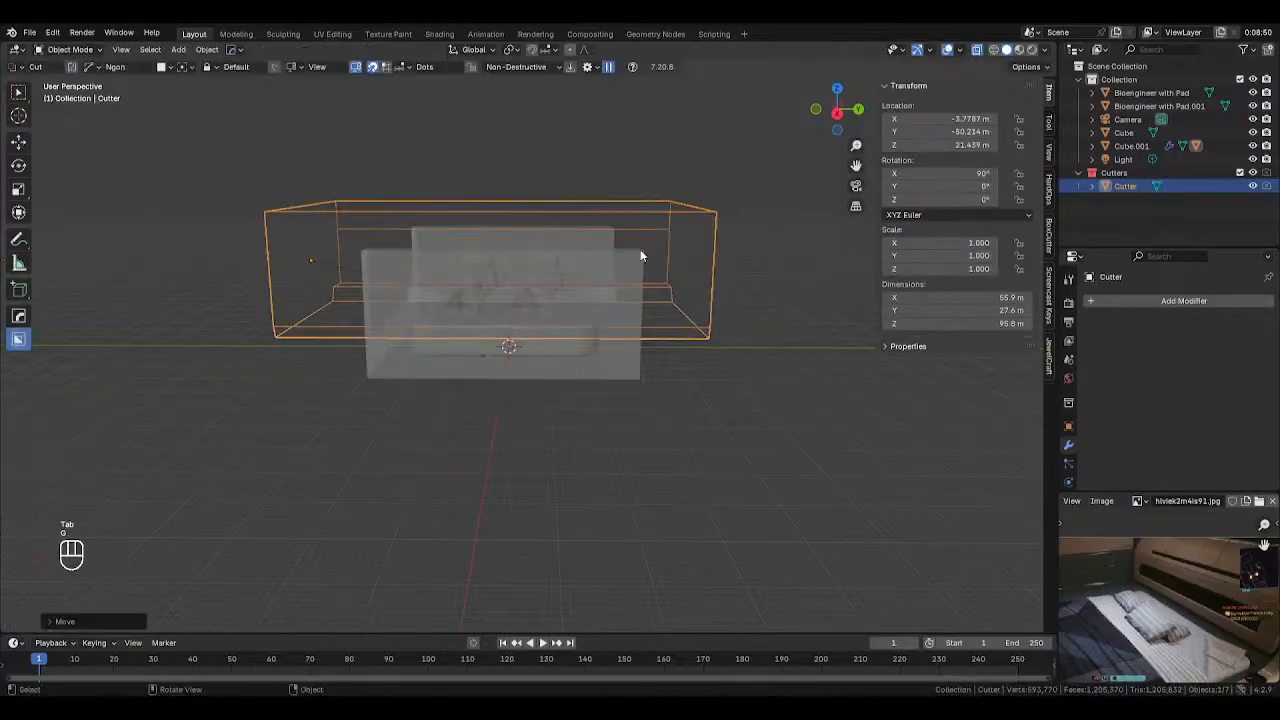
pyautogui.moveTo(640, 253); pyautogui.dragTo(664, 293, button='middle')
pyautogui.hotkey('alt', 'z')
pyautogui.click(746, 382)
pyautogui.moveTo(746, 382)
pyautogui.mouseDown(button='middle')
pyautogui.moveTo(813, 362)
pyautogui.moveTo(766, 370)
pyautogui.mouseUp(button='middle')
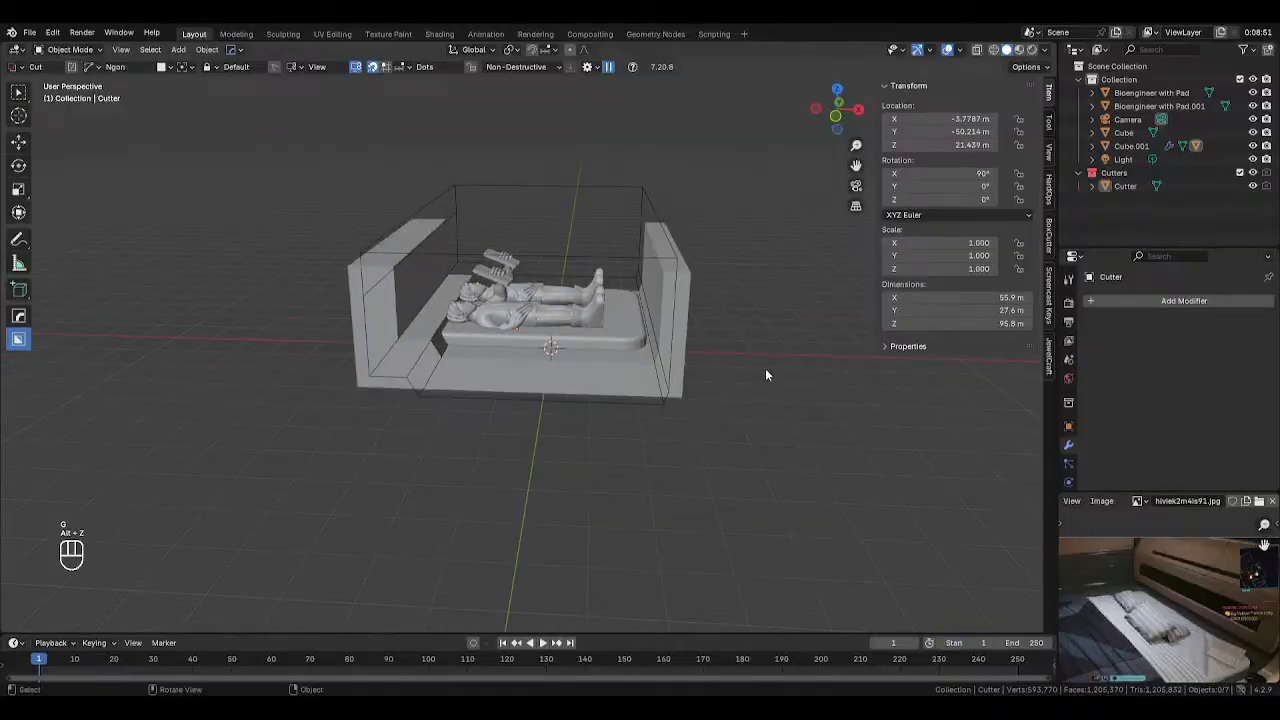
# Raise the mattress and both figures together about 2.6 m along Z
pyautogui.scroll(5, 765, 375)
pyautogui.click(401, 331)
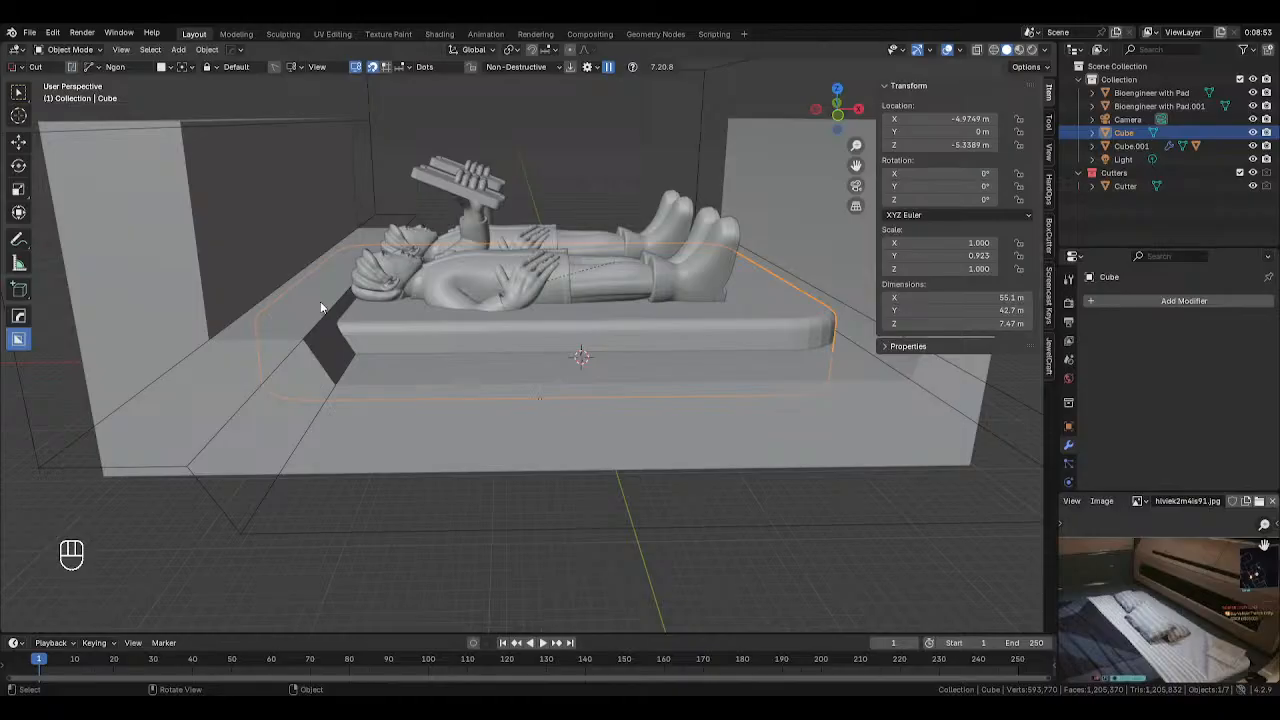
pyautogui.moveTo(448, 332); pyautogui.dragTo(584, 287, button='middle')
pyautogui.keyDown('shift'); pyautogui.click(647, 237); pyautogui.keyUp('shift')
pyautogui.moveTo(647, 238); pyautogui.dragTo(709, 262, button='middle')
pyautogui.keyDown('shift'); pyautogui.click(633, 260); pyautogui.keyUp('shift')
pyautogui.click(641, 245)
pyautogui.keyDown('shift'); pyautogui.click(608, 281); pyautogui.keyUp('shift')
pyautogui.press('g')
pyautogui.press('z')
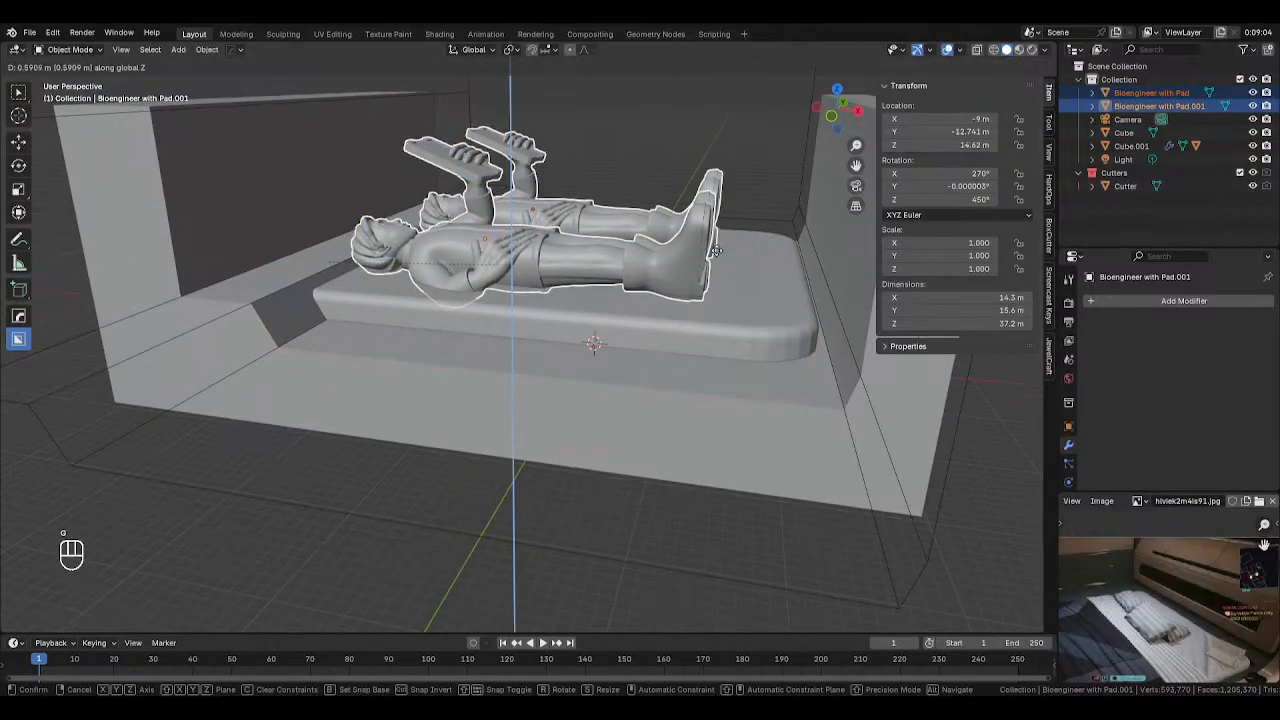
pyautogui.rightClick(714, 252)
pyautogui.keyDown('shift'); pyautogui.click(684, 334); pyautogui.keyUp('shift')
pyautogui.press('g')
pyautogui.press('z')
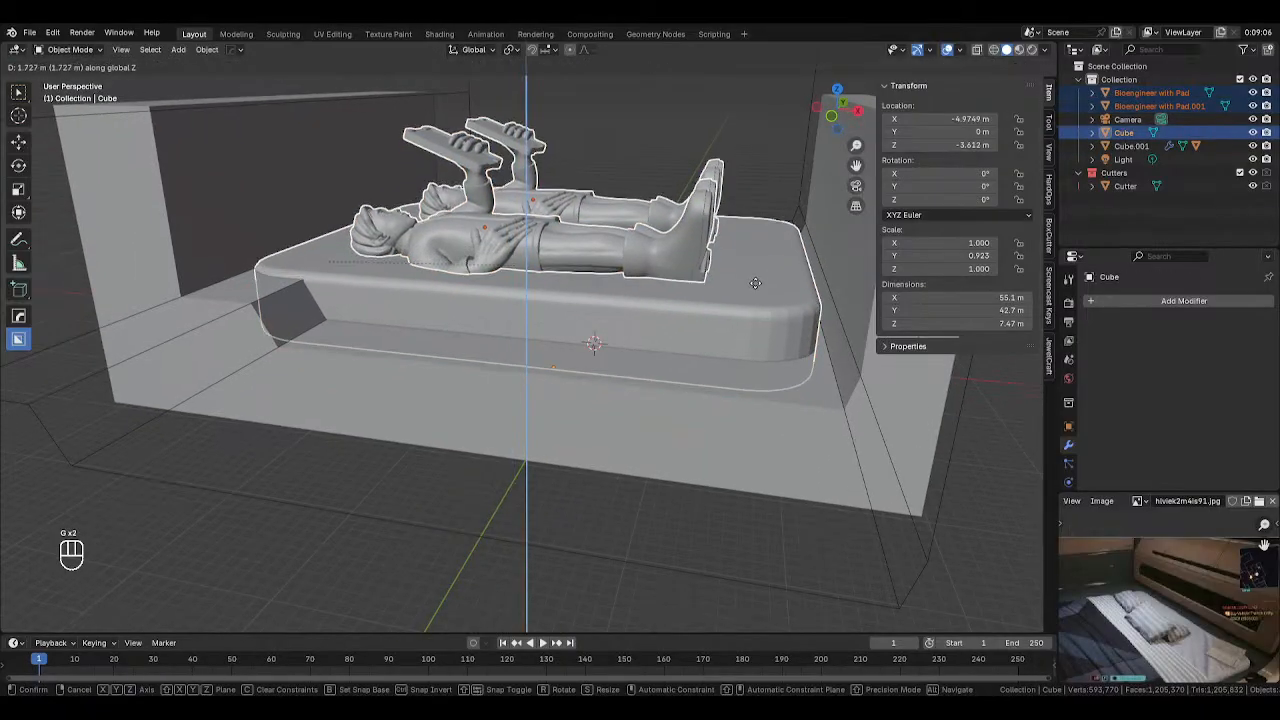
pyautogui.click(737, 287)
pyautogui.moveTo(737, 287); pyautogui.dragTo(547, 356, button='middle')
# From the top view, scale the block and its cutter together along X by about 1.031
pyautogui.press('KP_7')
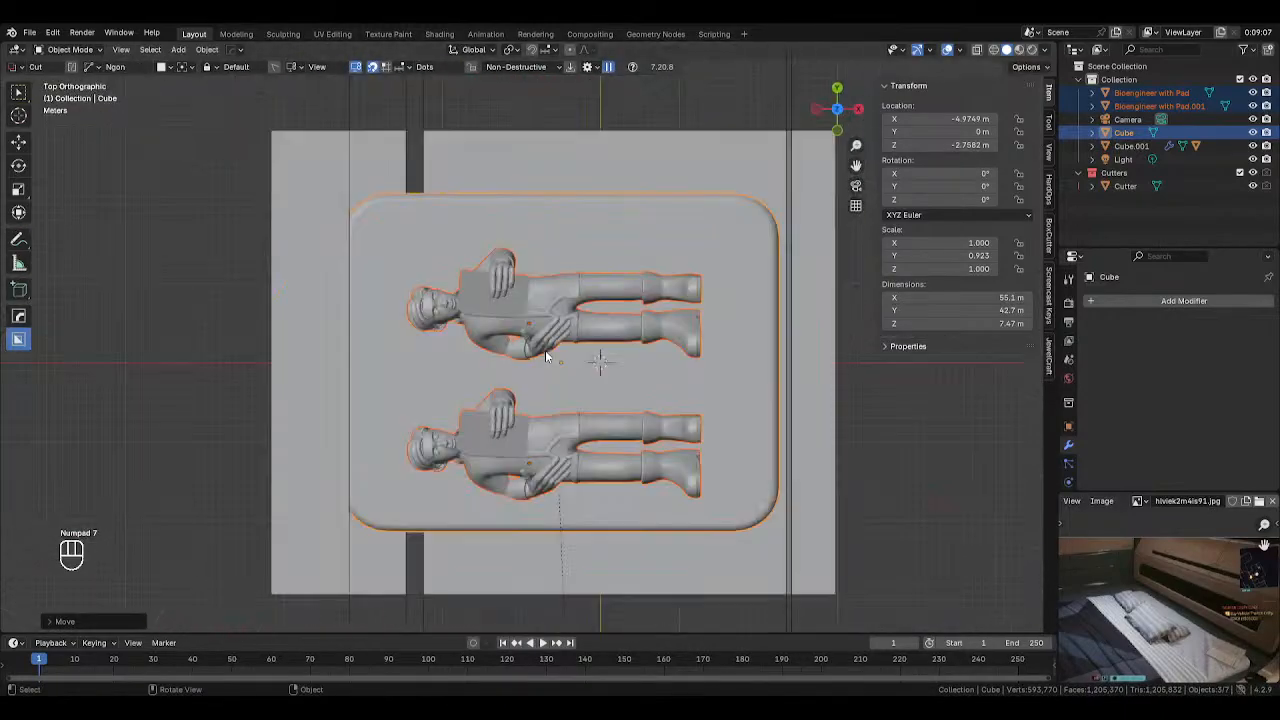
pyautogui.click(317, 187)
pyautogui.keyDown('shift'); pyautogui.click(352, 187); pyautogui.keyUp('shift')
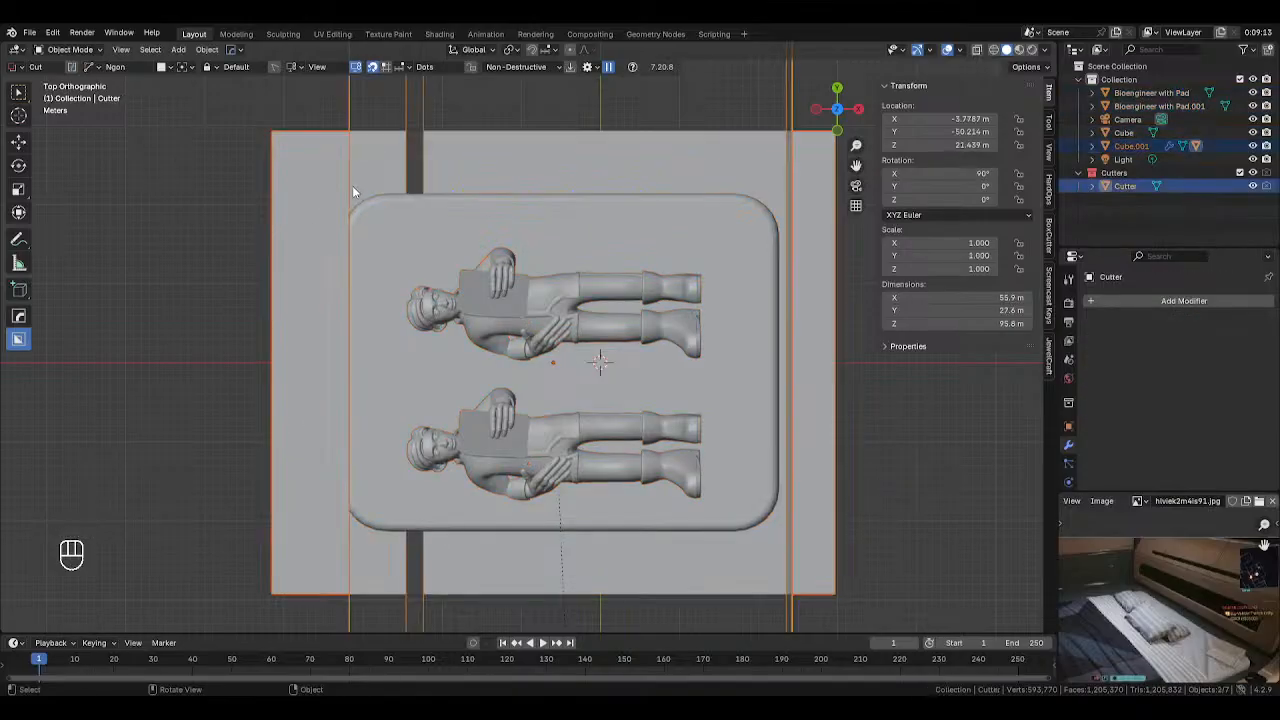
pyautogui.scroll(-2, 746, 373)
pyautogui.press('s')
pyautogui.press('x')
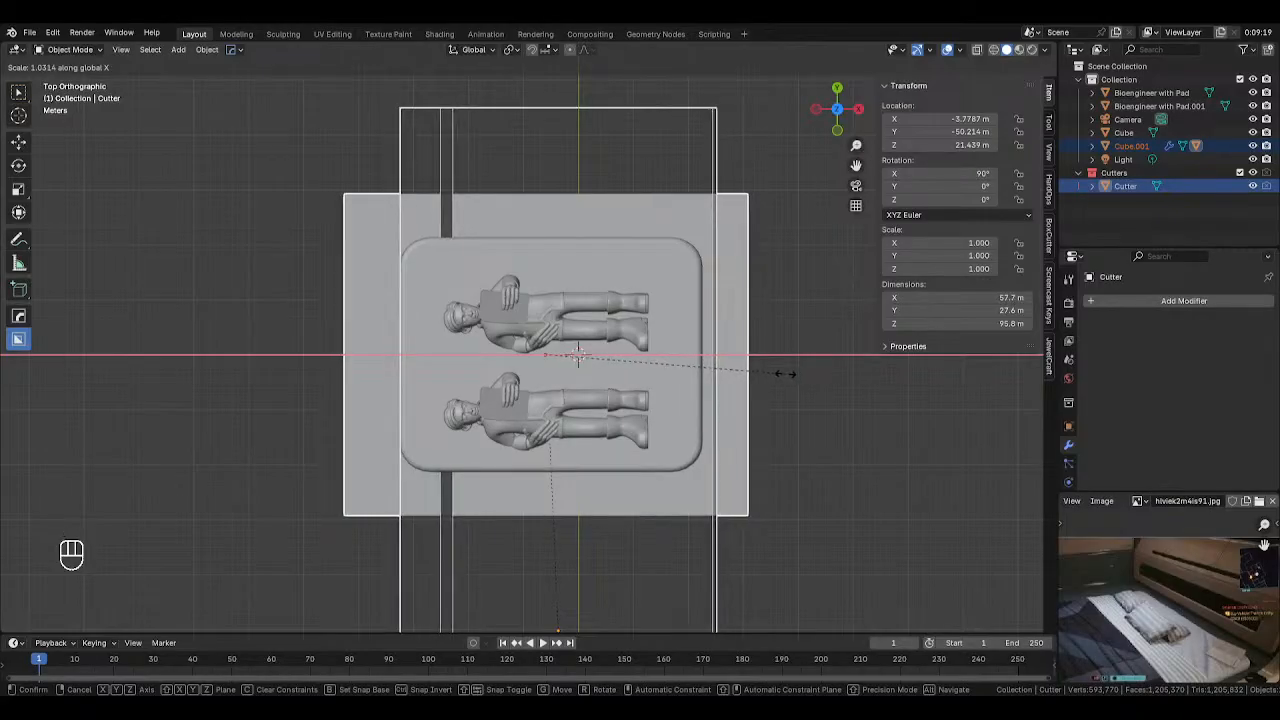
pyautogui.click(788, 385)
pyautogui.moveTo(788, 385); pyautogui.dragTo(774, 363, button='middle')
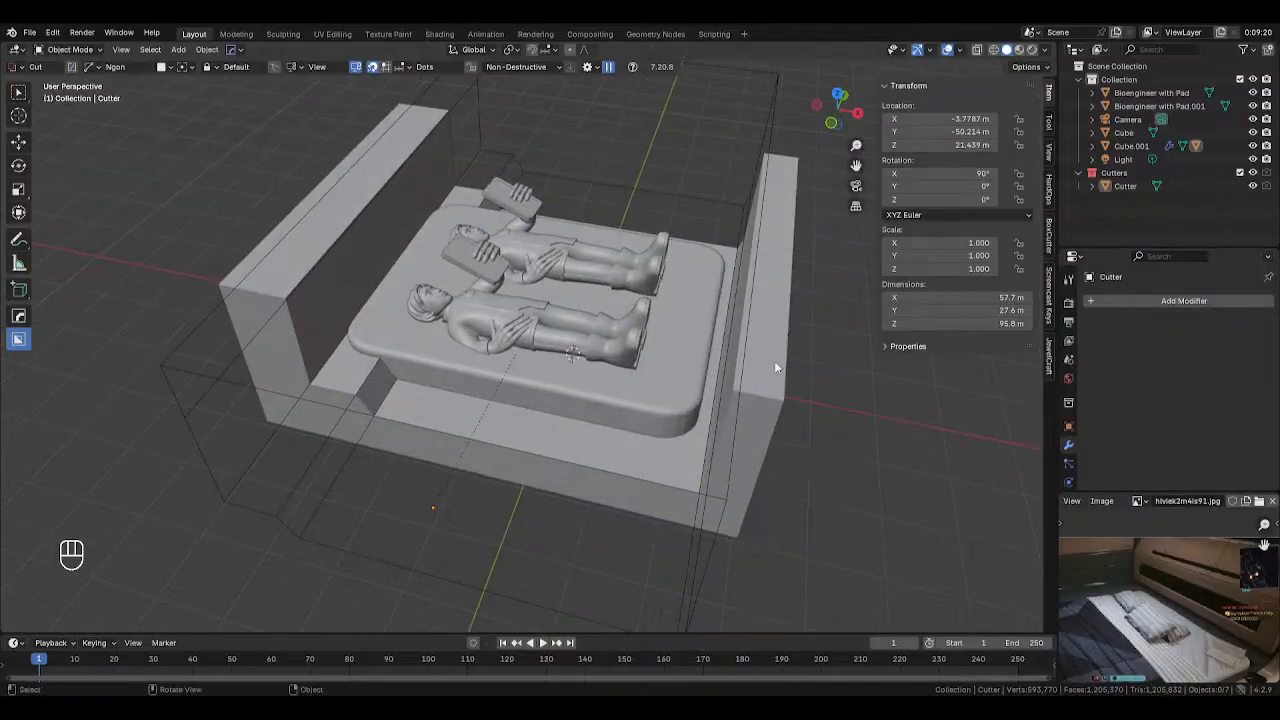
# From the front view with X-ray on, move the cutter's vertices at the figures' feet end about 3.3 m inward along X
pyautogui.click(728, 447)
pyautogui.press('Tab')
pyautogui.press('Tab')
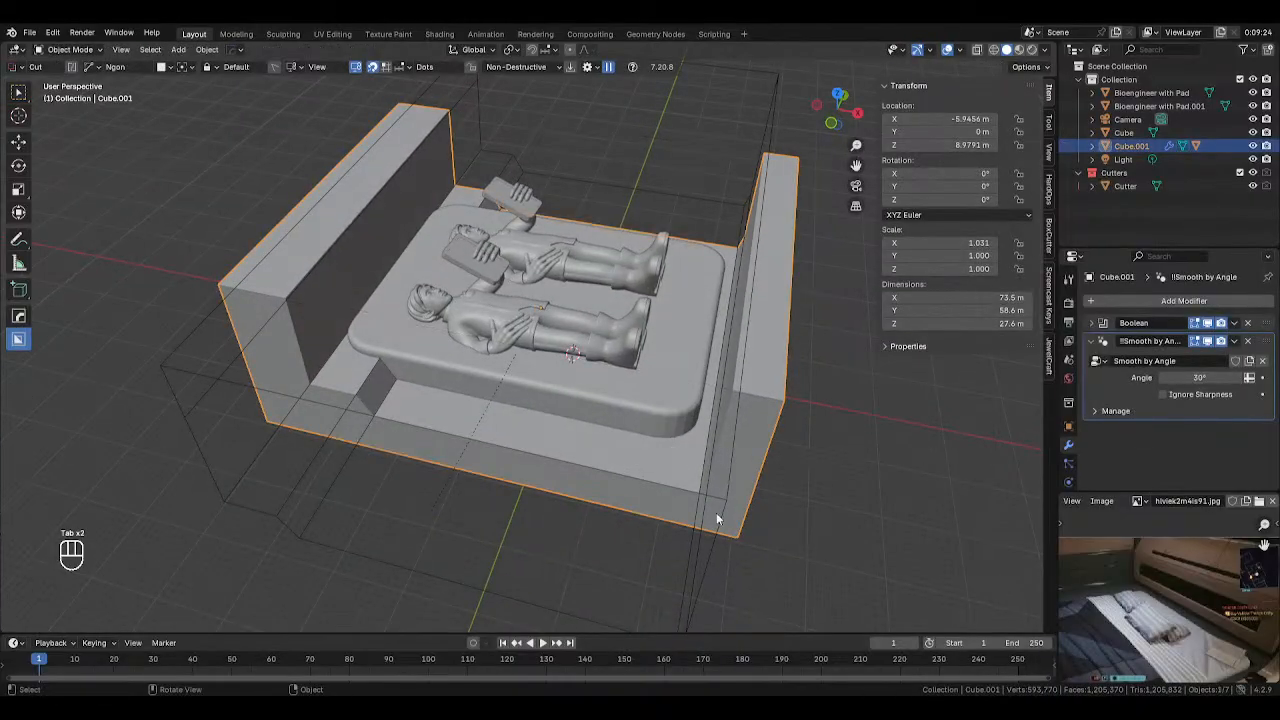
pyautogui.click(702, 511)
pyautogui.press('Tab')
pyautogui.moveTo(752, 497); pyautogui.dragTo(720, 306, button='middle')
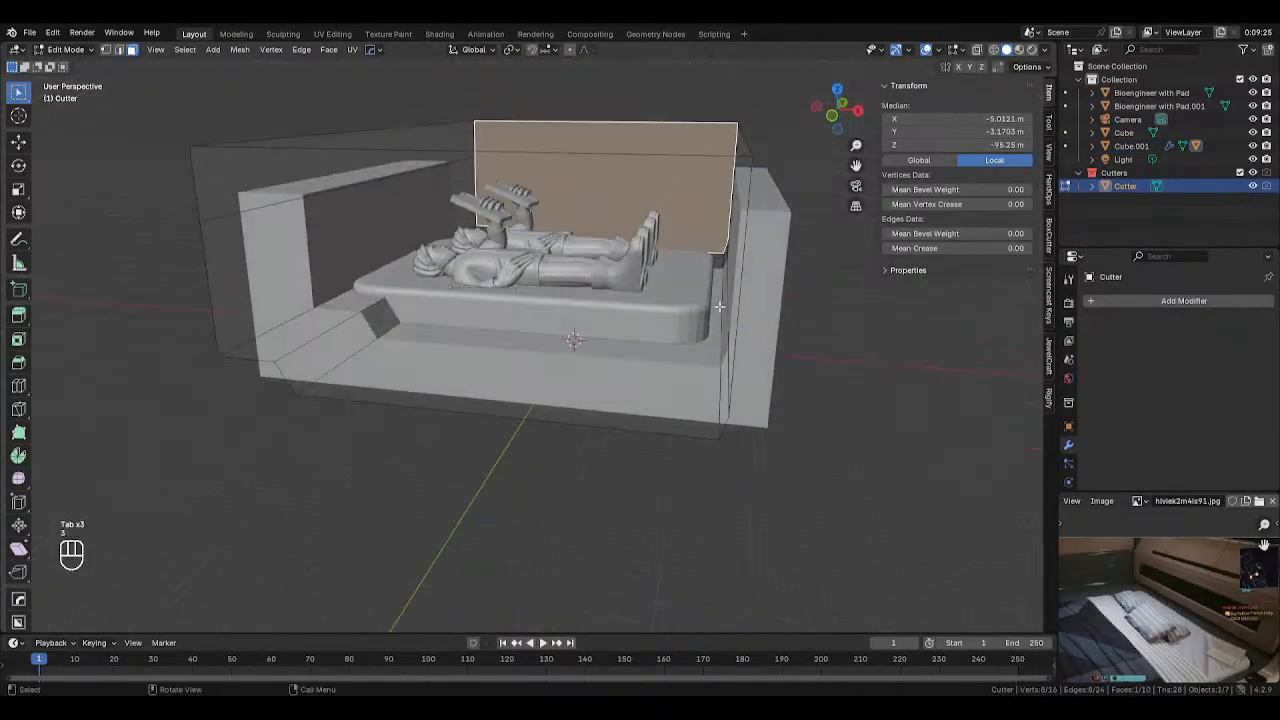
pyautogui.click(721, 304)
pyautogui.press('KP_1')
pyautogui.press('KP_3')
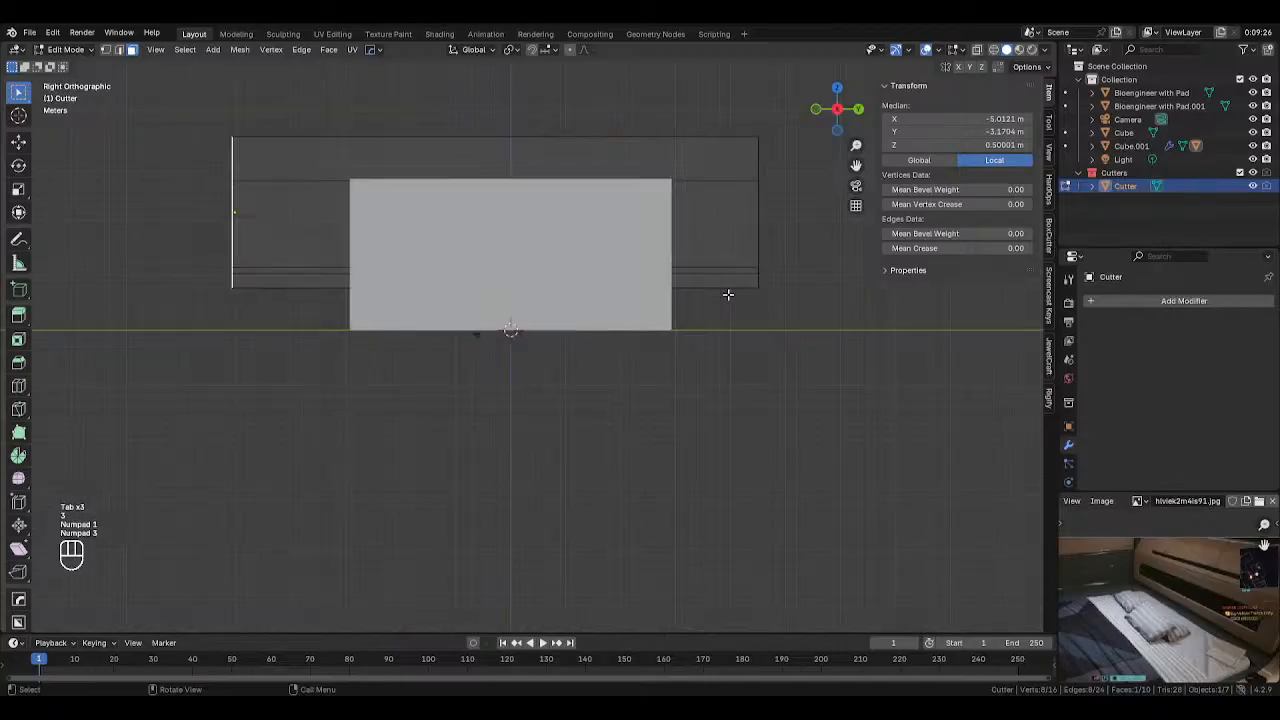
pyautogui.press('KP_1')
pyautogui.press('1')
pyautogui.hotkey('alt', 'z')
pyautogui.moveTo(688, 119); pyautogui.dragTo(806, 380)
pyautogui.press('g')
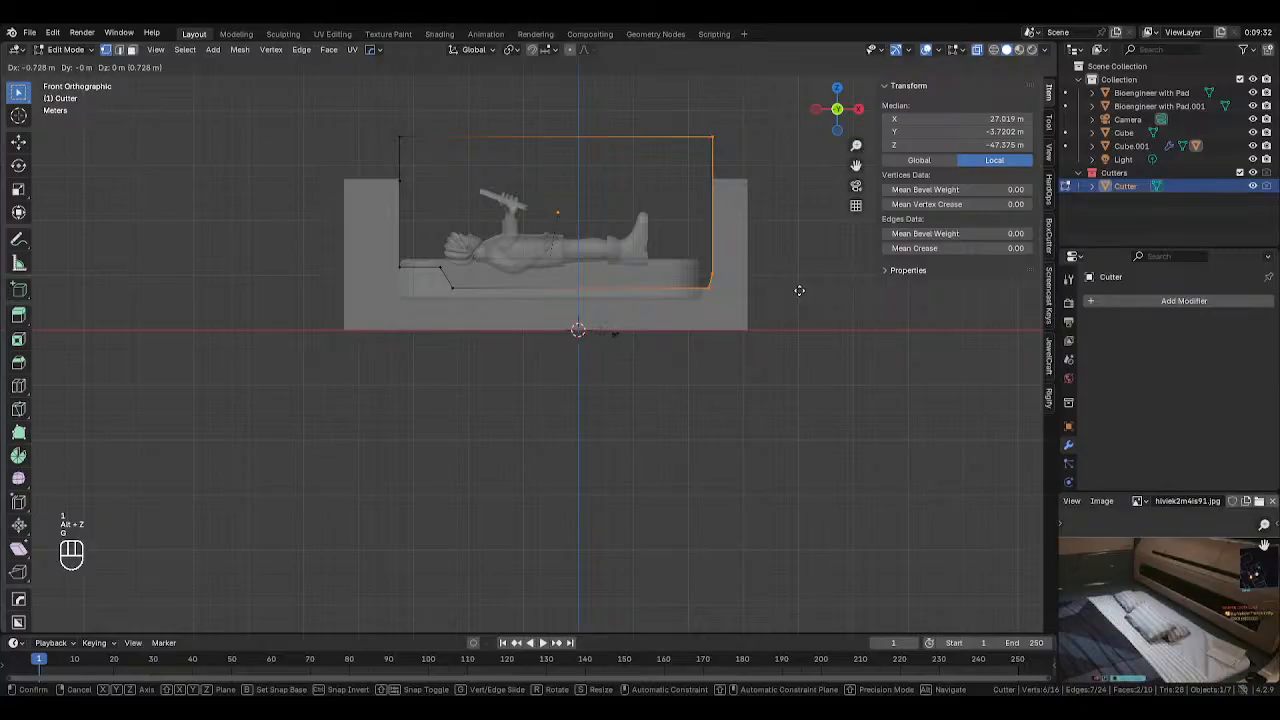
pyautogui.press('x')
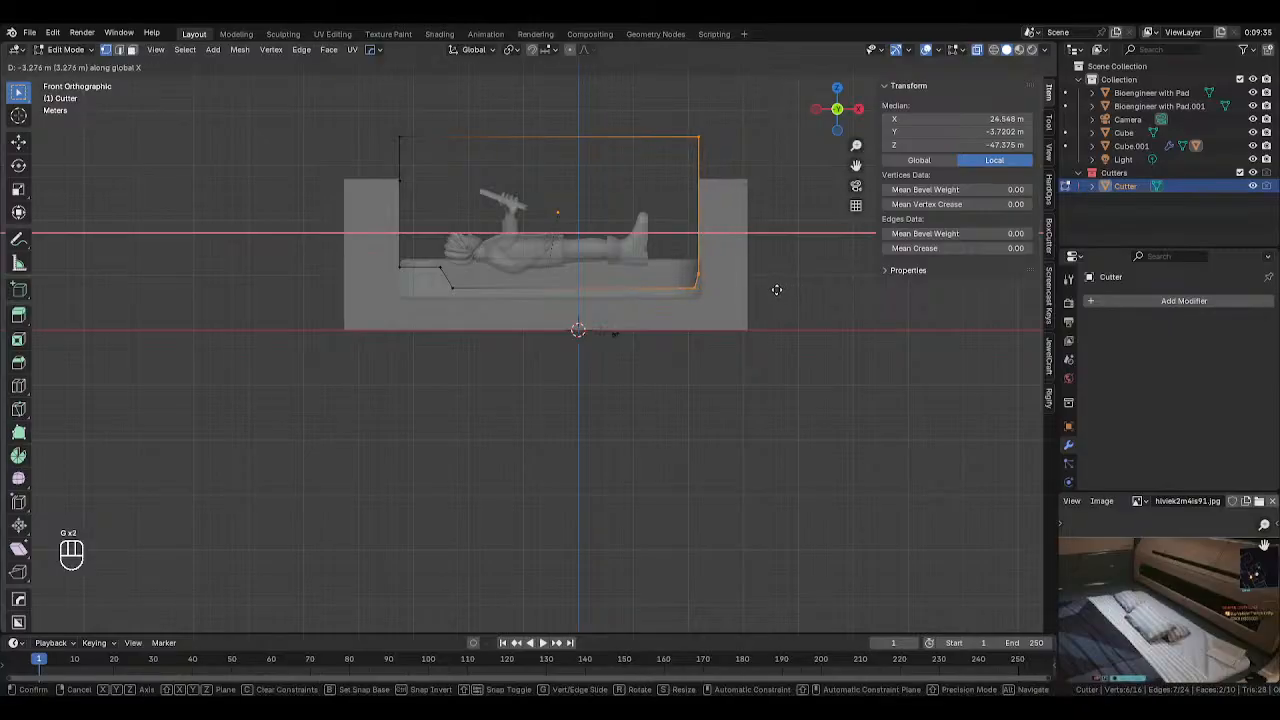
pyautogui.click(776, 290)
# Move the cutter's lower corner vertices at the feet end inward along X to slope that edge, and turn off X-ray
pyautogui.moveTo(690, 282); pyautogui.dragTo(735, 303)
pyautogui.press('g')
pyautogui.press('x')
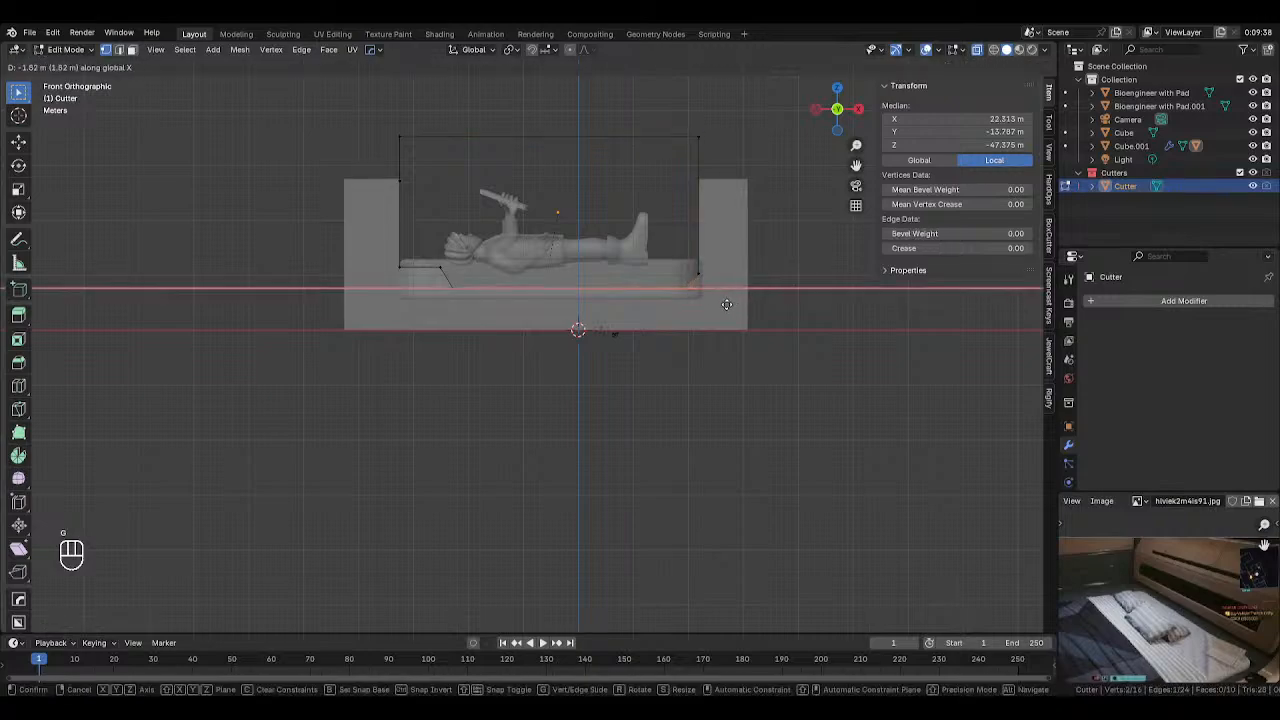
pyautogui.click(723, 304)
pyautogui.press('Tab')
pyautogui.hotkey('alt', 'z')
pyautogui.moveTo(763, 372); pyautogui.dragTo(786, 435, button='middle')
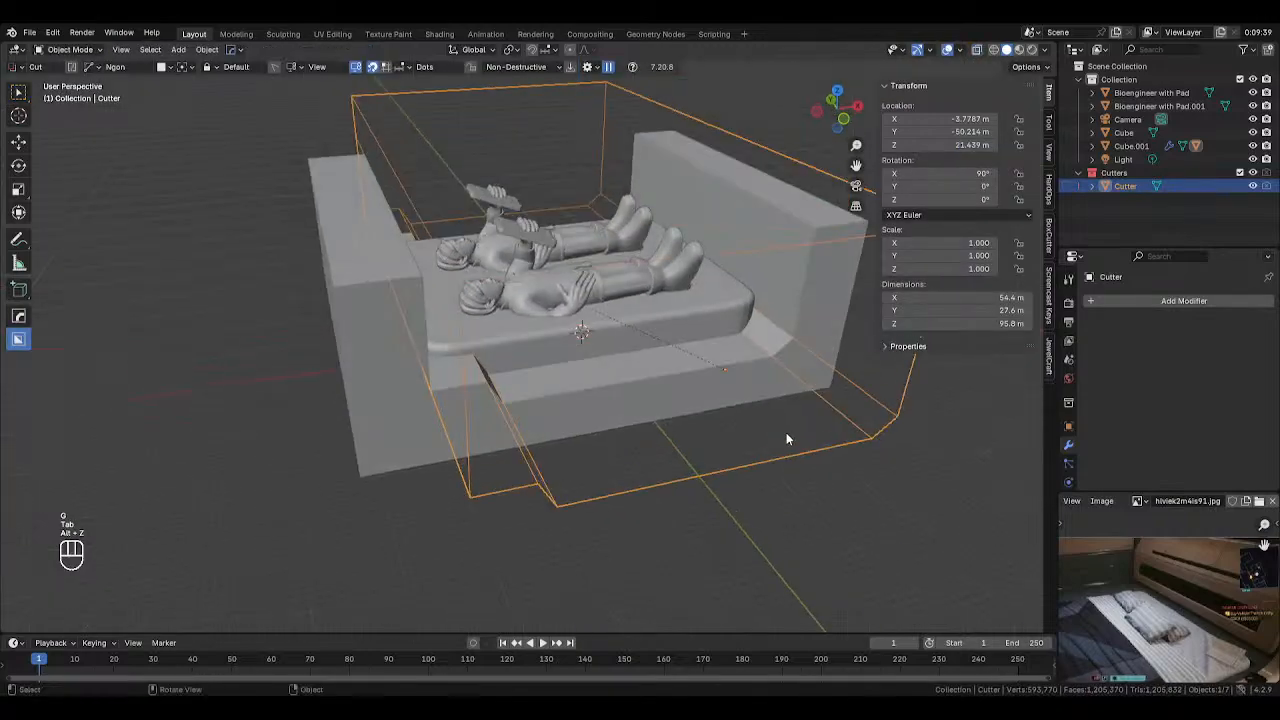
# Hide the cutter and scale the block along Y to about 0.853, making it 50 m wide
pyautogui.press('h')
pyautogui.scroll(-5, 594, 437)
pyautogui.moveTo(594, 437); pyautogui.dragTo(510, 493, button='middle')
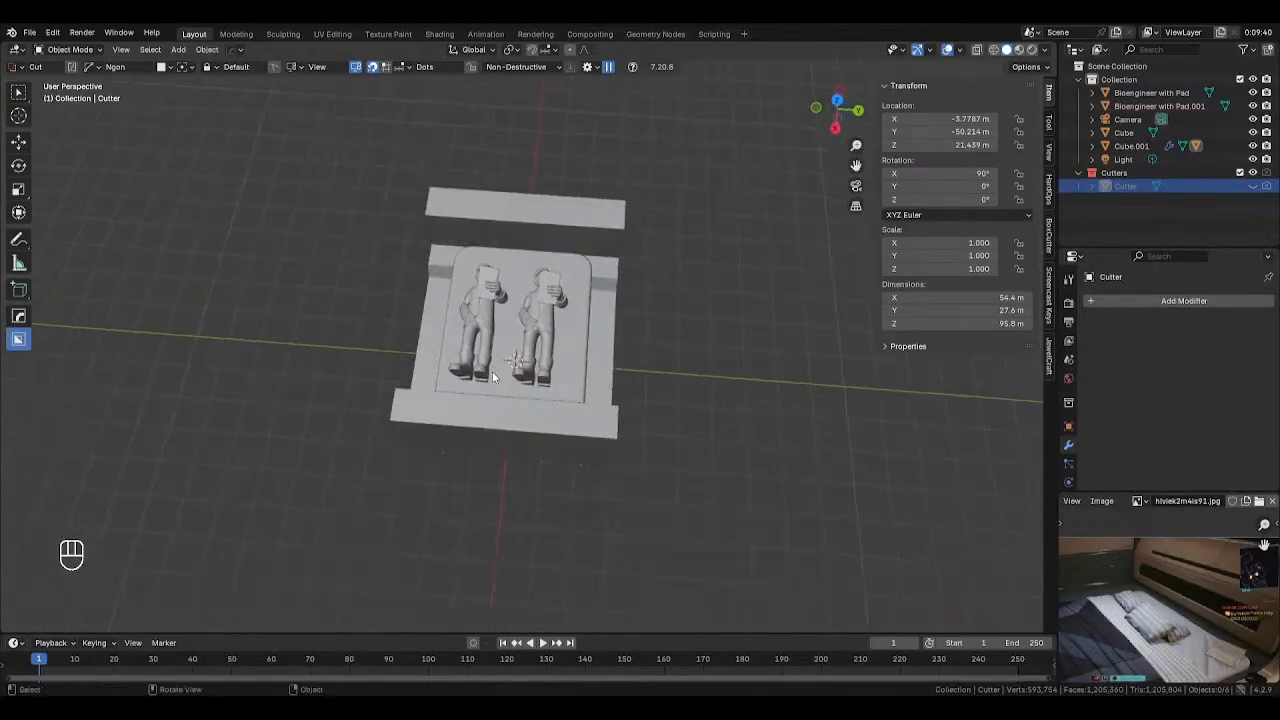
pyautogui.press('KP_7')
pyautogui.click(581, 283)
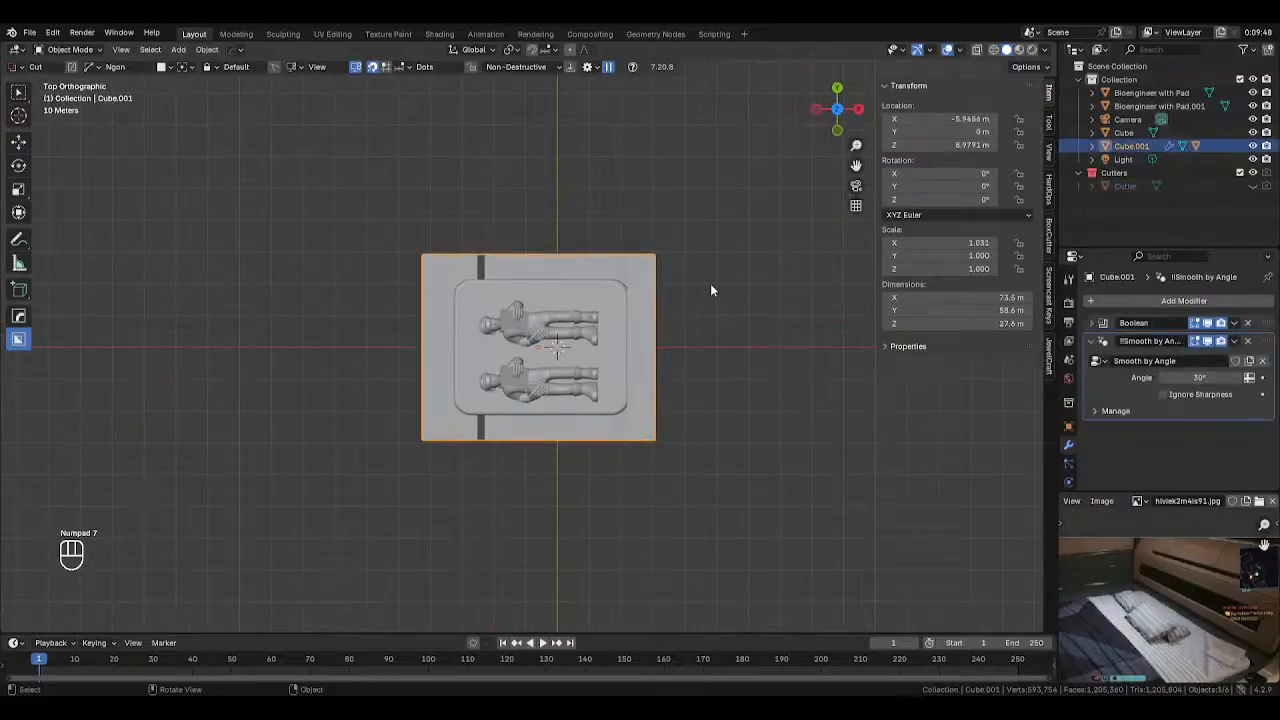
pyautogui.press('s')
pyautogui.press('y')
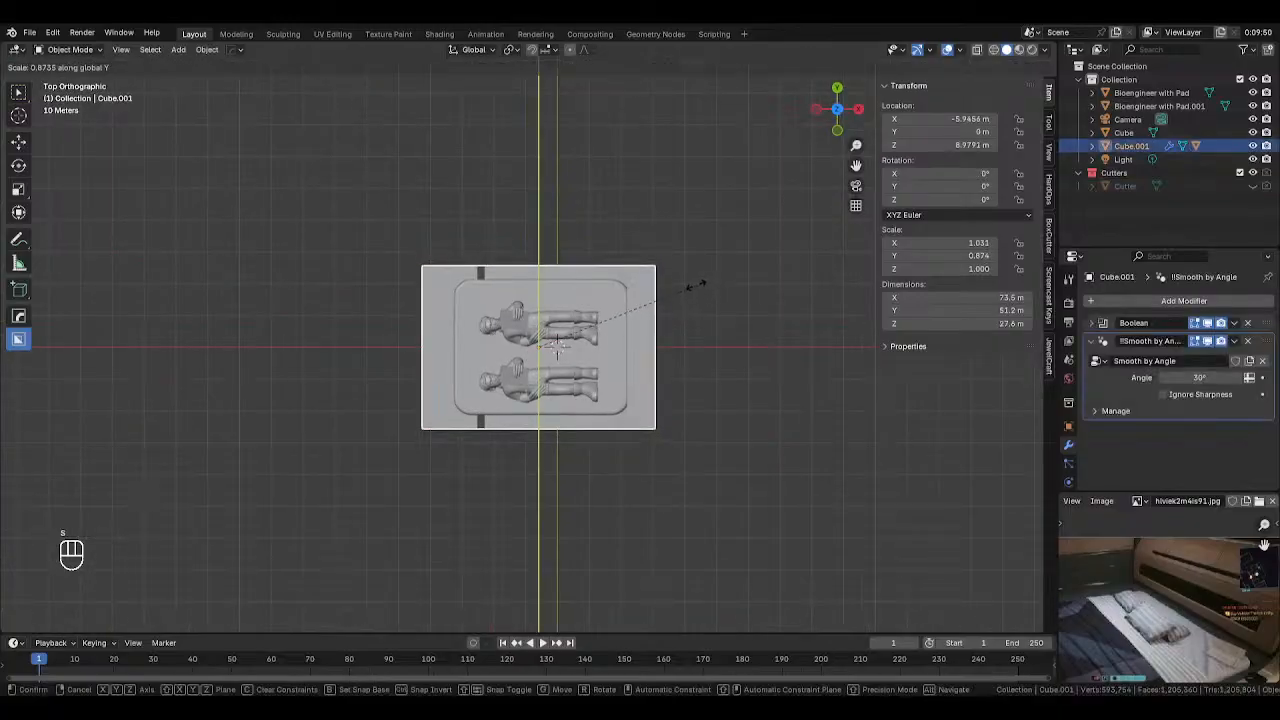
pyautogui.click(694, 283)
pyautogui.moveTo(694, 283); pyautogui.dragTo(515, 278, button='middle')
pyautogui.click(576, 301)
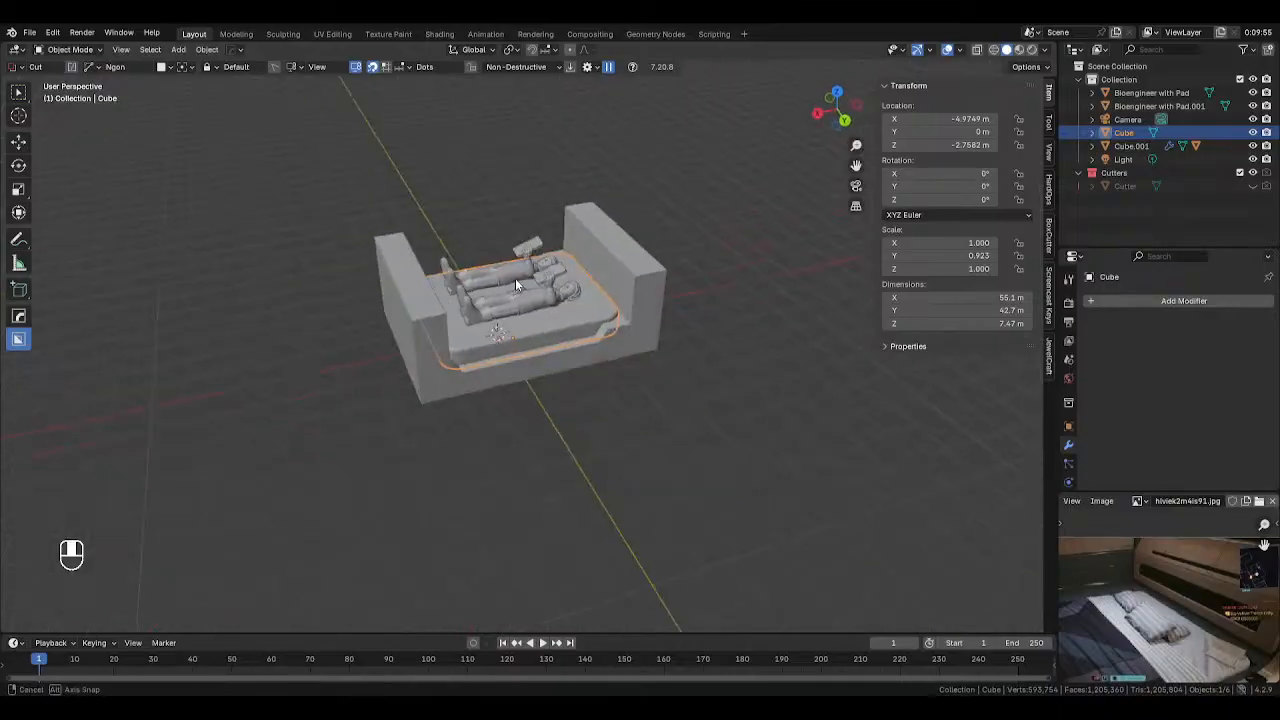
pyautogui.click(560, 350)
pyautogui.press('Tab')
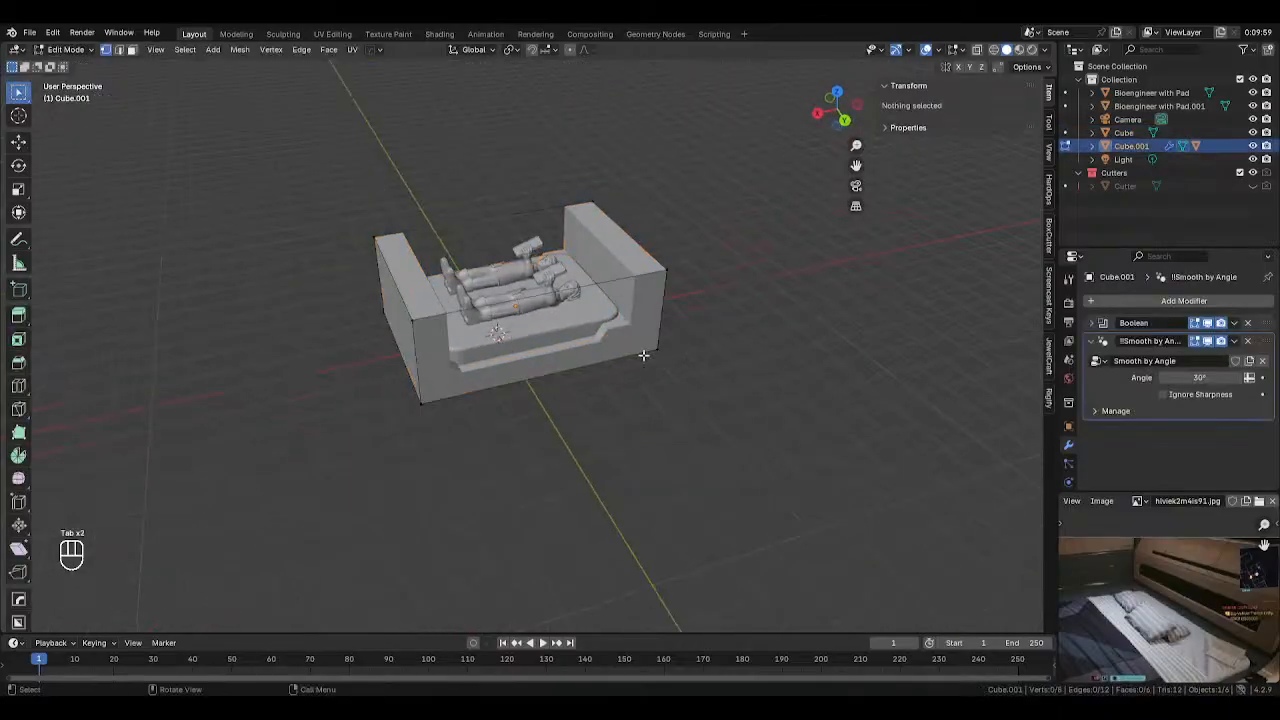
pyautogui.press('Tab')
pyautogui.moveTo(643, 355); pyautogui.dragTo(752, 304, button='middle')
pyautogui.press('g')
pyautogui.press('z')
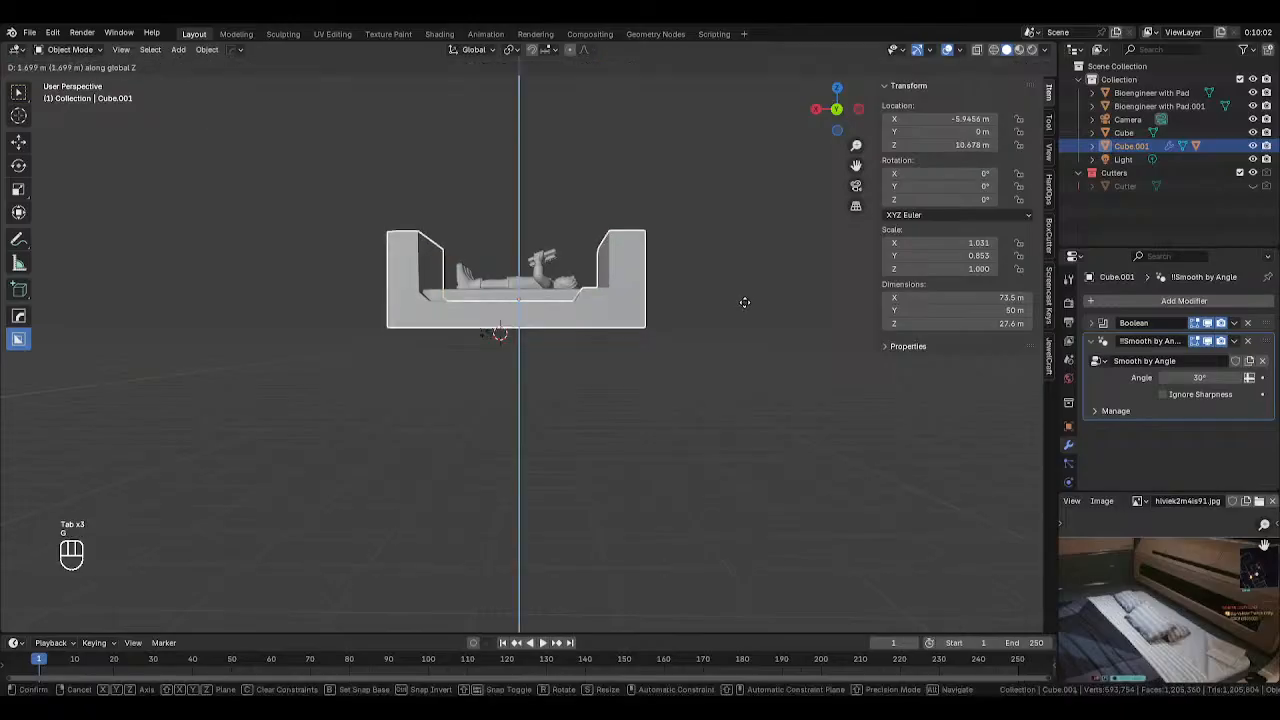
pyautogui.click(744, 300)
# Move the block's bottom vertices down along Z until the block is about 35 m tall
pyautogui.press('Tab')
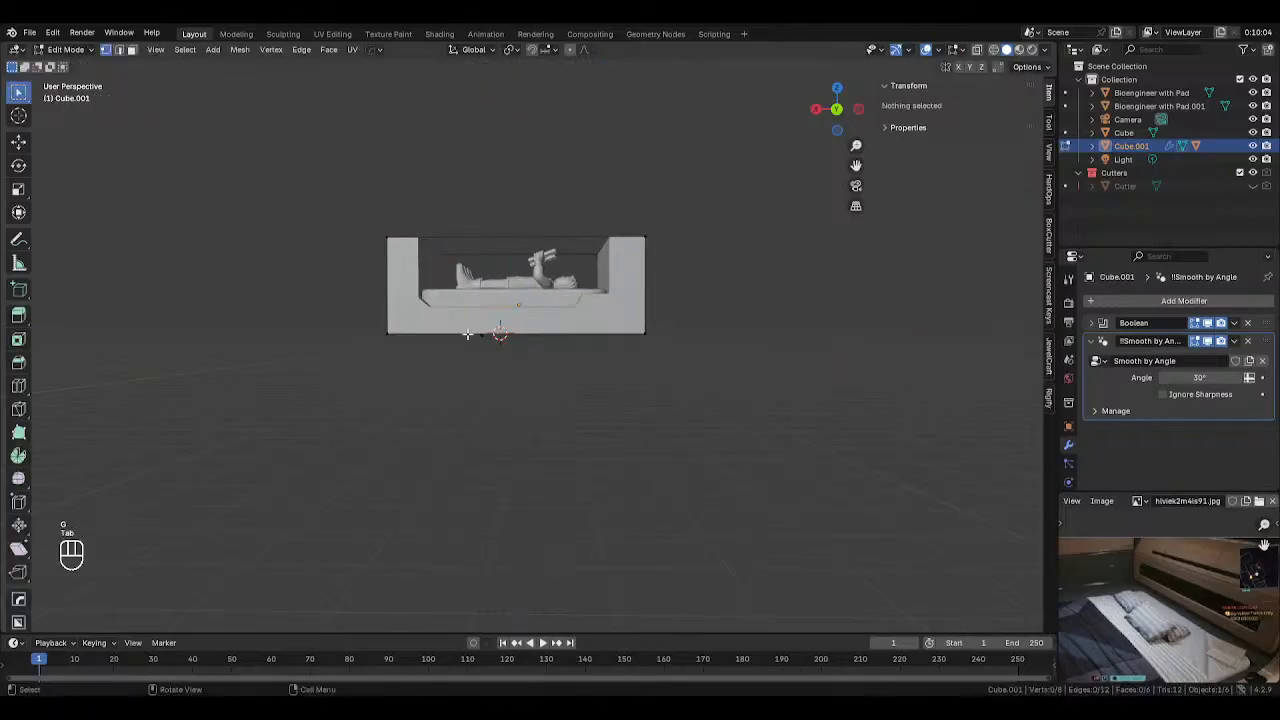
pyautogui.hotkey('alt', 'z')
pyautogui.moveTo(363, 320); pyautogui.dragTo(891, 400)
pyautogui.press('g')
pyautogui.press('z')
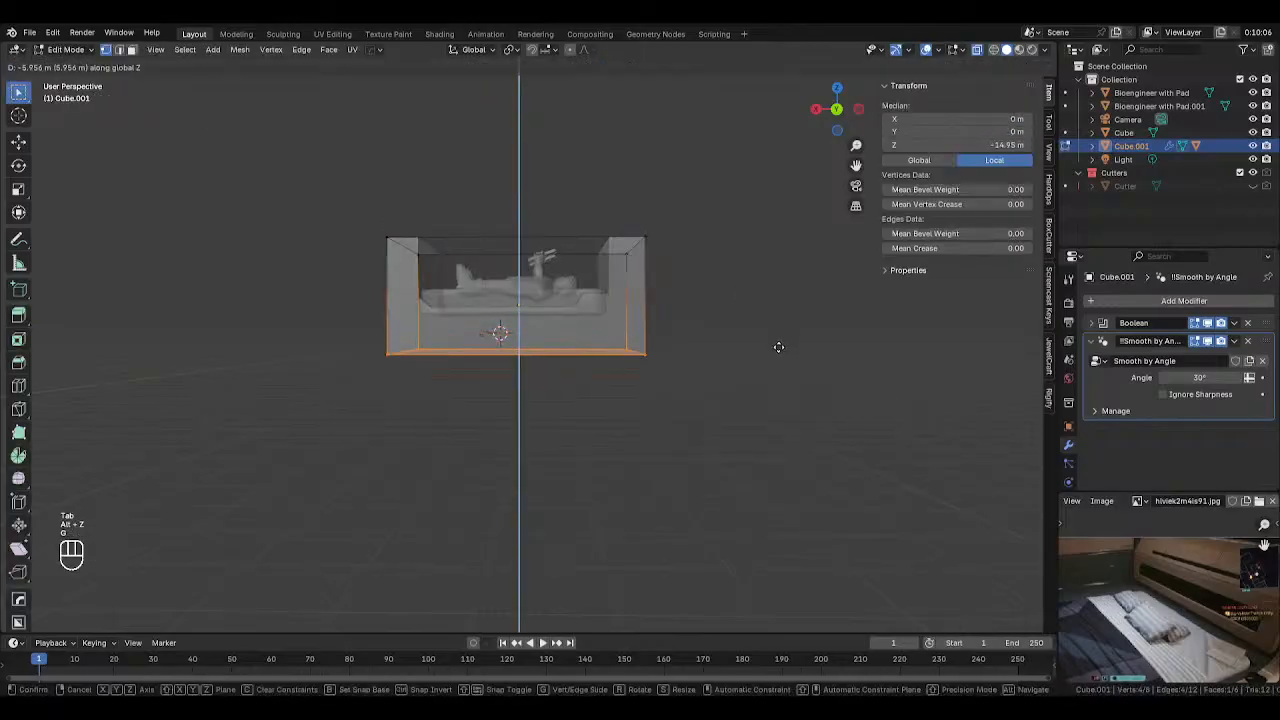
pyautogui.click(776, 347)
pyautogui.press('Tab')
pyautogui.hotkey('alt', 'z')
# Raise the block along Z to about 16.4 m
pyautogui.press('g')
pyautogui.press('z')
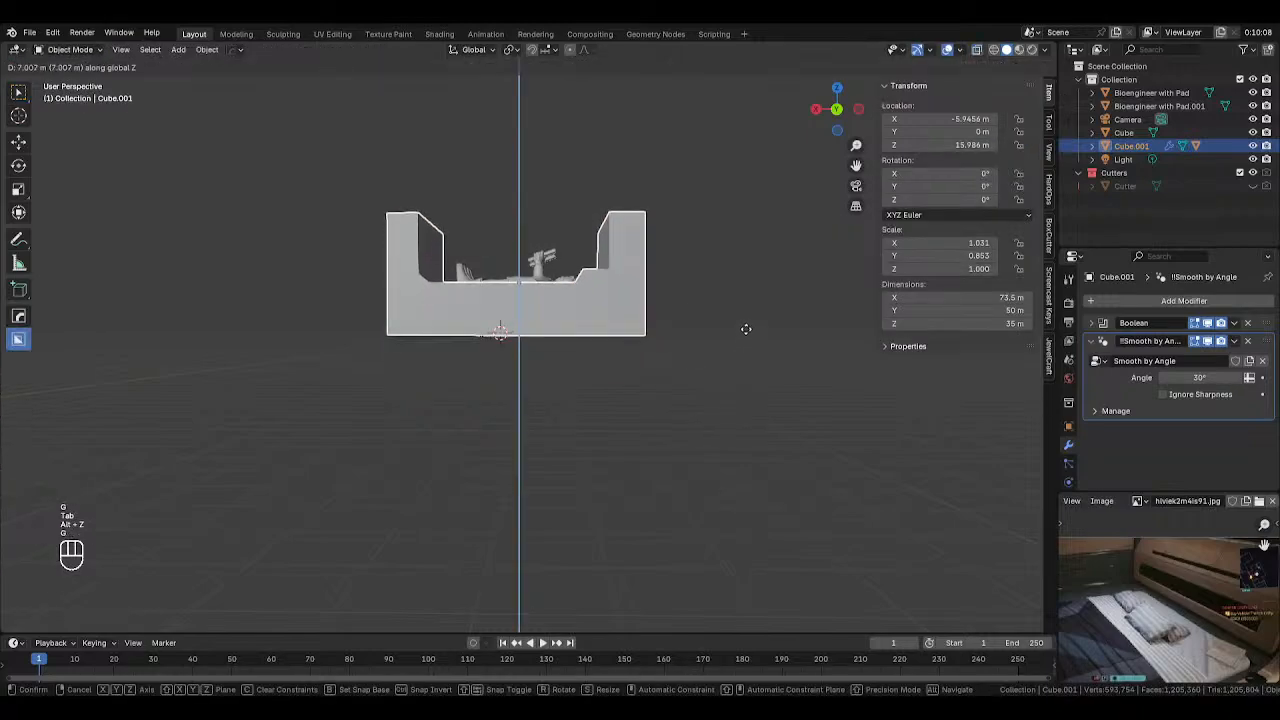
pyautogui.click(742, 328)
pyautogui.moveTo(740, 328); pyautogui.dragTo(730, 389, button='middle')
# Switch BoxCutter to the Box shape and cut a rectangular recess around the mattress into the frame block, about 55.2 by 43.4 m
pyautogui.hotkey('alt', 'z')
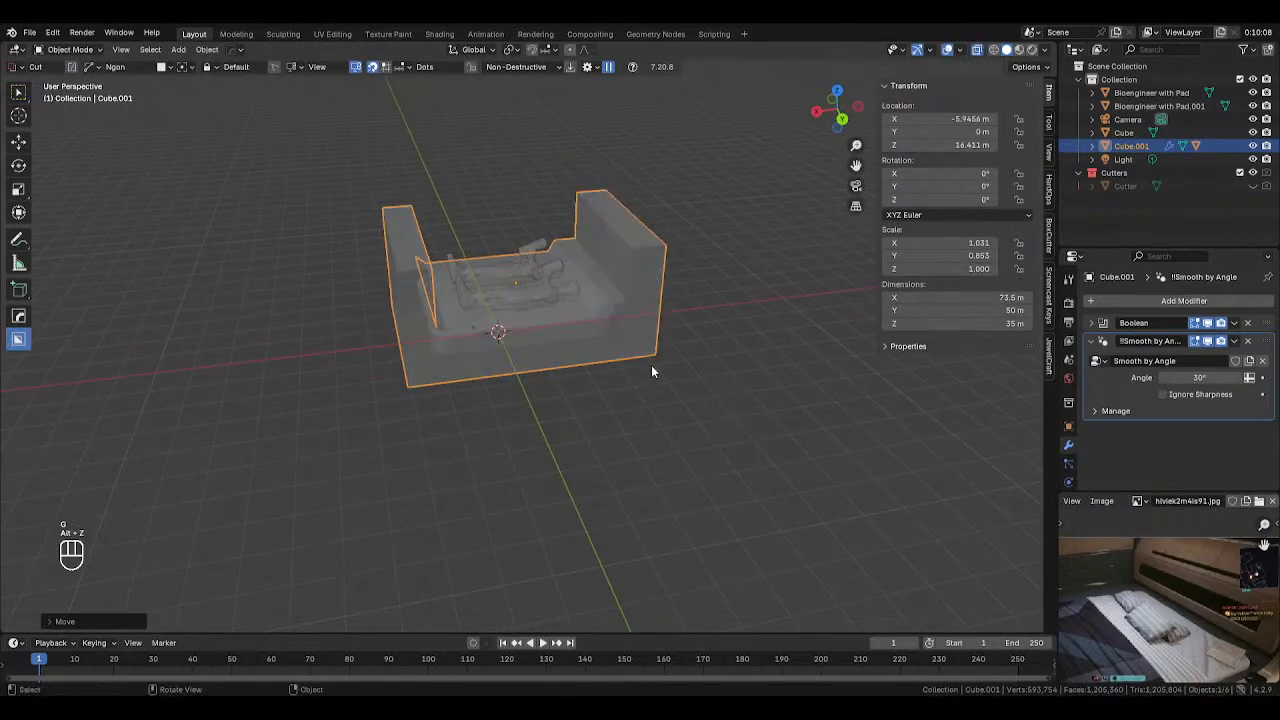
pyautogui.moveTo(651, 371); pyautogui.dragTo(690, 347, button='middle')
pyautogui.press('KP_7')
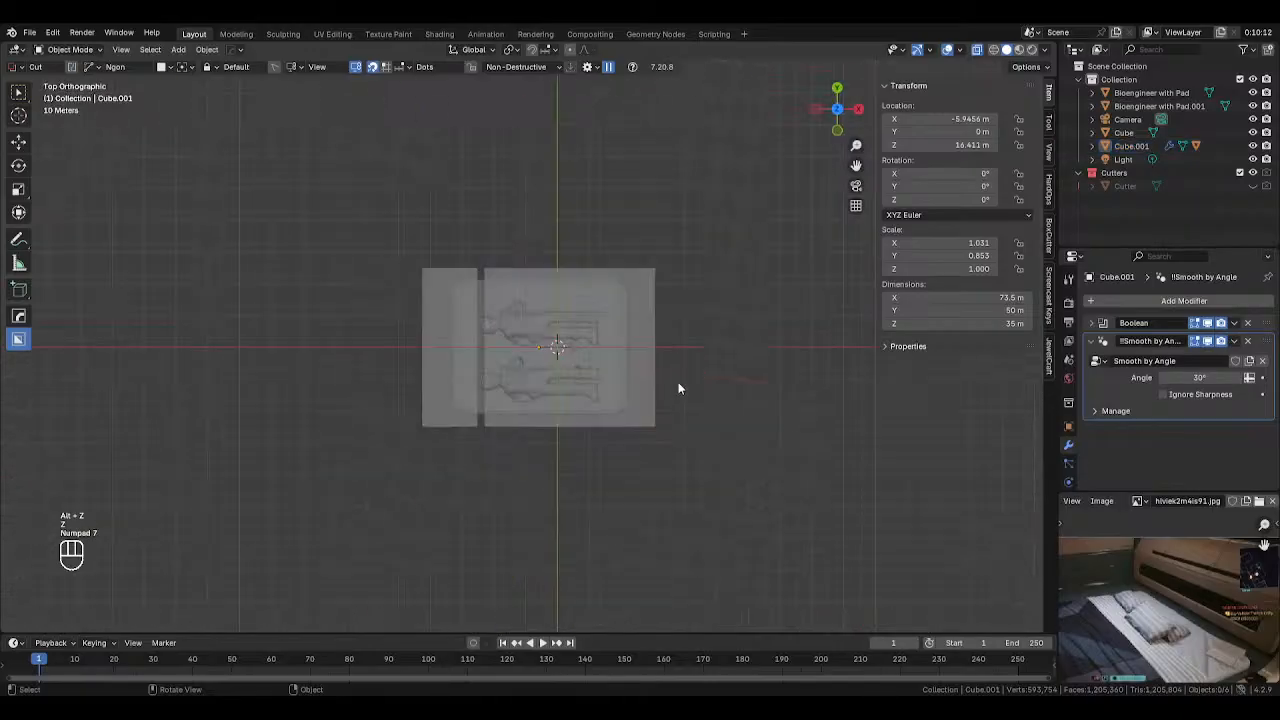
pyautogui.click(590, 303)
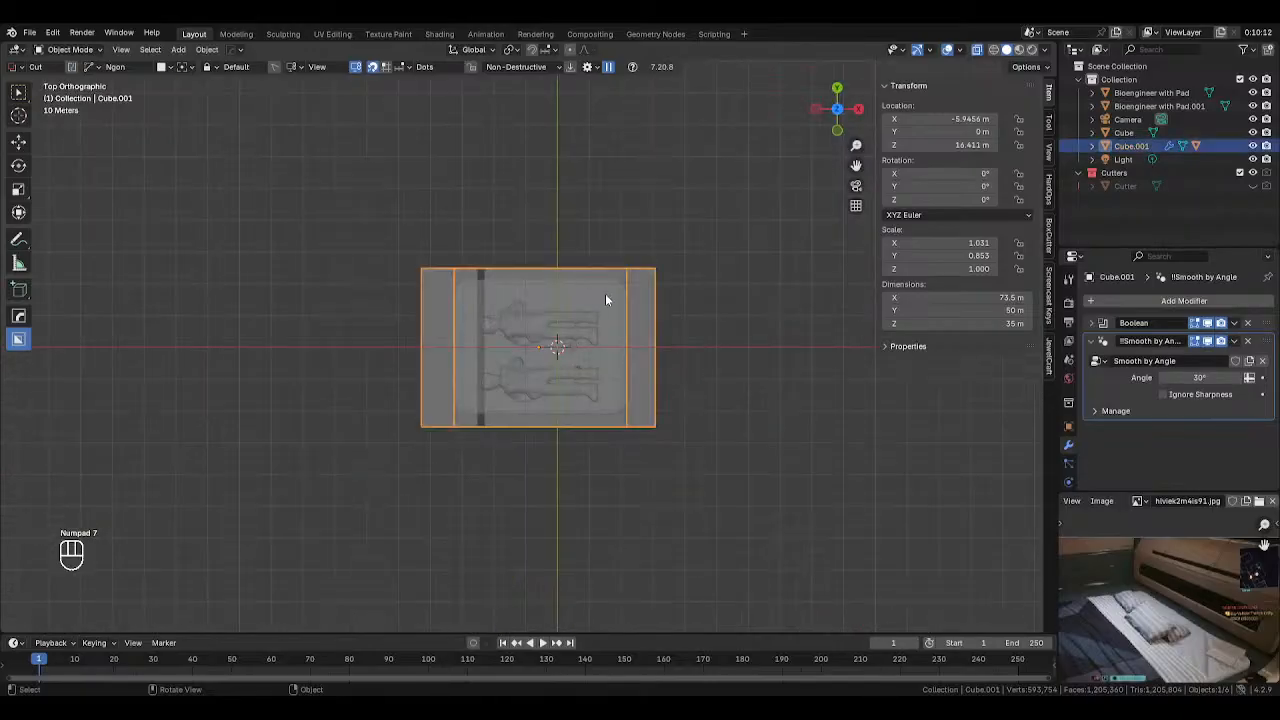
pyautogui.scroll(2, 470, 306)
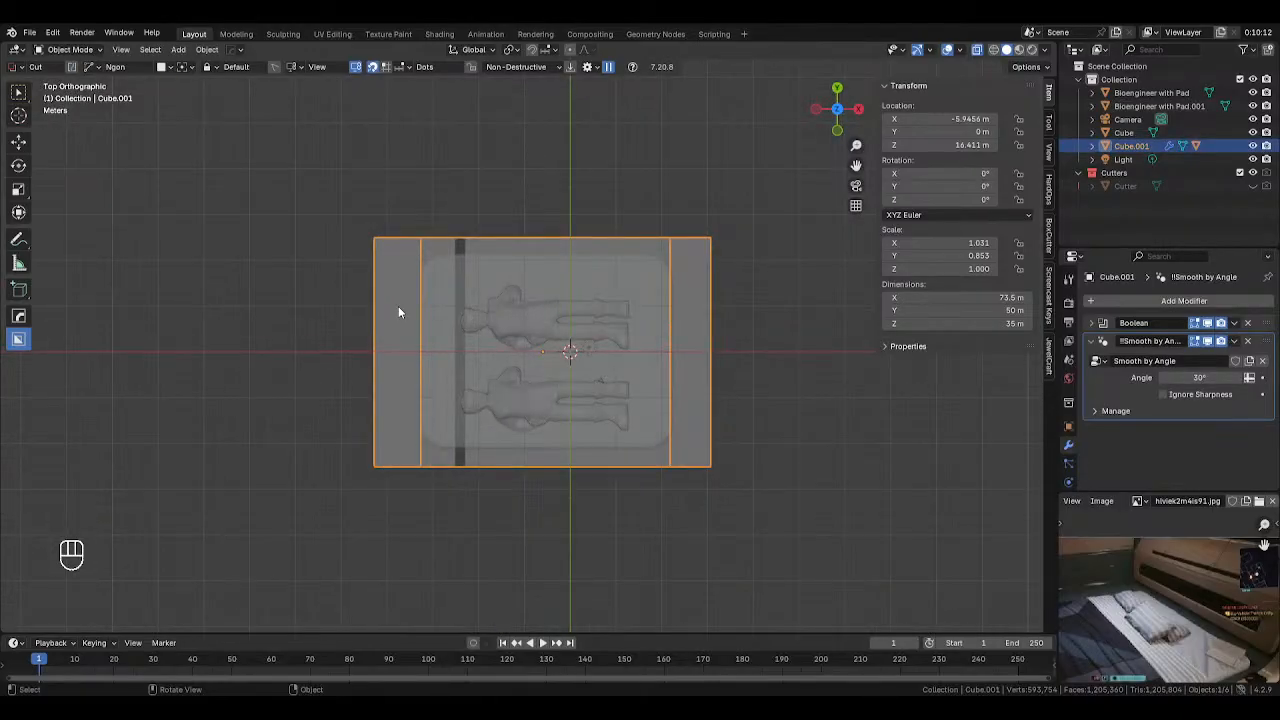
pyautogui.press('d')
pyautogui.click(397, 290)
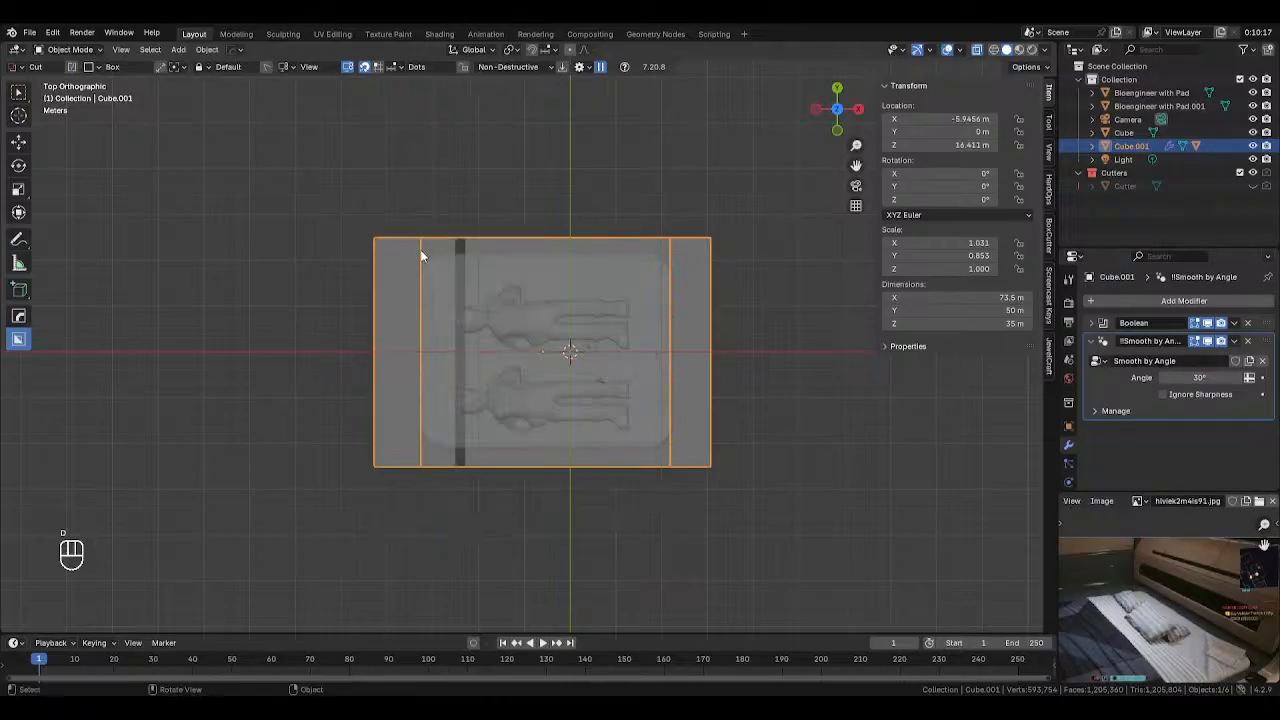
pyautogui.moveTo(420, 252); pyautogui.dragTo(673, 455)
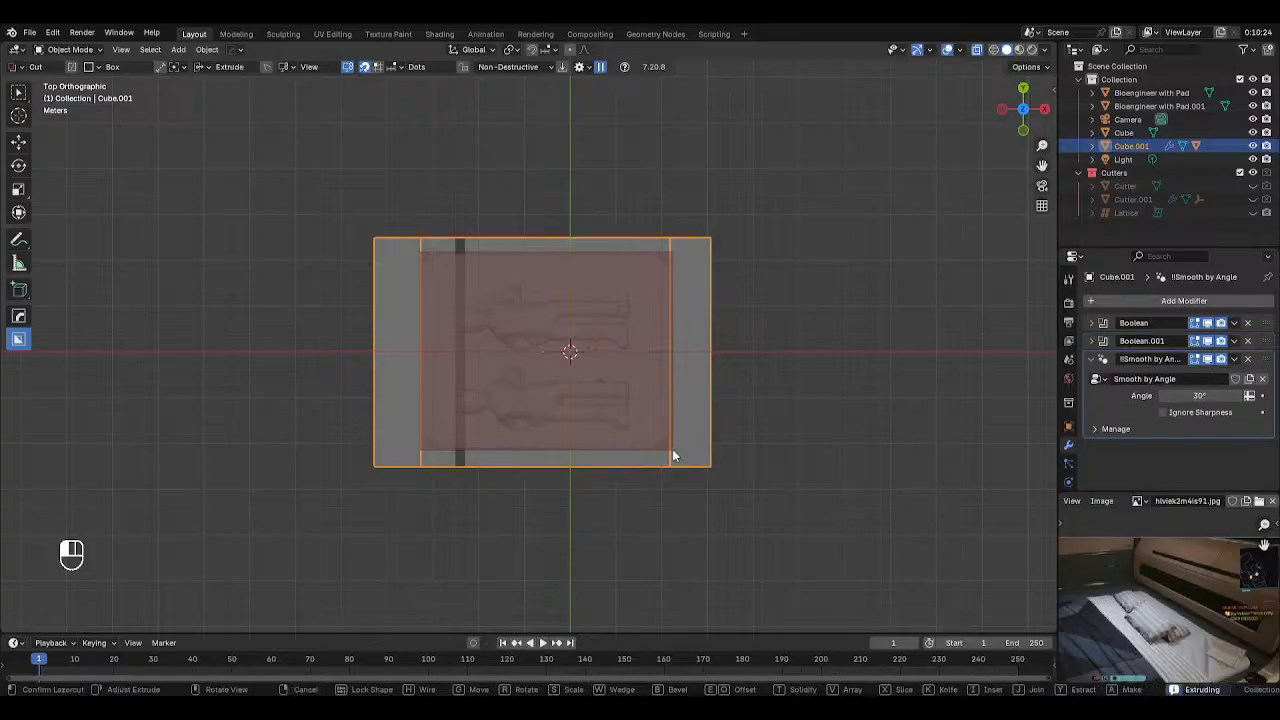
pyautogui.moveTo(673, 455); pyautogui.dragTo(657, 348, button='middle')
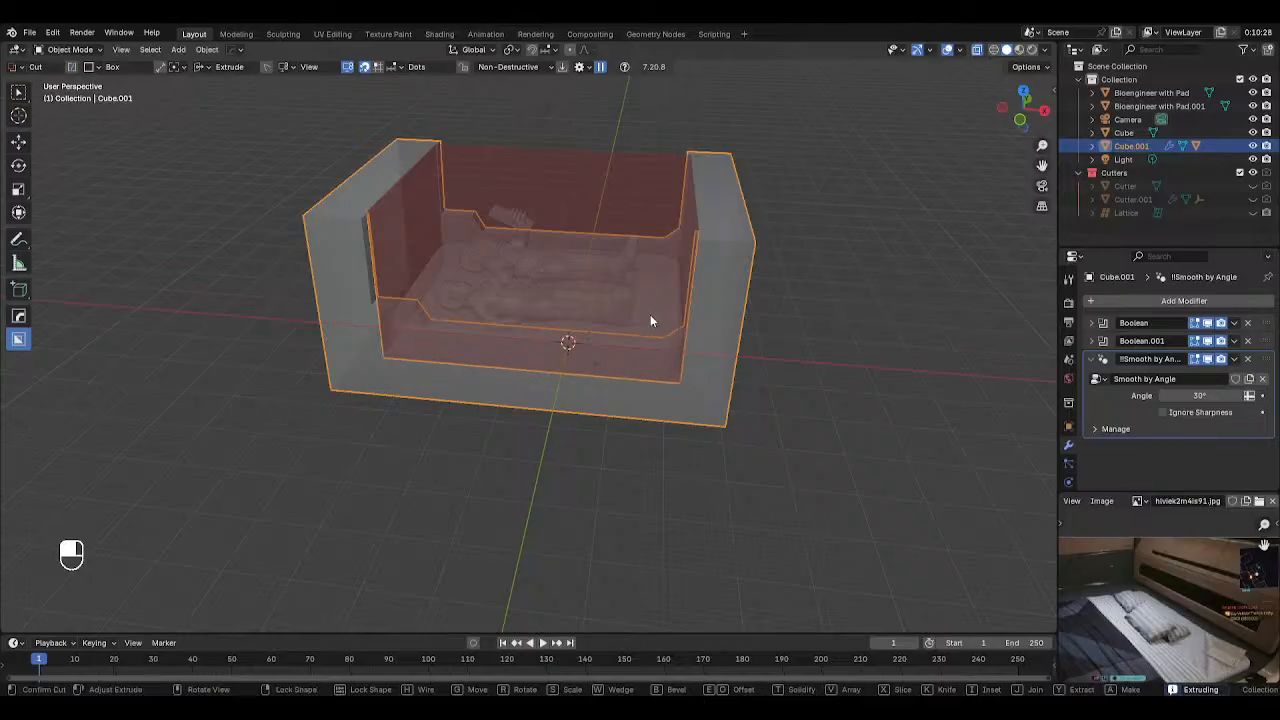
pyautogui.click(650, 314)
pyautogui.moveTo(649, 314); pyautogui.dragTo(390, 298, button='middle')
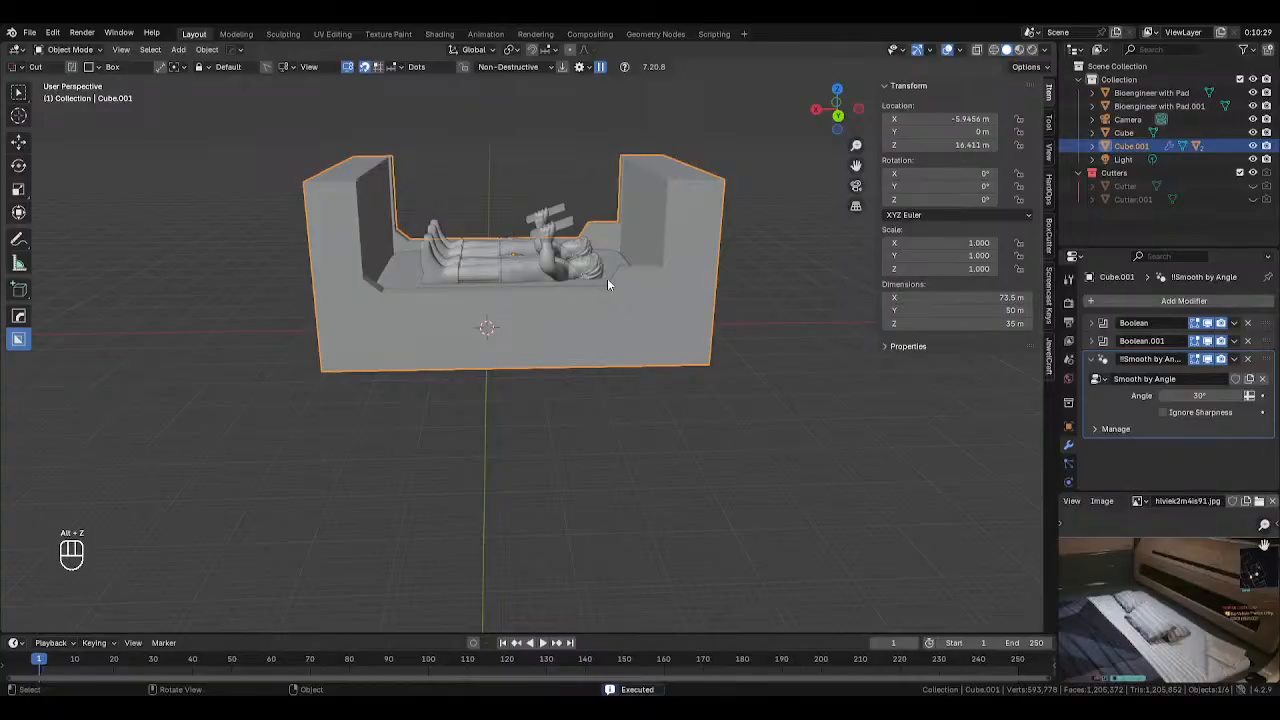
# Lower the frame block along Z to about 12.9 m
pyautogui.press('g')
pyautogui.press('z')
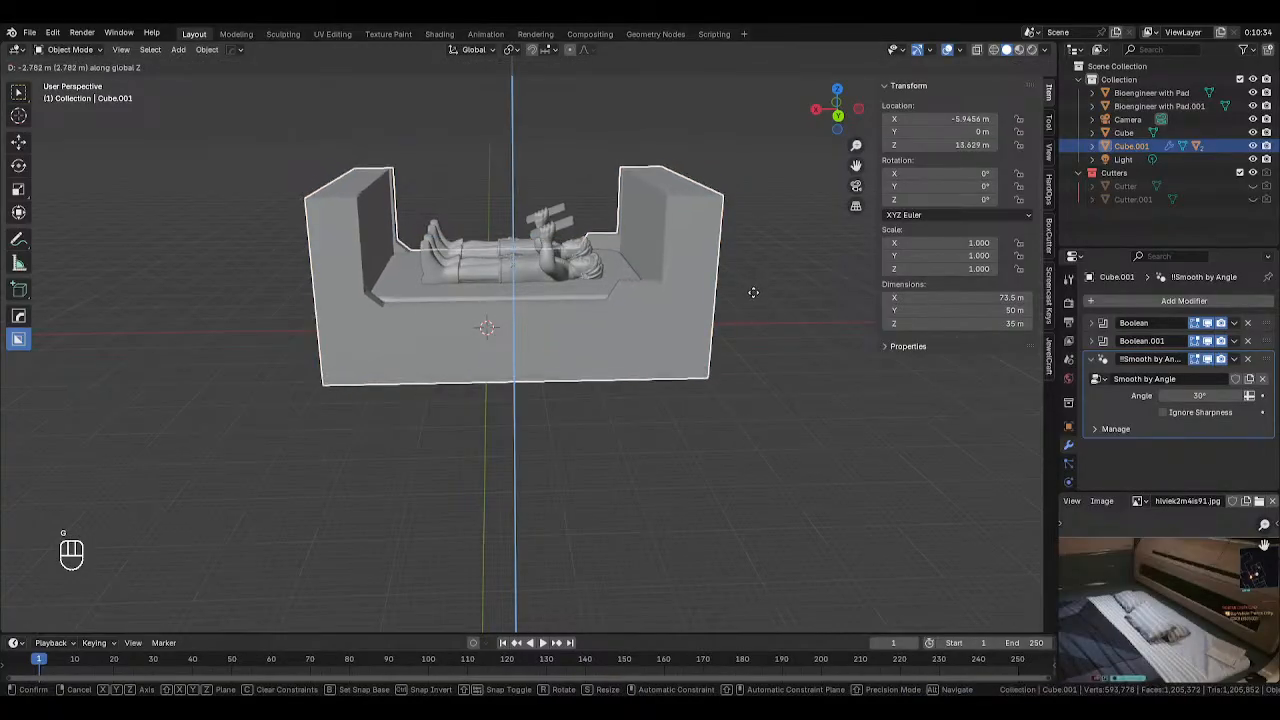
pyautogui.click(748, 295)
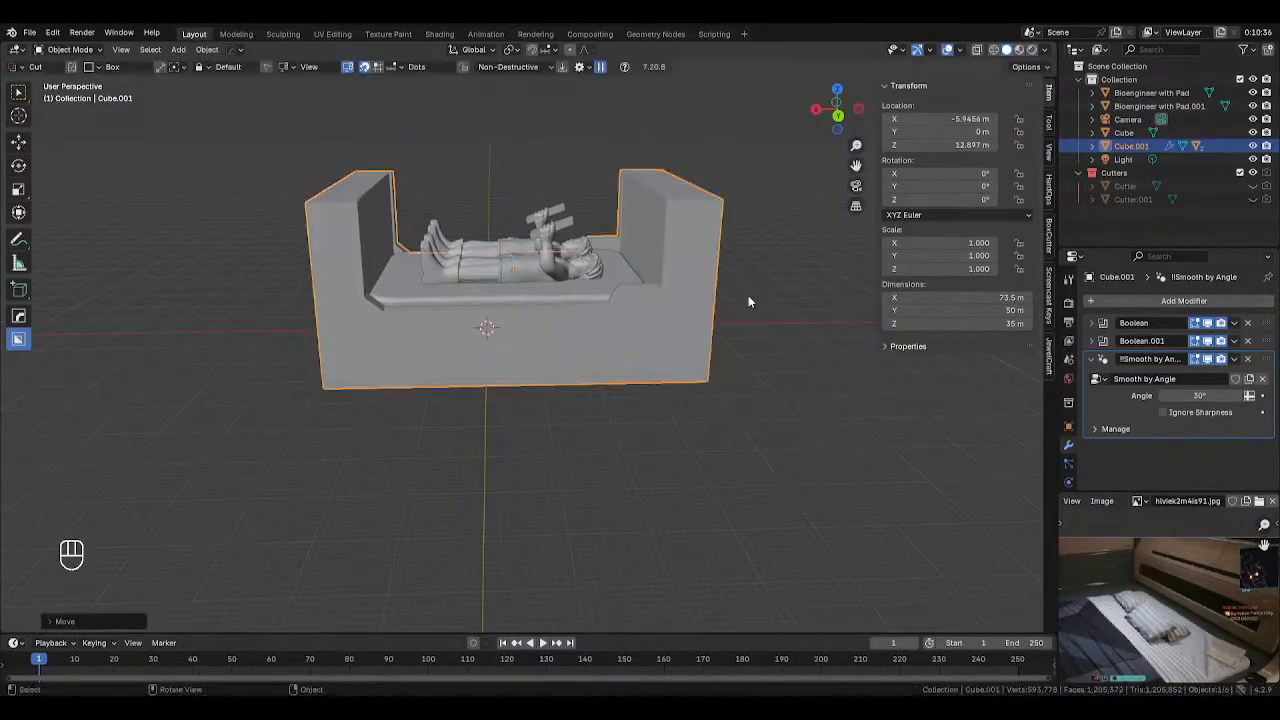
pyautogui.moveTo(748, 295); pyautogui.dragTo(742, 352, button='middle')
pyautogui.moveTo(742, 345); pyautogui.dragTo(643, 307)
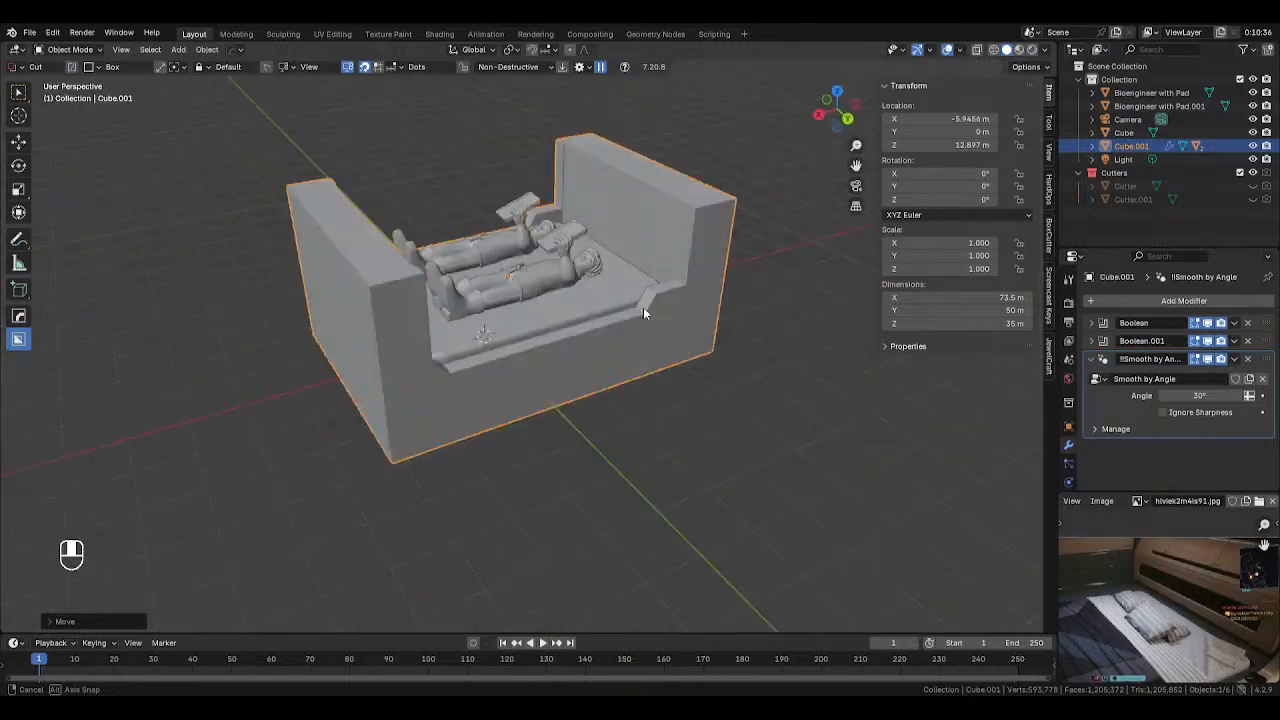
pyautogui.scroll(4, 643, 307)
pyautogui.click(632, 297)
pyautogui.hotkey('alt', 'z')
pyautogui.moveTo(632, 297); pyautogui.dragTo(655, 268, button='middle')
pyautogui.hotkey('alt', 'z')
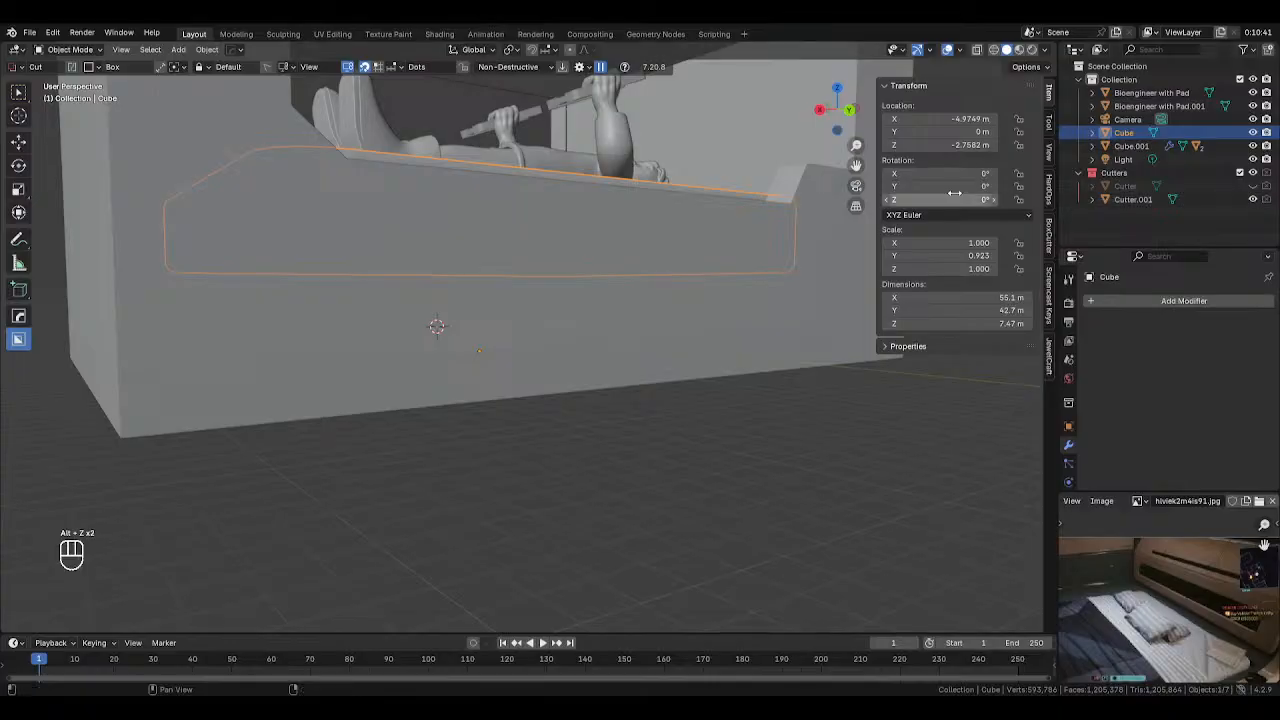
pyautogui.press('Tab')
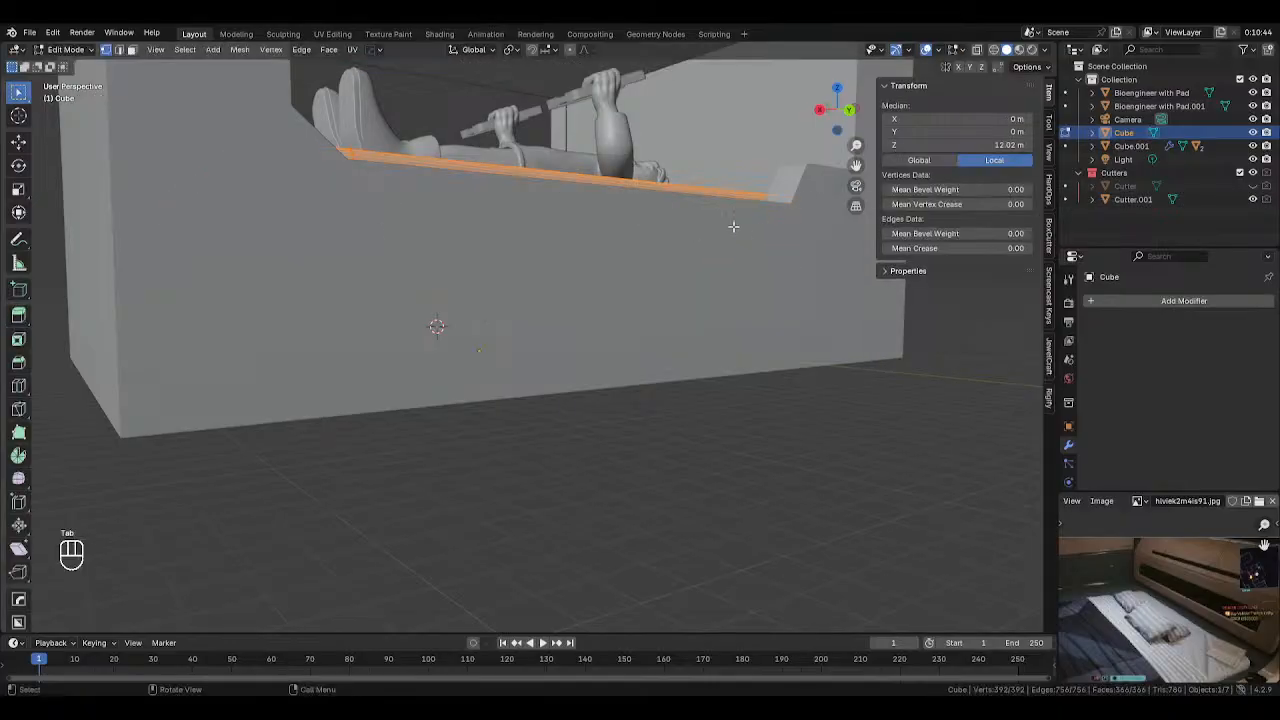
pyautogui.press('Tab')
# Raise the bottom face of the rectangular recess cutter along Z until the cutter is about 24.1 m tall
pyautogui.click(526, 86)
pyautogui.press('Tab')
pyautogui.hotkey('alt', 'z')
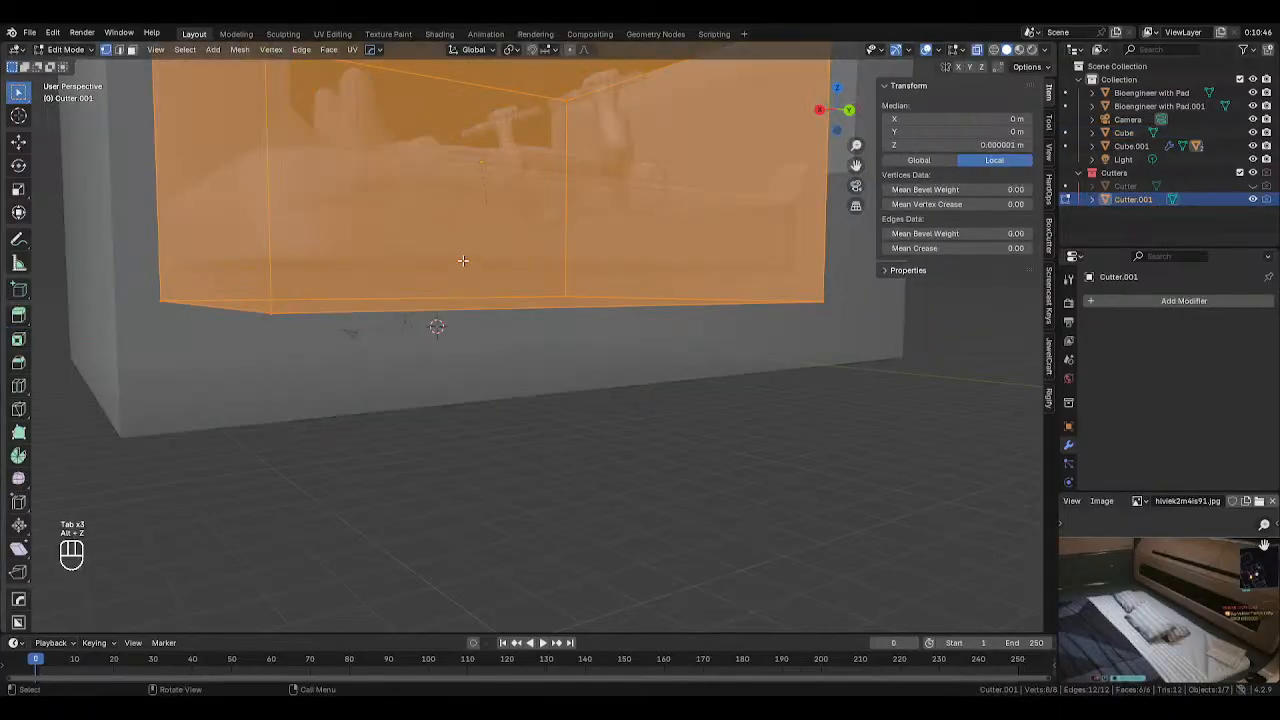
pyautogui.press('3')
pyautogui.click(490, 314)
pyautogui.hotkey('alt', 'z')
pyautogui.hotkey('alt', 'z')
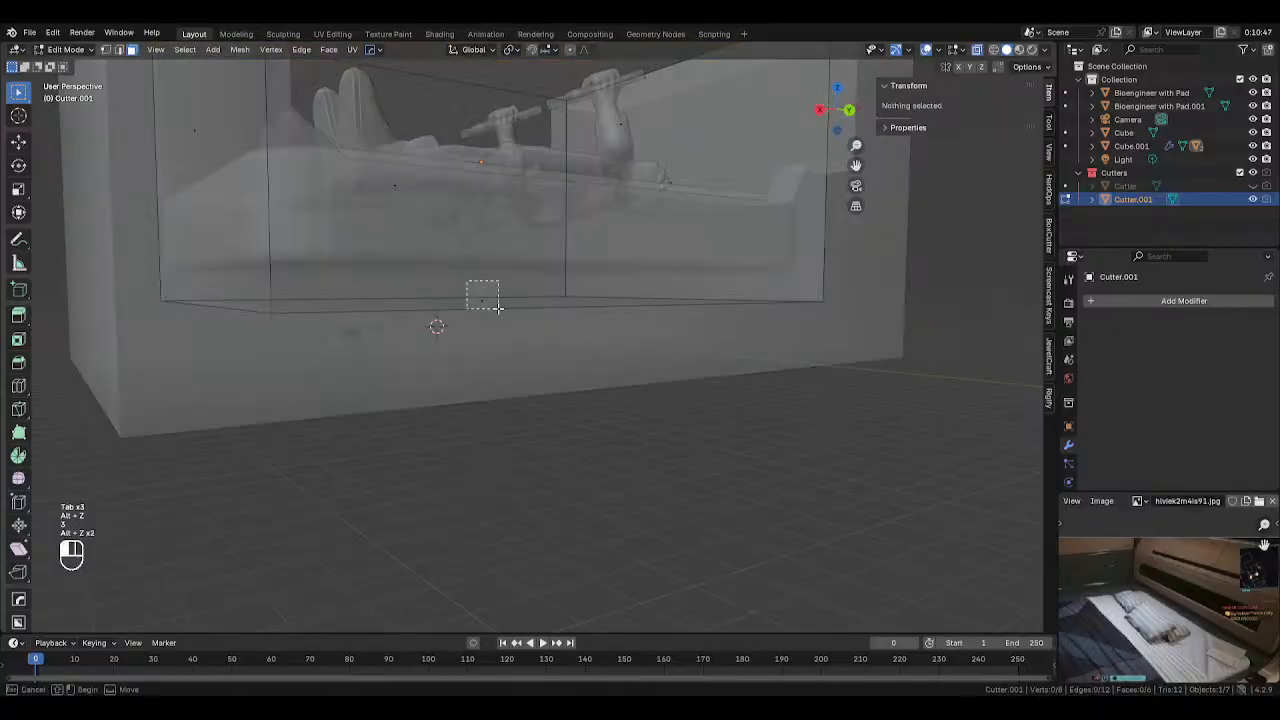
pyautogui.click(470, 295)
pyautogui.hotkey('alt', 'z')
pyautogui.hotkey('alt', 'z')
pyautogui.press('g')
pyautogui.press('z')
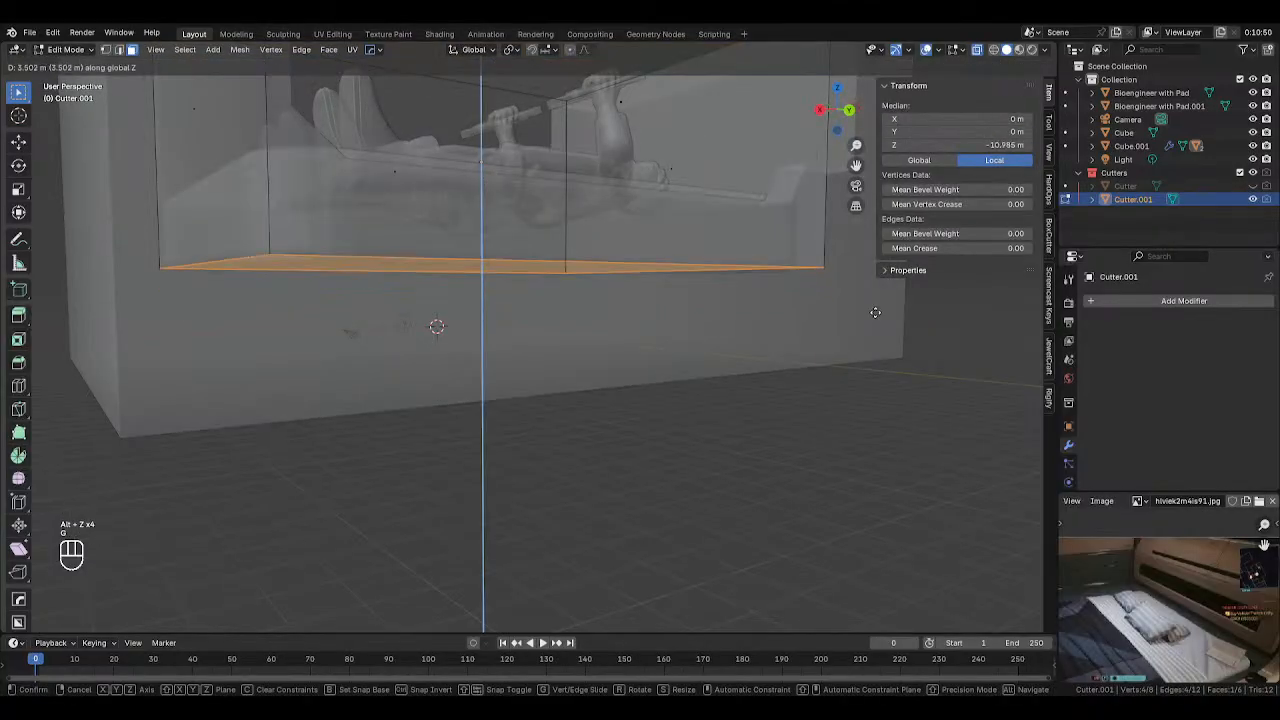
pyautogui.click(874, 306)
pyautogui.press('Tab')
pyautogui.hotkey('alt', 'z')
pyautogui.moveTo(624, 332); pyautogui.dragTo(439, 317, button='middle')
pyautogui.click(432, 295)
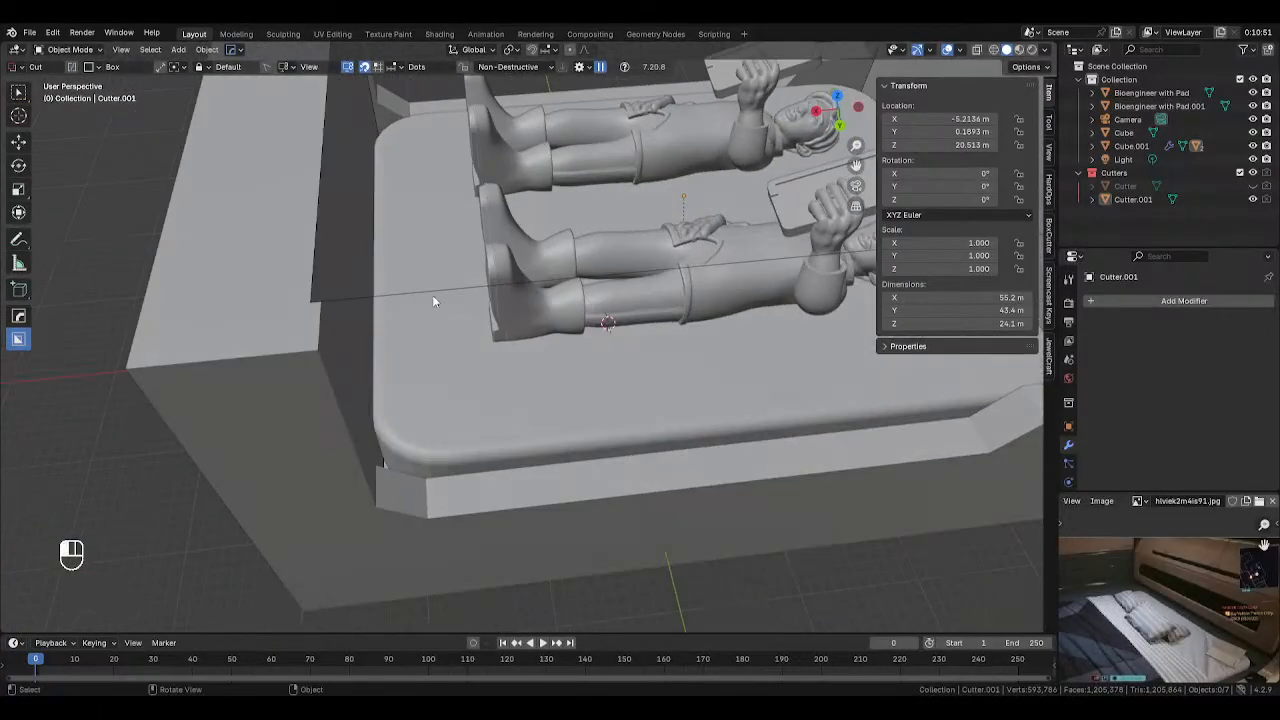
pyautogui.click(380, 296)
pyautogui.press('Tab')
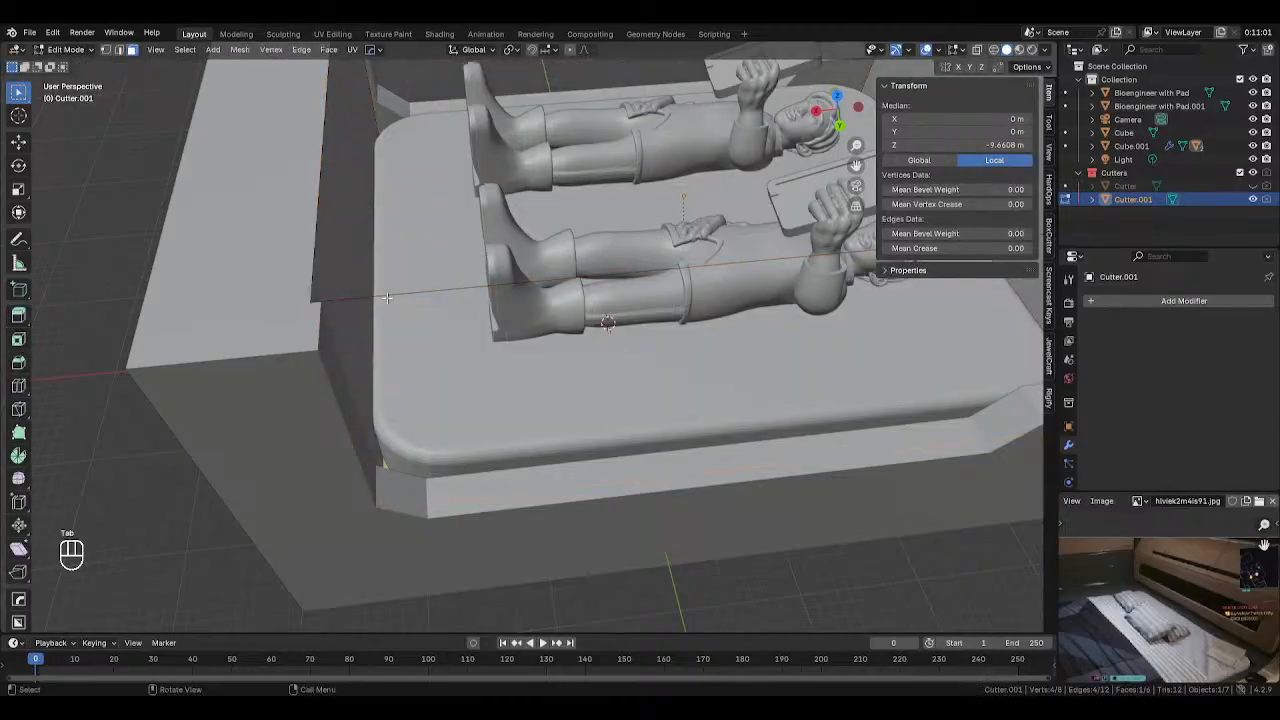
pyautogui.press('KP_7')
pyautogui.press('Tab')
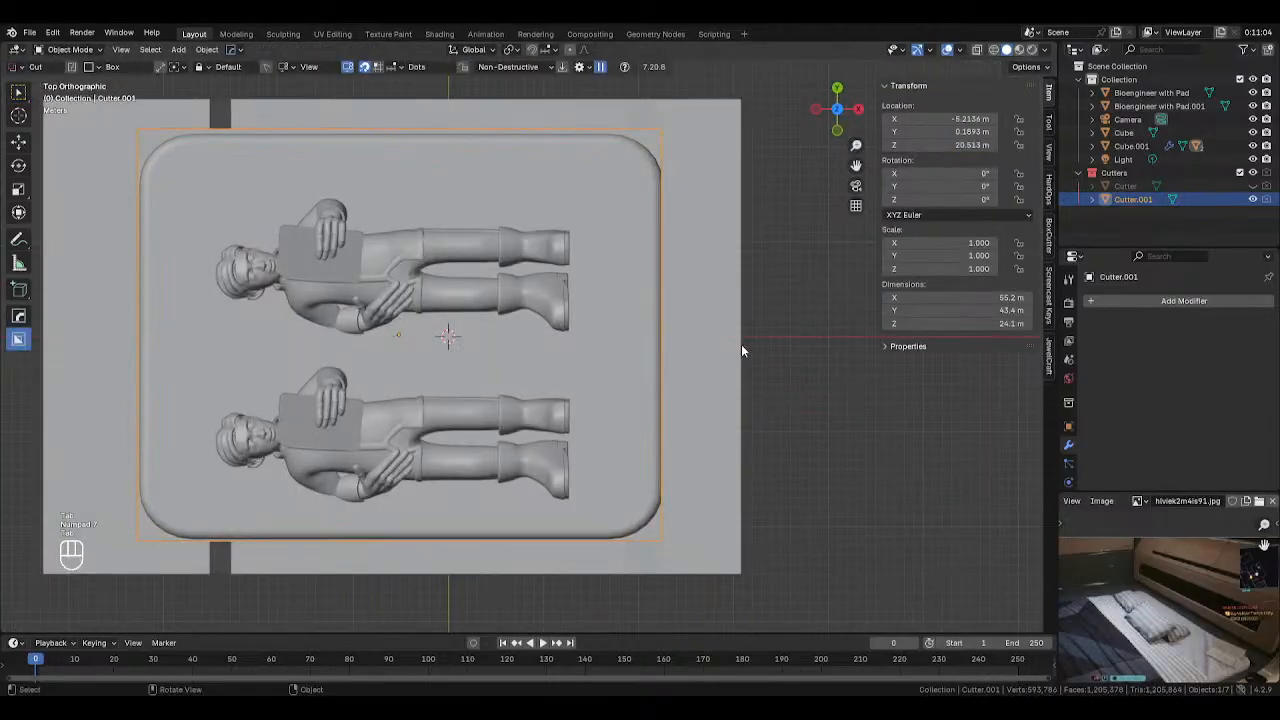
pyautogui.click(706, 344)
pyautogui.press('Tab')
pyautogui.hotkey('alt', 'z')
pyautogui.hotkey('alt', 'z')
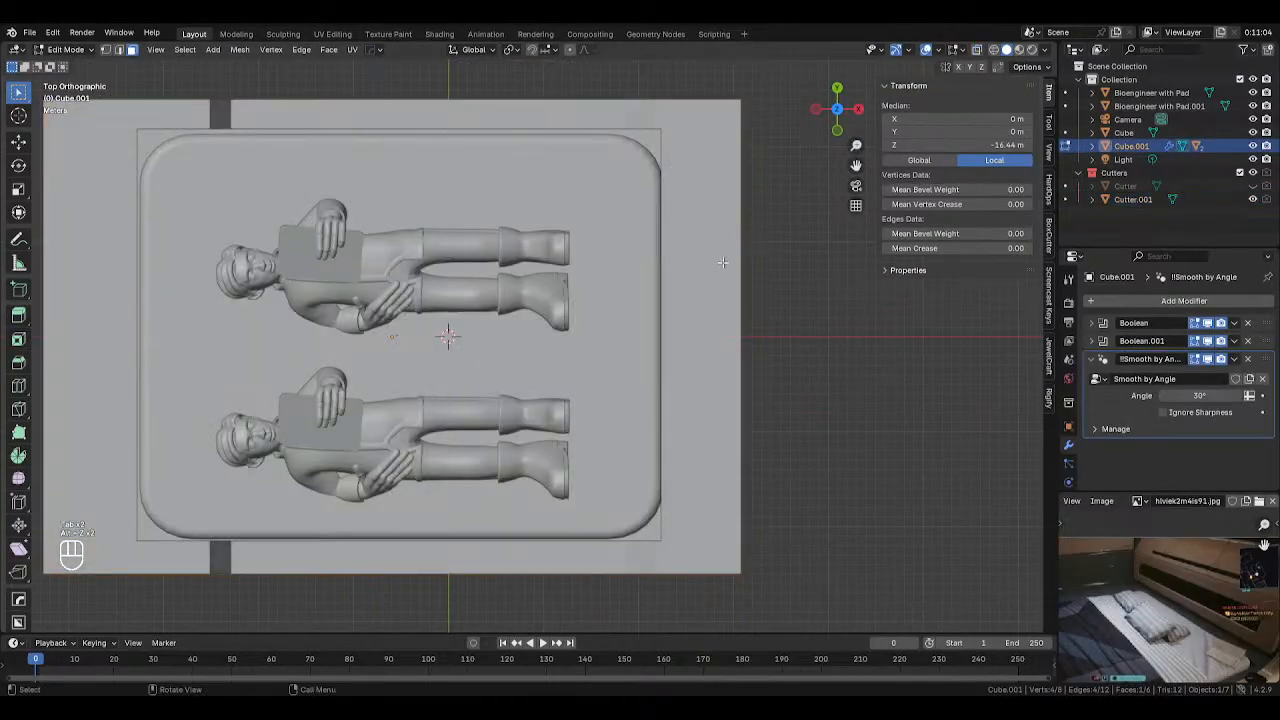
pyautogui.moveTo(723, 263); pyautogui.dragTo(712, 207, button='middle')
# Hide the rectangular recess cutter, unhide the side-profile cutter, and select it in front view with X-ray on
pyautogui.click(1253, 200)
pyautogui.click(1253, 188)
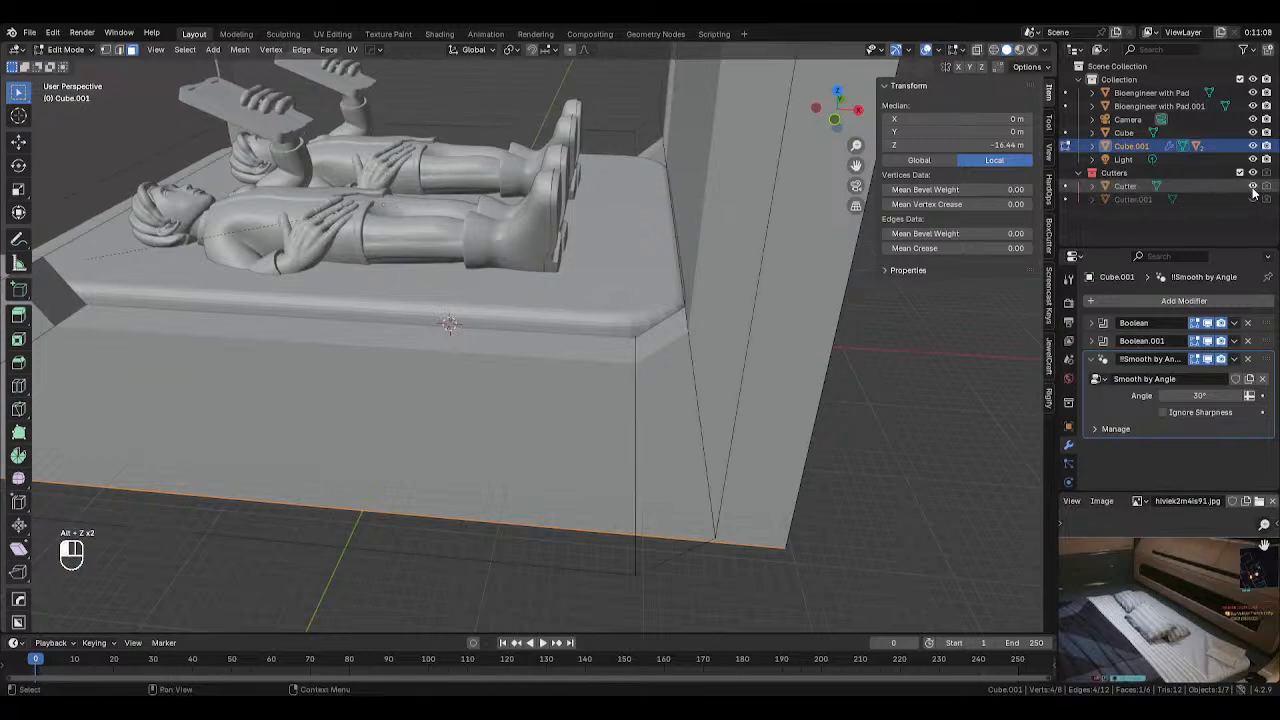
pyautogui.scroll(-2, 752, 274)
pyautogui.press('KP_1')
pyautogui.press('KP_3')
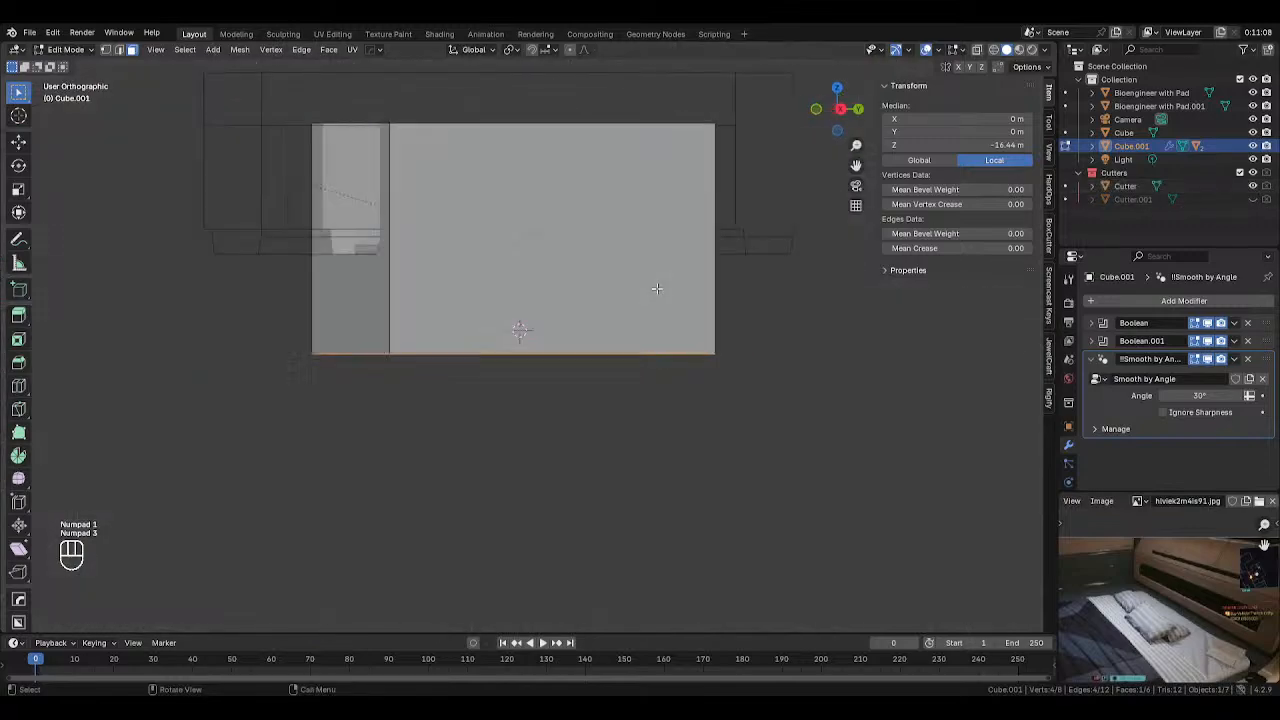
pyautogui.press('KP_1')
pyautogui.press('1')
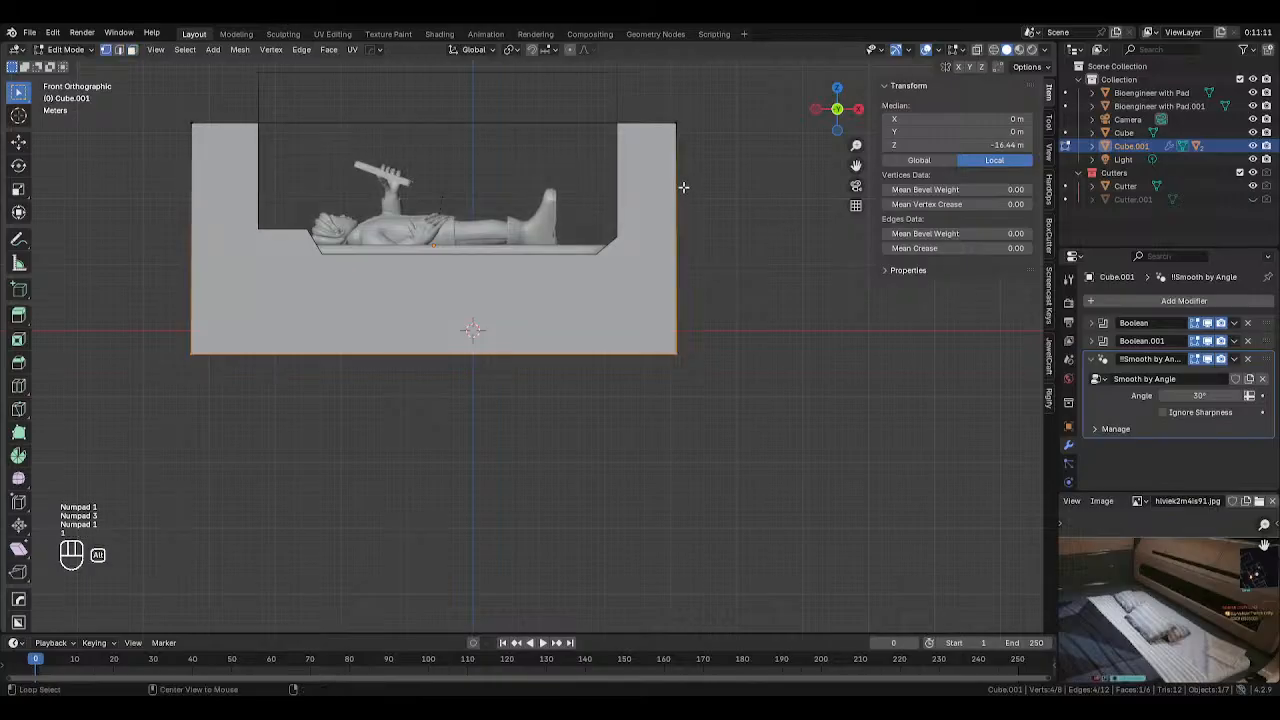
pyautogui.hotkey('alt', 'z')
pyautogui.hotkey('alt', 'z')
pyautogui.hotkey('alt', 'z')
pyautogui.press('Tab')
pyautogui.click(499, 149)
pyautogui.click(617, 106)
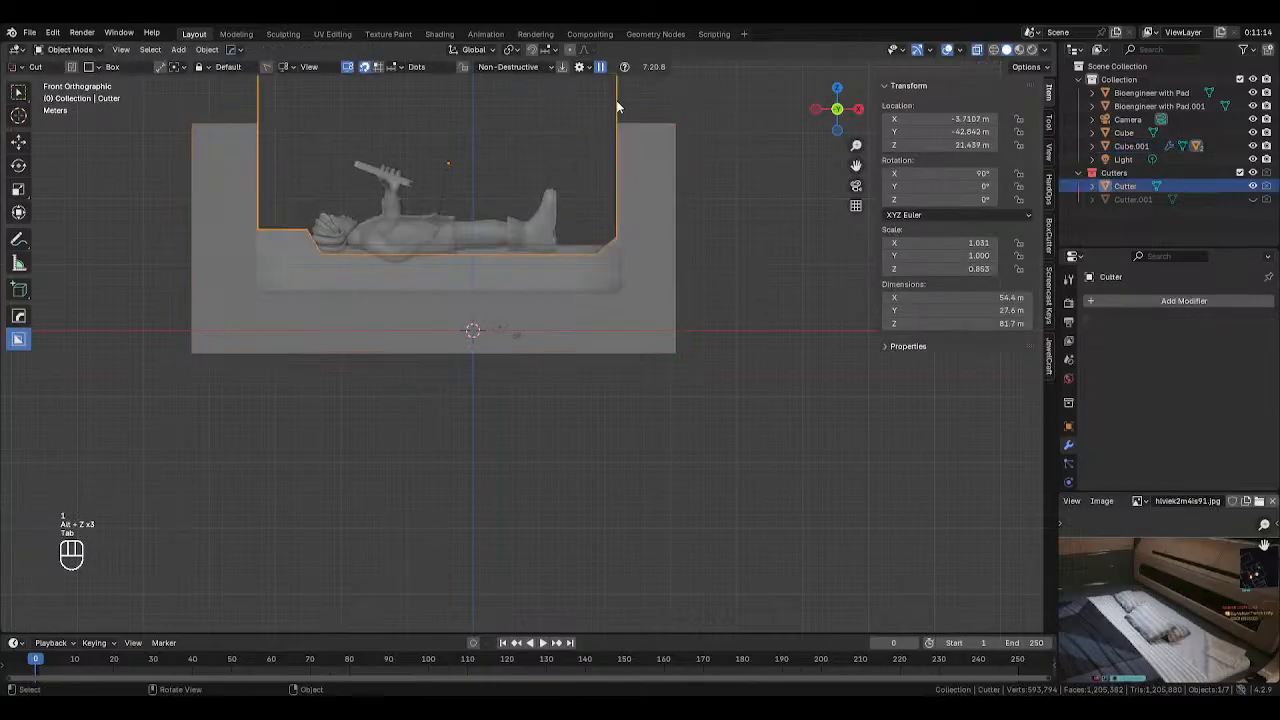
# Move the profile cutter's feet-end vertices outward along X by about 2.6 m, making the cutter 57 m long
pyautogui.press('Tab')
pyautogui.click(733, 130)
pyautogui.hotkey('alt', 'z')
pyautogui.hotkey('alt', 'z')
pyautogui.moveTo(557, 133); pyautogui.dragTo(724, 348)
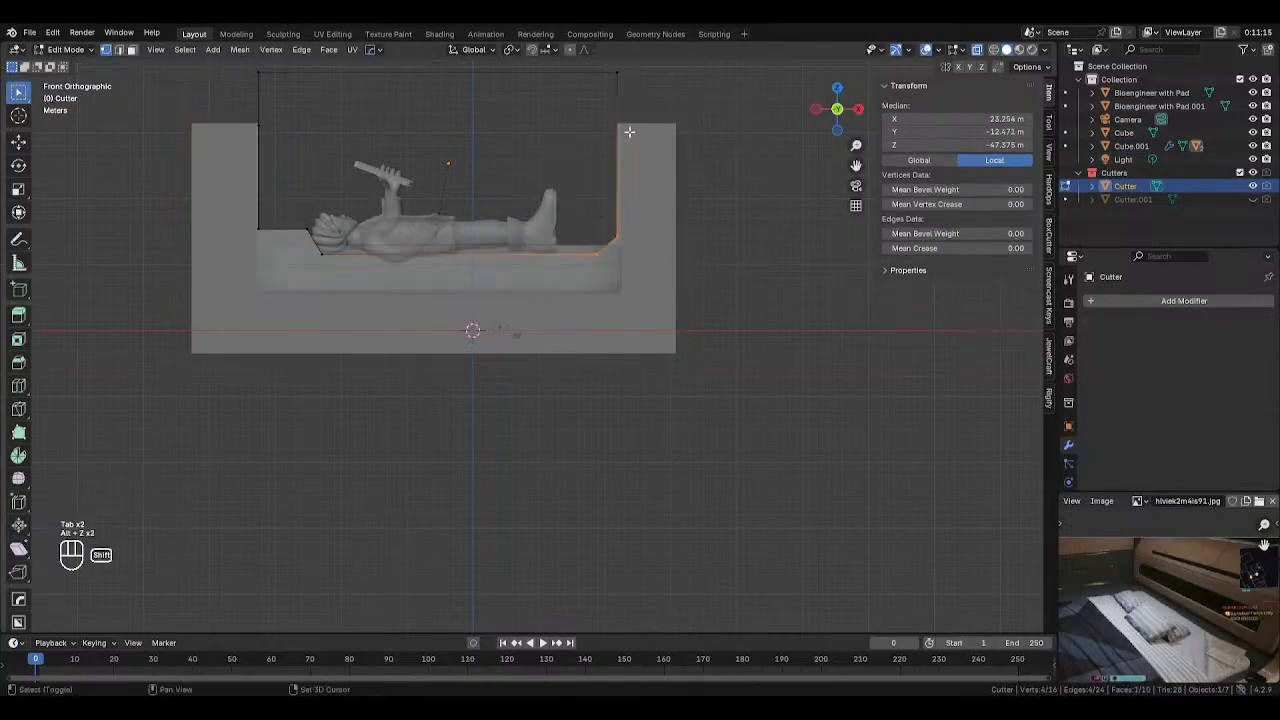
pyautogui.keyDown('shift'); pyautogui.moveTo(636, 148); pyautogui.dragTo(638, 185, button='middle'); pyautogui.keyUp('shift')
pyautogui.keyDown('shift'); pyautogui.moveTo(570, 84); pyautogui.dragTo(697, 215); pyautogui.keyUp('shift')
pyautogui.press('g')
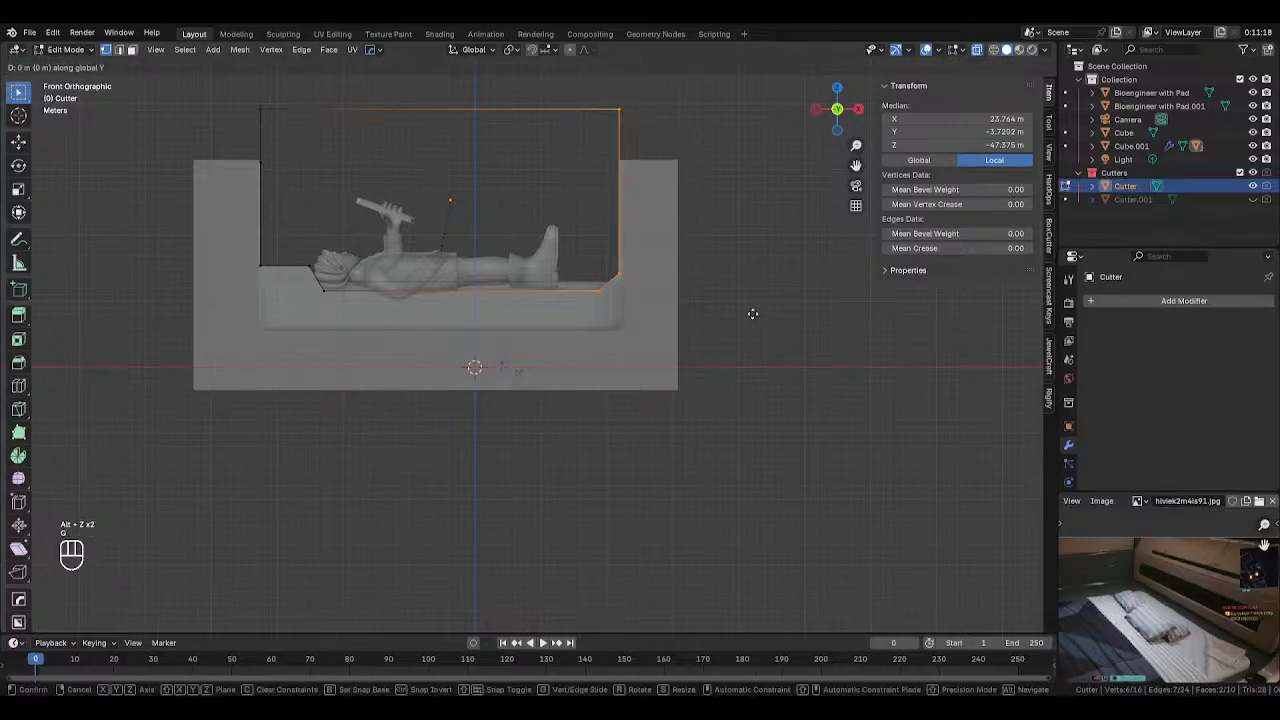
pyautogui.press('x')
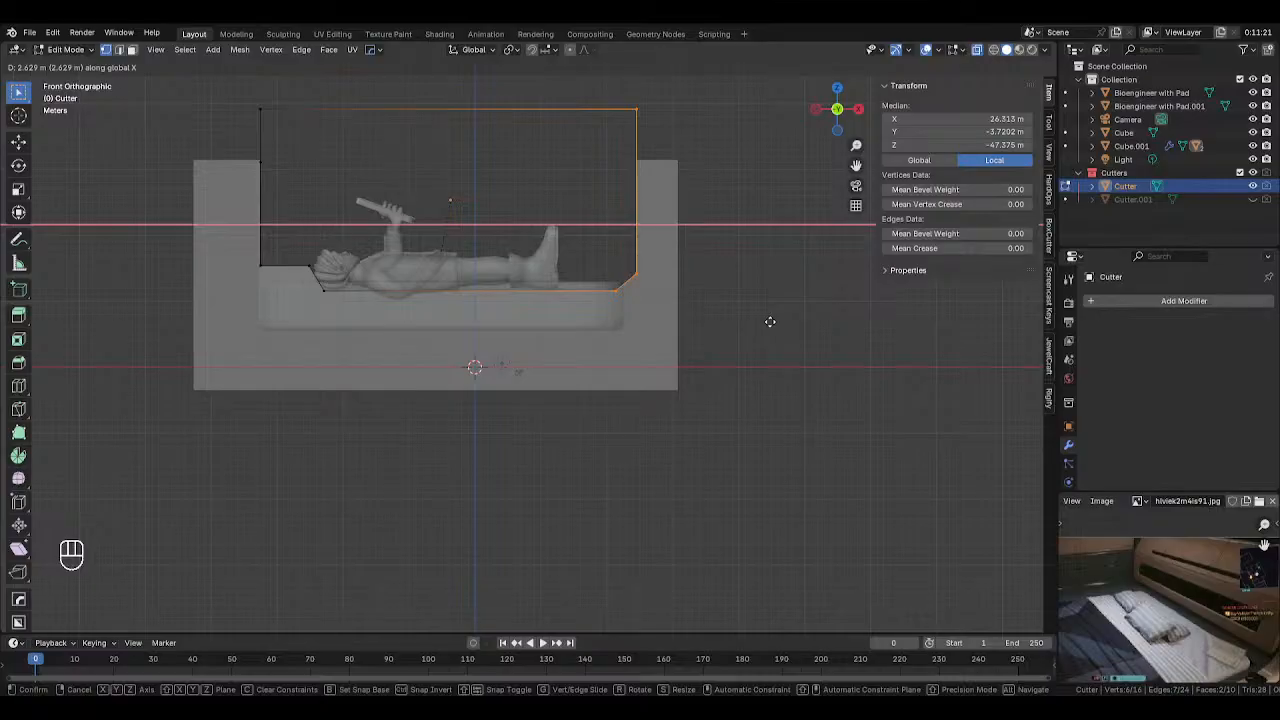
pyautogui.click(770, 321)
pyautogui.moveTo(770, 321); pyautogui.dragTo(540, 340, button='middle')
pyautogui.press('Tab')
pyautogui.hotkey('alt', 'z')
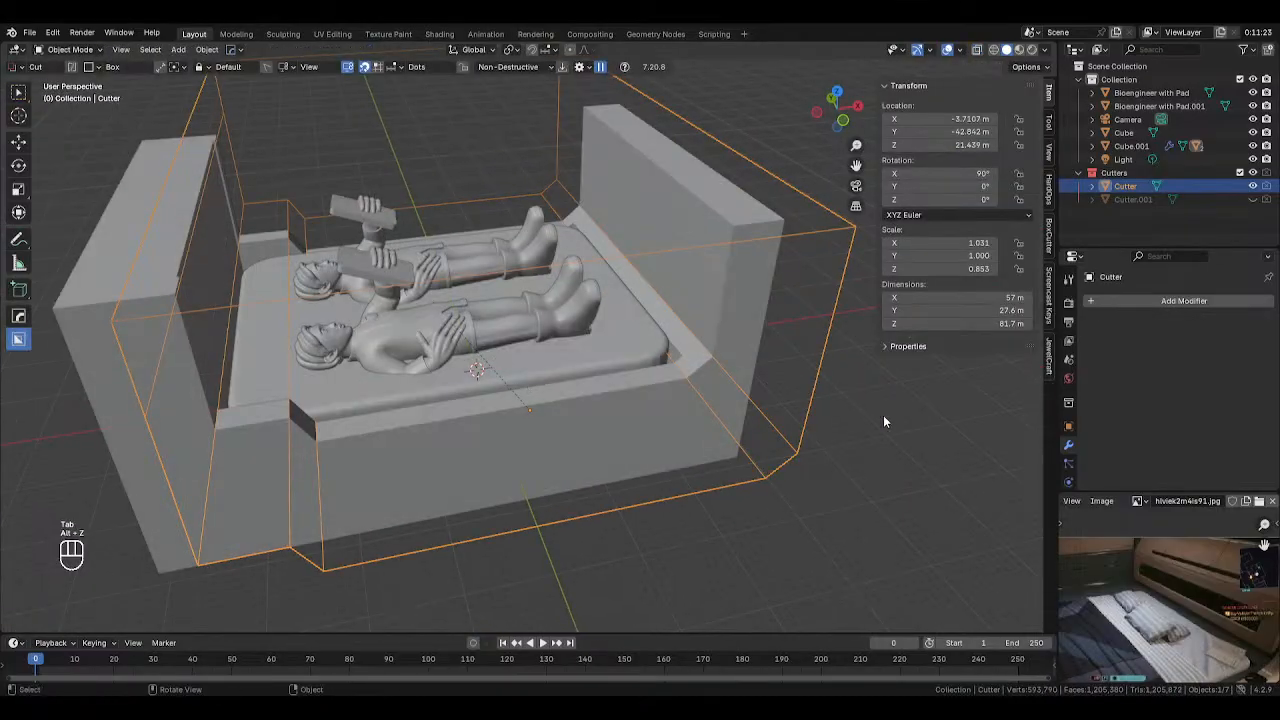
# Hide the side-profile cutter and select the frame block
pyautogui.click(883, 415)
pyautogui.moveTo(883, 415); pyautogui.dragTo(657, 401, button='middle')
pyautogui.click(727, 295)
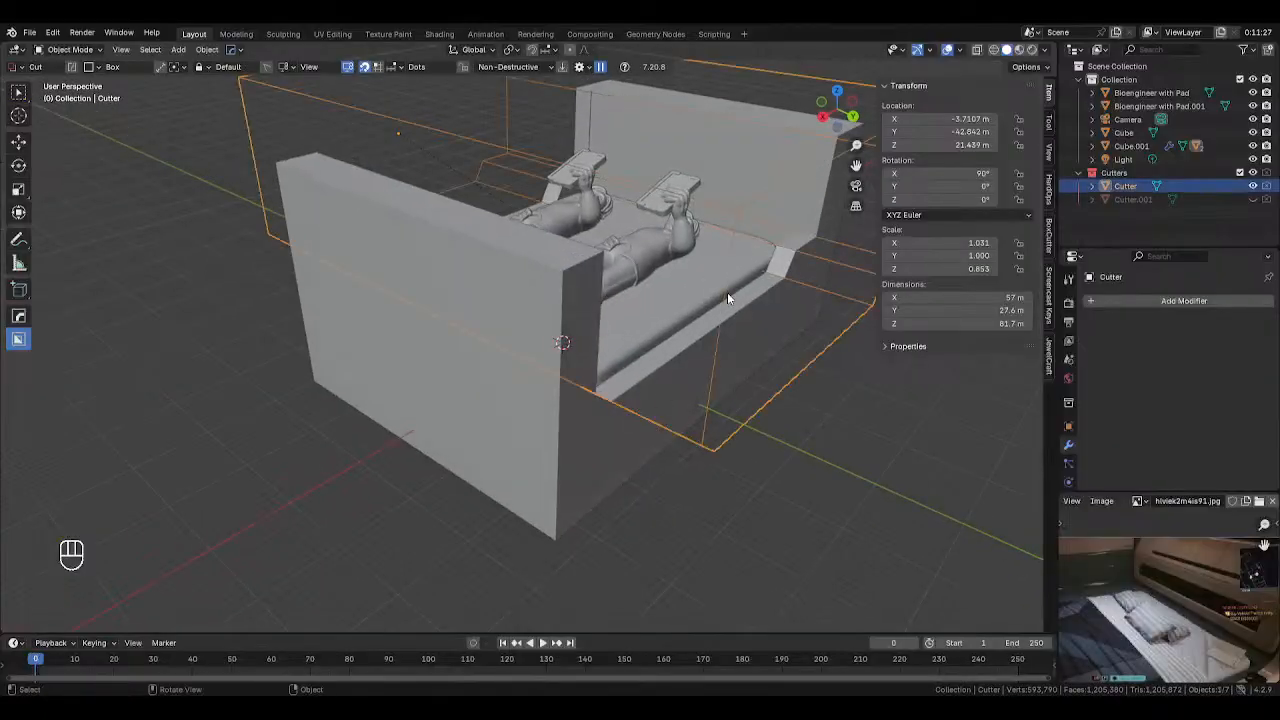
pyautogui.press('h')
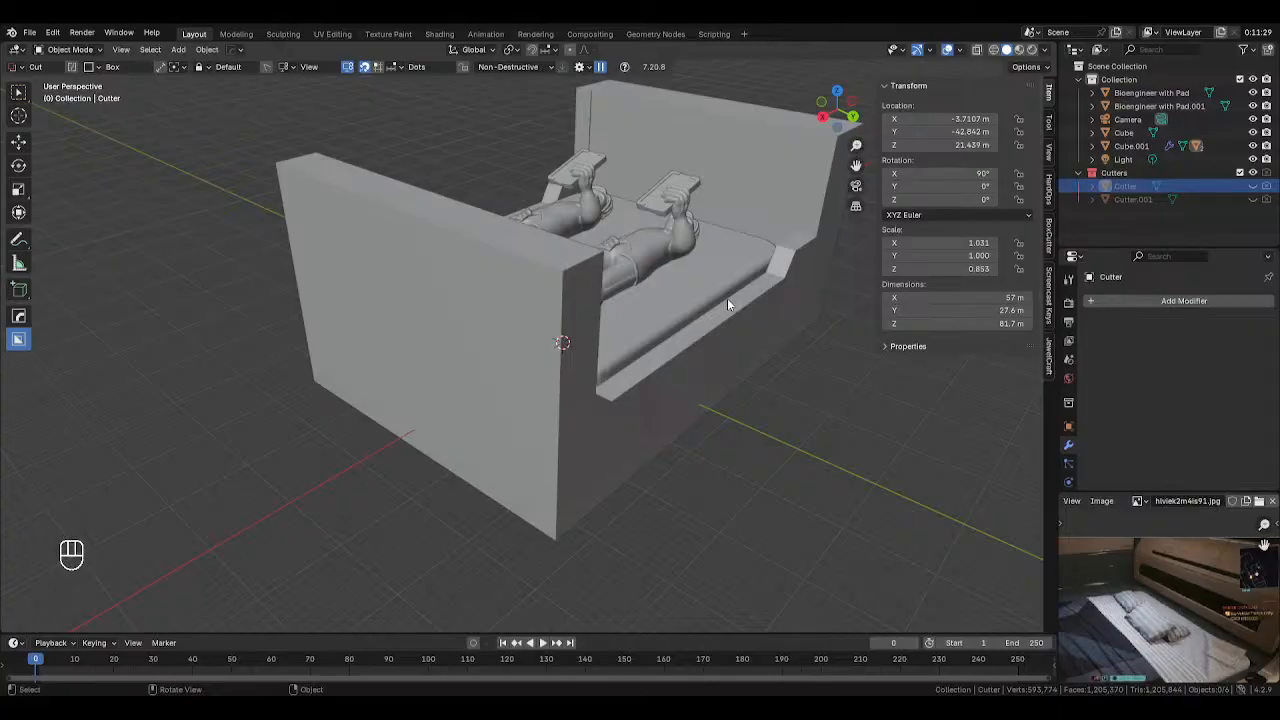
pyautogui.click(808, 316)
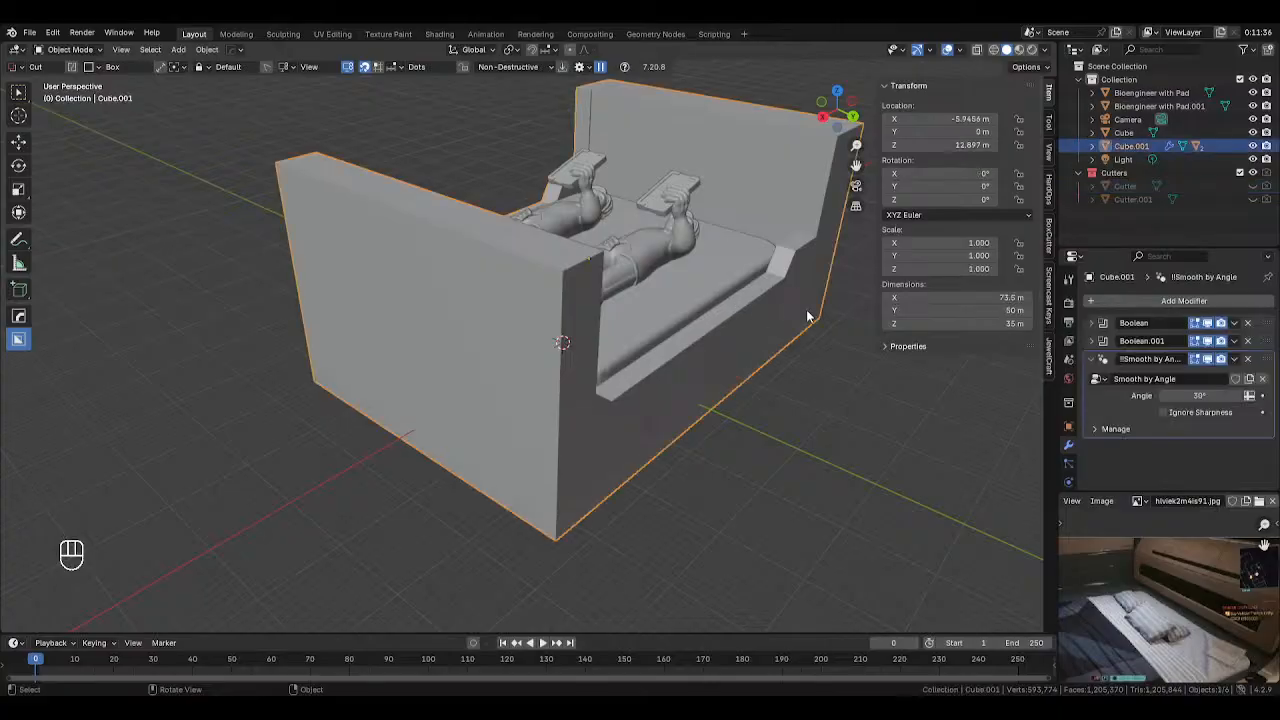
pyautogui.moveTo(733, 287); pyautogui.dragTo(743, 294, button='middle')
pyautogui.press('KP_7')
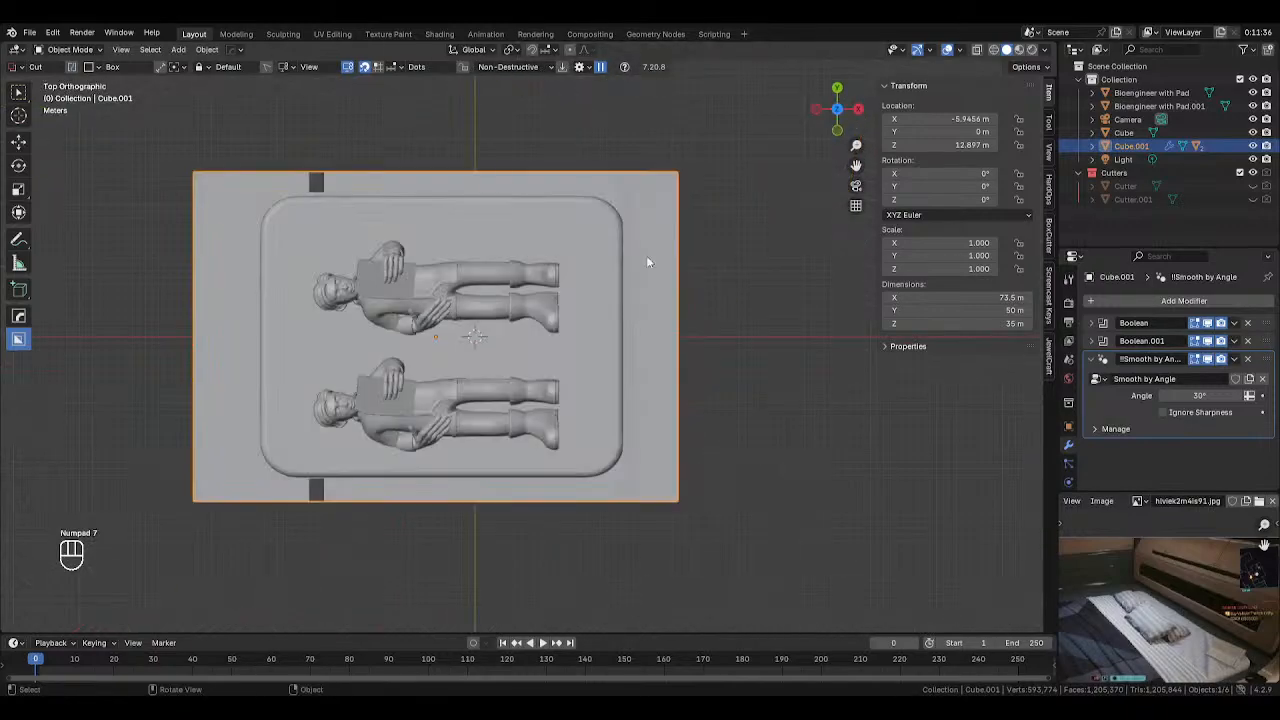
# Unhide the rectangular recess cutter and open its mesh for editing with X-ray on
pyautogui.moveTo(384, 331); pyautogui.dragTo(765, 370, button='middle')
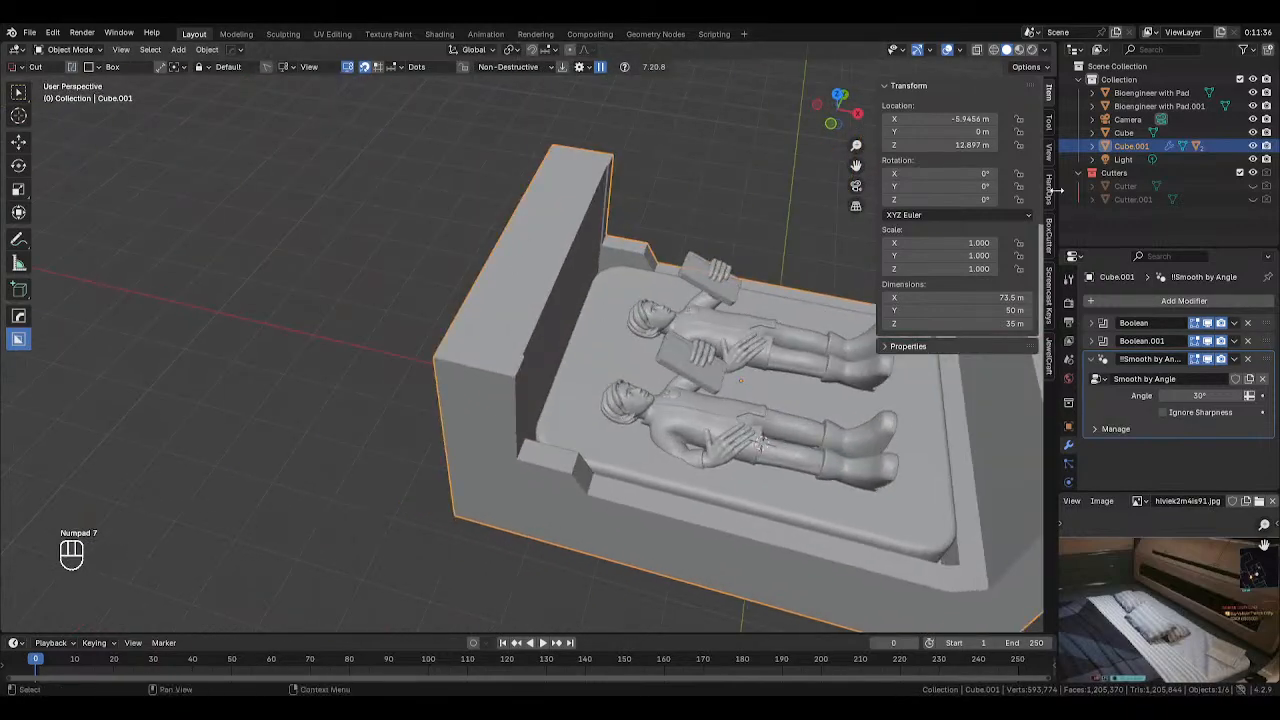
pyautogui.click(1254, 200)
pyautogui.click(618, 168)
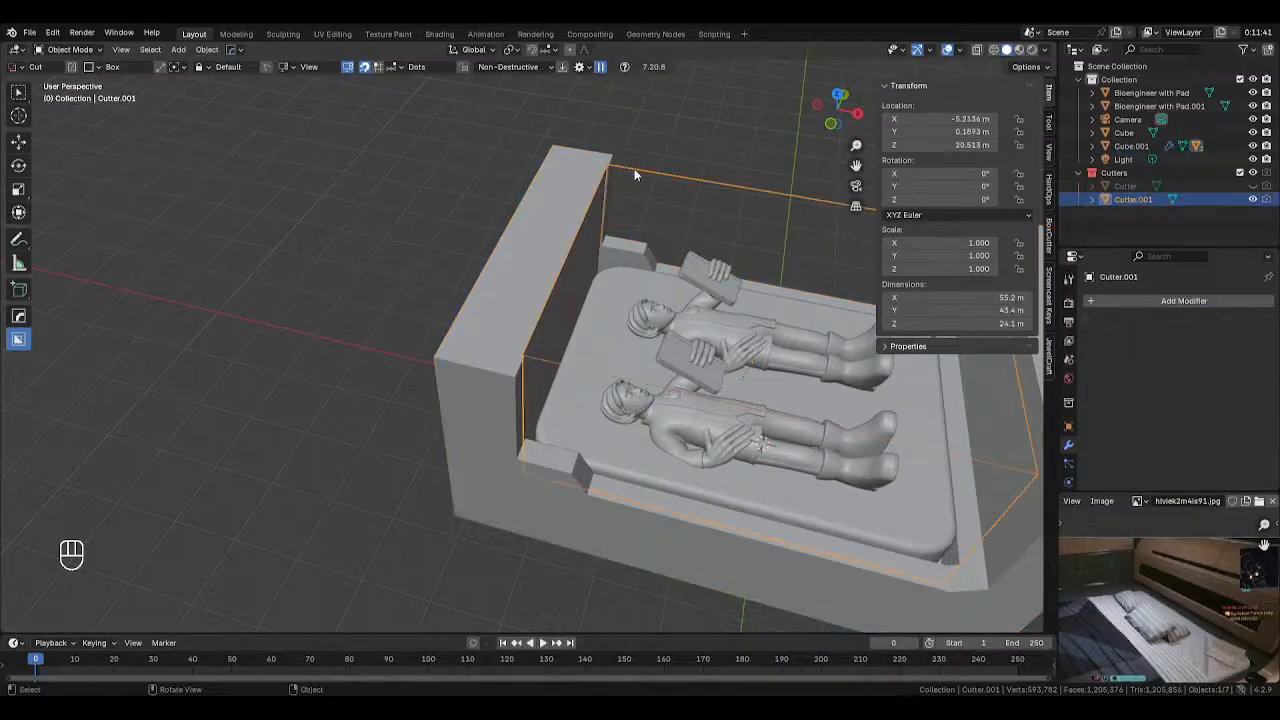
pyautogui.press('Tab')
pyautogui.hotkey('alt', 'z')
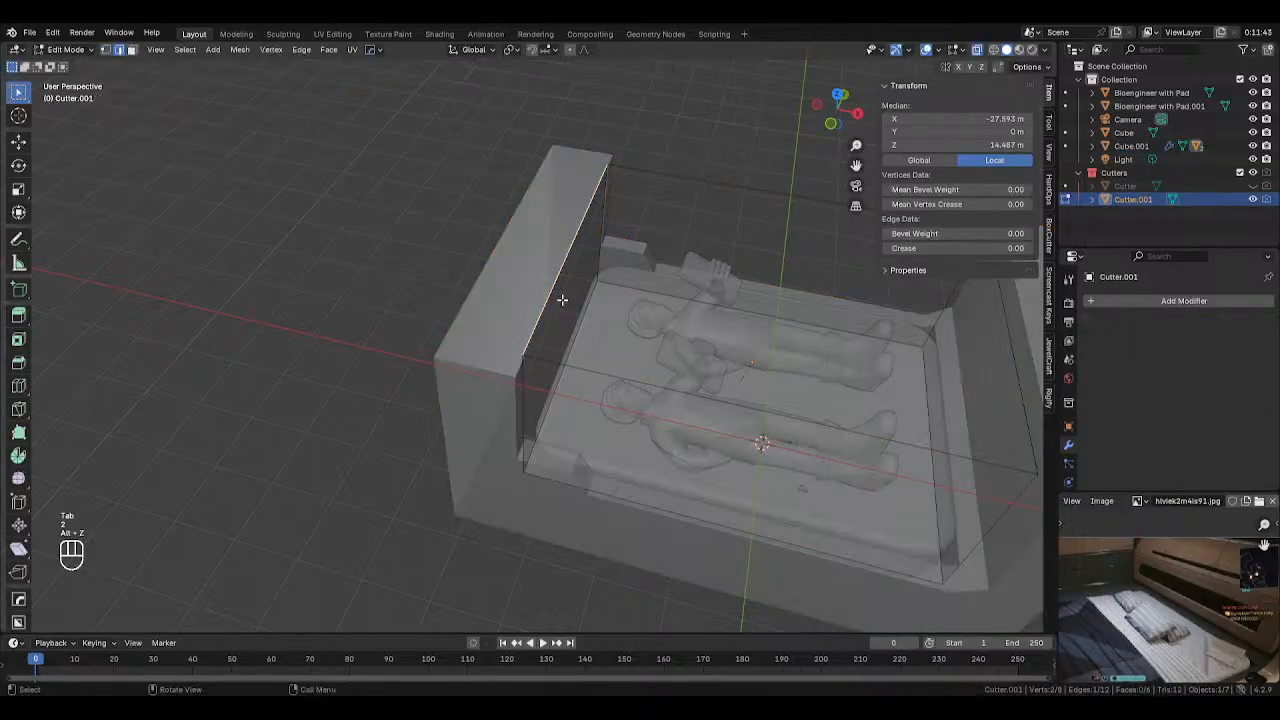
pyautogui.hotkey('alt', 'z')
pyautogui.hotkey('alt', 'z')
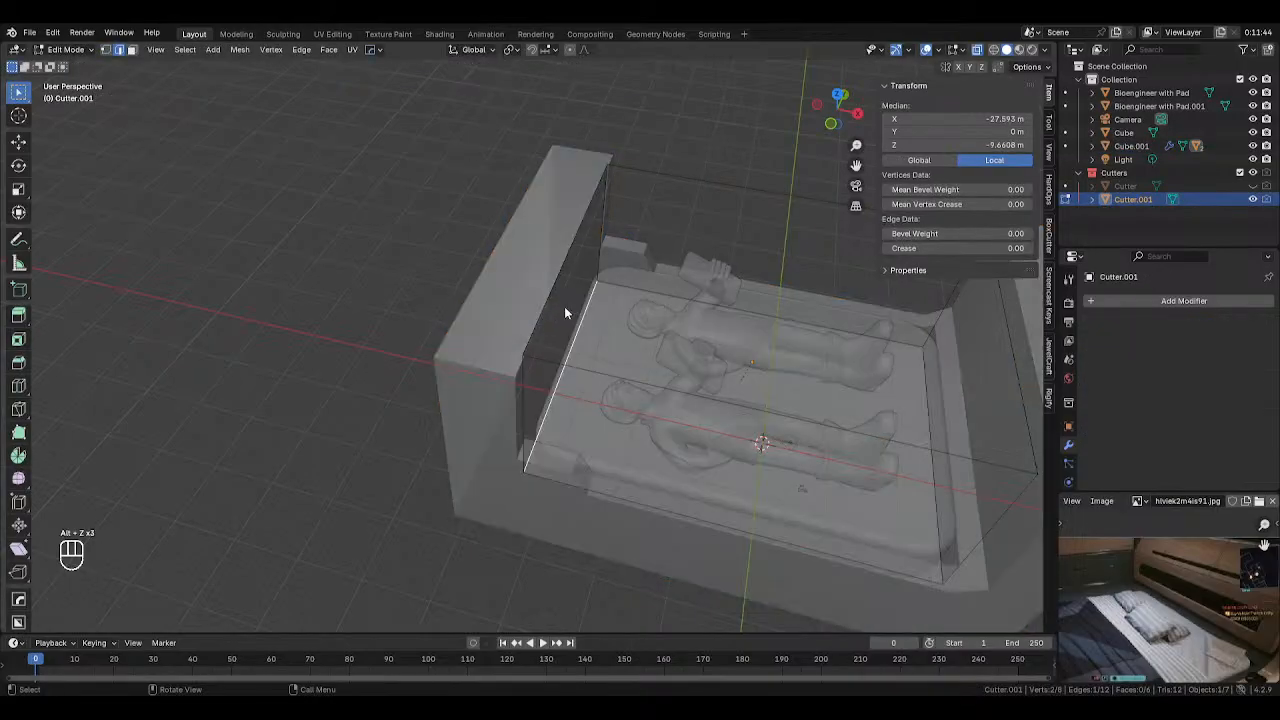
pyautogui.press('Tab')
pyautogui.press('Tab')
# Move the rectangular cutter's head-end face inward along X by about 0.9 m, making the cutter 54.3 m long
pyautogui.click(760, 198)
pyautogui.press('3')
pyautogui.click(585, 308)
pyautogui.press('g')
pyautogui.press('y')
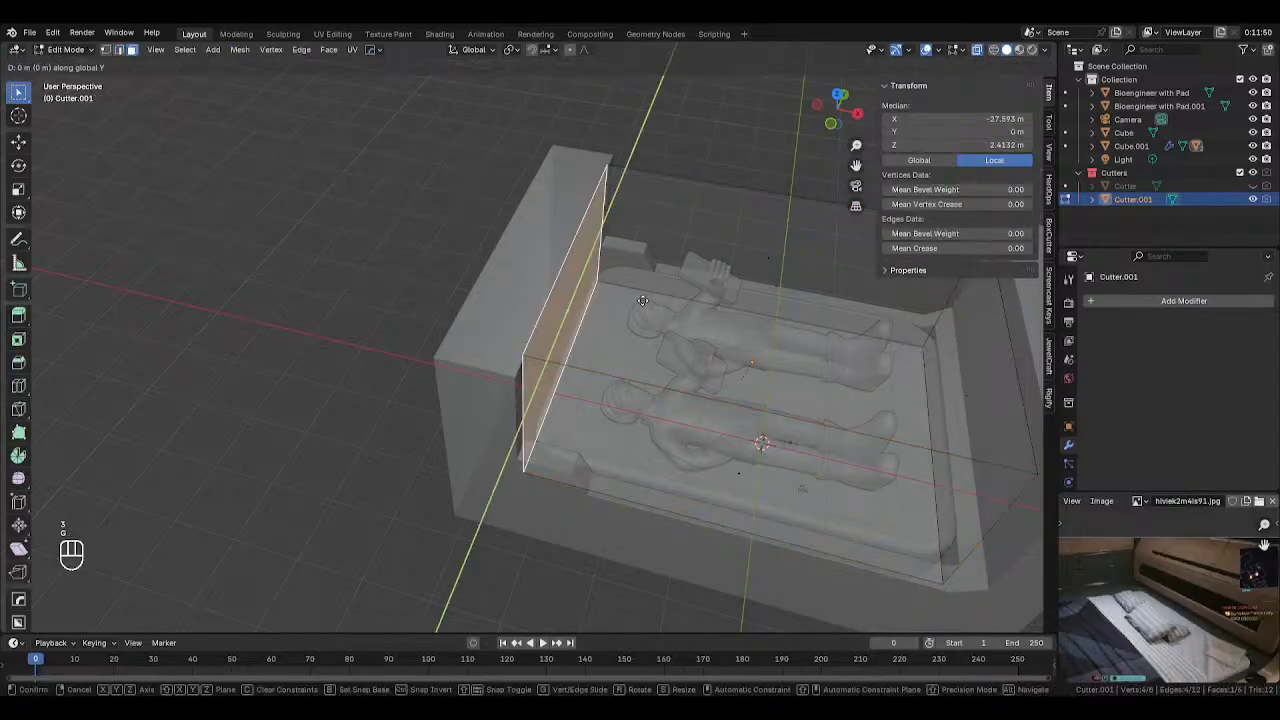
pyautogui.rightClick(643, 300)
pyautogui.scroll(2, 643, 300)
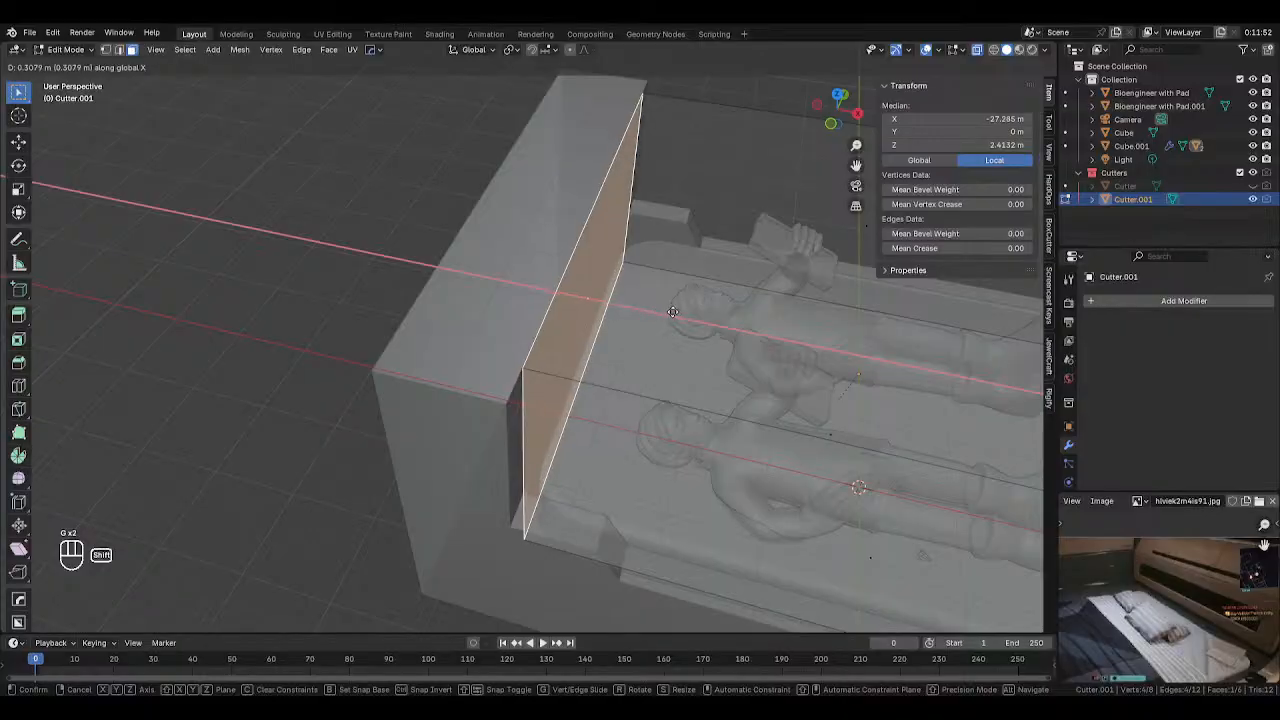
pyautogui.click(690, 302)
# Leave mesh editing, hide the rectangular recess cutter, and select the frame block
pyautogui.press('Tab')
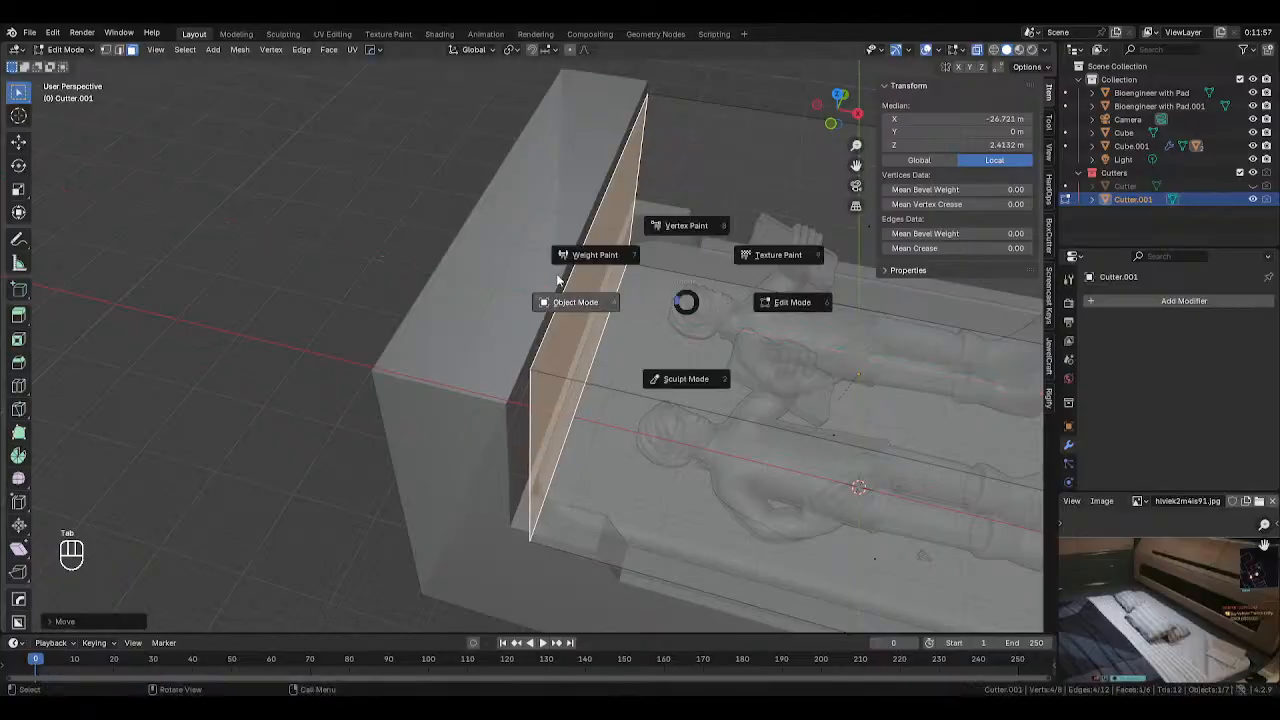
pyautogui.click(616, 303)
pyautogui.press('h')
pyautogui.moveTo(621, 303); pyautogui.dragTo(641, 349, button='middle')
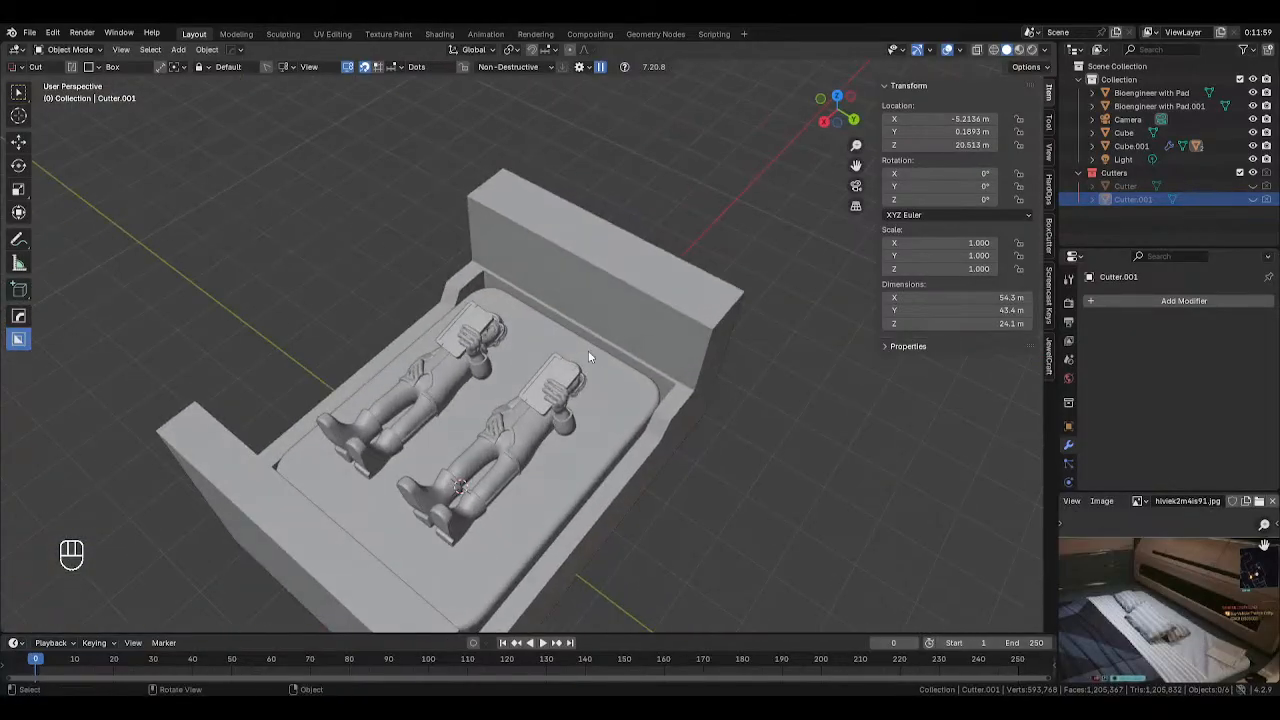
pyautogui.click(692, 325)
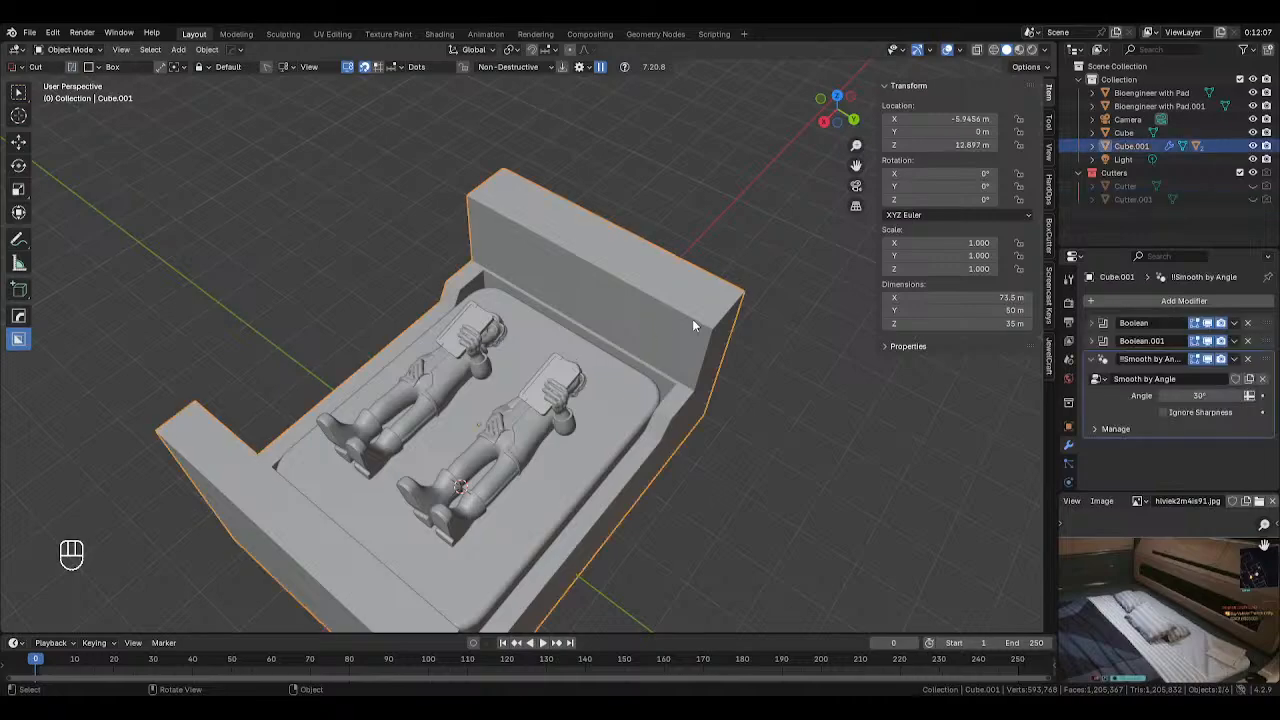
# In front view, move the frame block's lower head-end vertices outward along X by about 13.35 m to slope the headboard's outer side
pyautogui.press('KP_3')
pyautogui.press('KP_1')
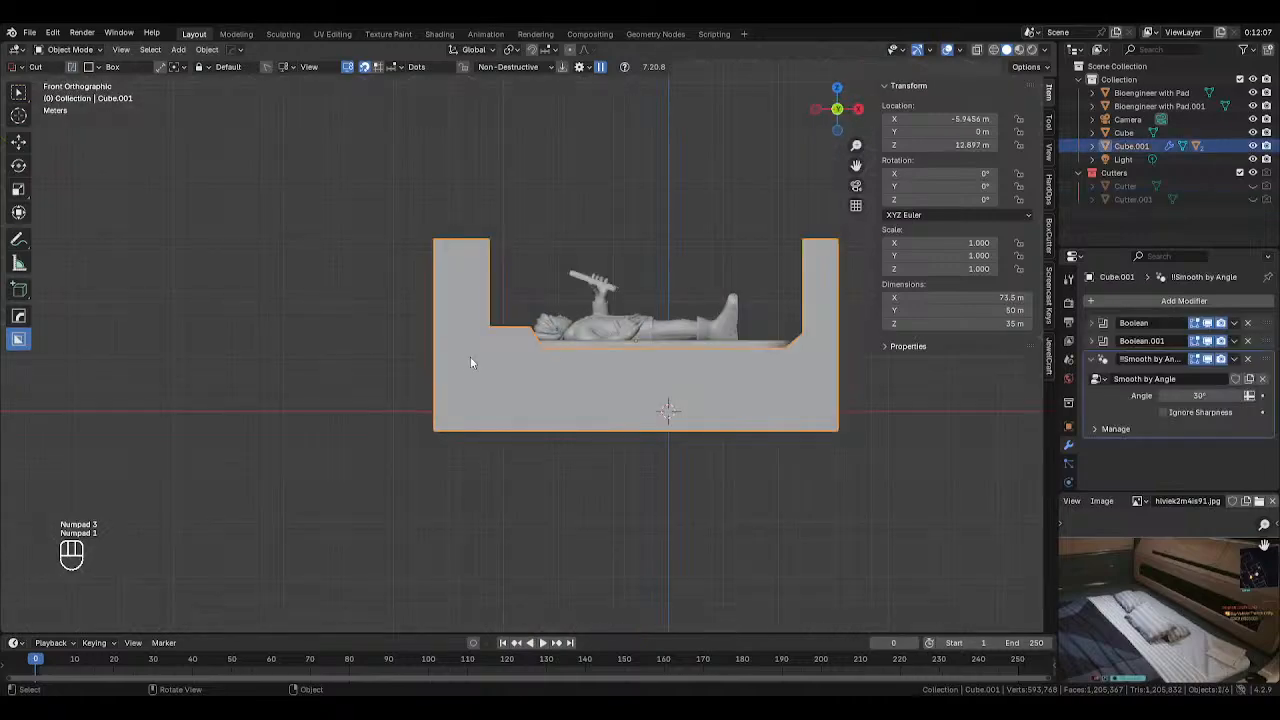
pyautogui.press('Tab')
pyautogui.hotkey('alt', 'z')
pyautogui.press('1')
pyautogui.moveTo(378, 381); pyautogui.dragTo(509, 482)
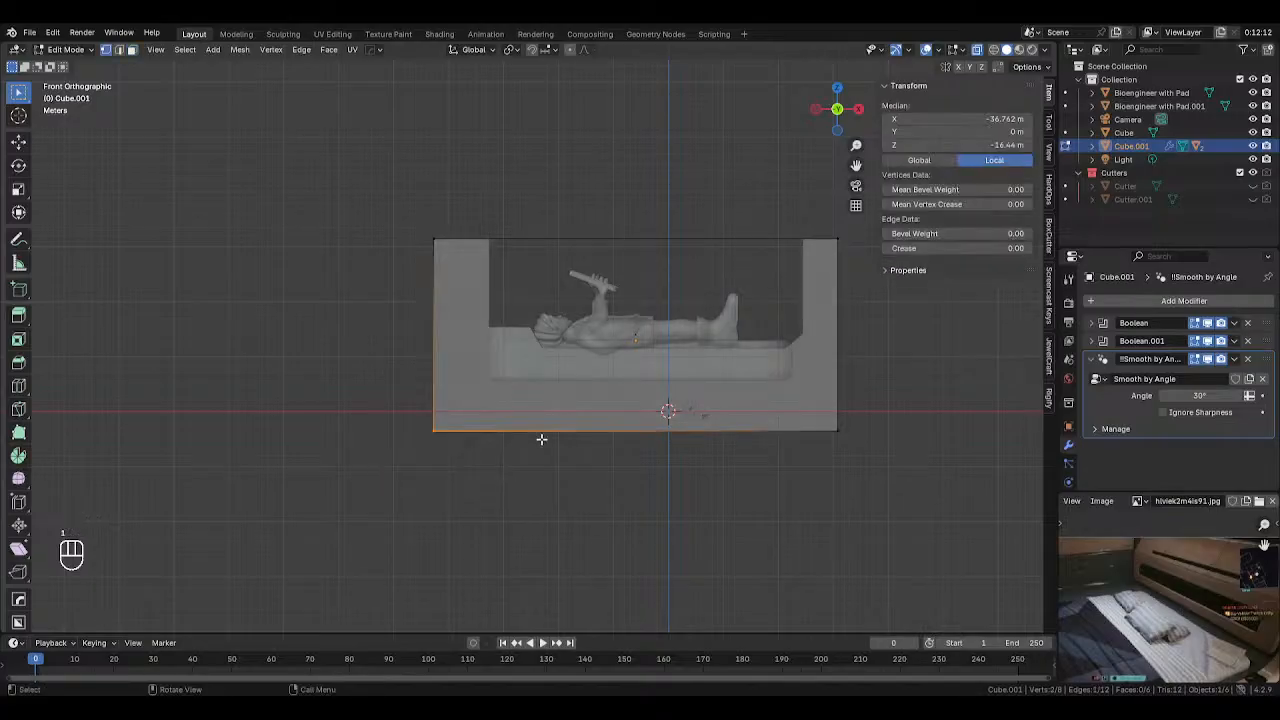
pyautogui.press('g')
pyautogui.press('x')
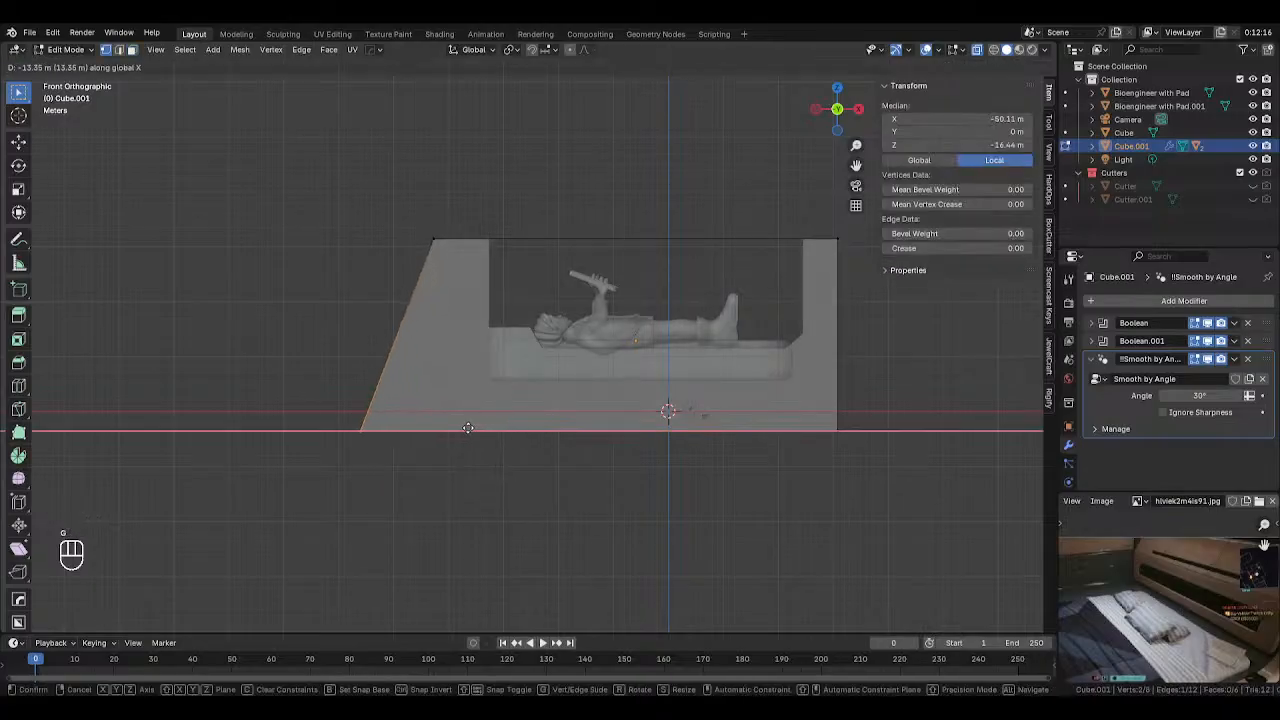
pyautogui.click(468, 428)
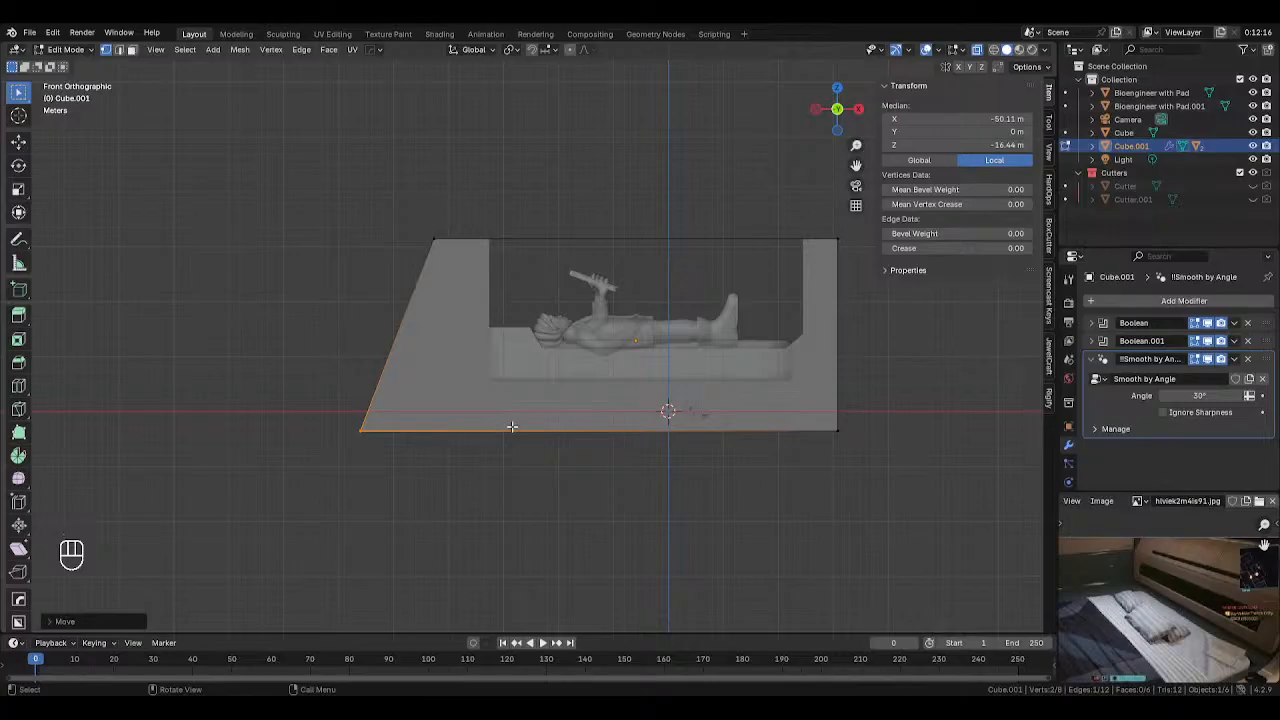
pyautogui.click(542, 464)
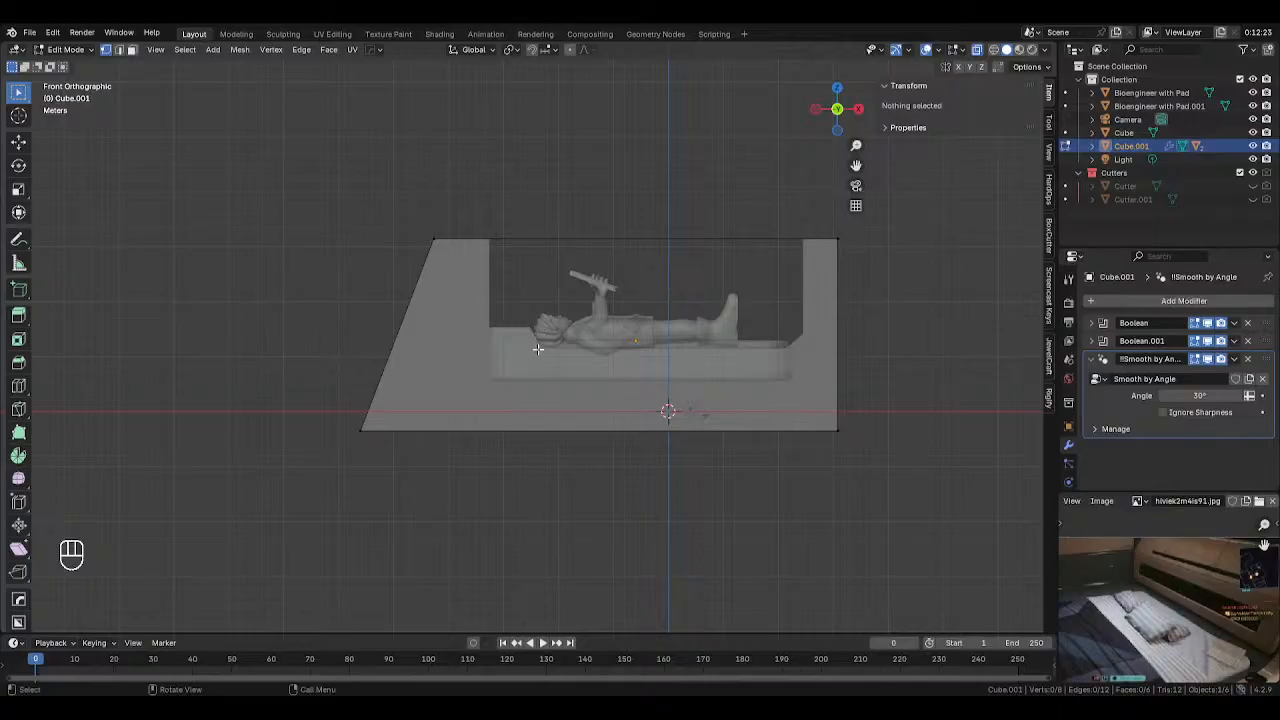
# Unhide the side-profile cutter and open its mesh for editing instead of the frame block
pyautogui.click(1253, 186)
pyautogui.press('Tab')
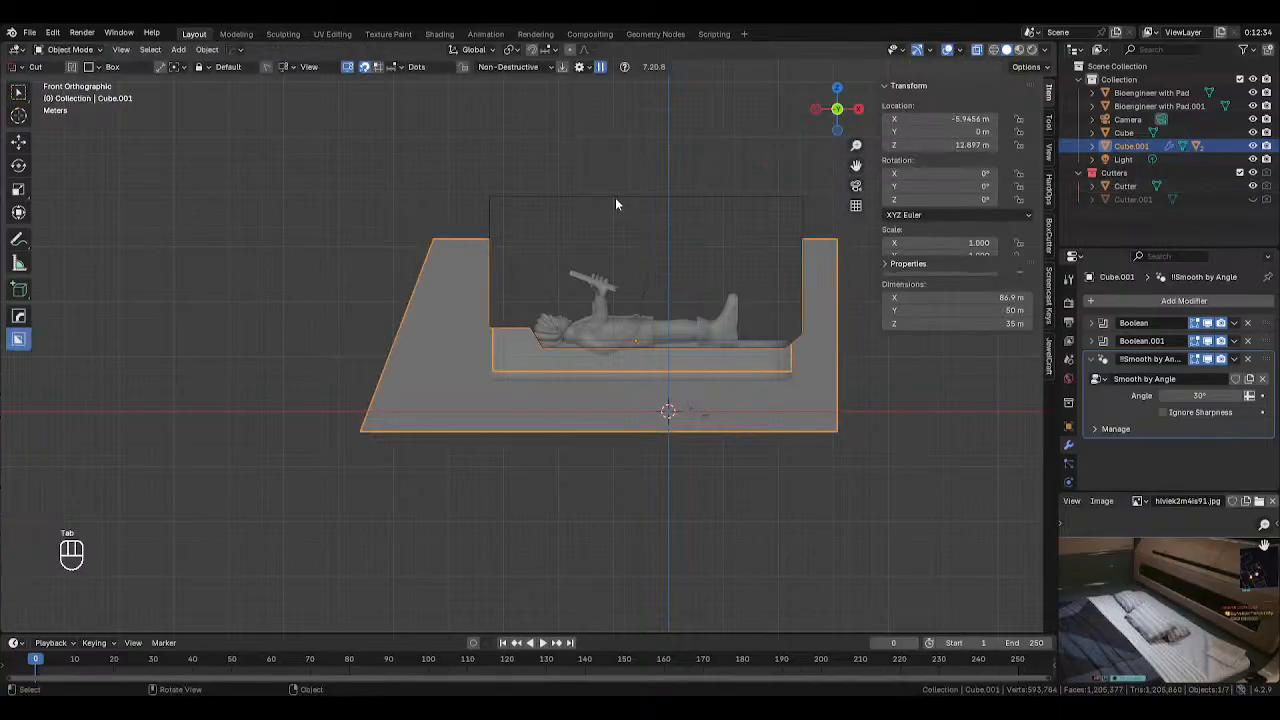
pyautogui.click(586, 196)
pyautogui.press('Tab')
# Add a centred loop cut across the sloped step near the figures' heads on the side-profile cutter
pyautogui.scroll(4, 565, 343)
pyautogui.hotkey('ctrl', 'r')
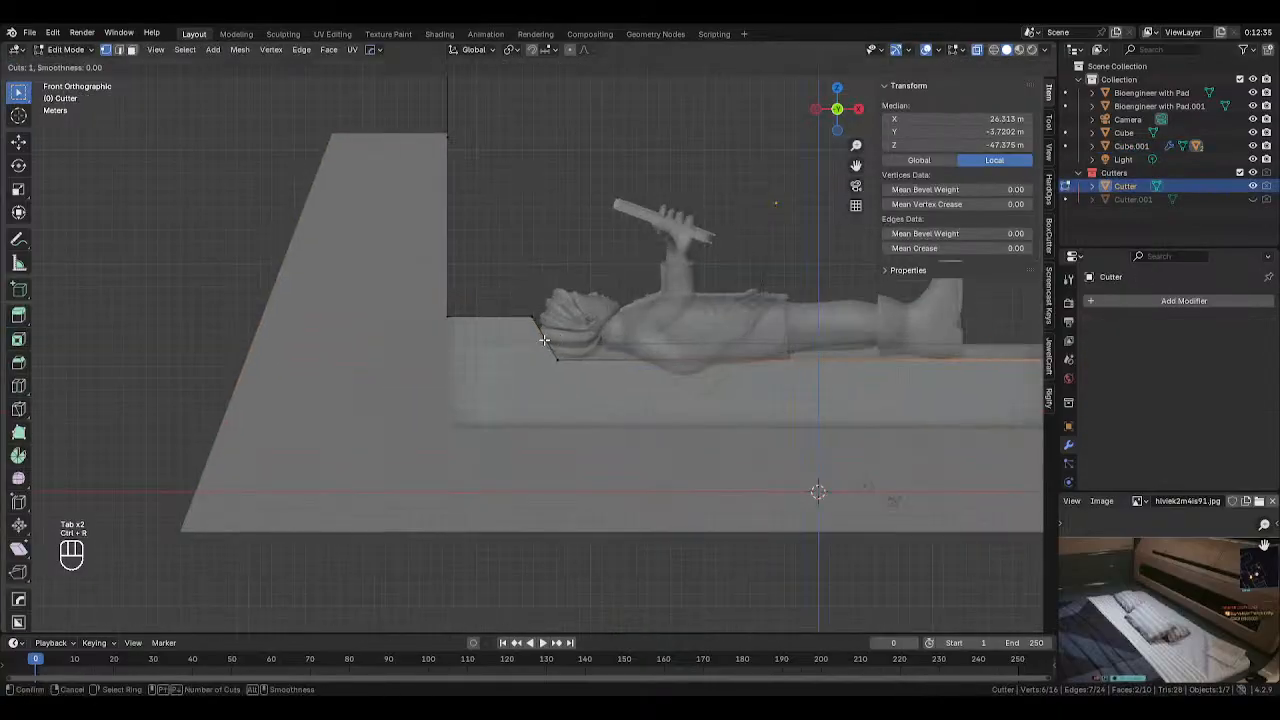
pyautogui.moveTo(537, 334); pyautogui.dragTo(469, 366, button='middle')
pyautogui.hotkey('ctrl', 'r')
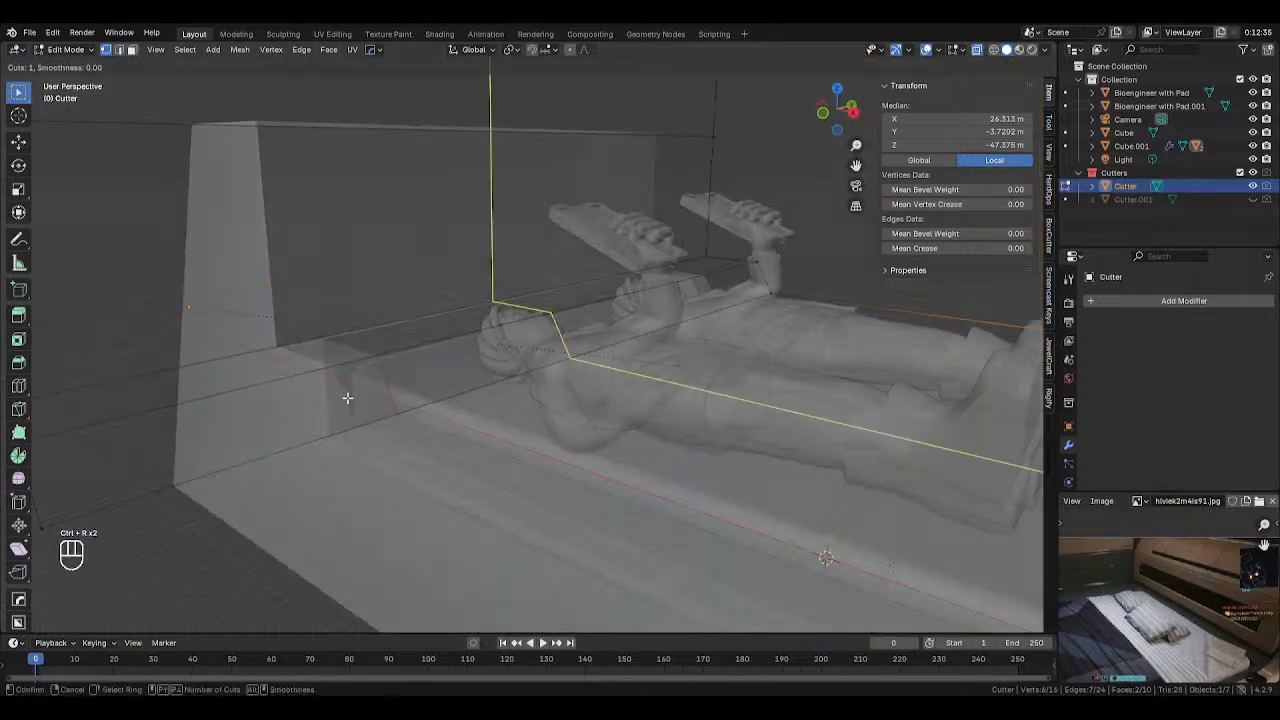
pyautogui.rightClick(218, 419)
pyautogui.scroll(-4, 210, 400)
pyautogui.hotkey('ctrl', 'r')
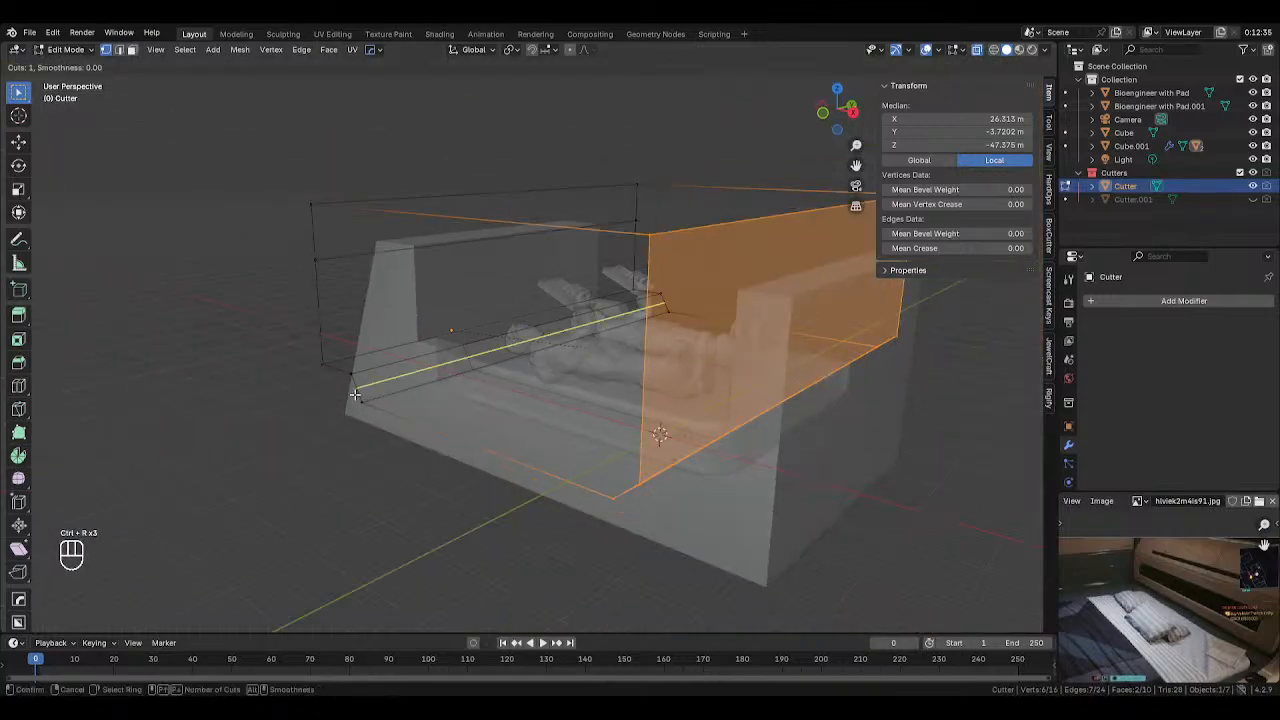
pyautogui.click(355, 394)
pyautogui.rightClick(355, 394)
pyautogui.moveTo(355, 394); pyautogui.dragTo(412, 384, button='middle')
pyautogui.press('KP_1')
pyautogui.scroll(4, 535, 344)
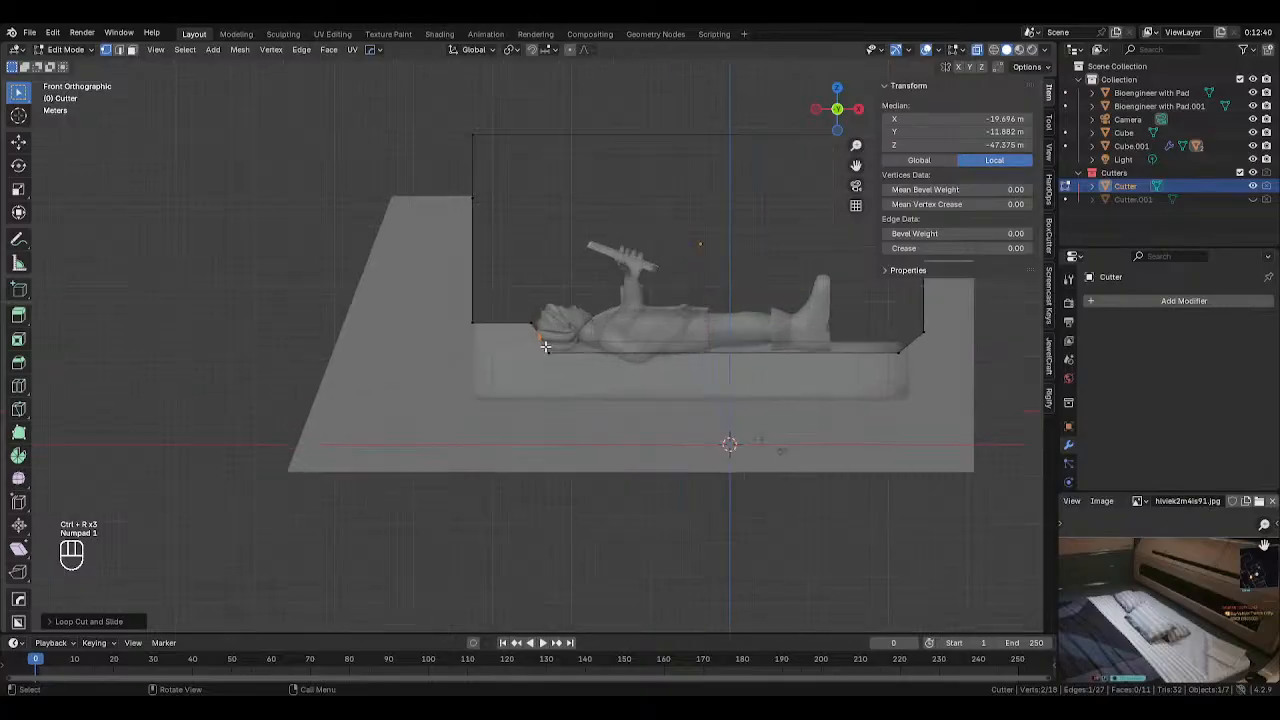
pyautogui.press('g')
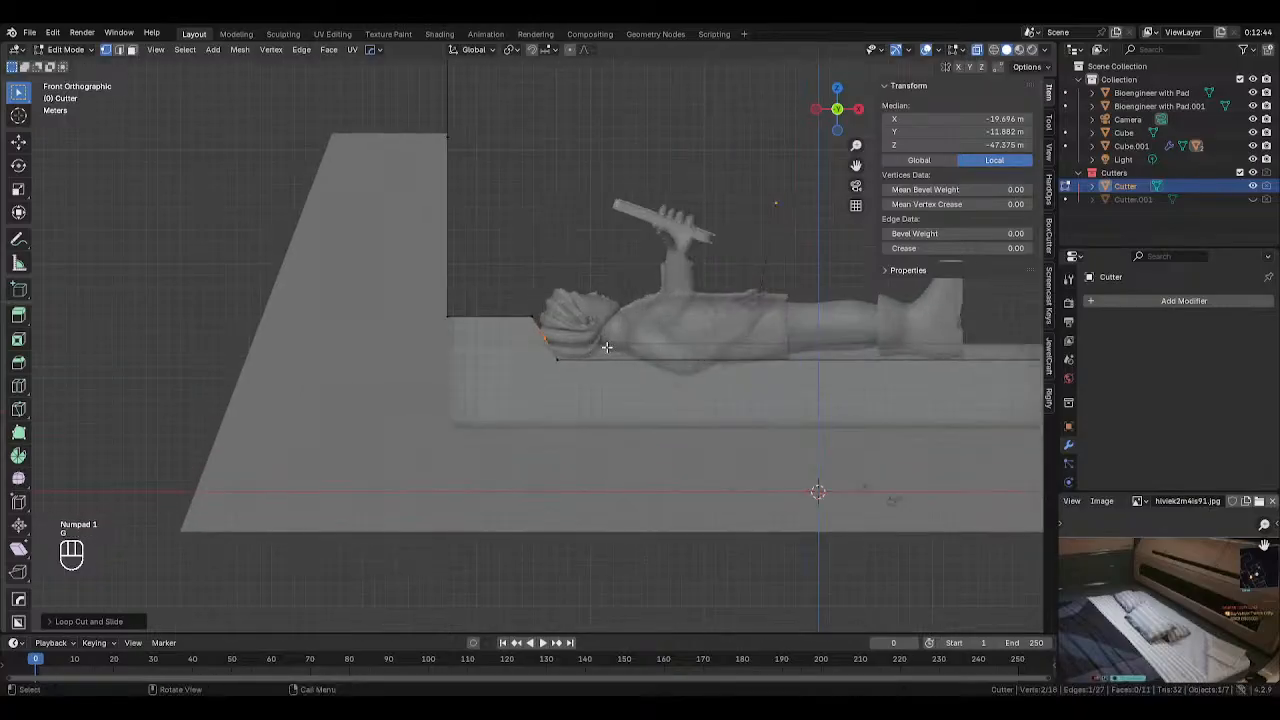
pyautogui.press('x')
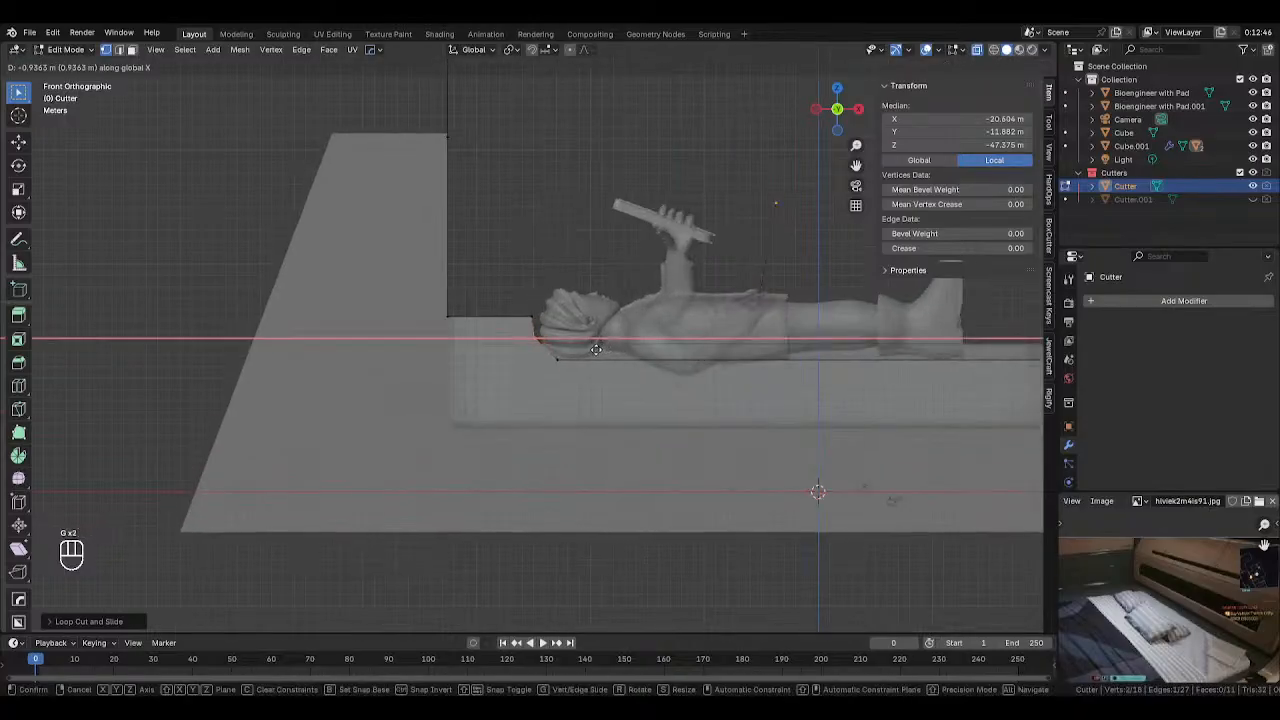
pyautogui.rightClick(595, 349)
pyautogui.hotkey('ctrl', 'r')
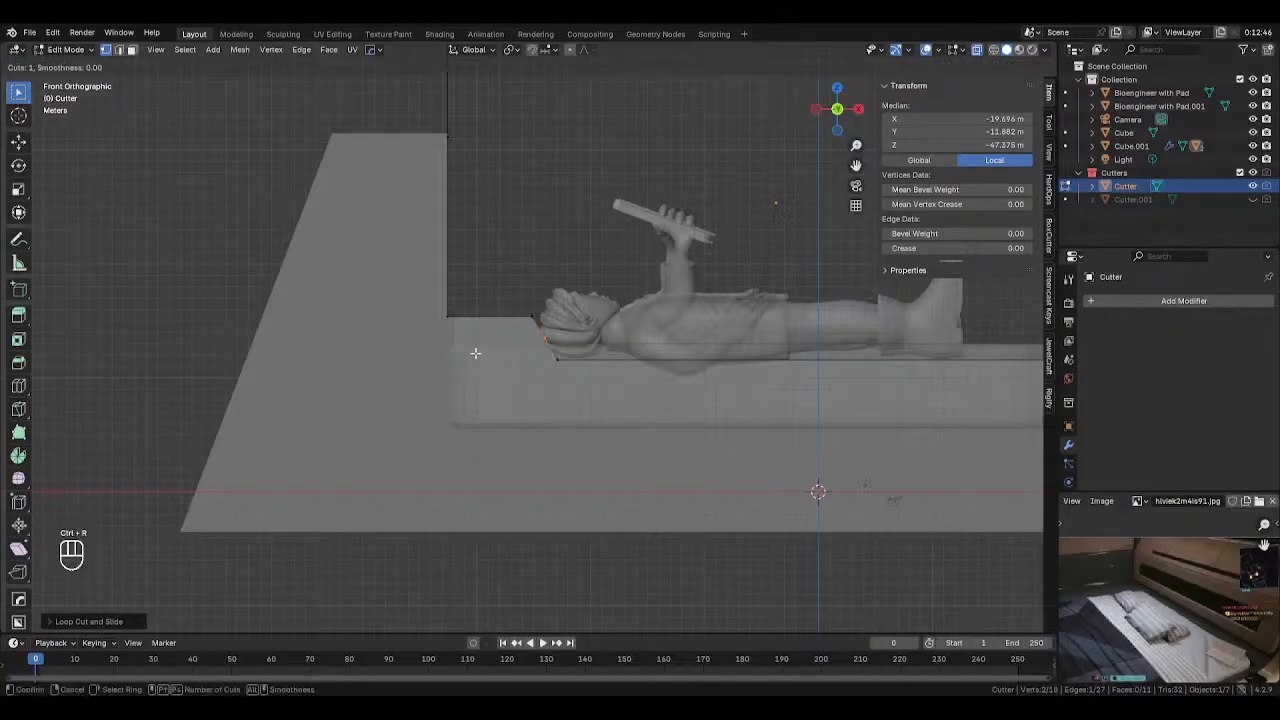
pyautogui.hotkey('ctrl', 'r')
pyautogui.moveTo(470, 354); pyautogui.dragTo(246, 386, button='middle')
# Try to scale the whole side-profile cutter along Y in Object Mode
pyautogui.press('Tab')
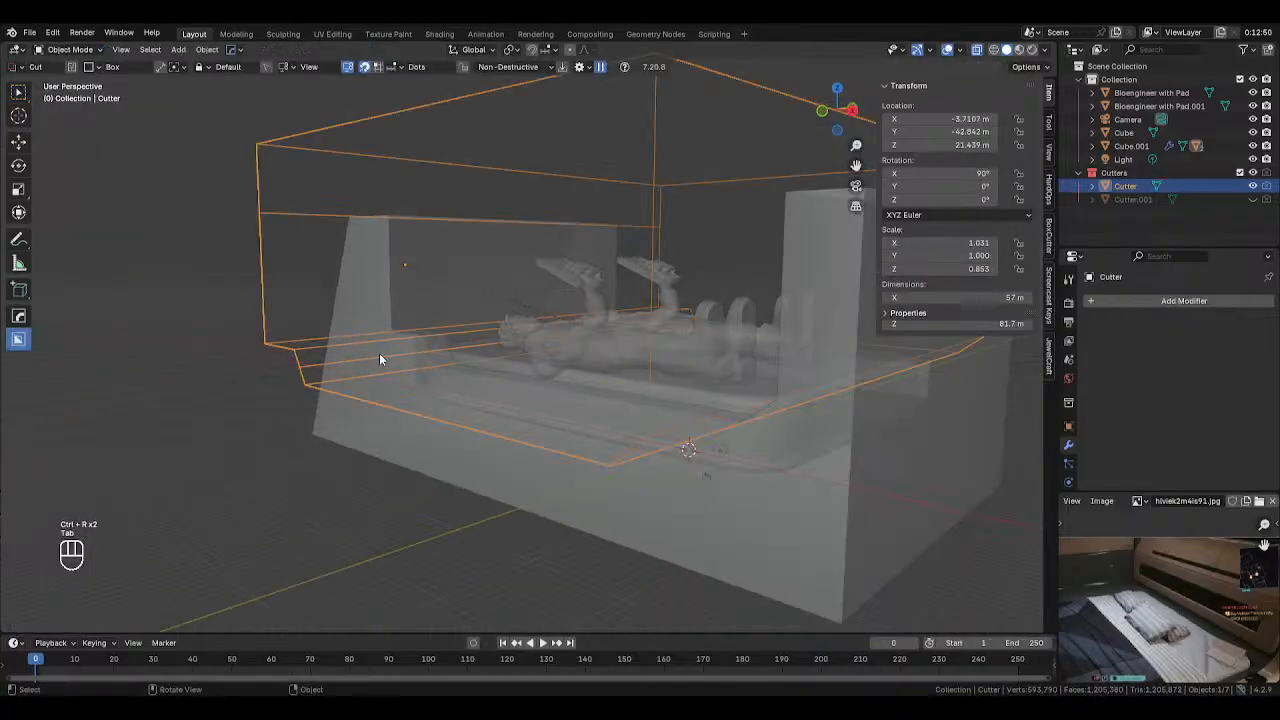
pyautogui.press('s')
pyautogui.press('y')
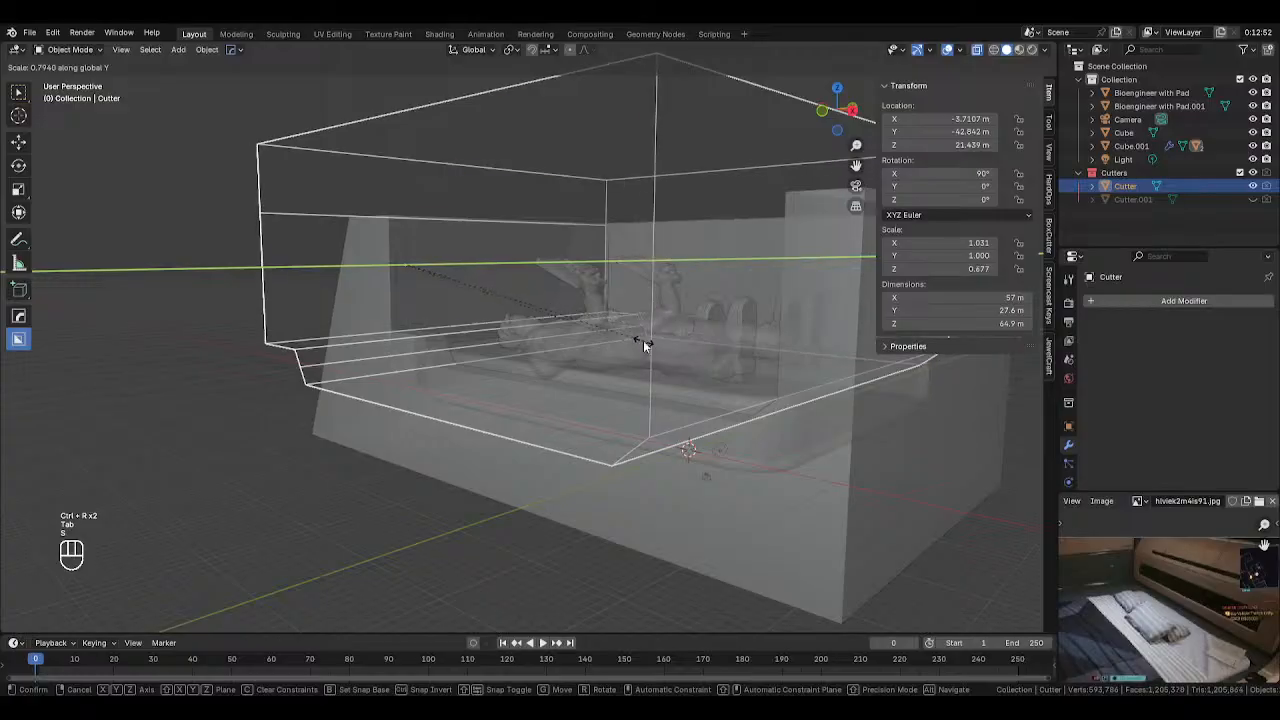
pyautogui.rightClick(644, 341)
pyautogui.press('s')
pyautogui.rightClick(723, 336)
pyautogui.moveTo(723, 336); pyautogui.dragTo(664, 411, button='middle')
pyautogui.scroll(-4, 664, 411)
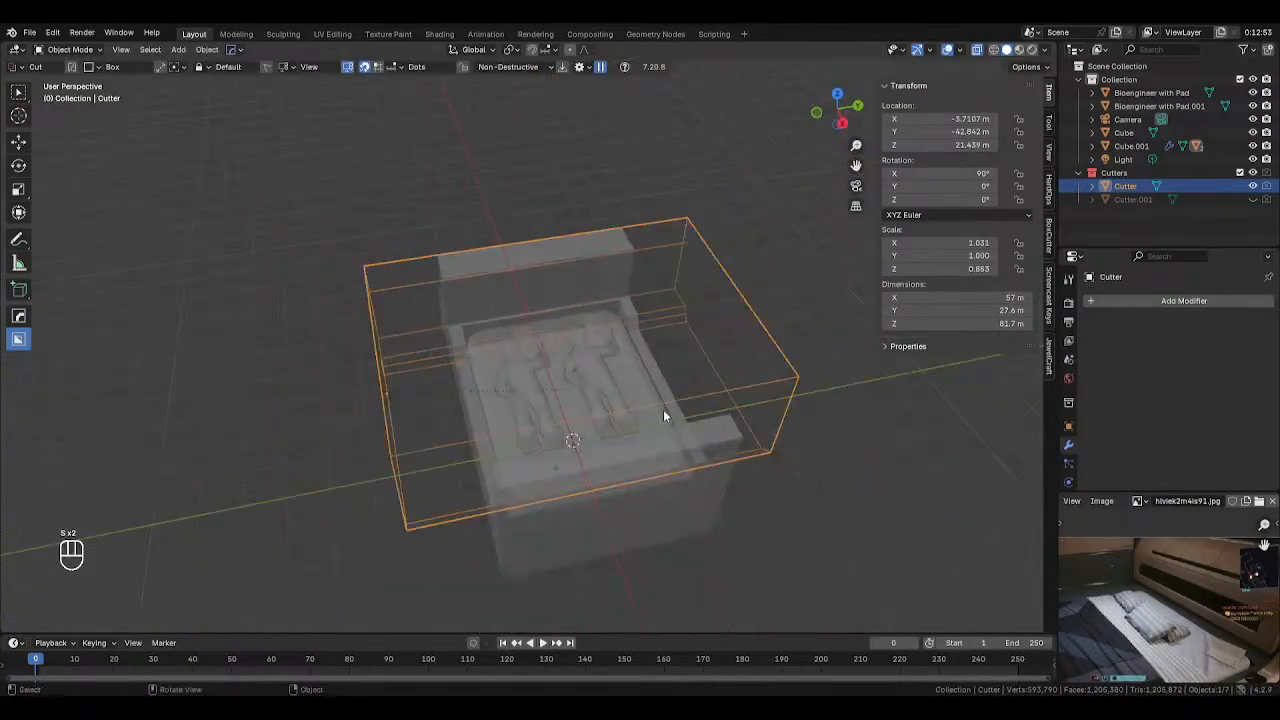
# Set the side-profile cutter's origin to its geometry and scale it narrower across the bed to about 62 m
pyautogui.rightClick(333, 171)
pyautogui.click(207, 50)
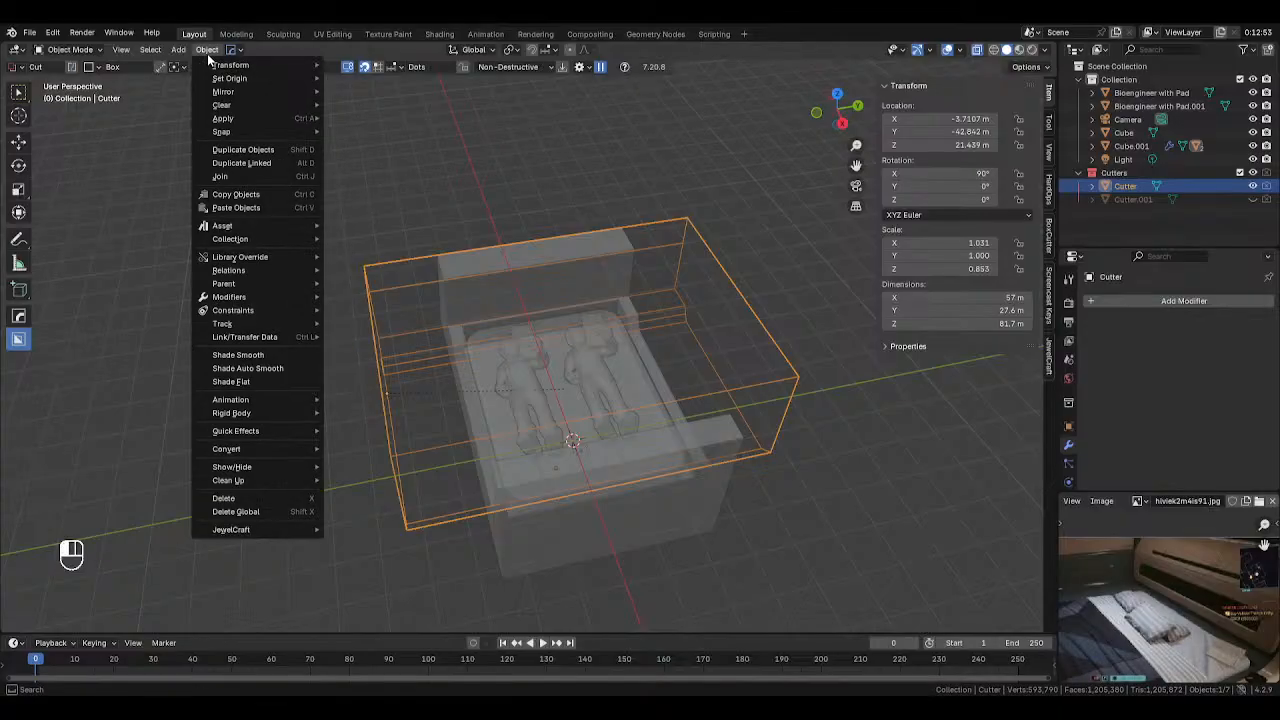
pyautogui.moveTo(235, 80)
pyautogui.click(405, 92)
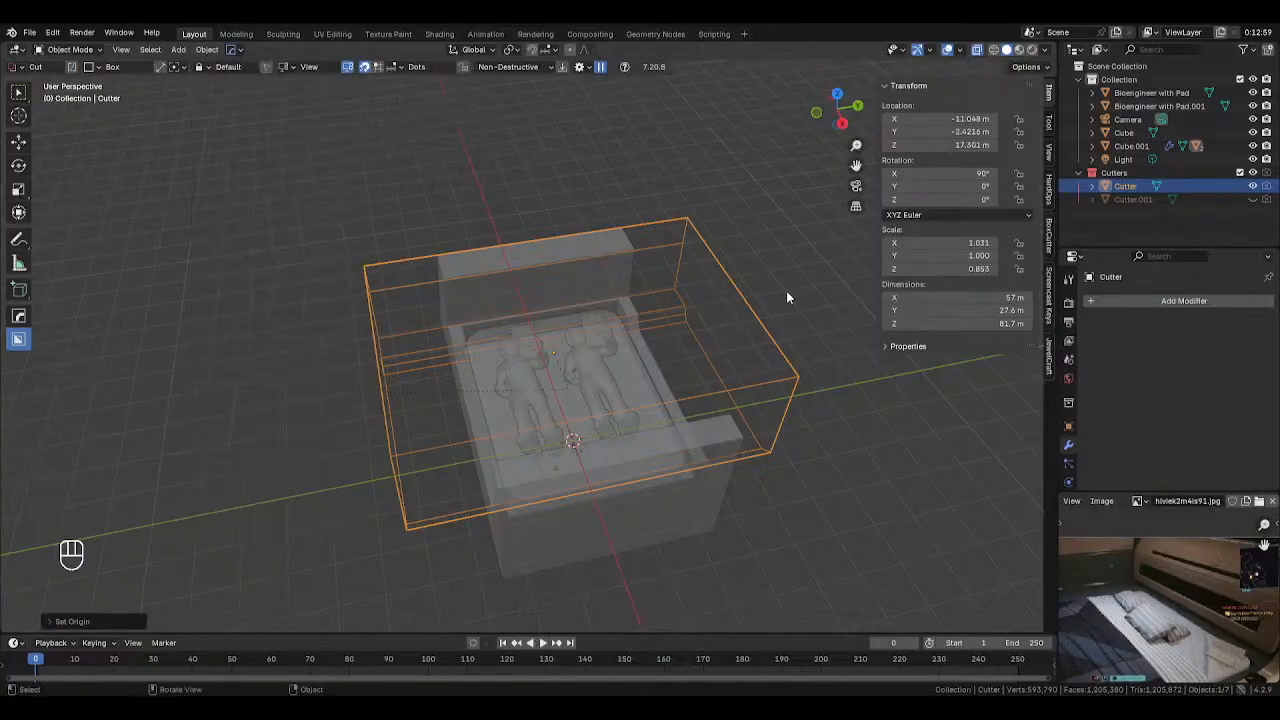
pyautogui.press('s')
pyautogui.press('z')
pyautogui.click(376, 301)
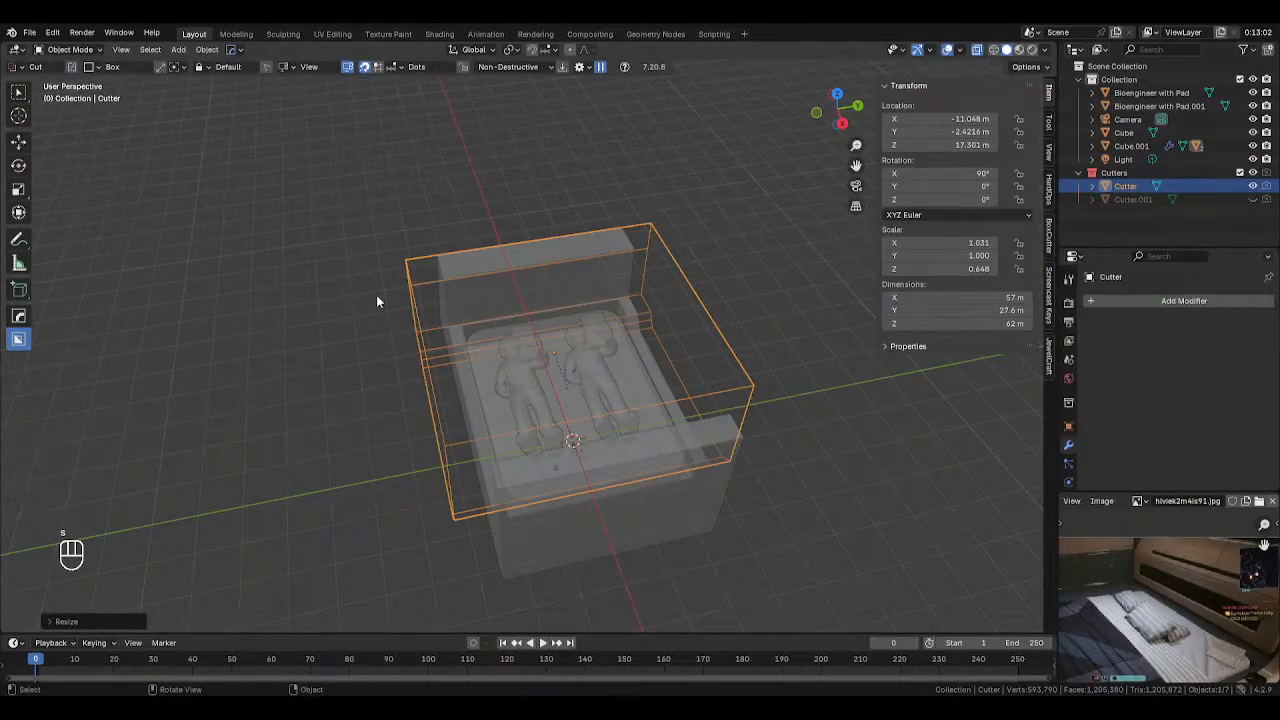
# Add a second centred loop cut on the lower half of the profile cutter's head-end slope
pyautogui.moveTo(376, 301); pyautogui.dragTo(463, 290, button='middle')
pyautogui.press('Tab')
pyautogui.scroll(3, 450, 400)
pyautogui.hotkey('ctrl', 'r')
pyautogui.click(432, 426)
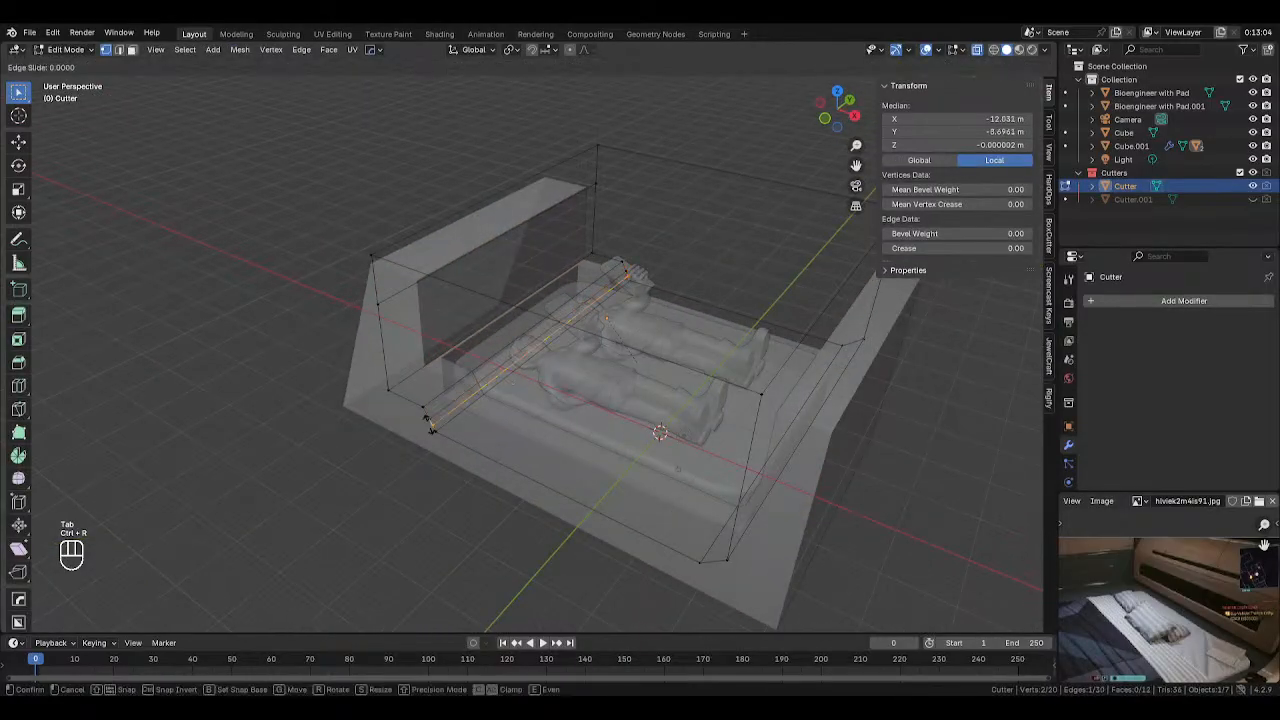
pyautogui.click(432, 426)
pyautogui.press('KP_1')
pyautogui.scroll(3, 504, 343)
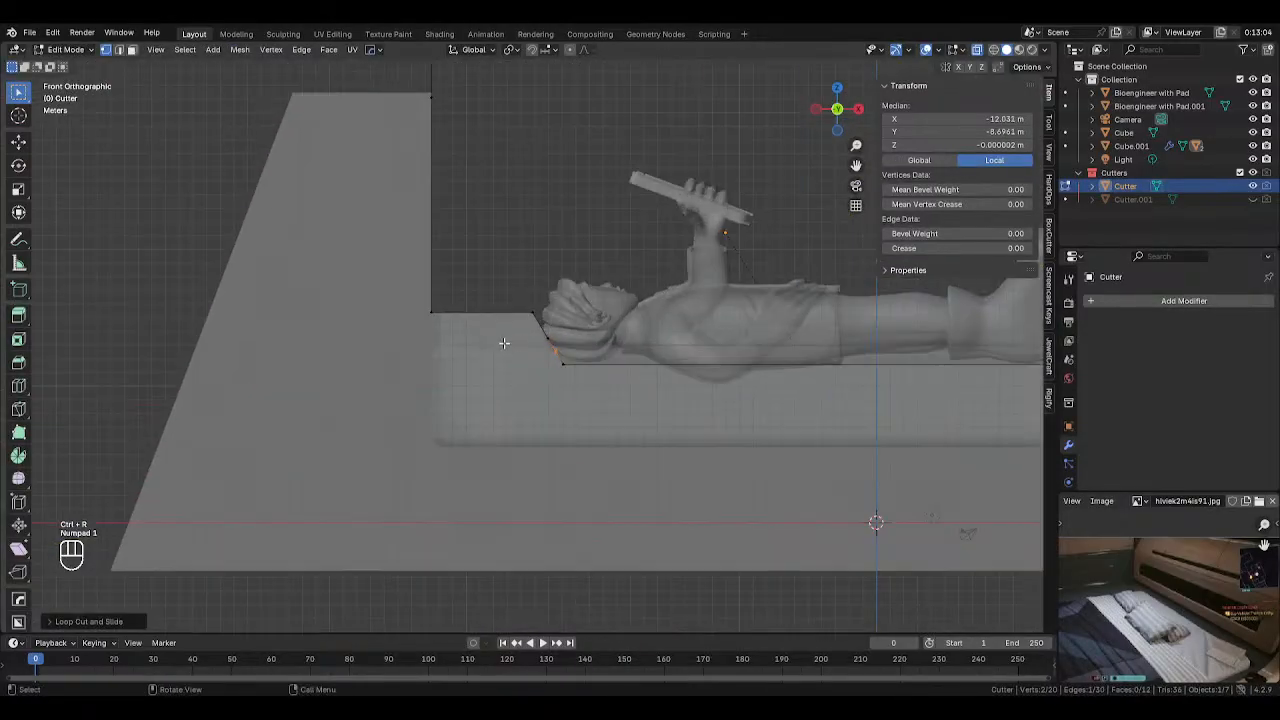
# Move the slope's upper loop vertices about 1 m toward the headboard along X
pyautogui.click(540, 338)
pyautogui.scroll(2, 535, 337)
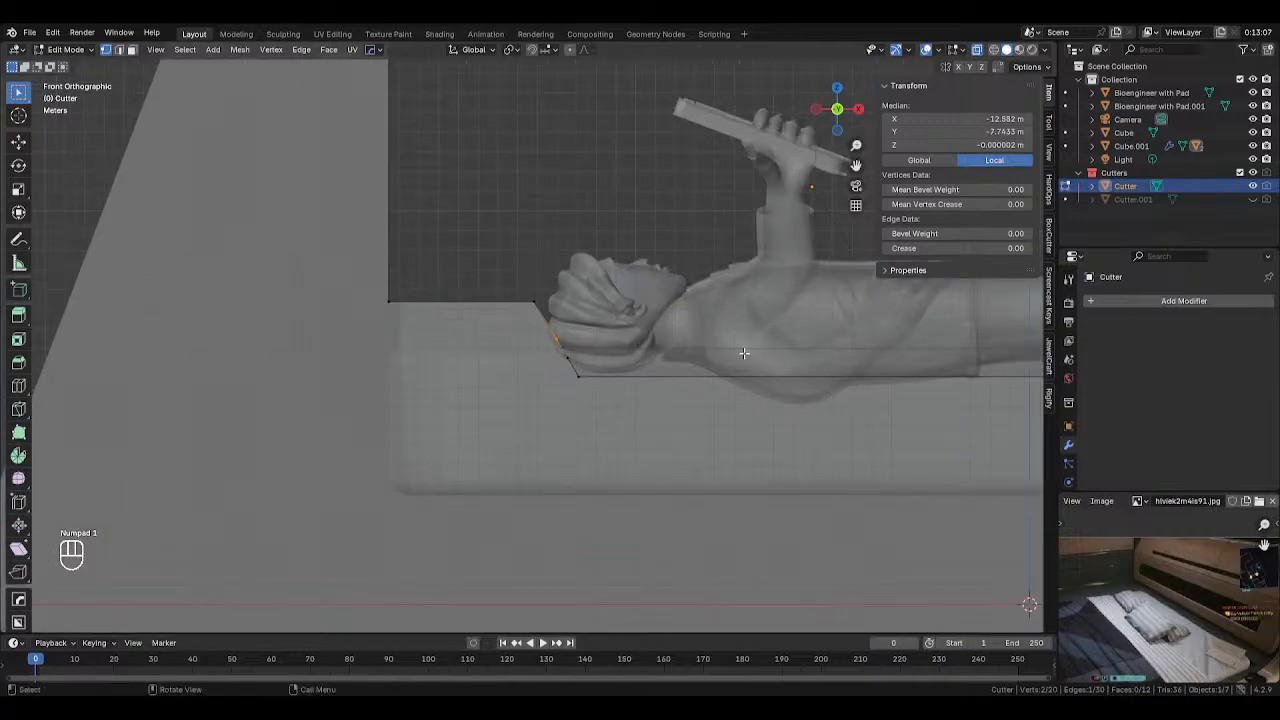
pyautogui.press('g')
pyautogui.press('x')
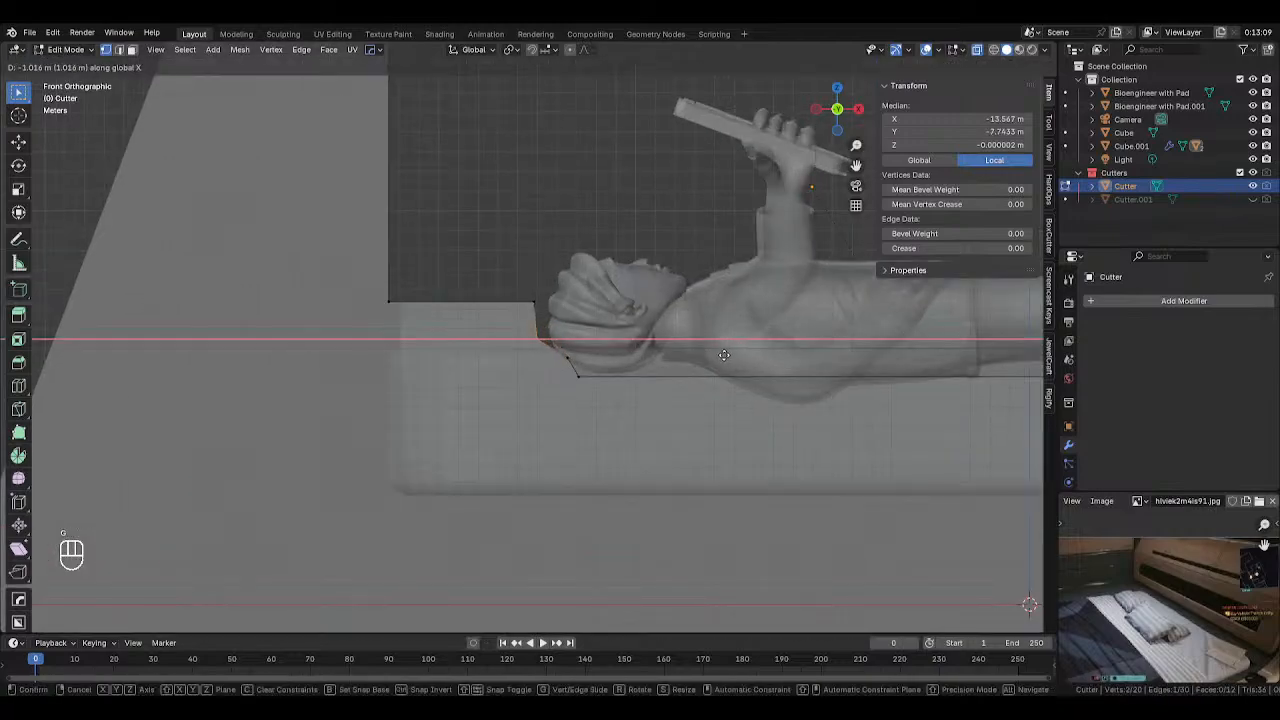
pyautogui.click(725, 355)
# Raise the slope's lower loop vertices along Z by about 0.34 m
pyautogui.click(570, 357)
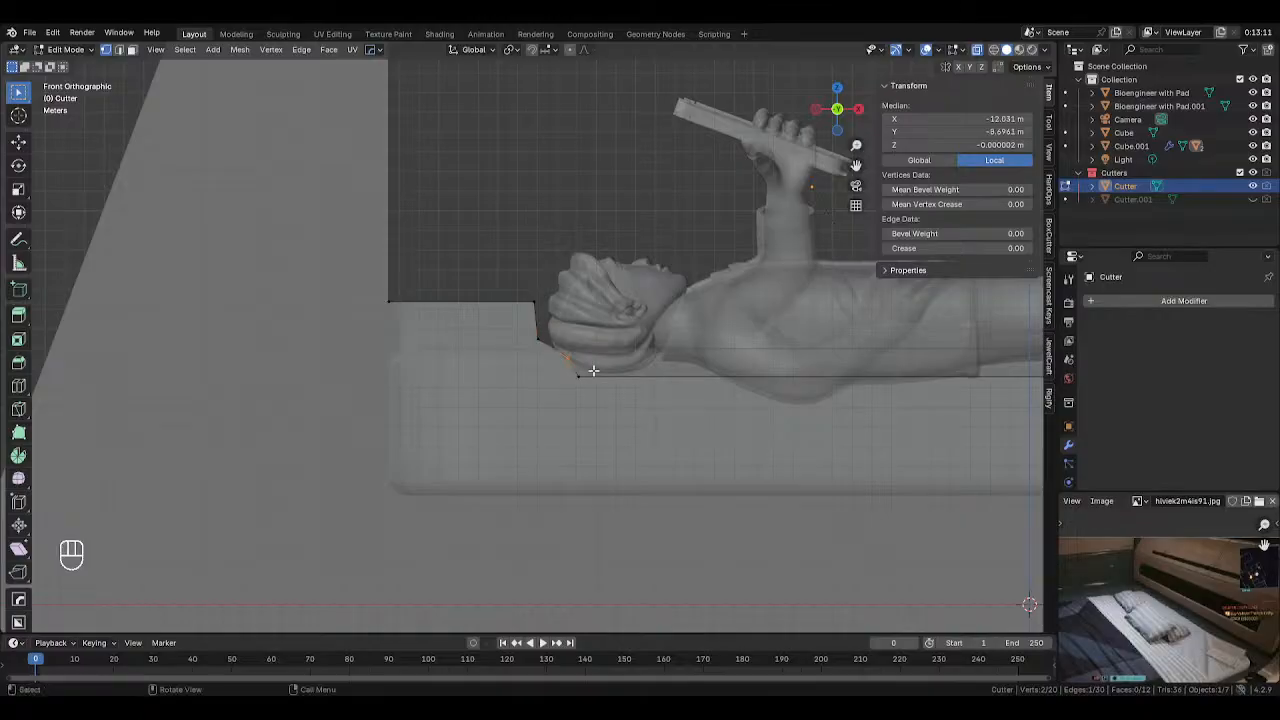
pyautogui.press('g')
pyautogui.press('z')
pyautogui.click(579, 367)
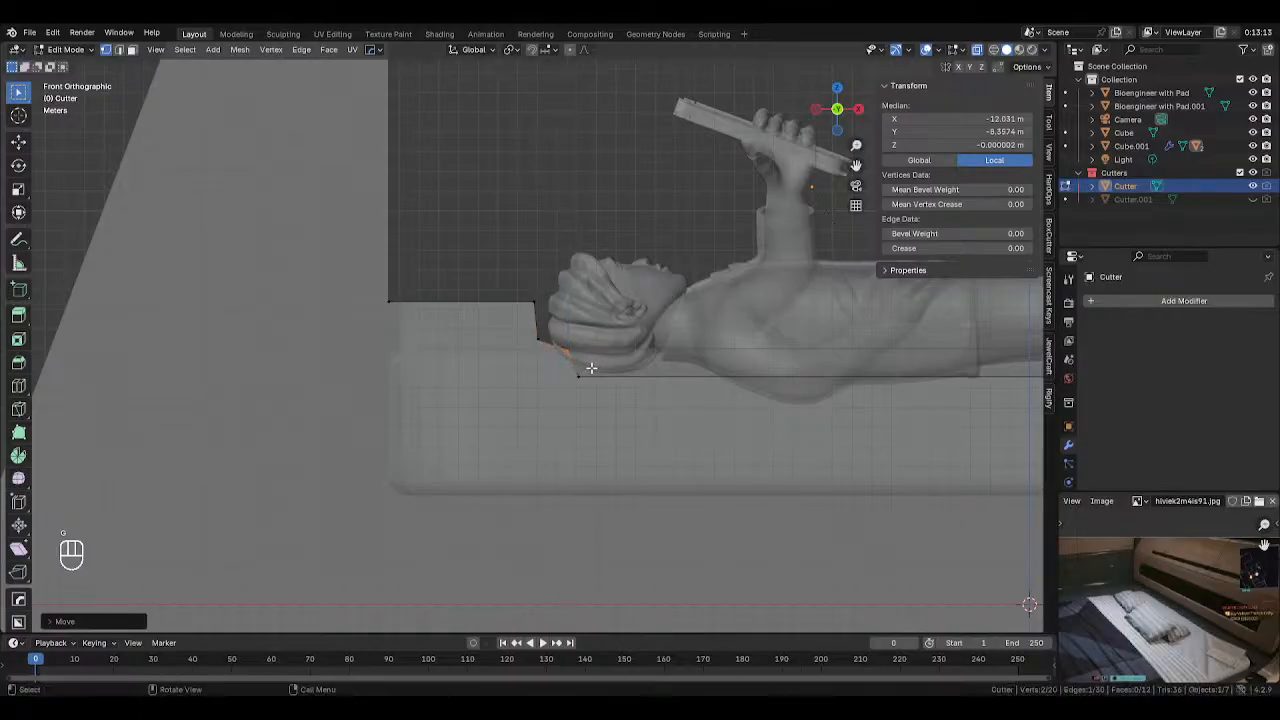
# Leave mesh editing, hide the side-profile cutter, and turn X-ray off to show the solid bed frame
pyautogui.press('Tab')
pyautogui.scroll(-5, 529, 364)
pyautogui.moveTo(502, 470); pyautogui.dragTo(453, 227, button='middle')
pyautogui.click(453, 233)
pyautogui.press('h')
pyautogui.moveTo(311, 294); pyautogui.dragTo(217, 377, button='middle')
pyautogui.hotkey('alt', 'z')
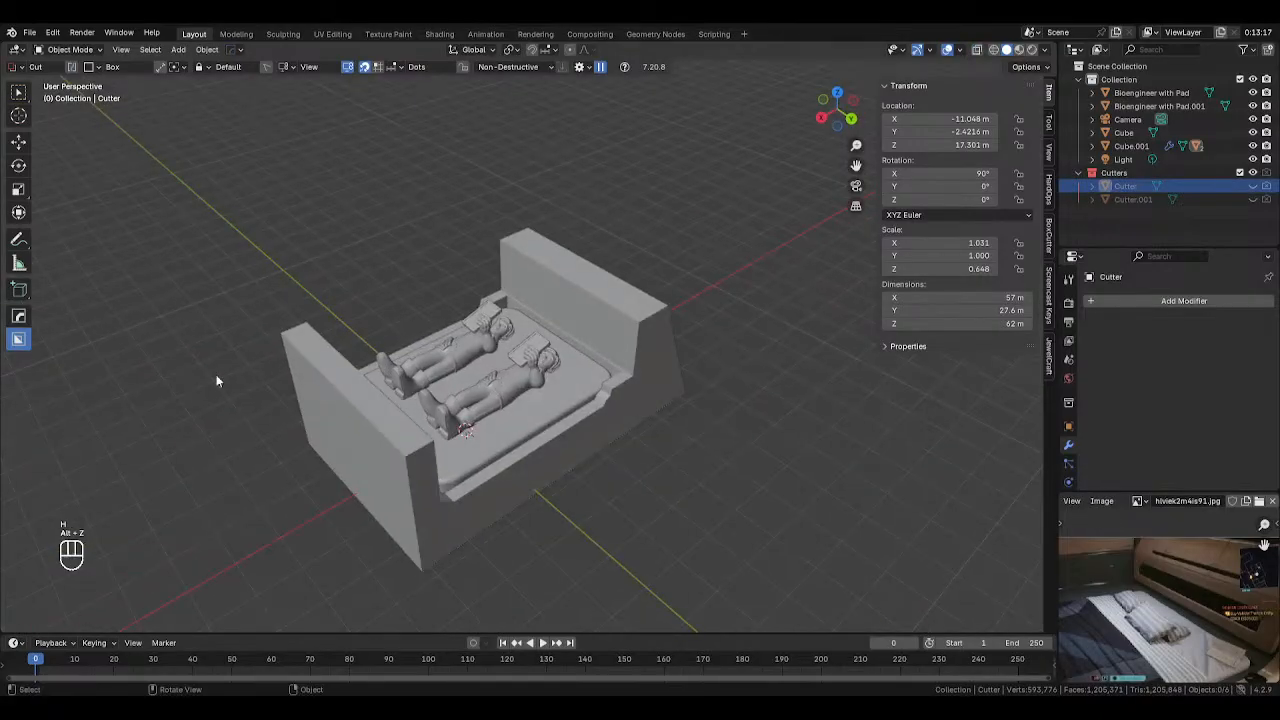
# Select the bed frame, switch to the front orthographic view, and hide the Cutters collection
pyautogui.scroll(4, 629, 384)
pyautogui.click(629, 384)
pyautogui.scroll(-3, 631, 380)
pyautogui.moveTo(631, 380); pyautogui.dragTo(597, 274, button='middle')
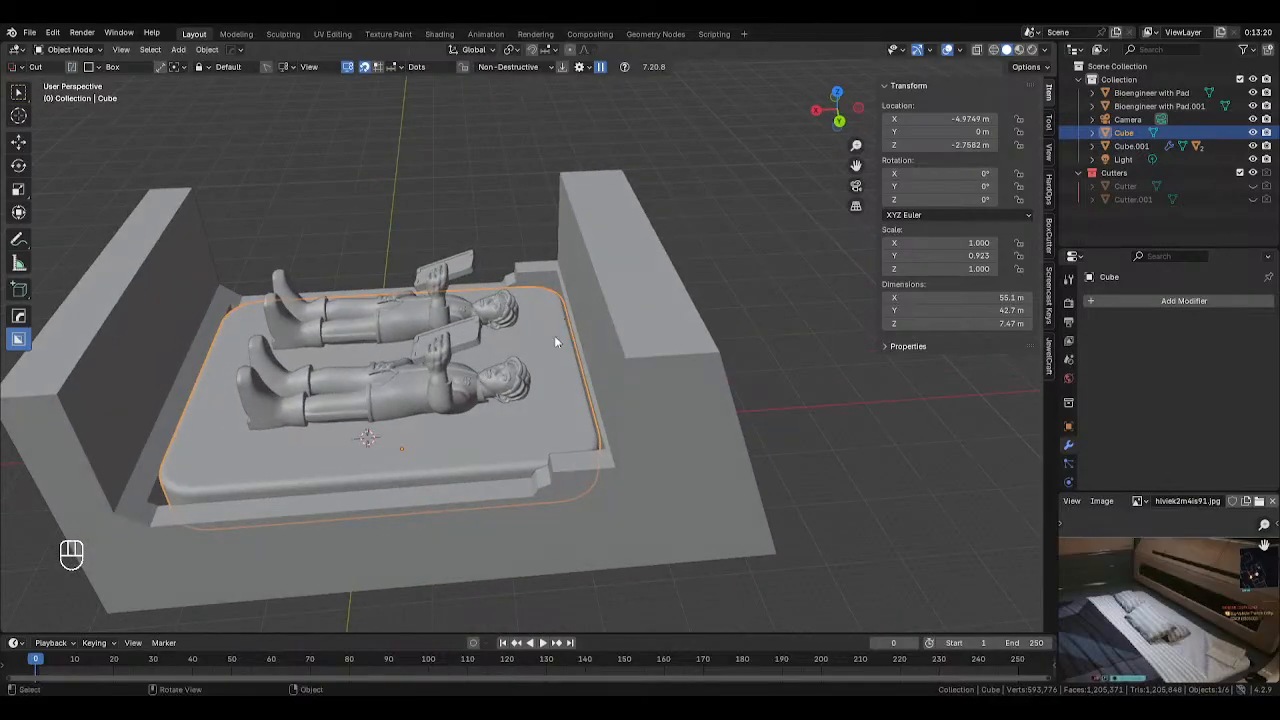
pyautogui.scroll(-3, 712, 280)
pyautogui.click(654, 349)
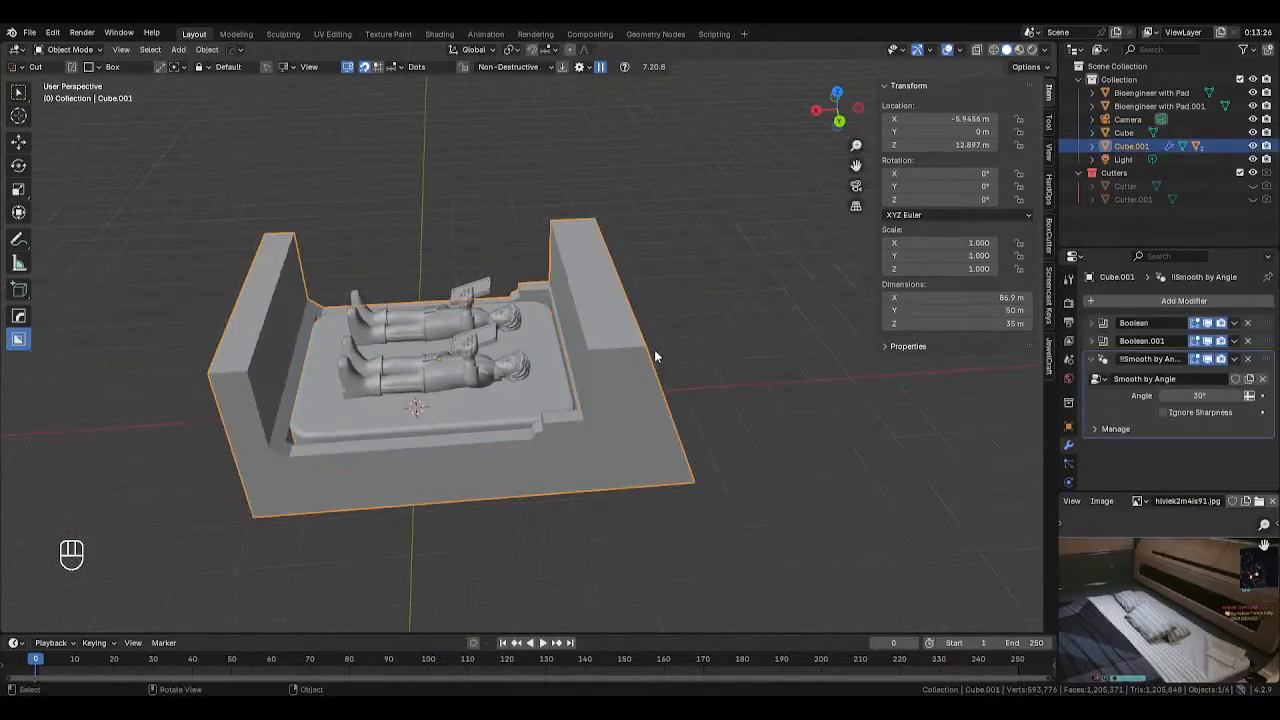
pyautogui.moveTo(654, 349); pyautogui.dragTo(658, 315, button='middle')
pyautogui.press('KP_1')
pyautogui.press('KP_3')
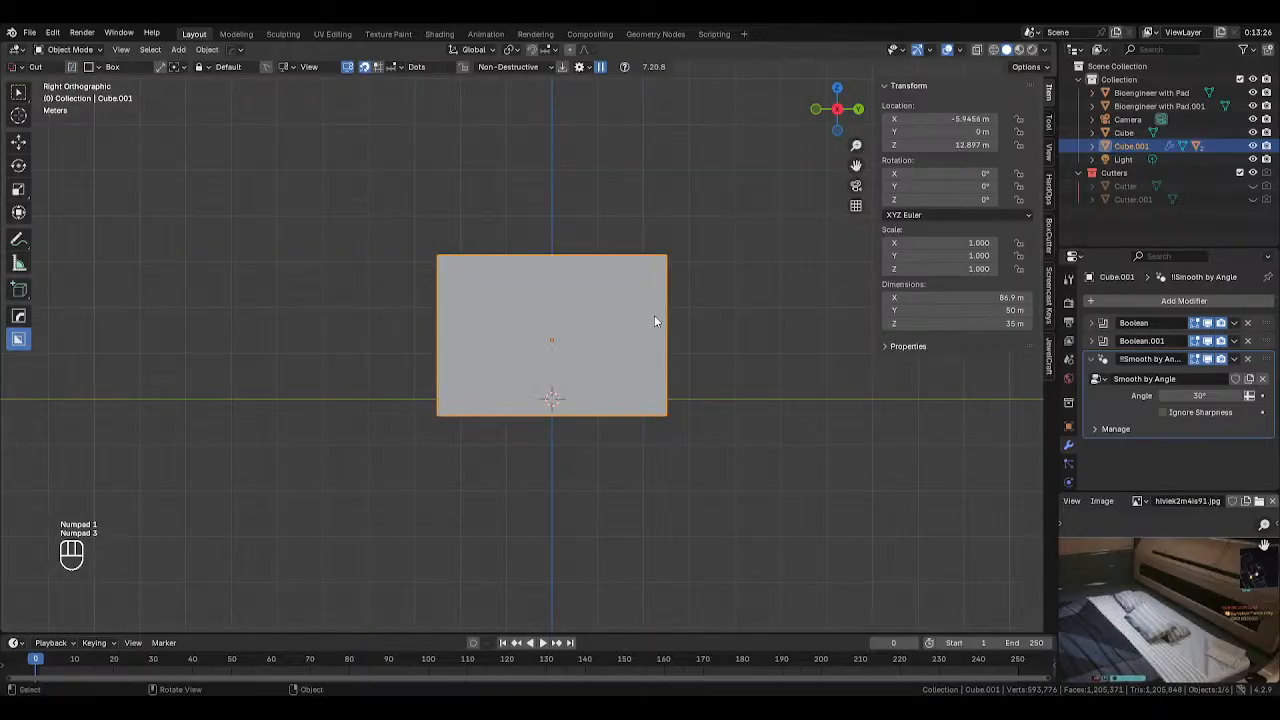
pyautogui.press('KP_1')
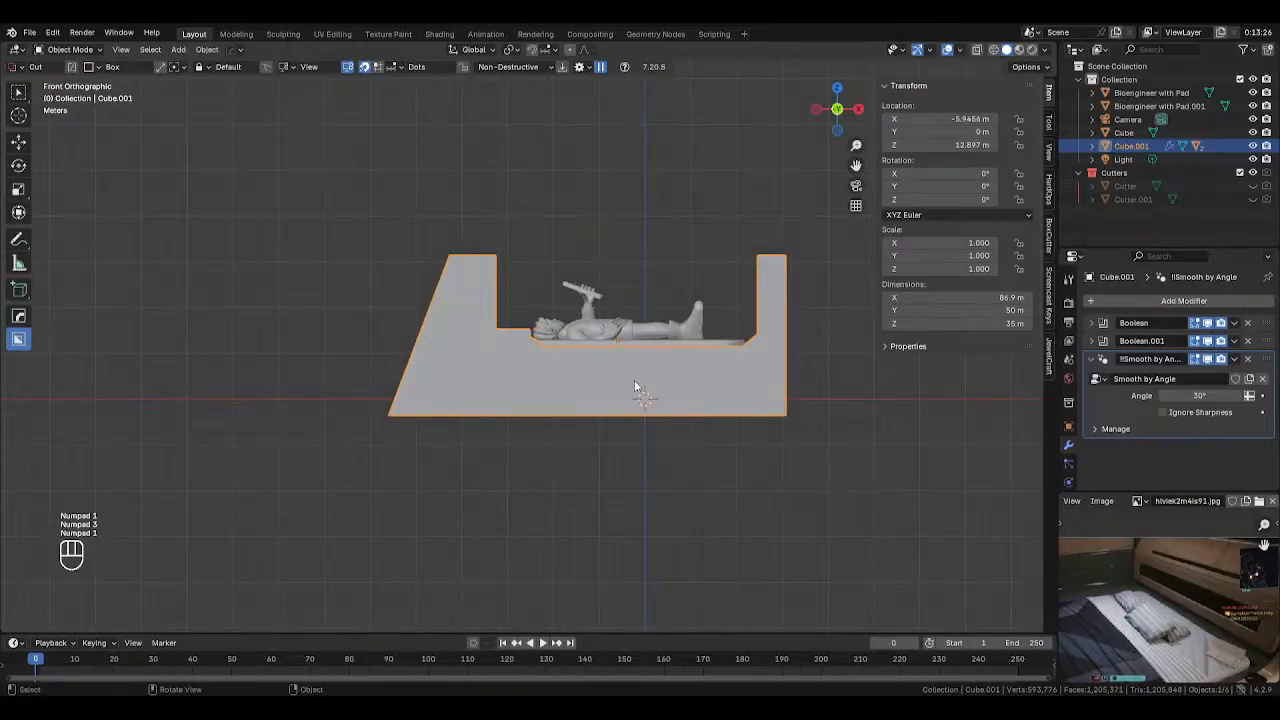
pyautogui.press('1')
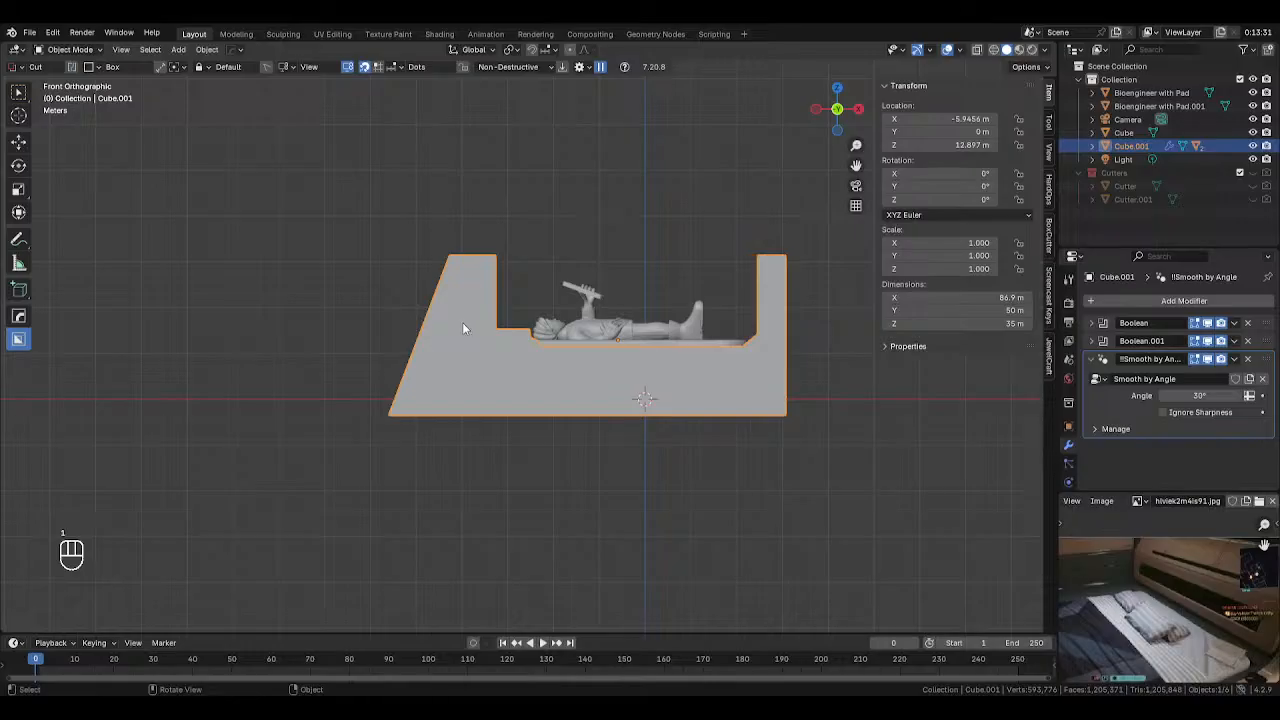
# Add a HardOps bevel to the bed frame, about 1.1 m wide with 5 segments and a 30° angle limit
pyautogui.press('q')
pyautogui.click(421, 338)
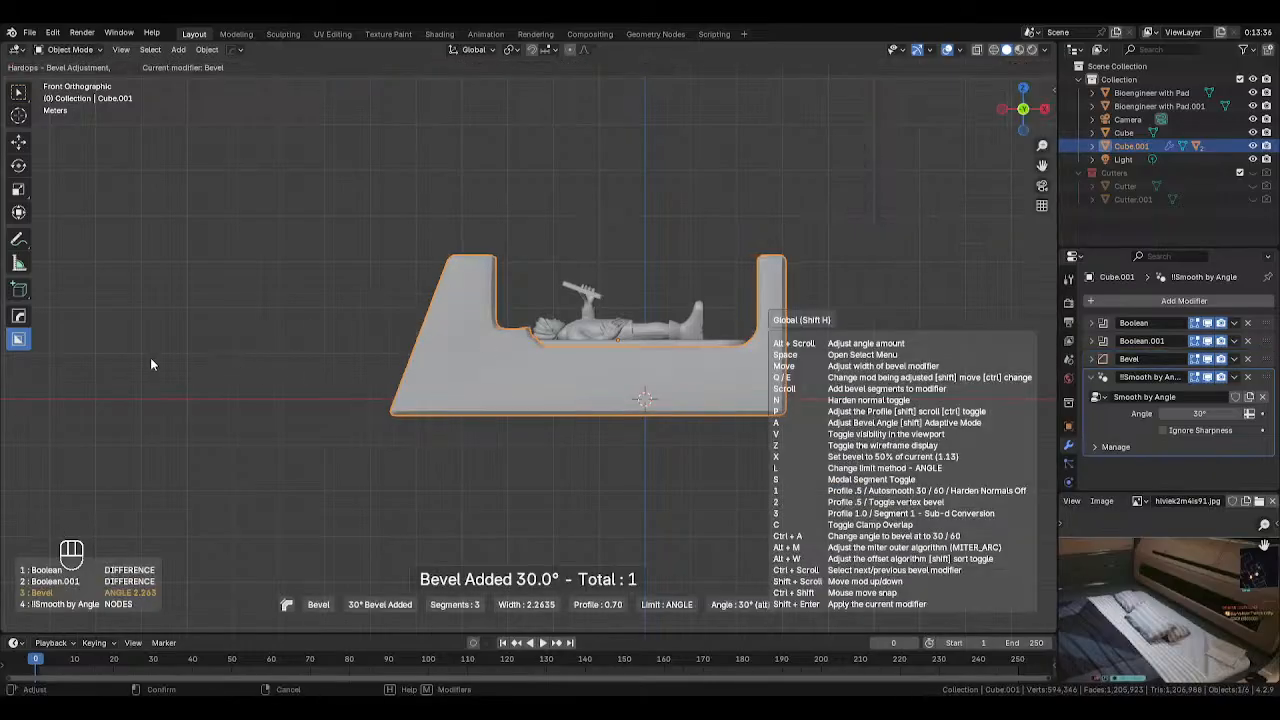
pyautogui.scroll(-2, 145, 357)
pyautogui.scroll(11, 210, 367)
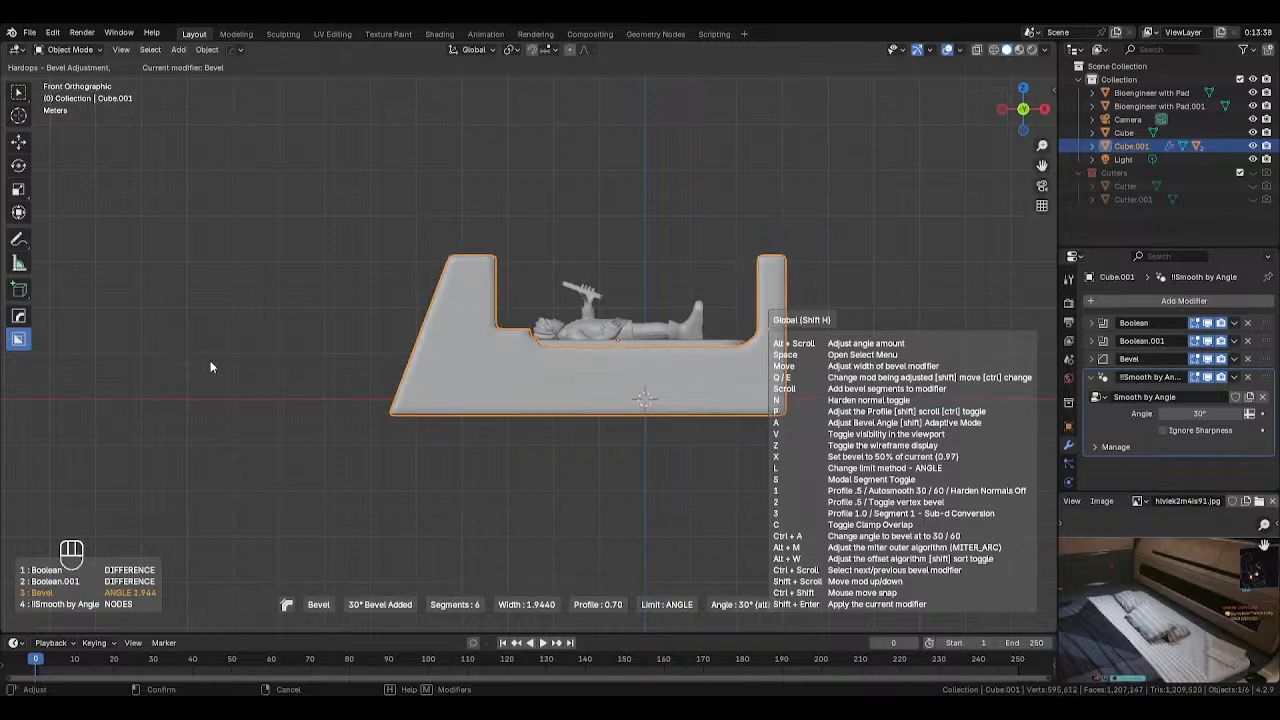
pyautogui.scroll(-8, 190, 356)
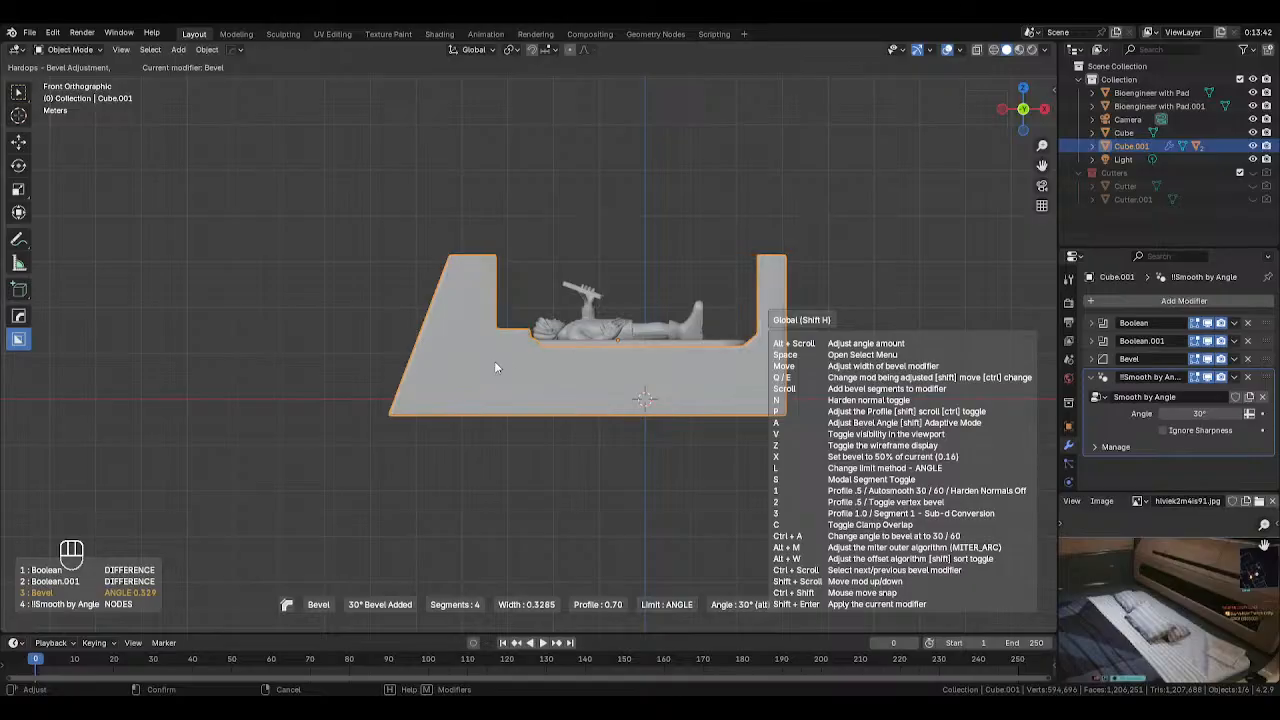
pyautogui.scroll(5, 445, 375)
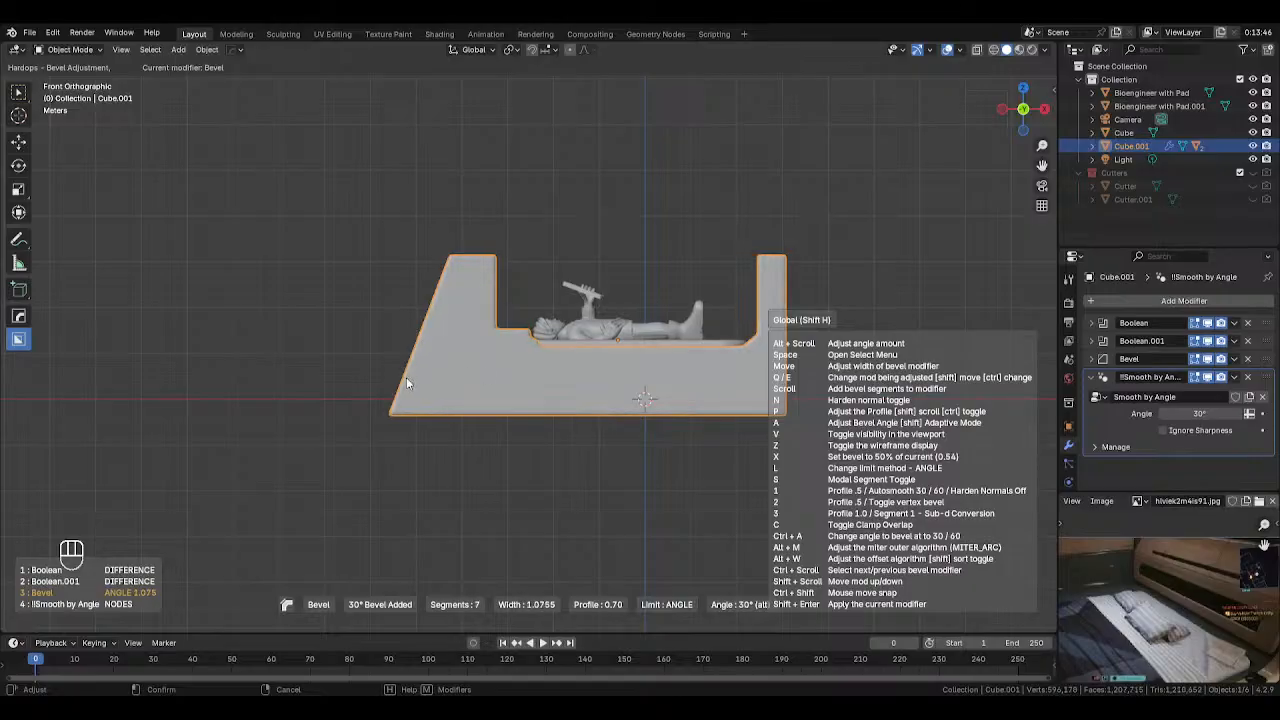
pyautogui.click(401, 378)
# Try the frame's Bevel modifier ahead of both Boolean modifiers in the stack and check its settings
pyautogui.moveTo(401, 378); pyautogui.dragTo(515, 341, button='middle')
pyautogui.scroll(5, 470, 385)
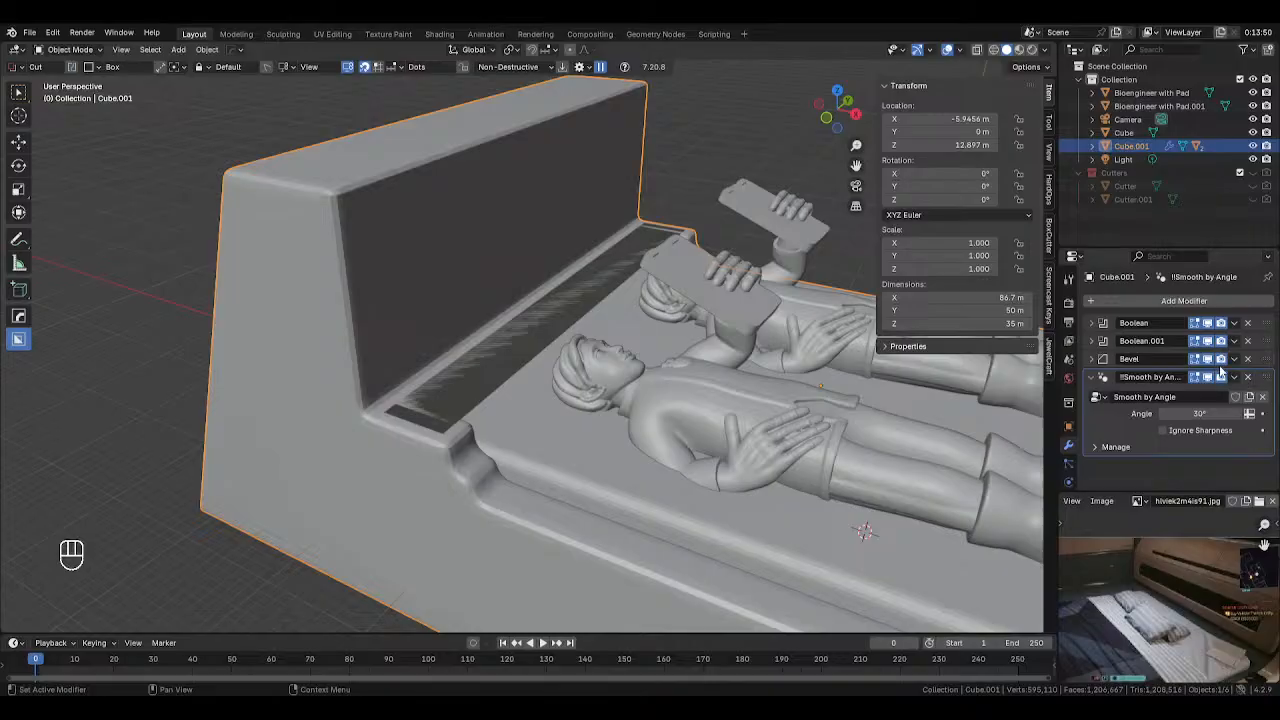
pyautogui.moveTo(1264, 359); pyautogui.dragTo(1264, 323)
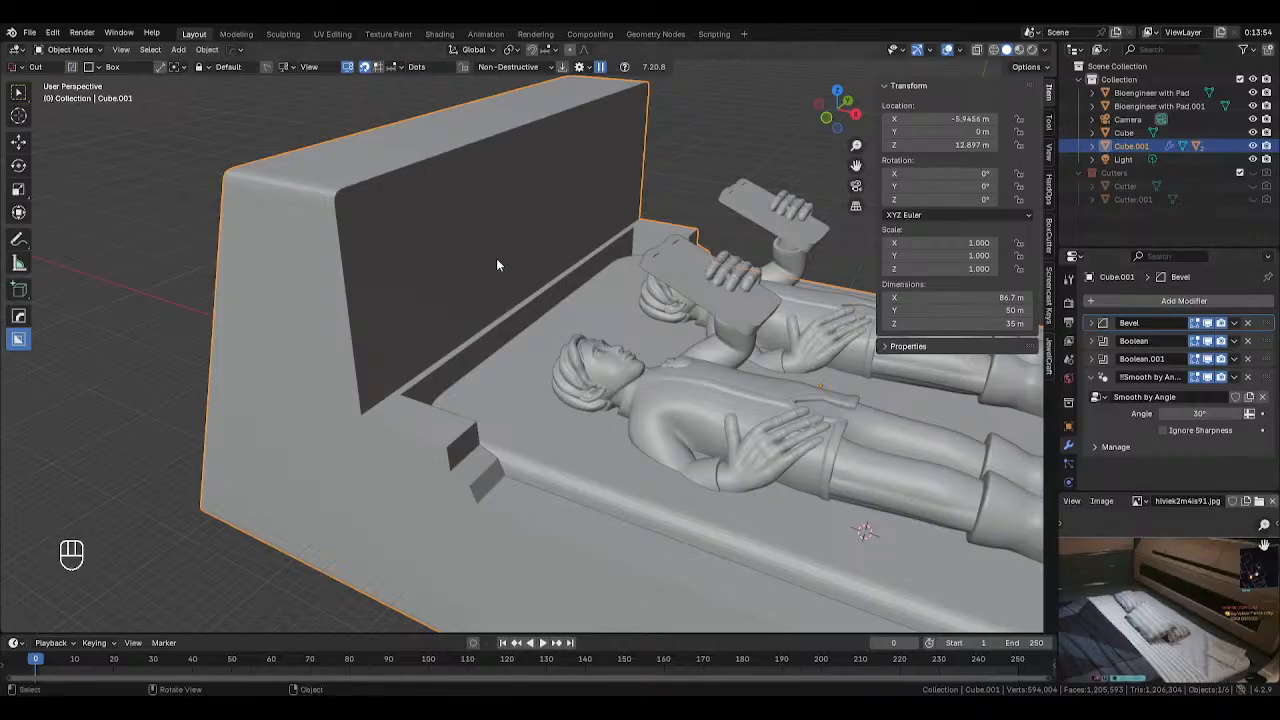
pyautogui.click(1093, 323)
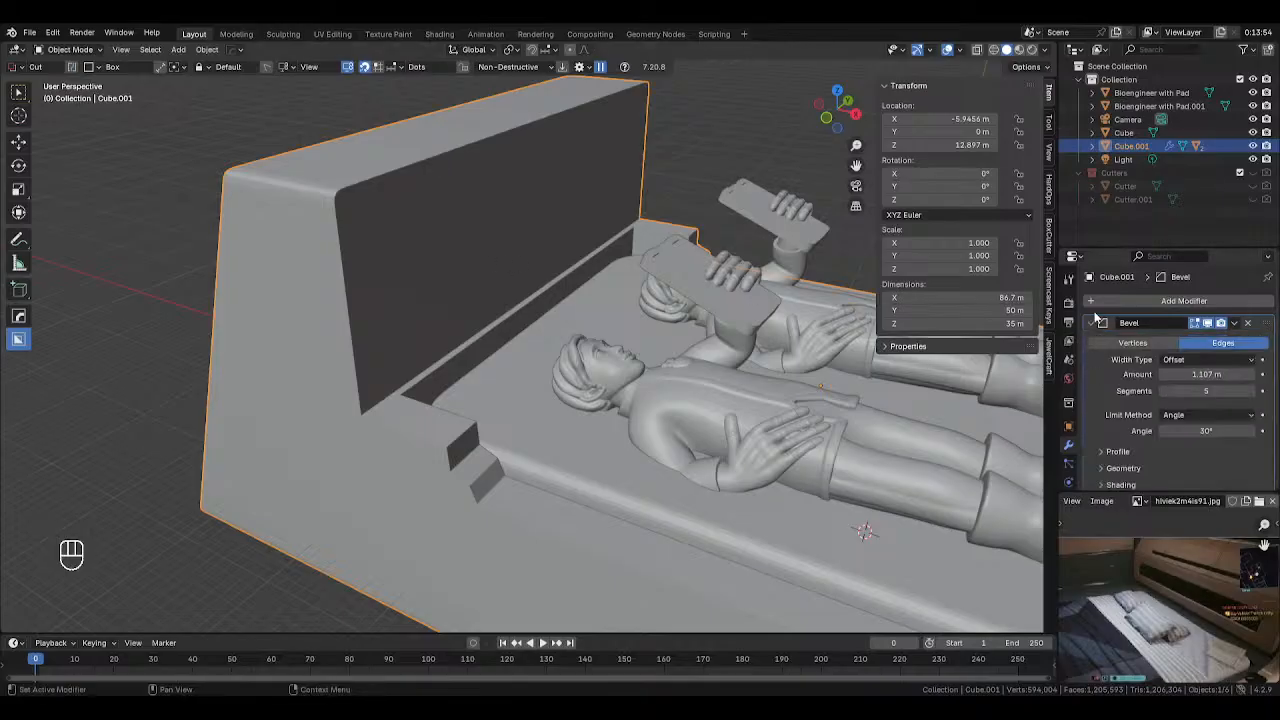
pyautogui.click(1092, 323)
# Remove the Smooth by Angle modifier from the bed frame and shade the frame flat
pyautogui.hotkey('ctrl', 'x')
pyautogui.rightClick(305, 264)
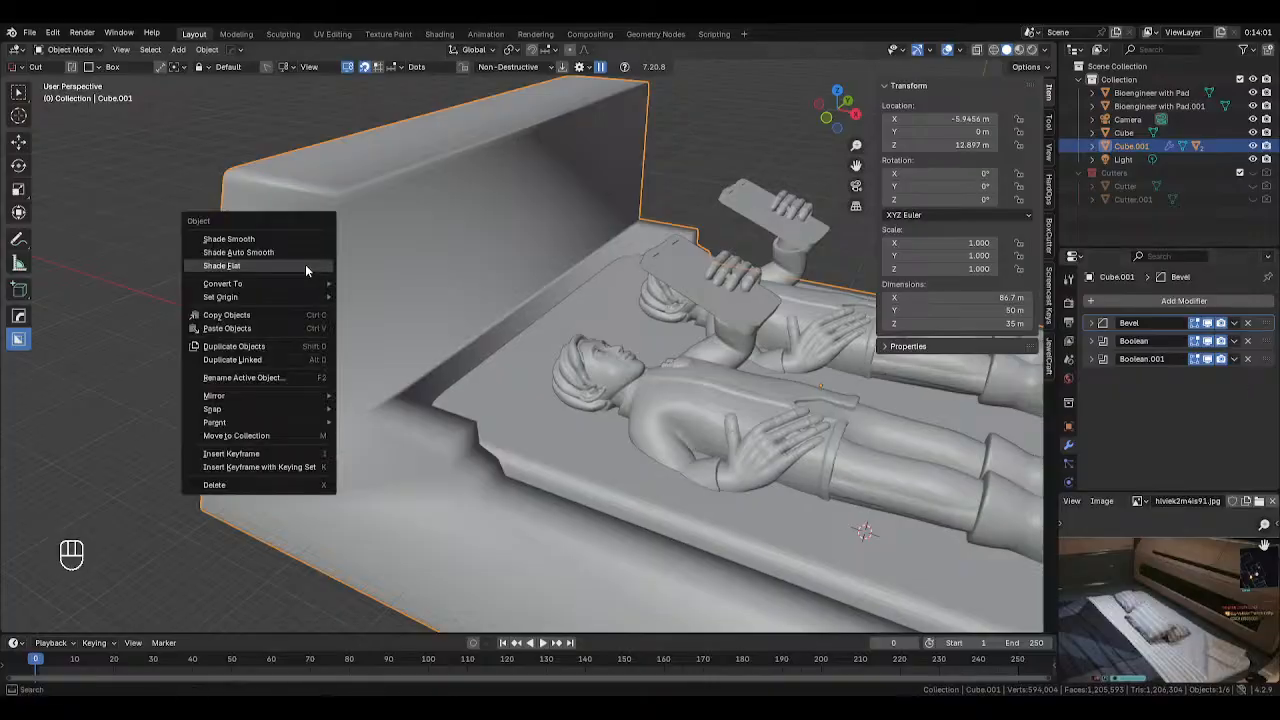
pyautogui.click(302, 264)
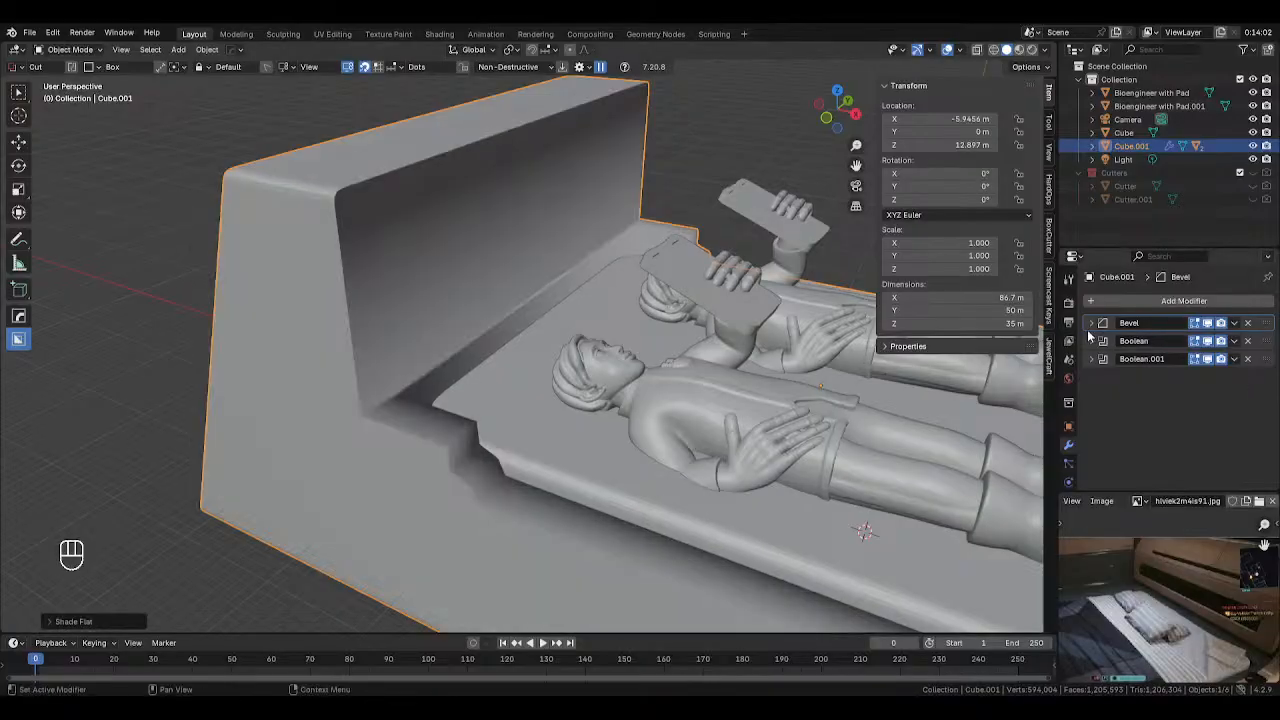
pyautogui.rightClick(350, 271)
pyautogui.click(350, 271)
pyautogui.moveTo(1265, 323)
pyautogui.mouseDown()
pyautogui.moveTo(1265, 362)
pyautogui.moveTo(1263, 323)
pyautogui.mouseUp()
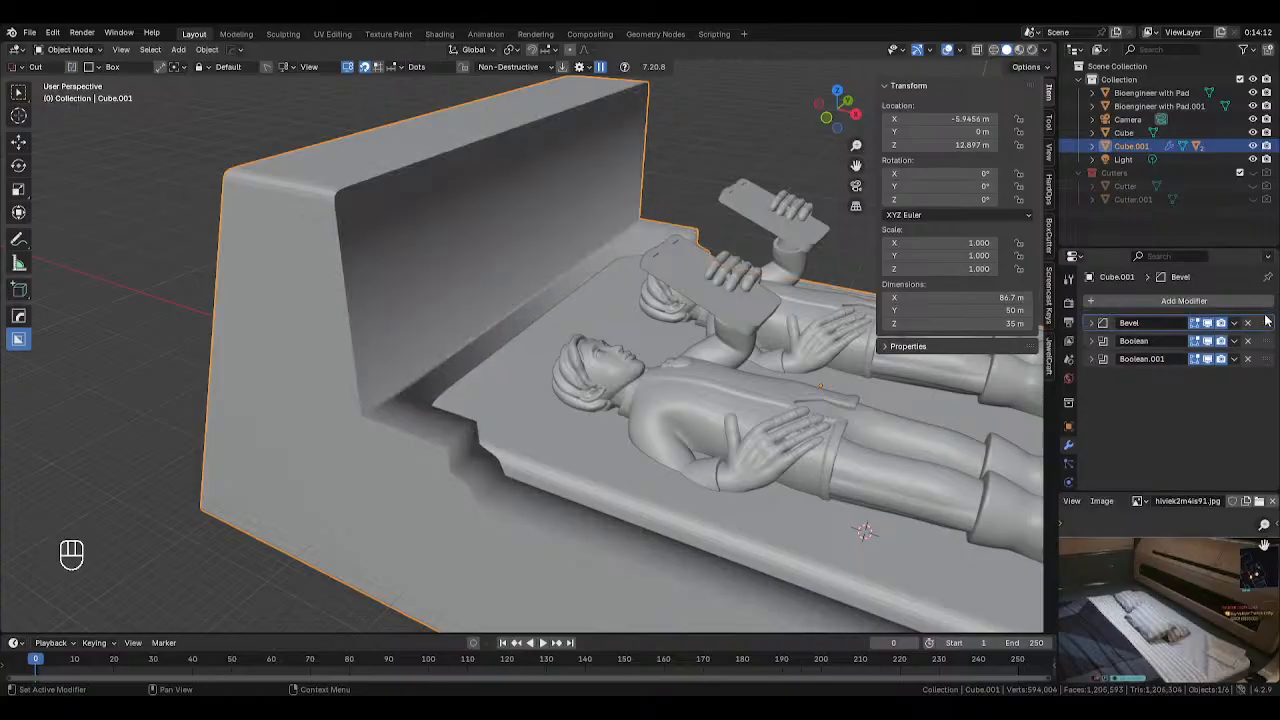
pyautogui.moveTo(590, 310); pyautogui.dragTo(450, 410, button='middle')
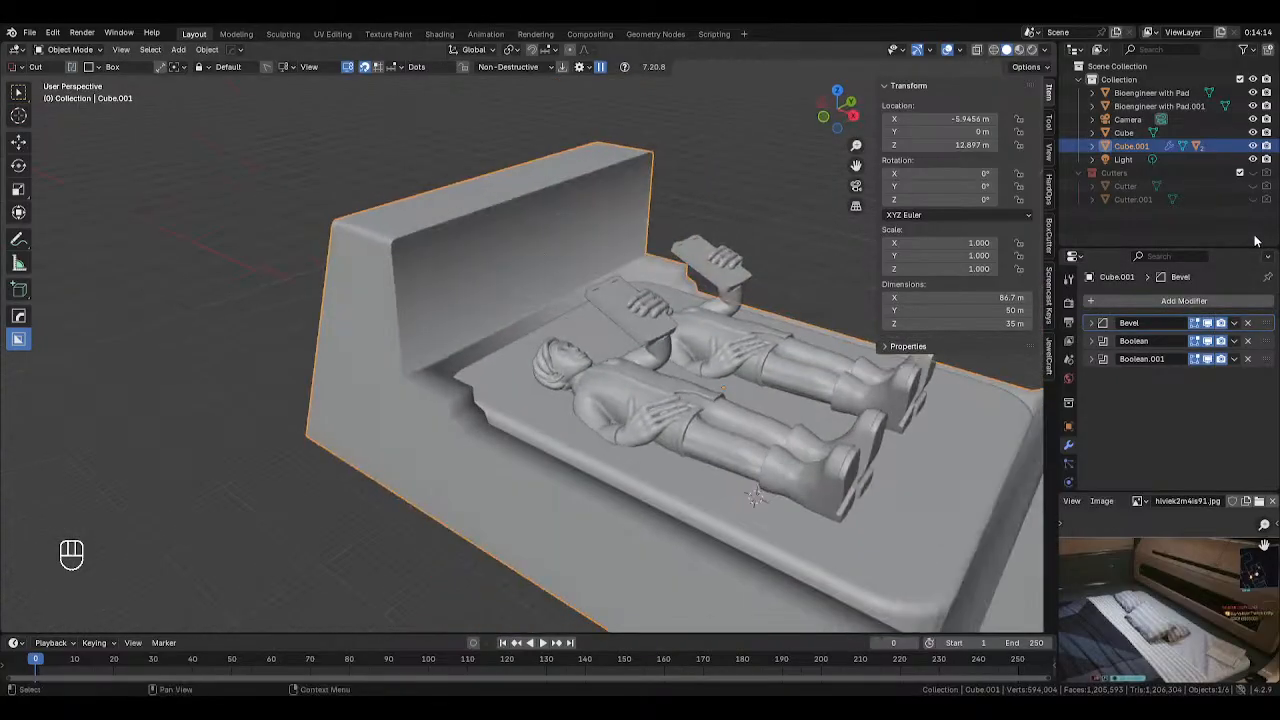
# Show the Cutters collection again and shade both the side-profile cutter and the mattress recess cutter flat
pyautogui.click(1252, 173)
pyautogui.click(549, 98)
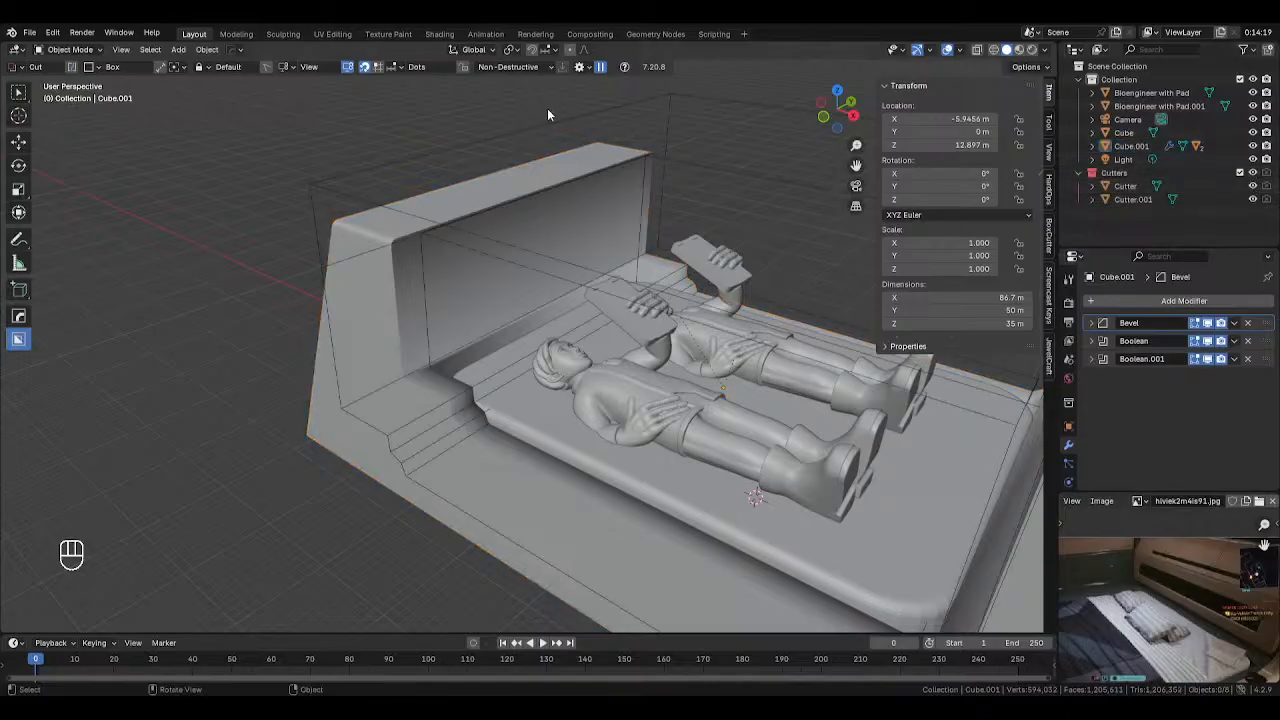
pyautogui.click(546, 126)
pyautogui.rightClick(545, 125)
pyautogui.click(545, 121)
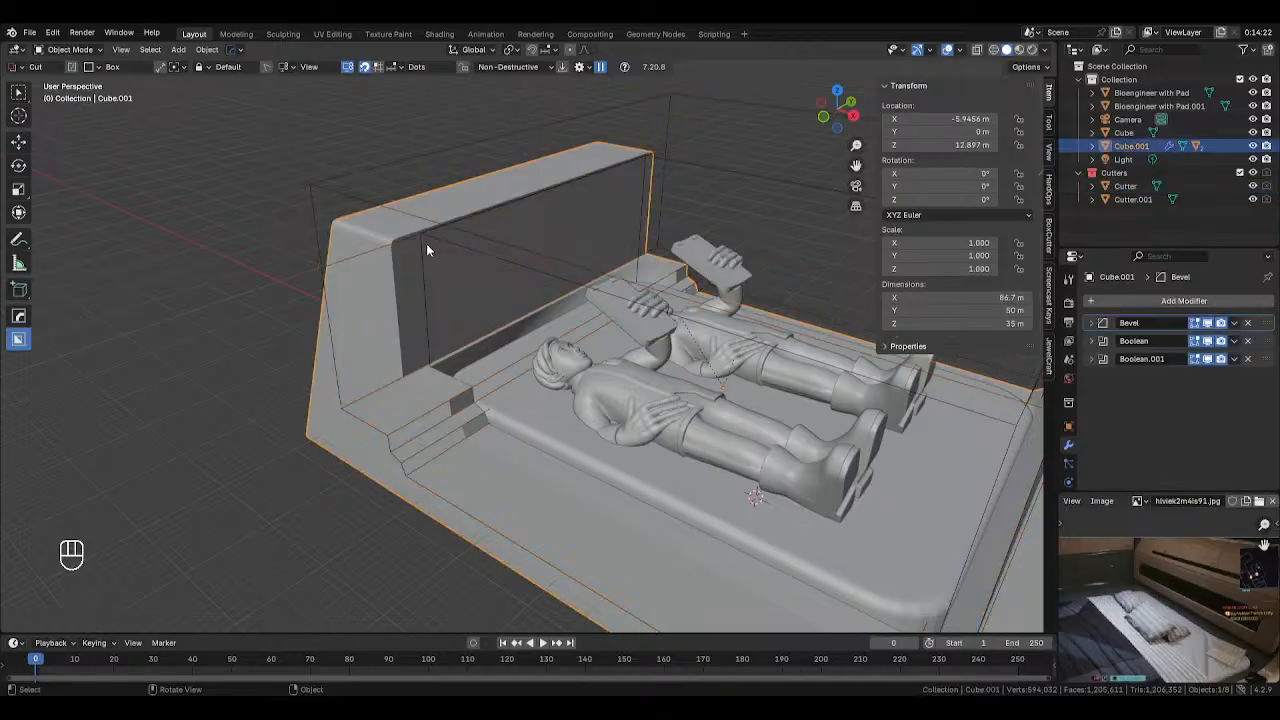
pyautogui.click(420, 248)
pyautogui.rightClick(422, 246)
pyautogui.click(421, 247)
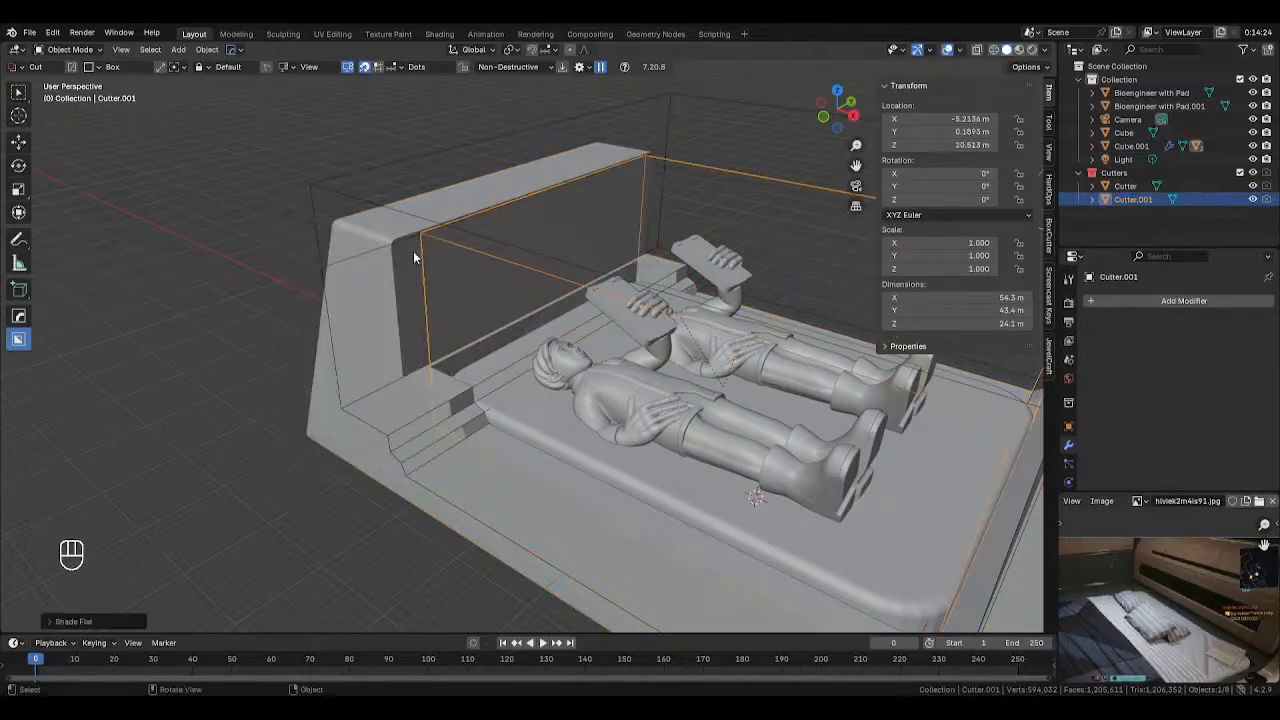
# Hide the side-profile cutter and the mattress recess cutter while keeping the bed frame visible
pyautogui.click(336, 393)
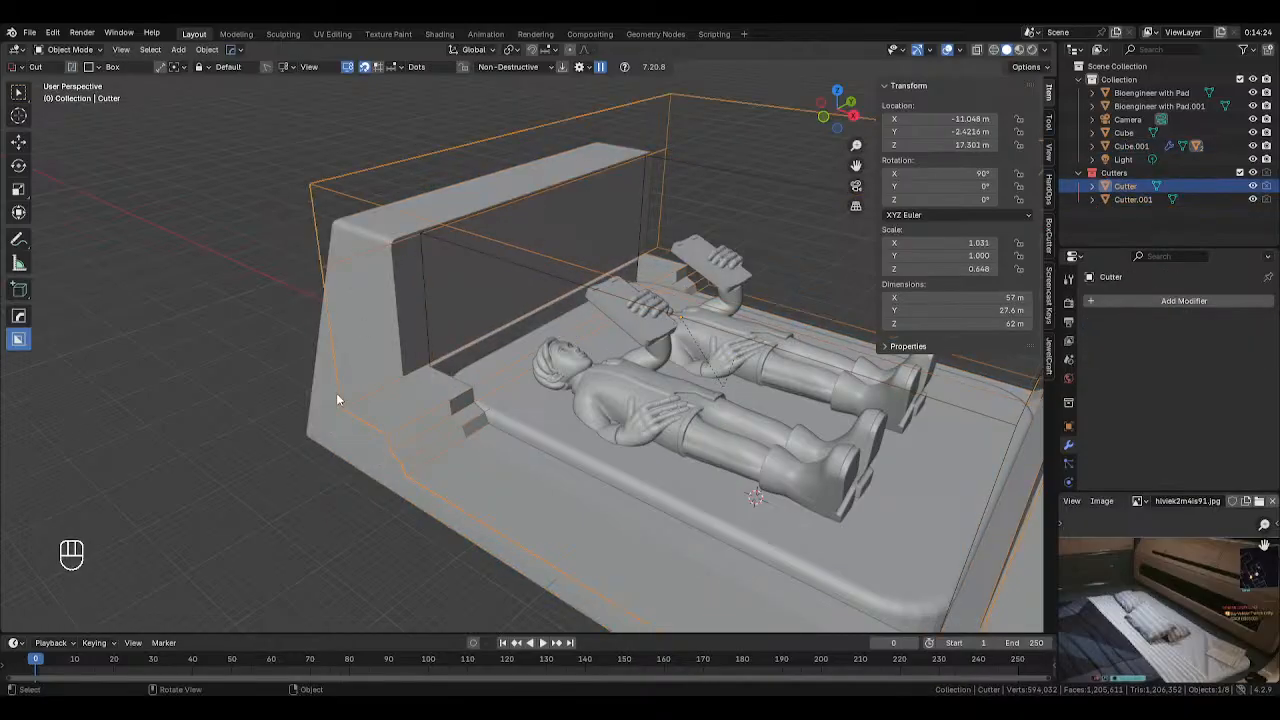
pyautogui.click(488, 258)
pyautogui.press('h')
pyautogui.hotkey('ctrl', 'z')
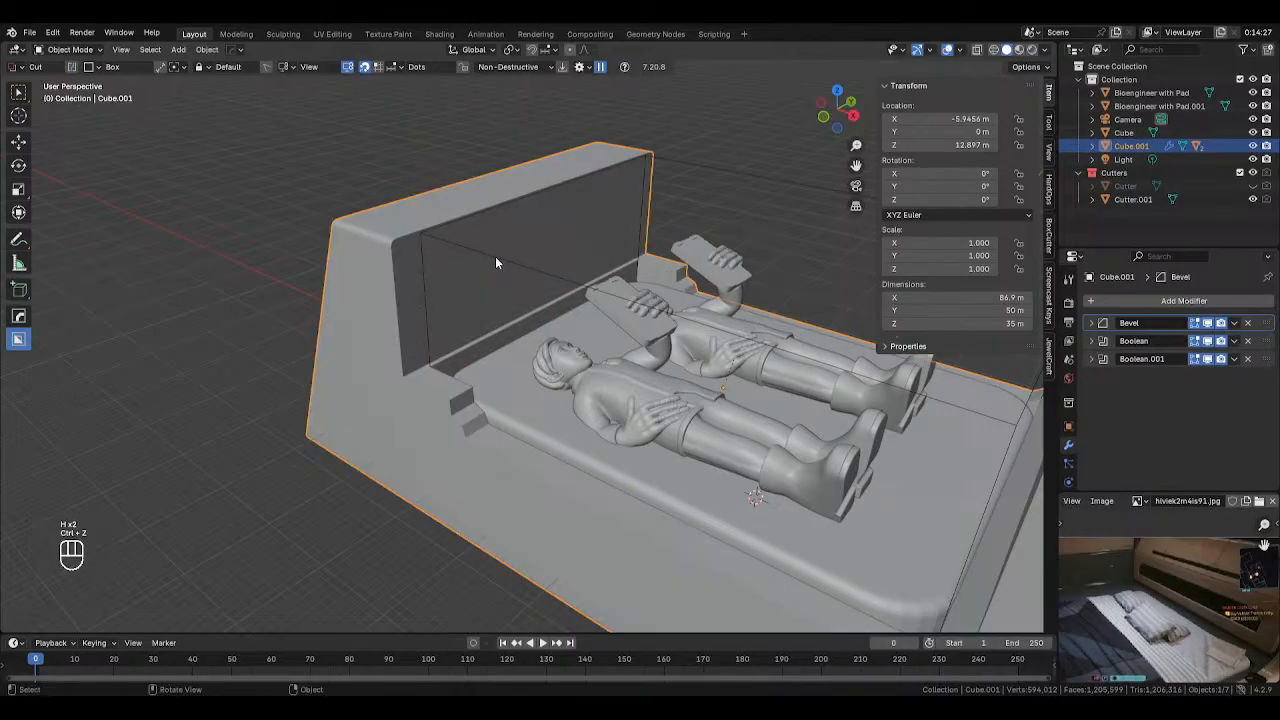
pyautogui.press('Tab')
pyautogui.click(488, 258)
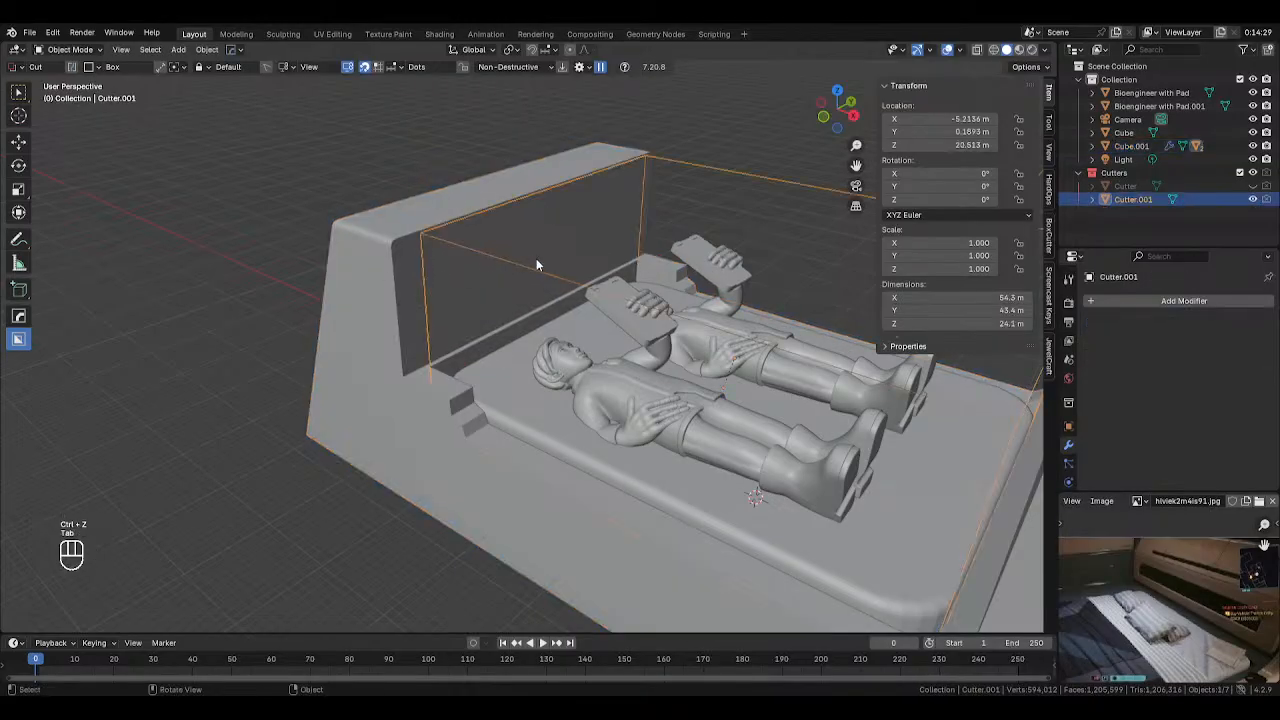
pyautogui.press('h')
# Examine the bed frame's base mesh and the stepped recess corner beside the headboard at close range
pyautogui.moveTo(536, 262); pyautogui.dragTo(504, 380, button='middle')
pyautogui.click(504, 380)
pyautogui.press('Tab')
pyautogui.keyDown('shift'); pyautogui.moveTo(677, 374); pyautogui.dragTo(709, 335, button='middle'); pyautogui.keyUp('shift')
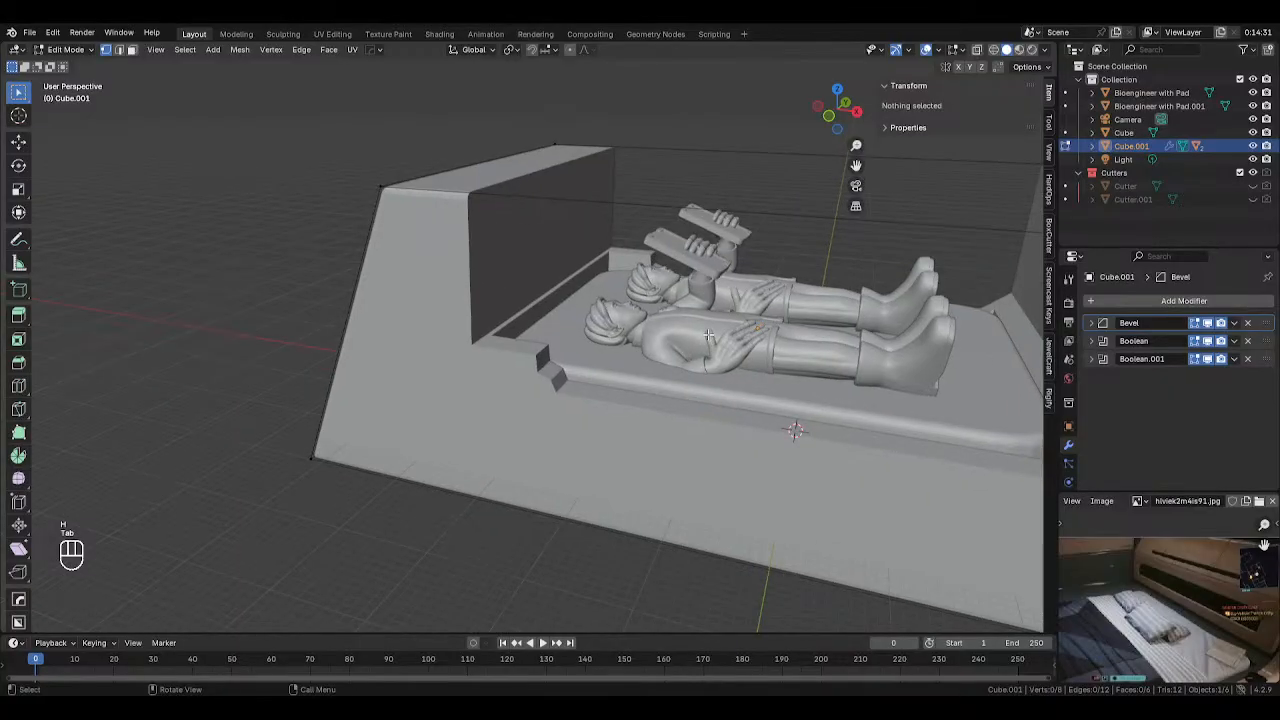
pyautogui.scroll(2, 700, 333)
pyautogui.press('Tab')
pyautogui.click(564, 332)
pyautogui.scroll(-5, 606, 302)
pyautogui.moveTo(612, 299); pyautogui.dragTo(637, 305, button='middle')
pyautogui.scroll(5, 640, 308)
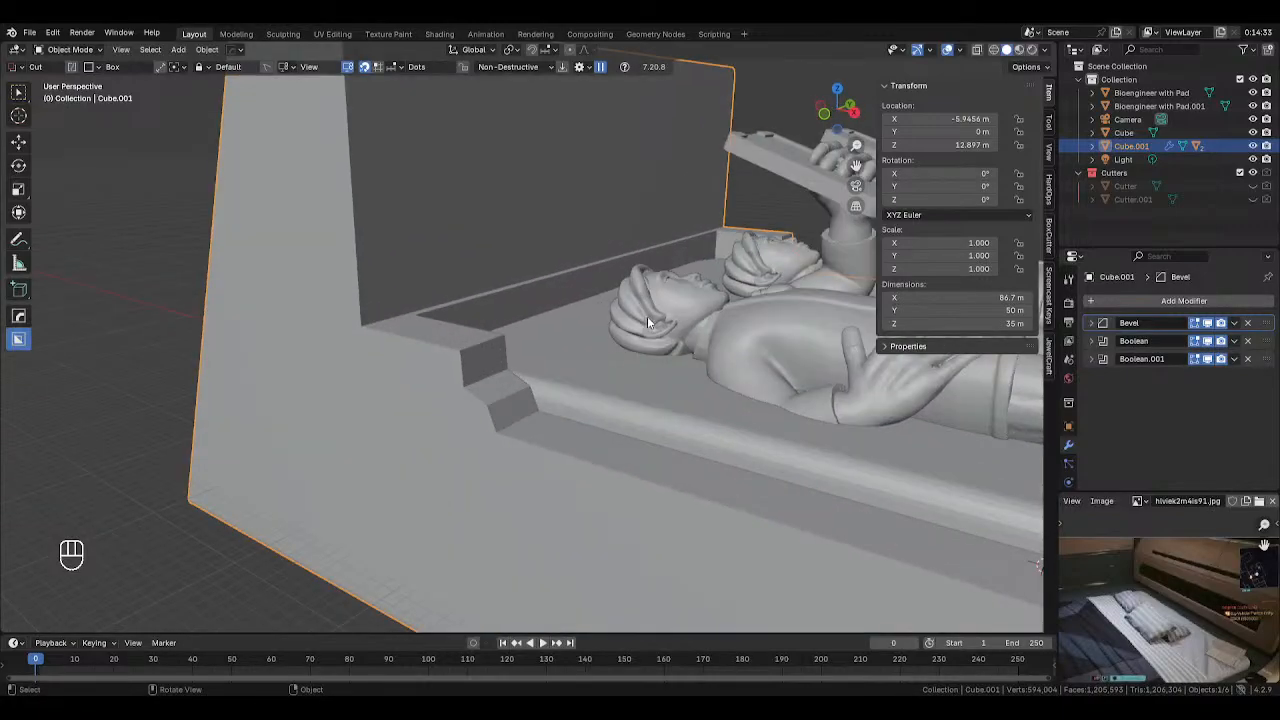
pyautogui.scroll(4, 647, 316)
pyautogui.scroll(-3, 627, 322)
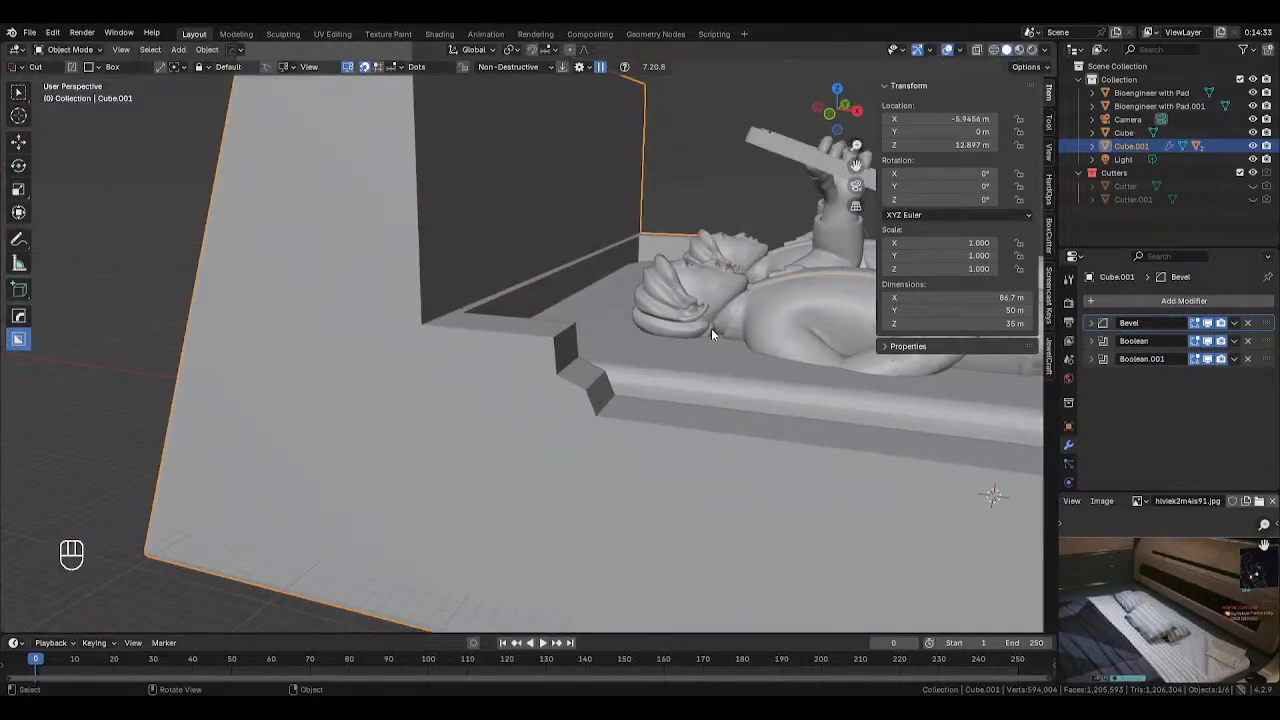
pyautogui.scroll(-4, 711, 335)
pyautogui.moveTo(711, 335); pyautogui.dragTo(556, 304, button='middle')
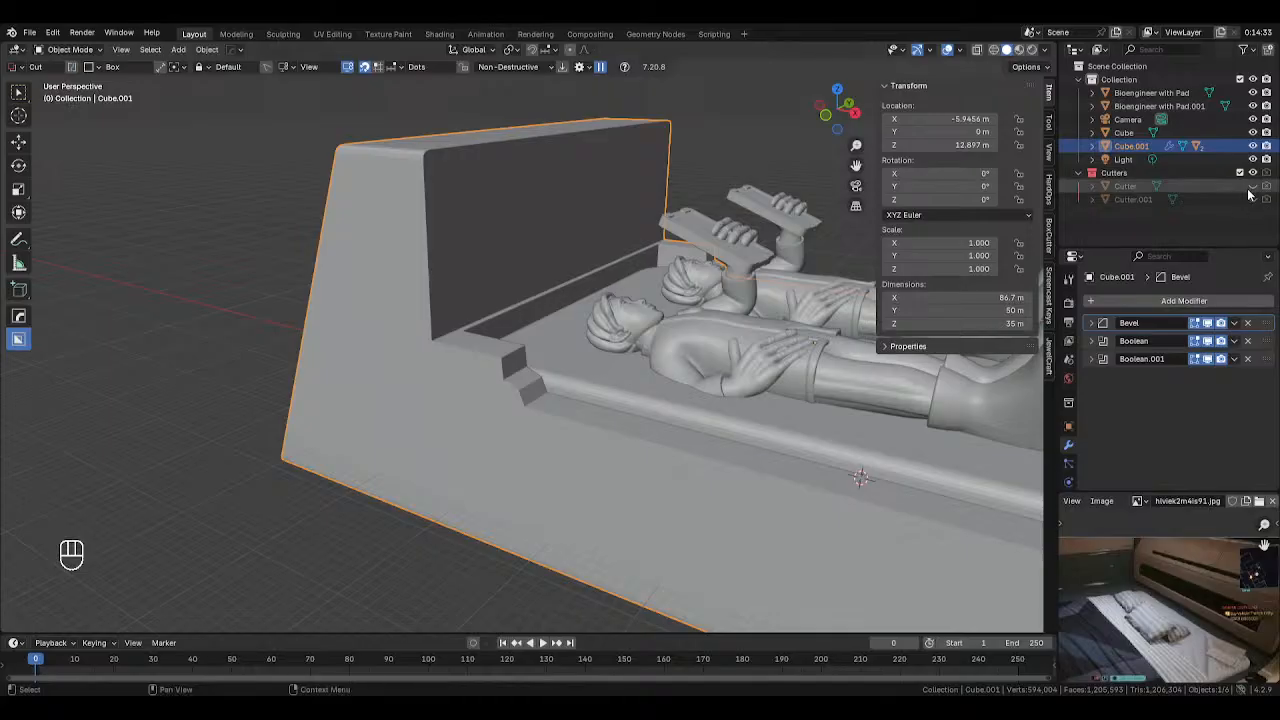
# Unhide the side-profile cutter and open its mesh for editing in face selection mode
pyautogui.click(1252, 187)
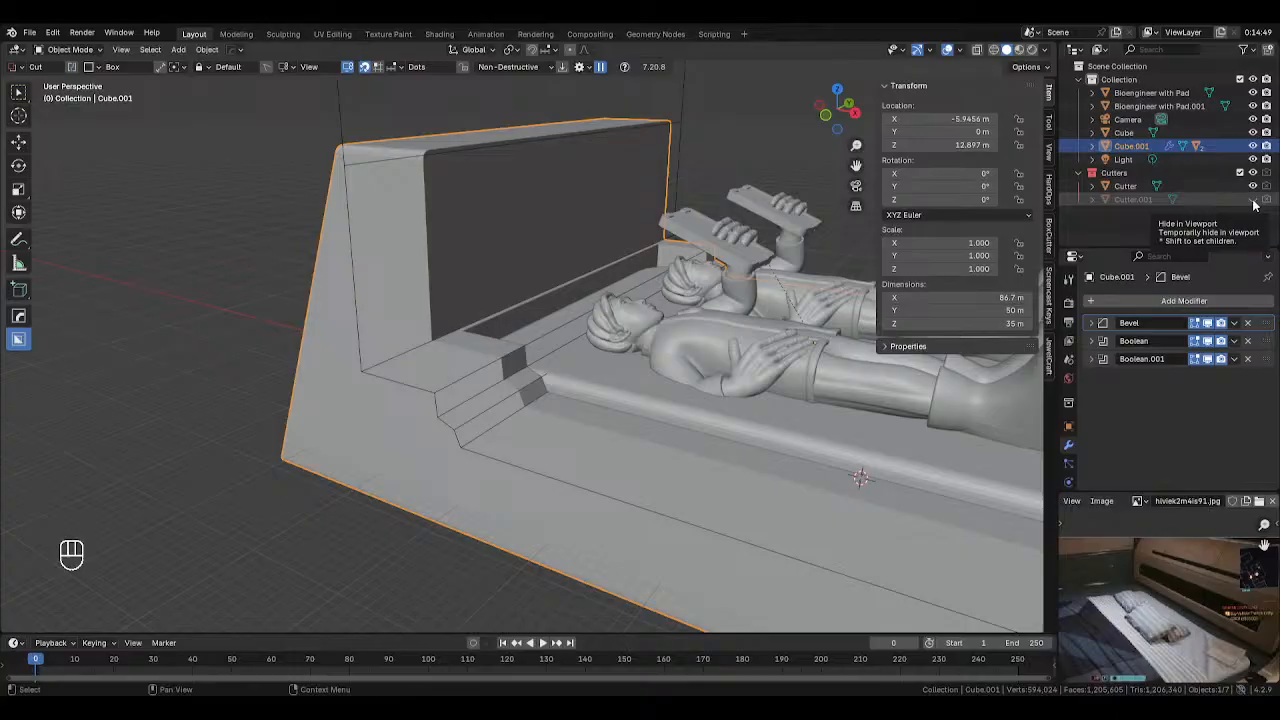
pyautogui.click(347, 239)
pyautogui.press('Tab')
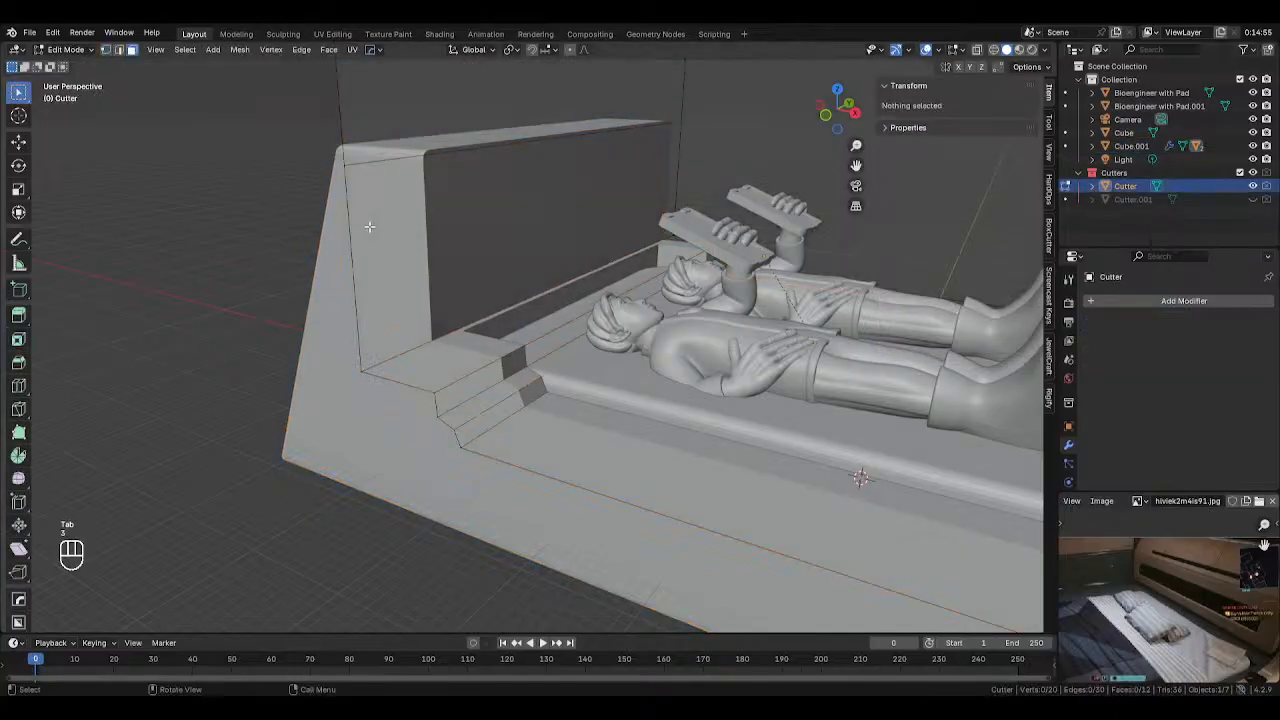
pyautogui.click(370, 227)
# Move the profile cutter's two head-end wall faces about 0.59 m along X toward the foot end, and hide those faces
pyautogui.moveTo(370, 227); pyautogui.dragTo(443, 217, button='middle')
pyautogui.click(568, 147)
pyautogui.keyDown('shift'); pyautogui.click(591, 192); pyautogui.keyUp('shift')
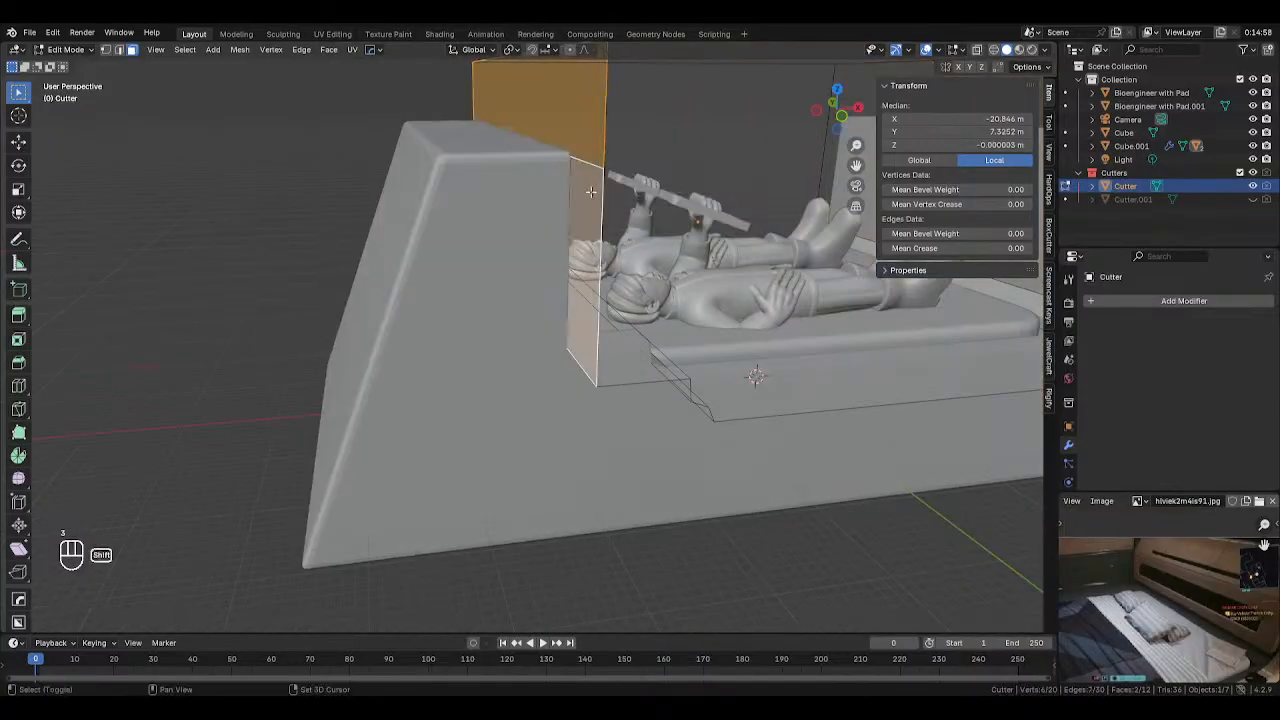
pyautogui.moveTo(591, 192); pyautogui.dragTo(697, 189, button='middle')
pyautogui.press('g')
pyautogui.press('y')
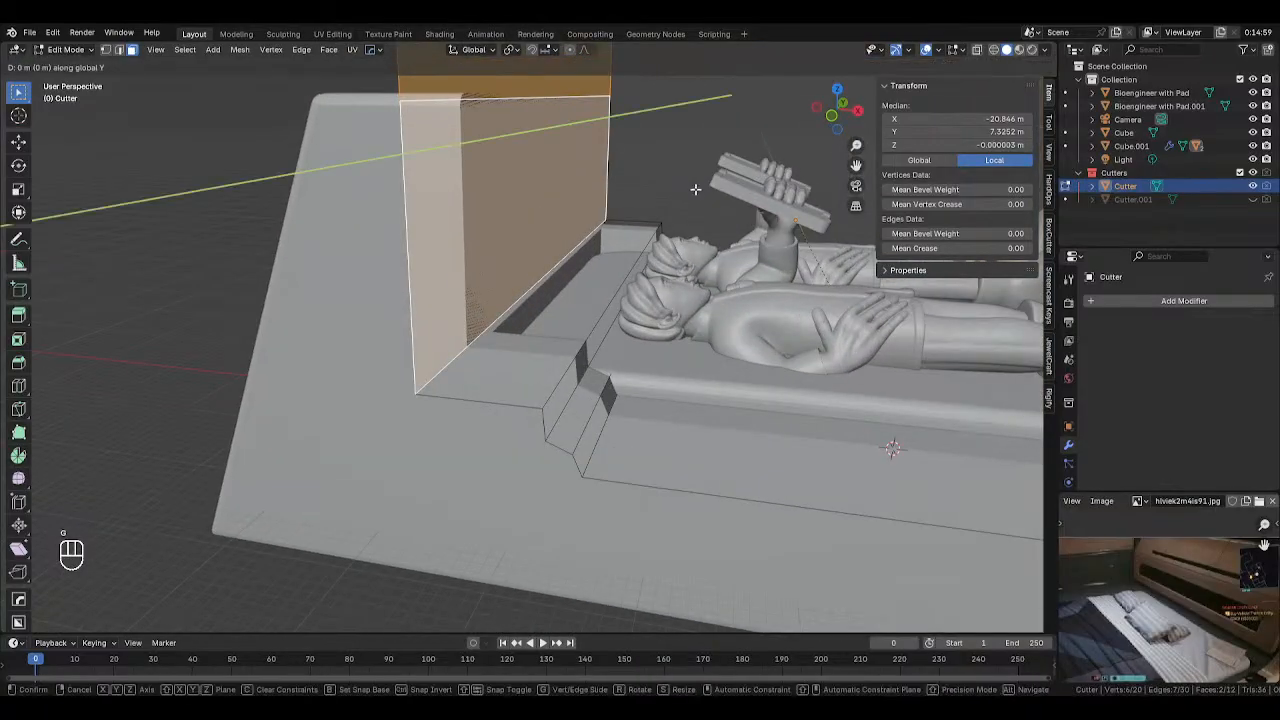
pyautogui.press('x')
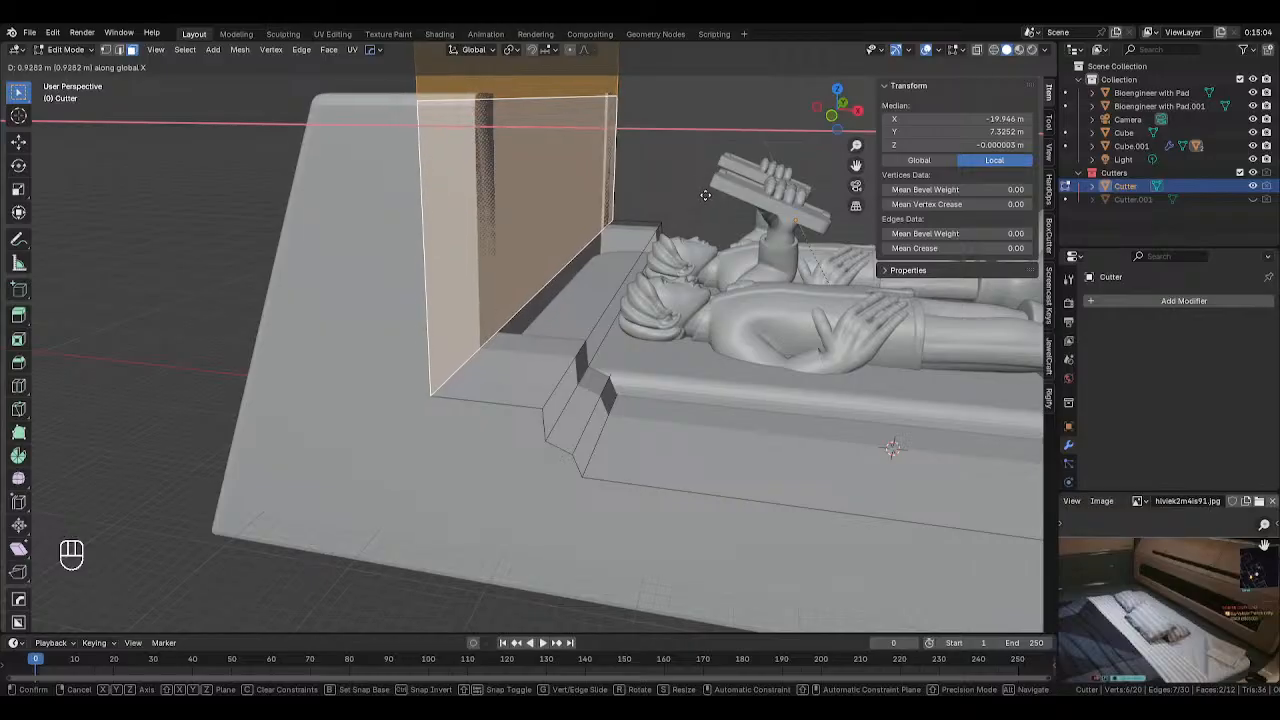
pyautogui.press('shift')
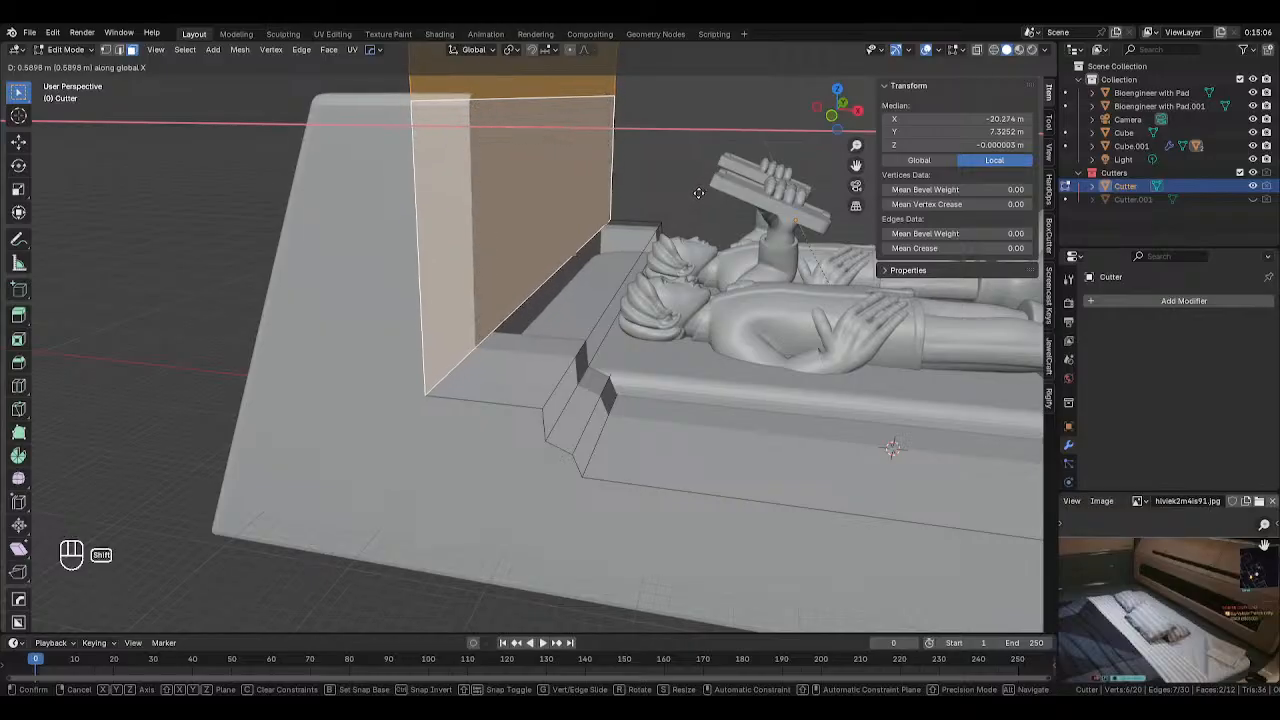
pyautogui.click(698, 192)
pyautogui.press('h')
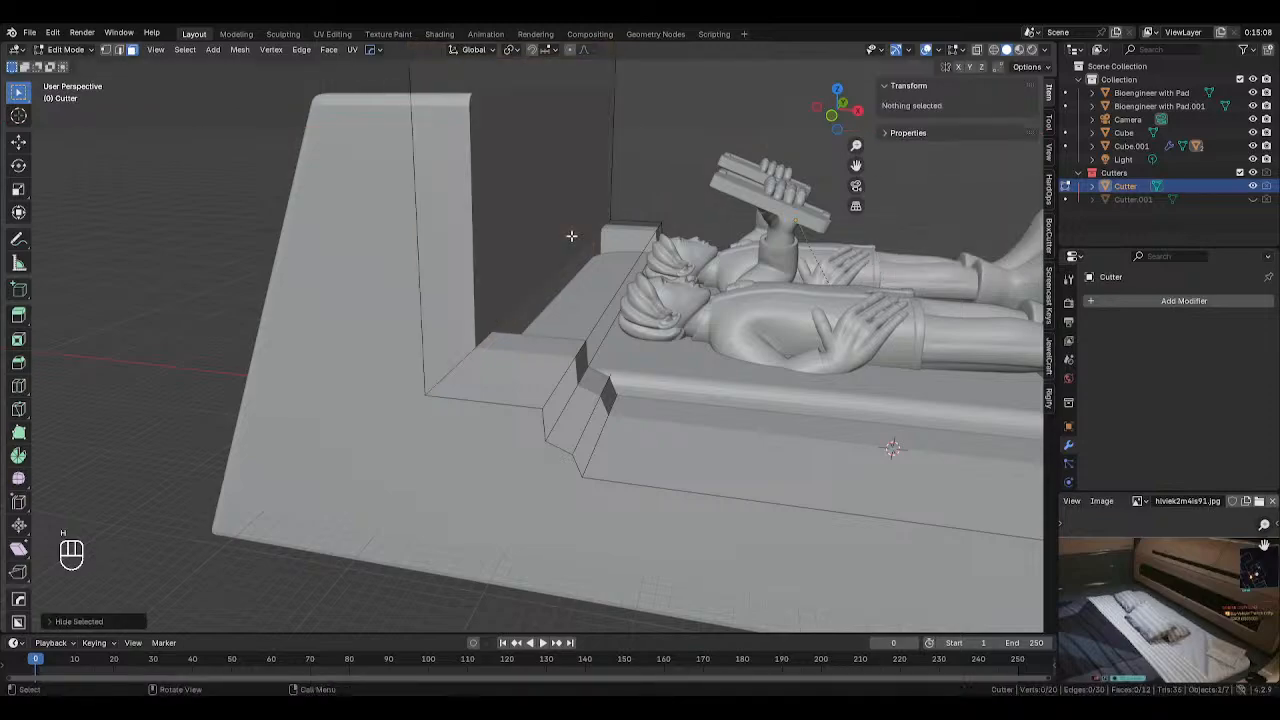
# Return to Object Mode, select the bed frame, and move its Bevel modifier below both Booleans, checking the headboard corner up close
pyautogui.scroll(-2, 560, 267)
pyautogui.click(534, 356)
pyautogui.press('Tab')
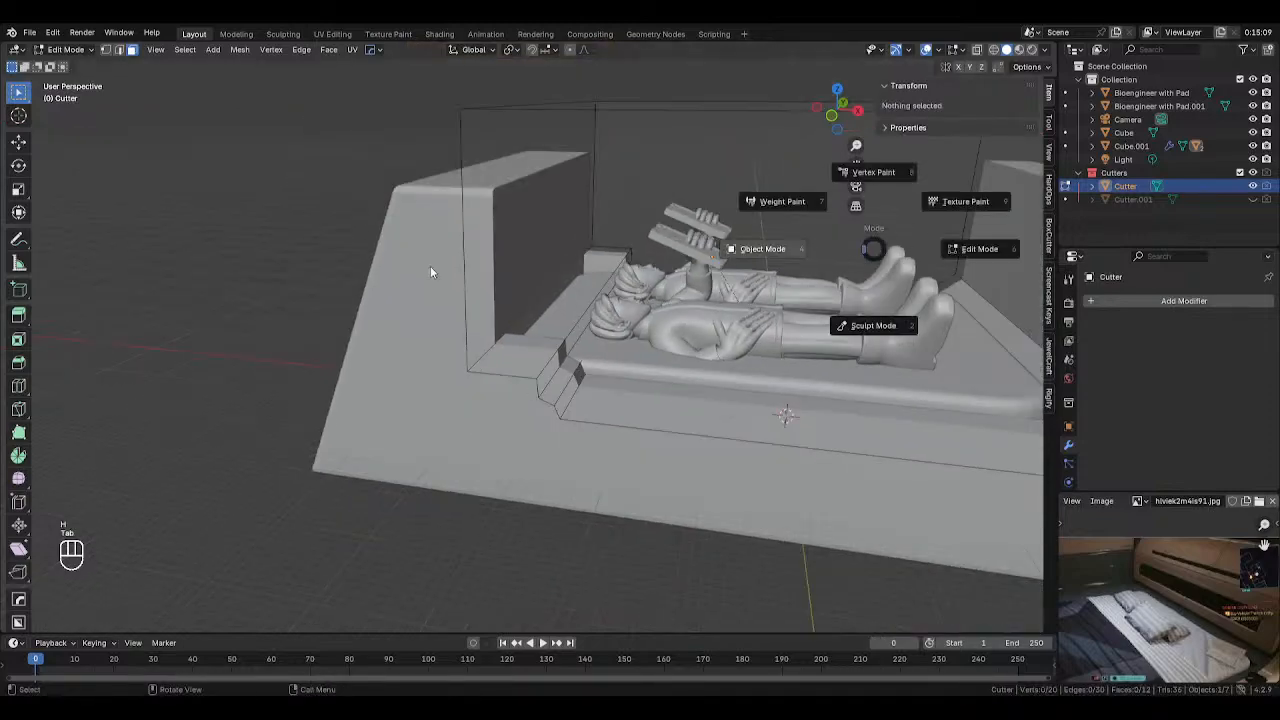
pyautogui.click(500, 396)
pyautogui.moveTo(1263, 323); pyautogui.dragTo(1263, 362)
pyautogui.scroll(3, 615, 325)
pyautogui.moveTo(560, 306); pyautogui.dragTo(665, 236, button='middle')
pyautogui.scroll(3, 594, 276)
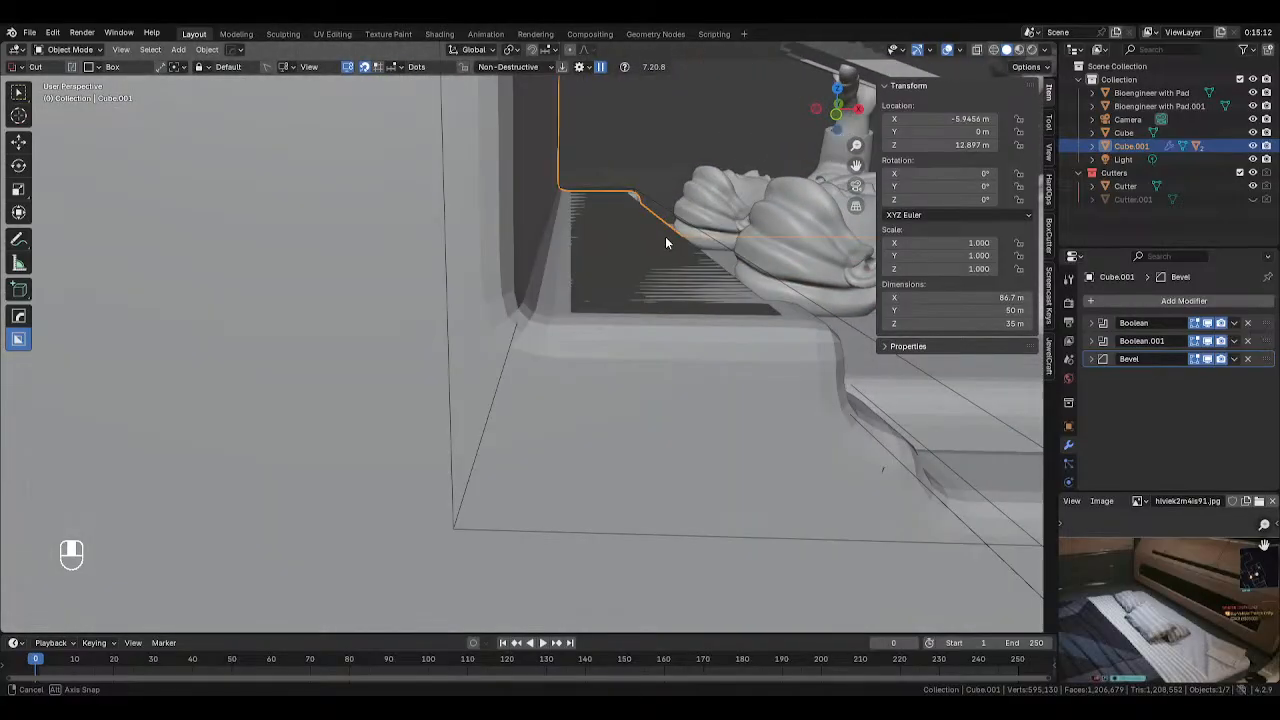
# Check the bed frame as a whole and undo the Bevel modifier's move below the Booleans
pyautogui.scroll(-6, 652, 233)
pyautogui.scroll(-3, 652, 233)
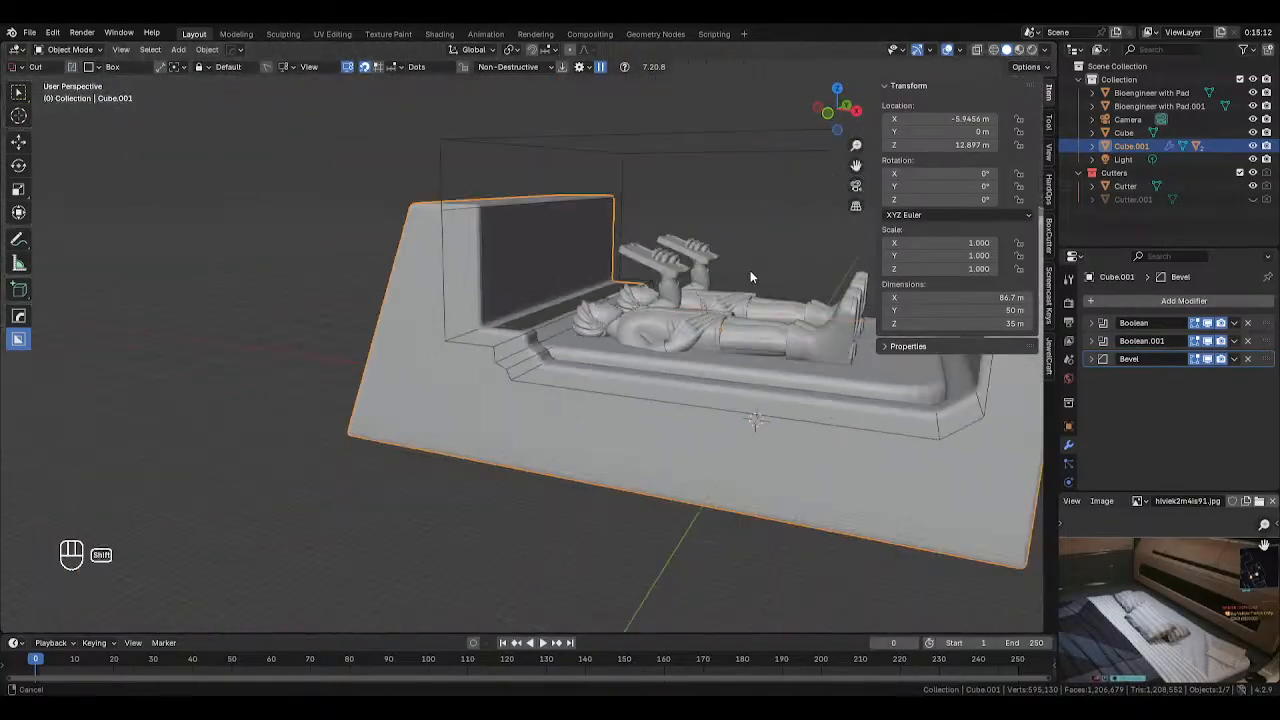
pyautogui.scroll(4, 603, 260)
pyautogui.keyDown('shift'); pyautogui.moveTo(750, 272); pyautogui.dragTo(637, 268, button='middle'); pyautogui.keyUp('shift')
pyautogui.keyDown('shift'); pyautogui.moveTo(637, 268); pyautogui.dragTo(600, 250, button='middle'); pyautogui.keyUp('shift')
pyautogui.scroll(-3, 592, 247)
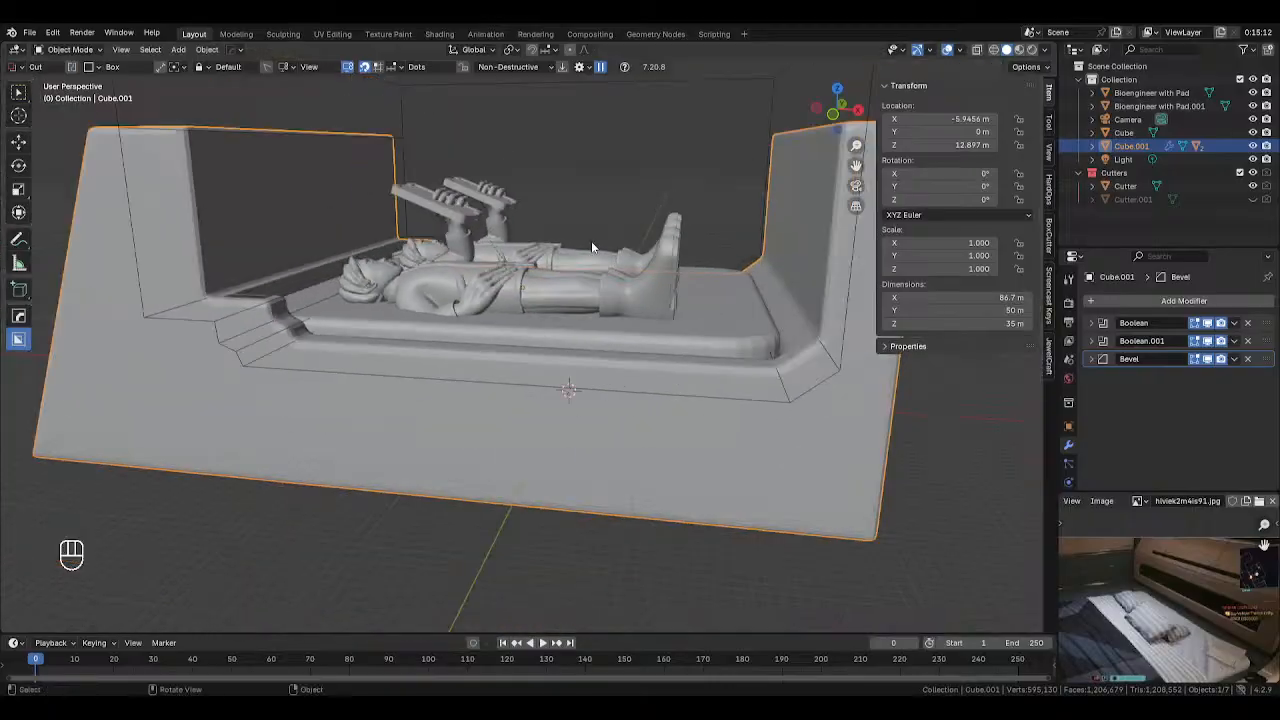
pyautogui.scroll(-4, 652, 232)
pyautogui.hotkey('ctrl', 'z')
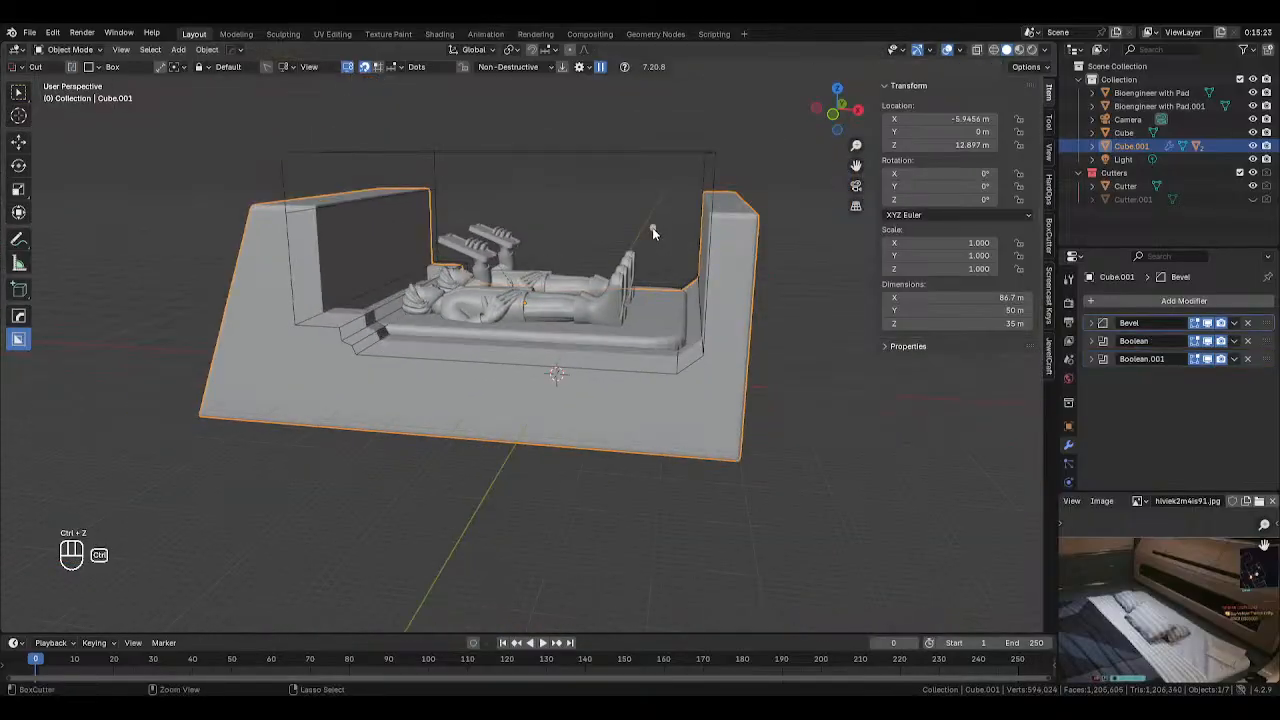
# Remove the Bevel modifier from the bed frame and check its base mesh in Edit Mode
pyautogui.click(426, 156)
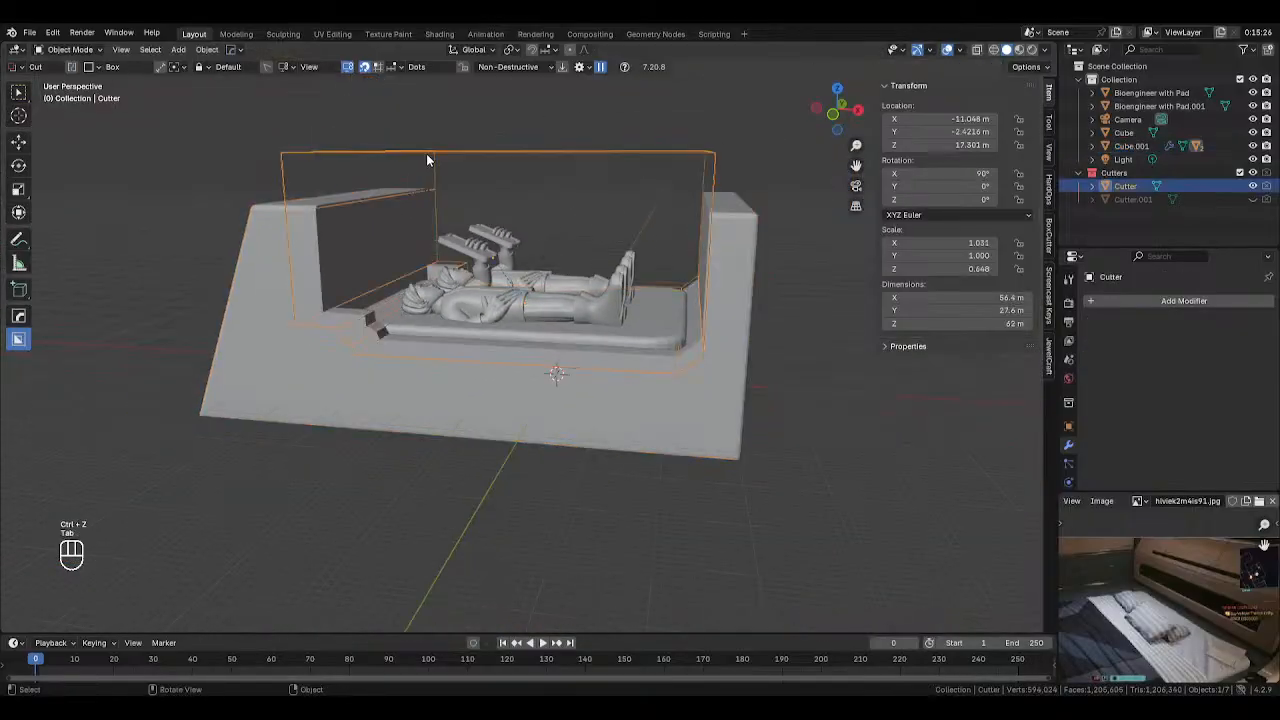
pyautogui.click(248, 248)
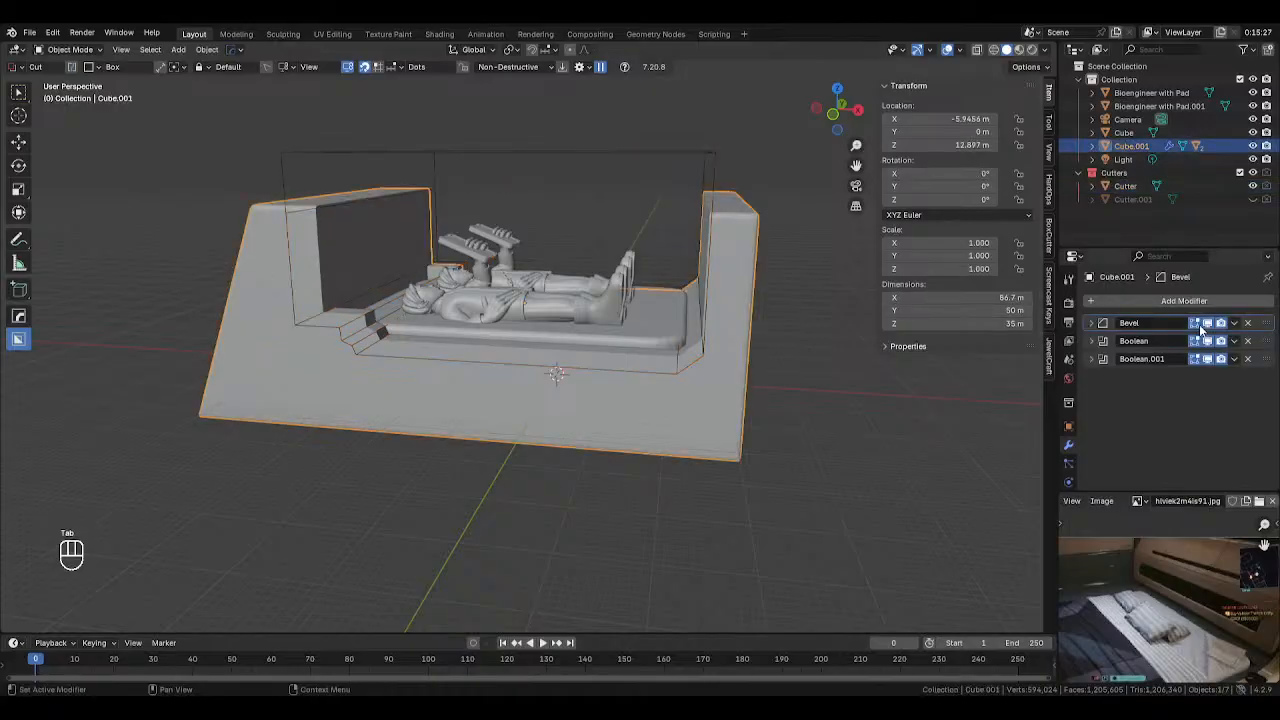
pyautogui.click(1247, 323)
pyautogui.press('Tab')
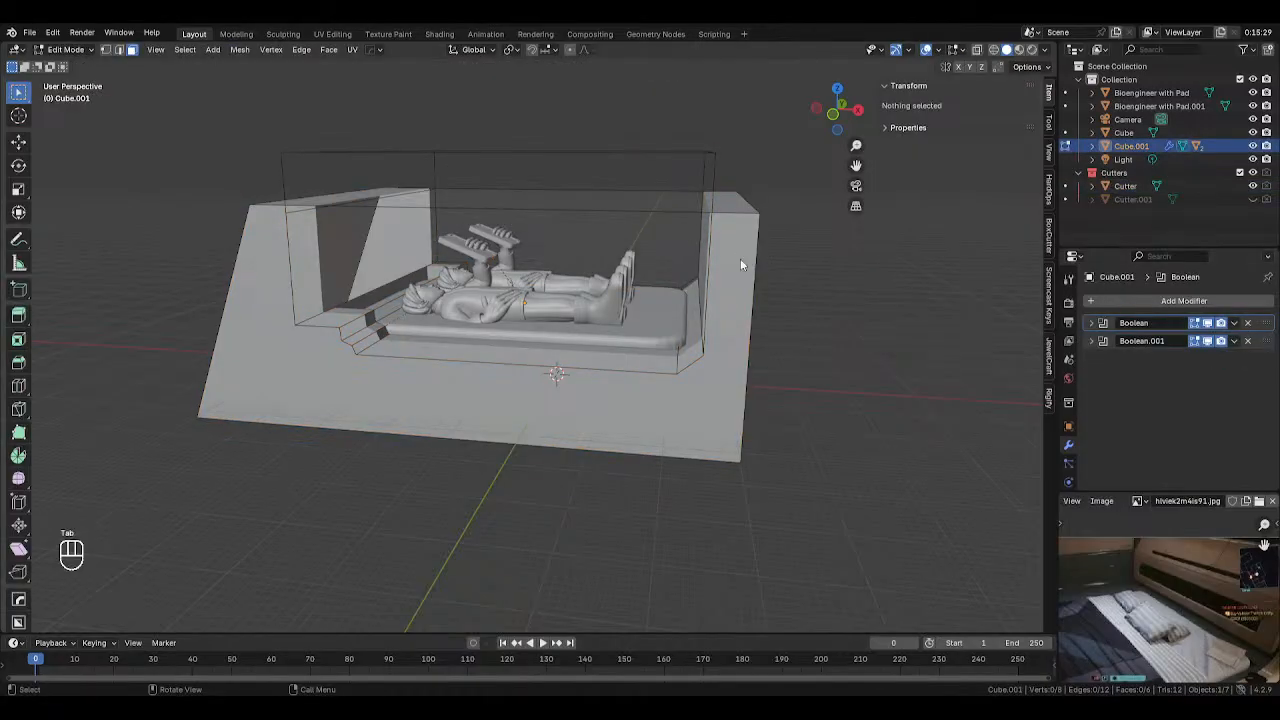
pyautogui.press('Tab')
pyautogui.moveTo(543, 233)
pyautogui.mouseDown(button='middle')
pyautogui.moveTo(562, 211)
pyautogui.moveTo(459, 216)
pyautogui.moveTo(570, 226)
pyautogui.moveTo(557, 222)
pyautogui.mouseUp(button='middle')
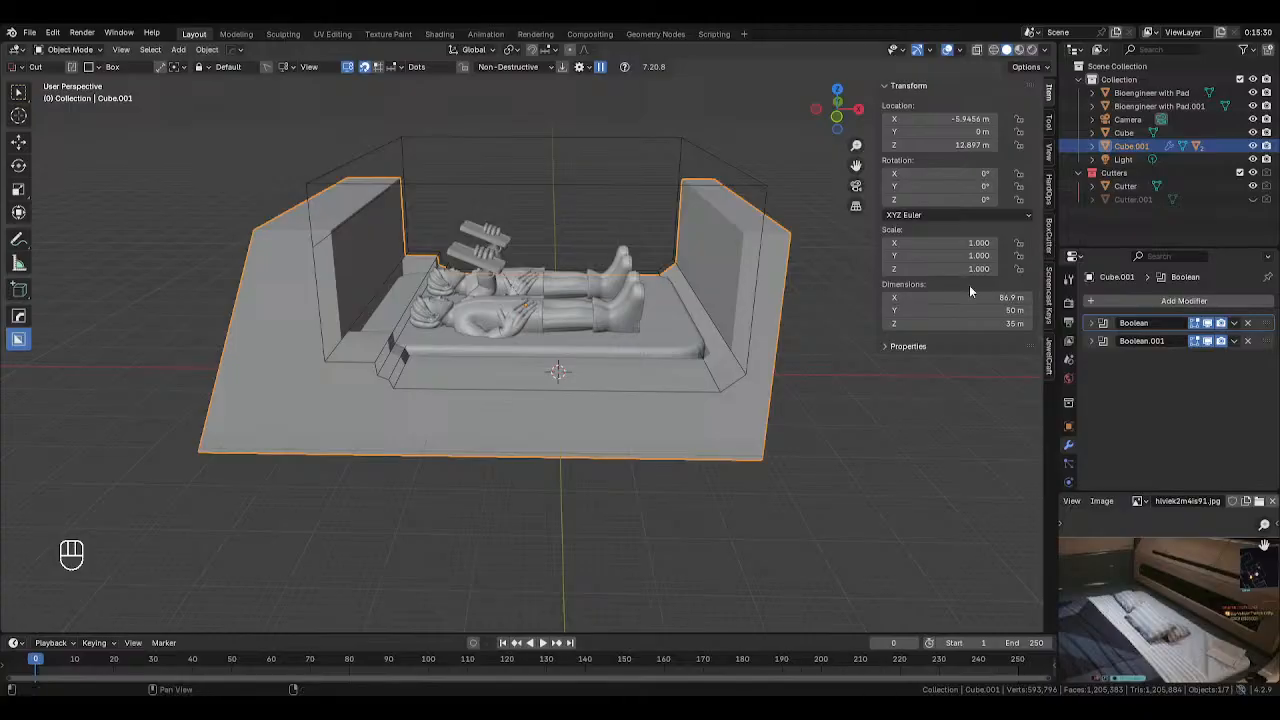
# Apply both Boolean modifiers on the bed frame
pyautogui.click(1240, 322)
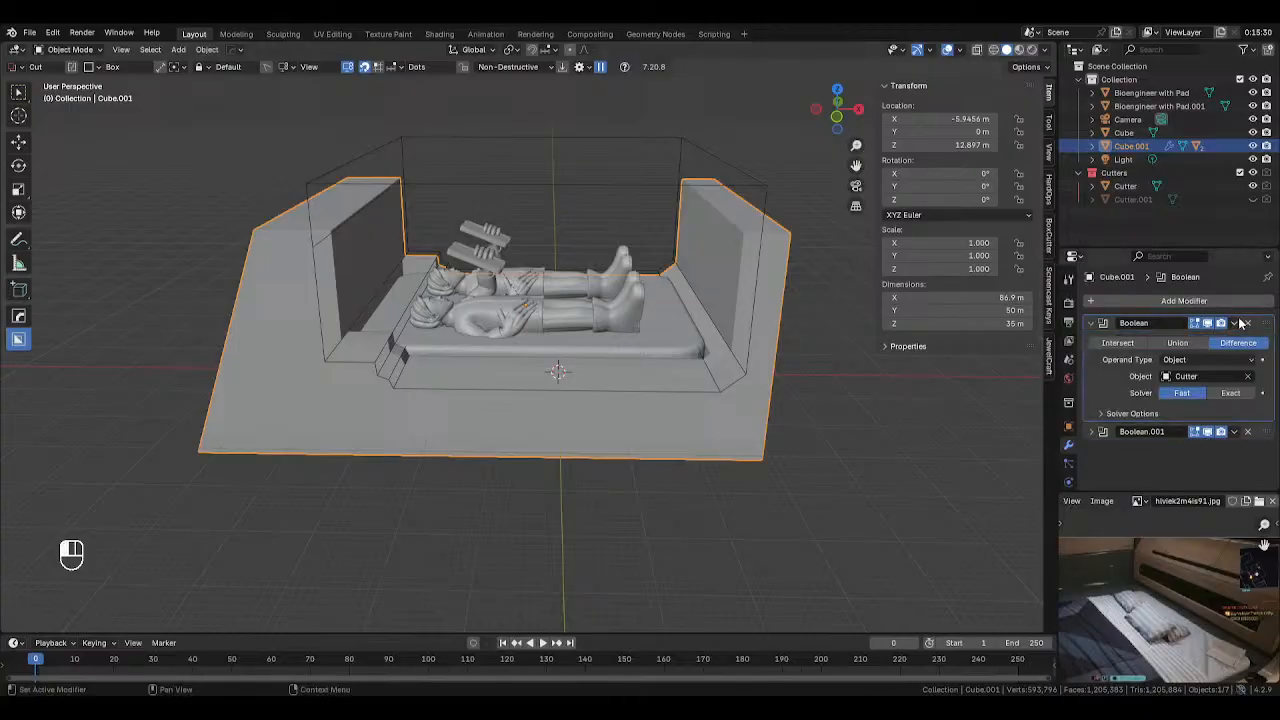
pyautogui.click(1235, 325)
pyautogui.click(1228, 339)
pyautogui.click(1234, 325)
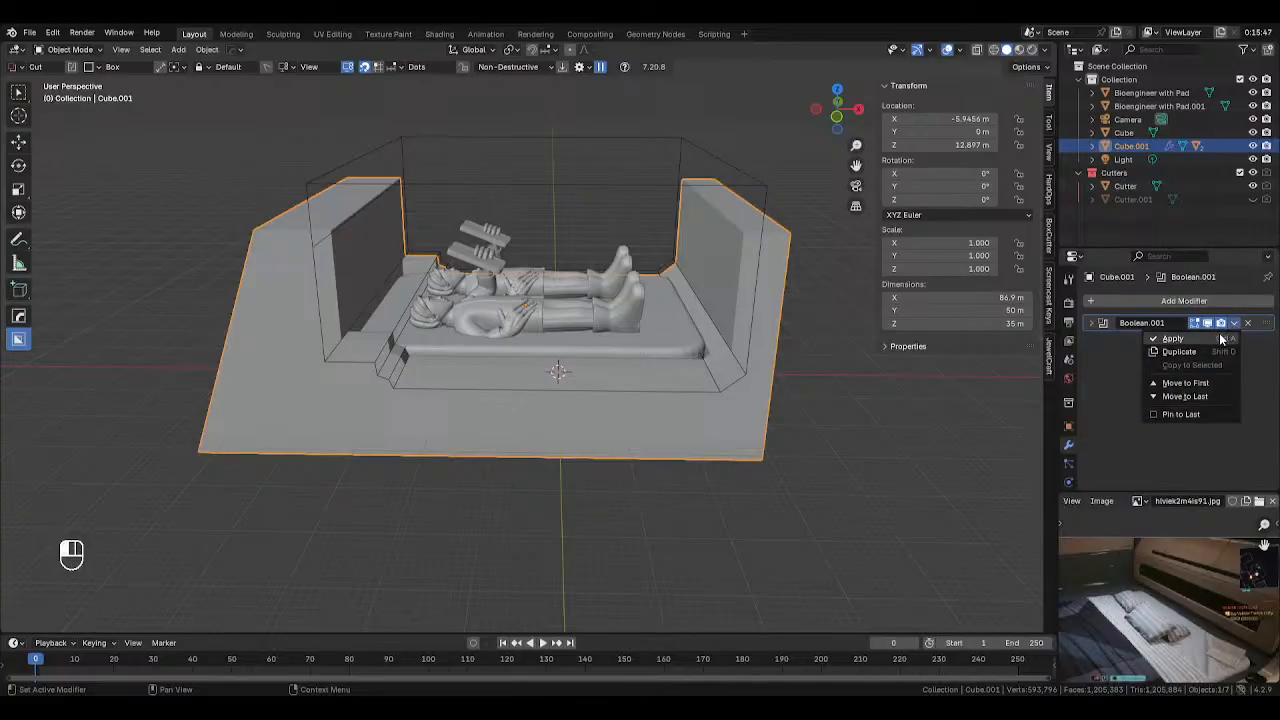
pyautogui.click(1220, 339)
# Delete the side-profile cutter and unhide the remaining box cutter, Cutter.001
pyautogui.click(631, 181)
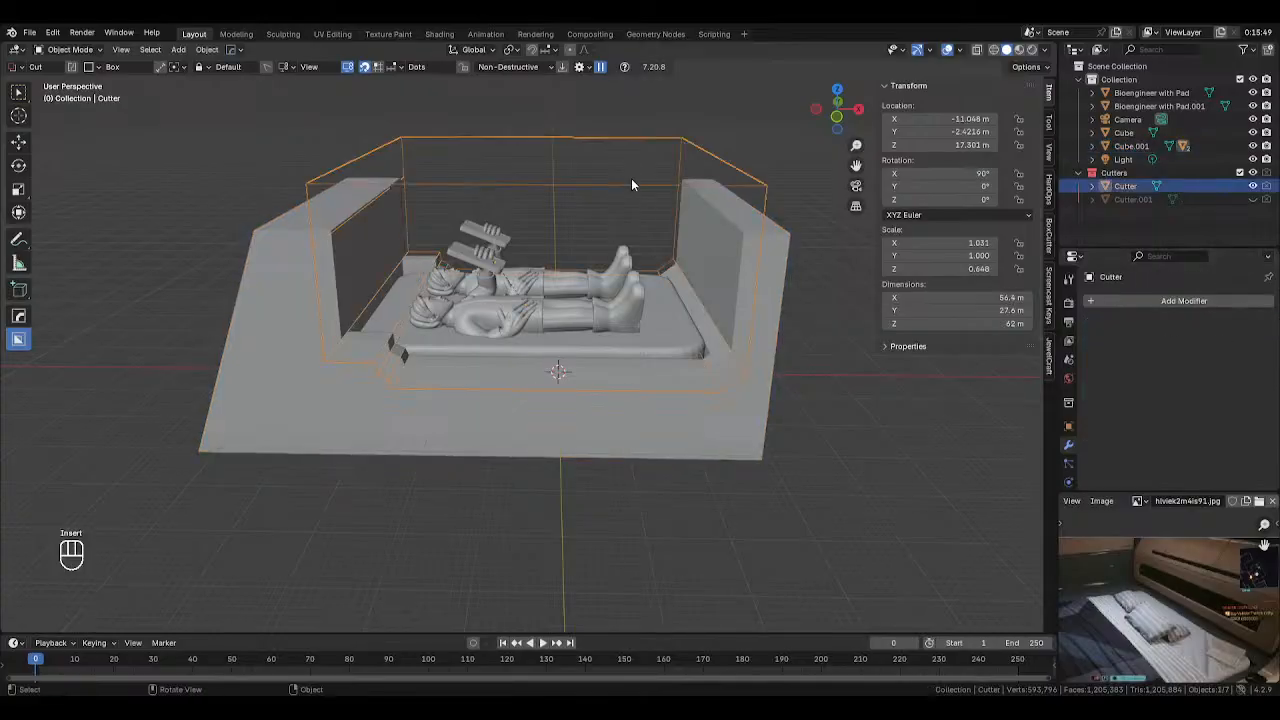
pyautogui.press('Delete')
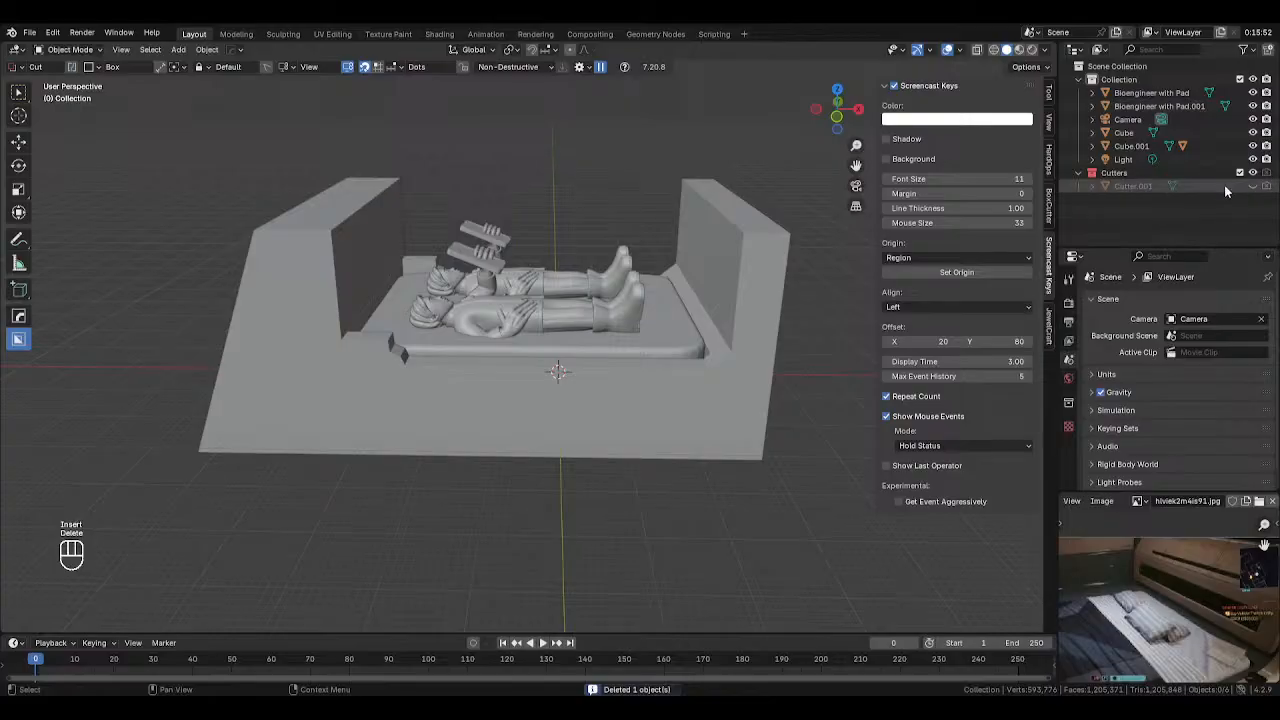
pyautogui.click(1252, 187)
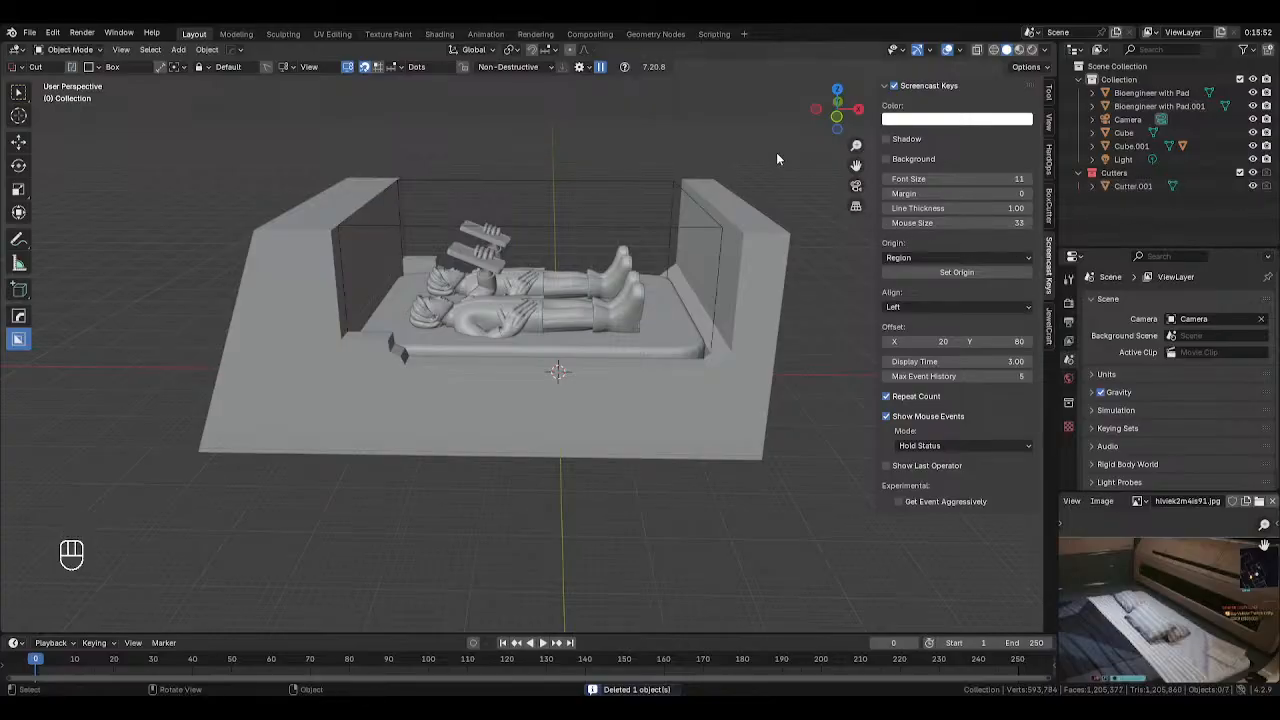
# Undo the cutter deletion and the application of both Booleans on the bed frame
pyautogui.hotkey('ctrl', 'z')
pyautogui.hotkey('ctrl', 'z')
pyautogui.hotkey('ctrl', 'z')
pyautogui.hotkey('ctrl', 'z')
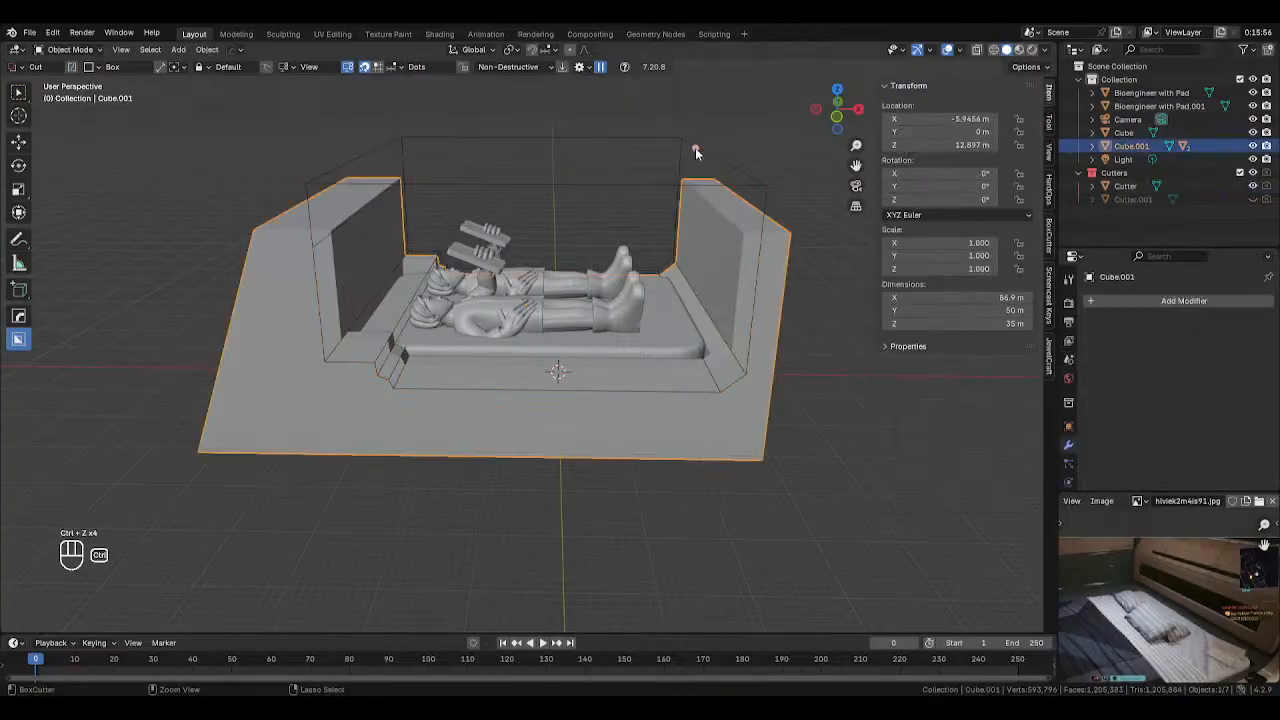
pyautogui.hotkey('ctrl', 'z')
pyautogui.hotkey('ctrl', 'z')
pyautogui.hotkey('ctrl', 'z')
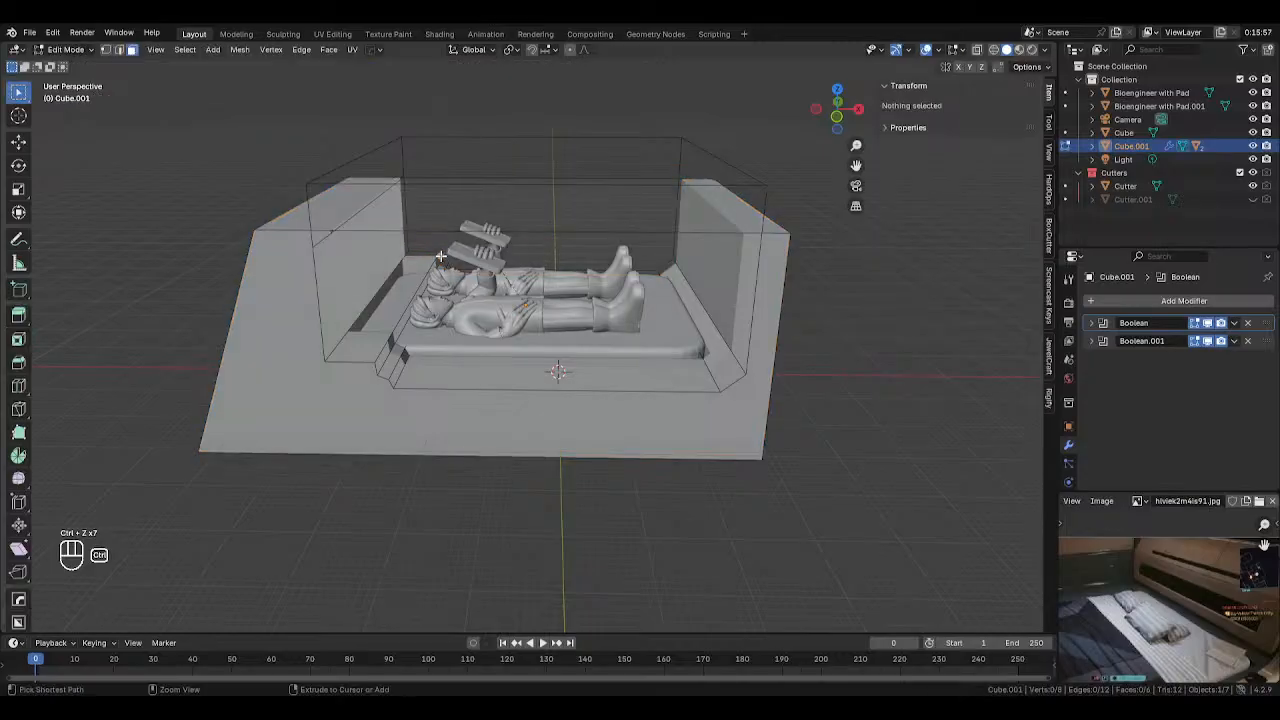
pyautogui.hotkey('ctrl', 'z')
# Examine the side-profile cutter's side and head-end faces in Edit Mode with X-ray turned on
pyautogui.click(423, 188)
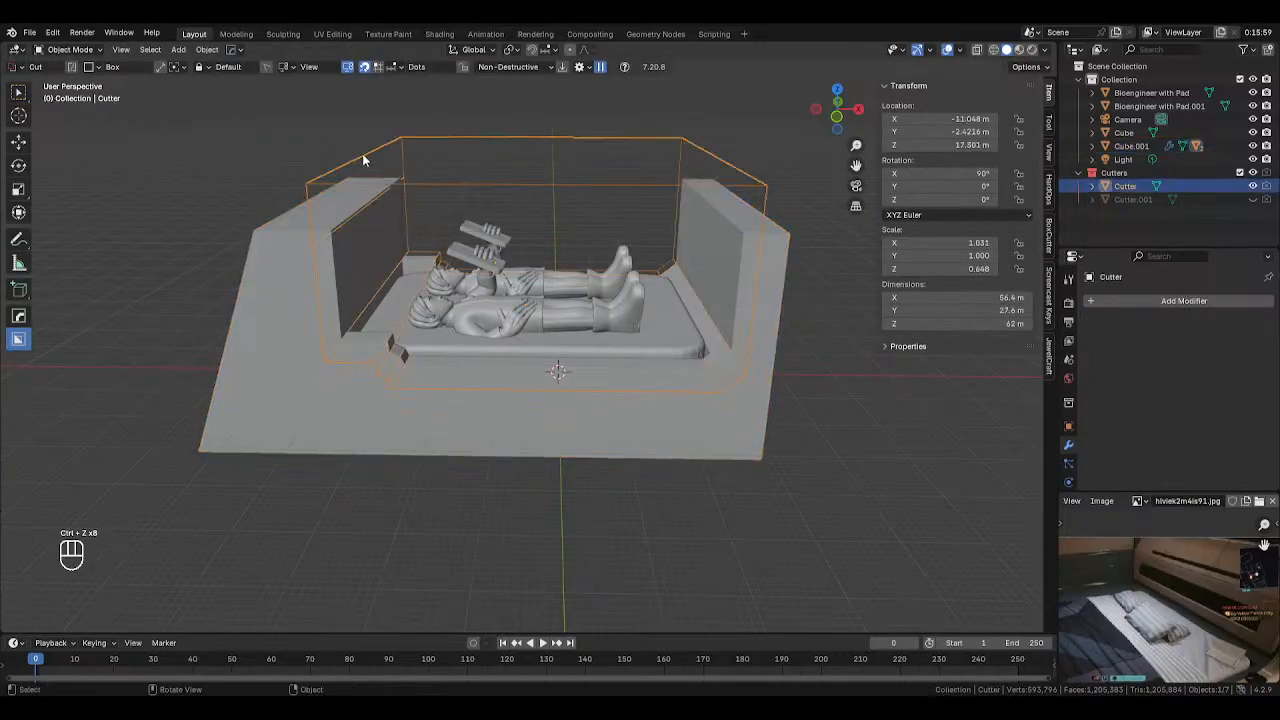
pyautogui.press('Tab')
pyautogui.click(355, 207)
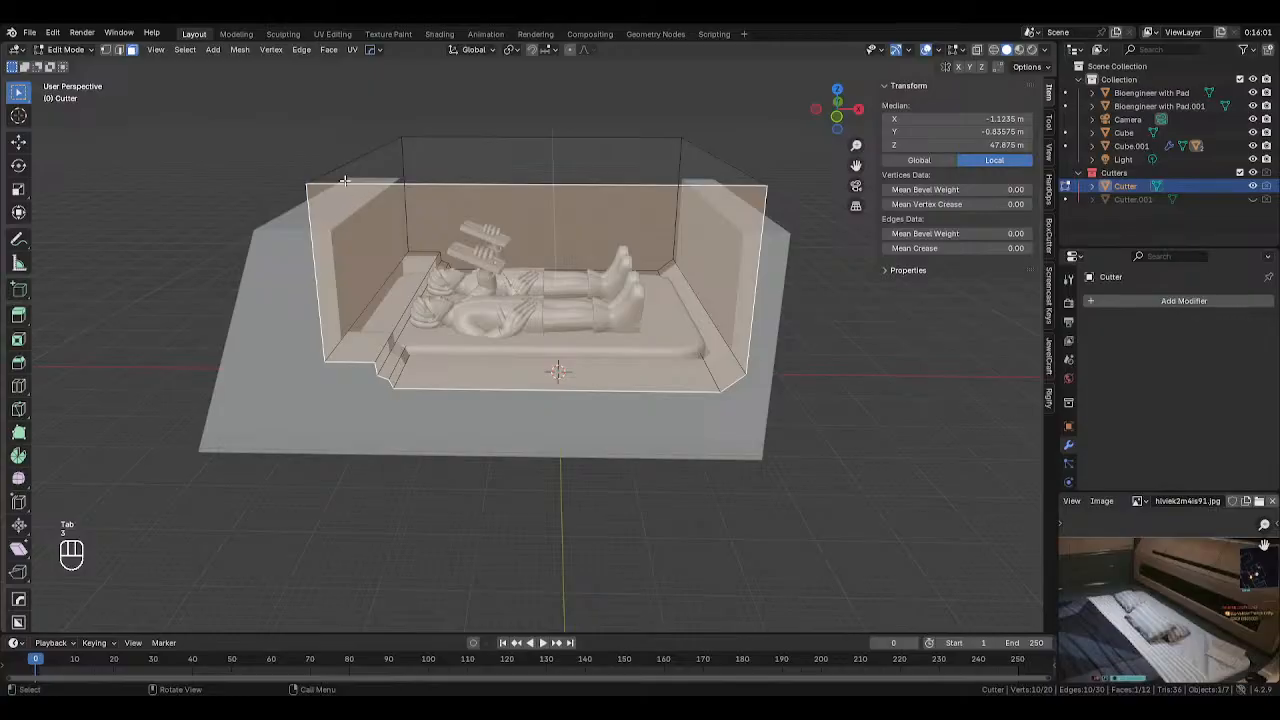
pyautogui.hotkey('alt', 'z')
pyautogui.click(343, 207)
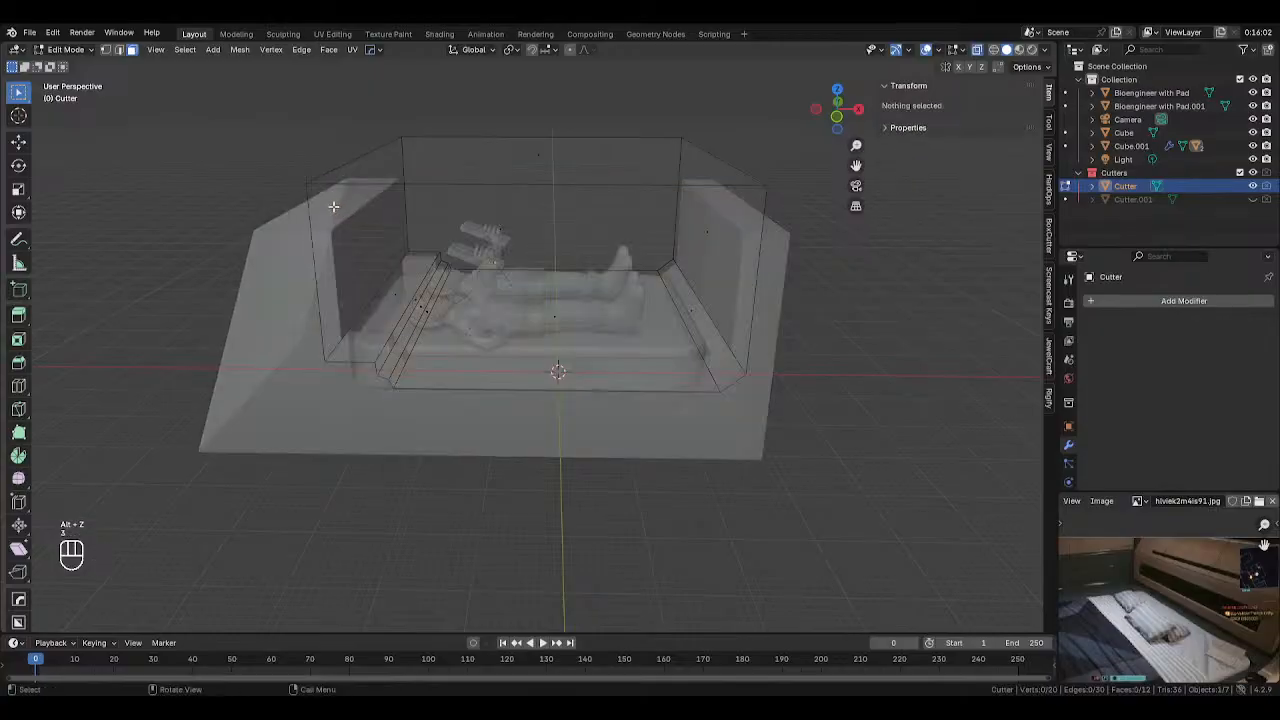
pyautogui.moveTo(371, 209); pyautogui.dragTo(418, 225, button='middle')
pyautogui.click(422, 233)
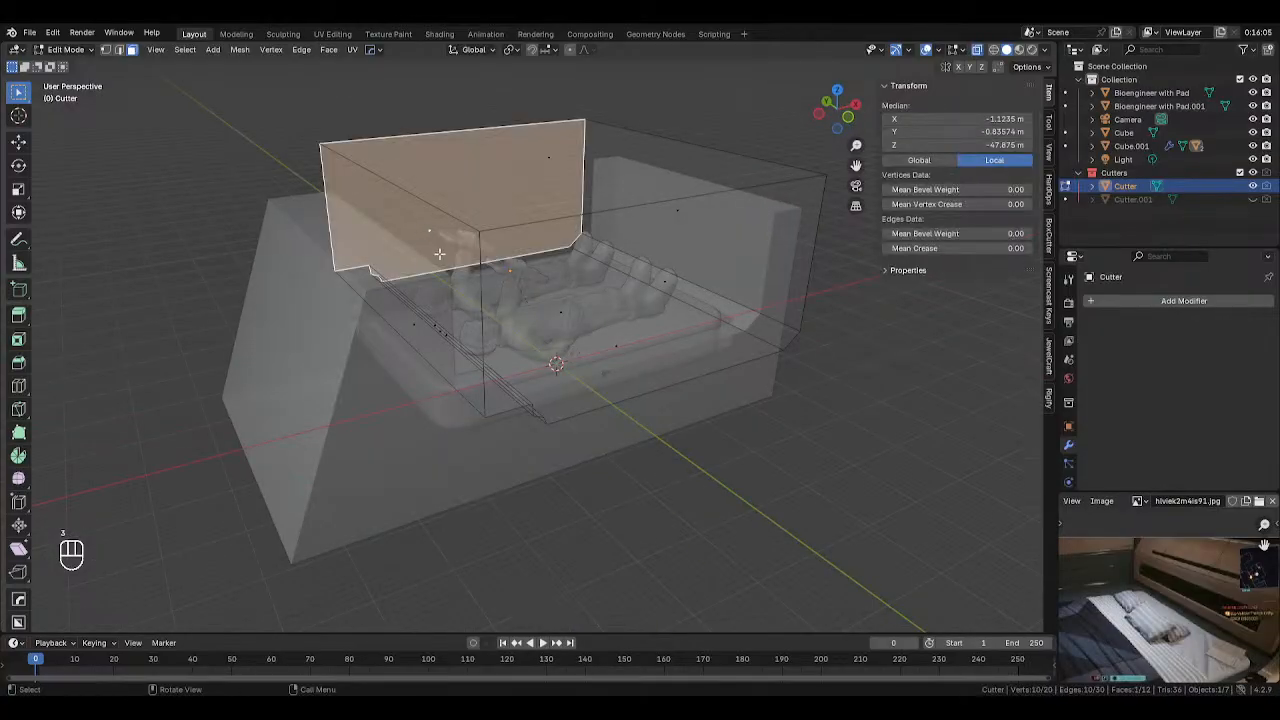
pyautogui.click(427, 328)
pyautogui.moveTo(428, 328); pyautogui.dragTo(373, 277, button='middle')
pyautogui.click(414, 261)
pyautogui.press('Tab')
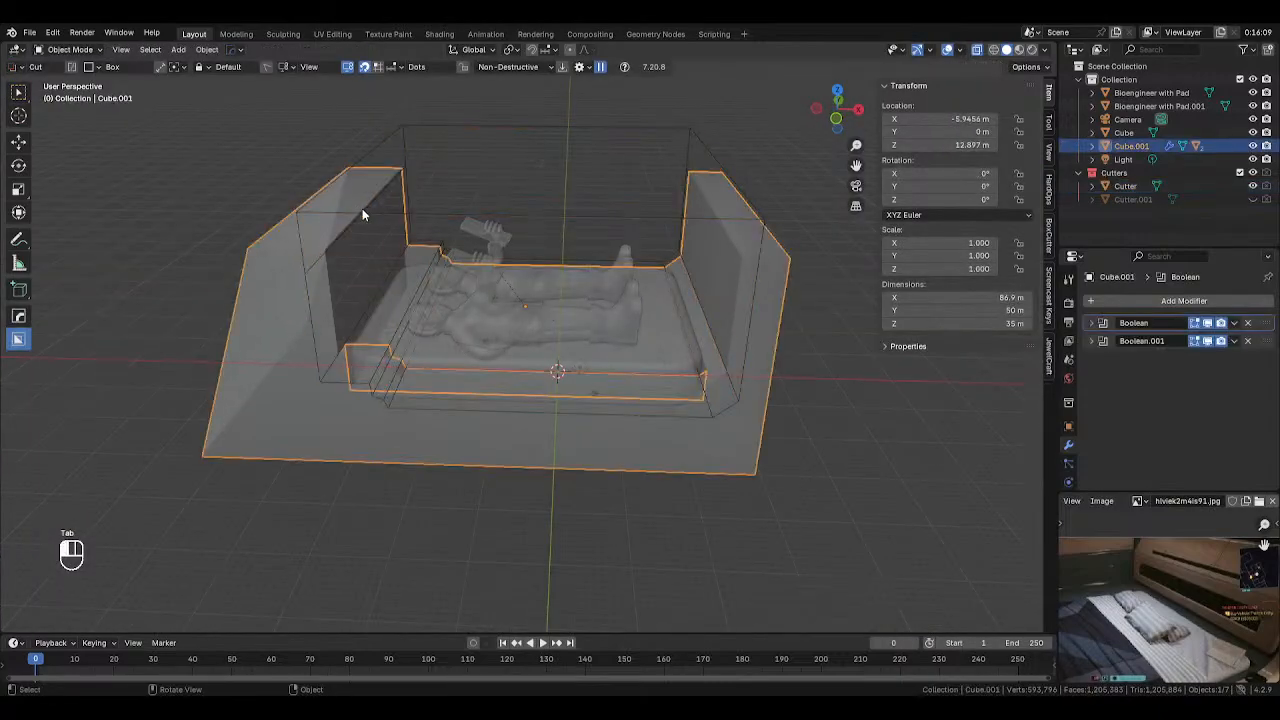
# Reopen the side-profile cutter's mesh and examine its top and head-end faces with X-ray turned off
pyautogui.press('Tab')
pyautogui.moveTo(545, 214); pyautogui.dragTo(419, 187, button='middle')
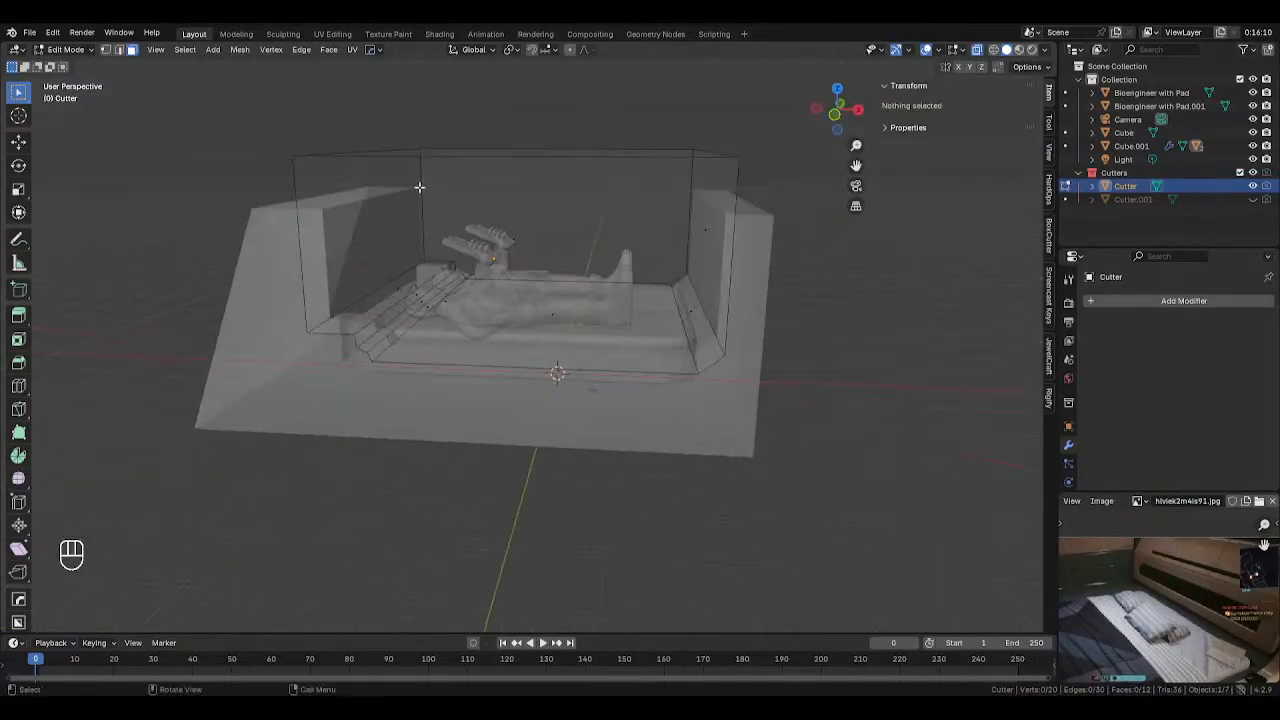
pyautogui.moveTo(325, 206); pyautogui.dragTo(462, 288, button='middle')
pyautogui.press('3')
pyautogui.click(437, 235)
pyautogui.hotkey('alt', 'z')
pyautogui.click(449, 392)
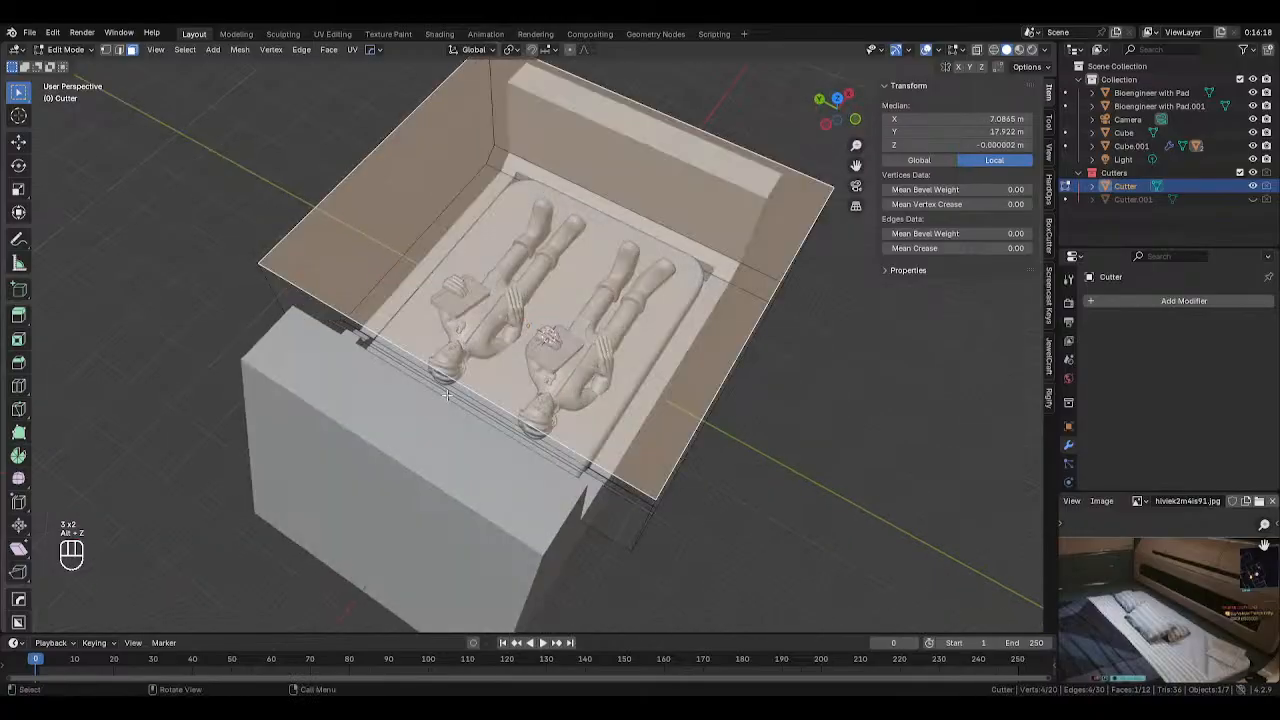
pyautogui.click(442, 396)
pyautogui.moveTo(384, 350); pyautogui.dragTo(386, 171, button='middle')
pyautogui.click(322, 238)
pyautogui.keyDown('shift'); pyautogui.click(470, 245); pyautogui.keyUp('shift')
pyautogui.click(413, 221)
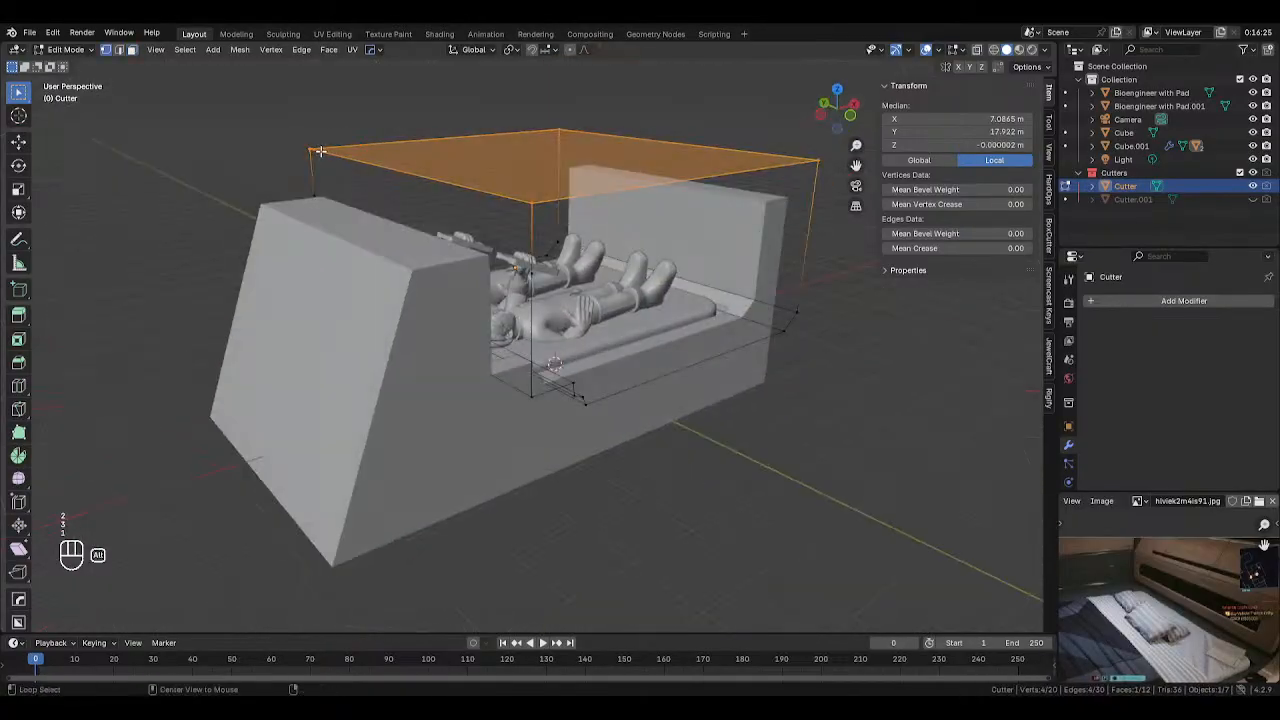
# Try to dissolve the two mid-height vertices on the side-profile cutter's head-end vertical edges
pyautogui.press('1')
pyautogui.moveTo(443, 206); pyautogui.dragTo(396, 194, button='middle')
pyautogui.click(414, 238)
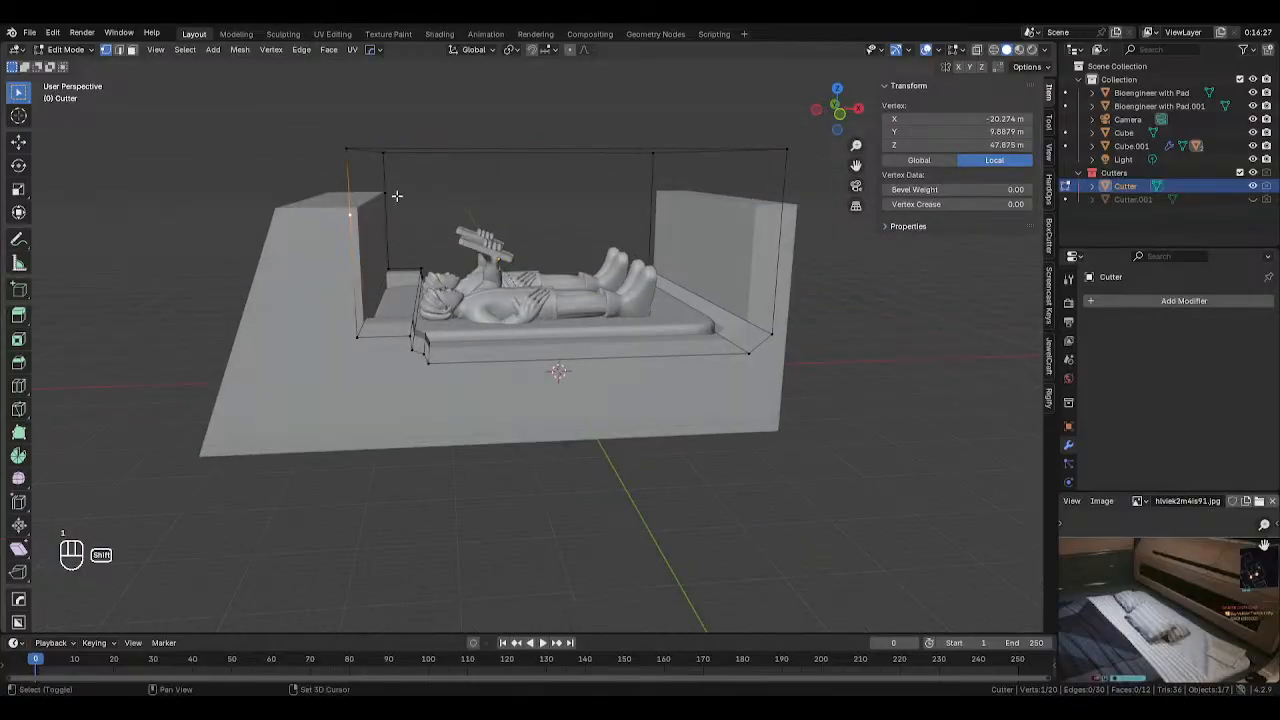
pyautogui.keyDown('shift'); pyautogui.click(396, 194); pyautogui.keyUp('shift')
pyautogui.rightClick(401, 190)
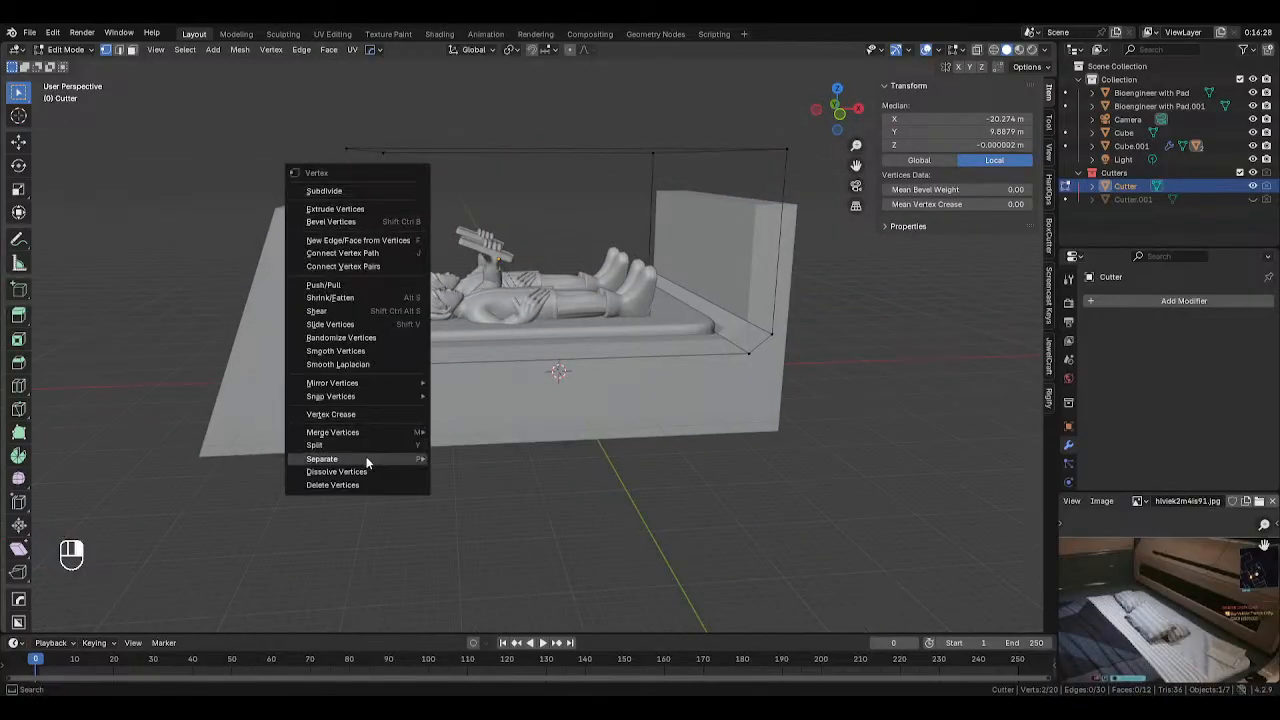
pyautogui.rightClick(547, 189)
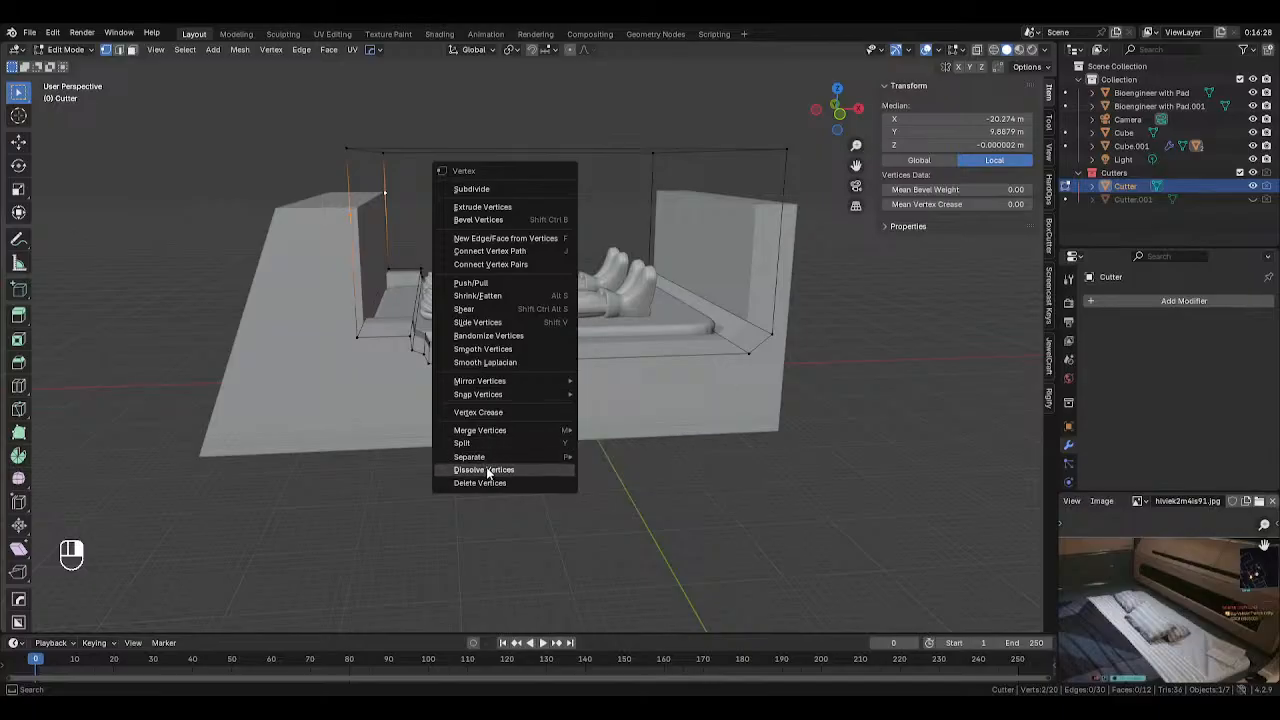
pyautogui.click(484, 469)
# Undo dissolving the cutter's two mid-height head-end vertices
pyautogui.hotkey('ctrl', 'z')
pyautogui.moveTo(471, 255); pyautogui.dragTo(326, 337, button='middle')
pyautogui.hotkey('ctrl', 'z')
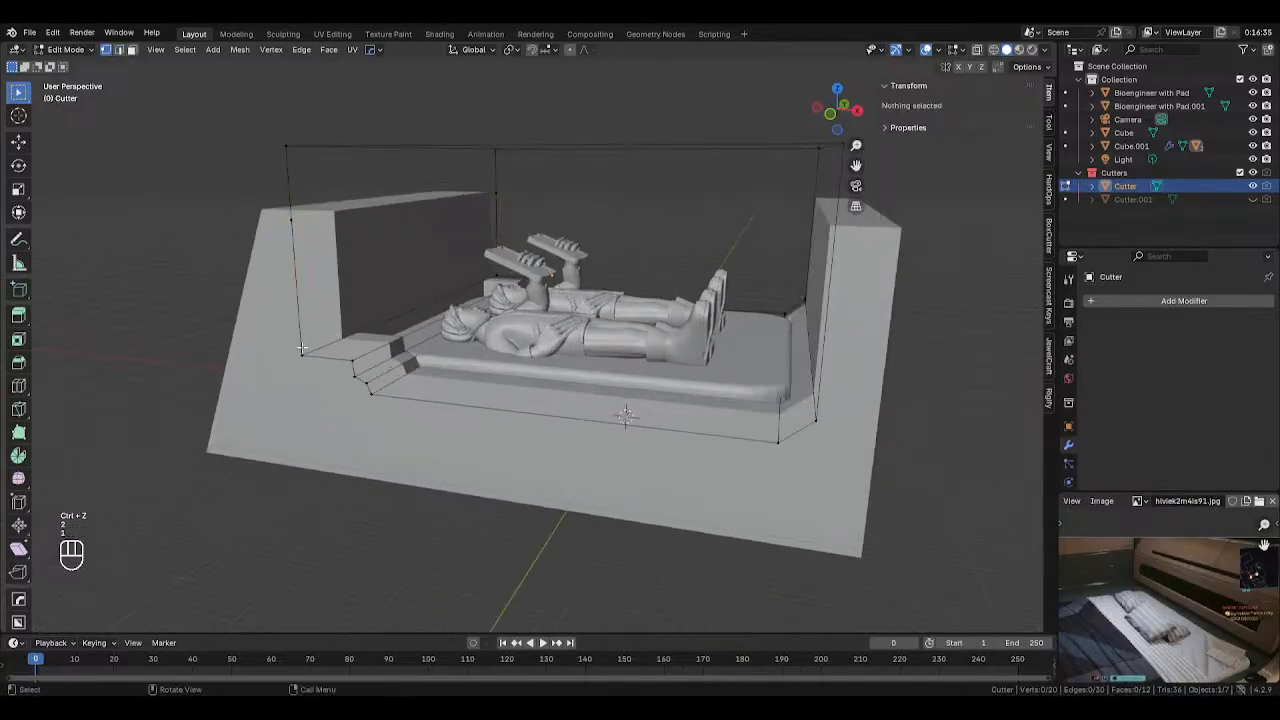
# Try to connect the two mid-height vertices across the cutter's head-end wall with an edge, and return to Object Mode
pyautogui.click(301, 349)
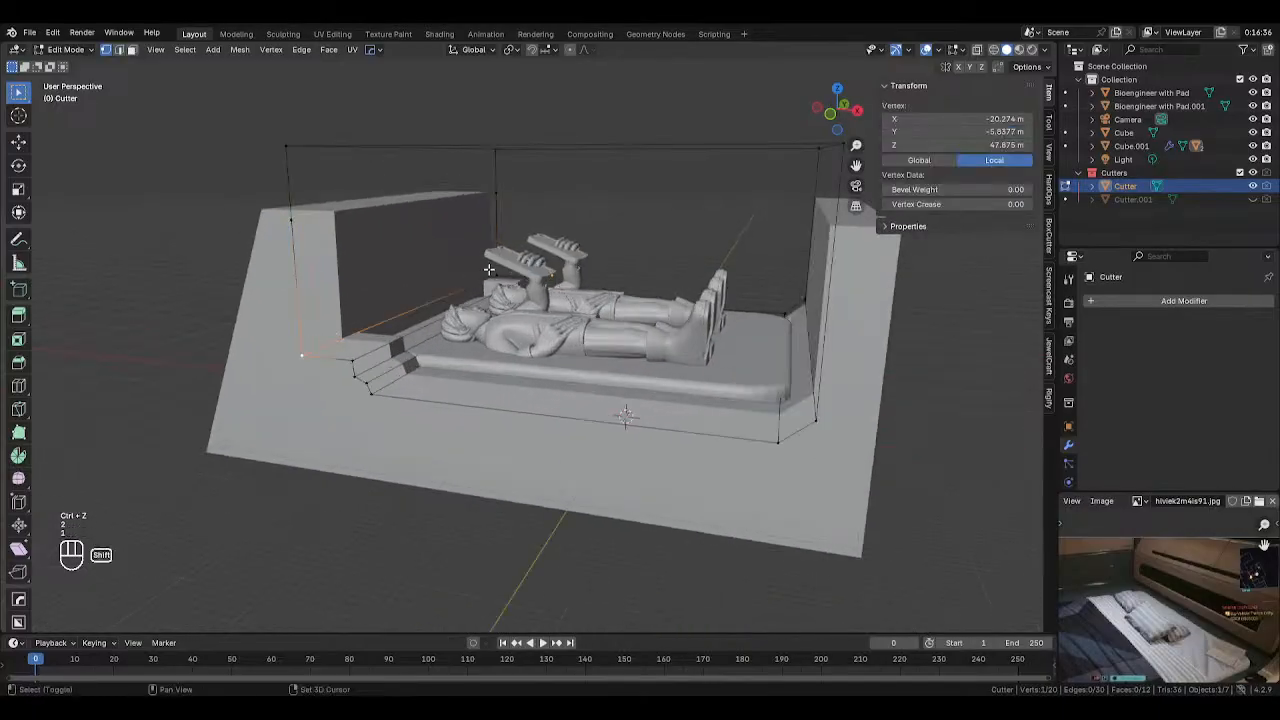
pyautogui.keyDown('shift'); pyautogui.click(495, 192); pyautogui.keyUp('shift')
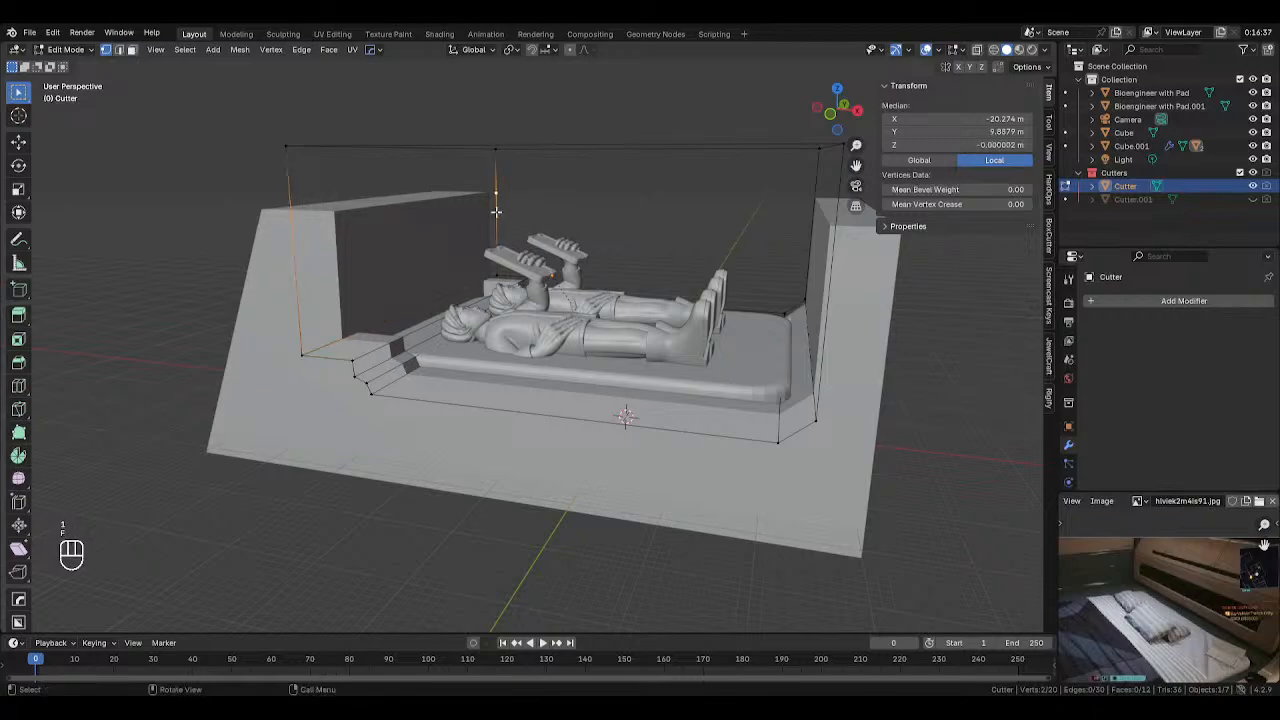
pyautogui.moveTo(419, 239); pyautogui.dragTo(469, 229, button='middle')
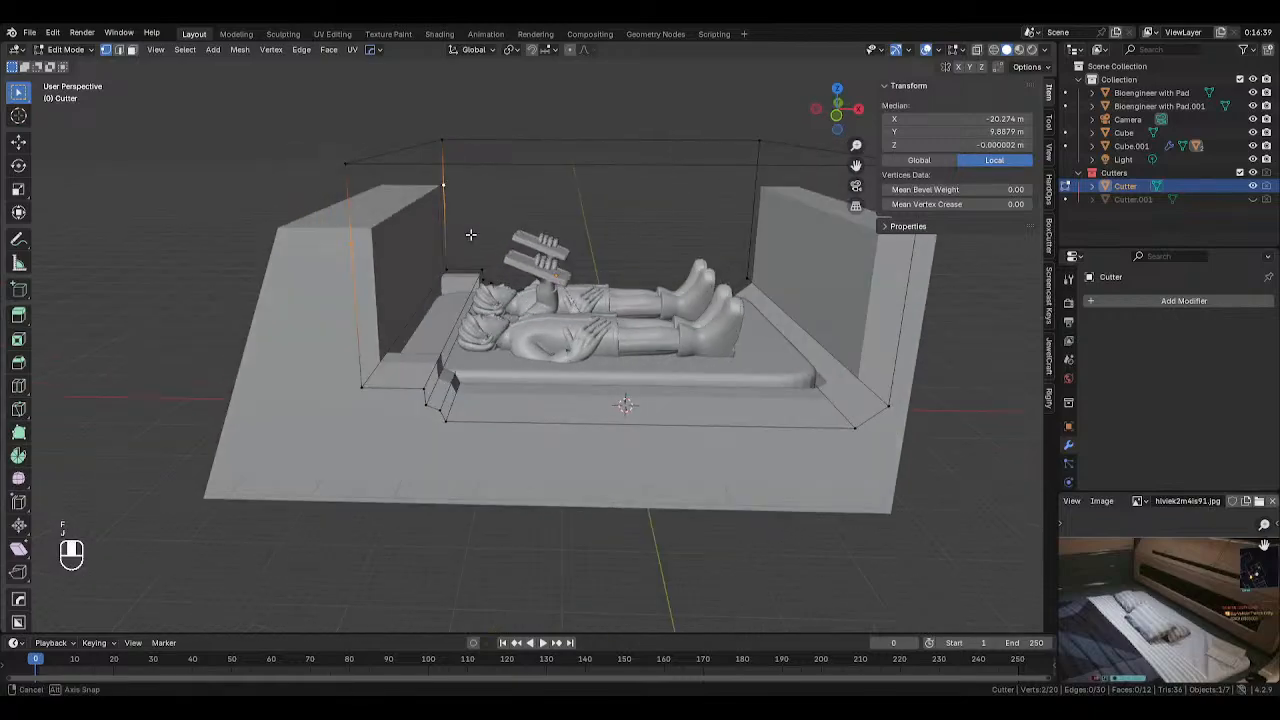
pyautogui.press('Tab')
pyautogui.press('Tab')
pyautogui.click(501, 217)
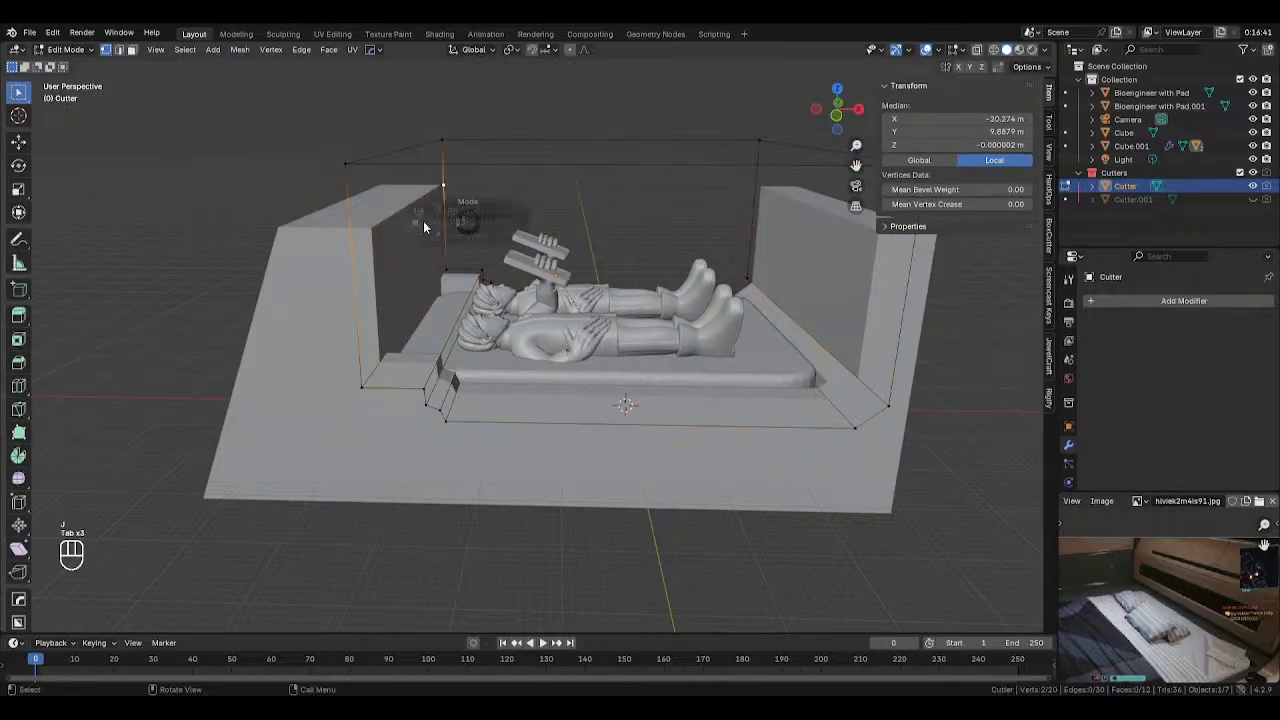
pyautogui.press('Tab')
# Unhide the box cutter around the mattress, Cutter.001, and select it
pyautogui.click(1253, 199)
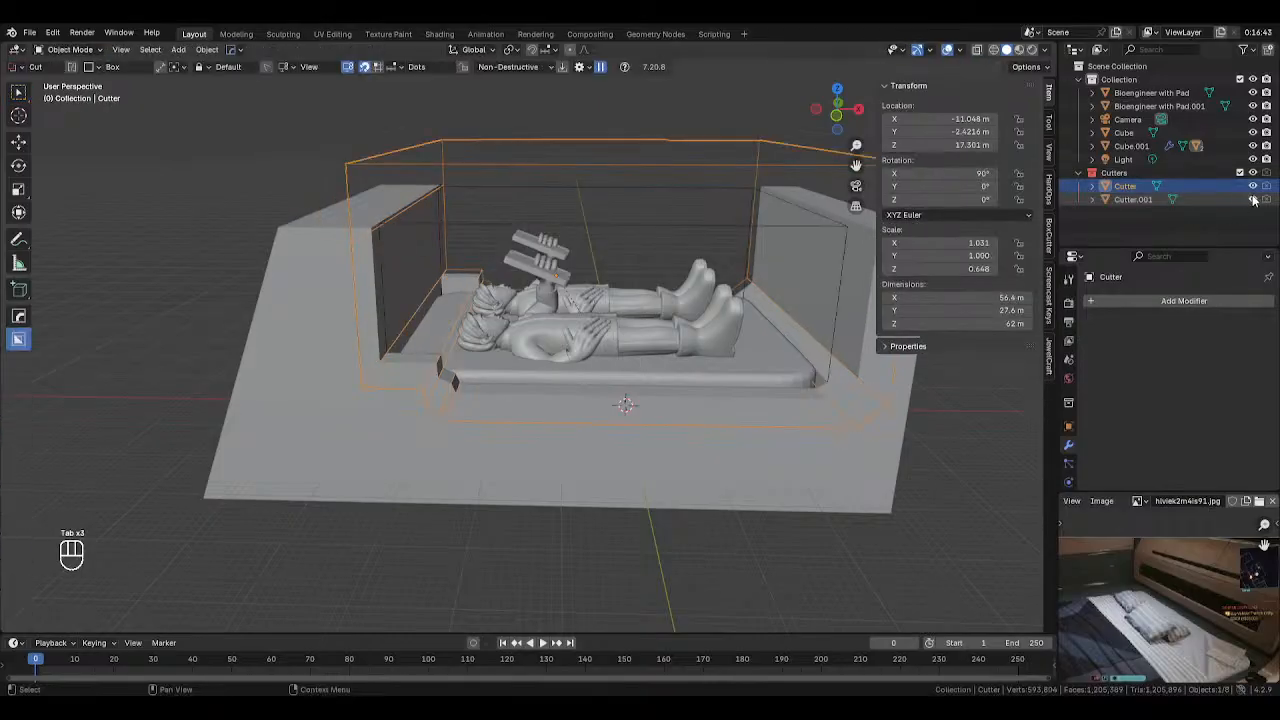
pyautogui.moveTo(556, 206); pyautogui.dragTo(567, 237, button='middle')
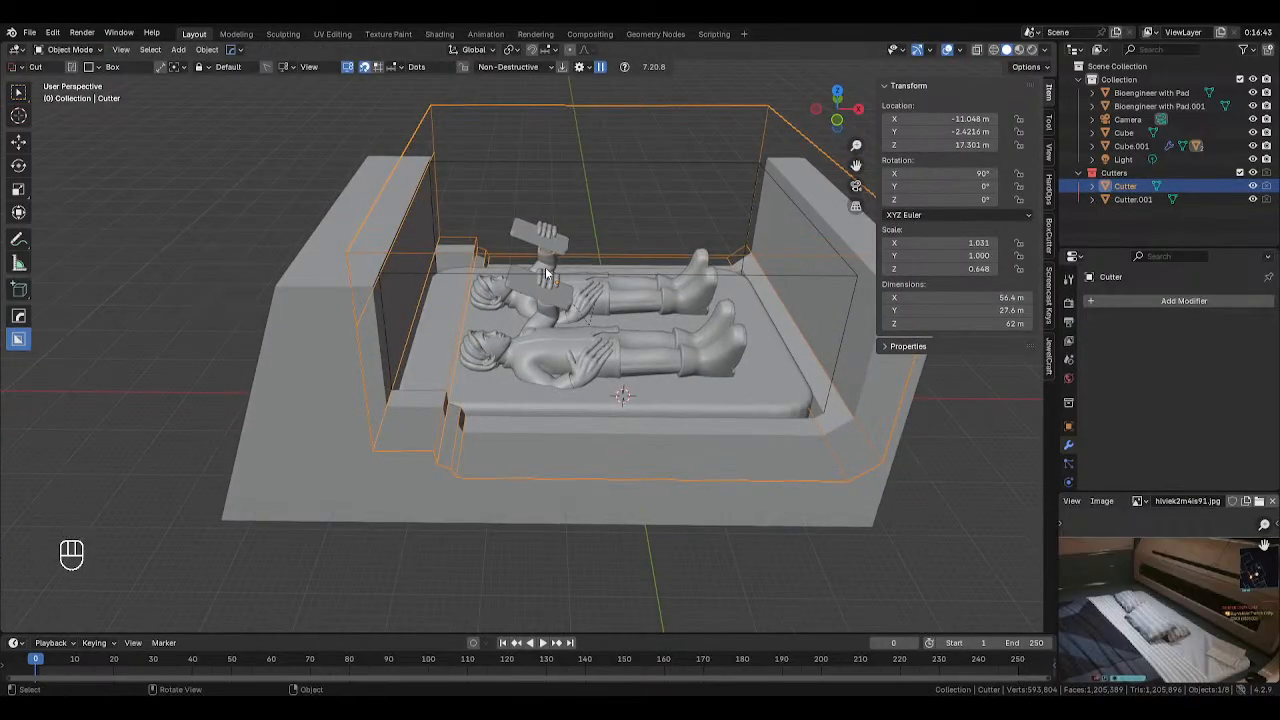
pyautogui.click(545, 267)
pyautogui.click(1220, 199)
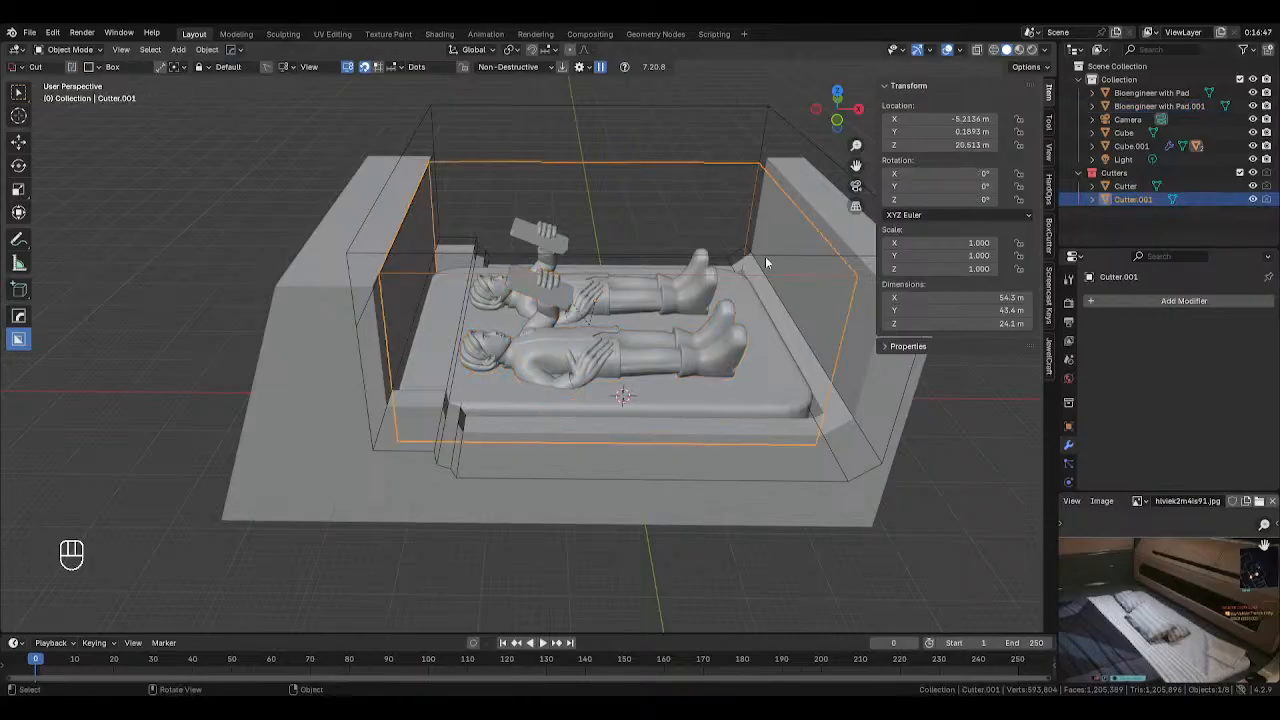
# Move the head-end face of the inner cutter box about 1.8 m along X toward the figures
pyautogui.press('Tab')
pyautogui.press('3')
pyautogui.click(412, 257)
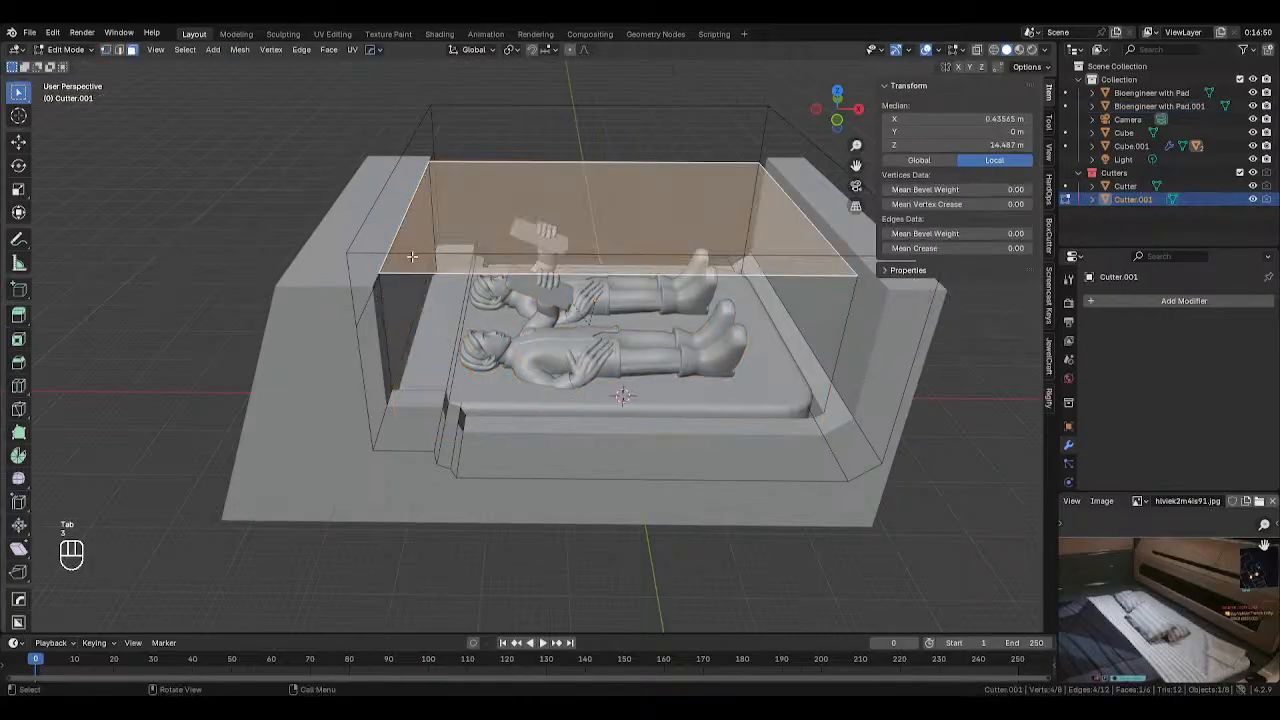
pyautogui.hotkey('alt', 'z')
pyautogui.click(421, 284)
pyautogui.hotkey('alt', 'z')
pyautogui.scroll(1, 545, 271)
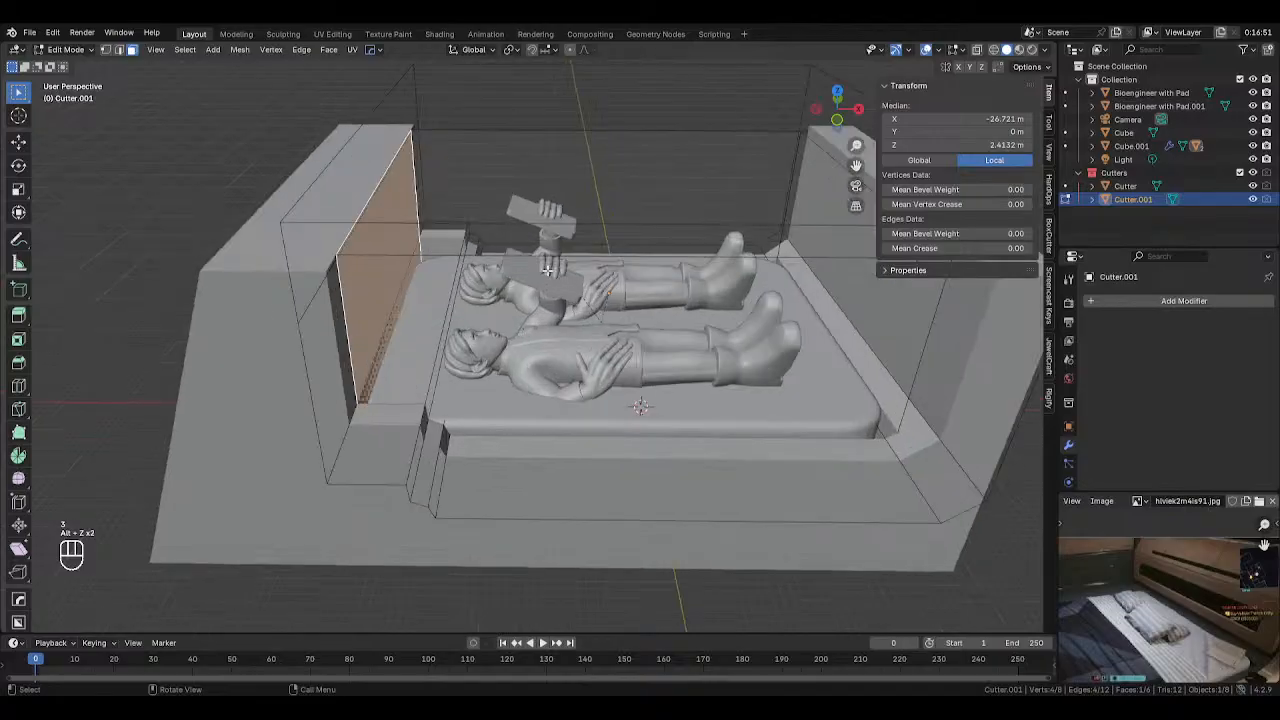
pyautogui.press('g')
pyautogui.press('y')
pyautogui.press('x')
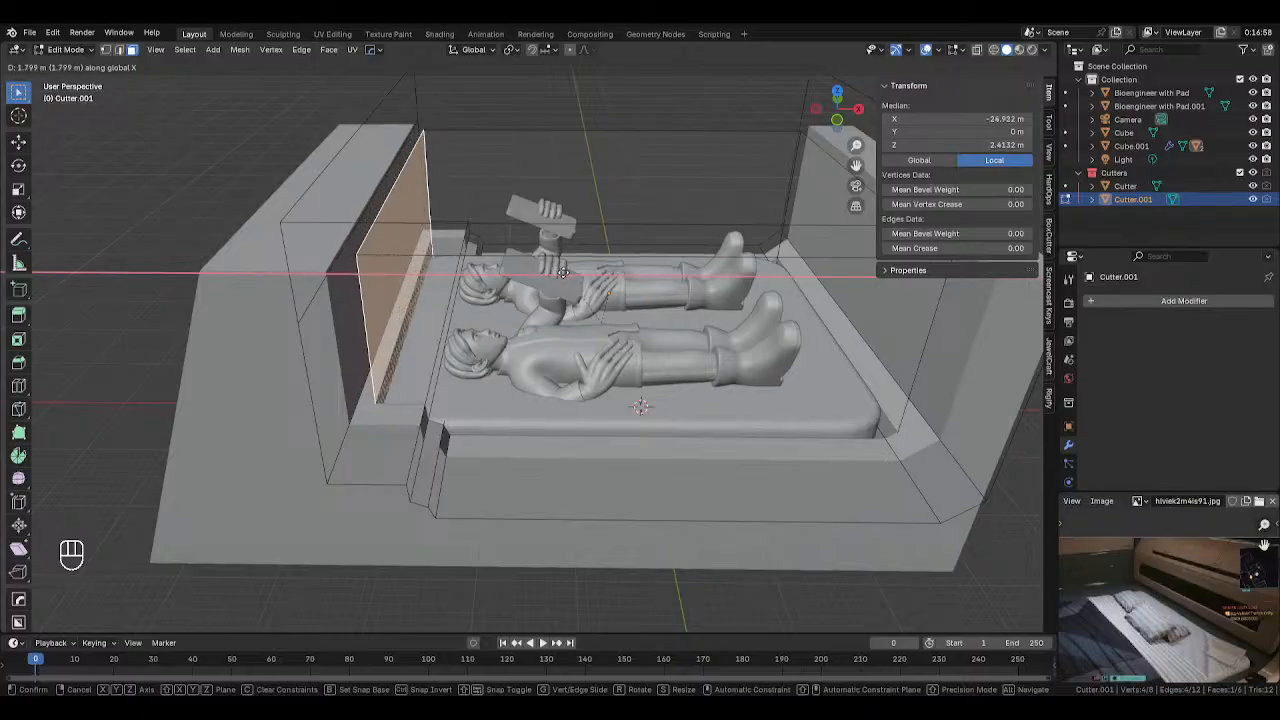
pyautogui.click(563, 272)
pyautogui.press('Tab')
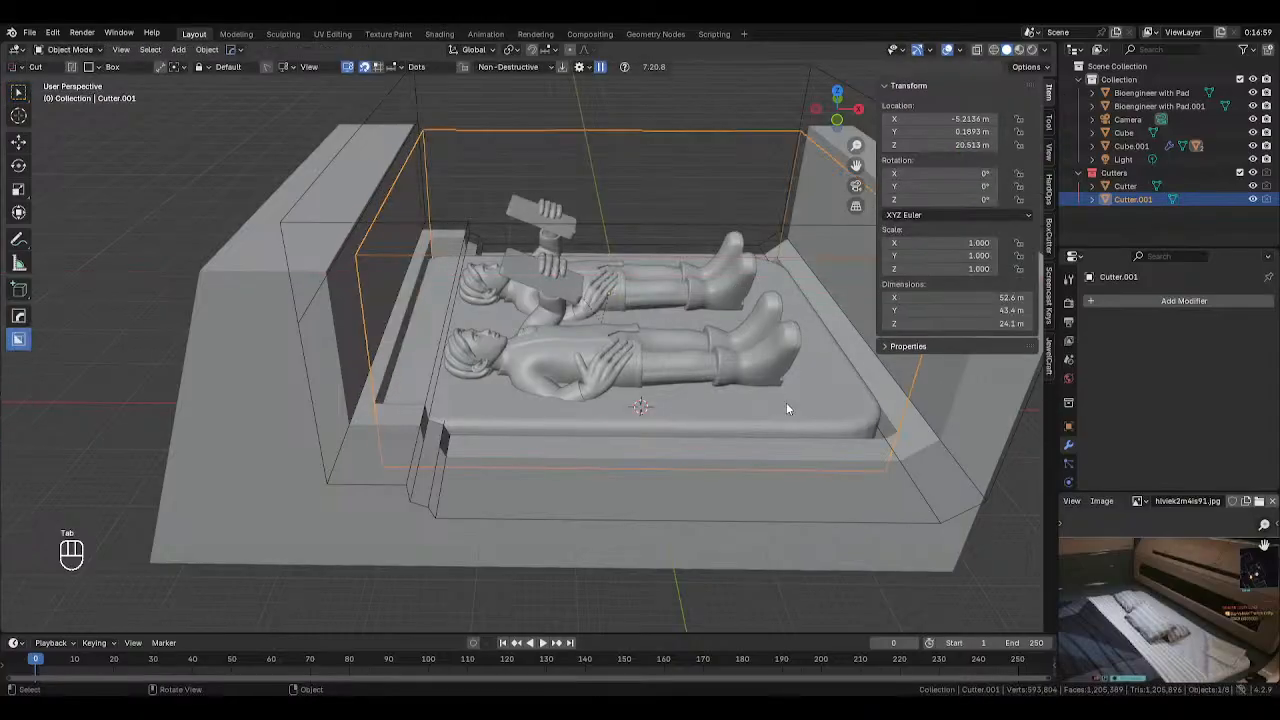
# Shift the mattress about 0.7 m along X toward the foot end of the bed
pyautogui.click(786, 403)
pyautogui.press('g')
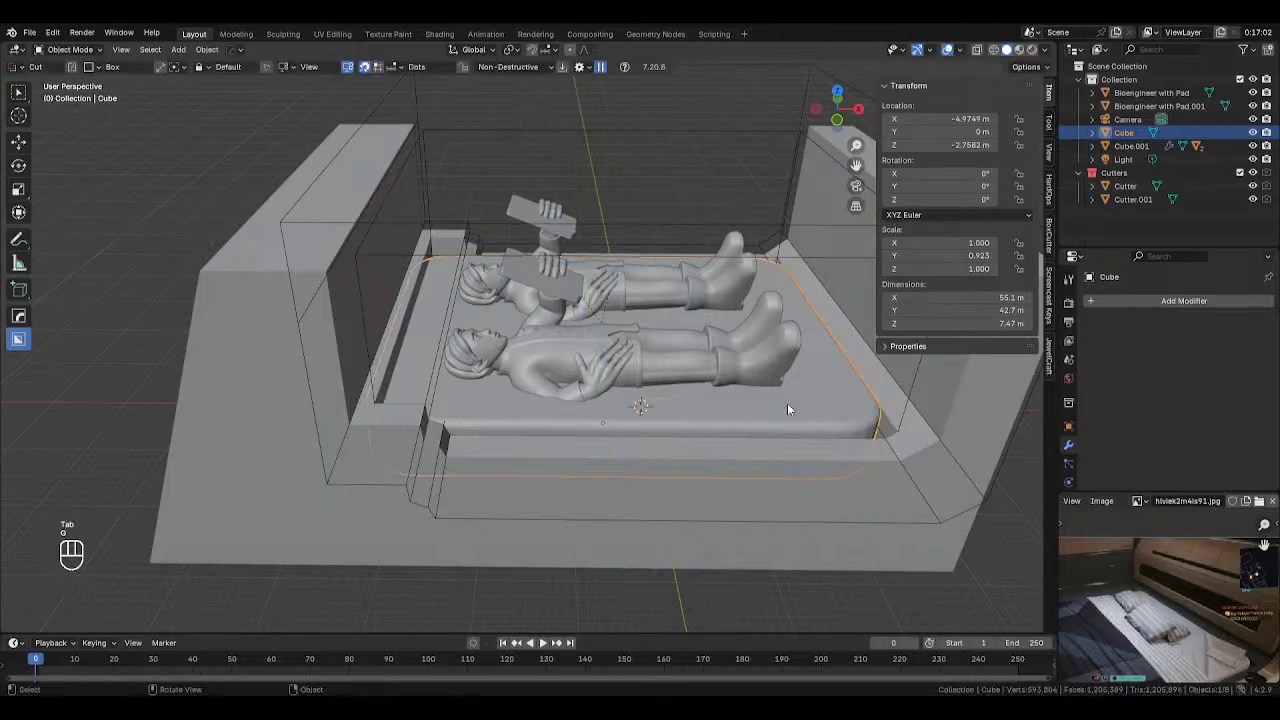
pyautogui.press('x')
pyautogui.click(793, 404)
pyautogui.moveTo(793, 404); pyautogui.dragTo(718, 372, button='middle')
pyautogui.press('g')
pyautogui.rightClick(730, 376)
# Scale the mattress along X to 0.955
pyautogui.press('s')
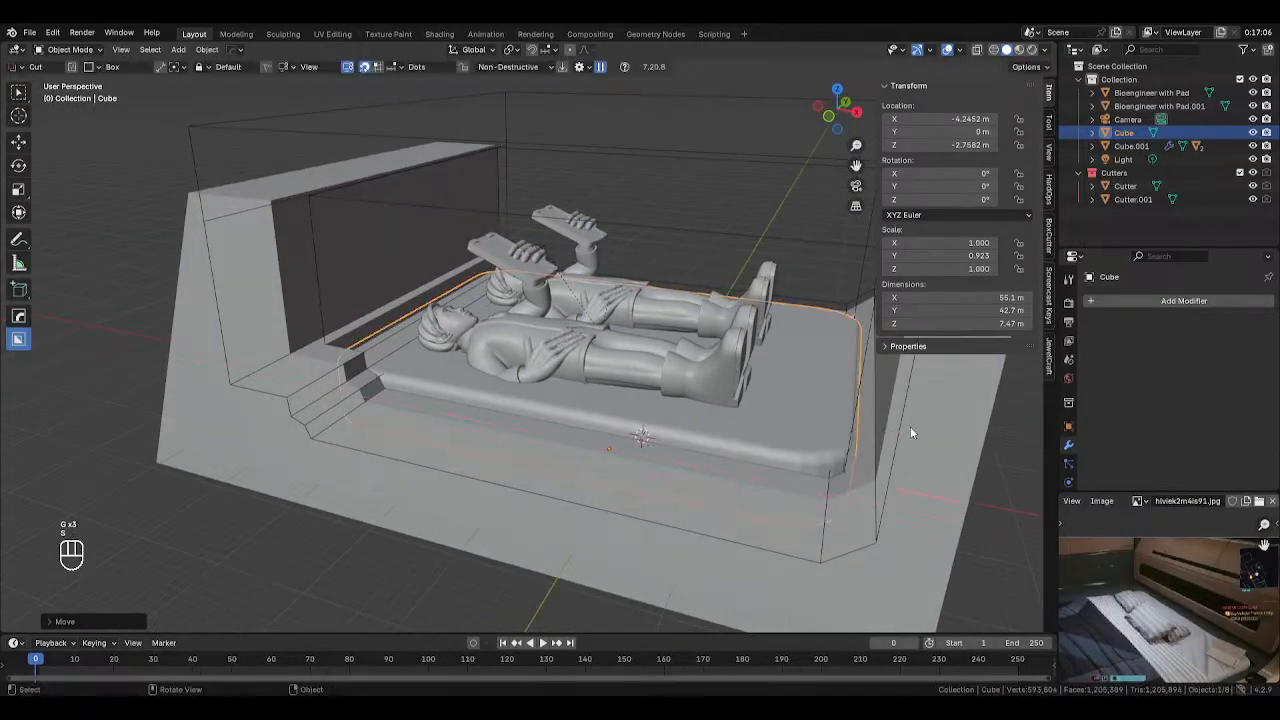
pyautogui.press('x')
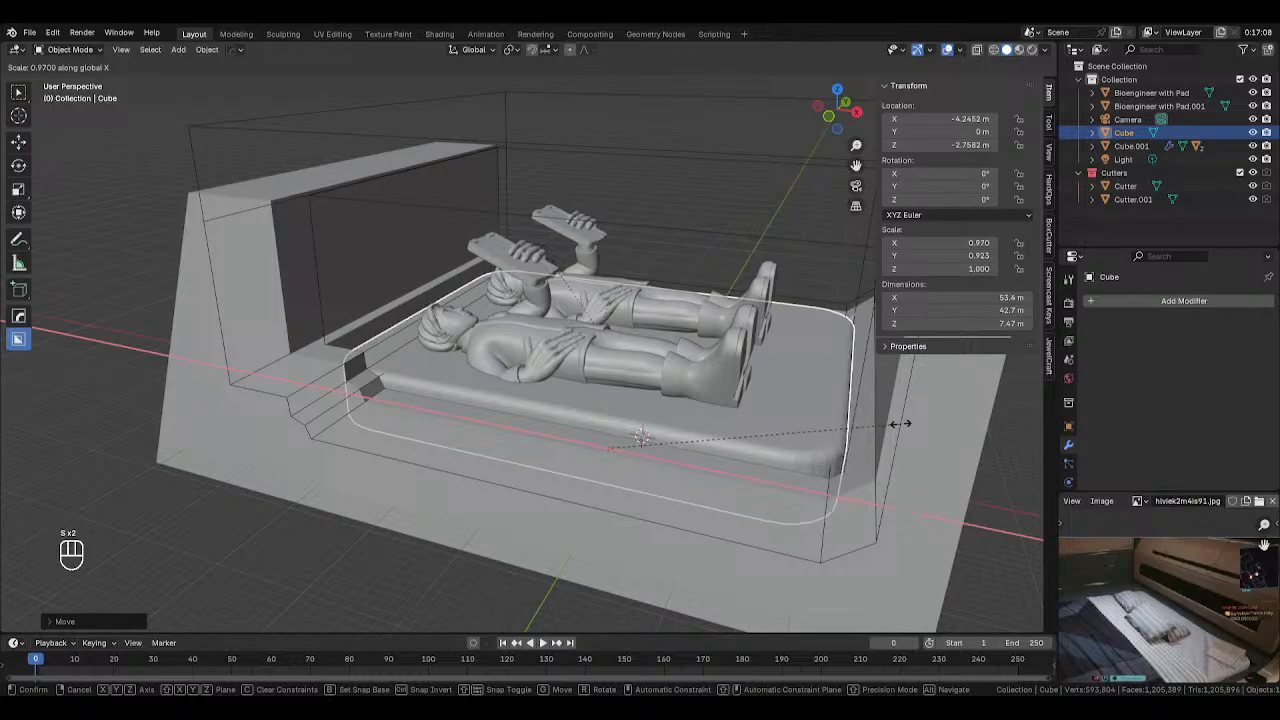
pyautogui.click(893, 421)
# Raise the two intermediate vertices on the outer cutter's head-end edges along Z and delete them
pyautogui.moveTo(893, 421); pyautogui.dragTo(629, 305, button='middle')
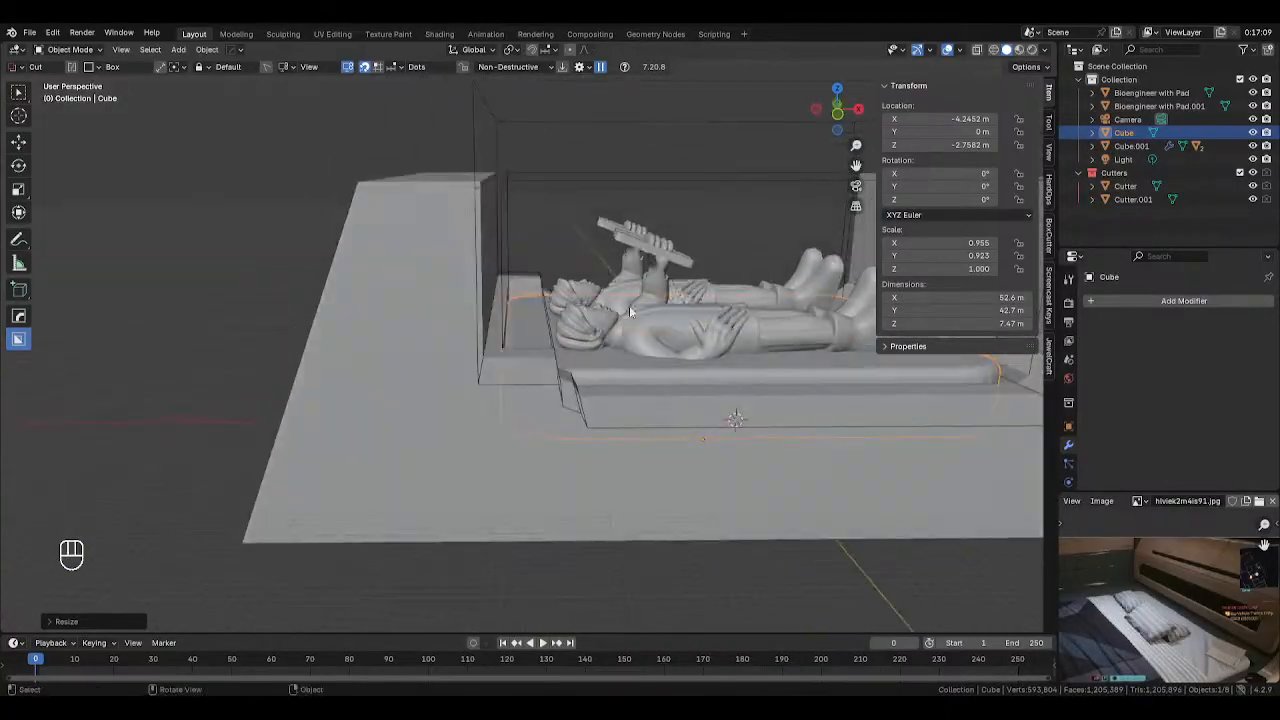
pyautogui.click(479, 191)
pyautogui.press('Tab')
pyautogui.press('2')
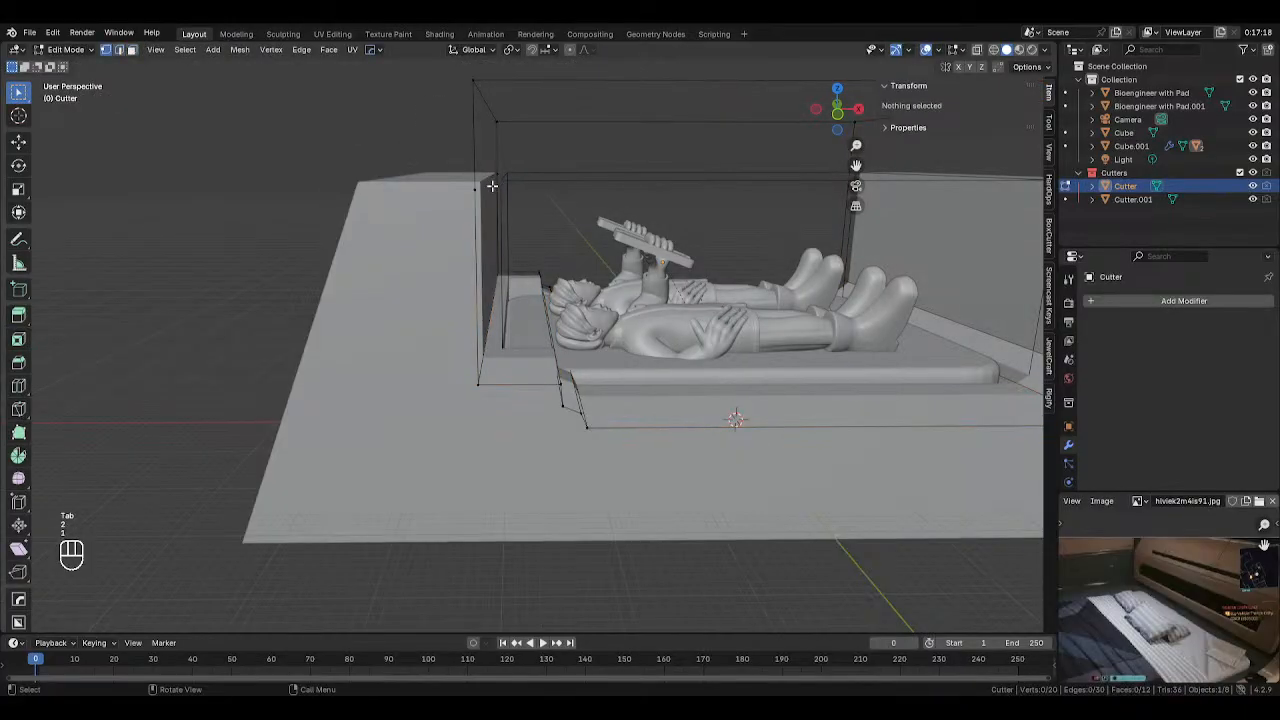
pyautogui.moveTo(466, 163); pyautogui.dragTo(516, 204)
pyautogui.press('g')
pyautogui.press('z')
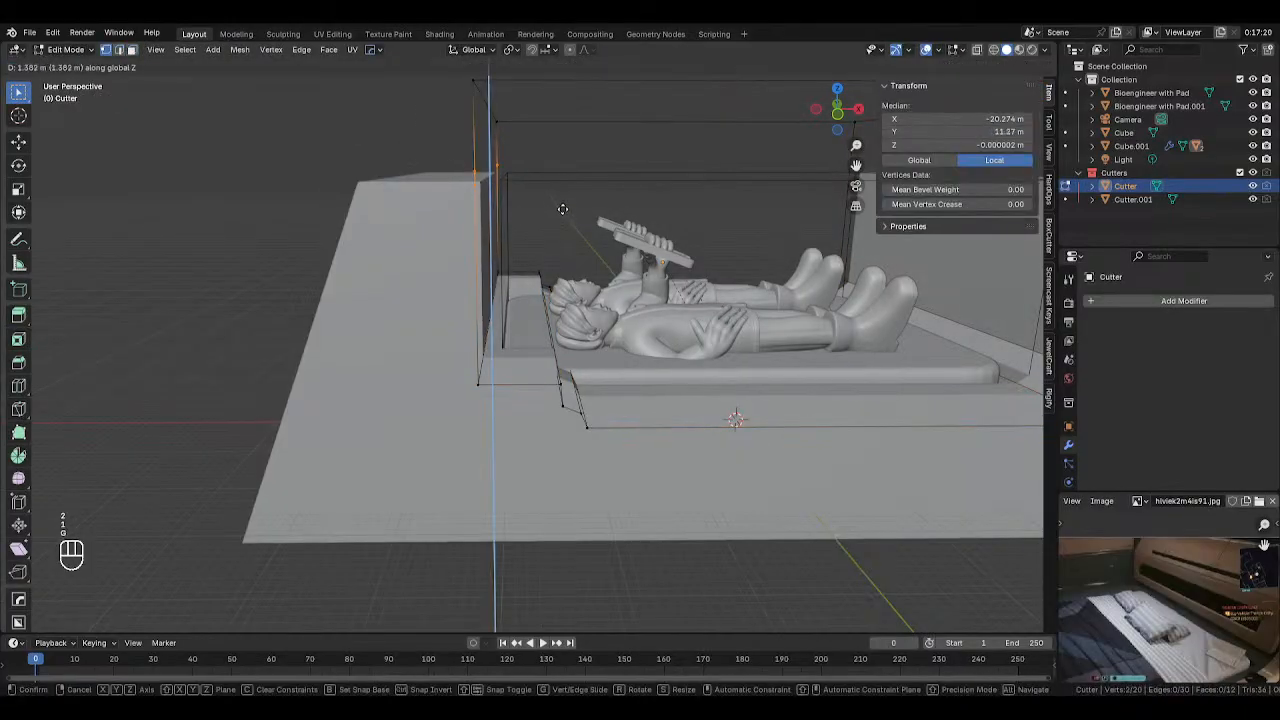
pyautogui.click(563, 208)
pyautogui.moveTo(571, 206); pyautogui.dragTo(643, 223, button='middle')
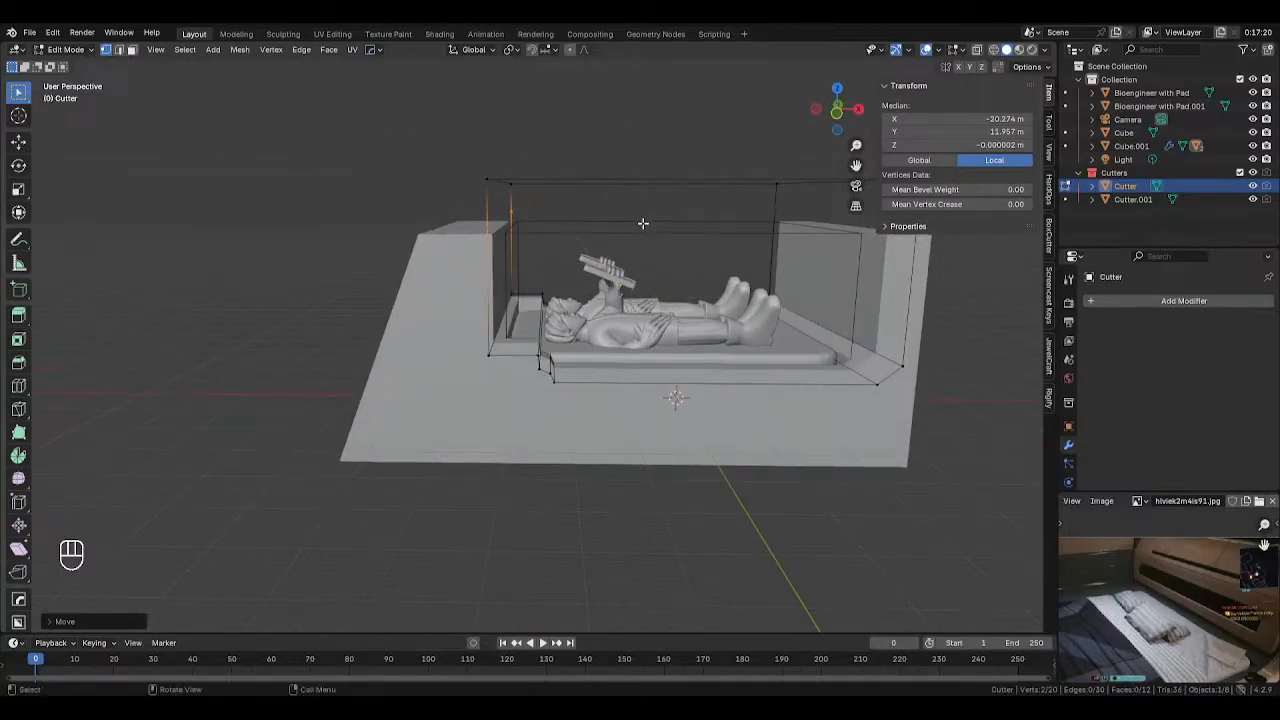
pyautogui.rightClick(571, 211)
pyautogui.press('Escape')
pyautogui.press('x')
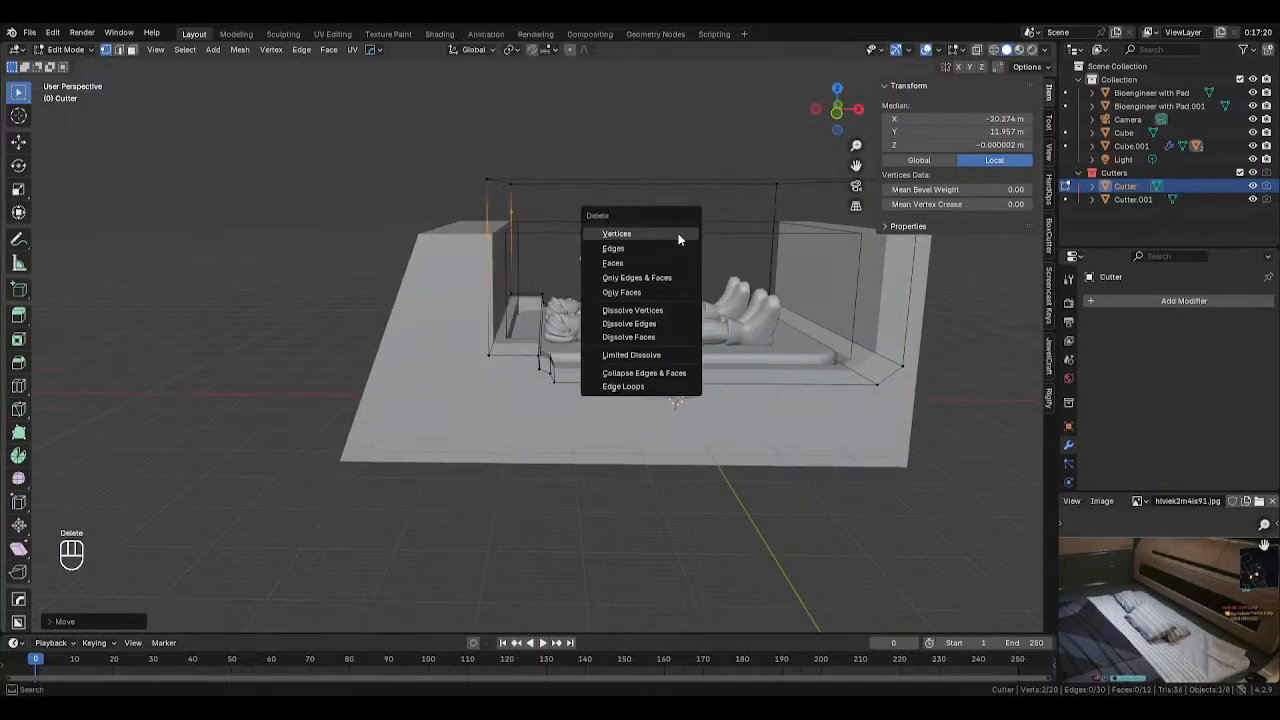
pyautogui.click(678, 233)
# Connect the upper and lower head-end corner vertices of the outer cutter with a vertical edge on each side
pyautogui.moveTo(663, 242); pyautogui.dragTo(696, 252, button='middle')
pyautogui.hotkey('alt', 'z')
pyautogui.press('1')
pyautogui.click(491, 355)
pyautogui.keyDown('shift'); pyautogui.click(499, 173); pyautogui.keyUp('shift')
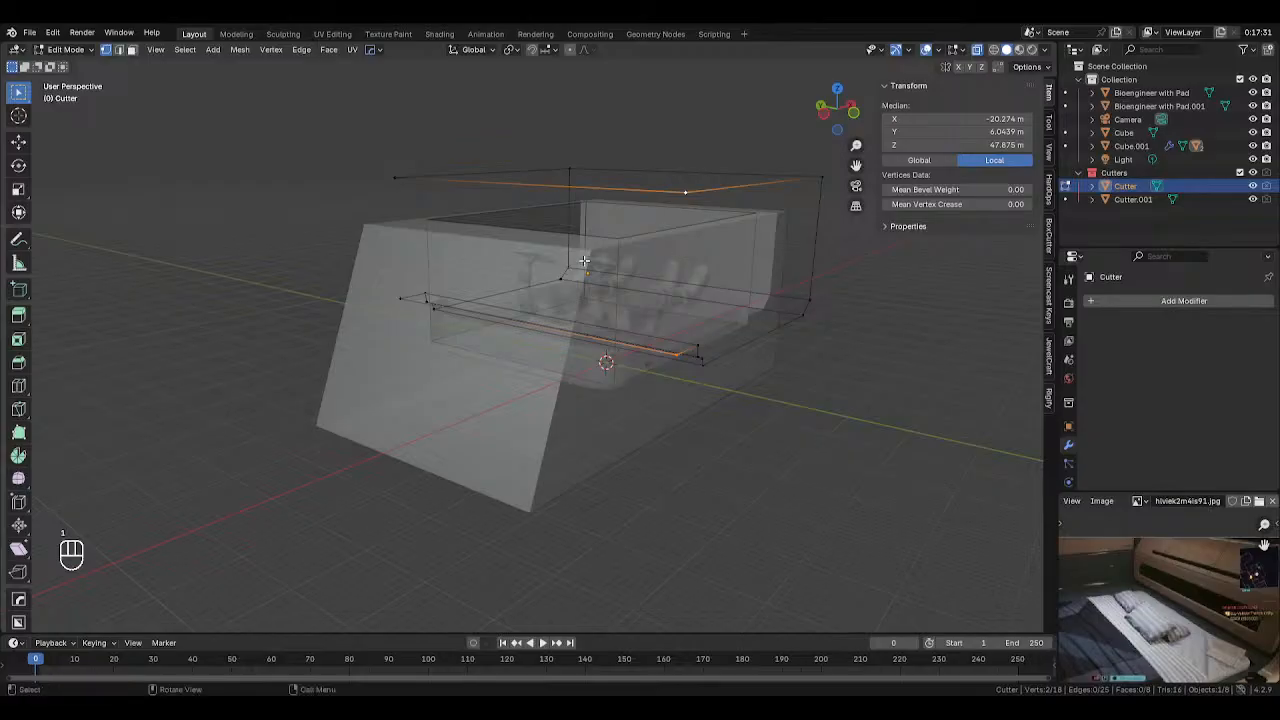
pyautogui.press('f')
pyautogui.click(400, 298)
pyautogui.keyDown('shift'); pyautogui.click(400, 179); pyautogui.keyUp('shift')
pyautogui.press('f')
pyautogui.press('2')
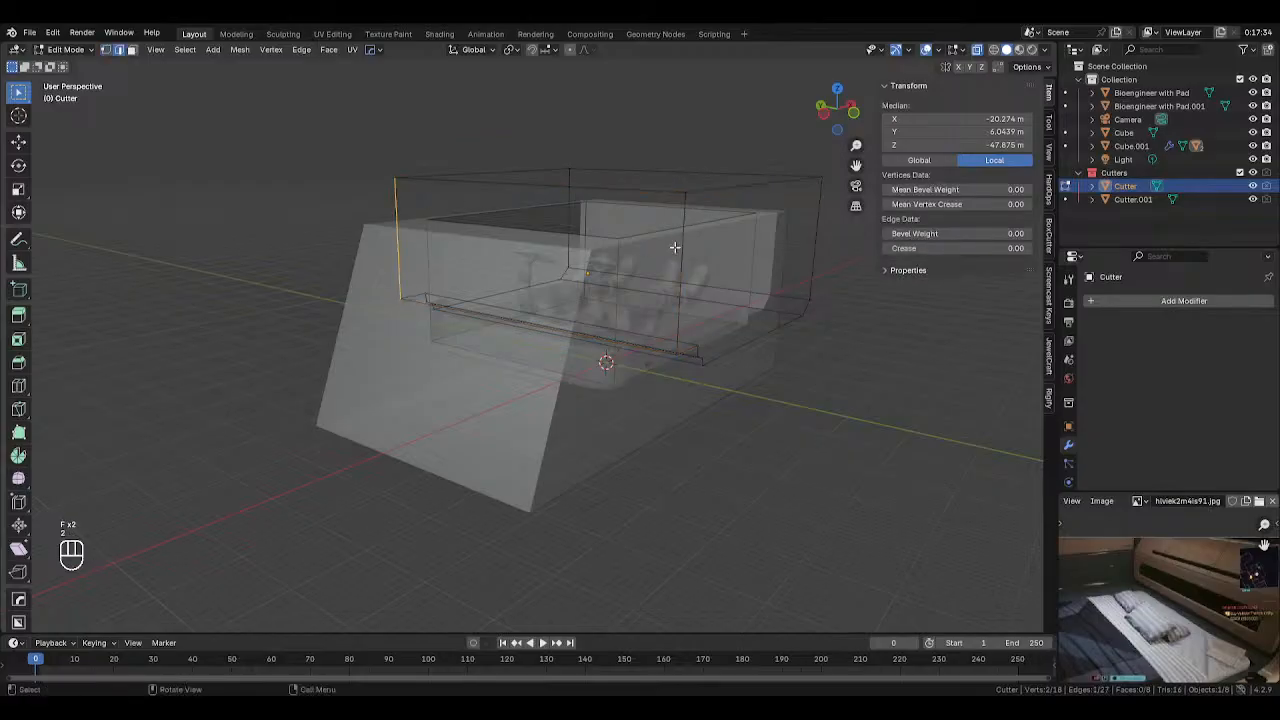
# Fill the open head end of the outer cutter with a face between its four corner vertices
pyautogui.press('1')
pyautogui.keyDown('alt'); pyautogui.click(682, 194); pyautogui.keyUp('alt')
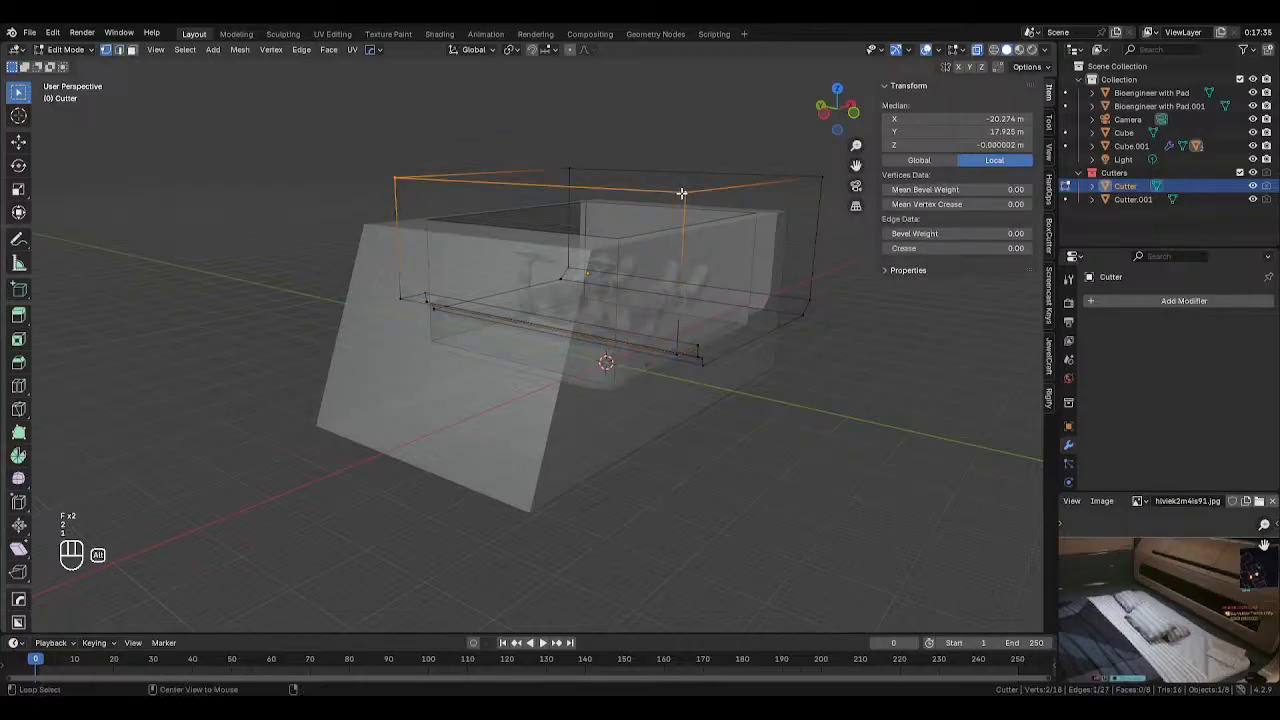
pyautogui.keyDown('shift'); pyautogui.click(402, 300); pyautogui.keyUp('shift')
pyautogui.moveTo(652, 353); pyautogui.dragTo(651, 420, button='middle')
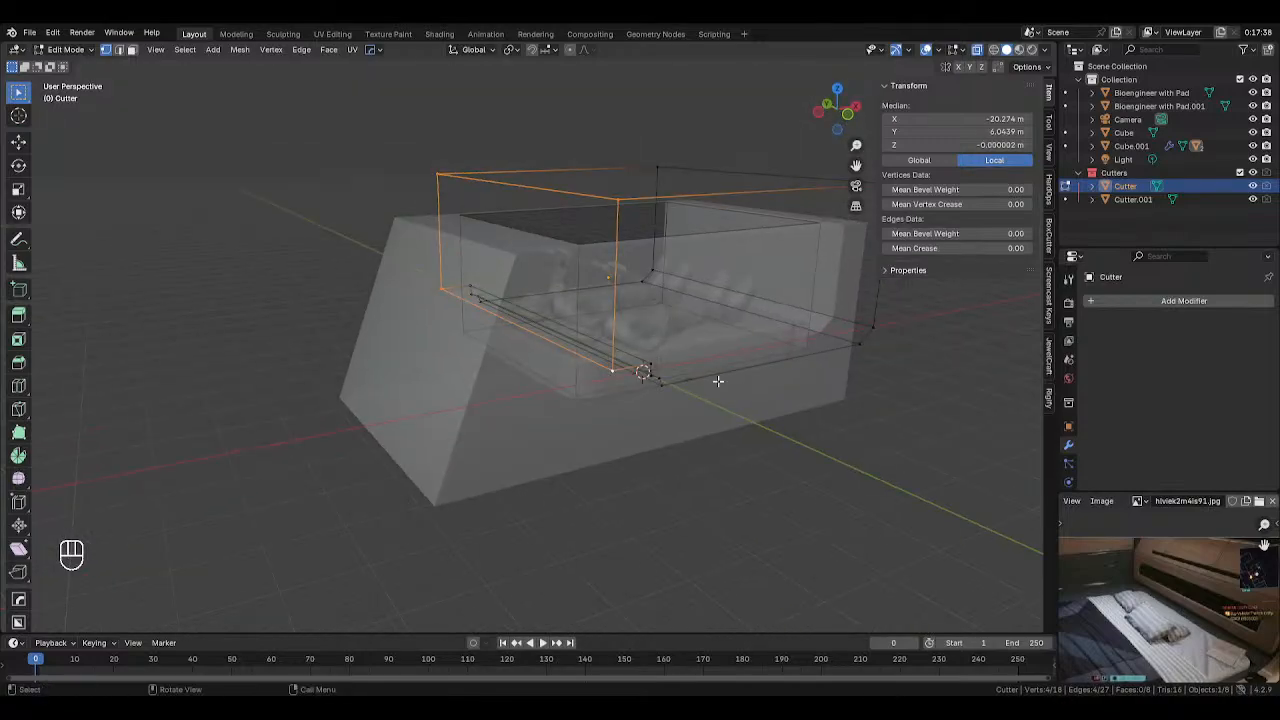
pyautogui.press('f')
pyautogui.press('Tab')
pyautogui.hotkey('alt', 'z')
pyautogui.moveTo(728, 407); pyautogui.dragTo(611, 375, button='middle')
pyautogui.press('Tab')
pyautogui.press('Tab')
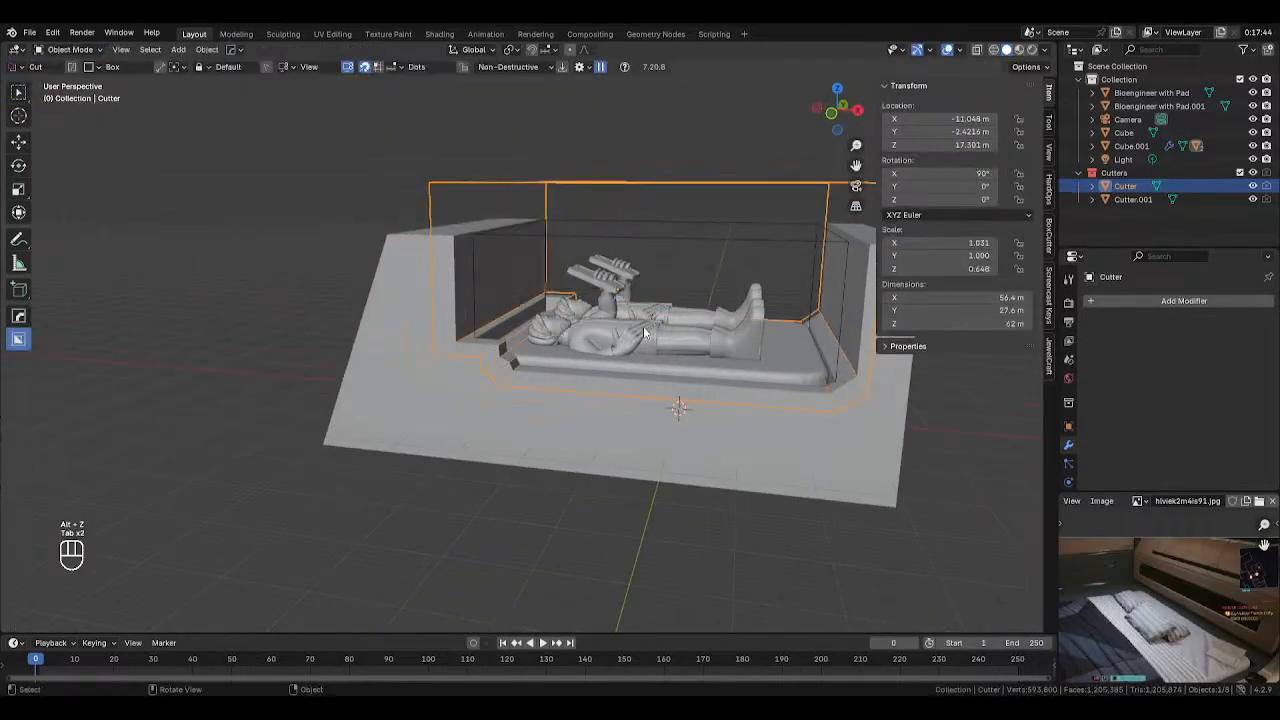
# Hide the outer and inner cutter objects so that only the bed and the figures are shown
pyautogui.press('h')
pyautogui.click(639, 221)
pyautogui.press('h')
# Convert the bed frame to a mesh to apply its two Boolean modifiers
pyautogui.scroll(-3, 587, 378)
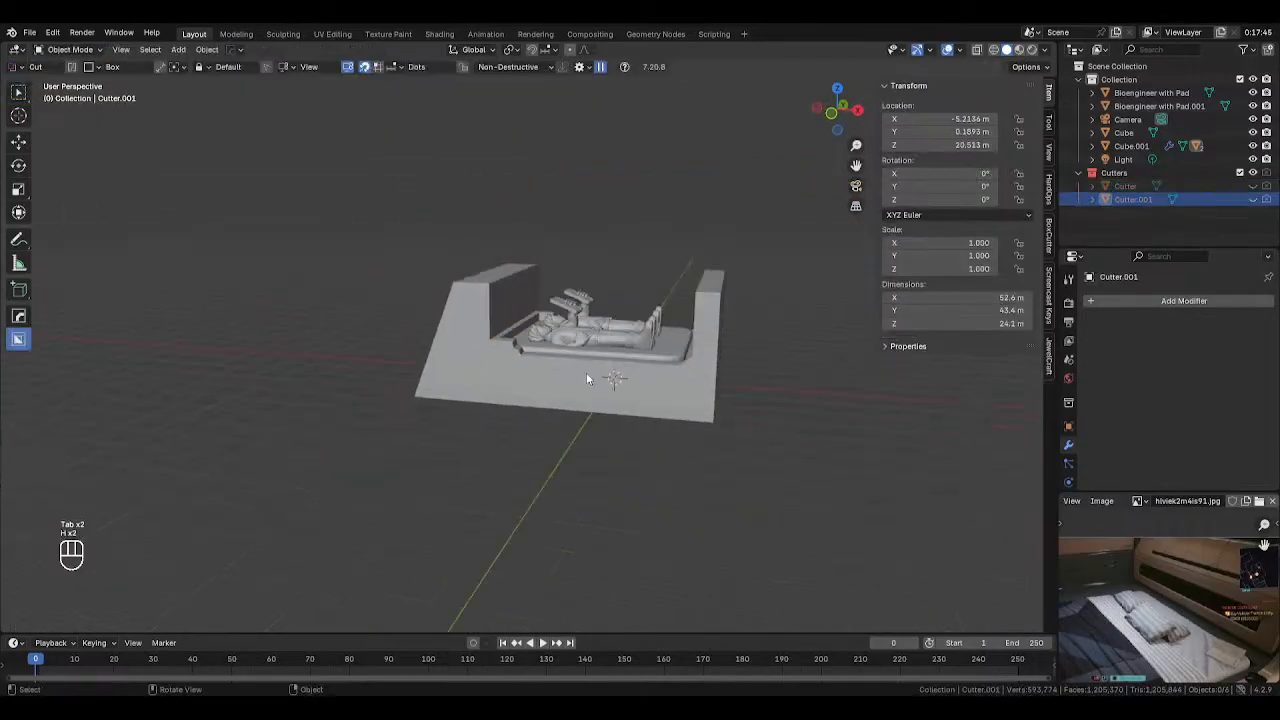
pyautogui.moveTo(587, 378); pyautogui.dragTo(632, 407, button='middle')
pyautogui.scroll(4, 632, 407)
pyautogui.moveTo(691, 379); pyautogui.dragTo(672, 363, button='middle')
pyautogui.scroll(-1, 672, 363)
pyautogui.keyDown('shift'); pyautogui.moveTo(744, 390); pyautogui.dragTo(691, 372, button='middle'); pyautogui.keyUp('shift')
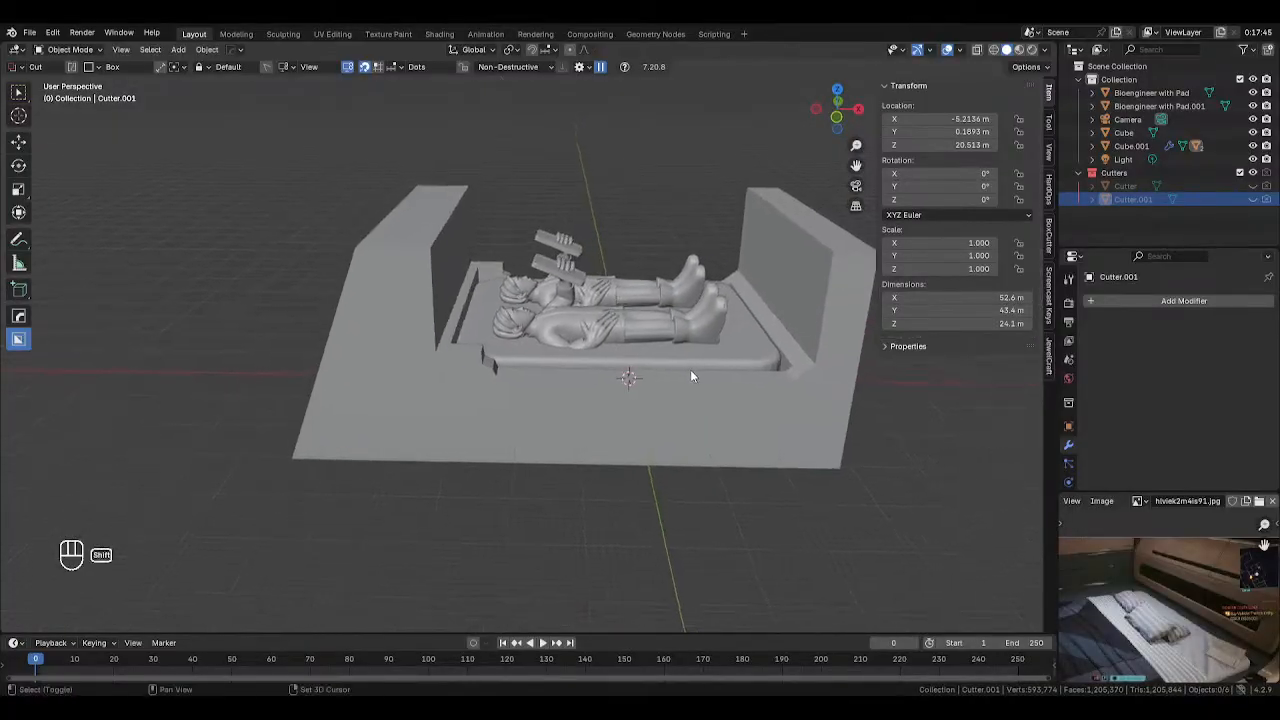
pyautogui.click(632, 368)
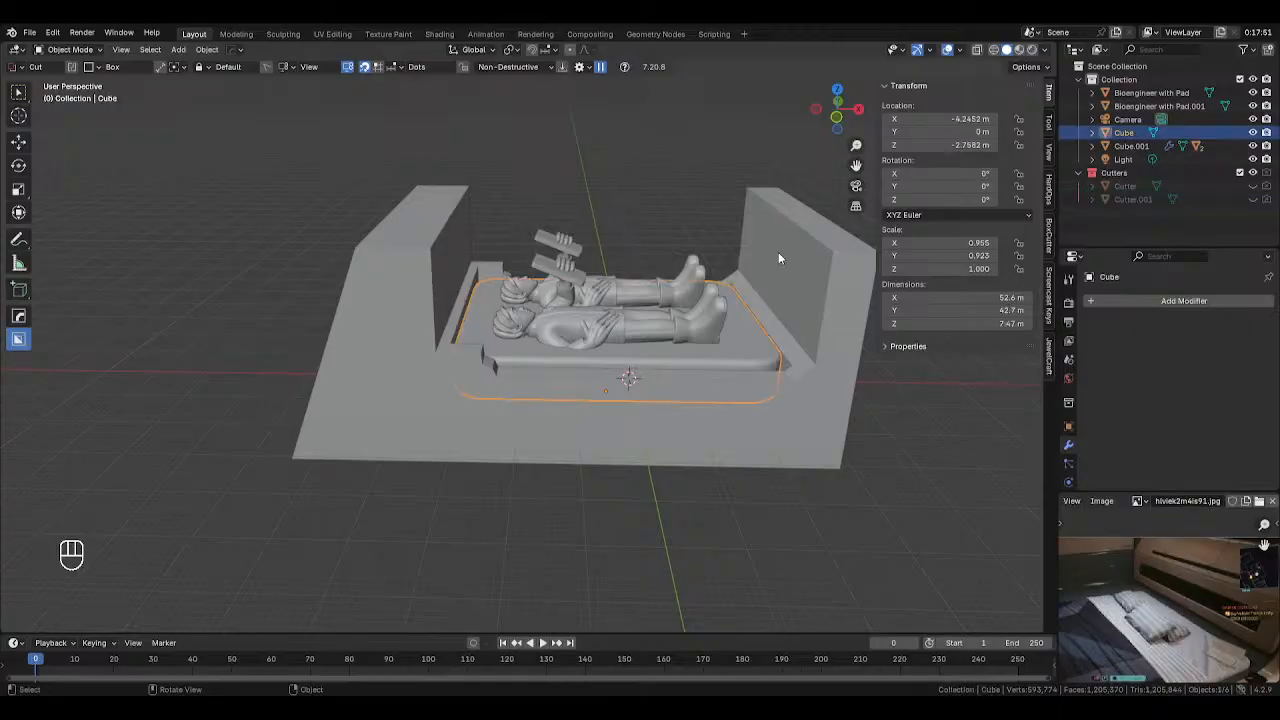
pyautogui.click(452, 385)
pyautogui.rightClick(452, 385)
pyautogui.moveTo(420, 404)
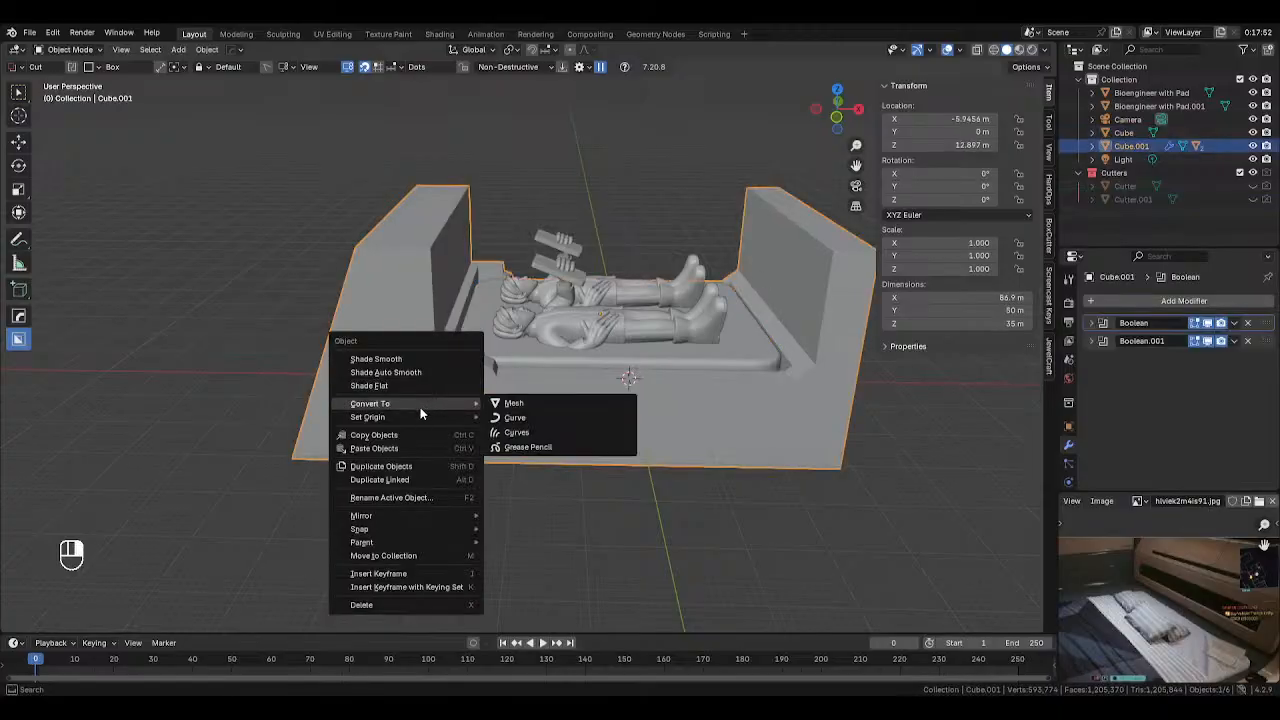
pyautogui.click(520, 403)
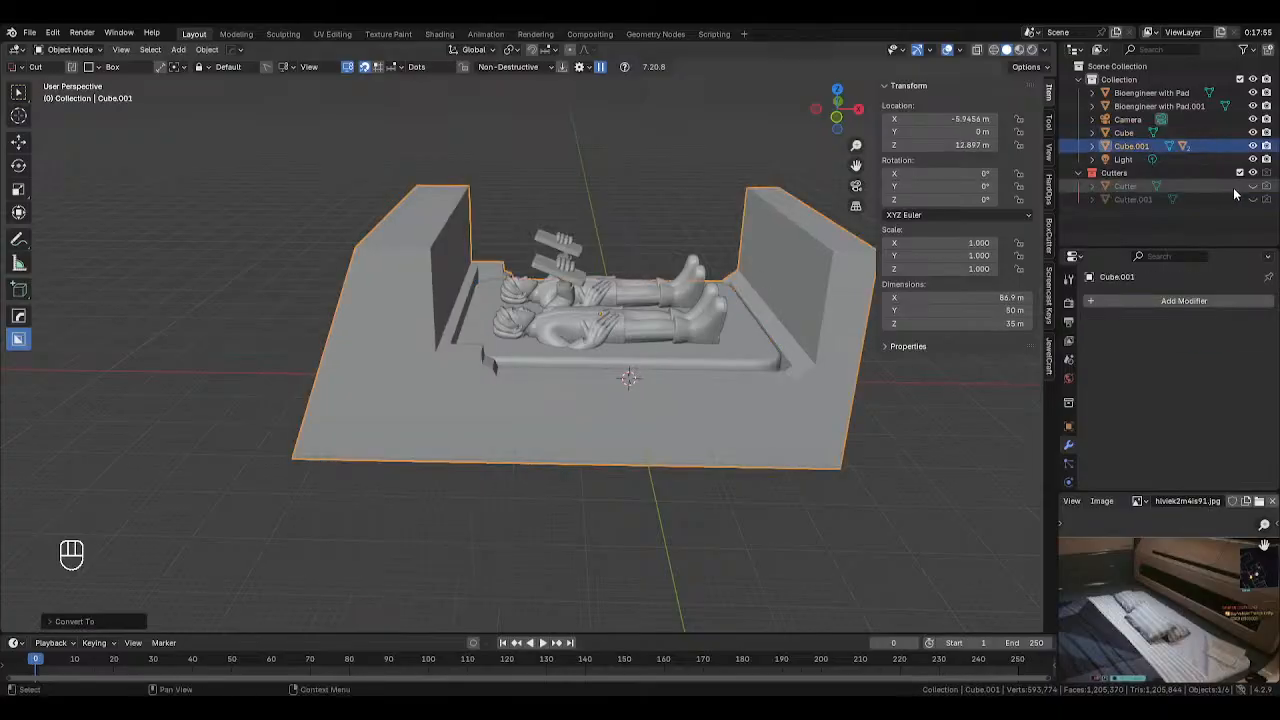
# Select the edge outlines of the frame's two long sides and the top faces of both end walls
pyautogui.press('Tab')
pyautogui.moveTo(575, 236); pyautogui.dragTo(614, 235, button='middle')
pyautogui.press('2')
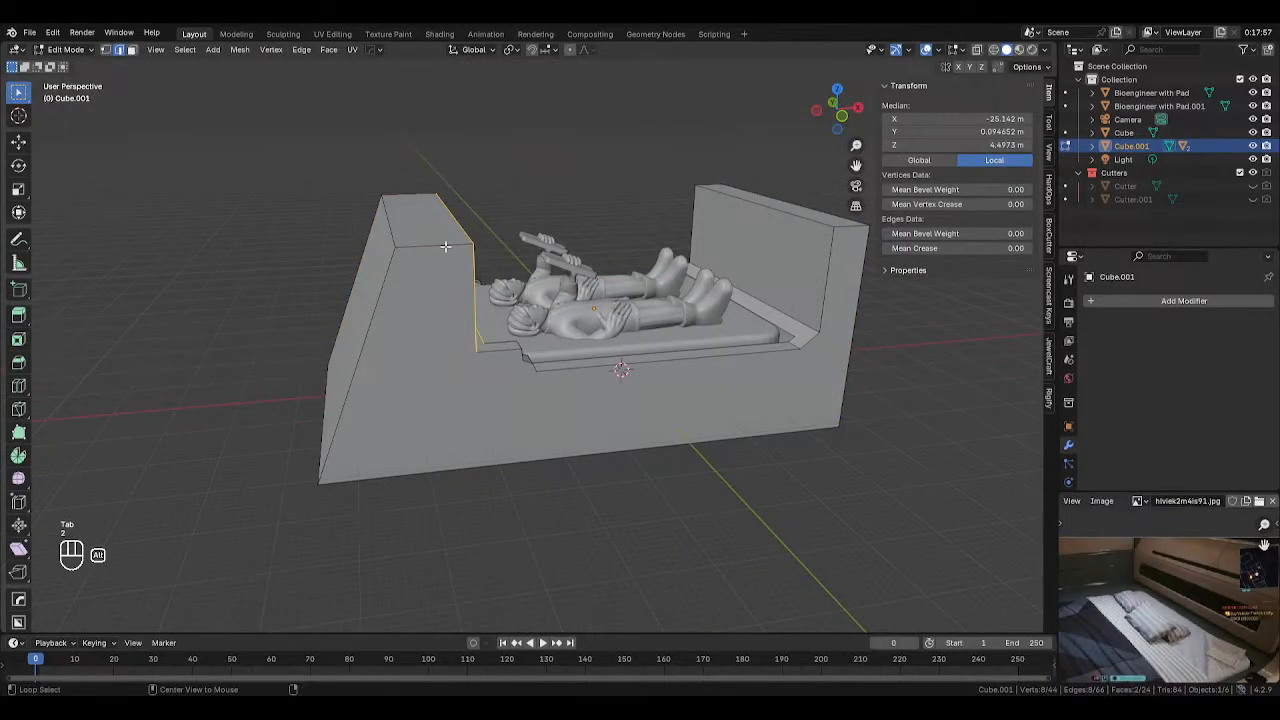
pyautogui.keyDown('alt'); pyautogui.click(443, 247); pyautogui.keyUp('alt')
pyautogui.moveTo(426, 258); pyautogui.dragTo(509, 212, button='middle')
pyautogui.keyDown('alt'); pyautogui.keyDown('shift'); pyautogui.click(680, 253); pyautogui.keyUp('shift'); pyautogui.keyUp('alt')
pyautogui.keyDown('ctrl'); pyautogui.click(603, 202); pyautogui.keyUp('ctrl')
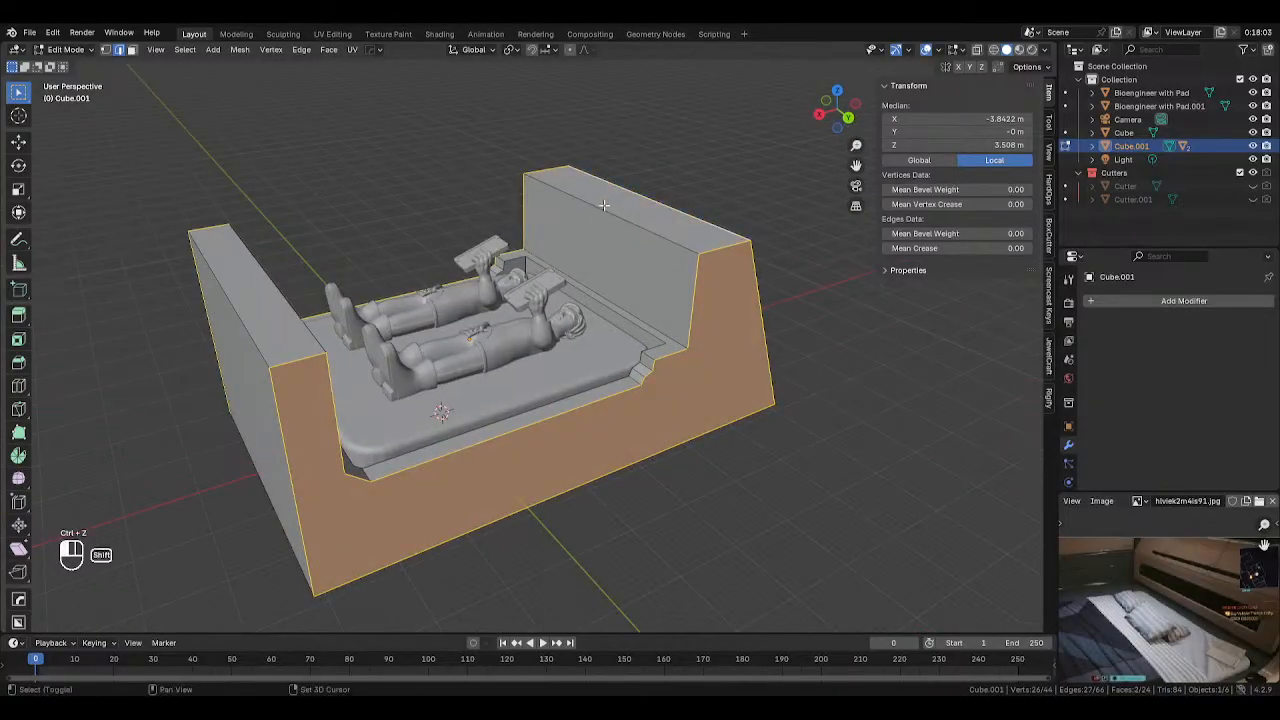
pyautogui.hotkey('ctrl', 'z')
pyautogui.keyDown('shift'); pyautogui.click(265, 269); pyautogui.keyUp('shift')
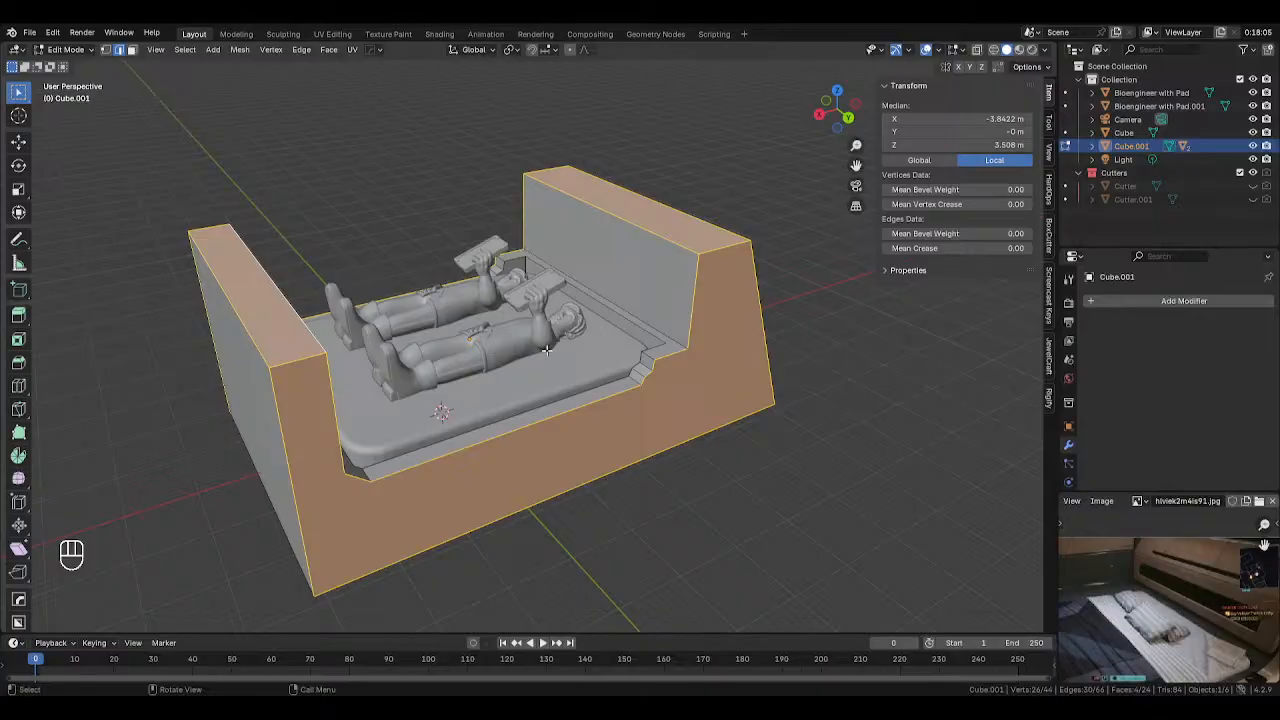
# Add the short corner edges of the small head-end steps and the foot-end slope to the frame's edge selection
pyautogui.moveTo(547, 350); pyautogui.dragTo(635, 352, button='middle')
pyautogui.keyDown('shift'); pyautogui.moveTo(635, 352); pyautogui.dragTo(680, 340, button='middle'); pyautogui.keyUp('shift')
pyautogui.scroll(2, 715, 328)
pyautogui.keyDown('shift'); pyautogui.click(799, 306); pyautogui.keyUp('shift')
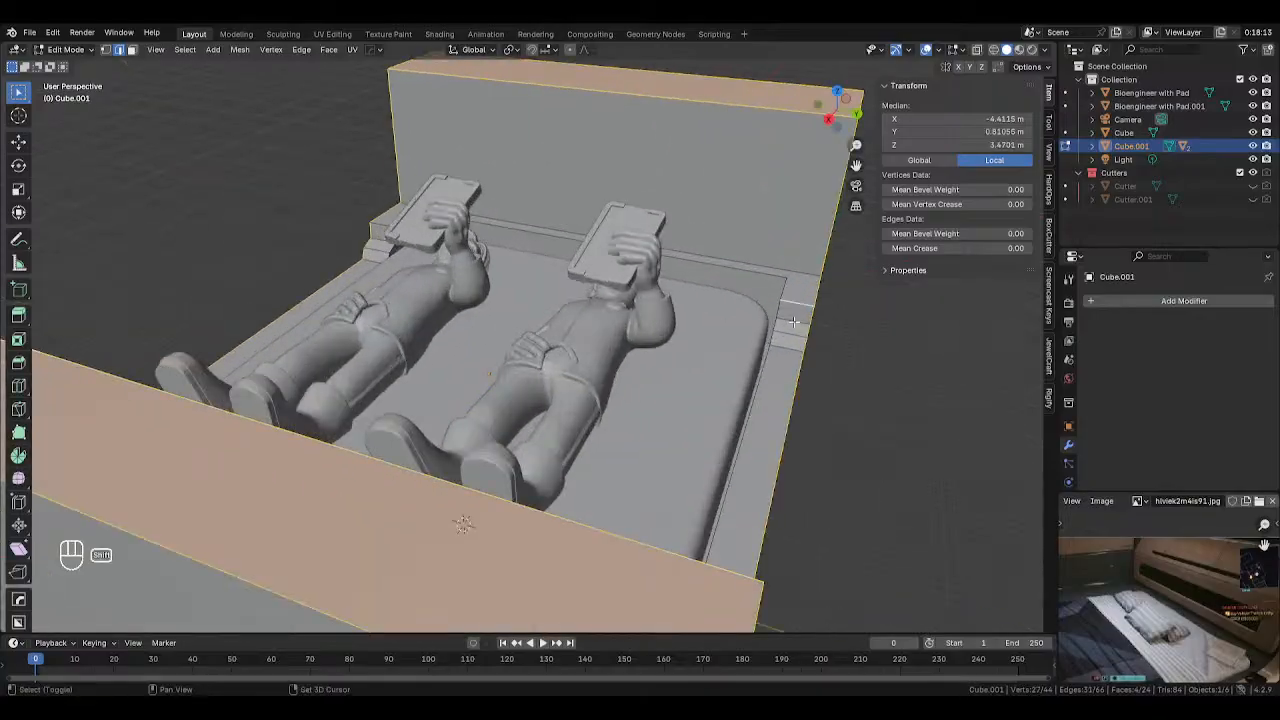
pyautogui.moveTo(791, 349); pyautogui.dragTo(748, 358, button='middle')
pyautogui.moveTo(651, 377); pyautogui.dragTo(527, 366, button='middle')
pyautogui.click(414, 360)
pyautogui.hotkey('ctrl', 'z')
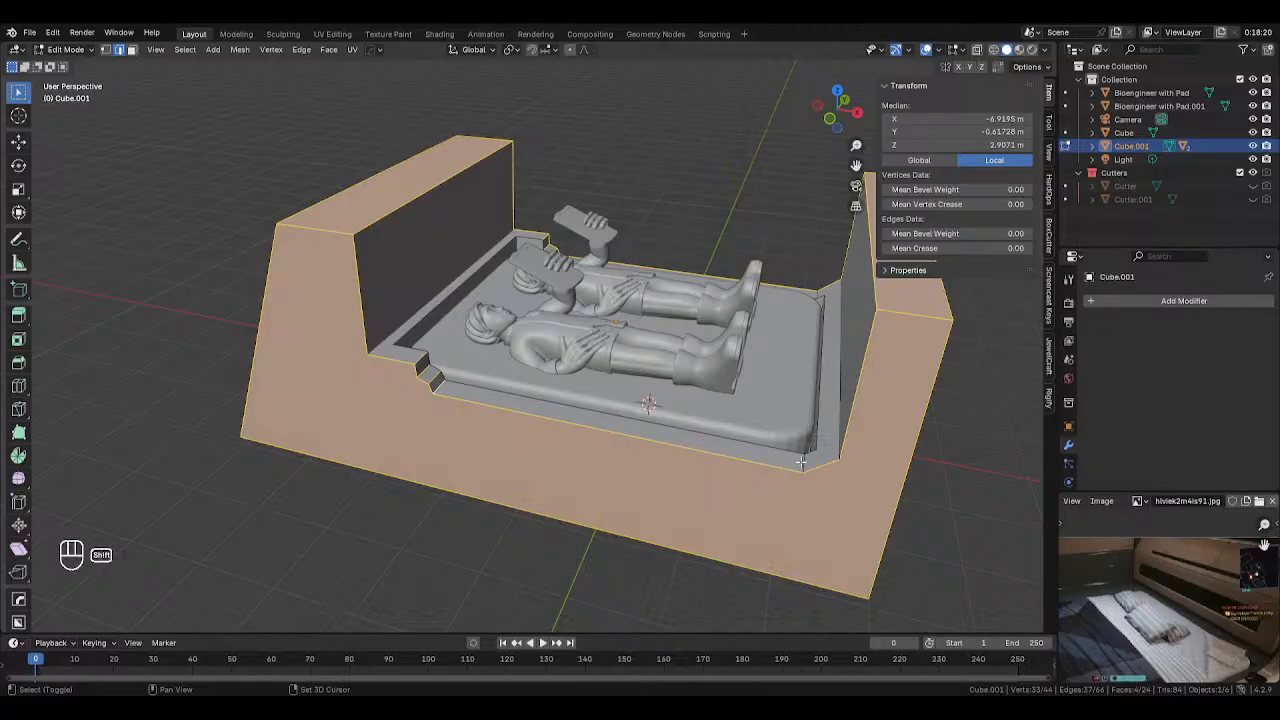
pyautogui.moveTo(801, 462); pyautogui.dragTo(622, 421, button='middle')
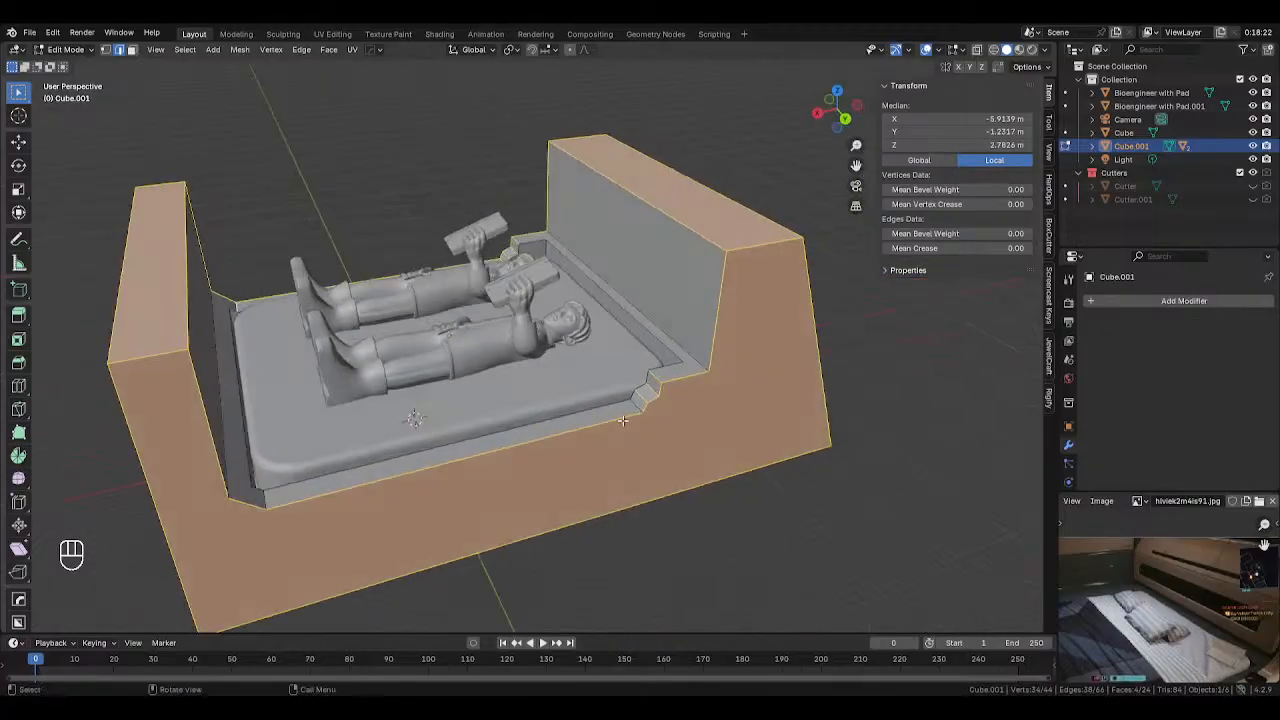
pyautogui.keyDown('shift'); pyautogui.click(641, 416); pyautogui.keyUp('shift')
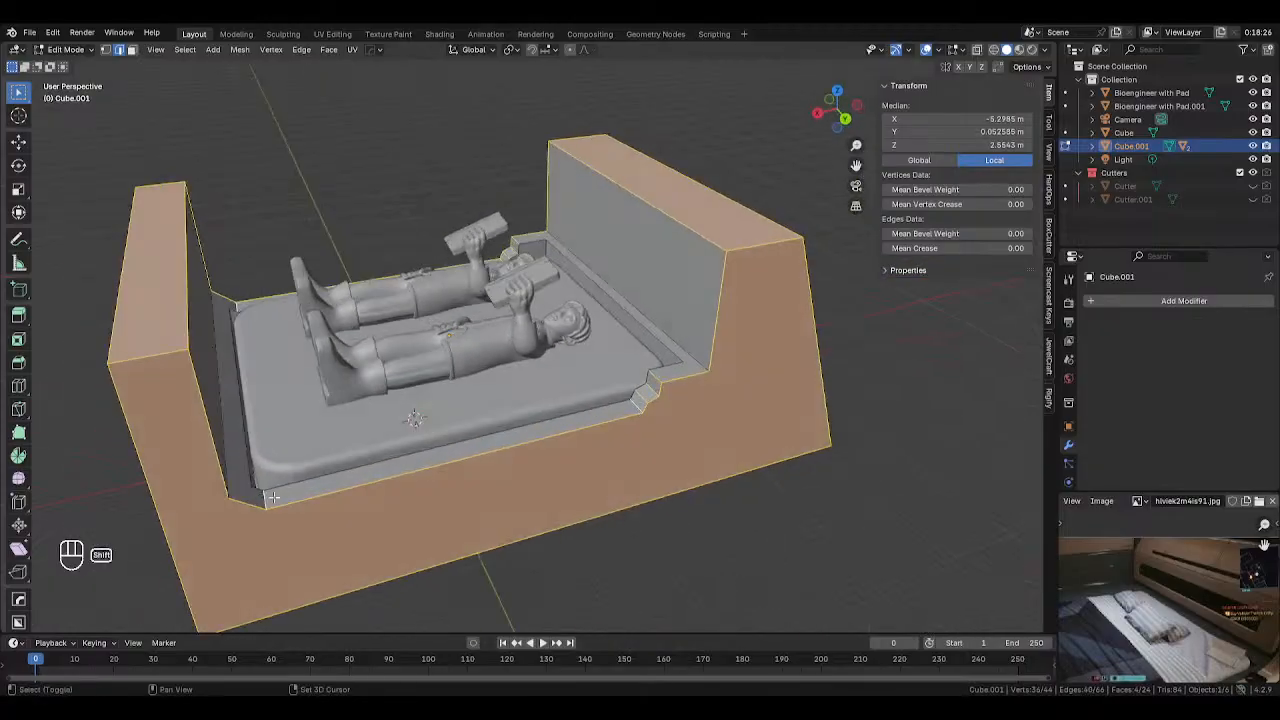
# Try to bevel the selected bed frame edges with 4 segments and an offset of about 0.27 m
pyautogui.hotkey('ctrl', 'b')
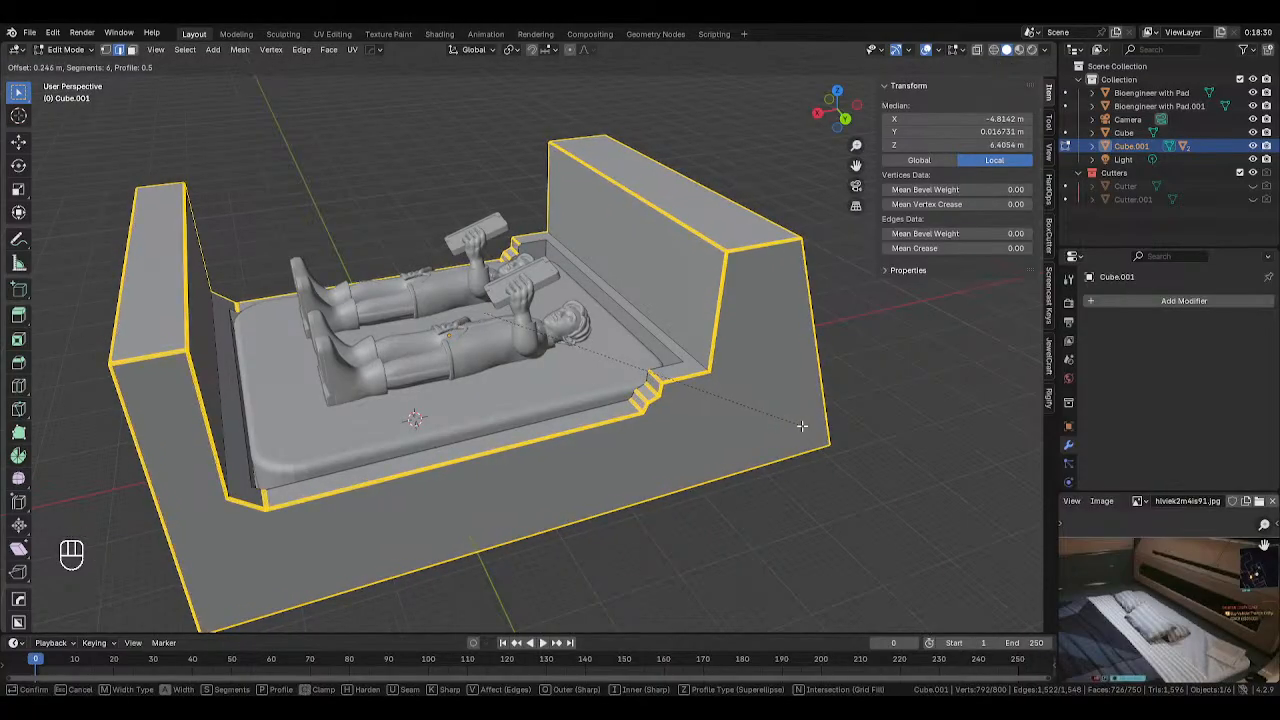
pyautogui.scroll(-4, 803, 423)
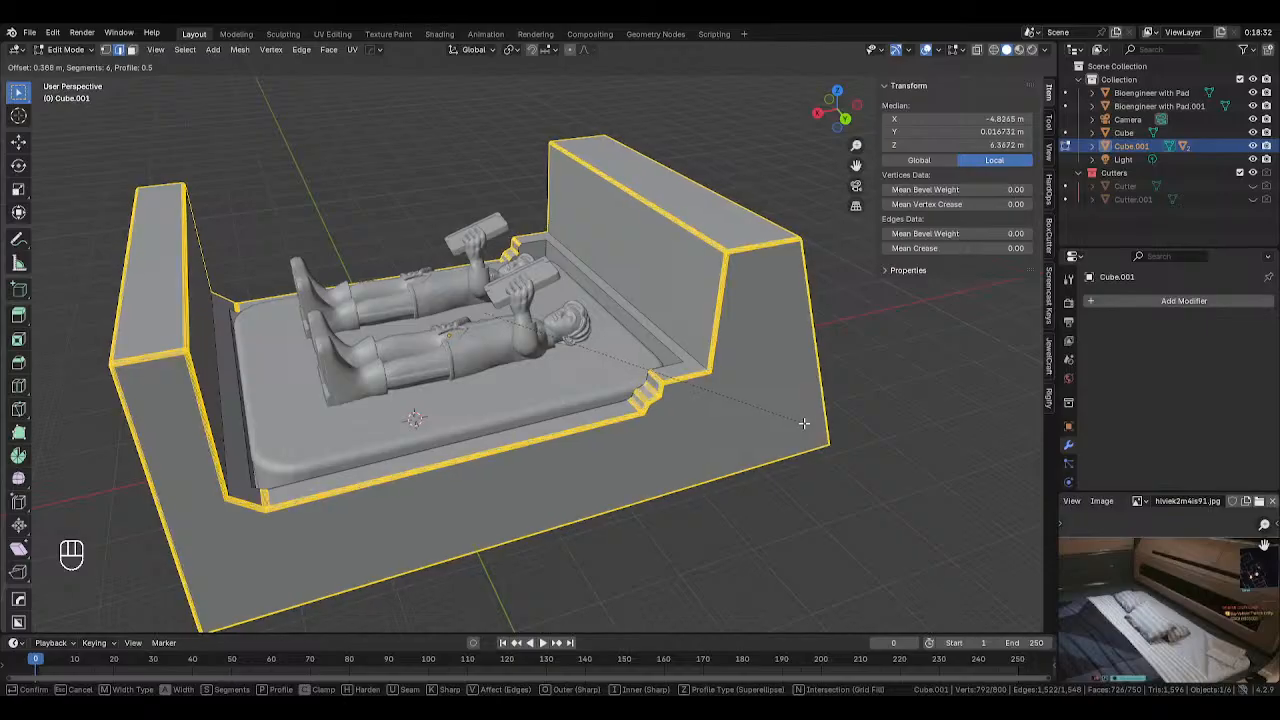
pyautogui.scroll(2, 803, 423)
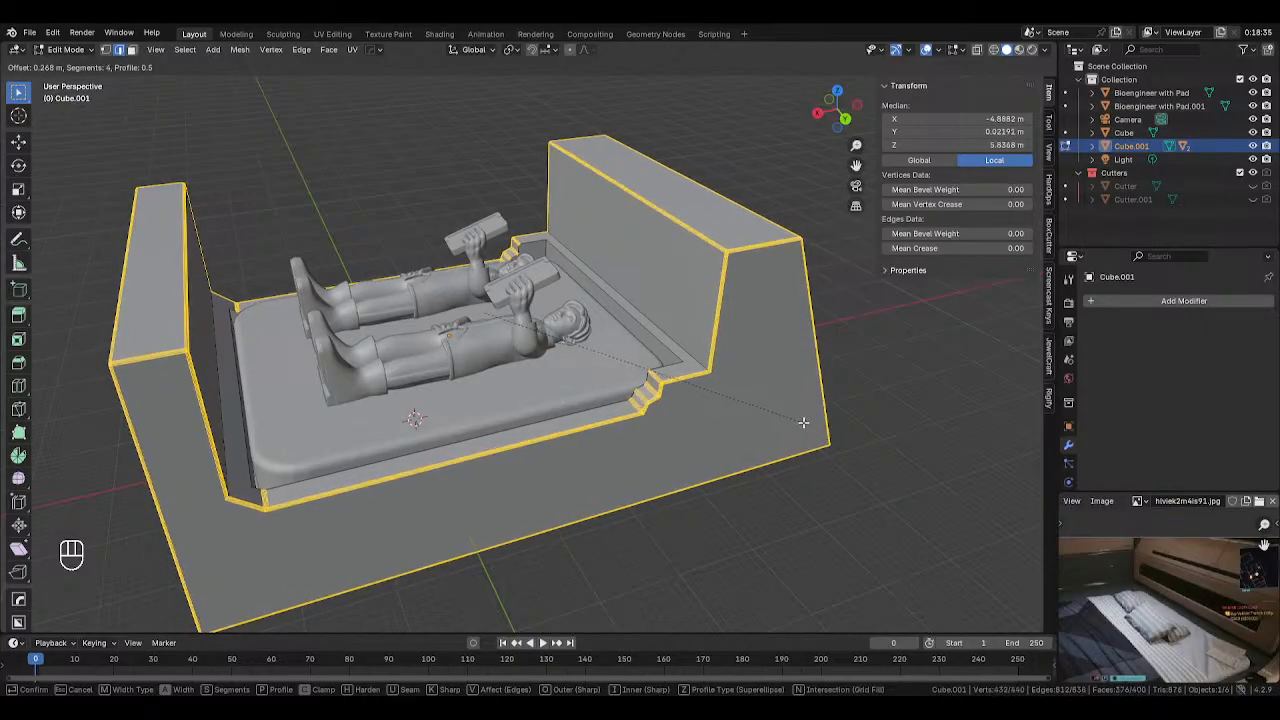
pyautogui.click(803, 423)
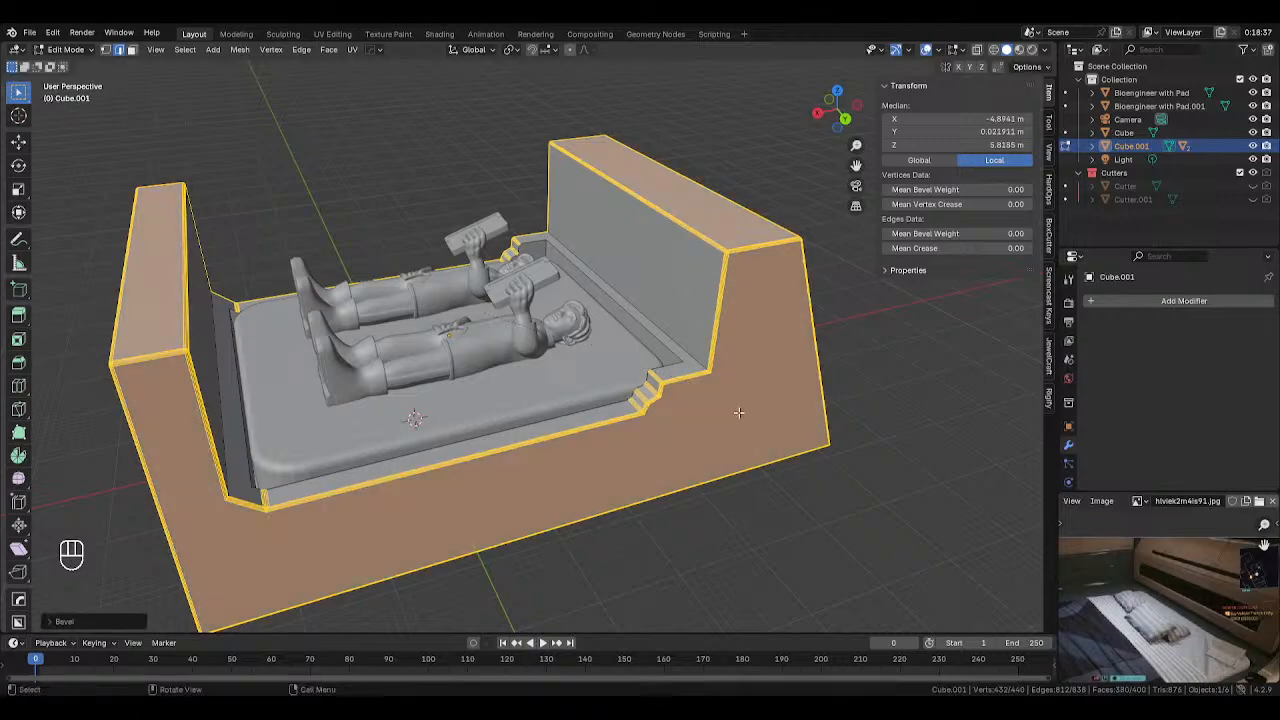
# Inspect the frame's rounded edges up close in Object Mode and undo the bevel
pyautogui.press('Tab')
pyautogui.scroll(-4, 446, 368)
pyautogui.moveTo(562, 426); pyautogui.dragTo(587, 373, button='middle')
pyautogui.scroll(4, 563, 403)
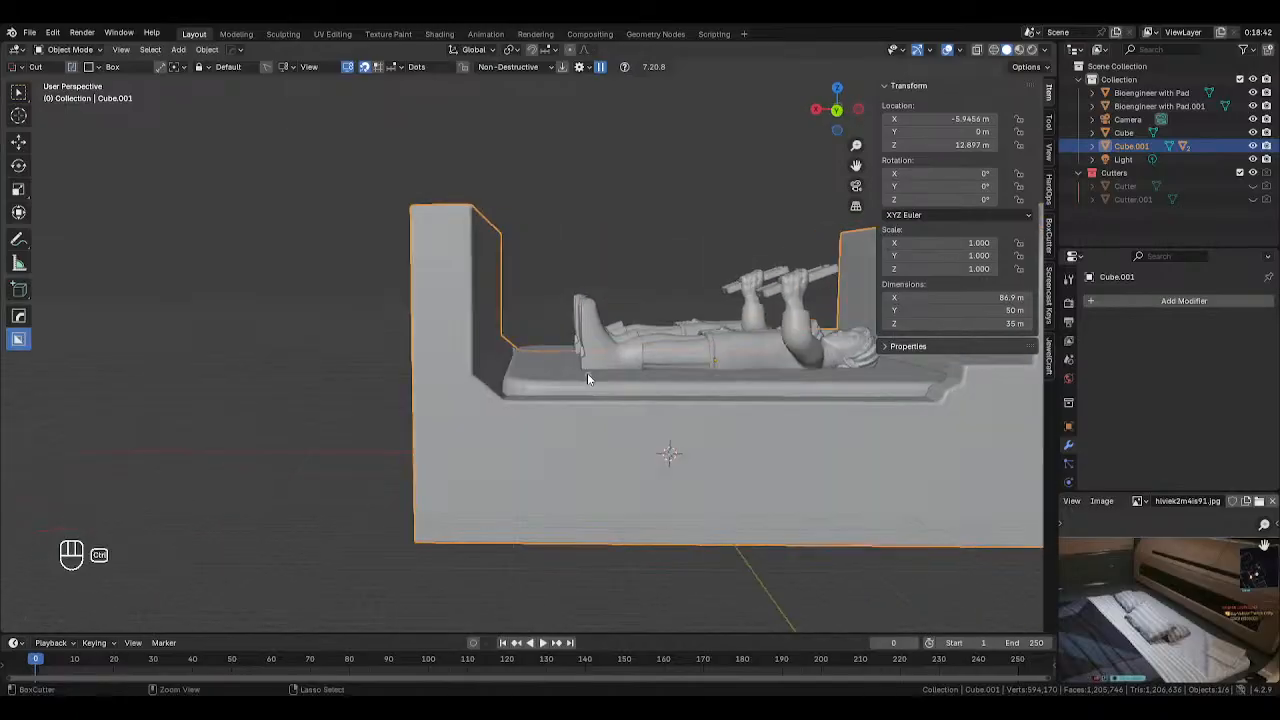
pyautogui.hotkey('ctrl', 'z')
pyautogui.hotkey('ctrl', 'z')
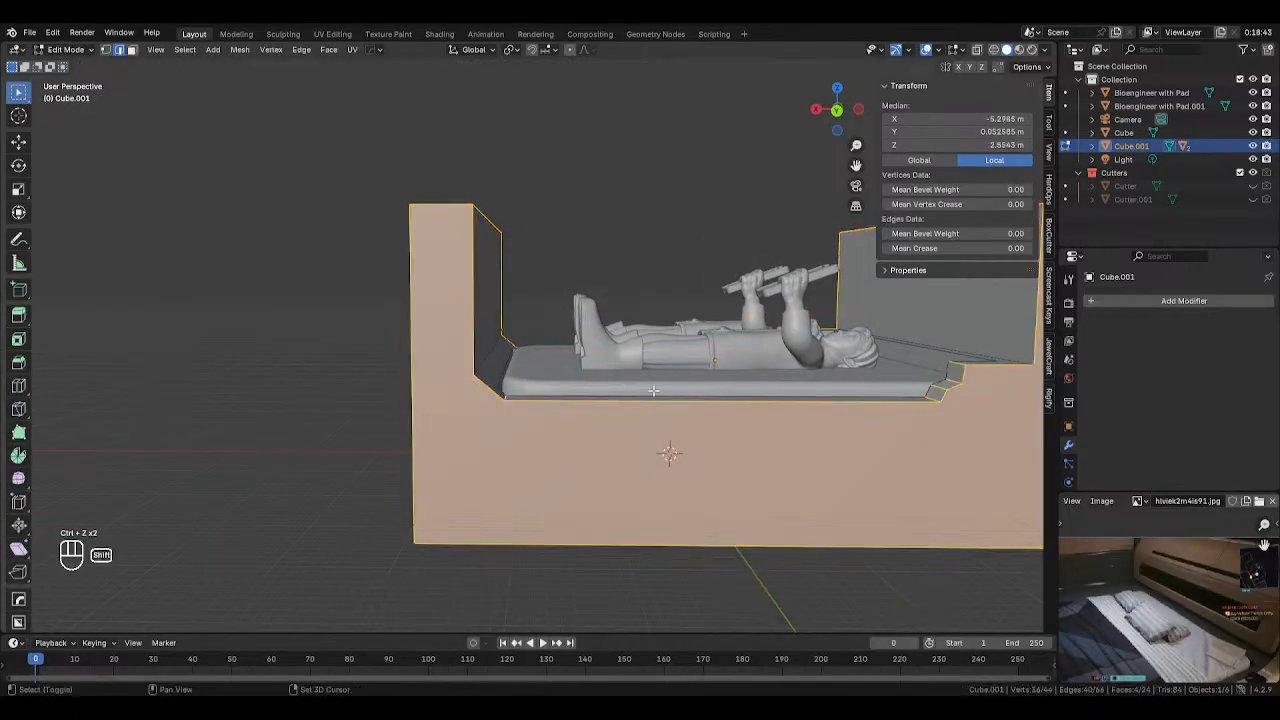
# Try to bevel the selected bed frame edges with 4 segments
pyautogui.keyDown('shift'); pyautogui.moveTo(762, 380); pyautogui.dragTo(656, 398, button='middle'); pyautogui.keyUp('shift')
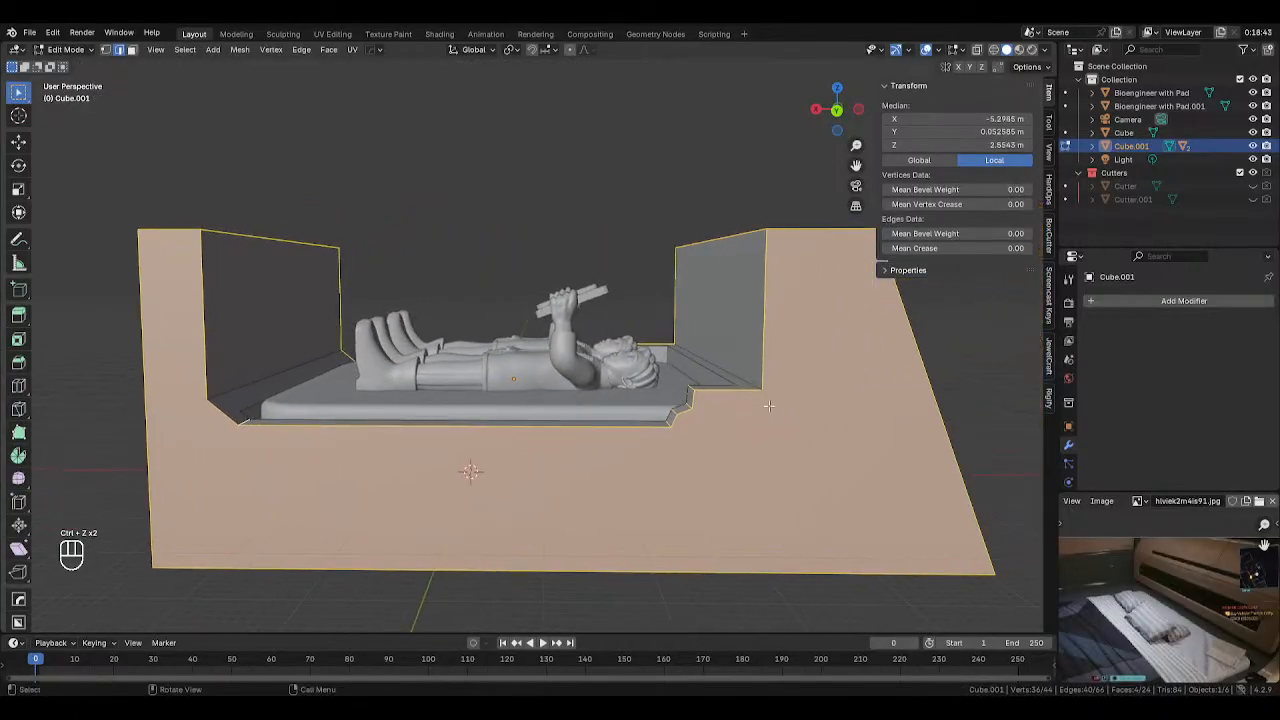
pyautogui.hotkey('ctrl', 'b')
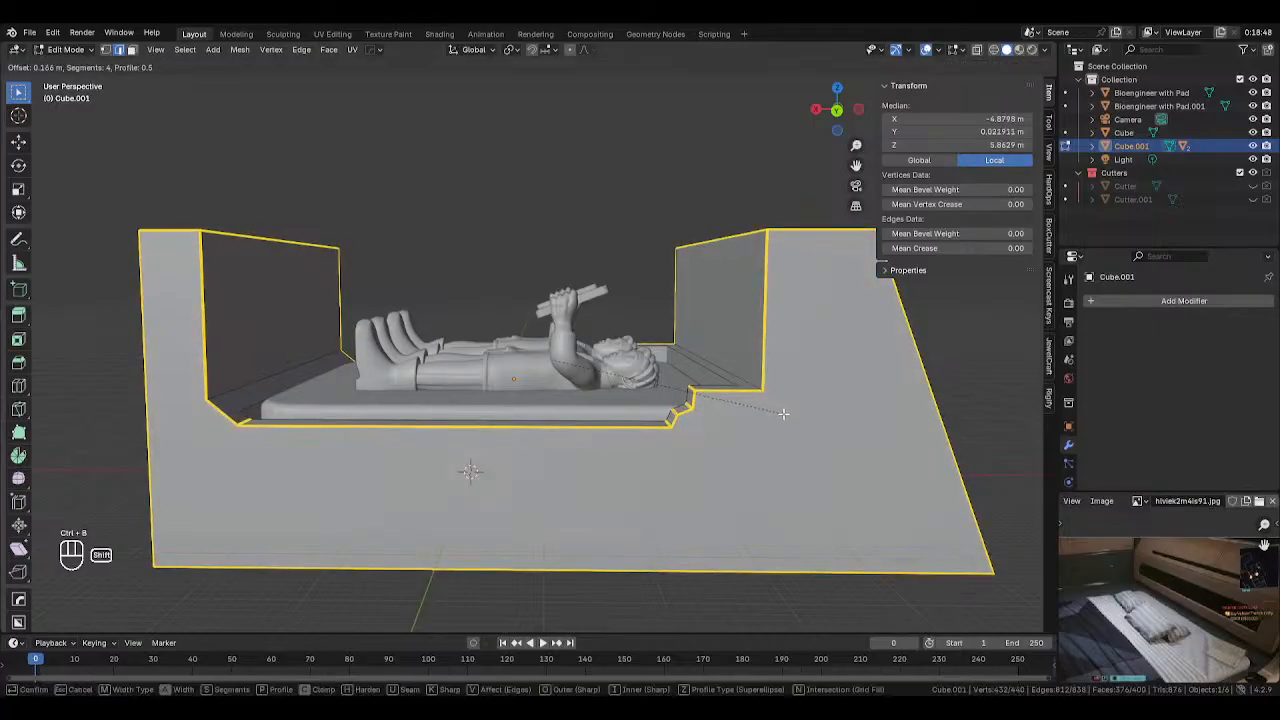
pyautogui.click(785, 418)
# Try to remove the head-end step edges from the frame's beveled edge selection in X-ray view
pyautogui.press('KP_3')
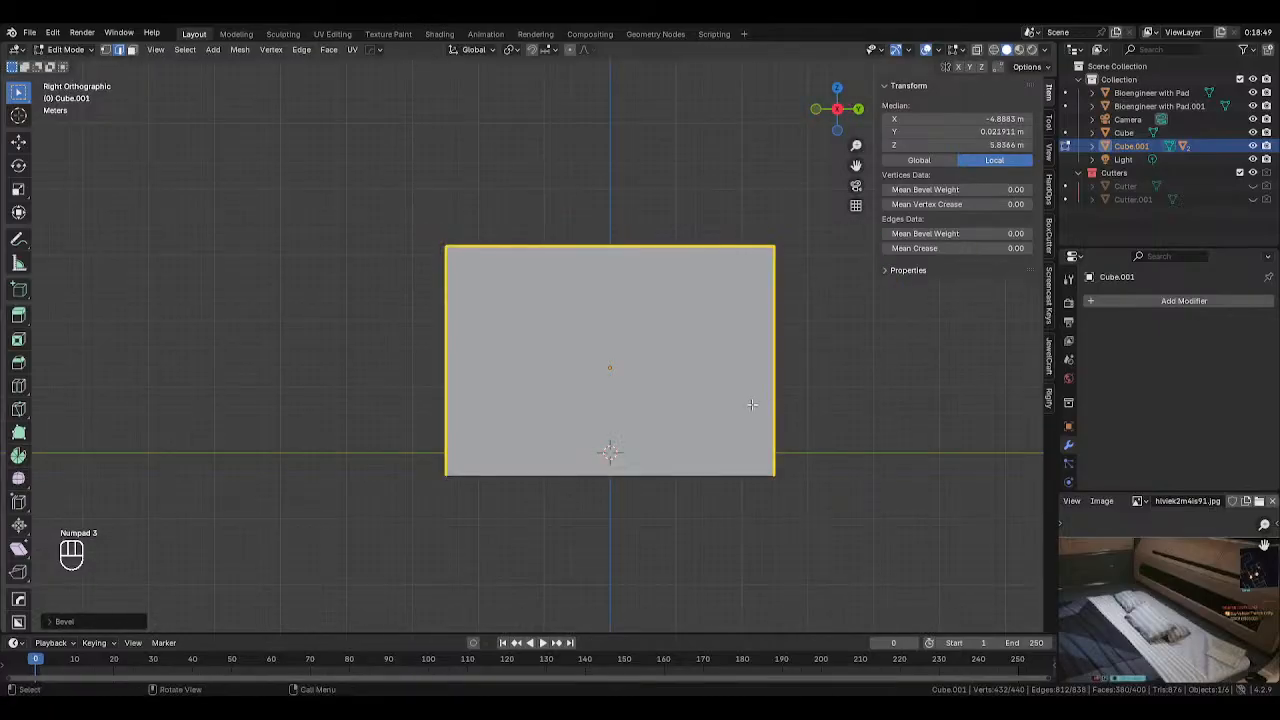
pyautogui.press('KP_1')
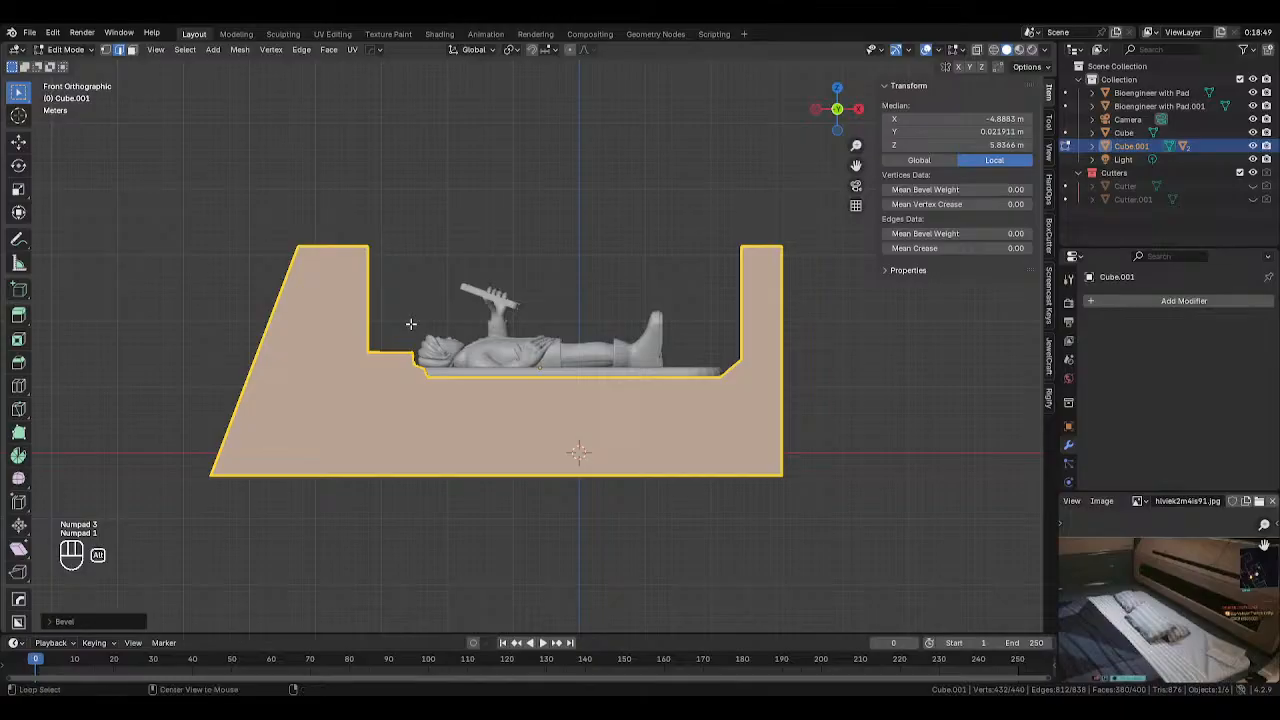
pyautogui.hotkey('alt', 'z')
pyautogui.keyDown('ctrl'); pyautogui.moveTo(403, 328); pyautogui.dragTo(449, 391); pyautogui.keyUp('ctrl')
pyautogui.moveTo(446, 384); pyautogui.dragTo(408, 410, button='middle')
pyautogui.hotkey('ctrl', 'z')
pyautogui.moveTo(405, 366); pyautogui.dragTo(465, 282, button='middle')
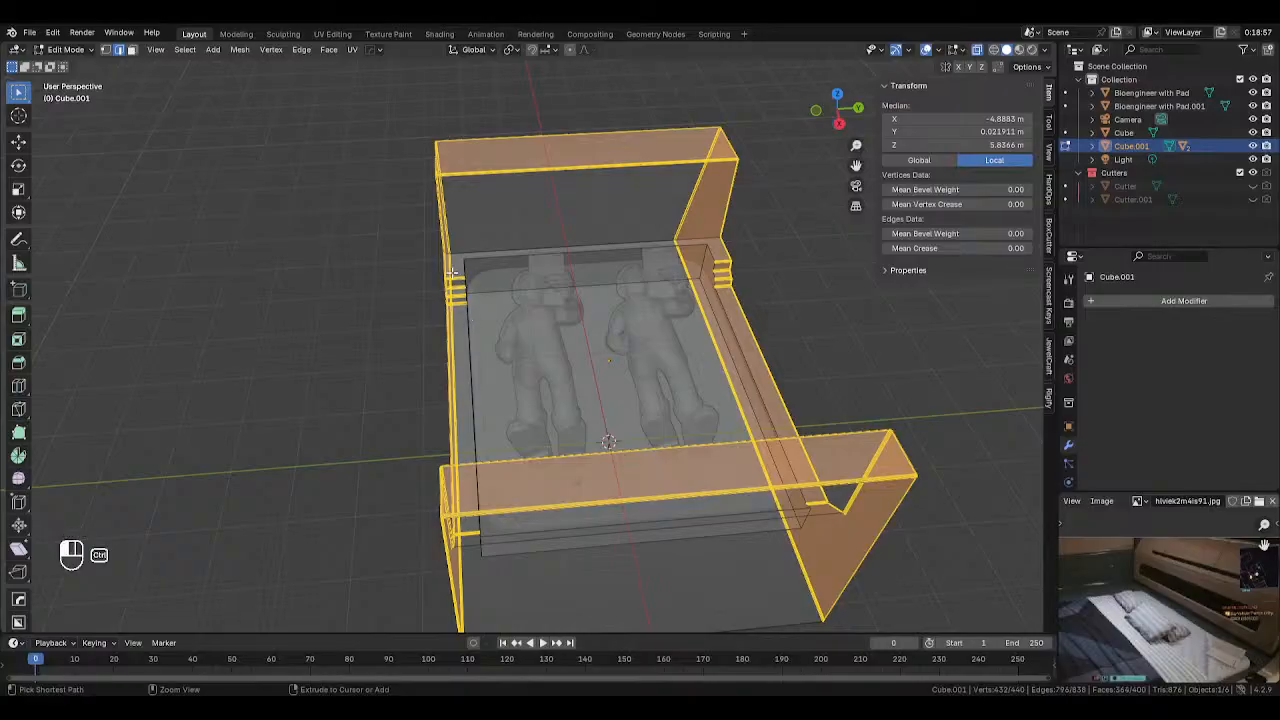
pyautogui.keyDown('ctrl'); pyautogui.moveTo(453, 272); pyautogui.dragTo(474, 311); pyautogui.keyUp('ctrl')
pyautogui.hotkey('ctrl', 'z')
pyautogui.moveTo(474, 311); pyautogui.dragTo(531, 308, button='middle')
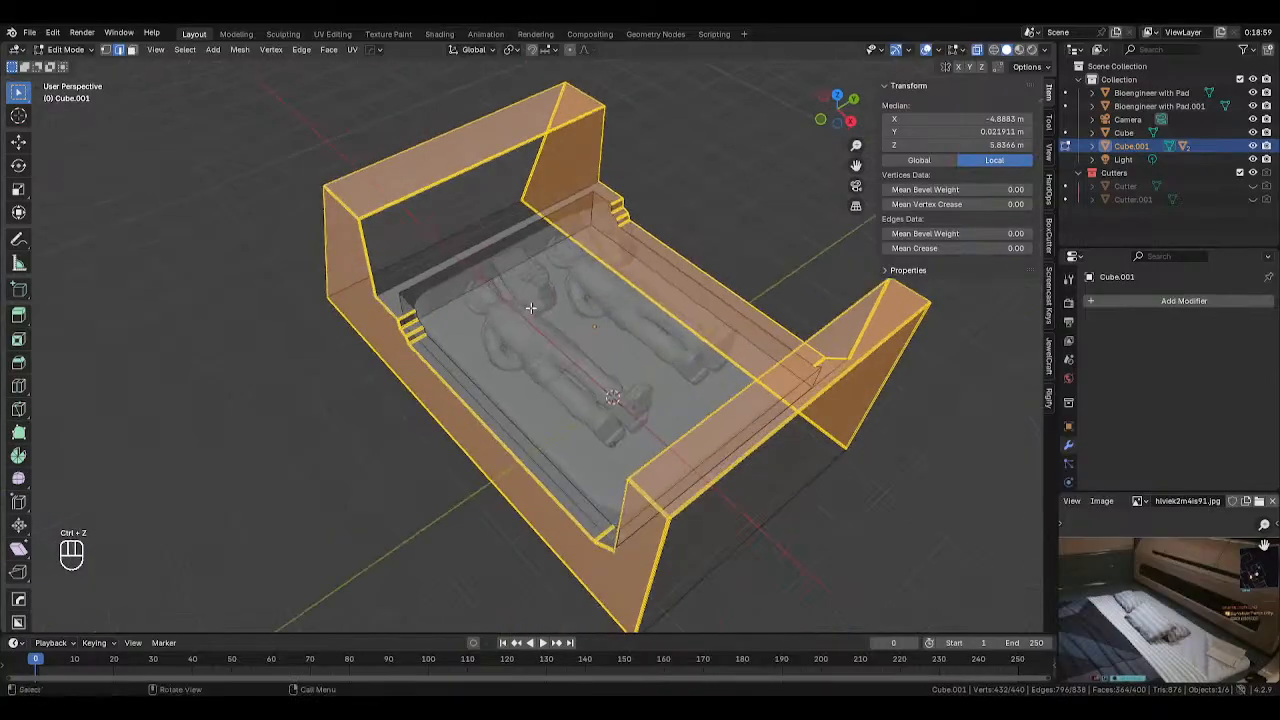
# Deselect the short step and slope edges along both long sides of the frame from above
pyautogui.press('KP_7')
pyautogui.keyDown('ctrl'); pyautogui.moveTo(384, 376); pyautogui.dragTo(725, 413); pyautogui.keyUp('ctrl')
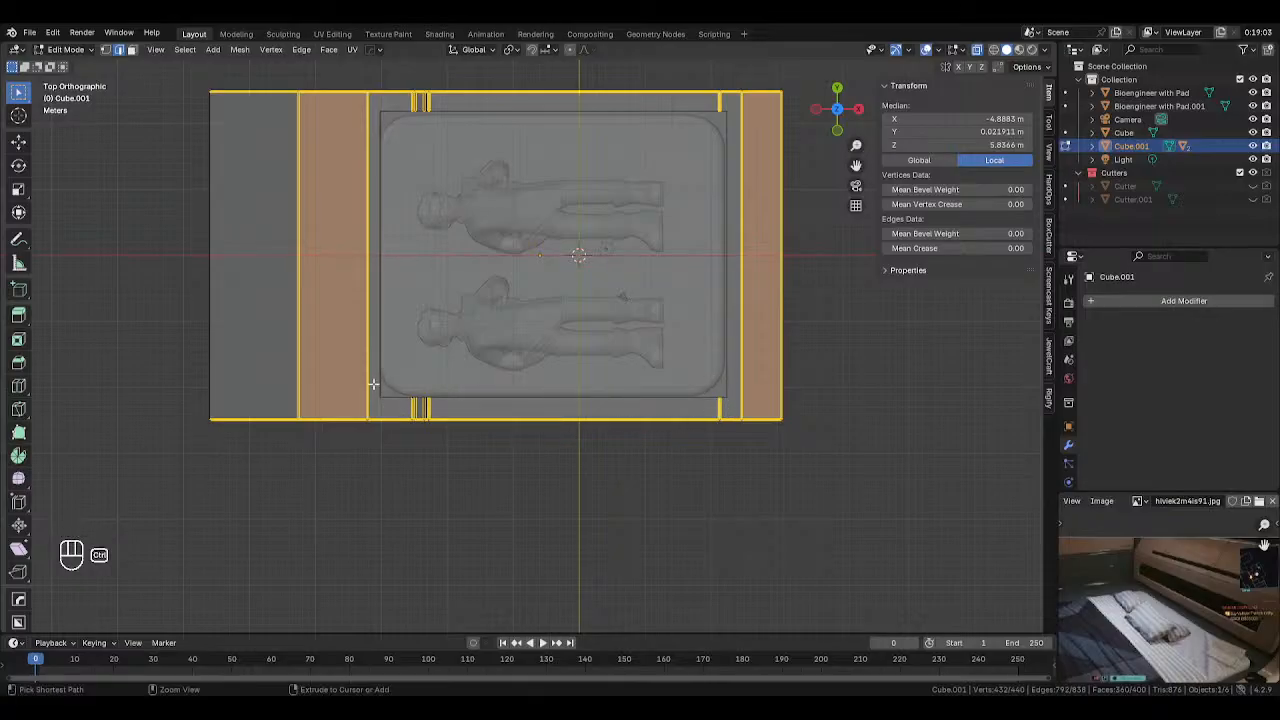
pyautogui.keyDown('ctrl'); pyautogui.moveTo(373, 383); pyautogui.dragTo(731, 418); pyautogui.keyUp('ctrl')
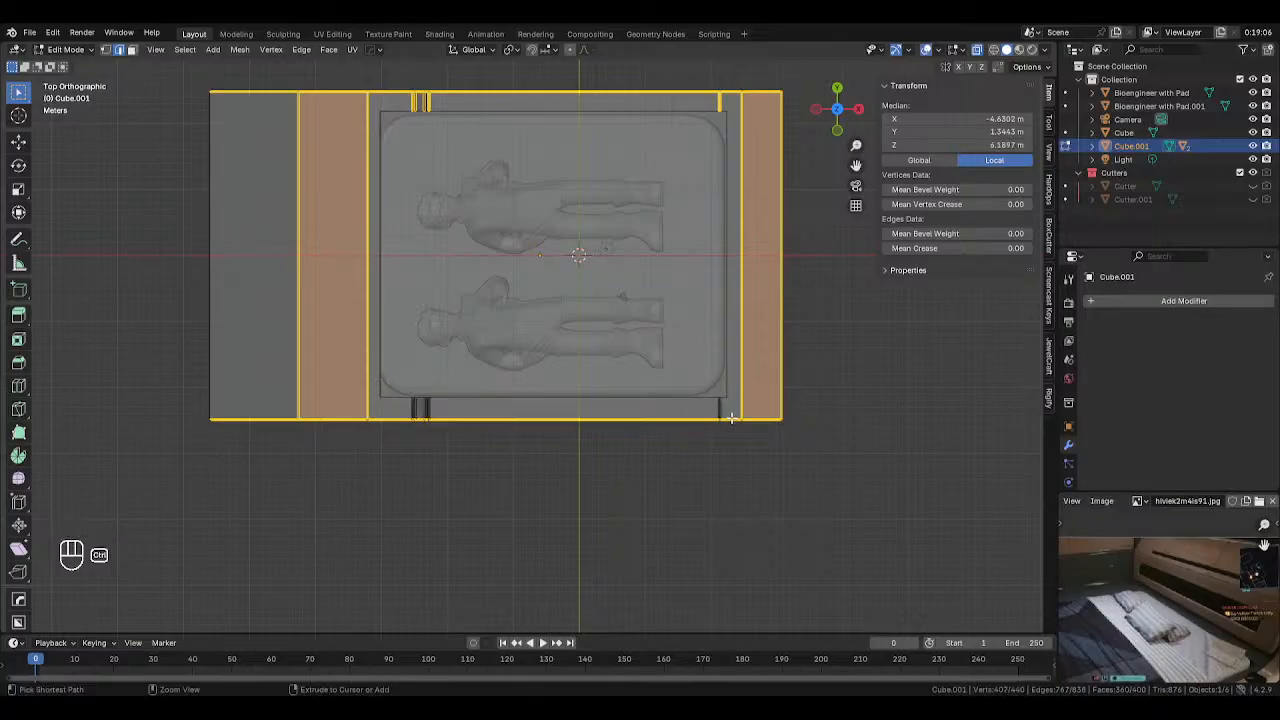
pyautogui.keyDown('shift'); pyautogui.moveTo(731, 418); pyautogui.dragTo(761, 593, button='middle'); pyautogui.keyUp('shift')
pyautogui.keyDown('ctrl'); pyautogui.moveTo(432, 267); pyautogui.dragTo(766, 337); pyautogui.keyUp('ctrl')
pyautogui.moveTo(766, 337); pyautogui.dragTo(779, 413, button='middle')
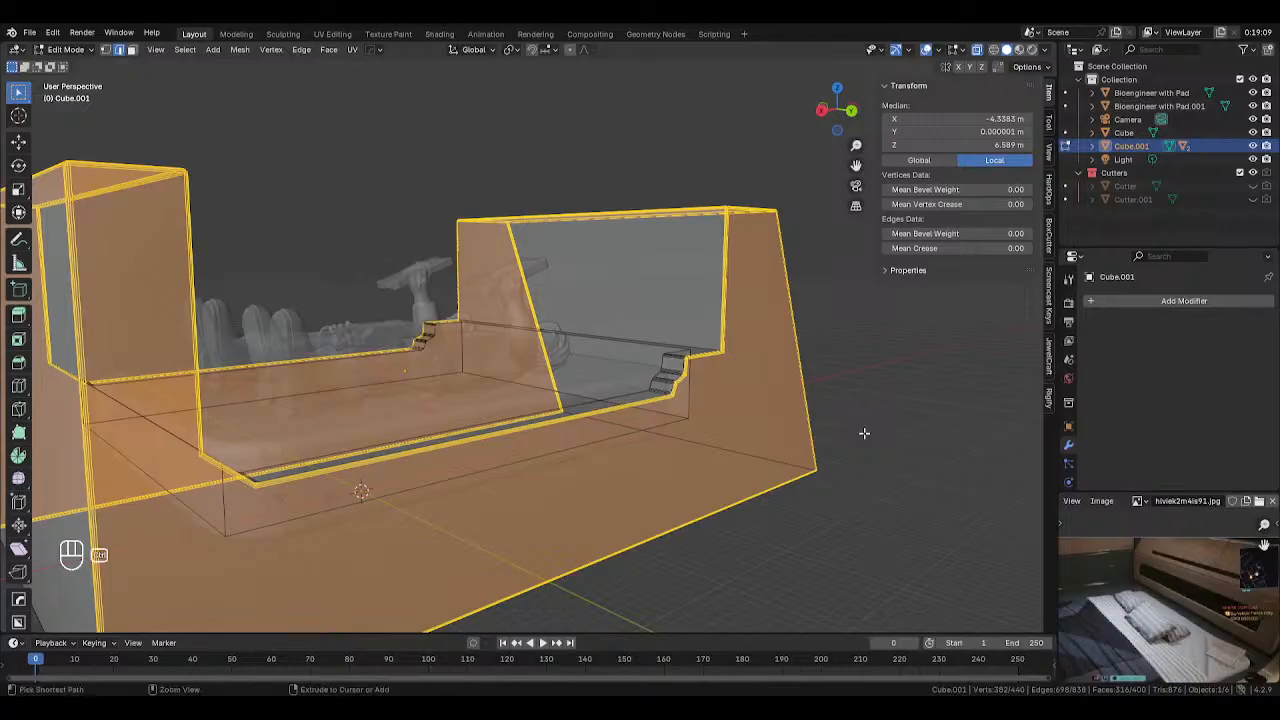
# Cancel the further bevel and undo the previous frame bevel together with its edge selections
pyautogui.hotkey('ctrl', 'b')
pyautogui.rightClick(872, 434)
pyautogui.hotkey('ctrl', 'z')
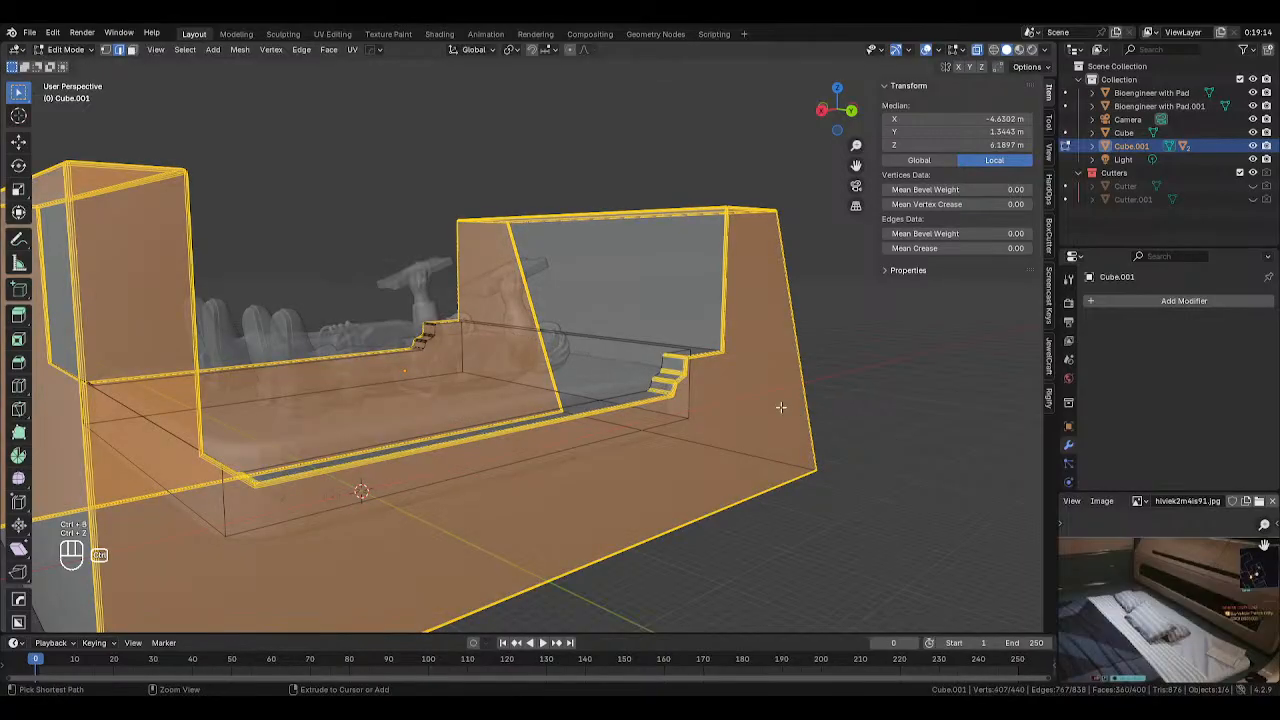
pyautogui.hotkey('ctrl', 'z')
pyautogui.hotkey('ctrl', 'z')
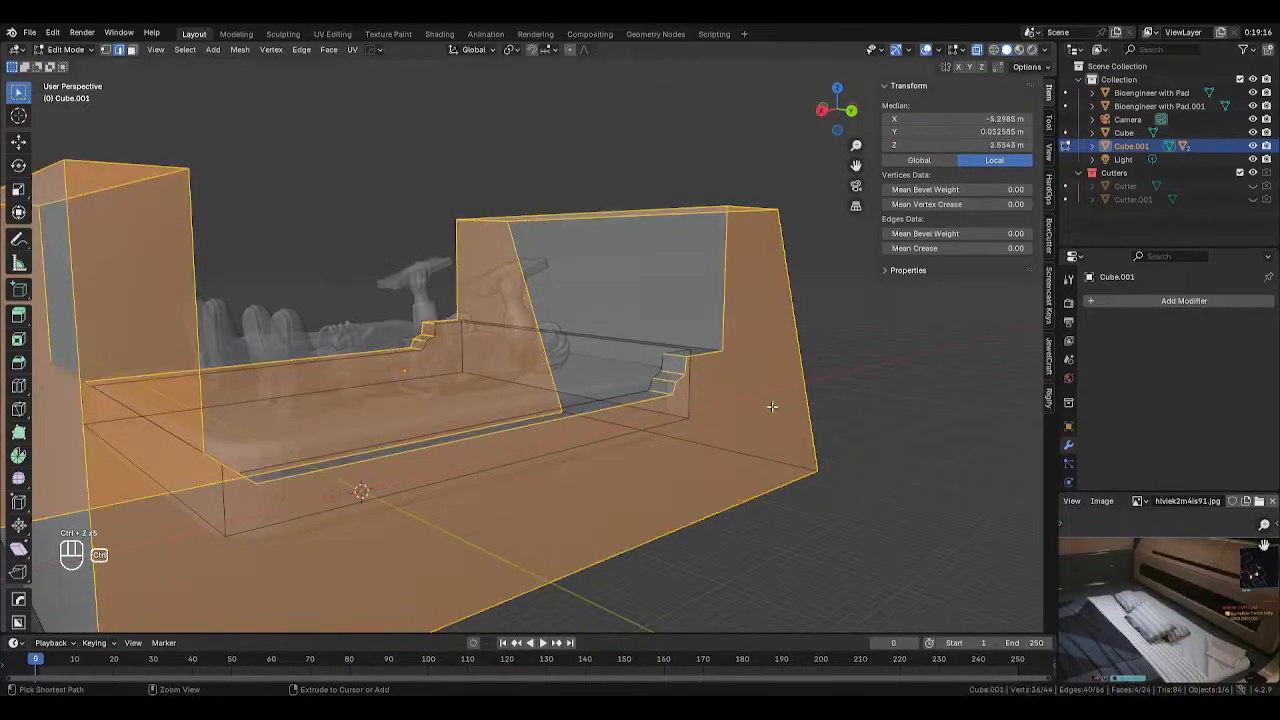
pyautogui.hotkey('ctrl', 'z')
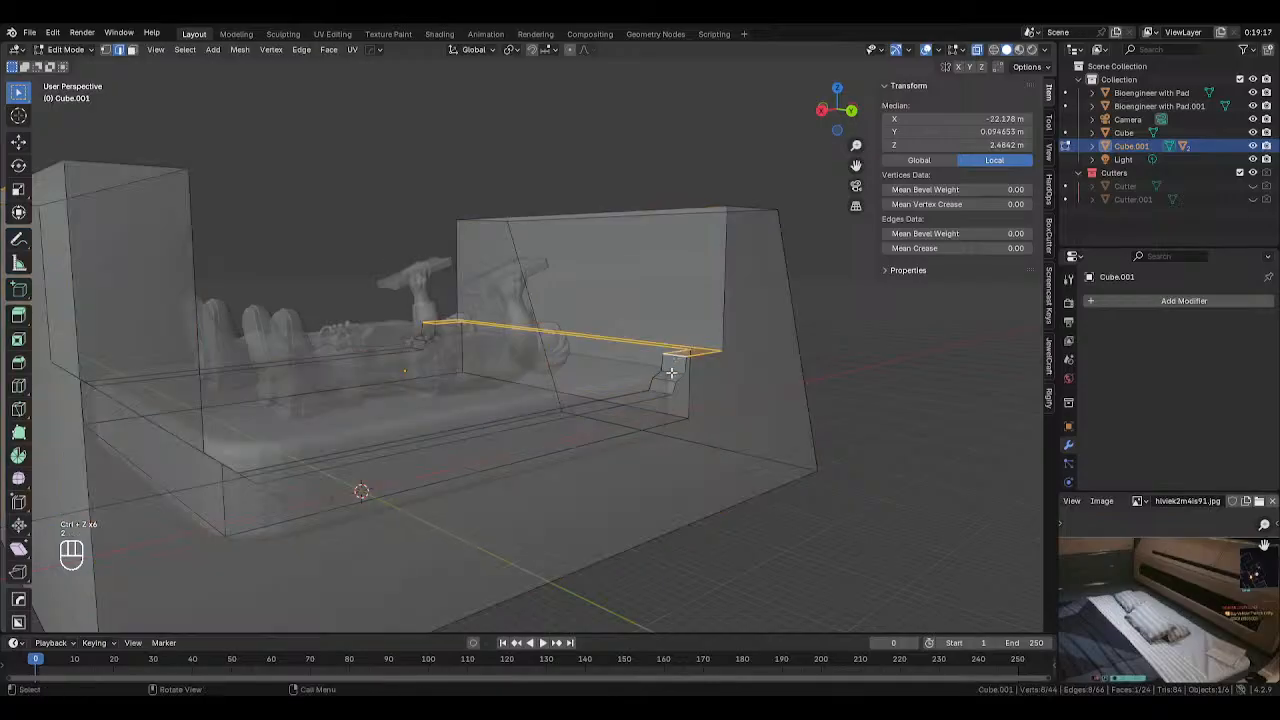
# Select only the short corner edges of the head-end steps and foot-end slopes on both sides and bevel them with 4 segments
pyautogui.hotkey('alt', 'z')
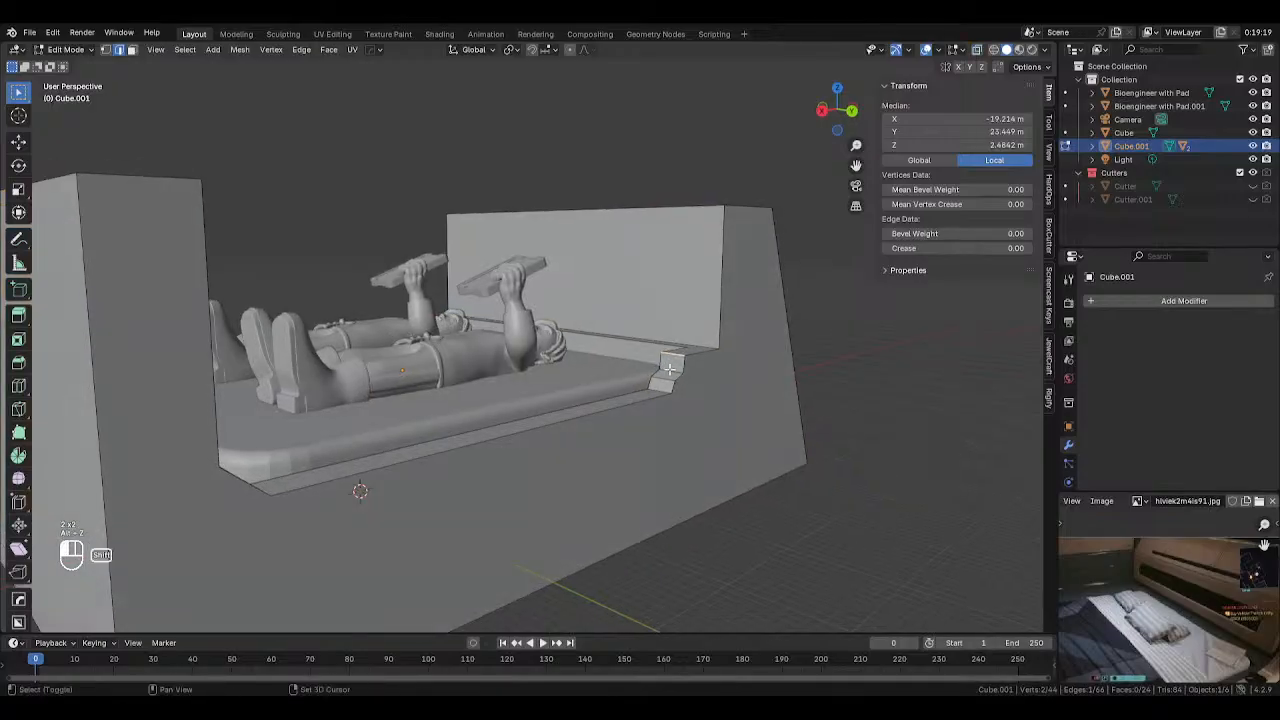
pyautogui.keyDown('shift'); pyautogui.click(663, 386); pyautogui.keyUp('shift')
pyautogui.moveTo(637, 392); pyautogui.dragTo(556, 404, button='middle')
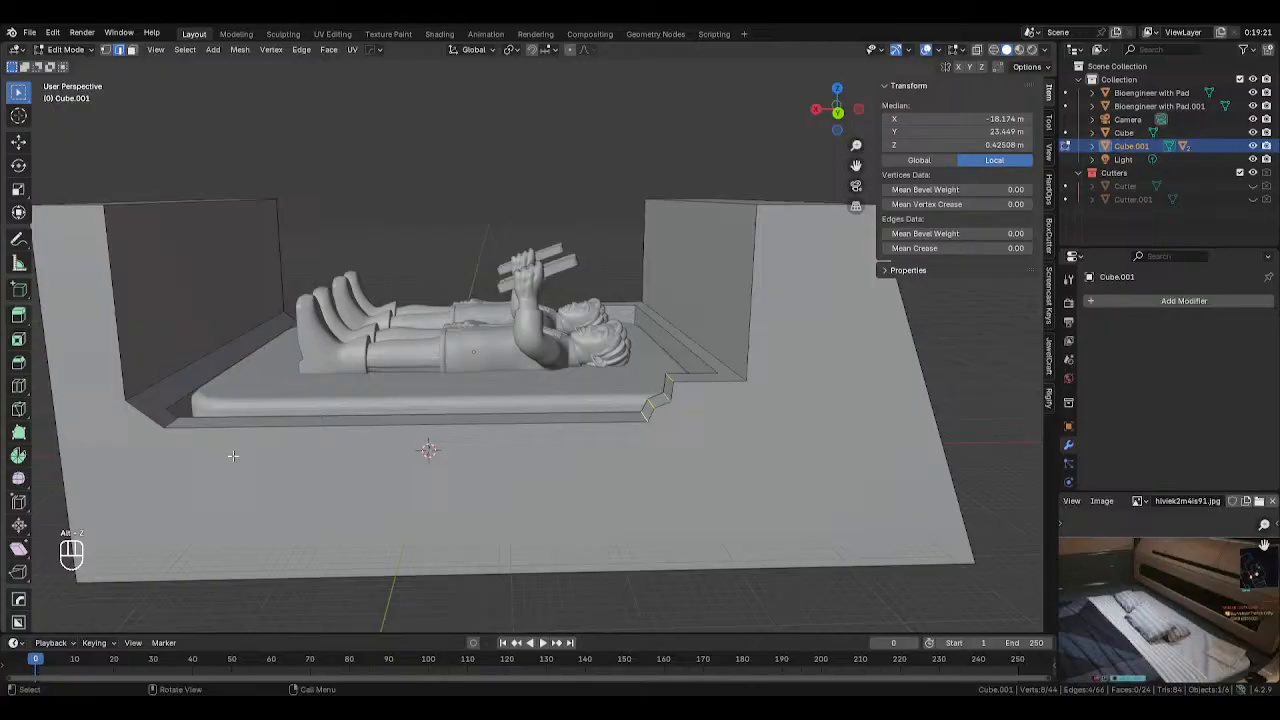
pyautogui.keyDown('shift'); pyautogui.click(172, 424); pyautogui.keyUp('shift')
pyautogui.moveTo(294, 332); pyautogui.dragTo(754, 457, button='middle')
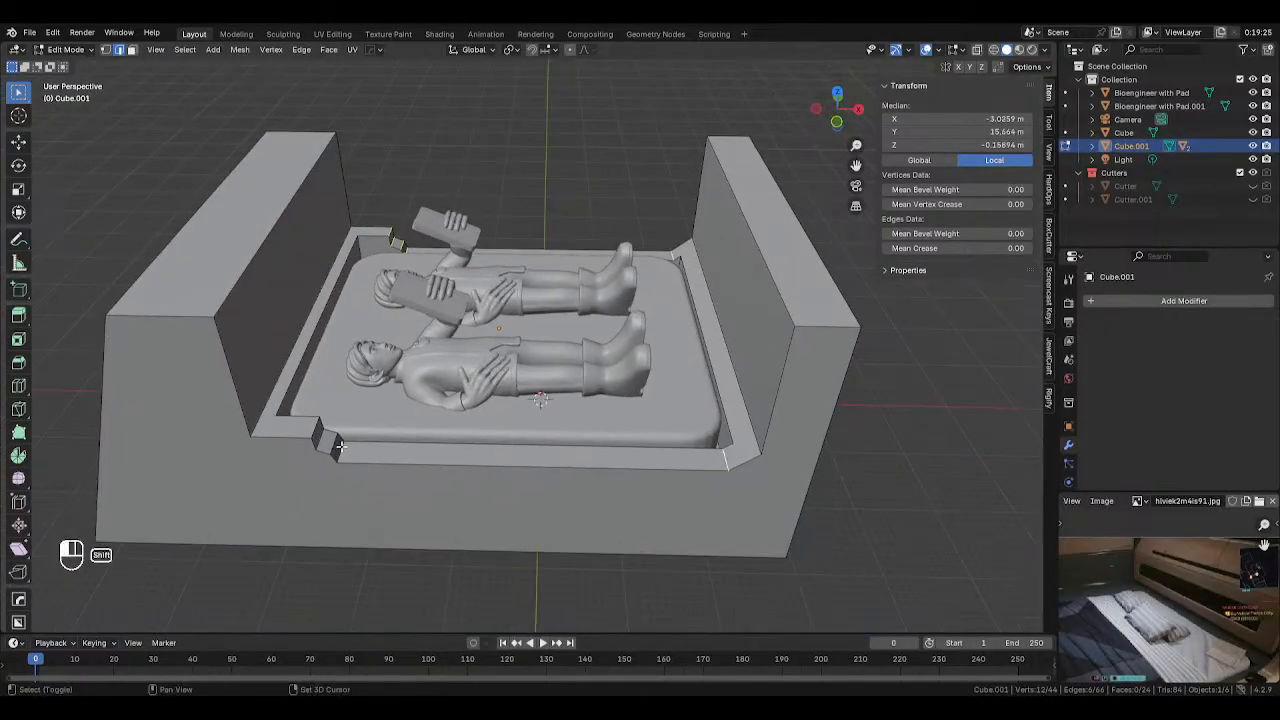
pyautogui.keyDown('shift'); pyautogui.click(316, 426); pyautogui.keyUp('shift')
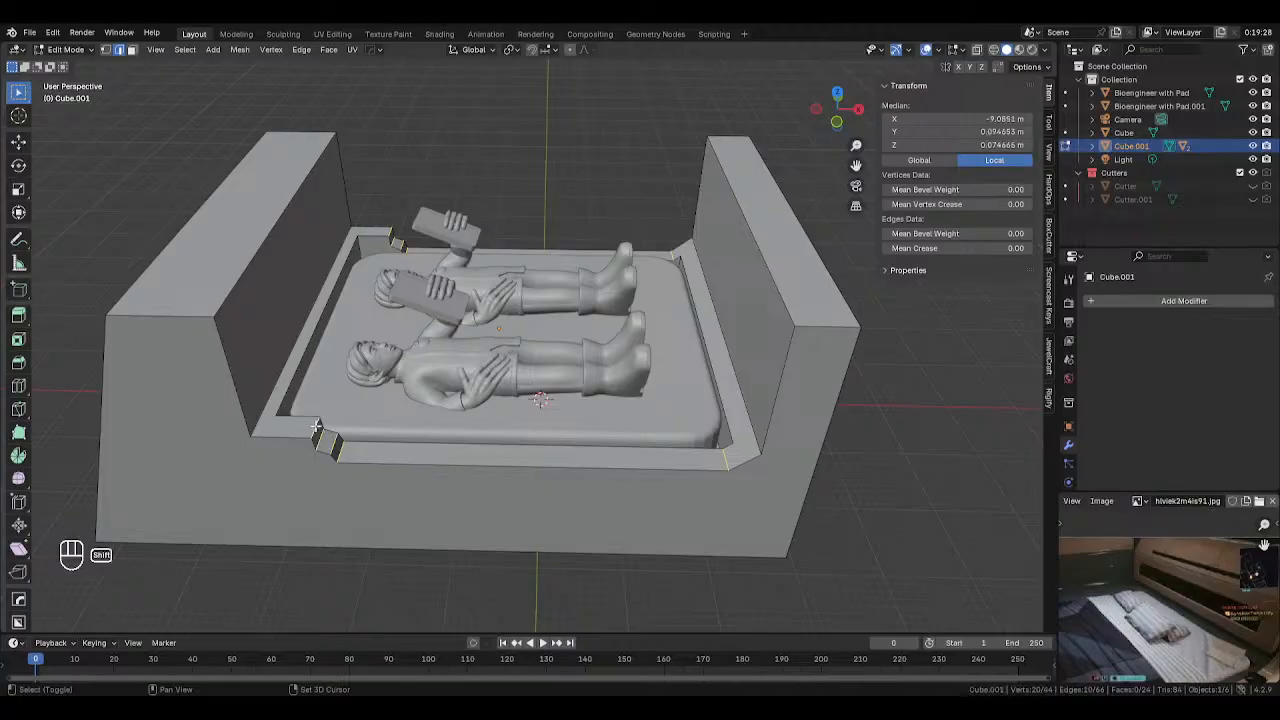
pyautogui.hotkey('ctrl', 'b')
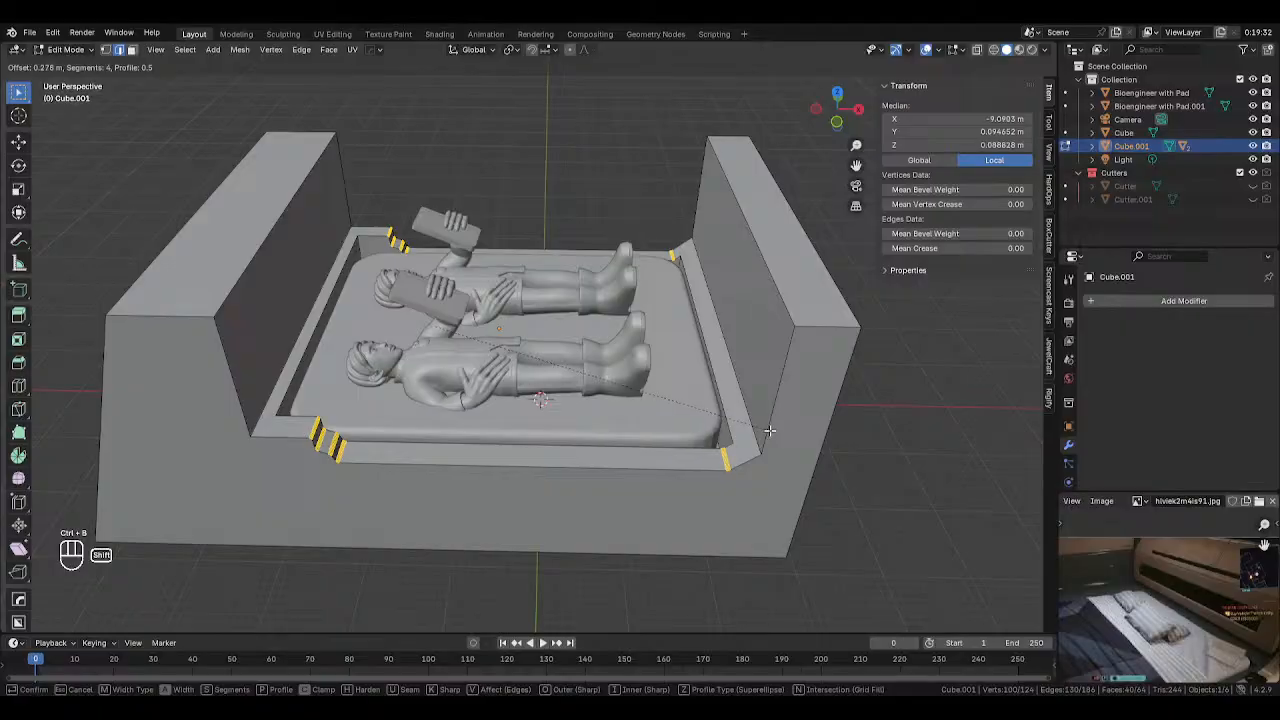
pyautogui.keyDown('shift'); pyautogui.click(781, 431); pyautogui.keyUp('shift')
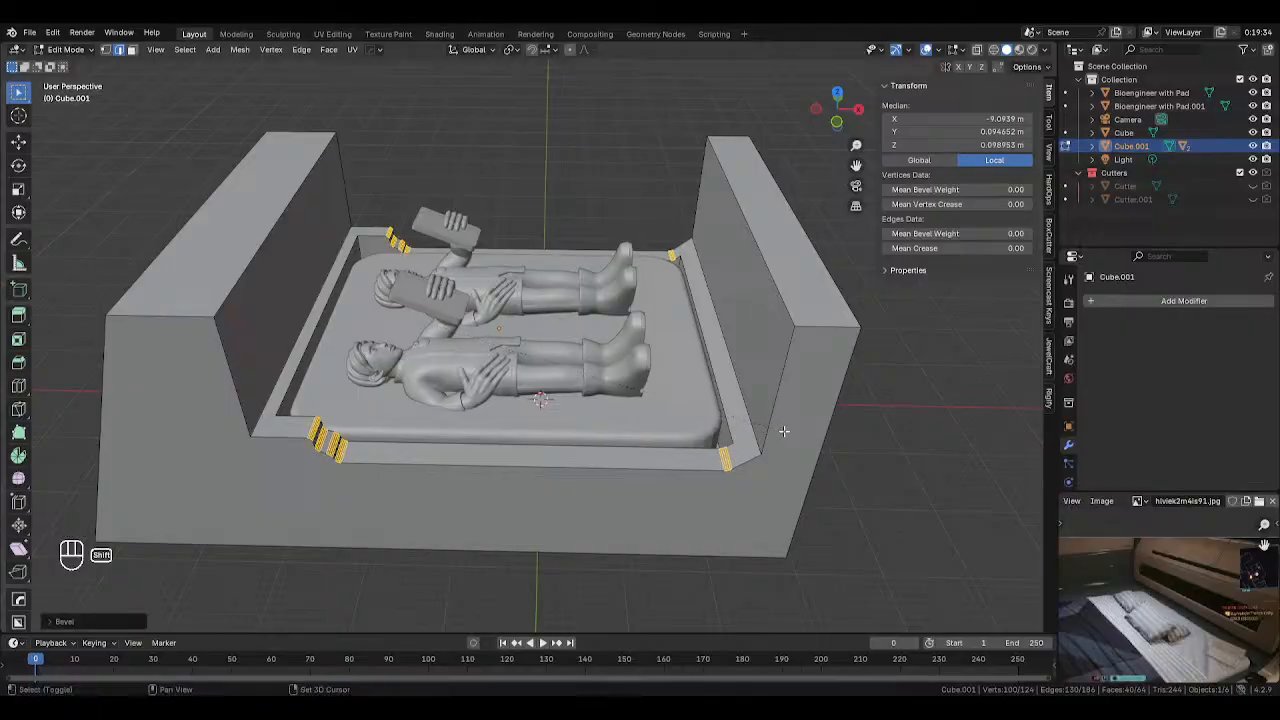
# Select the edge outlines of the frame's two long sides and the top faces of both end walls
pyautogui.press('2')
pyautogui.keyDown('alt'); pyautogui.click(775, 411); pyautogui.keyUp('alt')
pyautogui.moveTo(776, 411); pyautogui.dragTo(551, 411, button='middle')
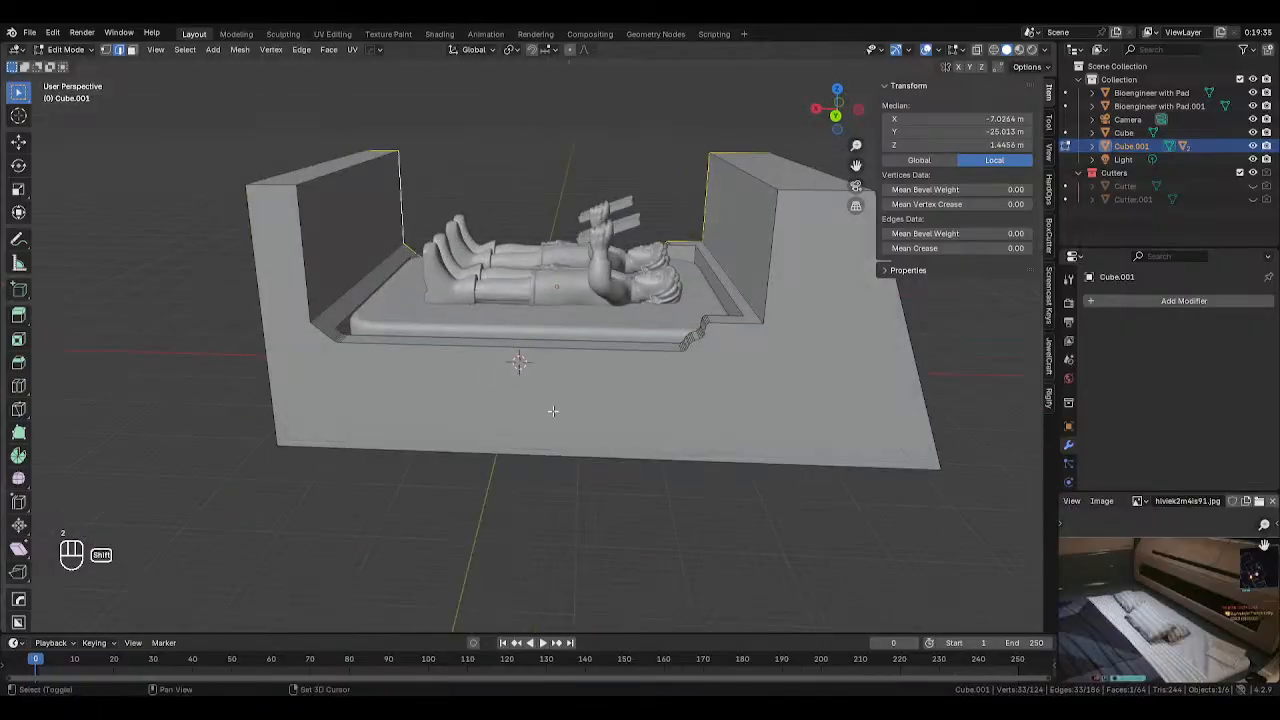
pyautogui.keyDown('alt'); pyautogui.keyDown('shift'); pyautogui.click(551, 411); pyautogui.keyUp('shift'); pyautogui.keyUp('alt')
pyautogui.moveTo(178, 260); pyautogui.dragTo(278, 227, button='middle')
pyautogui.keyDown('shift'); pyautogui.click(278, 227); pyautogui.keyUp('shift')
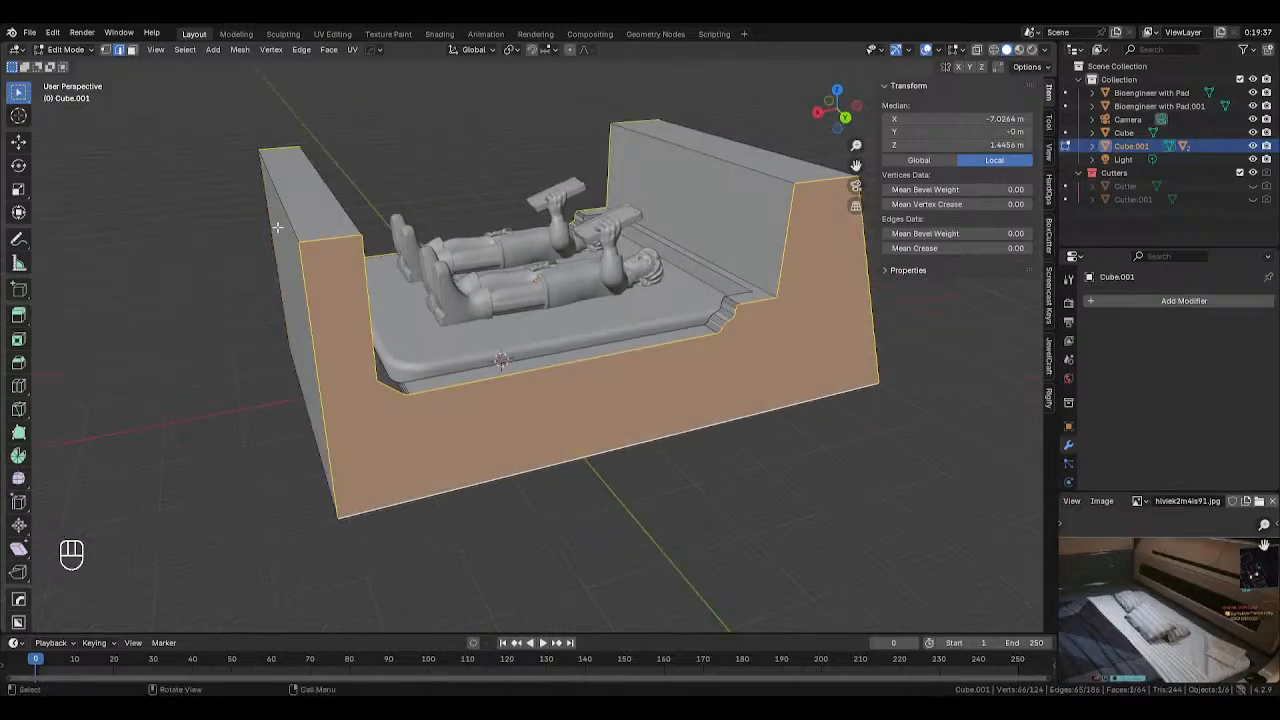
pyautogui.hotkey('ctrl', 'z')
pyautogui.keyDown('shift'); pyautogui.click(289, 218); pyautogui.keyUp('shift')
pyautogui.keyDown('shift'); pyautogui.click(337, 205); pyautogui.keyUp('shift')
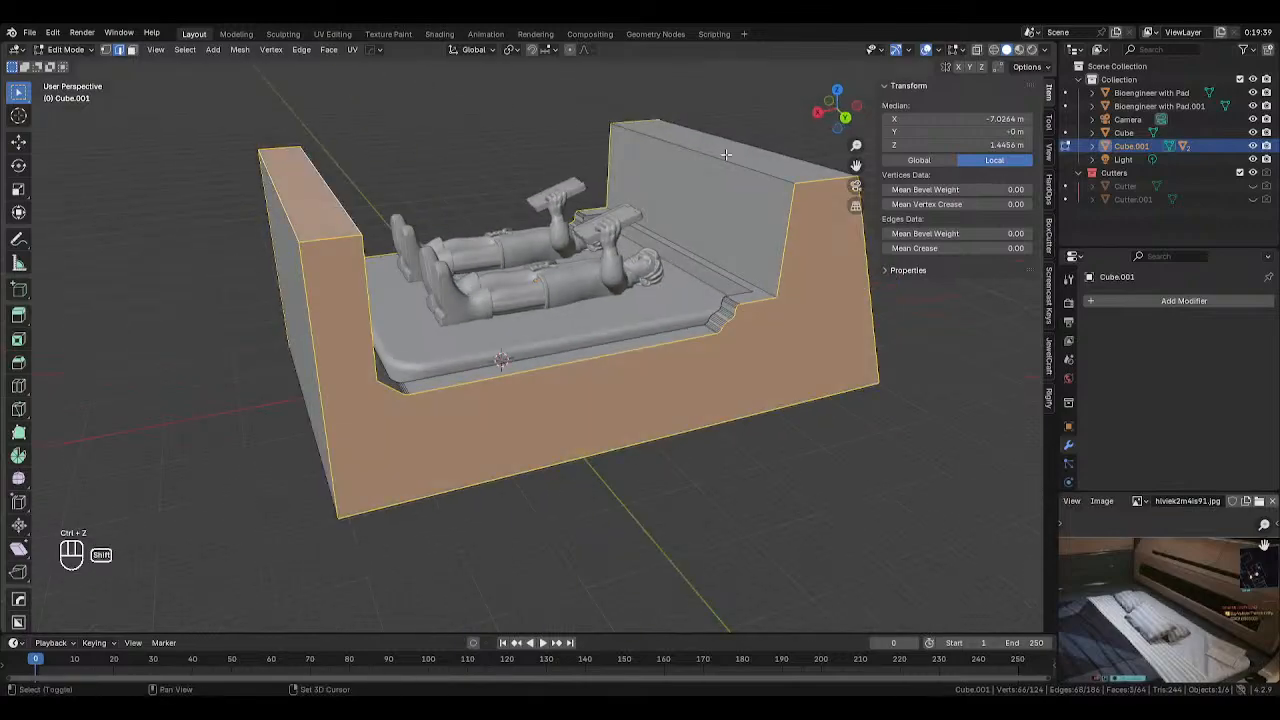
pyautogui.keyDown('shift'); pyautogui.click(719, 152); pyautogui.keyUp('shift')
pyautogui.keyDown('shift'); pyautogui.click(761, 146); pyautogui.keyUp('shift')
# Bevel the selected frame outlines with 4 segments and an offset of about 0.66 m, and return to Object Mode
pyautogui.moveTo(798, 268); pyautogui.dragTo(744, 248, button='middle')
pyautogui.moveTo(817, 359); pyautogui.dragTo(826, 383, button='middle')
pyautogui.hotkey('ctrl', 'b')
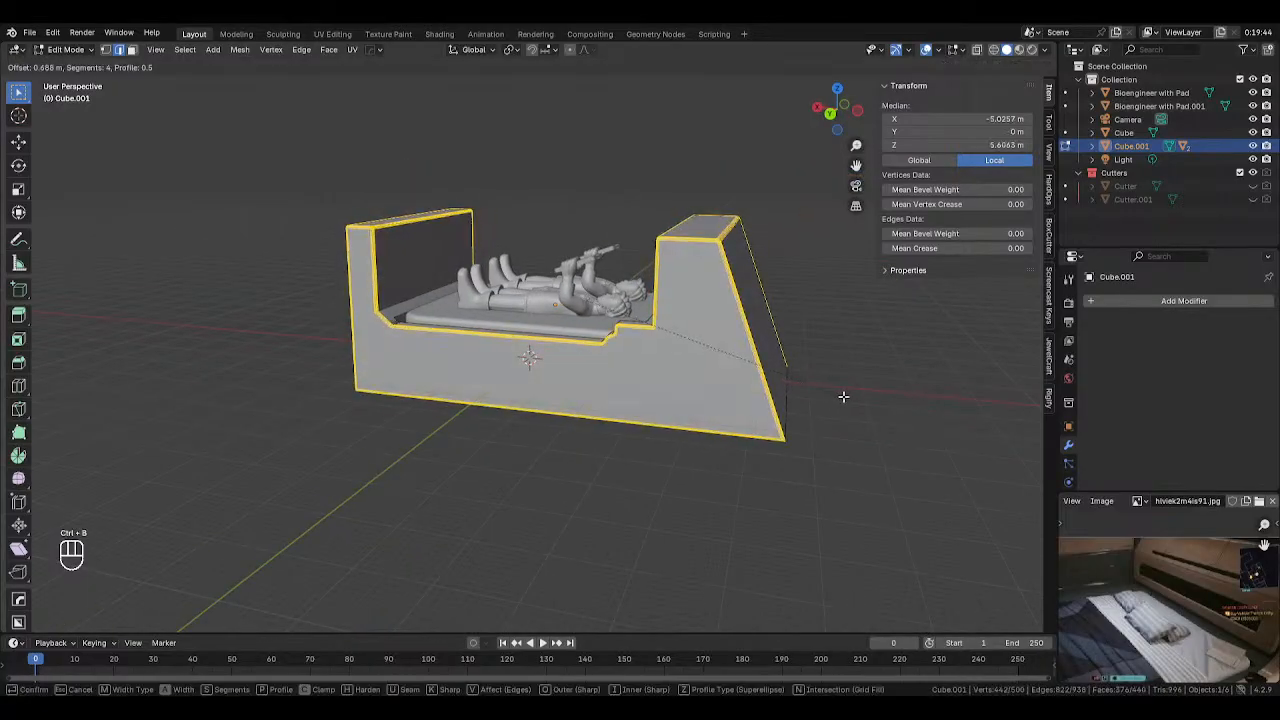
pyautogui.scroll(-1, 853, 397)
pyautogui.click(853, 397)
pyautogui.moveTo(853, 397); pyautogui.dragTo(731, 362, button='middle')
pyautogui.press('Tab')
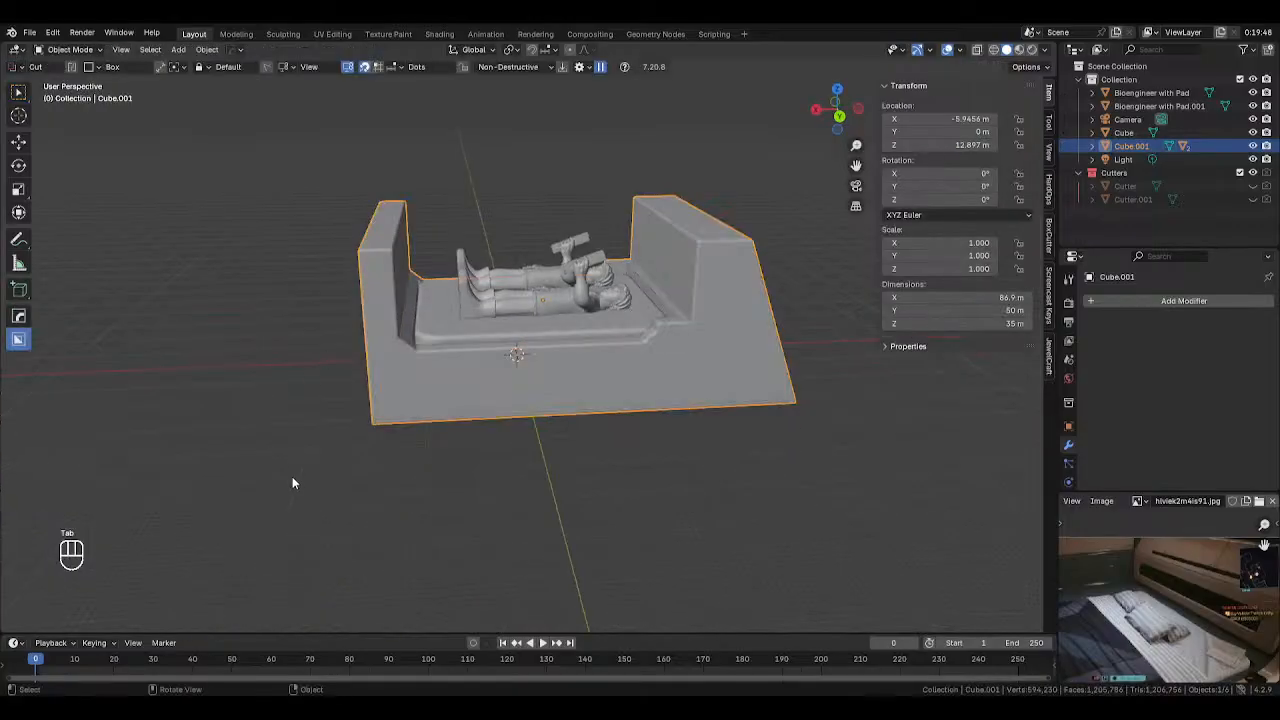
# Select the vertices of the headboard's inner wall in front X-ray view of the bed frame mesh
pyautogui.moveTo(292, 476); pyautogui.dragTo(662, 352, button='middle')
pyautogui.click(688, 252)
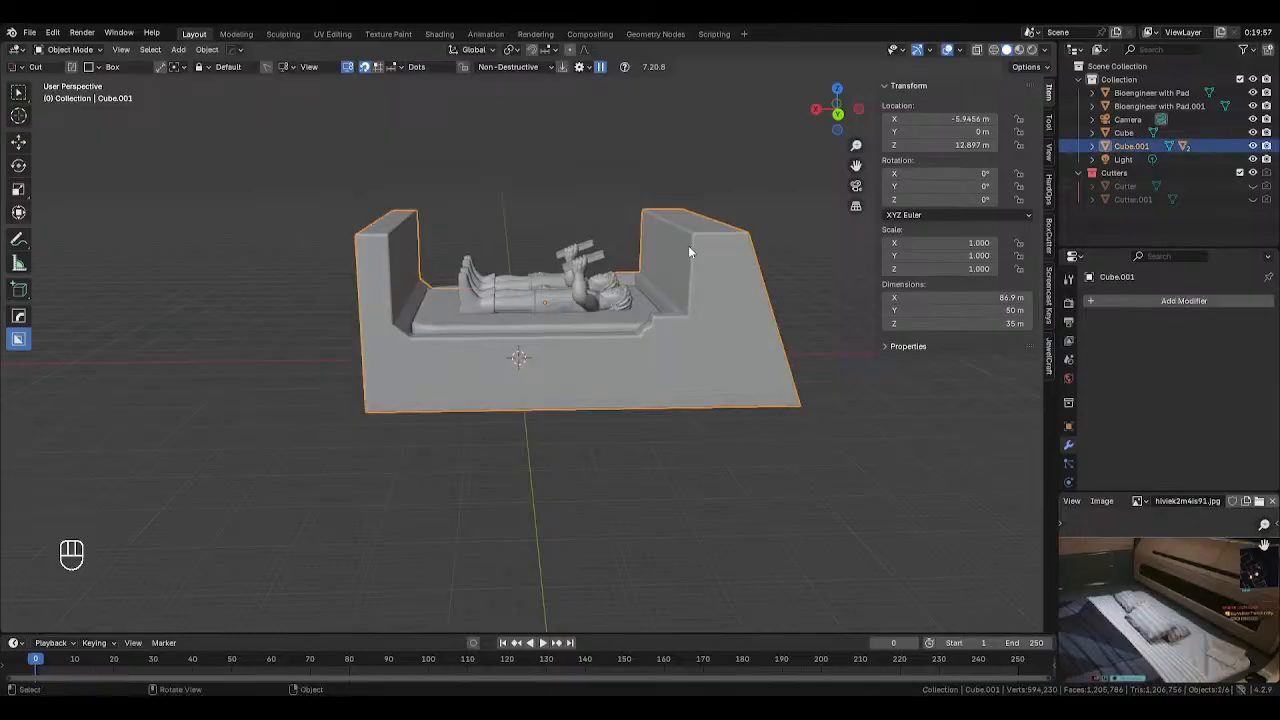
pyautogui.press('KP_1')
pyautogui.press('KP_3')
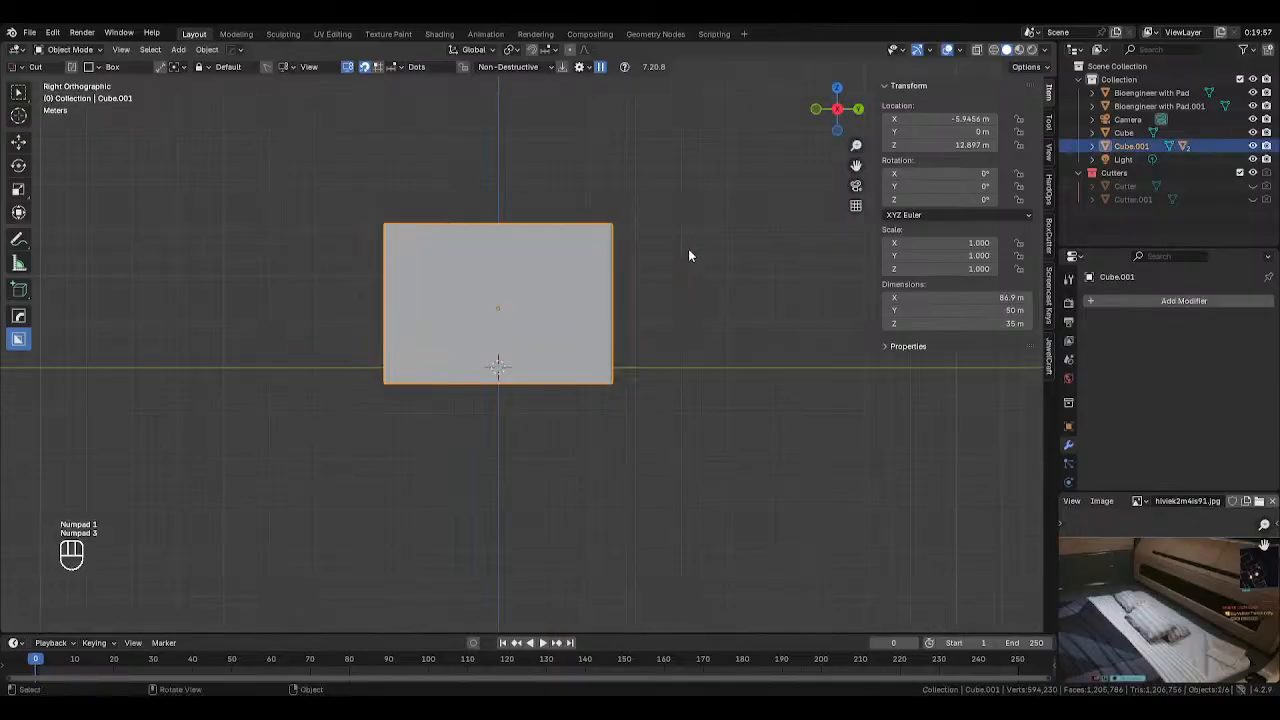
pyautogui.press('KP_1')
pyautogui.press('Tab')
pyautogui.hotkey('alt', 'z')
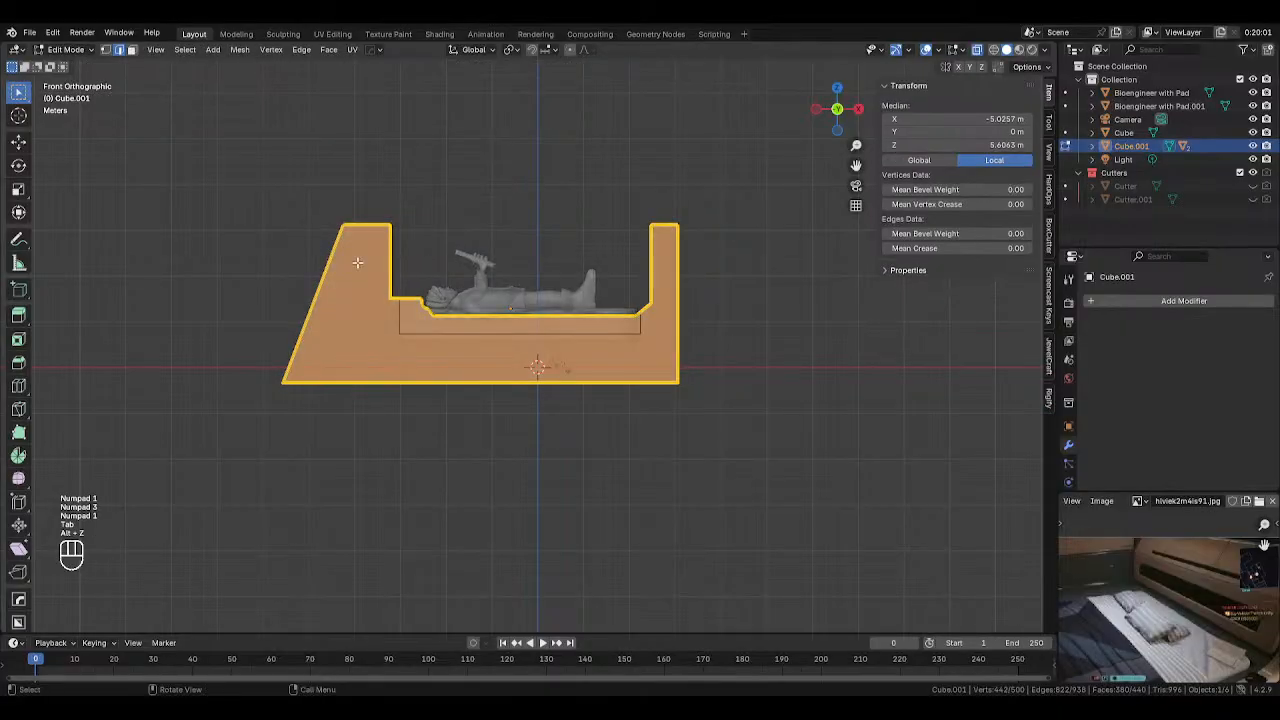
pyautogui.keyDown('shift'); pyautogui.moveTo(357, 263); pyautogui.dragTo(449, 254, button='middle'); pyautogui.keyUp('shift')
pyautogui.press('1')
pyautogui.moveTo(443, 180); pyautogui.dragTo(498, 299)
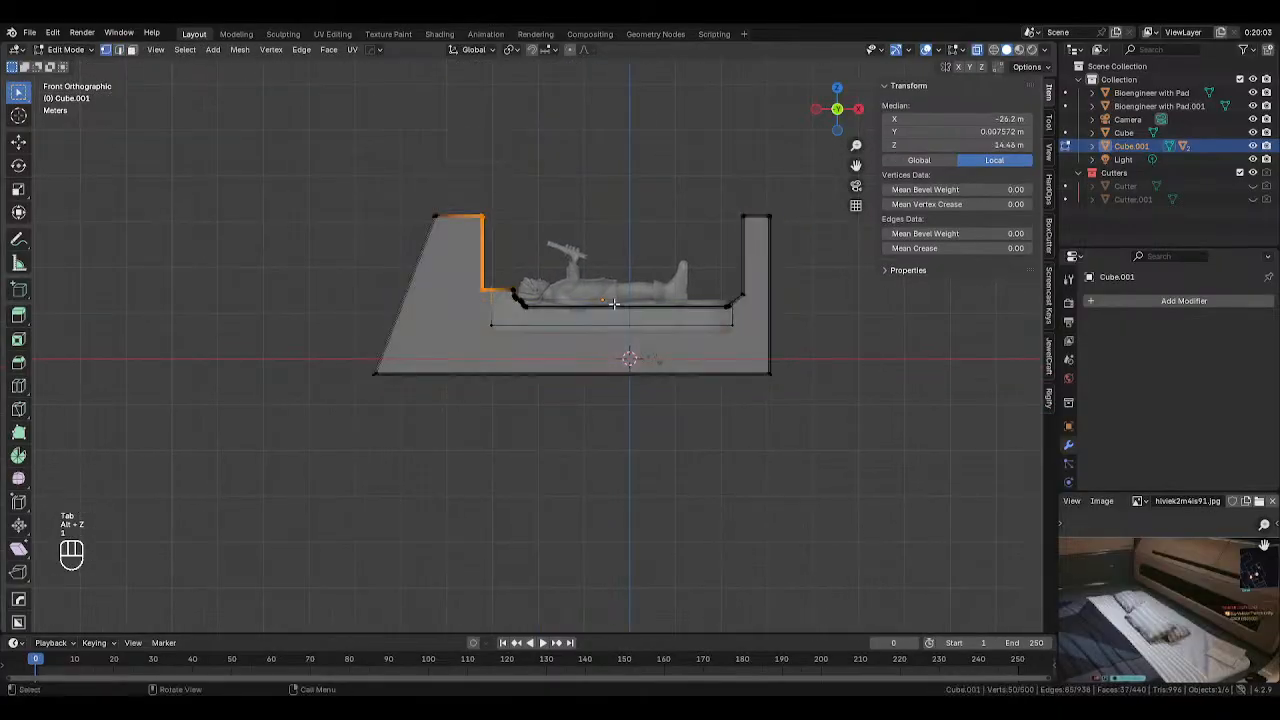
pyautogui.press('g')
pyautogui.press('y')
pyautogui.rightClick(636, 310)
pyautogui.press('g')
pyautogui.press('x')
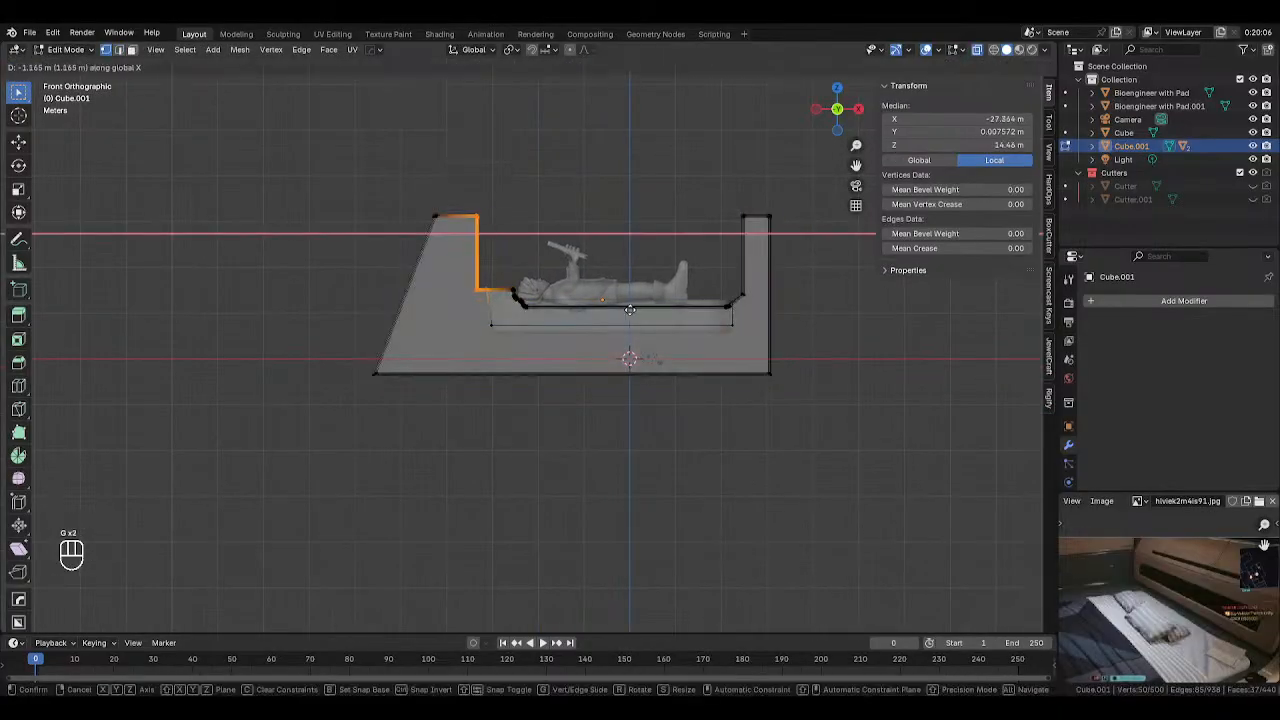
pyautogui.rightClick(629, 308)
# Reselect only the headboard's inner wall vertices, move them about 2.3 m outward along X to thin the headboard, and return to Object Mode
pyautogui.moveTo(471, 190); pyautogui.dragTo(497, 345)
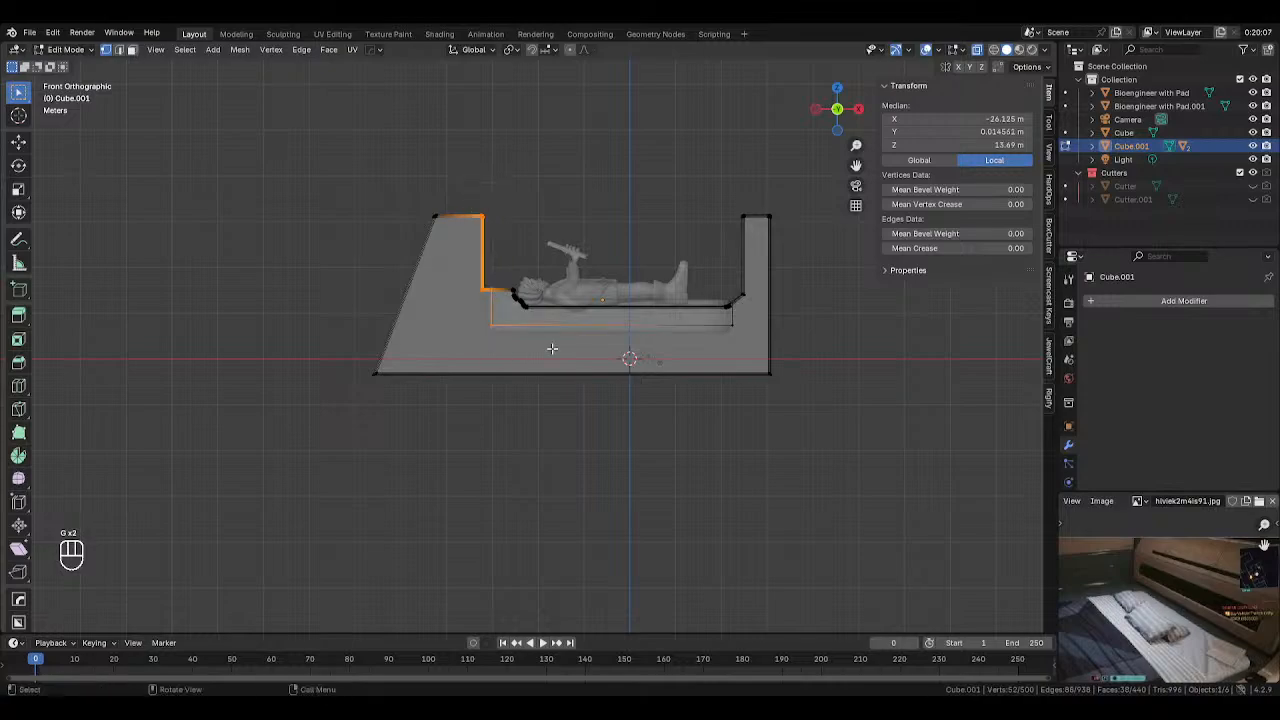
pyautogui.moveTo(461, 204); pyautogui.dragTo(490, 296)
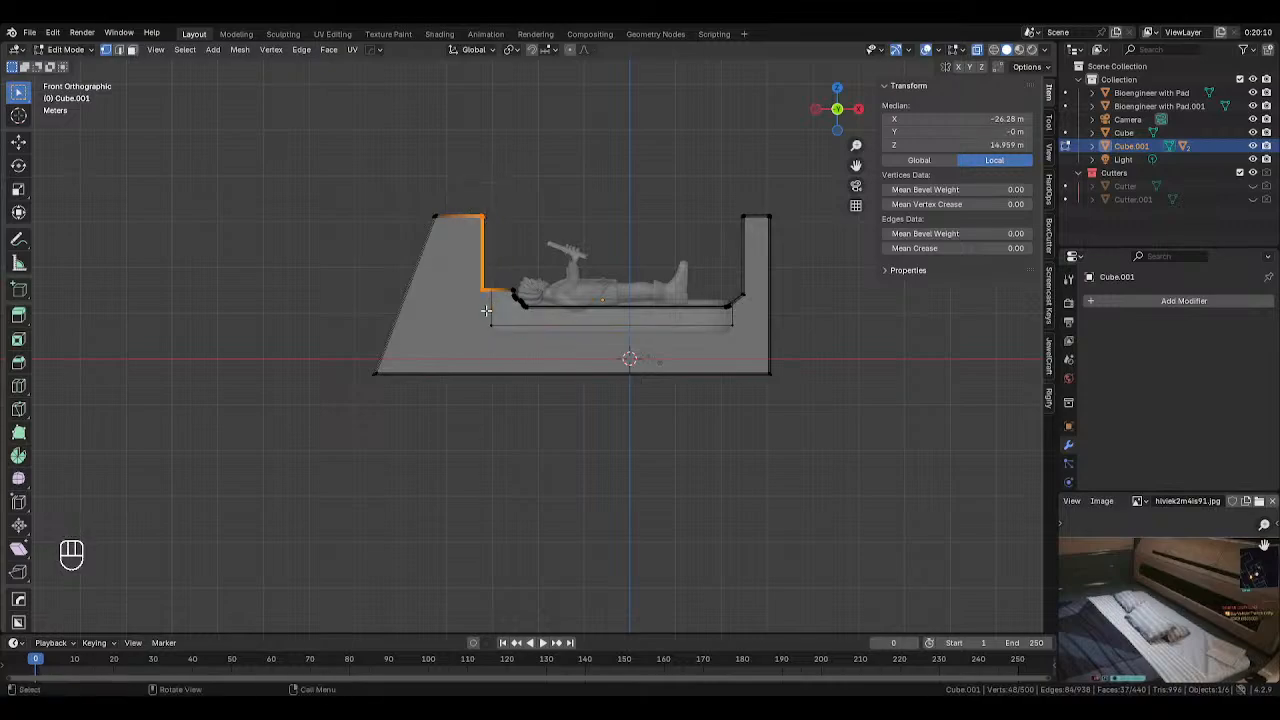
pyautogui.press('g')
pyautogui.press('x')
pyautogui.click(569, 293)
pyautogui.moveTo(569, 293); pyautogui.dragTo(522, 306, button='middle')
pyautogui.press('Tab')
pyautogui.hotkey('alt', 'z')
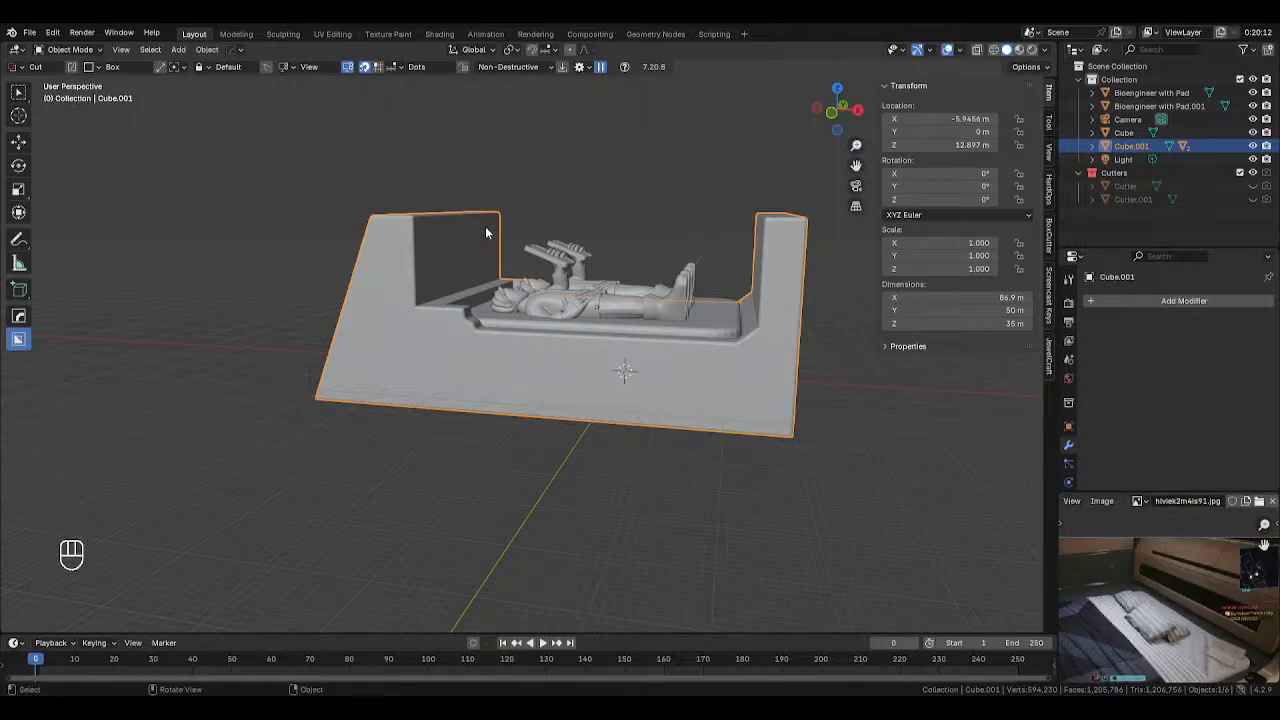
# Reframe the bedroom reference photo to show the bed and its headboard
pyautogui.scroll(-2, 1156, 558)
pyautogui.keyDown('shift'); pyautogui.moveTo(1187, 580); pyautogui.dragTo(1182, 597, button='middle'); pyautogui.keyUp('shift')
pyautogui.scroll(1, 1182, 598)
# Examine the bed frame's proportions and rounded edges in perspective, front and side views
pyautogui.click(625, 174)
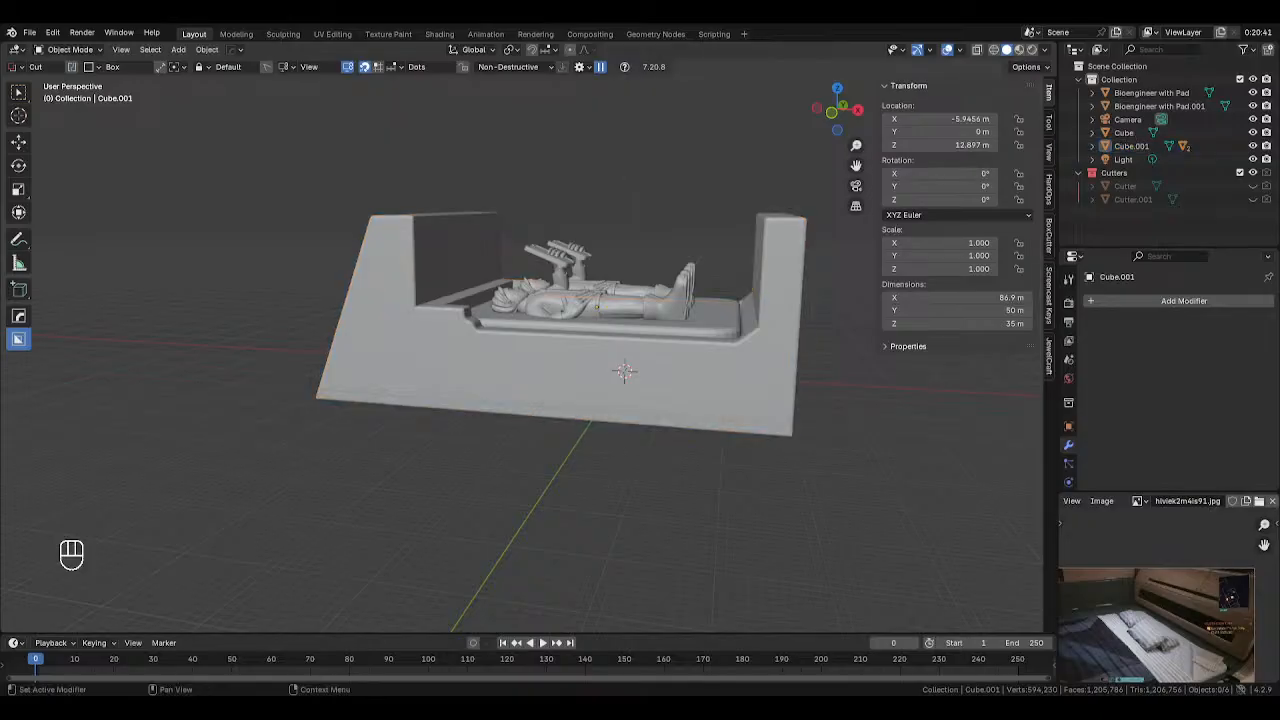
pyautogui.moveTo(645, 306)
pyautogui.mouseDown(button='middle')
pyautogui.moveTo(769, 293)
pyautogui.moveTo(660, 322)
pyautogui.mouseUp(button='middle')
pyautogui.scroll(3, 662, 315)
pyautogui.click(720, 252)
pyautogui.moveTo(720, 252); pyautogui.dragTo(778, 258, button='middle')
pyautogui.keyDown('shift'); pyautogui.moveTo(607, 248); pyautogui.dragTo(580, 240, button='middle'); pyautogui.keyUp('shift')
pyautogui.press('KP_1')
pyautogui.press('KP_3')
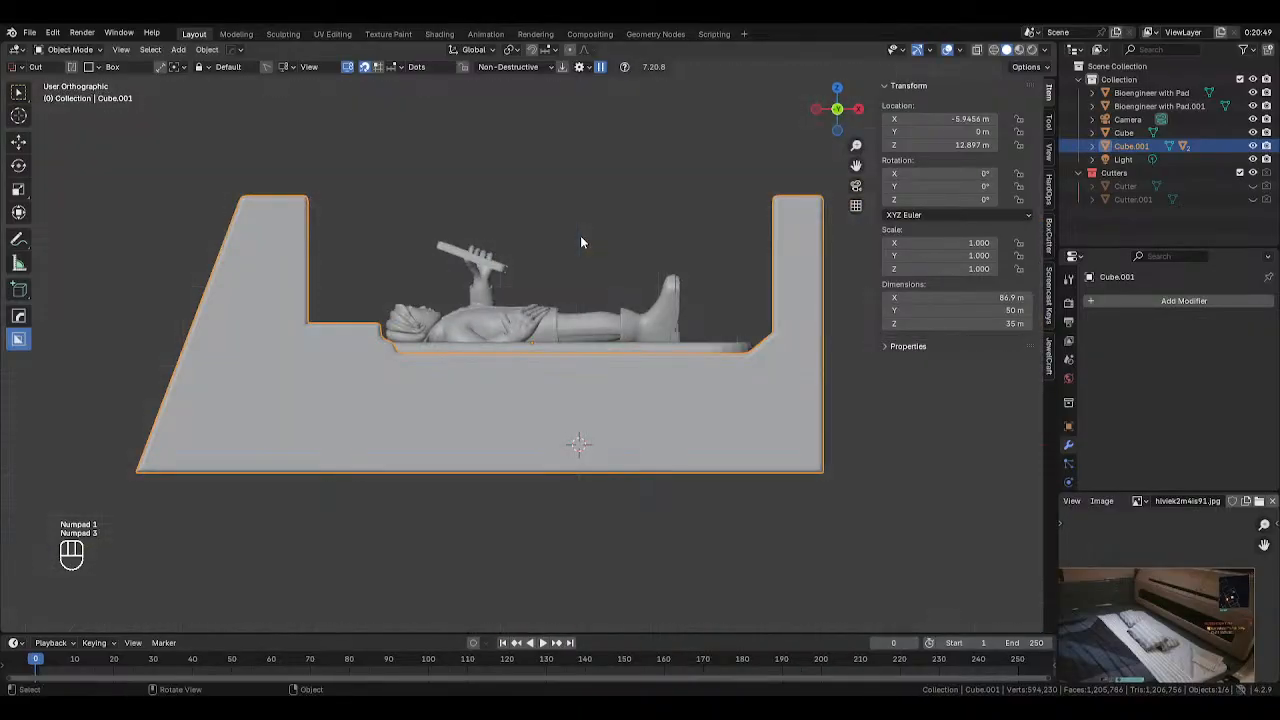
pyautogui.press('KP_1')
pyautogui.moveTo(615, 257); pyautogui.dragTo(637, 326, button='middle')
pyautogui.press('KP_1')
pyautogui.press('KP_3')
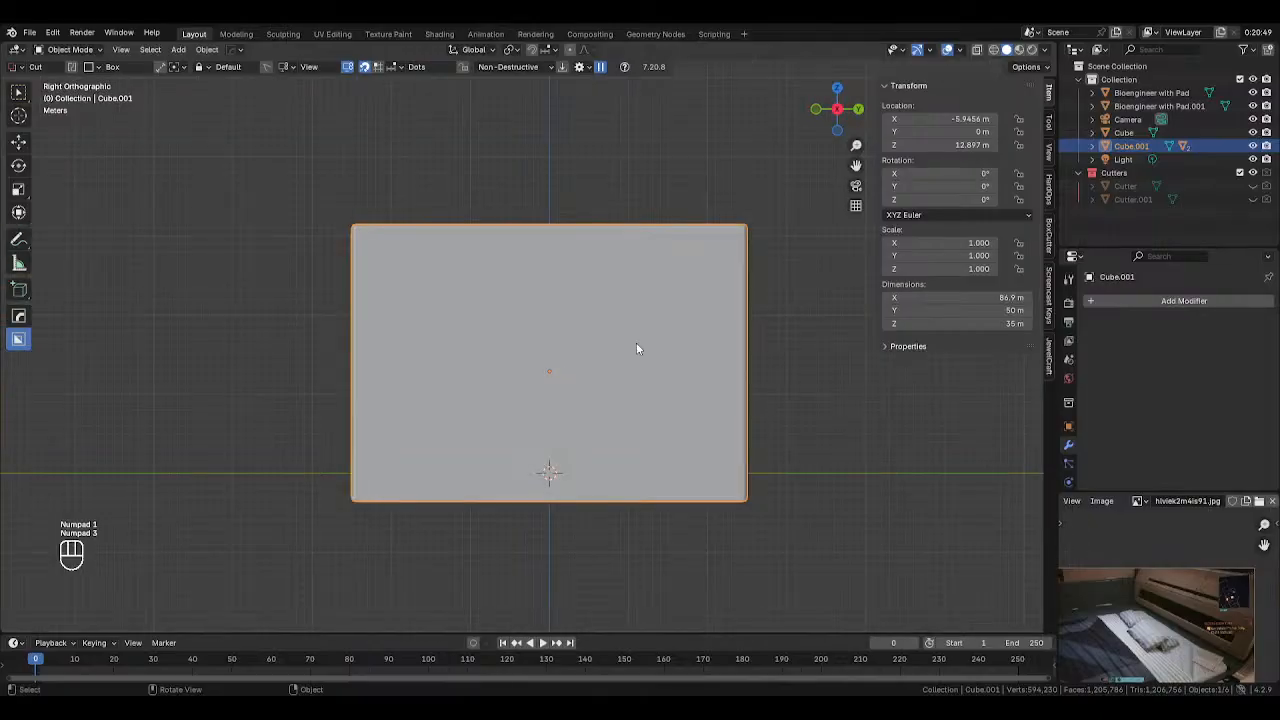
pyautogui.scroll(-2, 637, 349)
pyautogui.moveTo(557, 351); pyautogui.dragTo(688, 353, button='middle')
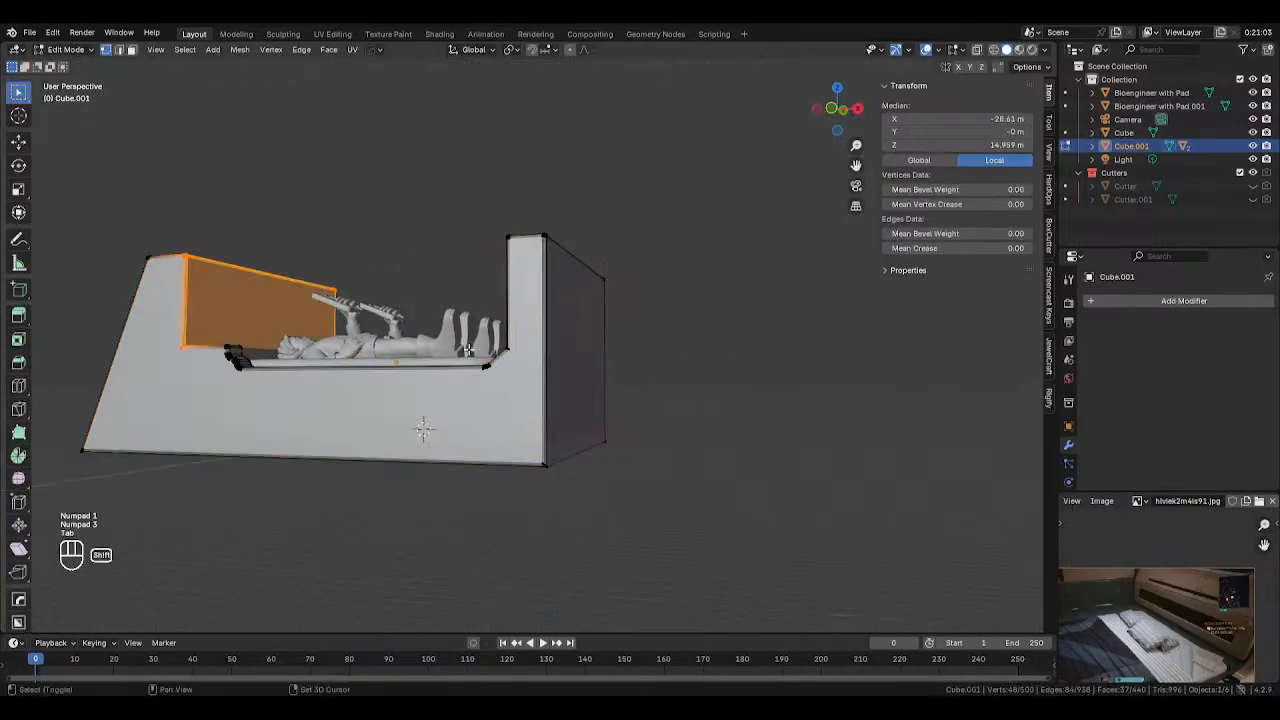
# Select the vertices of the bed frame's sloped headboard end through the mesh using X-ray
pyautogui.moveTo(400, 250); pyautogui.dragTo(133, 174, button='middle')
pyautogui.moveTo(133, 174); pyautogui.dragTo(457, 497)
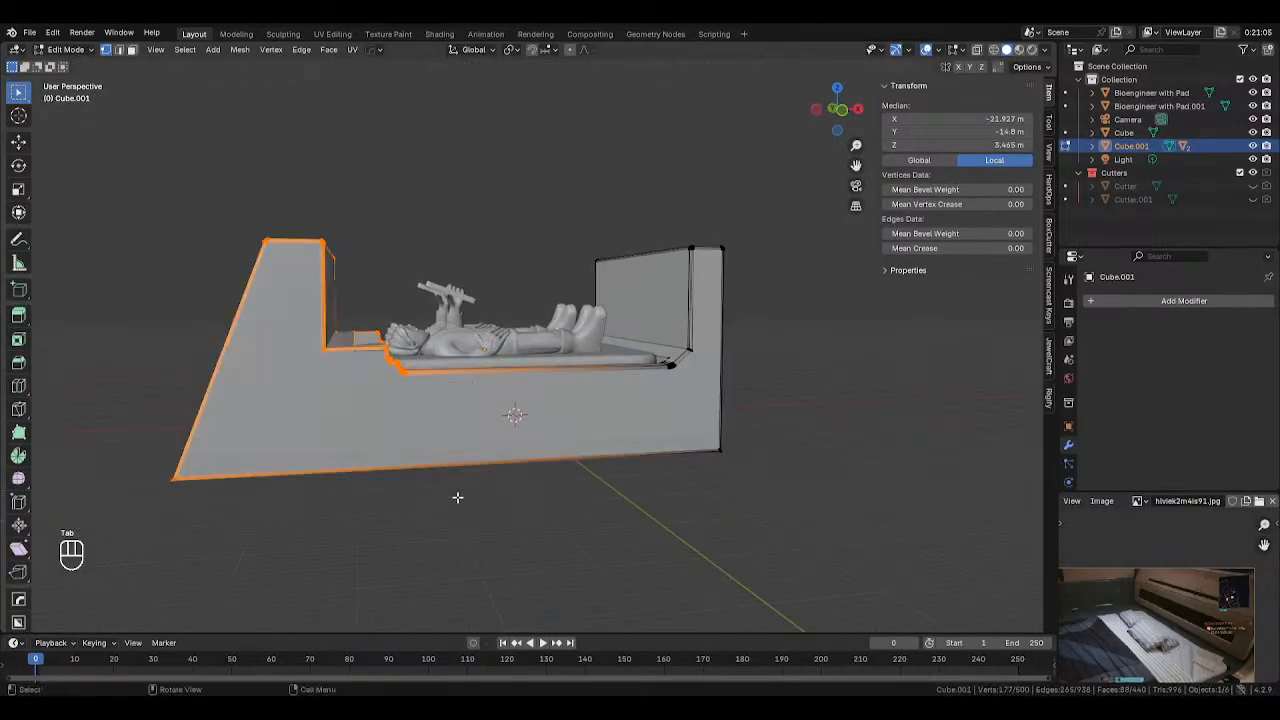
pyautogui.hotkey('alt', 'z')
pyautogui.moveTo(197, 213); pyautogui.dragTo(545, 588)
# Return to Object Mode in a solid Left Orthographic view and set the BoxCutter shape to Ngon with the Line type
pyautogui.press('Tab')
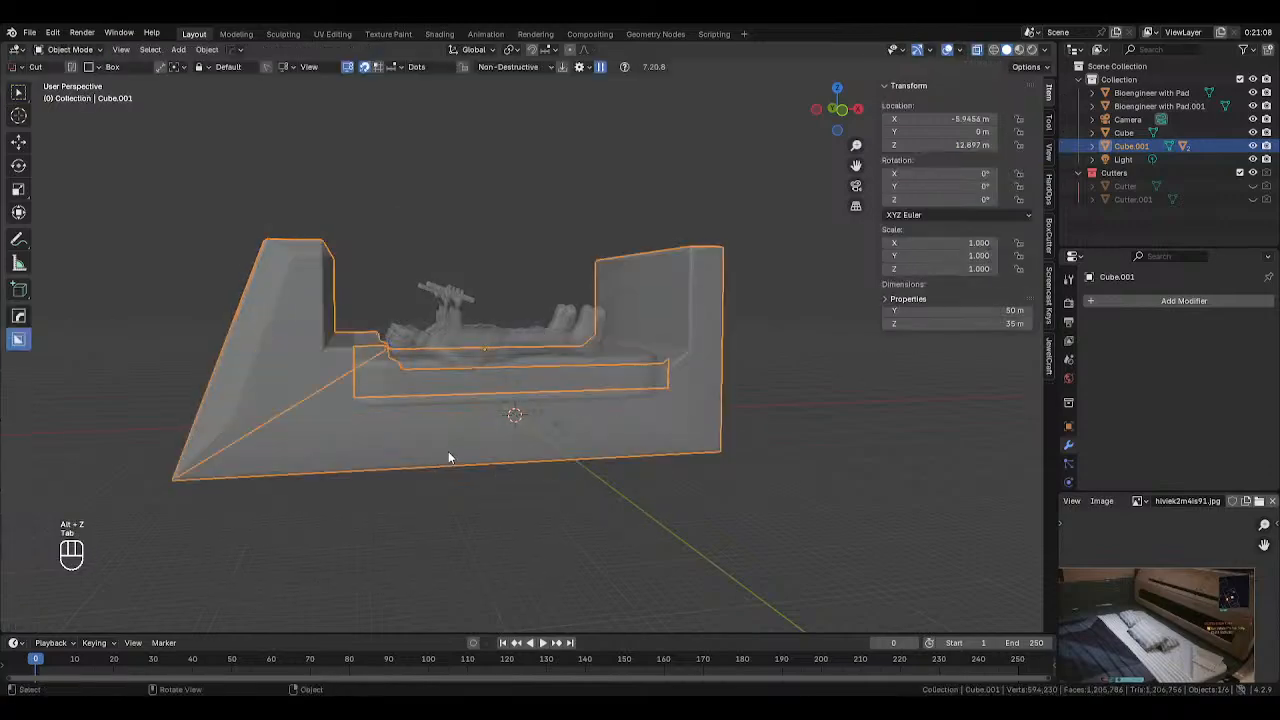
pyautogui.moveTo(448, 452); pyautogui.dragTo(508, 495, button='middle')
pyautogui.hotkey('alt', 'z')
pyautogui.press('ctrl+KP_2')
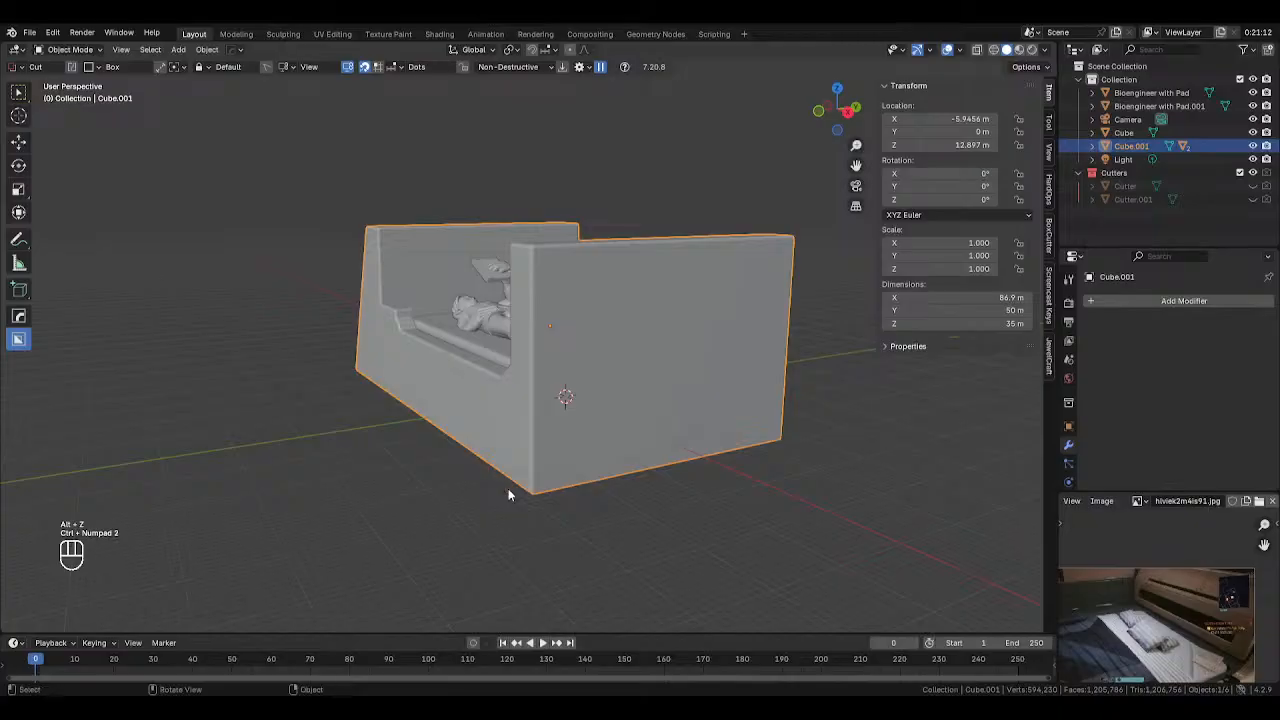
pyautogui.rightClick(457, 491)
pyautogui.moveTo(457, 491)
pyautogui.press('KP_1')
pyautogui.press('ctrl+KP_1')
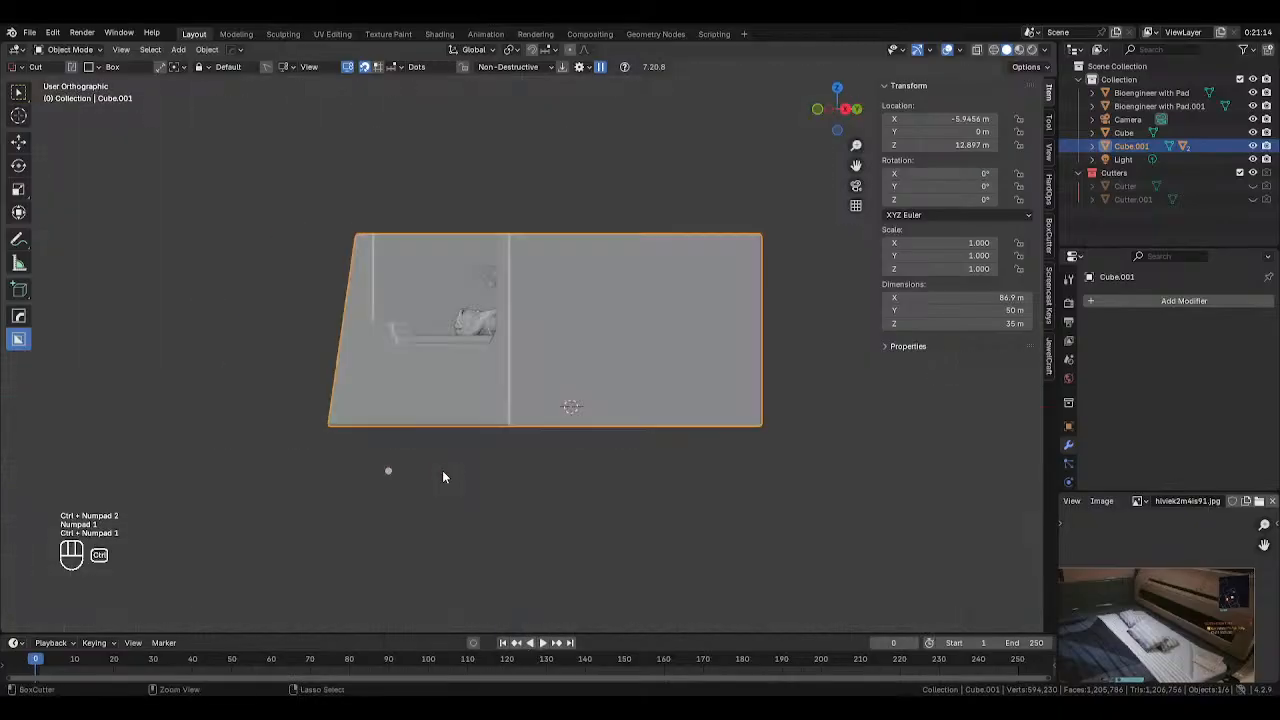
pyautogui.press('ctrl+KP_3')
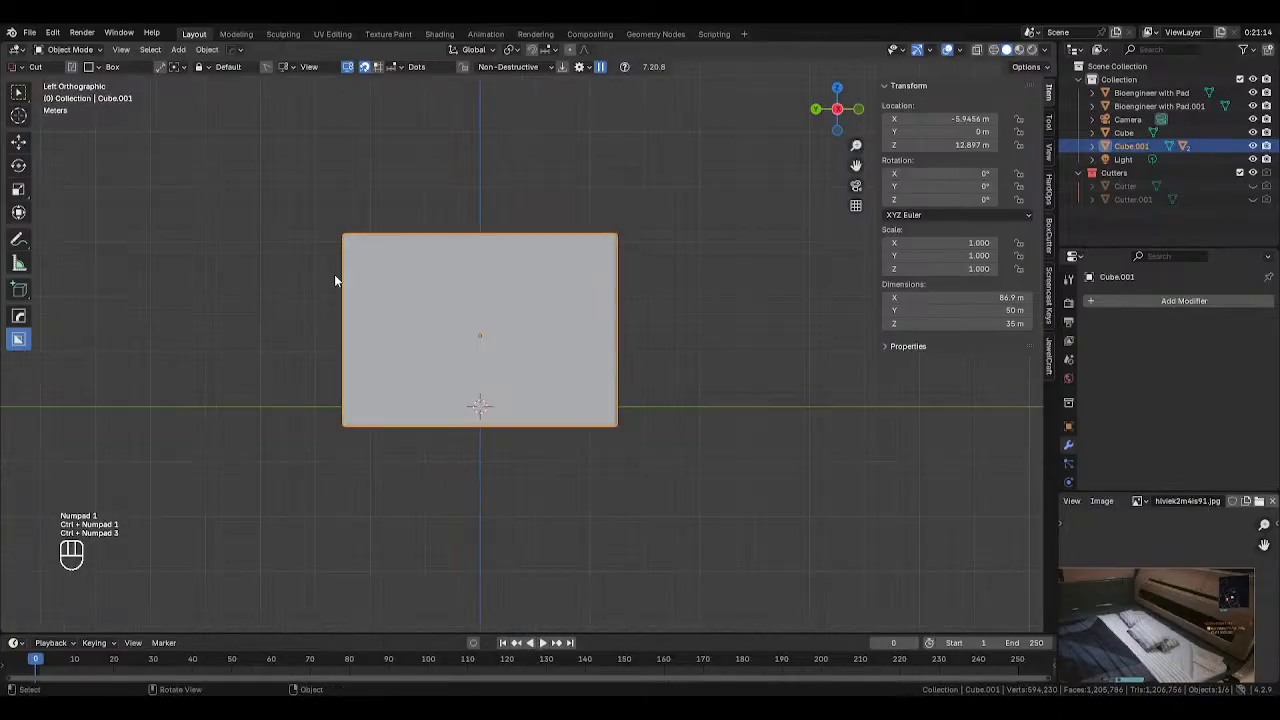
pyautogui.press('d')
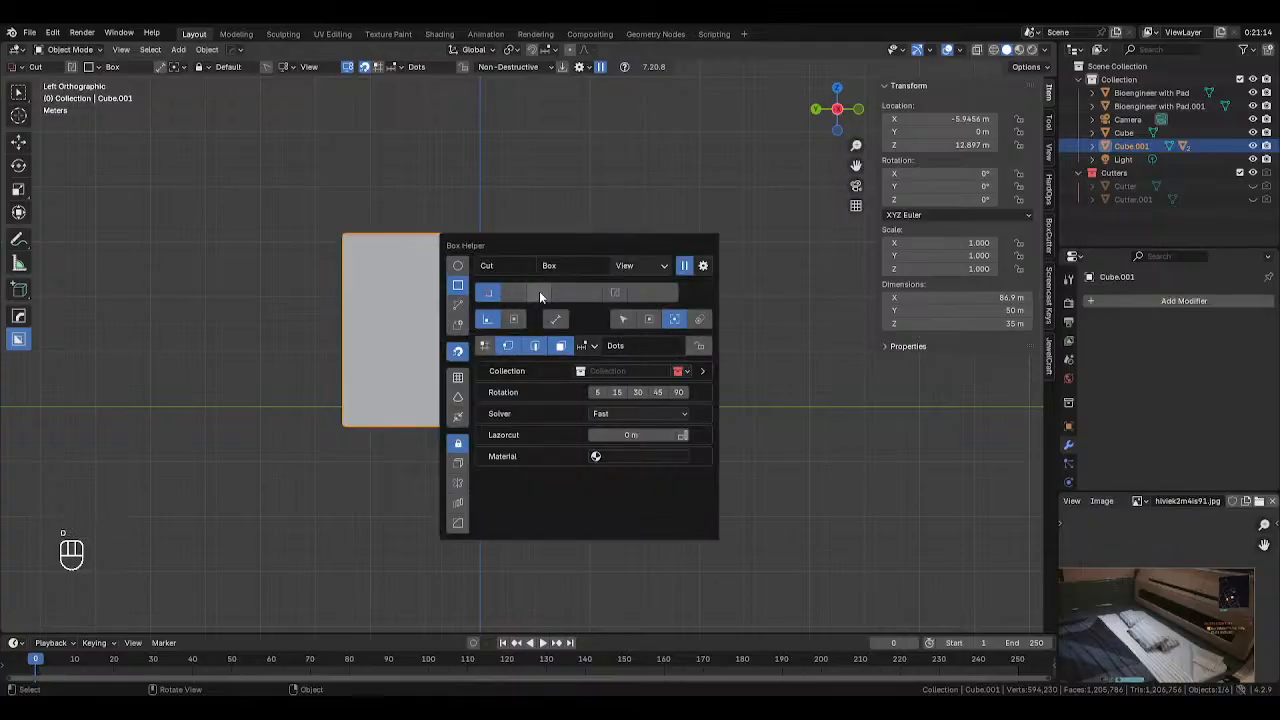
pyautogui.click(458, 304)
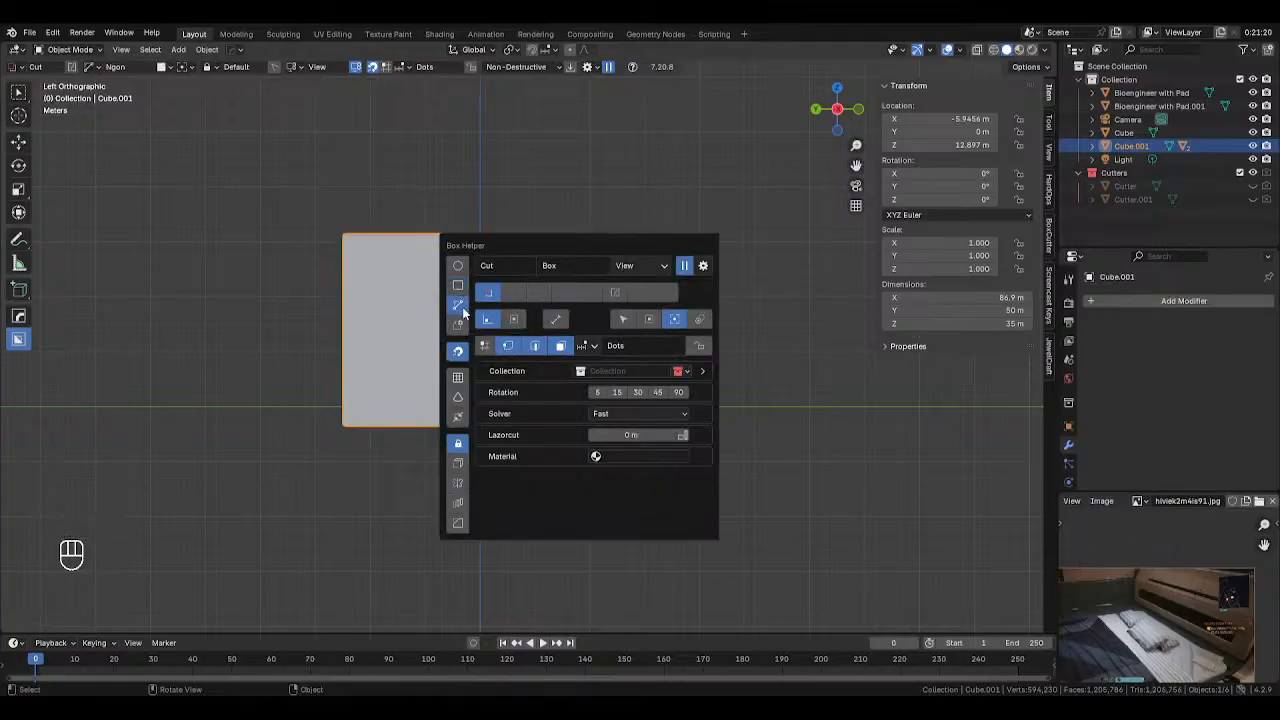
pyautogui.click(562, 319)
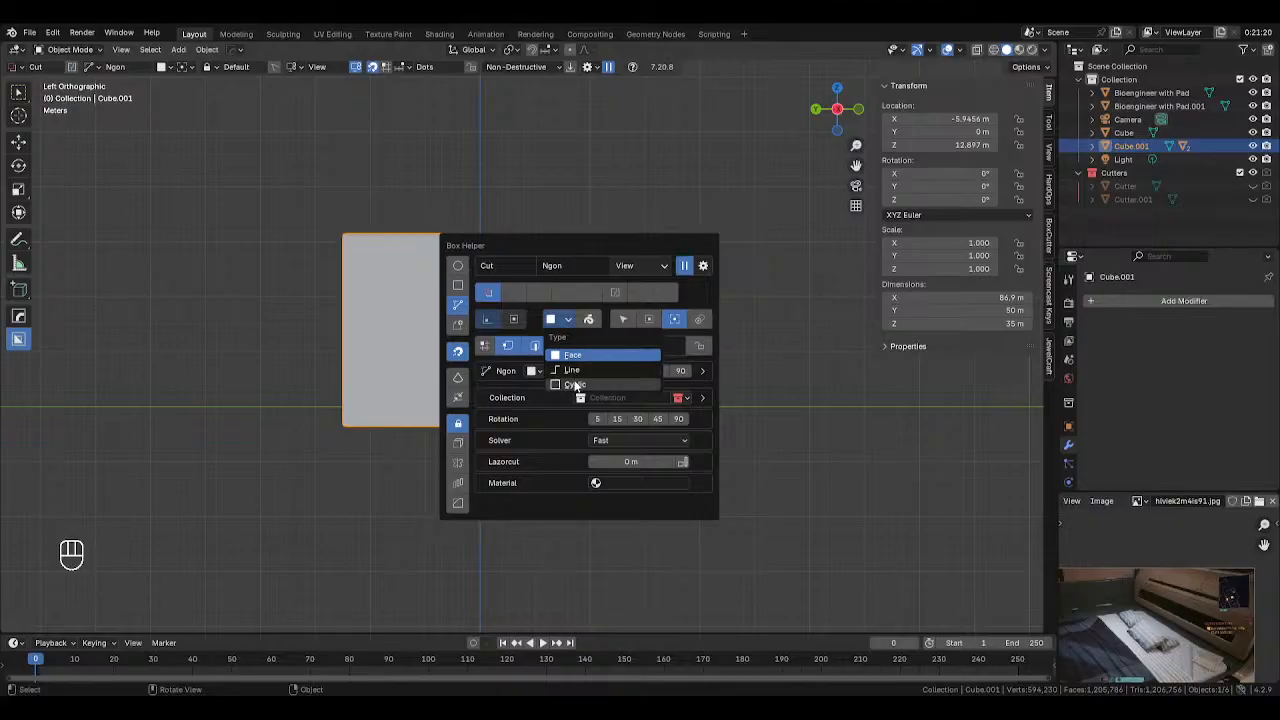
pyautogui.click(572, 371)
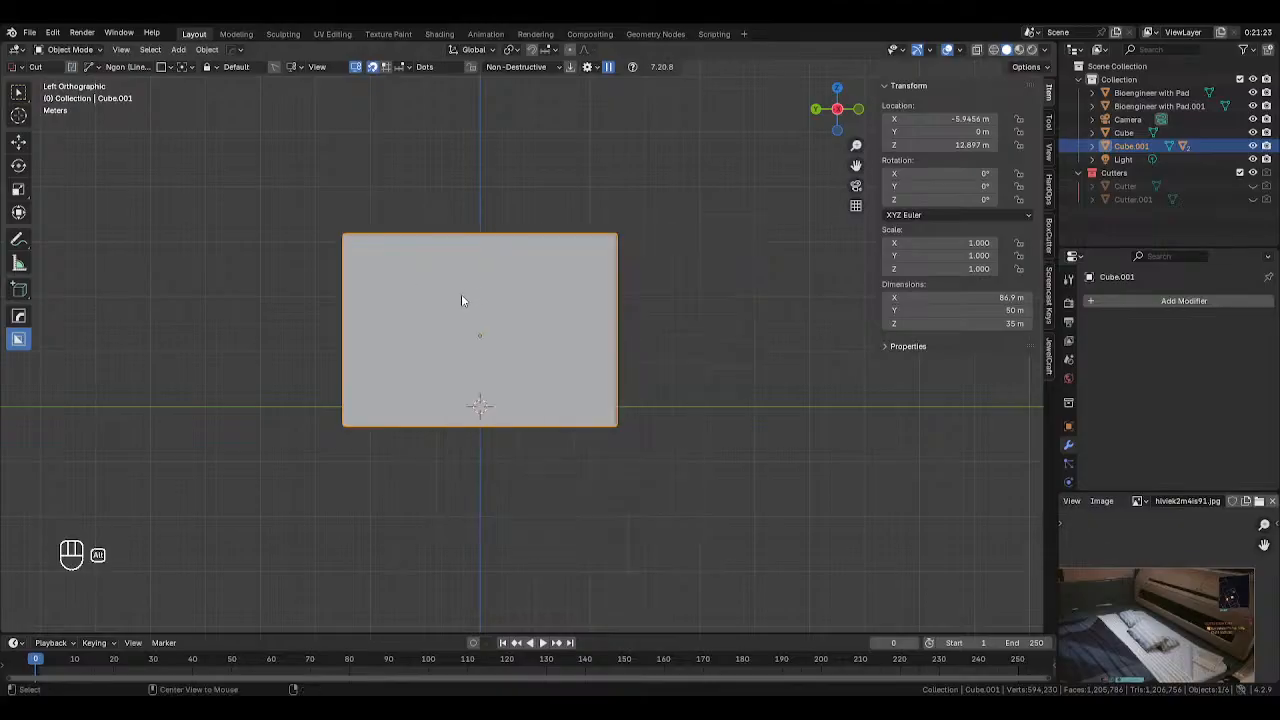
# Cut a rectangular outline about 33 m wide and 14 m high into the headboard end of the frame with BoxCutter
pyautogui.hotkey('alt', 'z')
pyautogui.hotkey('alt', 'z')
pyautogui.moveTo(386, 272); pyautogui.dragTo(416, 274)
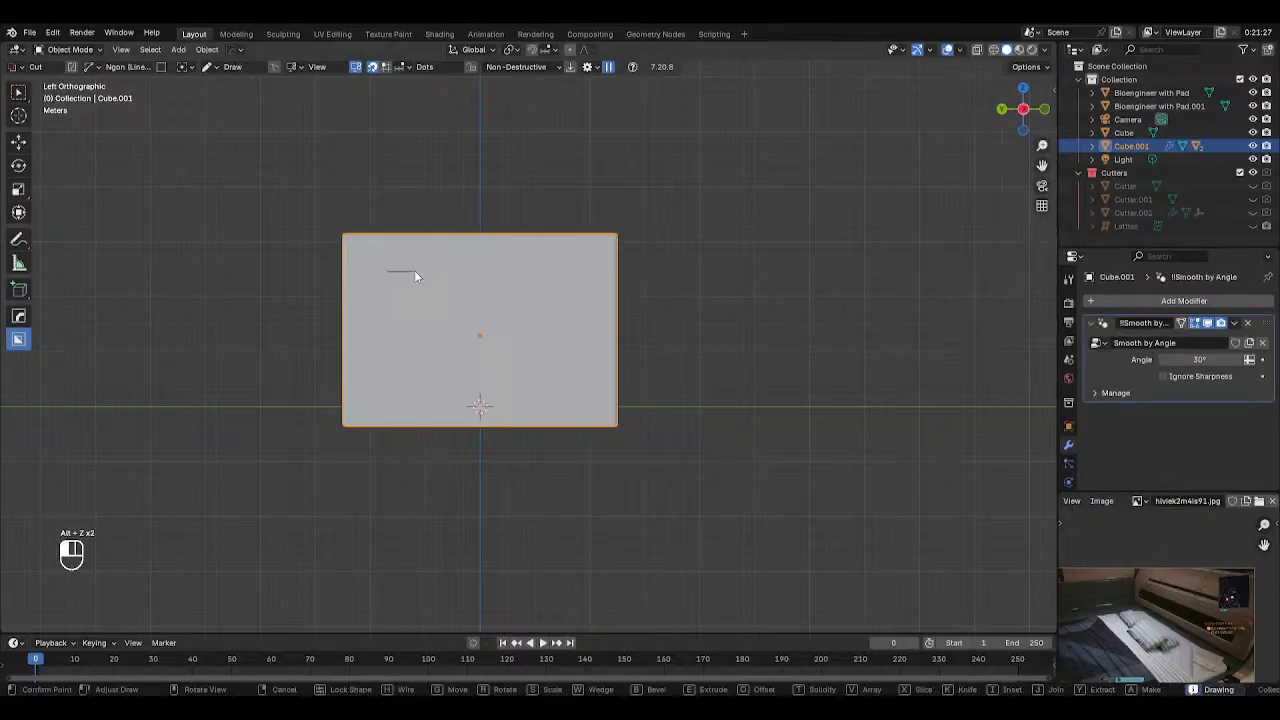
pyautogui.click(567, 278)
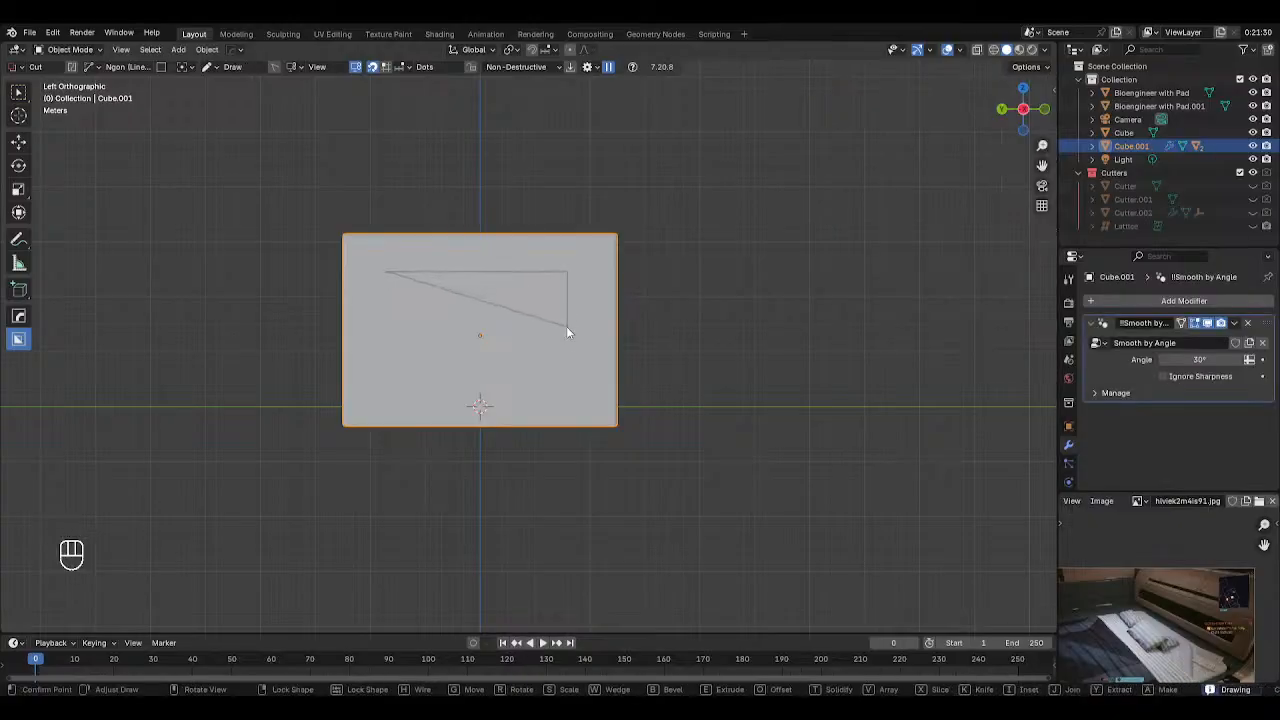
pyautogui.click(566, 349)
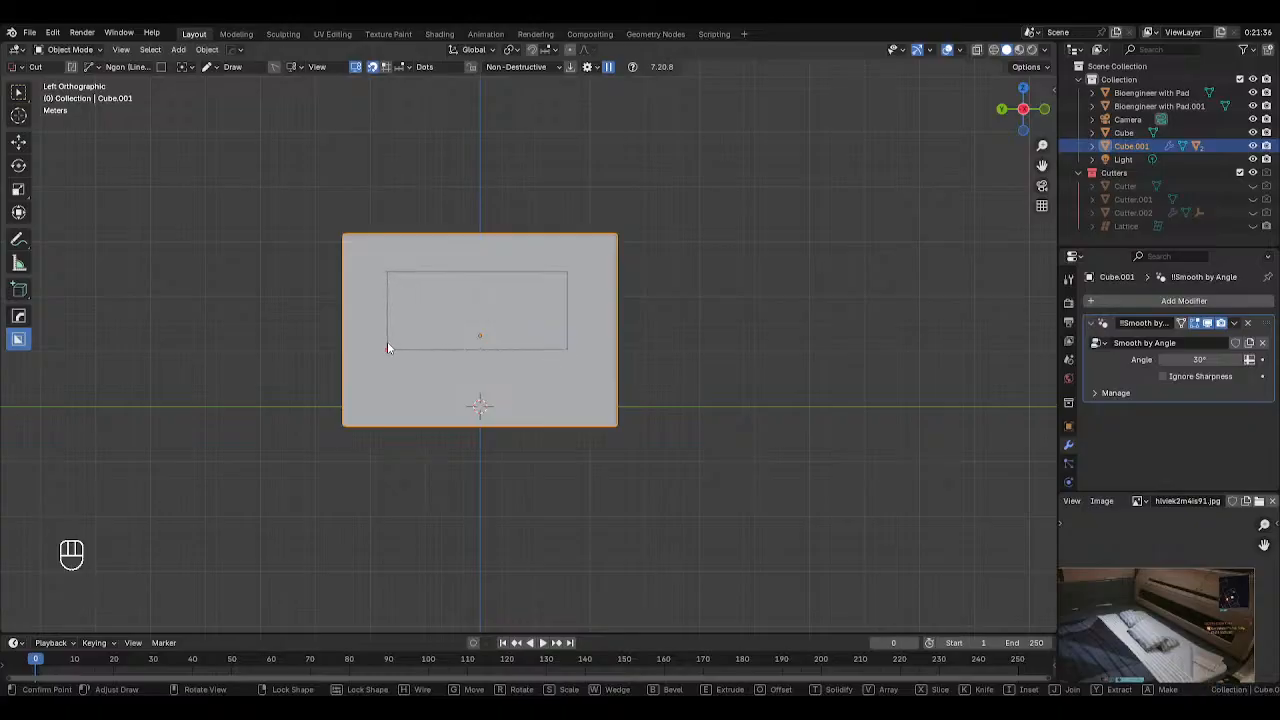
pyautogui.click(387, 347)
pyautogui.moveTo(387, 347)
pyautogui.mouseDown(button='middle')
pyautogui.moveTo(279, 357)
pyautogui.moveTo(372, 367)
pyautogui.mouseUp(button='middle')
pyautogui.click(352, 354)
# Unhide the new rectangular cutter and move it about 71 m along X to the wall at the figures' feet
pyautogui.press('n')
pyautogui.scroll(4, 546, 361)
pyautogui.keyDown('shift'); pyautogui.moveTo(546, 361); pyautogui.dragTo(580, 375, button='middle'); pyautogui.keyUp('shift')
pyautogui.moveTo(580, 313)
pyautogui.mouseDown(button='middle')
pyautogui.moveTo(670, 319)
pyautogui.moveTo(694, 305)
pyautogui.moveTo(581, 316)
pyautogui.mouseUp(button='middle')
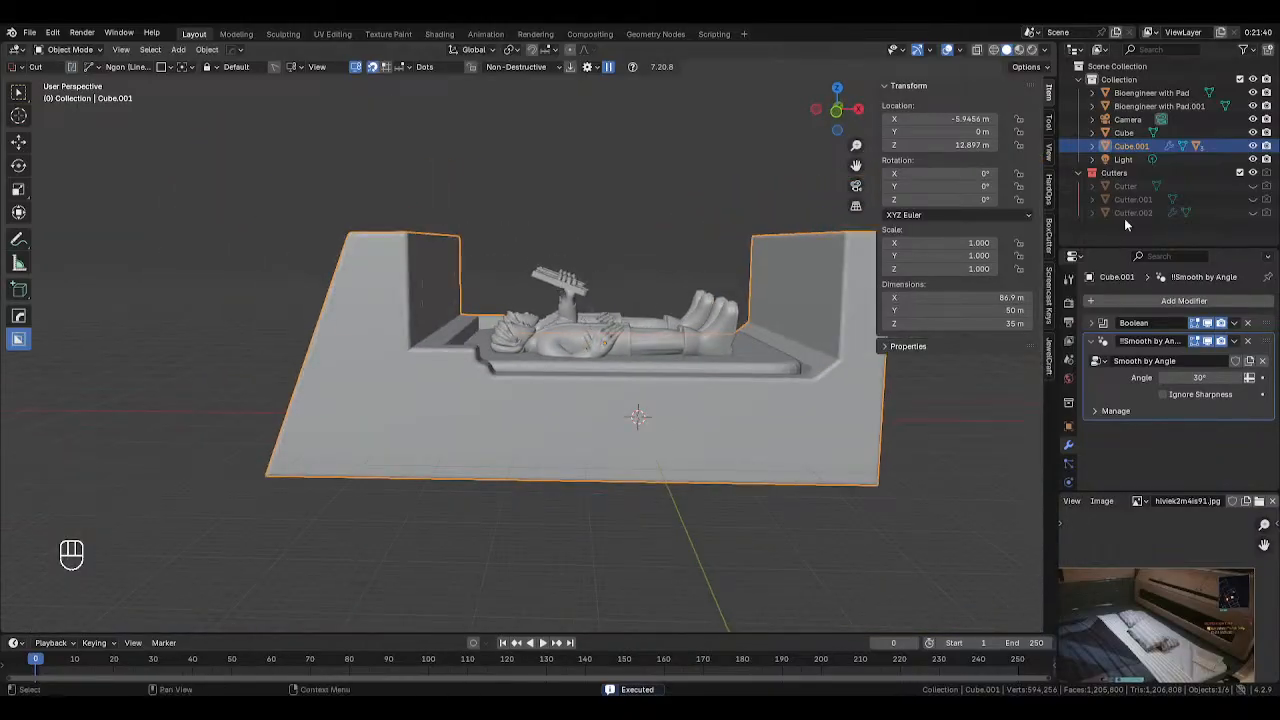
pyautogui.click(1253, 212)
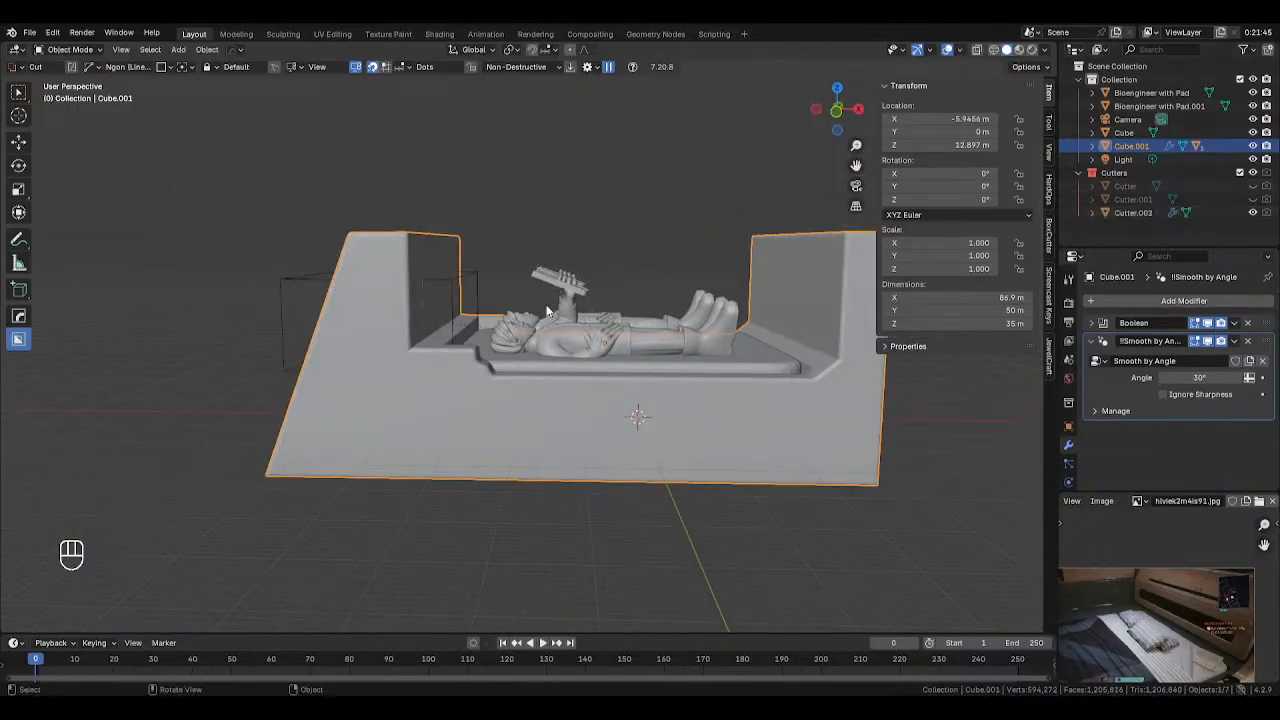
pyautogui.click(472, 283)
pyautogui.press('g')
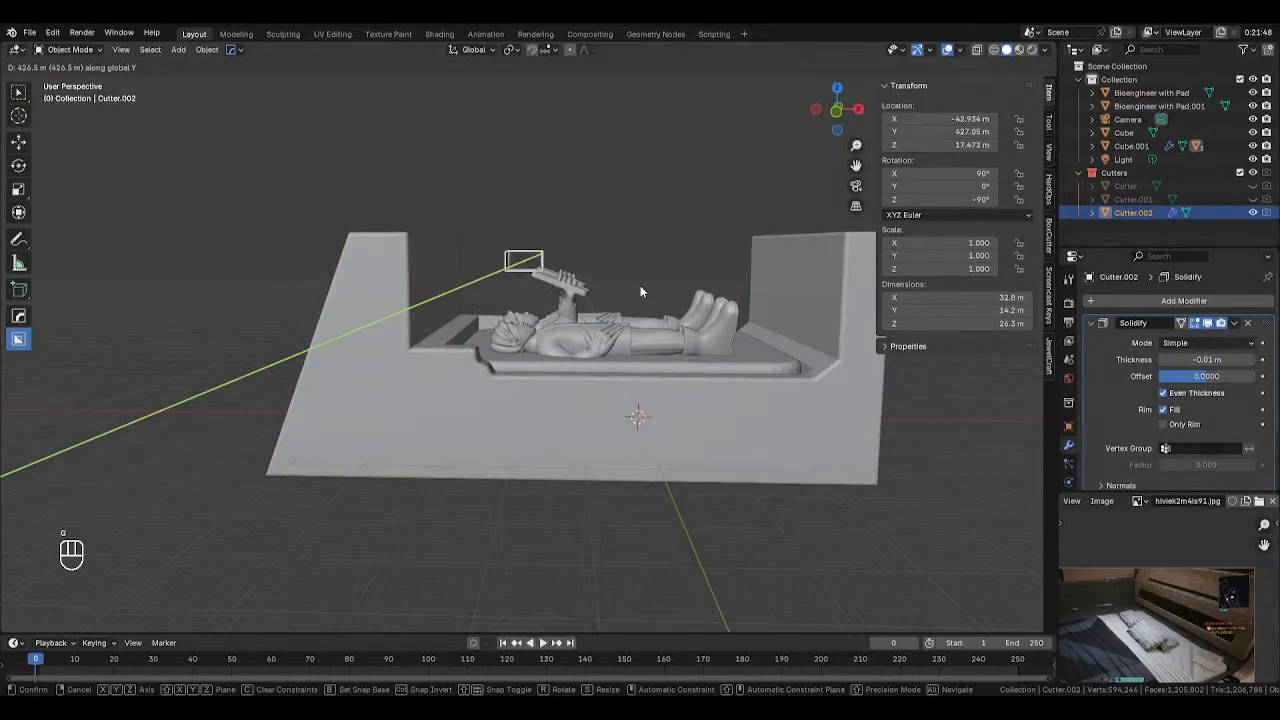
pyautogui.press('x')
pyautogui.click(988, 322)
# Raise the cutter along Z to about 24.9 m so its upper edge sits just above the foot-end wall
pyautogui.keyDown('shift'); pyautogui.moveTo(688, 396); pyautogui.dragTo(562, 388, button='middle'); pyautogui.keyUp('shift')
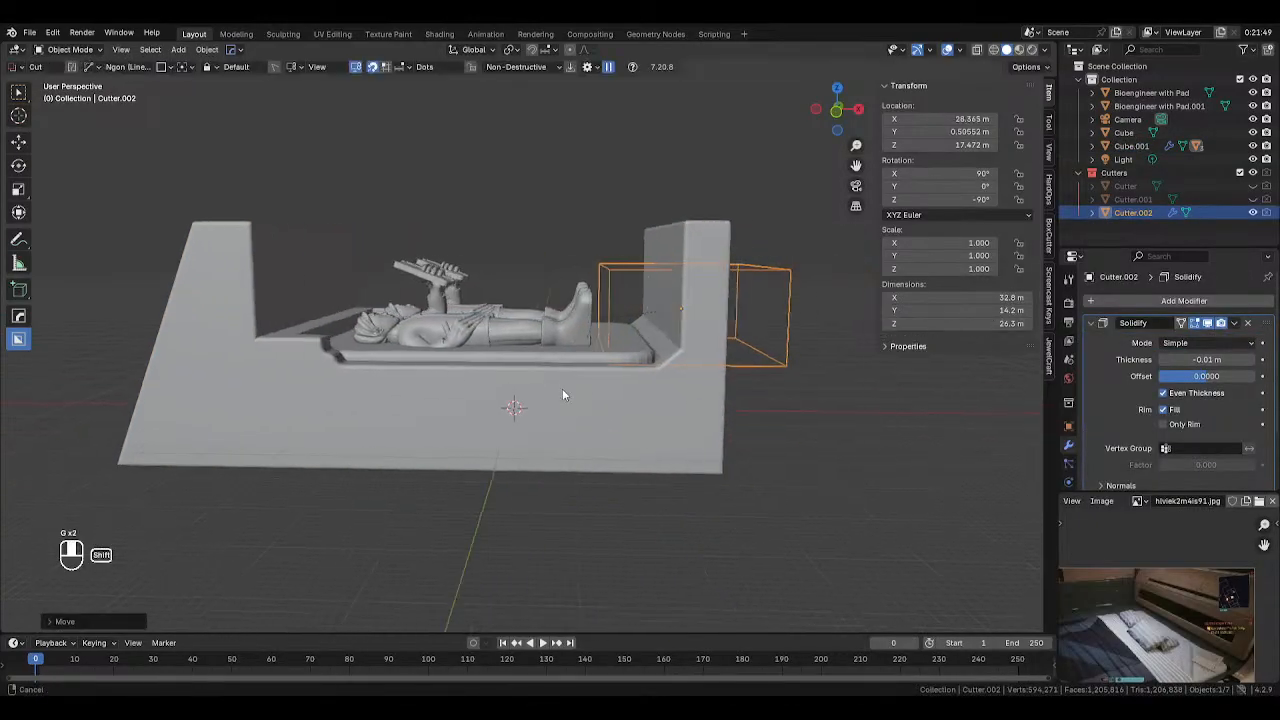
pyautogui.scroll(2, 562, 388)
pyautogui.press('g')
pyautogui.press('z')
pyautogui.rightClick(812, 339)
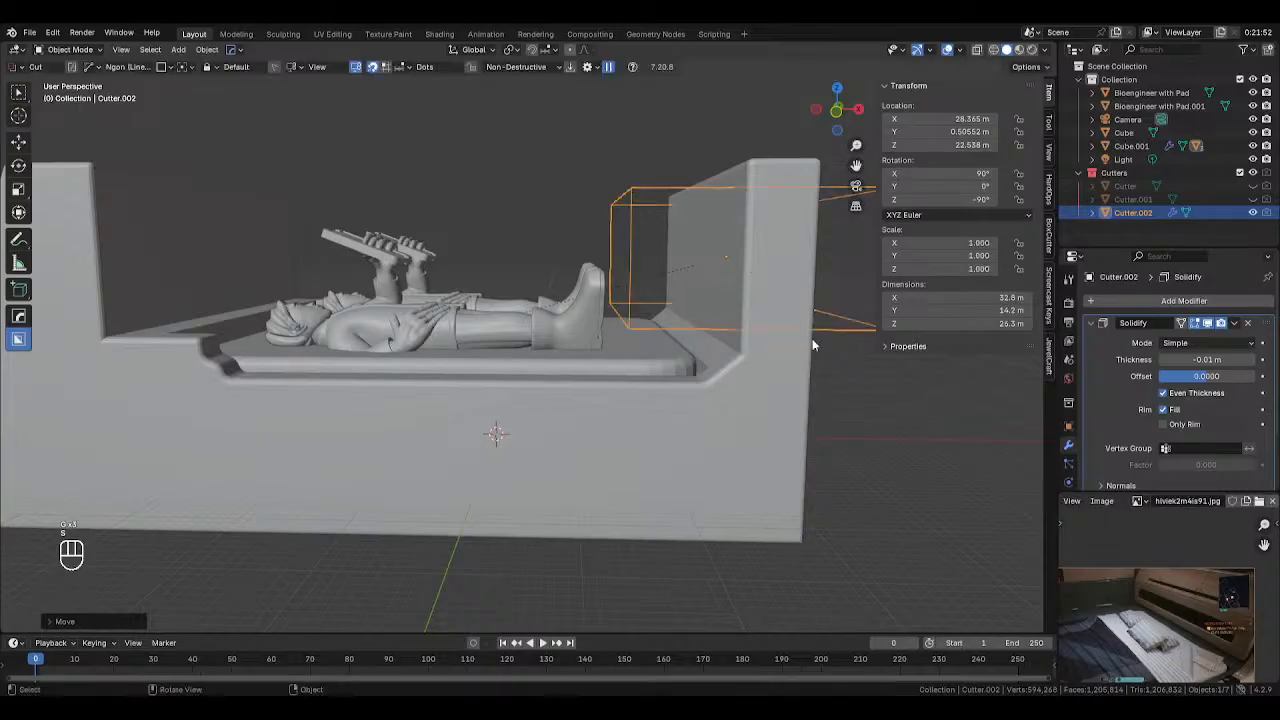
pyautogui.moveTo(812, 339); pyautogui.dragTo(652, 328, button='middle')
pyautogui.moveTo(652, 328); pyautogui.dragTo(687, 322, button='middle')
pyautogui.press('g')
pyautogui.press('z')
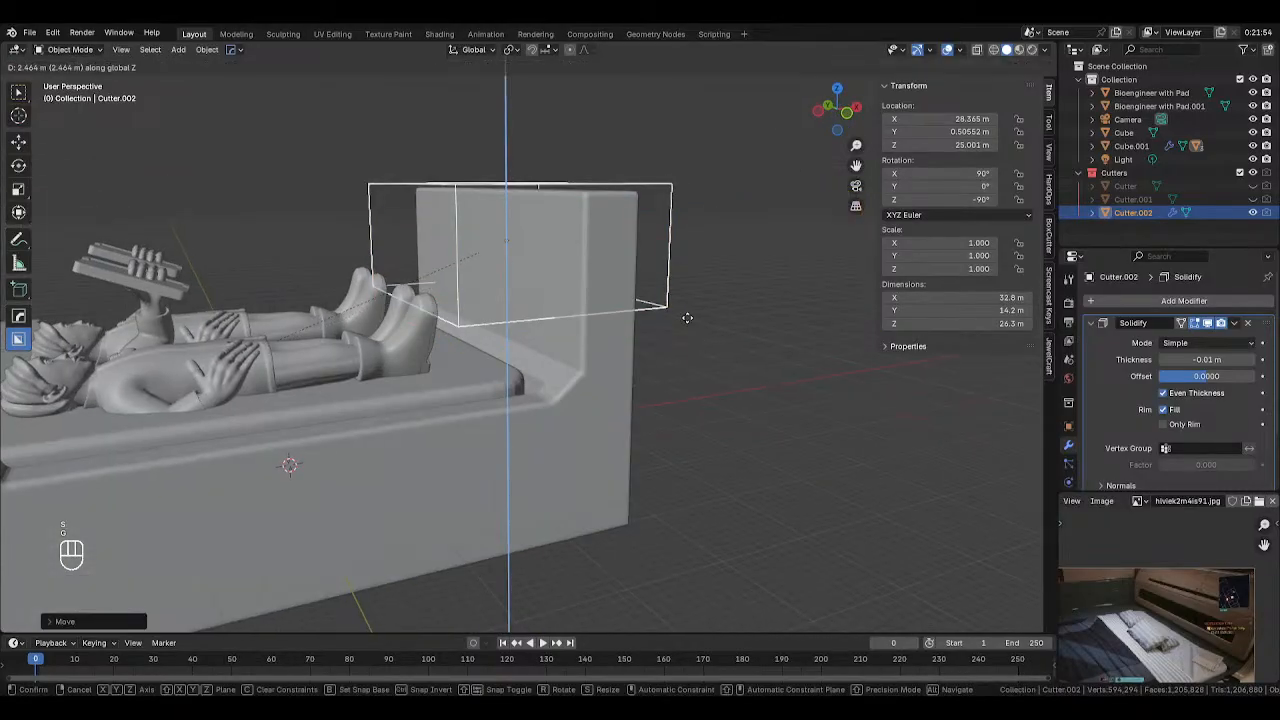
pyautogui.click(686, 314)
# Widen the cutter along Y by a factor of about 1.18
pyautogui.press('s')
pyautogui.moveTo(583, 310); pyautogui.dragTo(604, 292, button='middle')
pyautogui.press('x')
pyautogui.press('x')
pyautogui.press('x')
pyautogui.press('y')
pyautogui.click(650, 298)
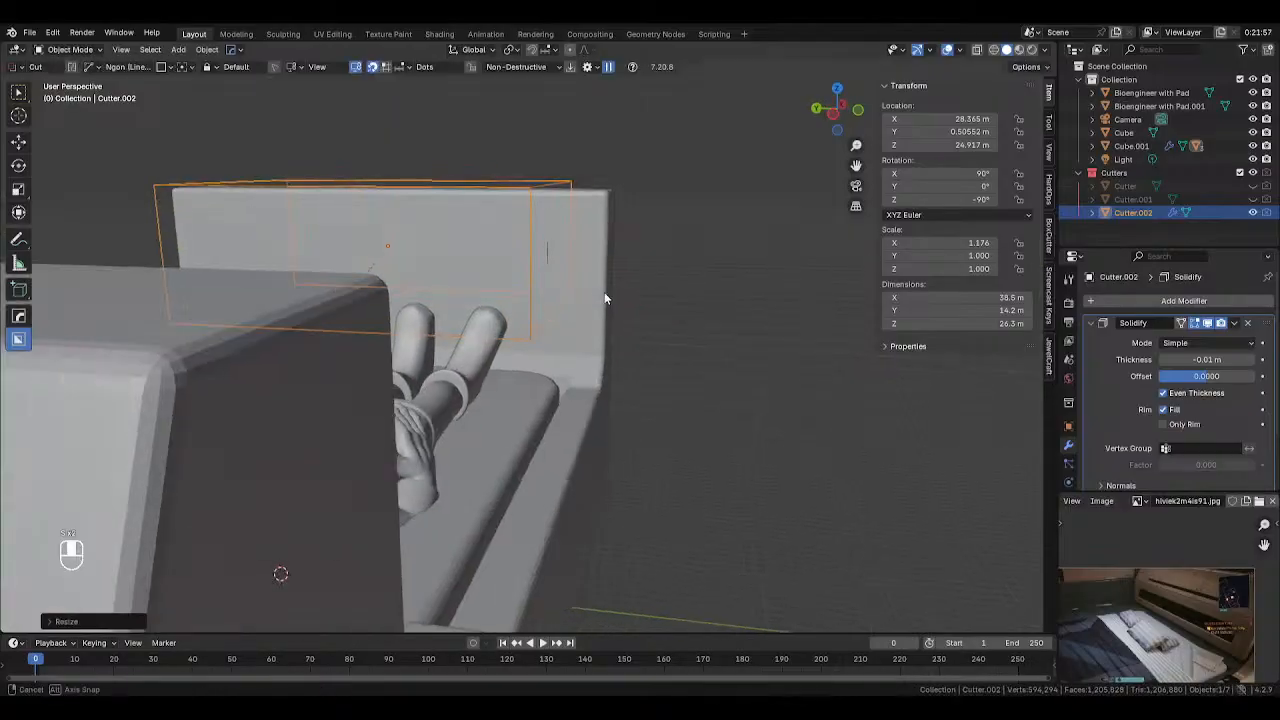
# Add a centred loop cut across each of the cutter's two vertical sides in Edit Mode
pyautogui.press('Tab')
pyautogui.moveTo(477, 214); pyautogui.dragTo(581, 228, button='middle')
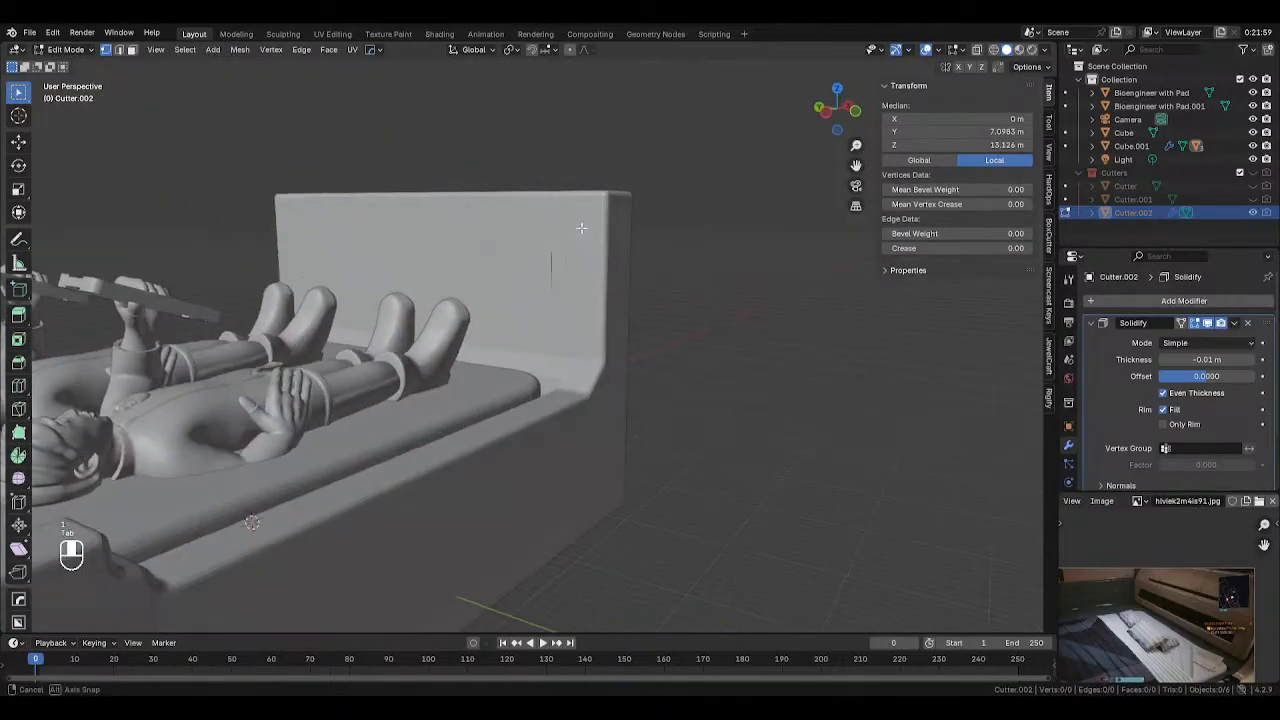
pyautogui.hotkey('alt', 'z')
pyautogui.hotkey('alt', 'z')
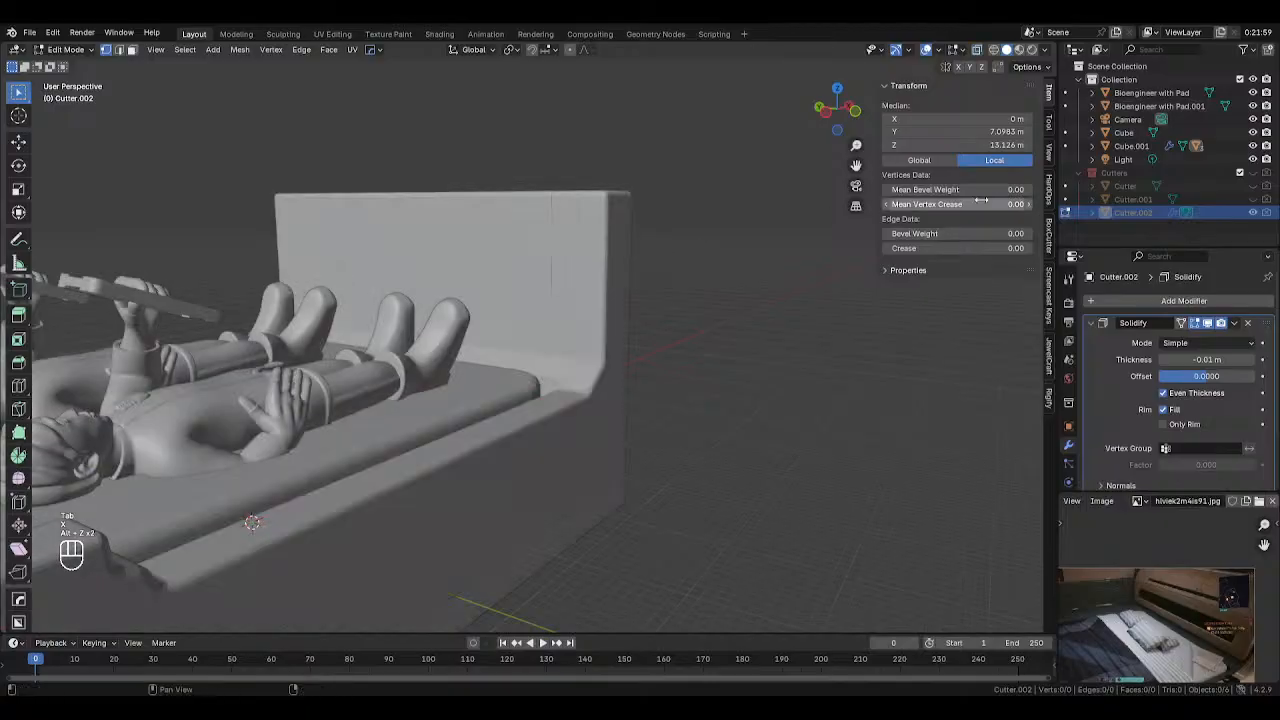
pyautogui.hotkey('ctrl', 'r')
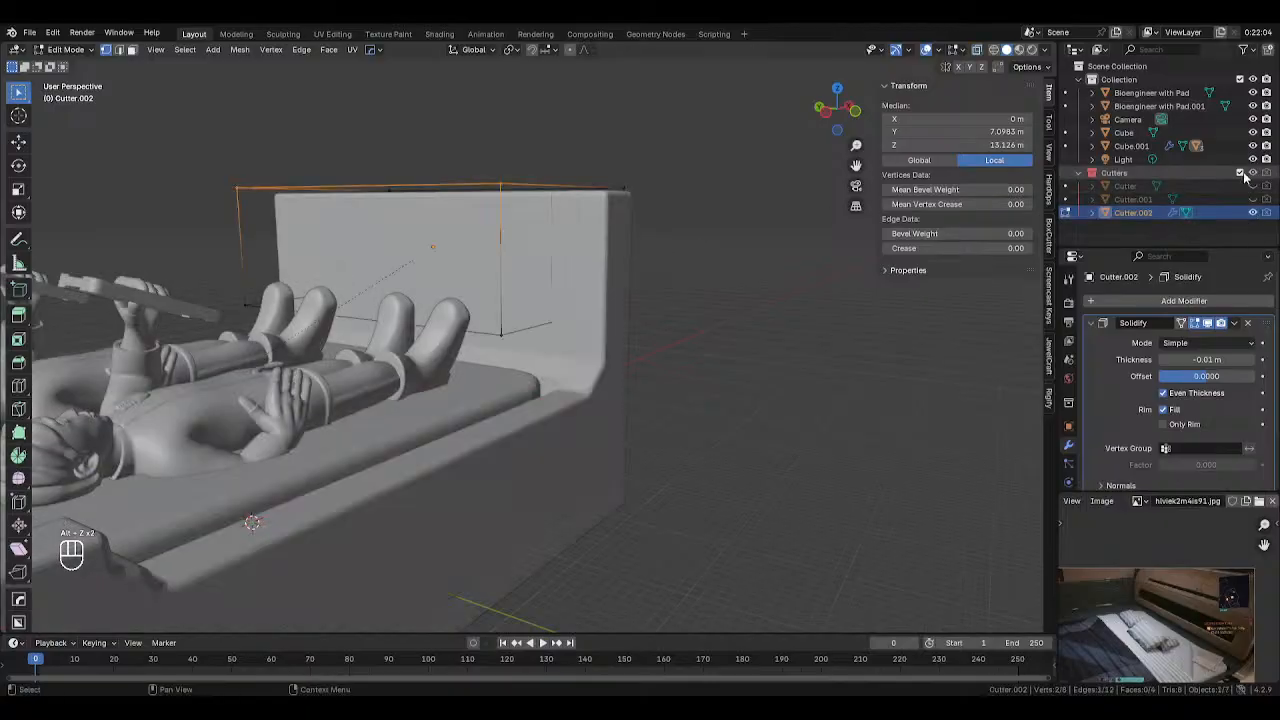
pyautogui.click(500, 262)
pyautogui.rightClick(500, 262)
pyautogui.hotkey('ctrl', 'r')
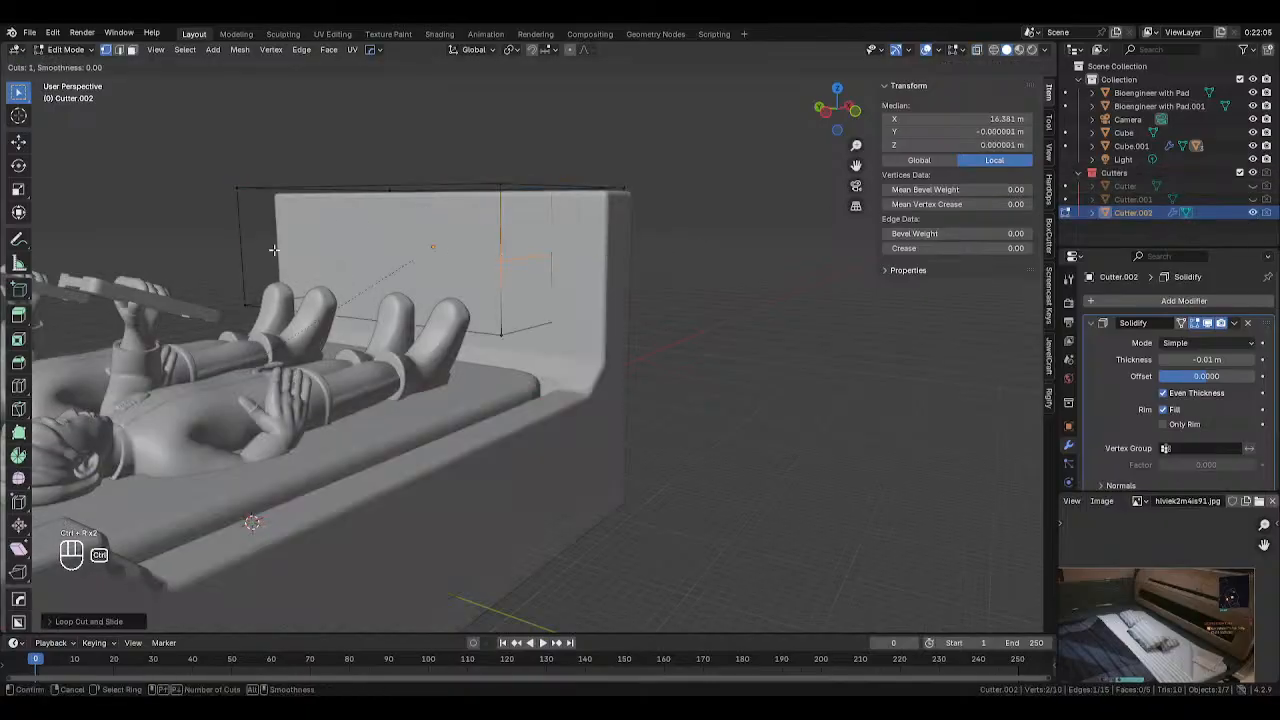
pyautogui.click(244, 256)
pyautogui.rightClick(244, 256)
pyautogui.moveTo(244, 256); pyautogui.dragTo(327, 266, button='middle')
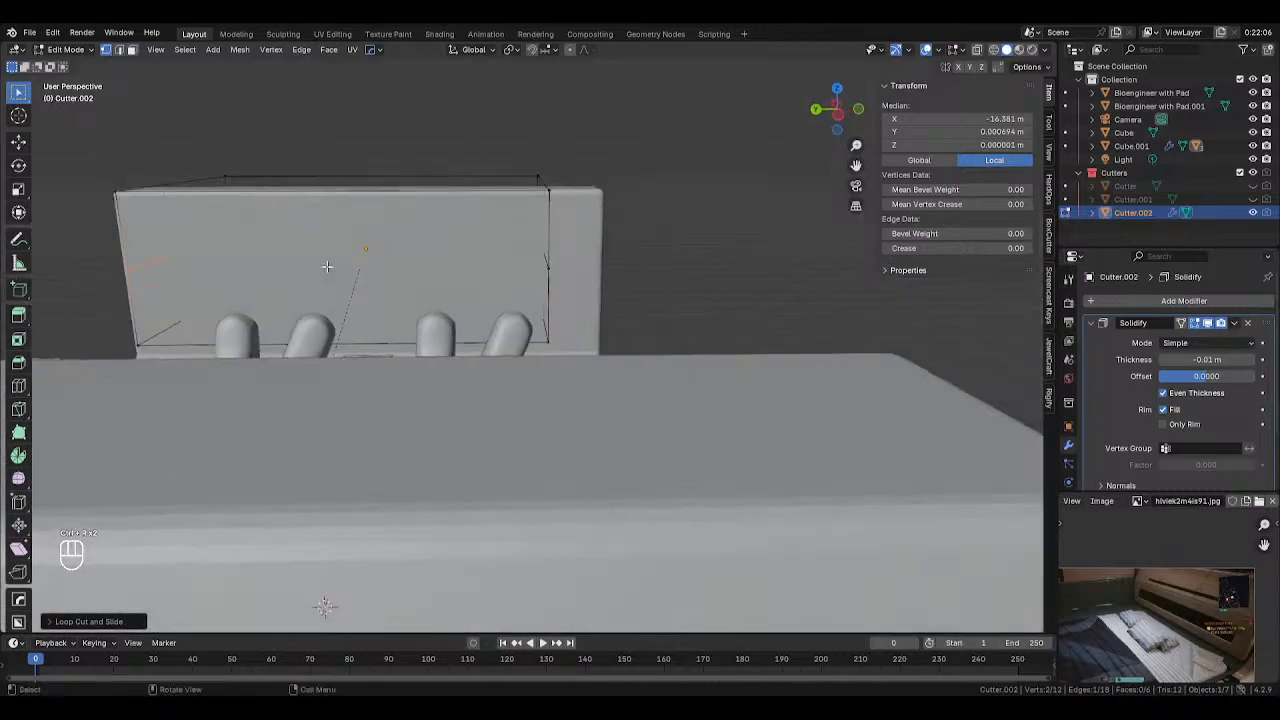
# Try to widen the cutter's upper edge by scaling its front-view vertex selection along Y
pyautogui.press('KP_1')
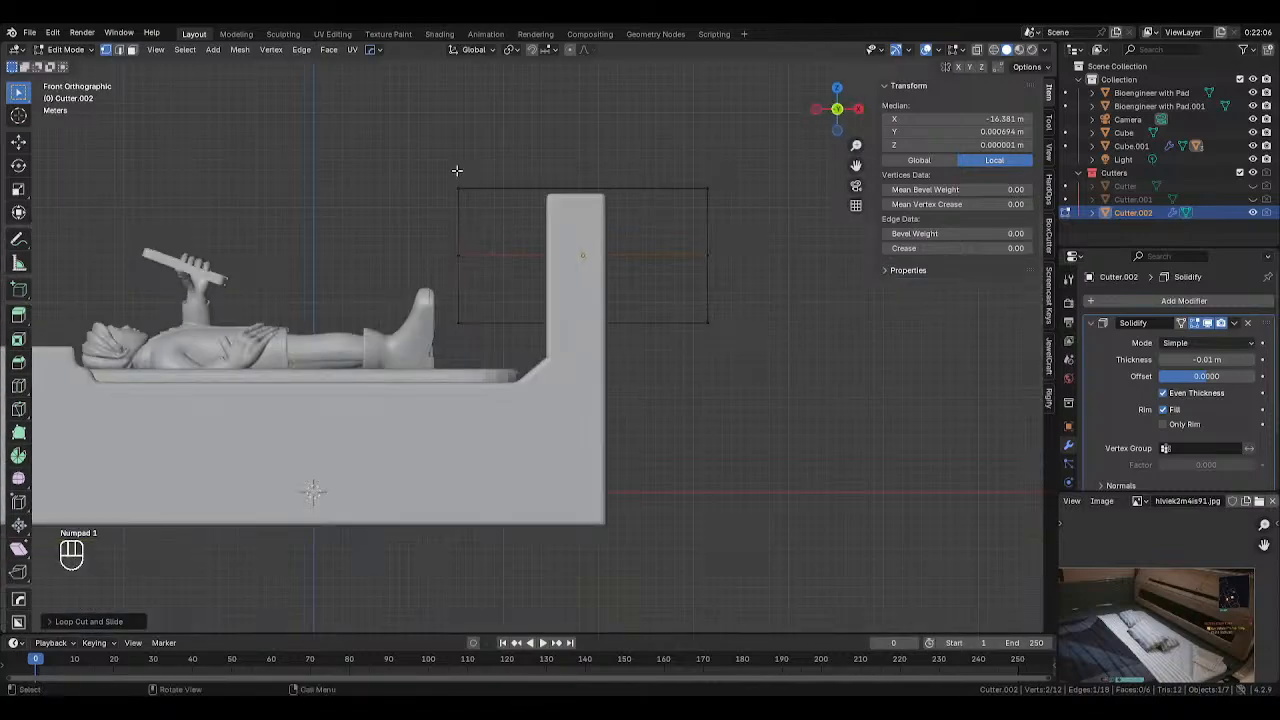
pyautogui.moveTo(414, 153); pyautogui.dragTo(724, 217)
pyautogui.moveTo(722, 222); pyautogui.dragTo(689, 246, button='middle')
pyautogui.press('s')
pyautogui.press('x')
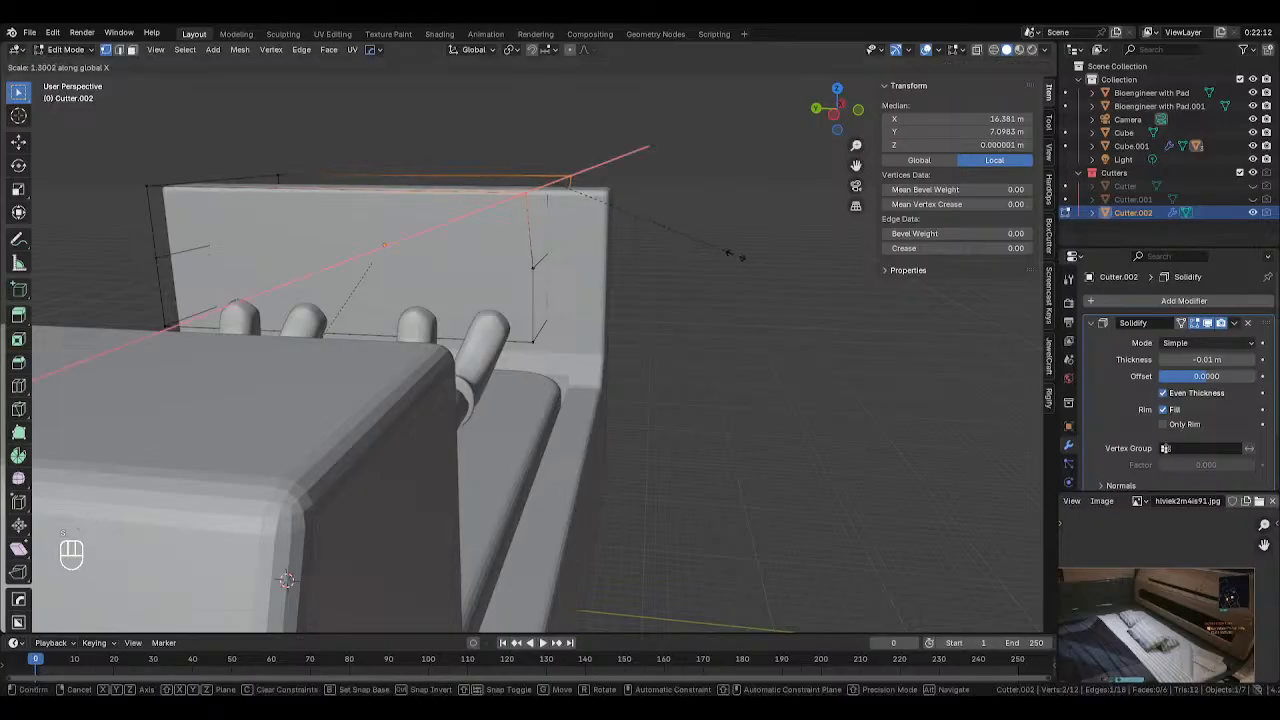
pyautogui.press('y')
pyautogui.click(776, 268)
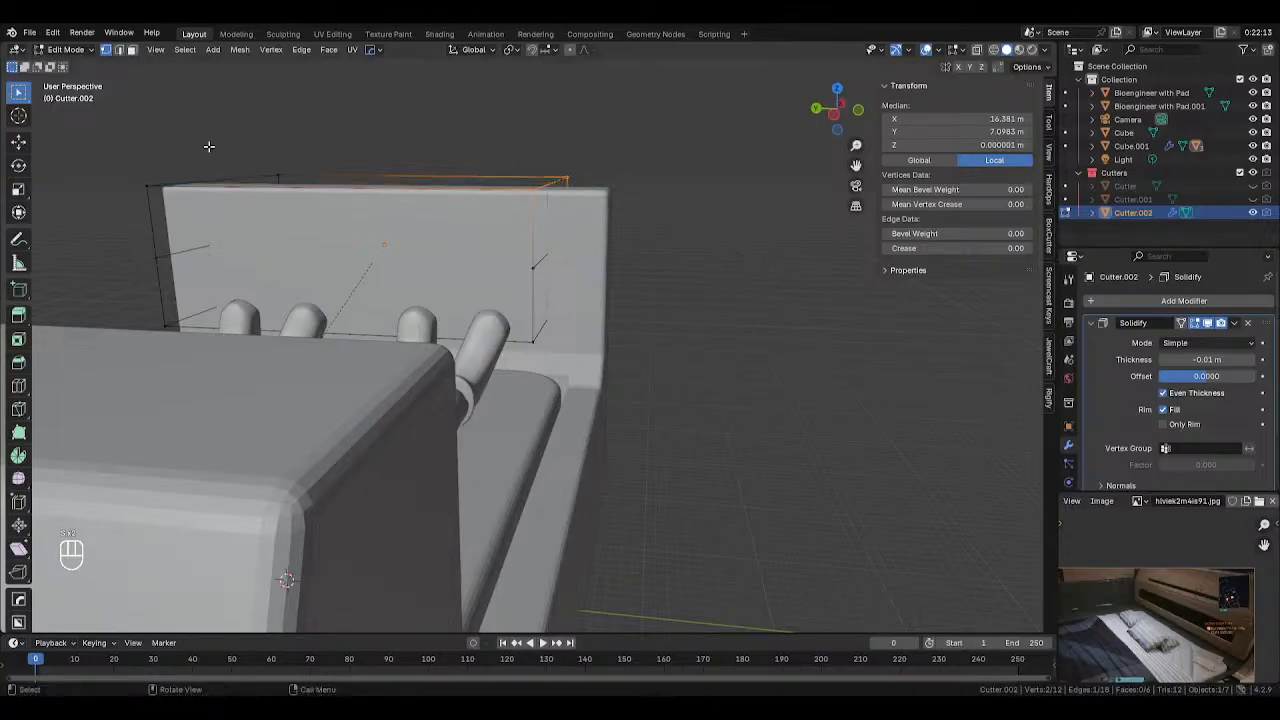
# Select all four upper vertices of the cutter and scale them outward along Y by about 1.2
pyautogui.moveTo(146, 126); pyautogui.dragTo(665, 198)
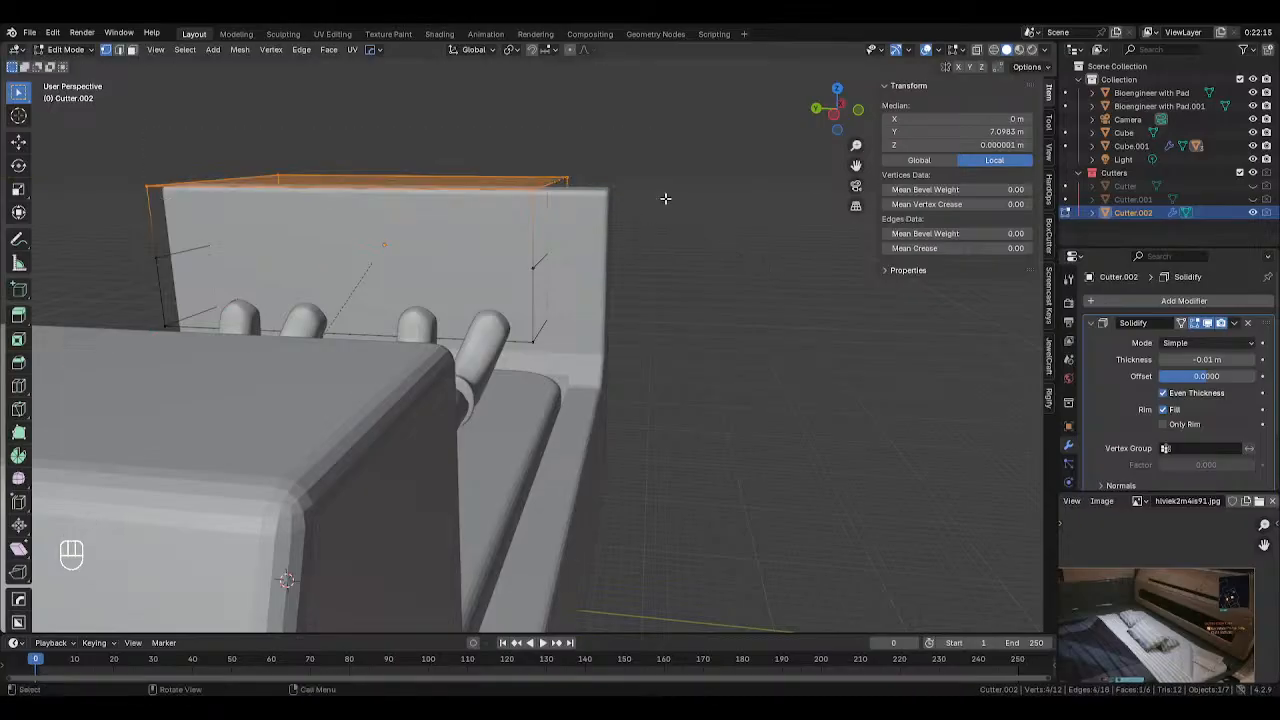
pyautogui.press('s')
pyautogui.press('y')
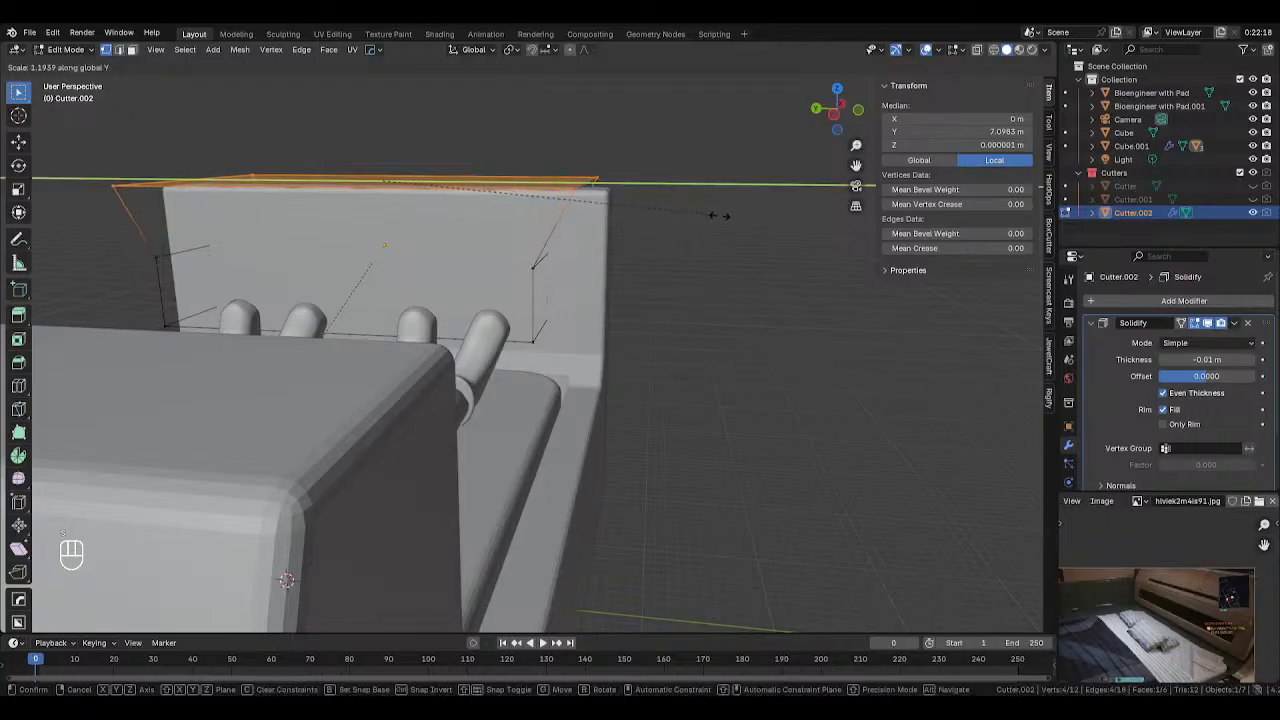
pyautogui.click(727, 217)
# Try to narrow the cutter's base by selecting its lower vertices in X-ray and scaling them along Y
pyautogui.hotkey('alt', 'z')
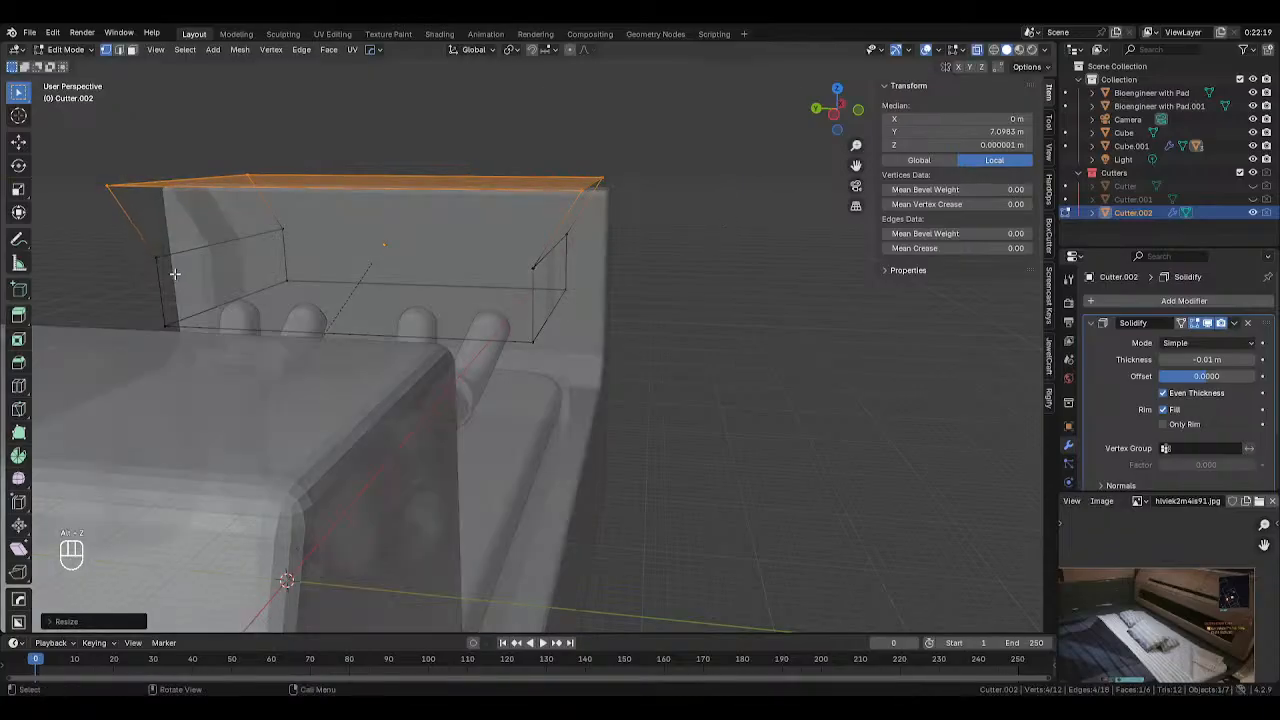
pyautogui.moveTo(236, 312); pyautogui.dragTo(614, 378)
pyautogui.hotkey('alt', 'z')
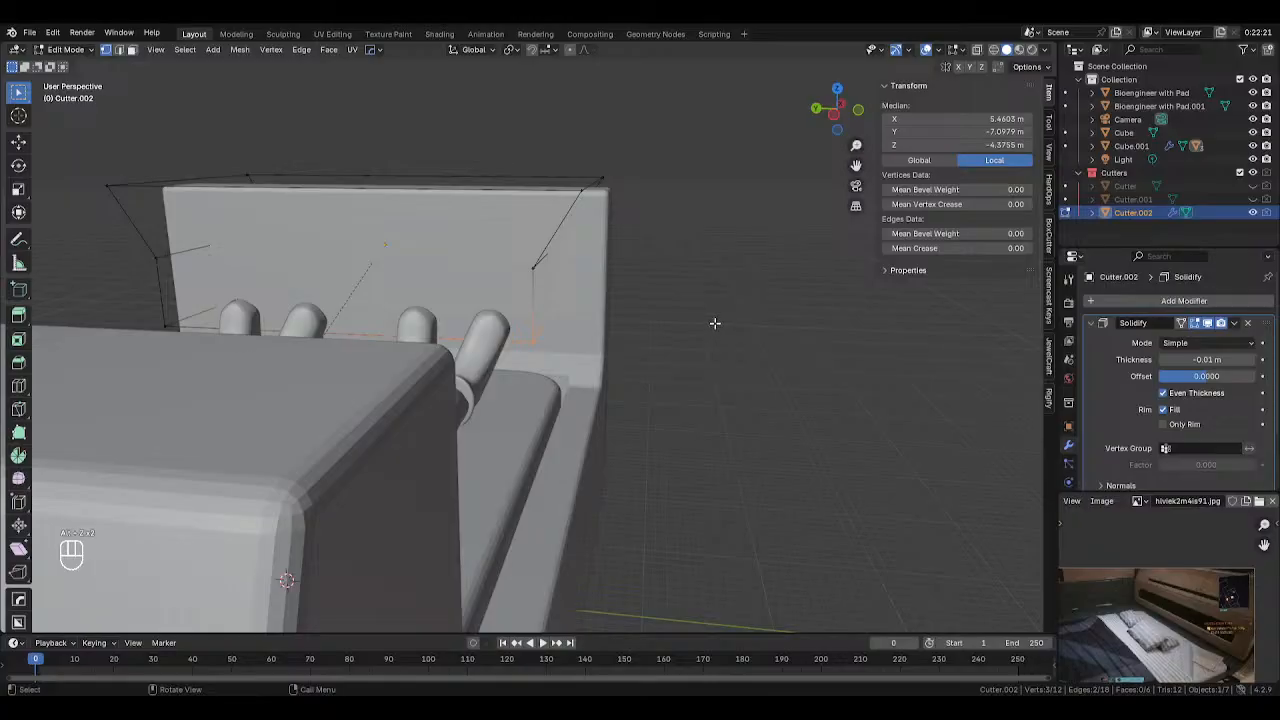
pyautogui.press('s')
pyautogui.press('y')
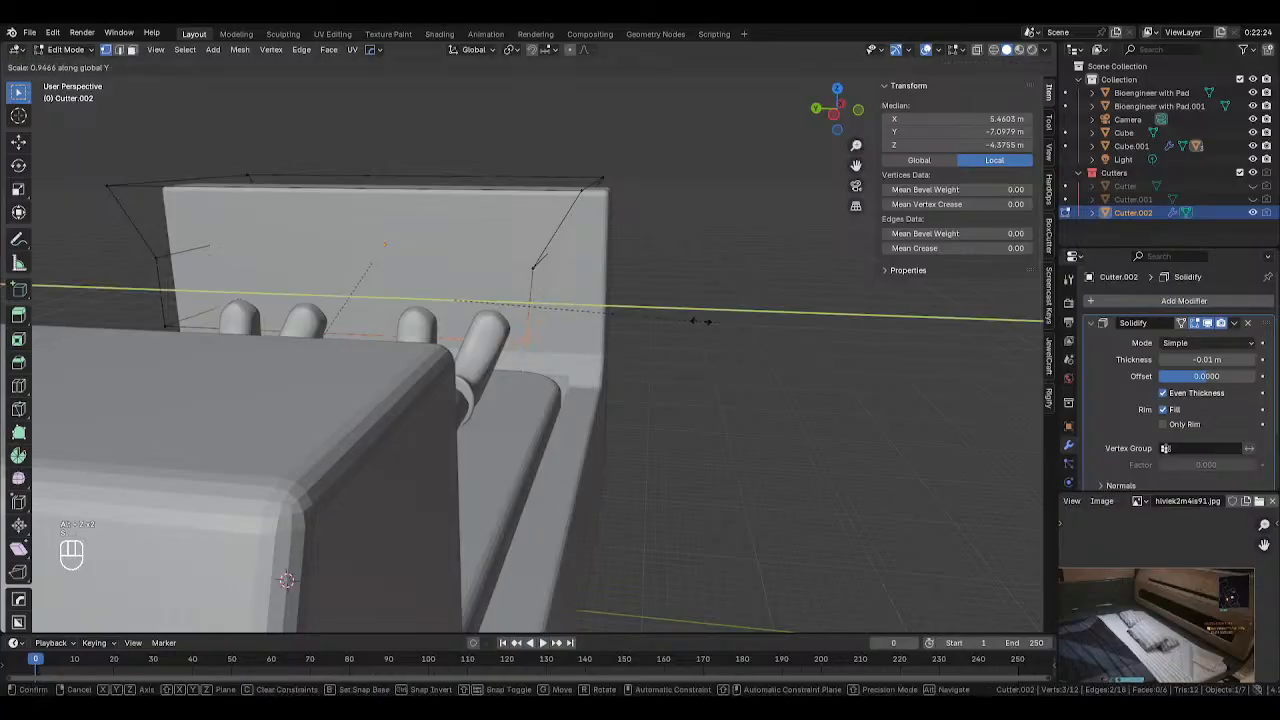
pyautogui.click(678, 320)
# Return to Object Mode and set the cutter's Solidify thickness to 0.39 m
pyautogui.press('Tab')
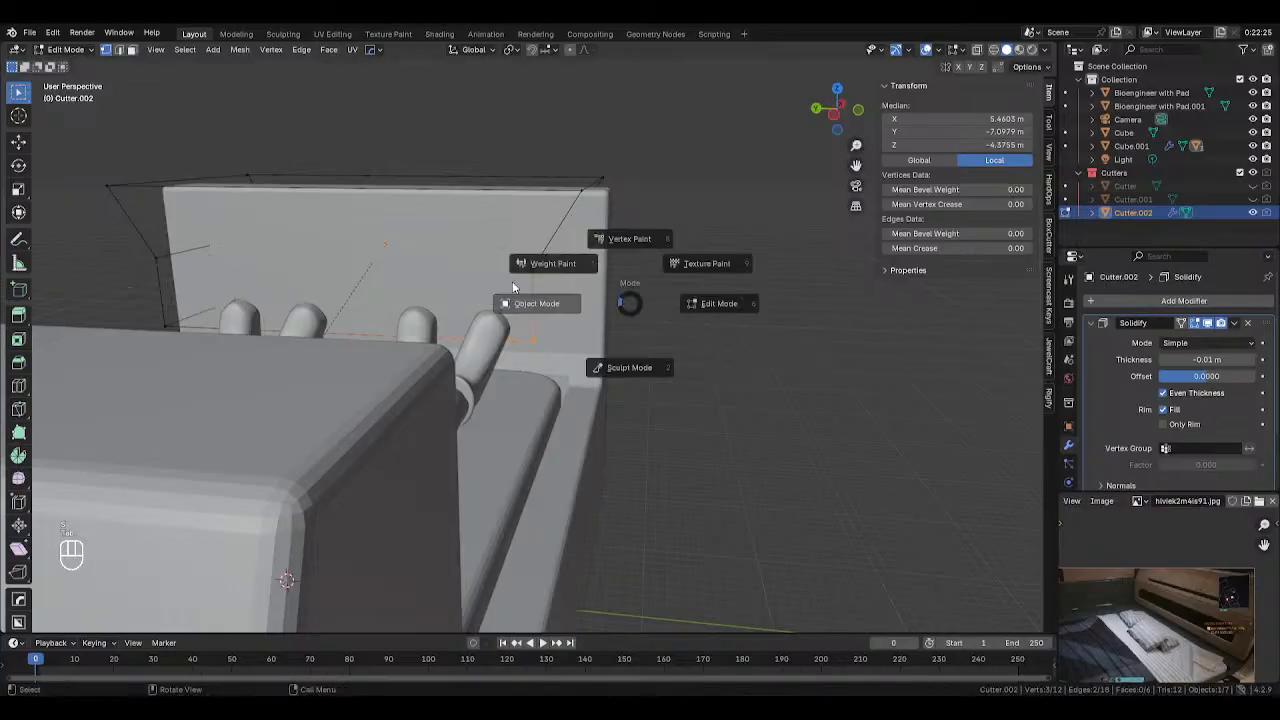
pyautogui.click(512, 281)
pyautogui.moveTo(503, 287); pyautogui.dragTo(449, 288, button='middle')
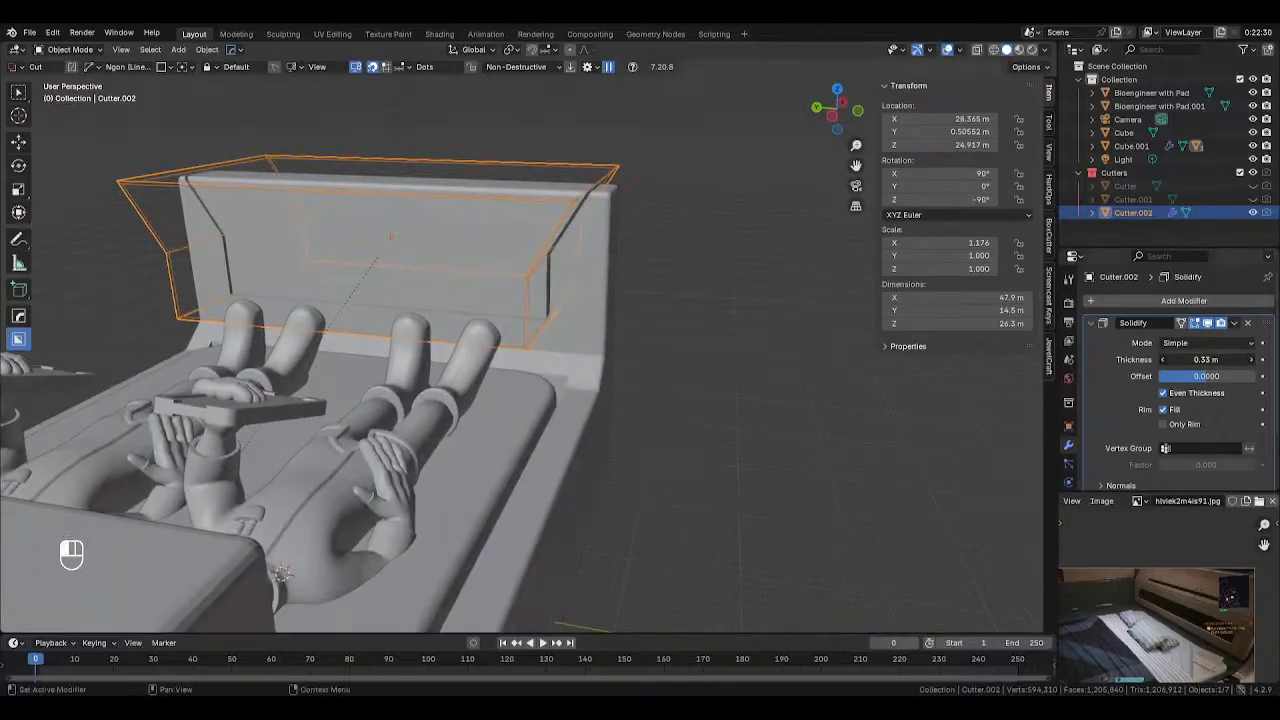
pyautogui.moveTo(480, 280); pyautogui.dragTo(698, 236, button='middle')
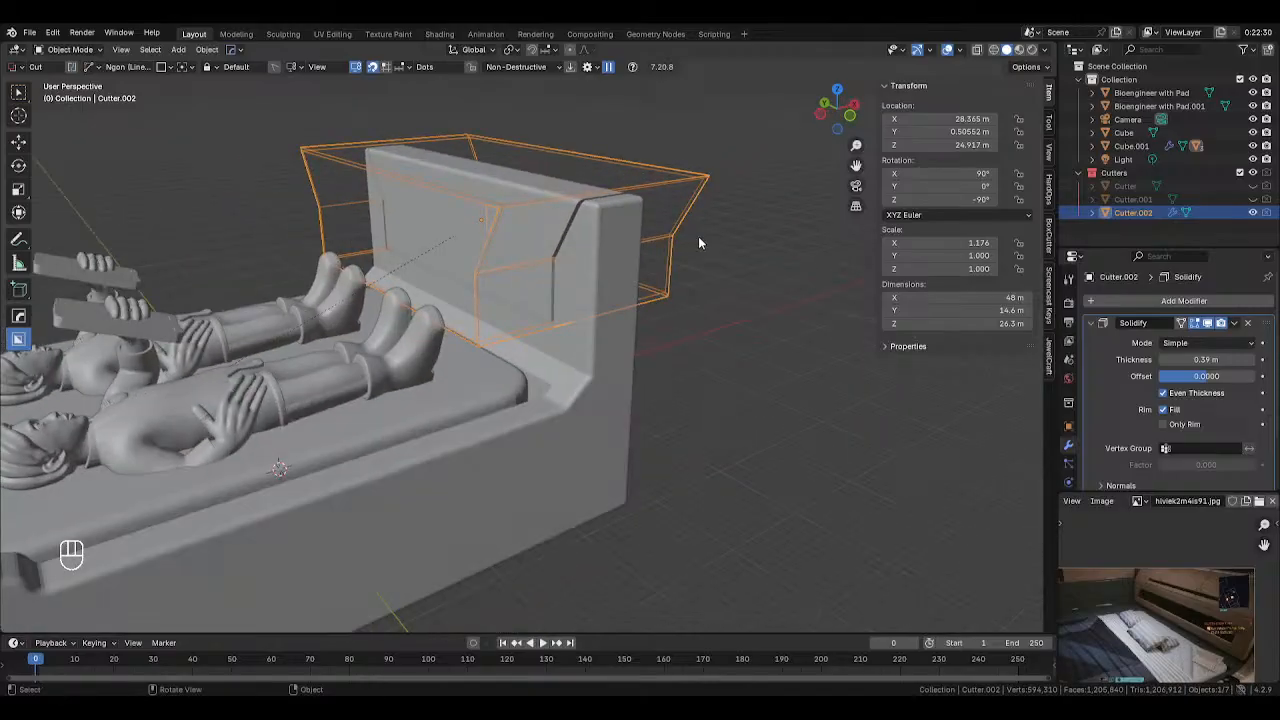
# Scale the panel cutter along global X to about 0.38, making it shallower
pyautogui.press('s')
pyautogui.press('y')
pyautogui.click(698, 234)
pyautogui.press('s')
pyautogui.press('x')
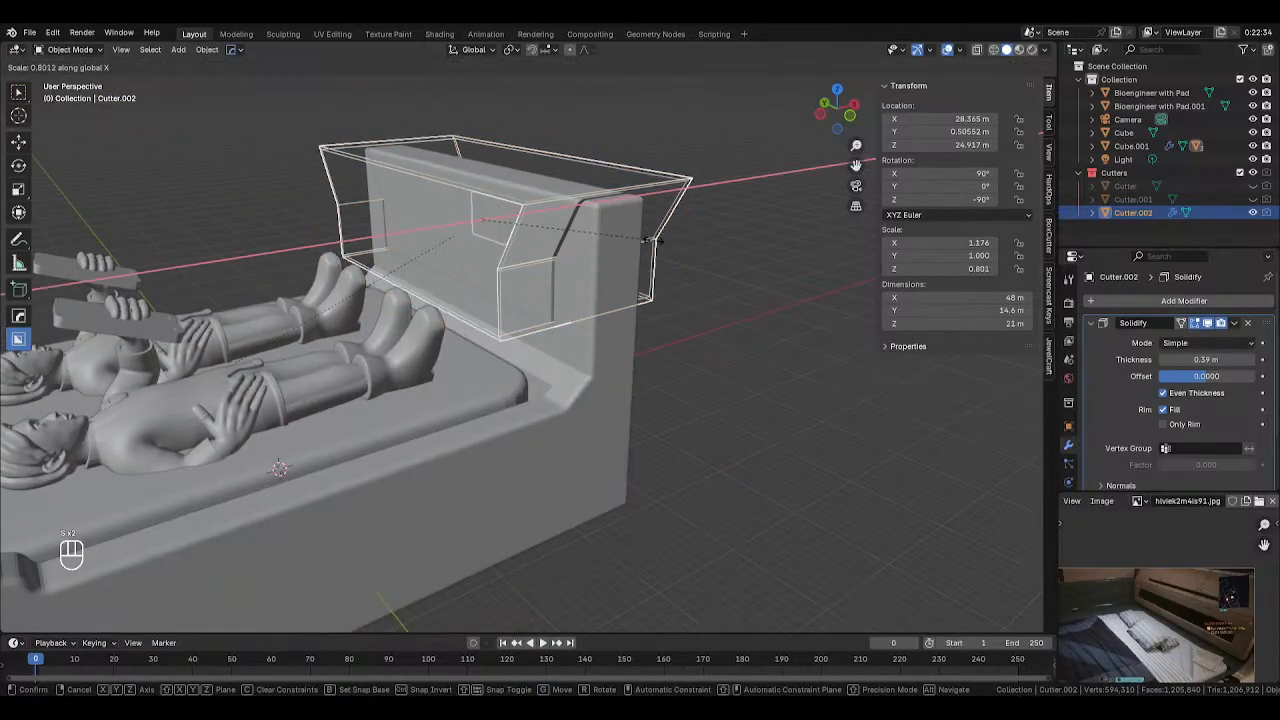
pyautogui.click(560, 247)
# Move the cutter along X toward the lying figures, to an X location of about 20.6 m
pyautogui.press('g')
pyautogui.press('y')
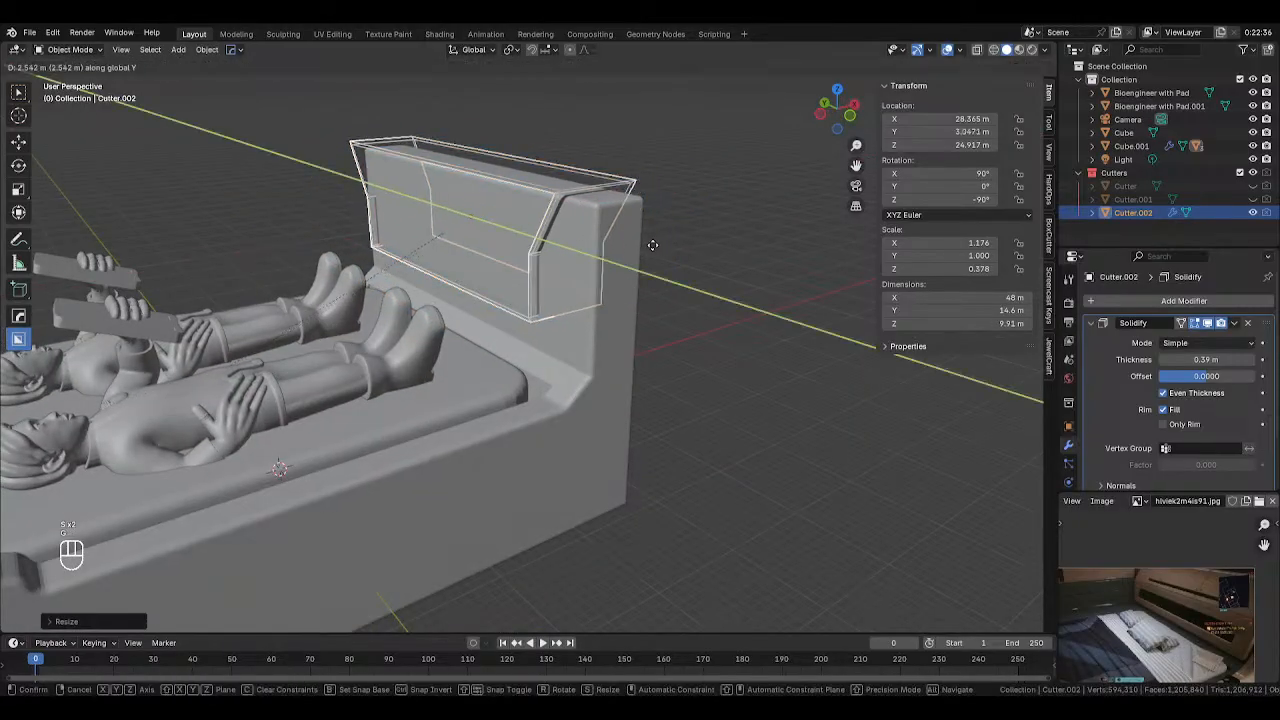
pyautogui.rightClick(655, 247)
pyautogui.press('x')
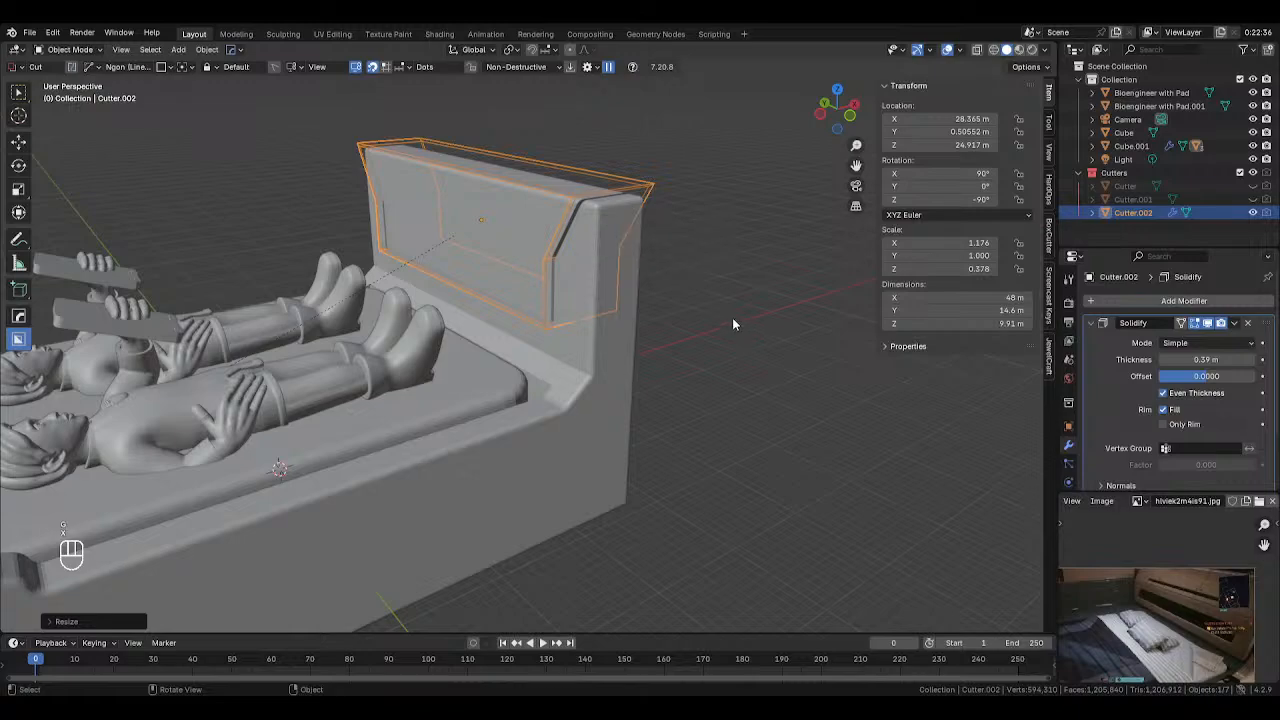
pyautogui.press('g')
pyautogui.press('x')
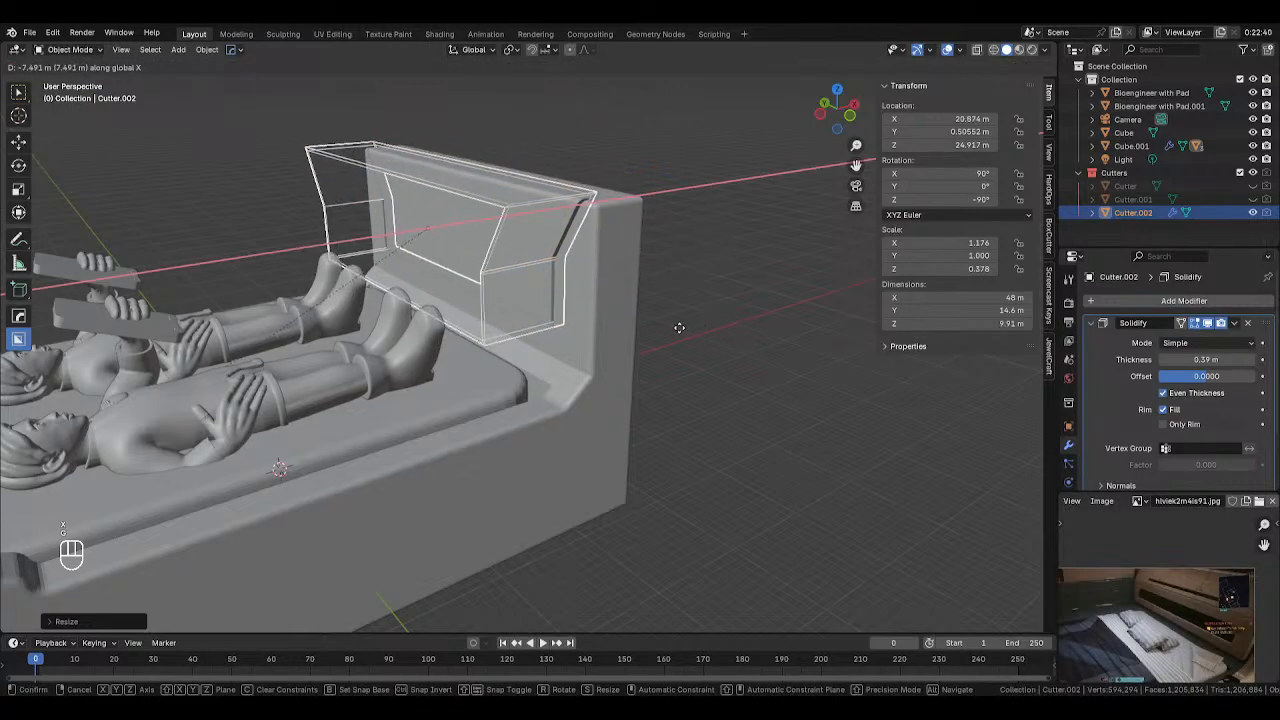
pyautogui.click(677, 328)
# Reselect the cutter and shift it slightly along X into the end wall, to about 21.01 m
pyautogui.moveTo(717, 322); pyautogui.dragTo(643, 370, button='middle')
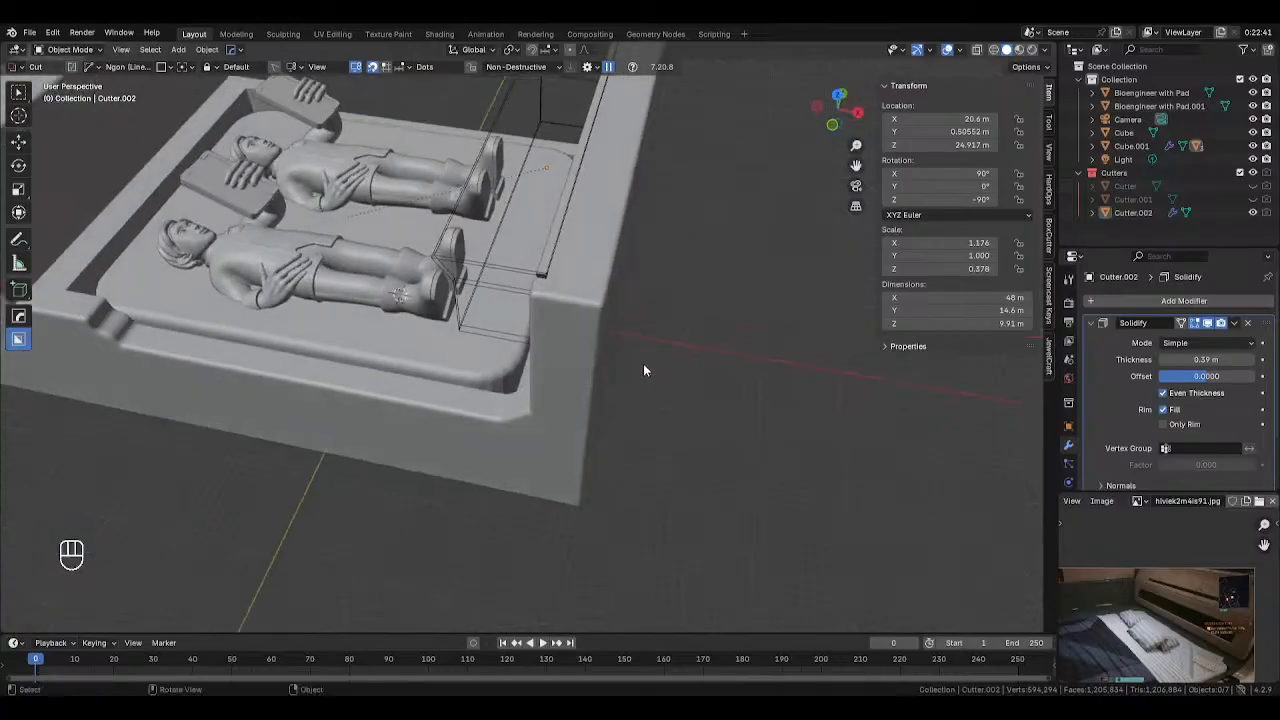
pyautogui.click(523, 283)
pyautogui.moveTo(597, 294); pyautogui.dragTo(615, 303, button='middle')
pyautogui.scroll(2, 655, 312)
pyautogui.press('g')
pyautogui.press('y')
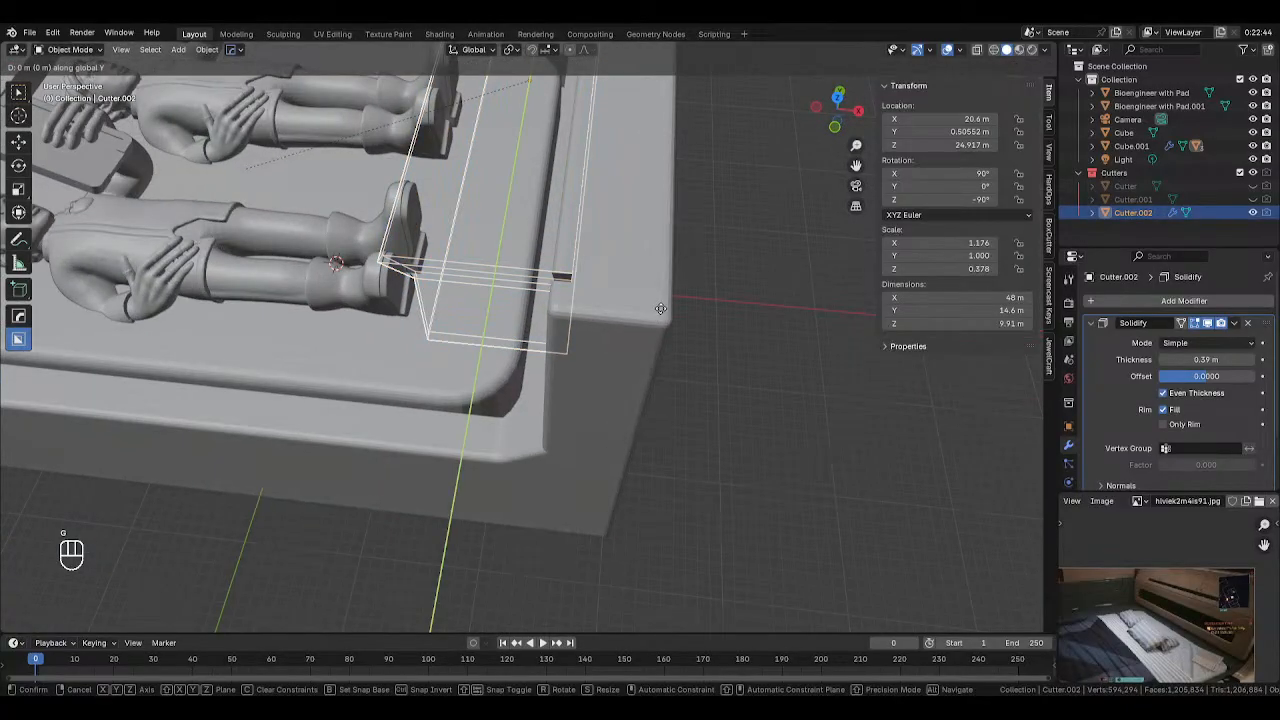
pyautogui.rightClick(663, 314)
pyautogui.press('g')
pyautogui.press('x')
pyautogui.click(672, 312)
pyautogui.click(696, 351)
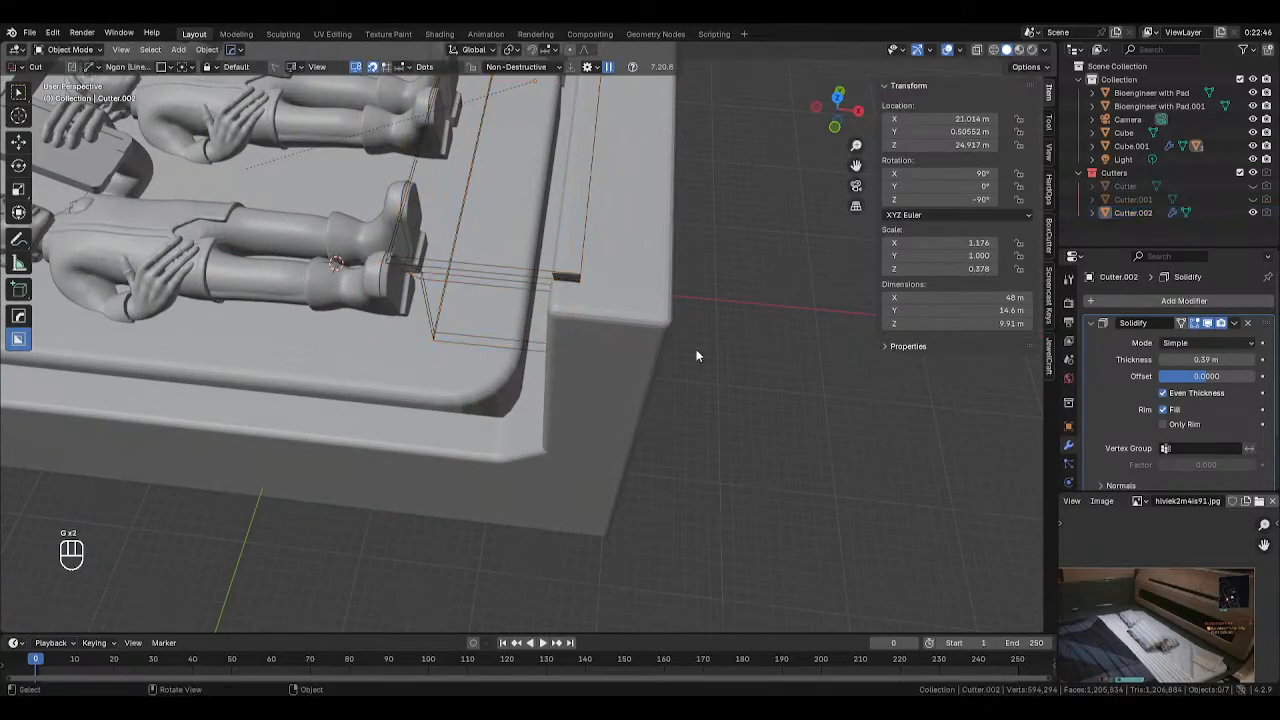
# Hide the cutter to examine the groove in the end wall, and show it again
pyautogui.moveTo(696, 351); pyautogui.dragTo(735, 305, button='middle')
pyautogui.click(501, 210)
pyautogui.moveTo(502, 217); pyautogui.dragTo(550, 341, button='middle')
pyautogui.scroll(-5, 675, 212)
pyautogui.scroll(5, 591, 313)
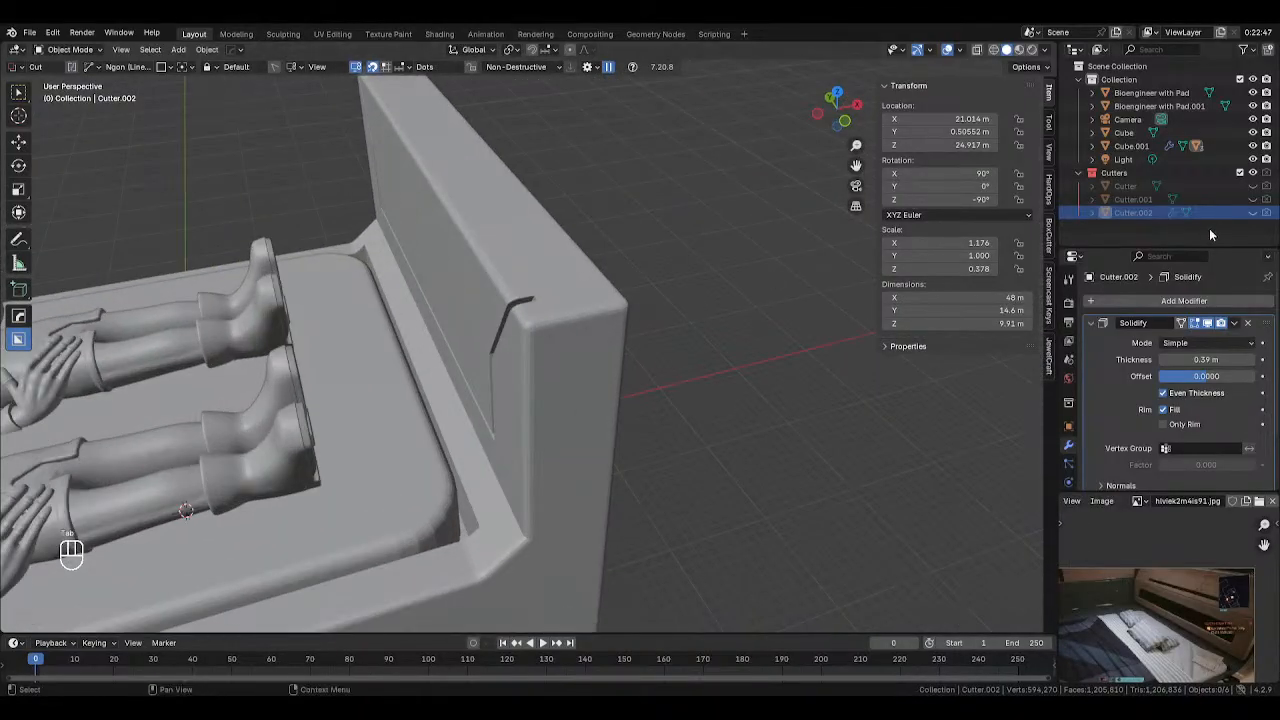
pyautogui.click(1255, 213)
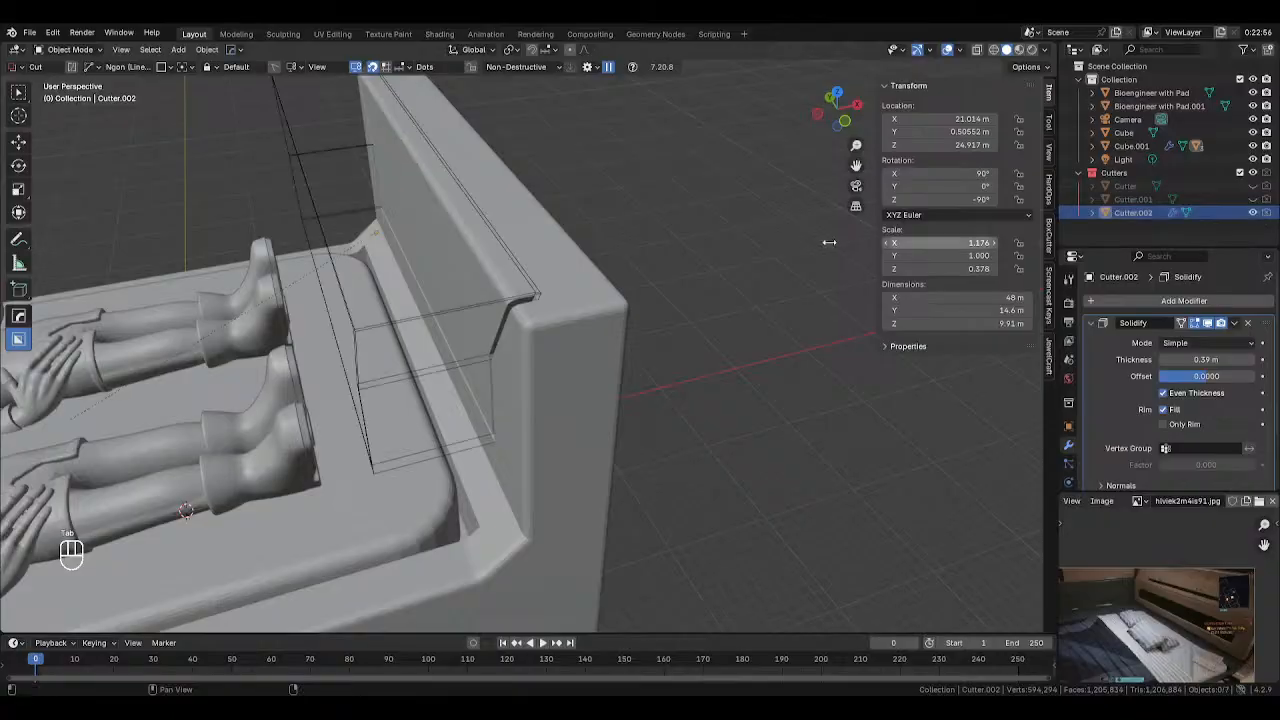
# Reselect the cutter and pull it back along X to about 20.79 m
pyautogui.click(514, 309)
pyautogui.click(492, 299)
pyautogui.press('g')
pyautogui.press('x')
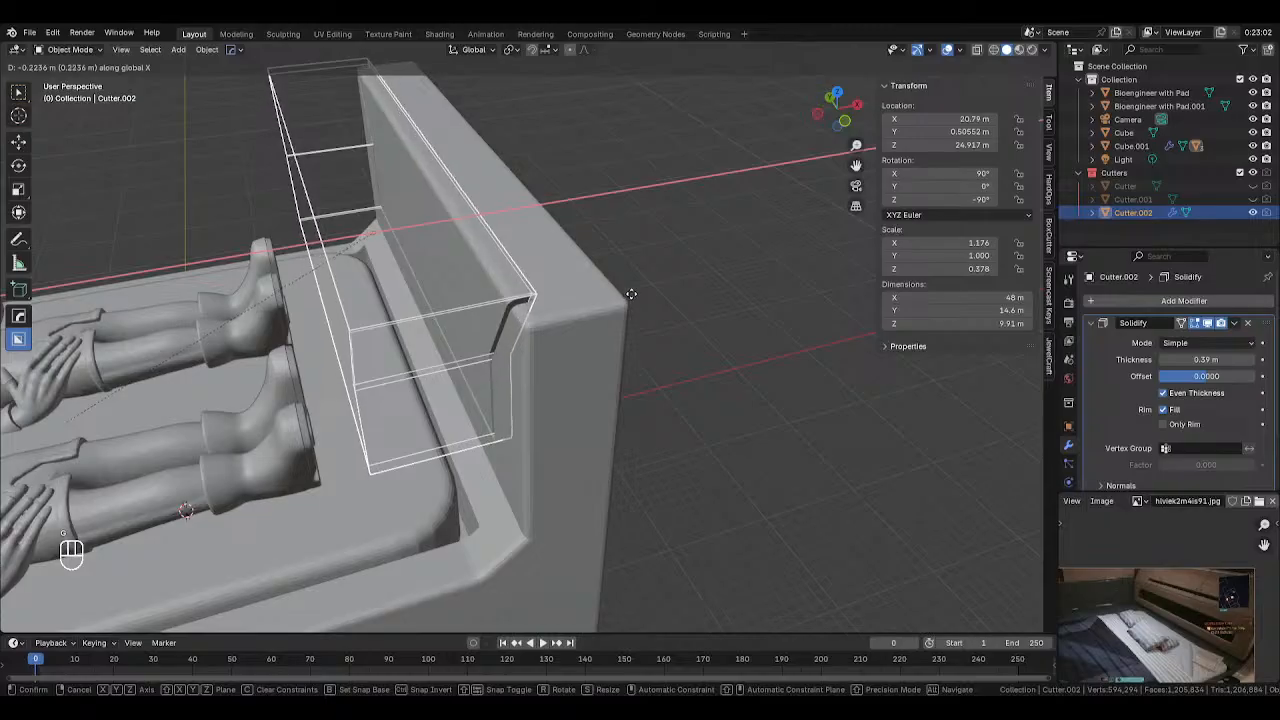
pyautogui.click(631, 294)
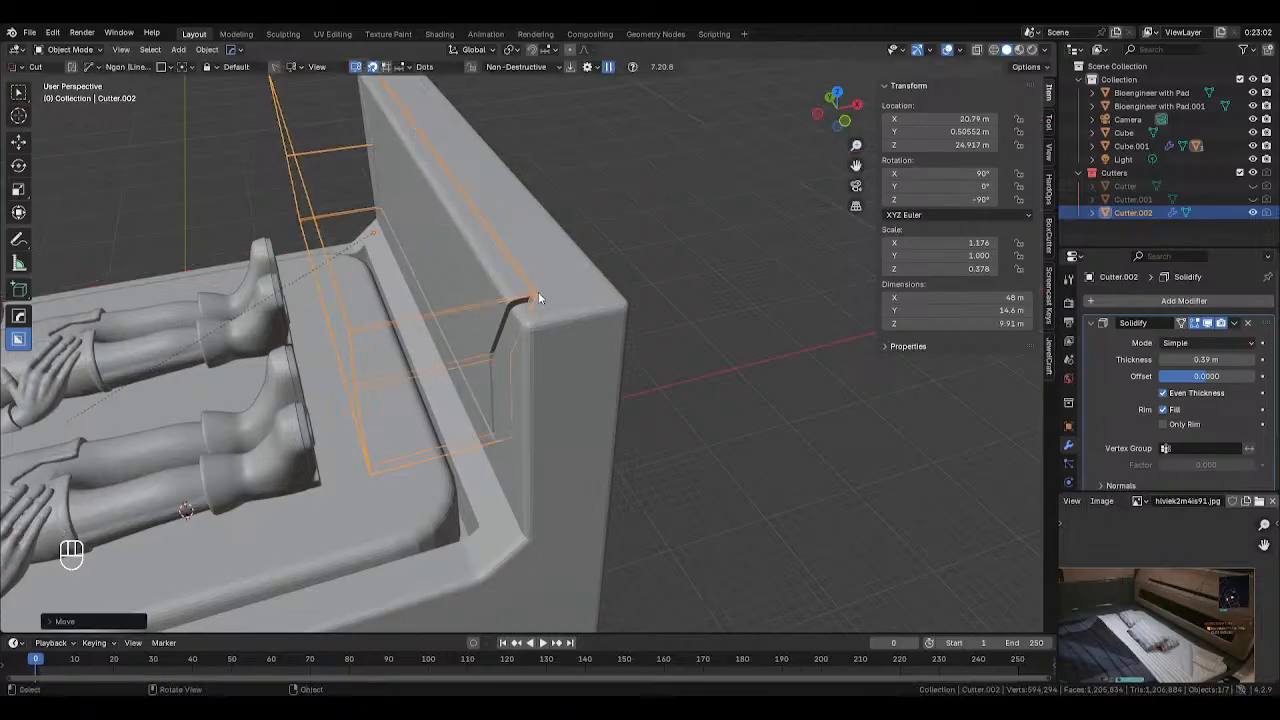
# Enter Edit Mode on the cutter and try to lower two of its upper vertices along Z
pyautogui.press('Tab')
pyautogui.press('KP_1')
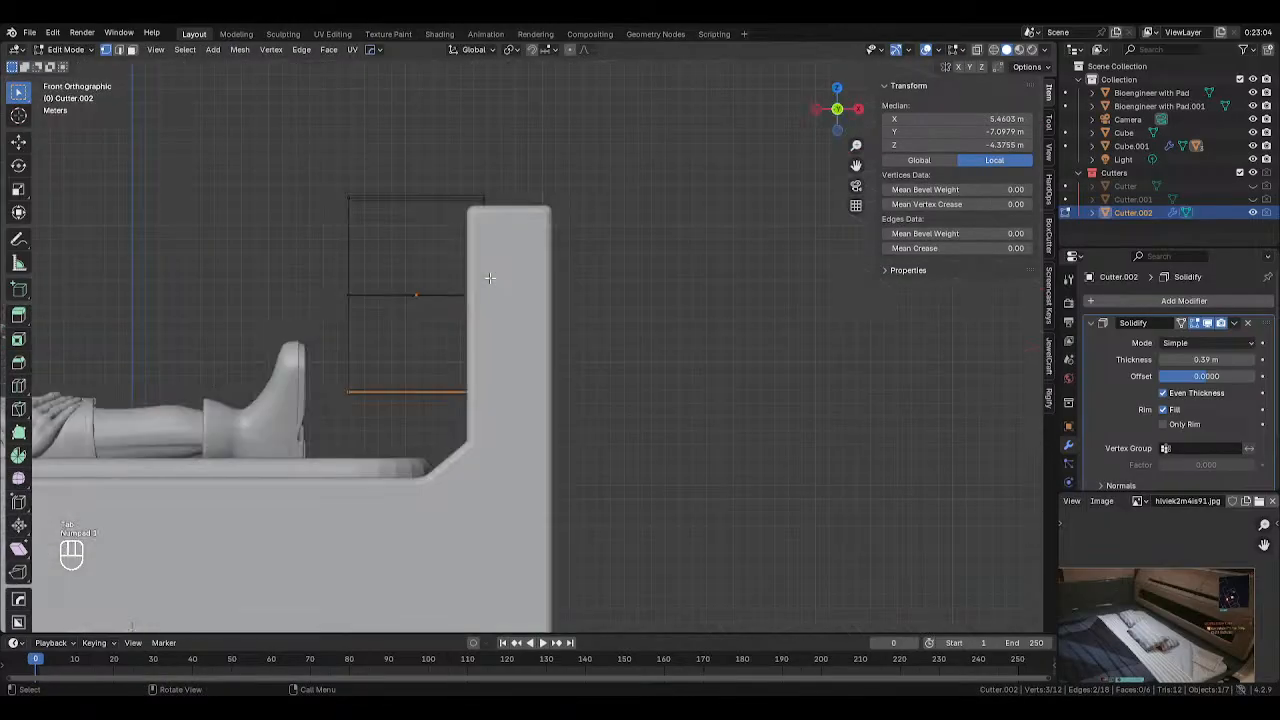
pyautogui.moveTo(301, 160); pyautogui.dragTo(771, 257, button='middle')
pyautogui.press('g')
pyautogui.press('z')
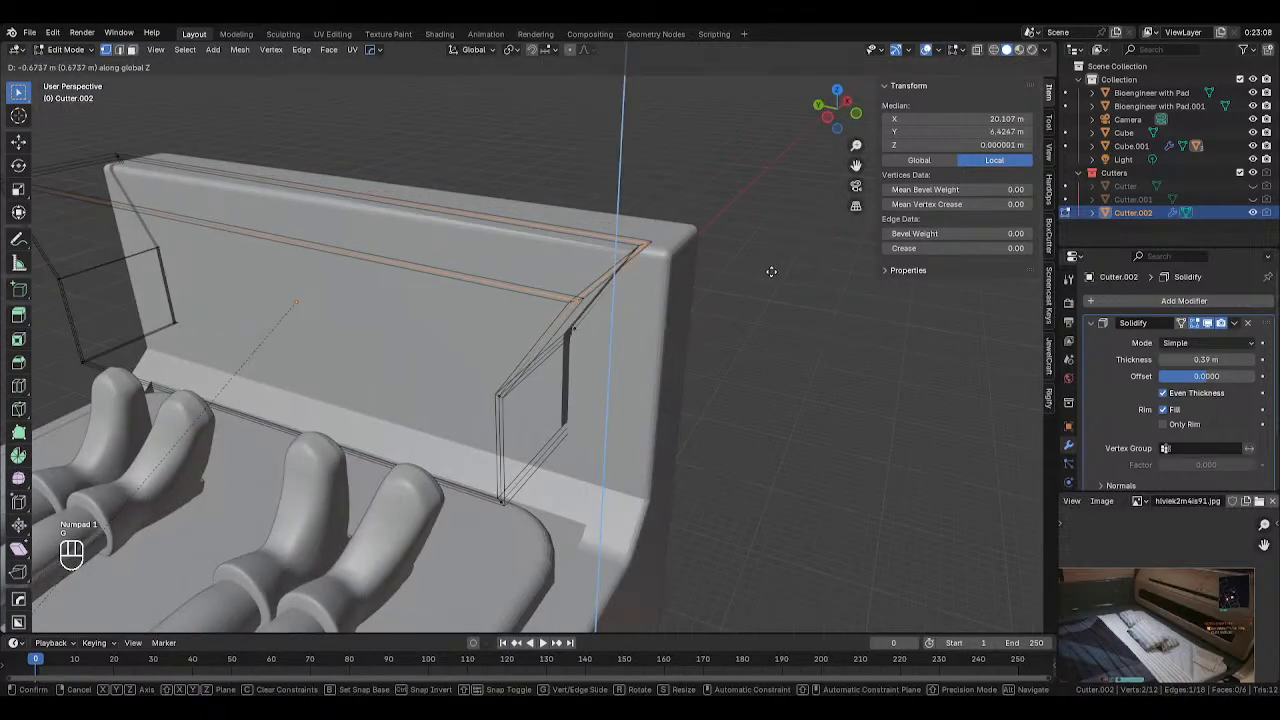
pyautogui.rightClick(767, 283)
# Select the cutter's four upper vertices using X-ray, lower them along Z by about 1 m, and return to Object Mode
pyautogui.scroll(-2, 177, 166)
pyautogui.hotkey('alt', 'z')
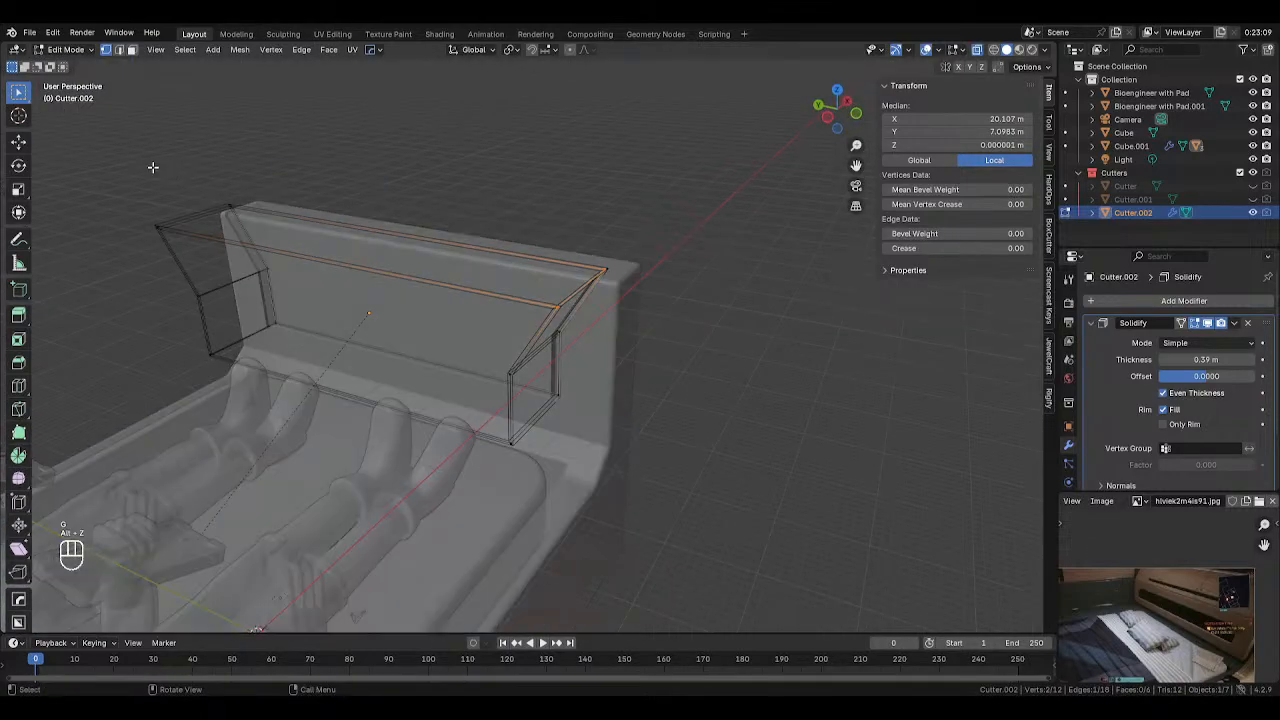
pyautogui.keyDown('shift'); pyautogui.moveTo(139, 160); pyautogui.dragTo(292, 251); pyautogui.keyUp('shift')
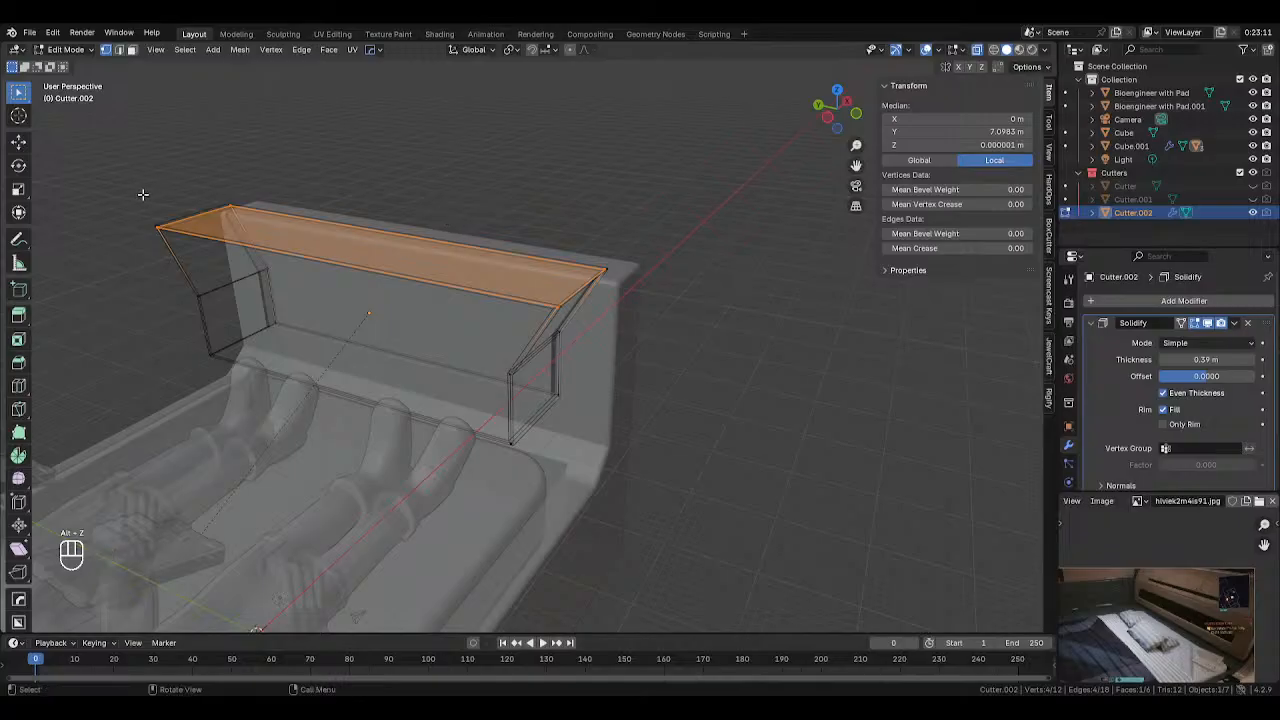
pyautogui.moveTo(134, 178); pyautogui.dragTo(276, 233)
pyautogui.keyDown('shift'); pyautogui.moveTo(523, 243); pyautogui.dragTo(612, 305); pyautogui.keyUp('shift')
pyautogui.moveTo(426, 254); pyautogui.dragTo(242, 197, button='middle')
pyautogui.moveTo(68, 196); pyautogui.dragTo(720, 266)
pyautogui.hotkey('alt', 'z')
pyautogui.moveTo(736, 268); pyautogui.dragTo(771, 283, button='middle')
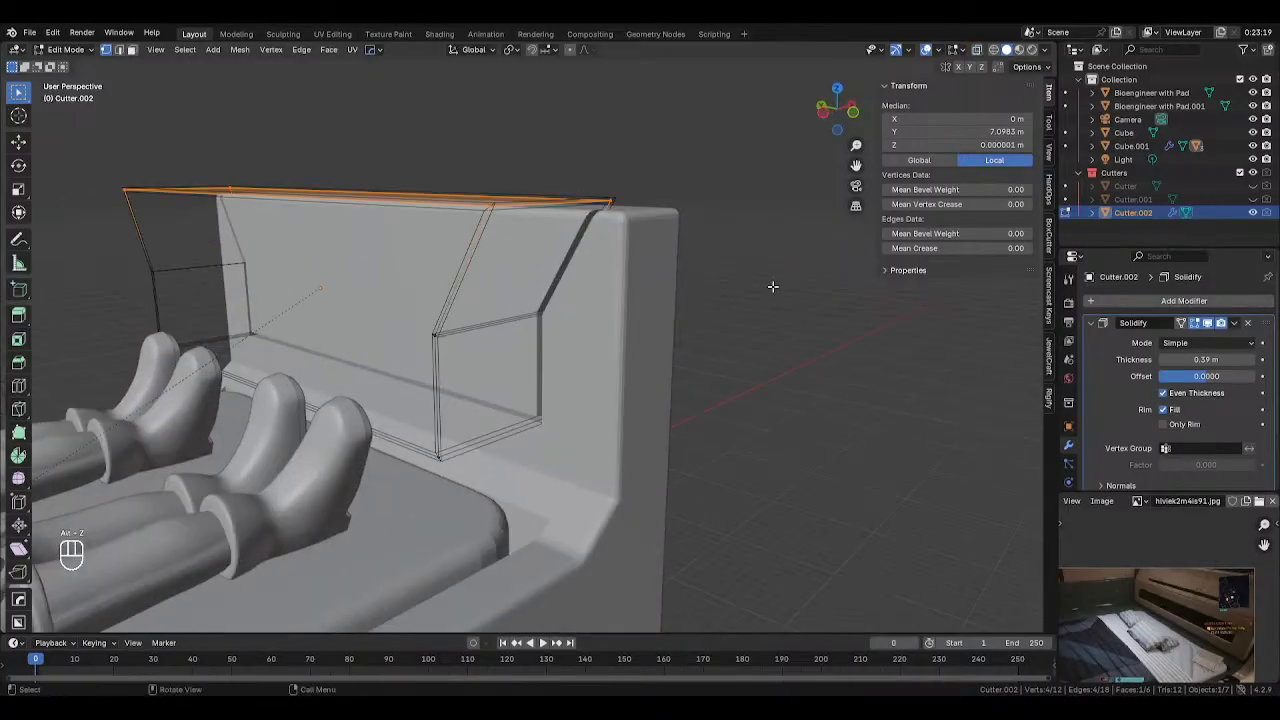
pyautogui.press('z')
pyautogui.press('g')
pyautogui.press('z')
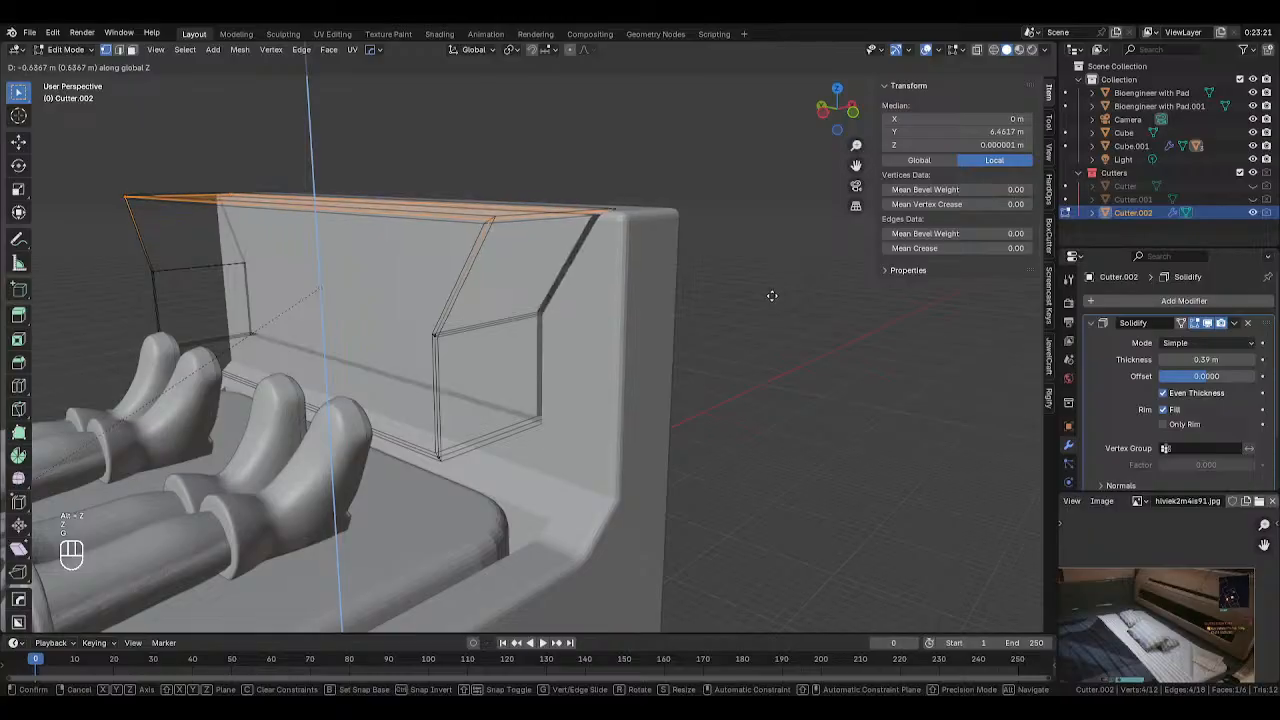
pyautogui.click(771, 300)
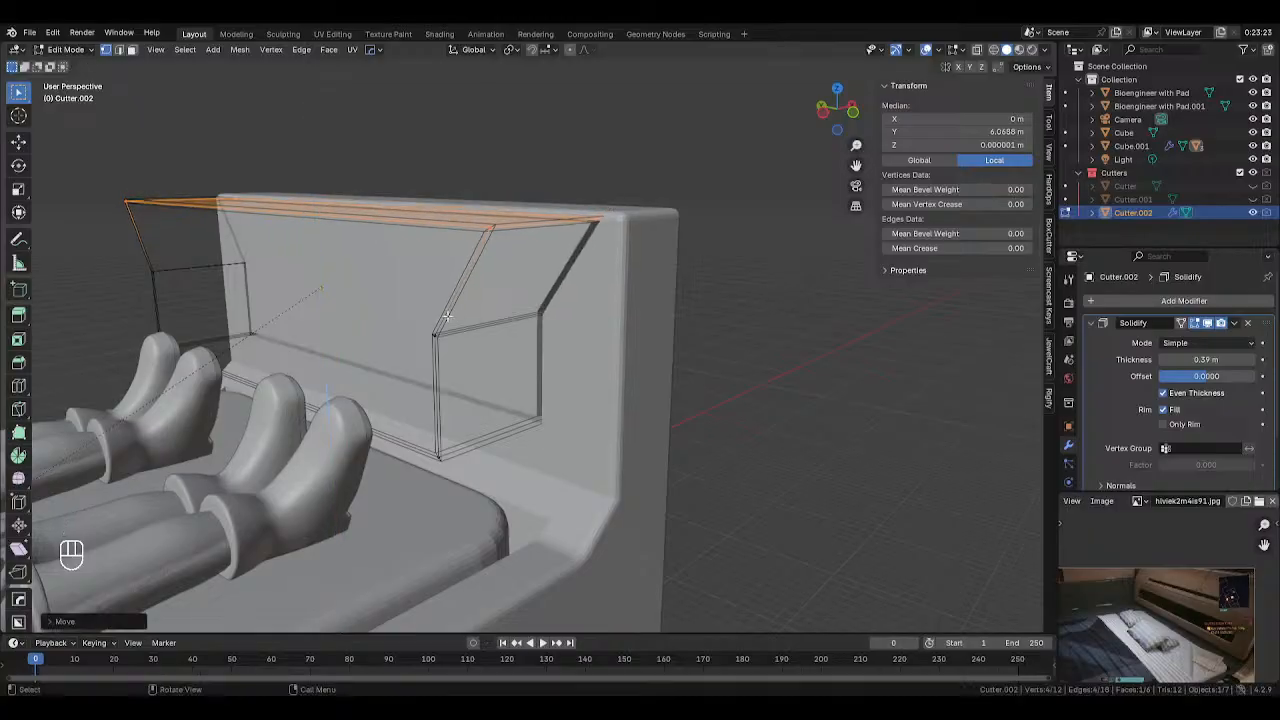
pyautogui.press('Tab')
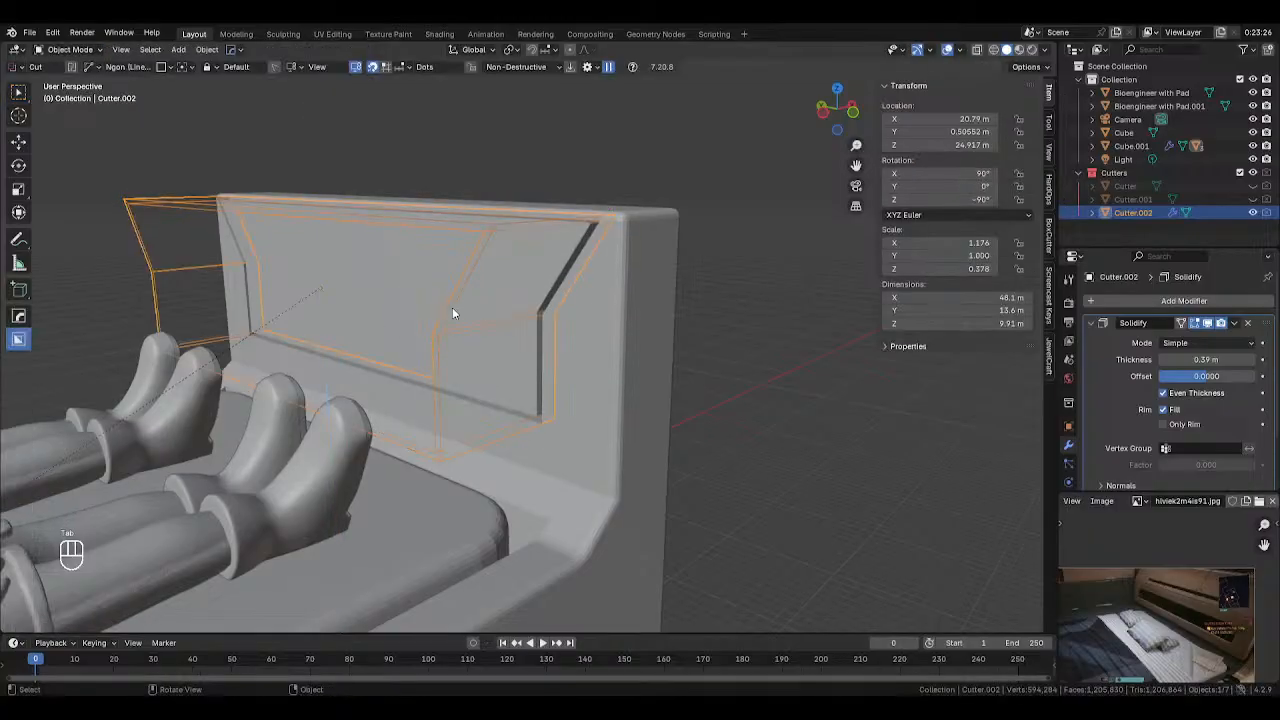
# Hide the cutter to check the lowered groove outline, and undo the hiding
pyautogui.press('h')
pyautogui.scroll(3, 465, 313)
pyautogui.hotkey('ctrl', 'z')
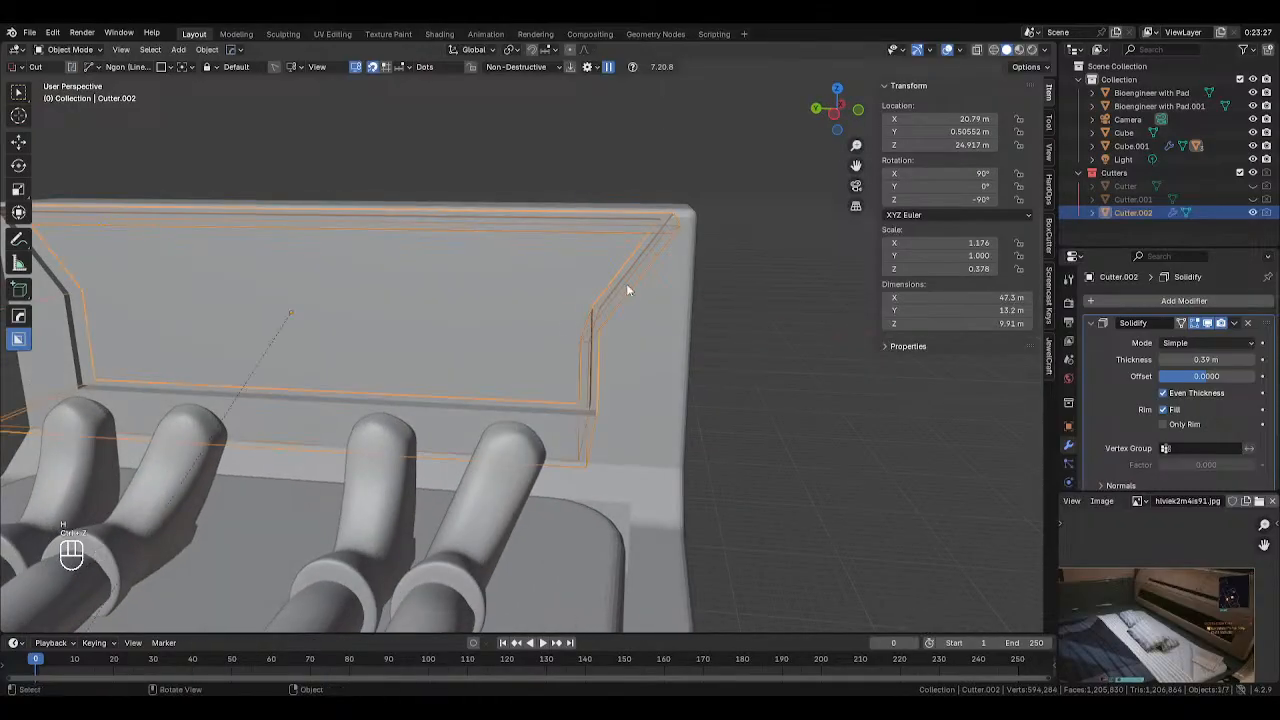
# Delete the cutter's top face in Edit Mode and return to Object Mode
pyautogui.press('Tab')
pyautogui.click(660, 262)
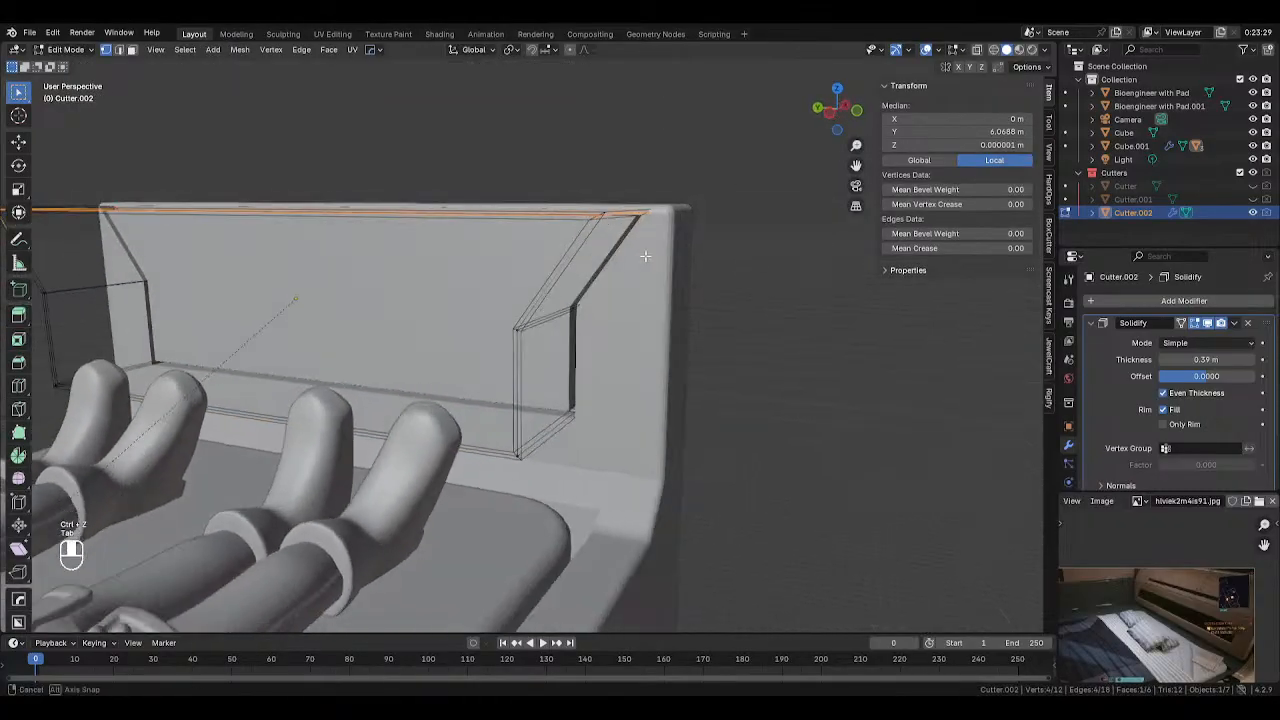
pyautogui.click(643, 235)
pyautogui.press('Delete')
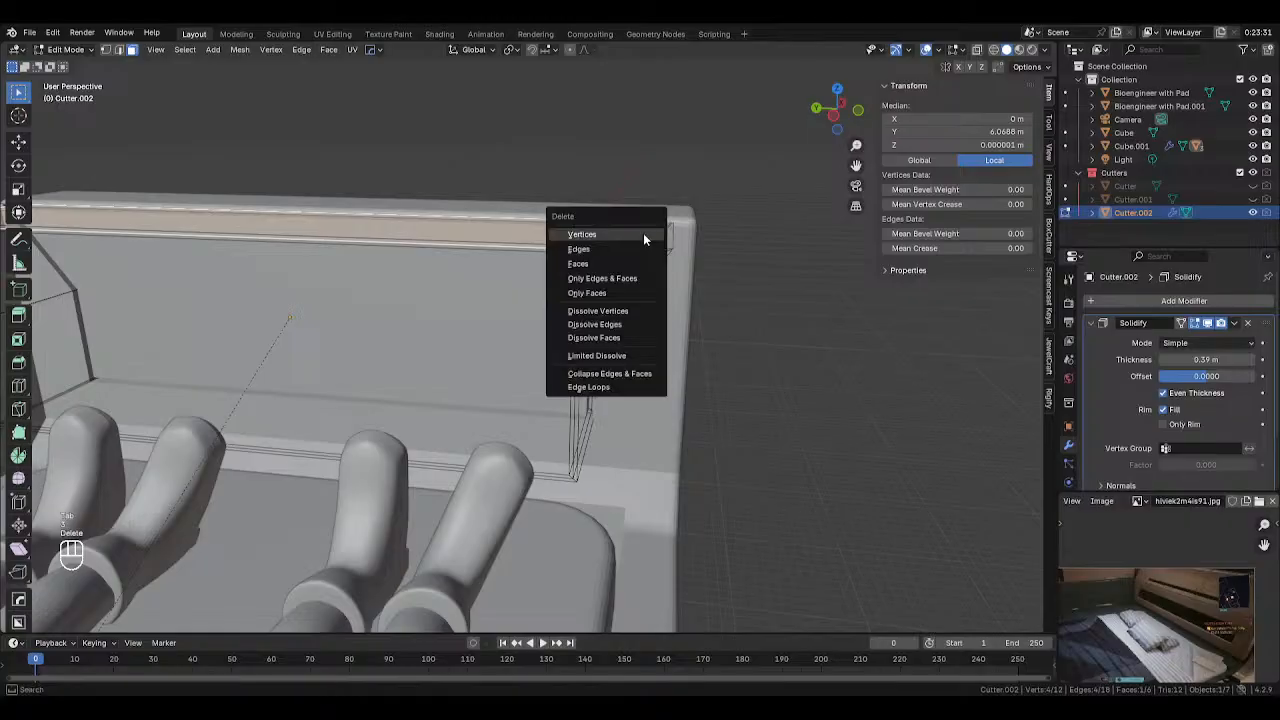
pyautogui.click(580, 249)
pyautogui.press('Tab')
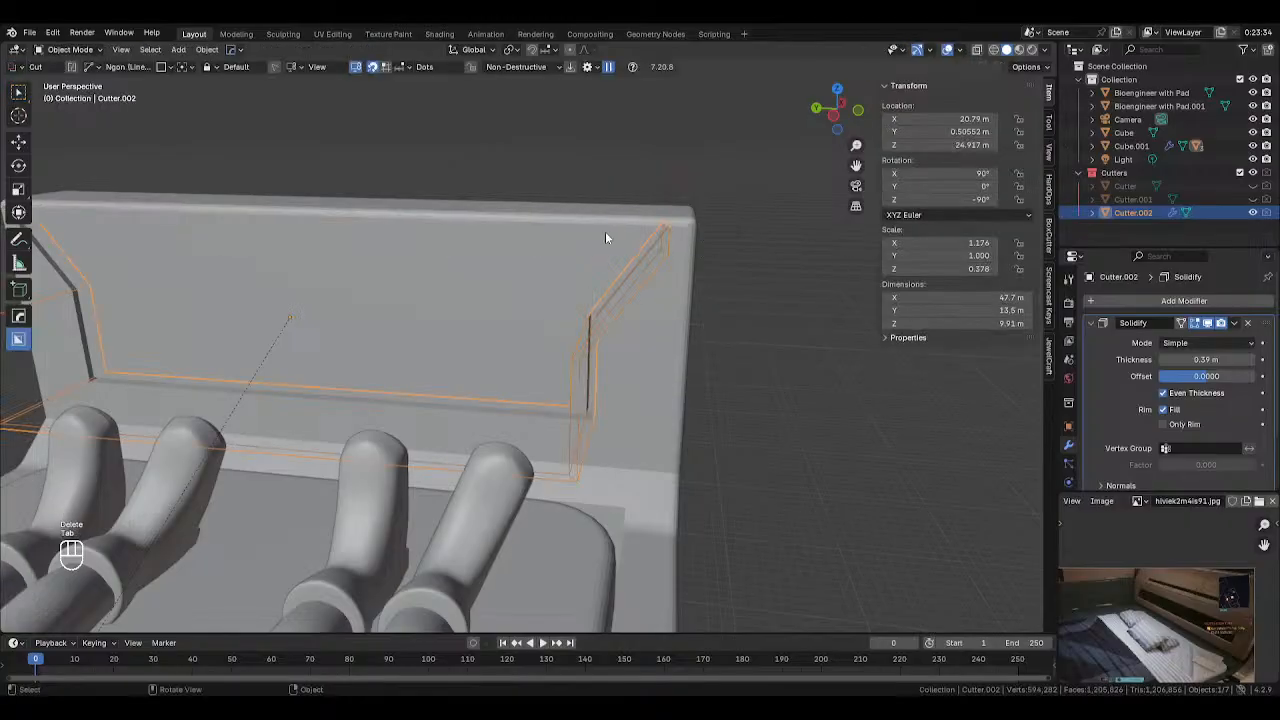
# Hide the cutter to inspect the open-topped groove on the end wall, and bring the cutter back into view
pyautogui.moveTo(605, 231); pyautogui.dragTo(683, 229, button='middle')
pyautogui.moveTo(591, 324)
pyautogui.mouseDown(button='middle')
pyautogui.moveTo(744, 295)
pyautogui.moveTo(764, 311)
pyautogui.moveTo(666, 331)
pyautogui.moveTo(588, 317)
pyautogui.moveTo(742, 320)
pyautogui.moveTo(679, 306)
pyautogui.moveTo(607, 314)
pyautogui.mouseUp(button='middle')
pyautogui.press('h')
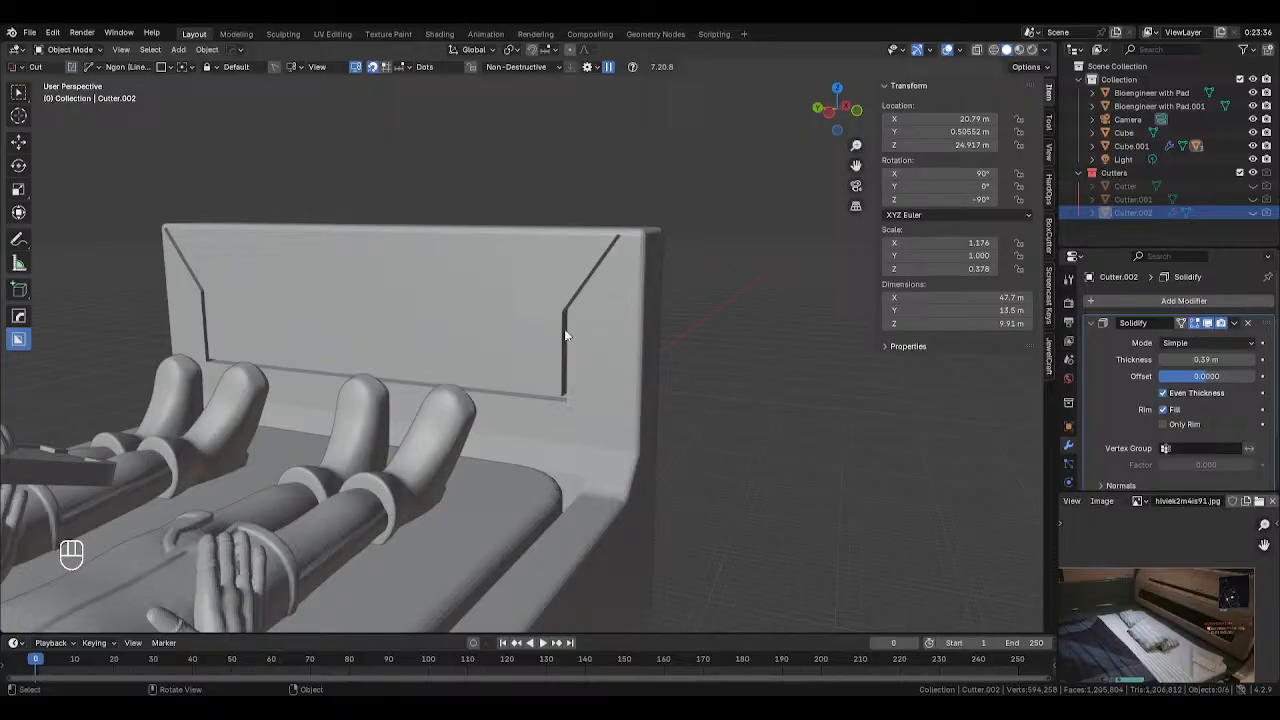
pyautogui.scroll(1, 550, 335)
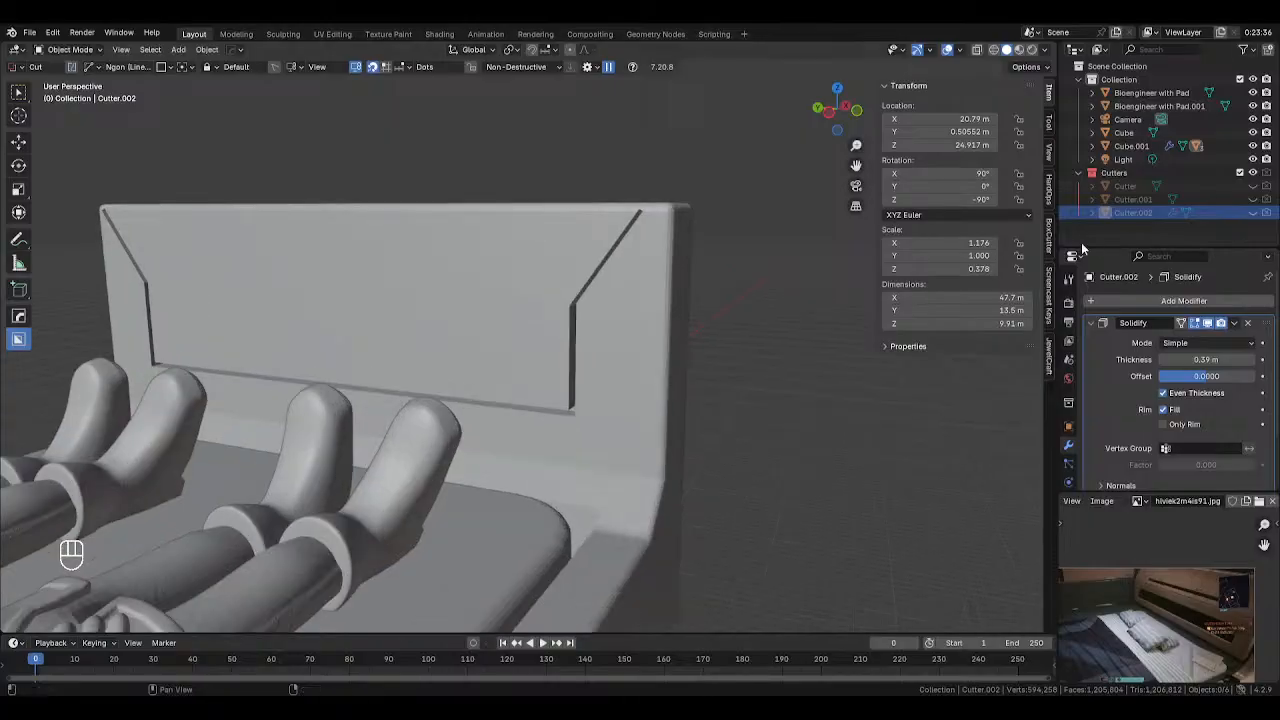
pyautogui.click(1253, 212)
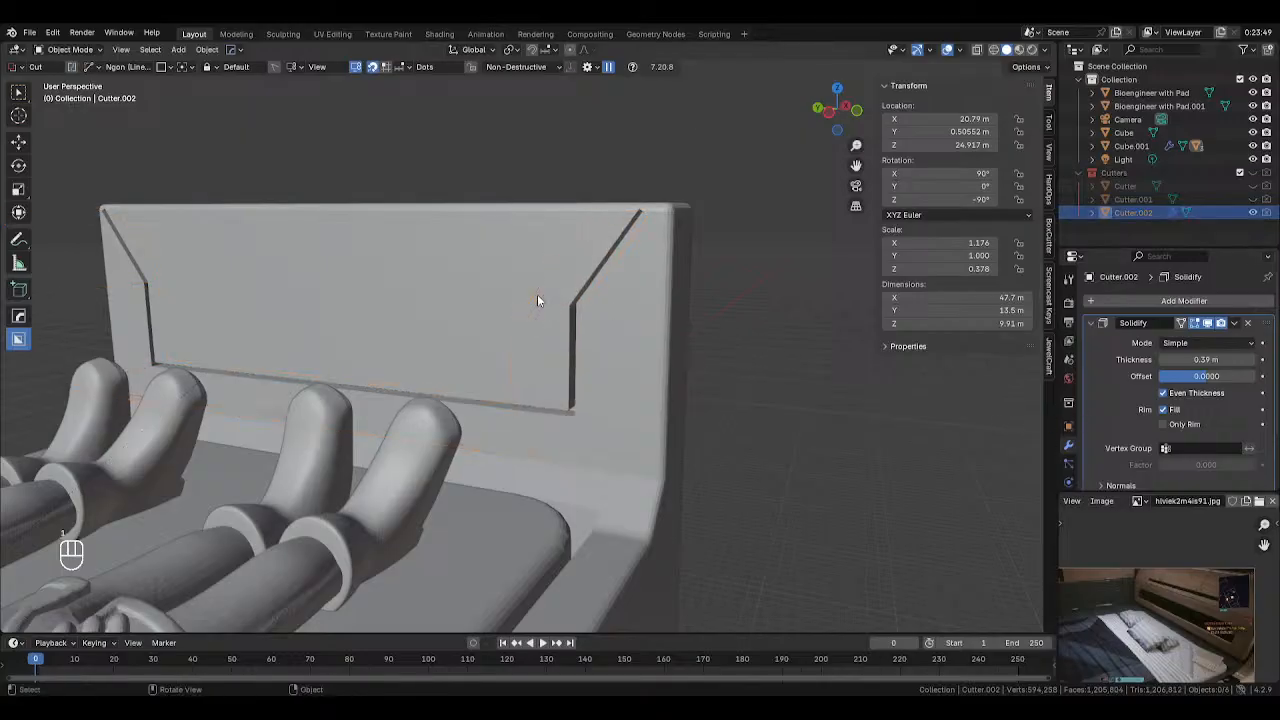
pyautogui.hotkey('ctrl', 'z')
# Try to add a 30° Bevel modifier to the cutter with HardOps
pyautogui.press('q')
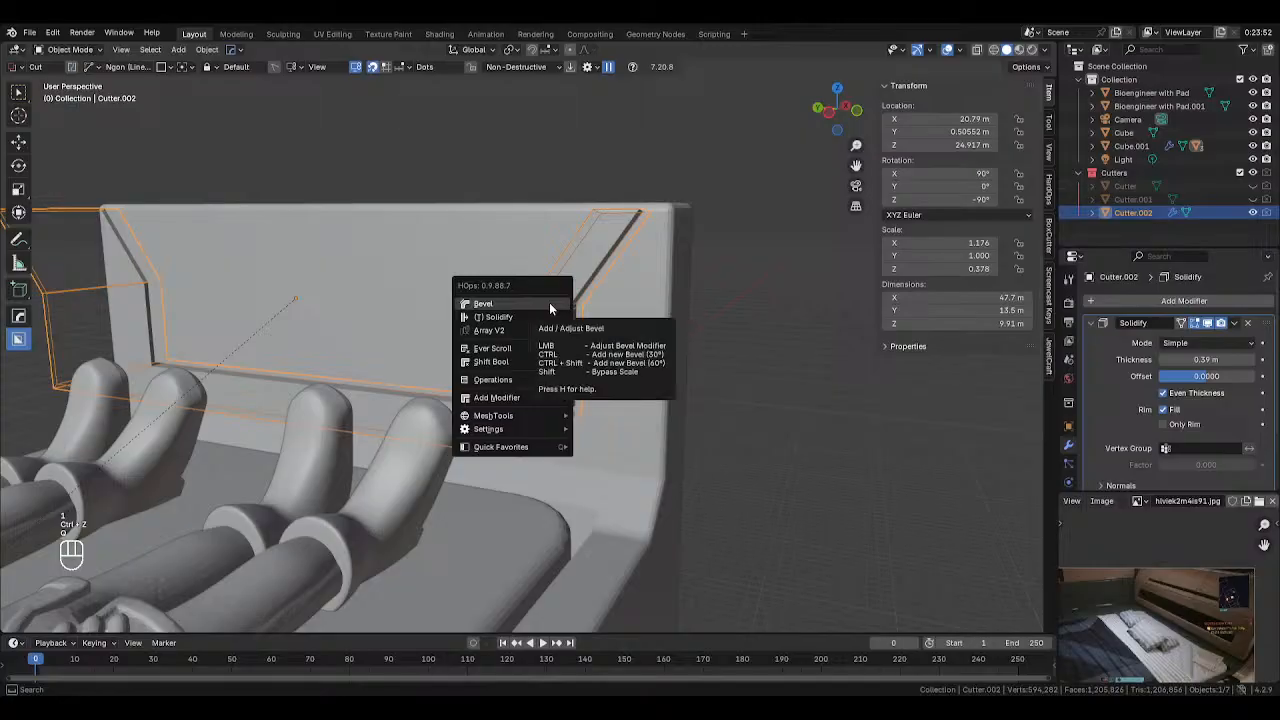
pyautogui.click(555, 305)
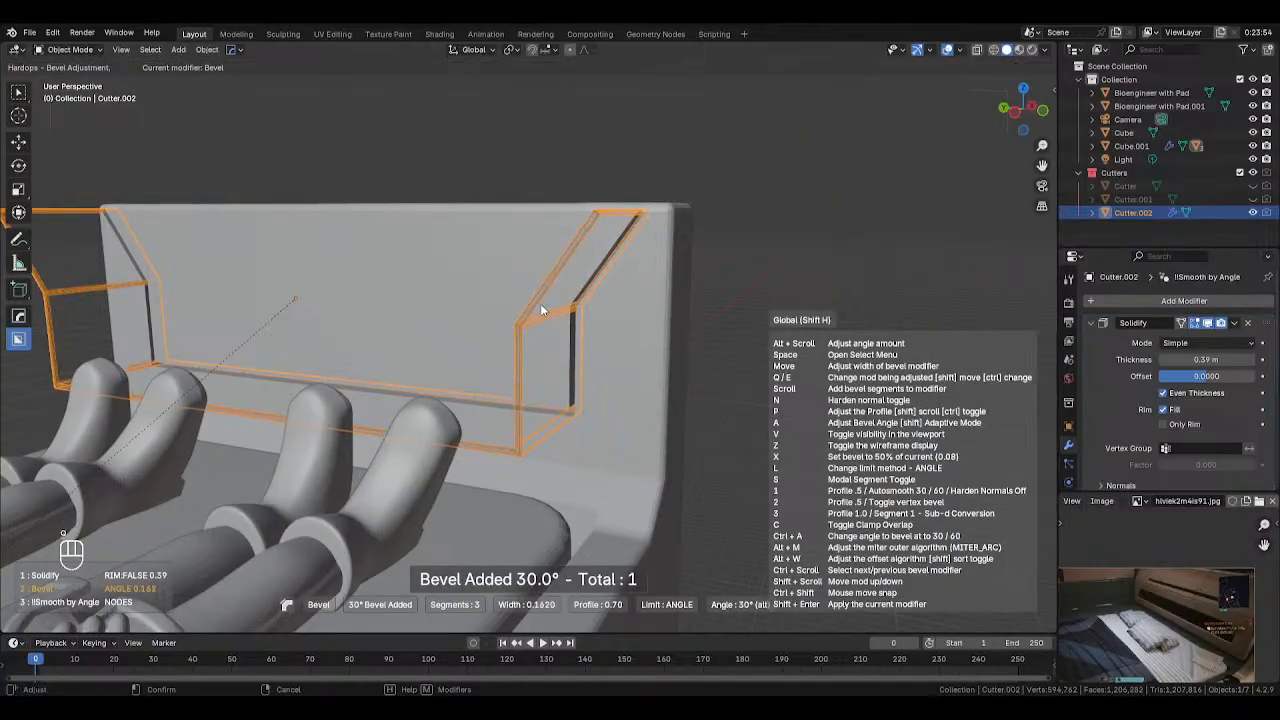
pyautogui.click(541, 301)
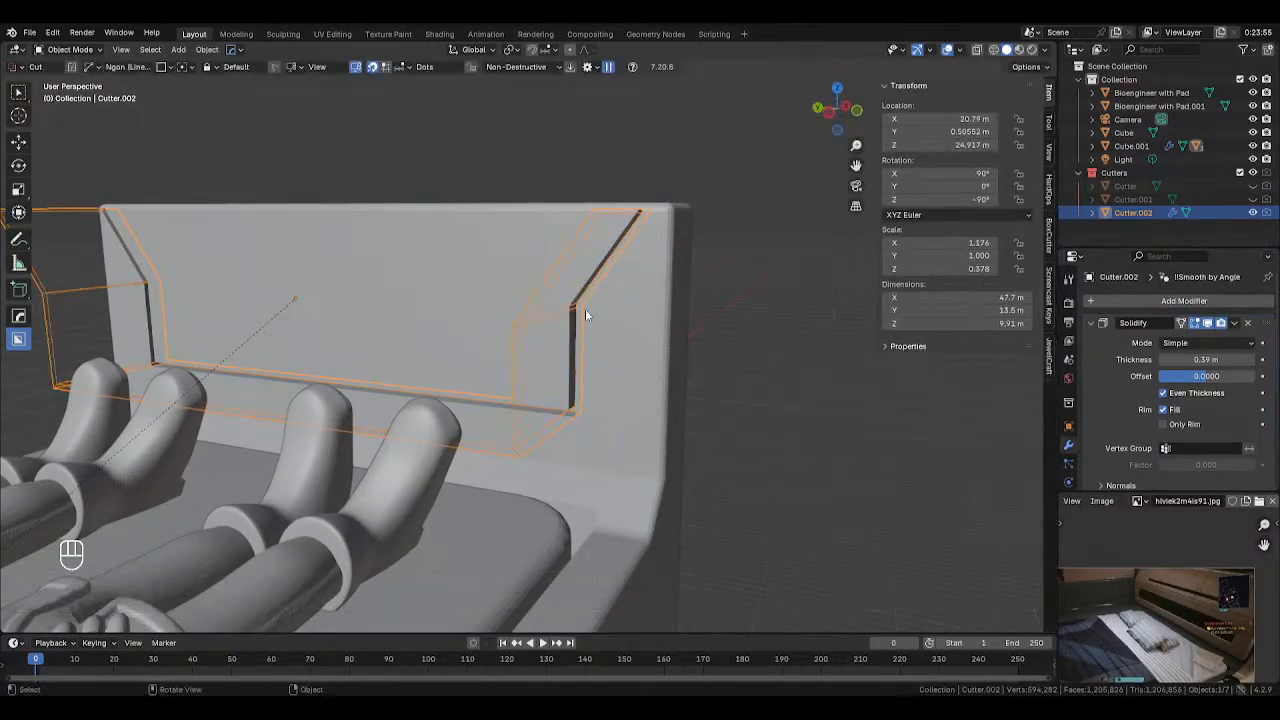
pyautogui.press('Tab')
pyautogui.moveTo(585, 309); pyautogui.dragTo(528, 344, button='middle')
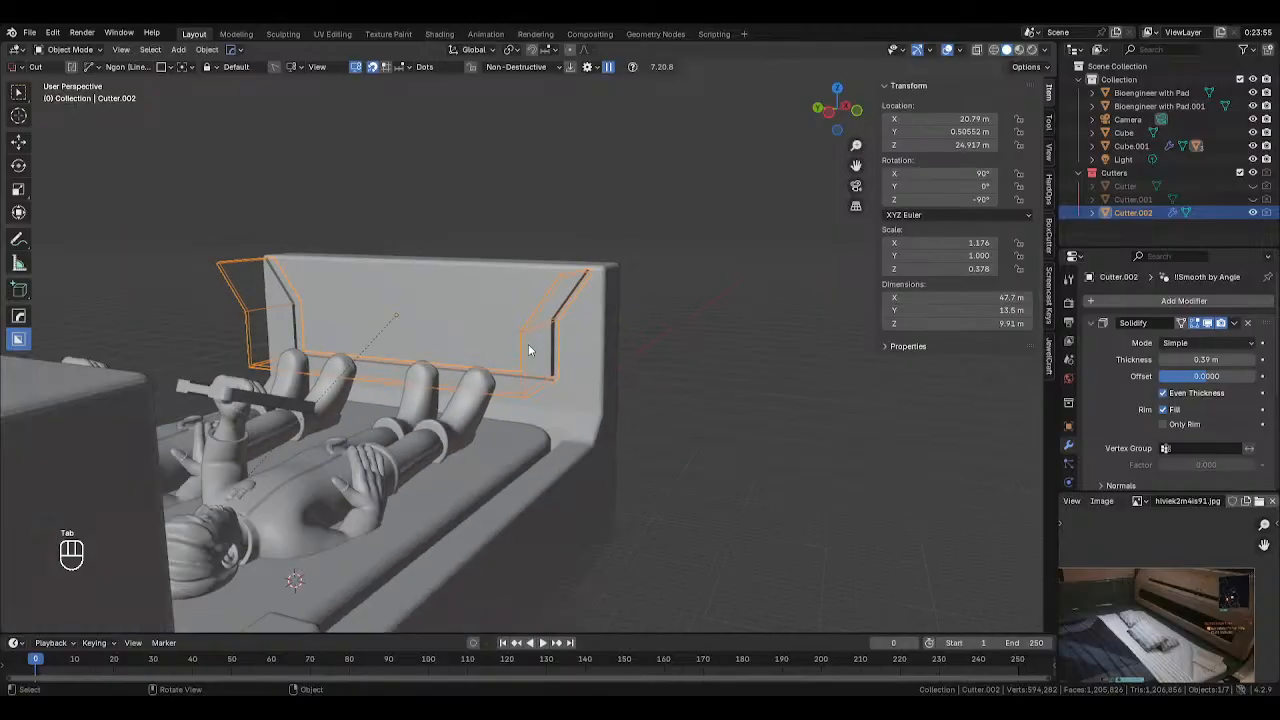
pyautogui.click(458, 300)
pyautogui.press('q')
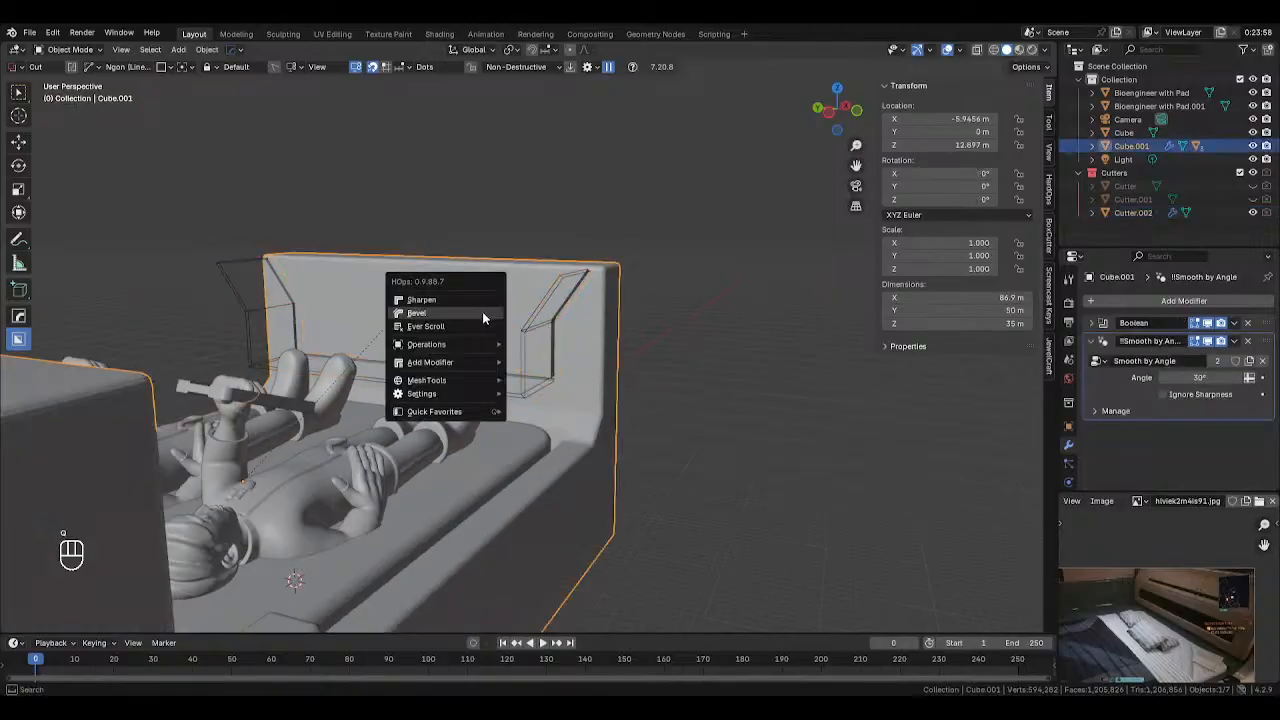
pyautogui.moveTo(455, 384)
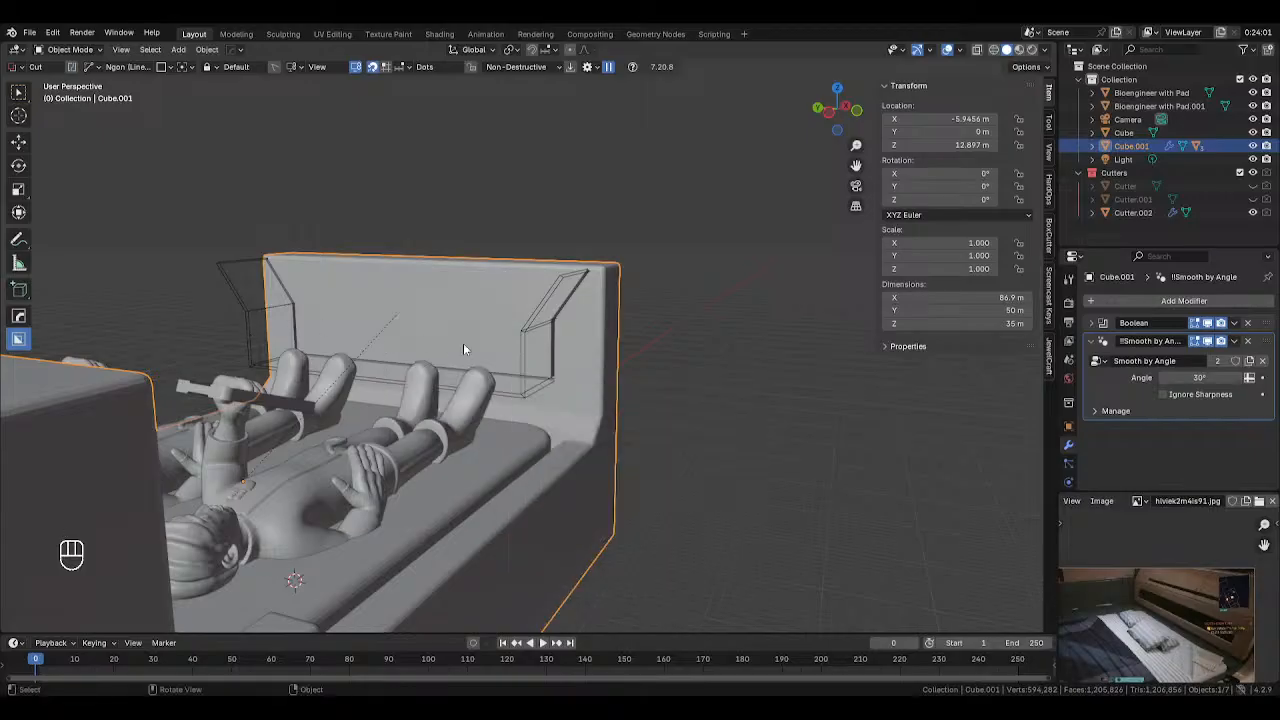
# Select the groove cutter at the end wall and hide it, bringing the whole bed into view
pyautogui.click(522, 373)
pyautogui.press('h')
pyautogui.moveTo(679, 351); pyautogui.dragTo(516, 192, button='middle')
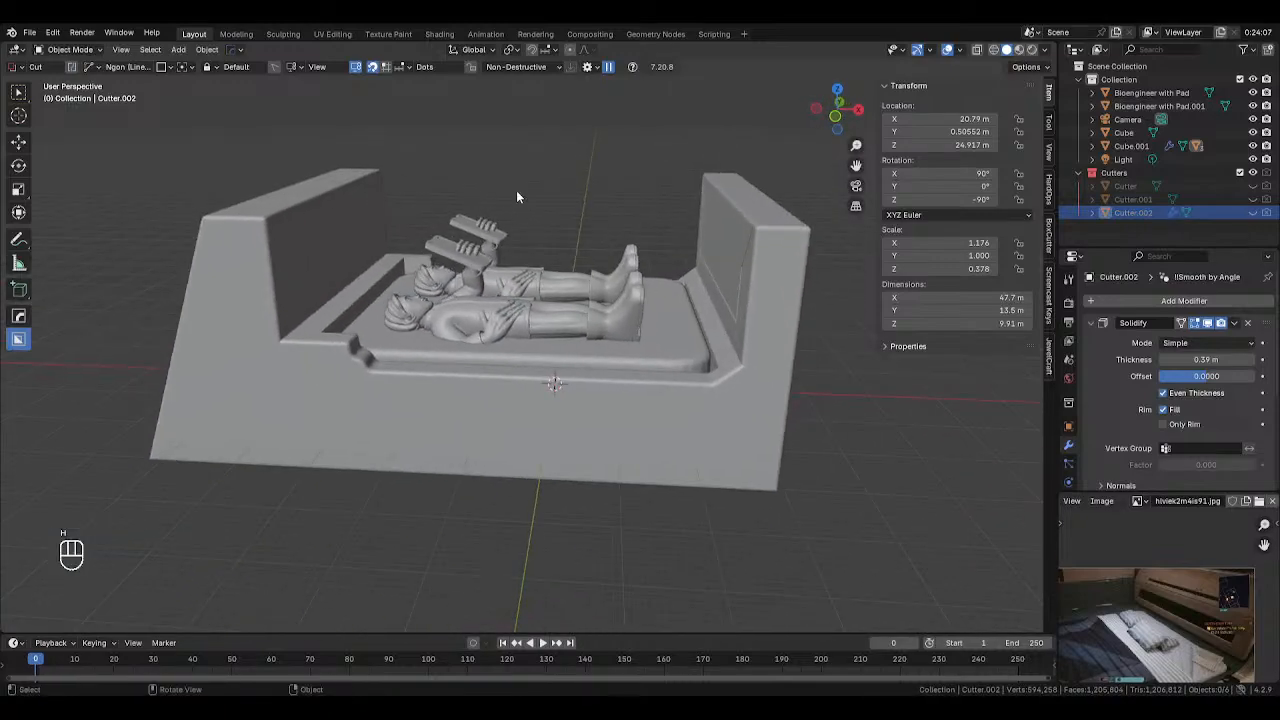
# Add a new cube mesh at the world origin
pyautogui.hotkey('shift', 'a')
pyautogui.moveTo(456, 210)
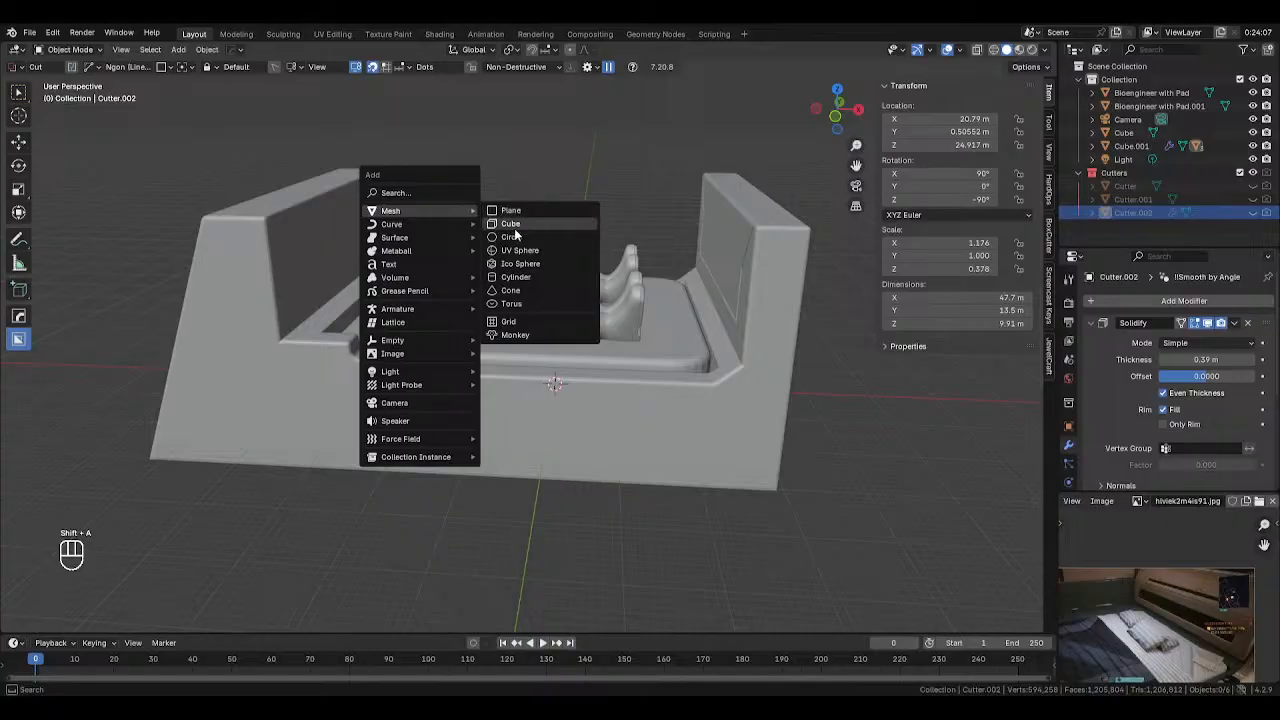
pyautogui.click(512, 224)
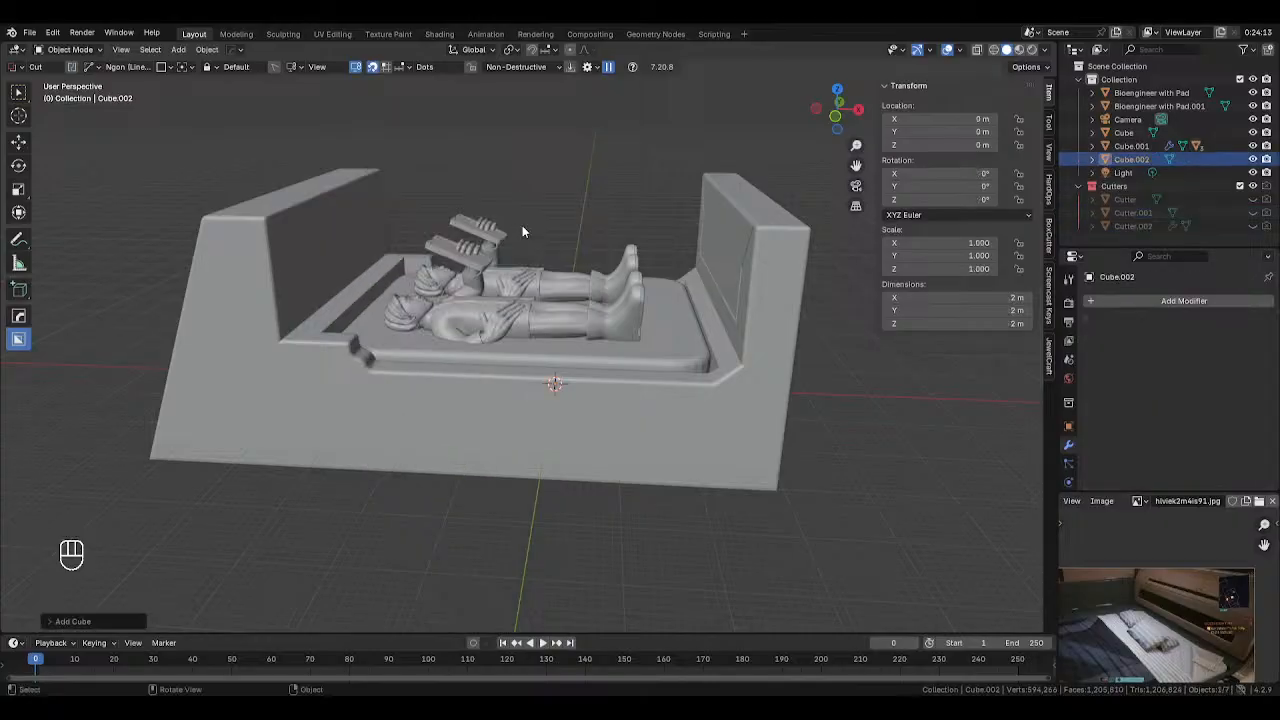
# Raise the new cube to Z about 18.46 m and move it along X to about -33.92 m, toward the headboard
pyautogui.press('g')
pyautogui.rightClick(595, 263)
pyautogui.press('z')
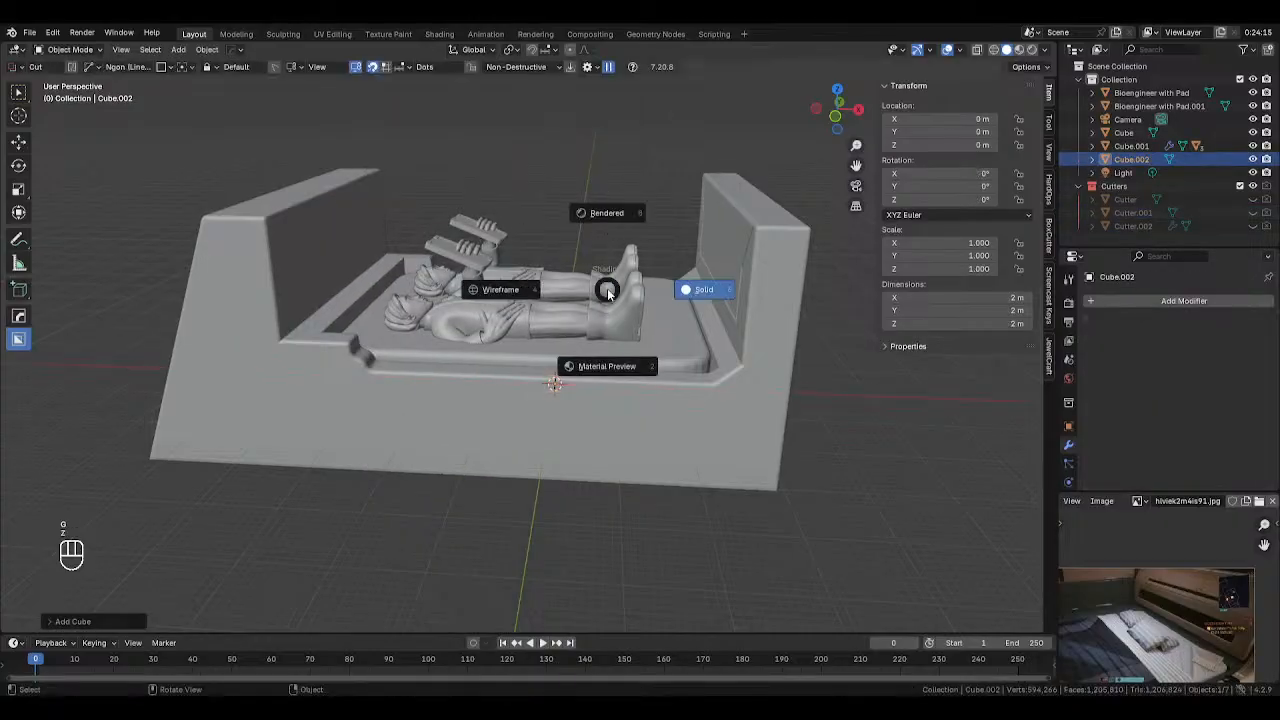
pyautogui.rightClick(607, 285)
pyautogui.press('g')
pyautogui.press('z')
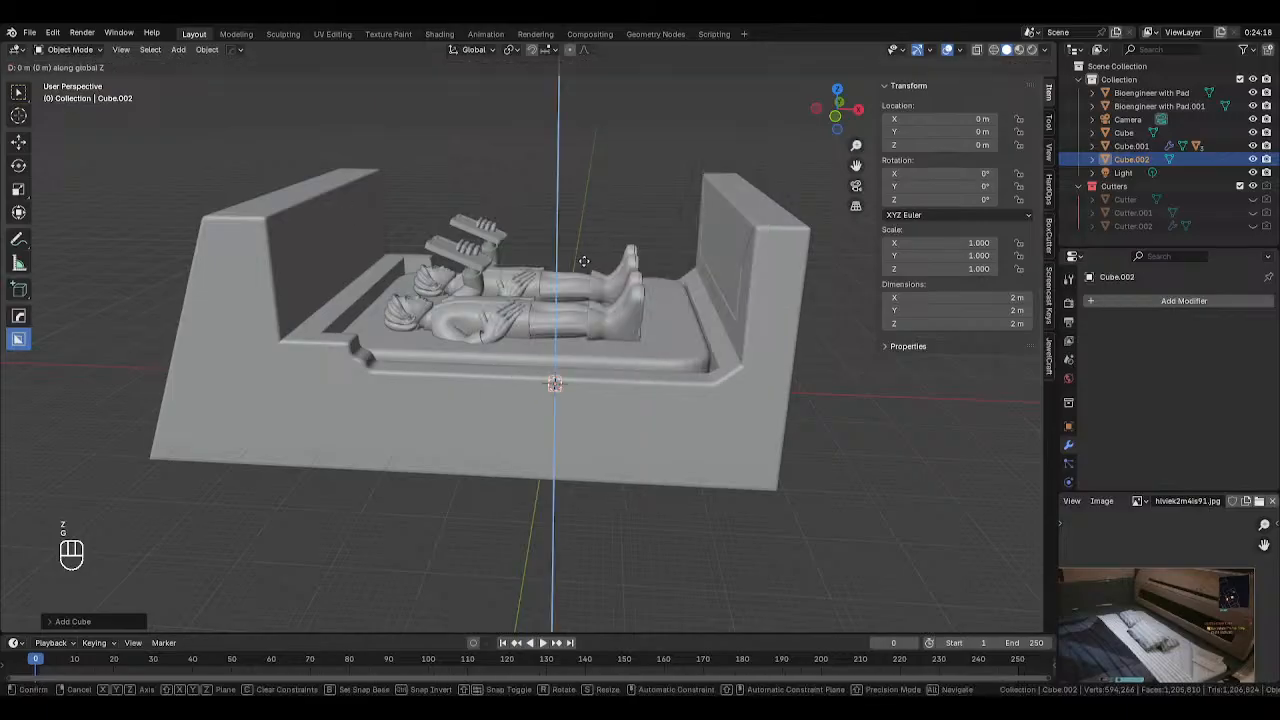
pyautogui.press('x')
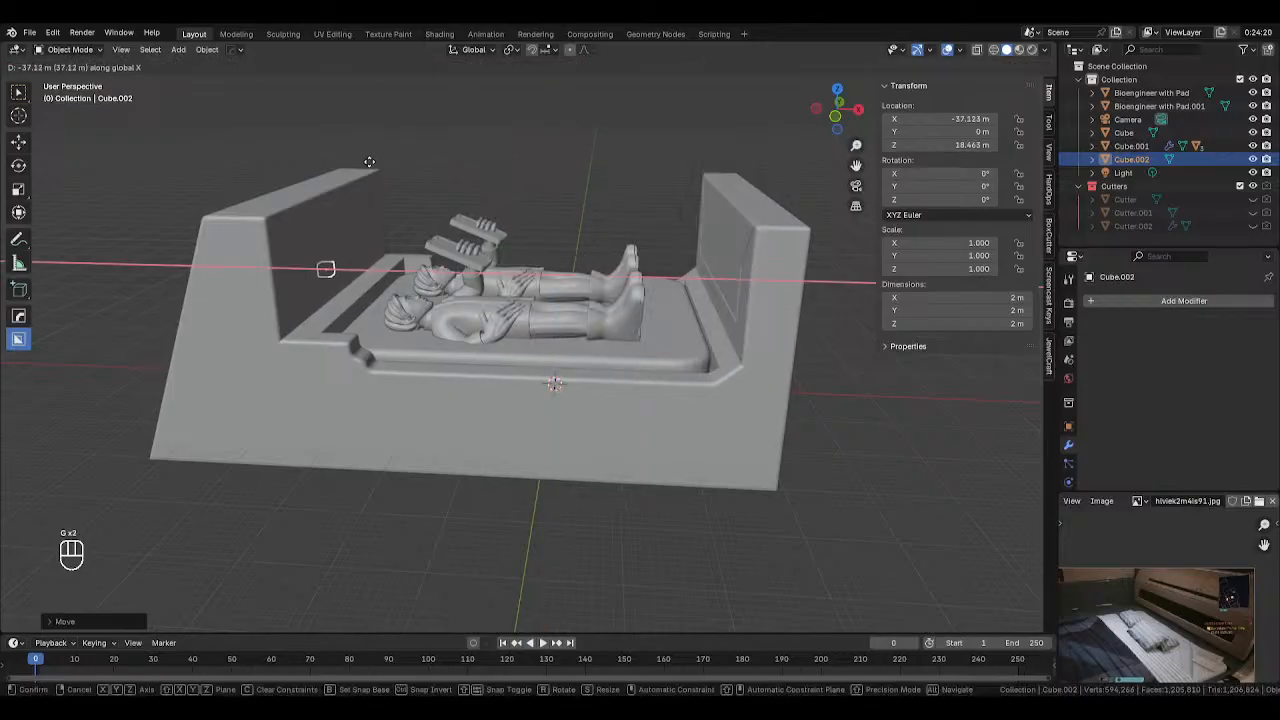
pyautogui.click(384, 163)
# Enlarge the cube uniformly to about 7.56 m per side
pyautogui.moveTo(384, 163); pyautogui.dragTo(850, 241, button='middle')
pyautogui.press('s')
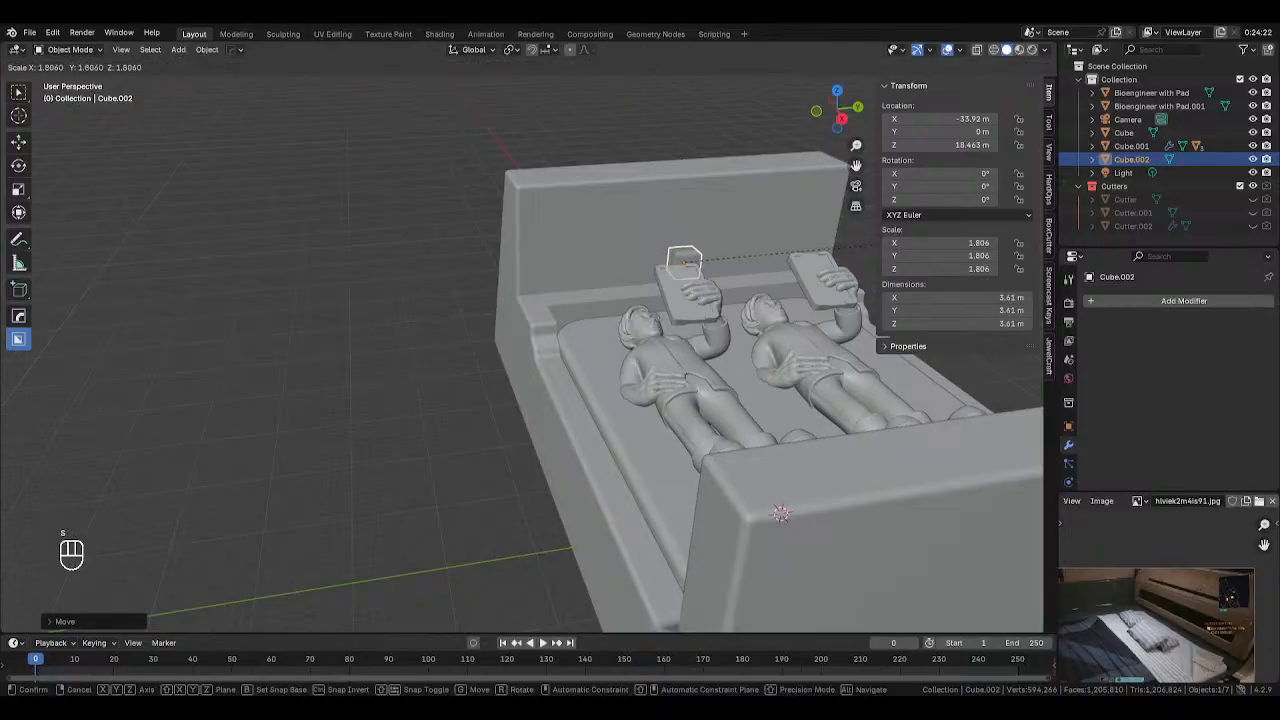
pyautogui.click(257, 187)
pyautogui.press('s')
pyautogui.press('Escape')
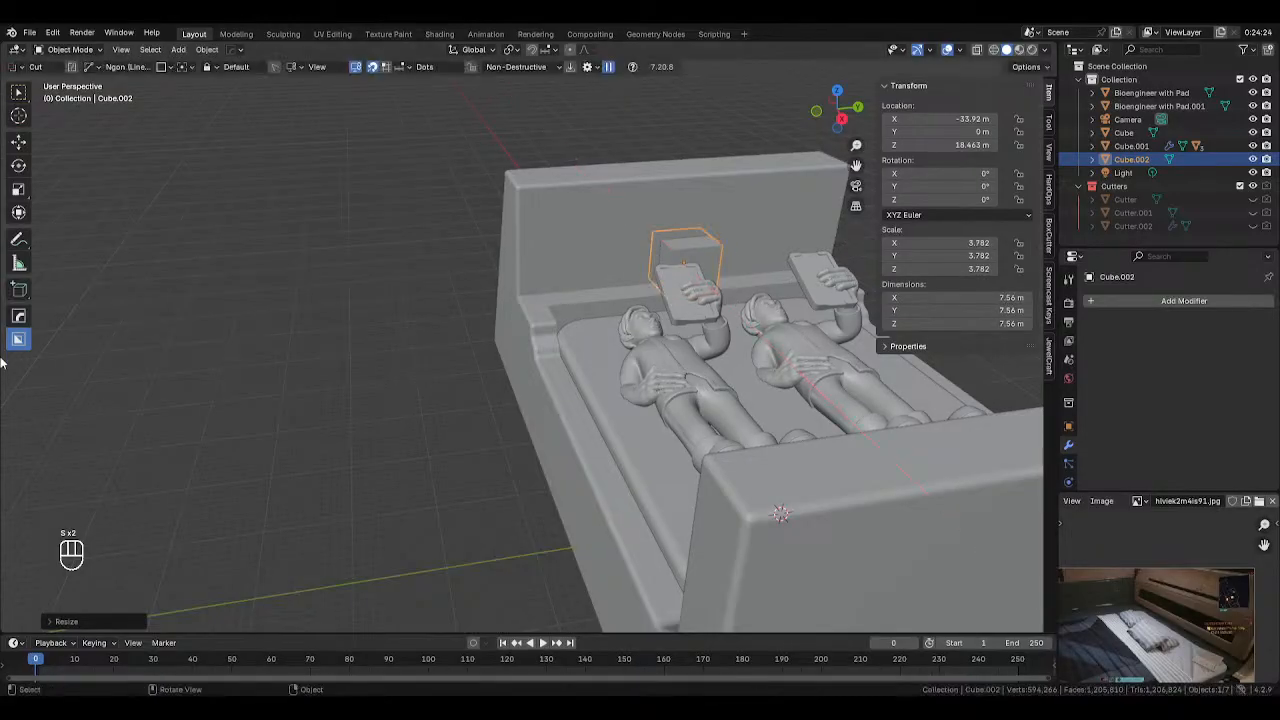
# Stretch the cube along Y into a bar about 45 m long spanning the width of the headboard
pyautogui.press('s')
pyautogui.press('y')
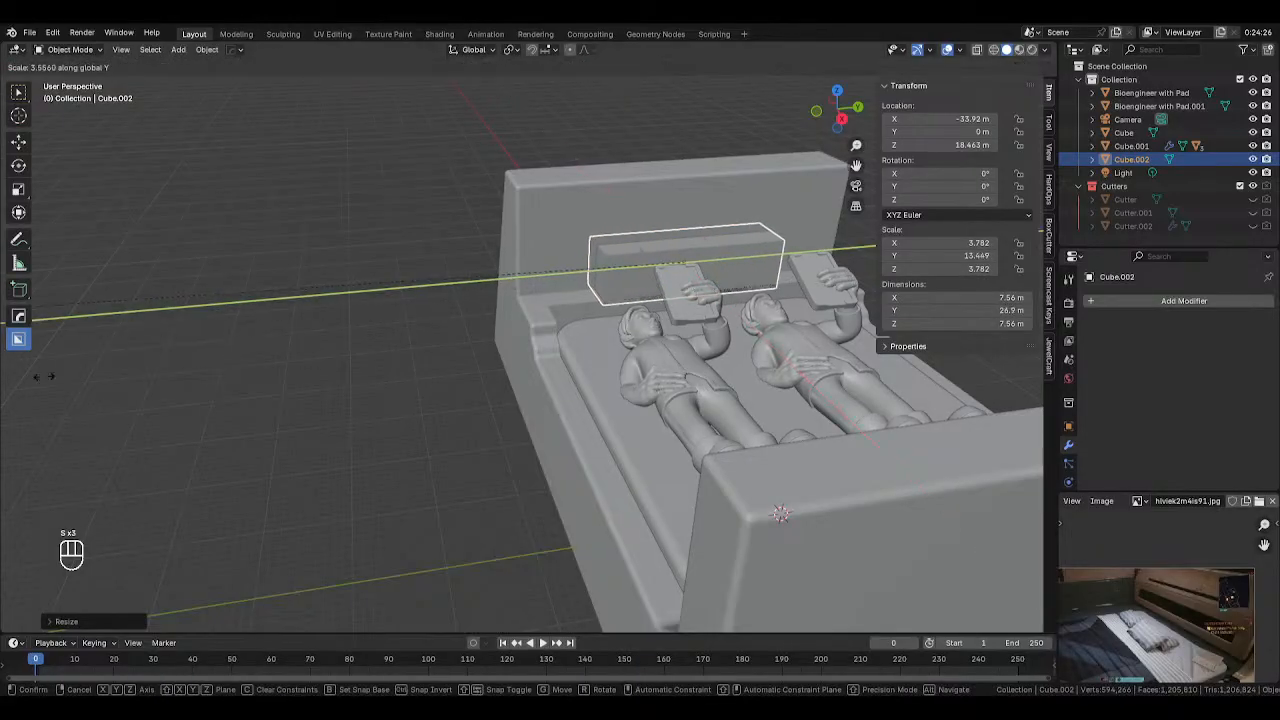
pyautogui.click(350, 426)
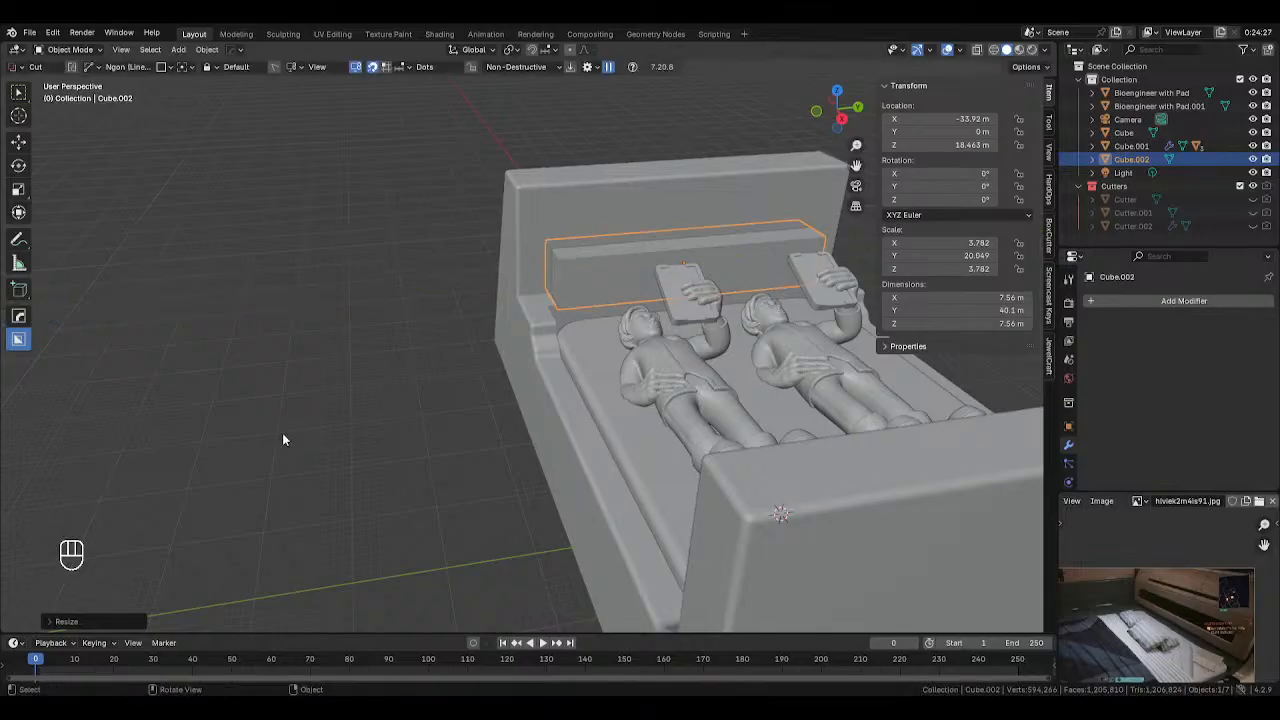
pyautogui.press('s')
pyautogui.press('y')
pyautogui.click(397, 407)
# Move the bar up to Z about 19.09 m and back along X to about -34.06 m
pyautogui.moveTo(397, 407); pyautogui.dragTo(536, 407, button='middle')
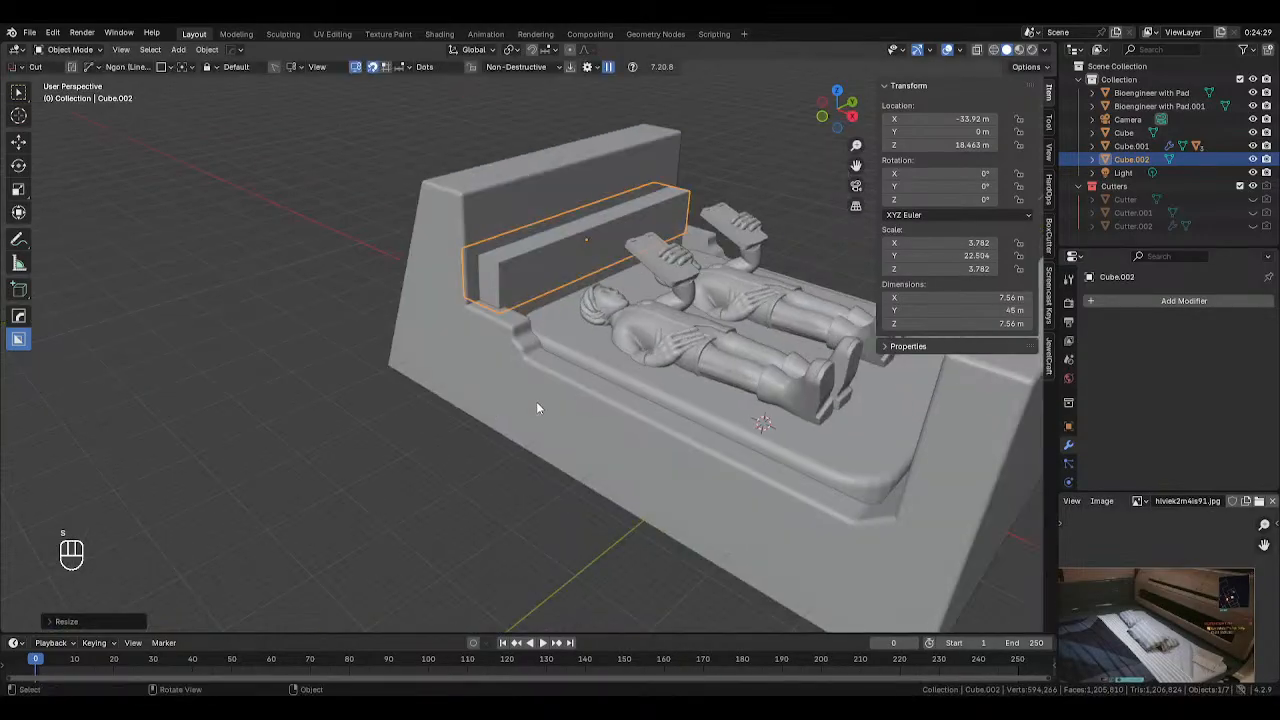
pyautogui.scroll(3, 634, 397)
pyautogui.press('g')
pyautogui.press('z')
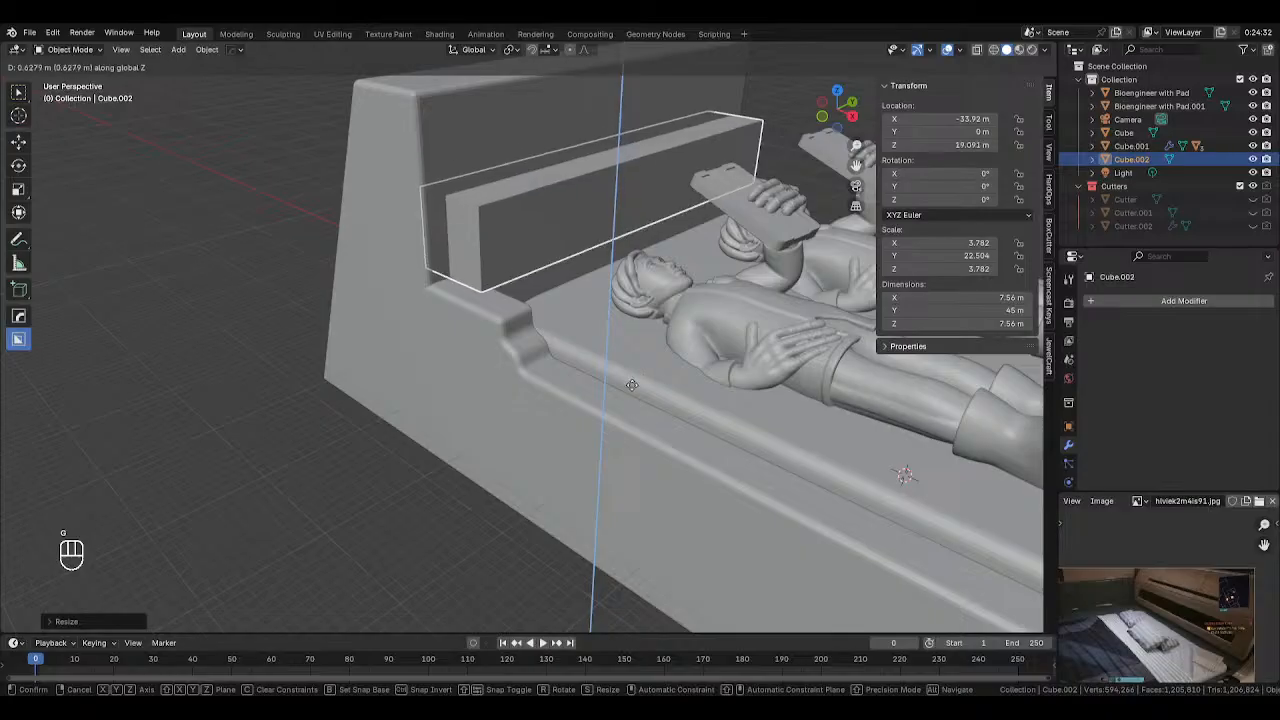
pyautogui.click(658, 408)
pyautogui.press('g')
pyautogui.press('y')
pyautogui.rightClick(647, 397)
pyautogui.press('g')
pyautogui.press('x')
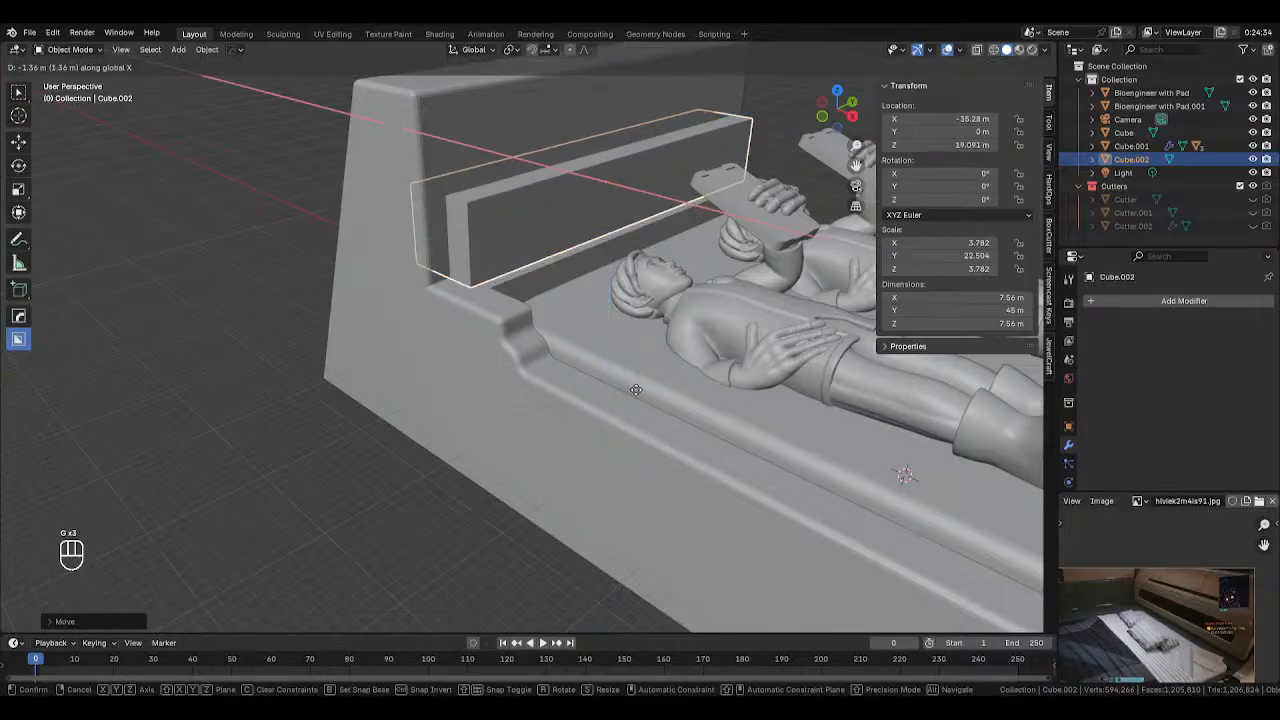
pyautogui.click(644, 388)
# Lower the bar onto the frame's ledge at Z about 18.09 m and shift it along X to about -33.23 m
pyautogui.press('g')
pyautogui.press('z')
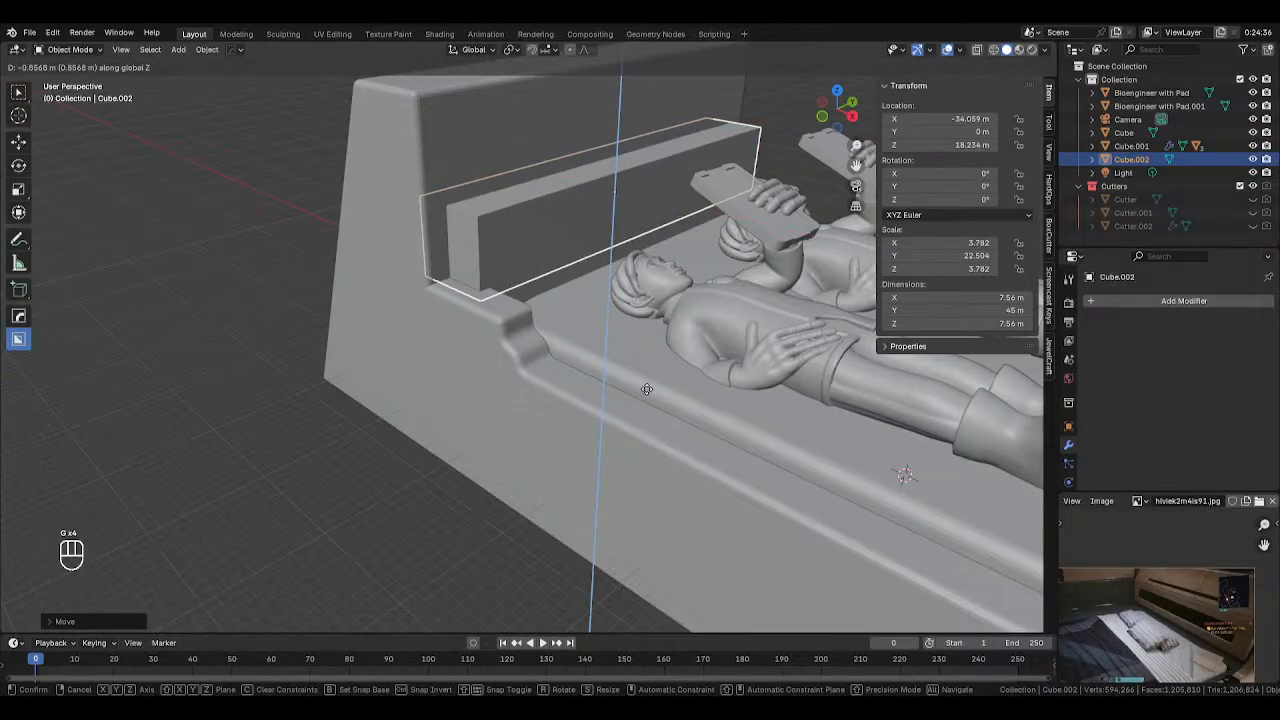
pyautogui.click(646, 389)
pyautogui.press('g')
pyautogui.press('y')
pyautogui.rightClick(651, 391)
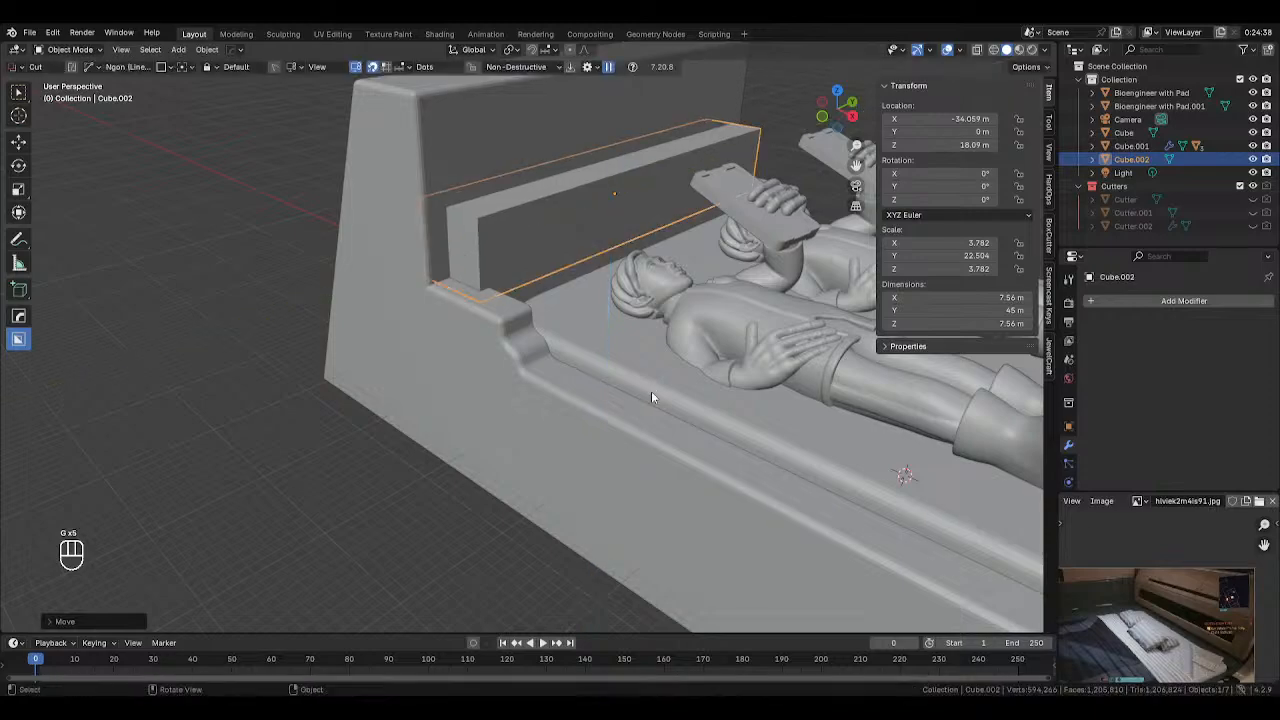
pyautogui.press('g')
pyautogui.press('x')
pyautogui.click(645, 395)
# Push the bar back into the headboard along X to about -34.37 m
pyautogui.moveTo(278, 427); pyautogui.dragTo(66, 403, button='middle')
pyautogui.scroll(3, 691, 449)
pyautogui.keyDown('shift'); pyautogui.moveTo(691, 449); pyautogui.dragTo(540, 436, button='middle'); pyautogui.keyUp('shift')
pyautogui.click(715, 428)
pyautogui.moveTo(714, 428); pyautogui.dragTo(697, 419, button='middle')
pyautogui.press('g')
pyautogui.press('y')
pyautogui.rightClick(690, 420)
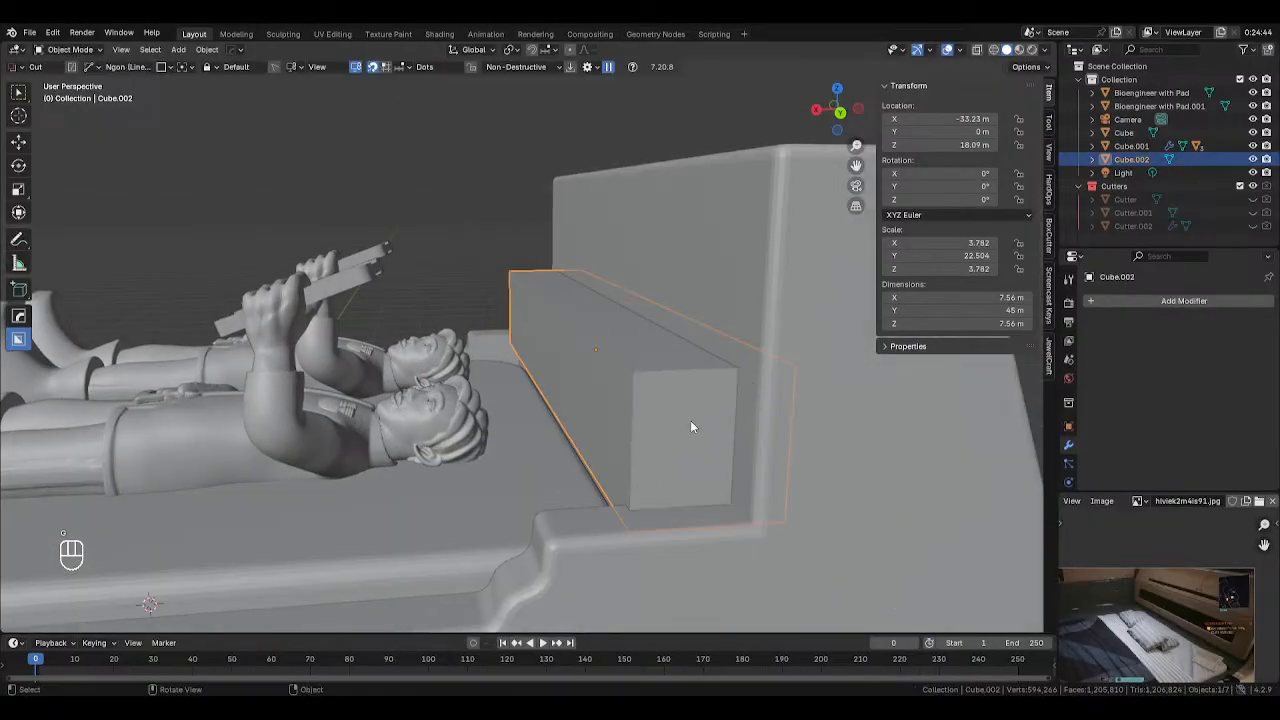
pyautogui.press('g')
pyautogui.press('x')
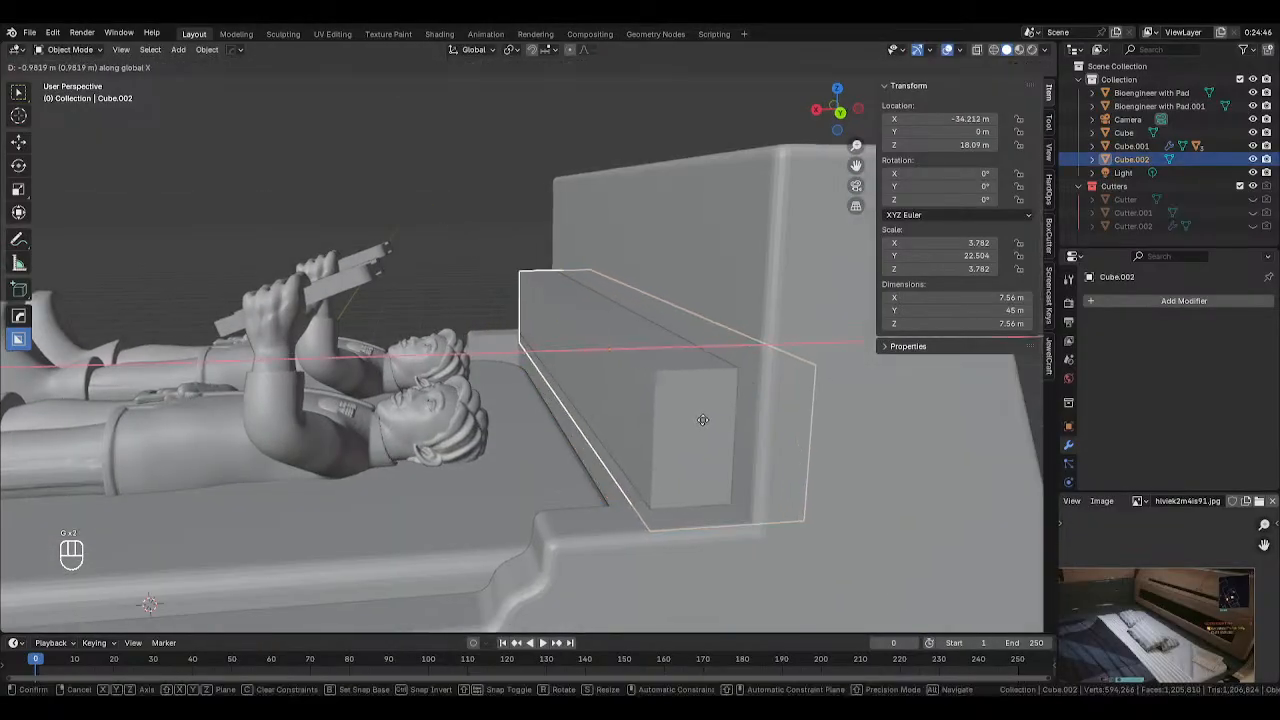
pyautogui.click(704, 417)
# Nudge the bar further back along X to about -34.56 m
pyautogui.press('g')
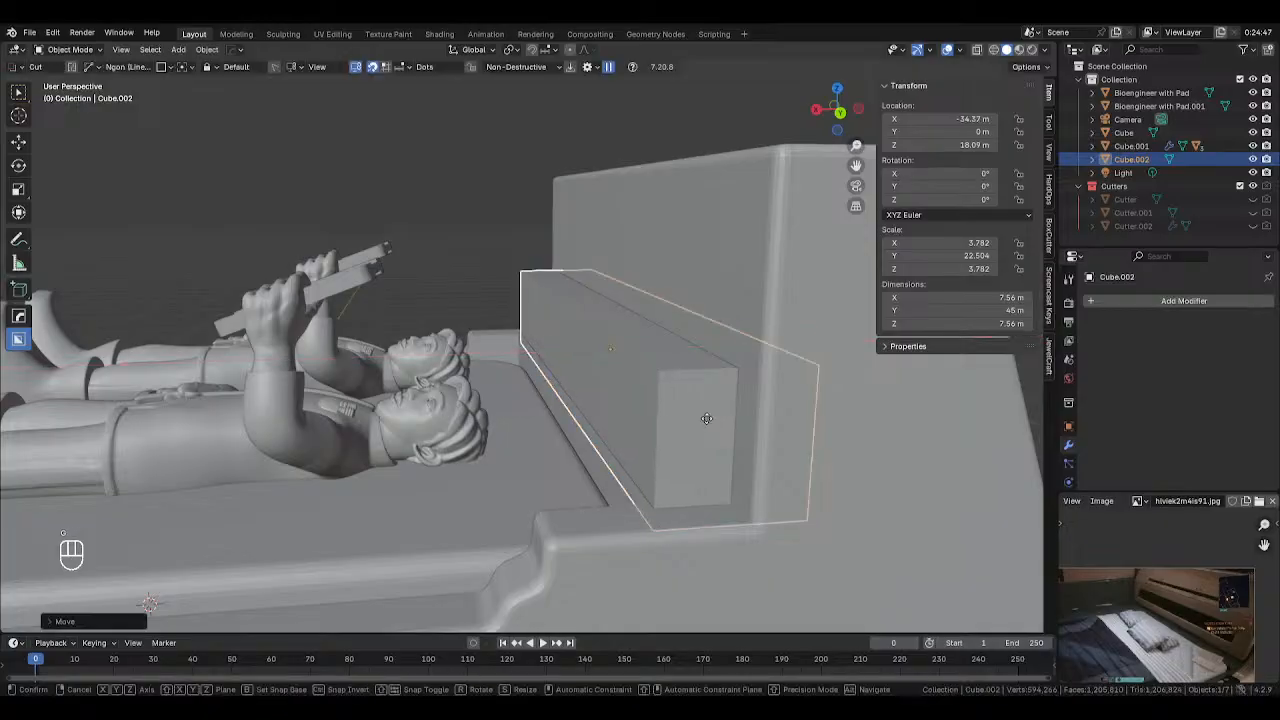
pyautogui.press('x')
pyautogui.moveTo(707, 418); pyautogui.dragTo(665, 469, button='middle')
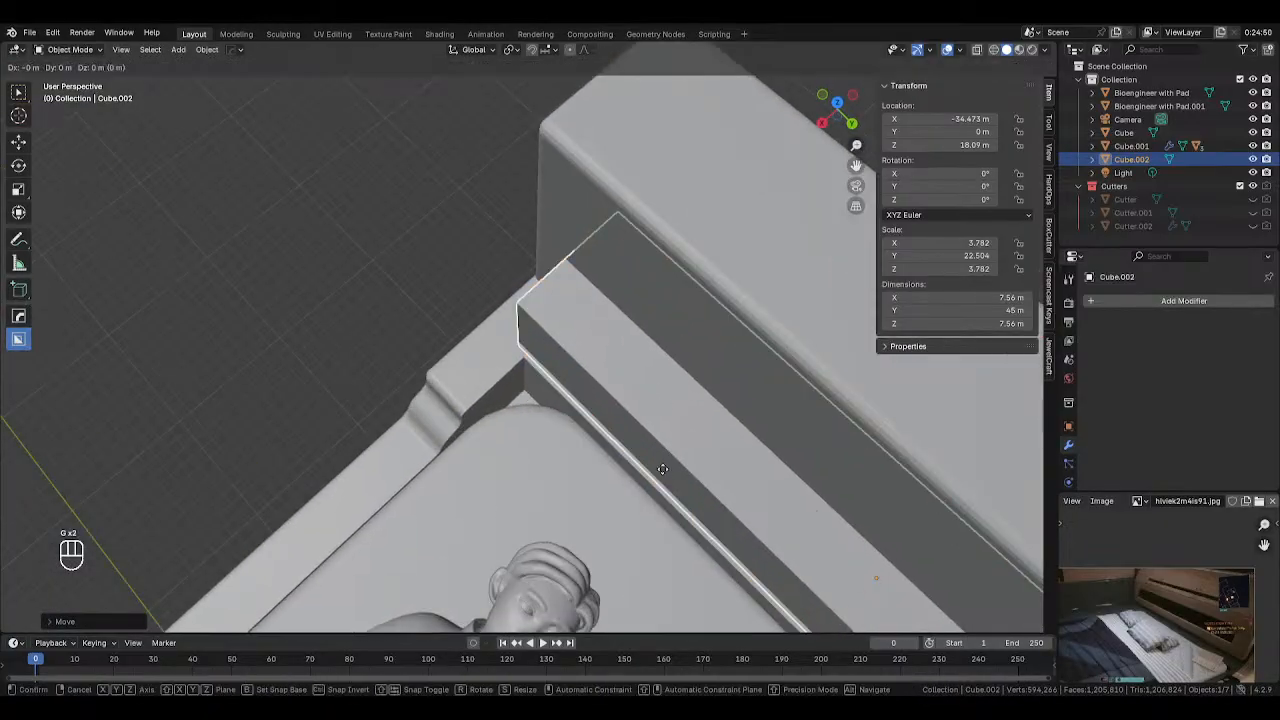
pyautogui.click(665, 469)
pyautogui.click(306, 372)
pyautogui.scroll(-7, 304, 375)
pyautogui.moveTo(290, 394); pyautogui.dragTo(297, 313, button='middle')
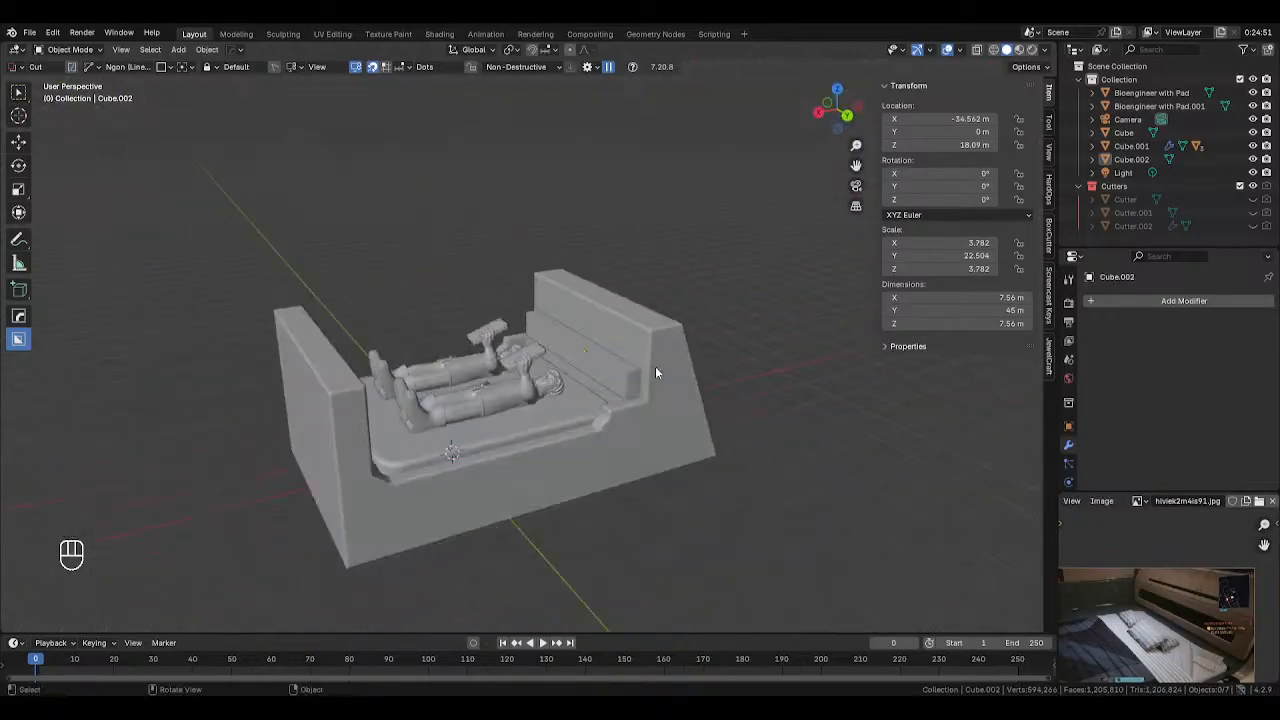
pyautogui.click(617, 374)
pyautogui.keyDown('shift'); pyautogui.moveTo(660, 380); pyautogui.dragTo(600, 367, button='middle'); pyautogui.keyUp('shift')
pyautogui.scroll(3, 584, 379)
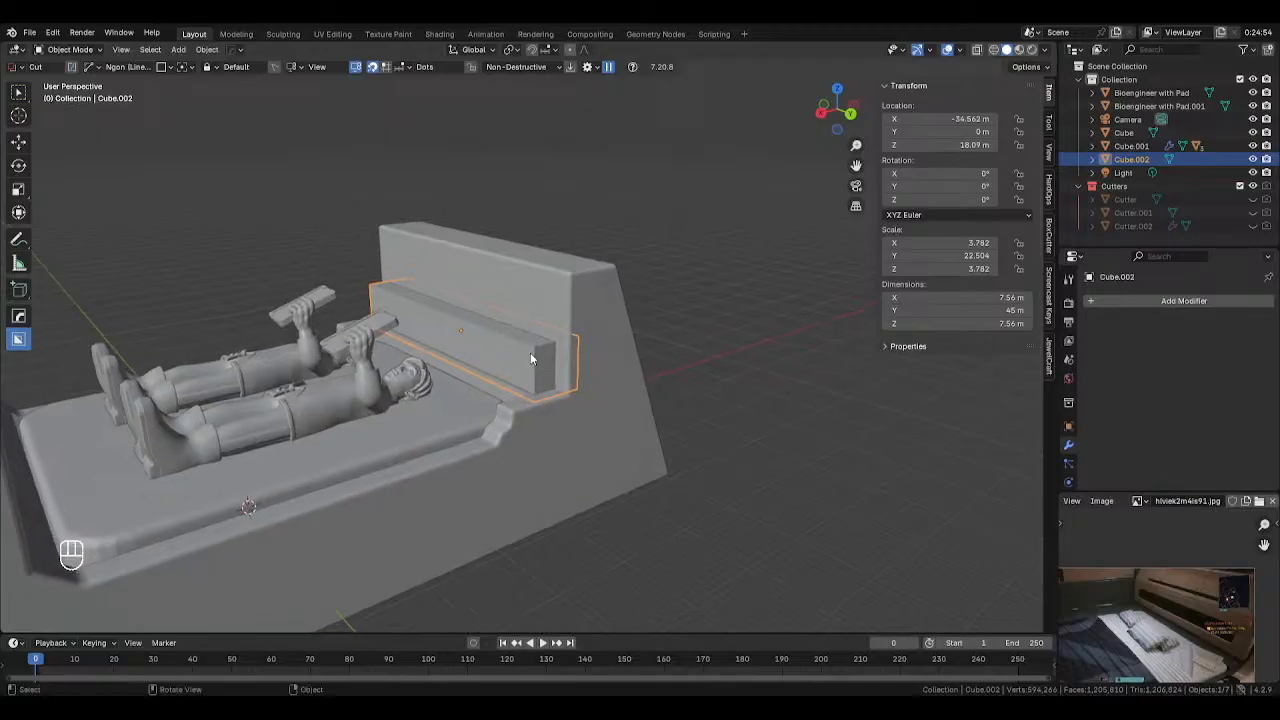
# Try a 30° HardOps bevel with 3 segments and flat shading on the bar, and undo both
pyautogui.press('q')
pyautogui.click(545, 360)
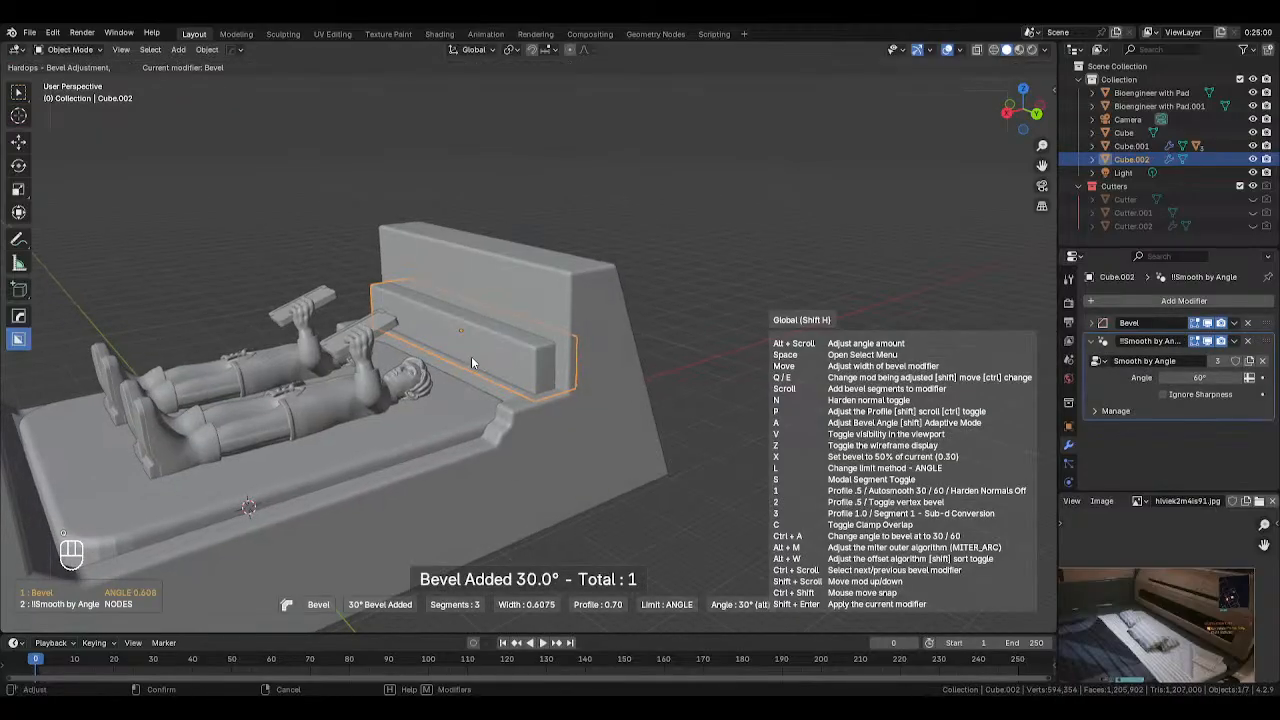
pyautogui.click(357, 369)
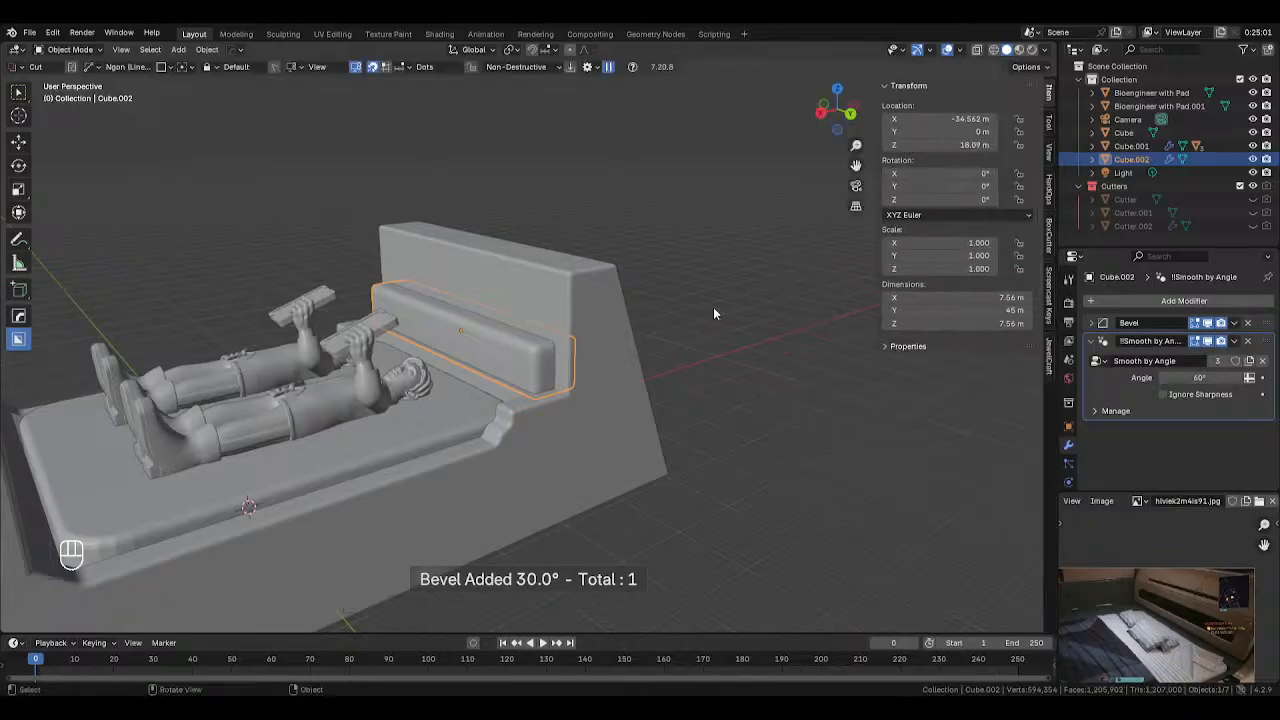
pyautogui.rightClick(725, 293)
pyautogui.click(688, 279)
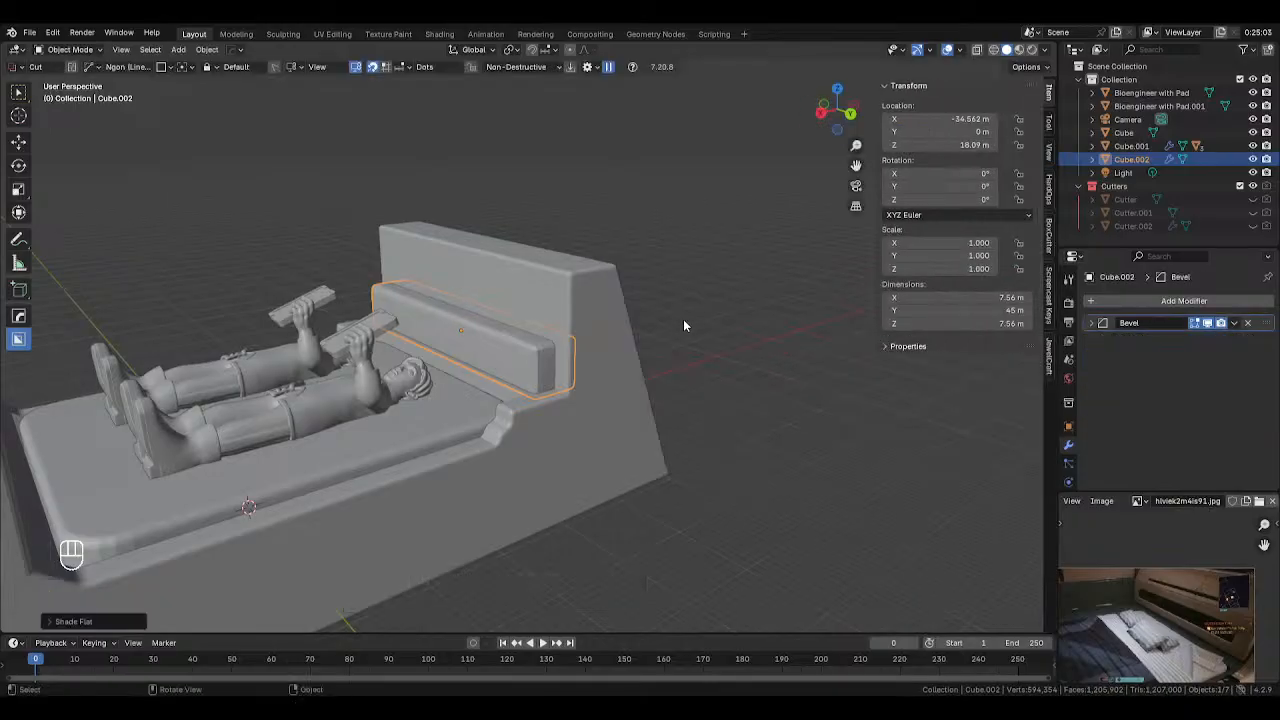
pyautogui.hotkey('ctrl', 'z')
pyautogui.hotkey('ctrl', 'z')
# Round the bar's edges with a 30° HardOps bevel using at least 8 segments, and shade the bar flat
pyautogui.press('q')
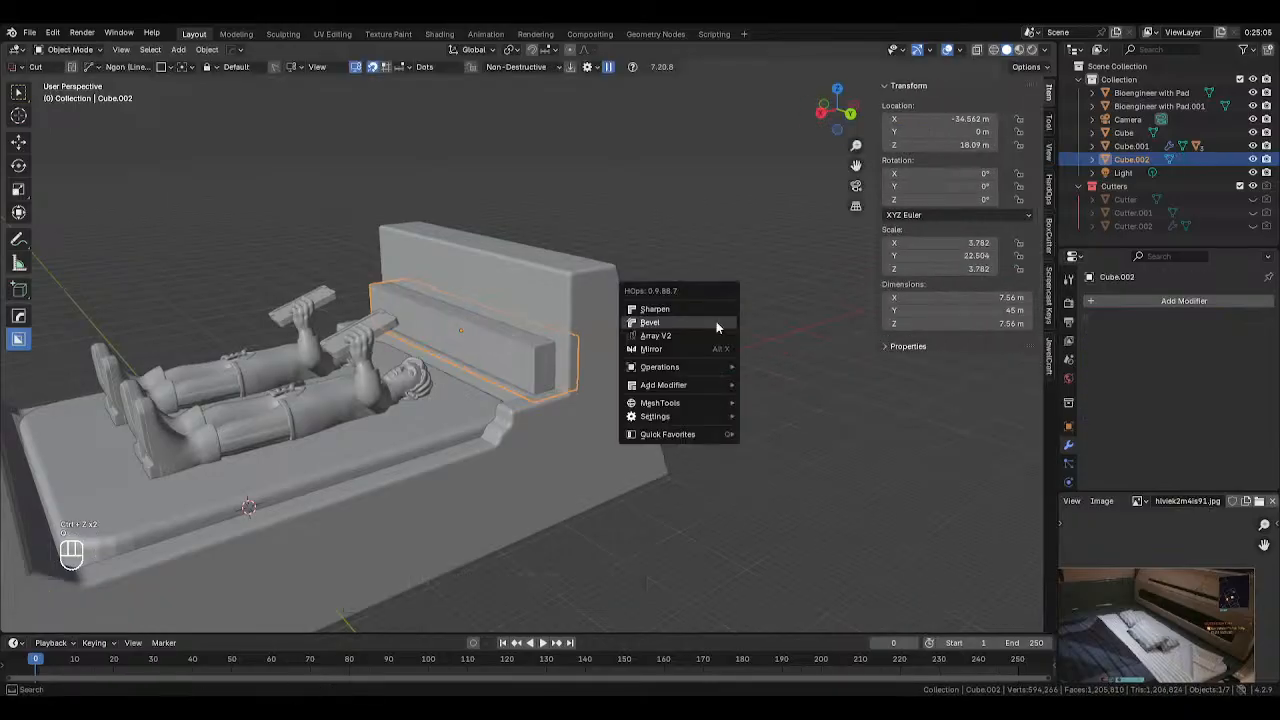
pyautogui.click(716, 322)
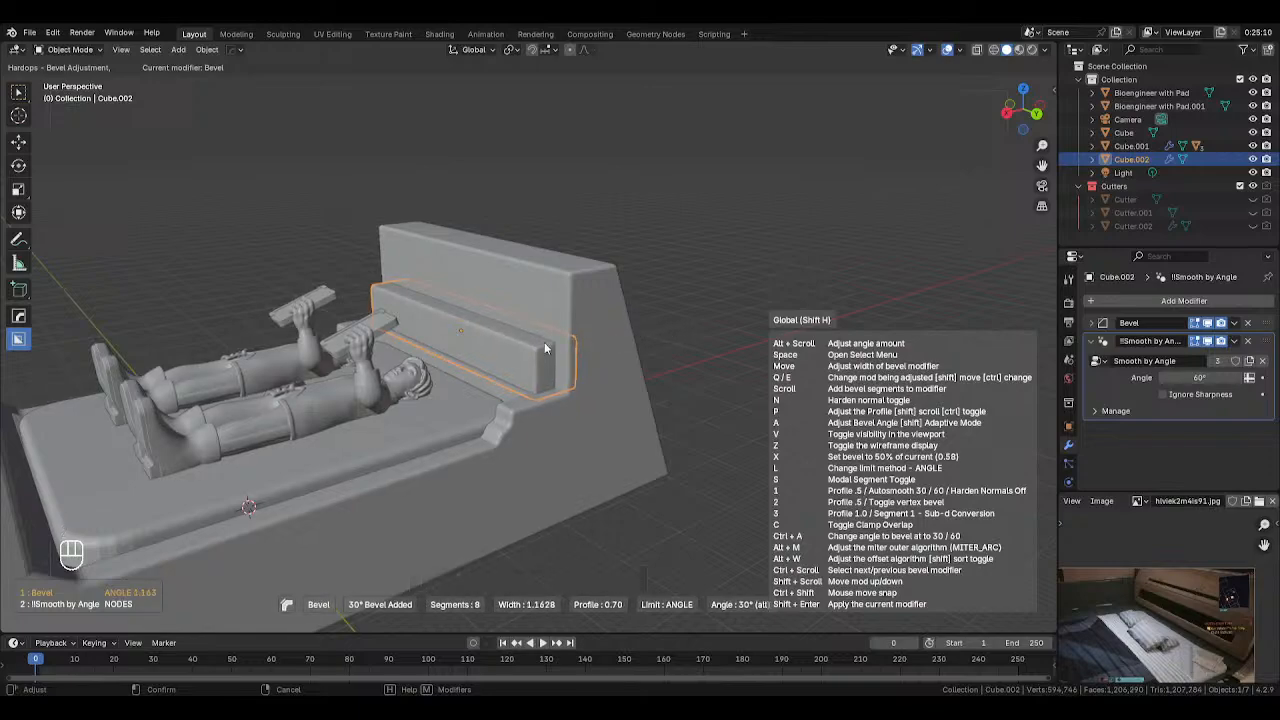
pyautogui.click(433, 361)
pyautogui.rightClick(613, 323)
pyautogui.click(605, 325)
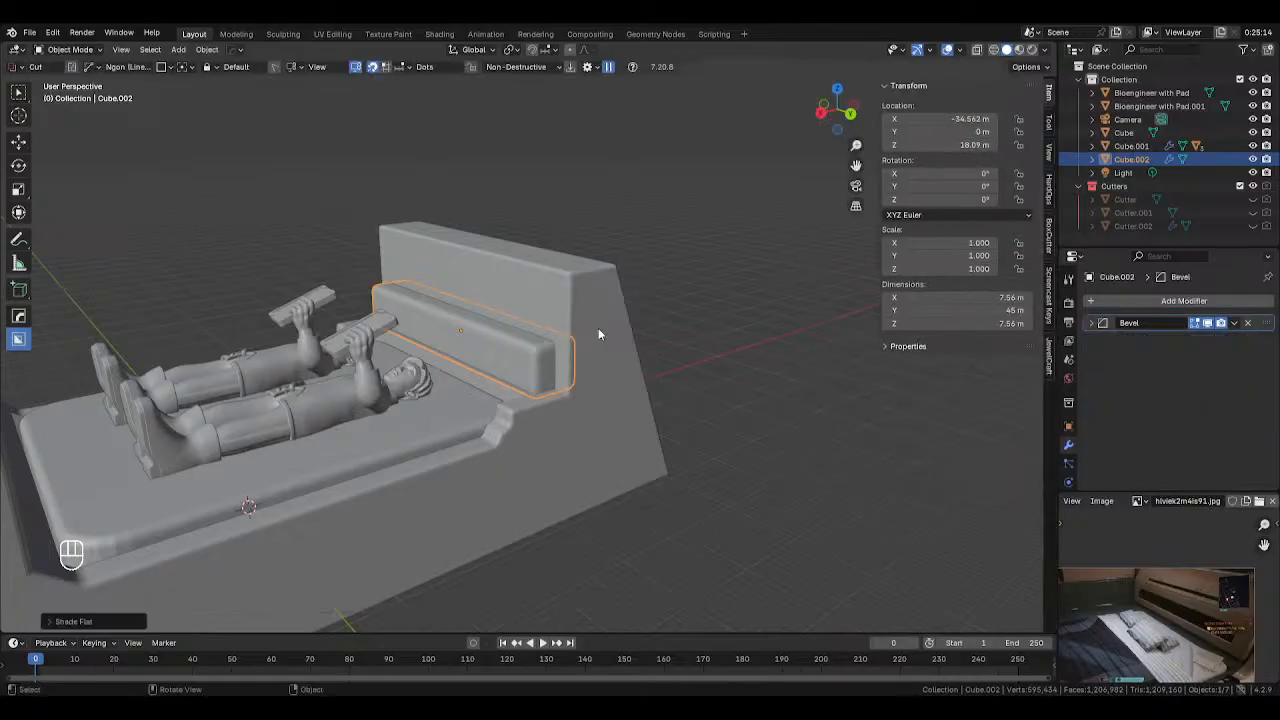
pyautogui.scroll(3, 786, 331)
pyautogui.click(737, 260)
pyautogui.scroll(-3, 672, 323)
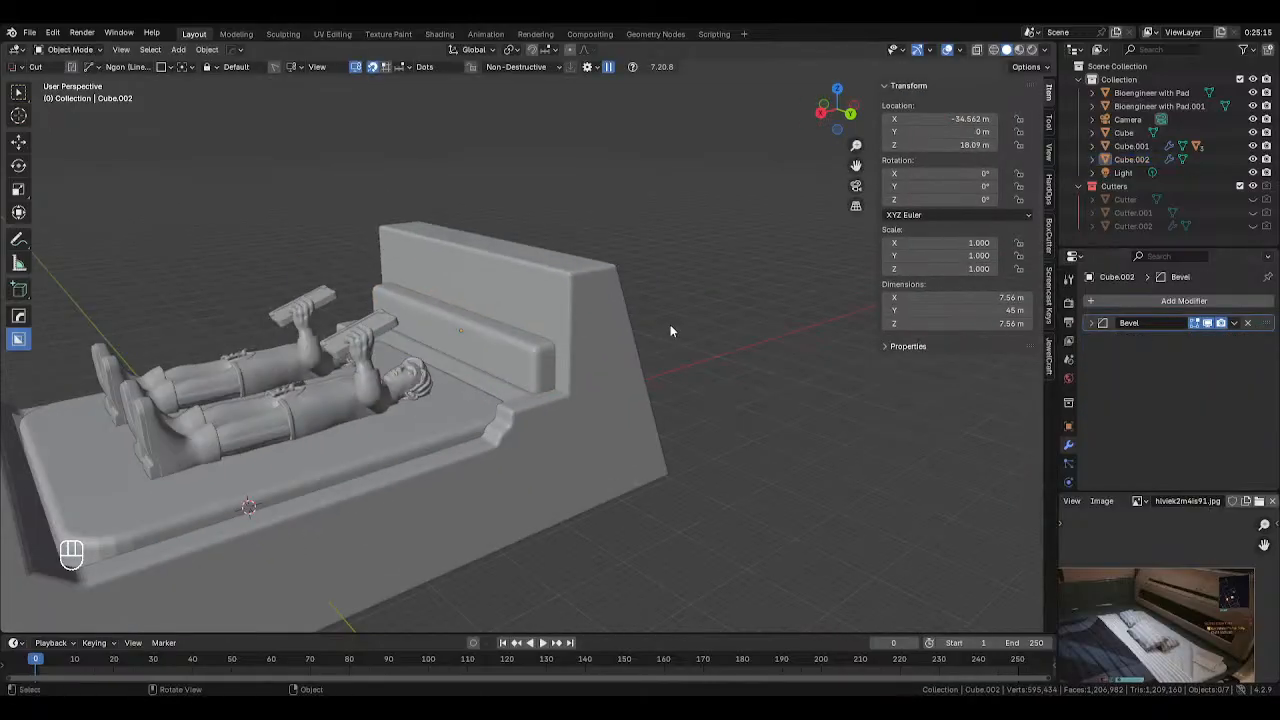
# Isolate the bar and cut a long rectangular recess into its front face from the right view with a BoxCutter box
pyautogui.moveTo(620, 326); pyautogui.dragTo(542, 324, button='middle')
pyautogui.click(561, 327)
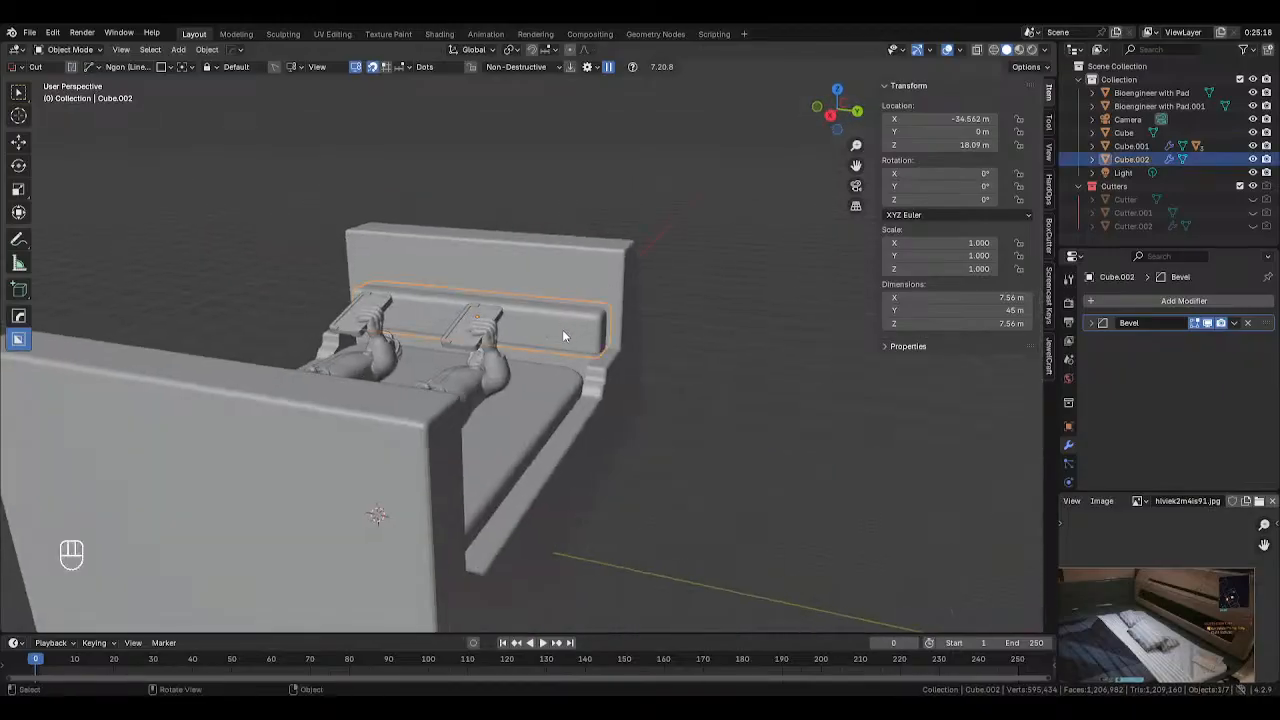
pyautogui.press('KP_Divide')
pyautogui.press('KP_1')
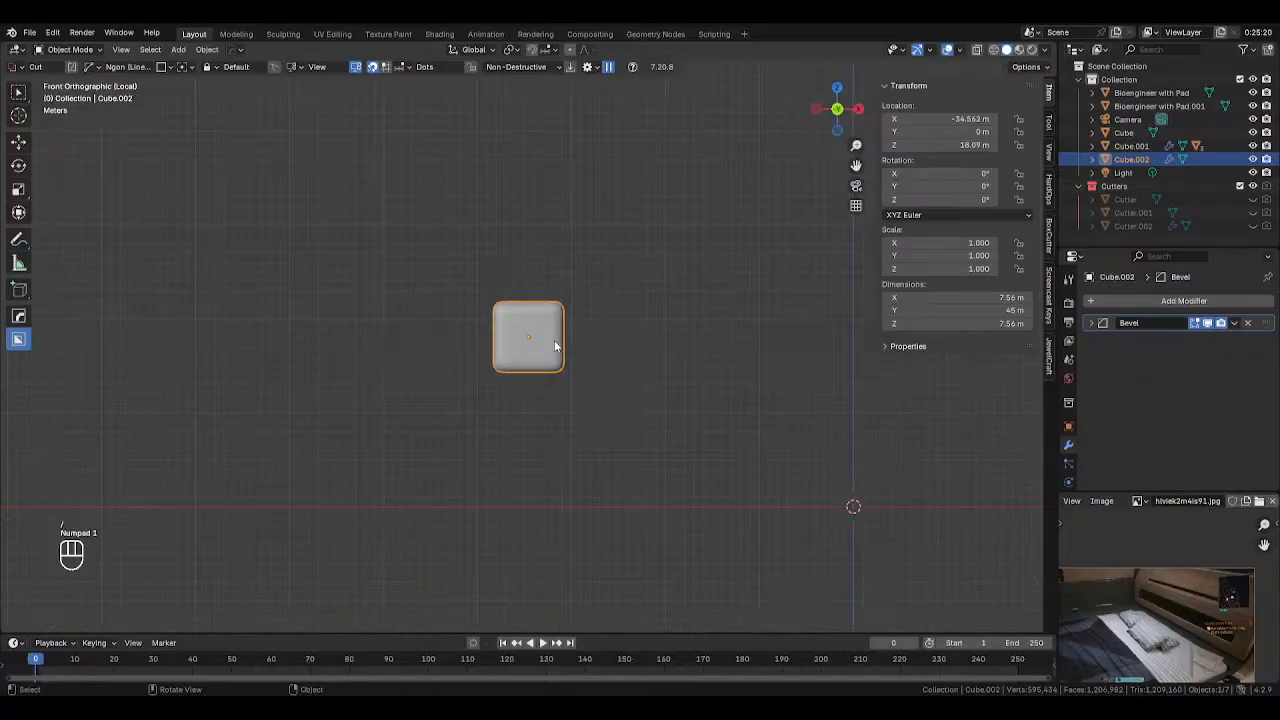
pyautogui.press('KP_3')
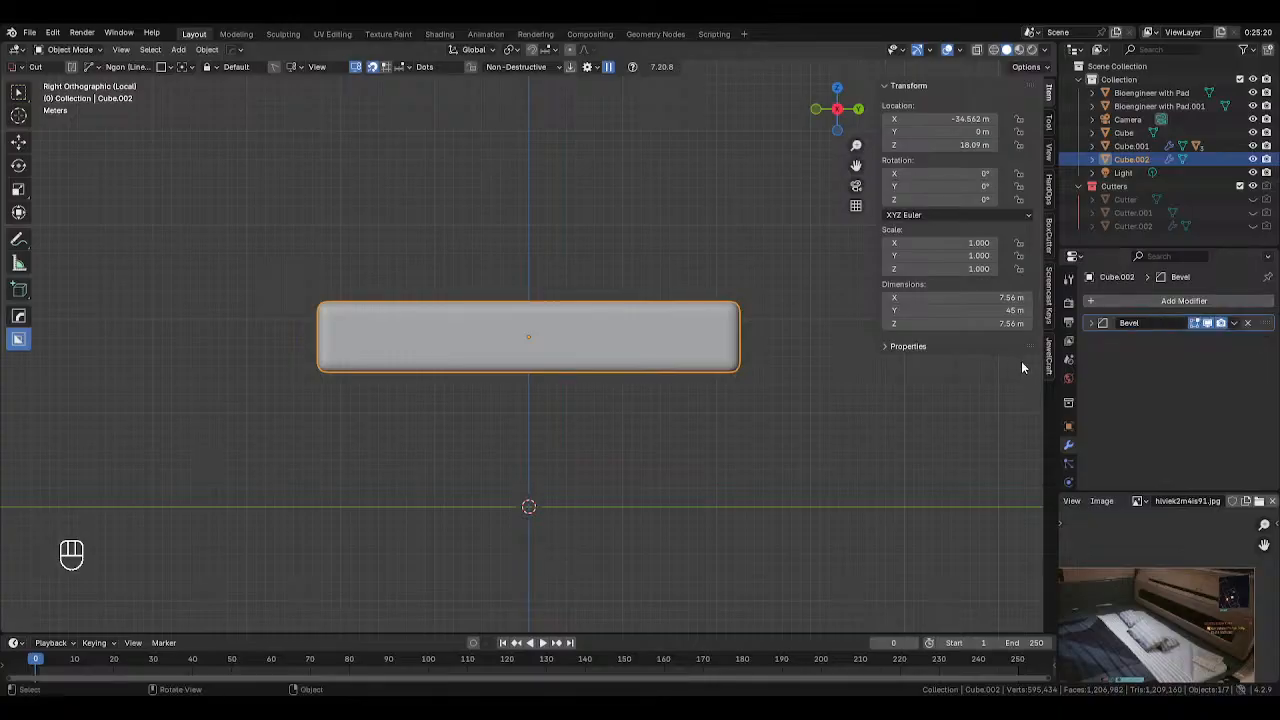
pyautogui.press('d')
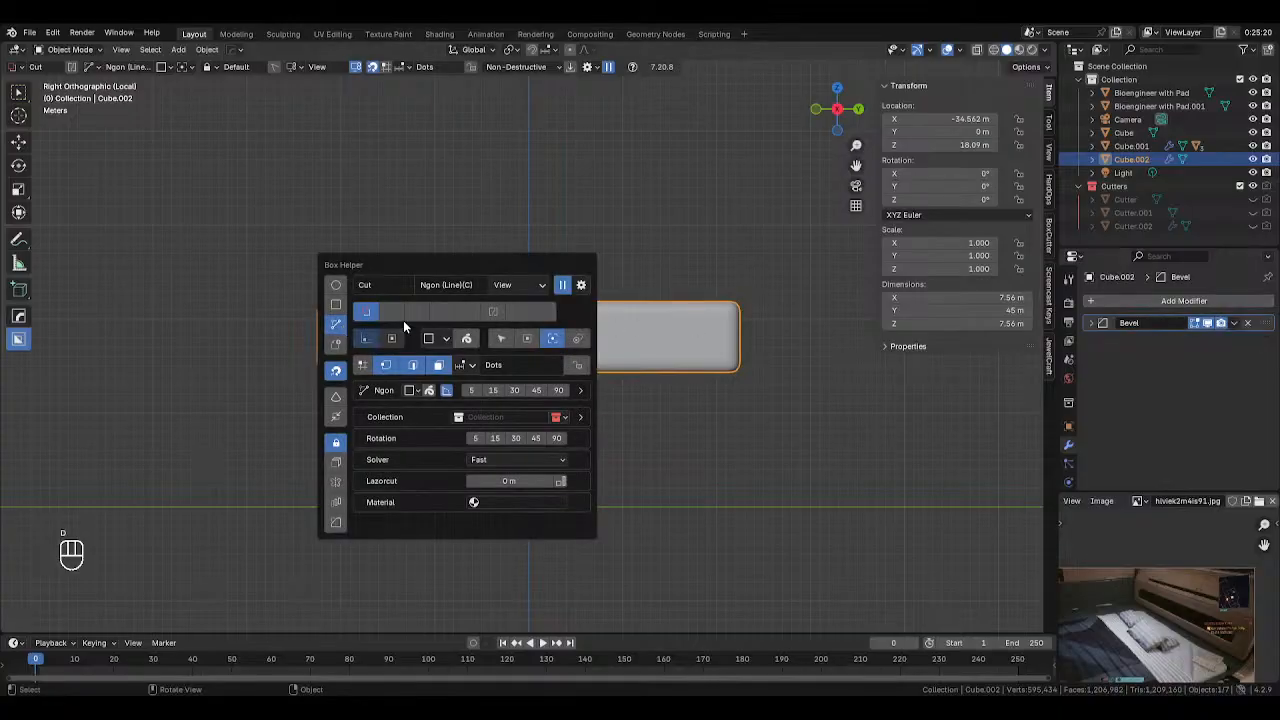
pyautogui.click(336, 304)
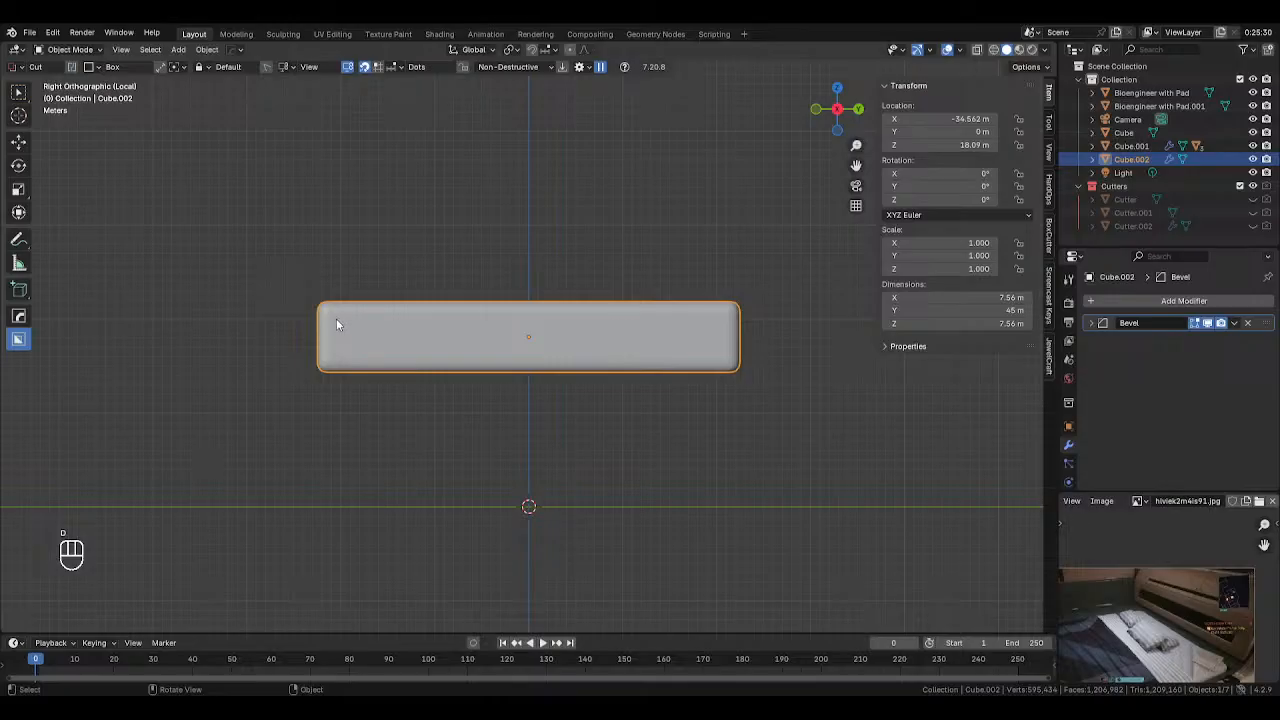
pyautogui.moveTo(336, 318); pyautogui.dragTo(721, 363)
pyautogui.moveTo(721, 363); pyautogui.dragTo(642, 371, button='middle')
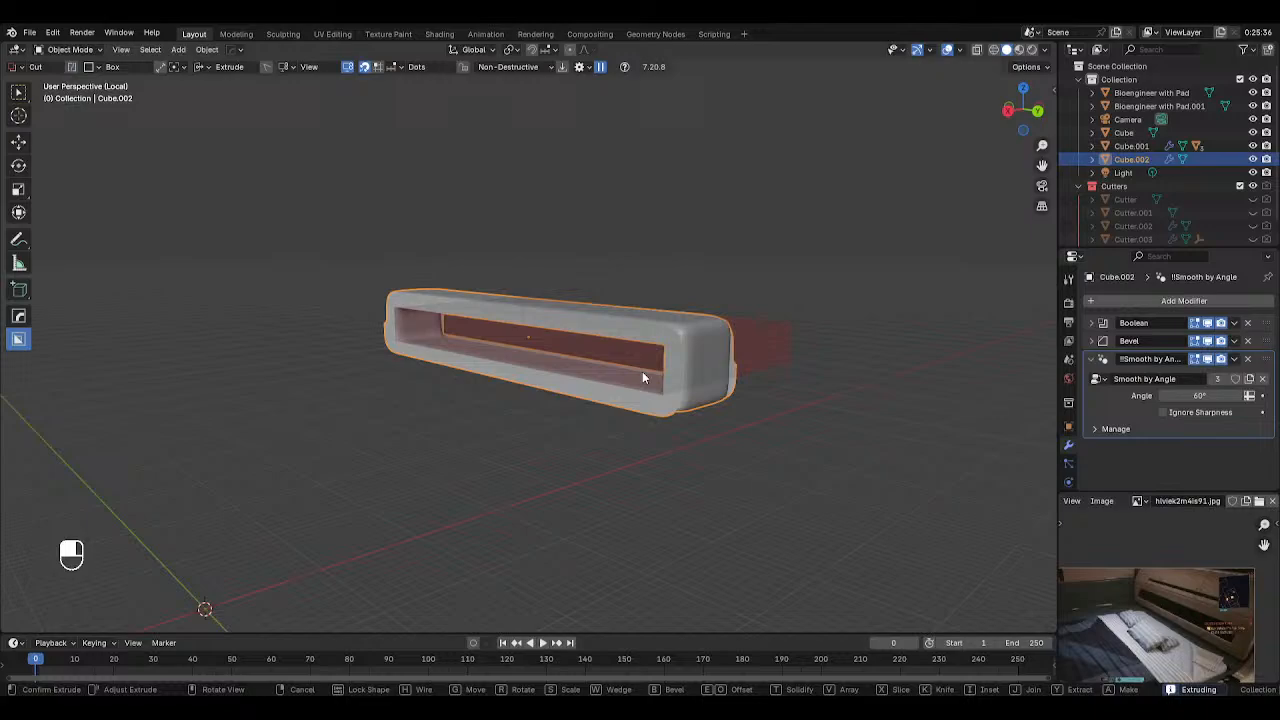
pyautogui.click(519, 375)
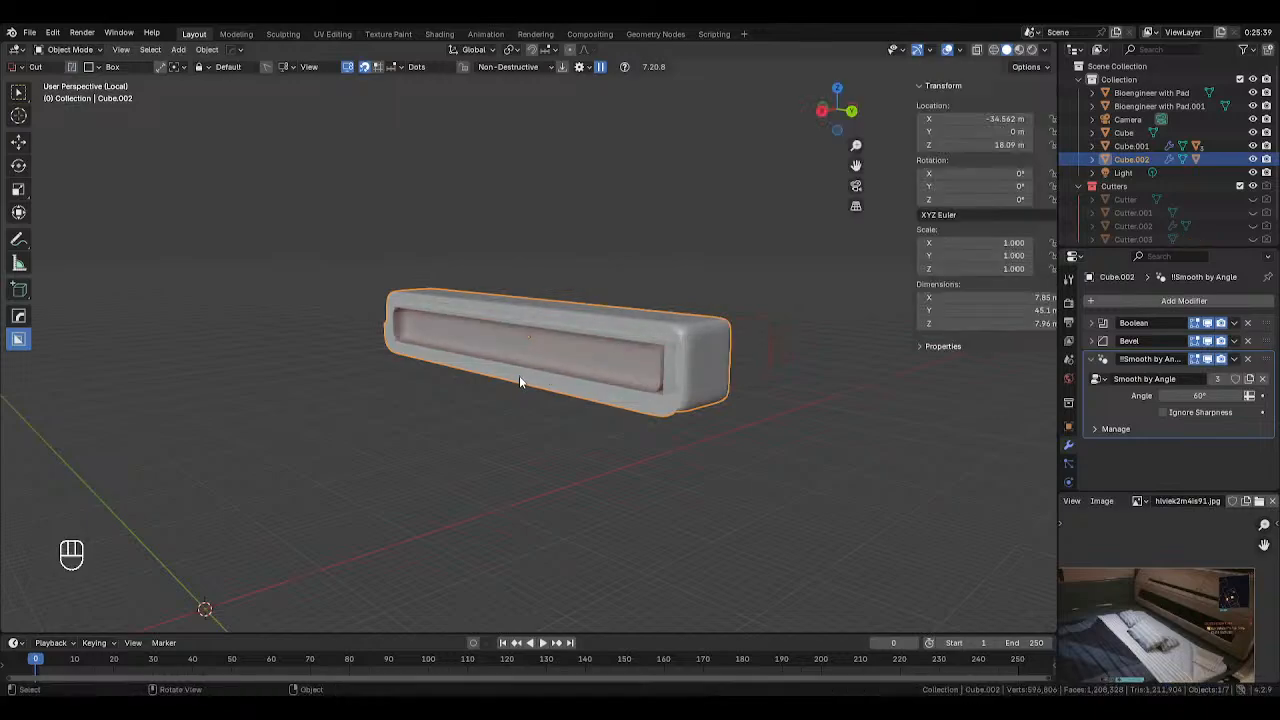
# Remove the bar's Smooth by Angle modifier and place its Bevel modifier above the Boolean
pyautogui.click(1248, 359)
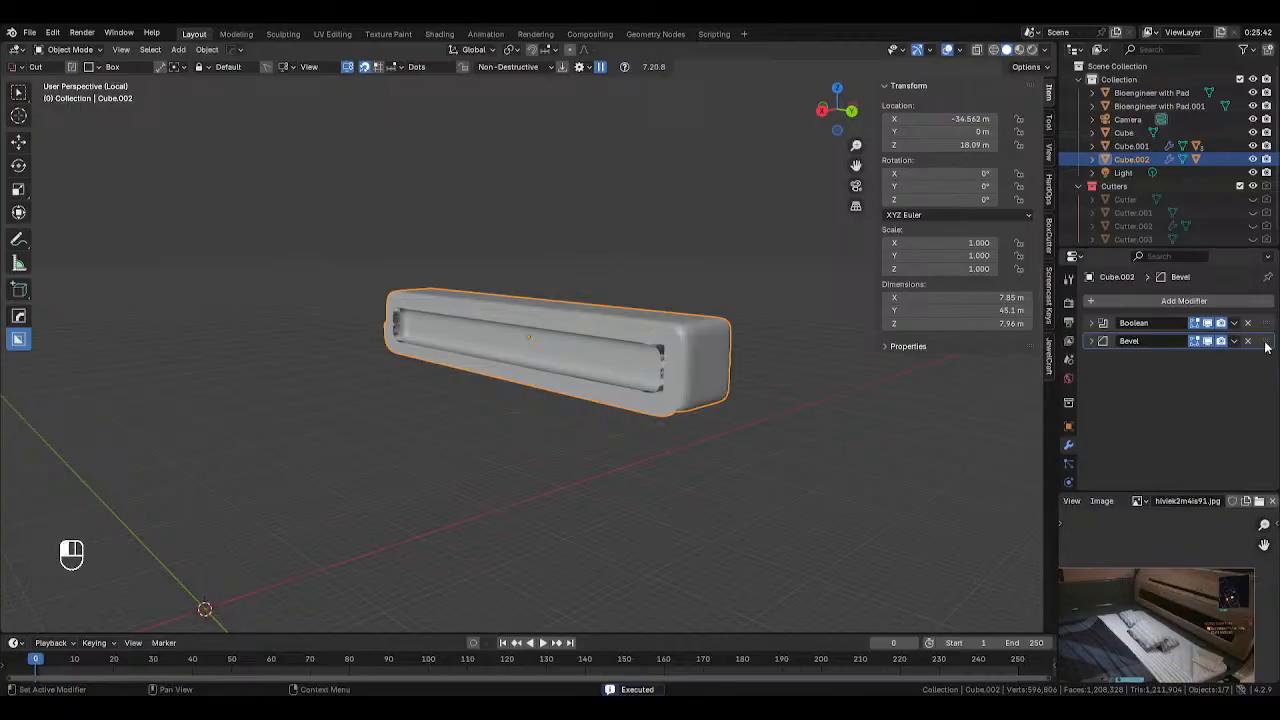
pyautogui.moveTo(1265, 345); pyautogui.dragTo(1265, 322)
pyautogui.click(800, 370)
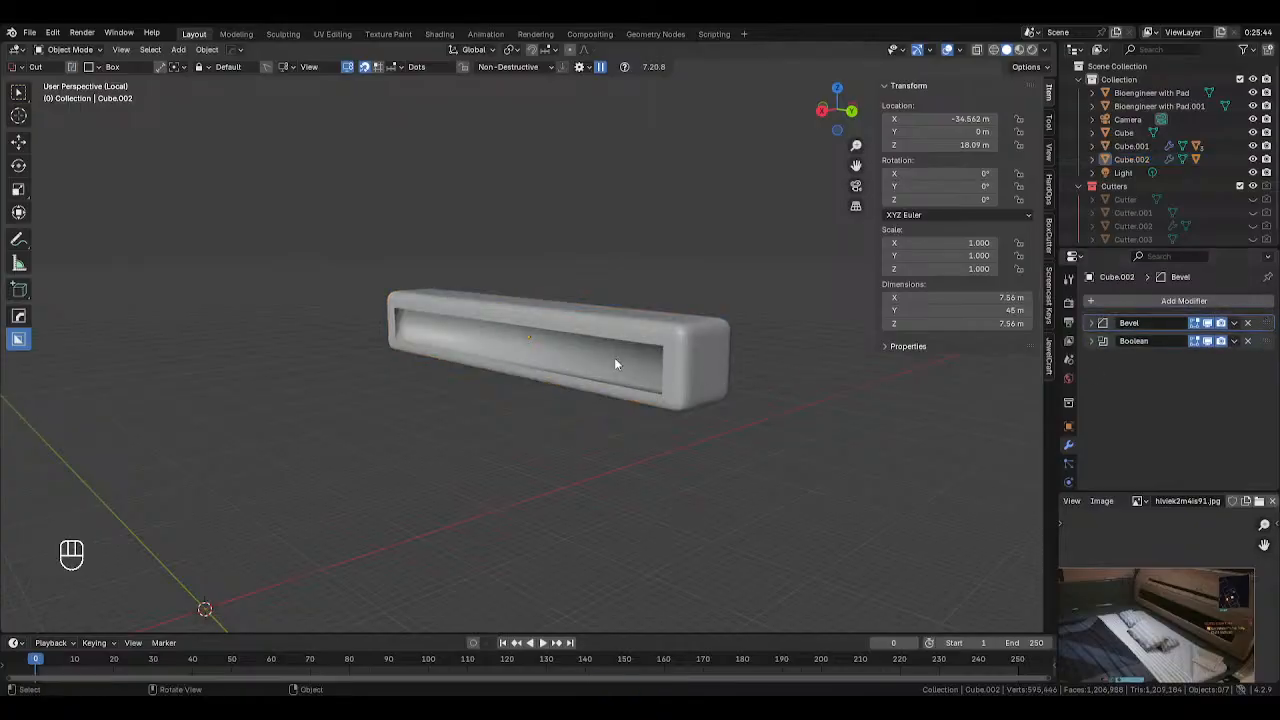
# Select the cutter of the bar's recess and open its mesh in Edit Mode
pyautogui.click(437, 353)
pyautogui.click(437, 353)
pyautogui.rightClick(437, 353)
pyautogui.click(437, 350)
pyautogui.moveTo(523, 343)
pyautogui.mouseDown(button='middle')
pyautogui.moveTo(727, 341)
pyautogui.moveTo(725, 300)
pyautogui.moveTo(746, 286)
pyautogui.moveTo(708, 309)
pyautogui.moveTo(666, 311)
pyautogui.moveTo(766, 324)
pyautogui.moveTo(510, 300)
pyautogui.moveTo(468, 321)
pyautogui.moveTo(490, 334)
pyautogui.mouseUp(button='middle')
pyautogui.press('Tab')
pyautogui.click(837, 303)
pyautogui.press('2')
pyautogui.keyDown('alt'); pyautogui.click(737, 309); pyautogui.keyUp('alt')
pyautogui.hotkey('alt', 'z')
pyautogui.keyDown('shift'); pyautogui.click(503, 302); pyautogui.keyUp('shift')
pyautogui.click(545, 361)
pyautogui.click(540, 360)
pyautogui.keyDown('shift'); pyautogui.moveTo(615, 348); pyautogui.dragTo(723, 374, button='middle'); pyautogui.keyUp('shift')
pyautogui.keyDown('shift'); pyautogui.click(877, 310); pyautogui.keyUp('shift')
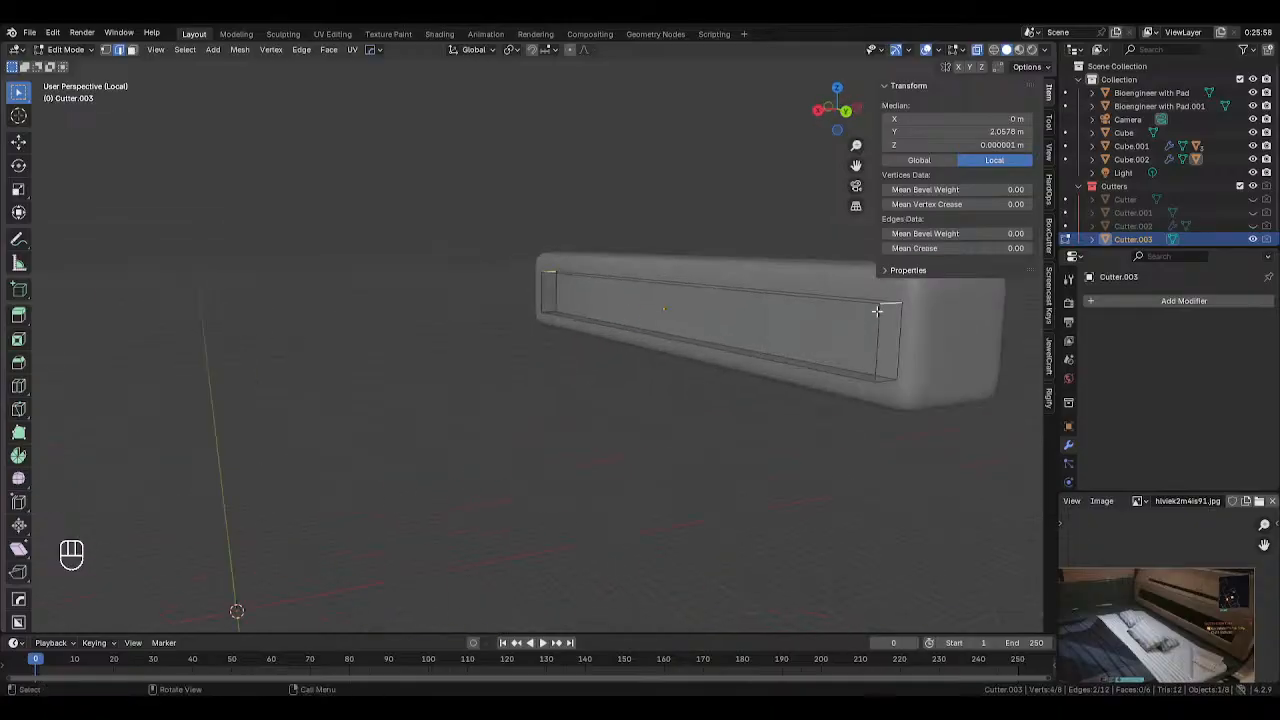
pyautogui.moveTo(877, 310); pyautogui.dragTo(817, 349, button='middle')
pyautogui.hotkey('alt', 'z')
pyautogui.scroll(1, 835, 349)
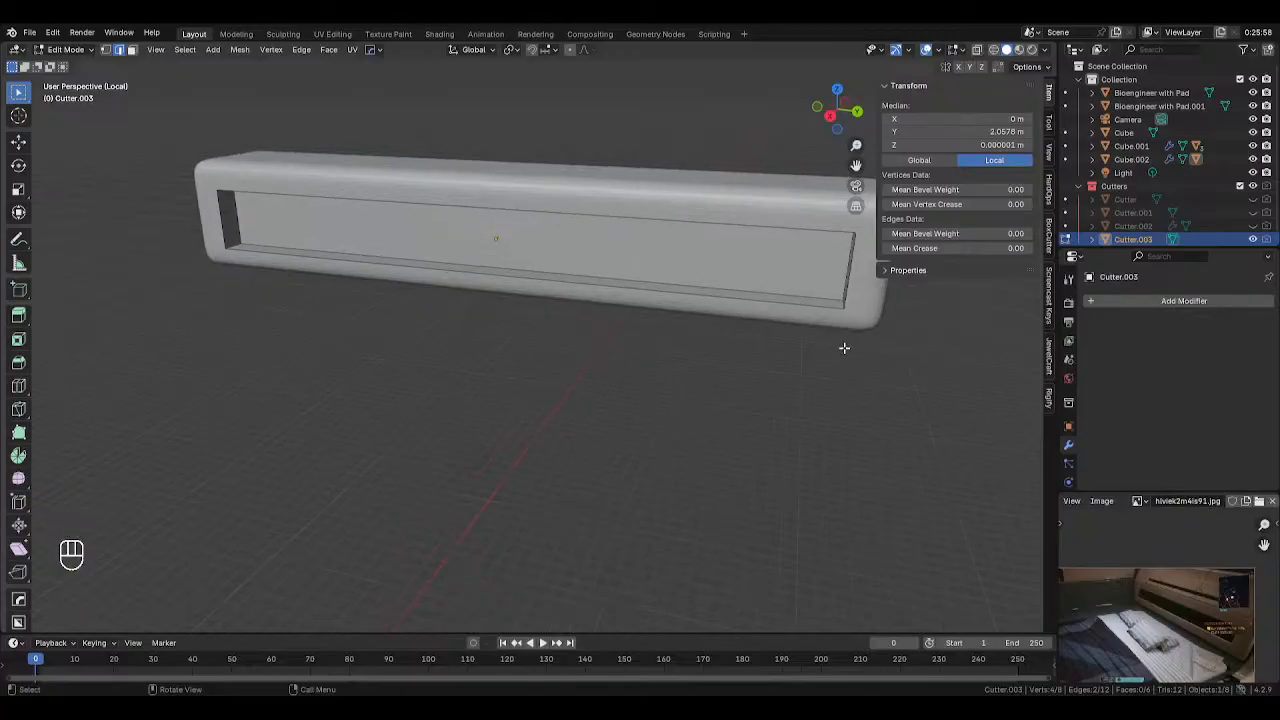
pyautogui.scroll(-1, 844, 348)
pyautogui.hotkey('ctrl', 'b')
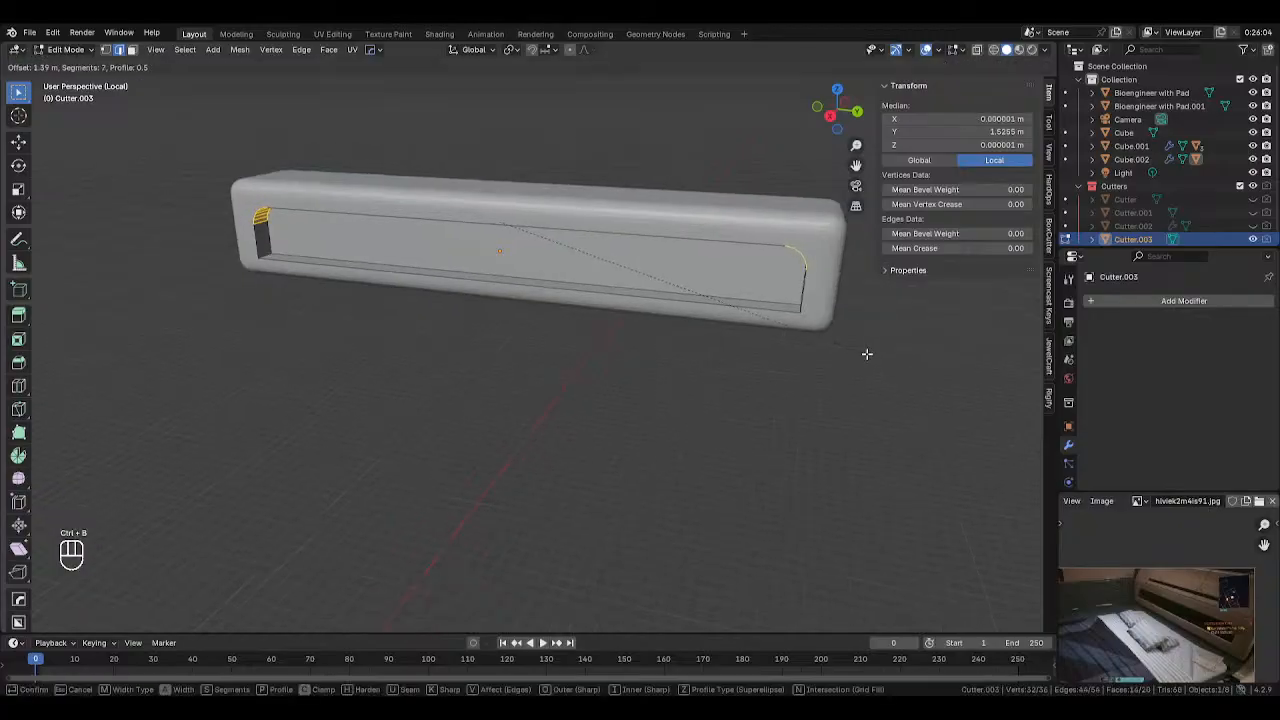
pyautogui.scroll(-8, 867, 354)
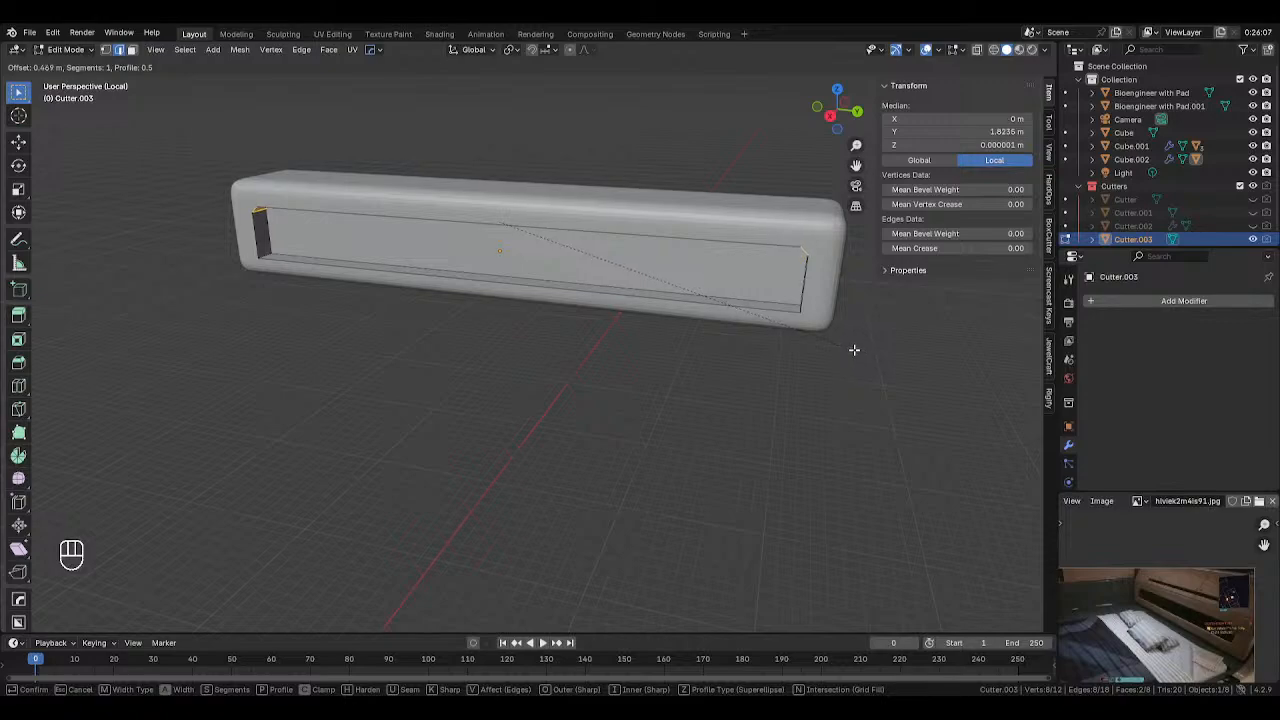
pyautogui.rightClick(853, 350)
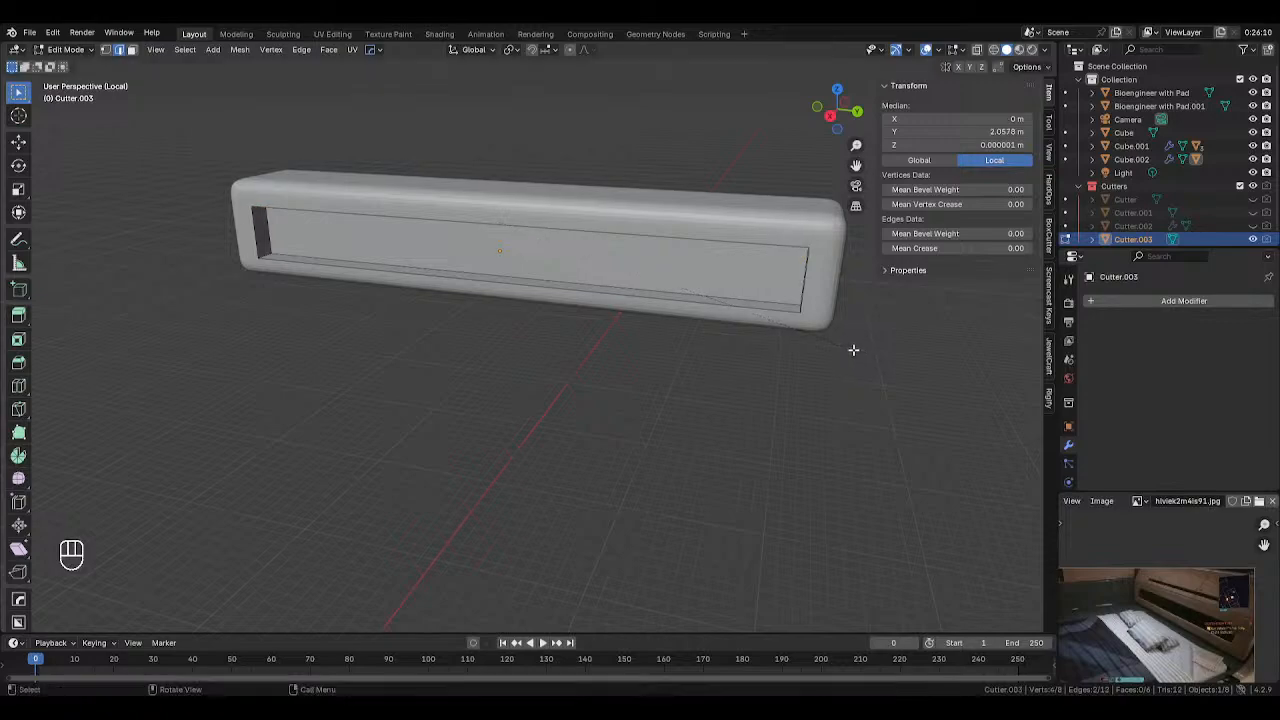
# Chamfer the recess cutter's short upper corner edge at the -Y end with a small single-segment bevel
pyautogui.moveTo(150, 195); pyautogui.dragTo(243, 206, button='middle')
pyautogui.keyDown('alt'); pyautogui.middleClick(243, 206); pyautogui.keyUp('alt')
pyautogui.hotkey('alt', 'z')
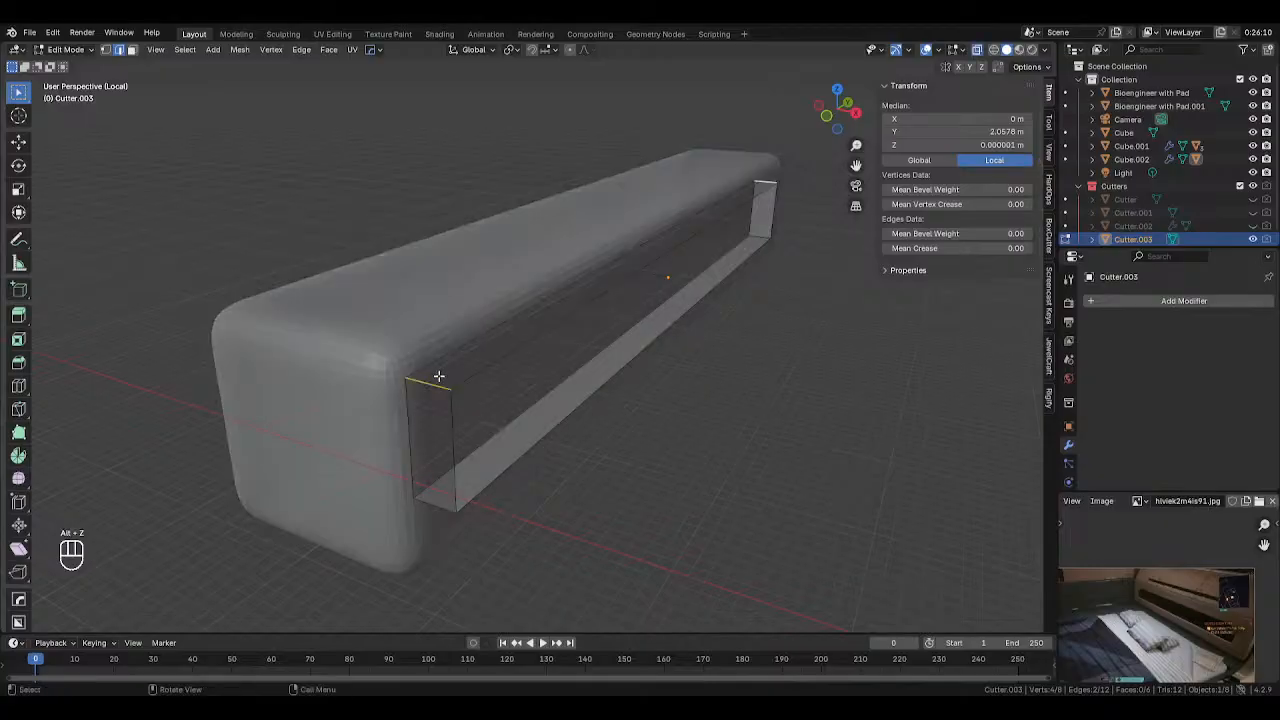
pyautogui.click(430, 384)
pyautogui.hotkey('ctrl', 'b')
pyautogui.scroll(-3, 600, 393)
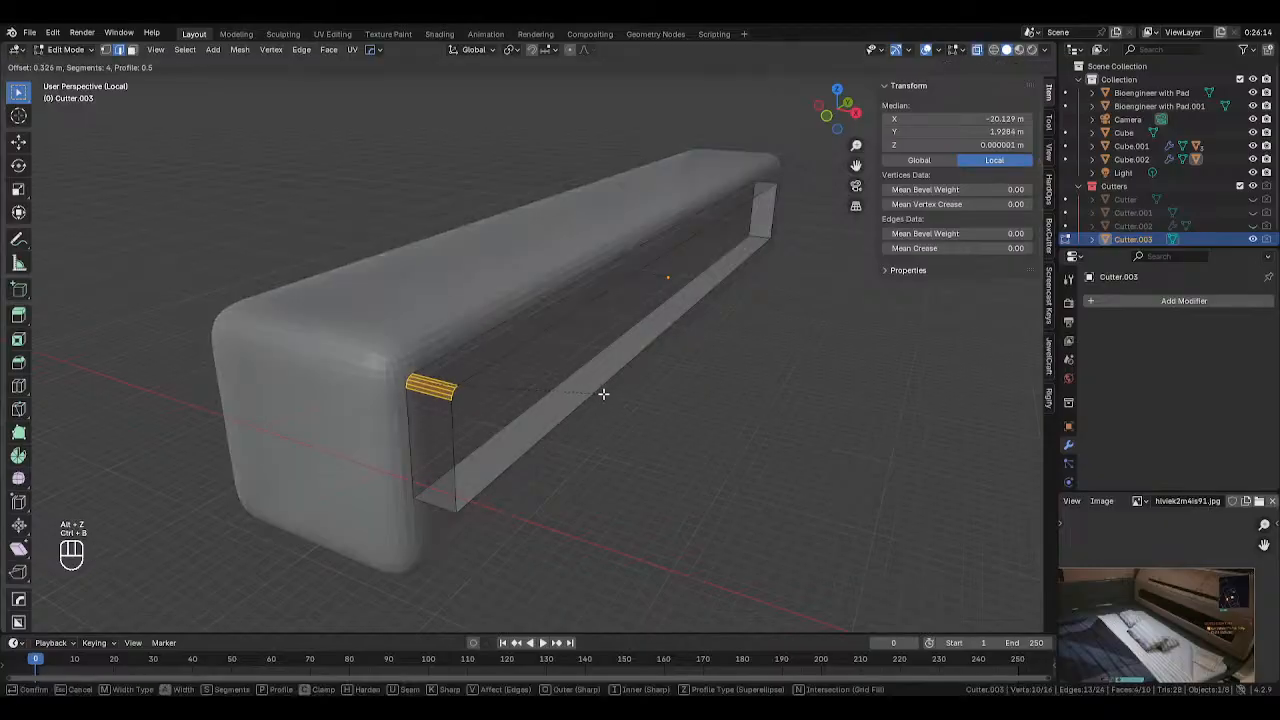
pyautogui.click(614, 393)
pyautogui.moveTo(614, 393); pyautogui.dragTo(568, 358, button='middle')
pyautogui.press('KP_1')
pyautogui.press('KP_3')
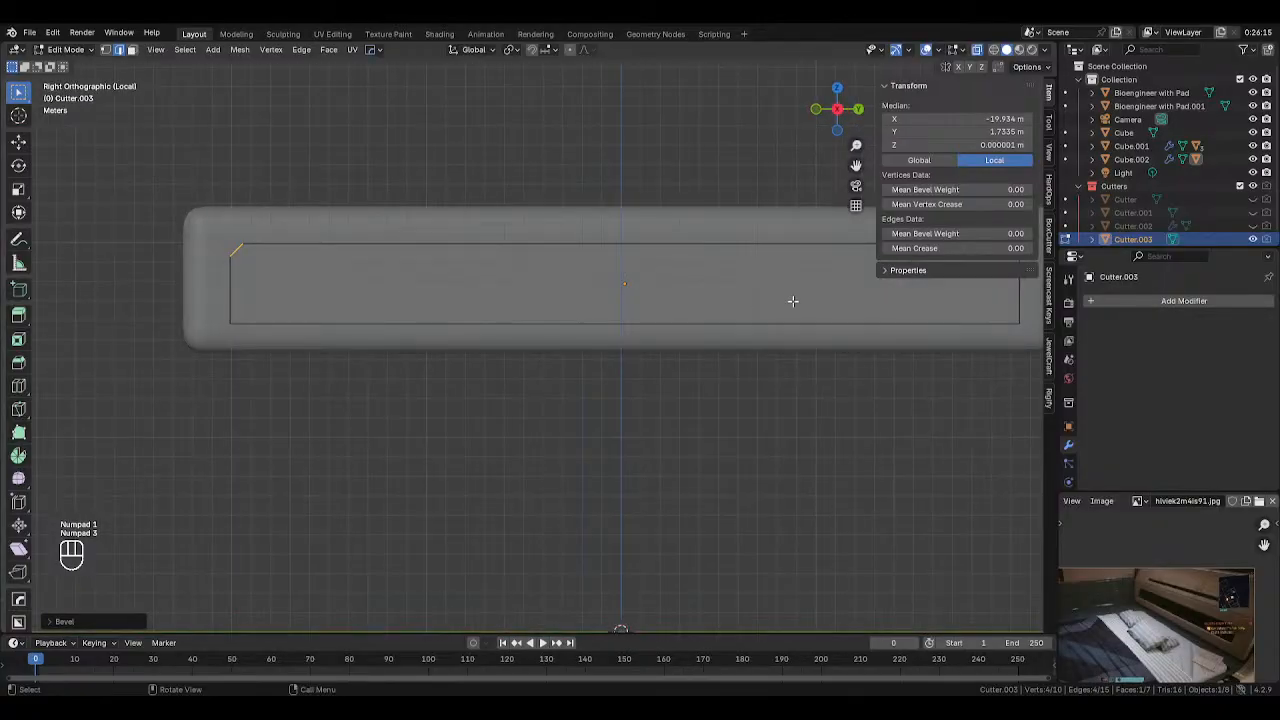
# Chamfer the cutter's short upper corner edge at the +Y end with a wider single-segment bevel
pyautogui.keyDown('ctrl'); pyautogui.scroll(-3, 757, 294); pyautogui.keyUp('ctrl')
pyautogui.moveTo(707, 246); pyautogui.dragTo(711, 283, button='middle')
pyautogui.click(691, 243)
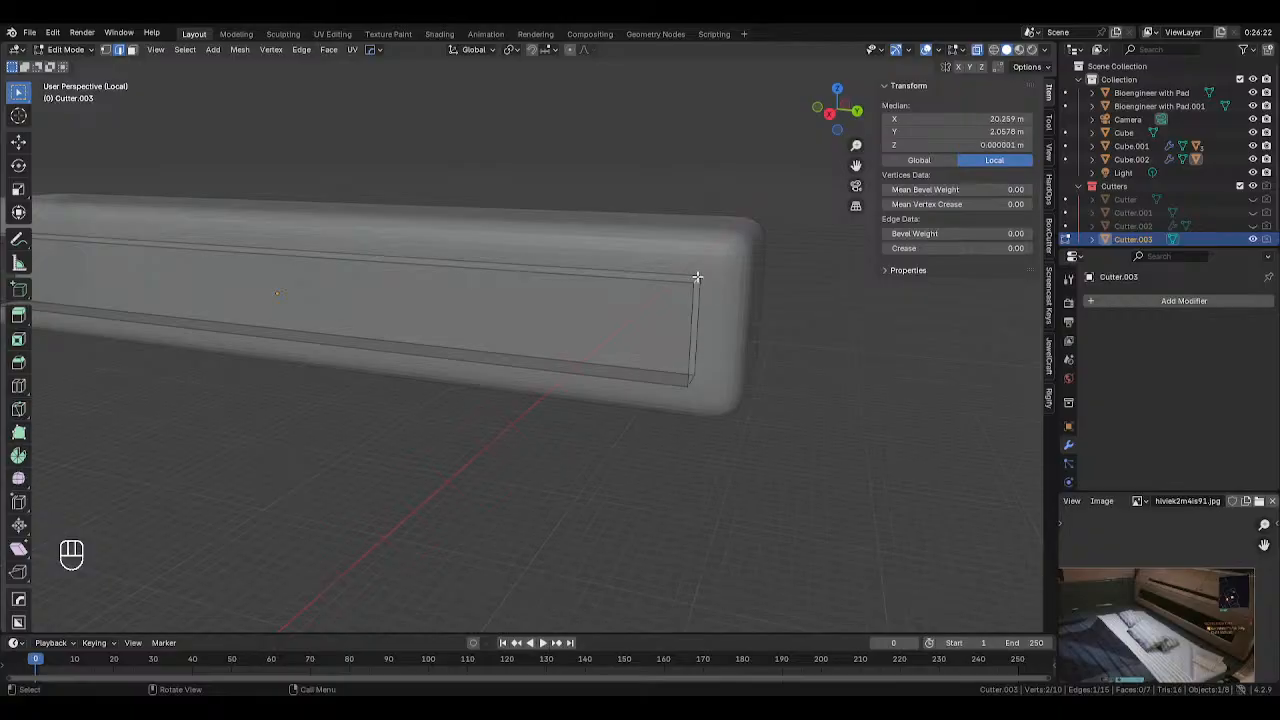
pyautogui.hotkey('ctrl', 'b')
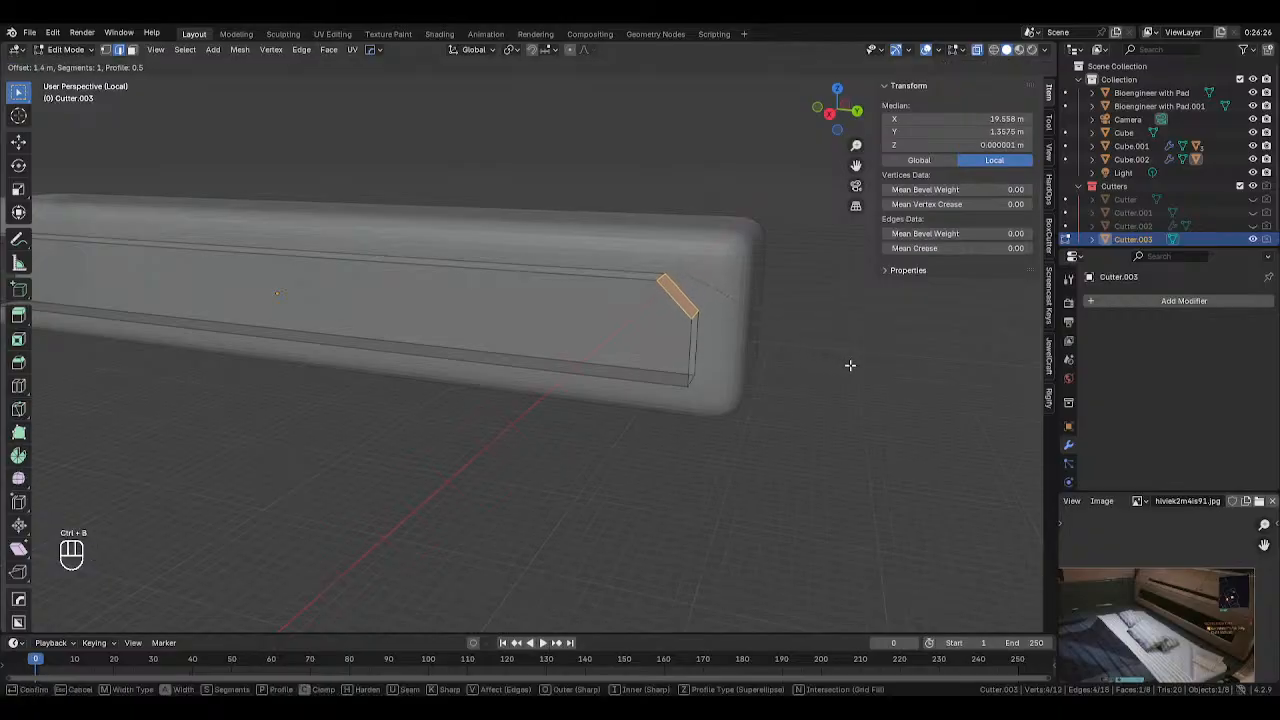
pyautogui.click(862, 368)
# Duplicate the larger chamfer face and move the copy diagonally outward, about 0.40 m along Y and 0.31 m along Z
pyautogui.press('Tab')
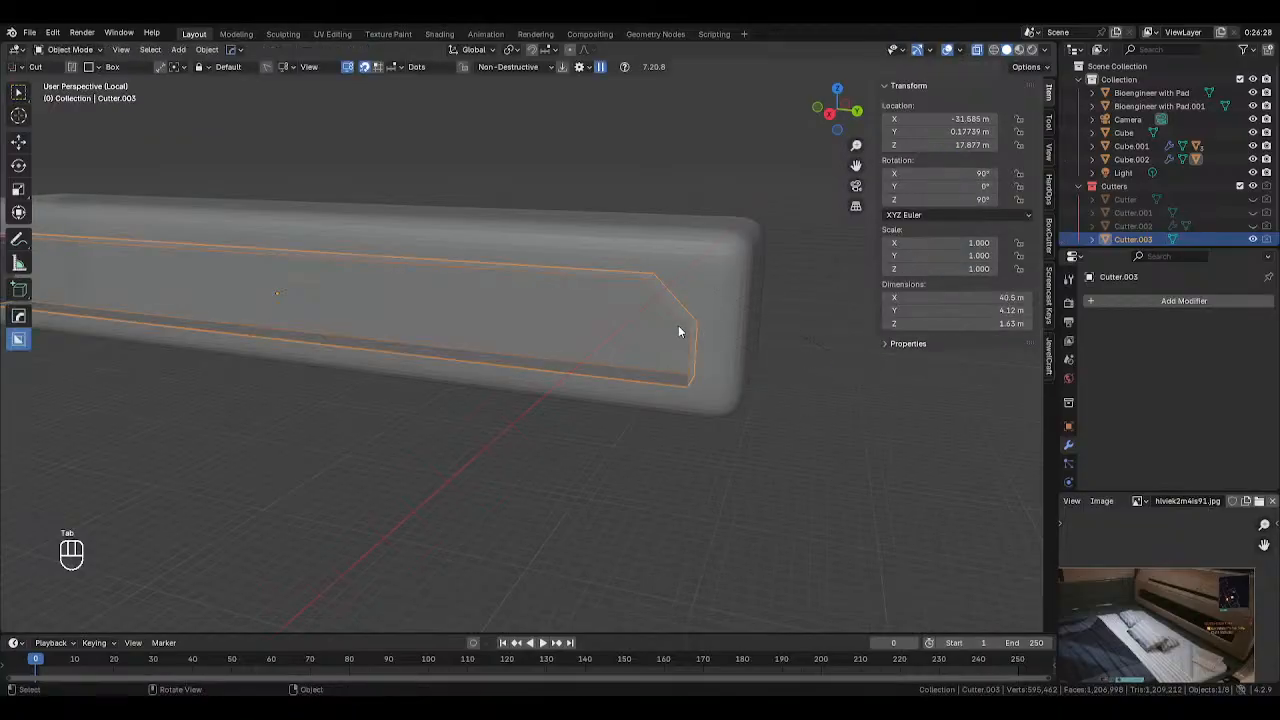
pyautogui.press('KP_1')
pyautogui.press('KP_3')
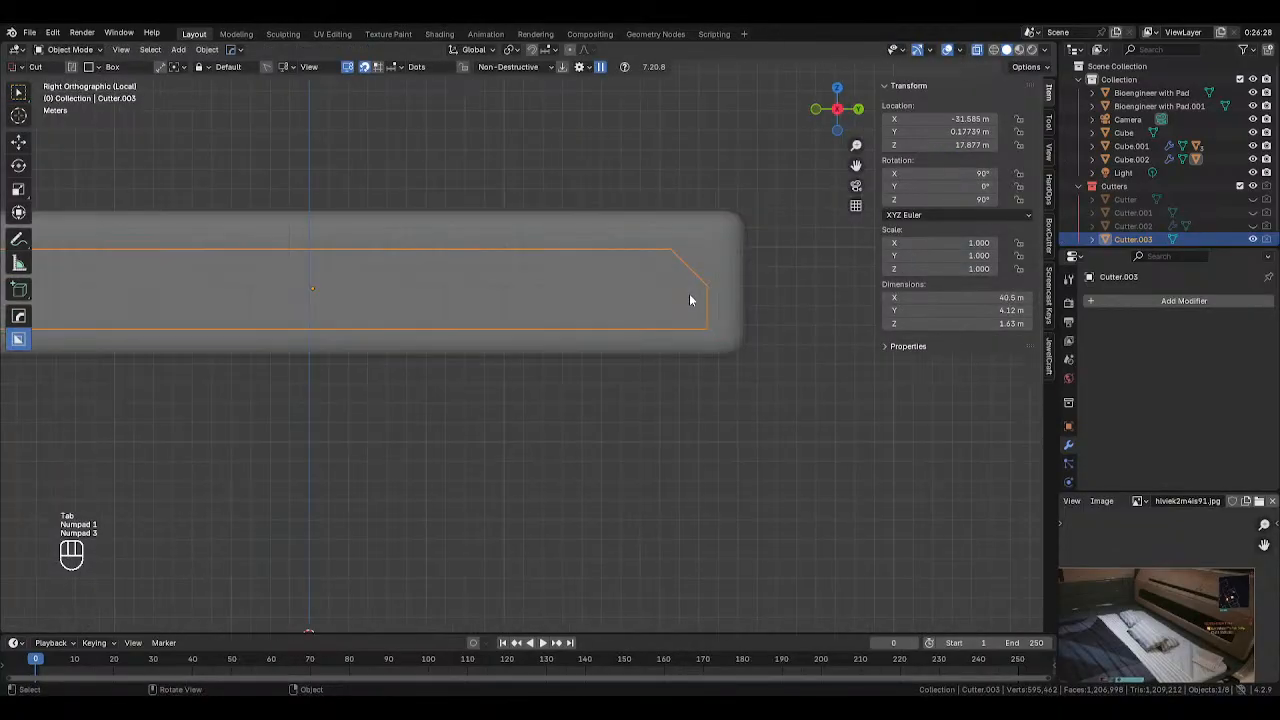
pyautogui.press('Tab')
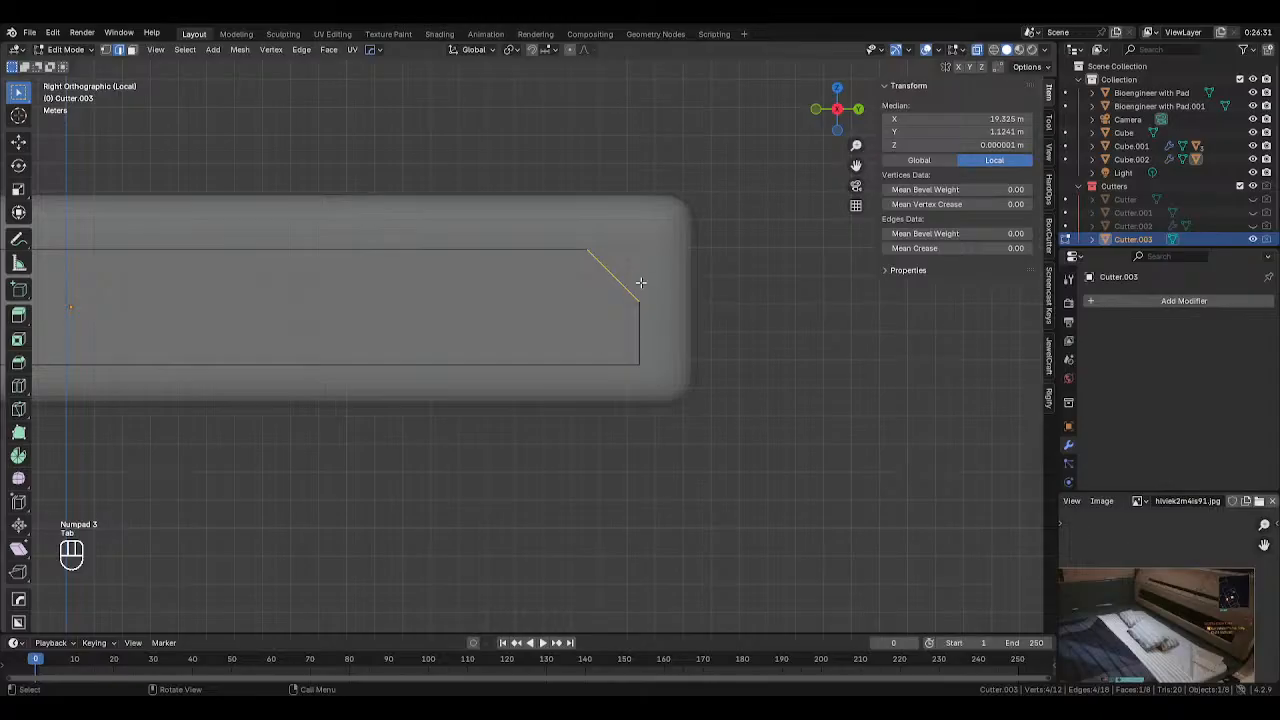
pyautogui.hotkey('shift', 'd')
pyautogui.rightClick(632, 271)
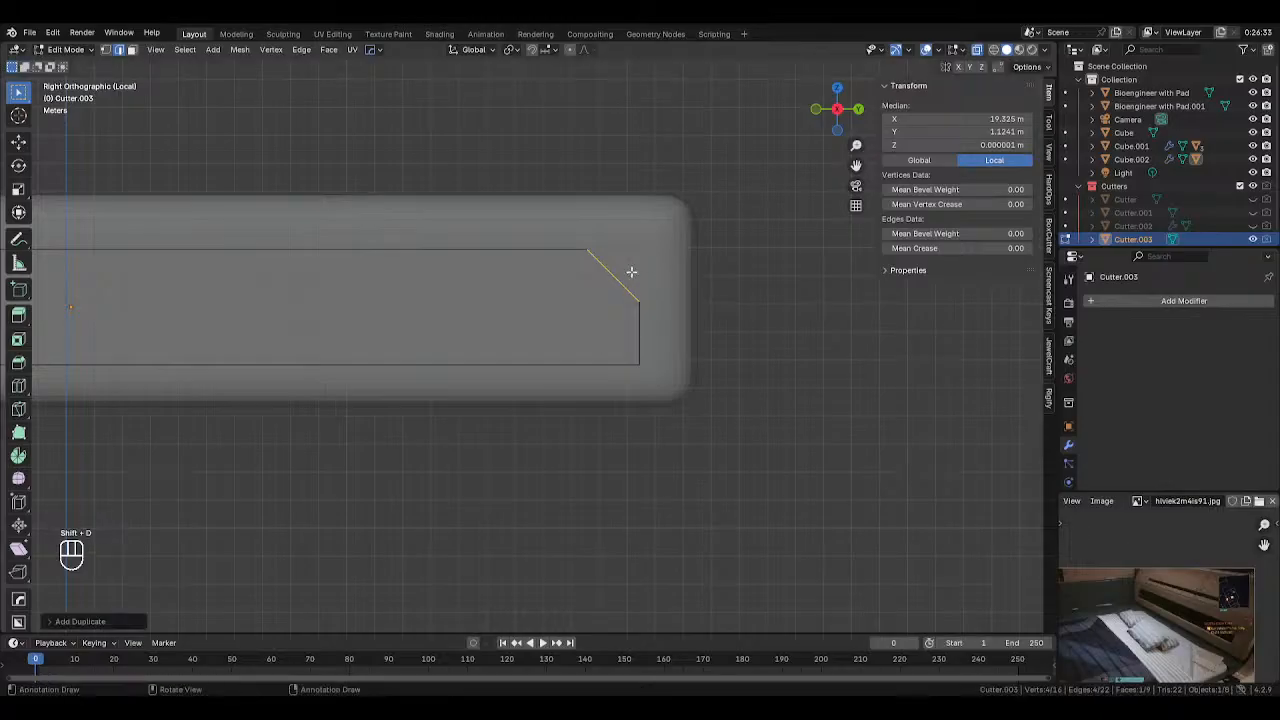
pyautogui.press('g')
pyautogui.press('y')
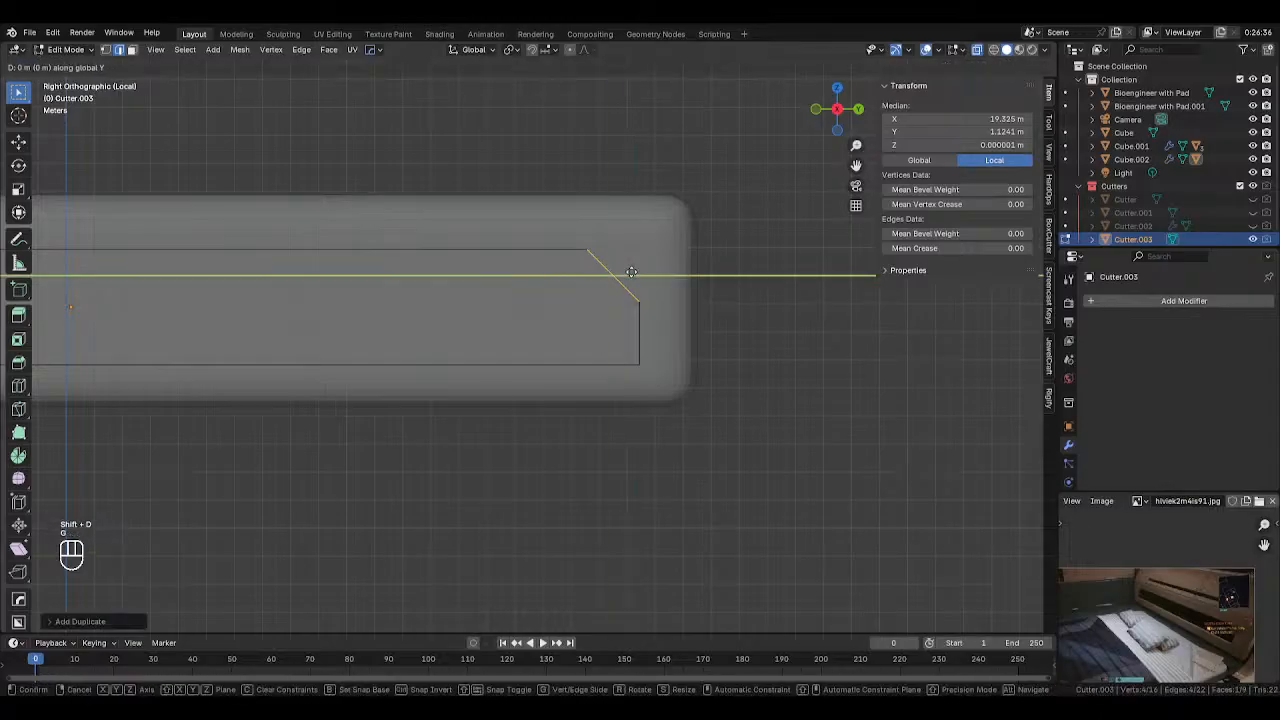
pyautogui.press('z')
pyautogui.rightClick(631, 271)
pyautogui.press('g')
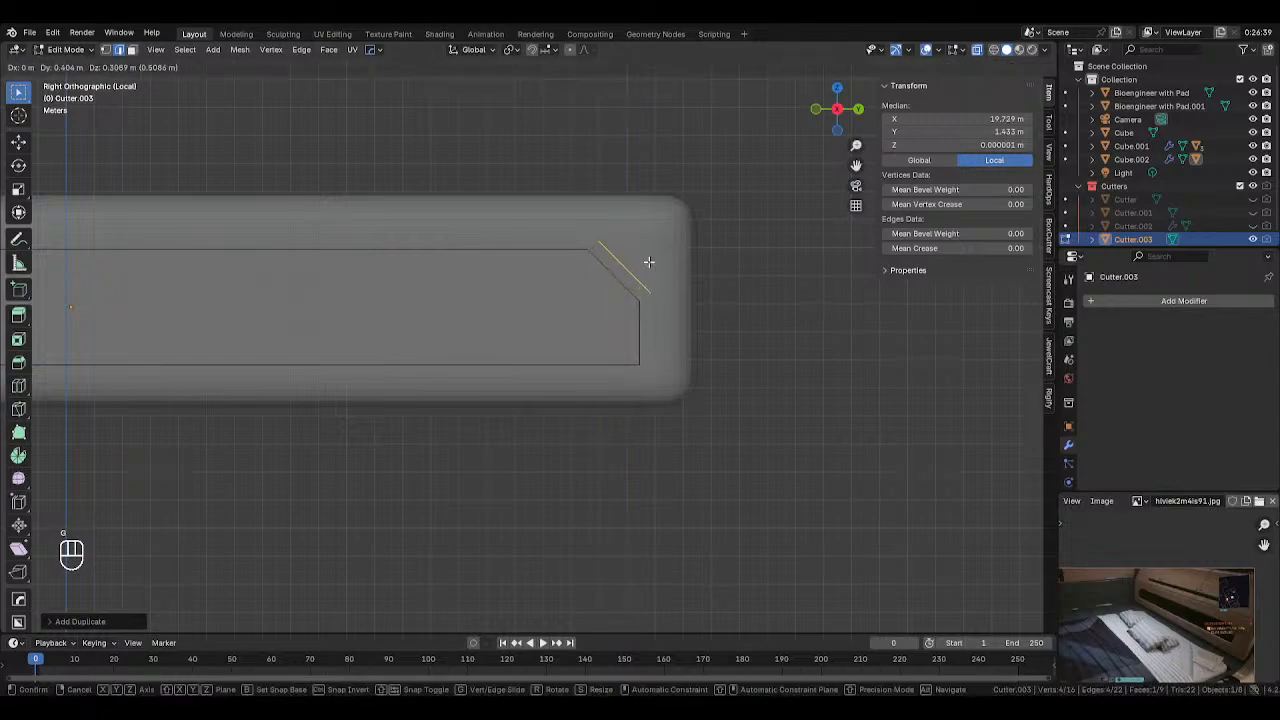
pyautogui.click(649, 262)
# Scale the duplicated chamfer strip down uniformly to about 0.7
pyautogui.press('s')
pyautogui.press('z')
pyautogui.press('x')
pyautogui.press('x')
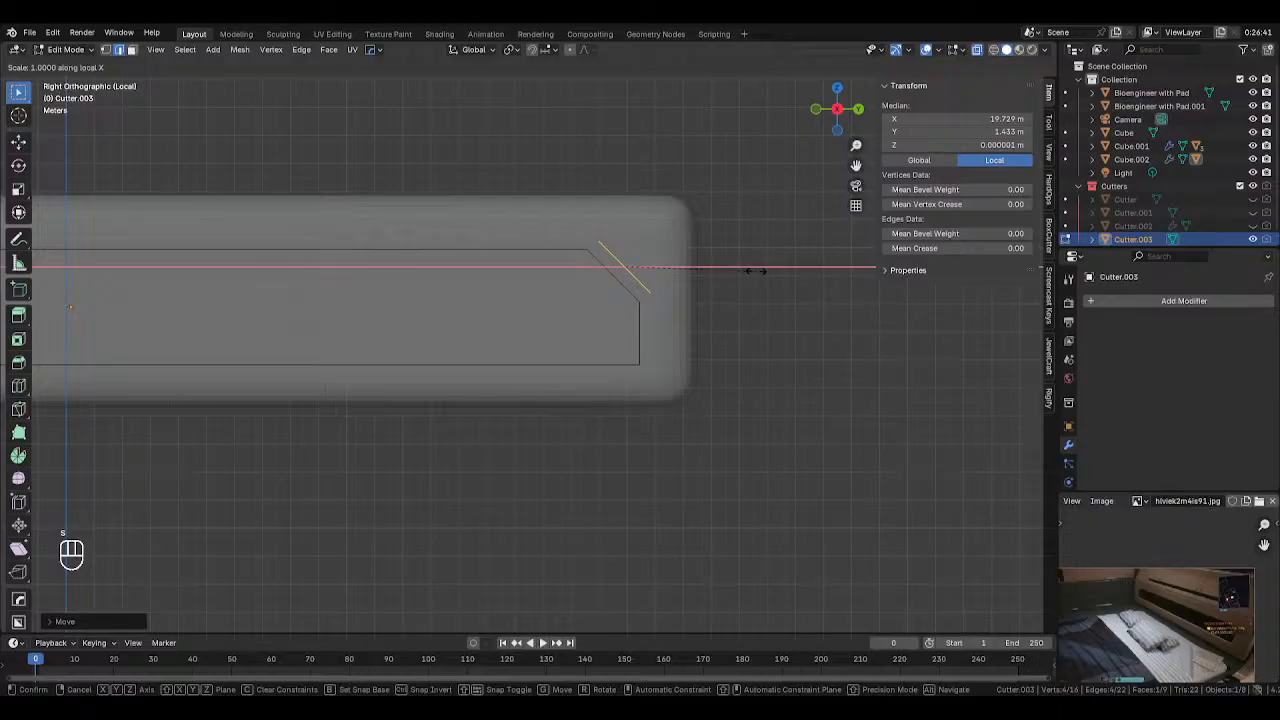
pyautogui.press('x')
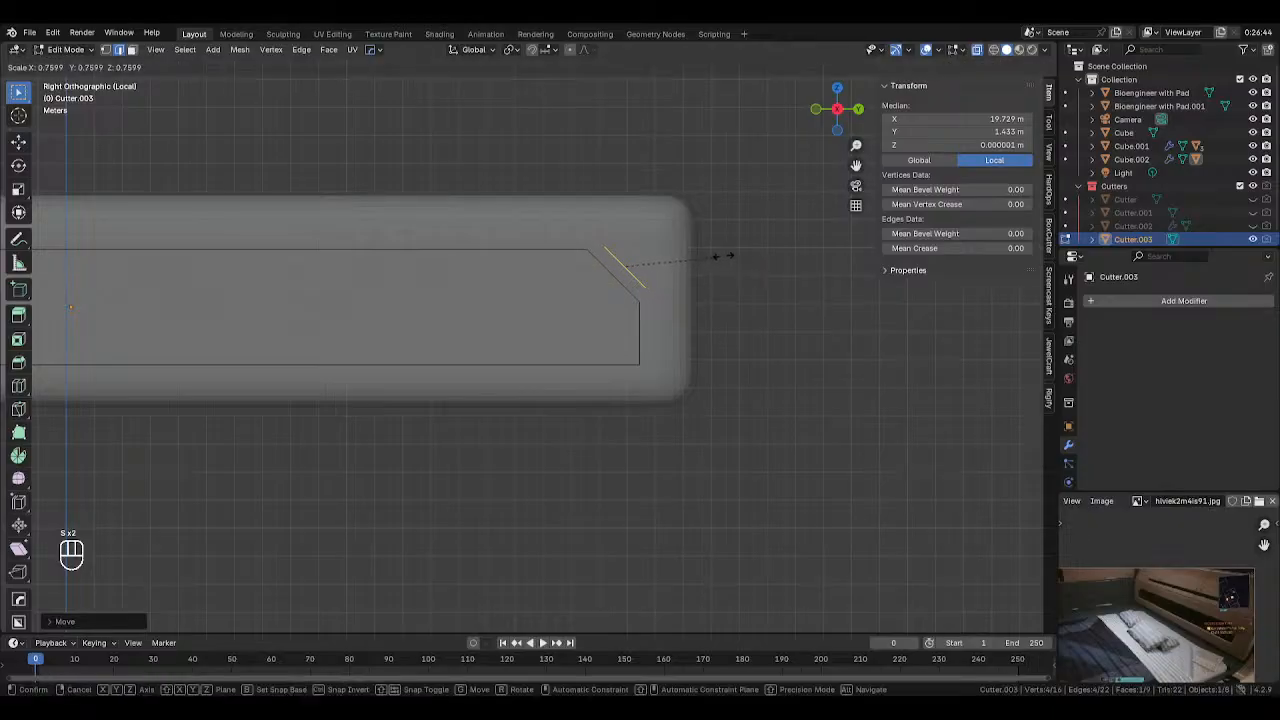
pyautogui.click(715, 254)
# Duplicate the strip again, place the copy farther out toward the bar's corner and shrink it to about half size
pyautogui.hotkey('shift', 'd')
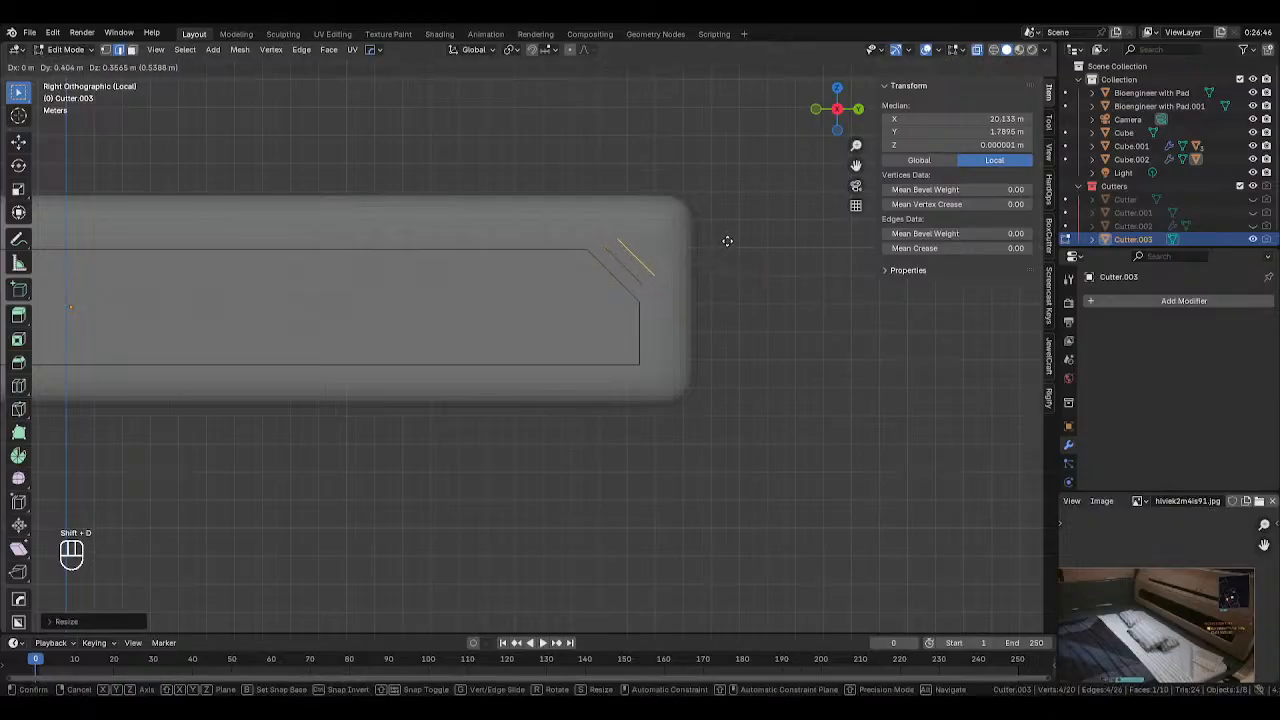
pyautogui.click(727, 241)
pyautogui.press('s')
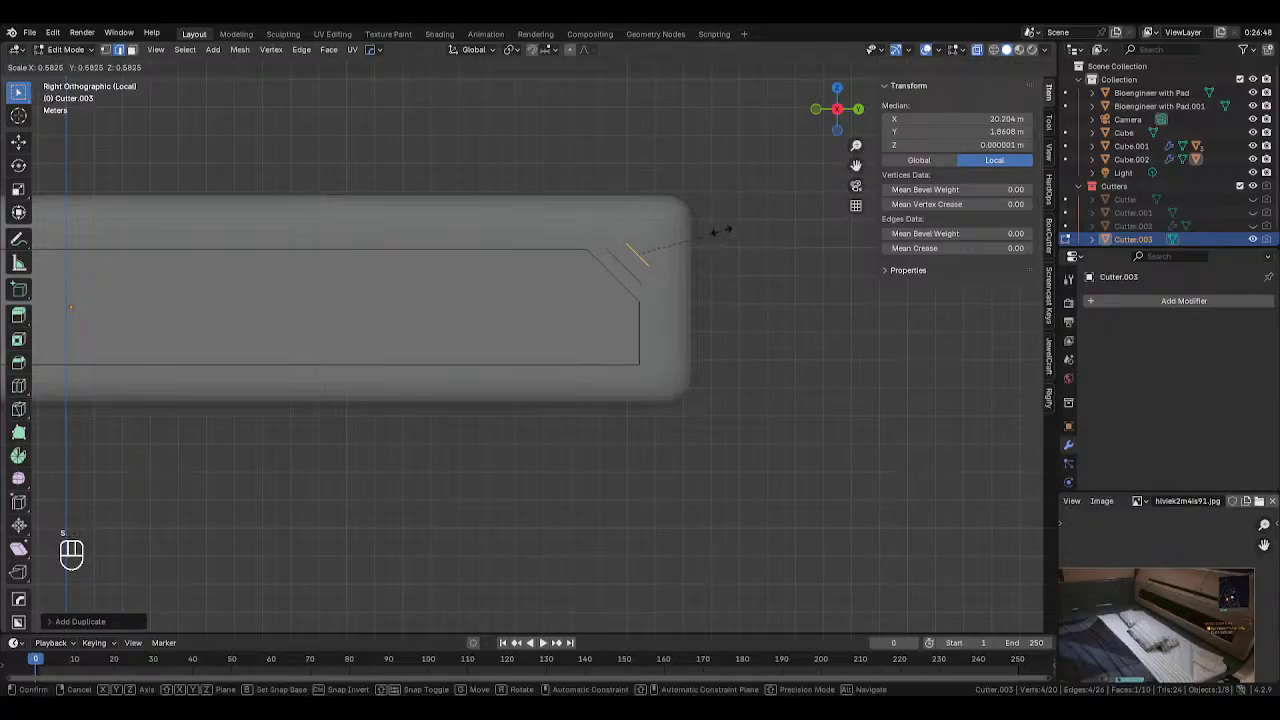
pyautogui.click(634, 254)
pyautogui.scroll(3, 631, 251)
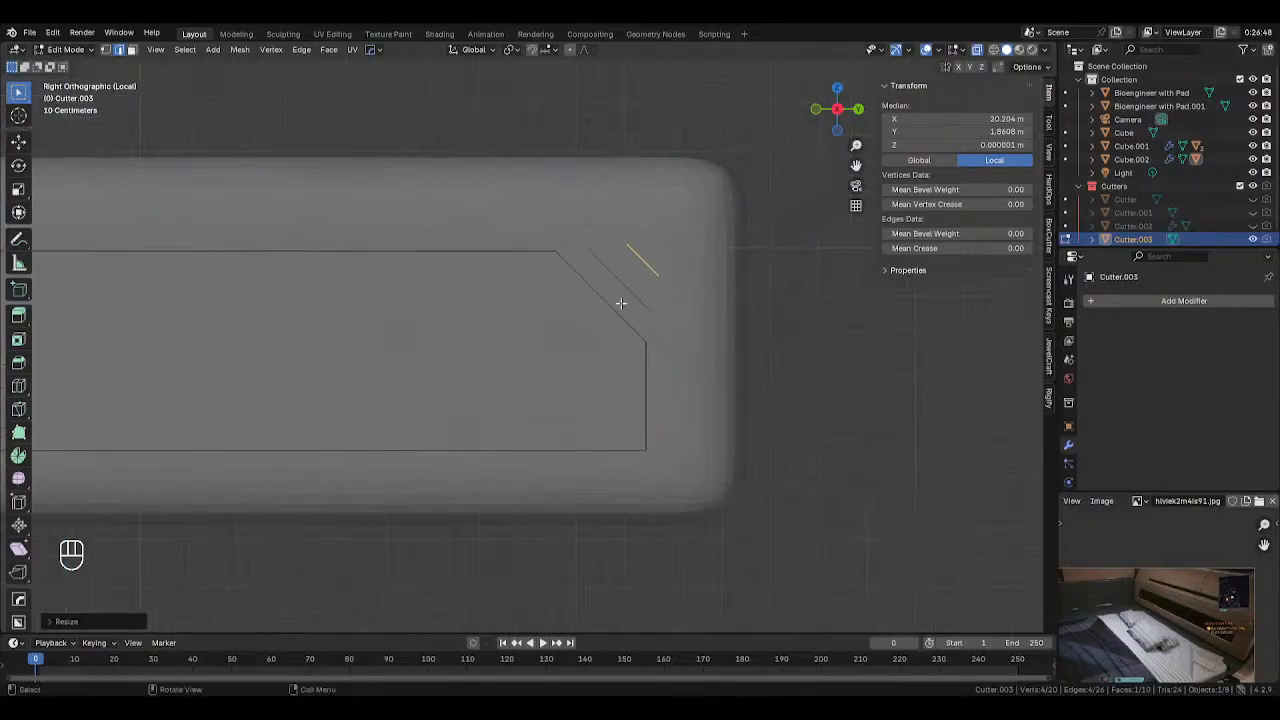
# Select both duplicated strip faces beside the cutter's chamfered corner and turn X-ray off
pyautogui.click(635, 265)
pyautogui.moveTo(600, 240); pyautogui.dragTo(599, 376, button='middle')
pyautogui.click(594, 393)
pyautogui.keyDown('shift'); pyautogui.click(633, 362); pyautogui.keyUp('shift')
pyautogui.hotkey('alt', 'z')
pyautogui.moveTo(716, 365); pyautogui.dragTo(688, 364, button='middle')
pyautogui.press('s')
pyautogui.press('y')
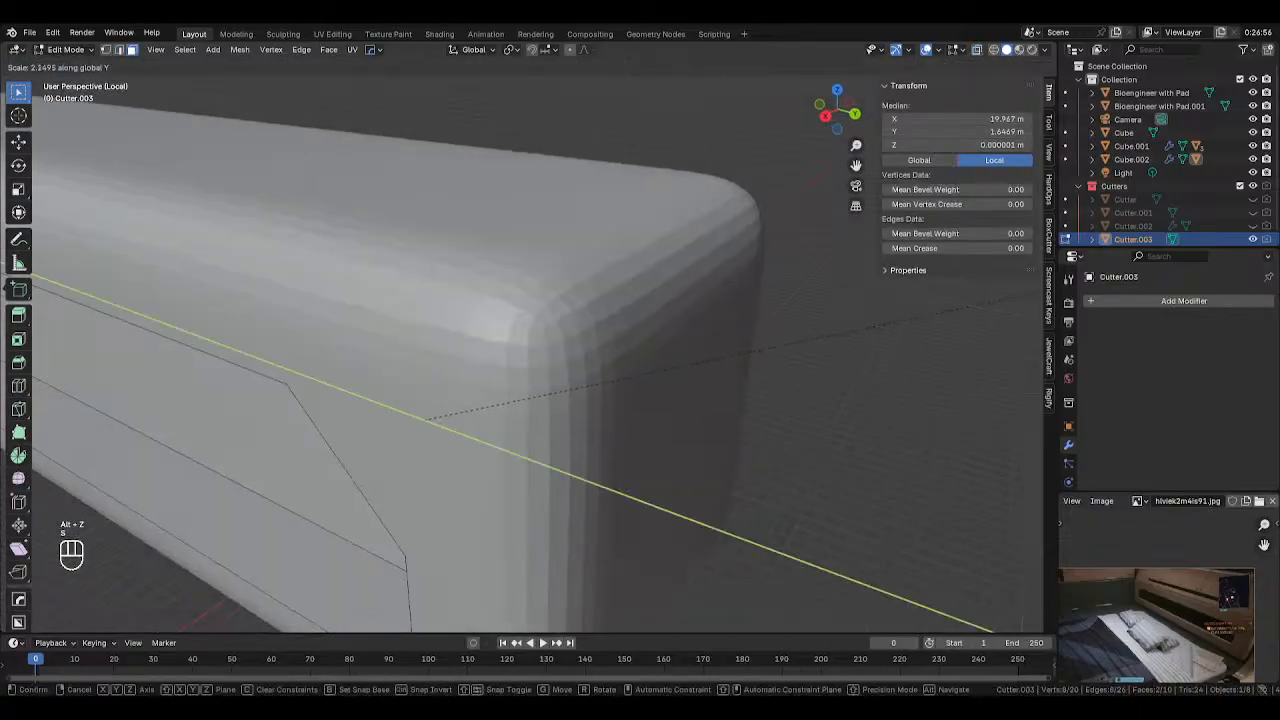
pyautogui.rightClick(2, 385)
# Stretch the two strip faces along the global X axis by a factor of about 2.87
pyautogui.scroll(-3, 334, 377)
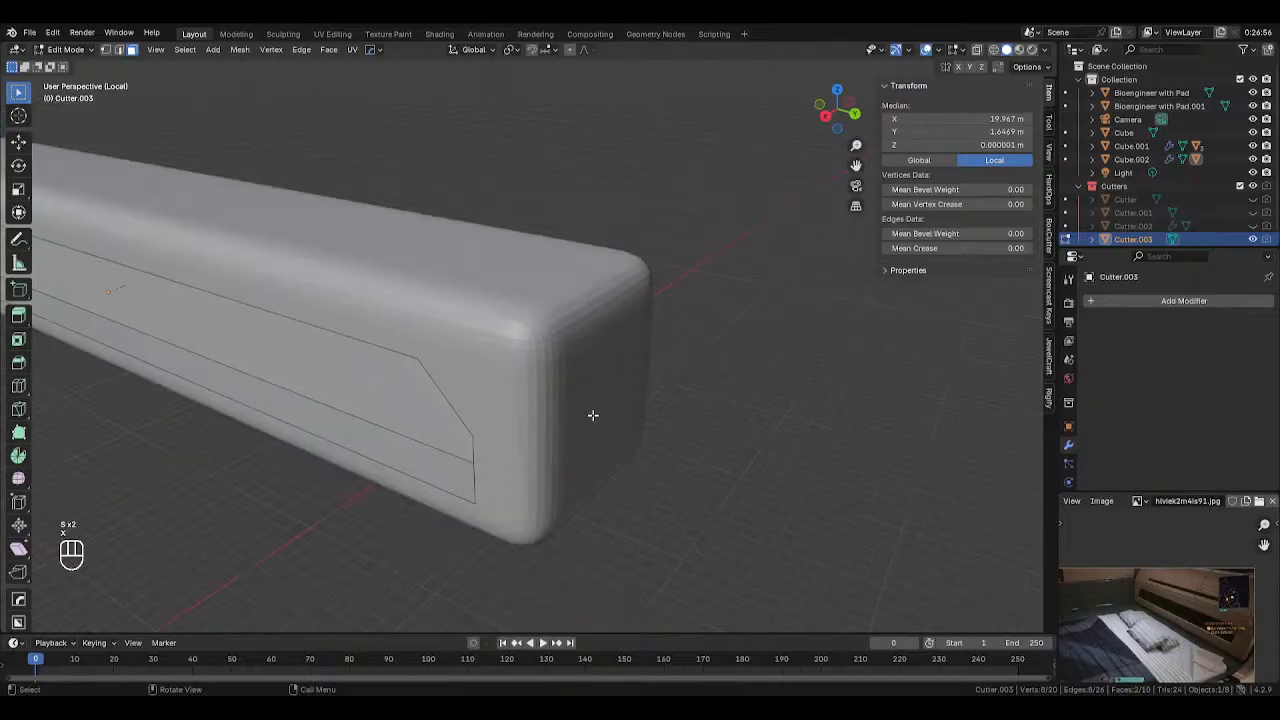
pyautogui.press('s')
pyautogui.press('x')
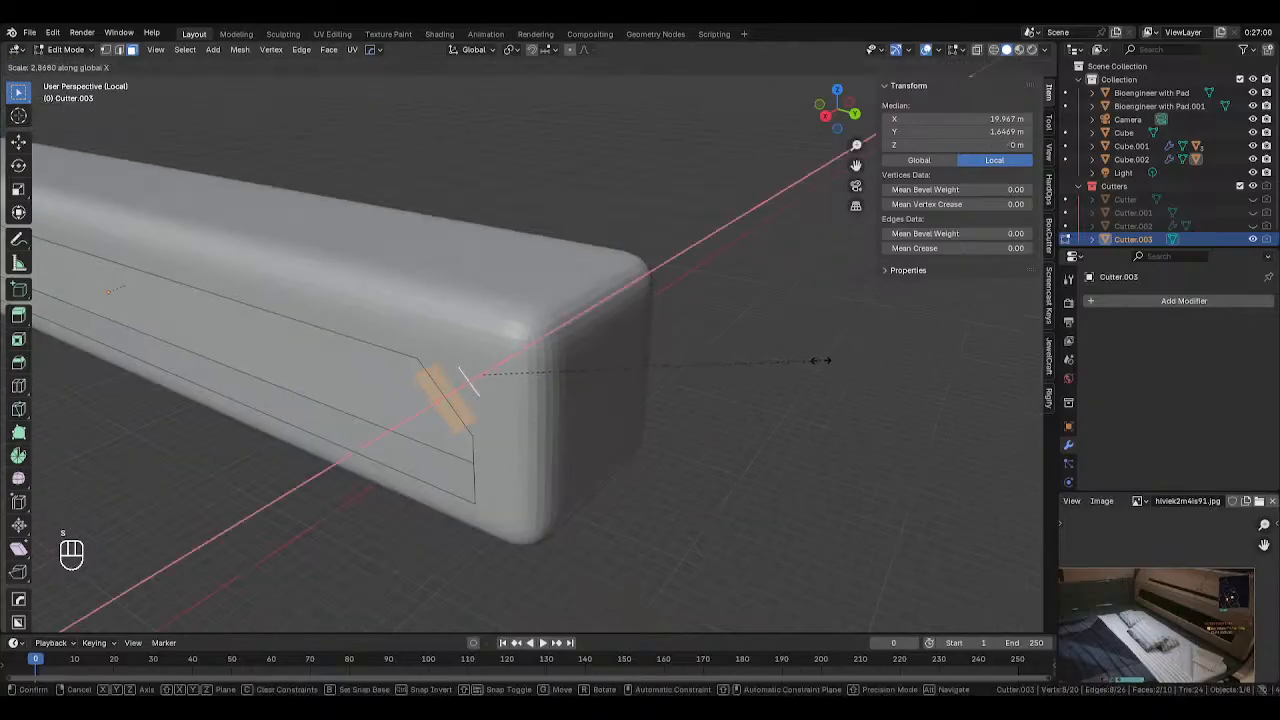
pyautogui.click(820, 360)
pyautogui.press('Tab')
pyautogui.click(474, 448)
pyautogui.click(472, 449)
pyautogui.press('Tab')
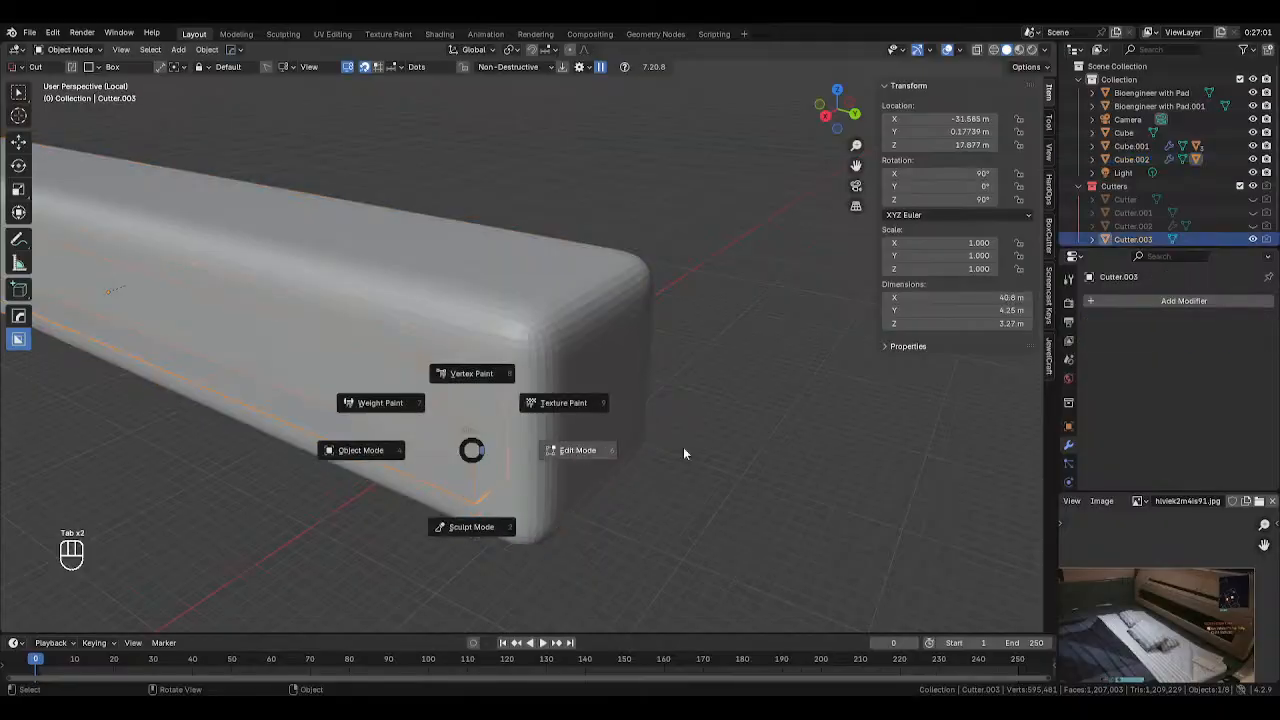
pyautogui.click(684, 450)
pyautogui.click(486, 489)
pyautogui.scroll(-2, 320, 423)
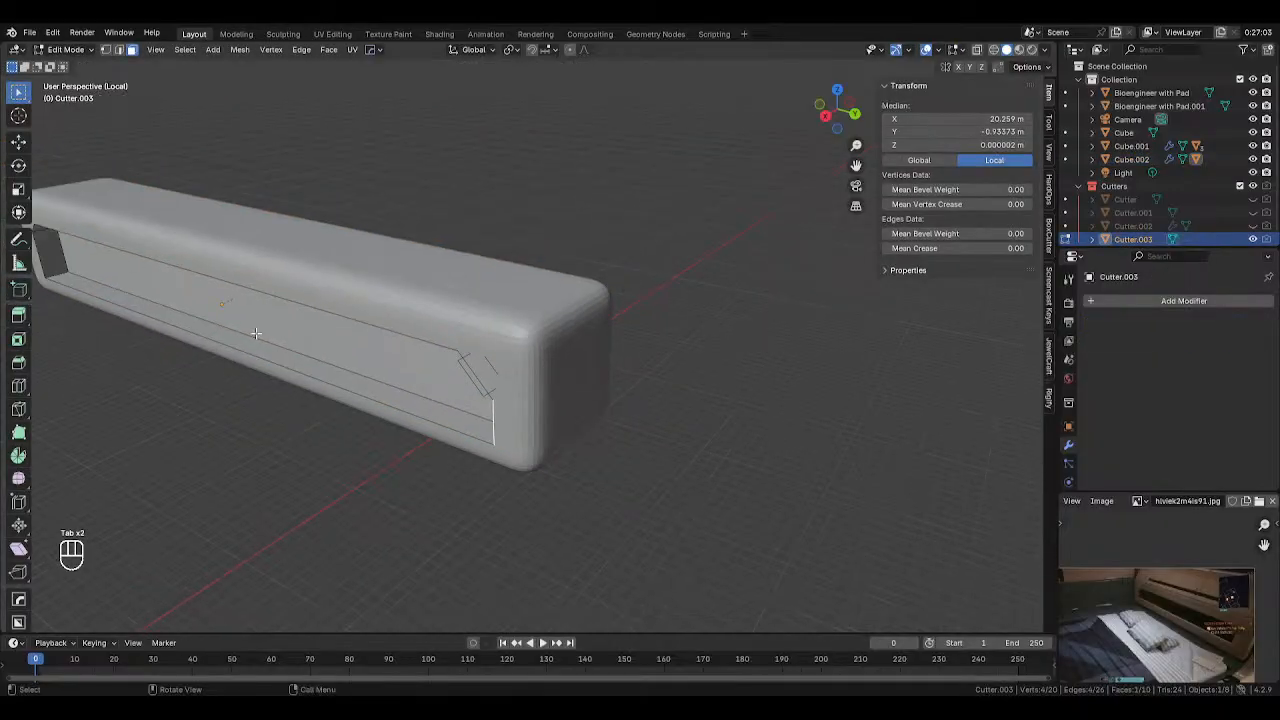
pyautogui.moveTo(256, 334); pyautogui.dragTo(307, 332, button='middle')
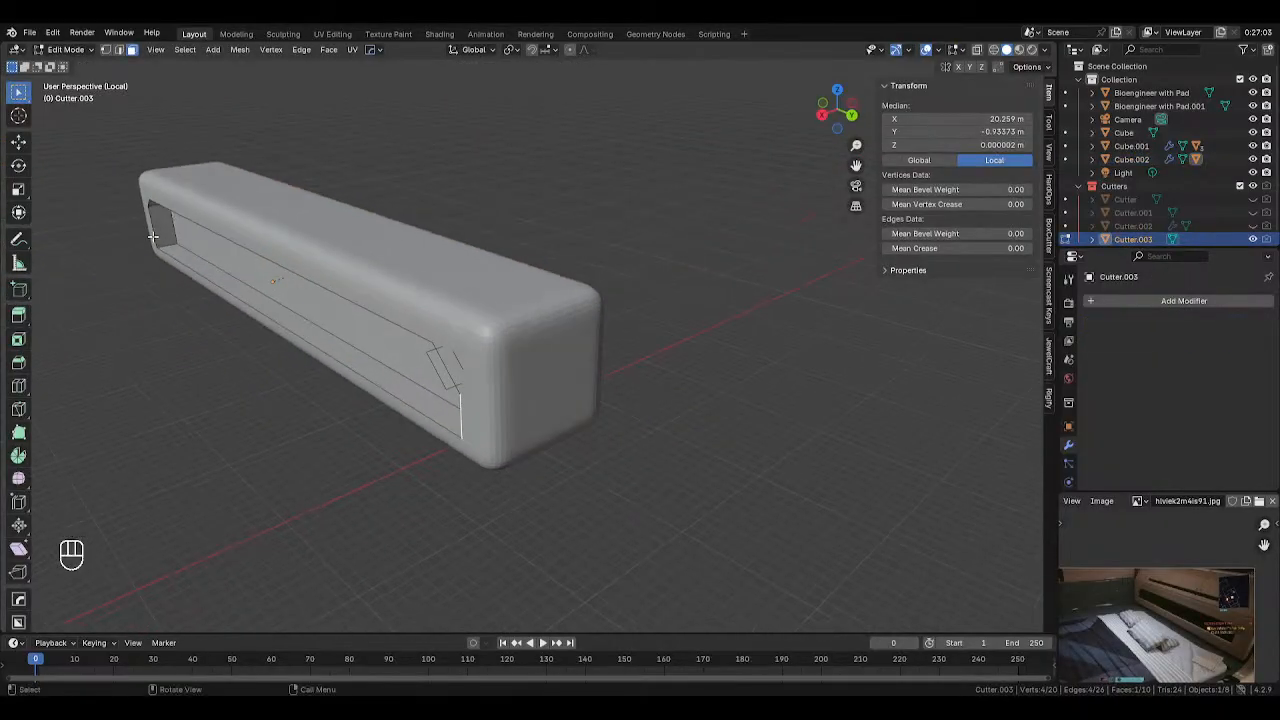
# Move the cutter's large front face about 1.3 m outward along X, past the bar's front, and return to Object Mode
pyautogui.click(254, 268)
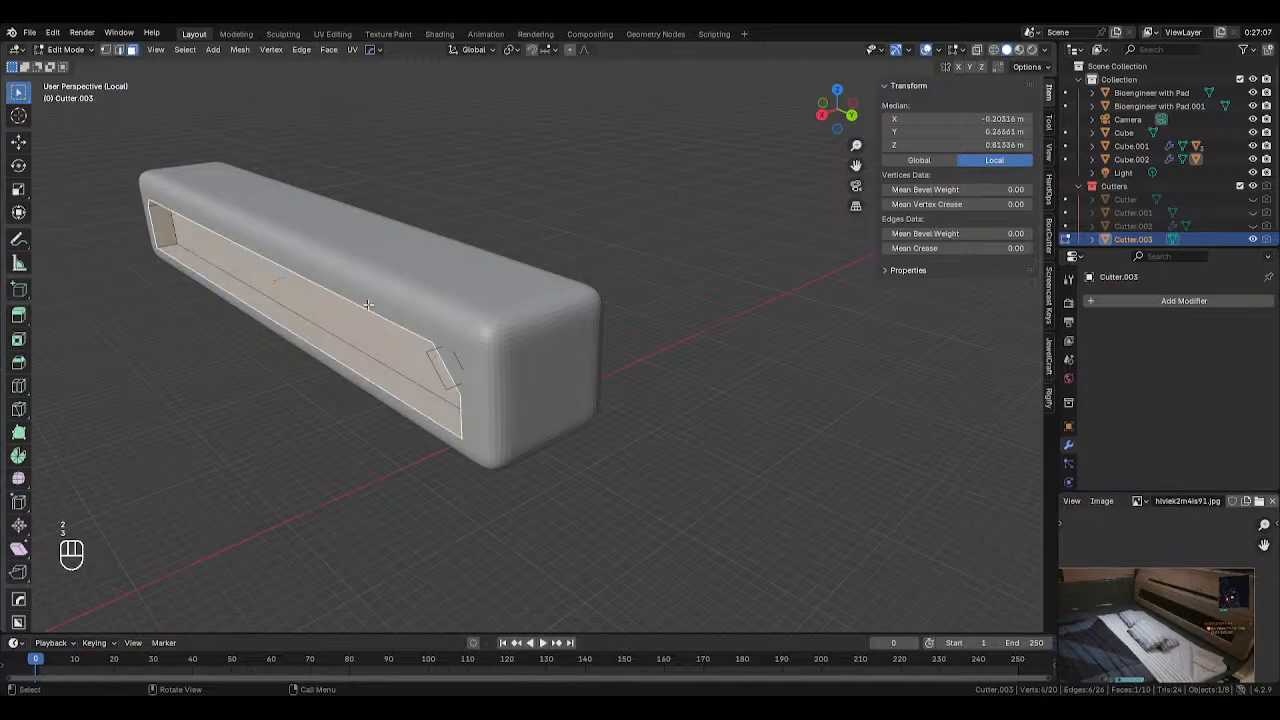
pyautogui.press('g')
pyautogui.press('x')
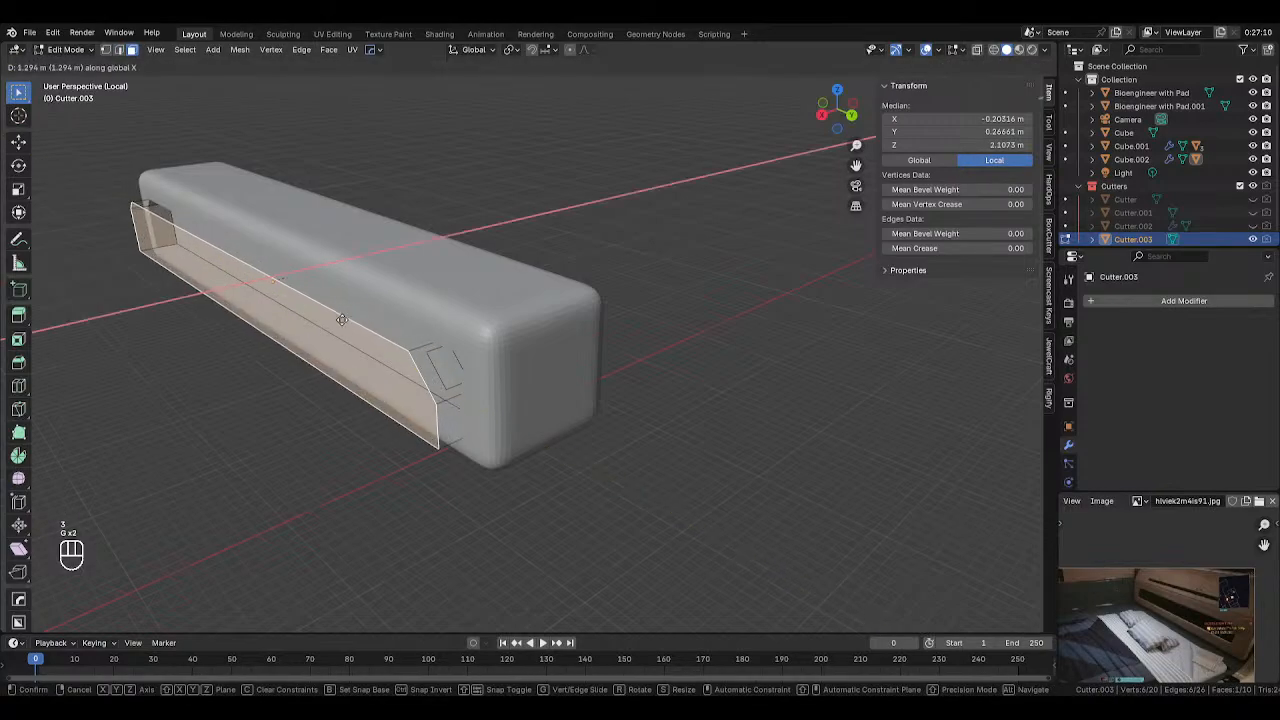
pyautogui.click(466, 329)
pyautogui.press('Tab')
# Reopen the cutter's mesh and extrude the two strip faces slightly along their normal to give them thickness
pyautogui.click(494, 367)
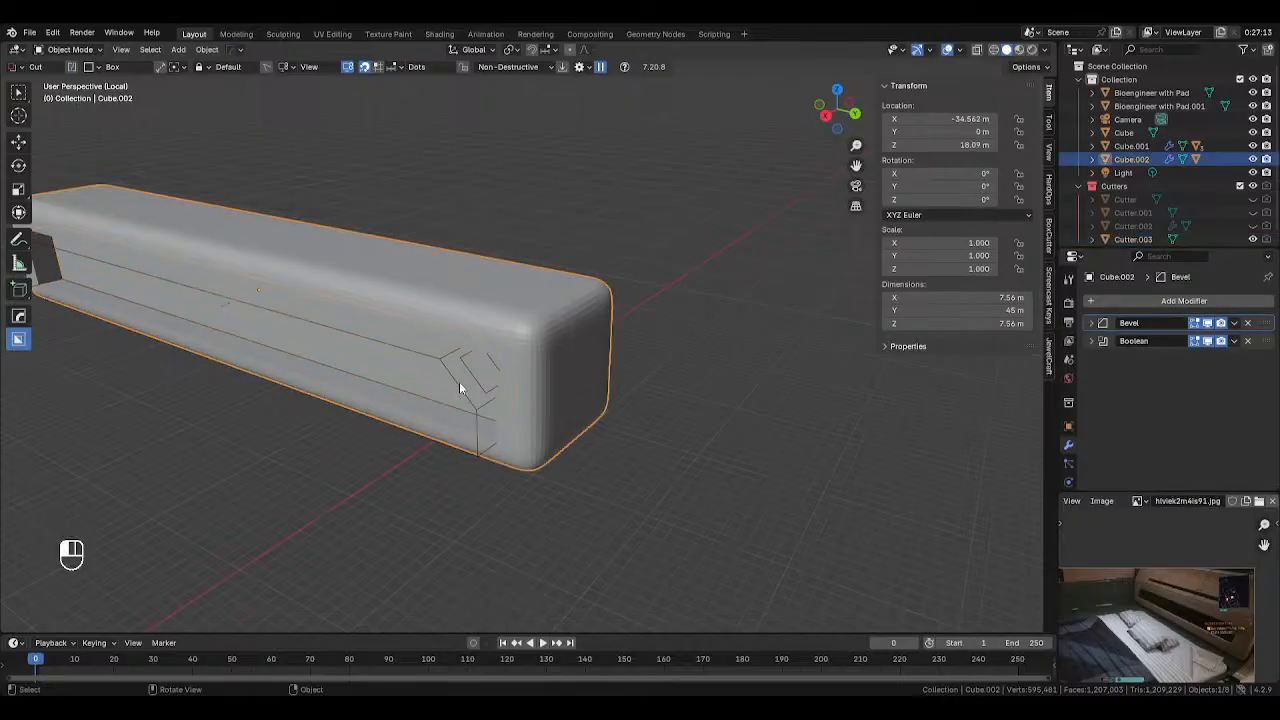
pyautogui.click(459, 381)
pyautogui.scroll(3, 499, 382)
pyautogui.press('Tab')
pyautogui.press('3')
pyautogui.click(522, 347)
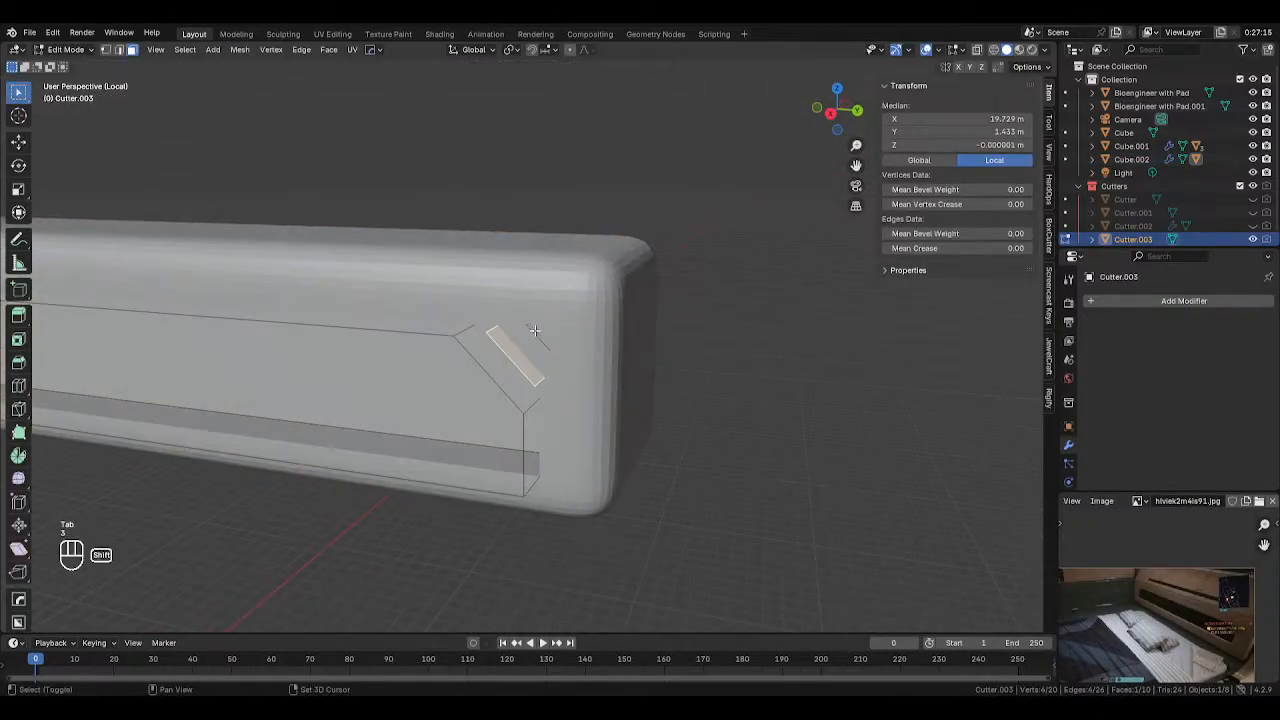
pyautogui.keyDown('shift'); pyautogui.click(540, 332); pyautogui.keyUp('shift')
pyautogui.moveTo(604, 325); pyautogui.dragTo(632, 309, button='middle')
pyautogui.scroll(3, 636, 306)
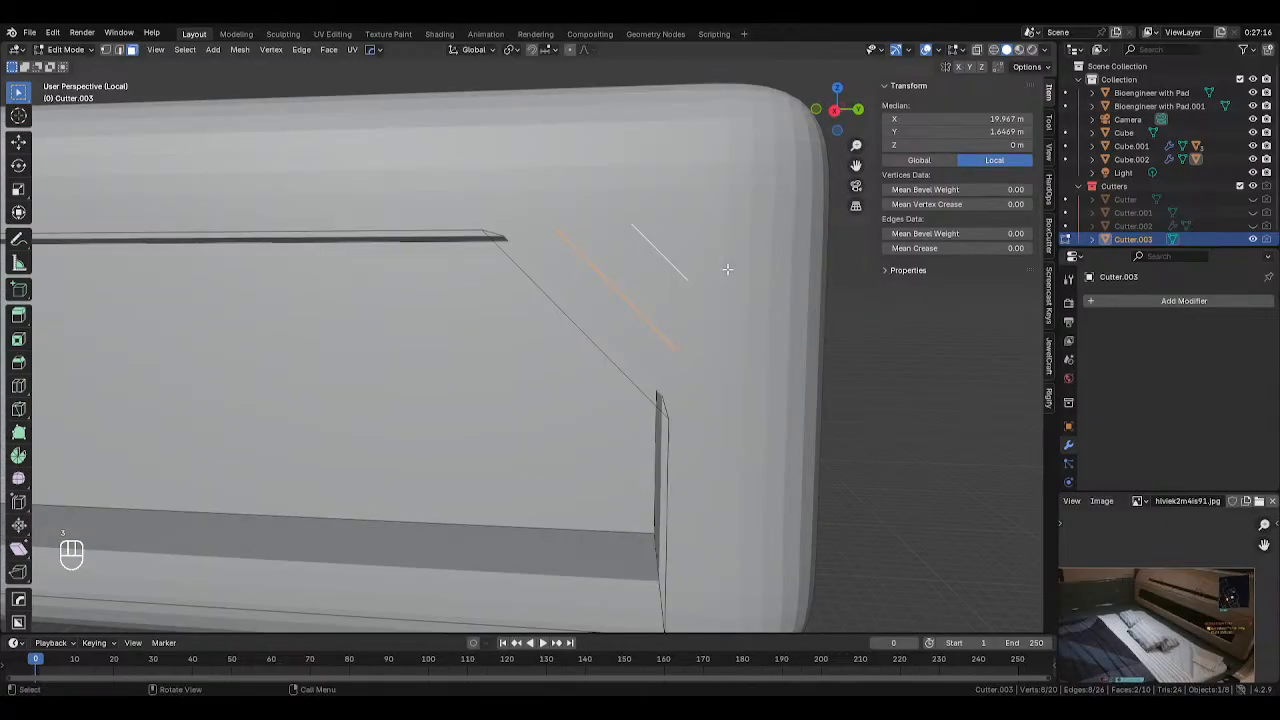
pyautogui.press('e')
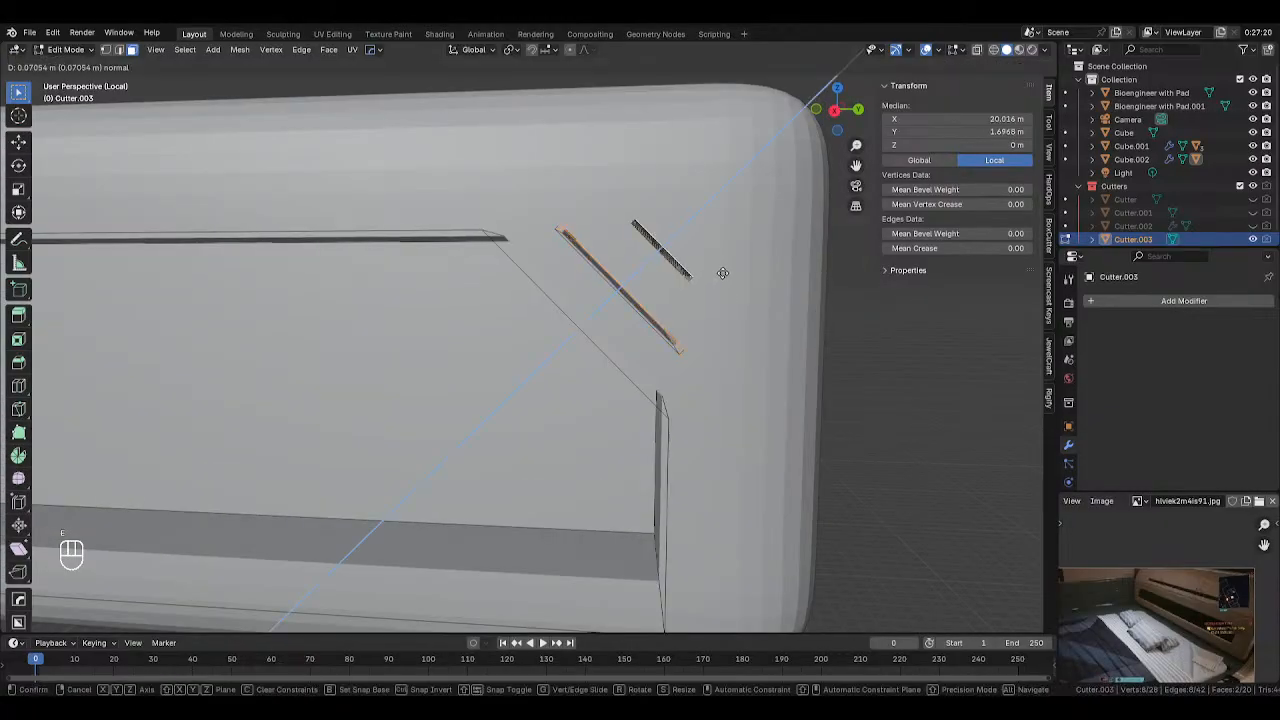
pyautogui.click(725, 270)
# Move the smaller strip's front face about 0.27 m outward along the global X axis
pyautogui.moveTo(725, 270); pyautogui.dragTo(668, 287, button='middle')
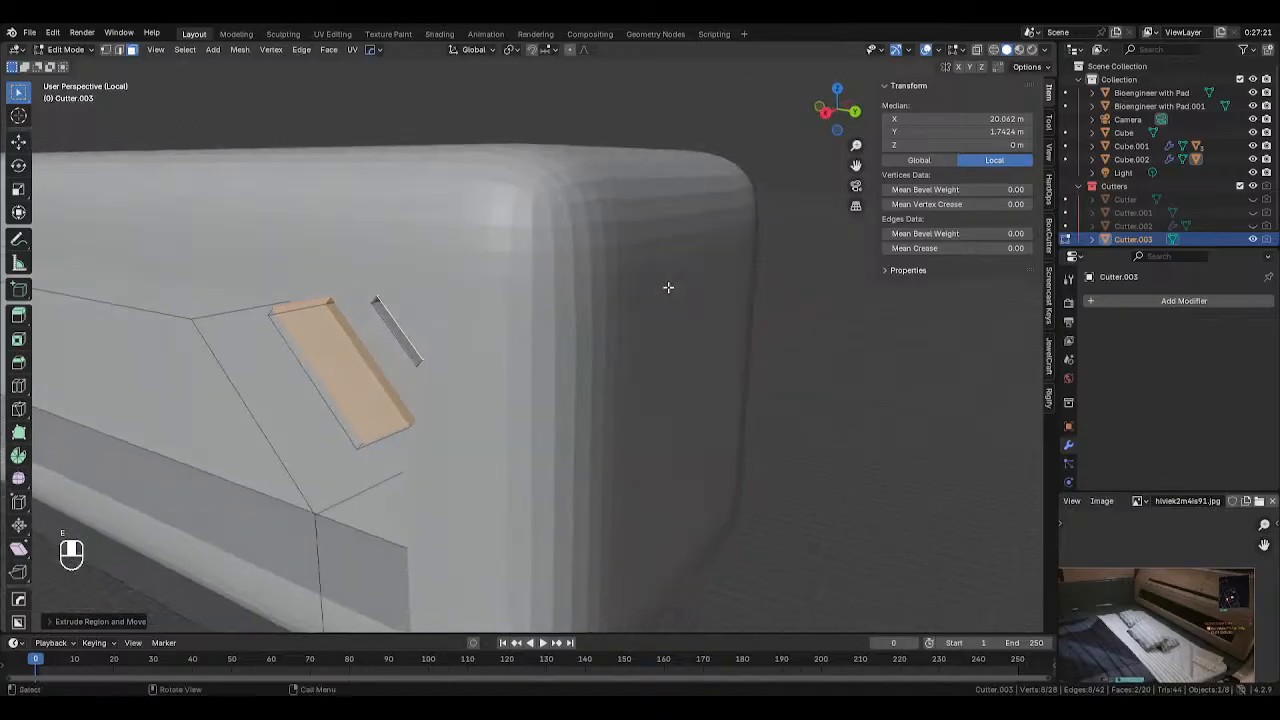
pyautogui.click(391, 326)
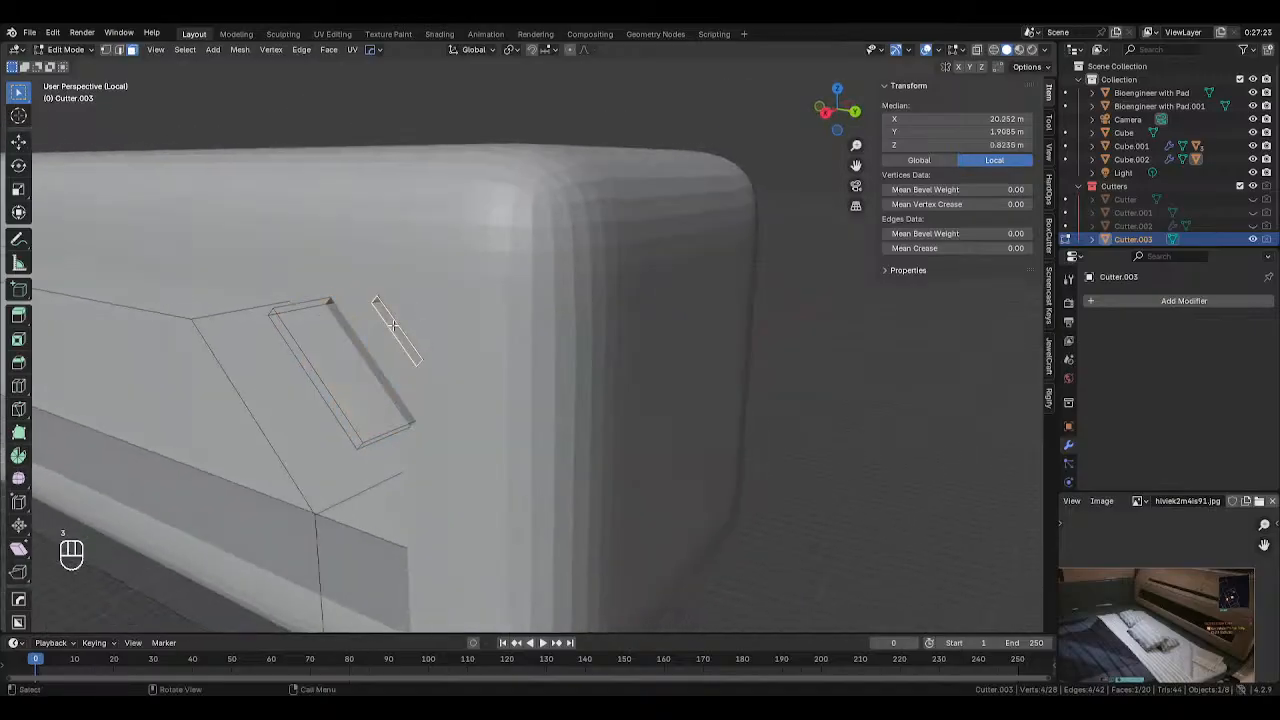
pyautogui.press('g')
pyautogui.press('y')
pyautogui.rightClick(571, 315)
pyautogui.press('g')
pyautogui.press('x')
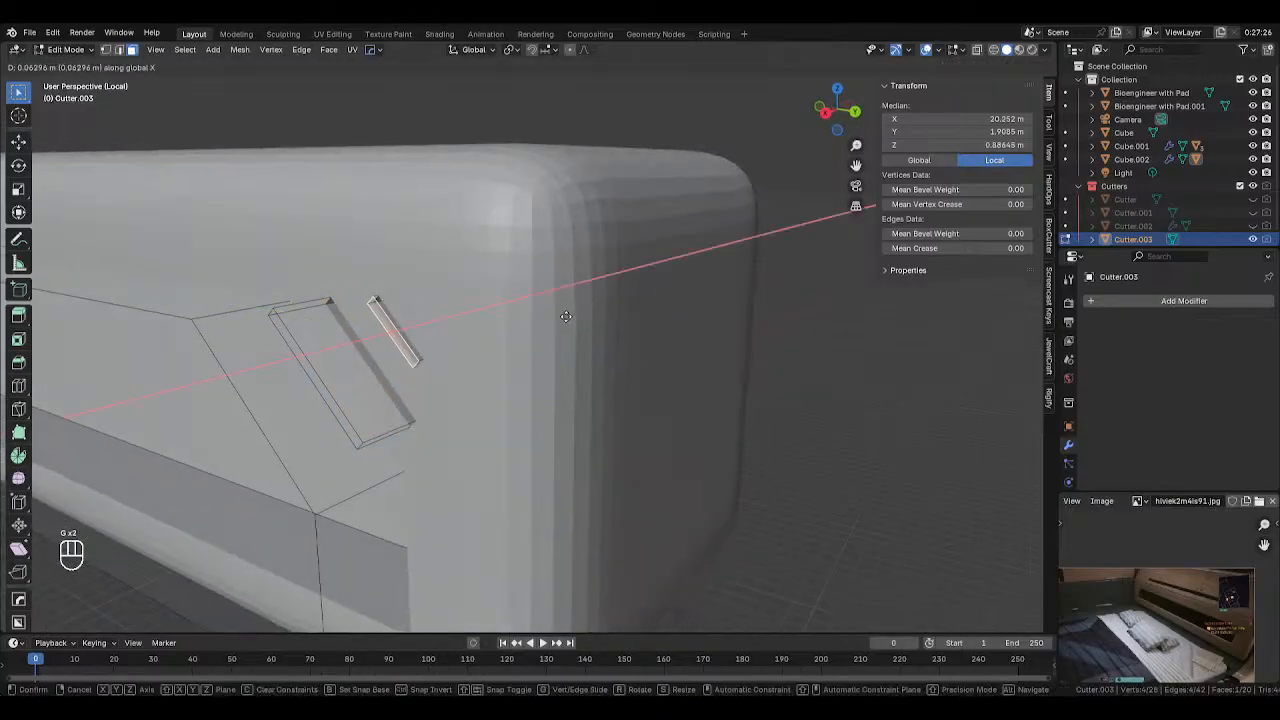
pyautogui.click(562, 318)
pyautogui.moveTo(562, 318); pyautogui.dragTo(489, 334, button='middle')
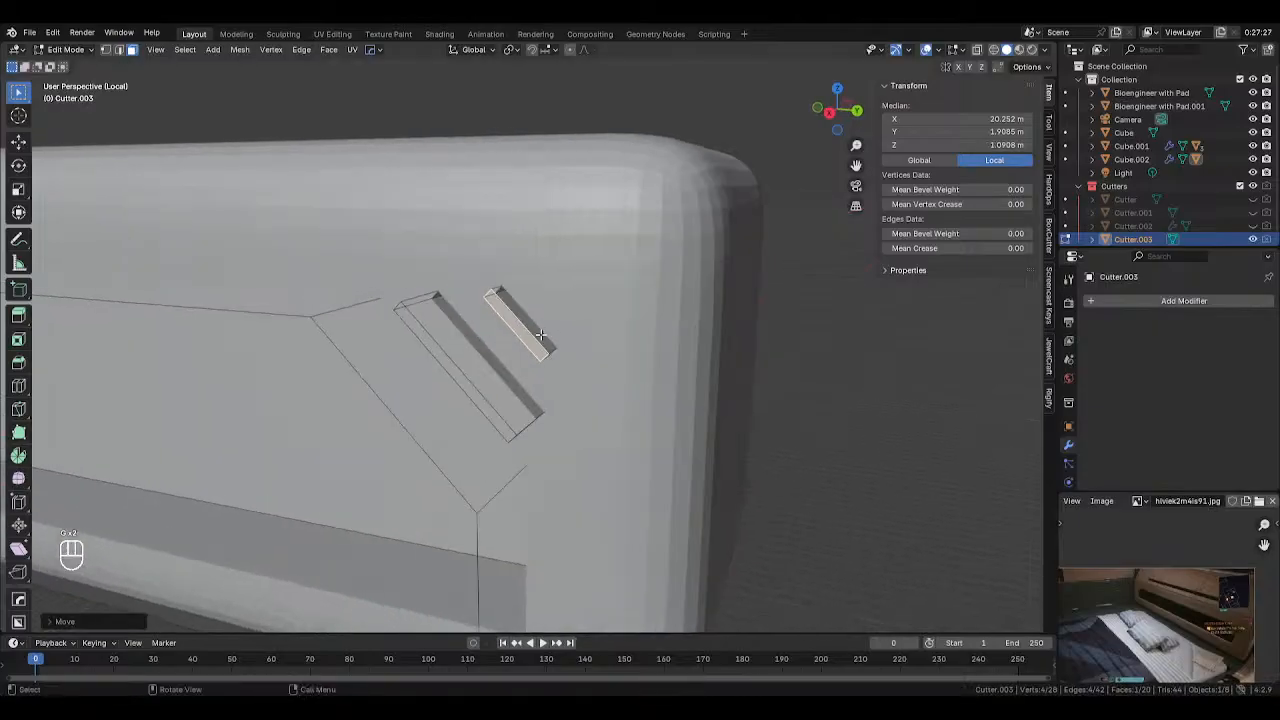
# Select the short end edges of both strips, using X-ray to reach the hidden ones, and turn X-ray off
pyautogui.press('2')
pyautogui.keyDown('alt'); pyautogui.click(421, 307); pyautogui.keyUp('alt')
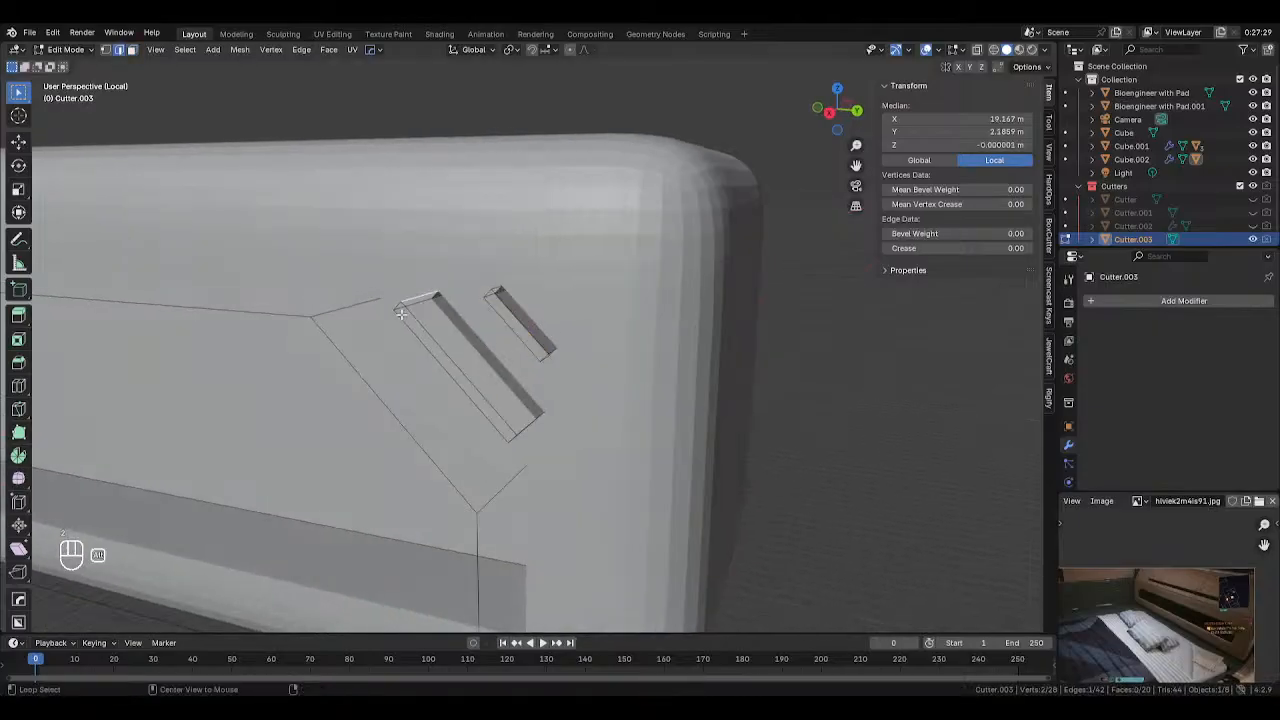
pyautogui.hotkey('alt', 'z')
pyautogui.moveTo(447, 316); pyautogui.dragTo(550, 325, button='middle')
pyautogui.keyDown('shift'); pyautogui.click(550, 323); pyautogui.keyUp('shift')
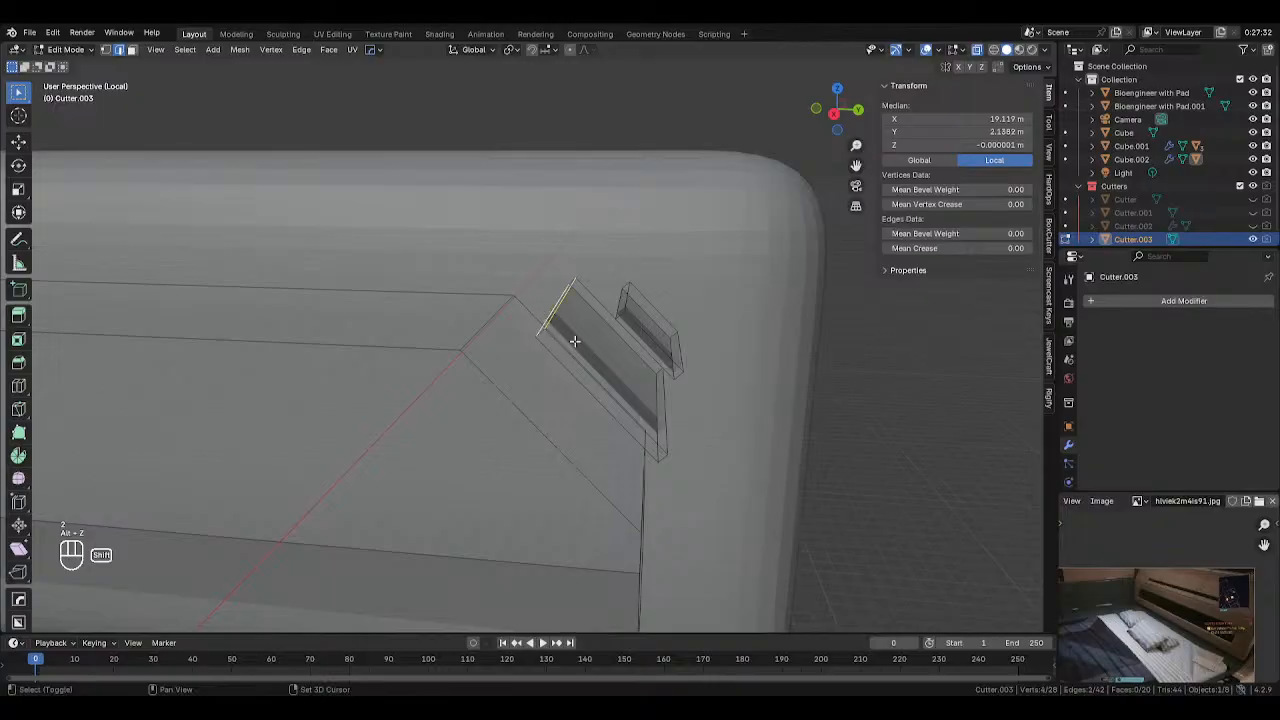
pyautogui.keyDown('shift'); pyautogui.click(680, 363); pyautogui.keyUp('shift')
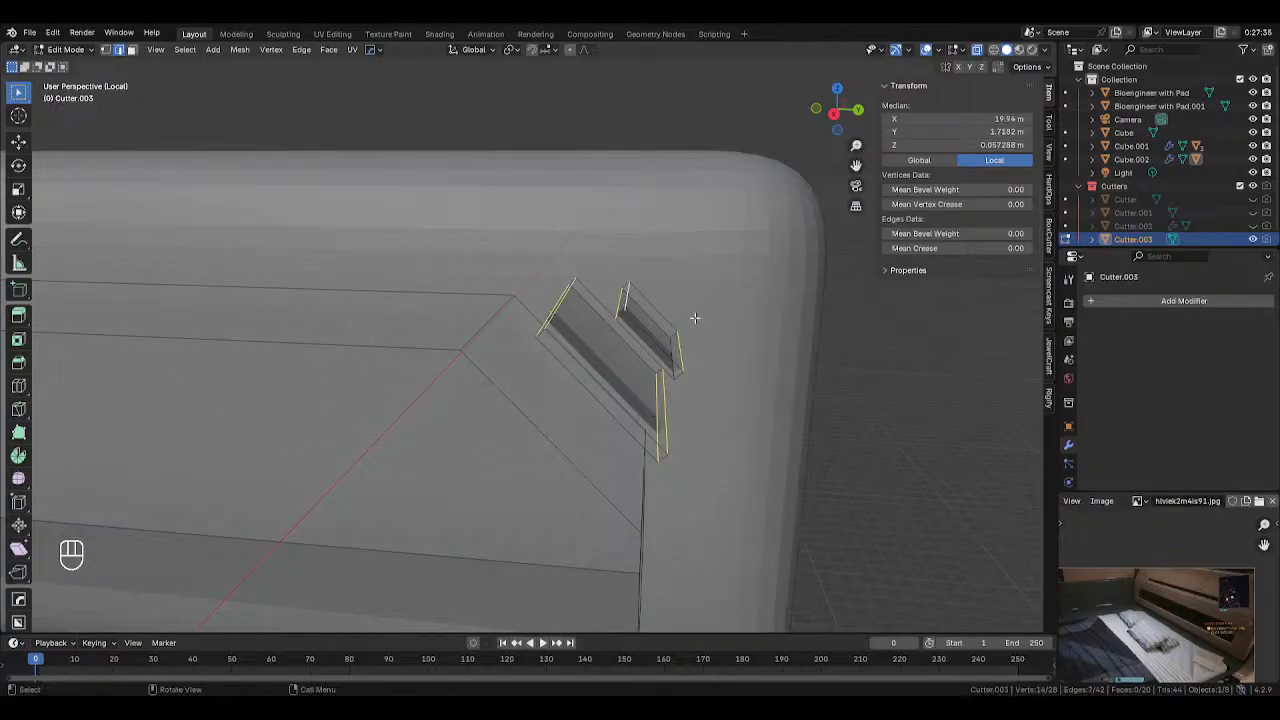
pyautogui.moveTo(691, 318); pyautogui.dragTo(748, 320, button='middle')
pyautogui.hotkey('alt', 'z')
# Try to bevel the selected end edges of the two strips
pyautogui.hotkey('ctrl', 'b')
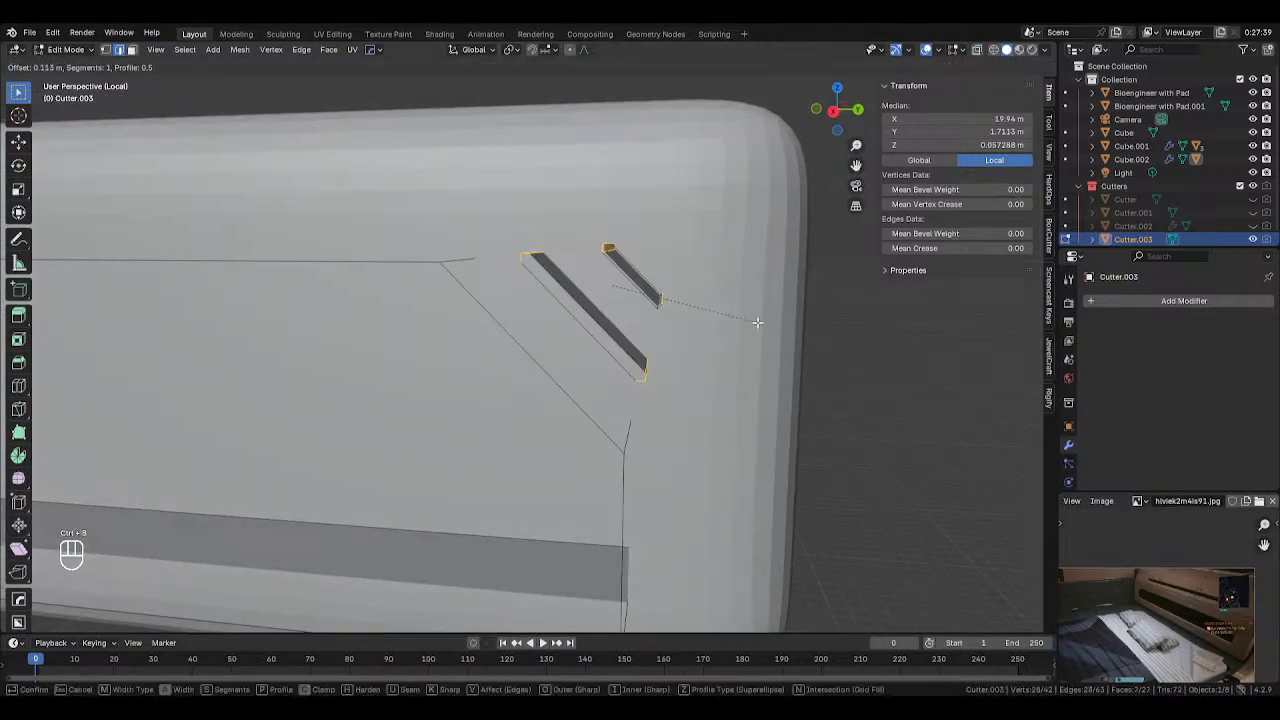
pyautogui.click(757, 322)
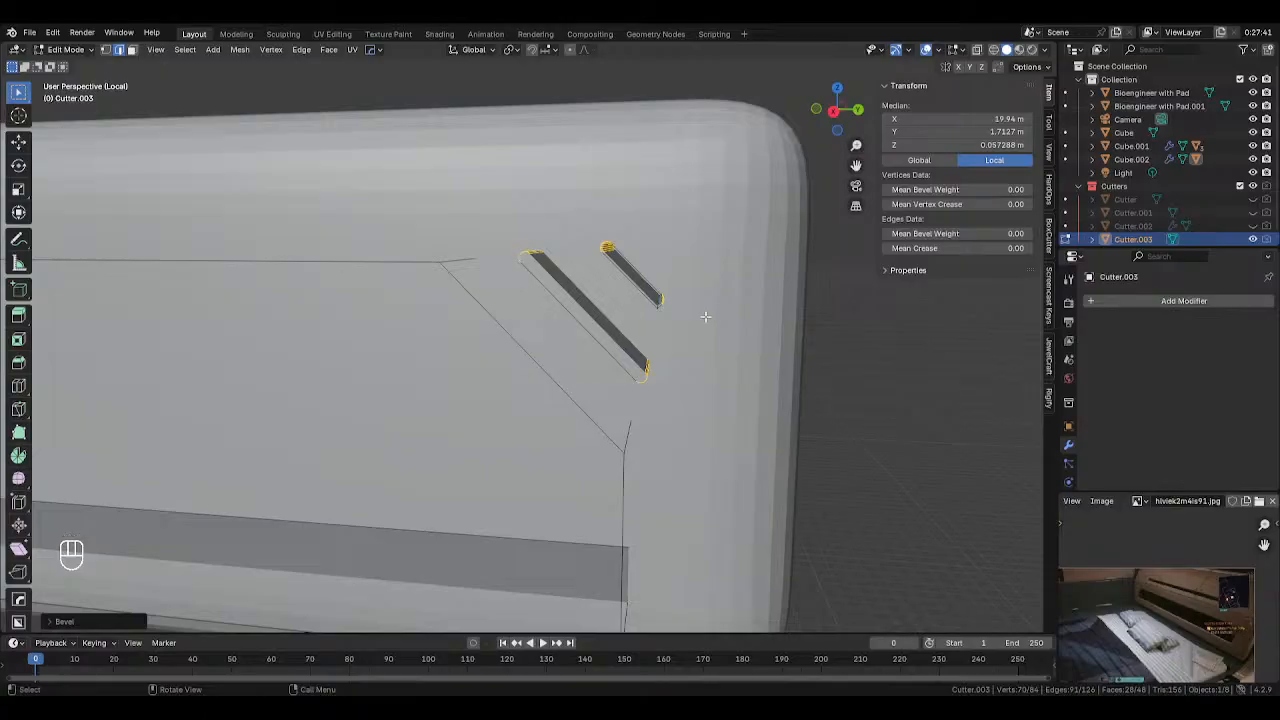
pyautogui.hotkey('ctrl', 'z')
# Add the smaller strip's missing end edge and bevel all selected edges about 0.066 m with 6 segments, returning to Object Mode
pyautogui.hotkey('alt', 'z')
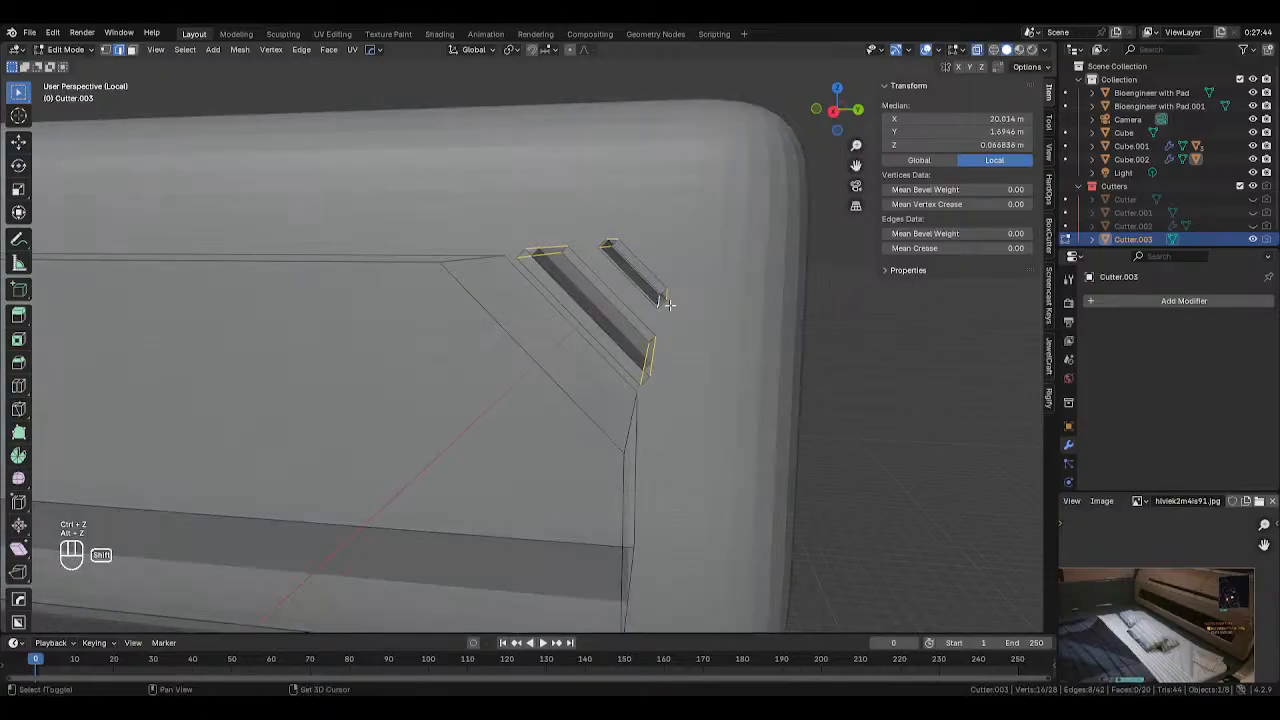
pyautogui.scroll(2, 667, 303)
pyautogui.press('z')
pyautogui.hotkey('alt', 'z')
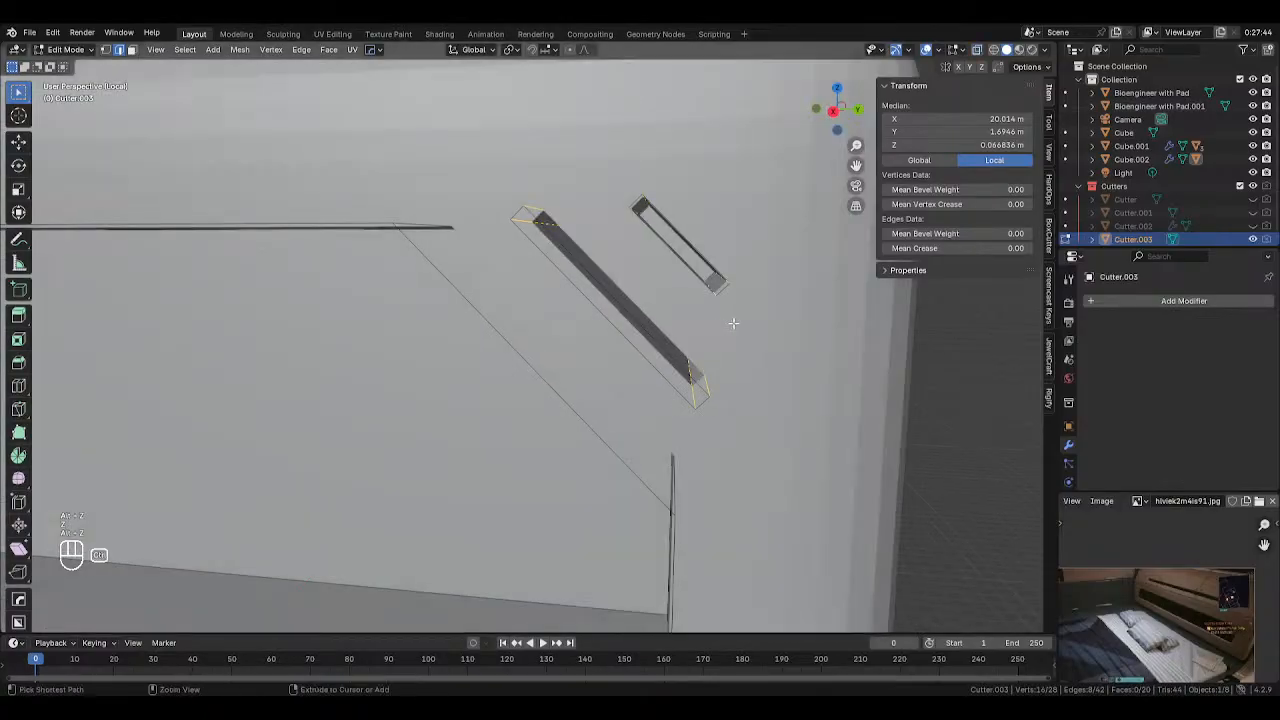
pyautogui.hotkey('ctrl', 'b')
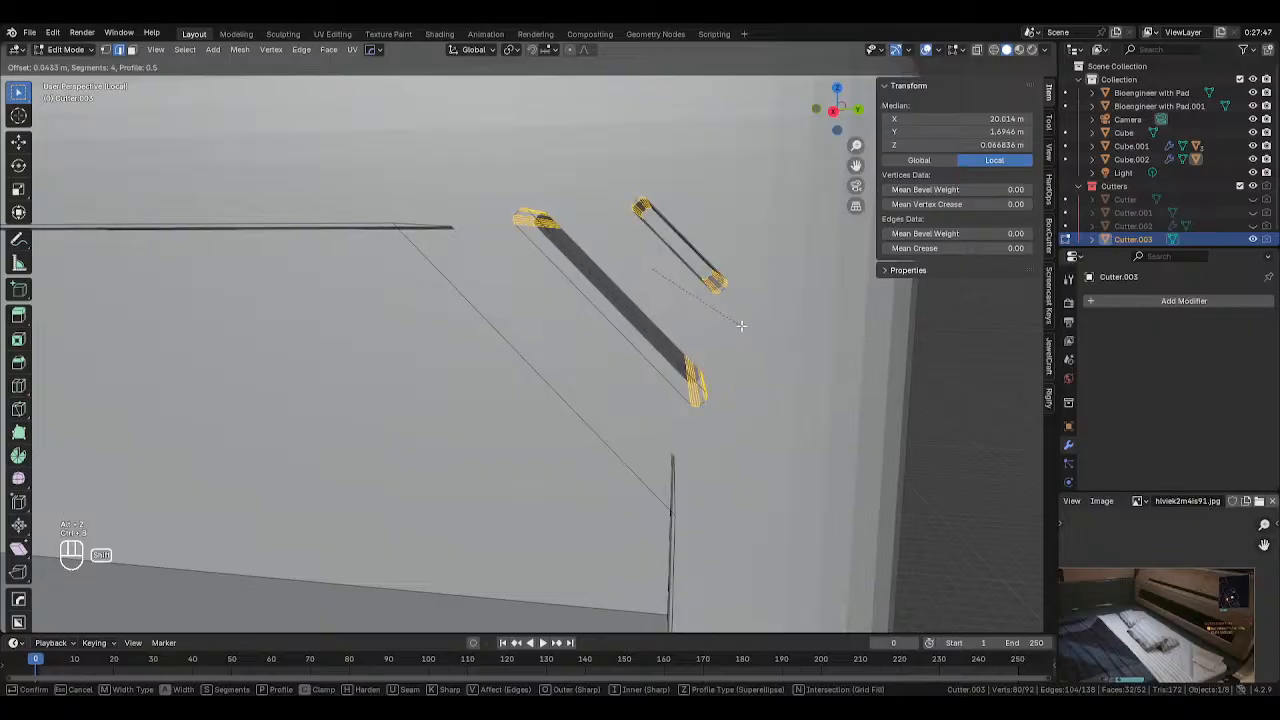
pyautogui.scroll(1, 766, 331)
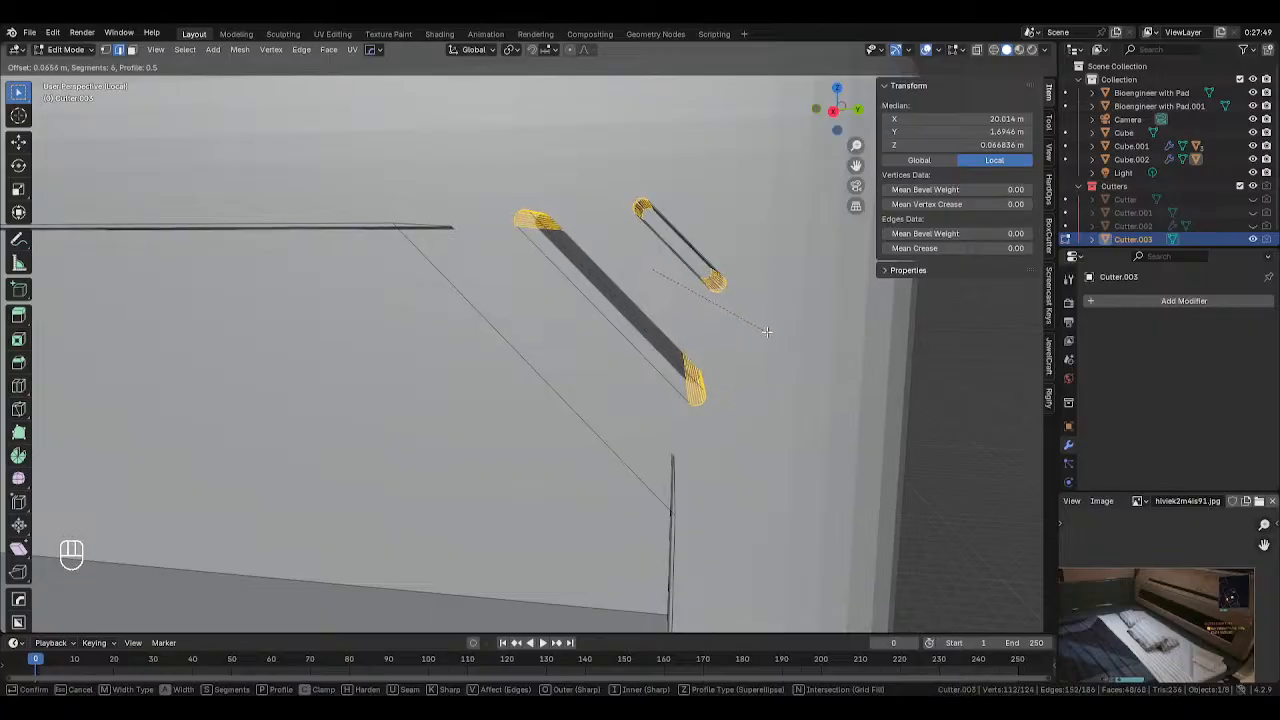
pyautogui.click(767, 332)
pyautogui.press('Tab')
# Reselect the cutter, reopen its mesh in face mode, and select the whole linked geometry of both rounded strips
pyautogui.moveTo(692, 328); pyautogui.dragTo(636, 338, button='middle')
pyautogui.click(367, 374)
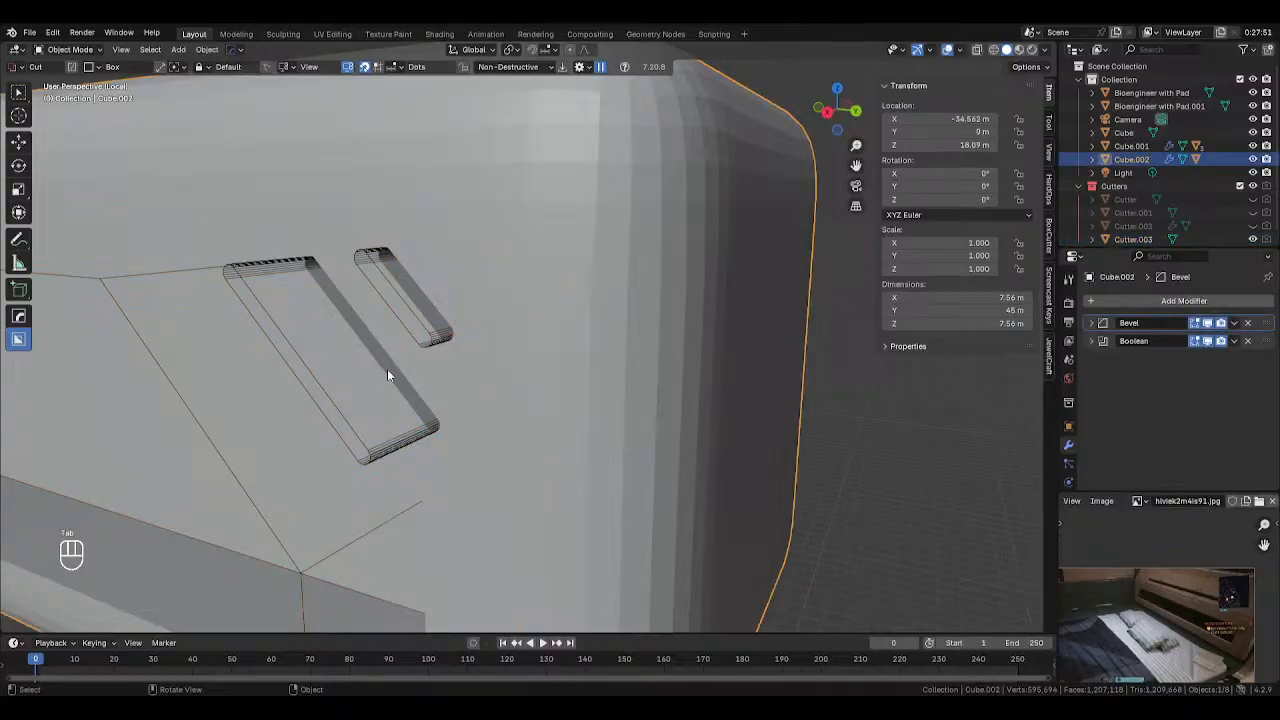
pyautogui.click(431, 334)
pyautogui.press('Tab')
pyautogui.moveTo(396, 349); pyautogui.dragTo(303, 335, button='middle')
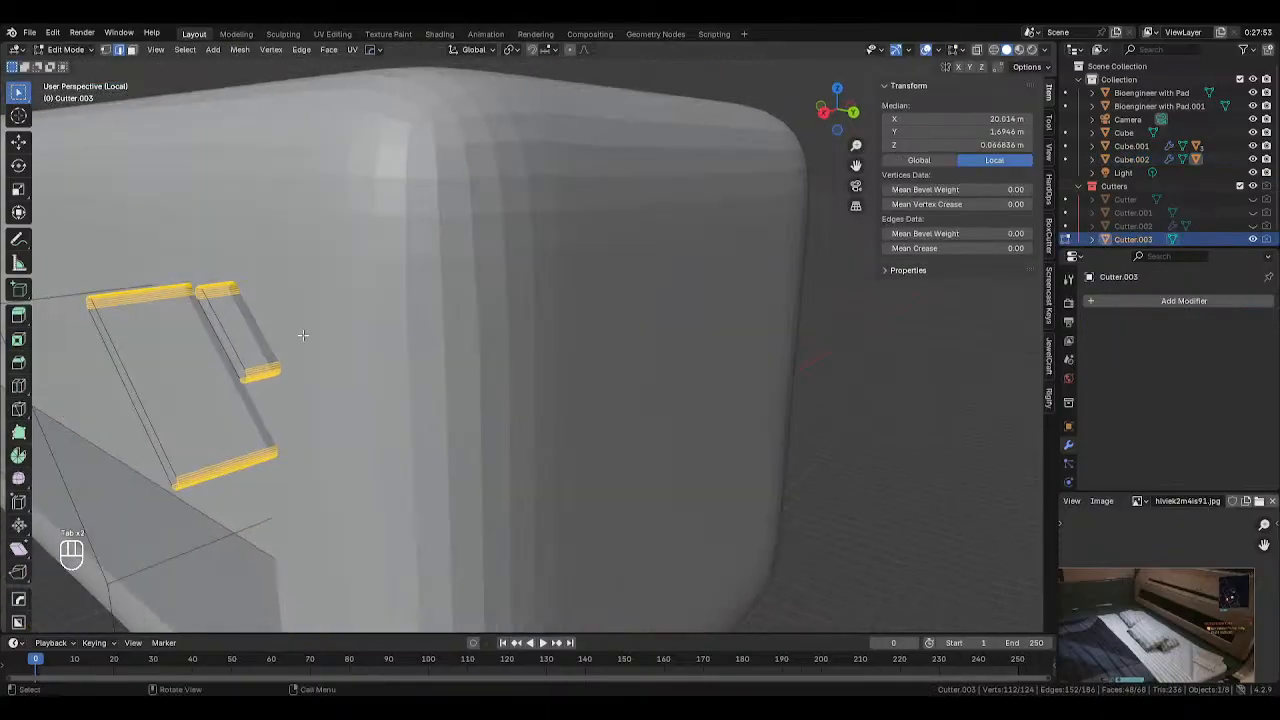
pyautogui.press('3')
pyautogui.press('l')
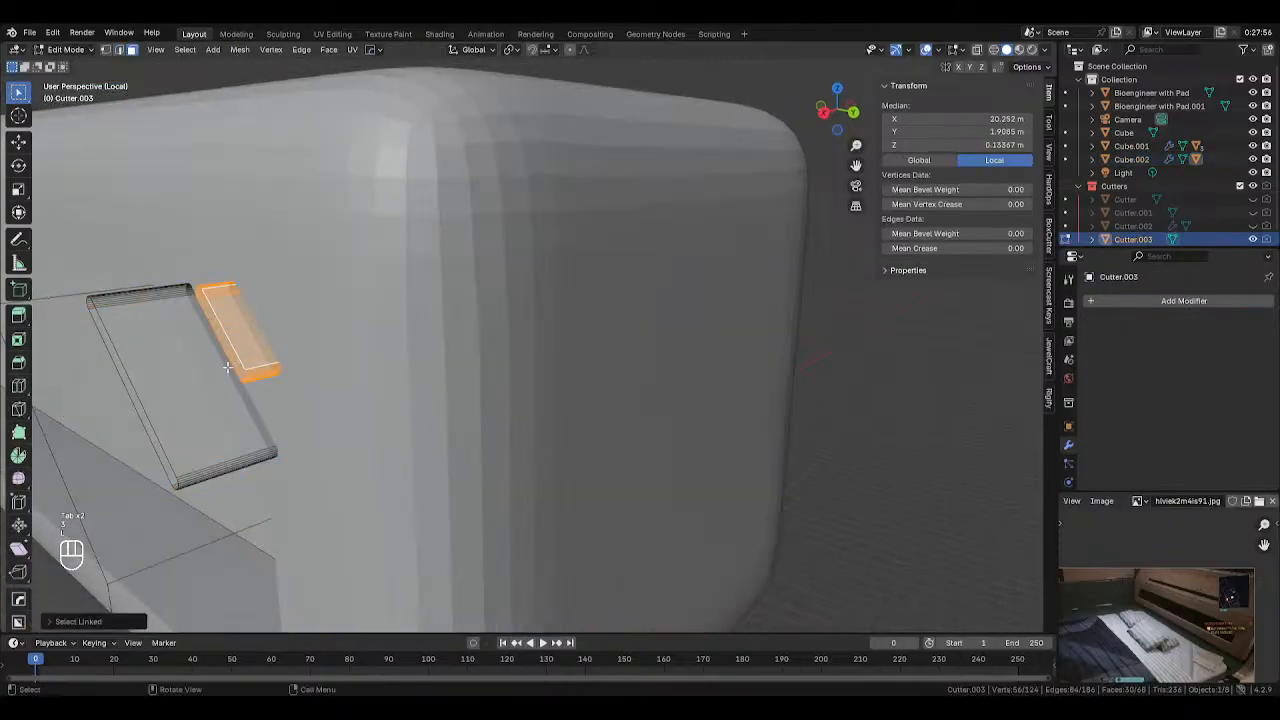
pyautogui.press('l')
# Move both rounded strips about 1.48 m outward along the global X axis and return to Object Mode
pyautogui.moveTo(175, 418); pyautogui.dragTo(470, 343, button='middle')
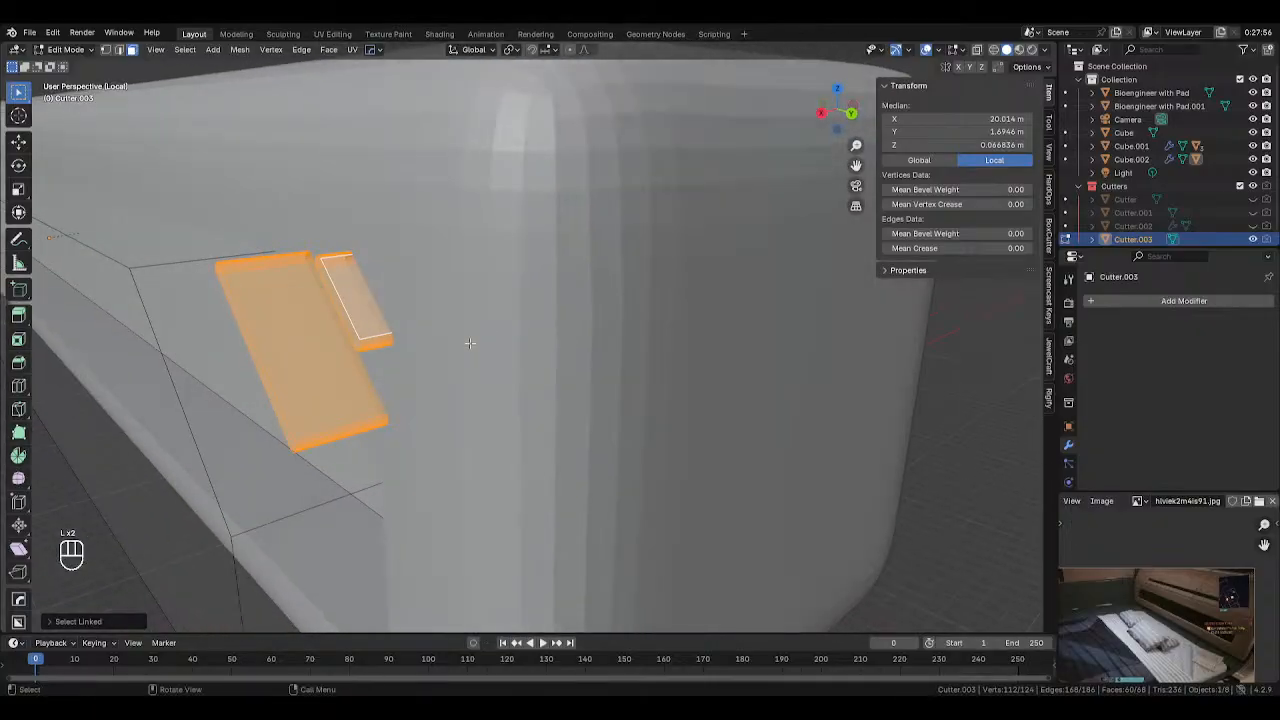
pyautogui.press('g')
pyautogui.press('y')
pyautogui.rightClick(490, 339)
pyautogui.press('g')
pyautogui.press('x')
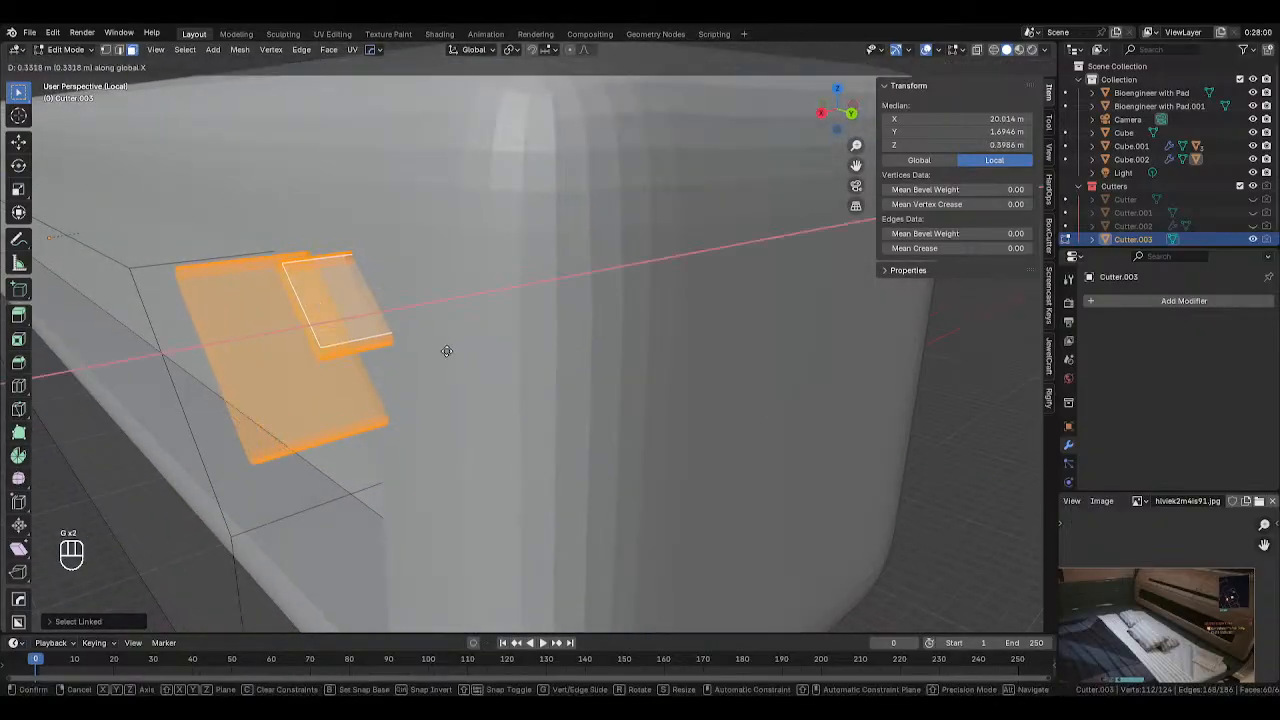
pyautogui.click(332, 361)
pyautogui.scroll(-6, 458, 430)
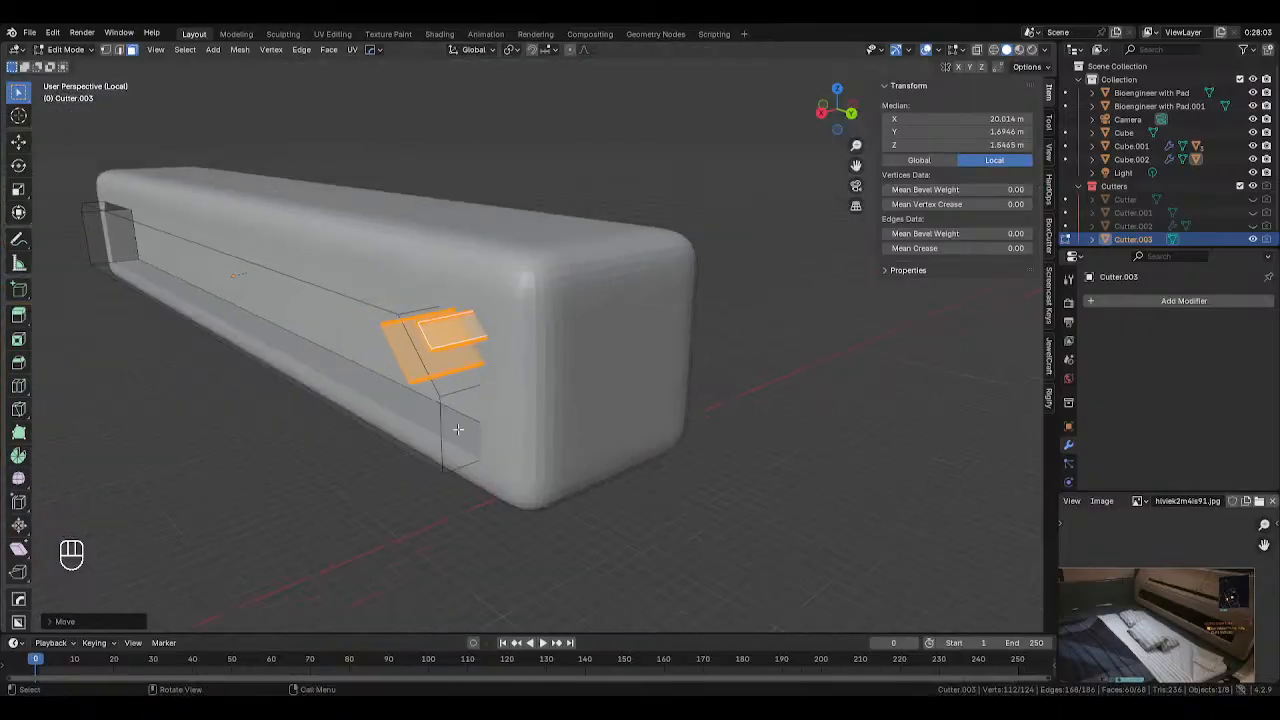
pyautogui.press('Tab')
pyautogui.click(433, 418)
pyautogui.hotkey('shift', 'z')
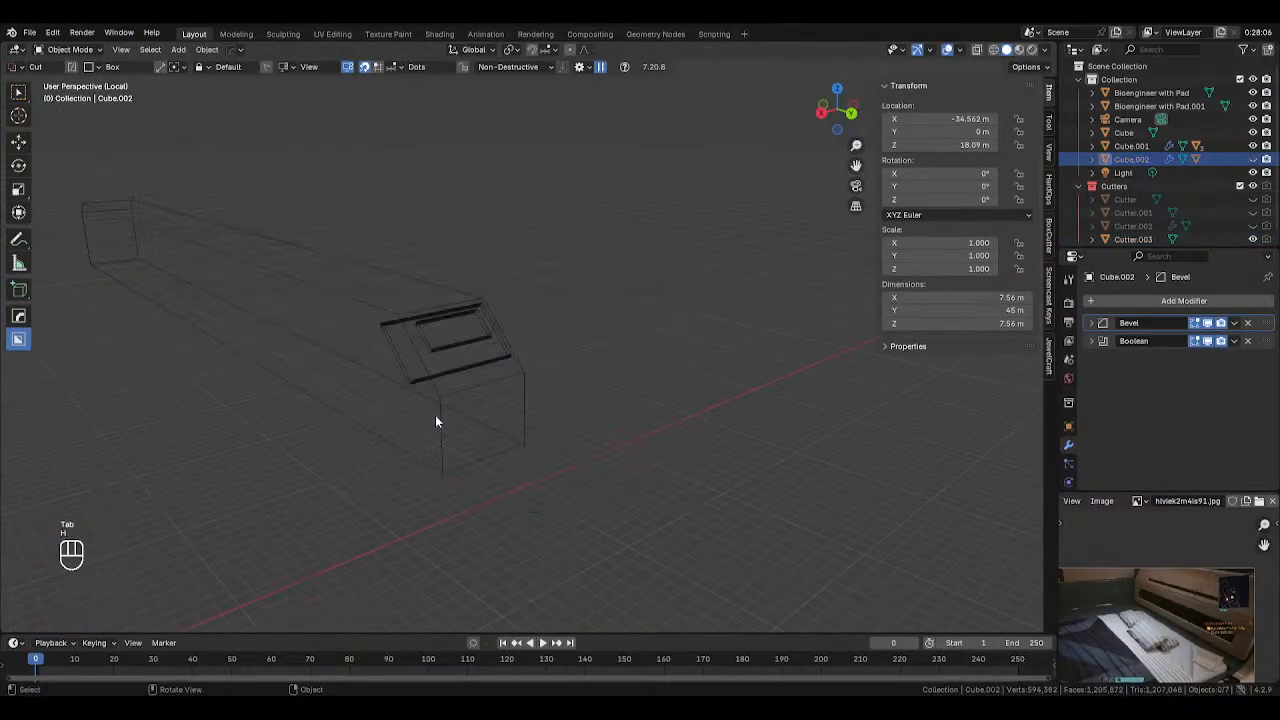
pyautogui.rightClick(435, 417)
pyautogui.hotkey('ctrl', 'z')
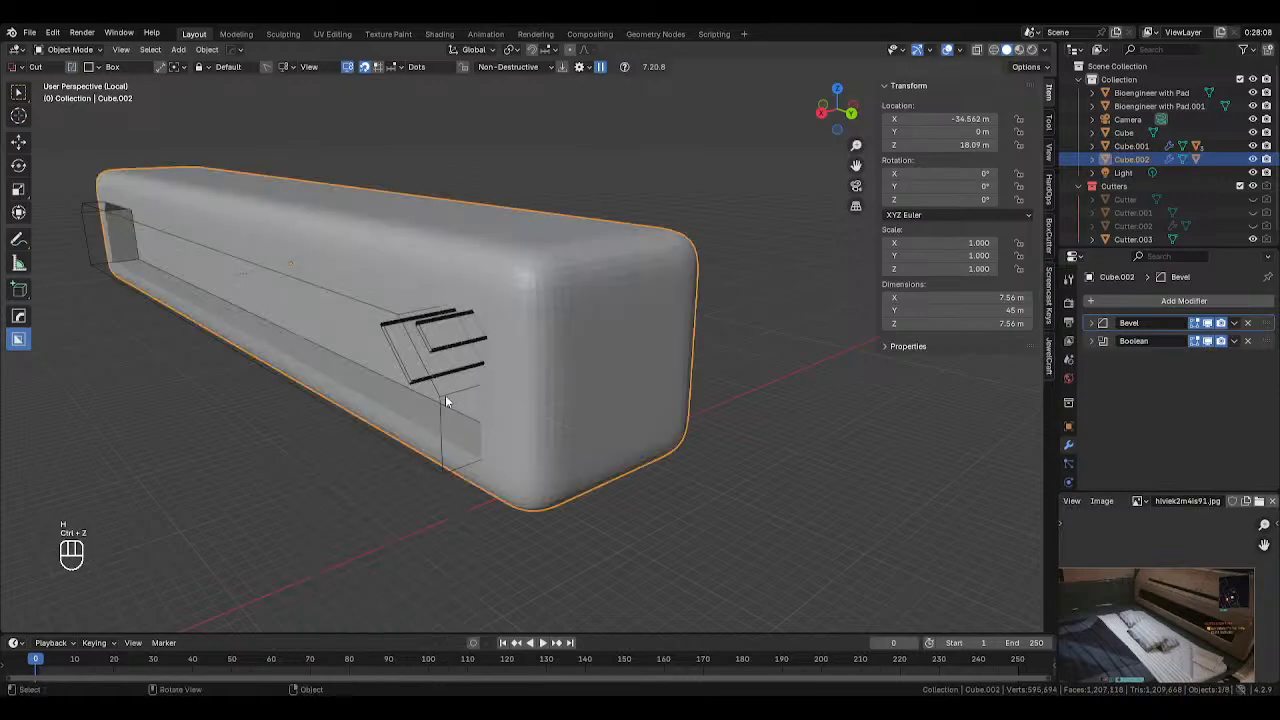
# Hide the cutter and examine the diagonal slots cut into the bar's corner
pyautogui.click(445, 396)
pyautogui.press('h')
pyautogui.moveTo(456, 396); pyautogui.dragTo(494, 371, button='middle')
pyautogui.scroll(2, 641, 372)
pyautogui.press('Tab')
pyautogui.press('Tab')
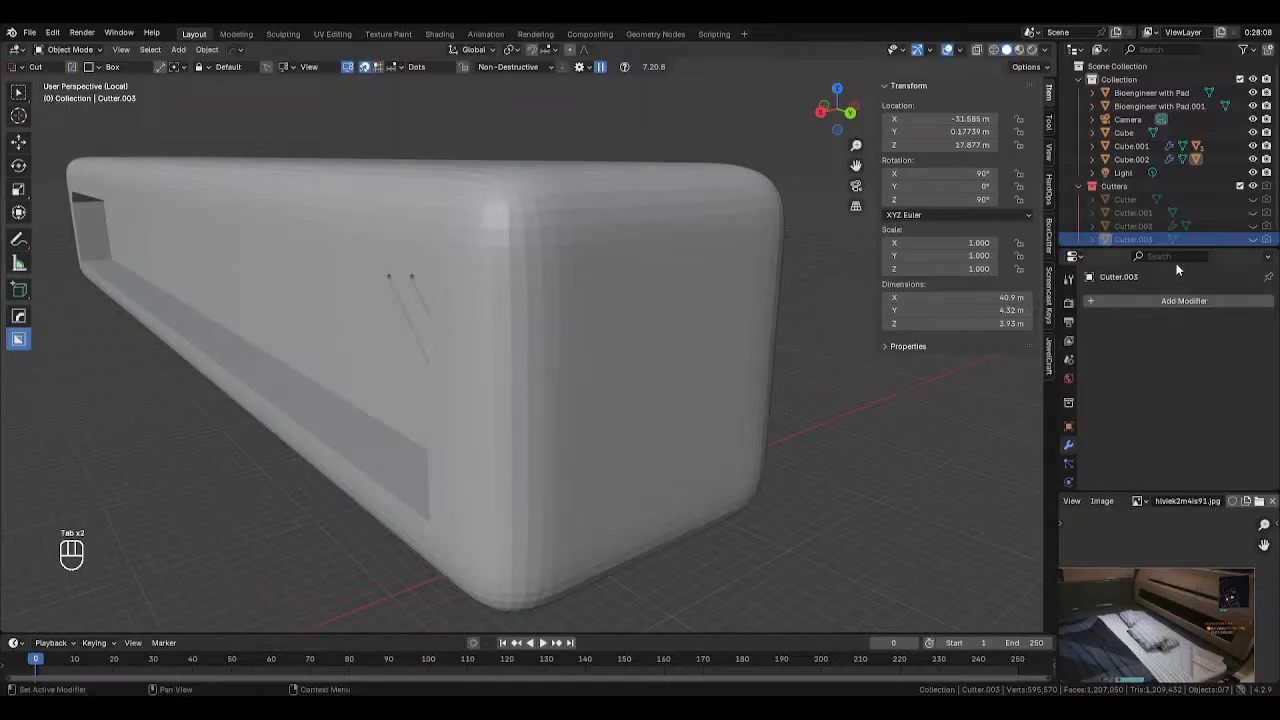
# Make Cutter.003 visible again and reopen its mesh in Edit Mode
pyautogui.click(1253, 240)
pyautogui.click(322, 322)
pyautogui.moveTo(324, 322); pyautogui.dragTo(486, 337, button='middle')
pyautogui.press('Tab')
# Select all linked geometry of the cutter, covering its main body and both strips
pyautogui.click(621, 265)
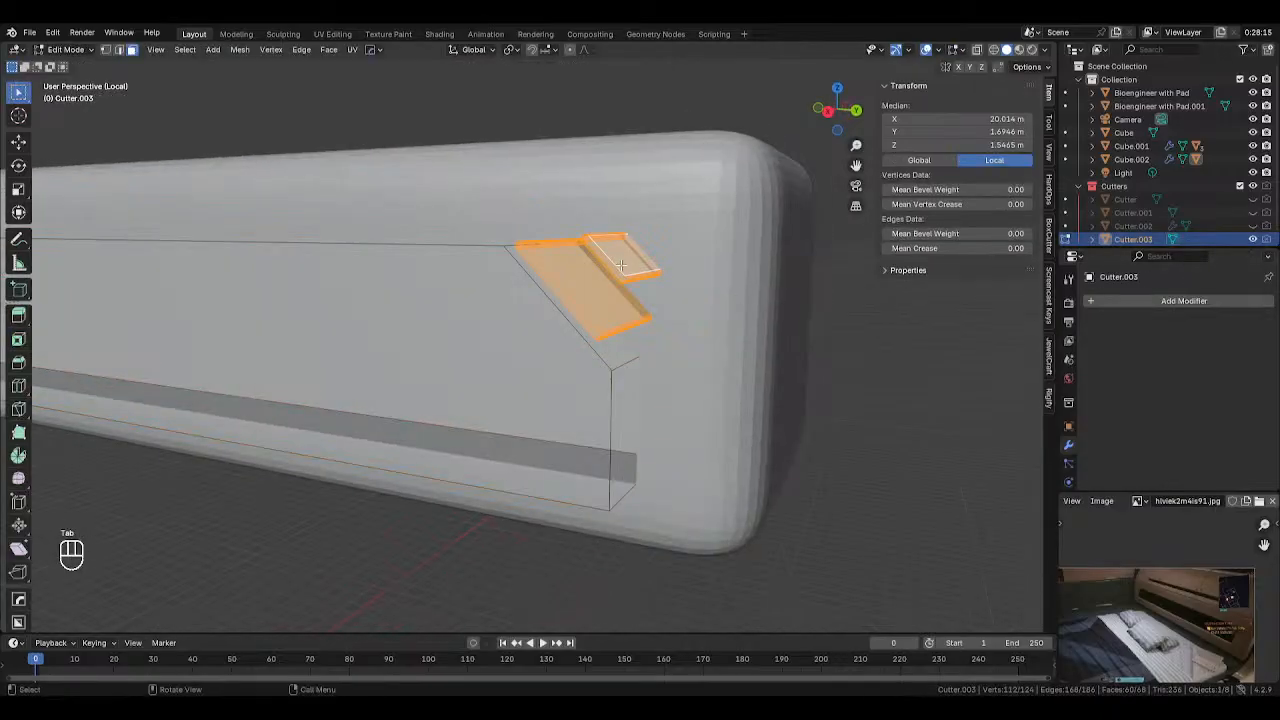
pyautogui.click(621, 265)
pyautogui.press('l')
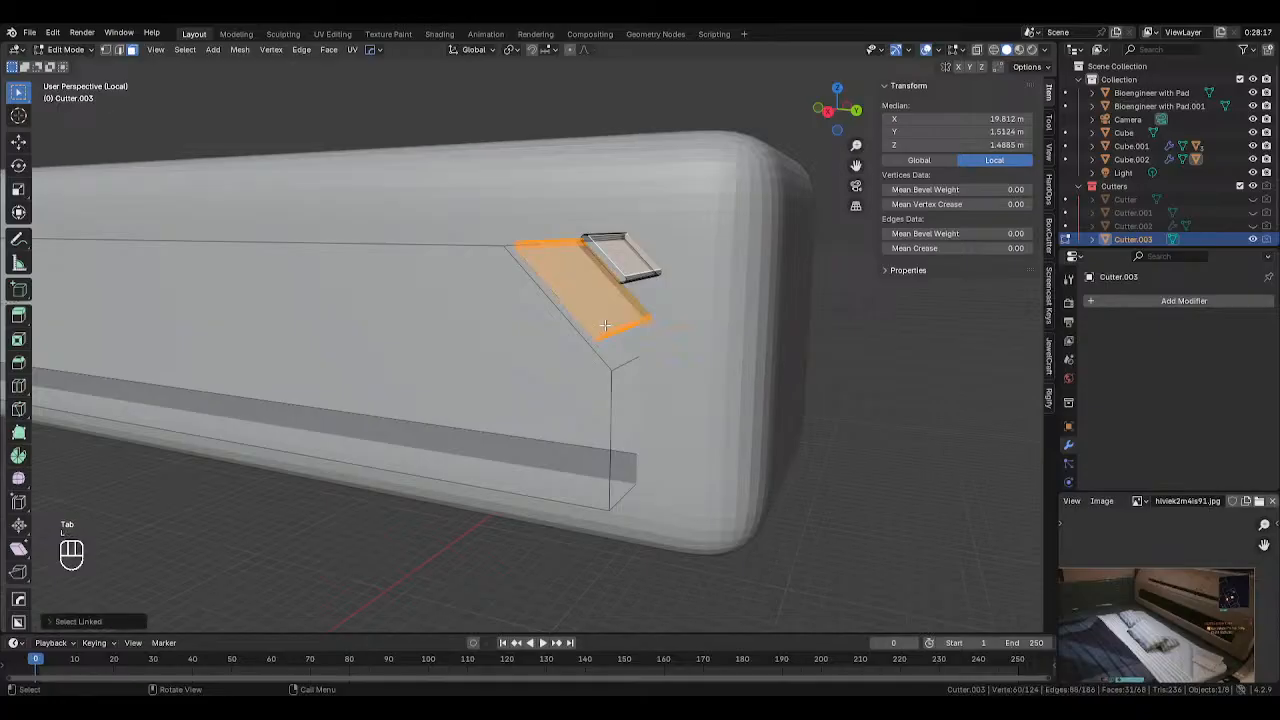
pyautogui.click(630, 325)
pyautogui.press('l')
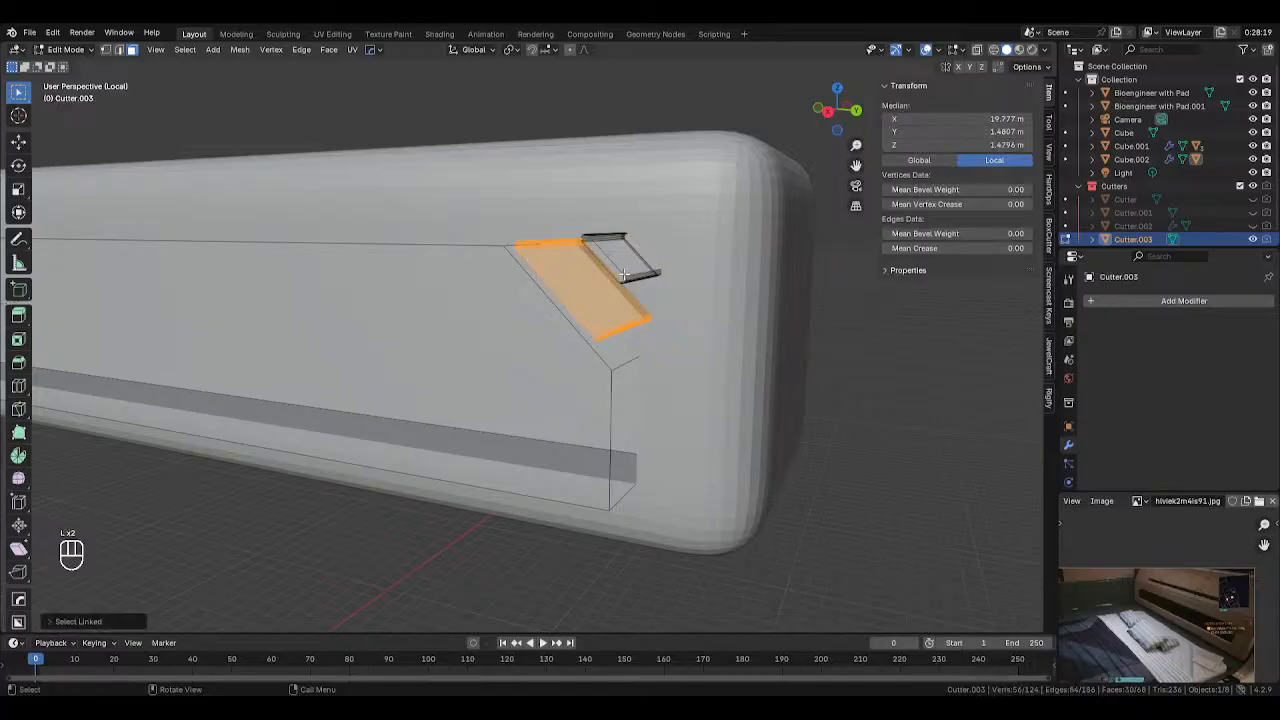
pyautogui.press('l')
pyautogui.press('l')
pyautogui.moveTo(618, 391); pyautogui.dragTo(568, 387, button='middle')
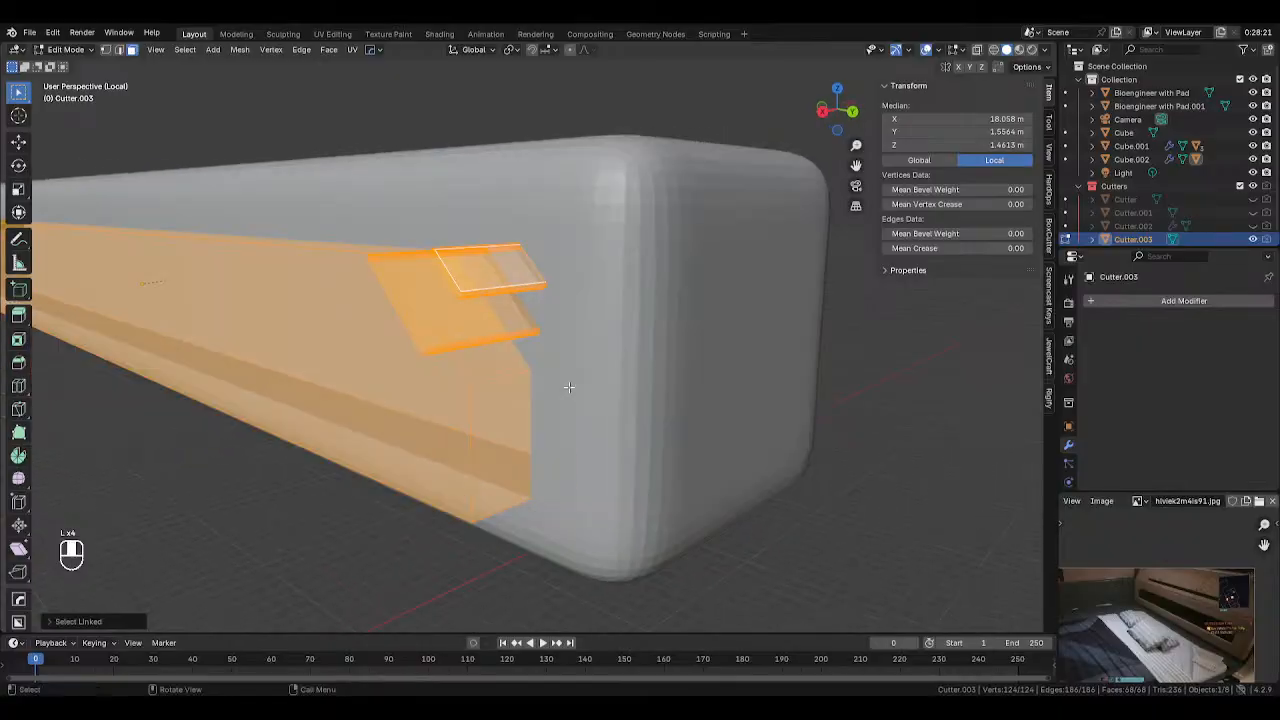
# Move the entire cutter geometry about 1.06 m outward along the global X axis to make the cut shallower
pyautogui.press('g')
pyautogui.press('y')
pyautogui.rightClick(670, 357)
pyautogui.press('g')
pyautogui.press('x')
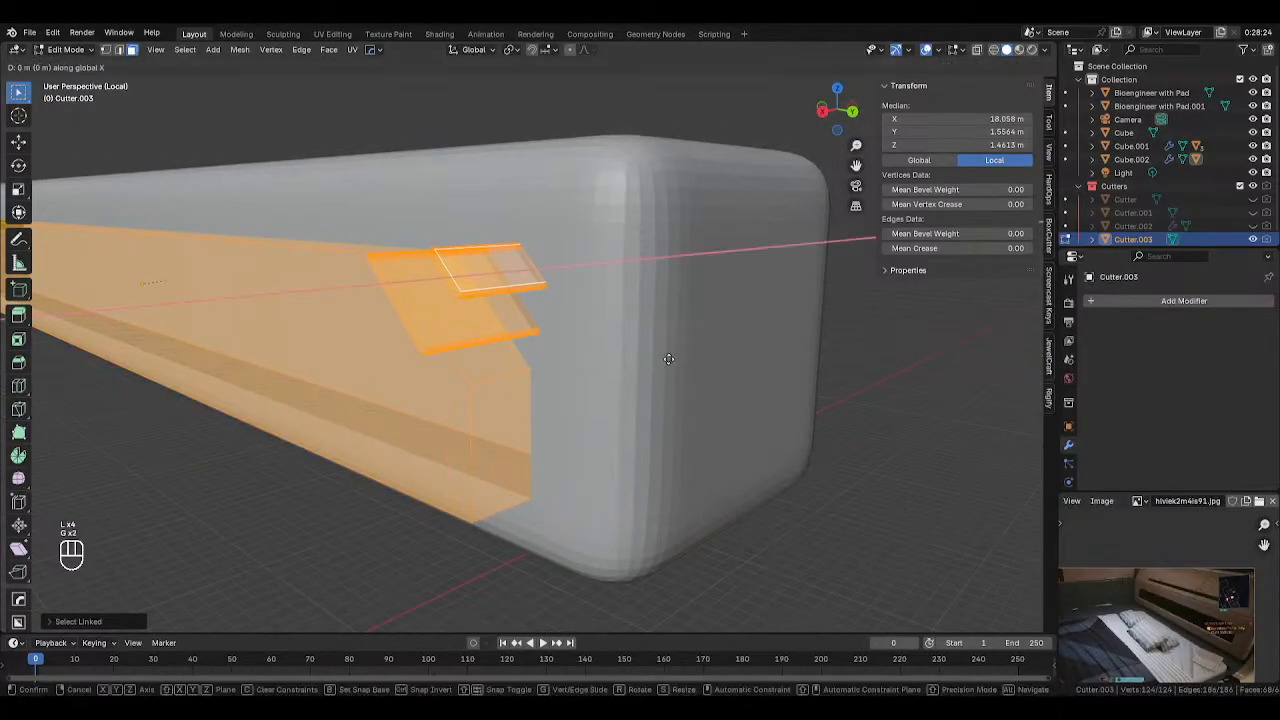
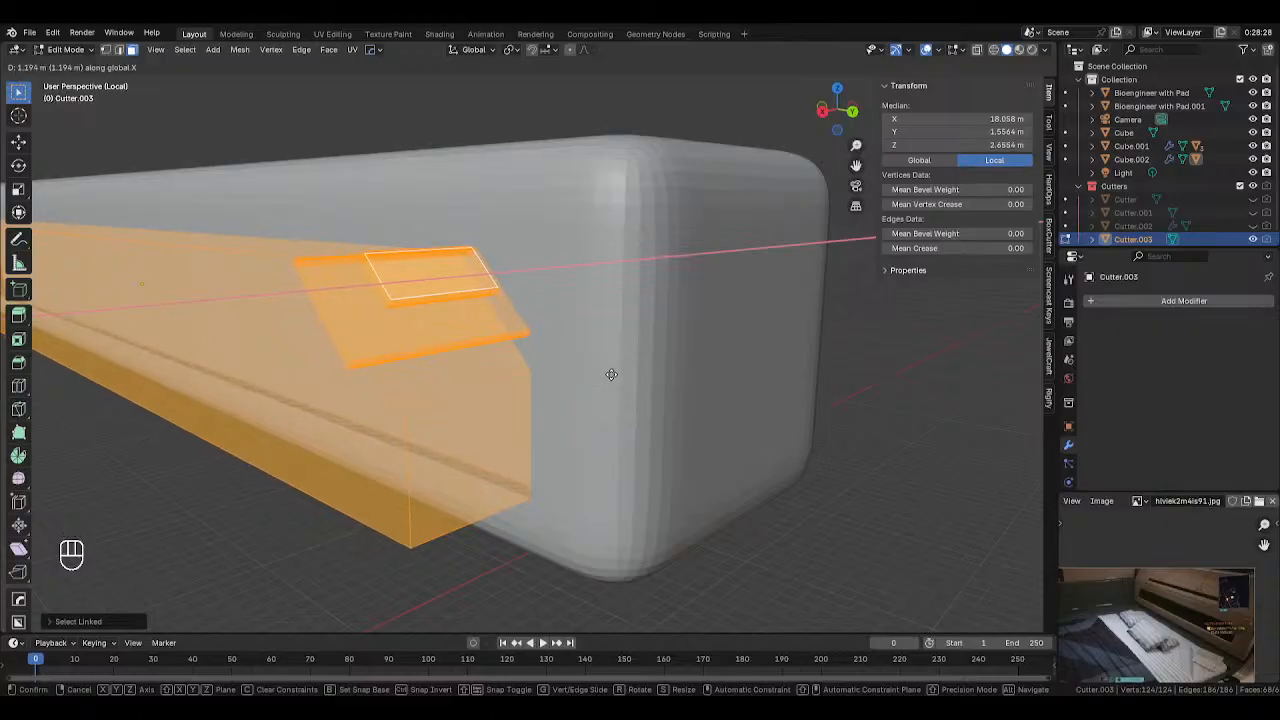
pyautogui.click(615, 373)
# Select both strips and move them about 0.46 m back into the bar along the global X axis
pyautogui.click(478, 342)
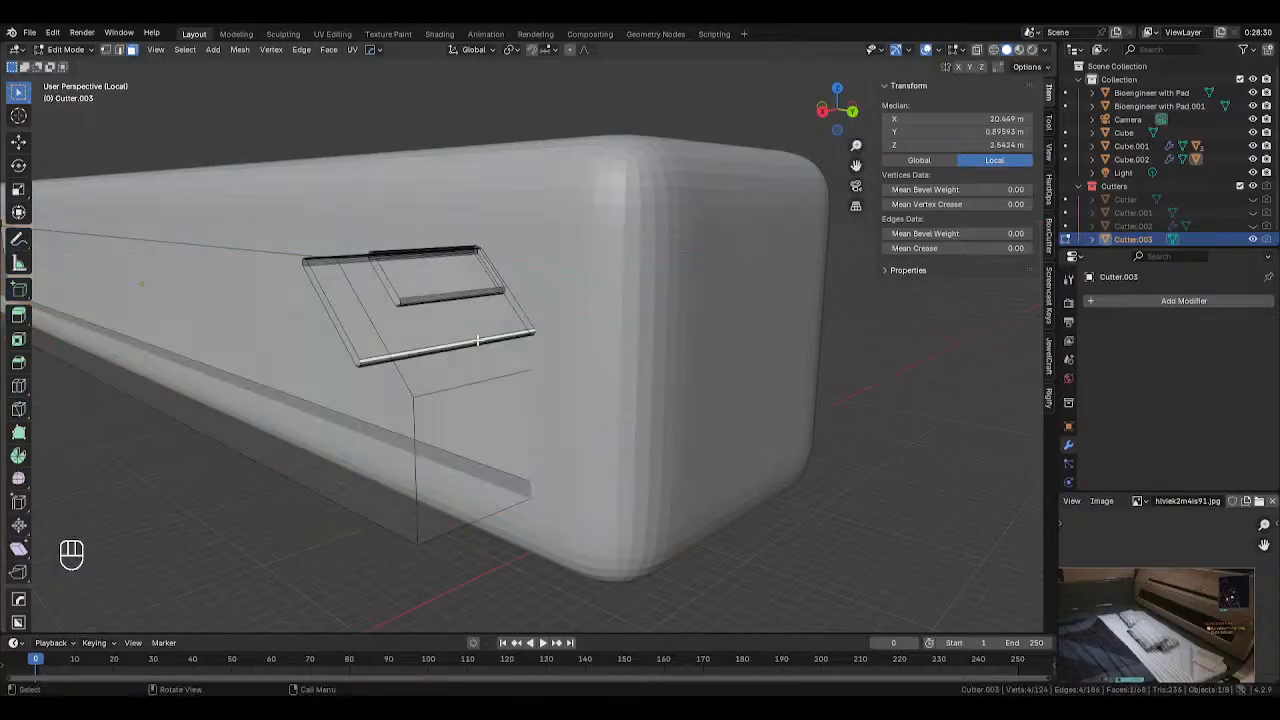
pyautogui.press('l')
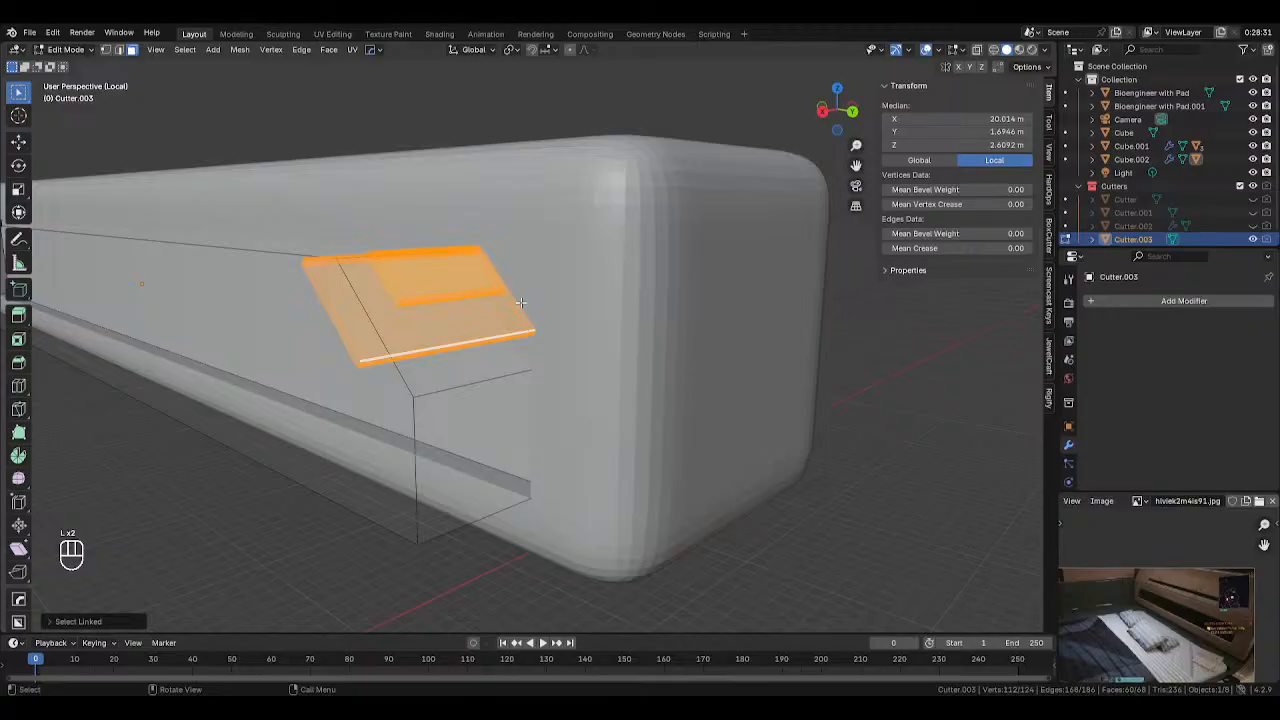
pyautogui.press('g')
pyautogui.press('x')
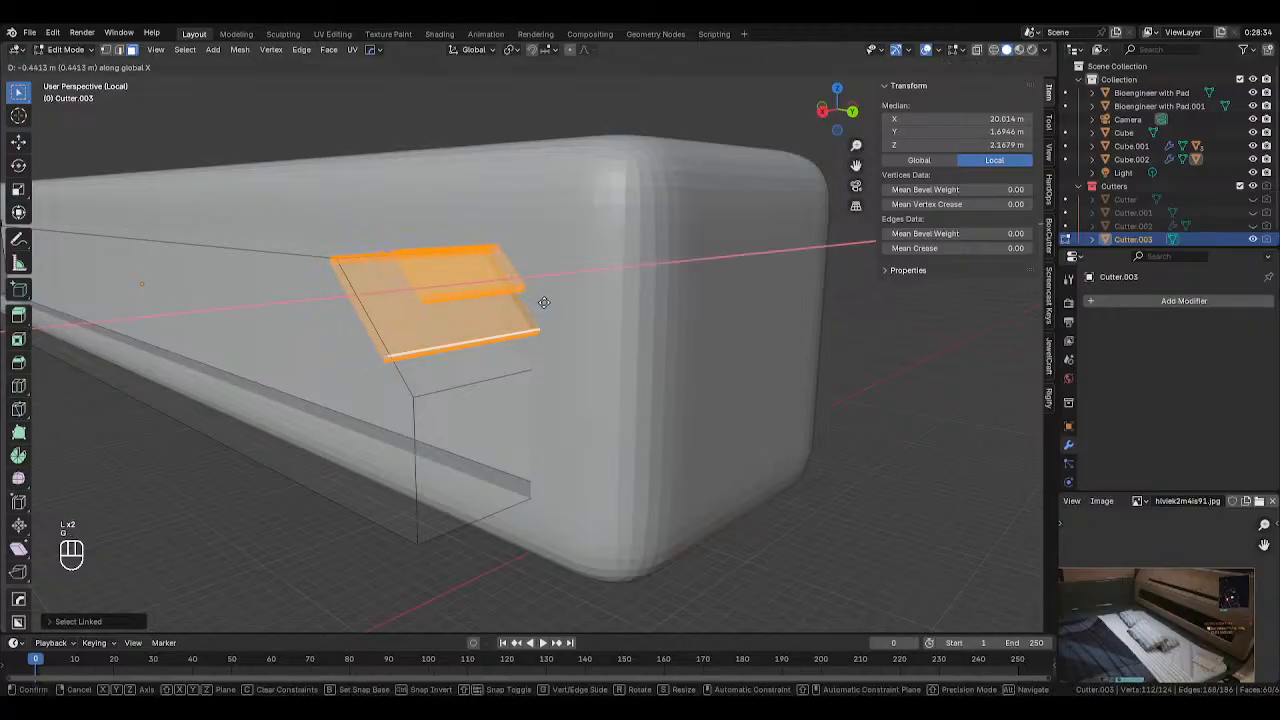
pyautogui.click(543, 302)
# Select only the smaller strip and move it about 0.69 m deeper into the bar along the global X axis
pyautogui.hotkey('alt', 'a')
pyautogui.press('l')
pyautogui.press('g')
pyautogui.press('x')
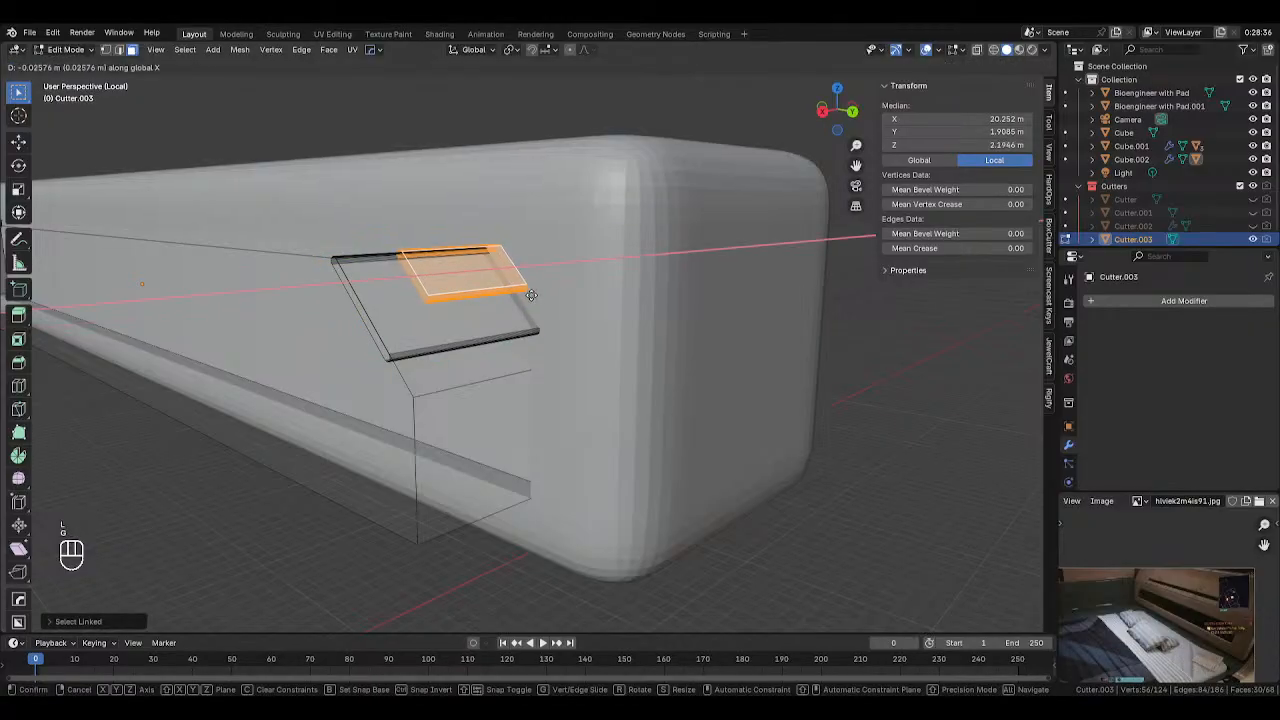
pyautogui.click(564, 290)
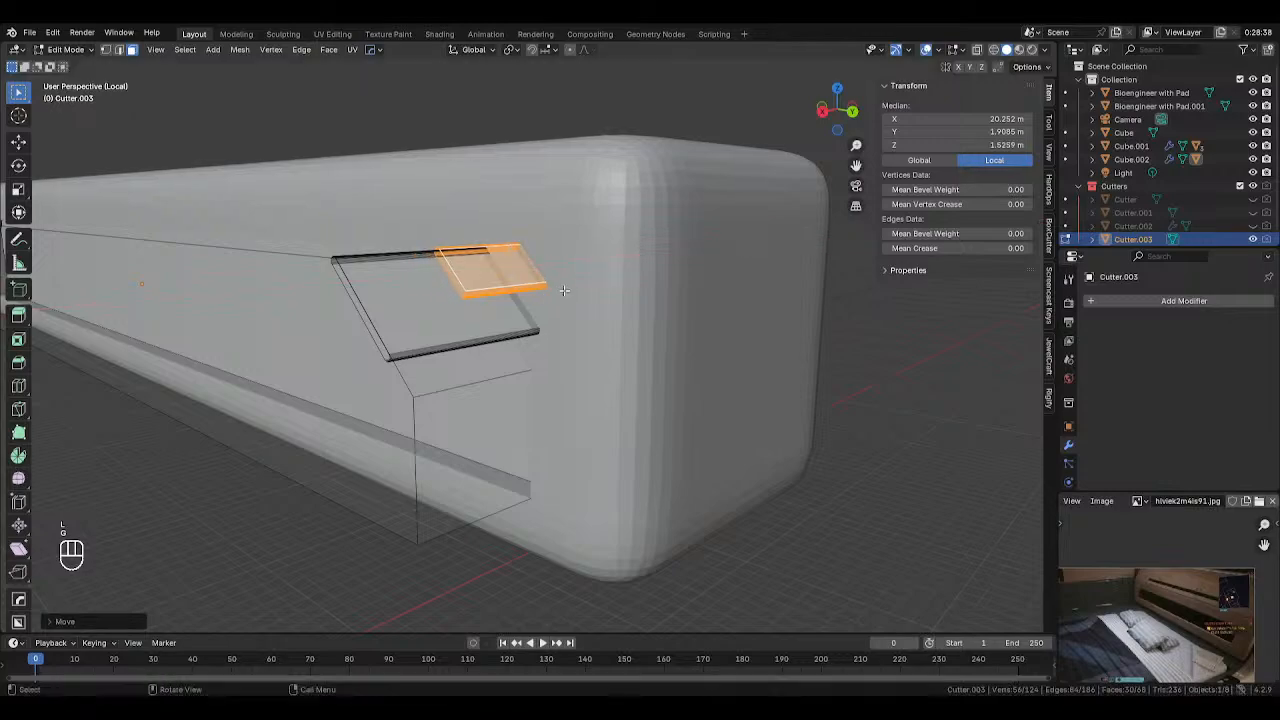
# Return to Object Mode and hide the cutter to examine the bar's recess and corner slots
pyautogui.press('Tab')
pyautogui.scroll(-2, 479, 375)
pyautogui.scroll(-5, 560, 430)
pyautogui.moveTo(622, 450); pyautogui.dragTo(680, 435, button='middle')
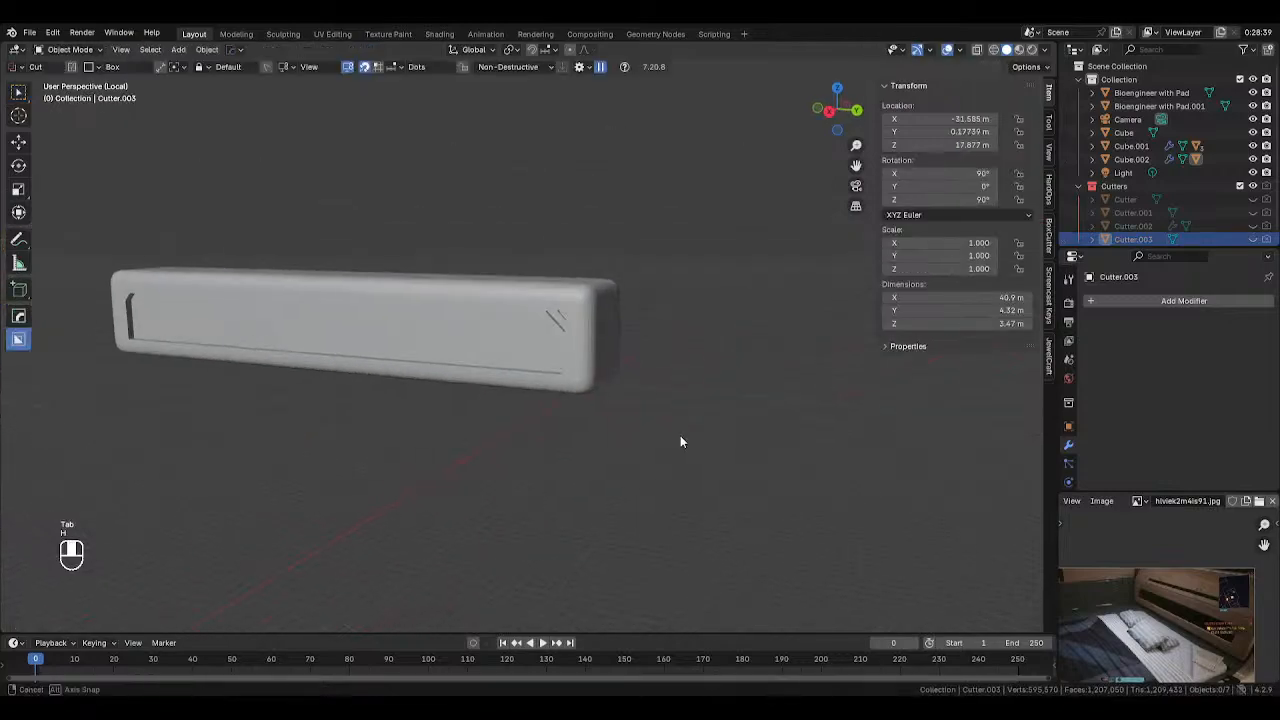
pyautogui.press('h')
# Reveal all hidden cutter objects around the bar
pyautogui.hotkey('alt', 'h')
pyautogui.hotkey('alt', 'h')
pyautogui.click(704, 401)
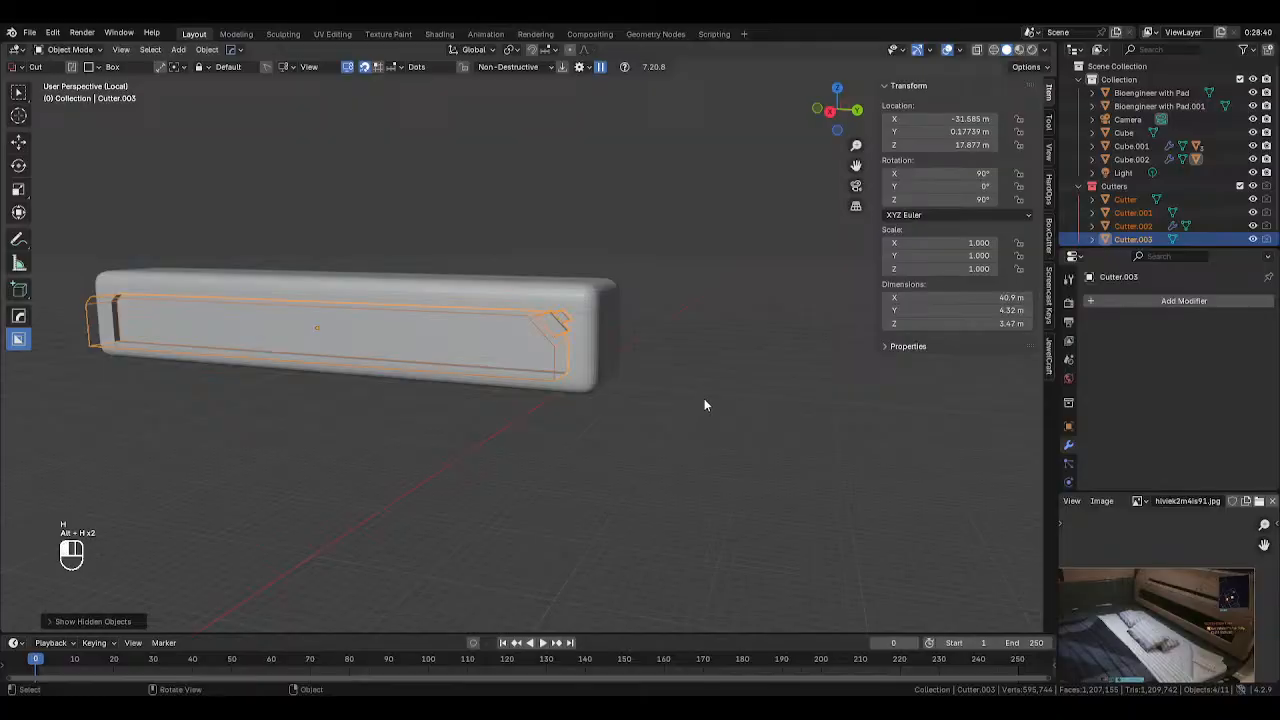
# Leave local view, hide the Cutters collection, and select the bar in front of the headboard
pyautogui.press('/')
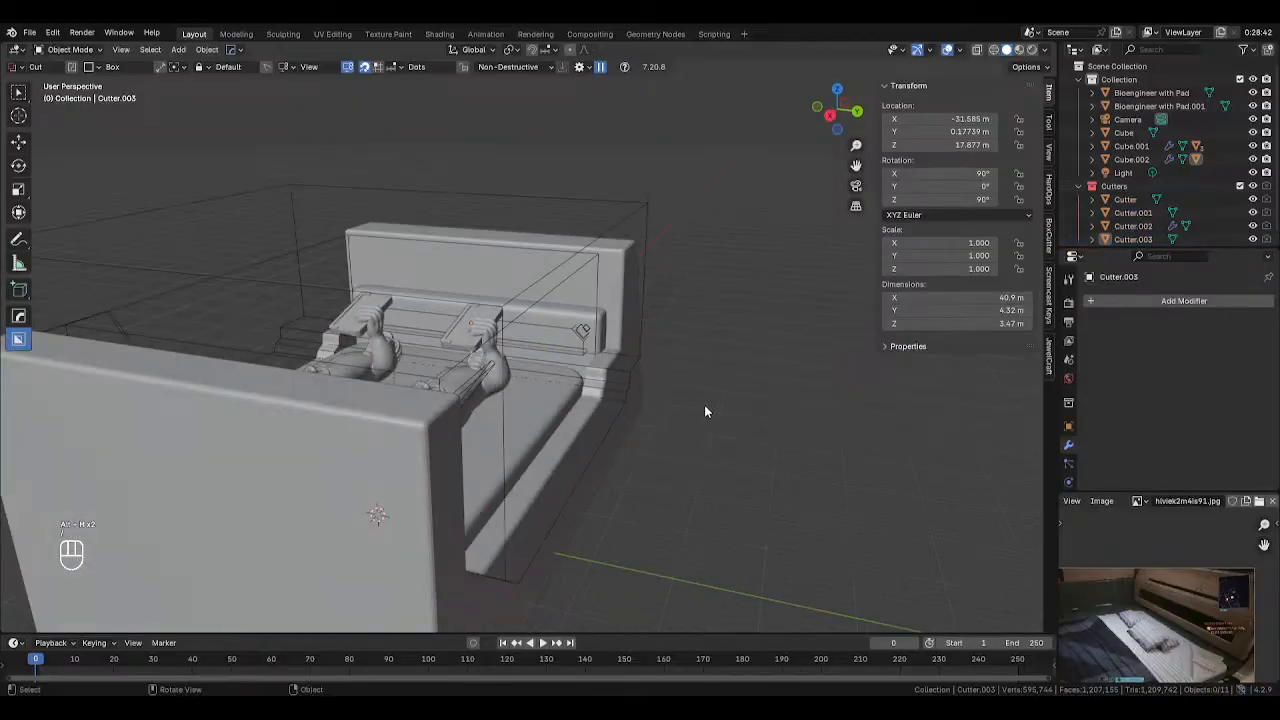
pyautogui.press('1')
pyautogui.moveTo(704, 404); pyautogui.dragTo(830, 410, button='middle')
pyautogui.moveTo(744, 412); pyautogui.dragTo(485, 338, button='middle')
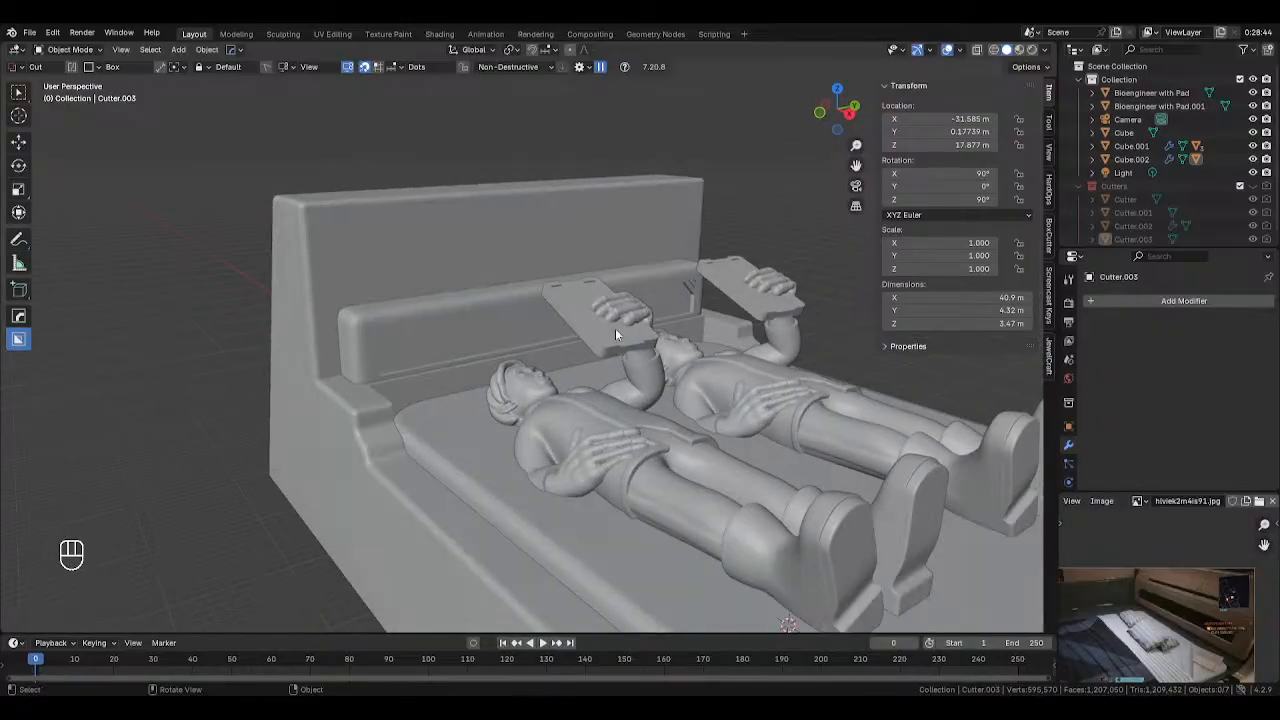
pyautogui.moveTo(615, 335); pyautogui.dragTo(466, 309, button='middle')
pyautogui.click(408, 314)
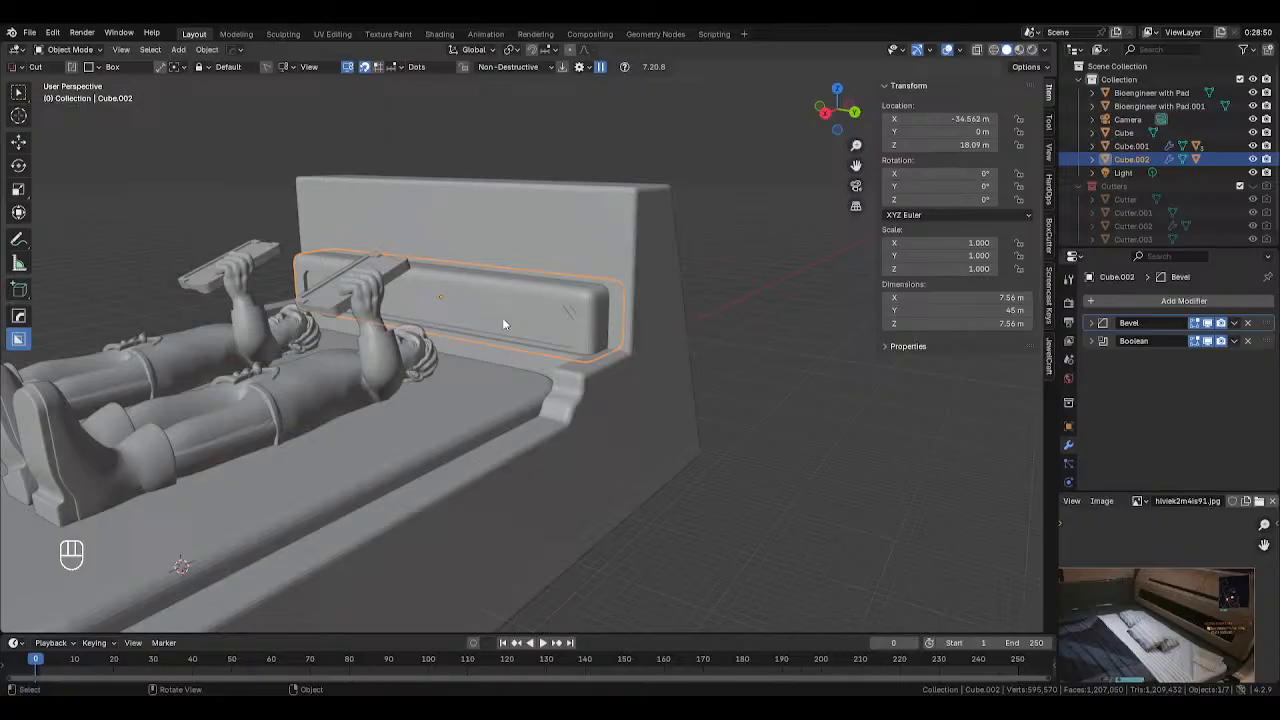
pyautogui.moveTo(504, 322); pyautogui.dragTo(656, 324, button='middle')
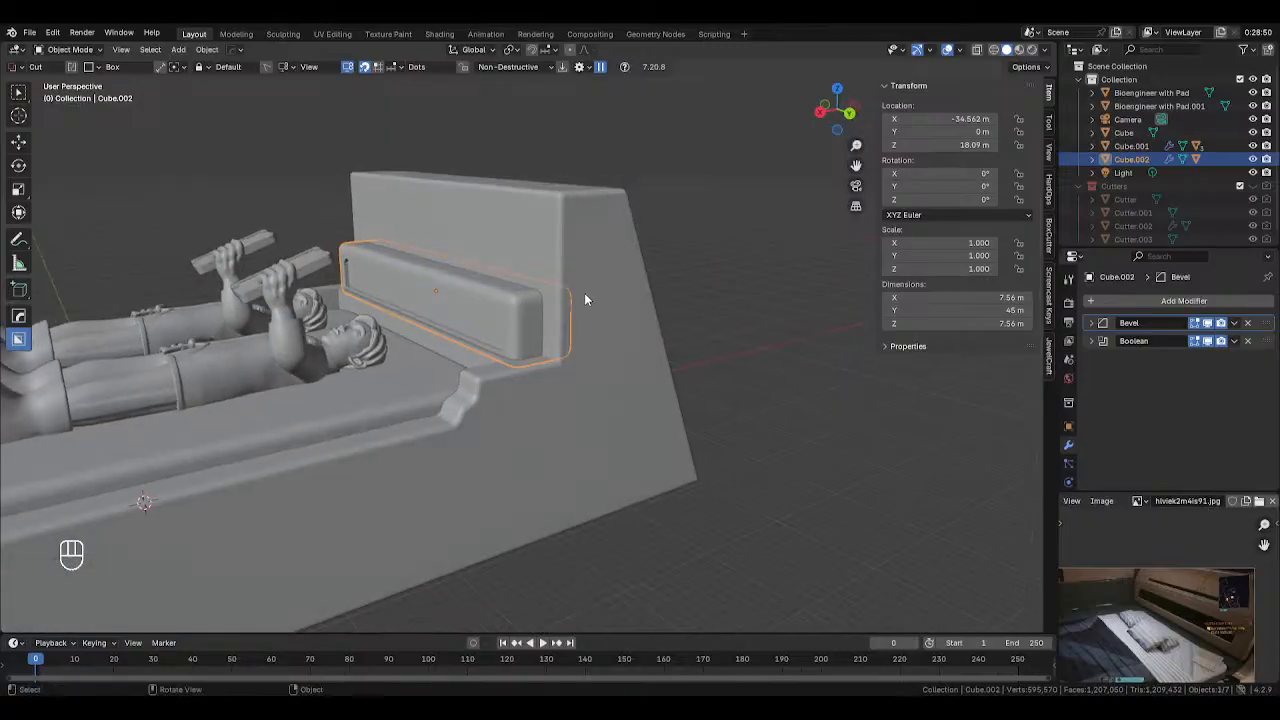
# Add a new cube mesh to the bed scene
pyautogui.hotkey('shift', 'a')
pyautogui.moveTo(512, 302)
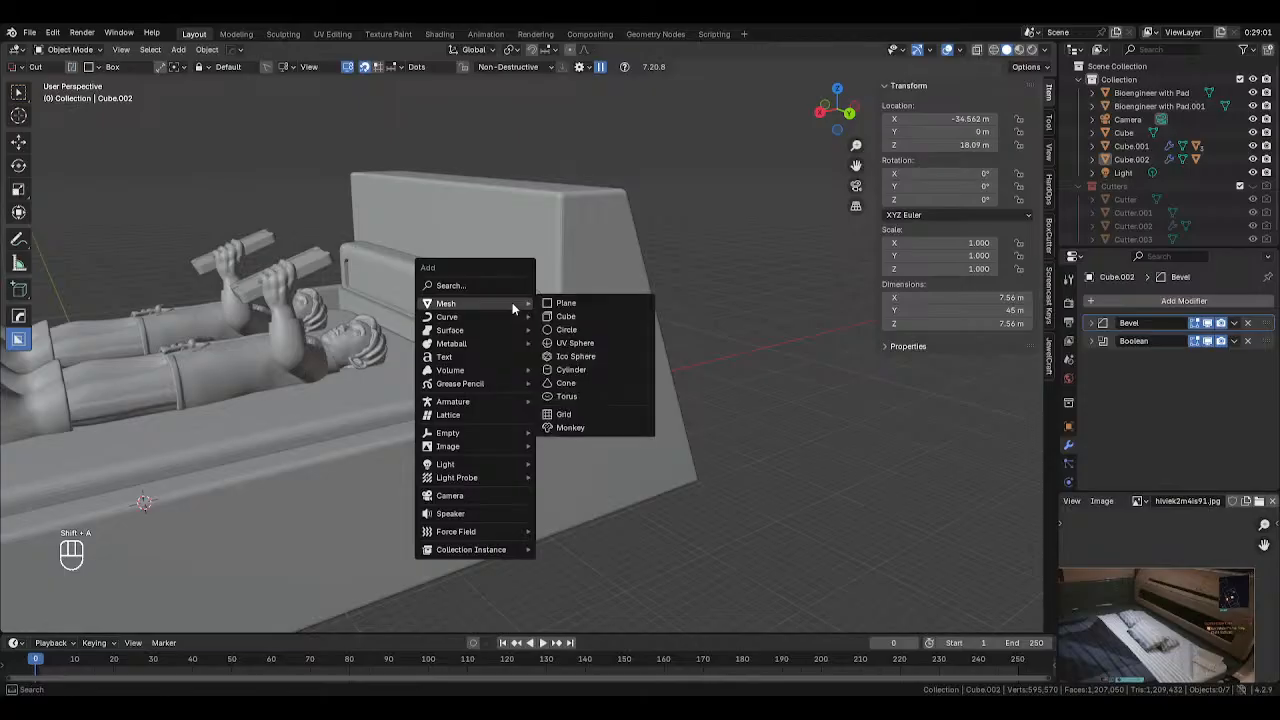
pyautogui.click(589, 312)
pyautogui.click(455, 304)
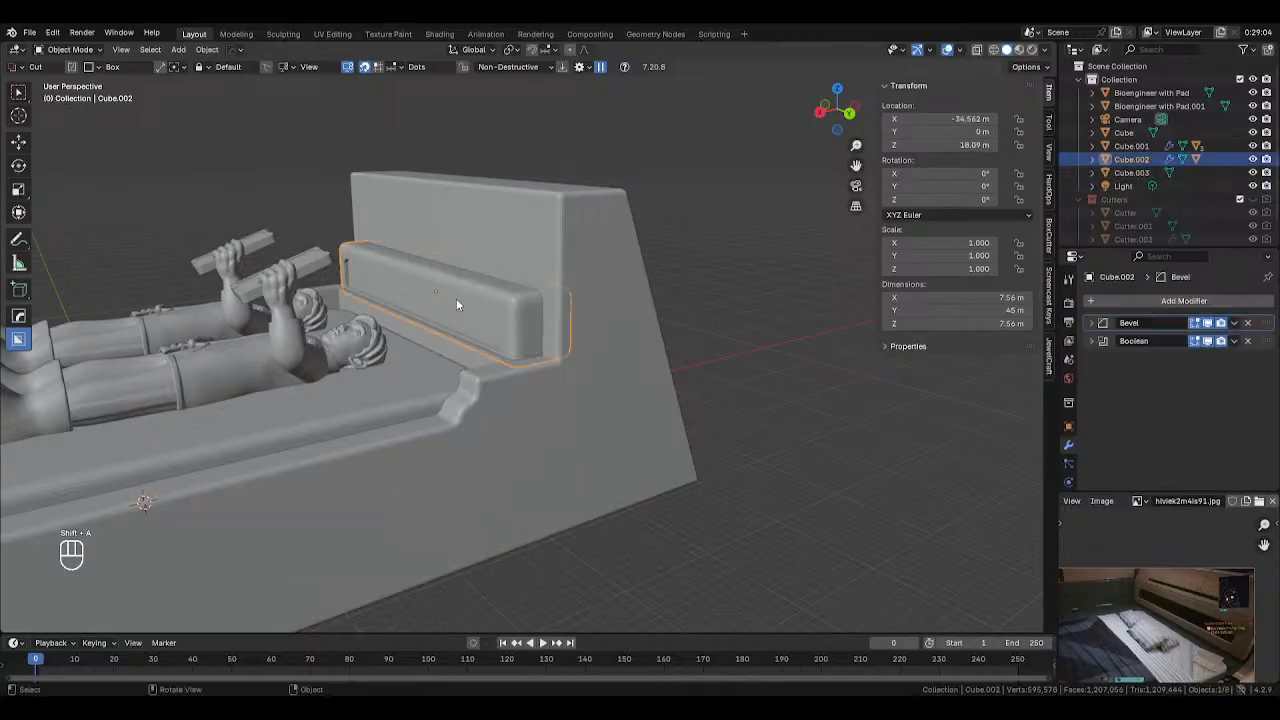
pyautogui.keyDown('shift'); pyautogui.click(455, 305); pyautogui.keyUp('shift')
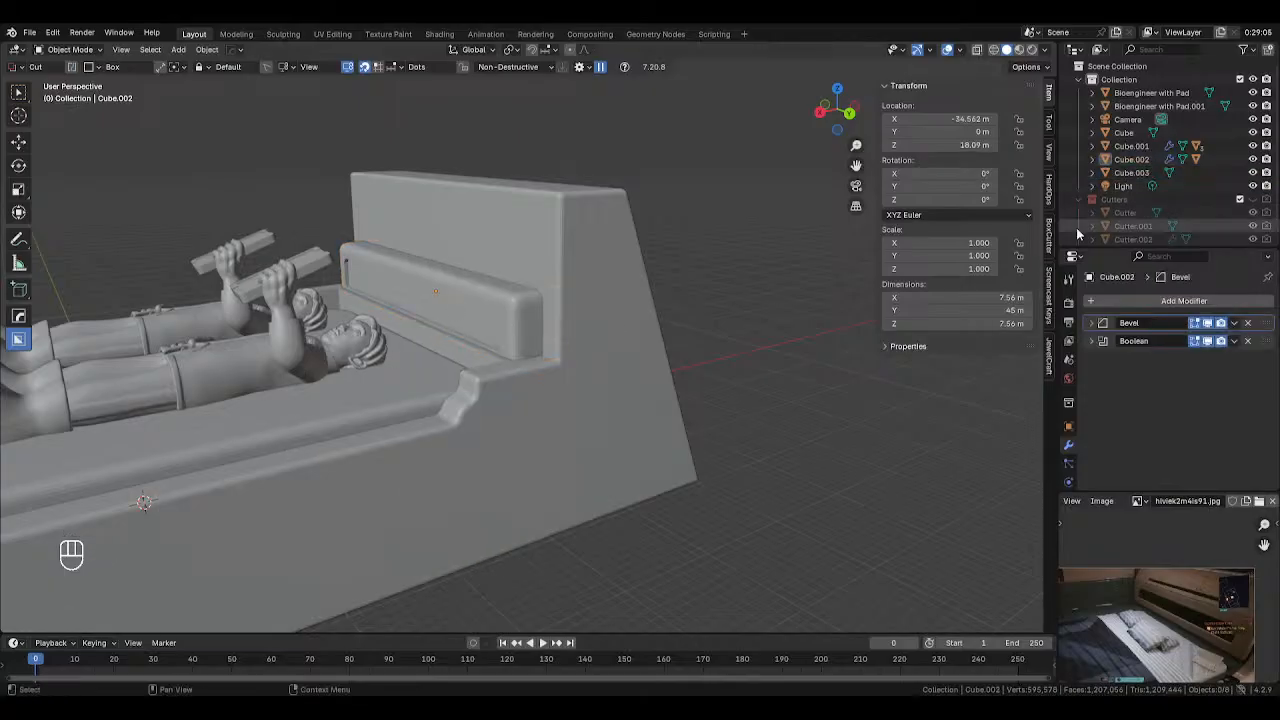
pyautogui.click(1252, 173)
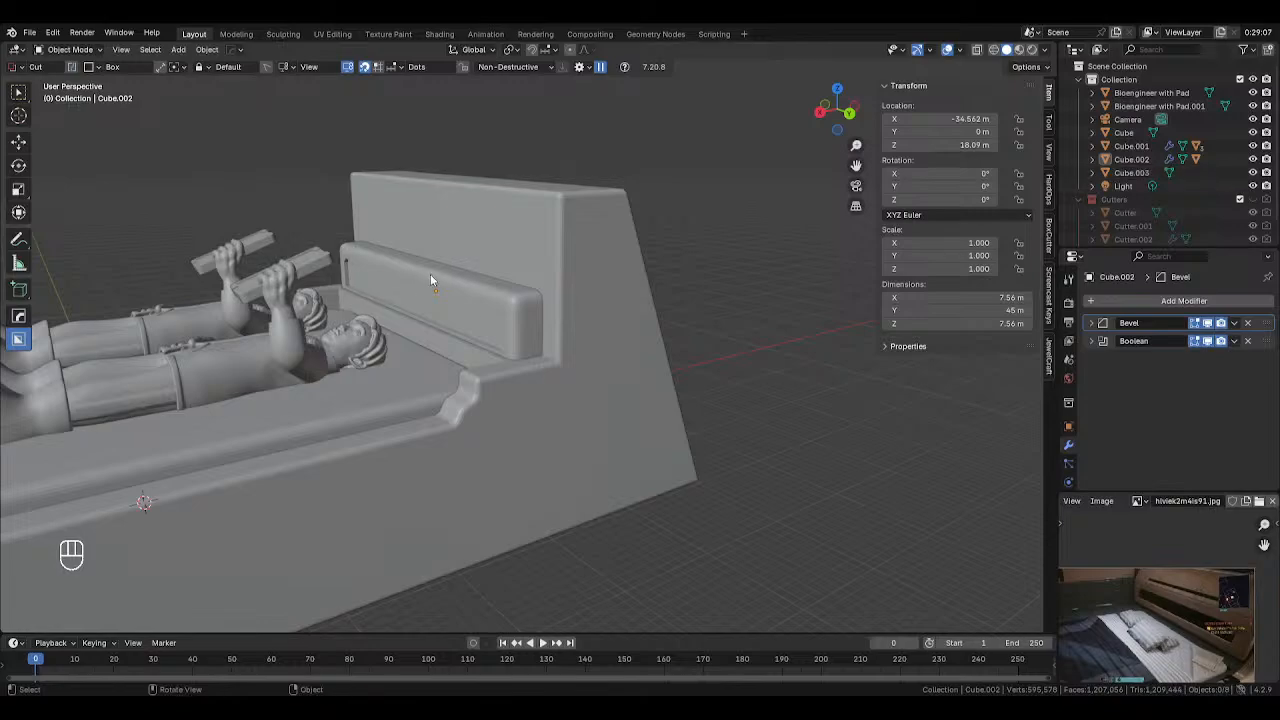
# Rename the bar object in the outliner as Head Rest
pyautogui.click(1150, 160)
pyautogui.doubleClick(1150, 160)
pyautogui.scroll(-1, 1150, 158)
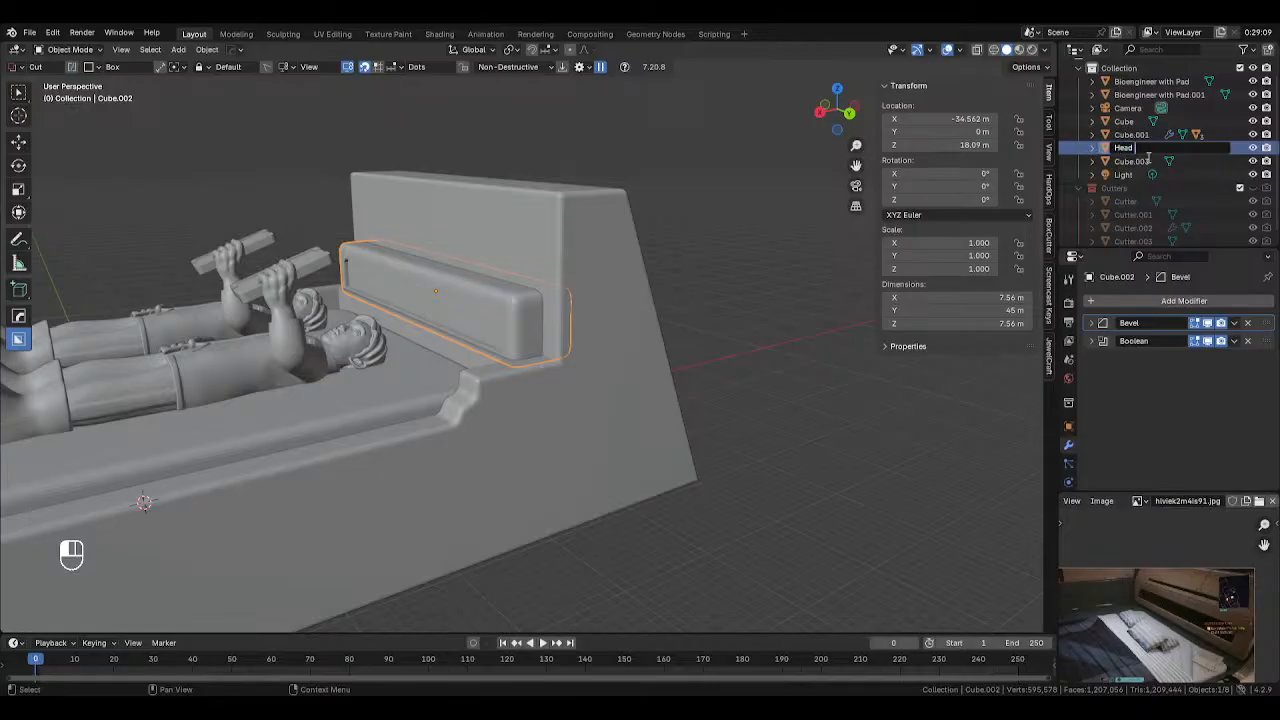
pyautogui.write('Head Rest')
pyautogui.press('Return')
# Raise the new cube to about Z 23.94 m and move it along X to about -33.46 m, above the head rest
pyautogui.click(1131, 147)
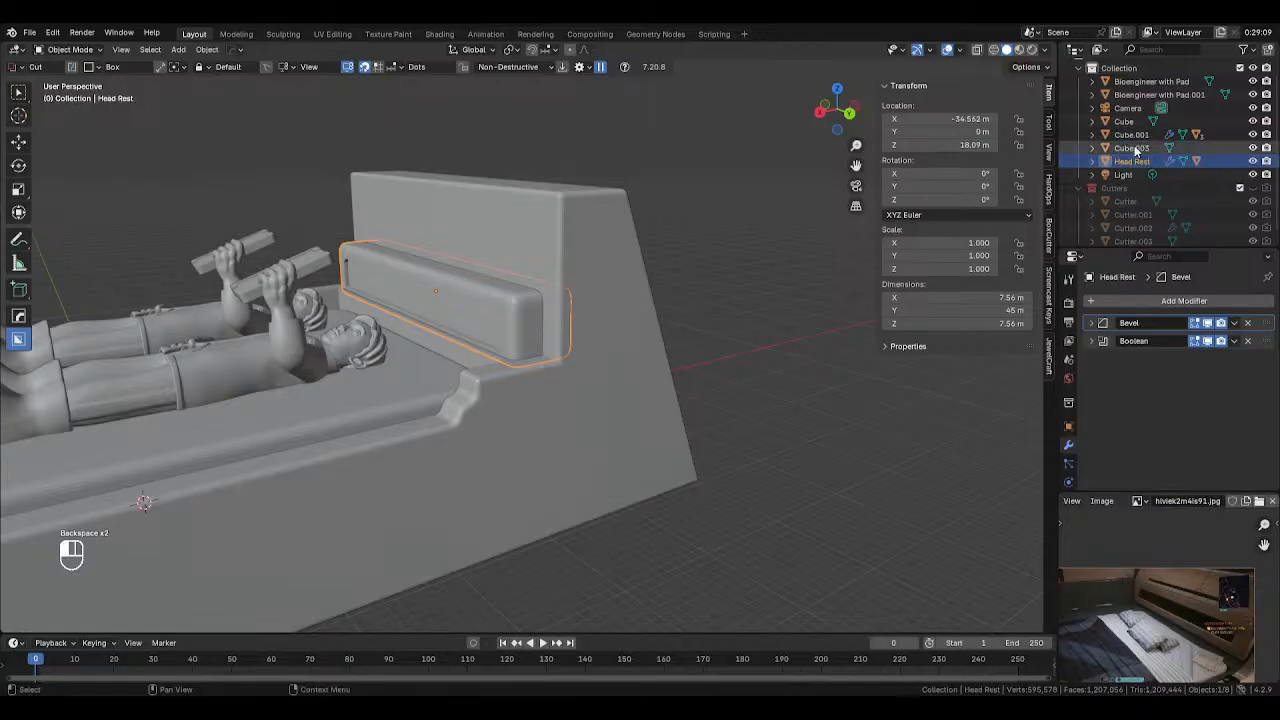
pyautogui.press('g')
pyautogui.press('z')
pyautogui.click(500, 186)
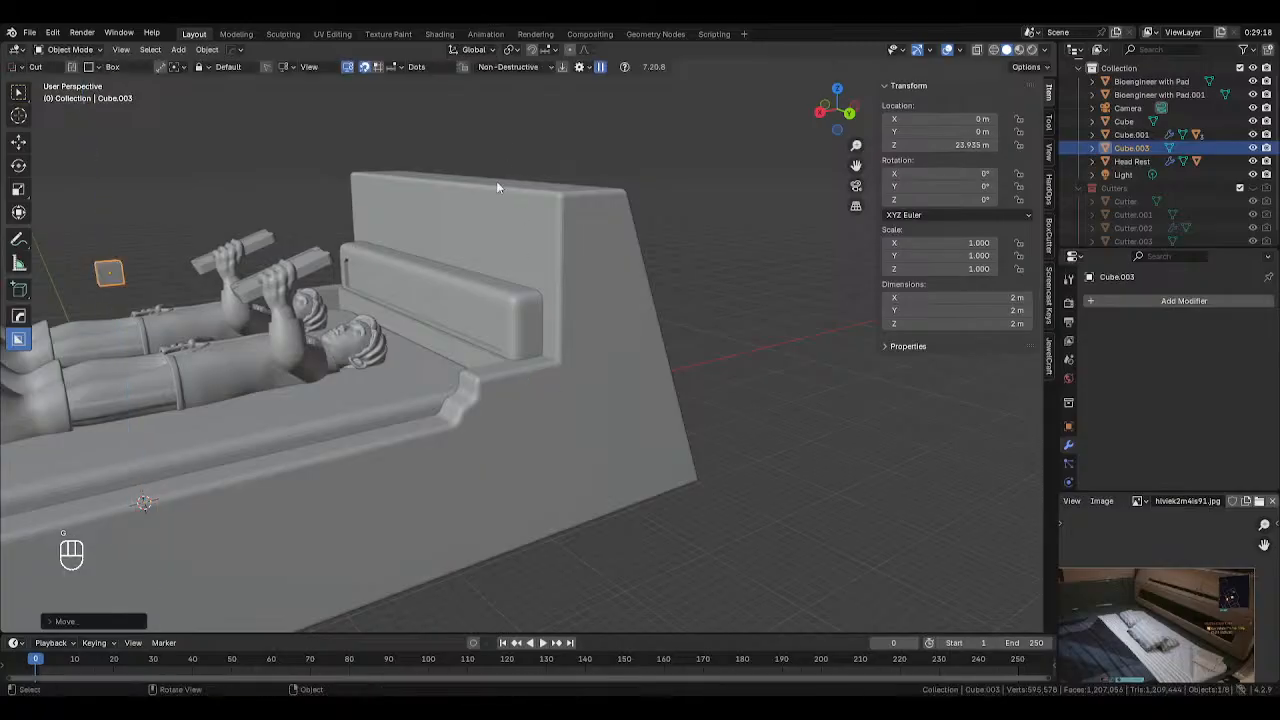
pyautogui.press('g')
pyautogui.press('y')
pyautogui.press('x')
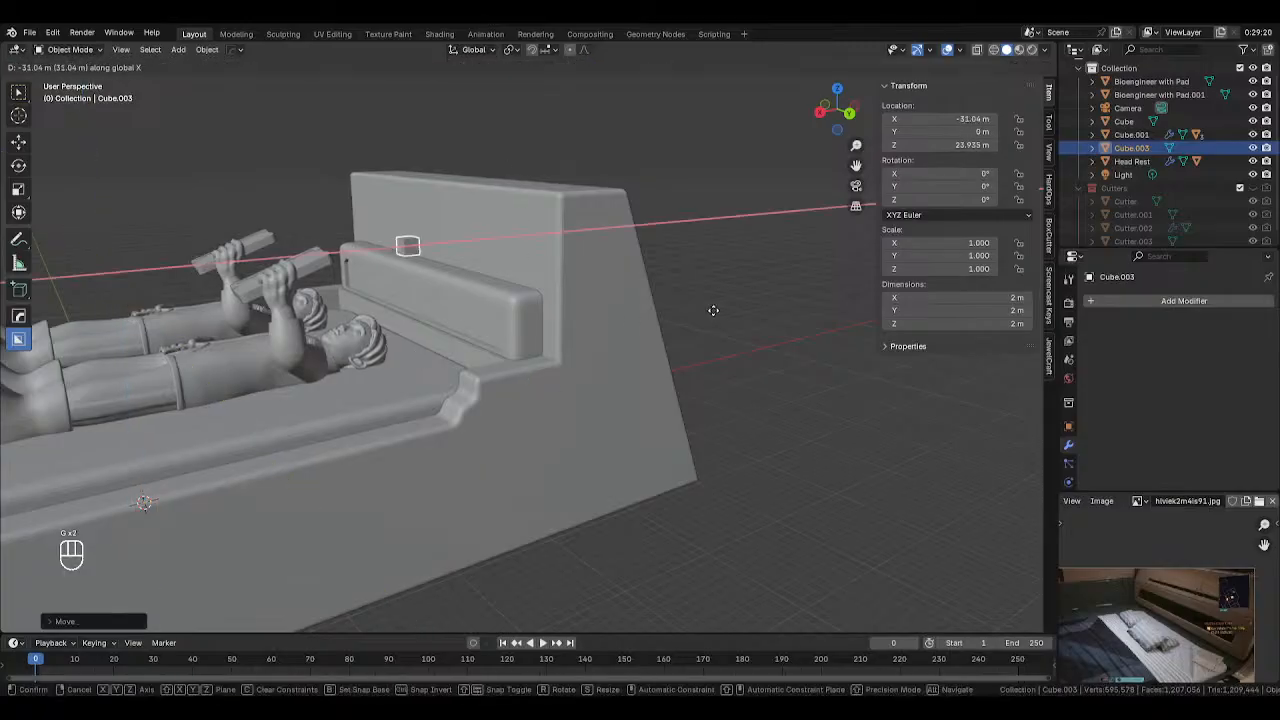
pyautogui.moveTo(731, 305); pyautogui.dragTo(660, 320, button='middle')
# Stretch the cube along the global Y axis into a strip about 43.7 m long above the head rest
pyautogui.press('s')
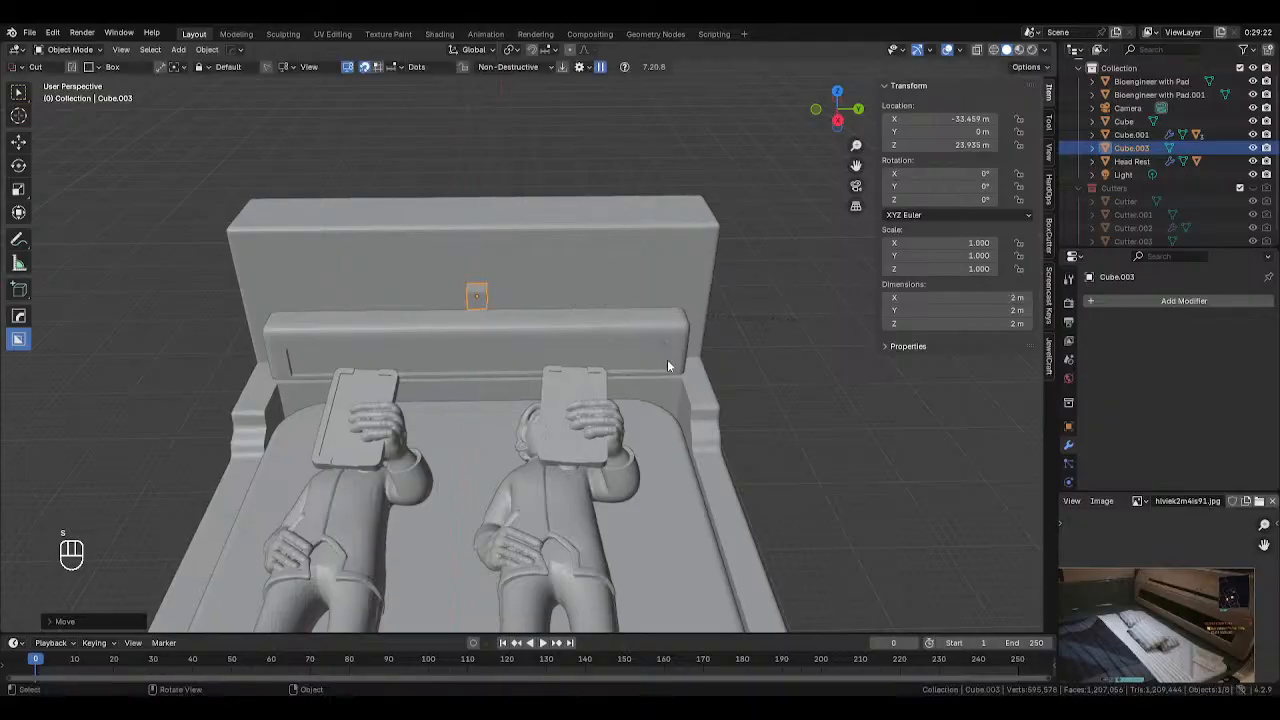
pyautogui.press('y')
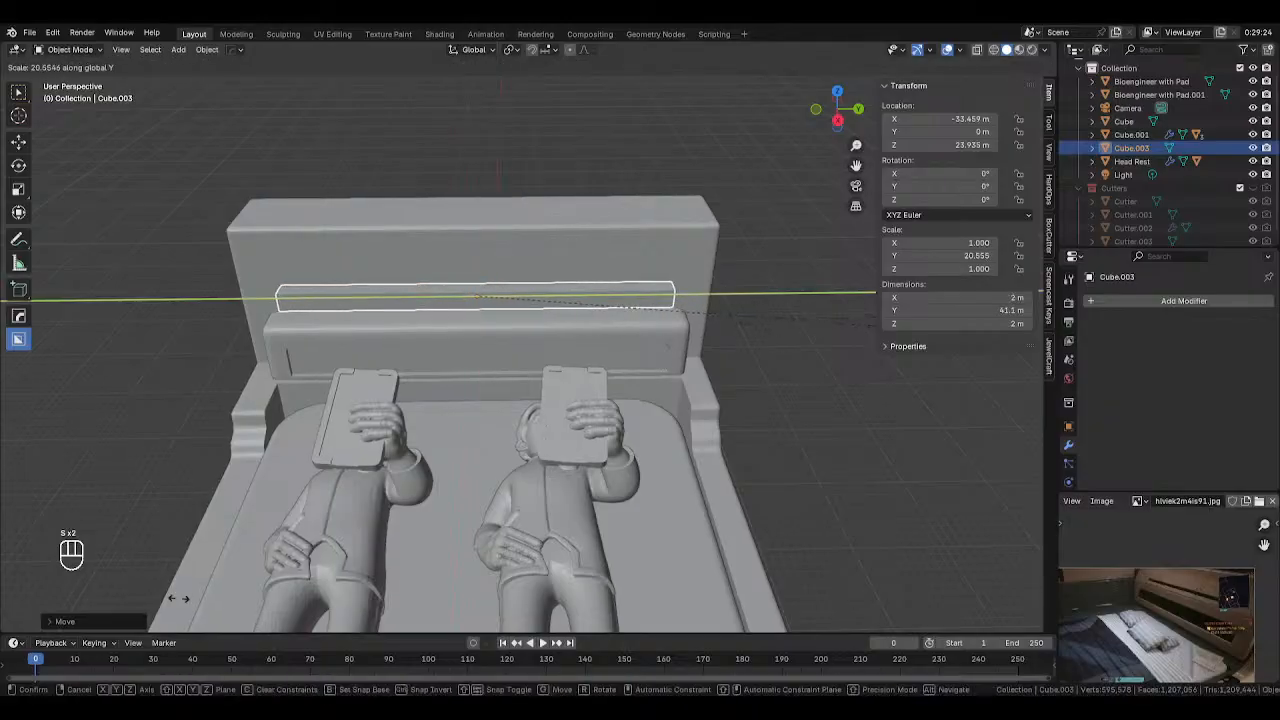
pyautogui.click(43, 668)
pyautogui.moveTo(714, 470); pyautogui.dragTo(705, 423, button='middle')
pyautogui.press('s')
pyautogui.press('y')
pyautogui.rightClick(750, 443)
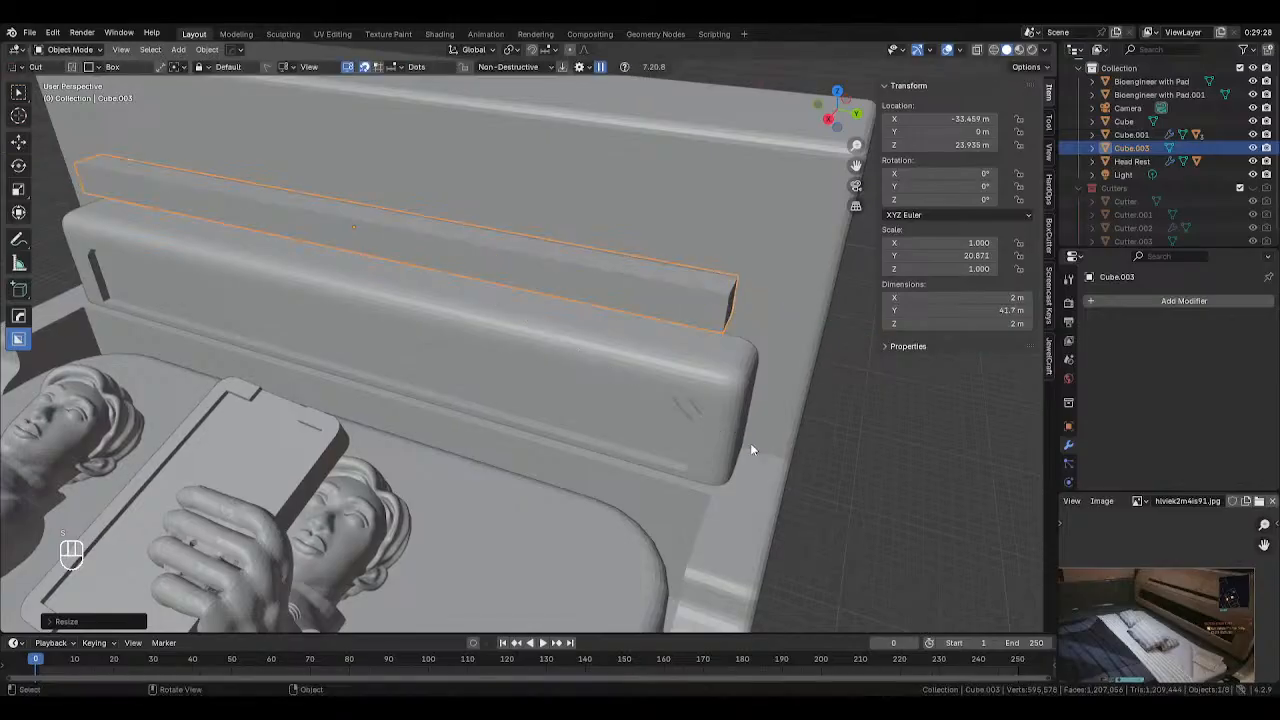
pyautogui.press('s')
pyautogui.press('y')
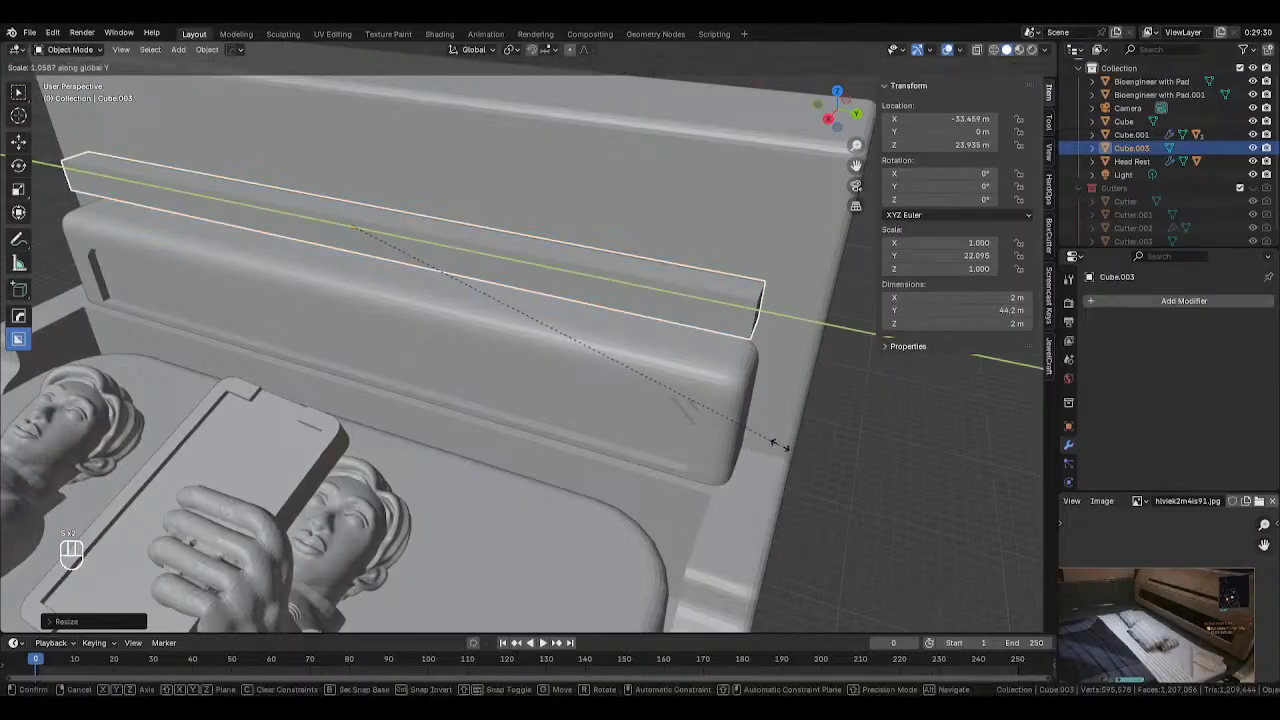
pyautogui.click(774, 442)
# Lower the strip about 1.57 m onto the head rest and lengthen it along Y to about 43.9 m
pyautogui.press('g')
pyautogui.press('z')
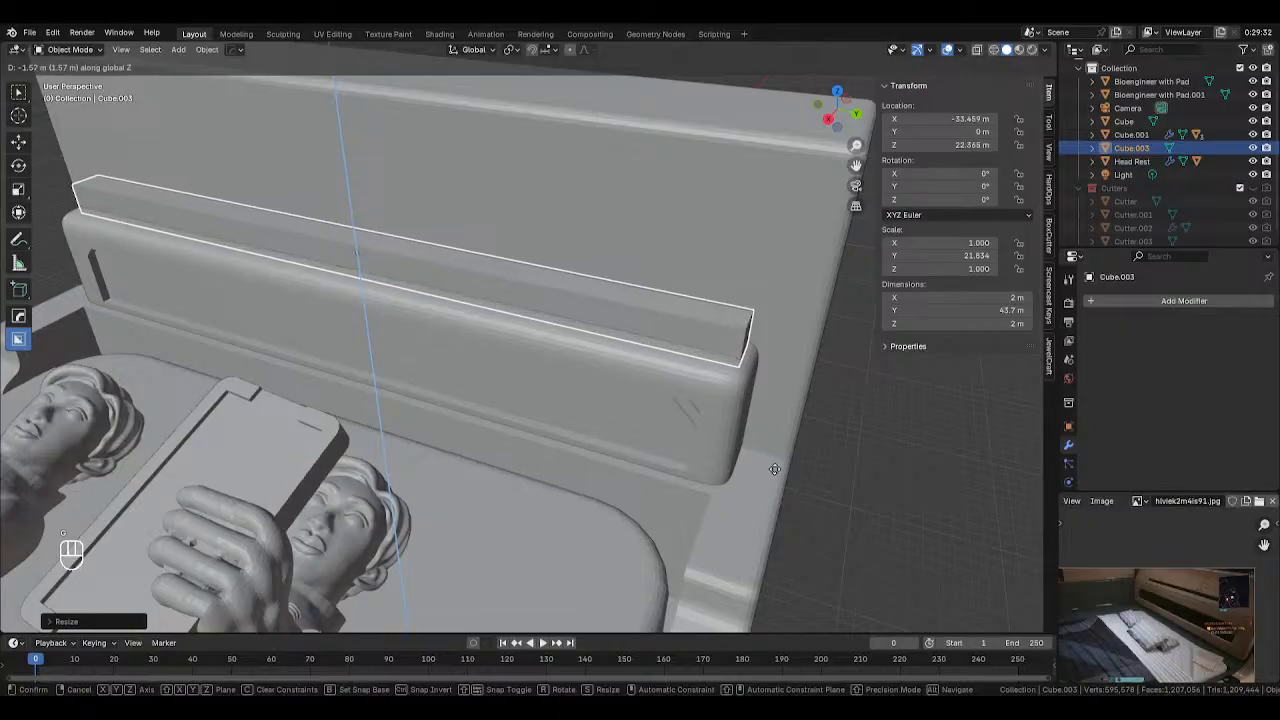
pyautogui.click(774, 468)
pyautogui.press('s')
pyautogui.press('y')
pyautogui.click(797, 463)
pyautogui.moveTo(798, 463); pyautogui.dragTo(778, 464, button='middle')
# Move the strip about 1.11 m forward along the global X axis, towards the head rest's front
pyautogui.press('g')
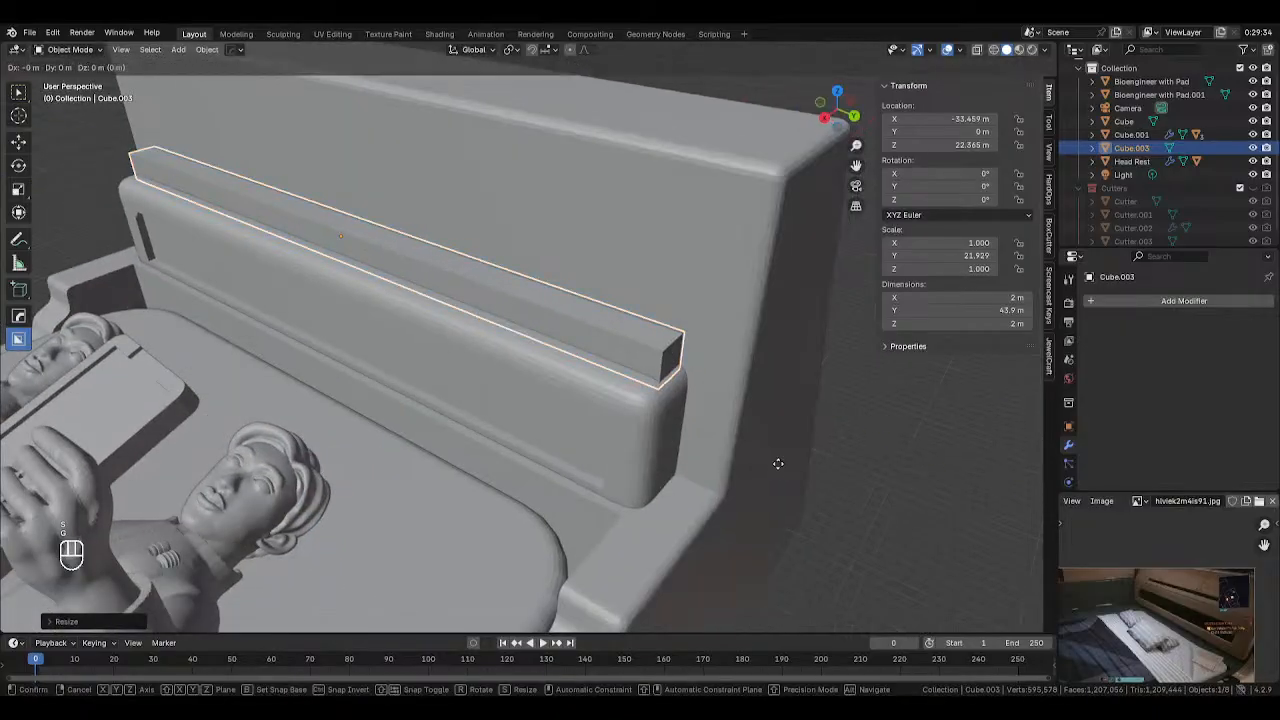
pyautogui.press('y')
pyautogui.rightClick(771, 466)
pyautogui.press('g')
pyautogui.press('x')
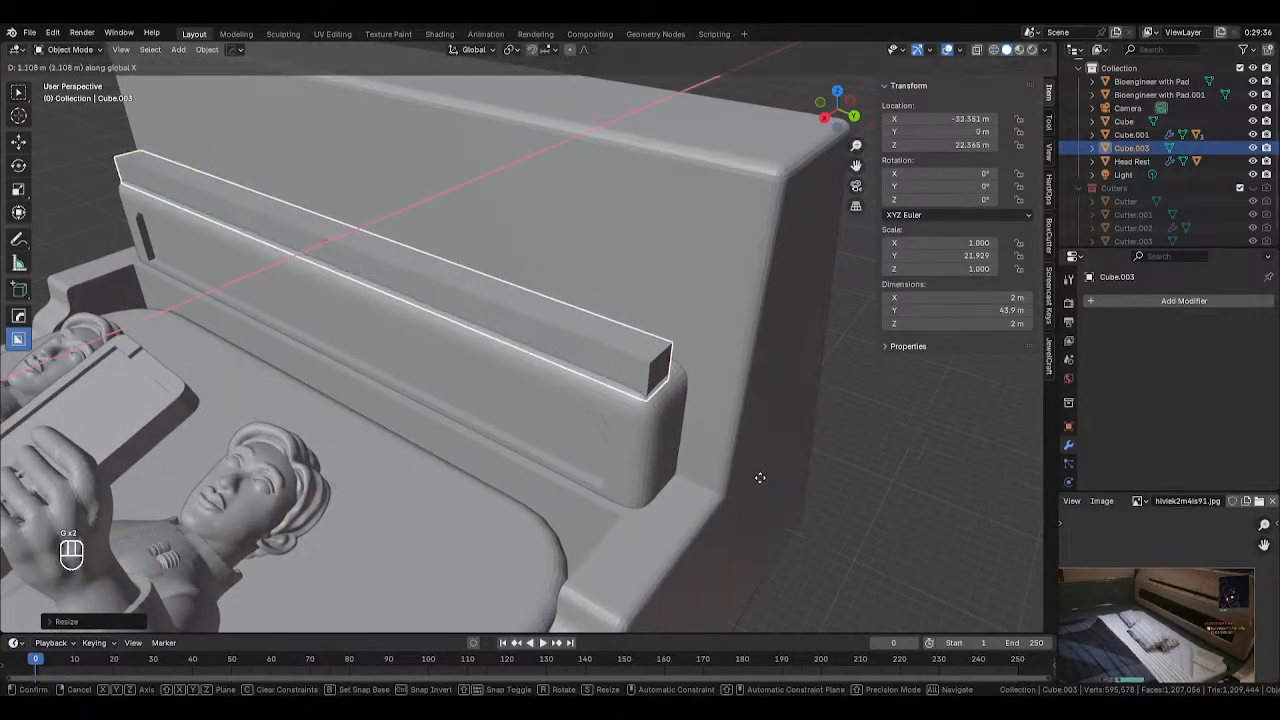
pyautogui.click(760, 477)
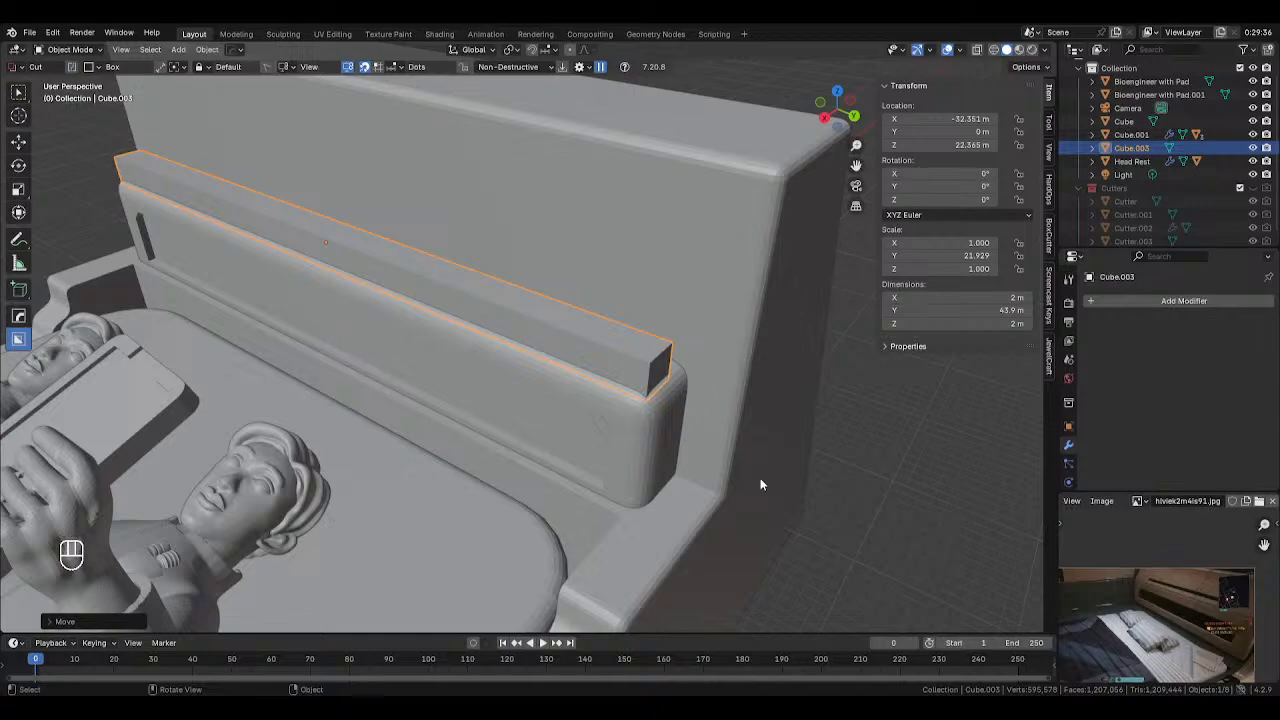
# In Edit Mode, select the strip's rear face and move it about 6.2 m back into the headboard along X
pyautogui.moveTo(760, 478); pyautogui.dragTo(540, 352, button='middle')
pyautogui.press('Tab')
pyautogui.press('3')
pyautogui.click(319, 215)
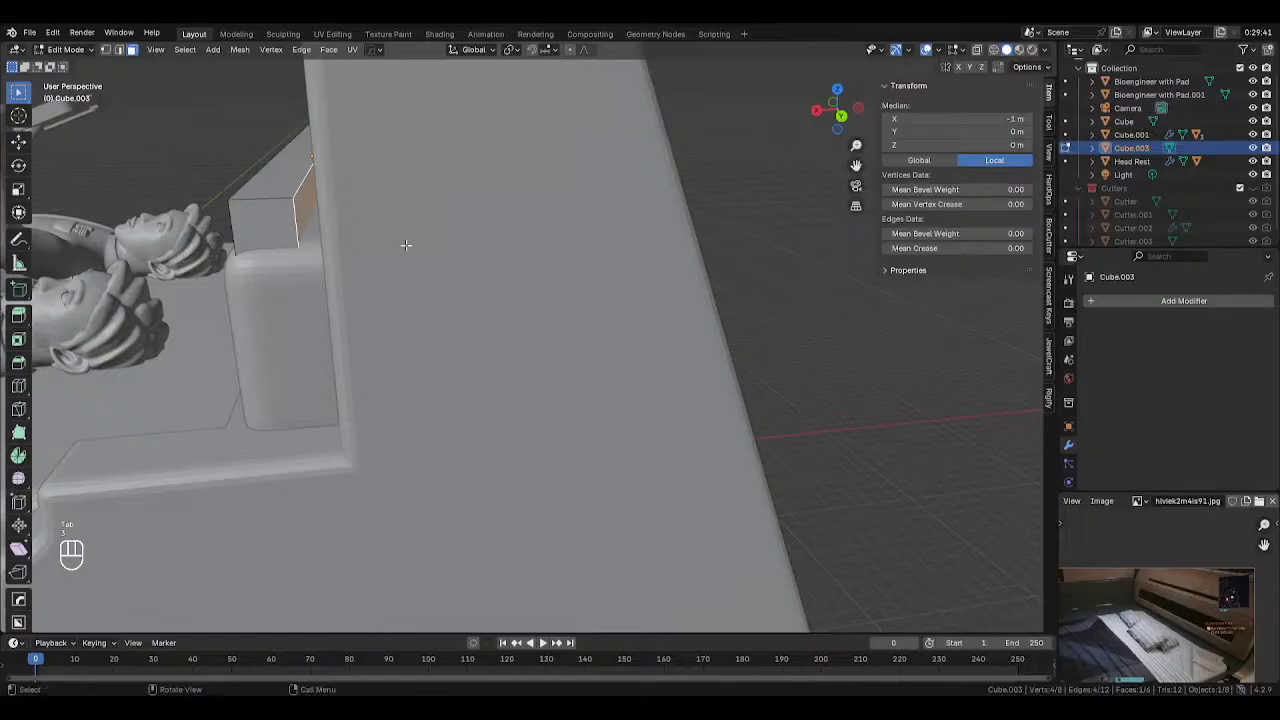
pyautogui.press('g')
pyautogui.press('x')
pyautogui.click(503, 272)
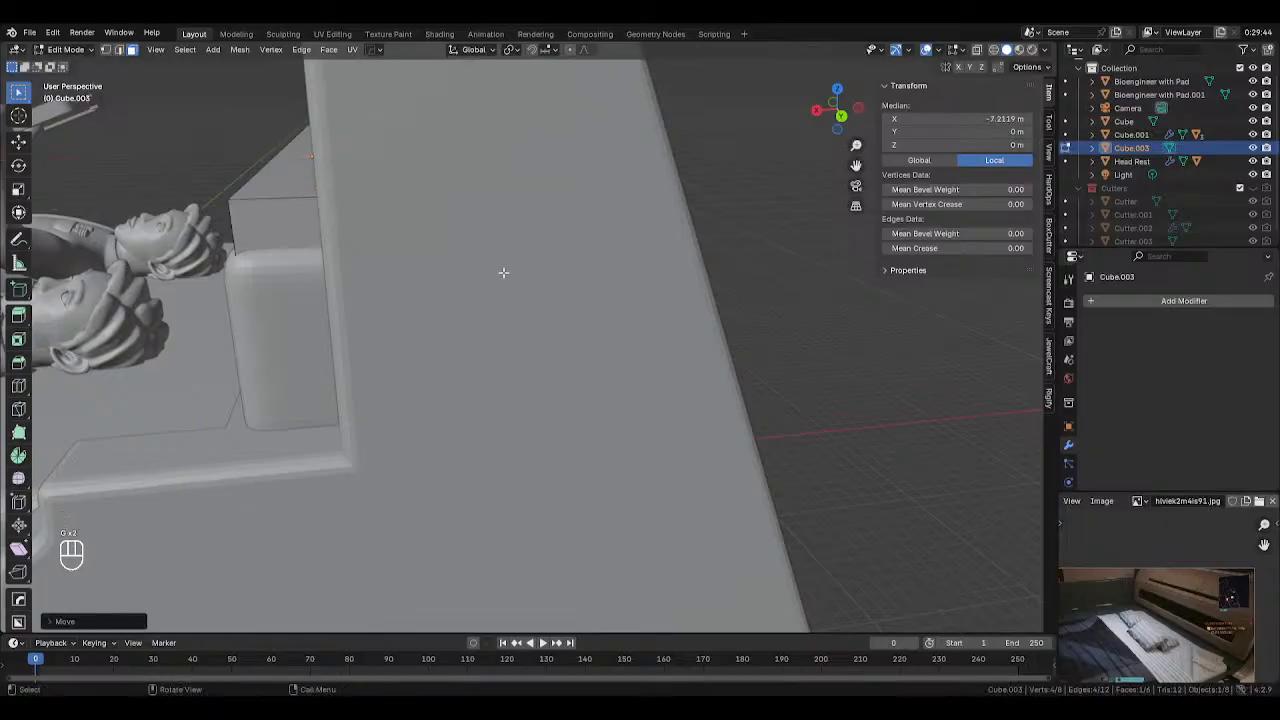
# Select the strip's upper rear edge and raise it about 6.7 m along Z to form a sloped wedge
pyautogui.moveTo(503, 272); pyautogui.dragTo(476, 254, button='middle')
pyautogui.press('2')
pyautogui.hotkey('alt', 'z')
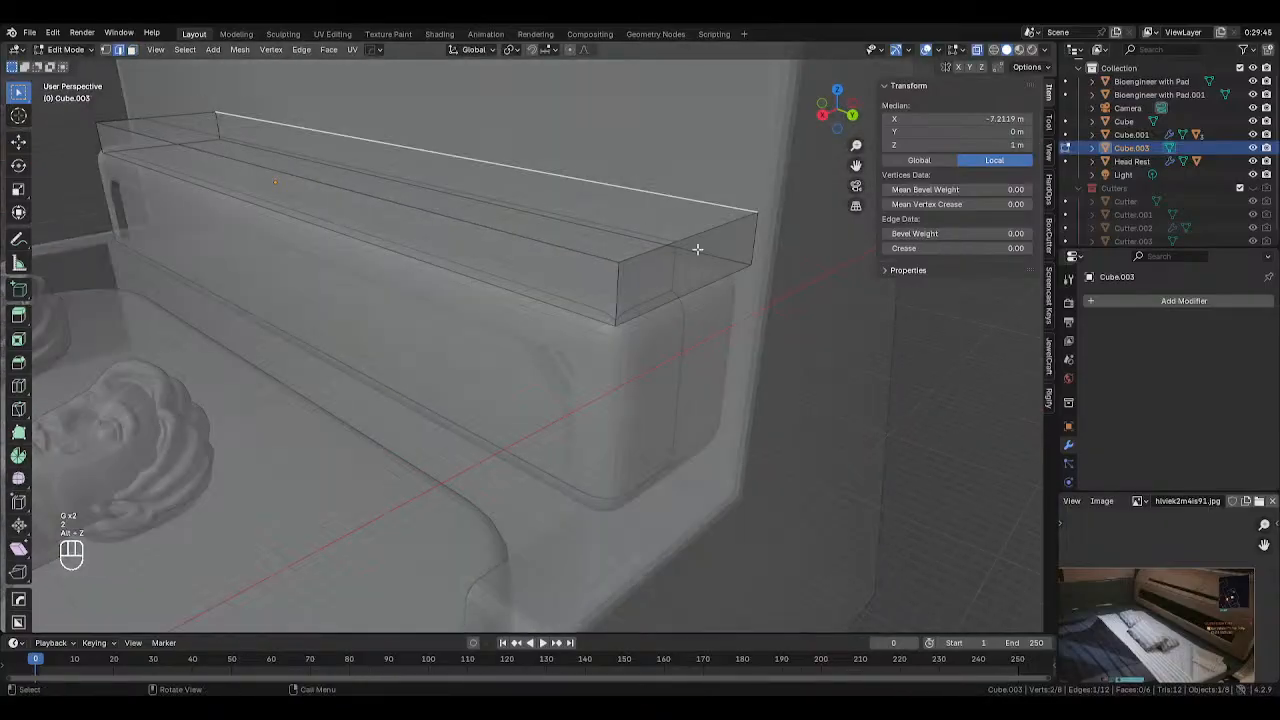
pyautogui.press('g')
pyautogui.press('z')
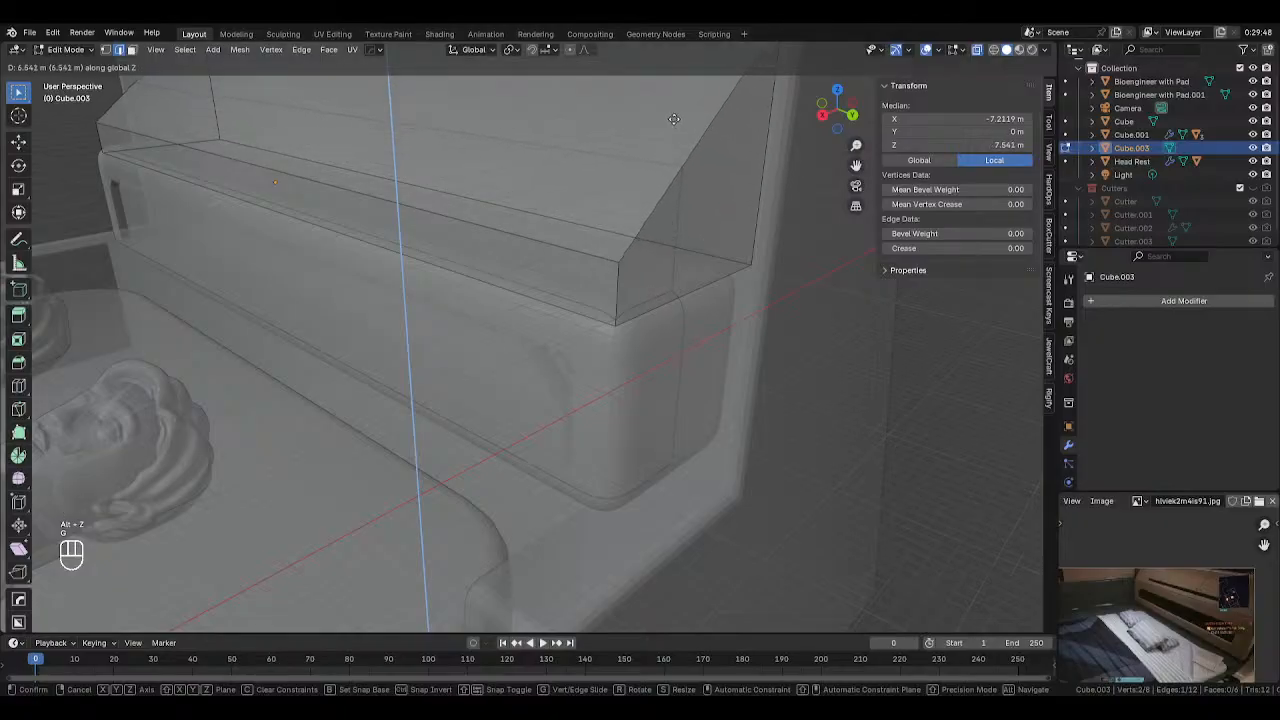
pyautogui.click(678, 122)
pyautogui.hotkey('alt', 'z')
# Select the wedge's rear vertices, bring them about 4.9 m forward along X, and return to Object Mode
pyautogui.moveTo(678, 122); pyautogui.dragTo(509, 234, button='middle')
pyautogui.hotkey('alt', 'z')
pyautogui.moveTo(448, 130); pyautogui.dragTo(612, 392)
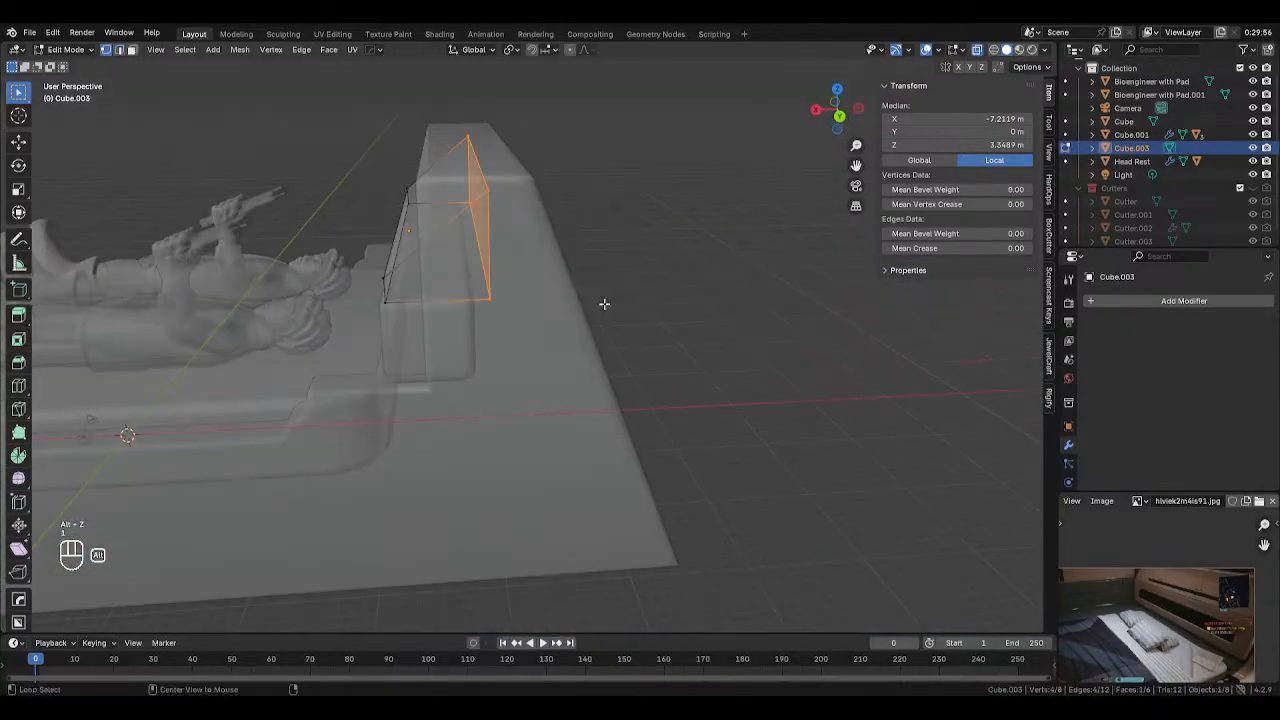
pyautogui.hotkey('alt', 'z')
pyautogui.moveTo(604, 303); pyautogui.dragTo(660, 292, button='middle')
pyautogui.press('g')
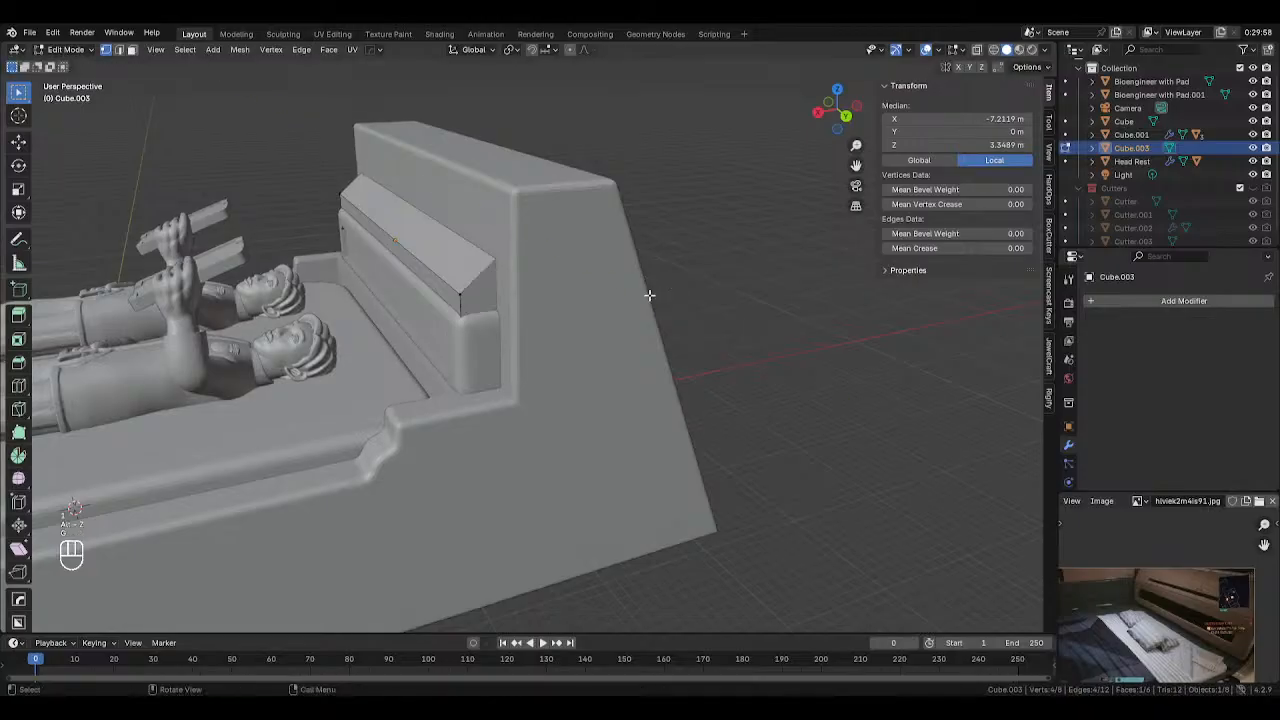
pyautogui.press('x')
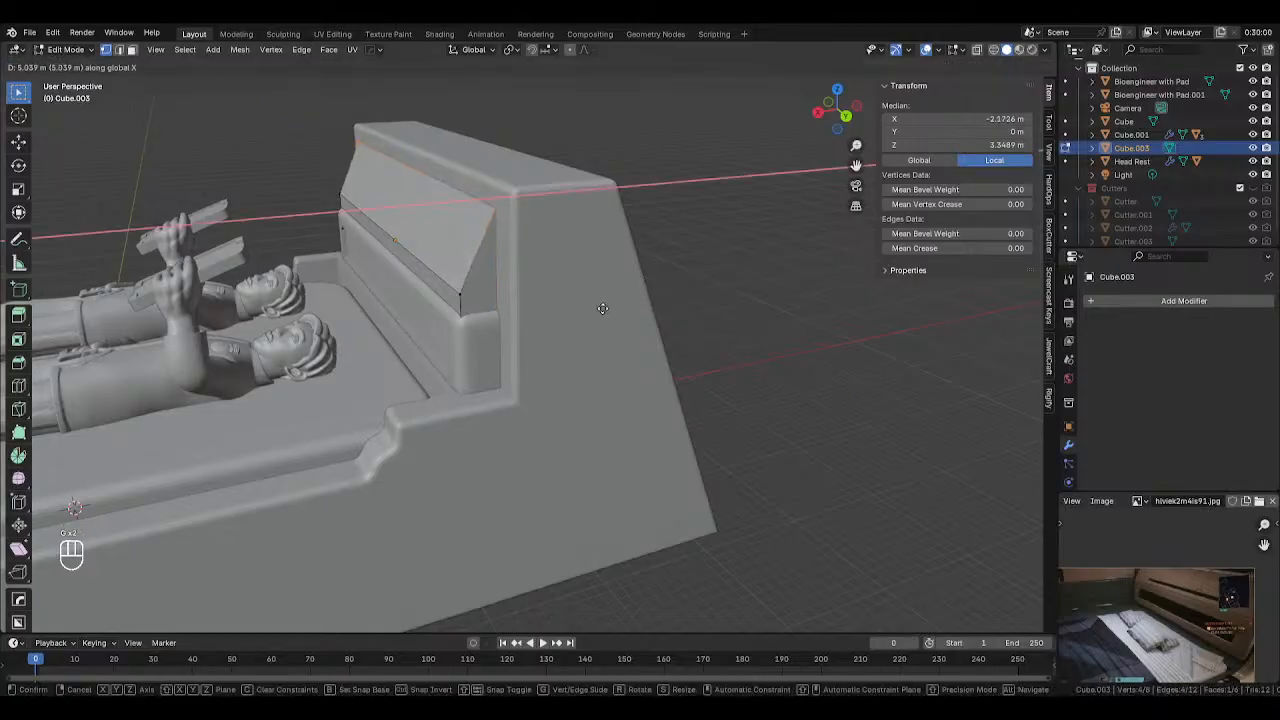
pyautogui.click(604, 308)
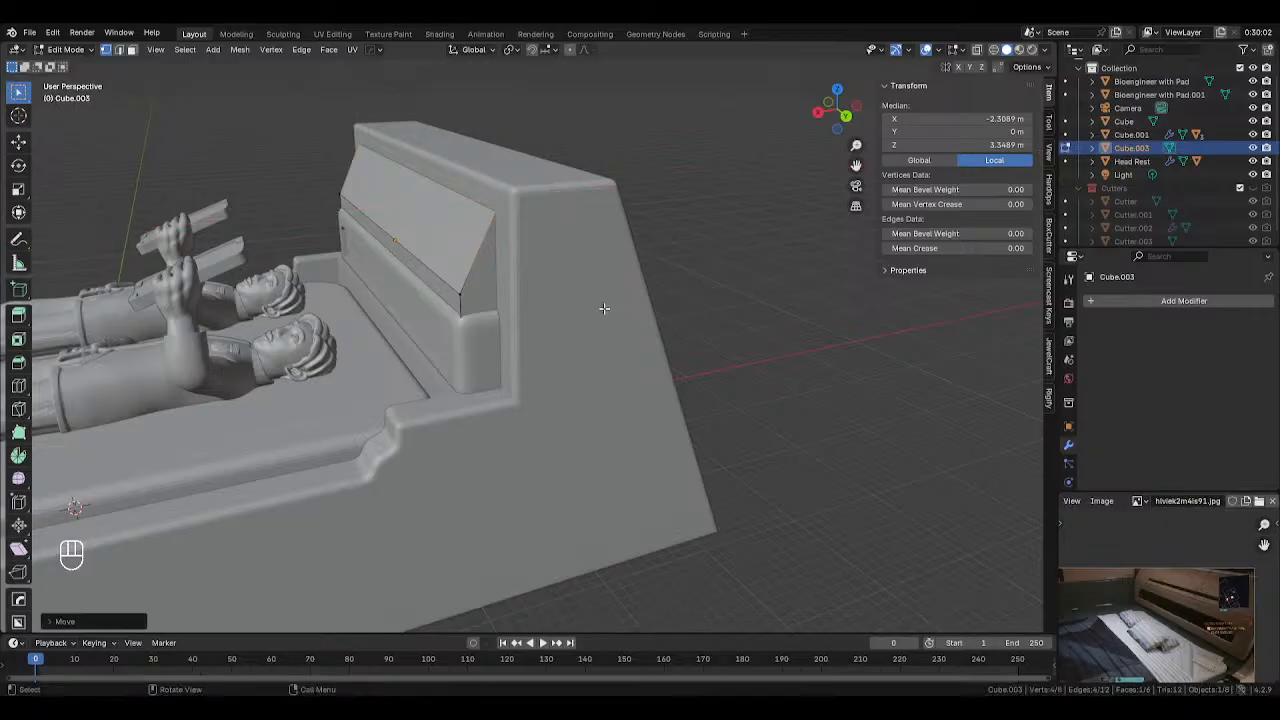
pyautogui.press('Tab')
# Raise the wedge's bottom face about 1.47 m along Z in Edit Mode, then return to Object Mode
pyautogui.moveTo(281, 249); pyautogui.dragTo(497, 310, button='middle')
pyautogui.scroll(5, 497, 306)
pyautogui.click(345, 189)
pyautogui.moveTo(345, 189); pyautogui.dragTo(506, 234, button='middle')
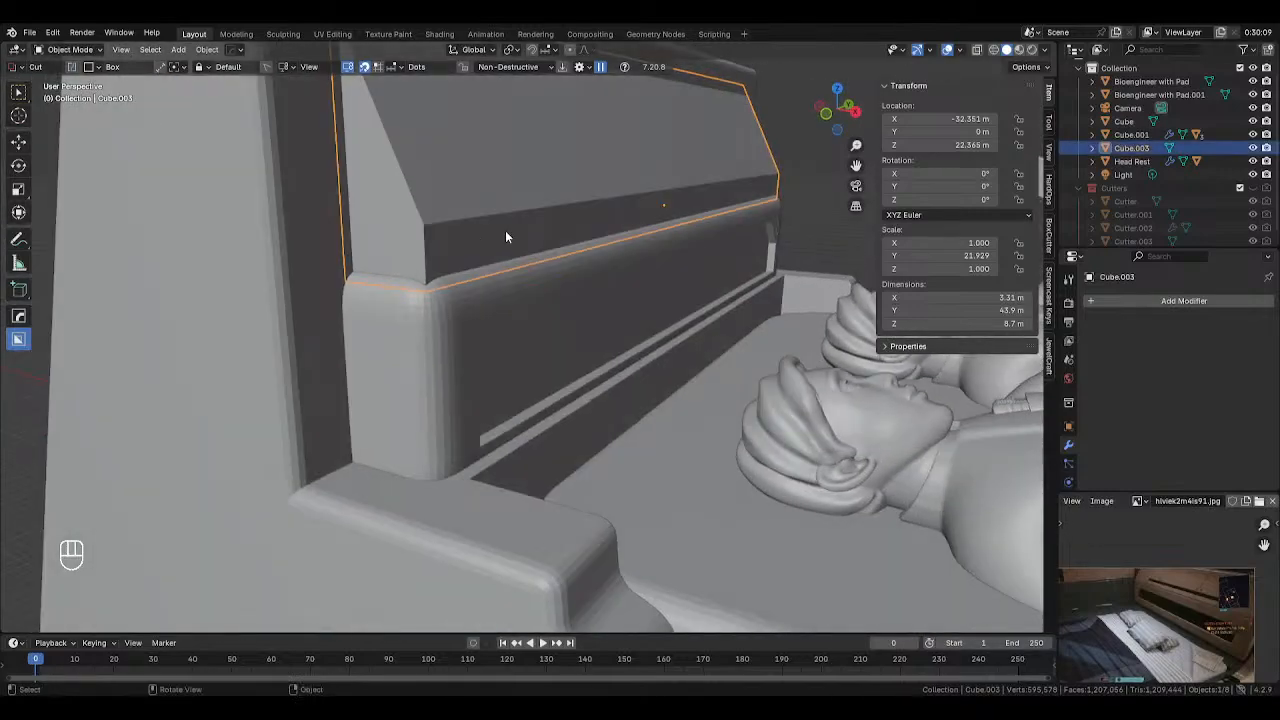
pyautogui.moveTo(611, 207); pyautogui.dragTo(543, 211, button='middle')
pyautogui.press('Tab')
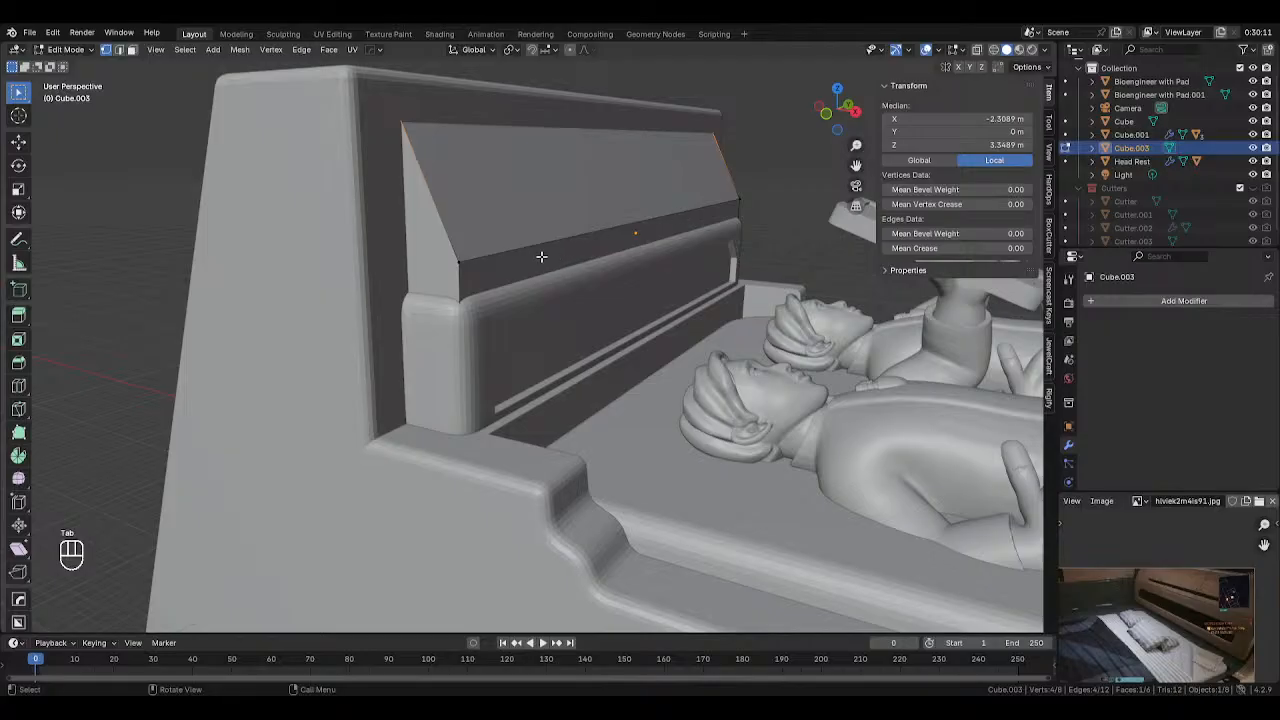
pyautogui.hotkey('alt', 'z')
pyautogui.moveTo(541, 257)
pyautogui.mouseDown(button='middle')
pyautogui.moveTo(551, 222)
pyautogui.moveTo(549, 238)
pyautogui.mouseUp(button='middle')
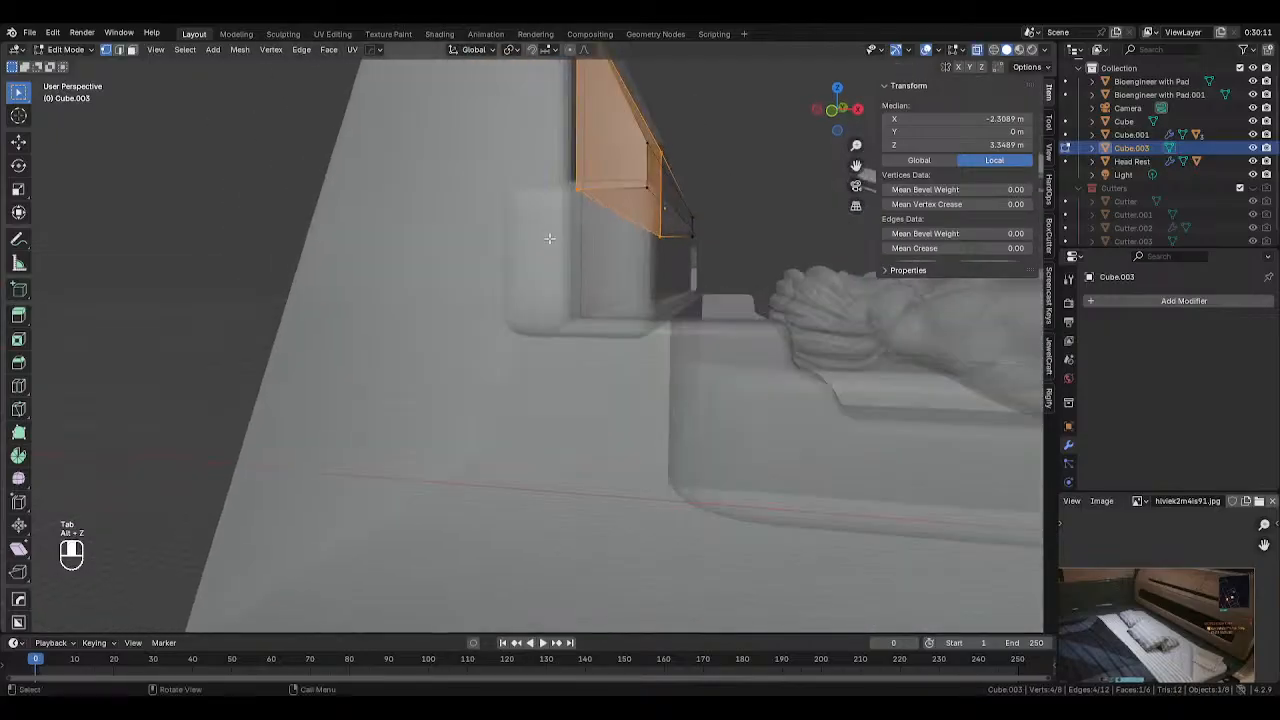
pyautogui.press('3')
pyautogui.click(645, 213)
pyautogui.moveTo(780, 240); pyautogui.dragTo(744, 245, button='middle')
pyautogui.press('g')
pyautogui.press('z')
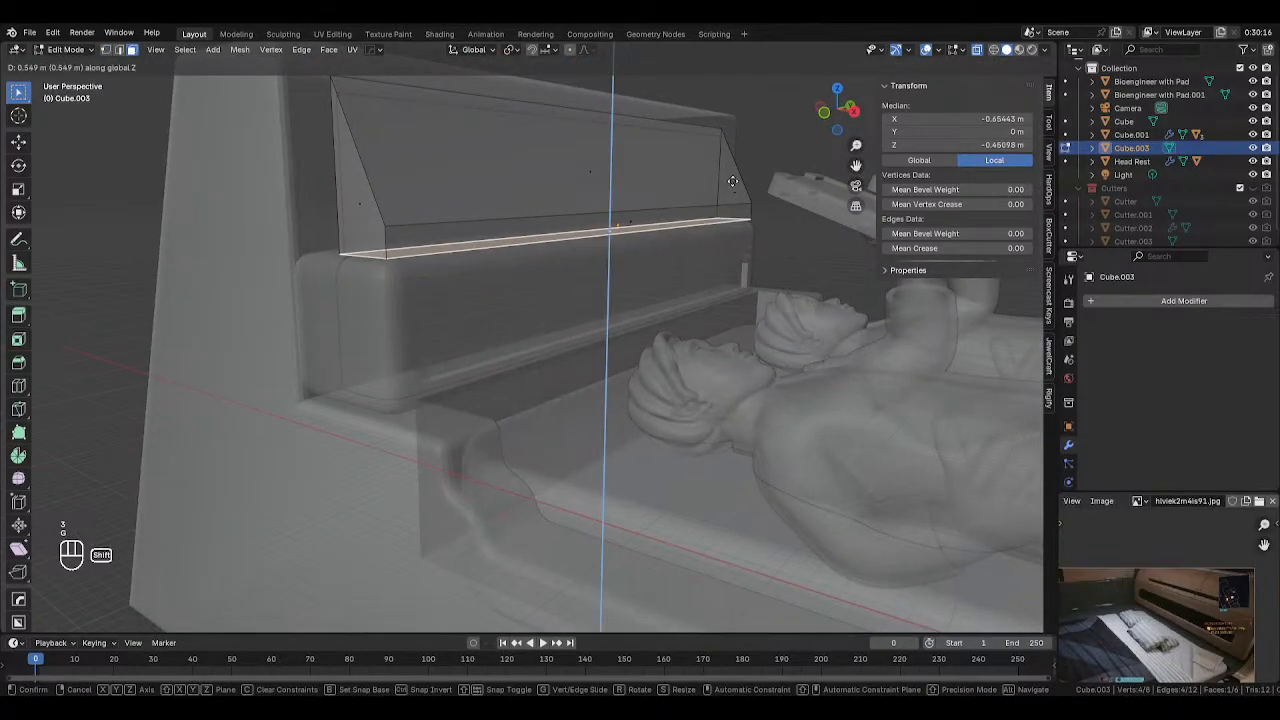
pyautogui.click(664, 212)
pyautogui.press('Tab')
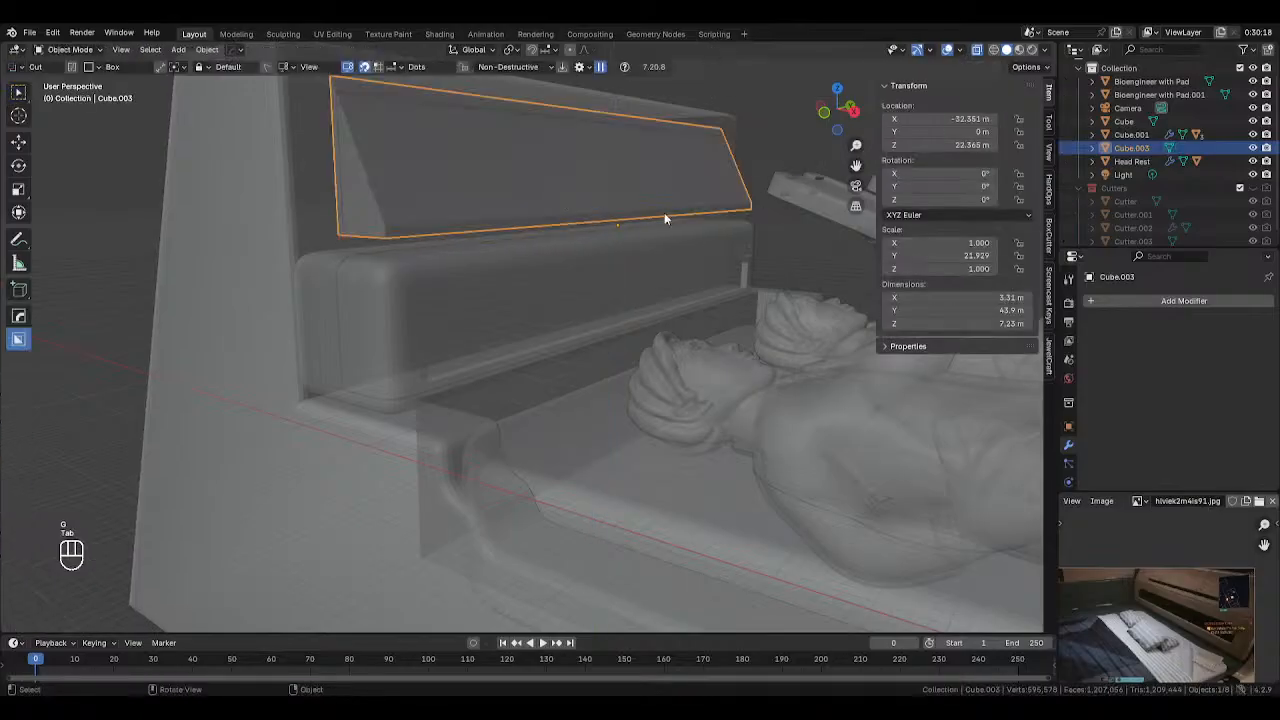
# Lower the wedge onto the head rest and scale it along Z to a height of about 8.25 m
pyautogui.press('g')
pyautogui.press('z')
pyautogui.click(678, 228)
pyautogui.press('s')
pyautogui.press('z')
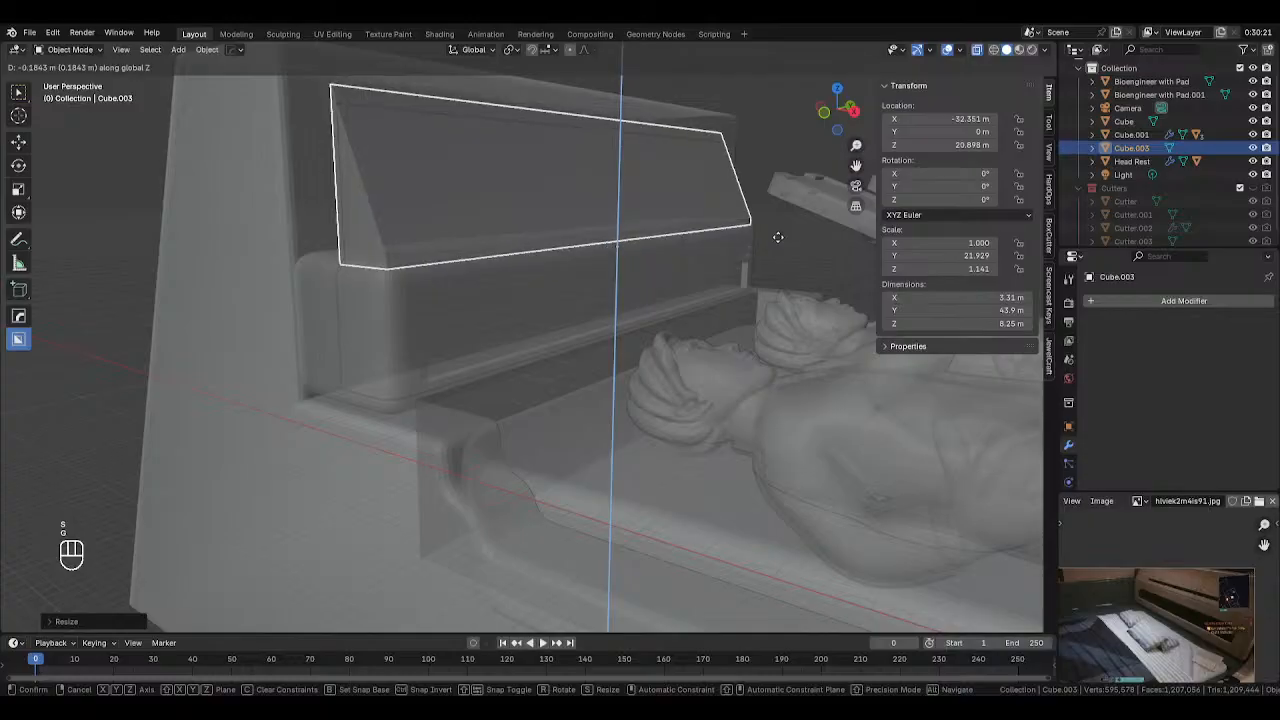
pyautogui.click(768, 190)
pyautogui.hotkey('alt', 'z')
pyautogui.press('Tab')
pyautogui.press('Tab')
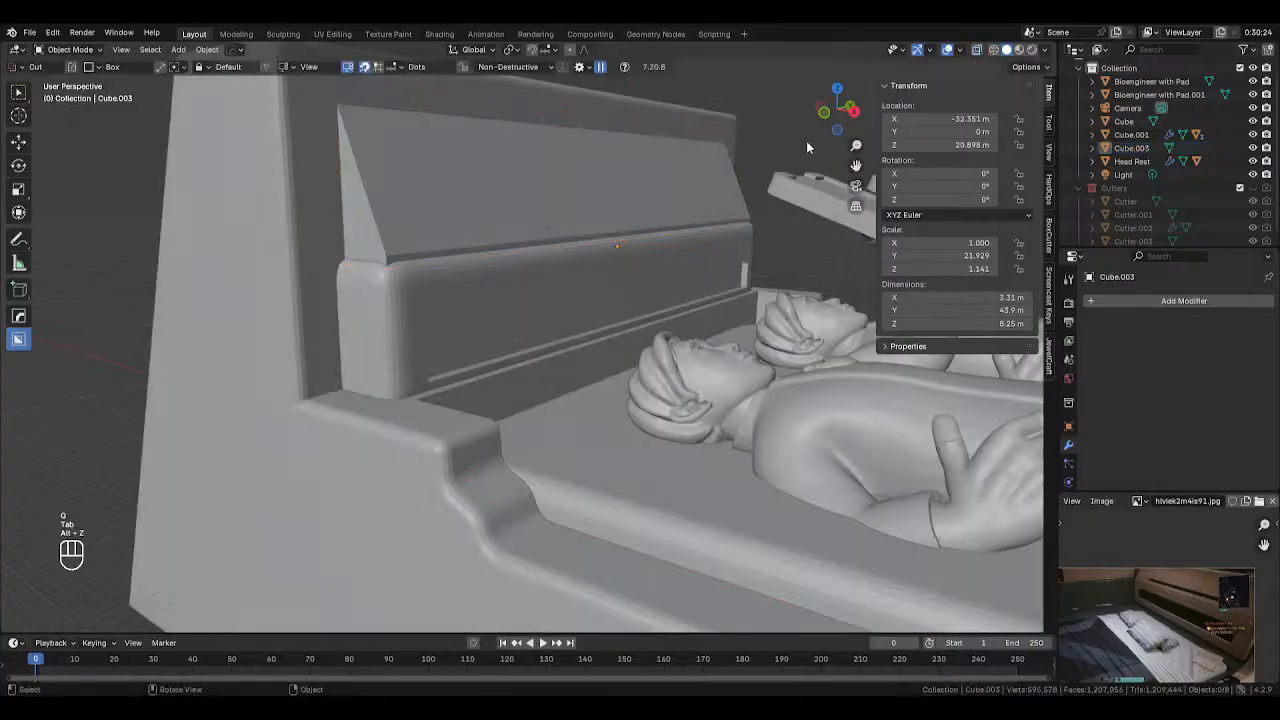
# Lower the wedge slightly along Z to a location of 20.833 m and scale it along Y to 43 m
pyautogui.press('g')
pyautogui.press('z')
pyautogui.click(688, 212)
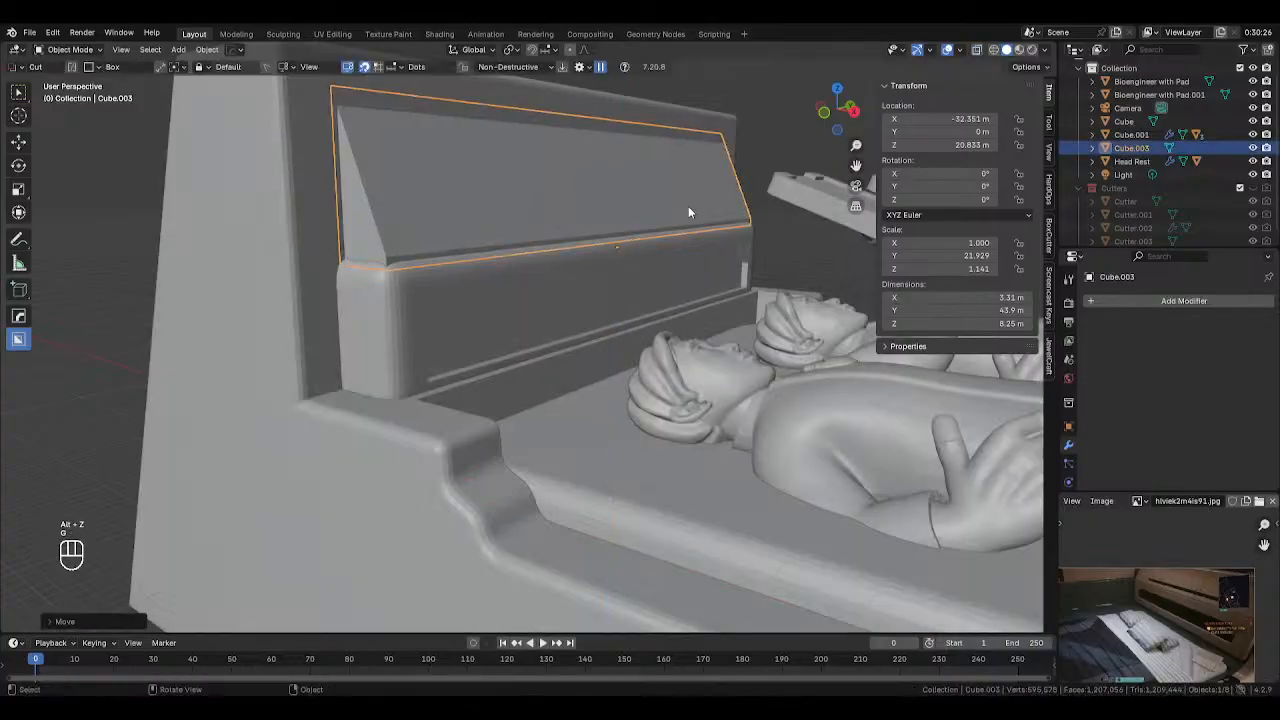
pyautogui.press('s')
pyautogui.press('y')
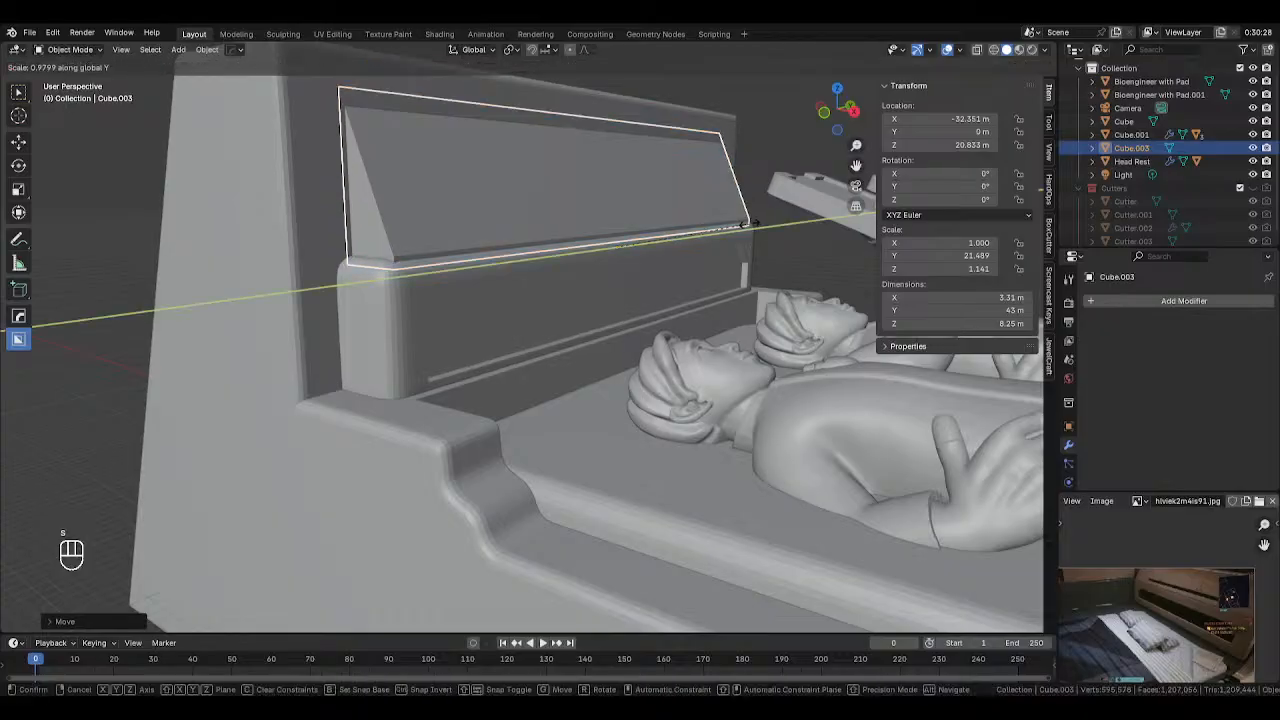
pyautogui.click(749, 222)
pyautogui.click(780, 106)
pyautogui.scroll(-3, 742, 138)
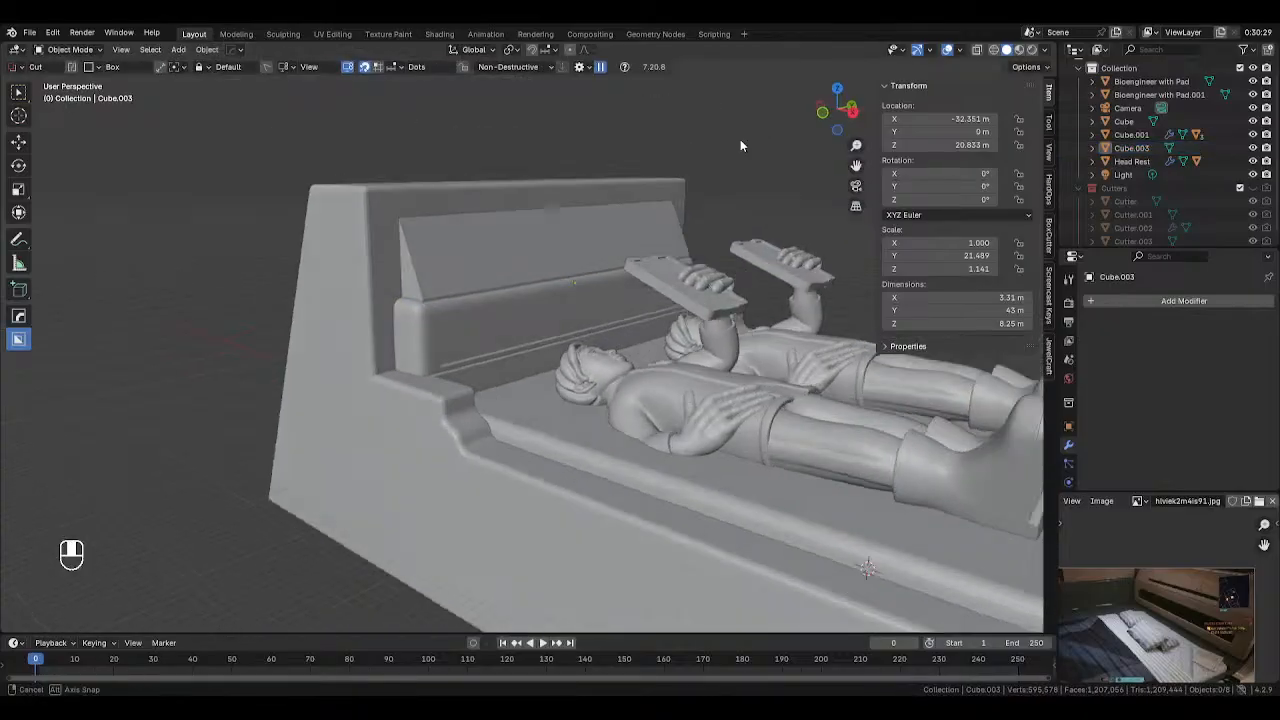
# Select the wedge, isolate it in local view and look at it from the right orthographic view
pyautogui.moveTo(740, 141); pyautogui.dragTo(630, 162, button='middle')
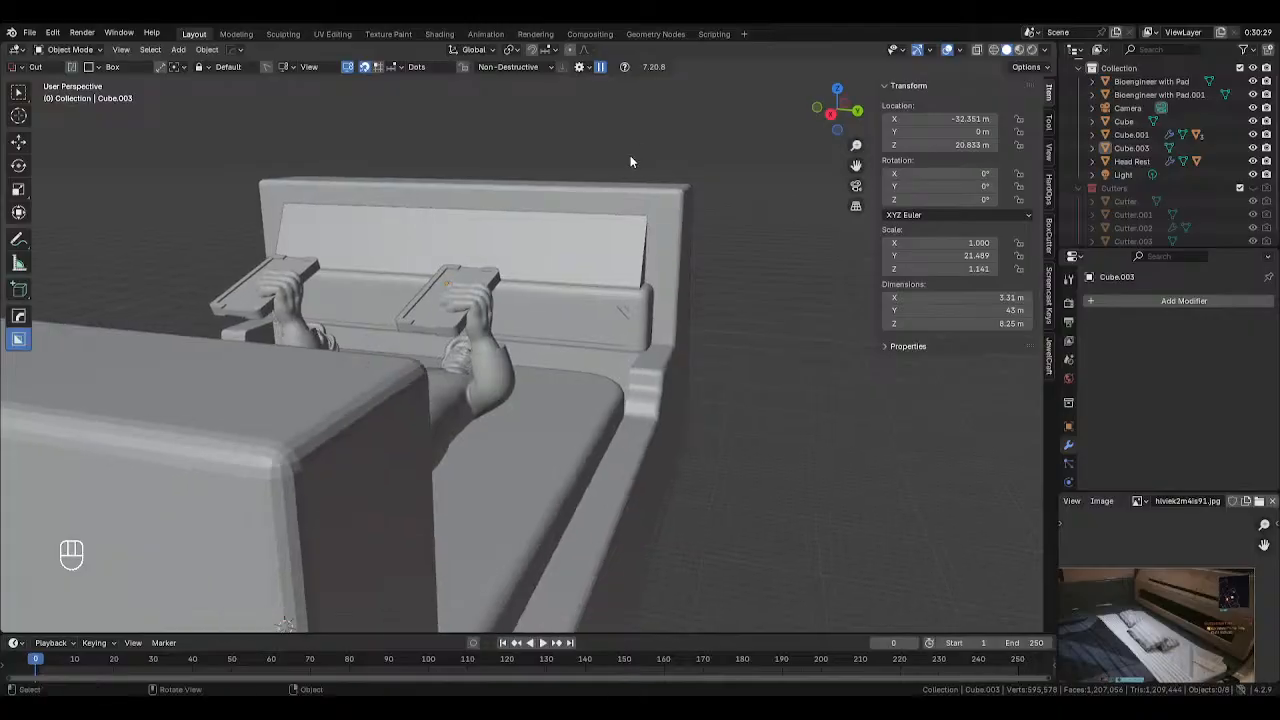
pyautogui.moveTo(576, 242); pyautogui.dragTo(535, 250, button='middle')
pyautogui.click(524, 244)
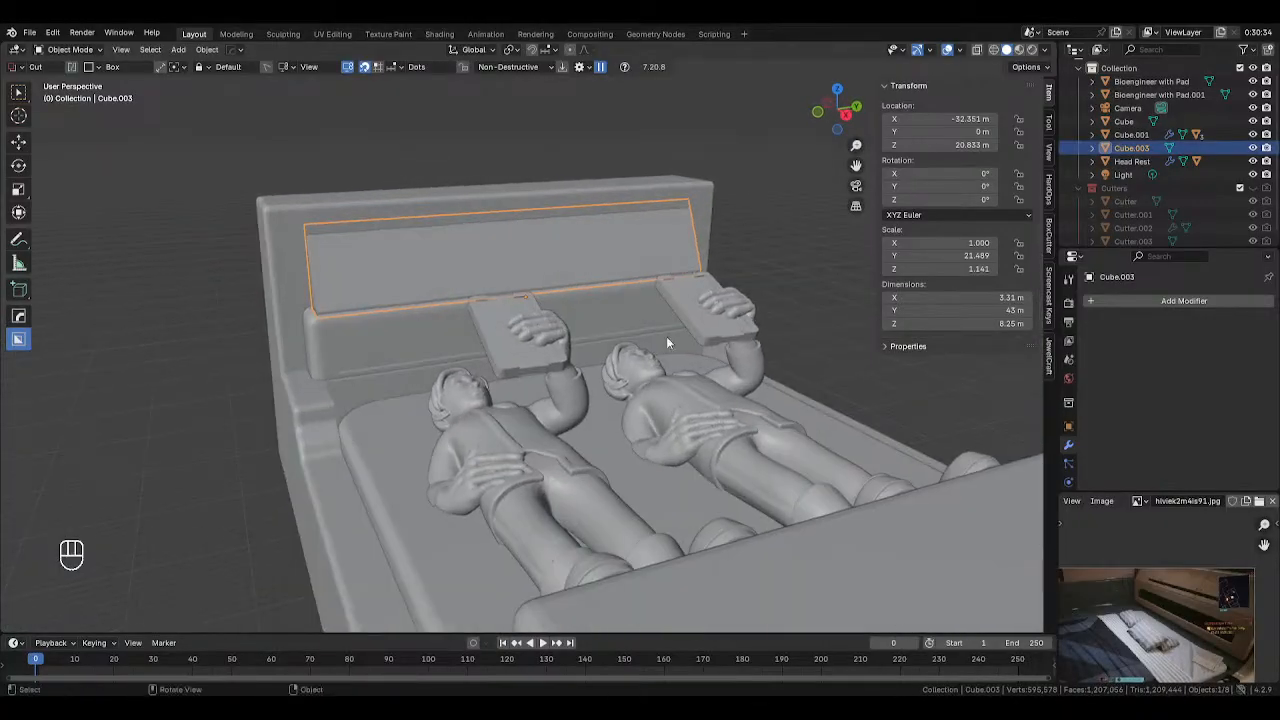
pyautogui.moveTo(667, 343); pyautogui.dragTo(482, 321, button='middle')
pyautogui.scroll(1, 499, 314)
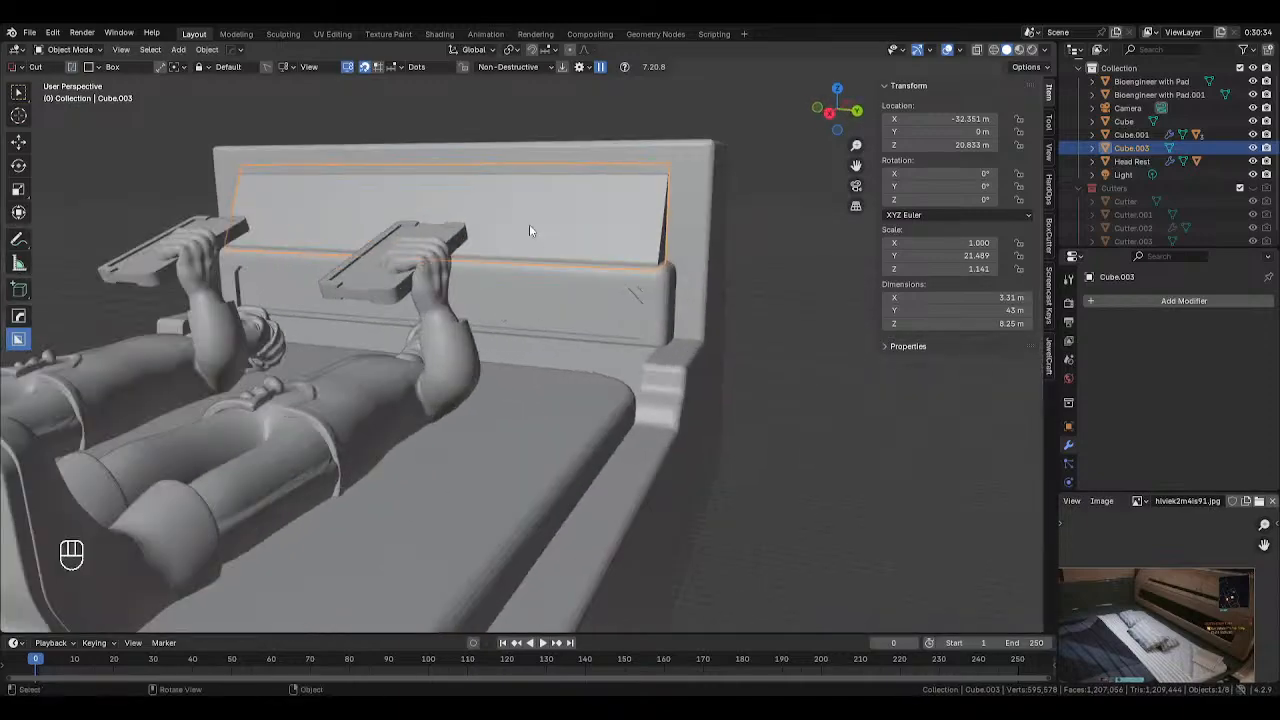
pyautogui.press('KP_Divide')
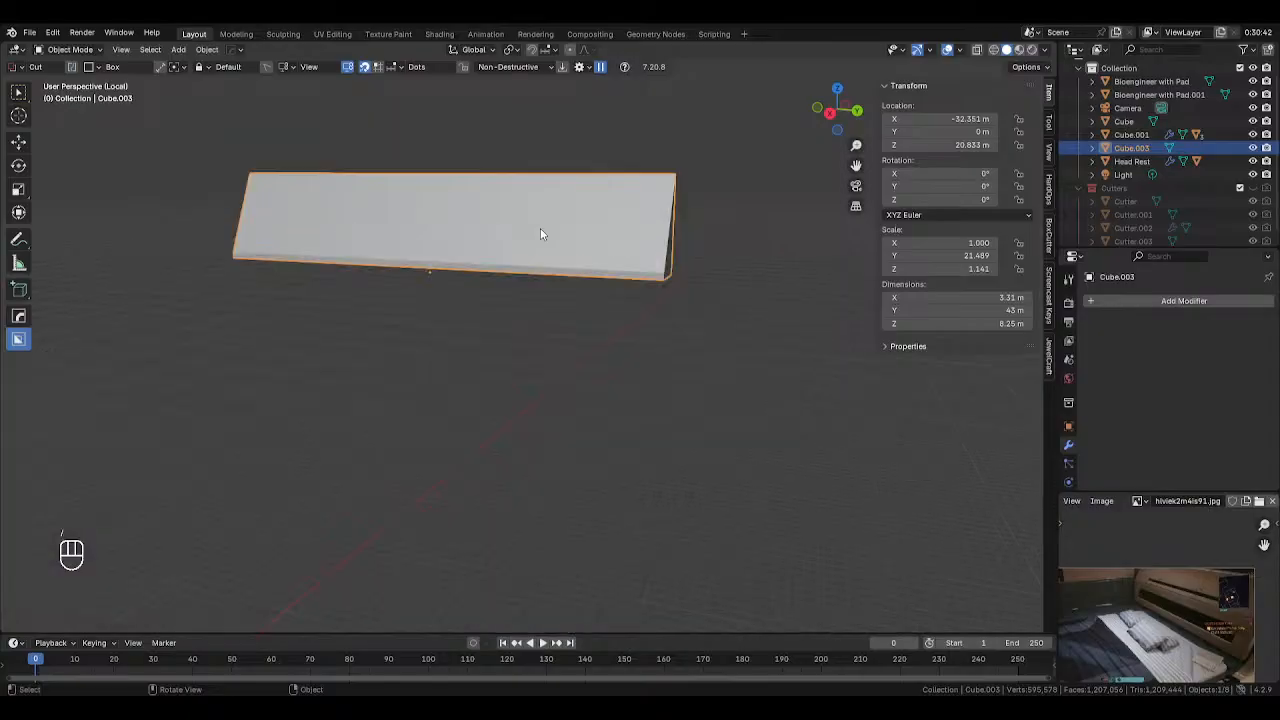
pyautogui.press('KP_1')
pyautogui.press('KP_3')
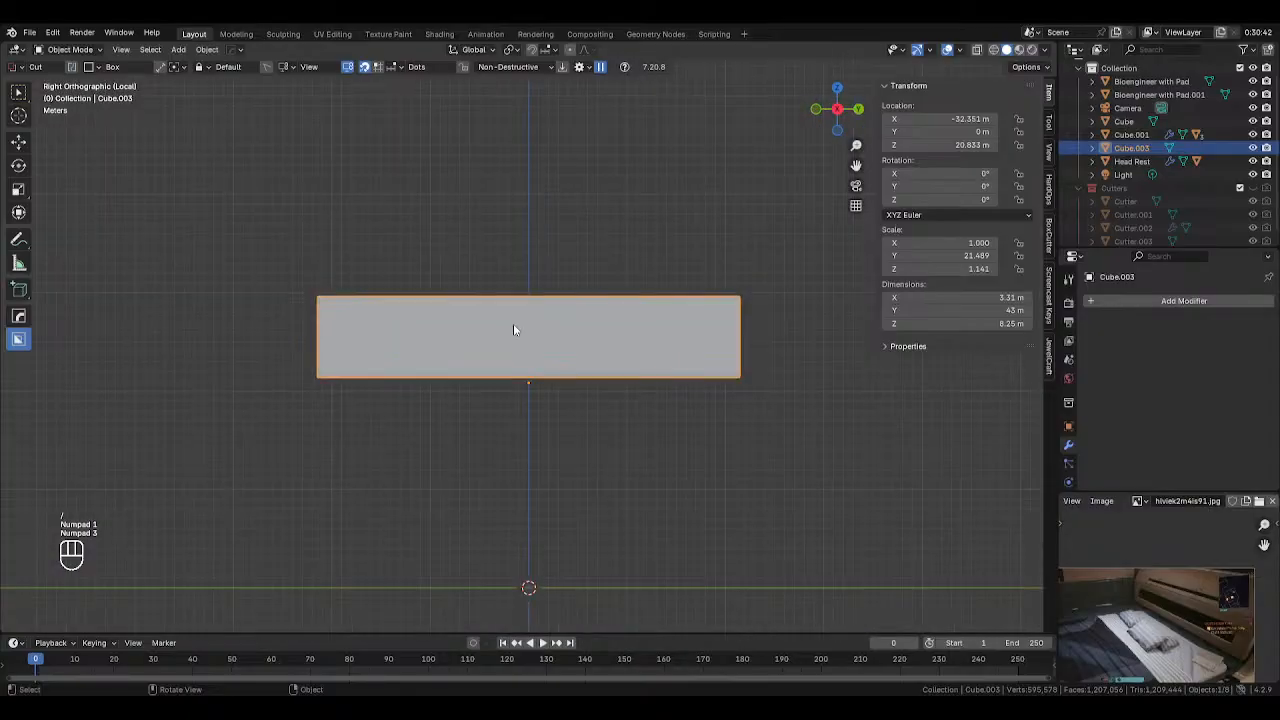
# Cut a rectangular recess about 36.7 m long and 3.05 m high into the wedge's sloped front with BoxCutter
pyautogui.press('d')
pyautogui.moveTo(344, 331); pyautogui.dragTo(705, 358)
pyautogui.moveTo(705, 358); pyautogui.dragTo(614, 374, button='middle')
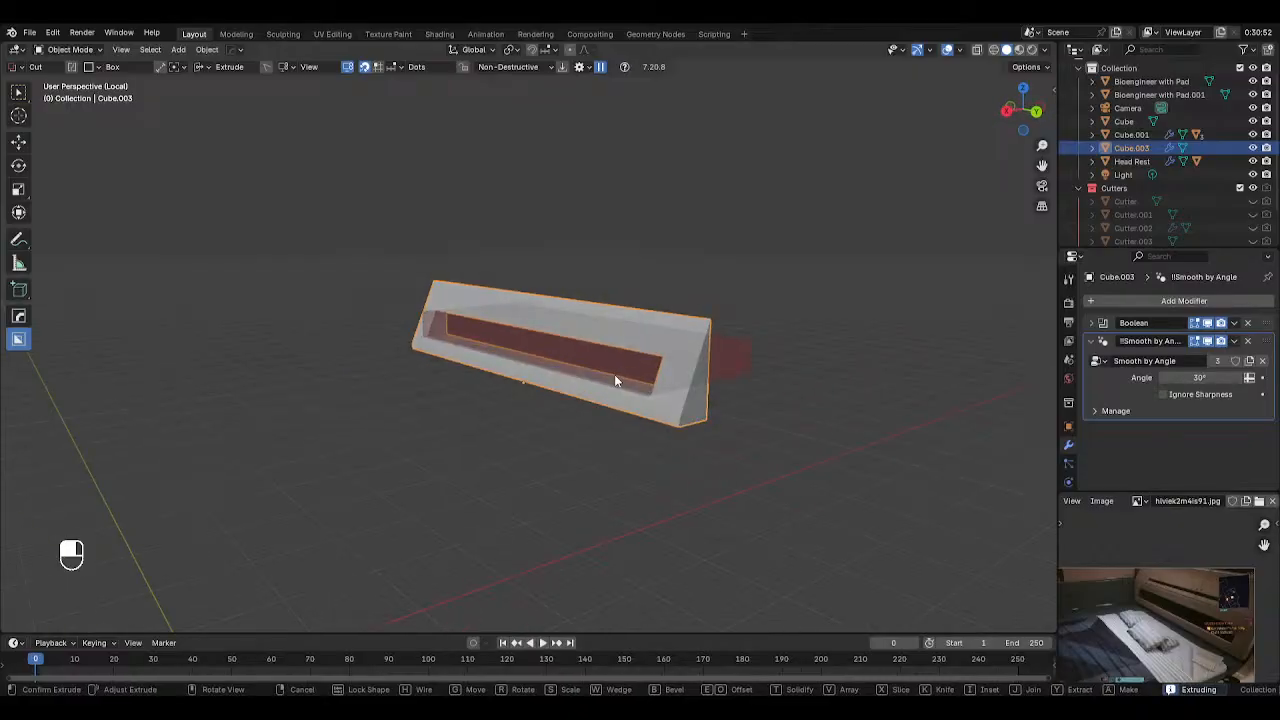
pyautogui.click(535, 381)
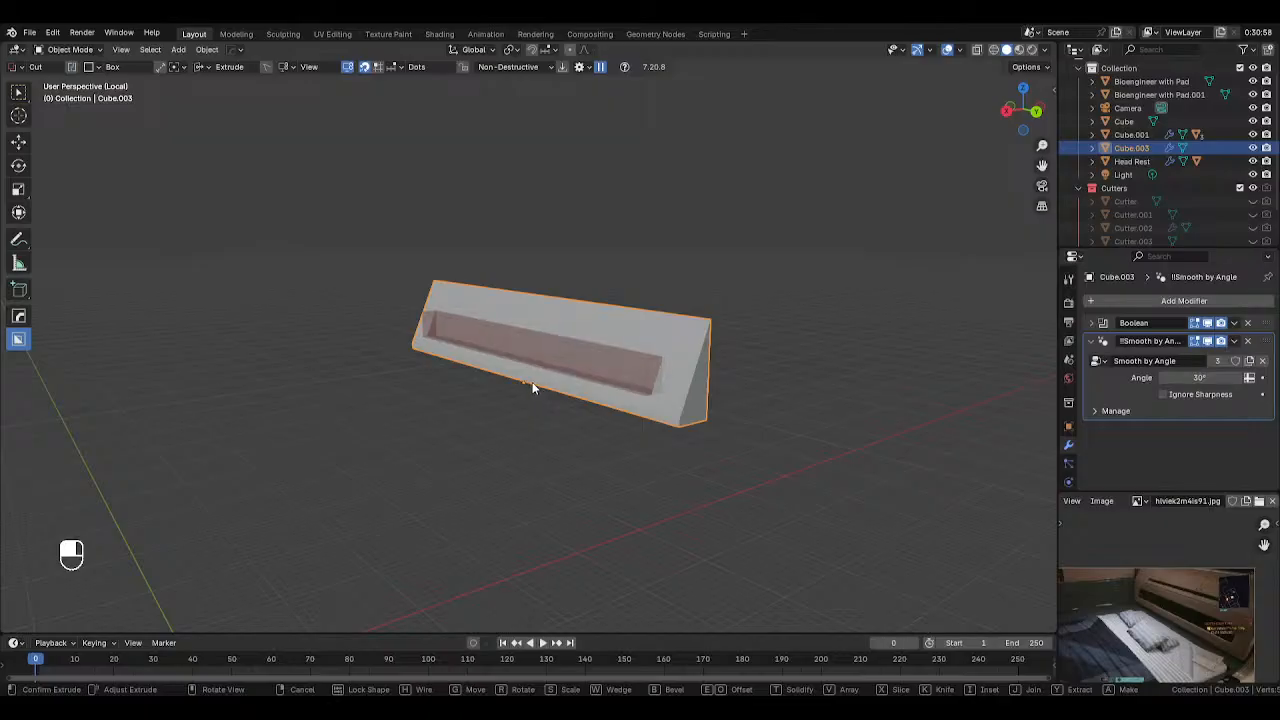
pyautogui.moveTo(532, 382); pyautogui.dragTo(505, 375, button='middle')
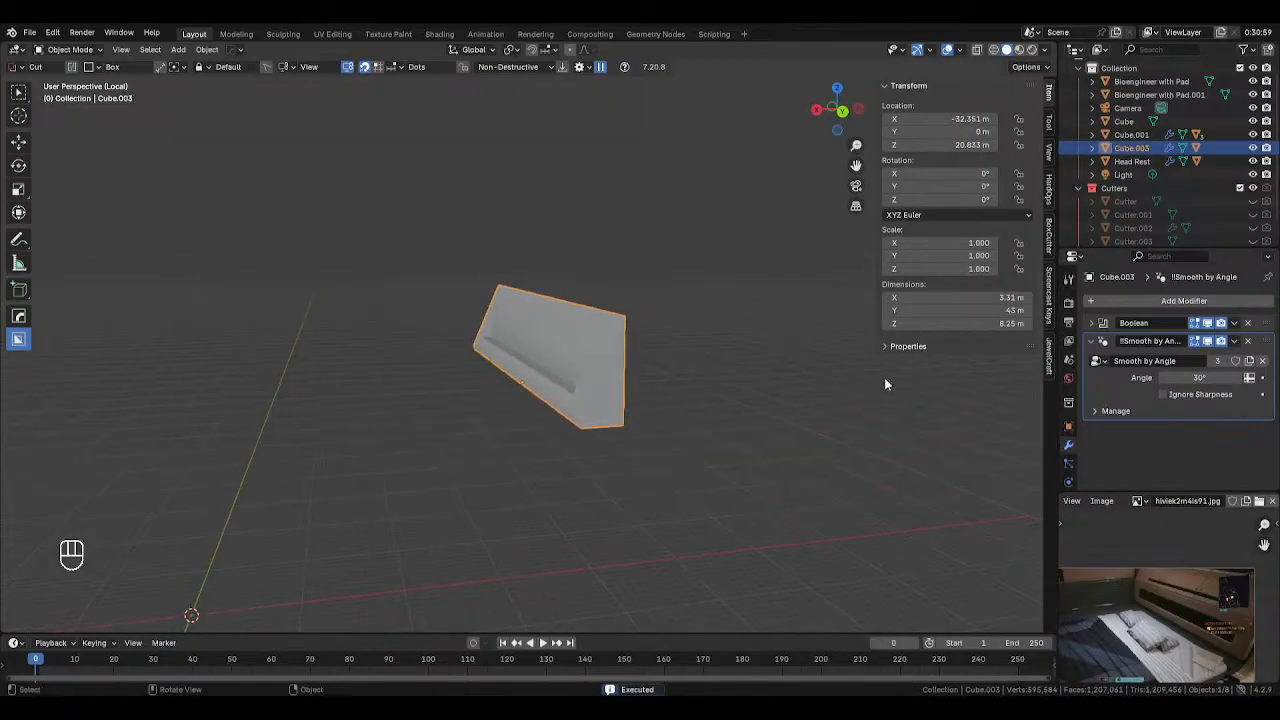
# Remove the wedge's Smooth by Angle modifier and shade the object flat
pyautogui.click(1249, 342)
pyautogui.rightClick(420, 346)
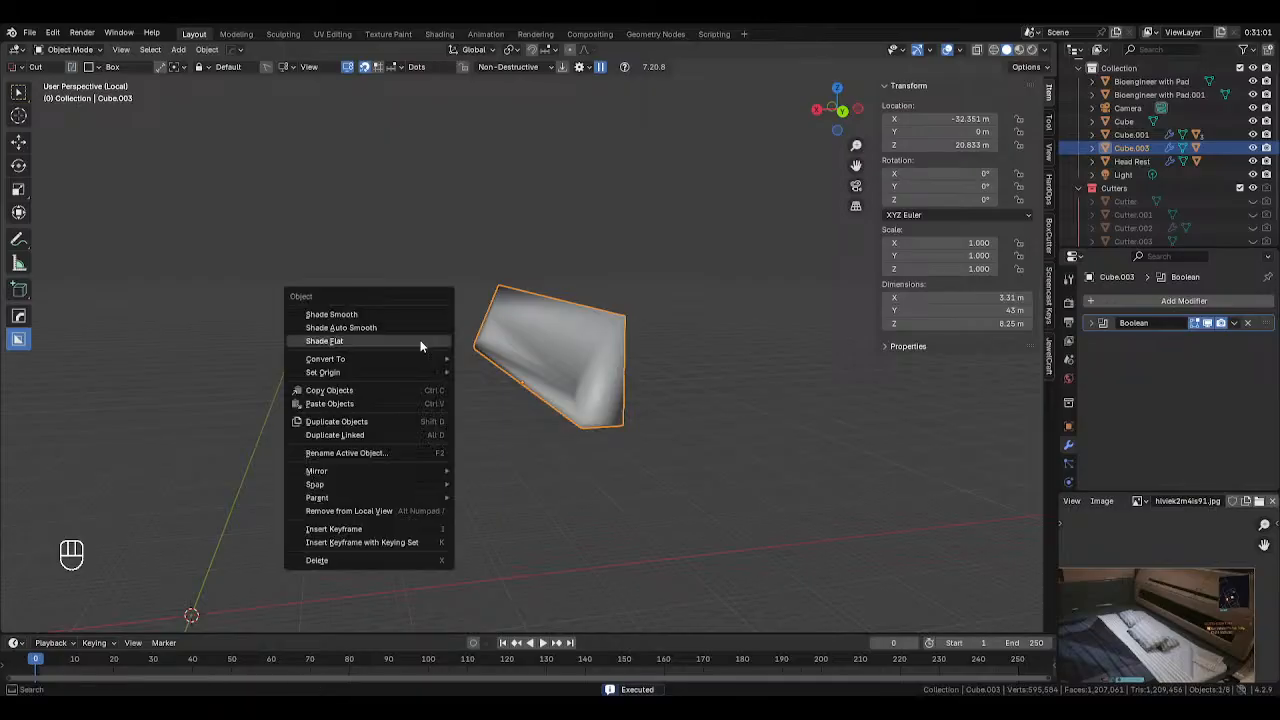
pyautogui.click(393, 341)
pyautogui.press('Tab')
pyautogui.press('Tab')
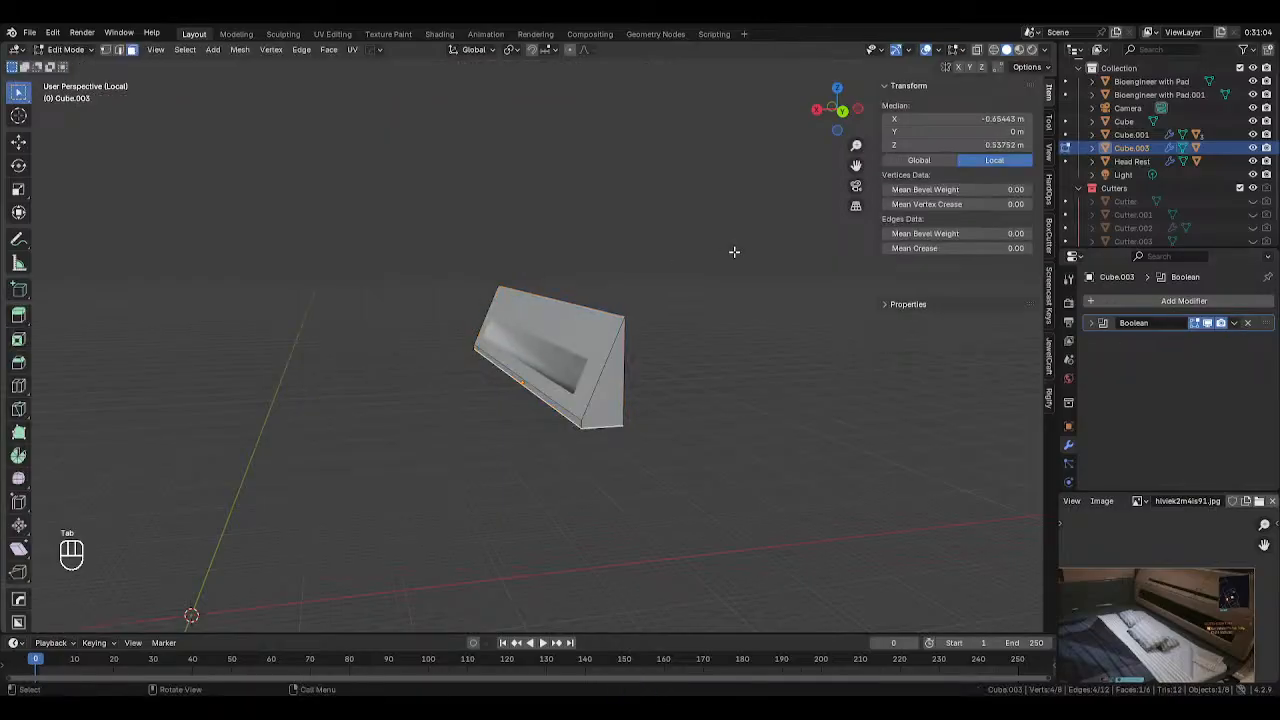
# Unhide Cutter.004, select it in the wedge's recess and shade it flat
pyautogui.scroll(-1, 1228, 215)
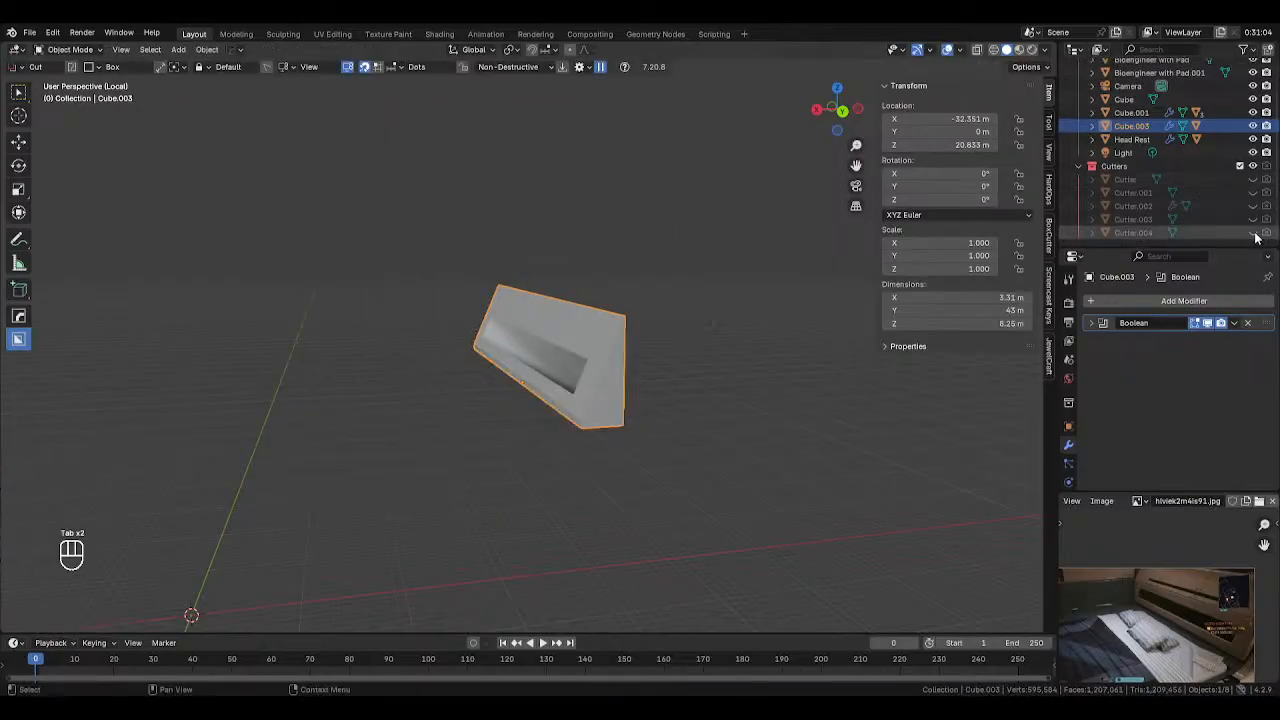
pyautogui.click(568, 355)
pyautogui.rightClick(648, 335)
pyautogui.click(648, 335)
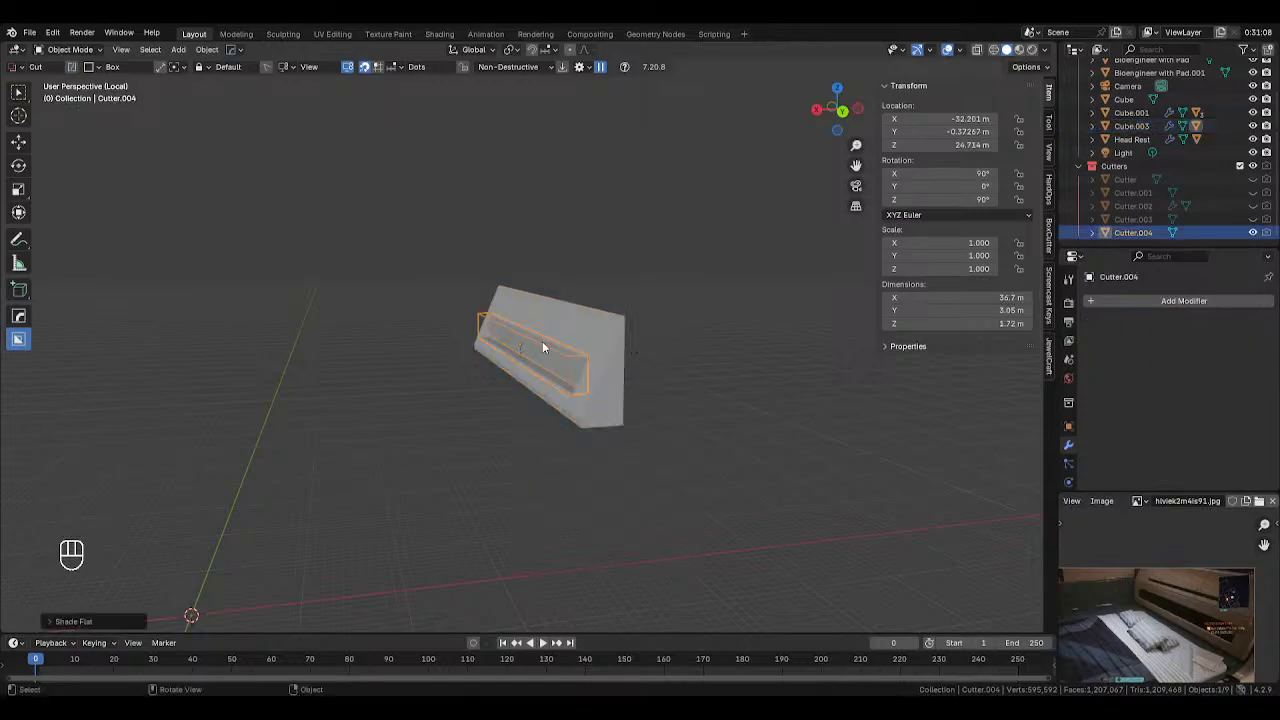
# Scale the recess cutter along Z to a height of about 1.83 m and apply its scale
pyautogui.press('Tab')
pyautogui.moveTo(542, 343); pyautogui.dragTo(857, 352, button='middle')
pyautogui.scroll(4, 797, 351)
pyautogui.press('2')
pyautogui.click(810, 410)
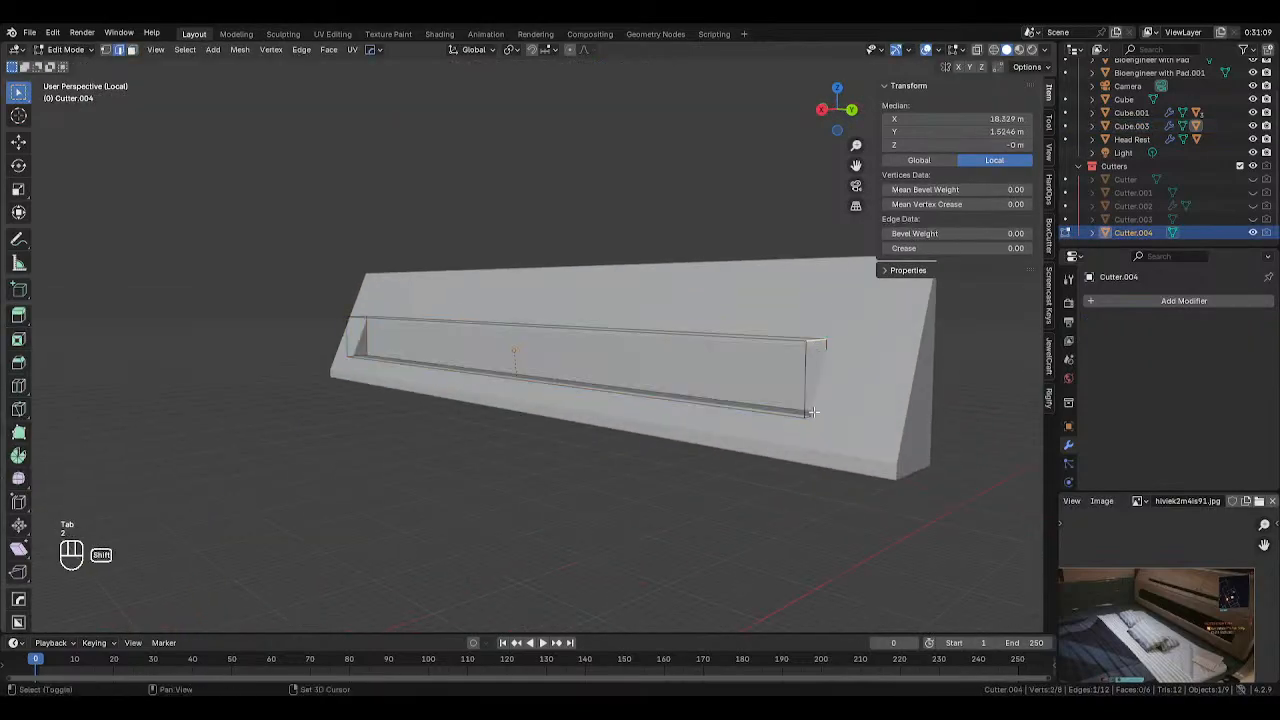
pyautogui.press('Tab')
pyautogui.press('s')
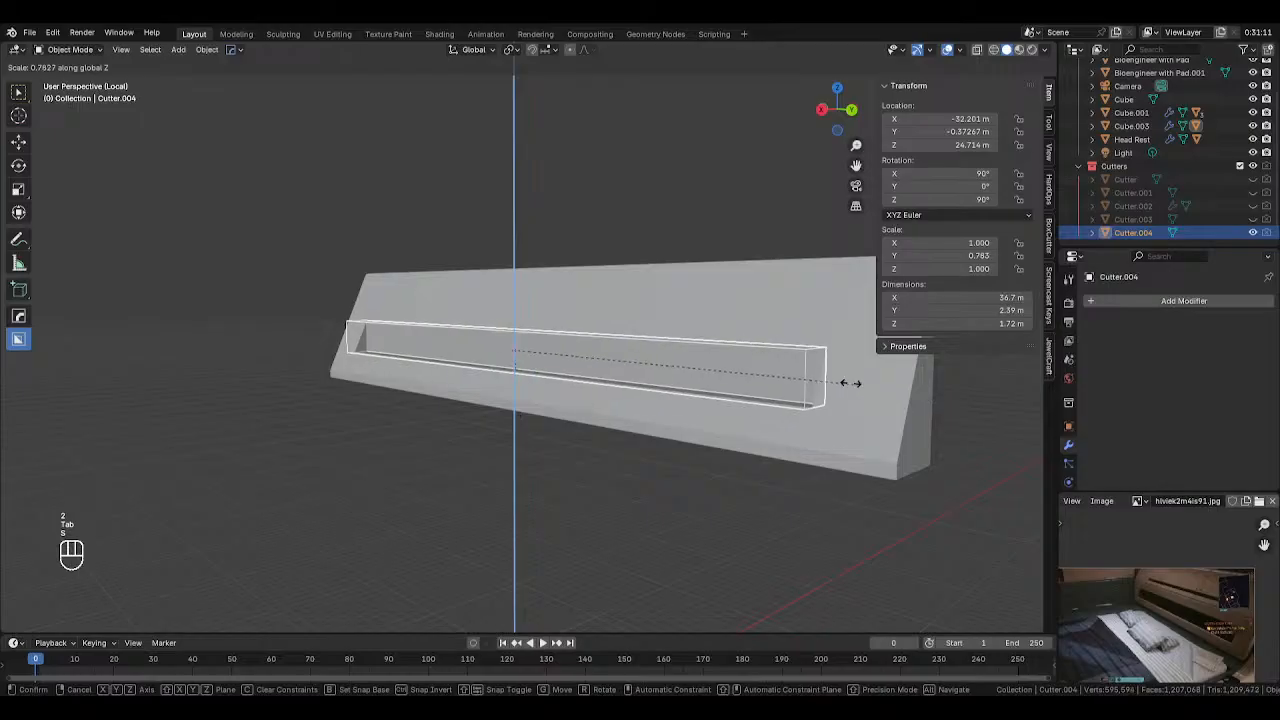
pyautogui.click(777, 370)
pyautogui.moveTo(780, 372); pyautogui.dragTo(796, 381, button='middle')
pyautogui.hotkey('ctrl', 'a')
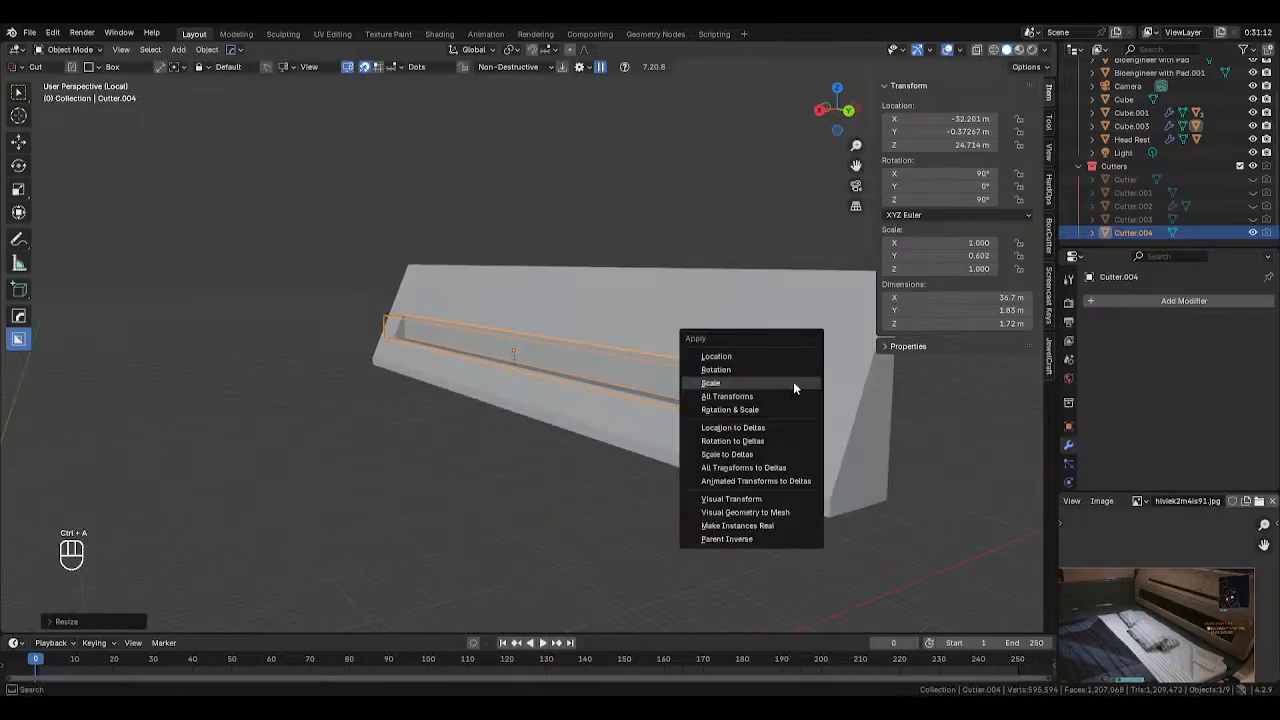
pyautogui.click(793, 381)
# Select the four short corner edges at the cutter's ends and bevel them with 6 segments into rounded ends
pyautogui.press('Tab')
pyautogui.press('2')
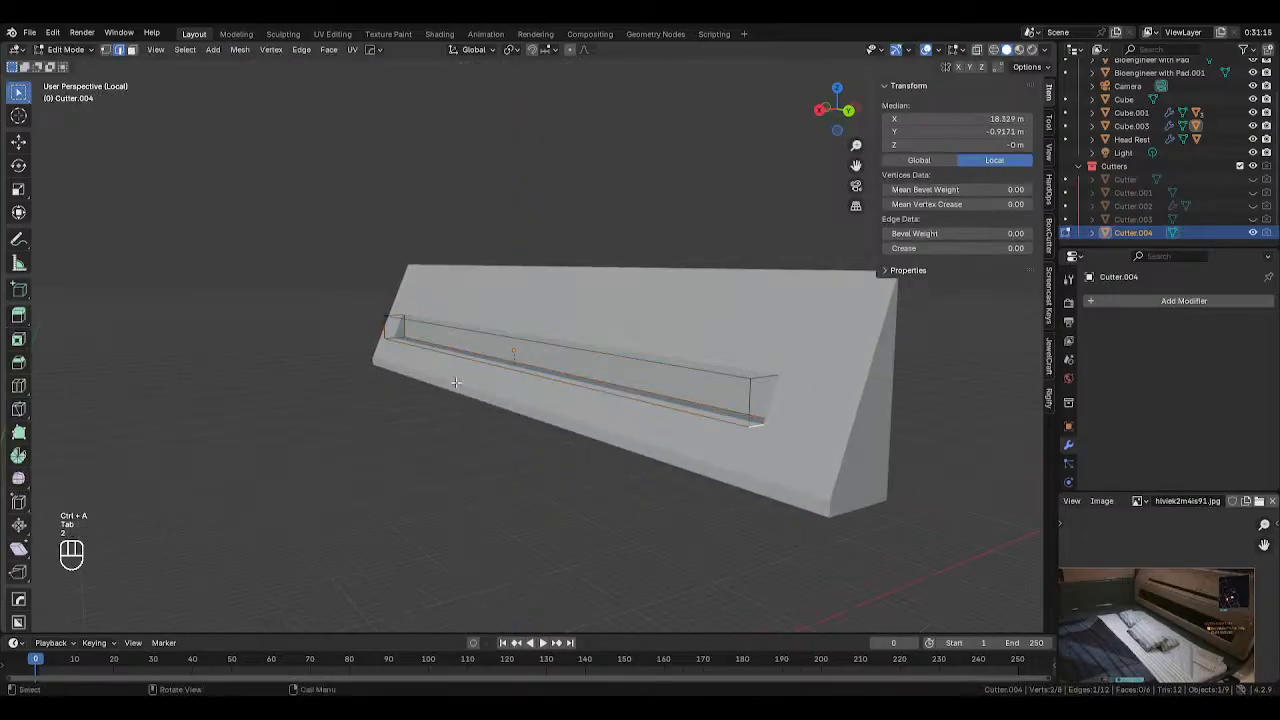
pyautogui.moveTo(455, 382); pyautogui.dragTo(647, 394, button='middle')
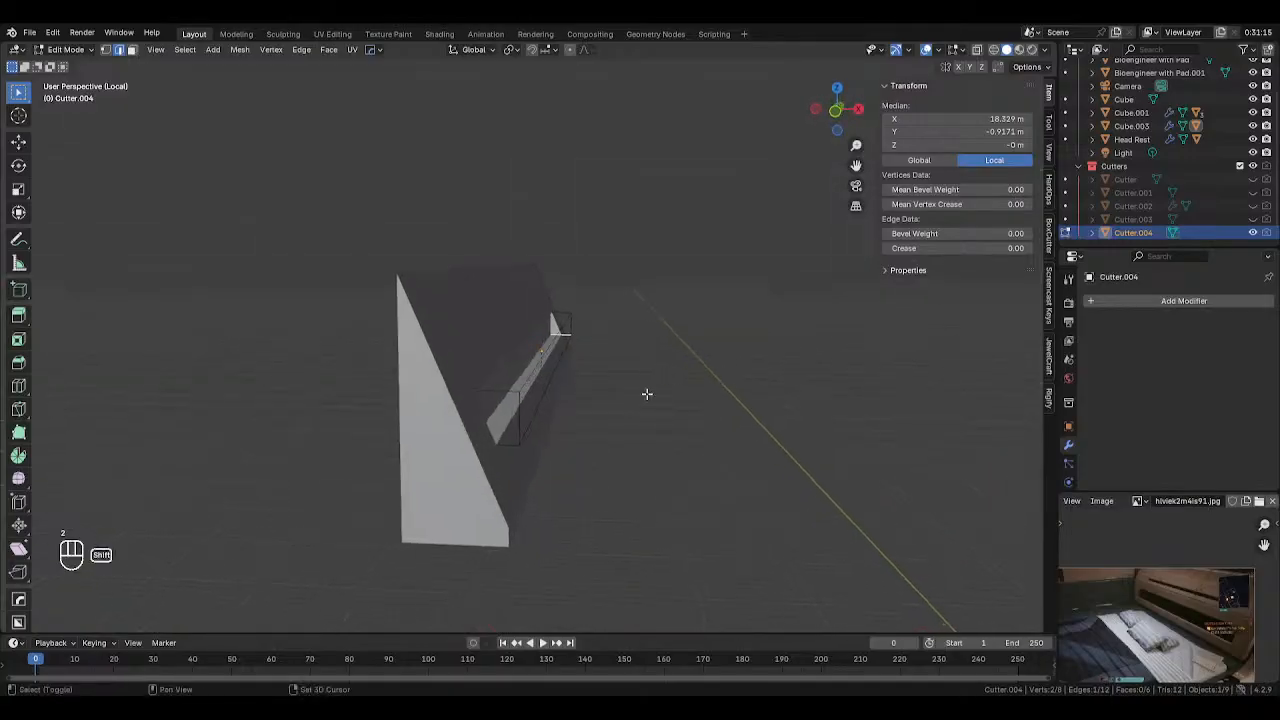
pyautogui.keyDown('alt'); pyautogui.keyDown('shift'); pyautogui.click(501, 397); pyautogui.keyUp('shift'); pyautogui.keyUp('alt')
pyautogui.moveTo(860, 390); pyautogui.dragTo(459, 406, button='middle')
pyautogui.hotkey('ctrl', 'z')
pyautogui.keyDown('alt'); pyautogui.keyDown('shift'); pyautogui.click(523, 414); pyautogui.keyUp('shift'); pyautogui.keyUp('alt')
pyautogui.moveTo(497, 461); pyautogui.dragTo(728, 455, button='middle')
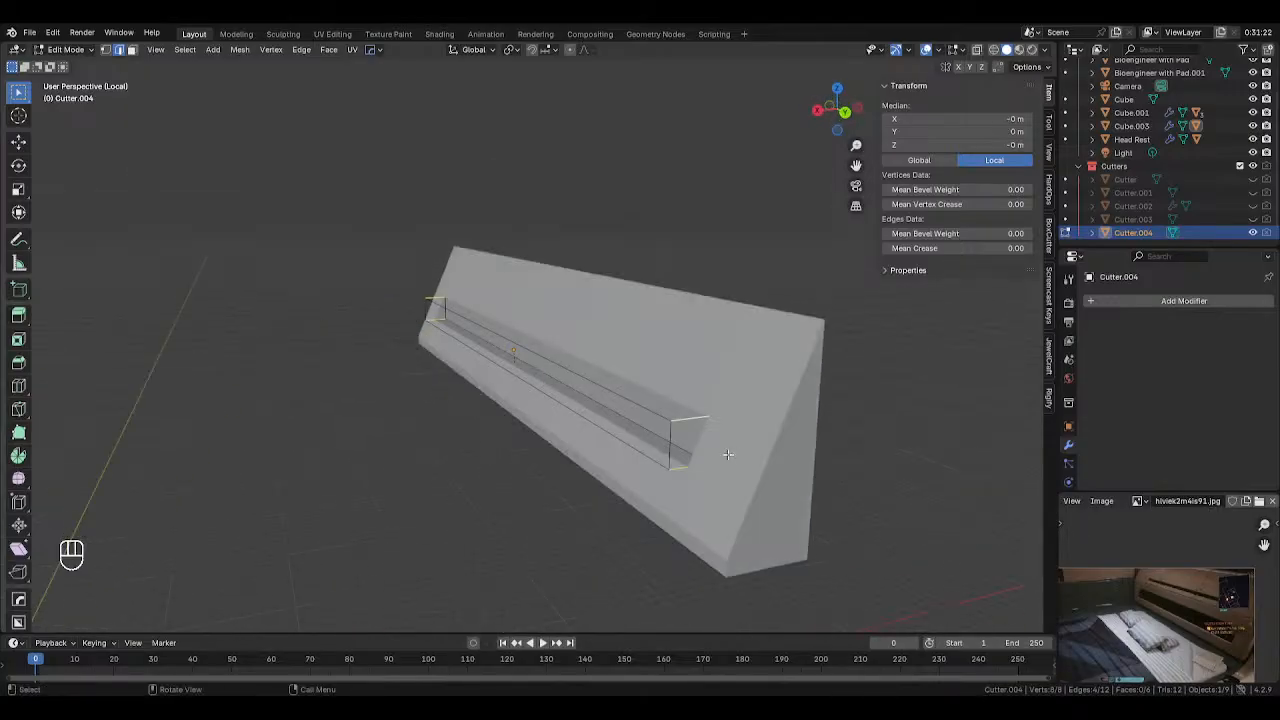
pyautogui.hotkey('ctrl', 'b')
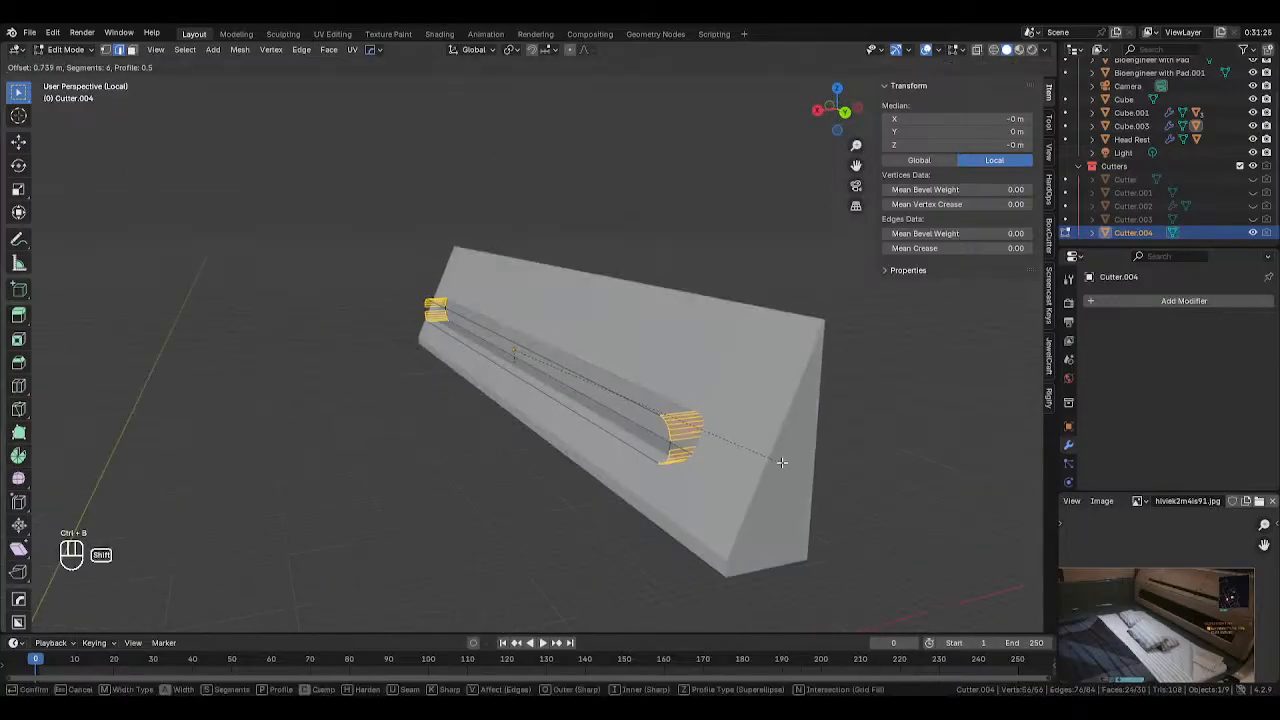
pyautogui.click(806, 466)
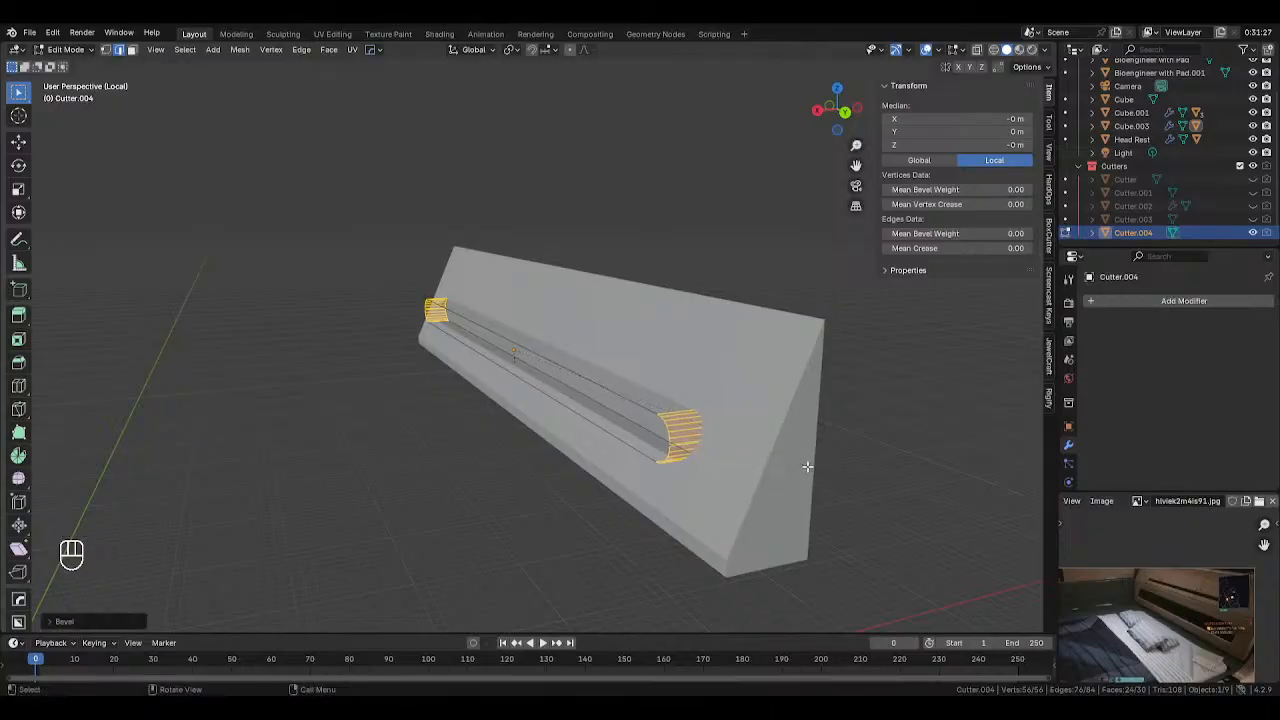
# Leave mesh editing and scale the slot cutter vertically to about 0.82, making it about 1.5 m high
pyautogui.press('Tab')
pyautogui.moveTo(668, 427); pyautogui.dragTo(789, 388, button='middle')
pyautogui.press('s')
pyautogui.press('x')
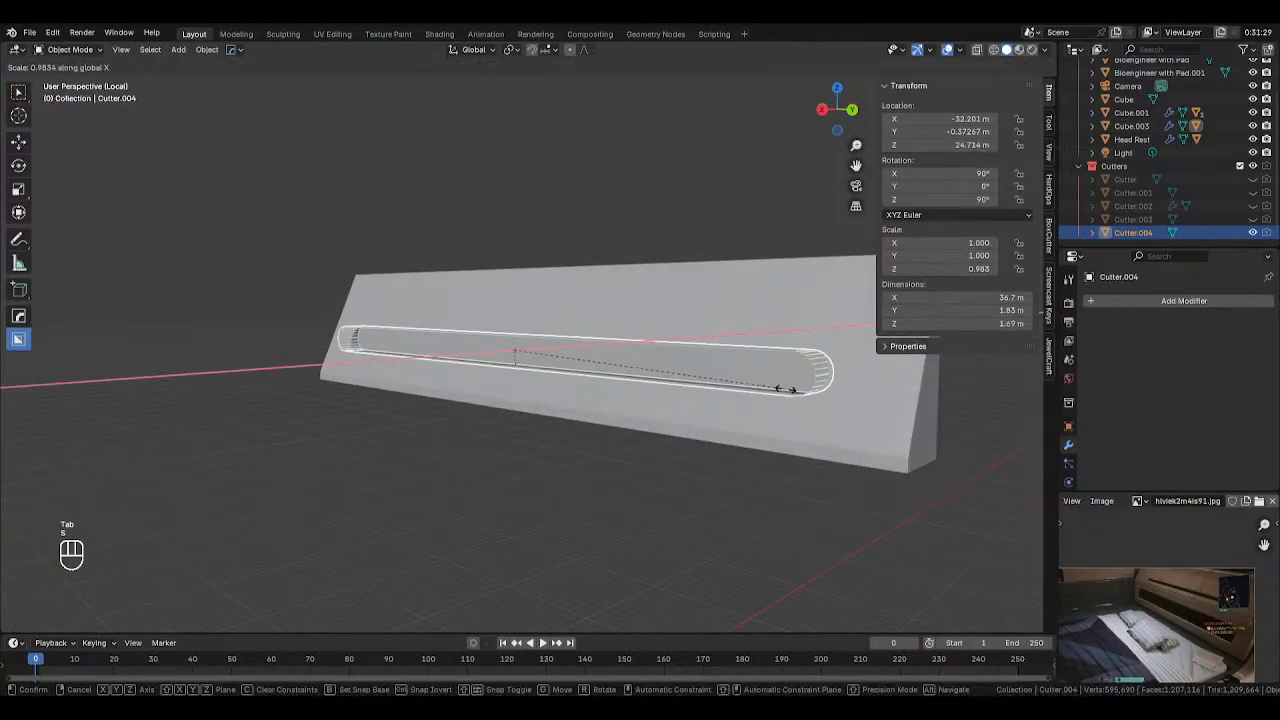
pyautogui.press('z')
pyautogui.click(802, 377)
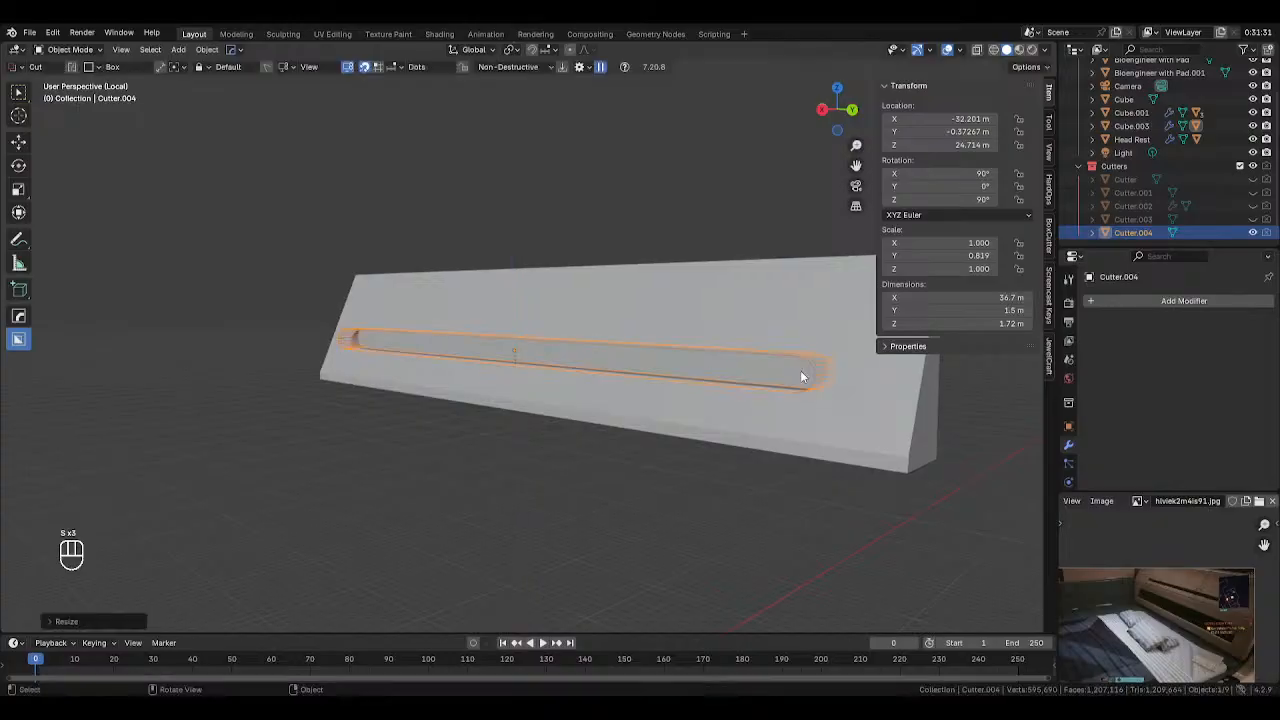
# In front view, rotate the slot cutter towards the panel's slope, to an X rotation of about 60.1°
pyautogui.press('KP_1')
pyautogui.press('KP_3')
pyautogui.press('KP_3')
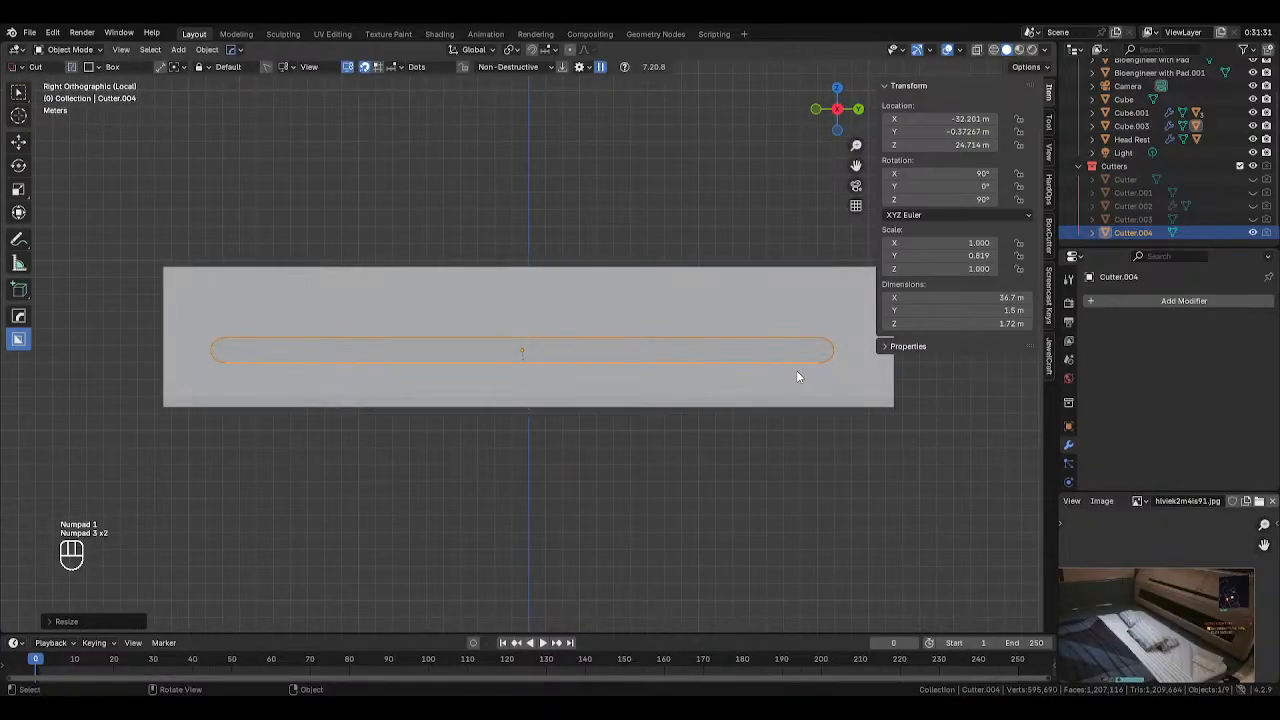
pyautogui.click(802, 397)
pyautogui.click(821, 340)
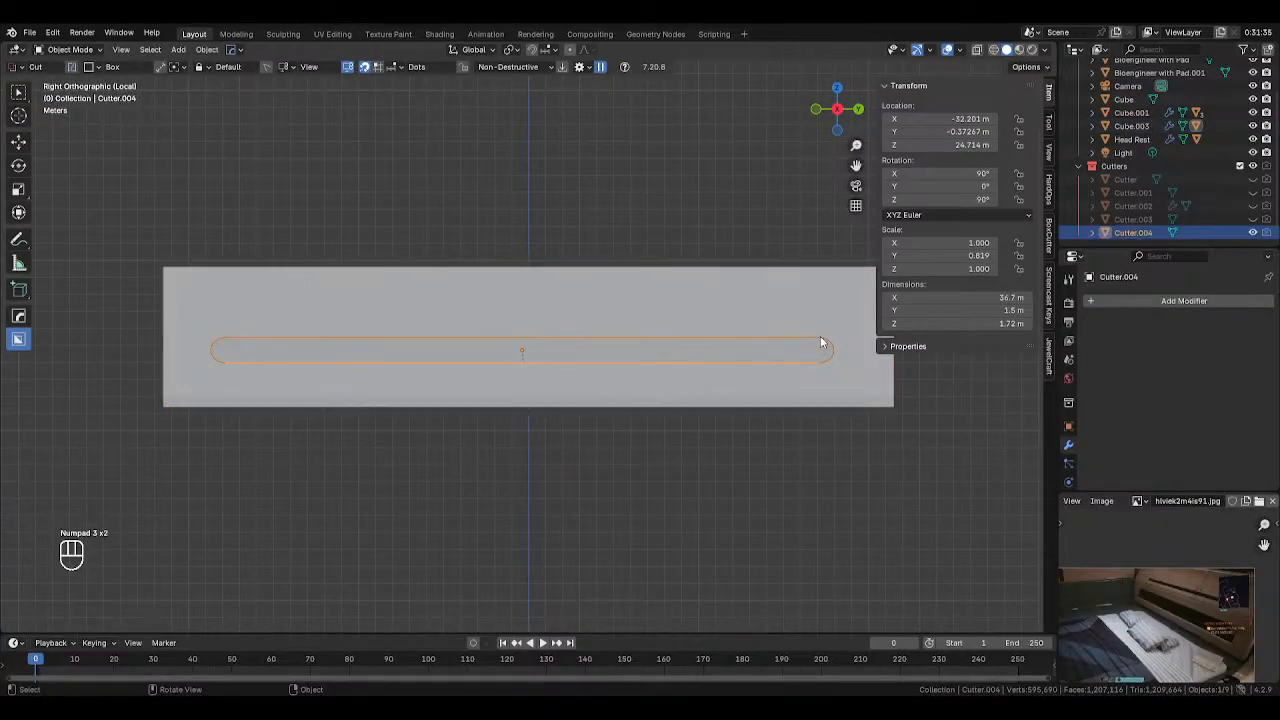
pyautogui.press('KP_3')
pyautogui.press('KP_1')
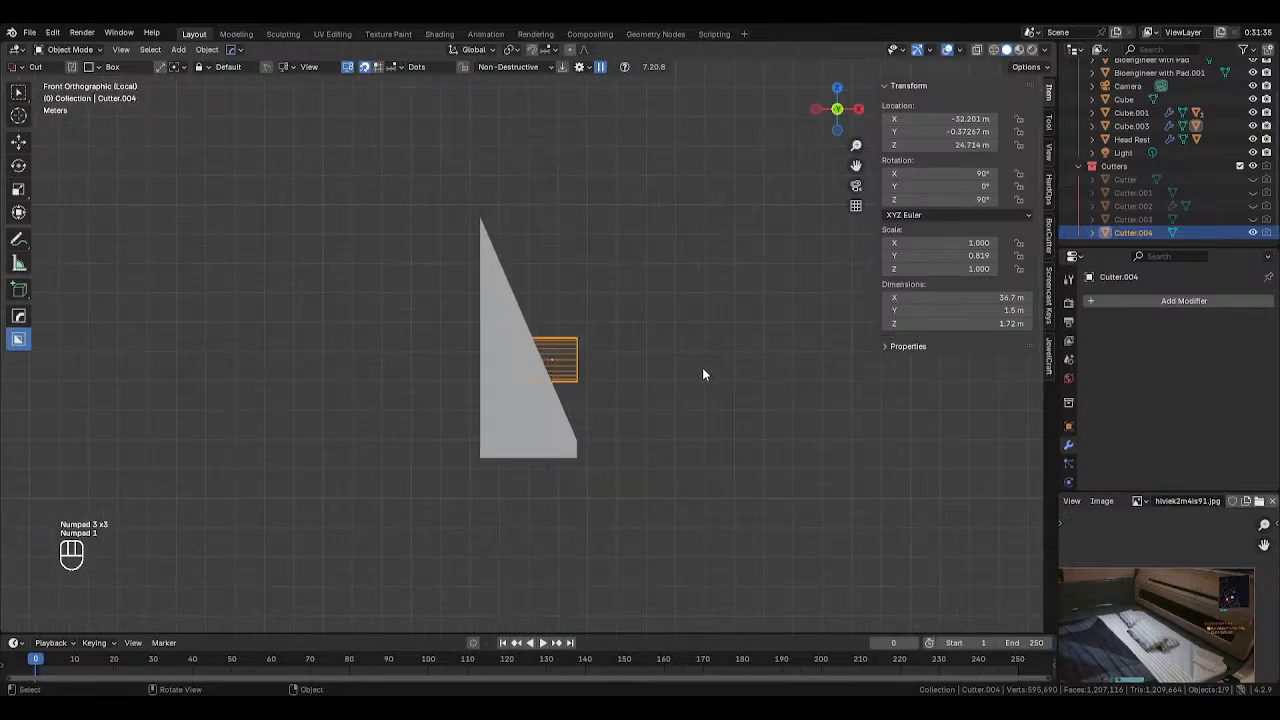
pyautogui.press('r')
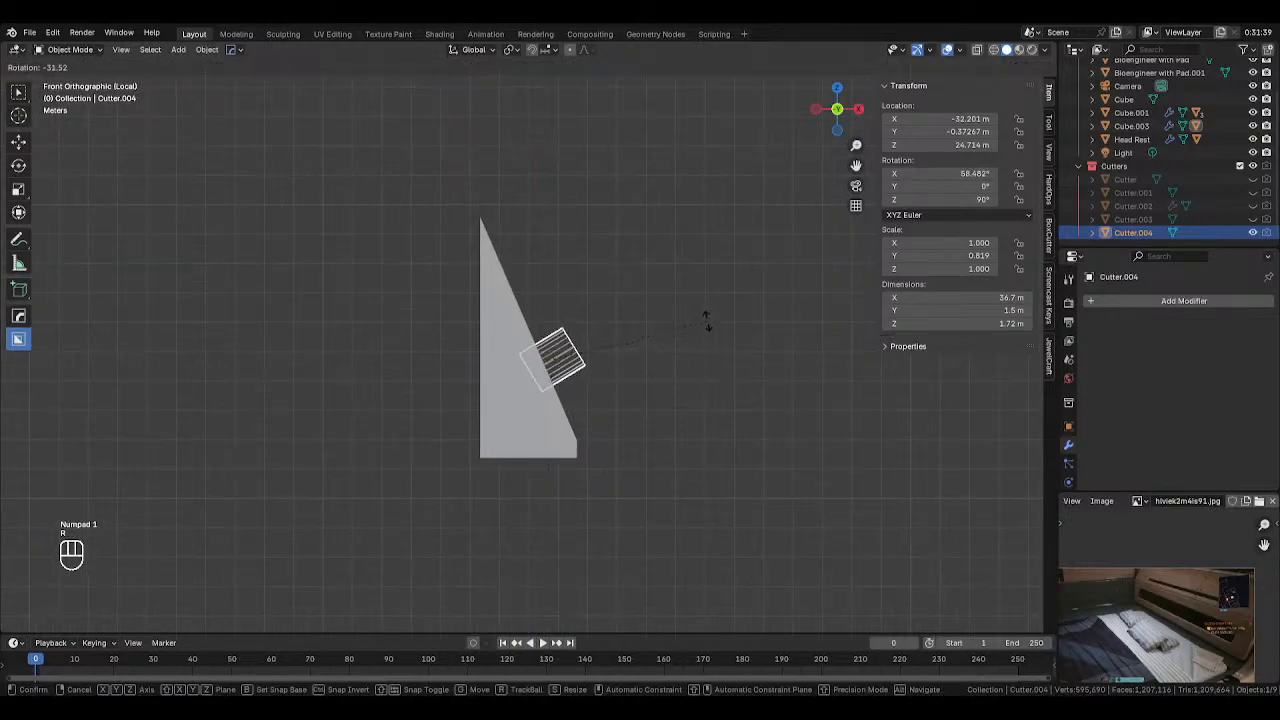
pyautogui.click(744, 357)
# Push the slot cutter into the sloped panel along its local Z and adjust its X rotation to about 61.4°
pyautogui.press('g')
pyautogui.press('z')
pyautogui.press('z')
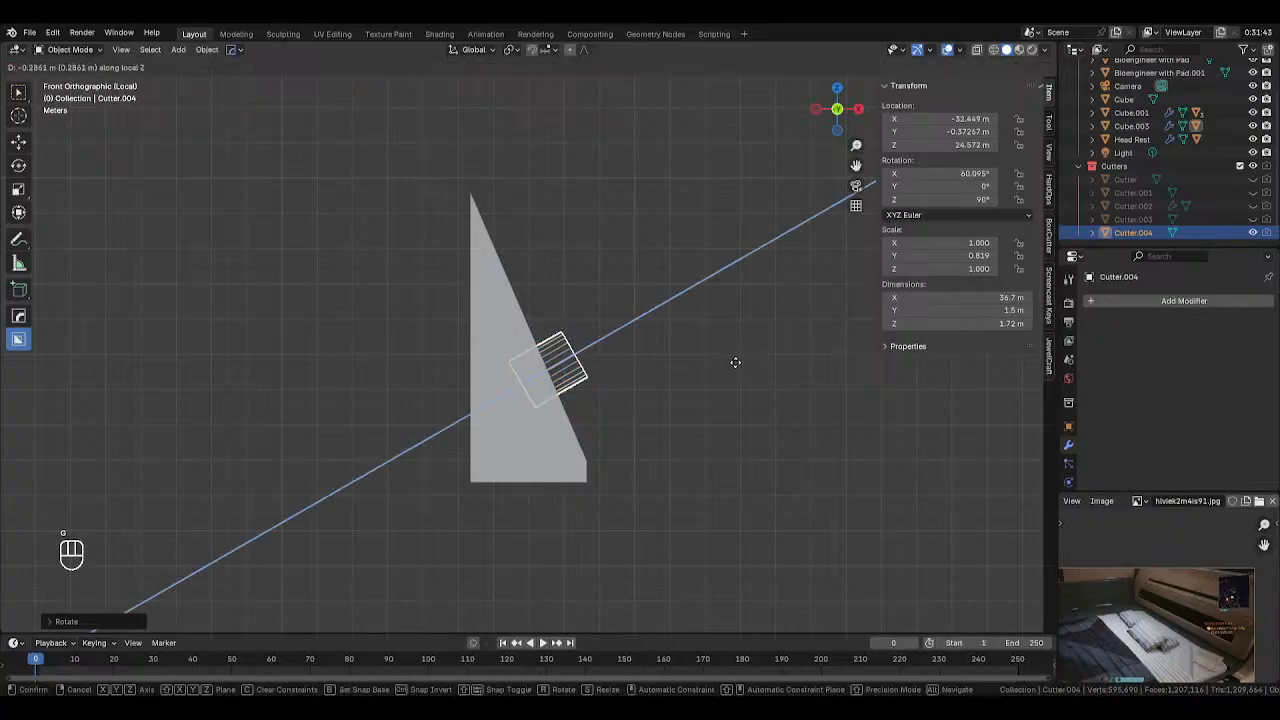
pyautogui.click(737, 365)
pyautogui.press('r')
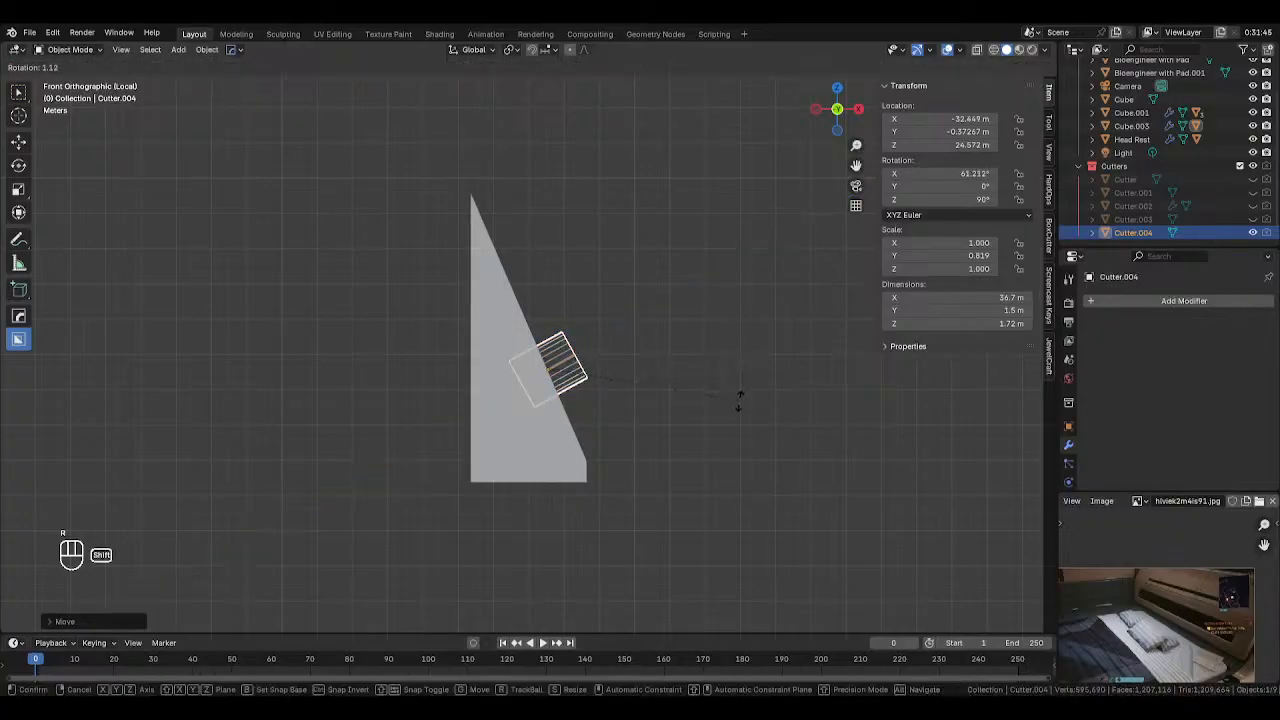
pyautogui.click(738, 420)
pyautogui.press('g')
pyautogui.press('z')
pyautogui.press('z')
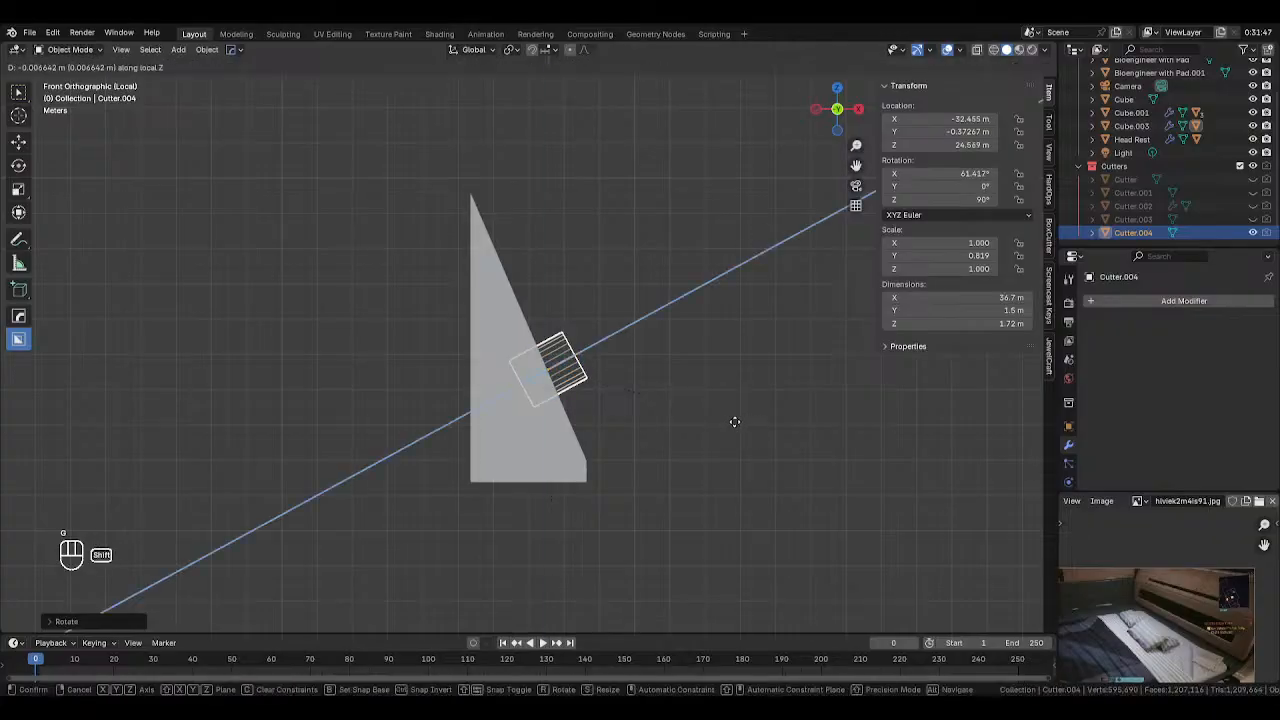
pyautogui.click(731, 423)
# Flatten the slot cutter's depth along its local Z to a scale of about 0.365, about 0.63 m deep
pyautogui.press('s')
pyautogui.press('y')
pyautogui.press('y')
pyautogui.press('z')
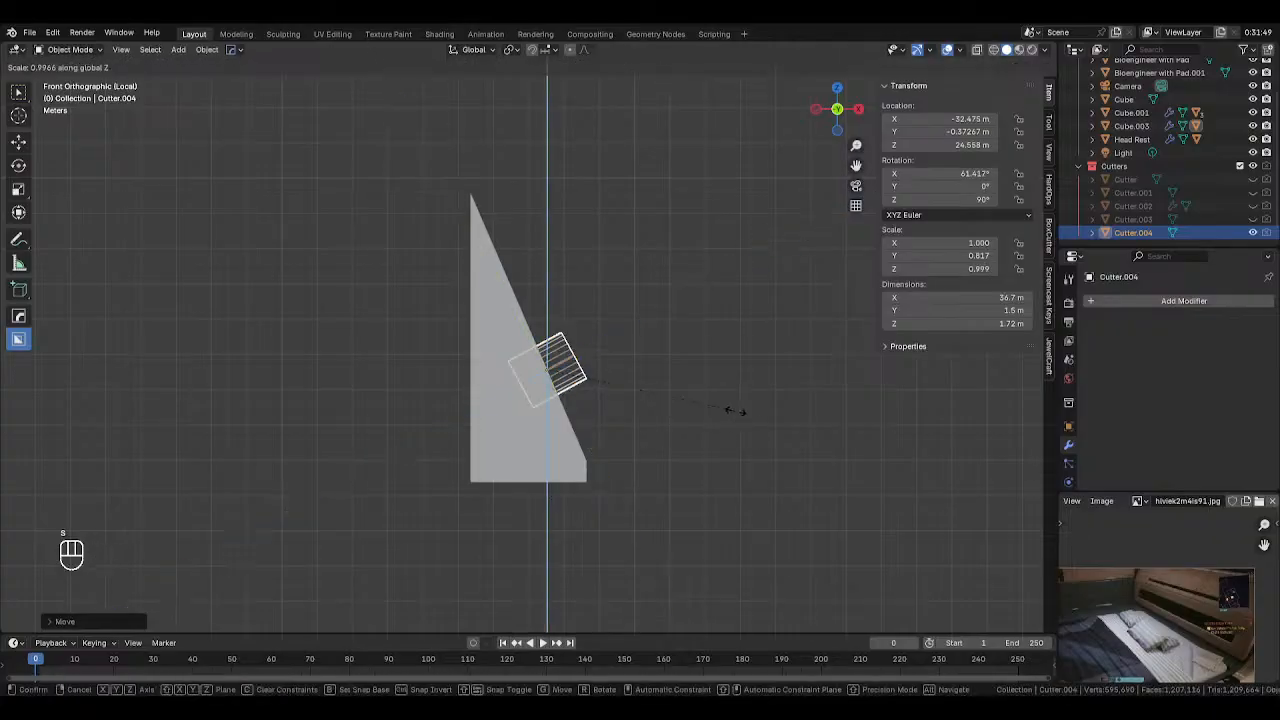
pyautogui.press('z')
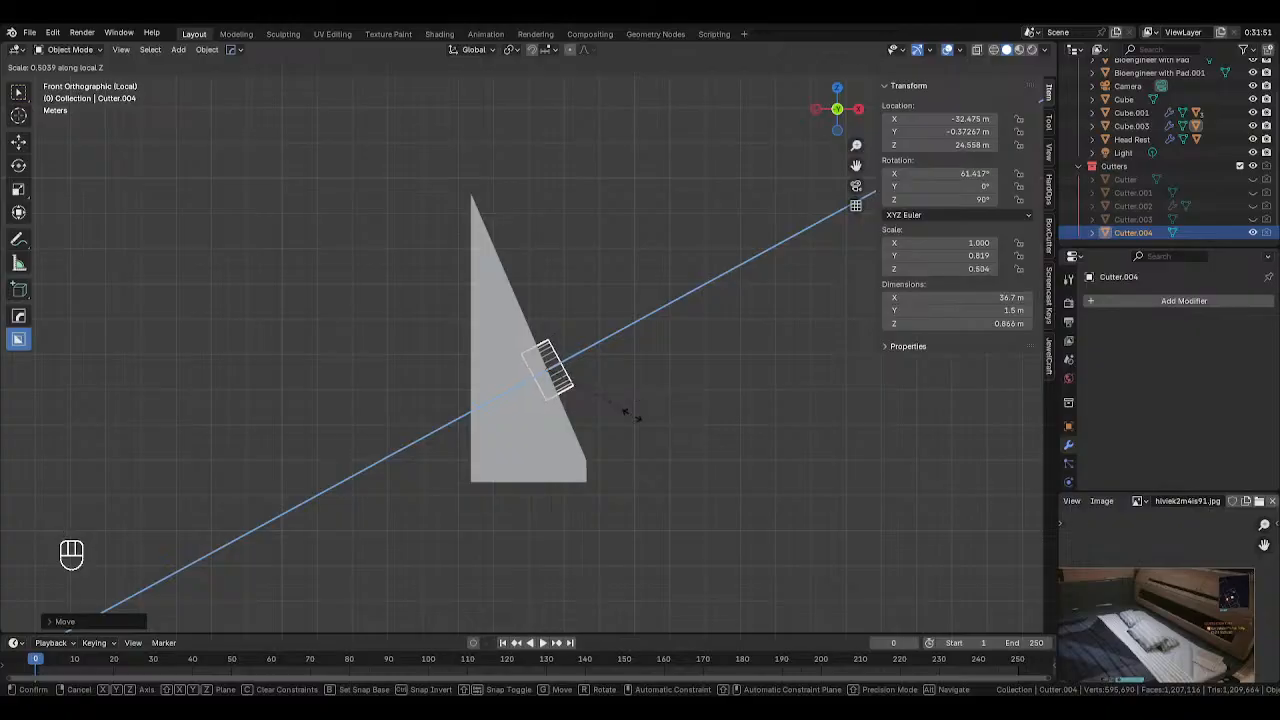
pyautogui.click(605, 414)
# Fine-tune the cutter's X rotation to about 63.1° against the panel's slope and inspect the slot from an angle
pyautogui.scroll(2, 732, 373)
pyautogui.press('r')
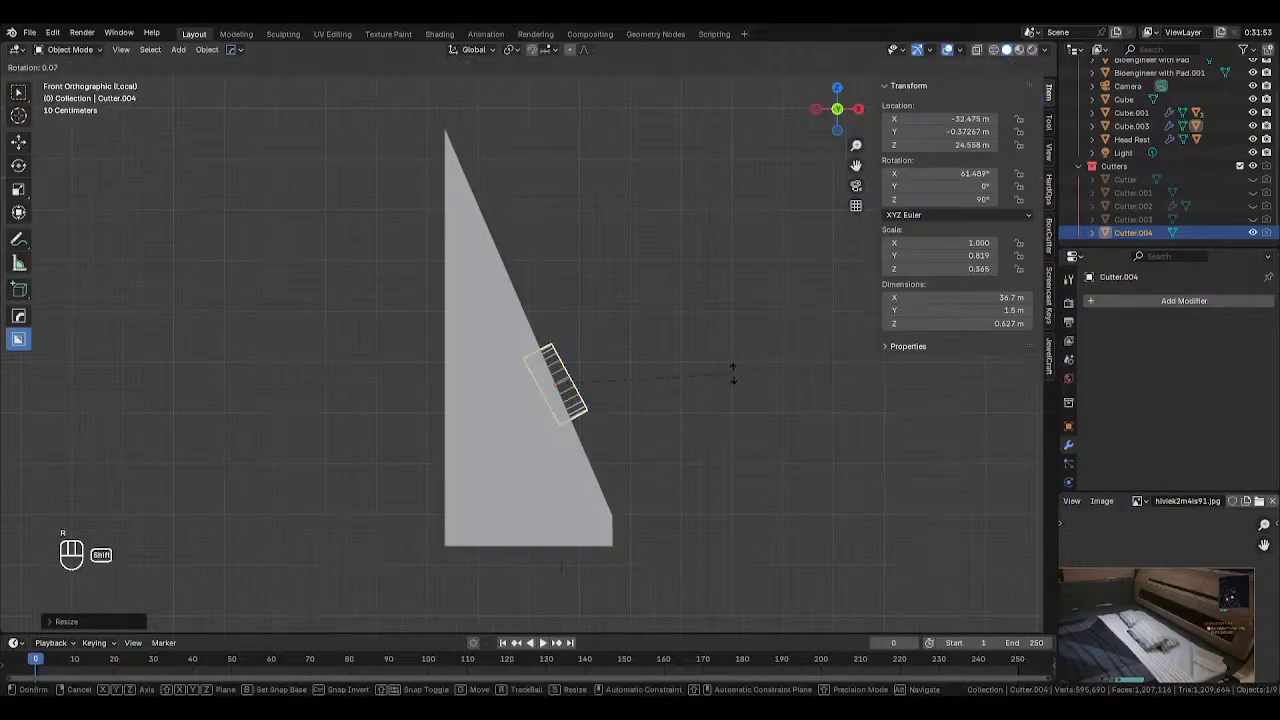
pyautogui.keyDown('shift'); pyautogui.click(727, 544); pyautogui.keyUp('shift')
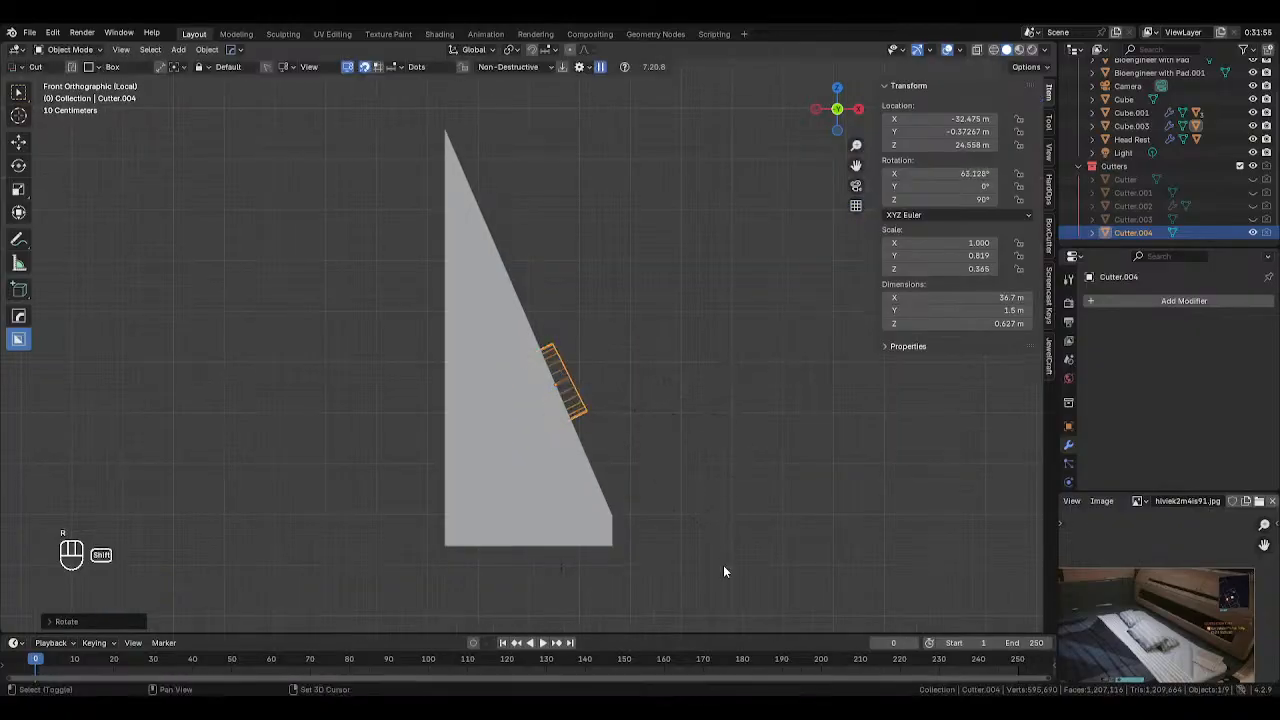
pyautogui.click(743, 382)
pyautogui.moveTo(743, 382); pyautogui.dragTo(646, 394, button='middle')
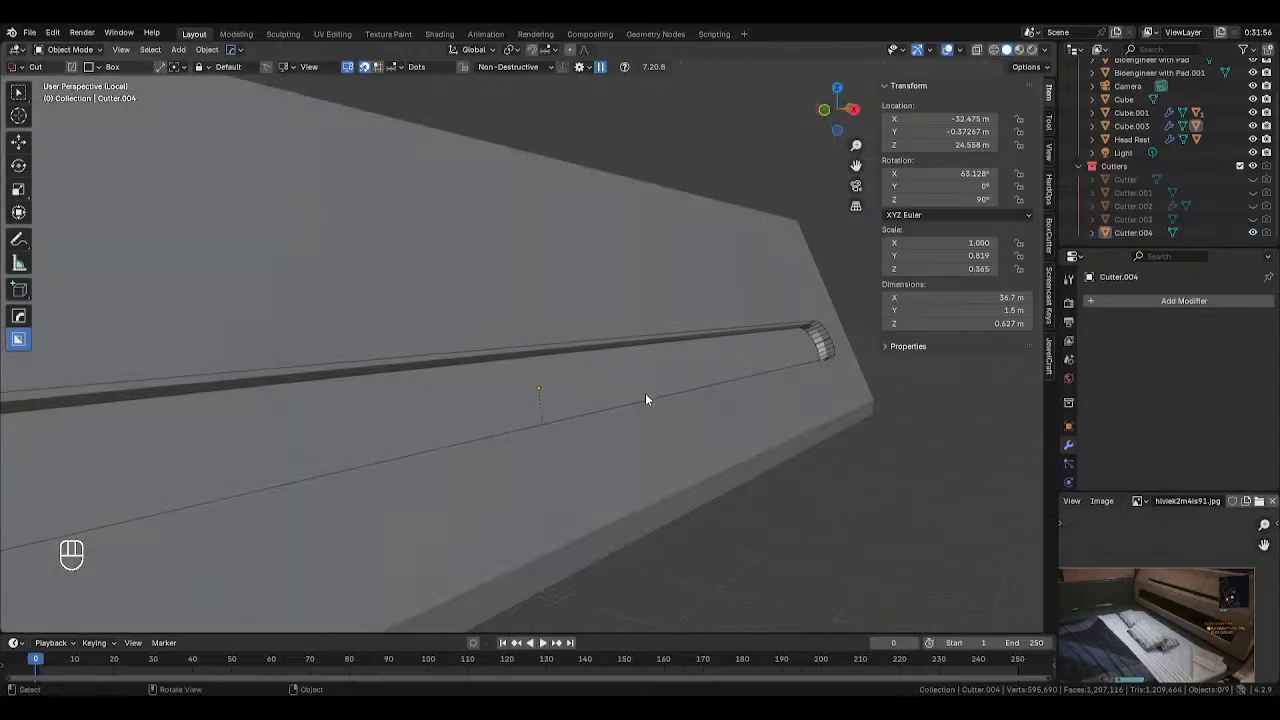
pyautogui.click(832, 338)
pyautogui.moveTo(832, 337); pyautogui.dragTo(651, 403, button='middle')
# Unhide the cutters, then return from local view to the whole bed with the Cutters collection hidden
pyautogui.press('KP_1')
pyautogui.hotkey('alt', 'h')
pyautogui.scroll(-3, 656, 404)
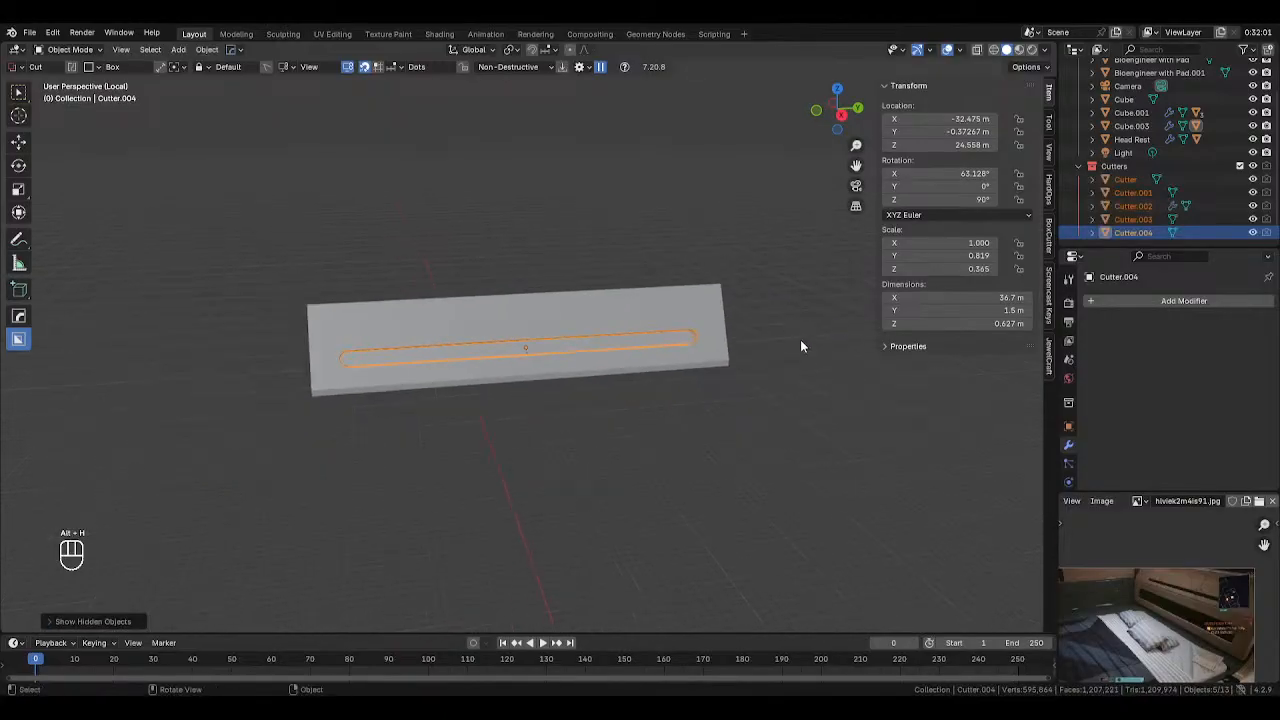
pyautogui.press('/')
pyautogui.click(819, 389)
pyautogui.moveTo(819, 396); pyautogui.dragTo(827, 353, button='middle')
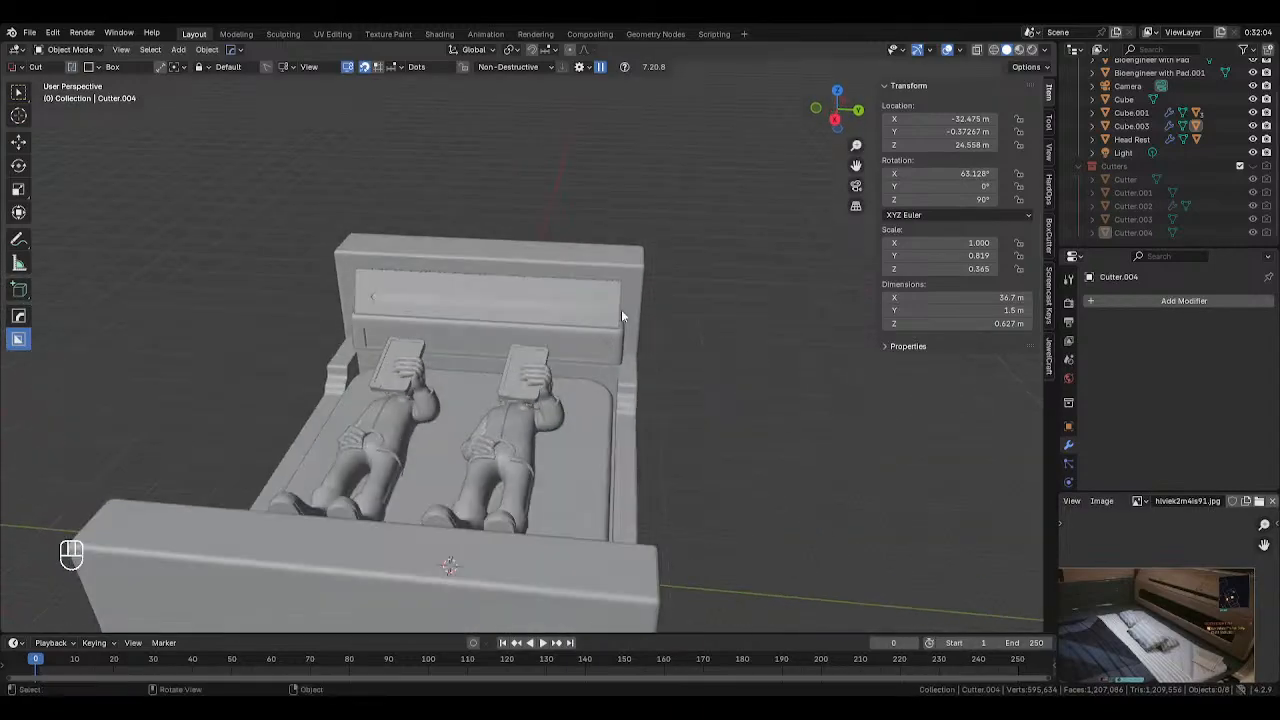
# Mirror the sloped headboard panel across the Y axis with bisect and flip enabled
pyautogui.click(620, 314)
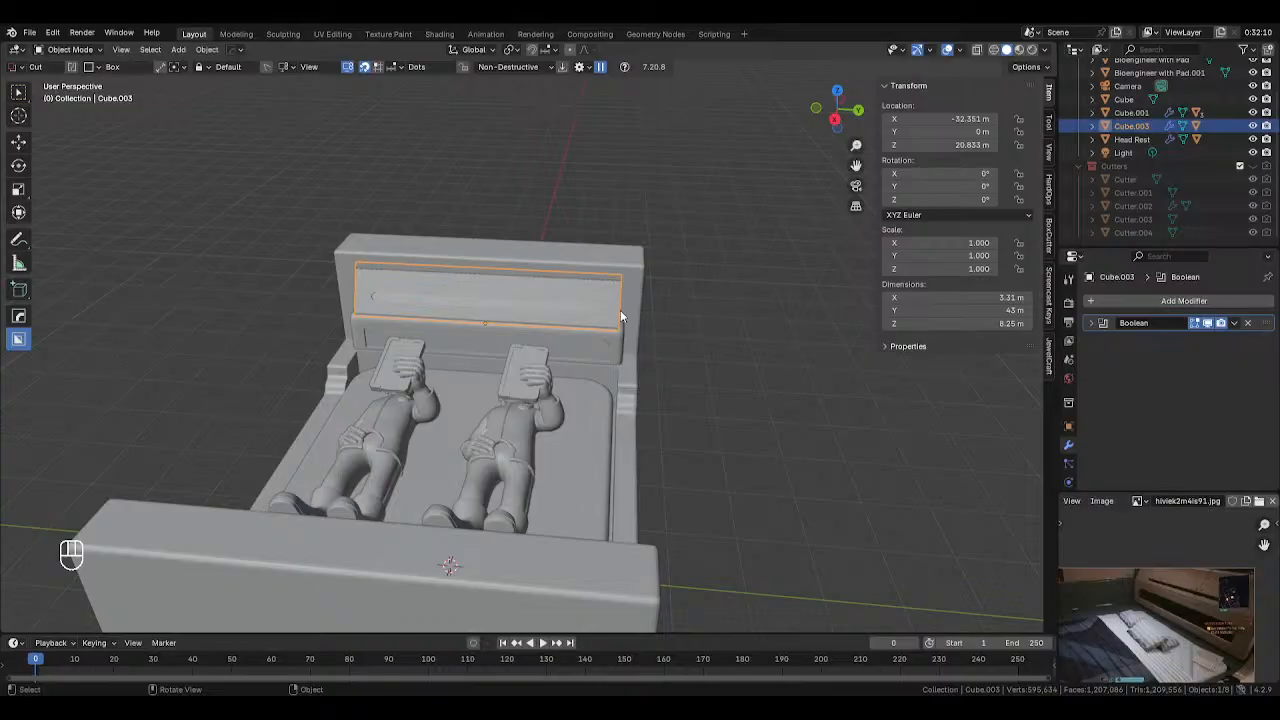
pyautogui.hotkey('alt', 'z')
pyautogui.hotkey('alt', 'z')
pyautogui.hotkey('alt', 'x')
pyautogui.click(411, 323)
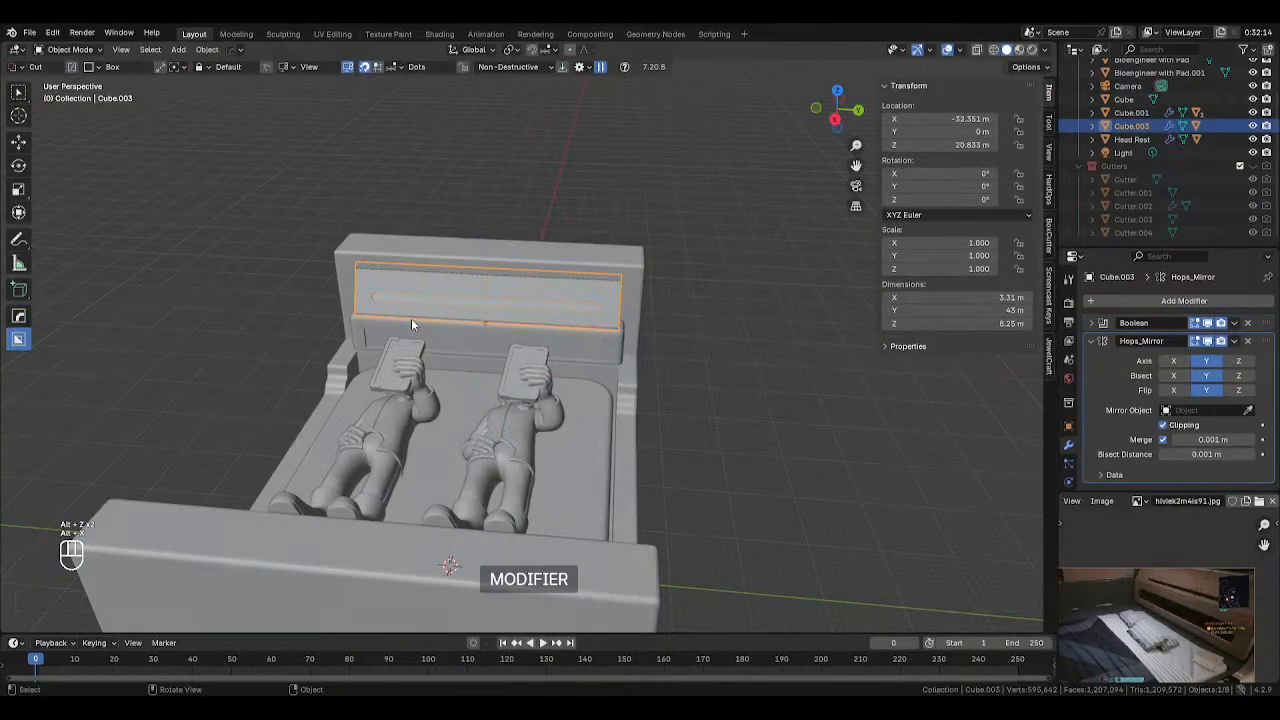
pyautogui.click(606, 348)
pyautogui.moveTo(606, 348); pyautogui.dragTo(667, 406, button='middle')
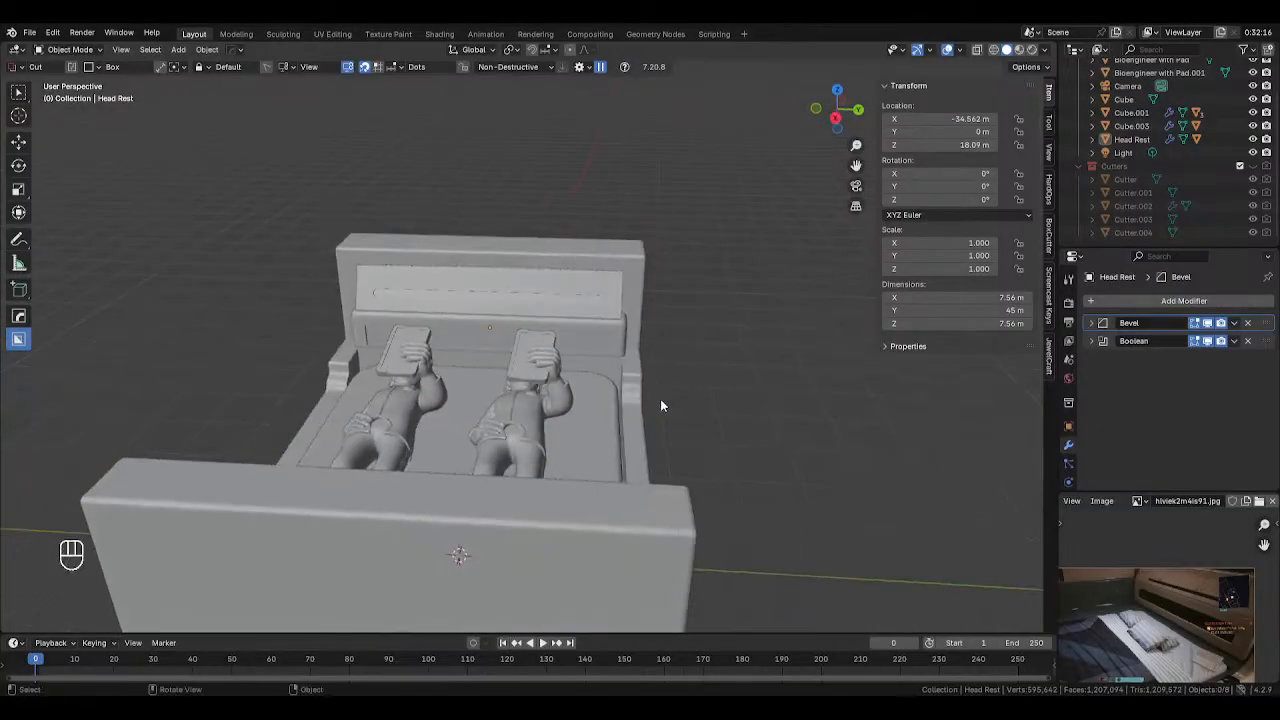
# Add two evenly spaced vertical loop cuts to the sloped headboard panel without sliding them
pyautogui.click(610, 264)
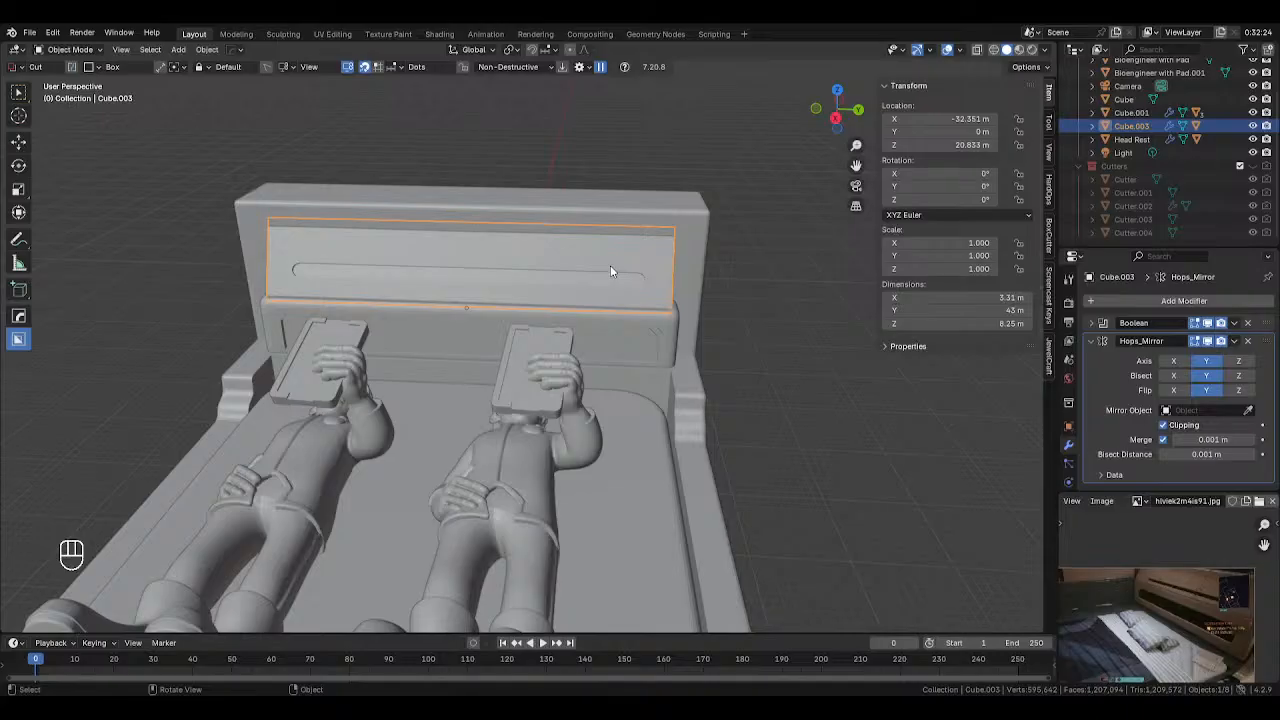
pyautogui.press('Tab')
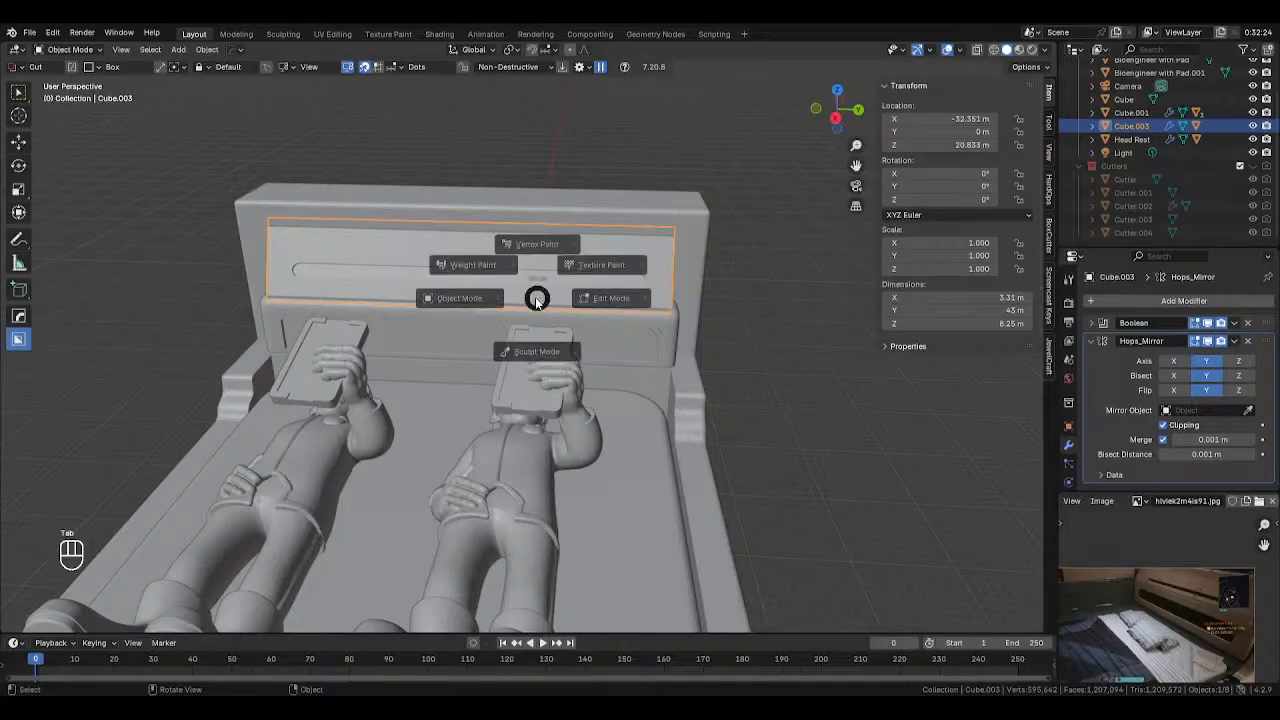
pyautogui.hotkey('ctrl', 'r')
pyautogui.scroll(2, 526, 242)
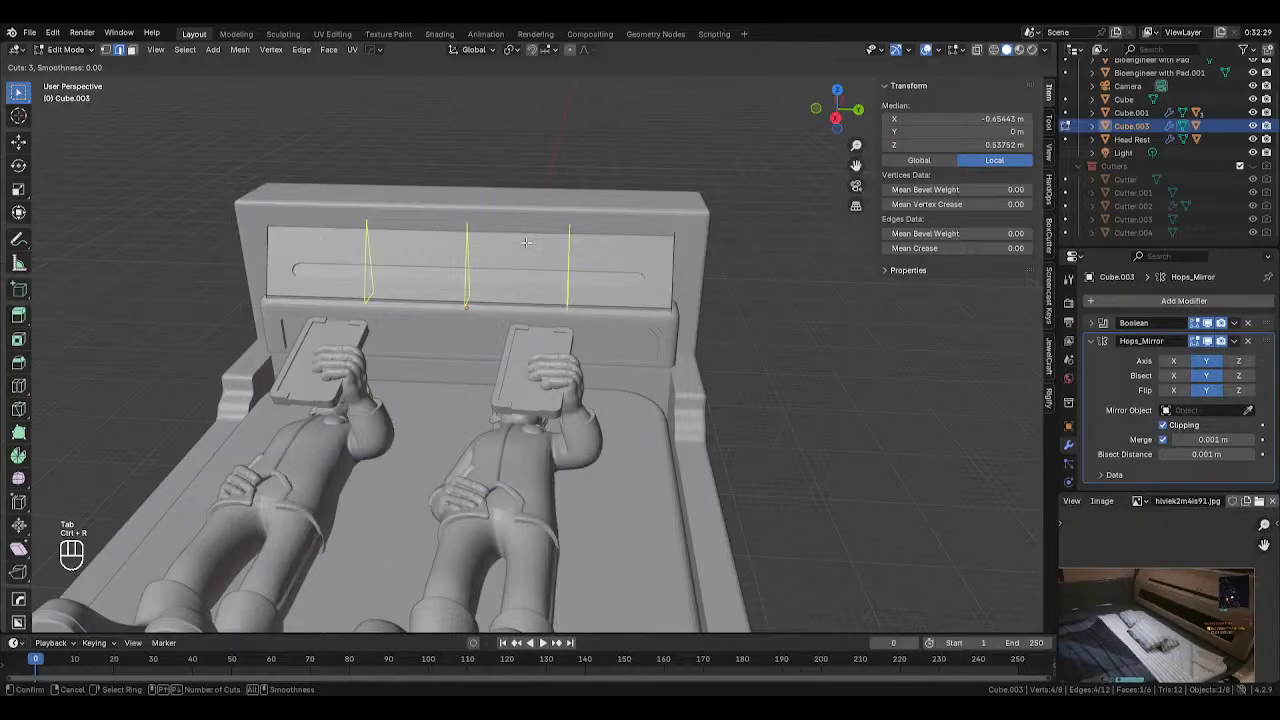
pyautogui.scroll(-1, 526, 242)
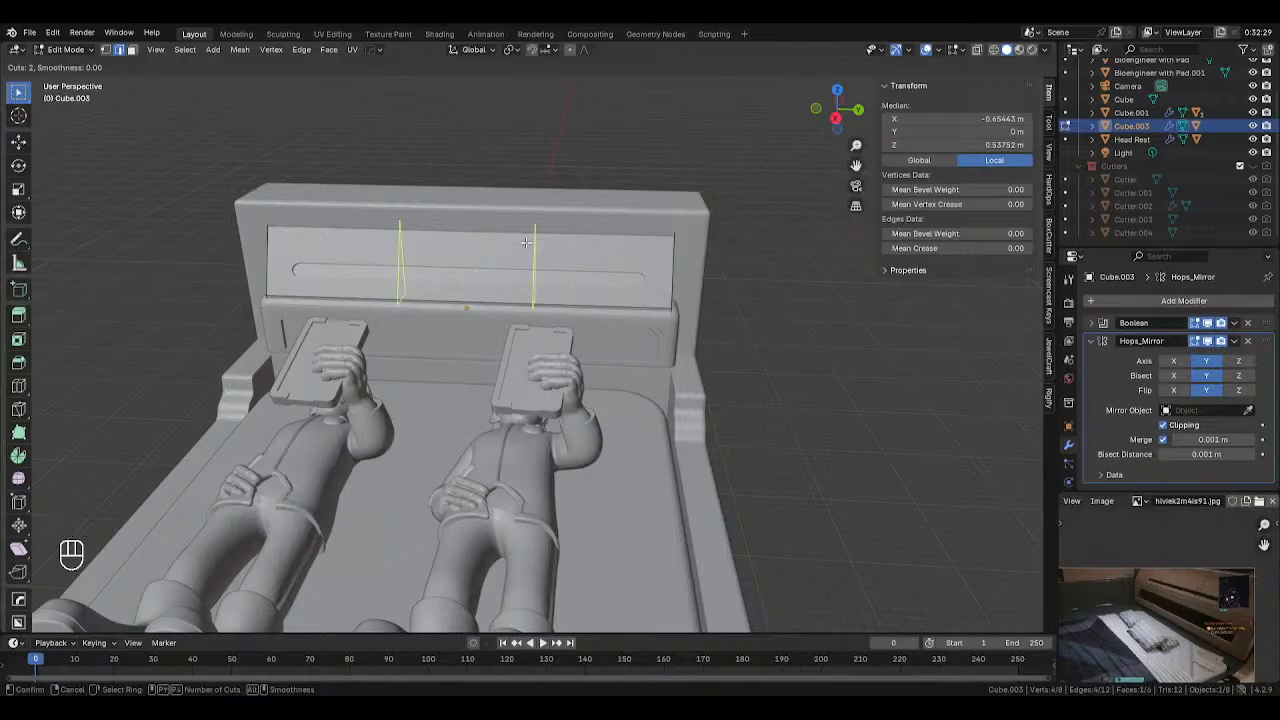
pyautogui.click(526, 242)
pyautogui.rightClick(526, 242)
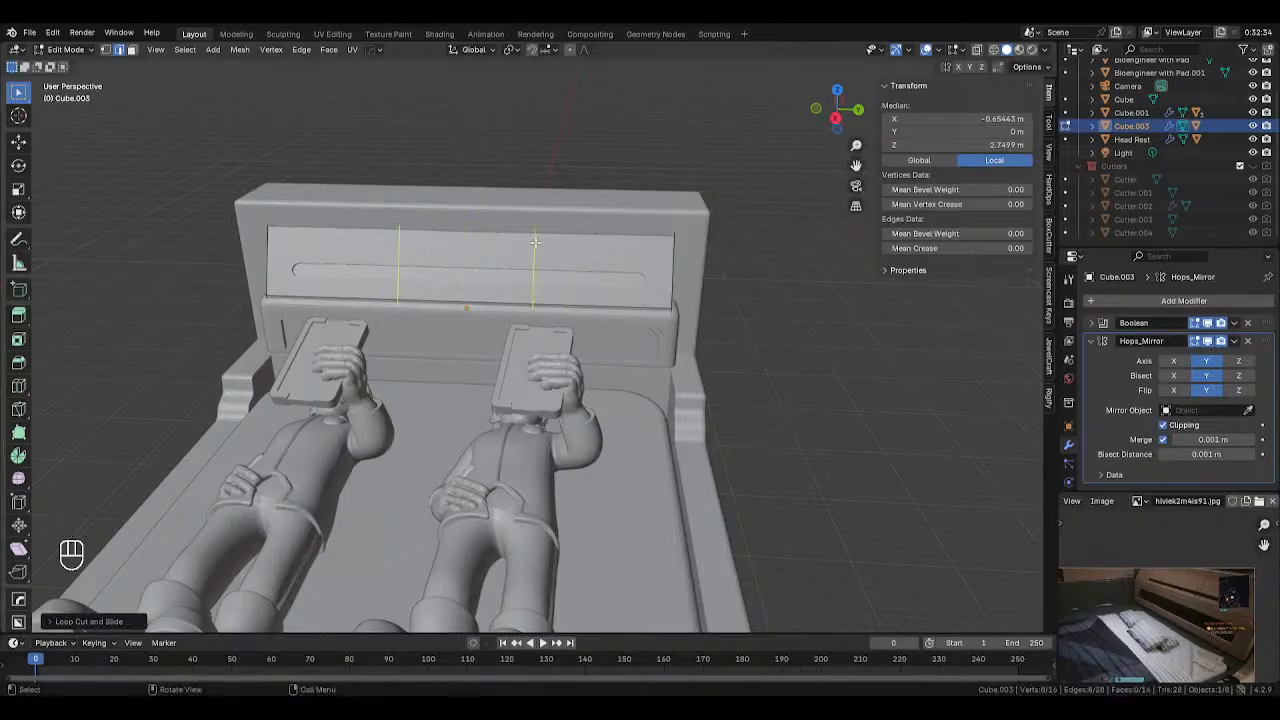
# Spread the two loop cuts apart along Y, to about 11.3 m either side of the panel's centre
pyautogui.press('s')
pyautogui.press('x')
pyautogui.rightClick(678, 295)
pyautogui.press('s')
pyautogui.press('x')
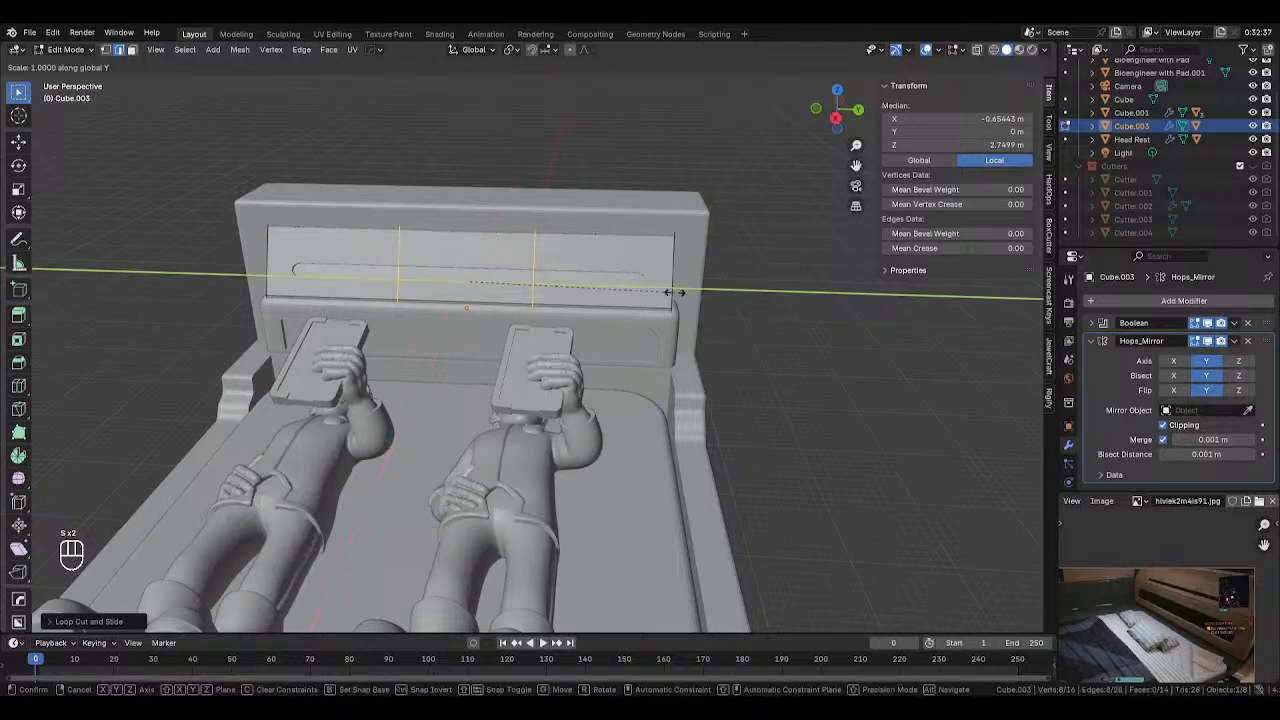
pyautogui.click(742, 298)
# Move the panel's positive-Y loop cut outward along Y, to a local Y of about 15.3 m
pyautogui.keyDown('alt'); pyautogui.click(583, 262); pyautogui.keyUp('alt')
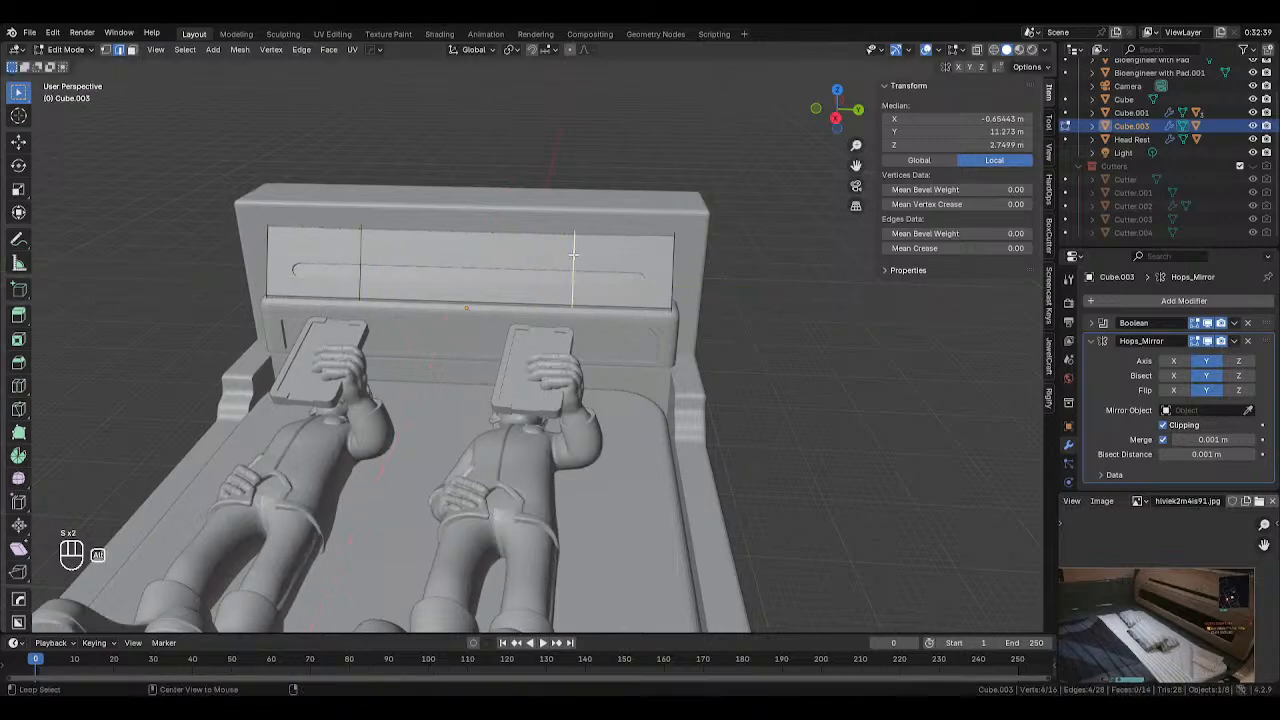
pyautogui.press('g')
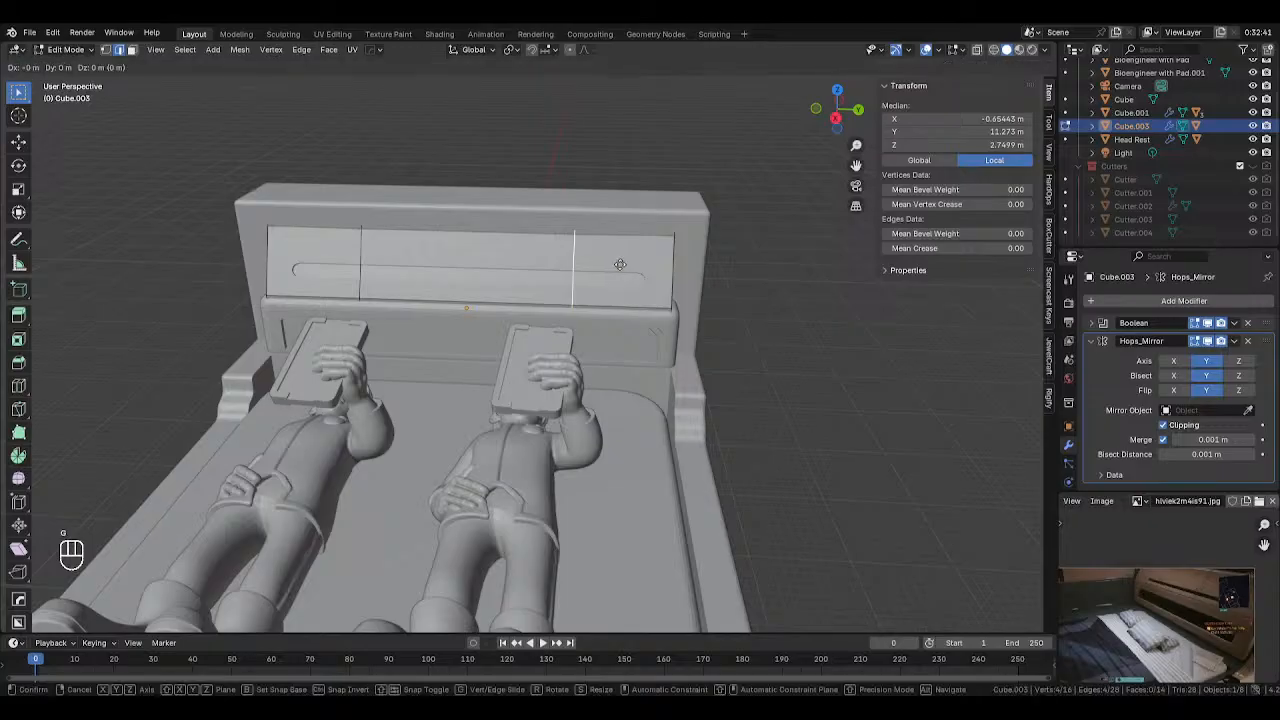
pyautogui.press('y')
pyautogui.click(655, 275)
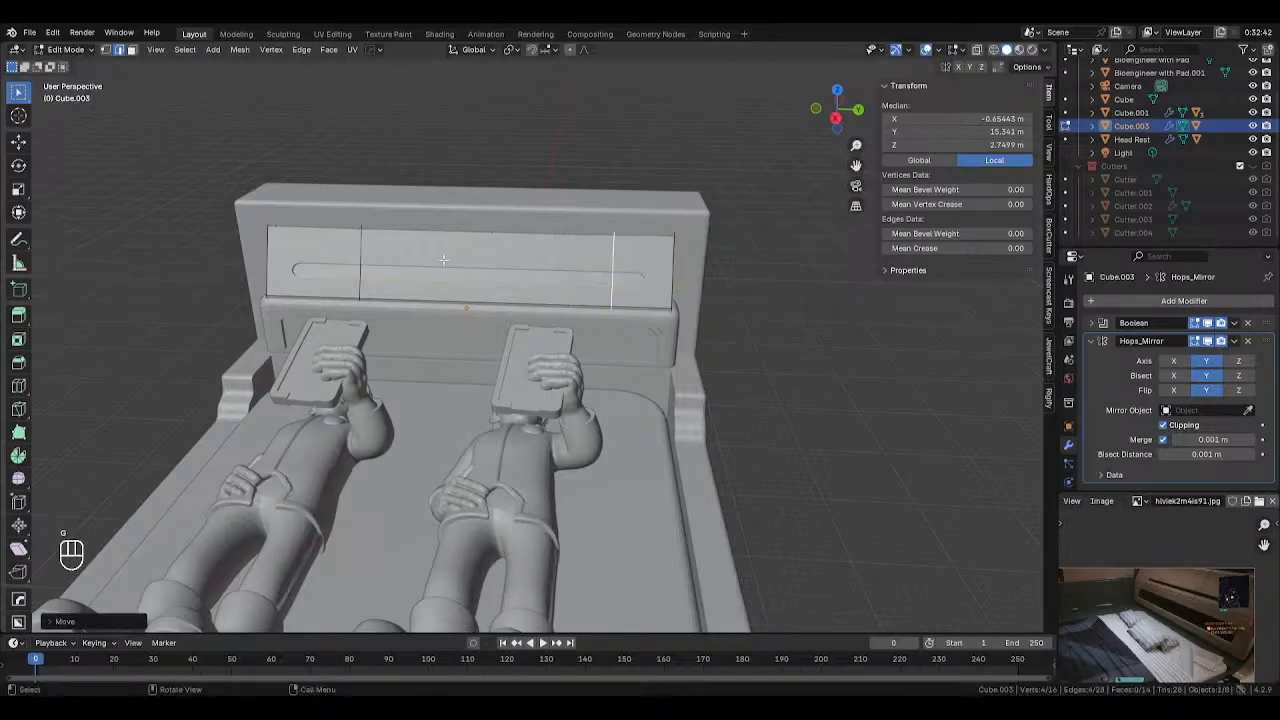
# Bevel both vertical edge loops into narrow strips with one segment and an offset of about 0.135 m
pyautogui.keyDown('alt'); pyautogui.keyDown('shift'); pyautogui.click(361, 265); pyautogui.keyUp('shift'); pyautogui.keyUp('alt')
pyautogui.scroll(2, 865, 264)
pyautogui.hotkey('ctrl', 'b')
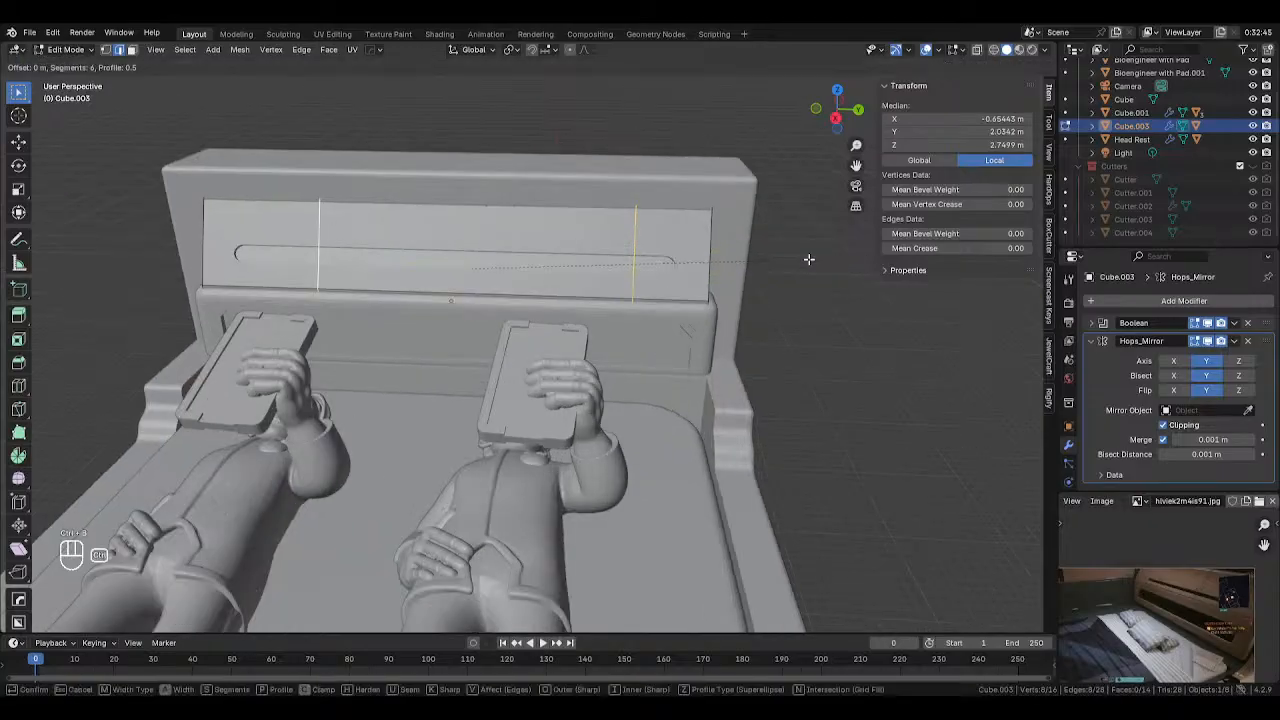
pyautogui.scroll(8, 835, 262)
pyautogui.scroll(-8, 837, 262)
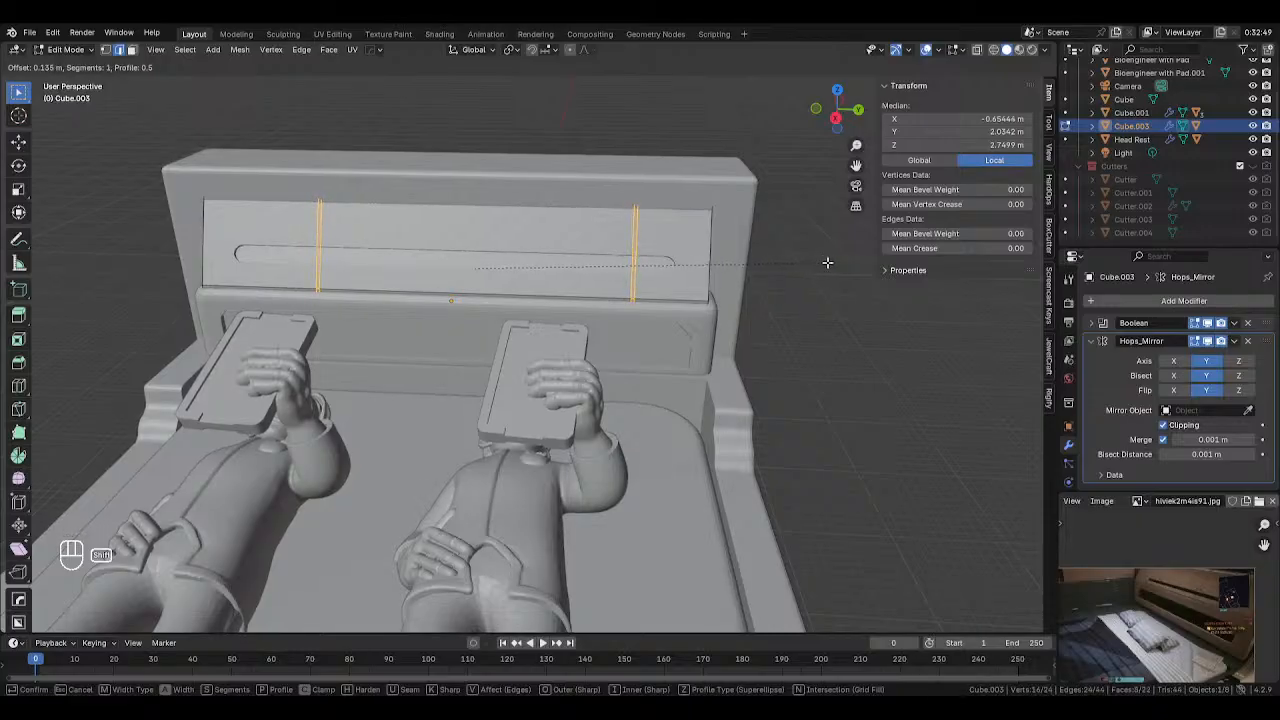
pyautogui.click(826, 263)
pyautogui.moveTo(826, 263); pyautogui.dragTo(792, 259, button='middle')
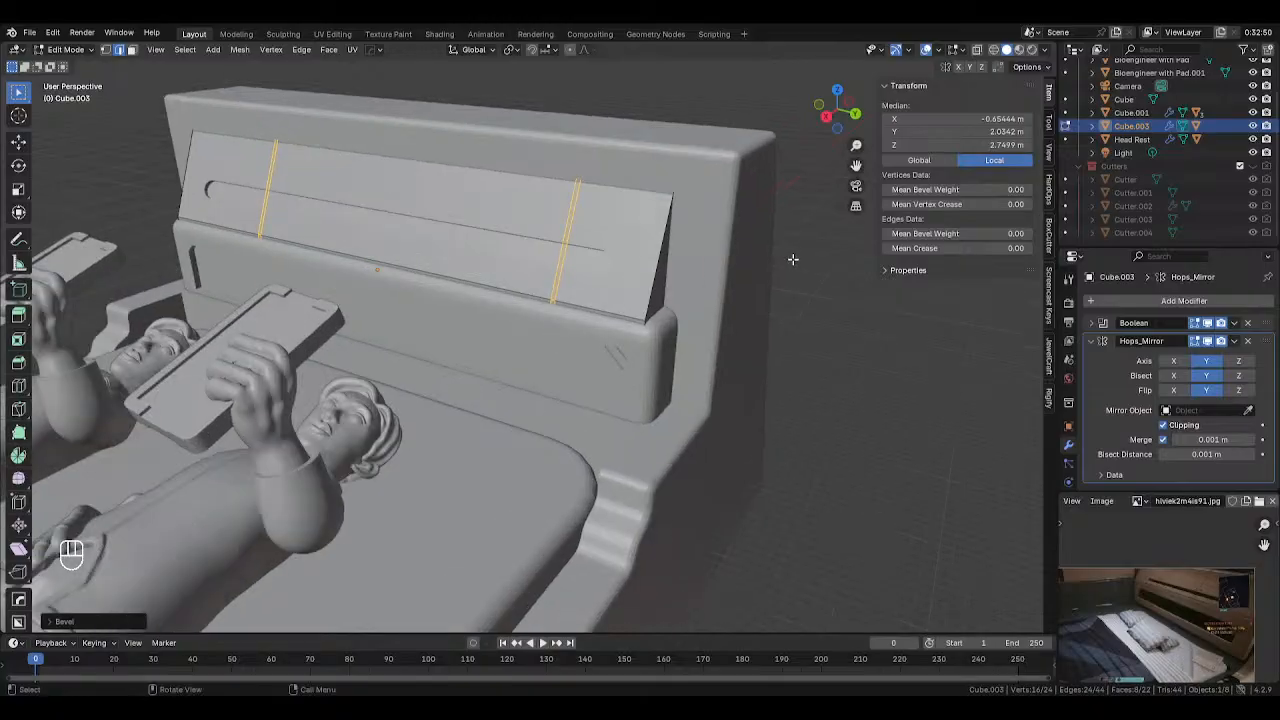
# Extrude the two bevelled strips in place, scale them inward along X to form grooves, and leave mesh editing
pyautogui.scroll(2, 795, 259)
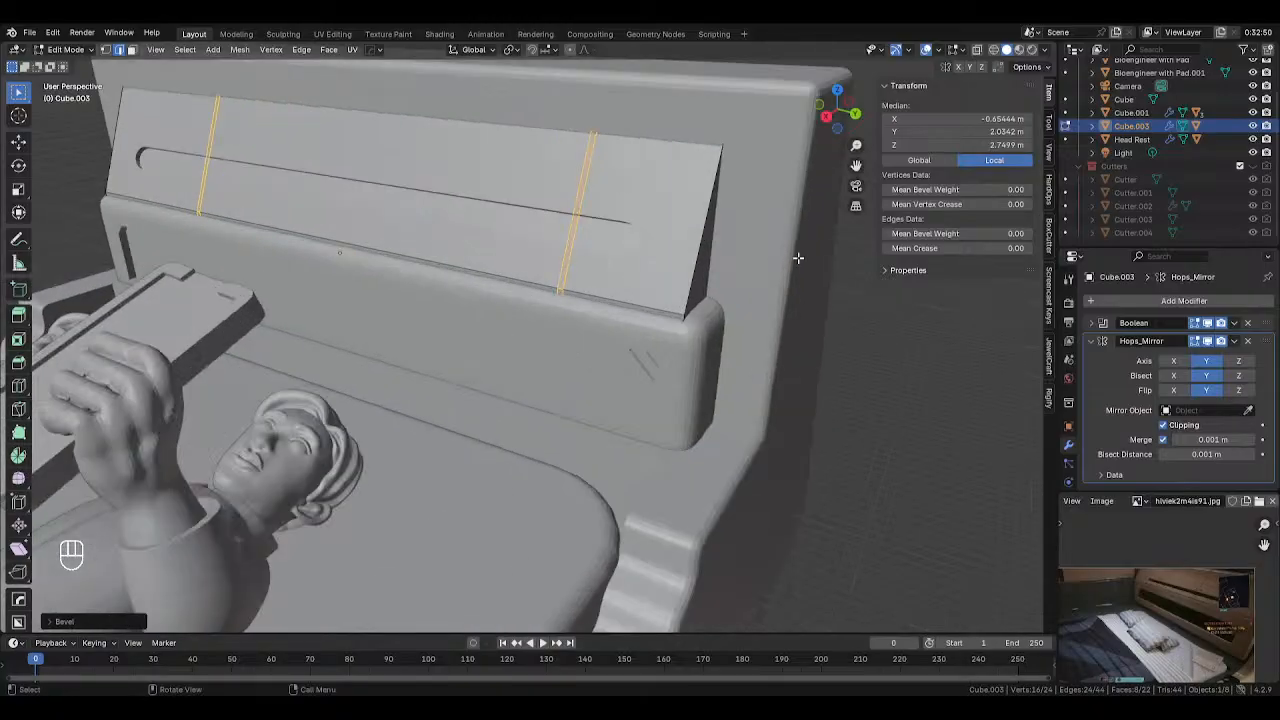
pyautogui.press('e')
pyautogui.rightClick(797, 258)
pyautogui.press('s')
pyautogui.press('y')
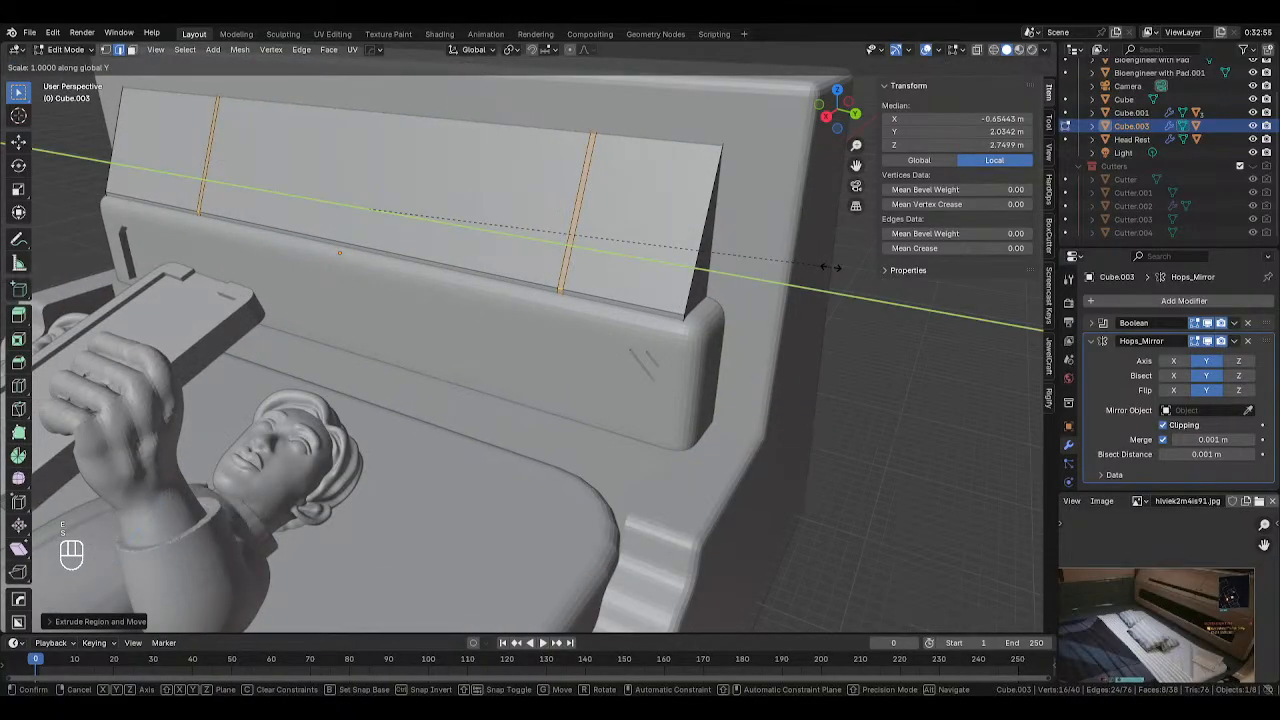
pyautogui.press('x')
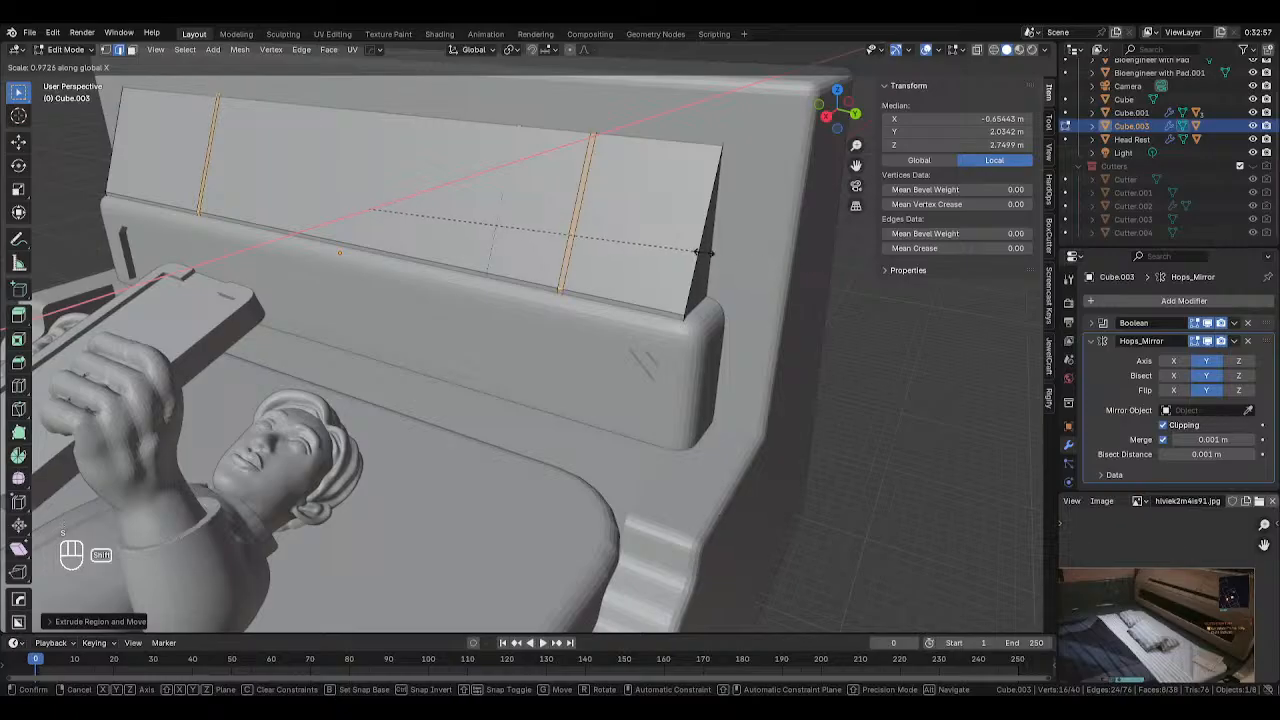
pyautogui.click(642, 245)
pyautogui.press('Tab')
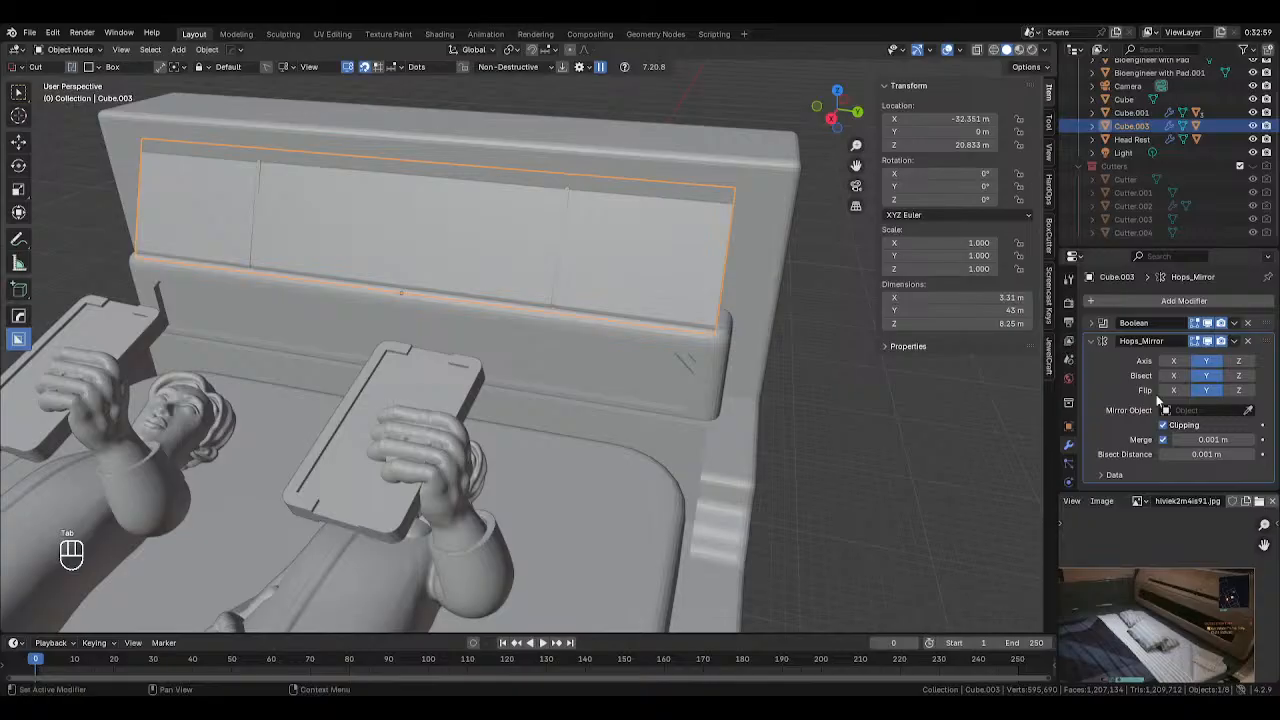
# Try to reorder the sloped panel's modifiers so that Hops_Mirror is evaluated before Boolean, checking the panel's object data and its far end
pyautogui.scroll(-4, 796, 291)
pyautogui.scroll(2, 803, 323)
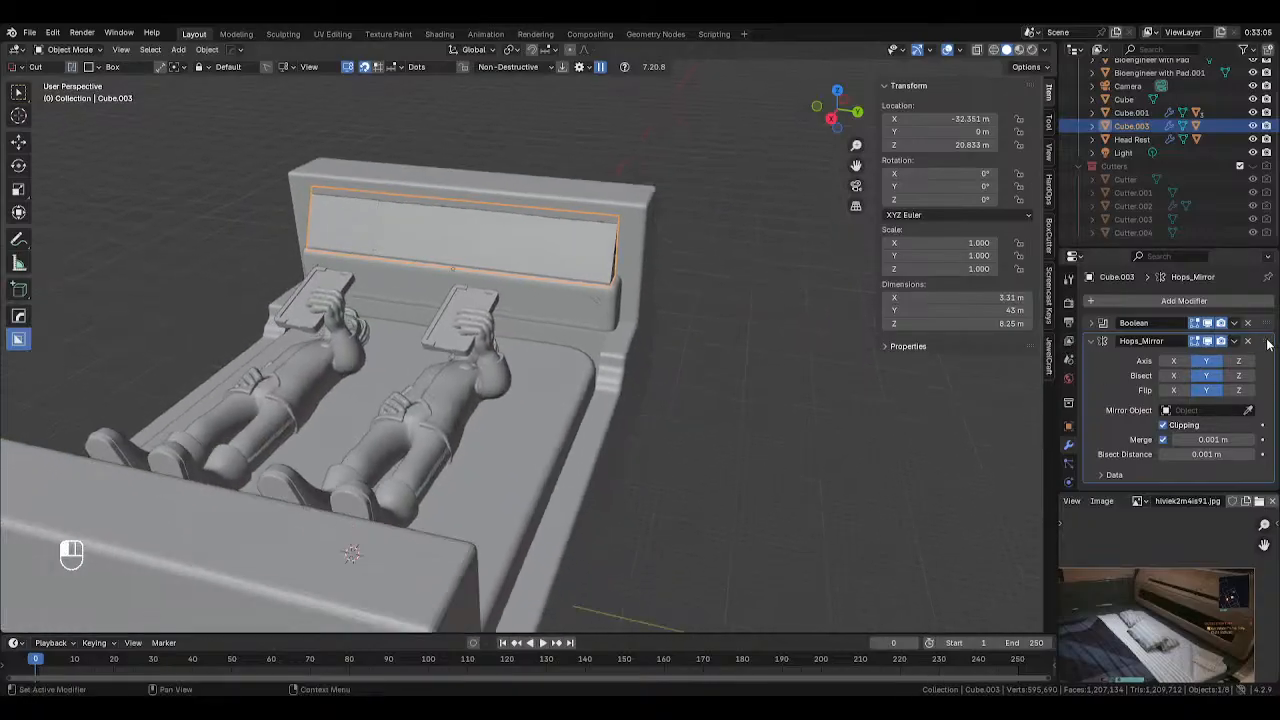
pyautogui.moveTo(1268, 343)
pyautogui.mouseDown()
pyautogui.moveTo(1265, 322)
pyautogui.moveTo(1266, 447)
pyautogui.moveTo(1266, 322)
pyautogui.mouseUp()
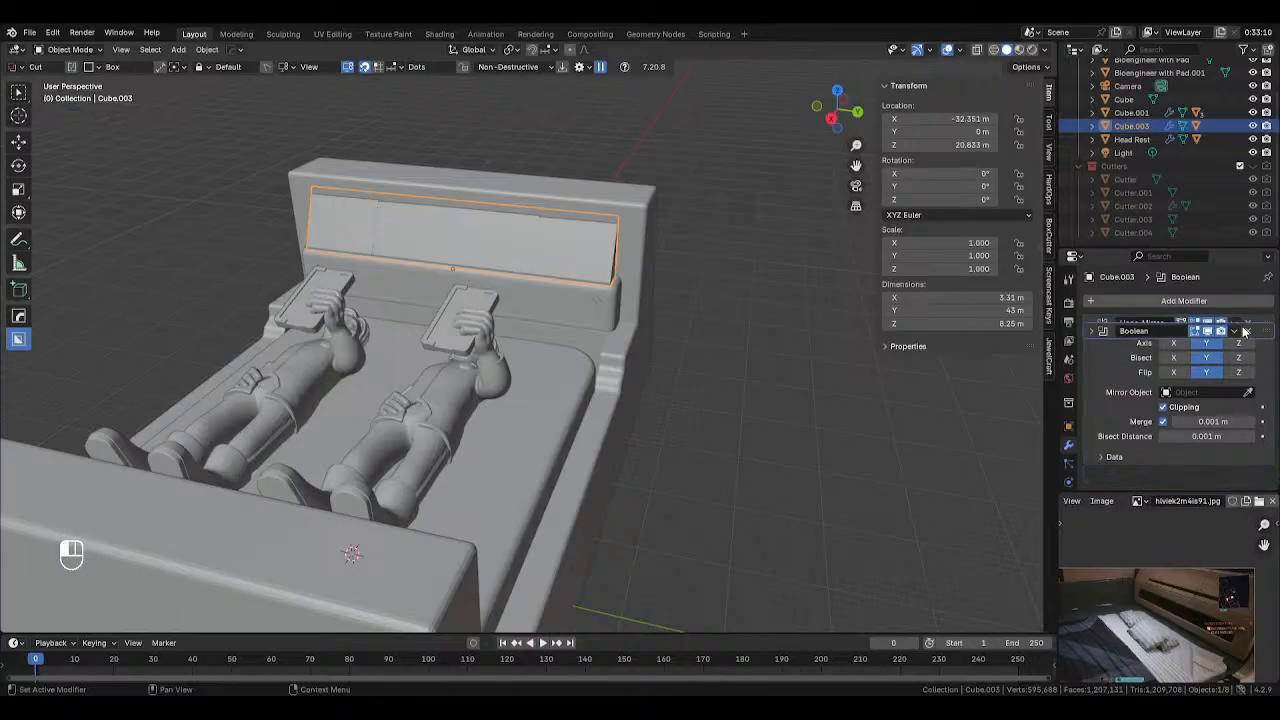
pyautogui.scroll(2, 590, 210)
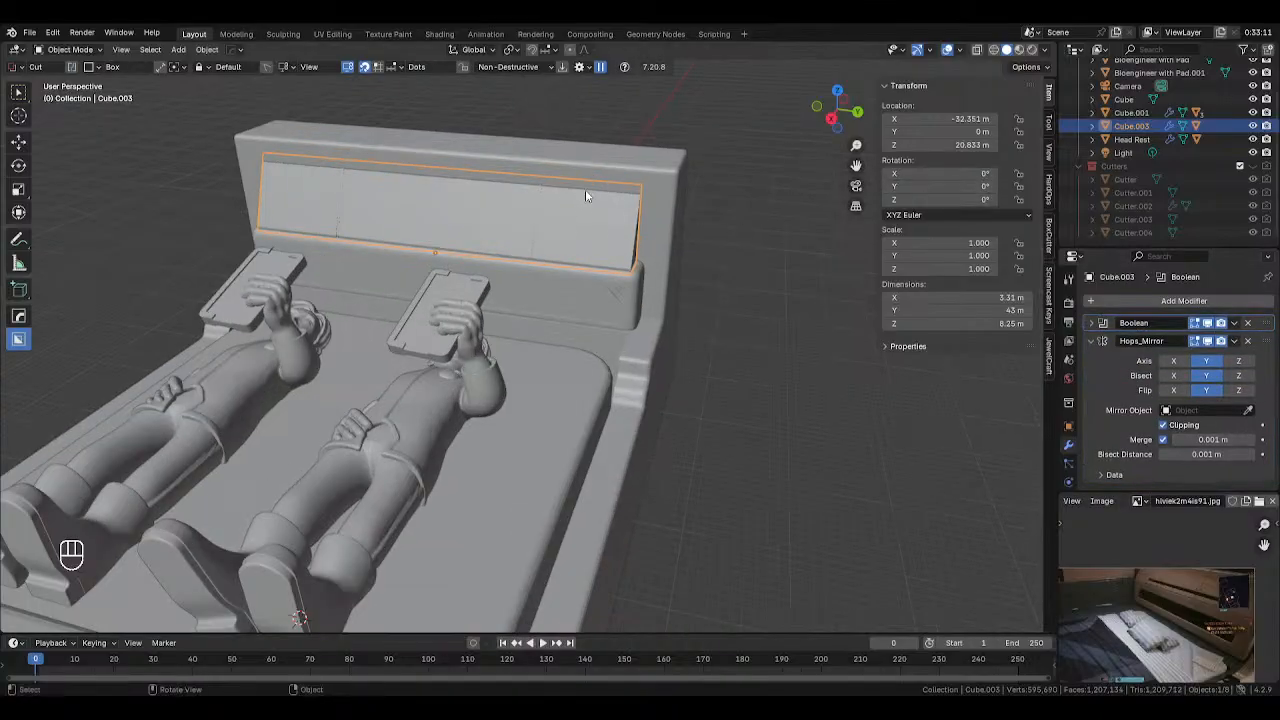
pyautogui.moveTo(475, 198); pyautogui.dragTo(596, 226, button='middle')
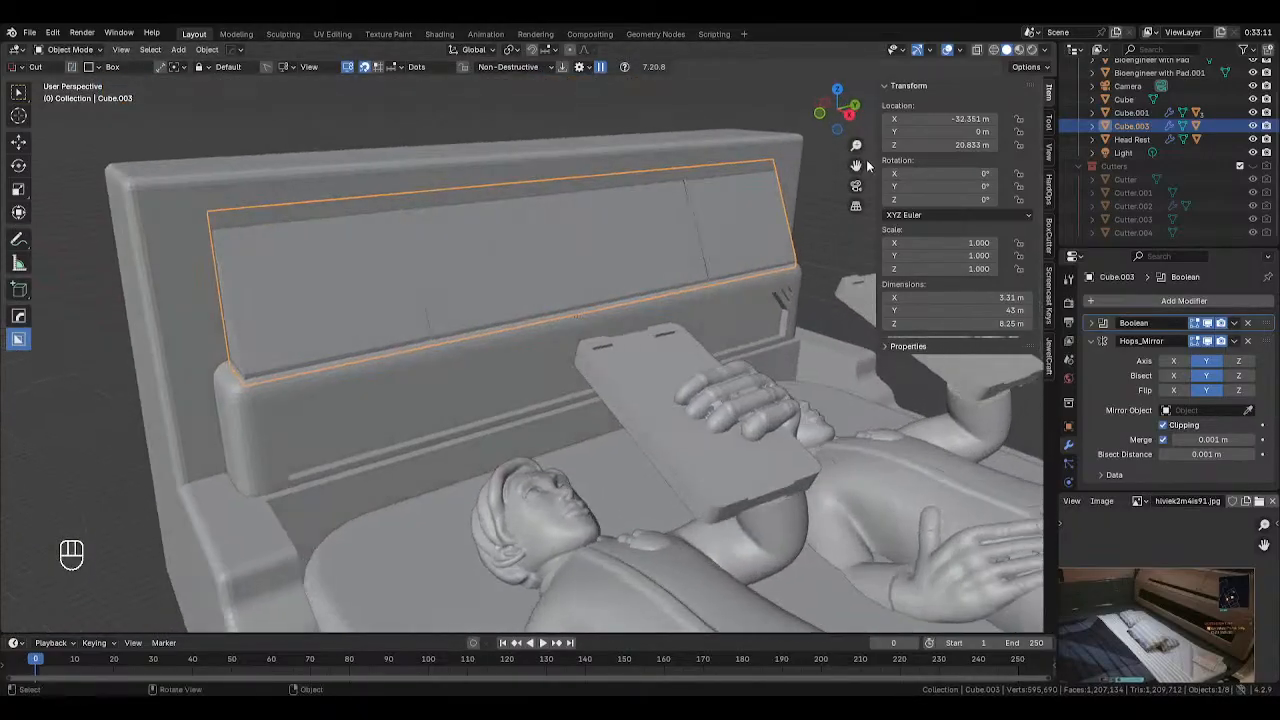
pyautogui.click(1093, 126)
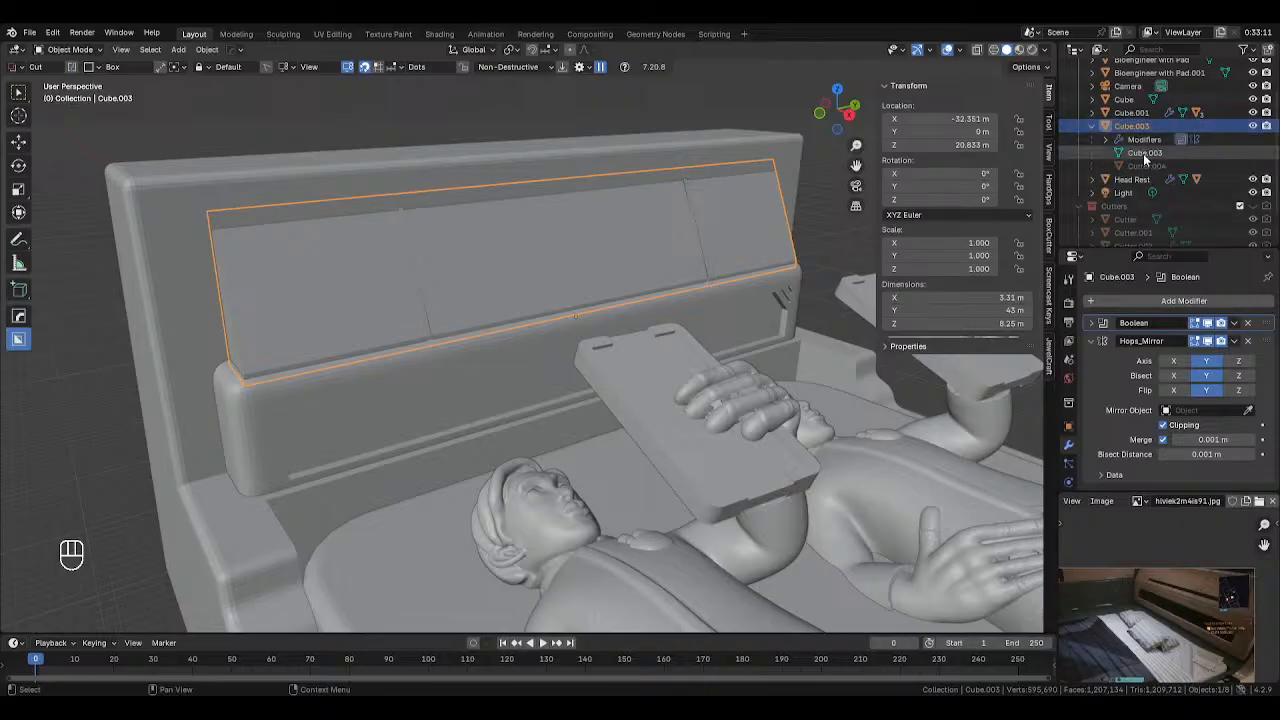
pyautogui.click(1143, 153)
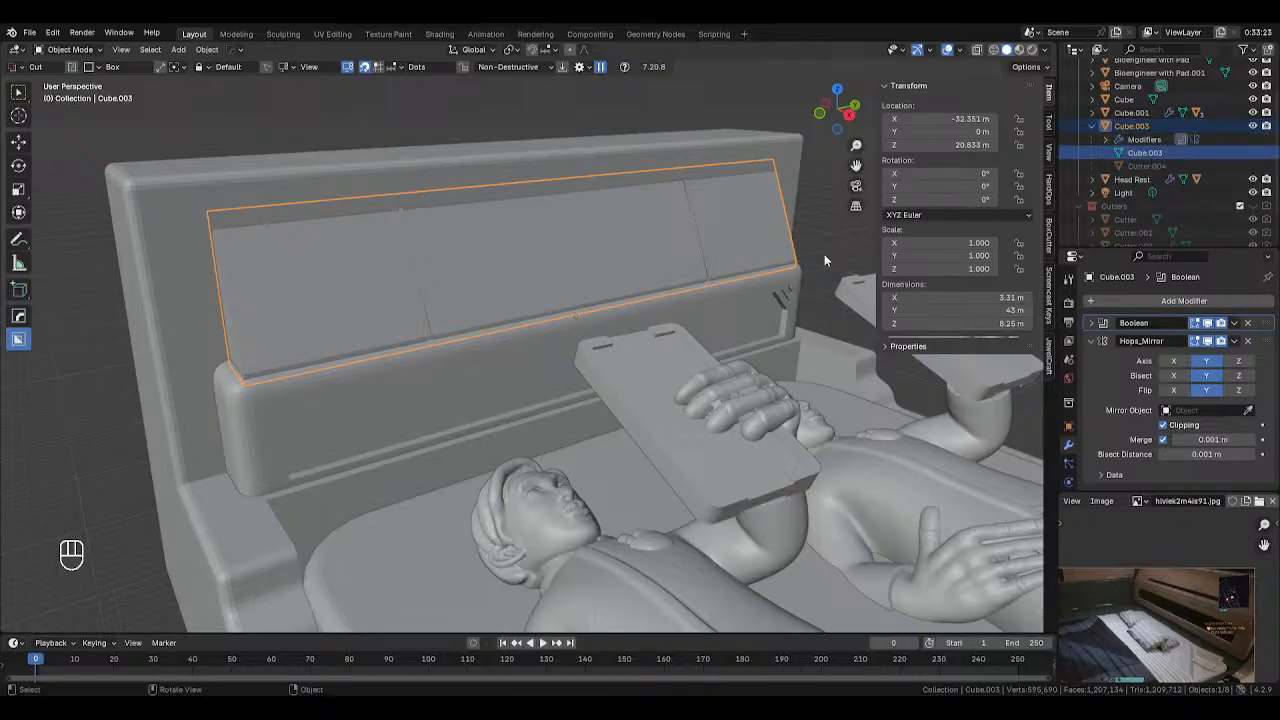
pyautogui.click(782, 231)
pyautogui.moveTo(770, 257)
pyautogui.mouseDown(button='middle')
pyautogui.moveTo(790, 250)
pyautogui.moveTo(739, 244)
pyautogui.moveTo(687, 267)
pyautogui.moveTo(711, 286)
pyautogui.moveTo(680, 286)
pyautogui.moveTo(606, 254)
pyautogui.moveTo(755, 276)
pyautogui.mouseUp(button='middle')
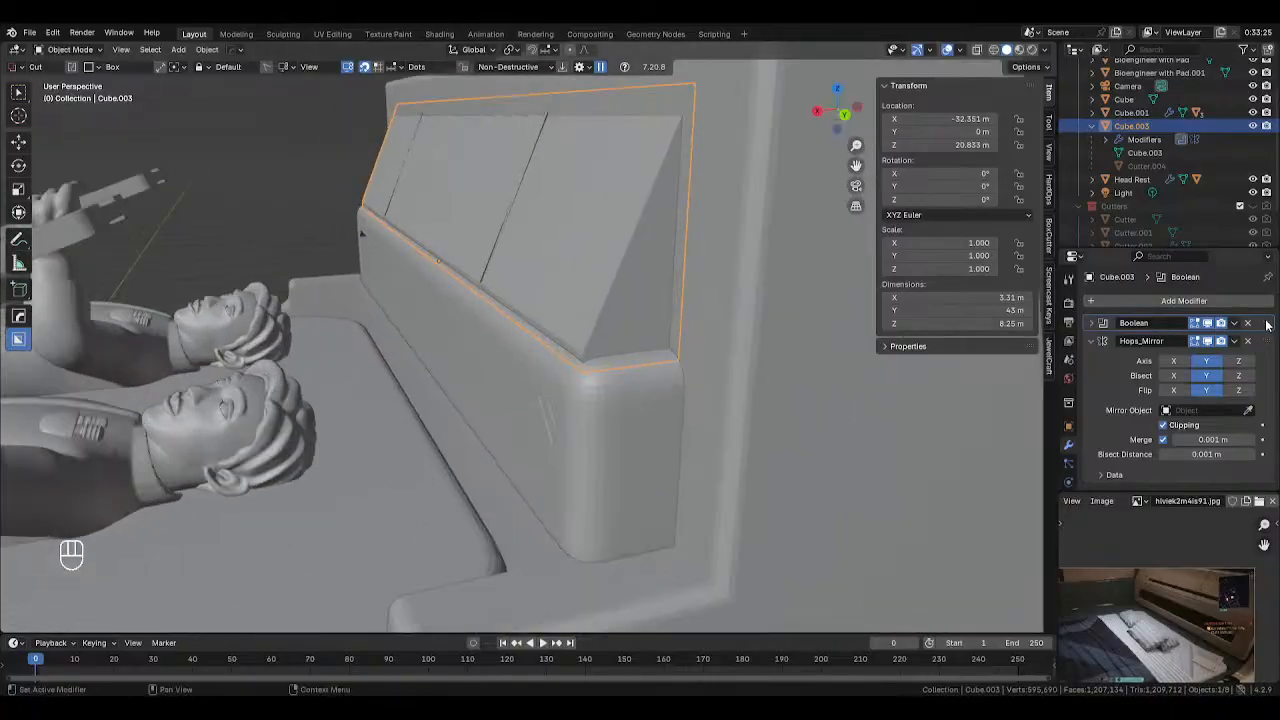
pyautogui.moveTo(1267, 323); pyautogui.dragTo(1267, 474)
pyautogui.moveTo(655, 257); pyautogui.dragTo(678, 262, button='middle')
# Undo the modifier changes and the groove extrusion and scaling, back to the two selected bevelled strips
pyautogui.hotkey('ctrl', 'z')
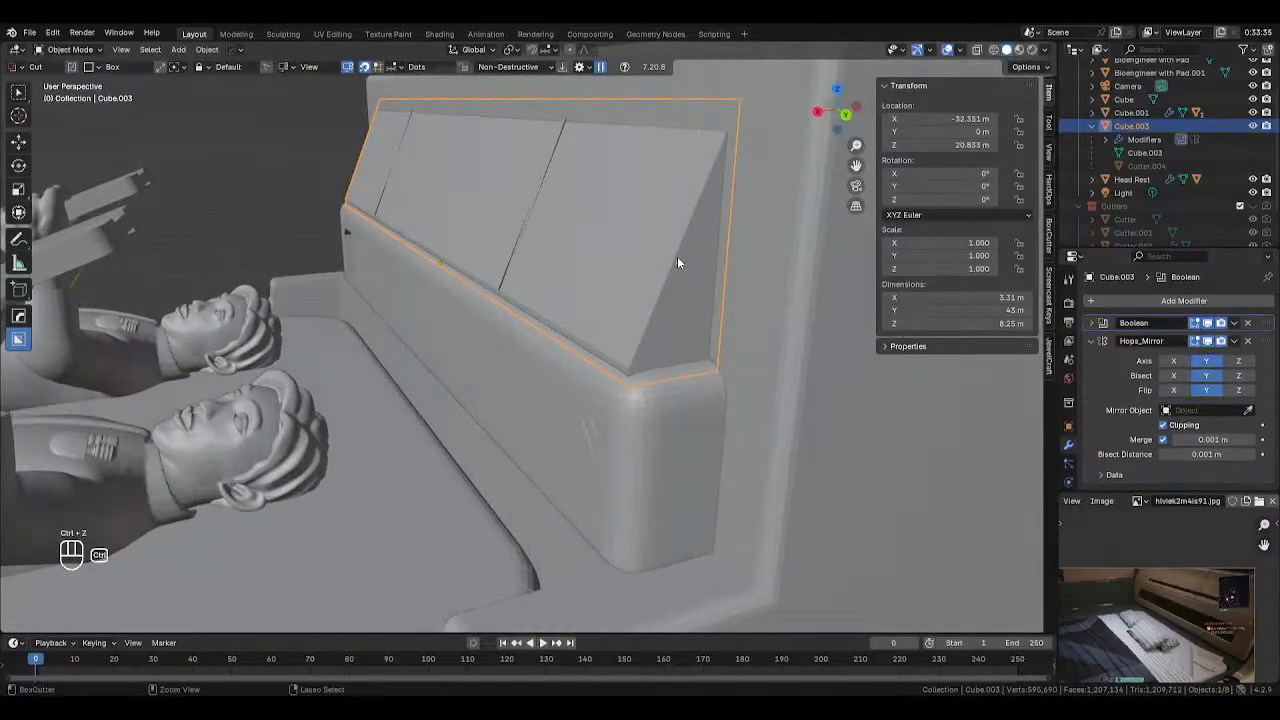
pyautogui.hotkey('ctrl', 'z')
pyautogui.hotkey('ctrl', 'z')
pyautogui.hotkey('ctrl', 'z')
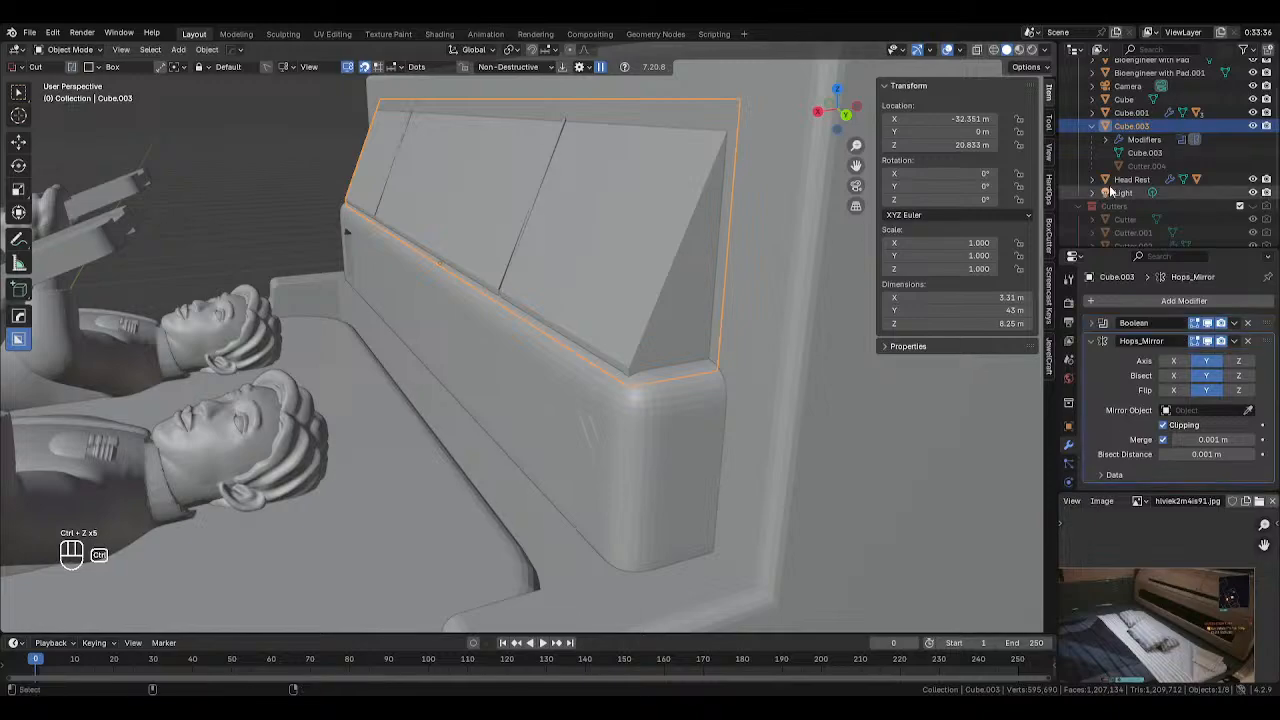
pyautogui.hotkey('ctrl', 'z')
pyautogui.hotkey('ctrl', 'z')
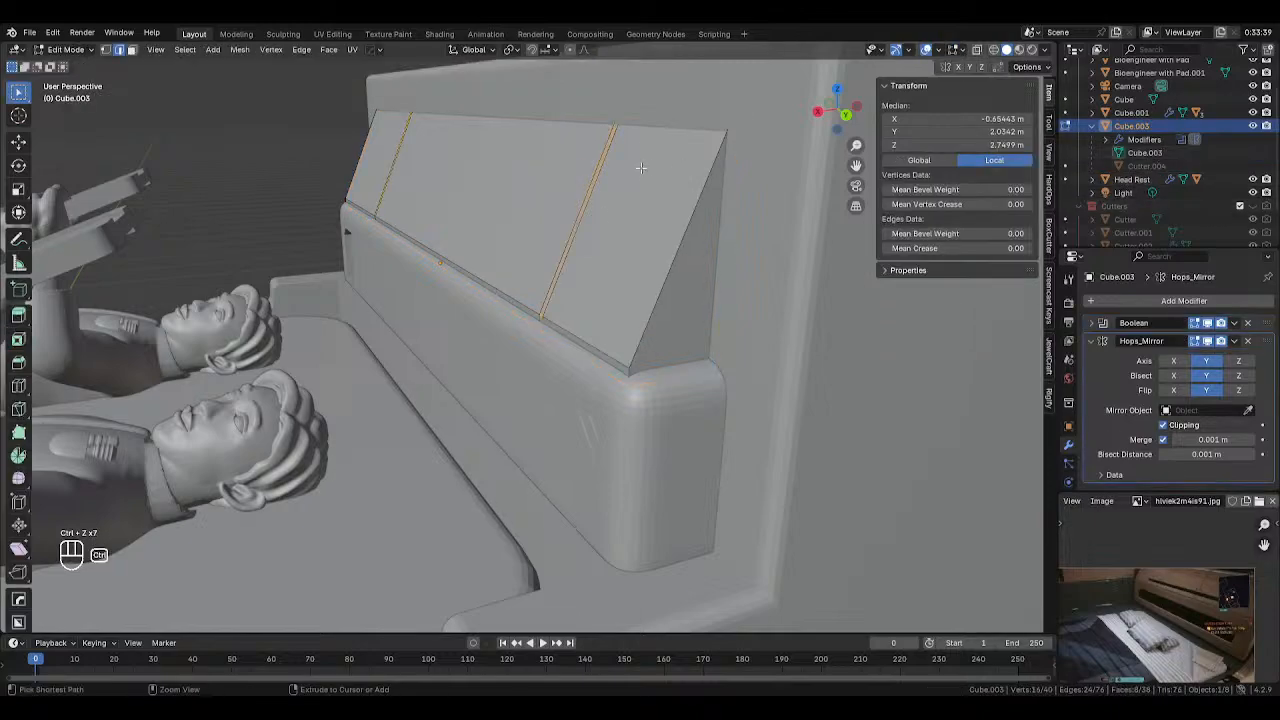
pyautogui.moveTo(666, 166); pyautogui.dragTo(677, 182, button='middle')
pyautogui.hotkey('ctrl', 'z')
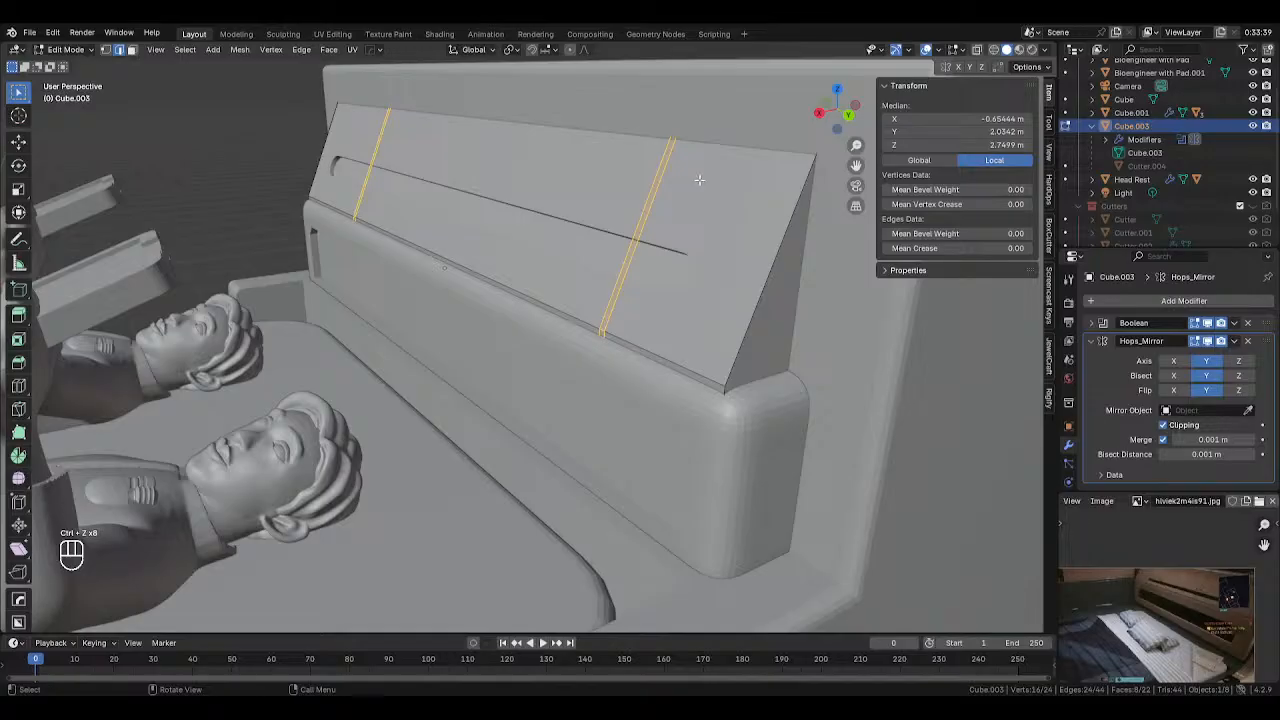
# Check the sloped panel in Object Mode, return to mesh editing, and extrude the two bevelled strips in place
pyautogui.press('Tab')
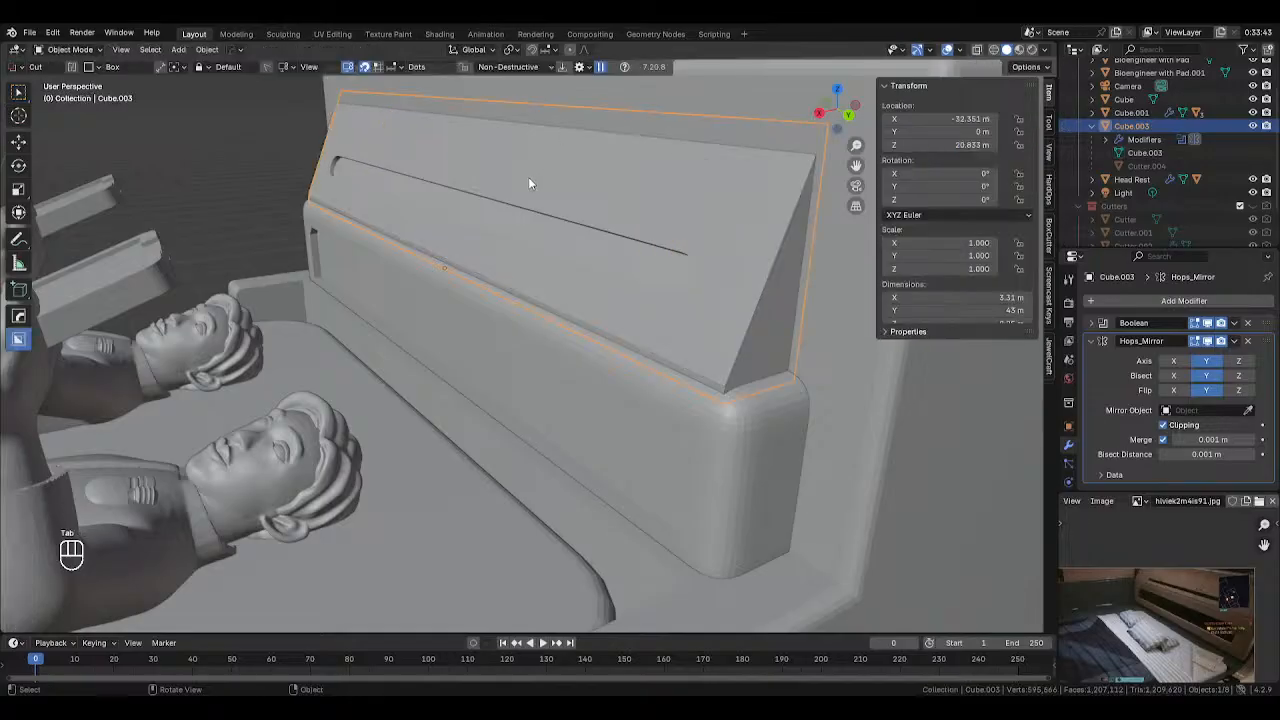
pyautogui.moveTo(611, 183); pyautogui.dragTo(657, 194, button='middle')
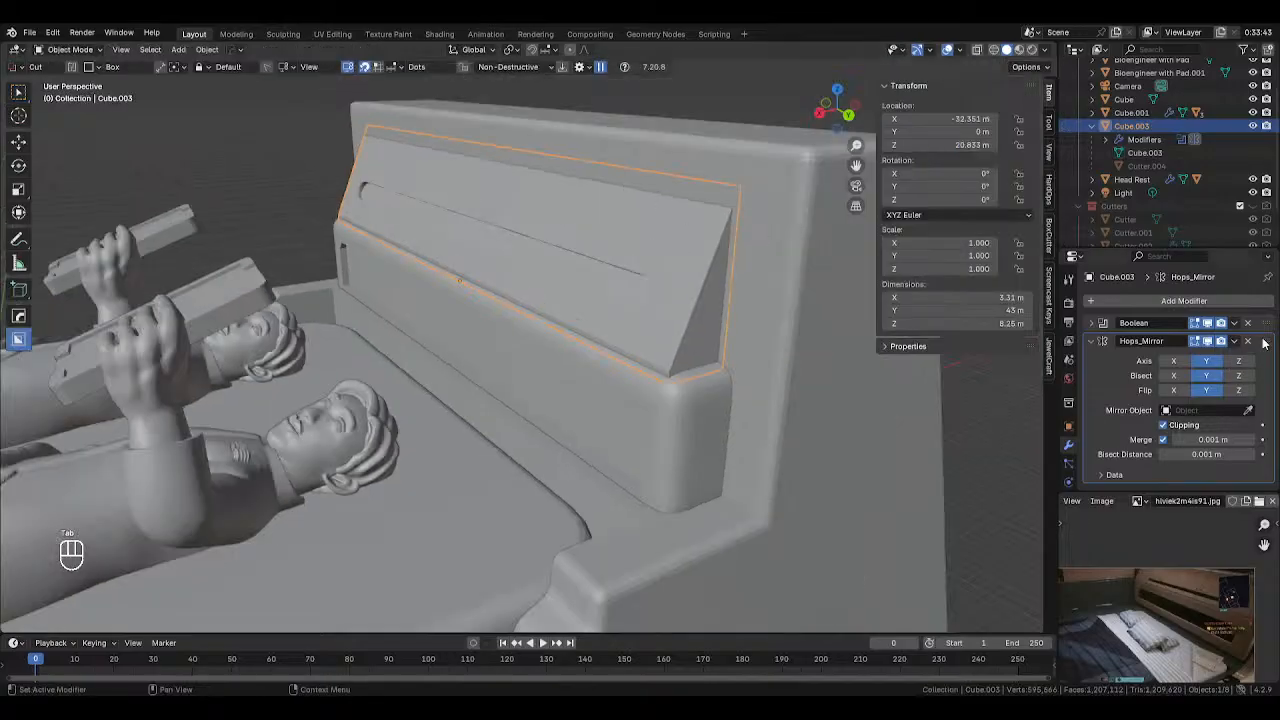
pyautogui.moveTo(320, 130); pyautogui.dragTo(449, 131, button='middle')
pyautogui.press('Tab')
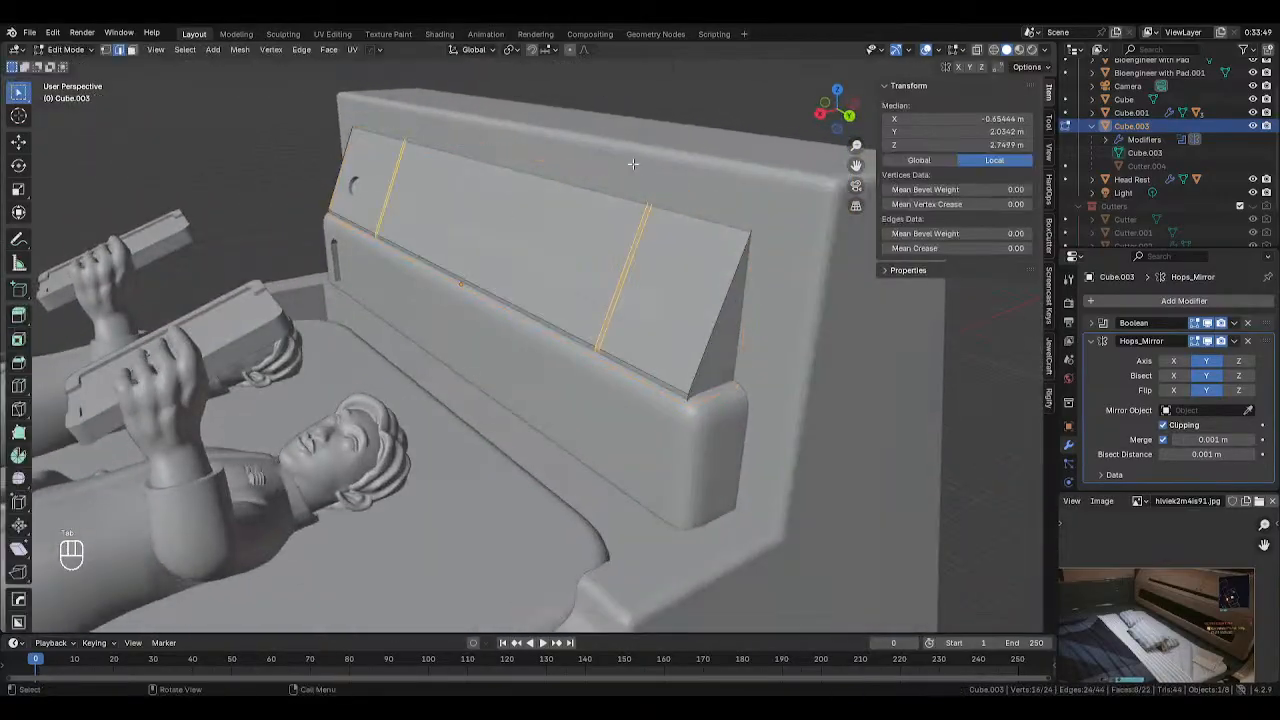
pyautogui.moveTo(694, 235); pyautogui.dragTo(672, 229, button='middle')
pyautogui.press('e')
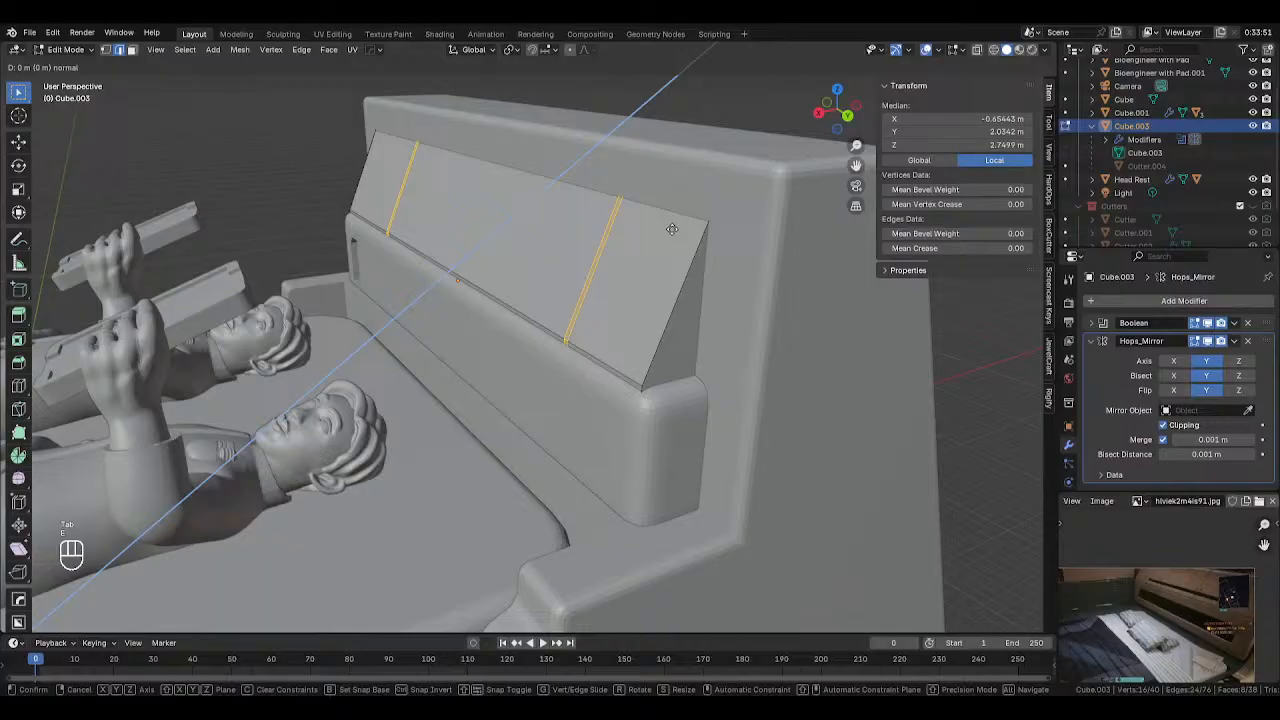
pyautogui.rightClick(672, 229)
pyautogui.press('s')
pyautogui.press('y')
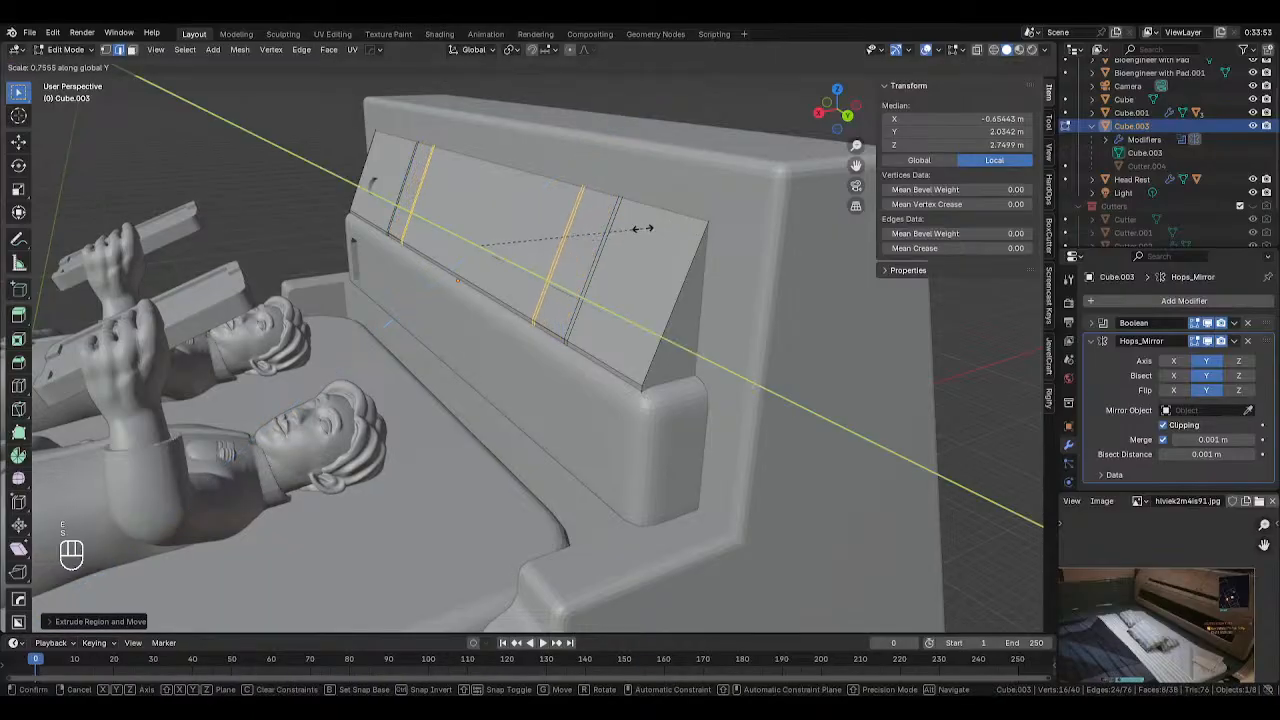
pyautogui.press('x')
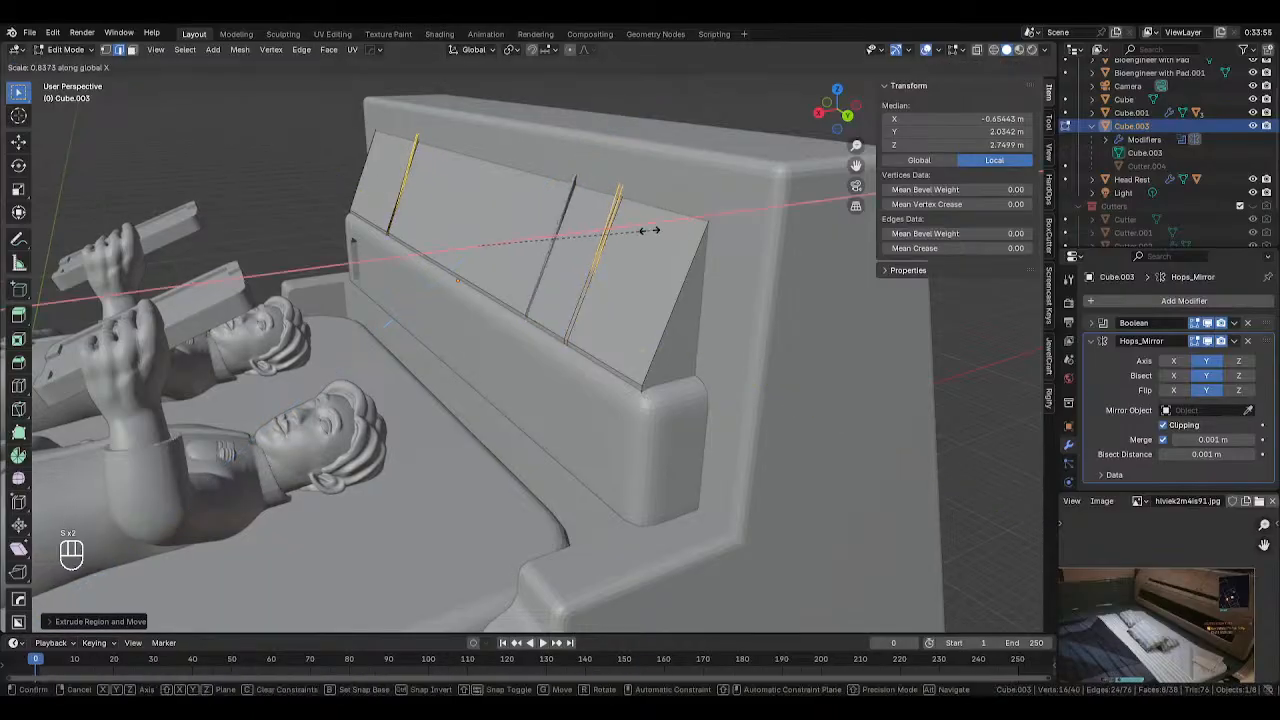
pyautogui.click(650, 230)
pyautogui.press('g')
pyautogui.press('y')
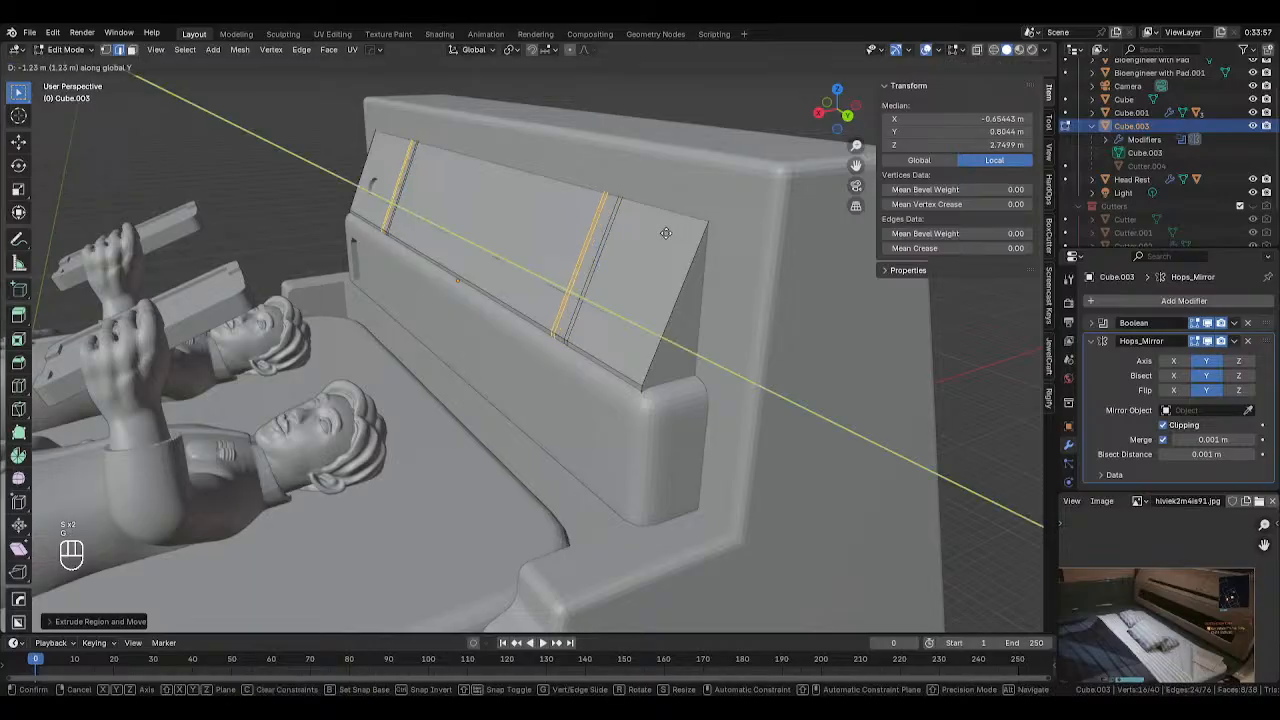
pyautogui.rightClick(665, 234)
pyautogui.press('s')
pyautogui.press('x')
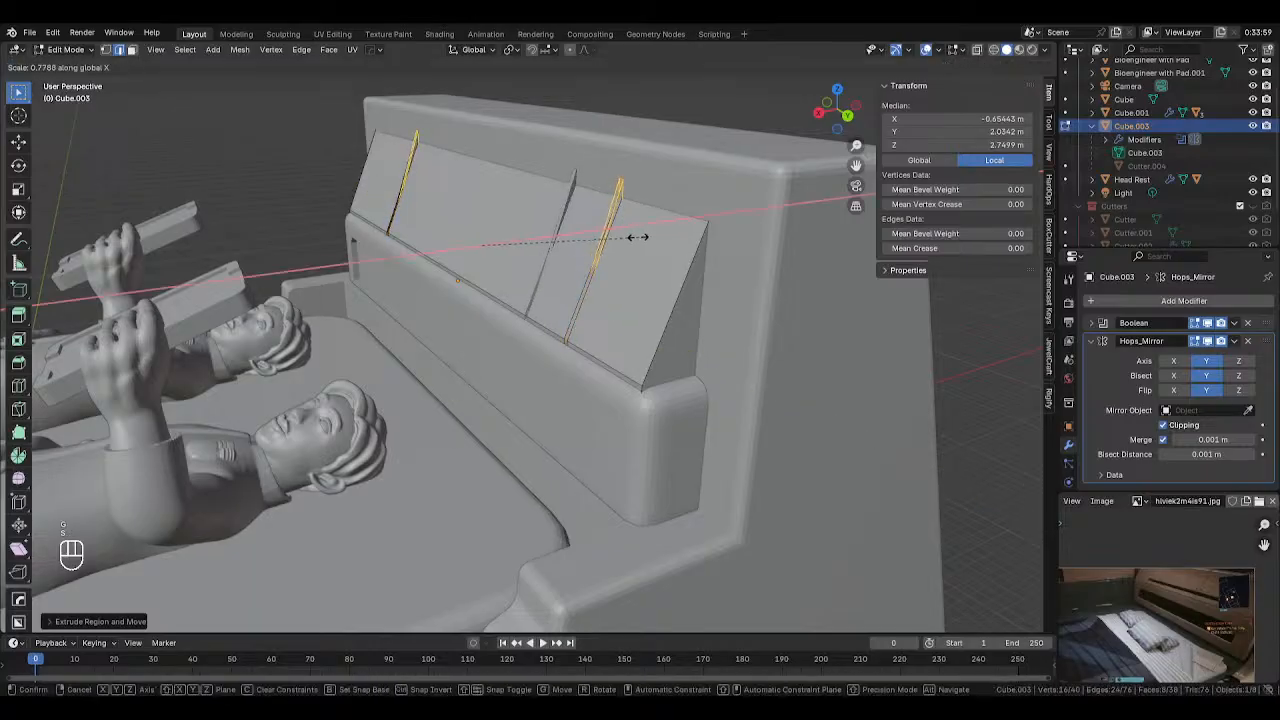
pyautogui.rightClick(606, 237)
# Set the pivot point to Individual Origins with X-ray enabled, and try to scale the extruded strips inward along X
pyautogui.moveTo(747, 247); pyautogui.dragTo(731, 243, button='middle')
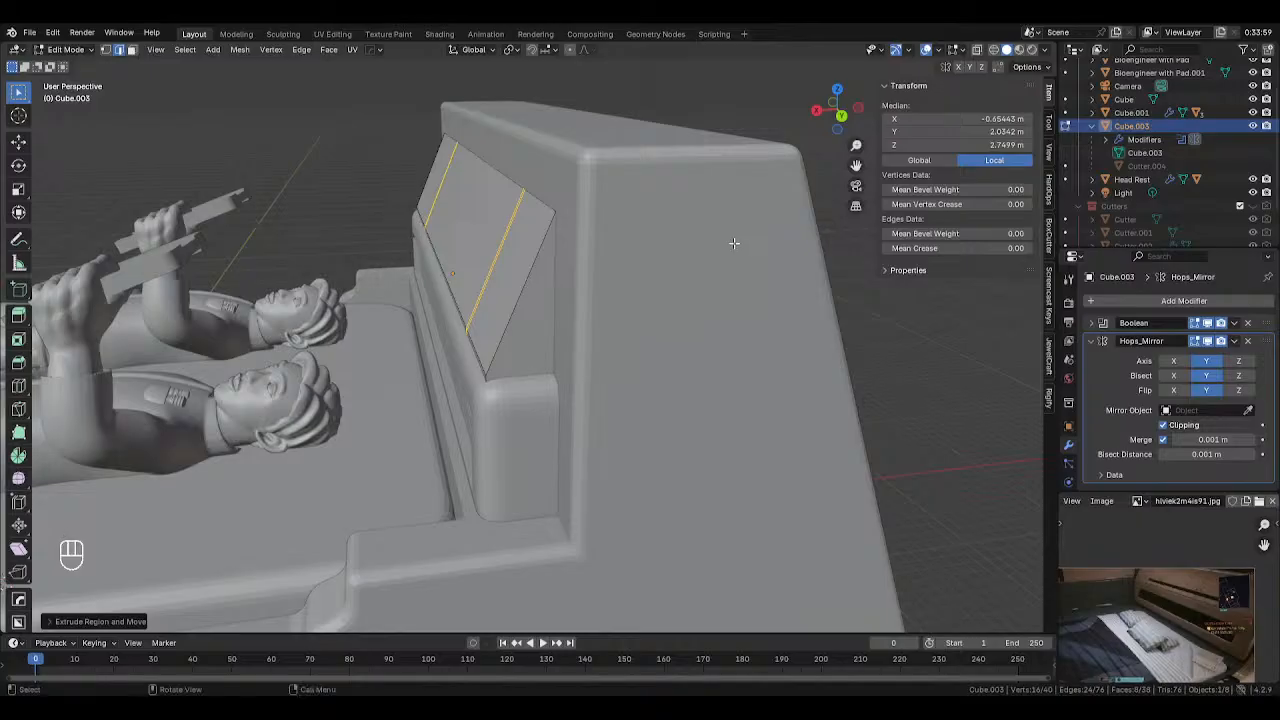
pyautogui.hotkey('alt', 'z')
pyautogui.press('.')
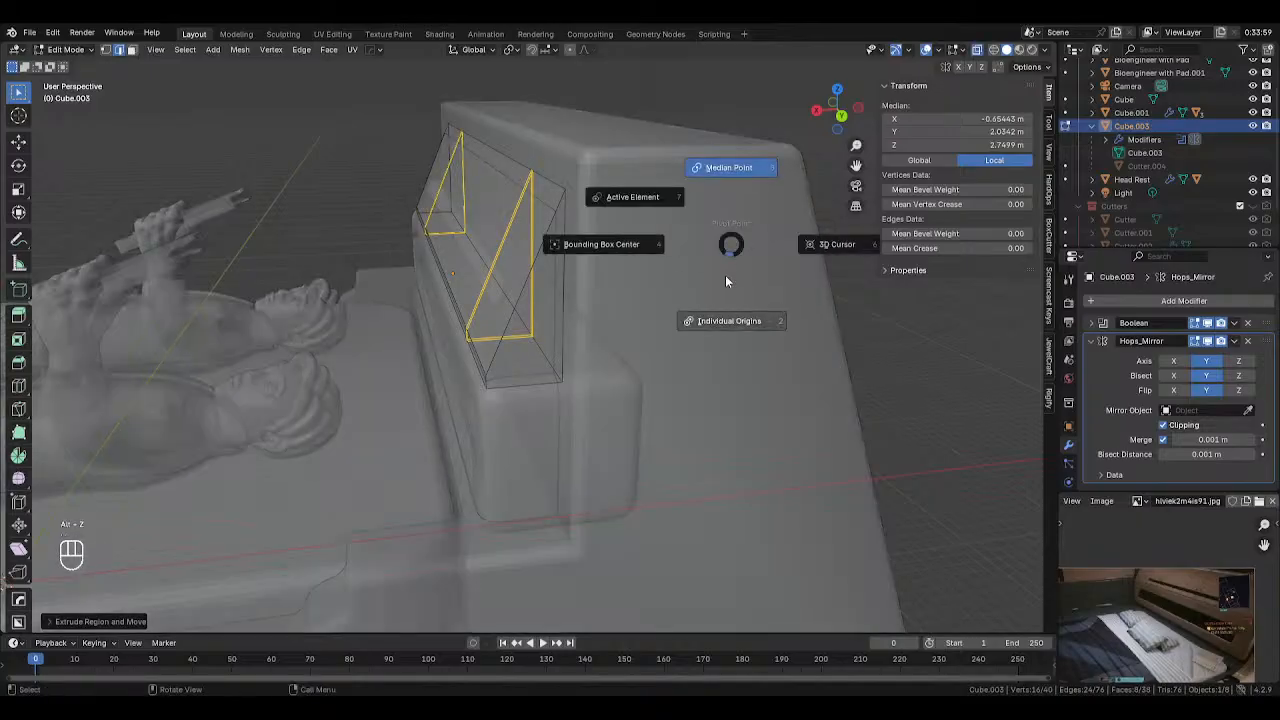
pyautogui.click(727, 281)
pyautogui.press('s')
pyautogui.press('x')
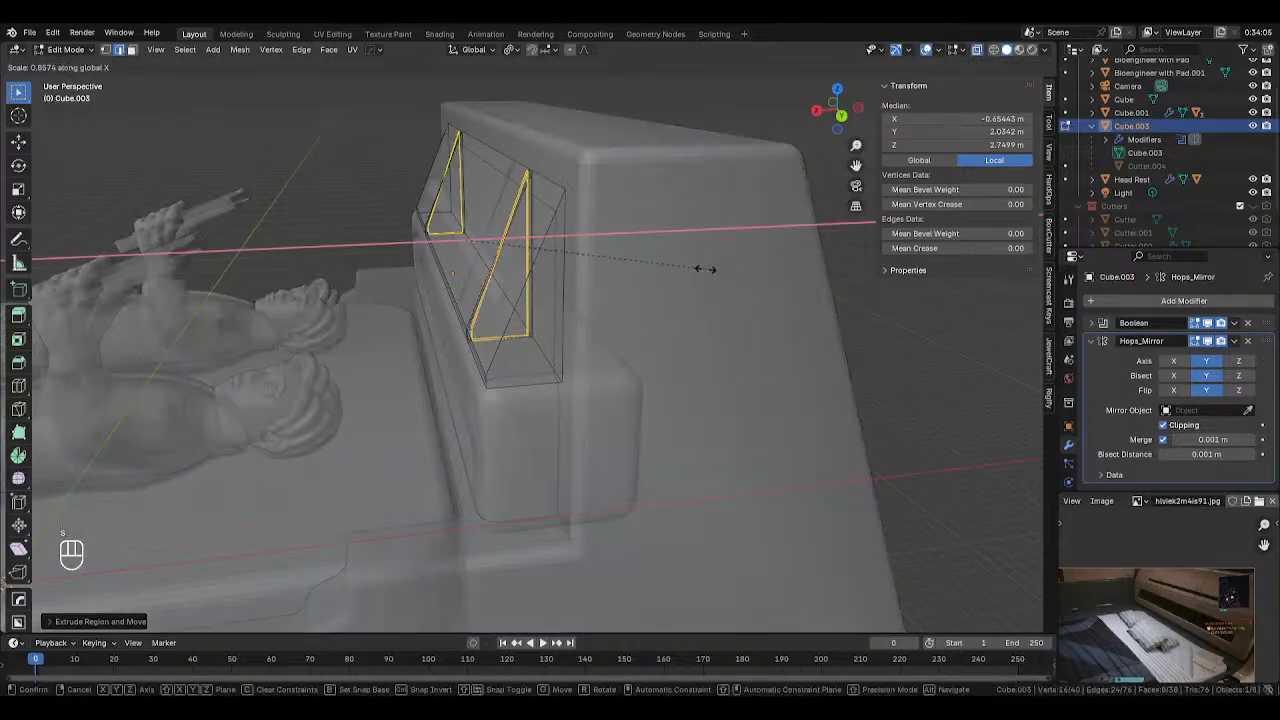
pyautogui.click(725, 254)
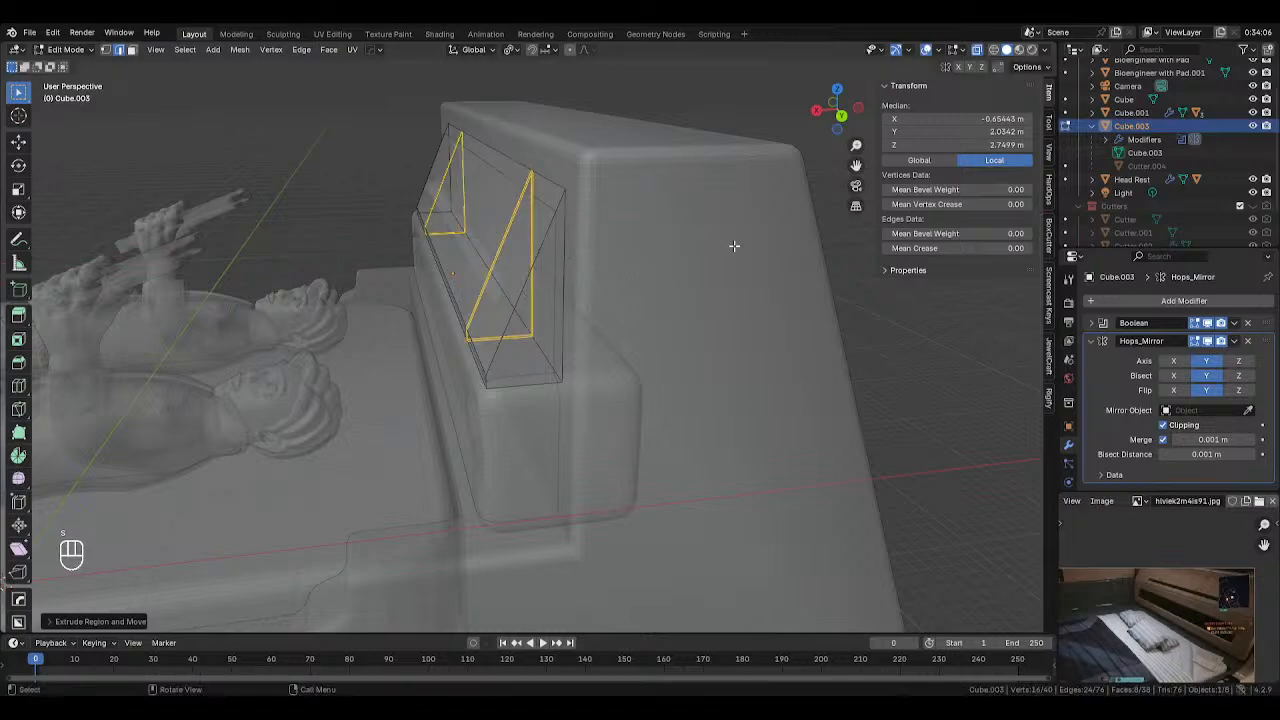
# Scale the extruded strips uniformly inward around their own centres to form grooves, and return to Object Mode
pyautogui.press('s')
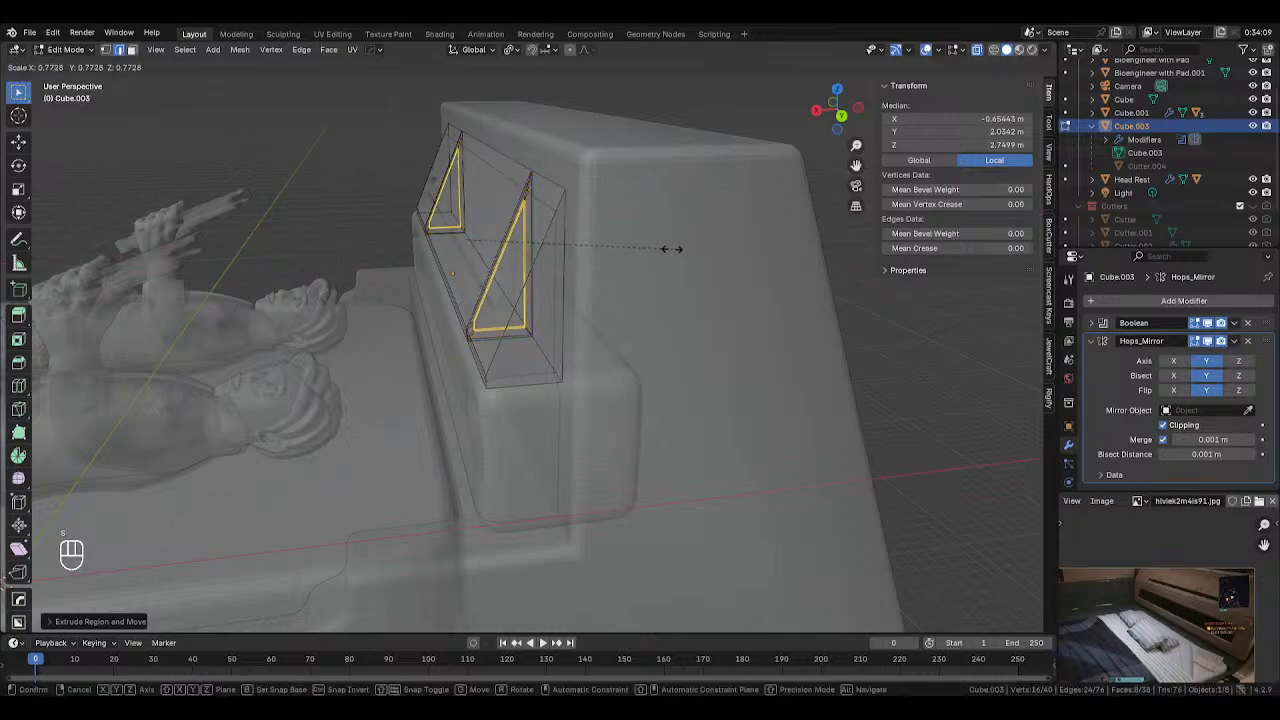
pyautogui.click(651, 249)
pyautogui.moveTo(651, 249); pyautogui.dragTo(645, 213, button='middle')
pyautogui.press('Tab')
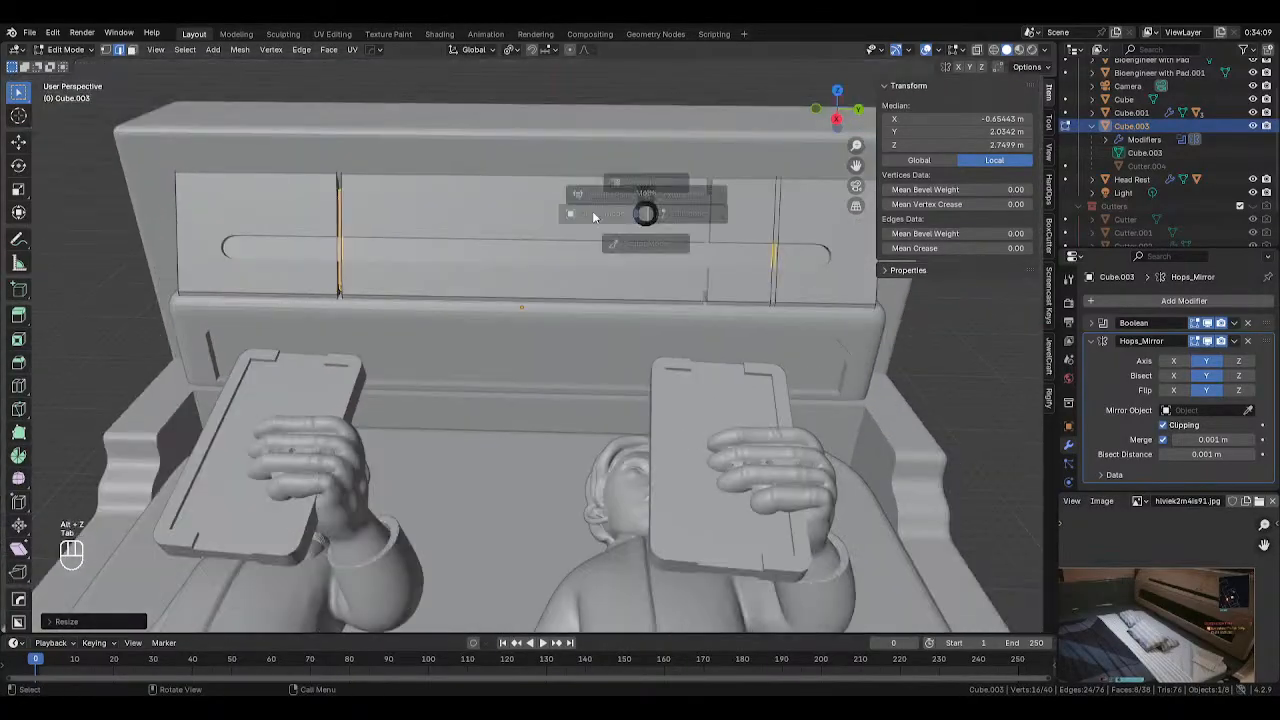
pyautogui.click(592, 216)
pyautogui.moveTo(506, 211); pyautogui.dragTo(543, 211, button='middle')
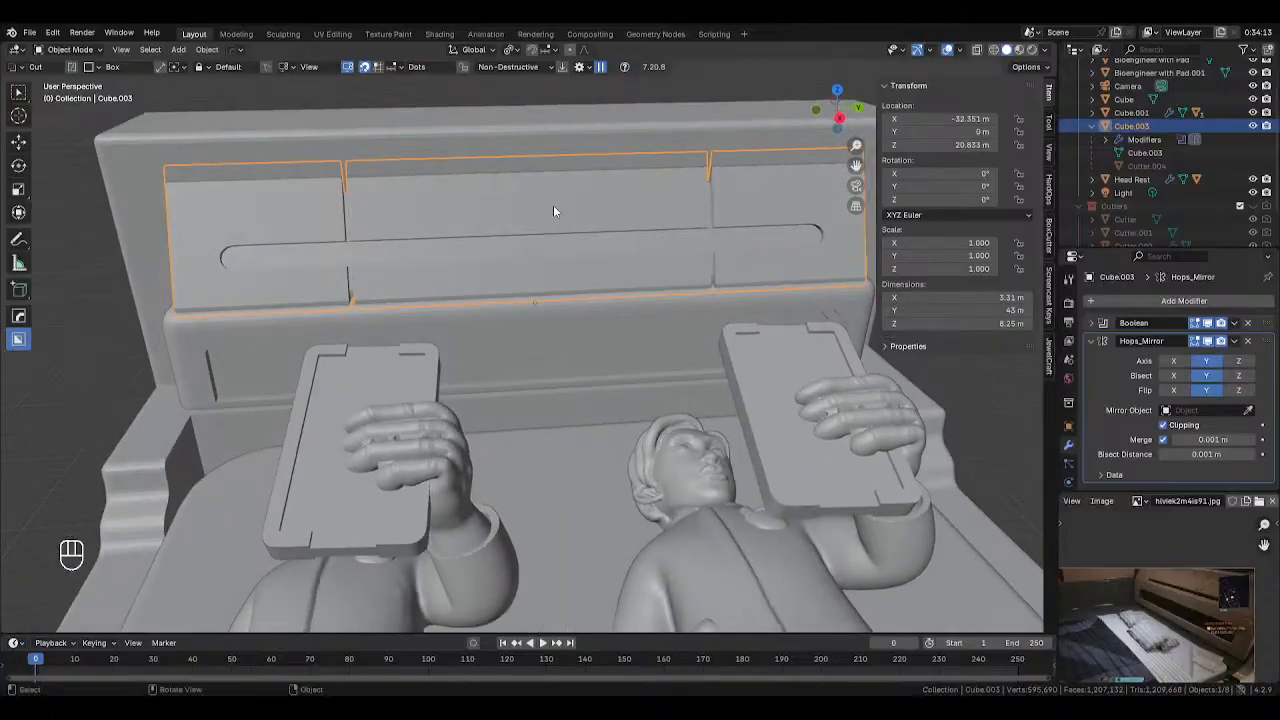
# Undo the uniform scaling and extrusion of the panel's two strips
pyautogui.hotkey('ctrl', 'z')
pyautogui.hotkey('ctrl', 'z')
pyautogui.hotkey('ctrl', 'z')
pyautogui.hotkey('ctrl', 'z')
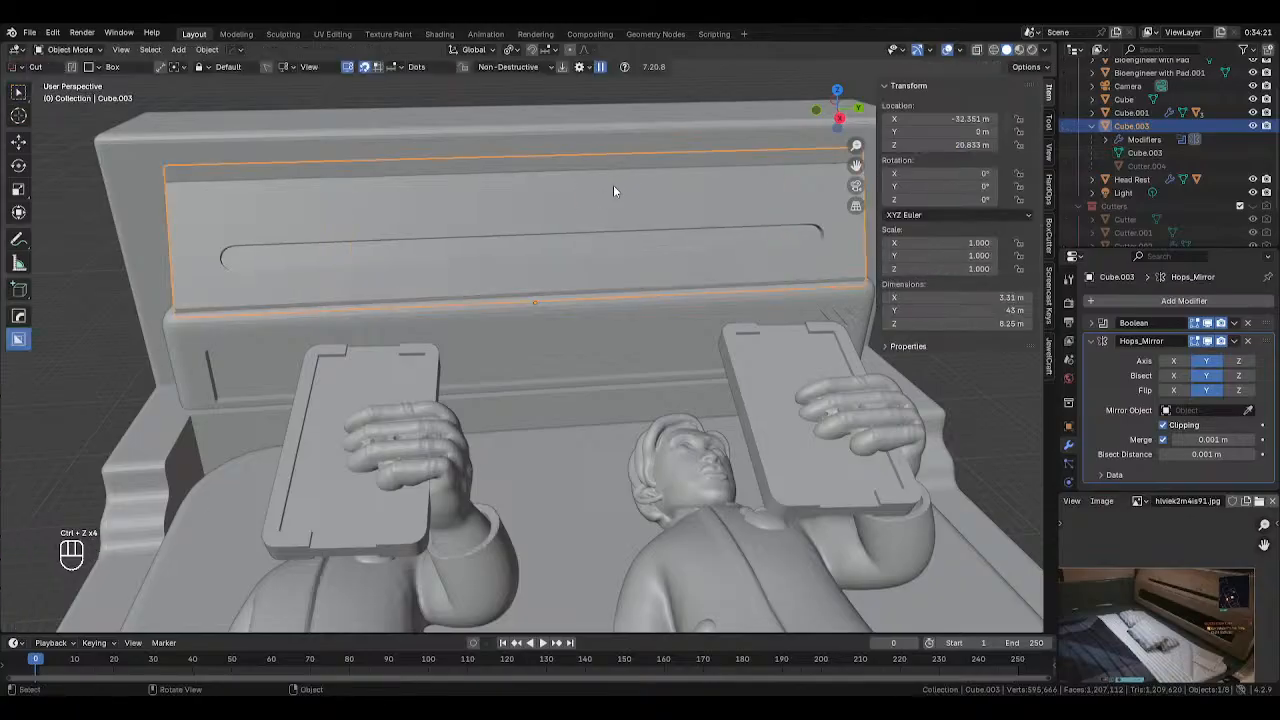
# Isolate the panel in the right orthographic view and make a very thin full-height vertical BoxCutter cut towards its positive-Y end
pyautogui.press('d')
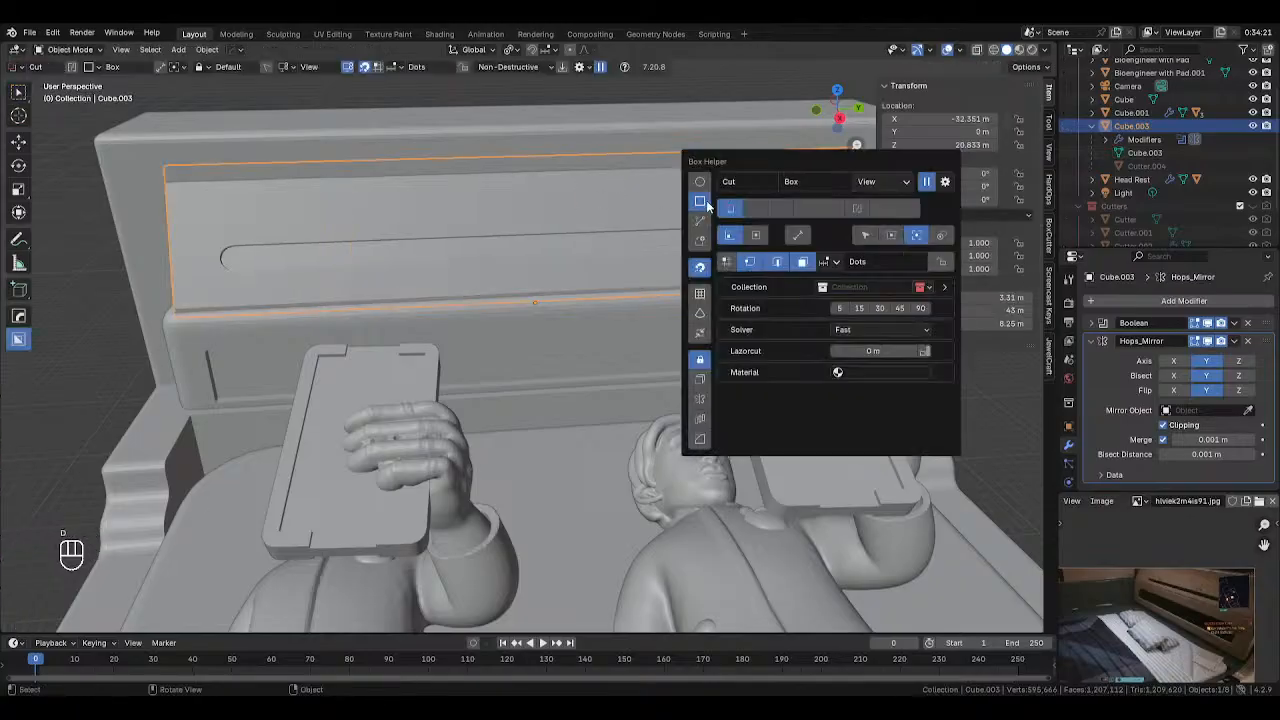
pyautogui.press('d')
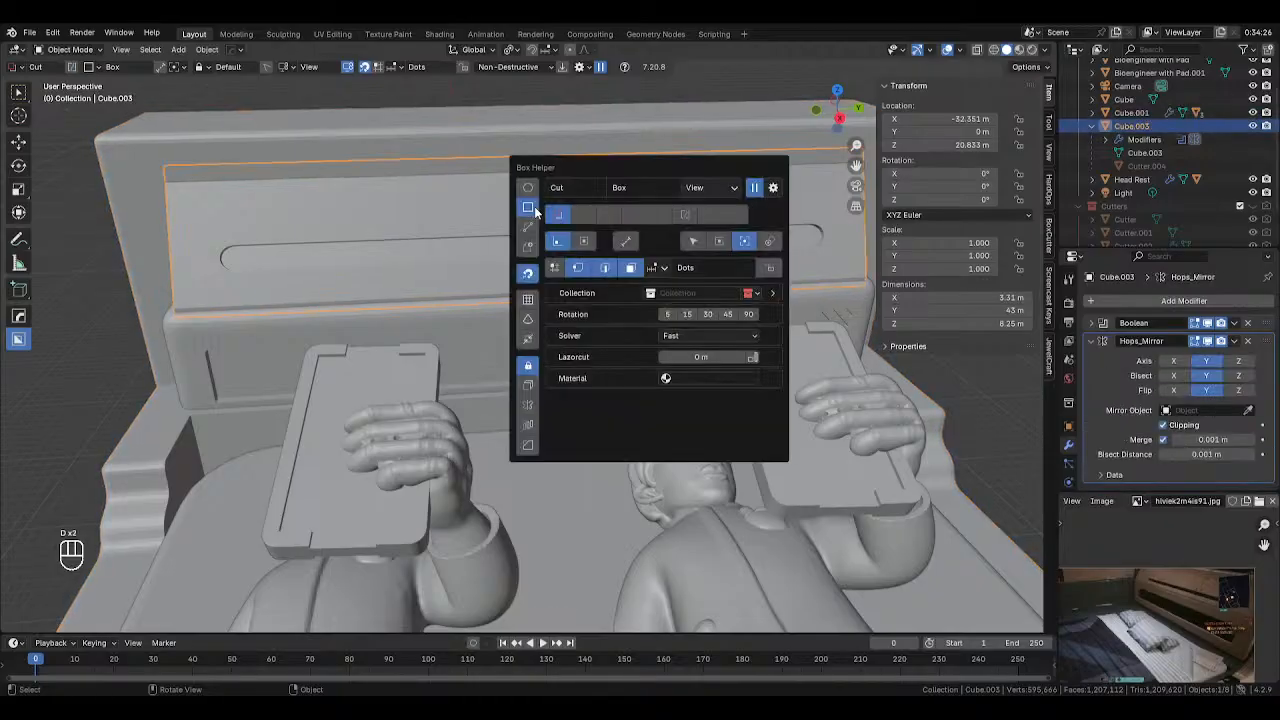
pyautogui.press('KP_Divide')
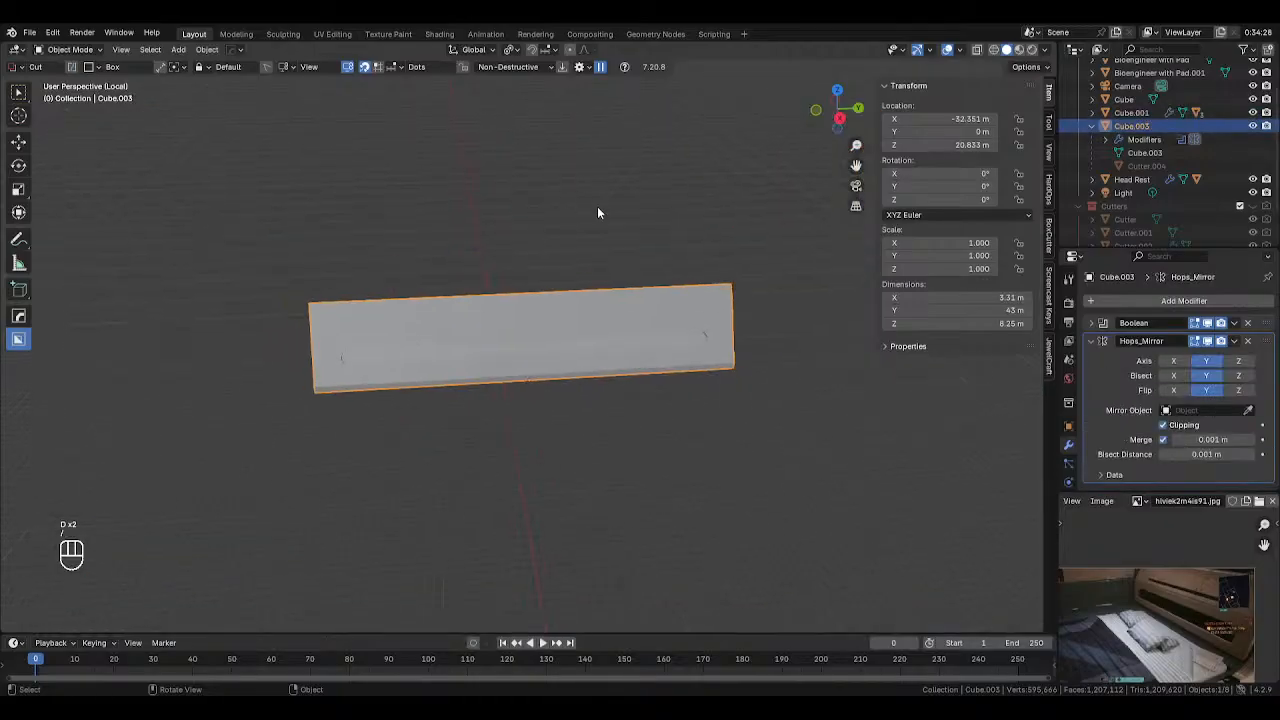
pyautogui.press('KP_3')
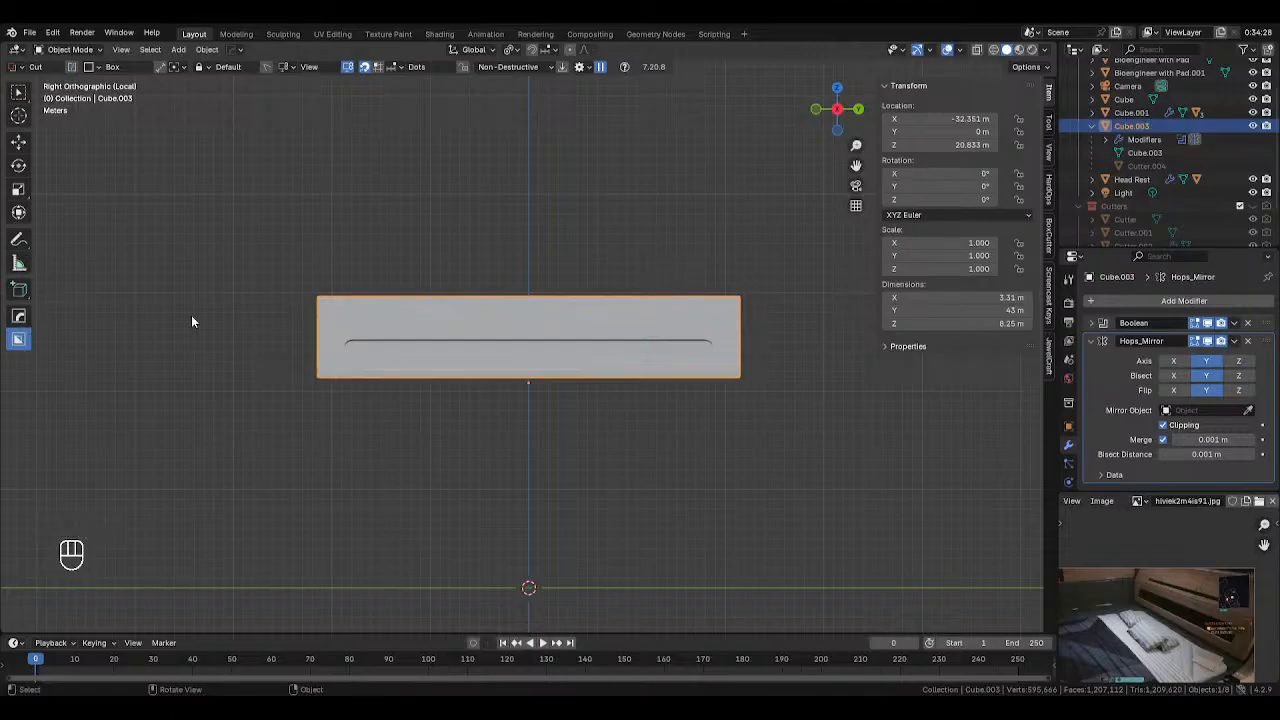
pyautogui.press('d')
pyautogui.moveTo(643, 279); pyautogui.dragTo(645, 413)
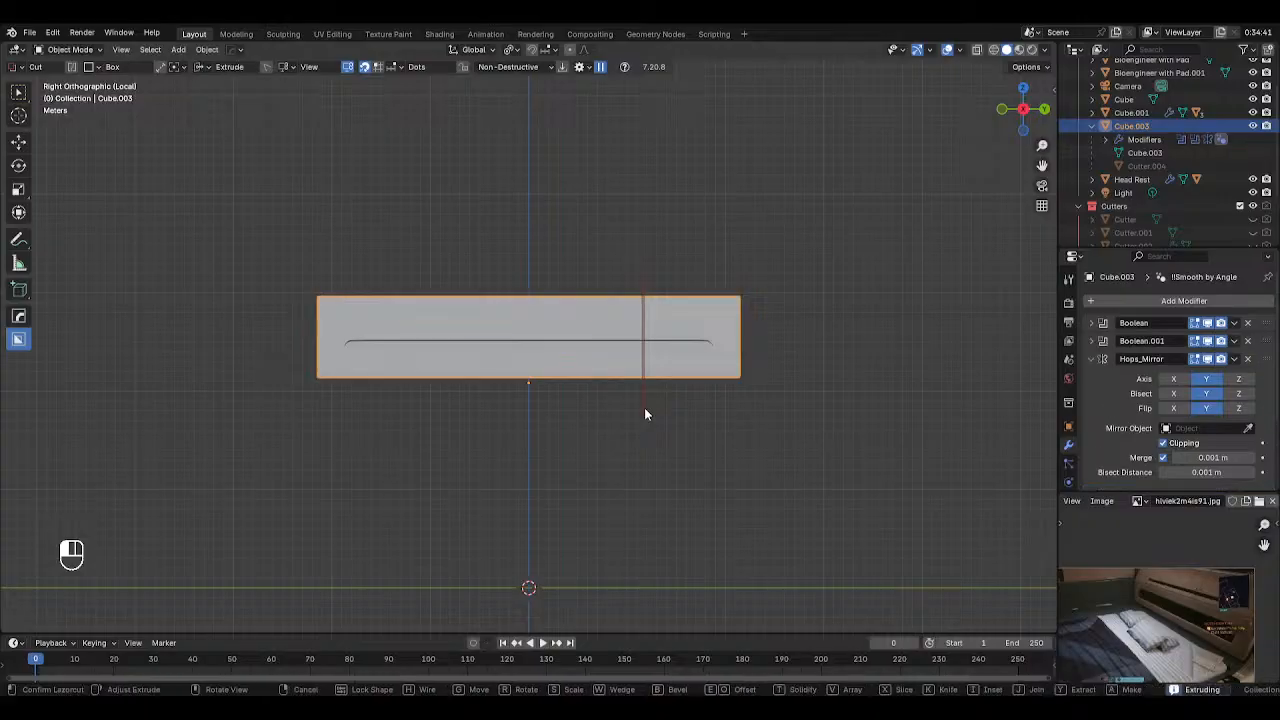
pyautogui.moveTo(645, 413); pyautogui.dragTo(518, 425, button='middle')
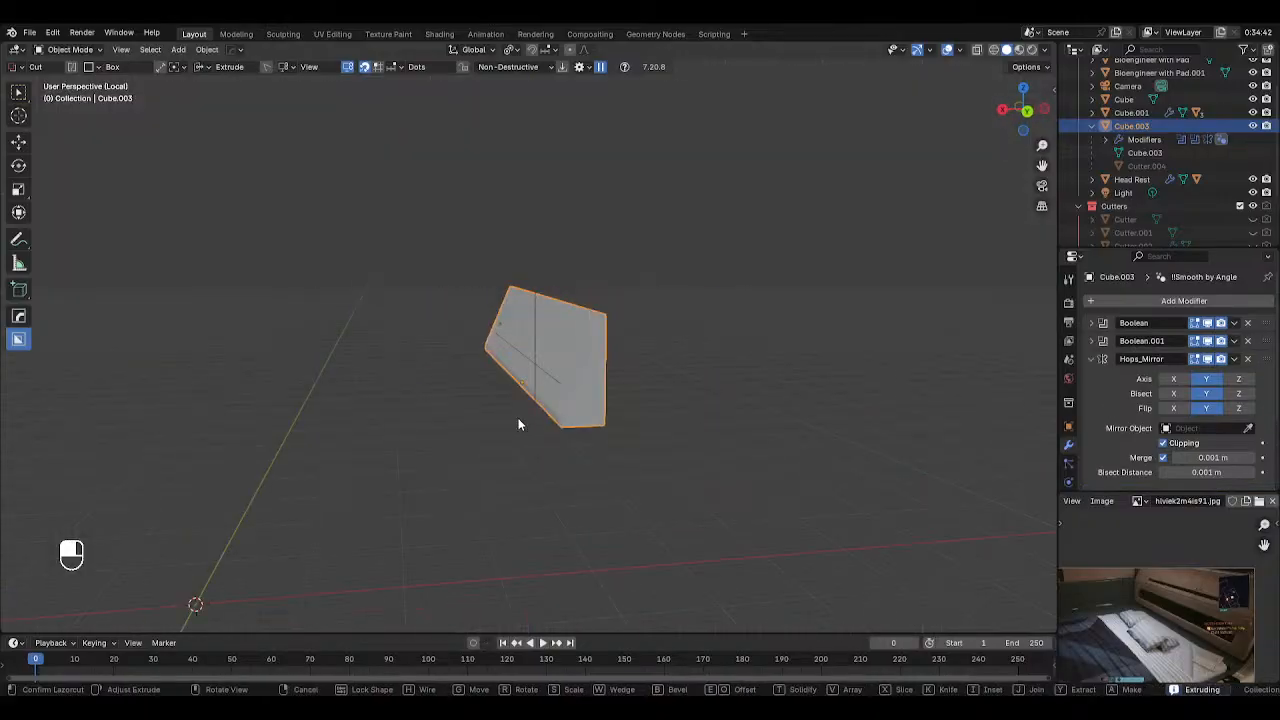
pyautogui.click(574, 402)
# Examine the new vertical cut on the isolated panel with X-ray and by switching between Object and Edit Mode
pyautogui.moveTo(583, 388)
pyautogui.mouseDown(button='middle')
pyautogui.moveTo(690, 364)
pyautogui.moveTo(748, 367)
pyautogui.moveTo(682, 350)
pyautogui.moveTo(734, 363)
pyautogui.moveTo(577, 364)
pyautogui.moveTo(696, 350)
pyautogui.moveTo(664, 325)
pyautogui.moveTo(627, 337)
pyautogui.mouseUp(button='middle')
pyautogui.hotkey('alt', 'z')
pyautogui.hotkey('alt', 'z')
pyautogui.press('Tab')
pyautogui.click(763, 331)
pyautogui.press('Tab')
pyautogui.click(630, 326)
pyautogui.press('Tab')
pyautogui.moveTo(706, 338)
pyautogui.mouseDown(button='middle')
pyautogui.moveTo(777, 340)
pyautogui.moveTo(720, 317)
pyautogui.moveTo(698, 334)
pyautogui.mouseUp(button='middle')
pyautogui.scroll(-2, 660, 314)
# Undo the vertical box cut, the panel's isolation, the strip bevels and the outward move of the positive-Y loop cut
pyautogui.hotkey('ctrl', 'z')
pyautogui.hotkey('ctrl', 'z')
pyautogui.hotkey('ctrl', 'z')
pyautogui.hotkey('ctrl', 'z')
pyautogui.hotkey('ctrl', 'z')
pyautogui.hotkey('ctrl', 'z')
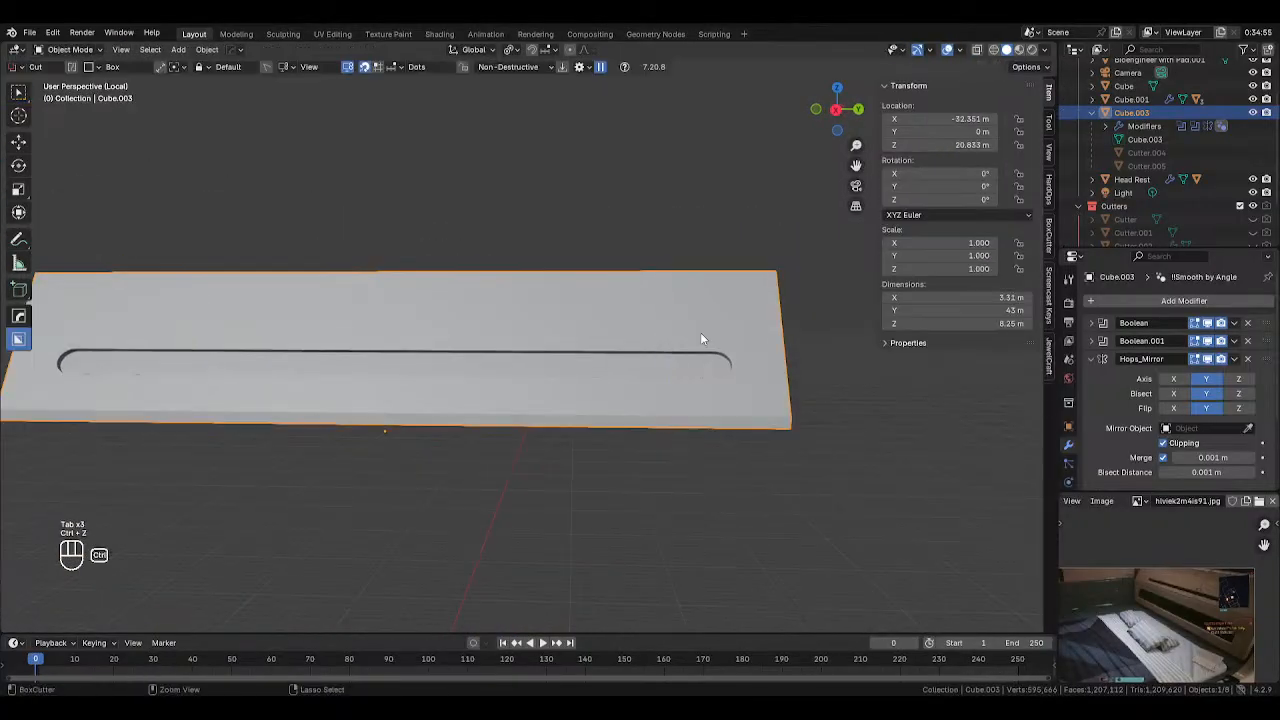
pyautogui.hotkey('ctrl', 'z')
pyautogui.hotkey('ctrl', 'z')
pyautogui.hotkey('ctrl', 'z')
pyautogui.hotkey('ctrl', 'z')
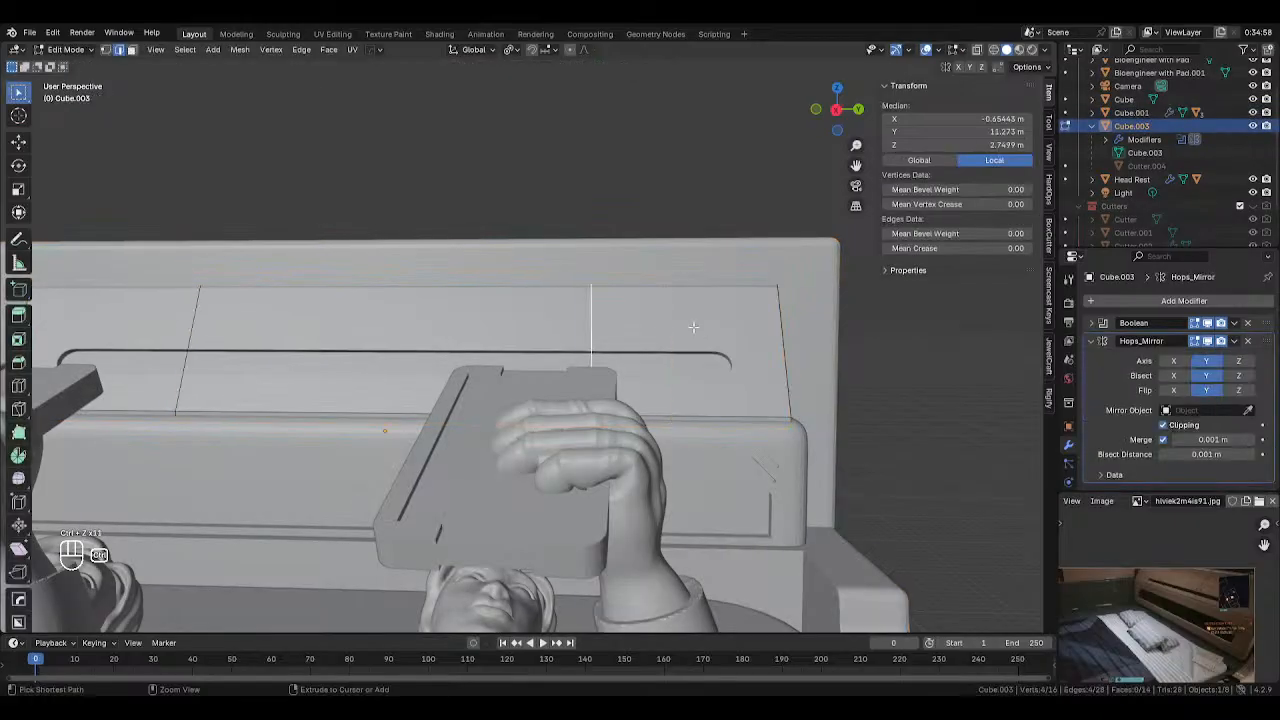
# Undo the remaining loop cuts on the headboard panel and return to Object Mode
pyautogui.hotkey('ctrl', 'z')
pyautogui.press('Tab')
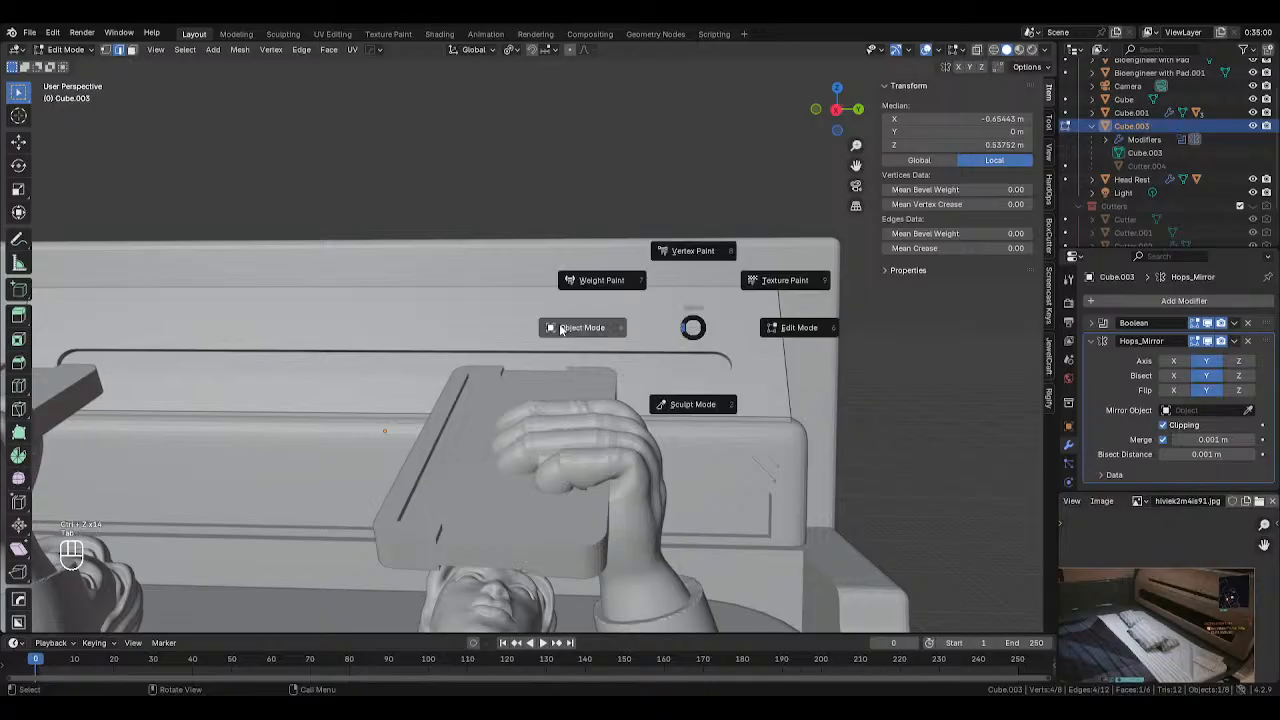
pyautogui.click(563, 329)
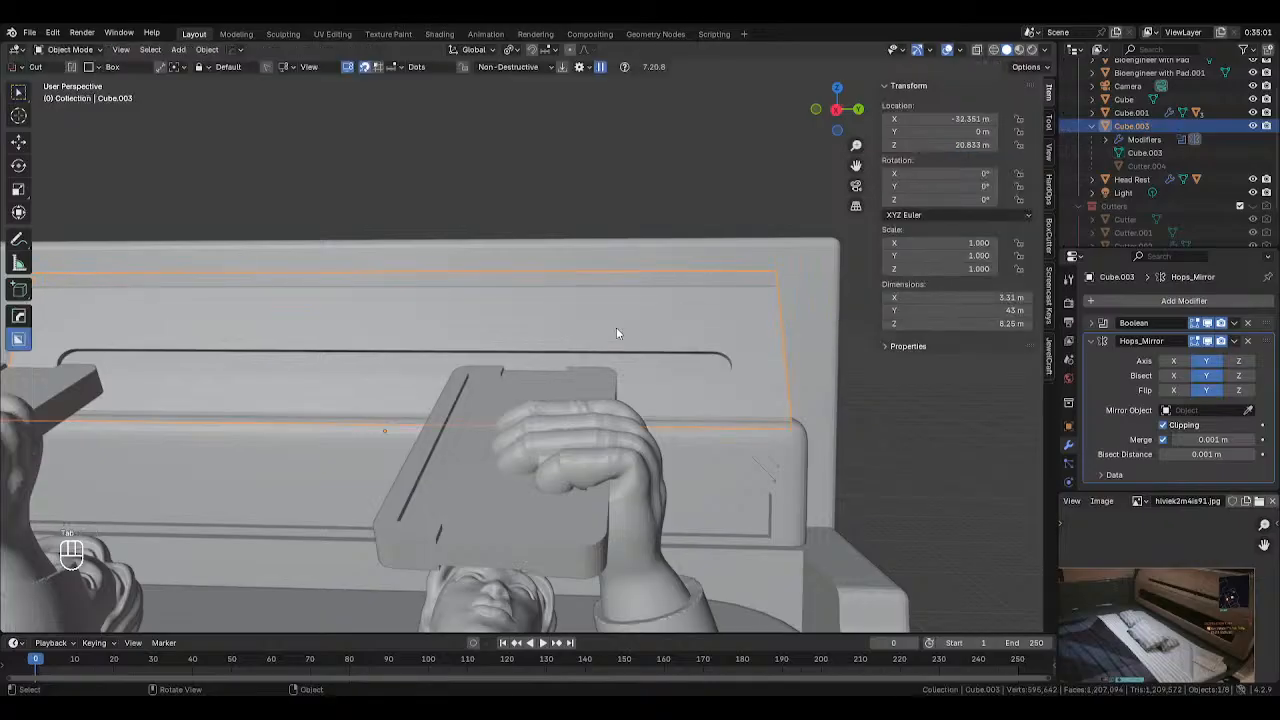
# Isolate the panel in the right orthographic view and make a full-height vertical BoxCutter cut about 0.4 m wide at about Y 8.7 m
pyautogui.press('KP_Divide')
pyautogui.press('KP_3')
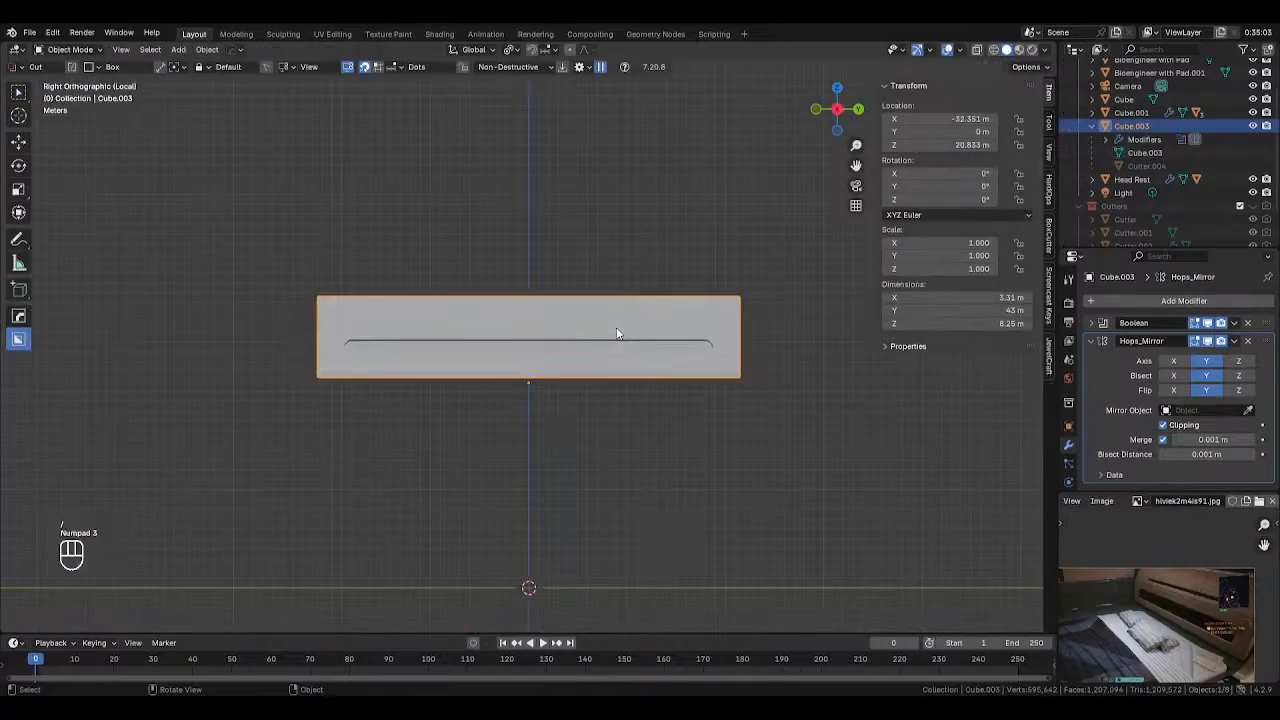
pyautogui.press('d')
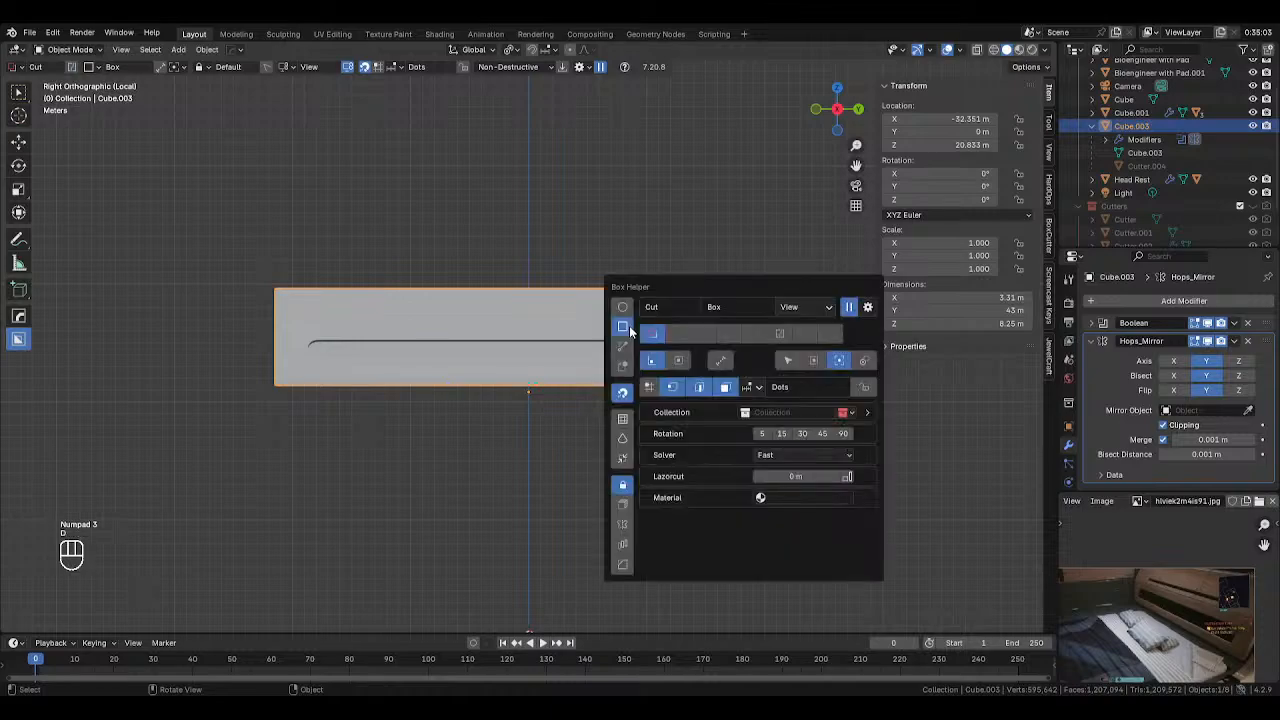
pyautogui.moveTo(627, 268)
pyautogui.mouseDown()
pyautogui.moveTo(657, 391)
pyautogui.moveTo(634, 430)
pyautogui.mouseUp()
pyautogui.moveTo(623, 430); pyautogui.dragTo(551, 440, button='middle')
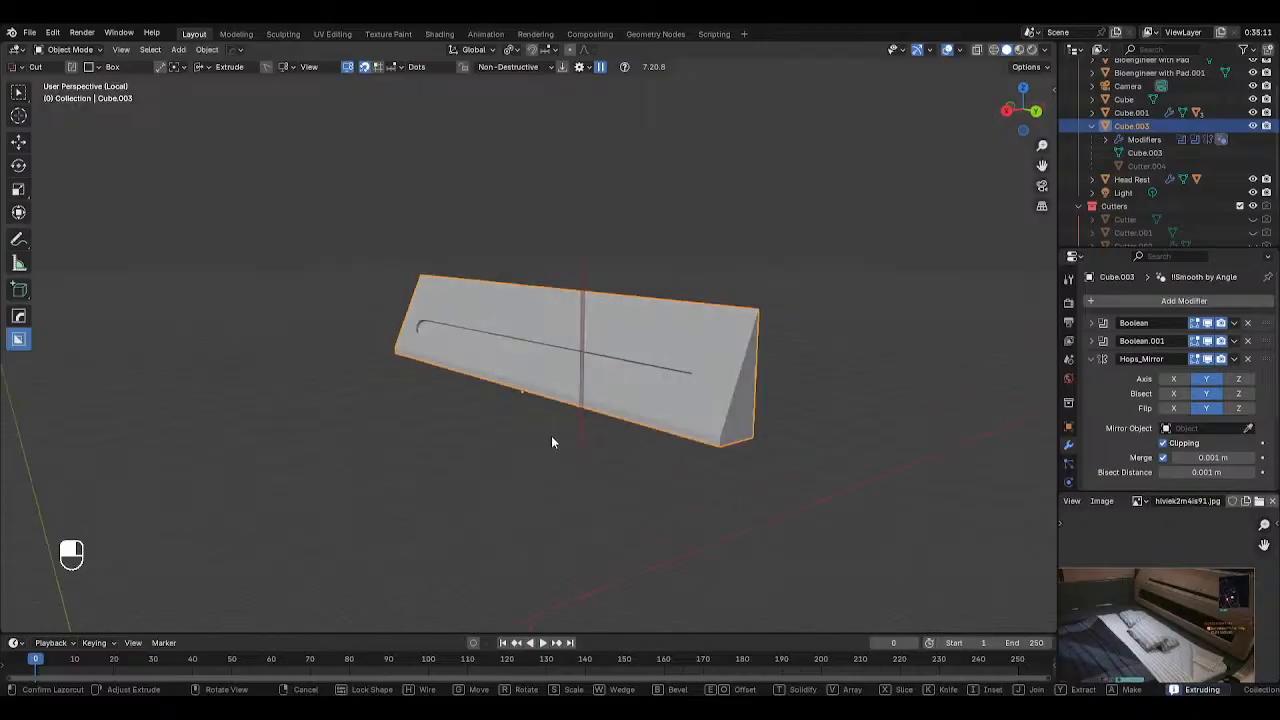
pyautogui.click(620, 412)
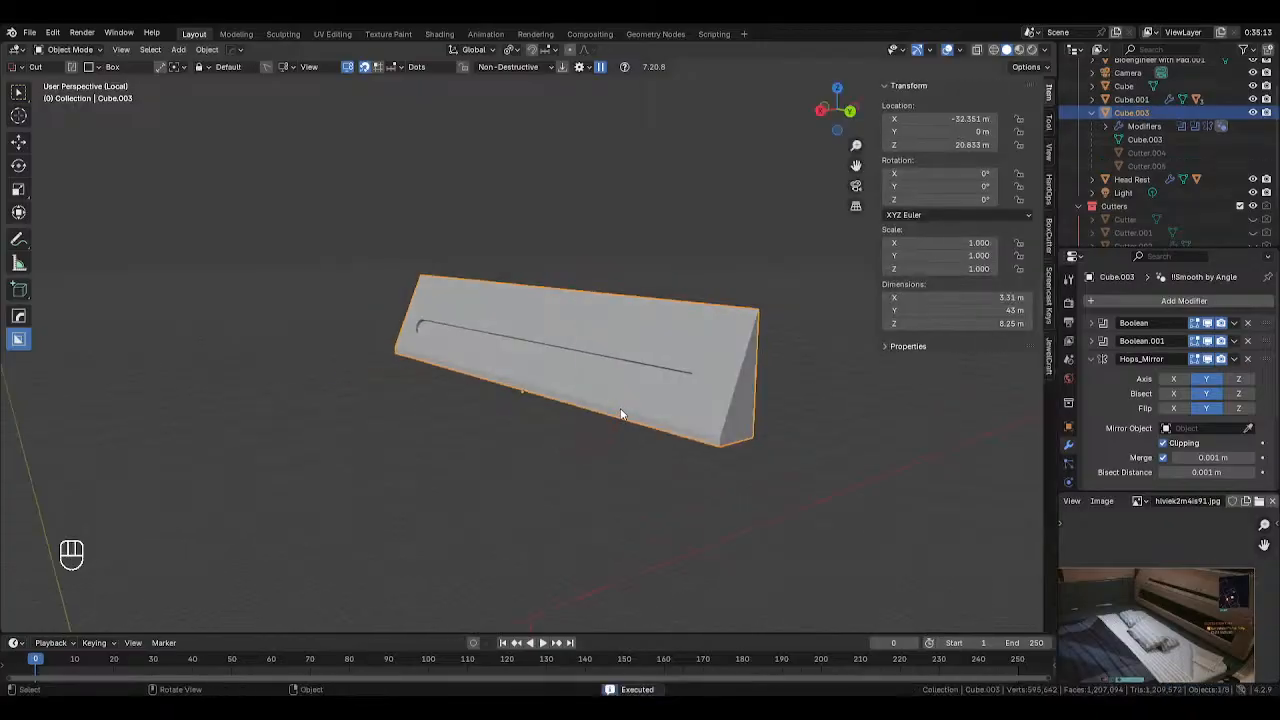
pyautogui.moveTo(620, 414); pyautogui.dragTo(676, 402, button='middle')
pyautogui.keyDown('shift'); pyautogui.moveTo(635, 372); pyautogui.dragTo(560, 354, button='middle'); pyautogui.keyUp('shift')
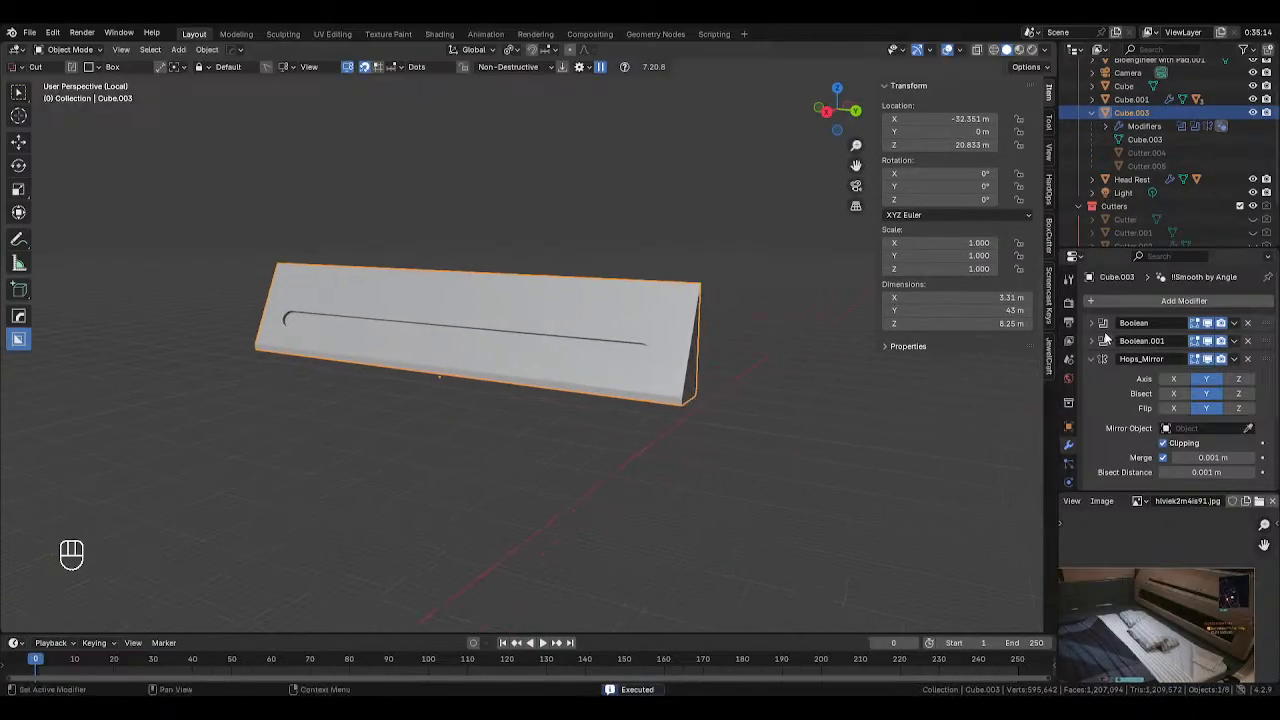
# Move the panel's Boolean.001 modifier below Hops_Mirror and clear the node group from the Smooth by Angle modifier
pyautogui.click(1100, 341)
pyautogui.click(1093, 342)
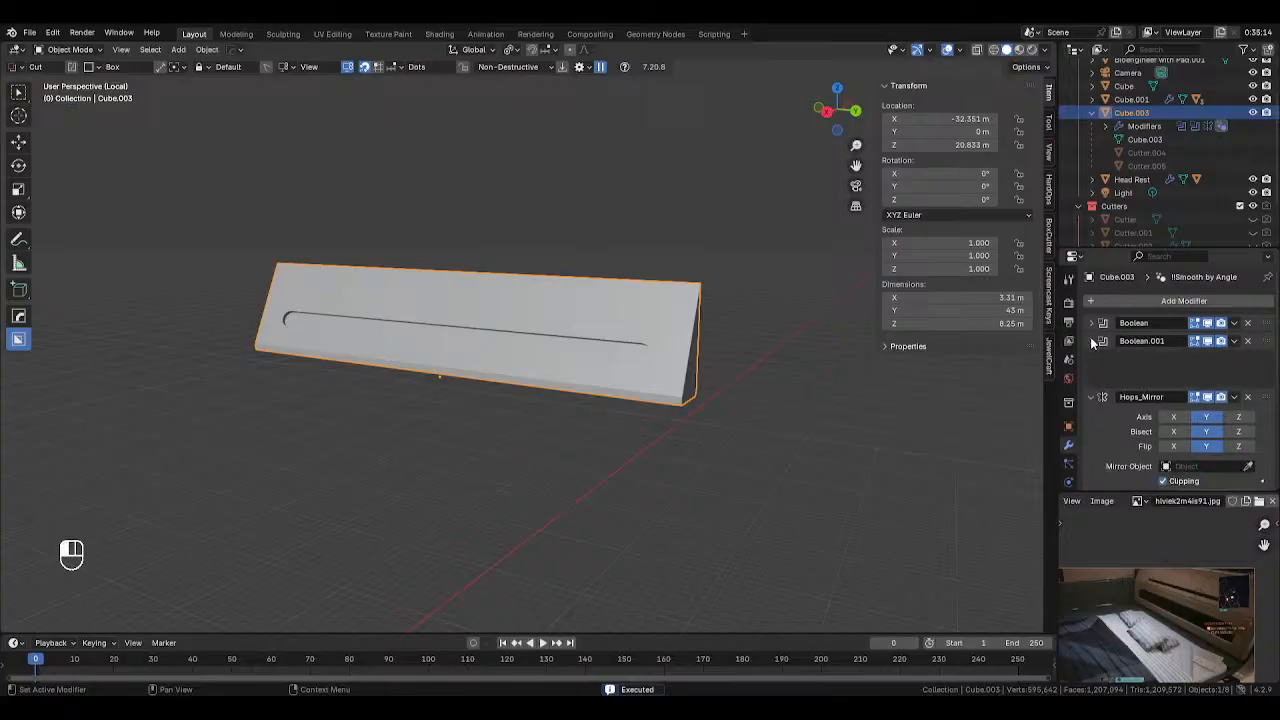
pyautogui.click(1092, 343)
pyautogui.click(1092, 342)
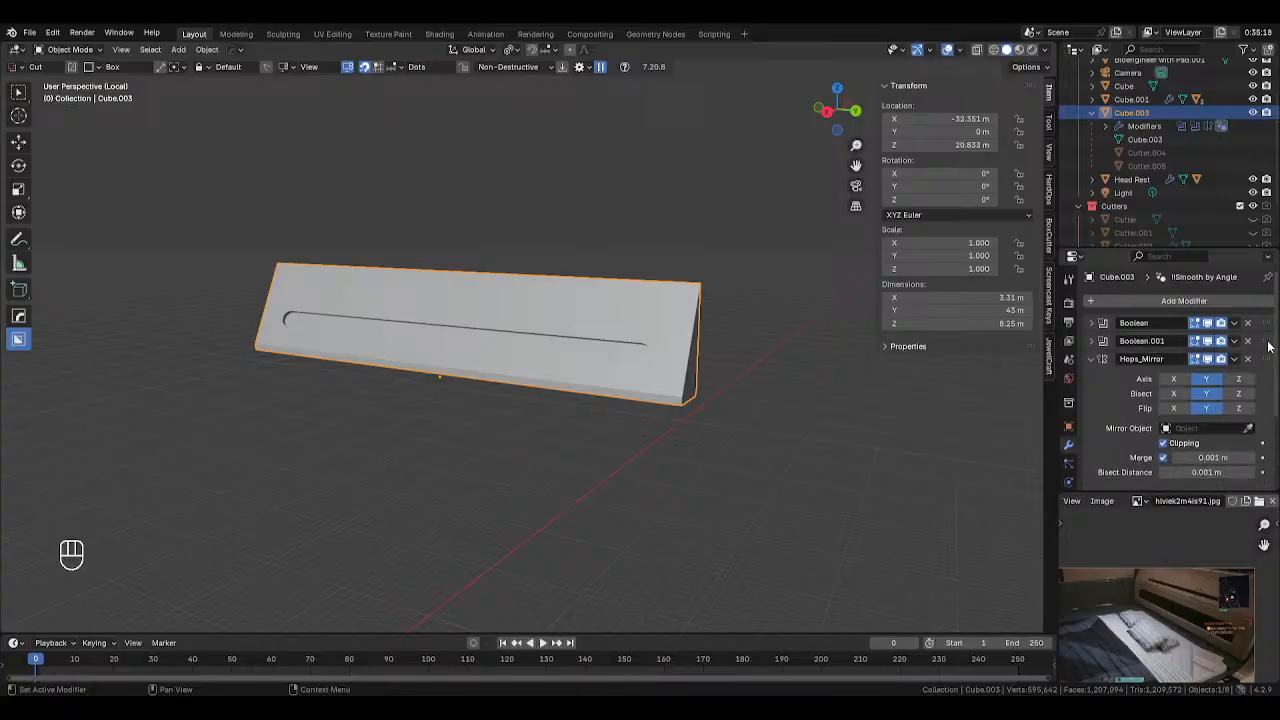
pyautogui.moveTo(1267, 343); pyautogui.dragTo(1265, 323)
pyautogui.scroll(-2, 1262, 338)
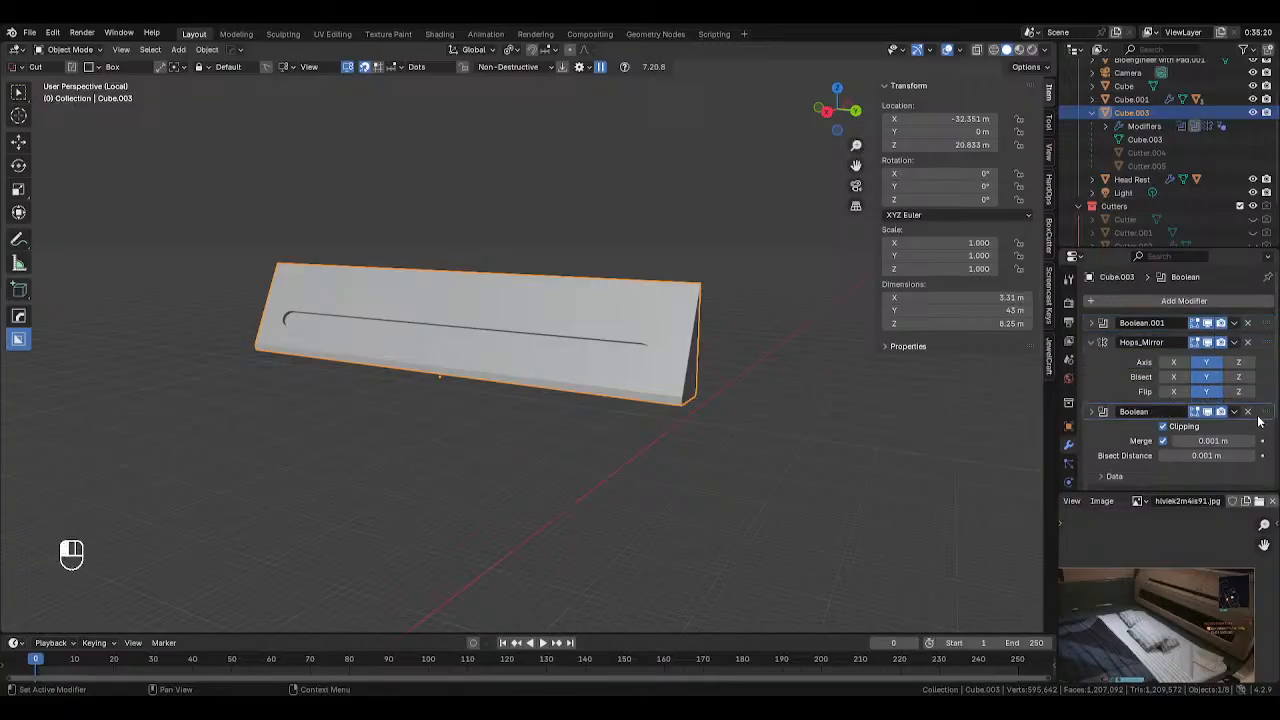
pyautogui.moveTo(1257, 313); pyautogui.dragTo(1270, 470)
pyautogui.scroll(-3, 1266, 462)
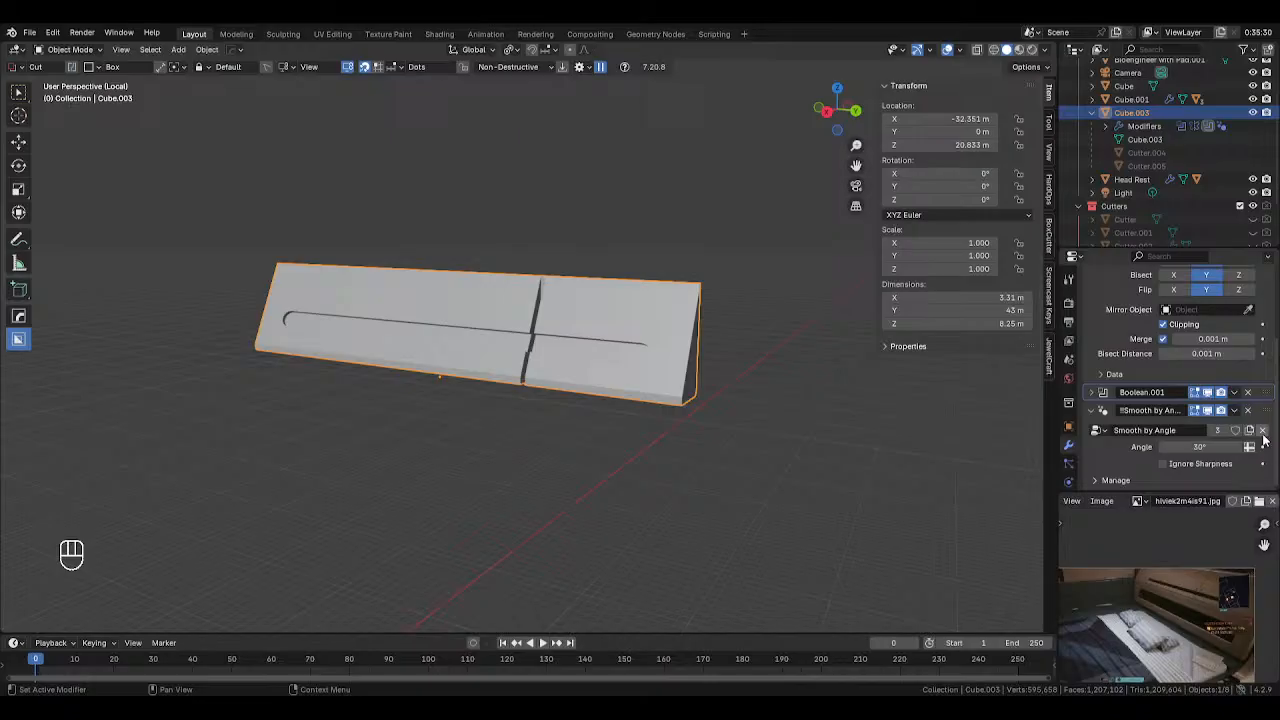
pyautogui.click(1262, 430)
pyautogui.scroll(4, 476, 260)
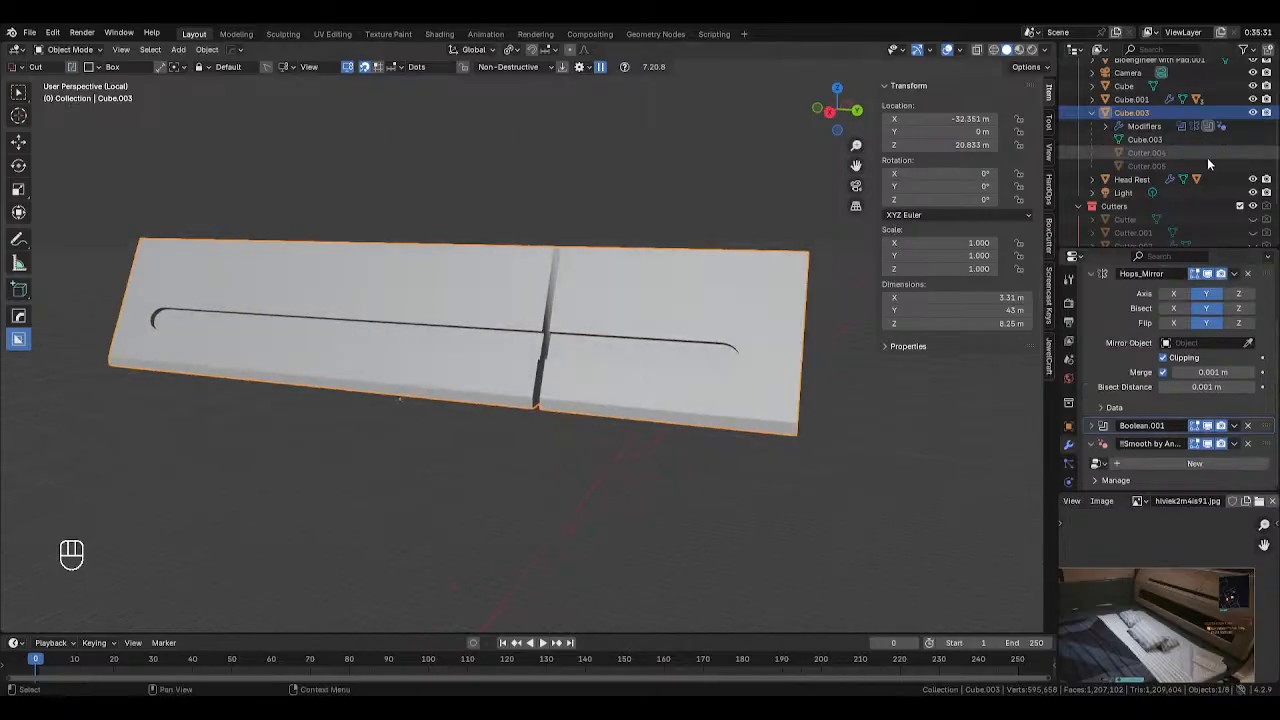
# Unhide the vertical cut's cutter, Cutter.005, and scale it along global X to a depth of about 1.27 m
pyautogui.scroll(-2, 1210, 198)
pyautogui.click(1253, 232)
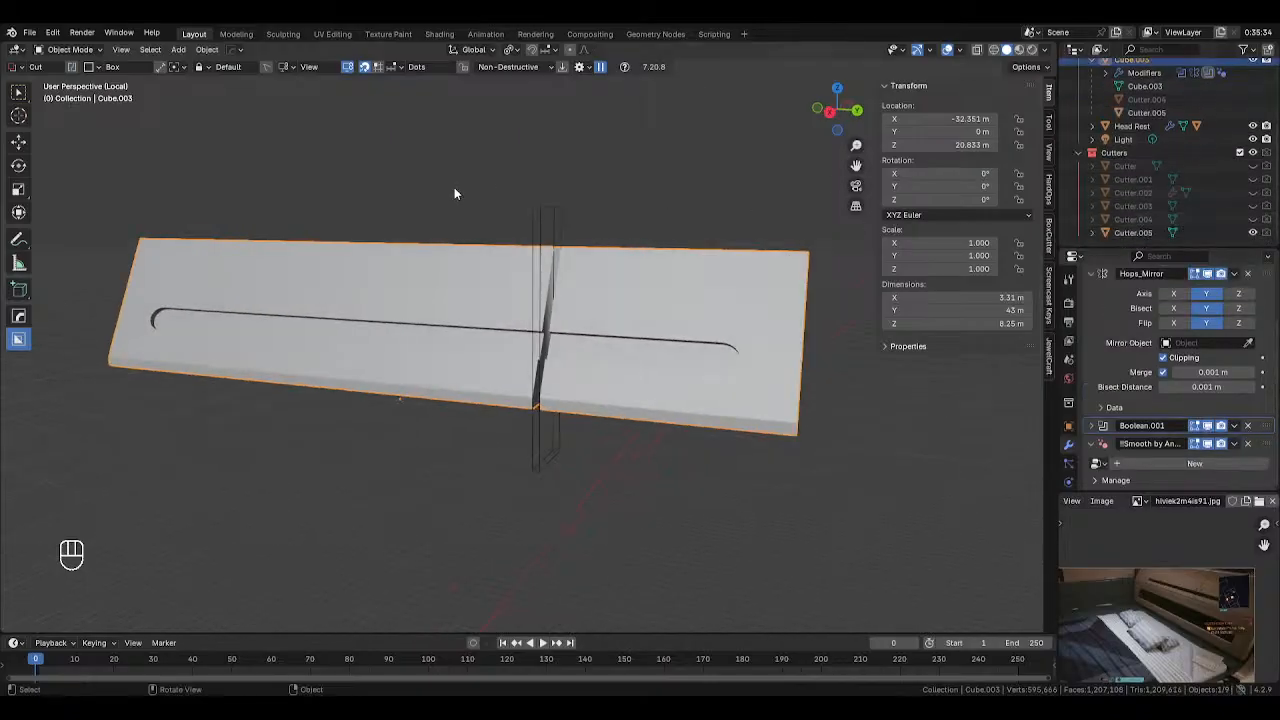
pyautogui.click(561, 207)
pyautogui.rightClick(552, 207)
pyautogui.click(552, 207)
pyautogui.moveTo(496, 200)
pyautogui.mouseDown(button='middle')
pyautogui.moveTo(597, 196)
pyautogui.moveTo(492, 181)
pyautogui.mouseUp(button='middle')
pyautogui.press('s')
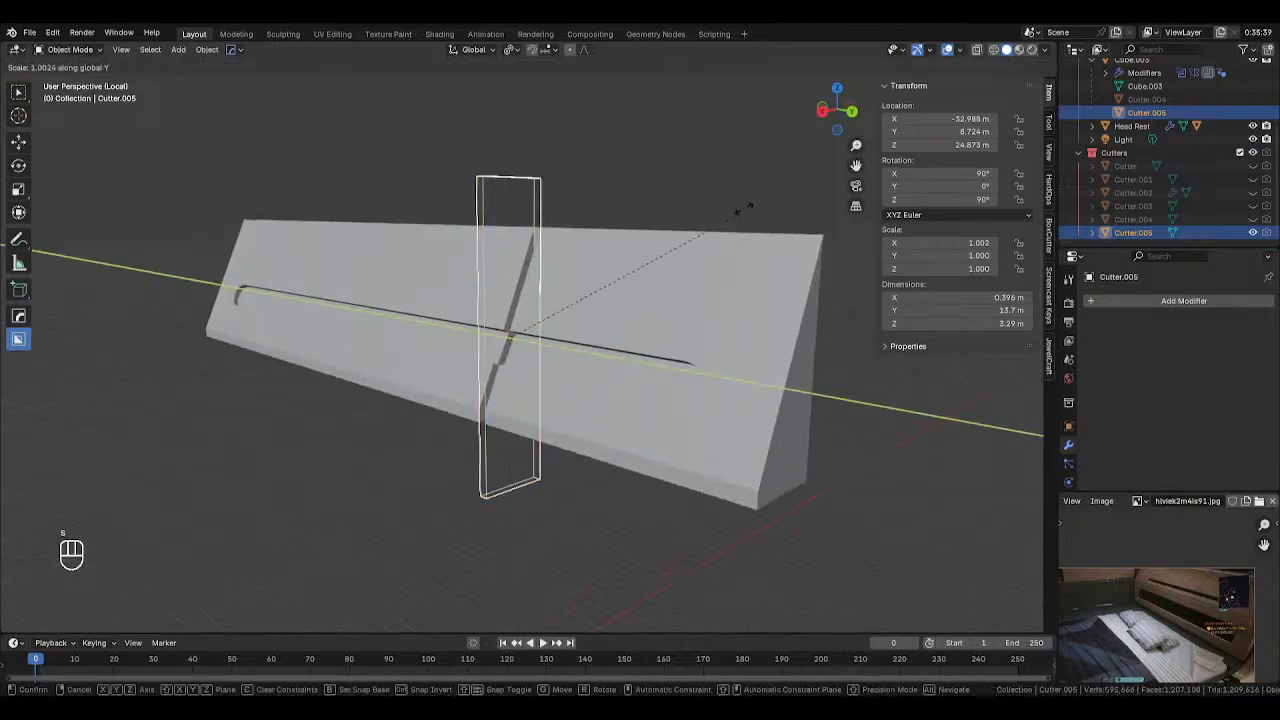
pyautogui.press('s')
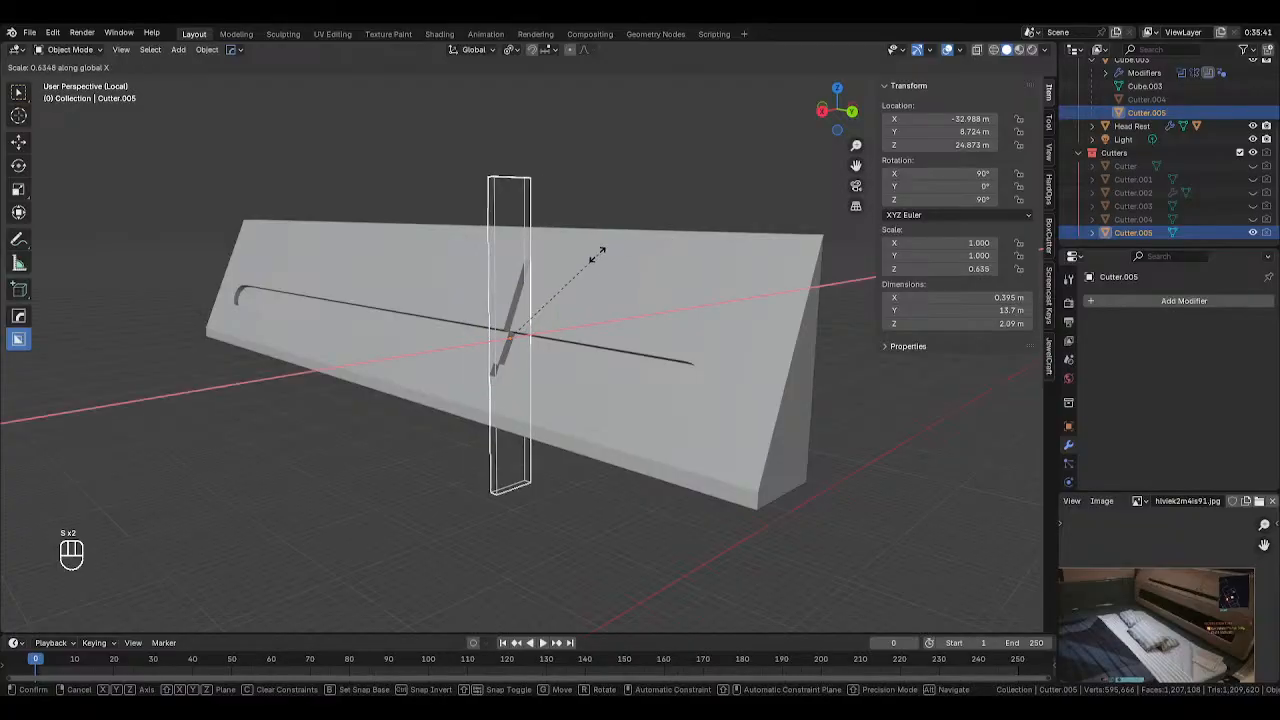
pyautogui.click(531, 277)
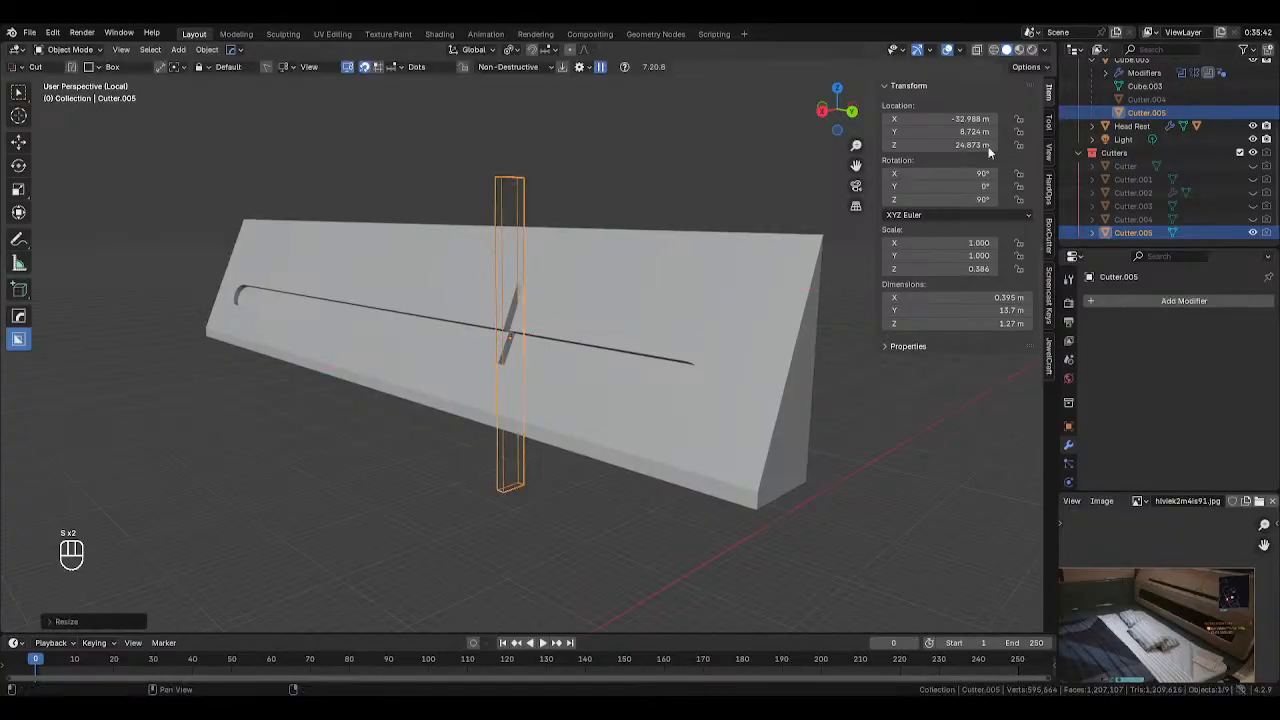
# Unhide the slot's cutter, Cutter.004, and apply its X rotation of 63.128° to the vertical cutter
pyautogui.click(1253, 219)
pyautogui.click(1133, 219)
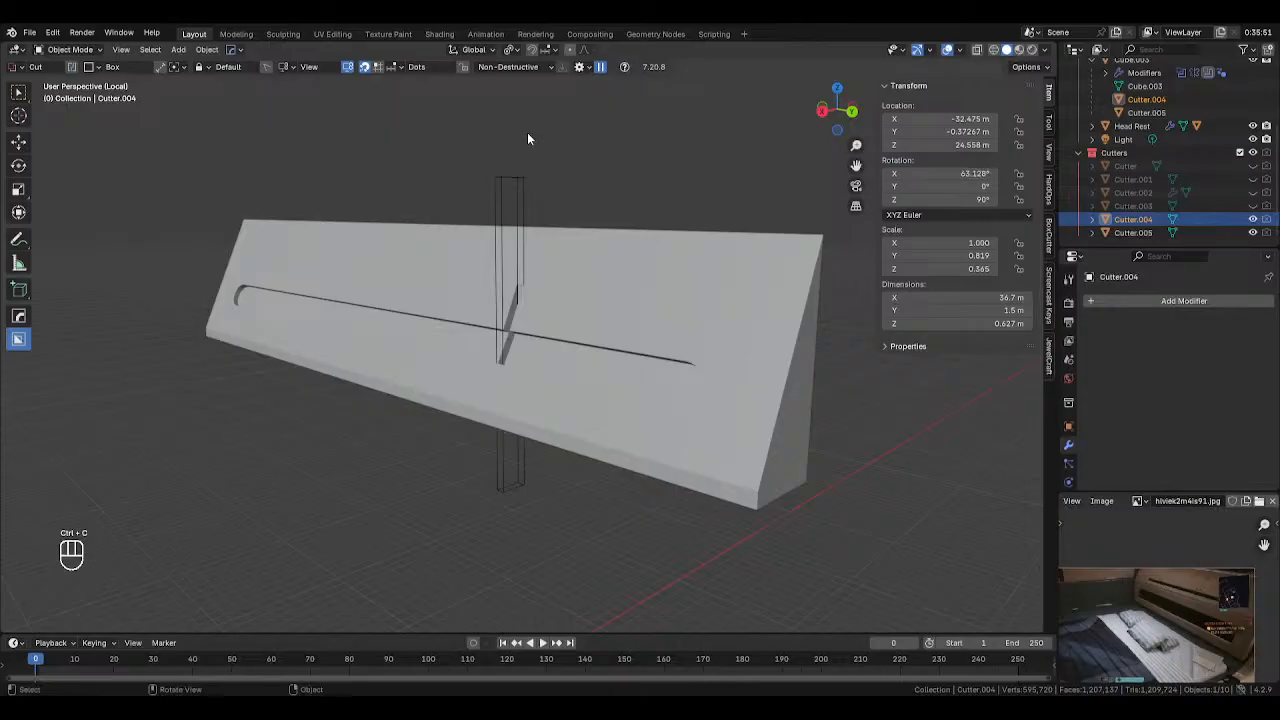
pyautogui.click(511, 178)
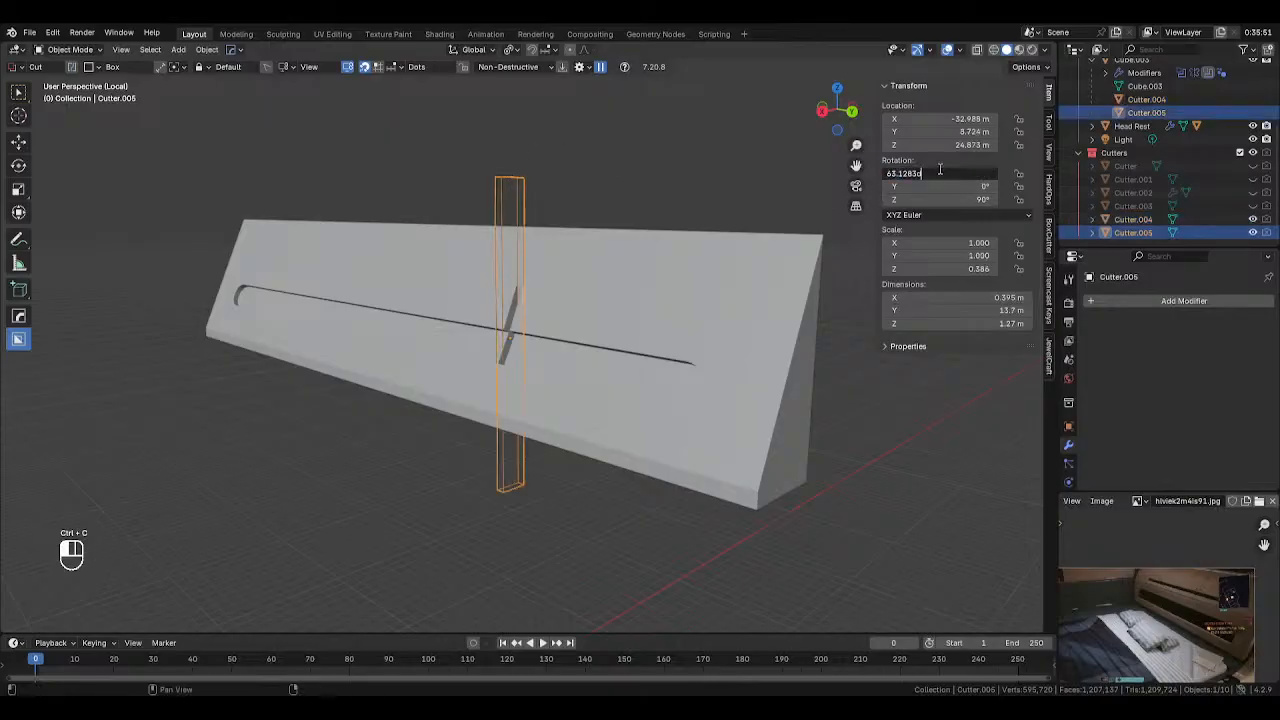
pyautogui.press('Return')
# Move the tilted vertical cutter outward along its local Z axis towards the panel's sloped face
pyautogui.scroll(3, 657, 171)
pyautogui.press('g')
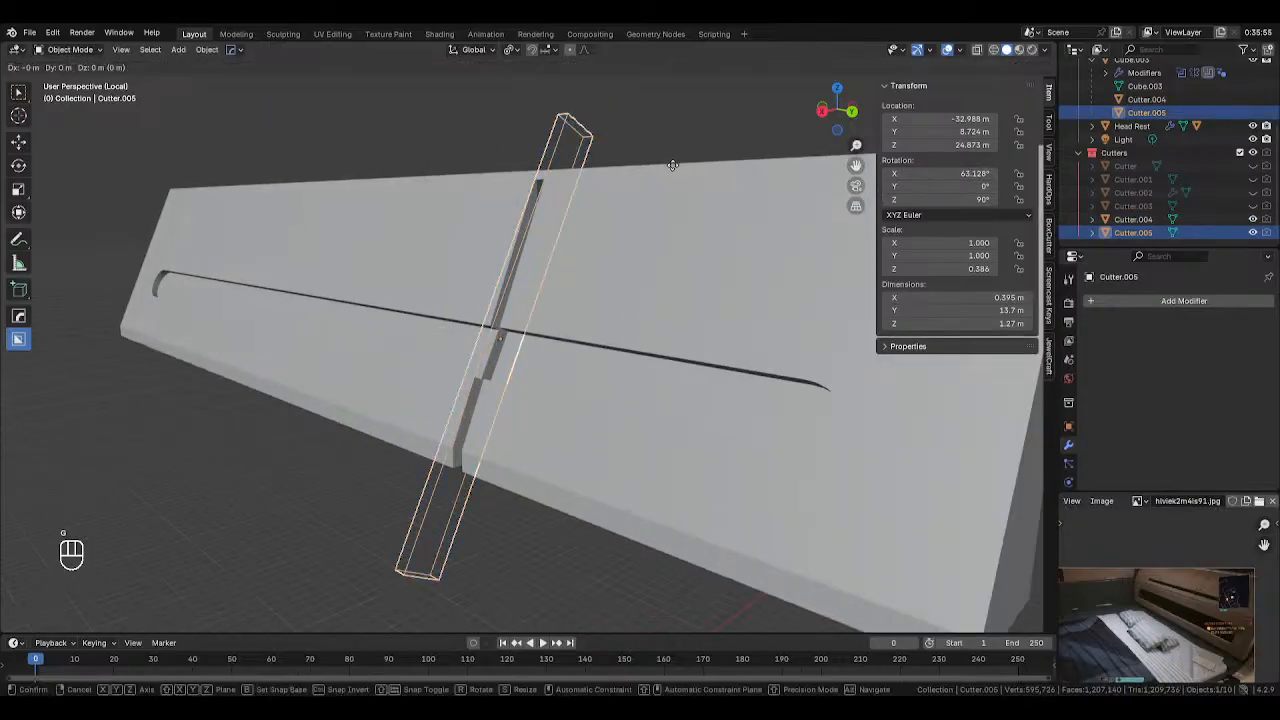
pyautogui.press('z')
pyautogui.press('z')
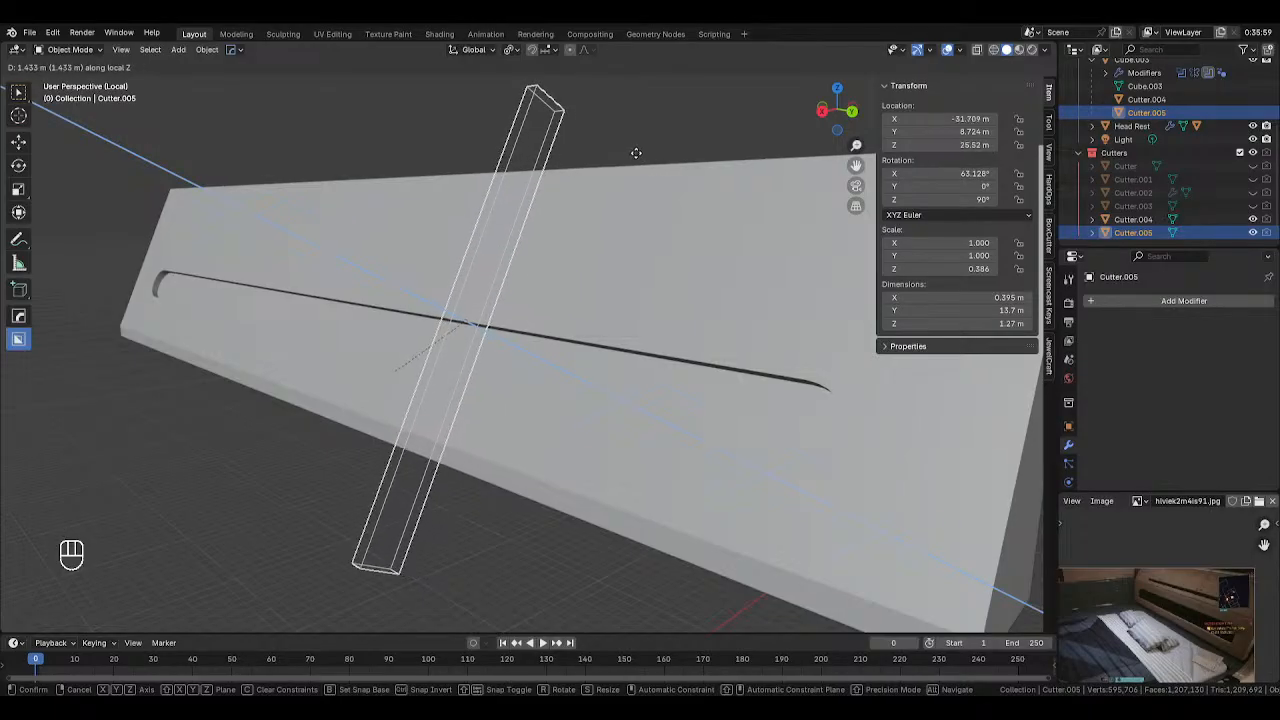
pyautogui.click(643, 152)
pyautogui.moveTo(643, 152); pyautogui.dragTo(603, 146, button='middle')
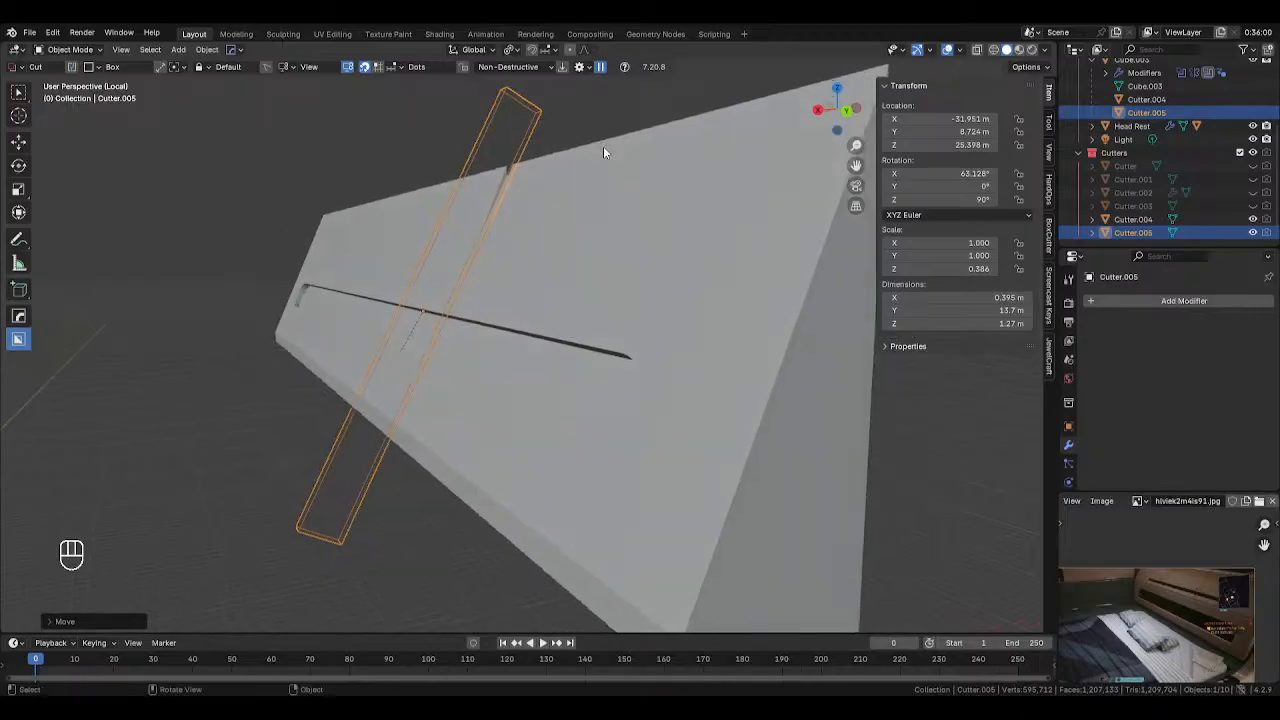
# Match the vertical cutter to the panel's slope in the front view, trying an X rotation of 65° and setting it to 67°
pyautogui.press('KP_3')
pyautogui.press('KP_1')
pyautogui.scroll(1, 597, 146)
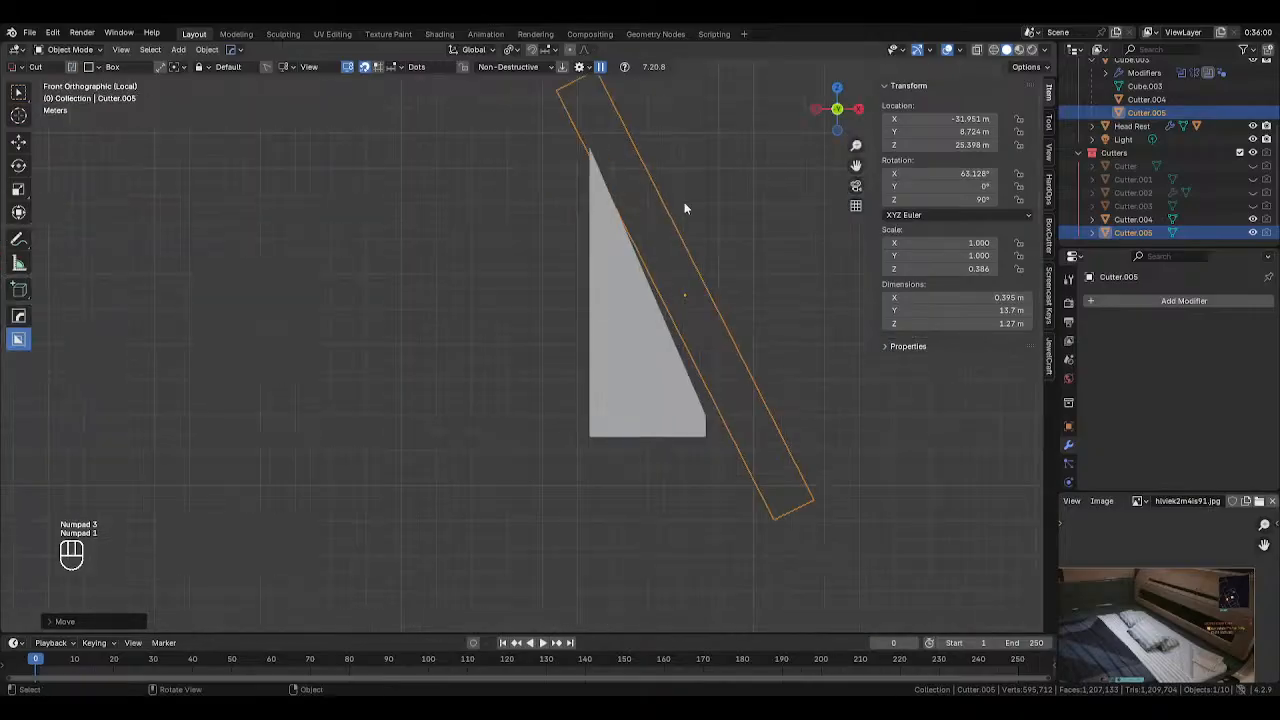
pyautogui.keyDown('shift'); pyautogui.moveTo(734, 195); pyautogui.dragTo(692, 187, button='middle'); pyautogui.keyUp('shift')
pyautogui.press('r')
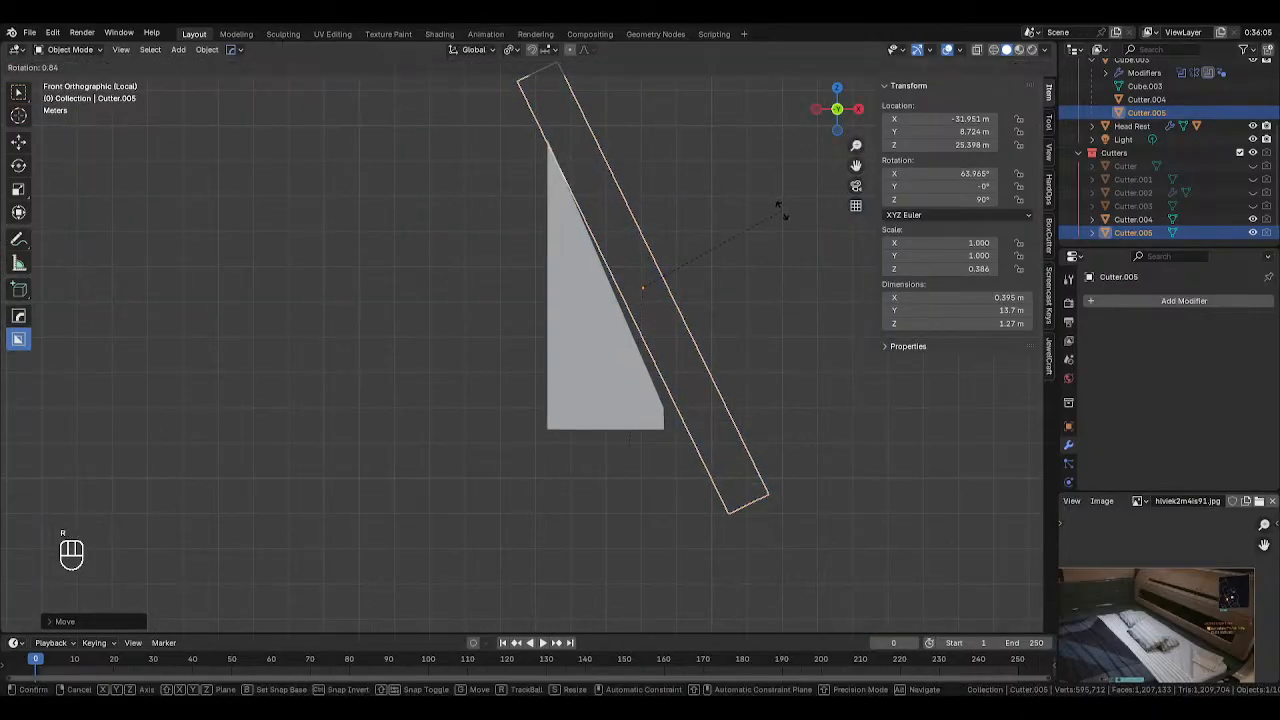
pyautogui.click(781, 218)
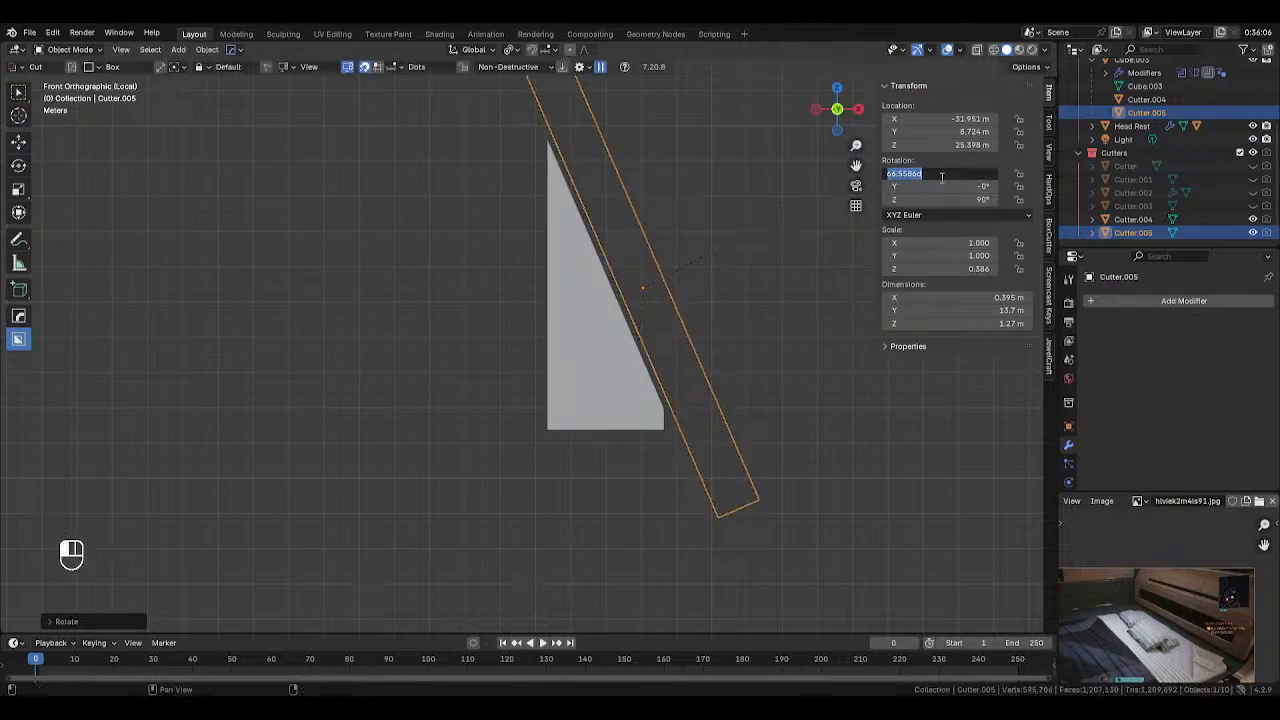
pyautogui.write('65')
pyautogui.press('Return')
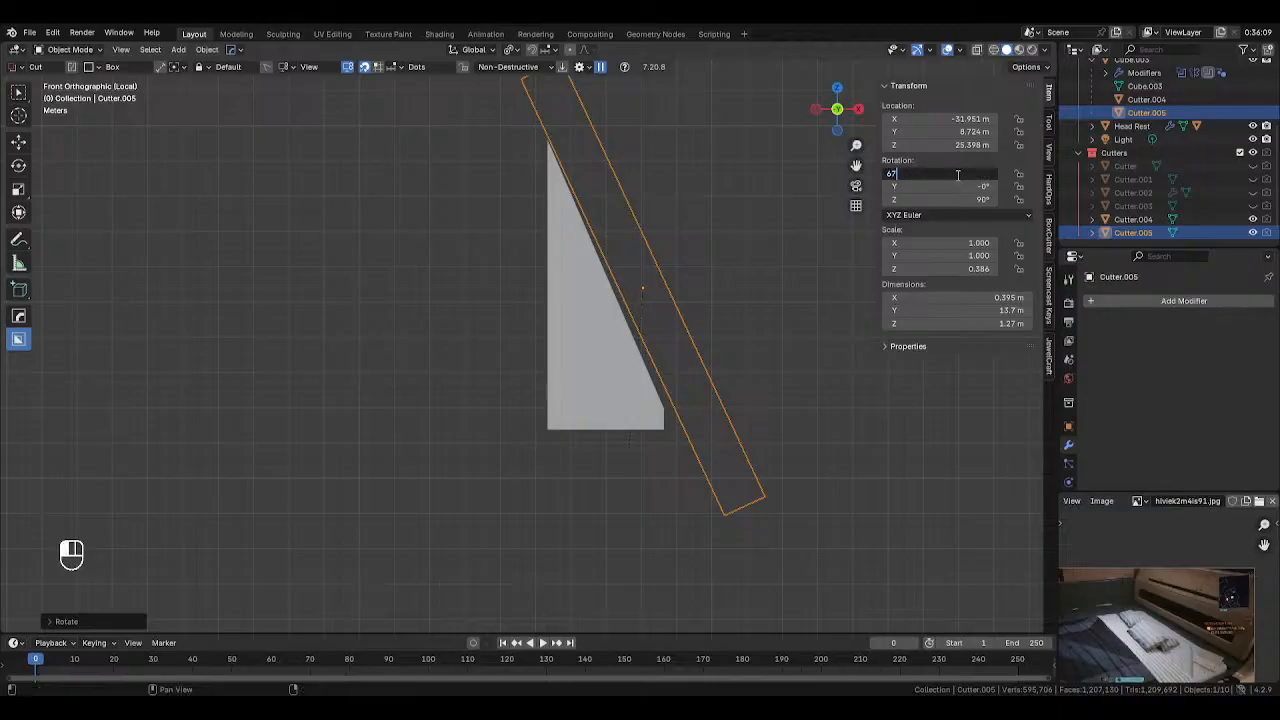
pyautogui.write('67')
pyautogui.press('Return')
# Move the vertical cutter slightly inward along its local Z axis so it cuts shallowly into the sloped face
pyautogui.press('g')
pyautogui.press('z')
pyautogui.press('z')
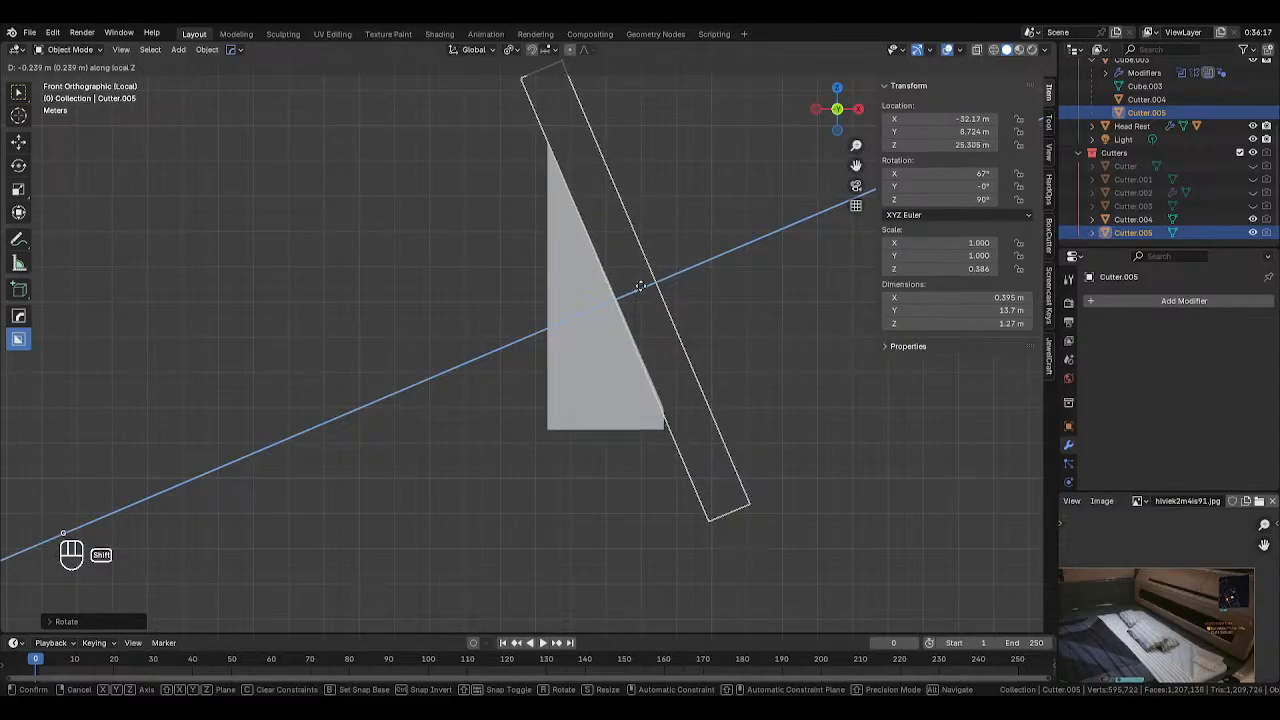
pyautogui.click(747, 296)
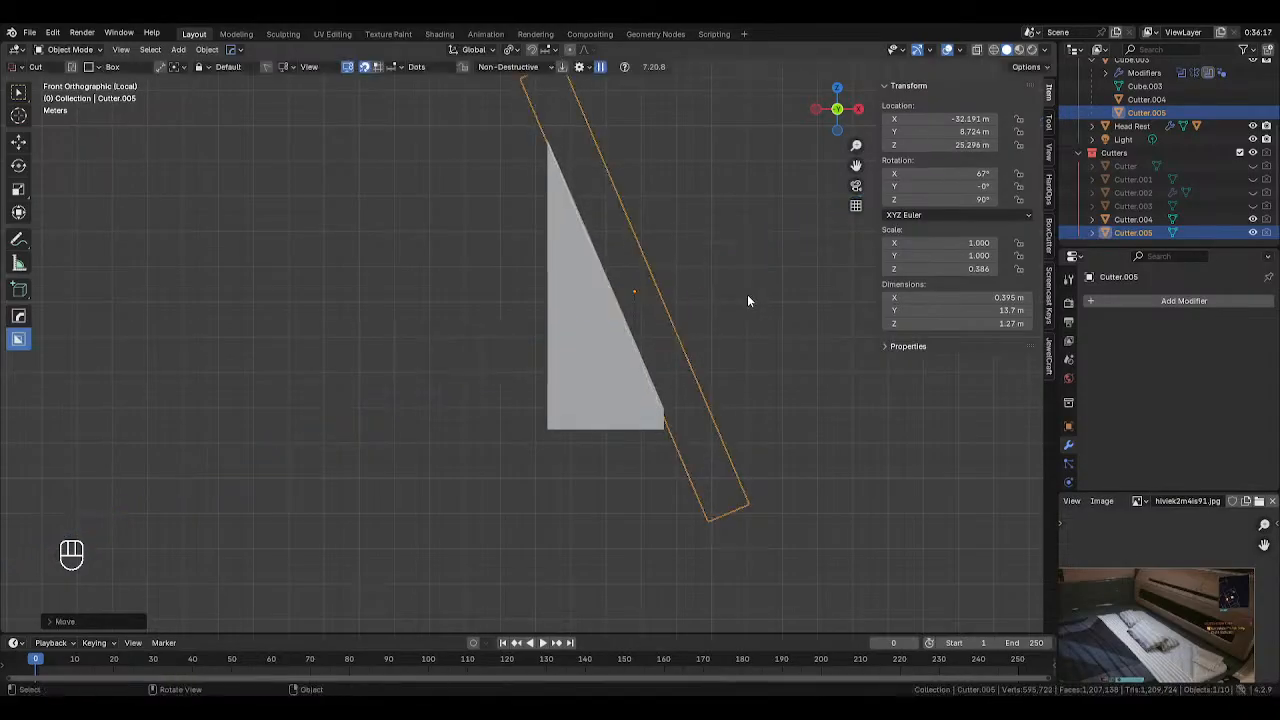
# Refine the vertical cutter's X rotation, trying 66° and 65.5° before setting it to 66.5°
pyautogui.click(954, 173)
pyautogui.write('66')
pyautogui.press('Return')
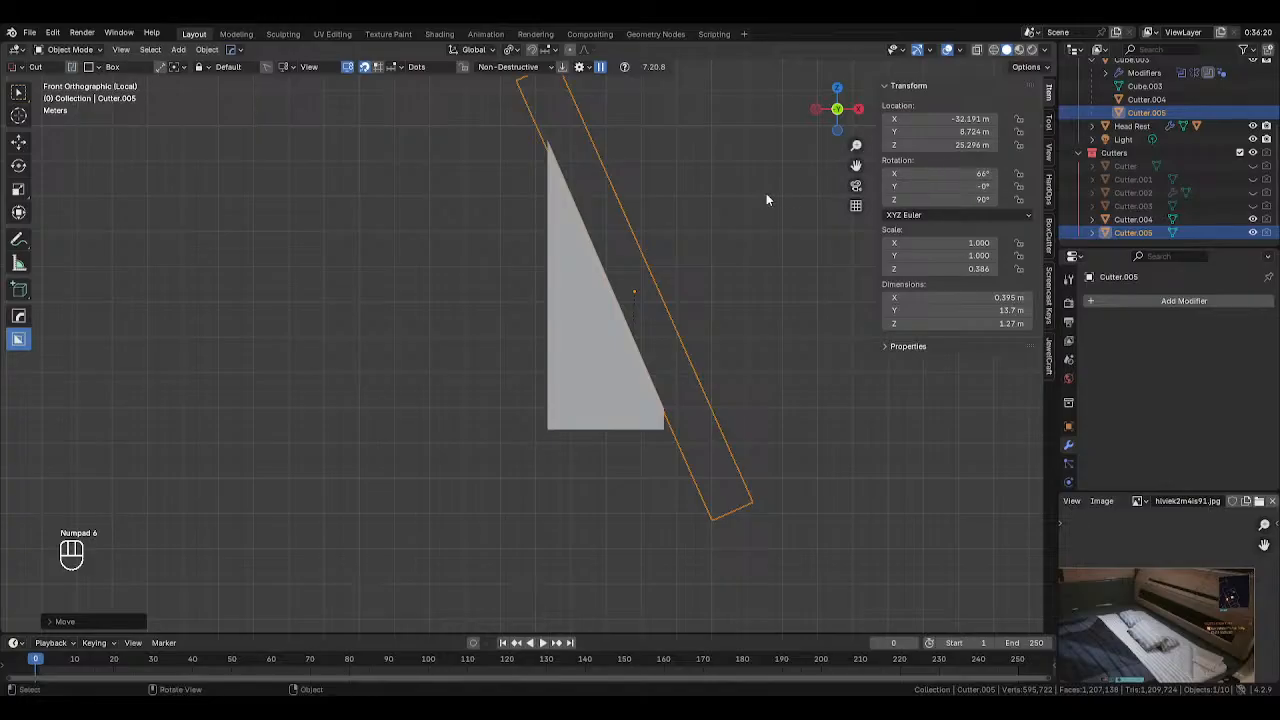
pyautogui.click(957, 173)
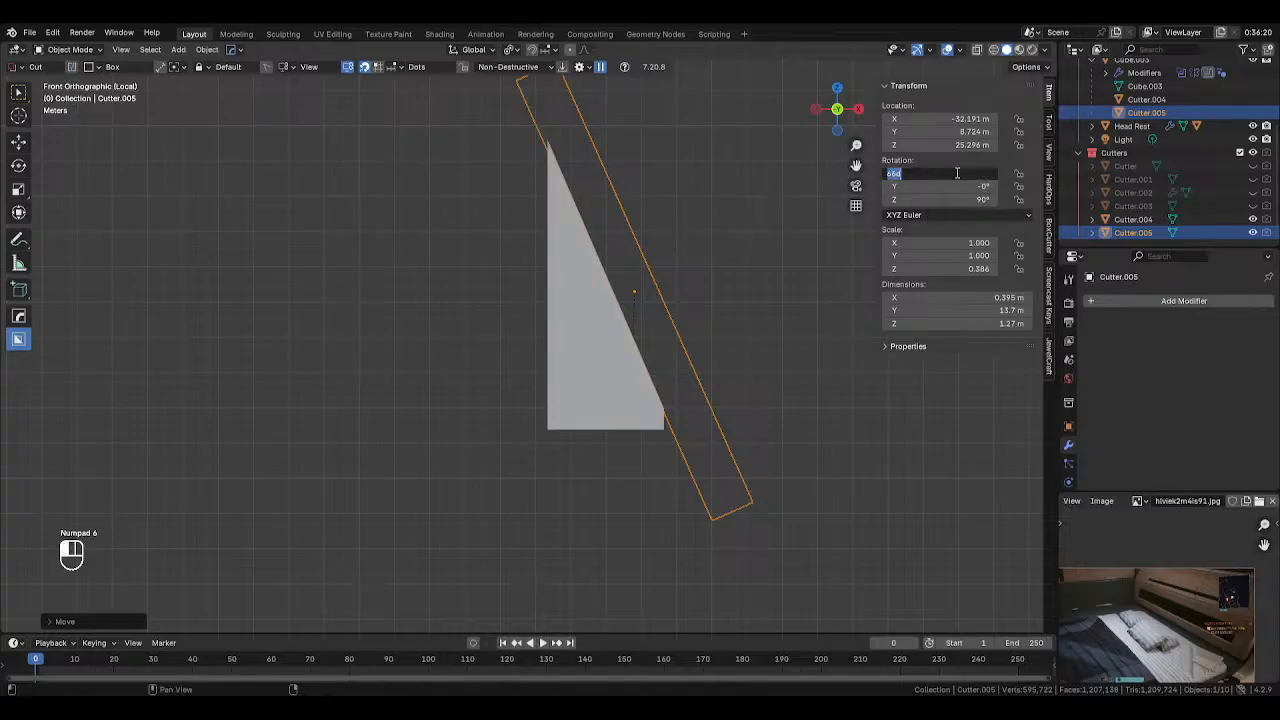
pyautogui.write('65.5')
pyautogui.press('Return')
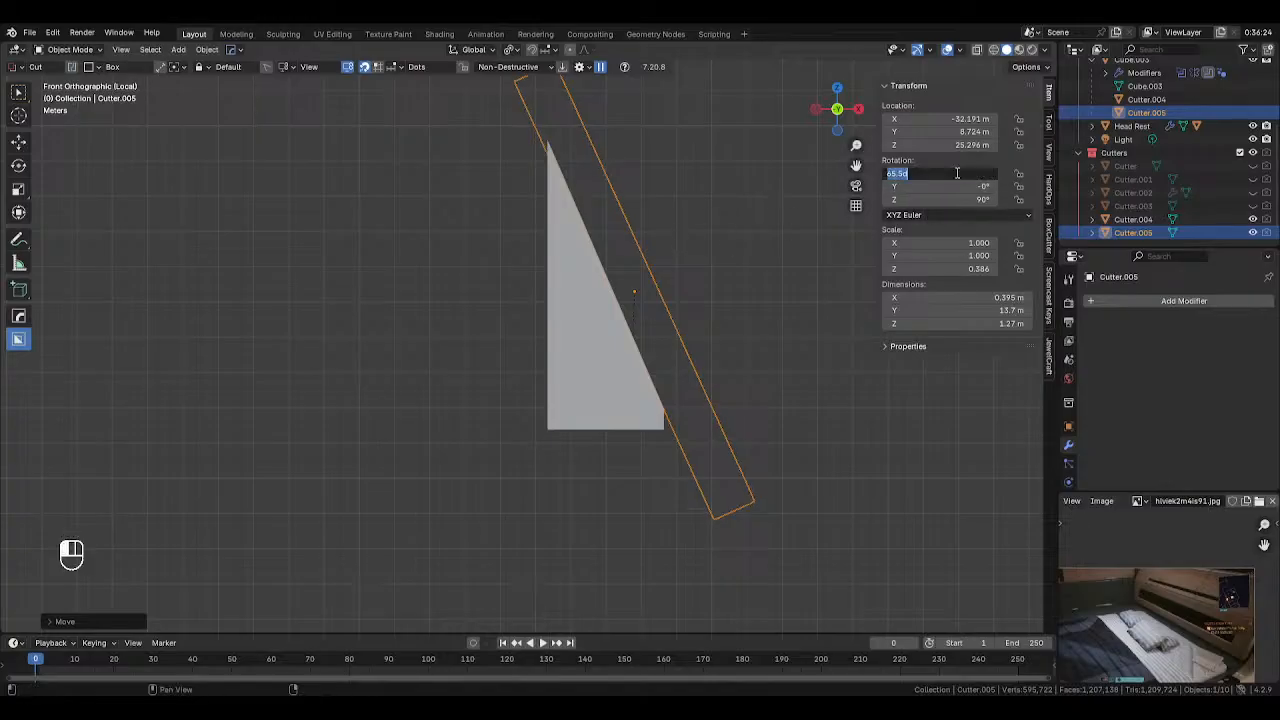
pyautogui.write('66.5')
pyautogui.press('Return')
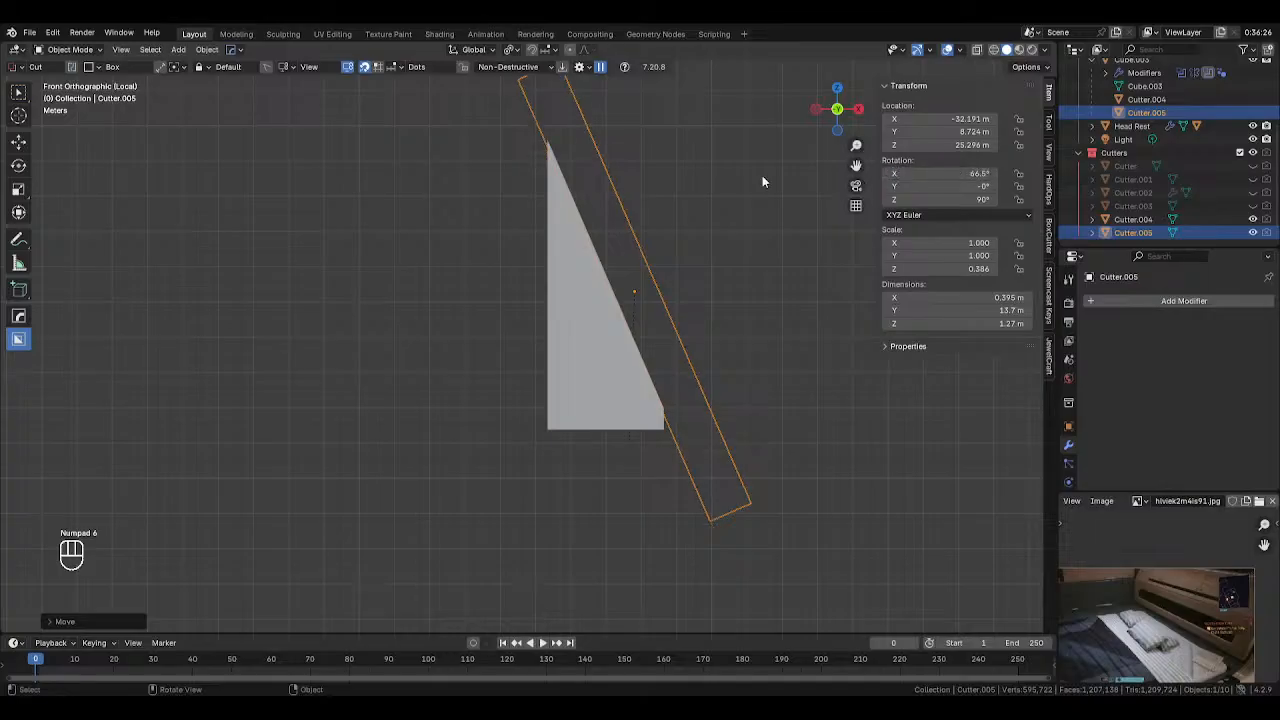
# Nudge the vertical cutter slightly outward along its local Z axis to make the groove shallower
pyautogui.scroll(1, 762, 181)
pyautogui.press('g')
pyautogui.press('y')
pyautogui.press('y')
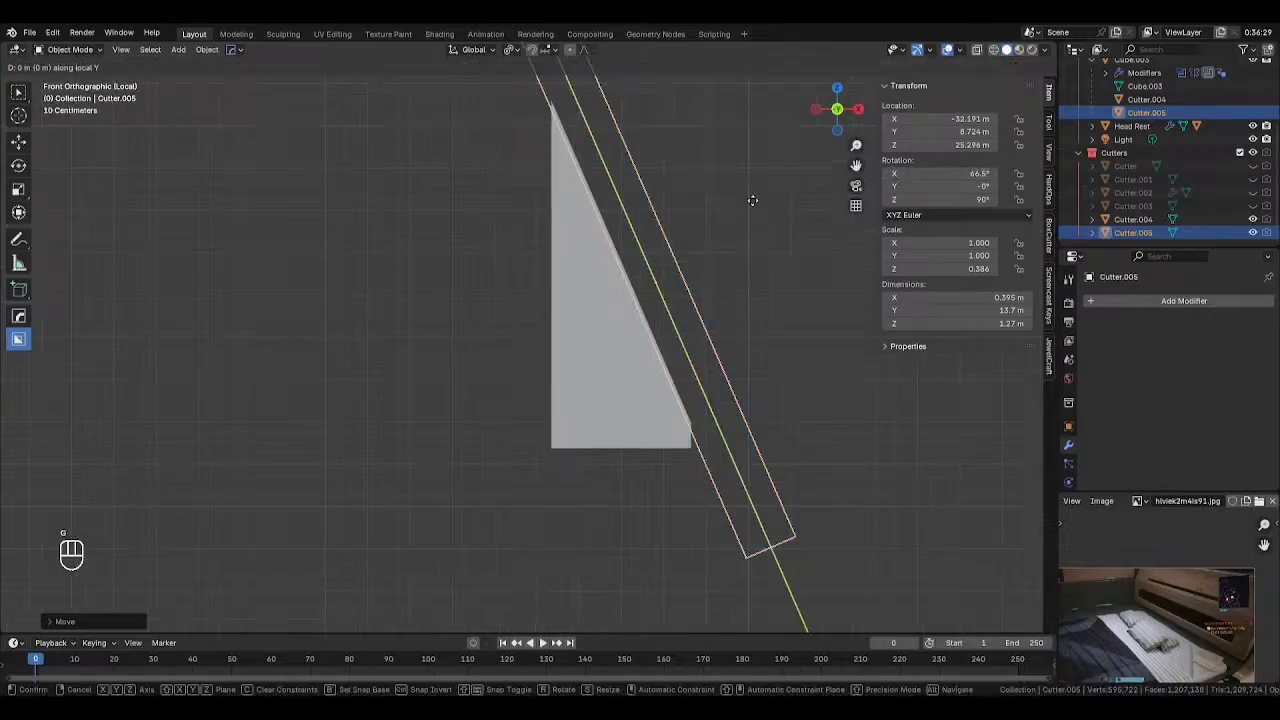
pyautogui.press('y')
pyautogui.press('x')
pyautogui.press('z')
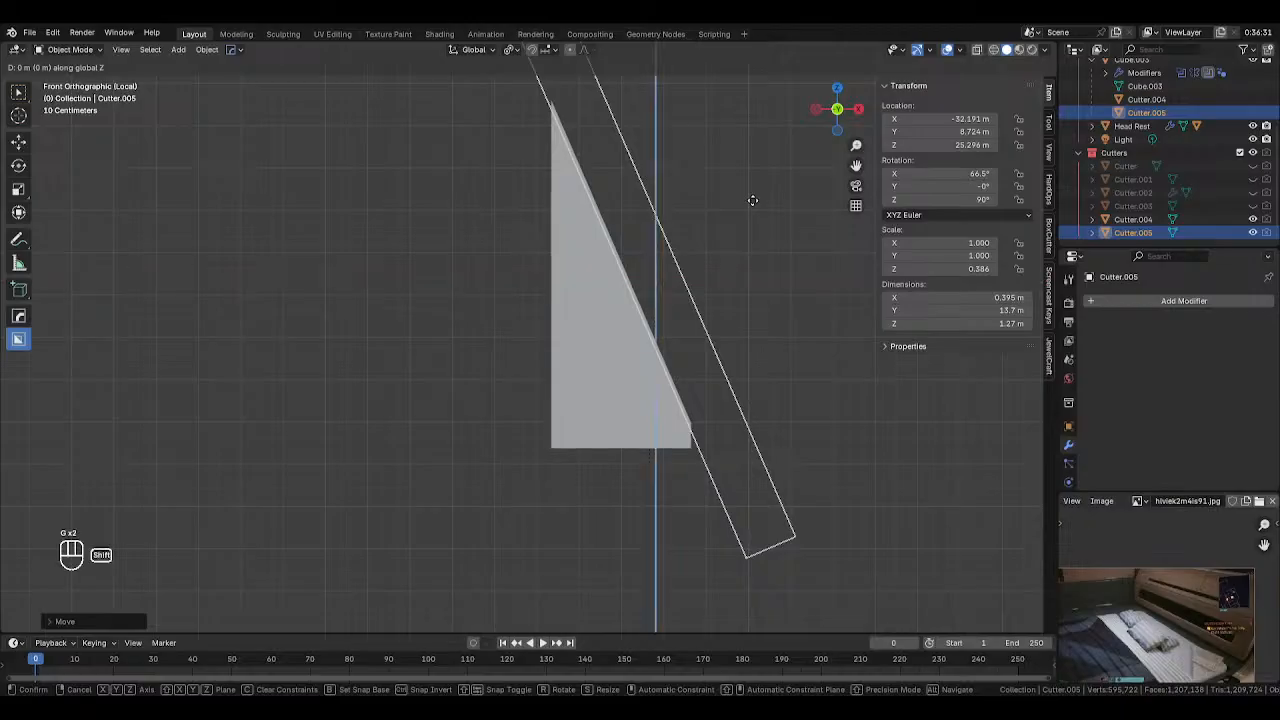
pyautogui.press('z')
pyautogui.press('z')
pyautogui.press('z')
pyautogui.press('z')
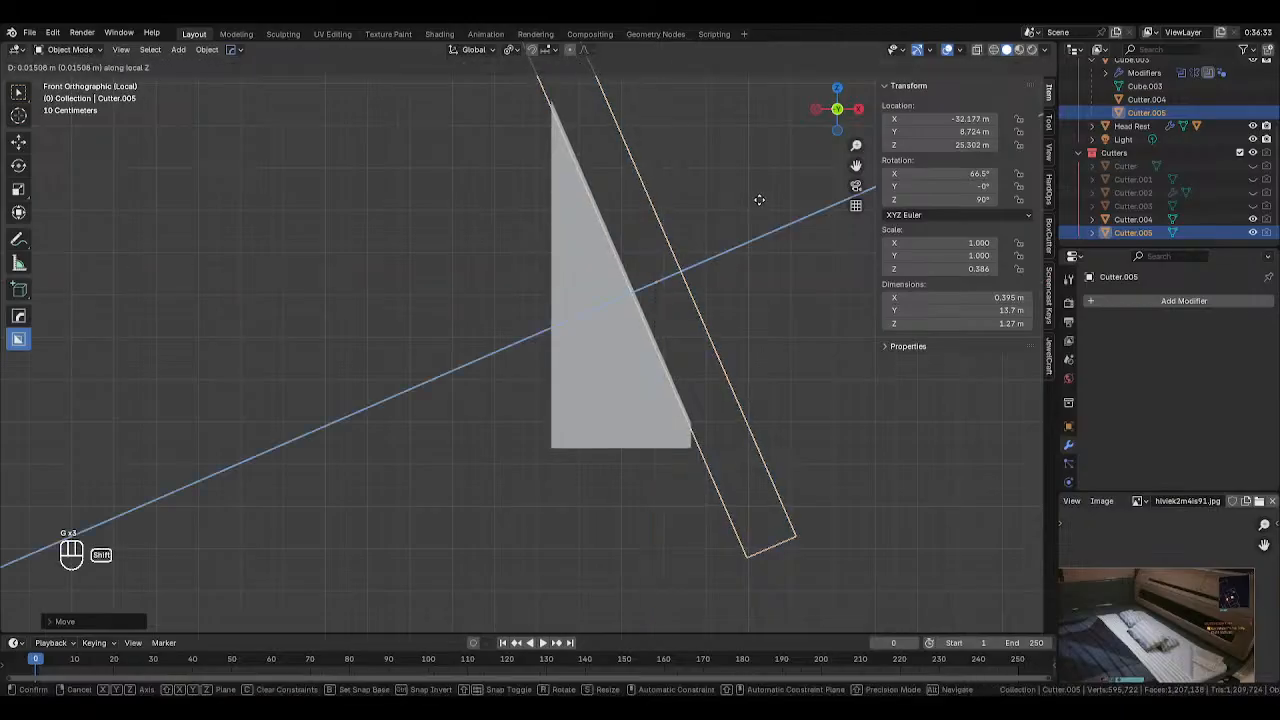
pyautogui.click(769, 196)
# Check the cutter against the panel with X-ray, and open the panel in Edit Mode
pyautogui.hotkey('alt', 'z')
pyautogui.moveTo(769, 196); pyautogui.dragTo(573, 204, button='middle')
pyautogui.hotkey('alt', 'z')
pyautogui.click(537, 211)
pyautogui.press('Tab')
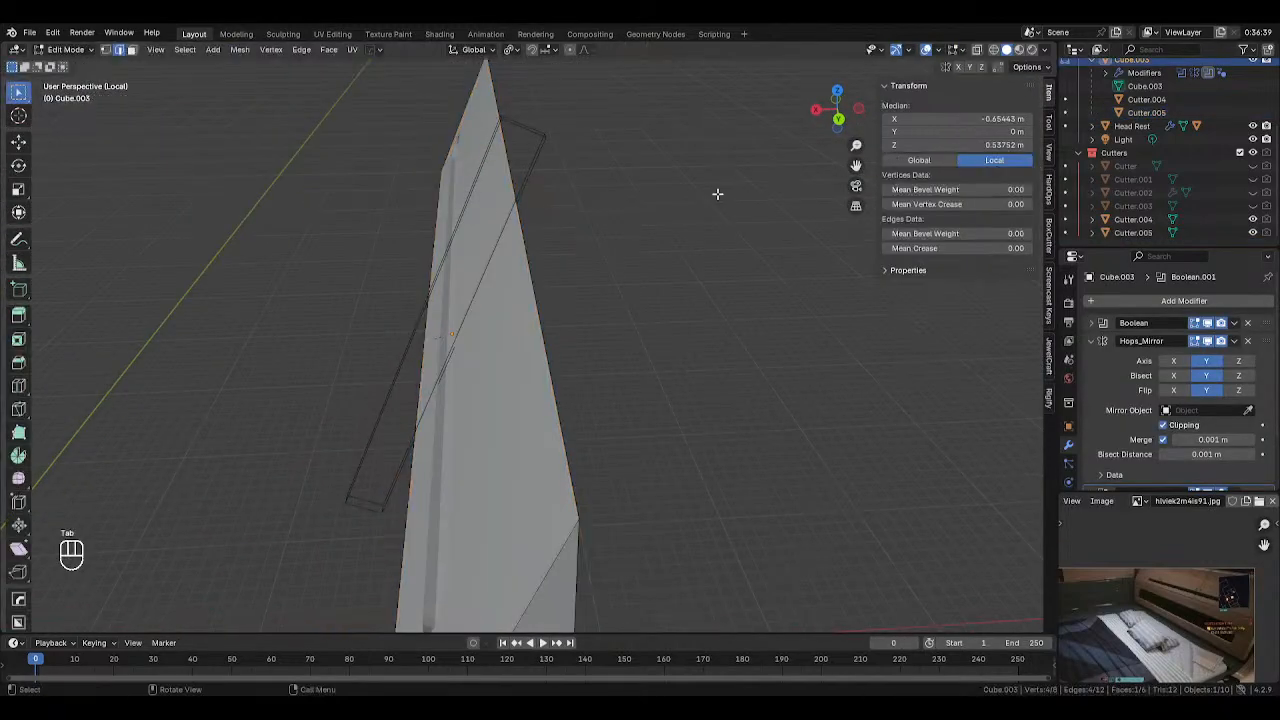
# Extrude the sloped panel's rear face backward about 4.2 m, and return to the full bed scene
pyautogui.press('Tab')
pyautogui.moveTo(690, 192); pyautogui.dragTo(553, 249, button='middle')
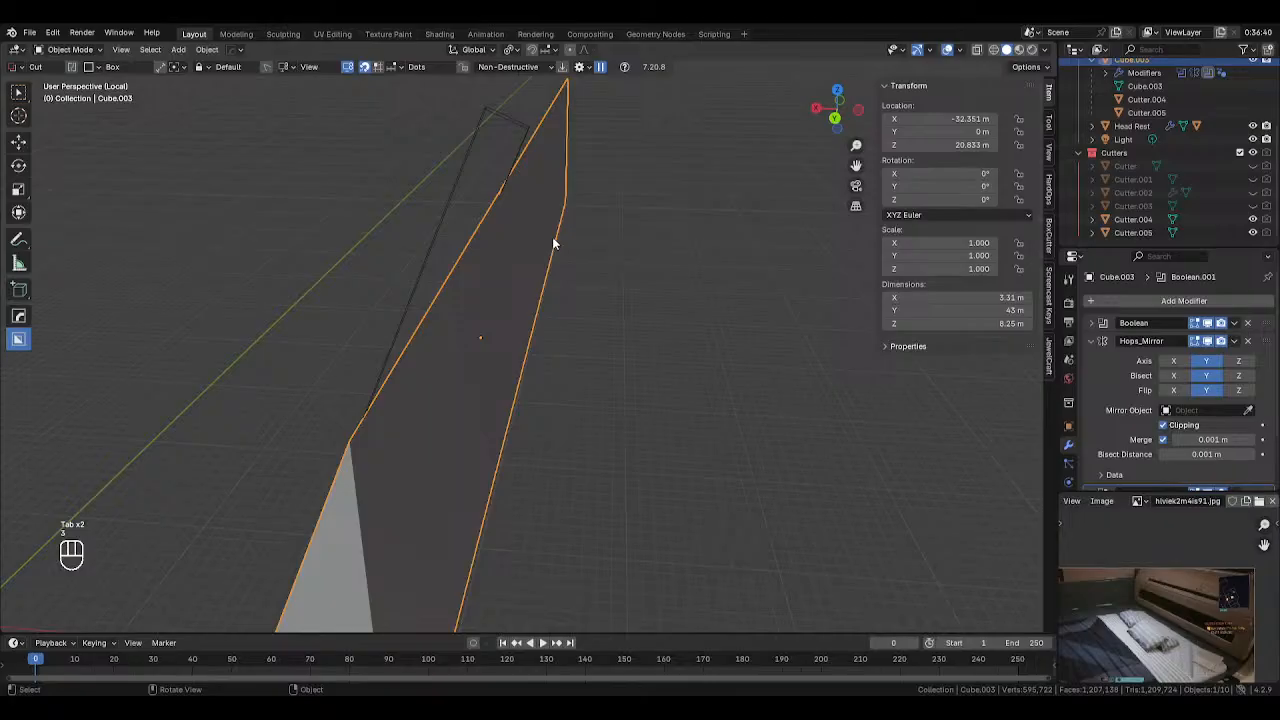
pyautogui.press('Tab')
pyautogui.press('3')
pyautogui.click(551, 237)
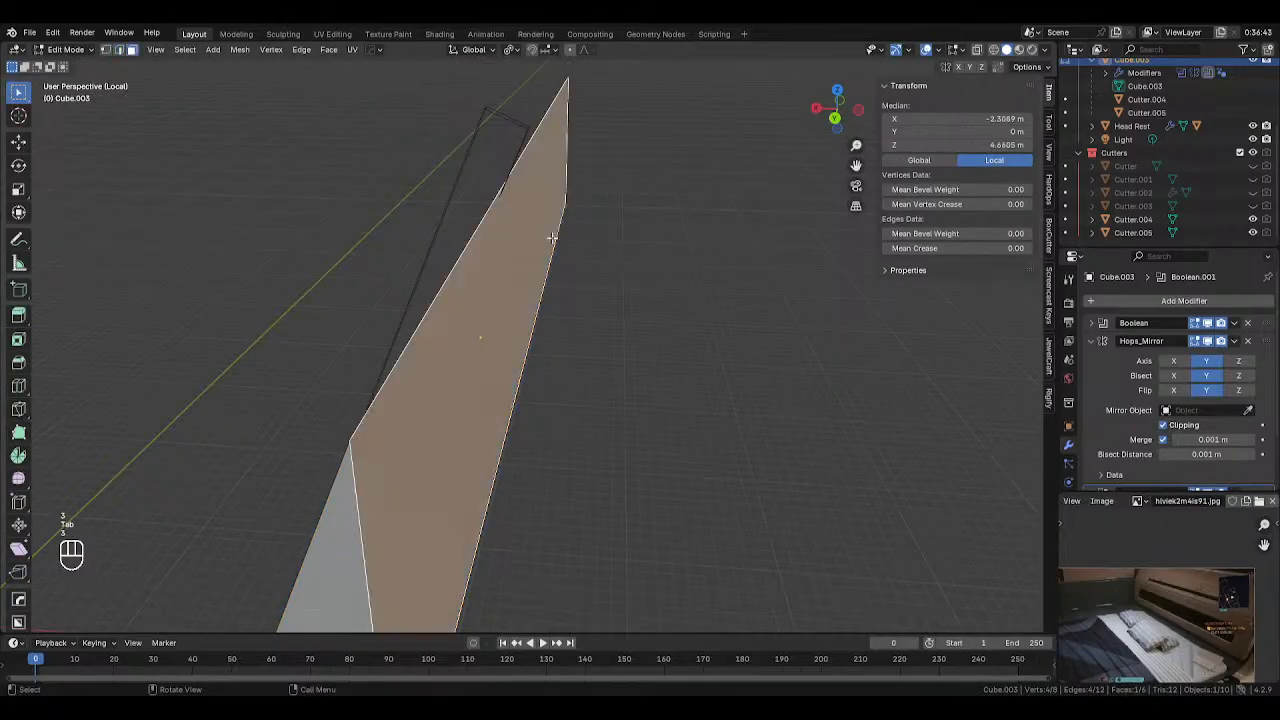
pyautogui.press('e')
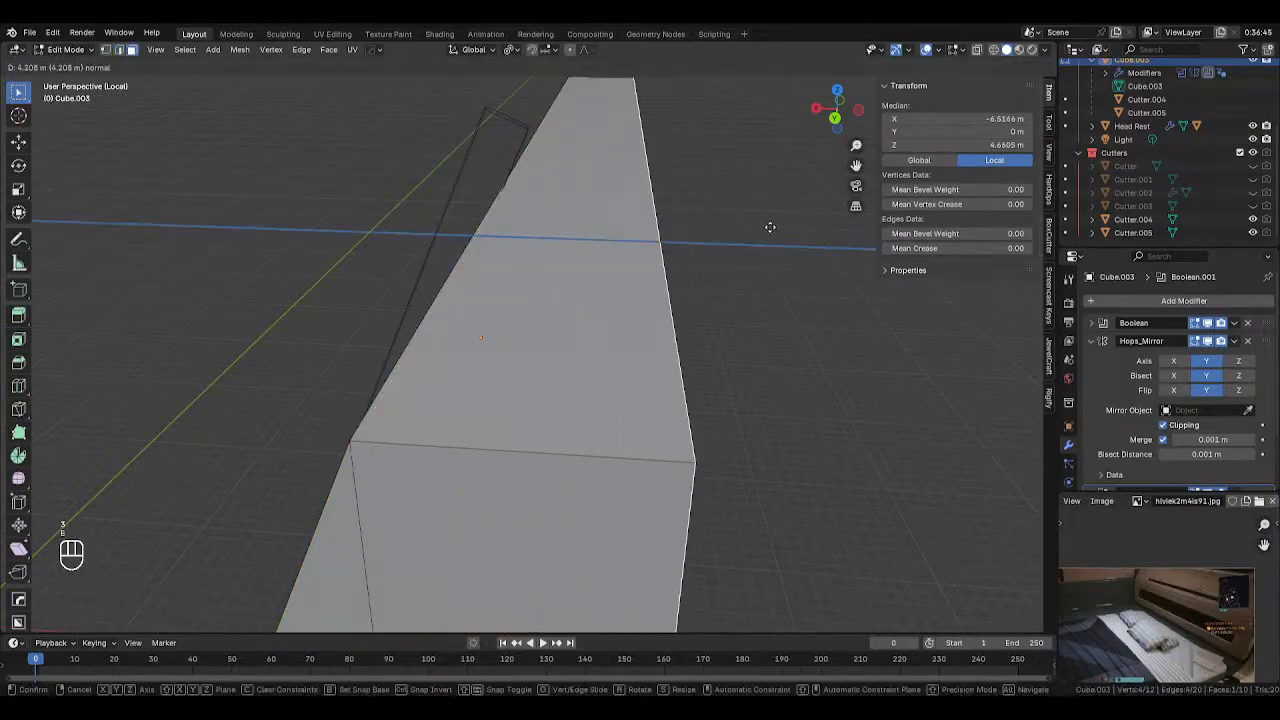
pyautogui.click(769, 223)
pyautogui.press('Tab')
pyautogui.scroll(-4, 600, 225)
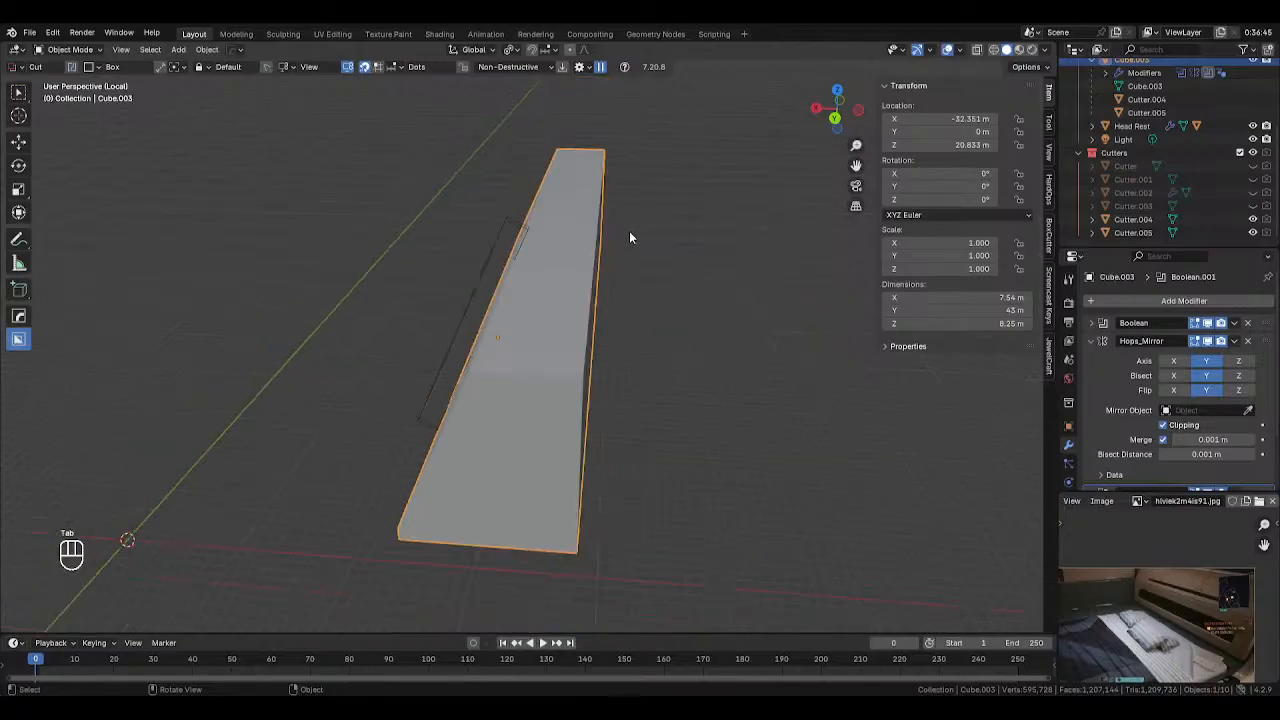
pyautogui.press('KP_Divide')
pyautogui.moveTo(628, 190); pyautogui.dragTo(544, 200, button='middle')
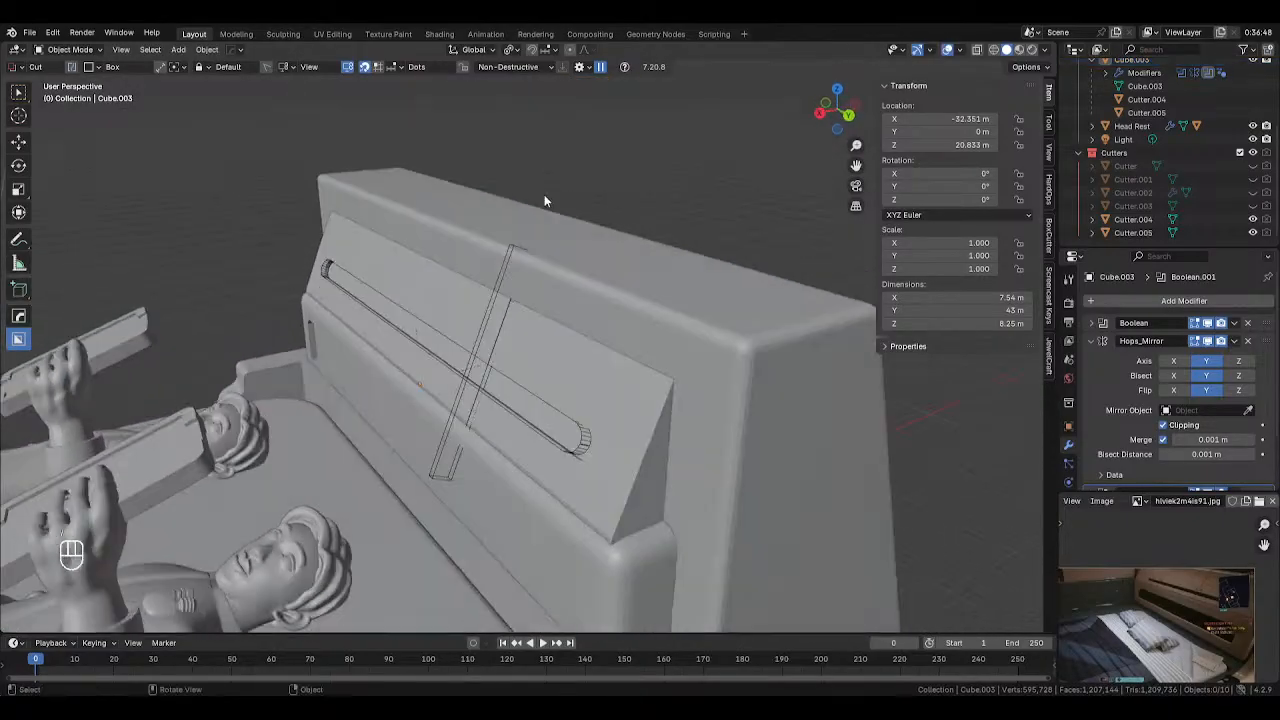
# Hide the long slot cutter and keep only the vertical cutter visible for adjusting
pyautogui.click(514, 258)
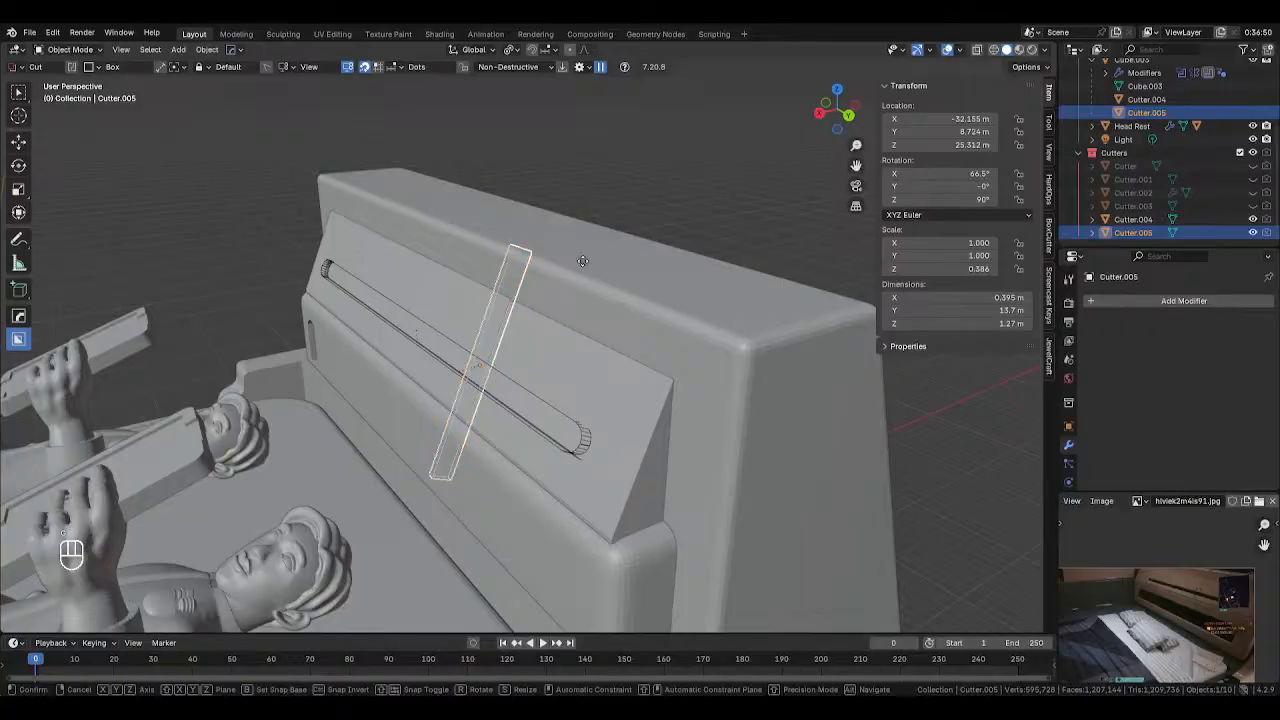
pyautogui.press('h')
pyautogui.moveTo(598, 278); pyautogui.dragTo(666, 249, button='middle')
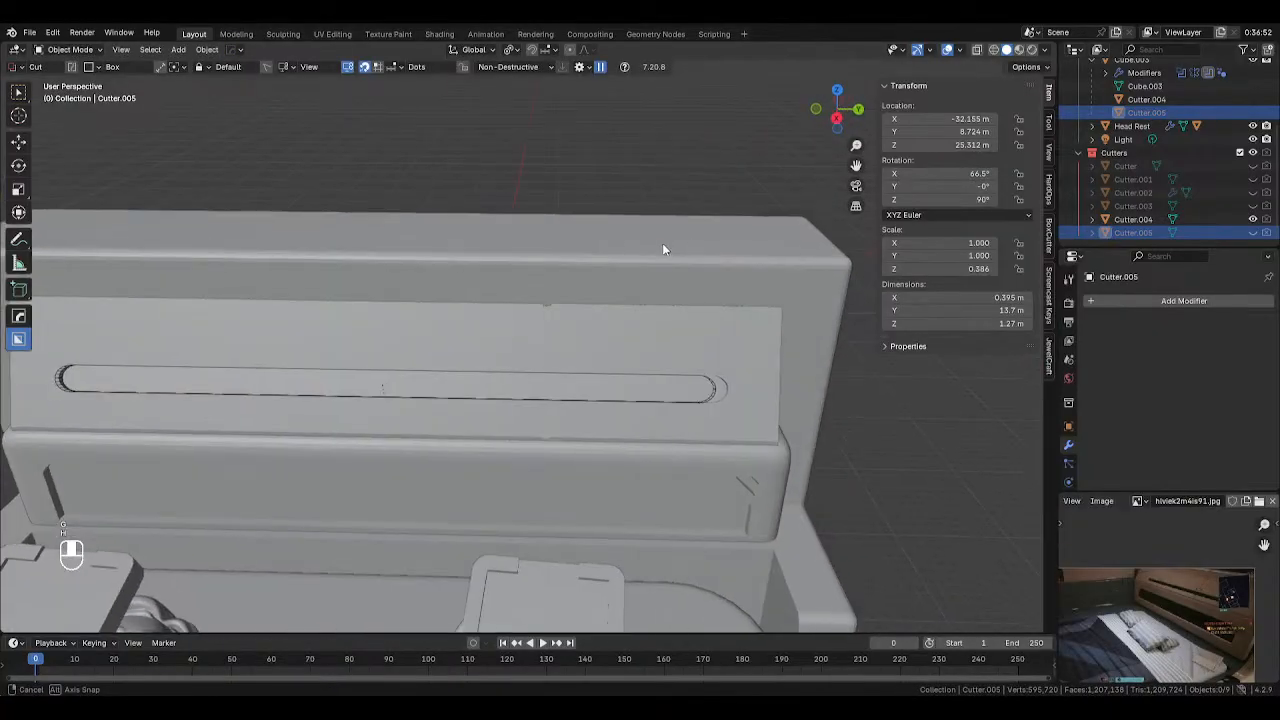
pyautogui.click(711, 384)
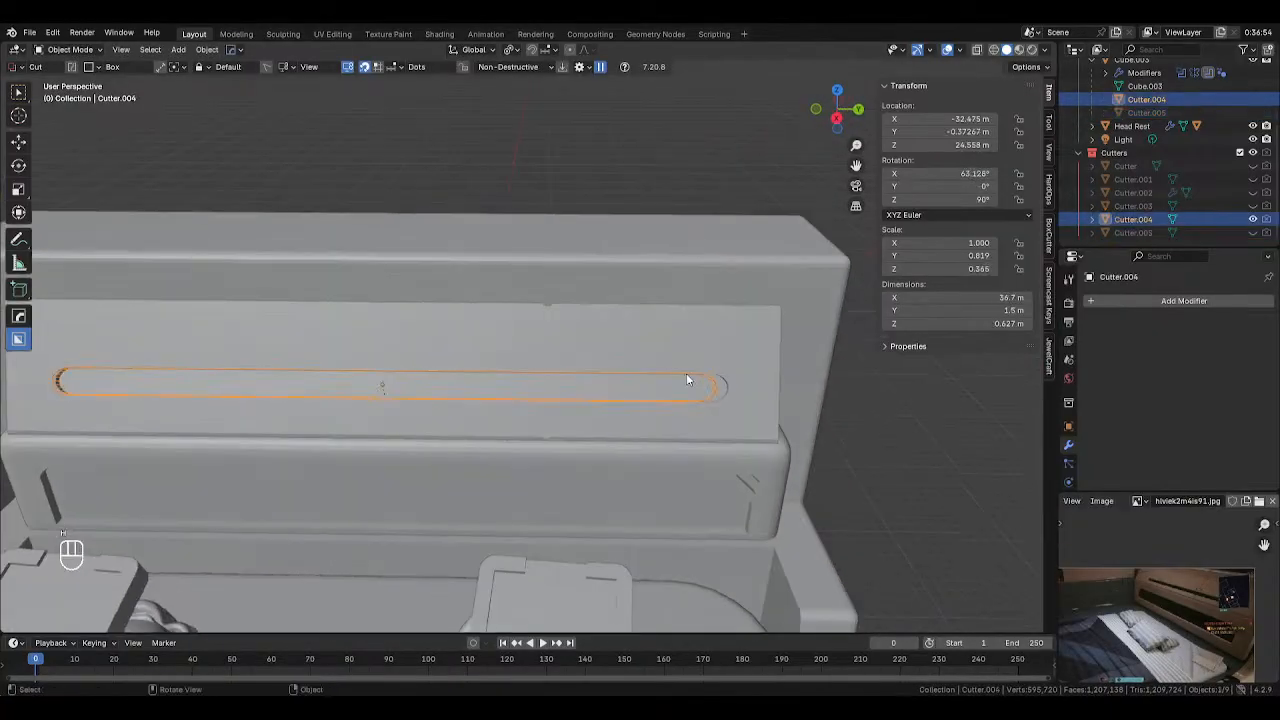
pyautogui.press('h')
pyautogui.moveTo(690, 376); pyautogui.dragTo(450, 155, button='middle')
pyautogui.click(1255, 233)
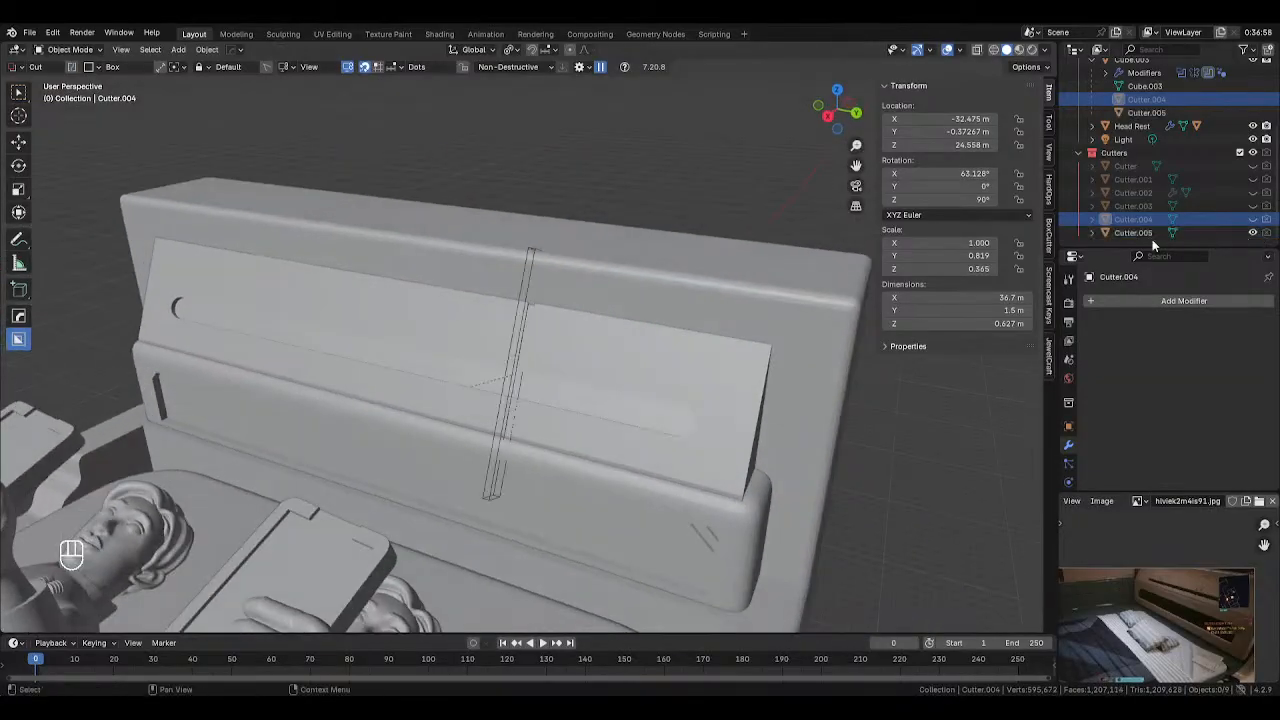
# Narrow the vertical cutter along the global Y axis to a scale of about 0.53
pyautogui.click(527, 306)
pyautogui.scroll(1, 527, 306)
pyautogui.press('s')
pyautogui.press('x')
pyautogui.rightClick(735, 273)
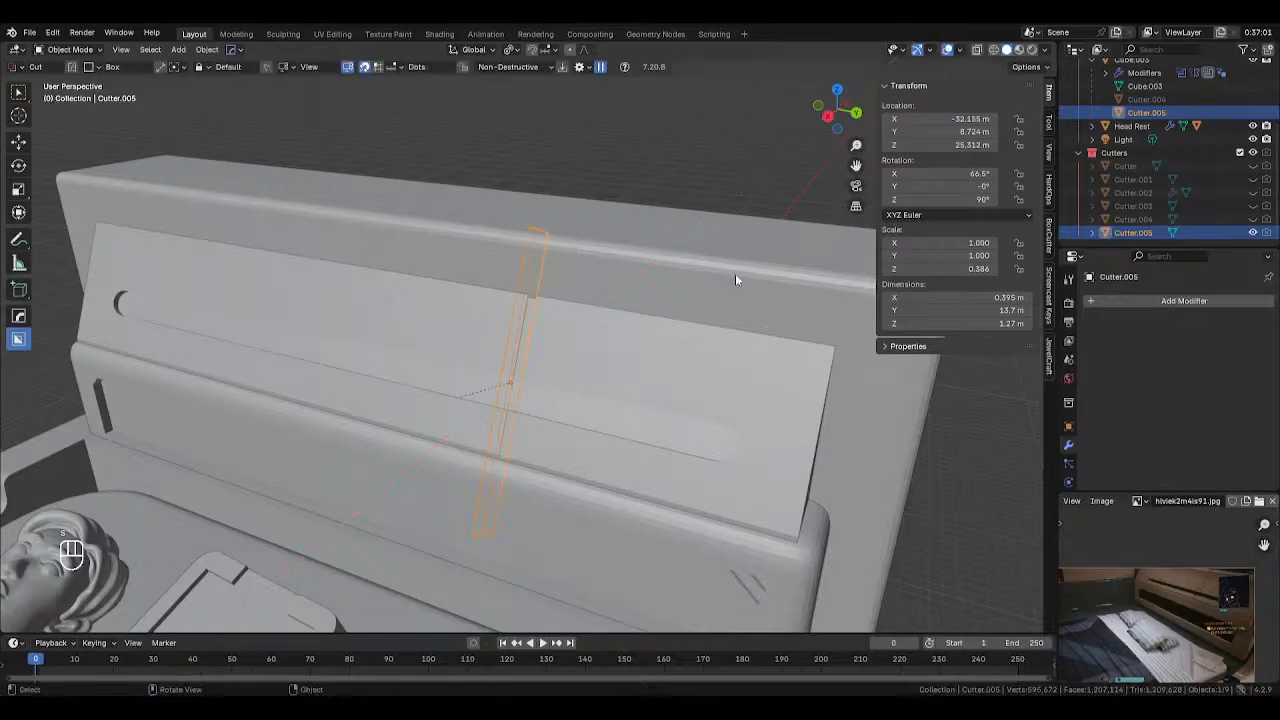
pyautogui.press('s')
pyautogui.press('y')
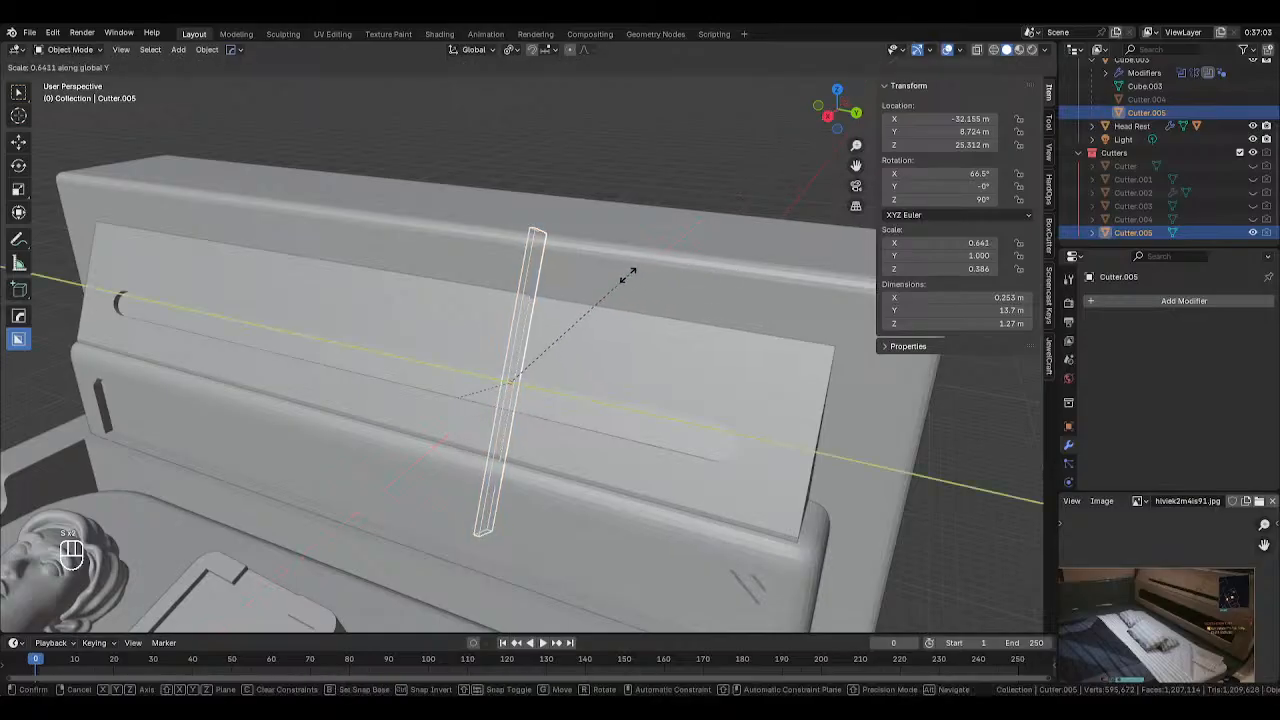
pyautogui.click(604, 287)
# Move the vertical cutter about 0.21 m inward along its local Z axis to deepen the groove
pyautogui.moveTo(604, 287); pyautogui.dragTo(644, 306, button='middle')
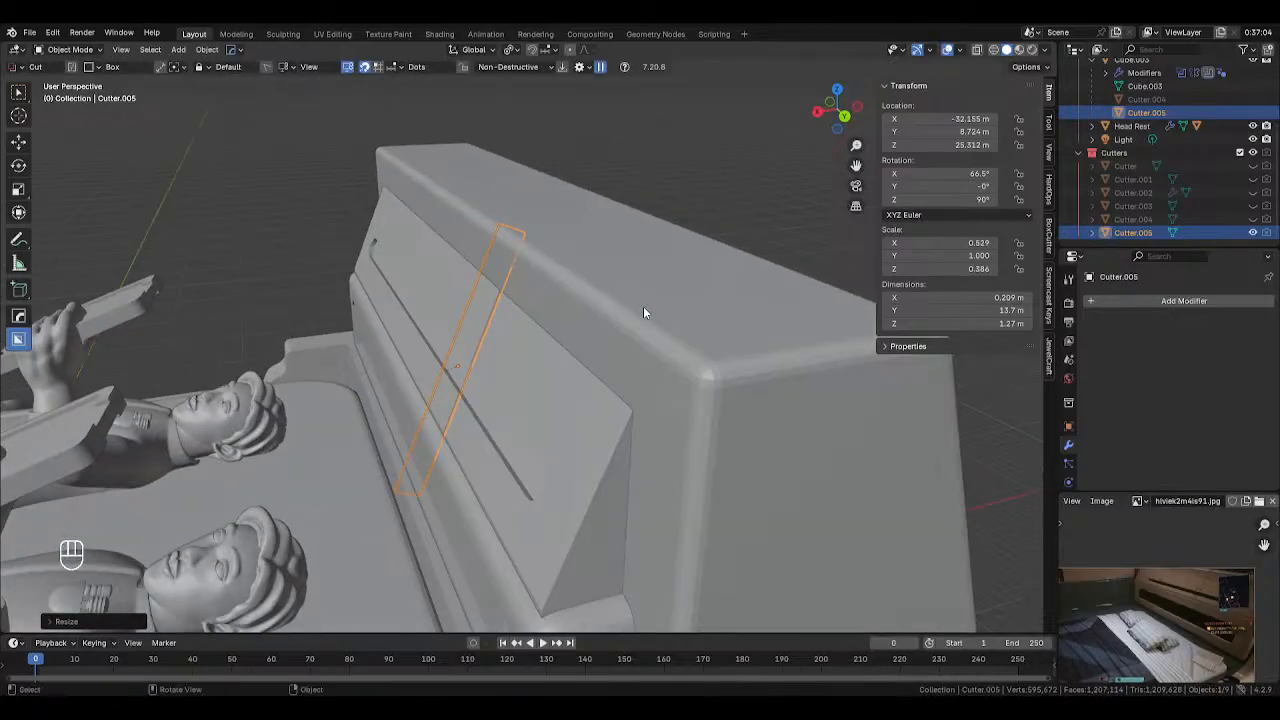
pyautogui.press('g')
pyautogui.press('z')
pyautogui.press('z')
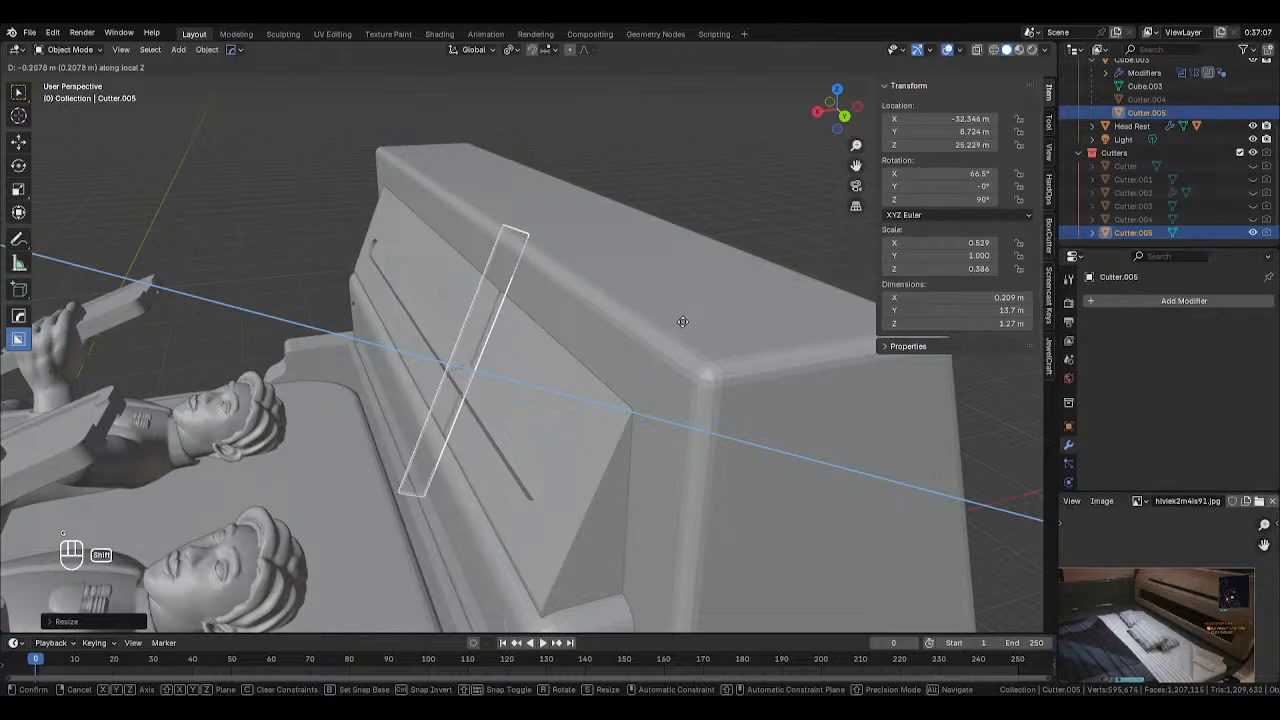
pyautogui.click(660, 298)
pyautogui.moveTo(660, 298); pyautogui.dragTo(694, 303, button='middle')
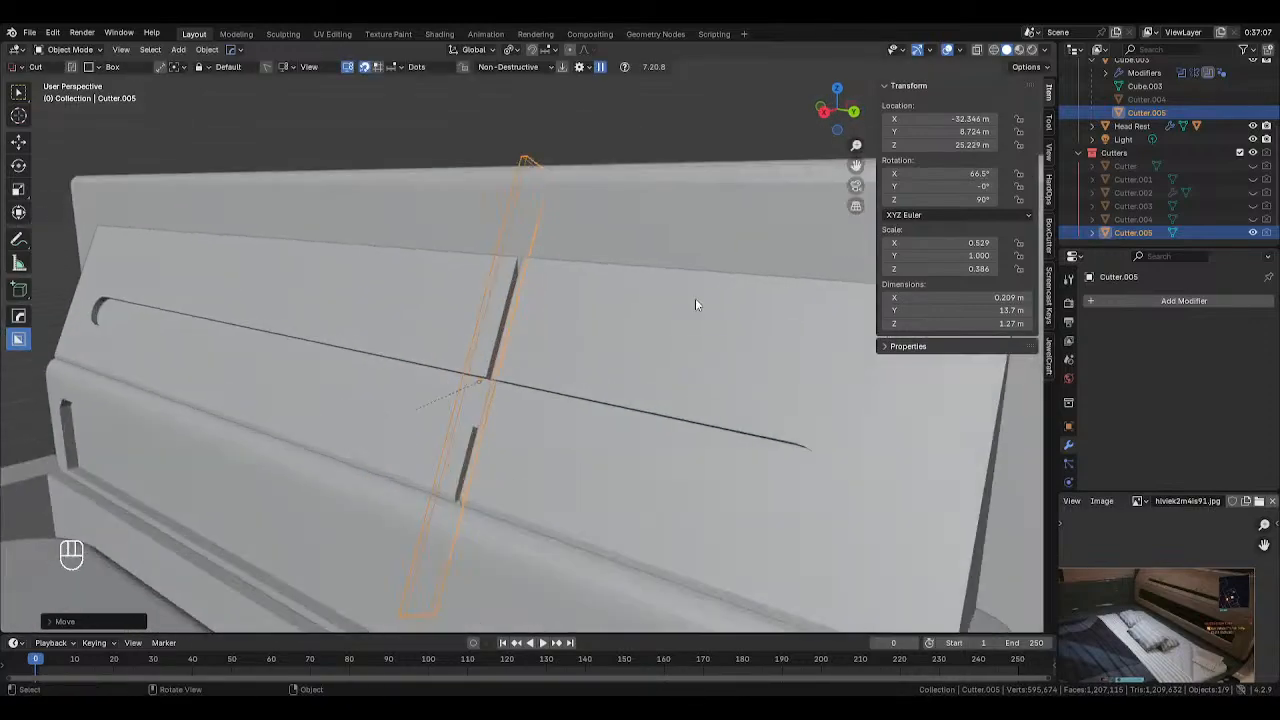
pyautogui.press('g')
pyautogui.press('z')
pyautogui.press('z')
pyautogui.press('z')
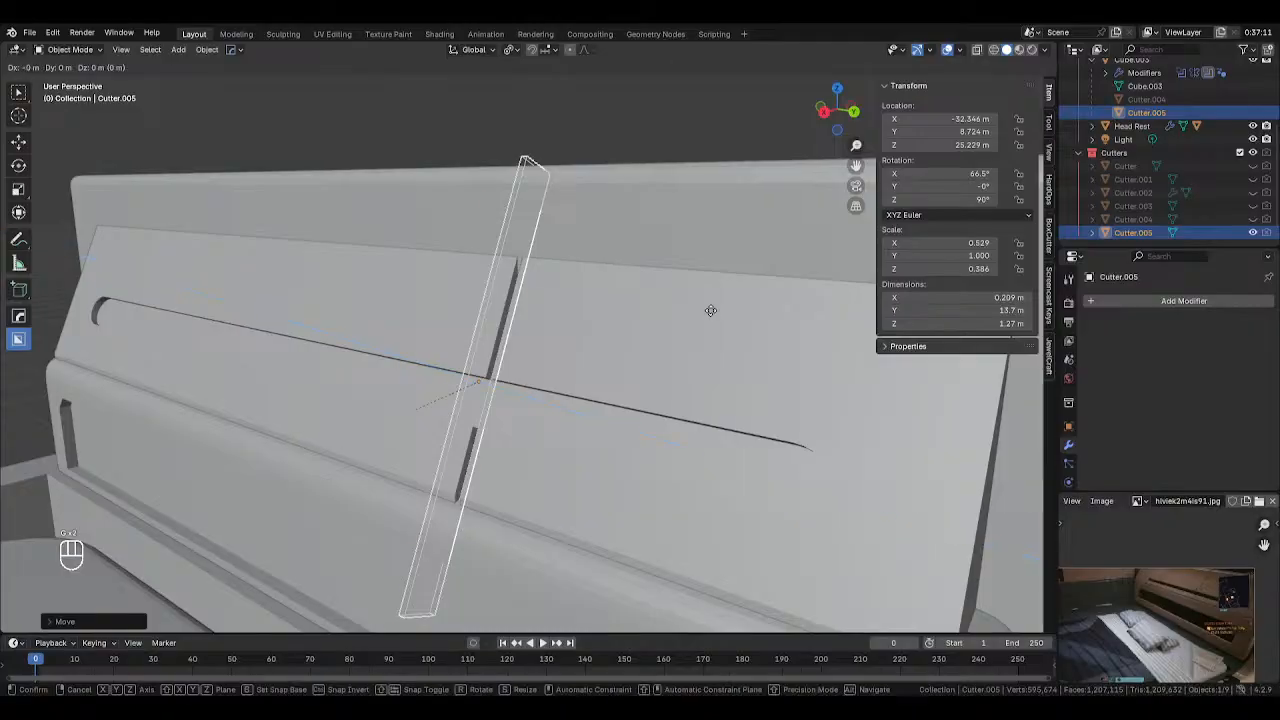
pyautogui.press('z')
pyautogui.rightClick(710, 310)
pyautogui.press('g')
pyautogui.press('z')
pyautogui.rightClick(709, 308)
# Pull the vertical cutter slightly back outward to an X location of about -32.23 m, making the groove shallower
pyautogui.moveTo(709, 308); pyautogui.dragTo(665, 292, button='middle')
pyautogui.press('g')
pyautogui.press('z')
pyautogui.click(600, 273)
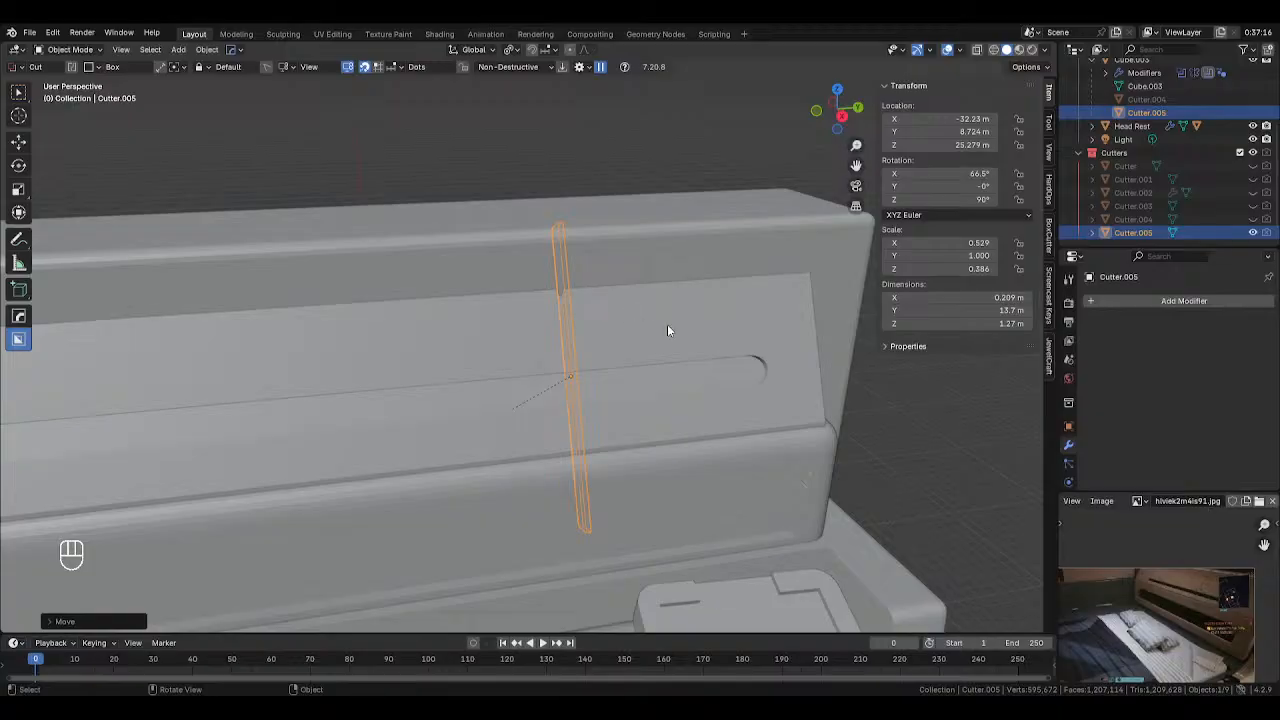
# Move the vertical cutter along the global Y axis to the panel's other end, at about -12.98 m
pyautogui.press('g')
pyautogui.press('x')
pyautogui.press('y')
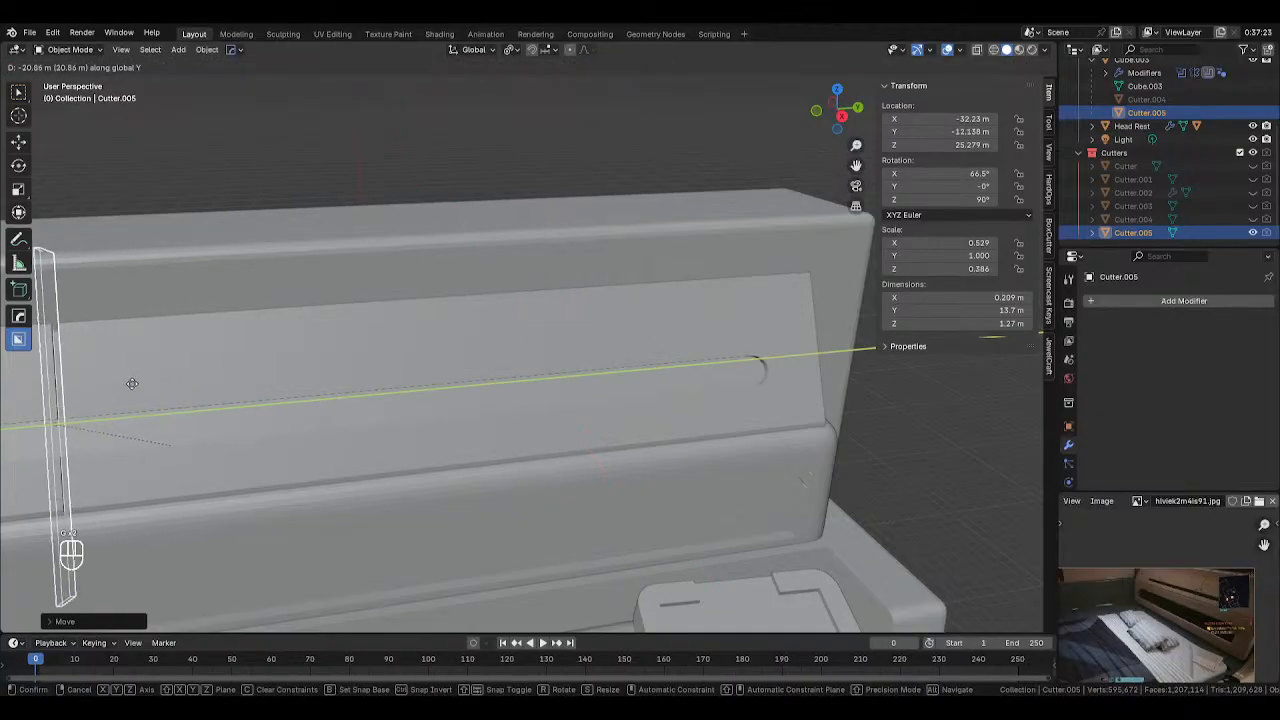
pyautogui.click(132, 383)
# Reorder the sloped panel's modifiers so Boolean.001 comes before Hops_Mirror, mirroring the vertical groove
pyautogui.click(675, 351)
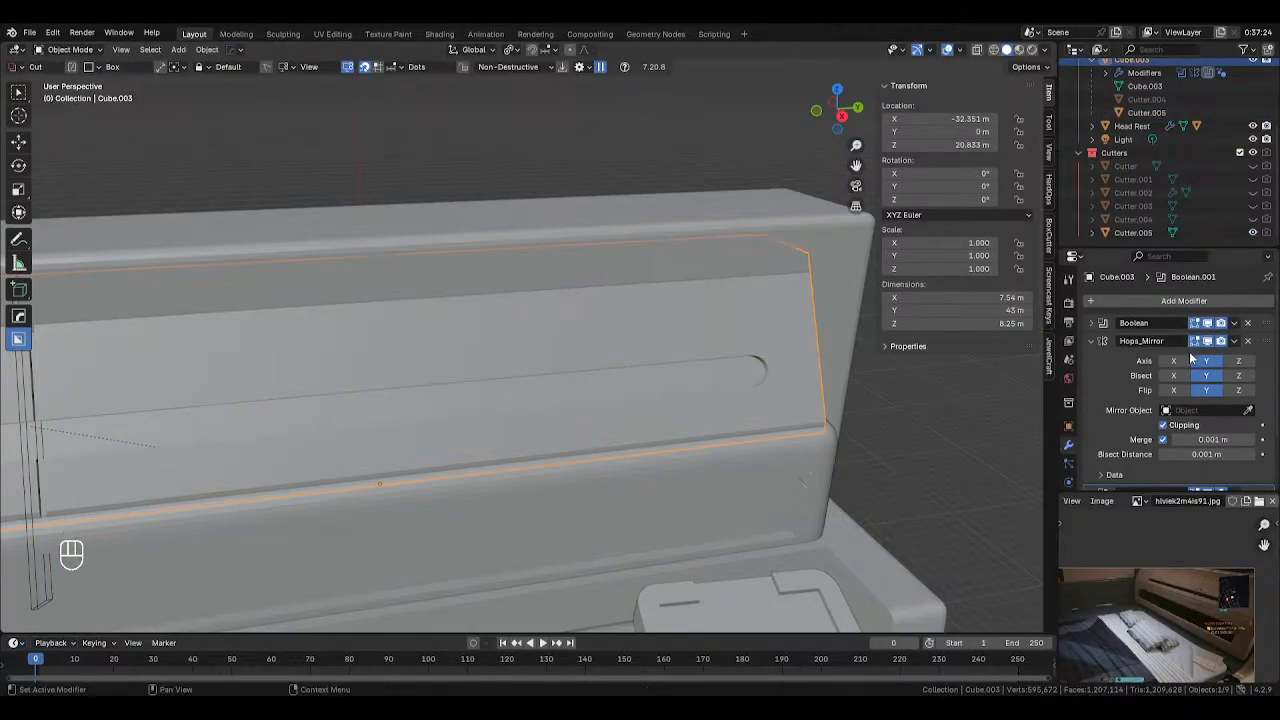
pyautogui.scroll(-2, 1200, 348)
pyautogui.click(1247, 458)
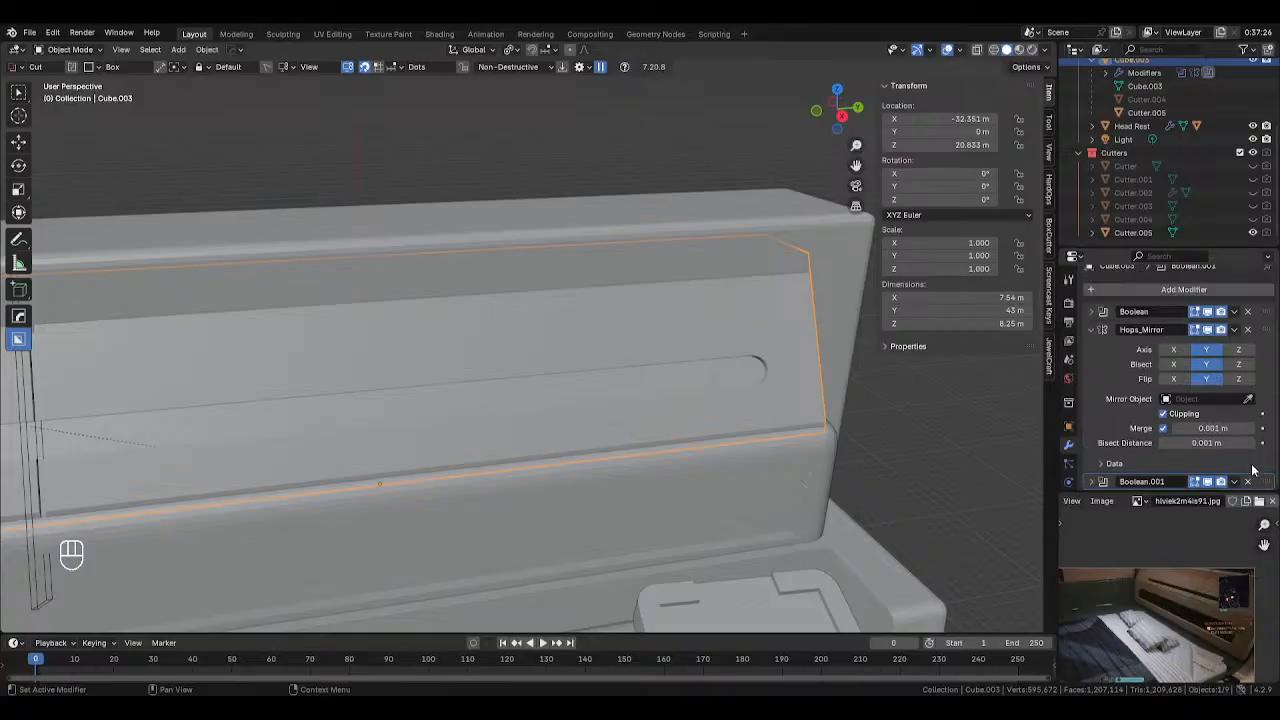
pyautogui.moveTo(1266, 482); pyautogui.dragTo(1266, 330)
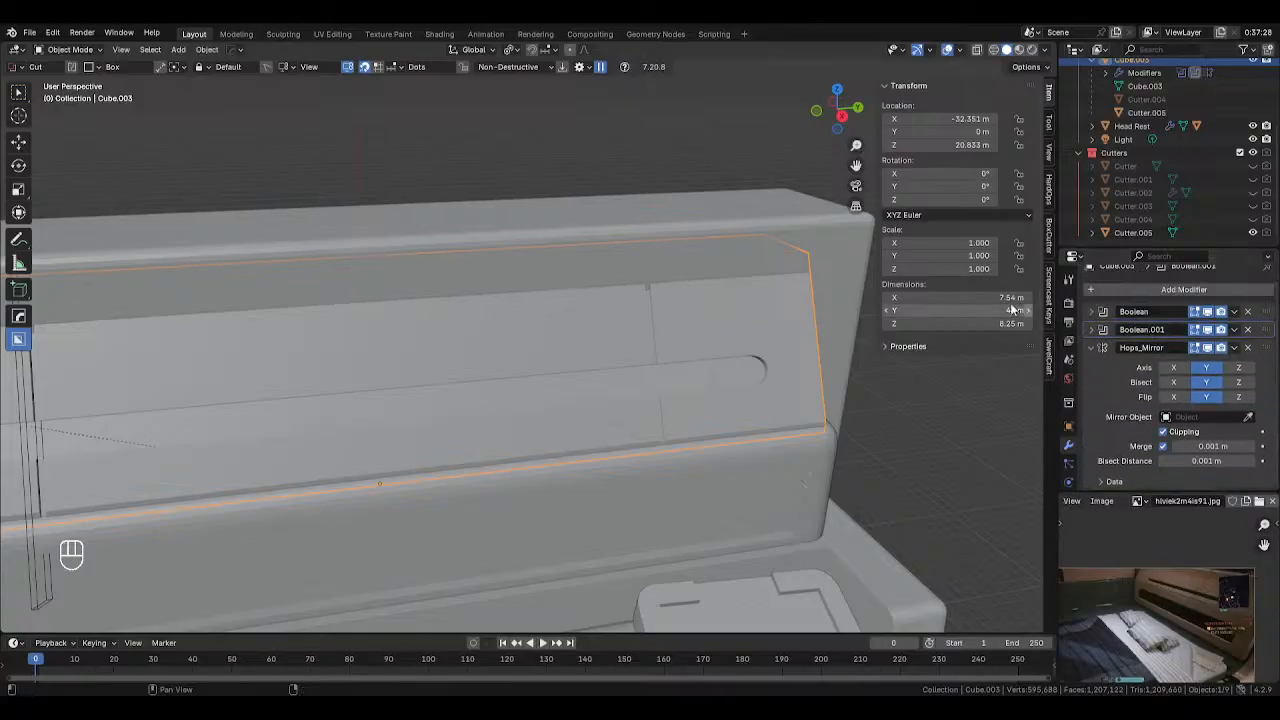
pyautogui.click(746, 125)
pyautogui.moveTo(711, 129); pyautogui.dragTo(726, 131, button='middle')
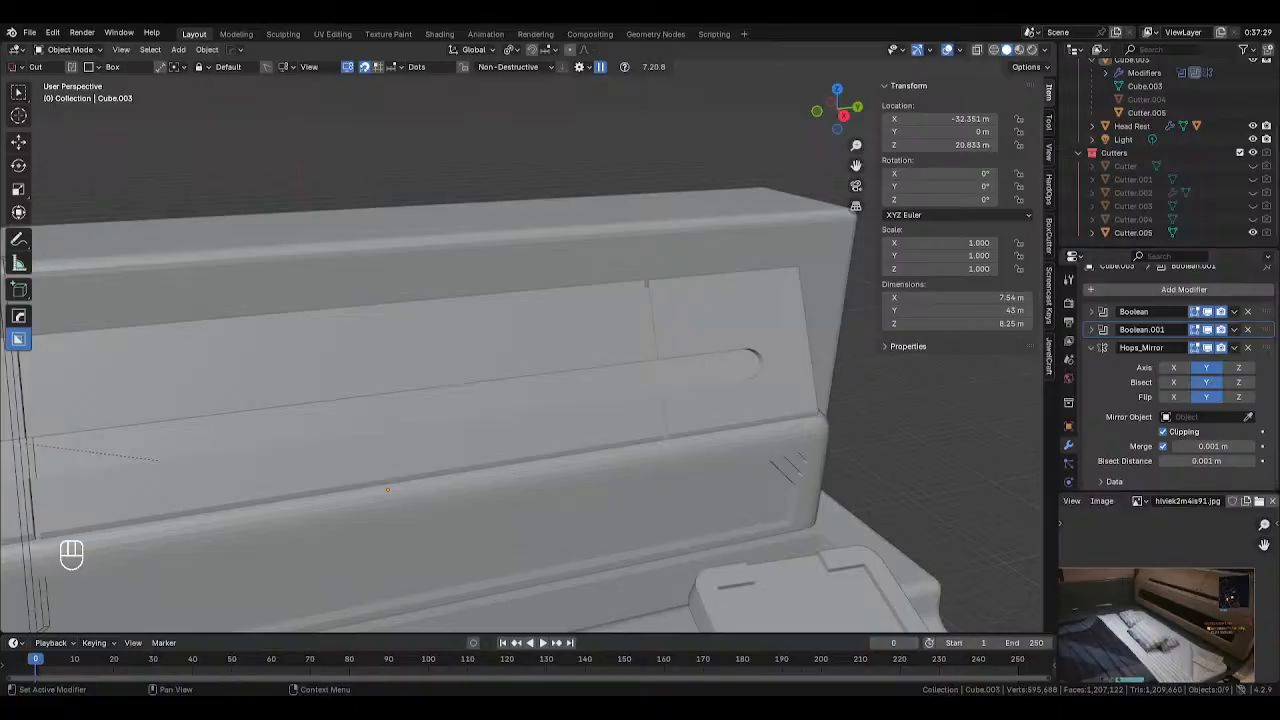
# Place the Boolean.001 modifier ahead of Boolean in the stack and examine where the grooves meet the slot
pyautogui.moveTo(1266, 311); pyautogui.dragTo(1266, 330)
pyautogui.scroll(2, 754, 213)
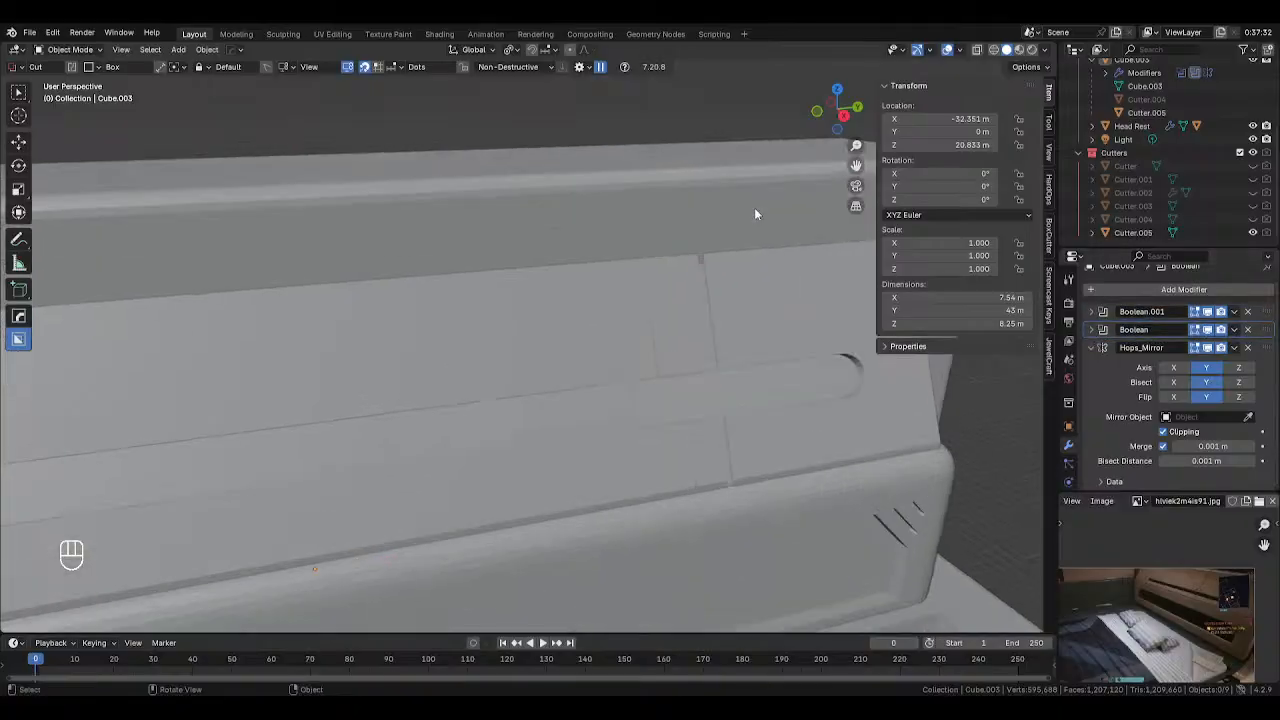
pyautogui.moveTo(754, 213); pyautogui.dragTo(645, 174, button='middle')
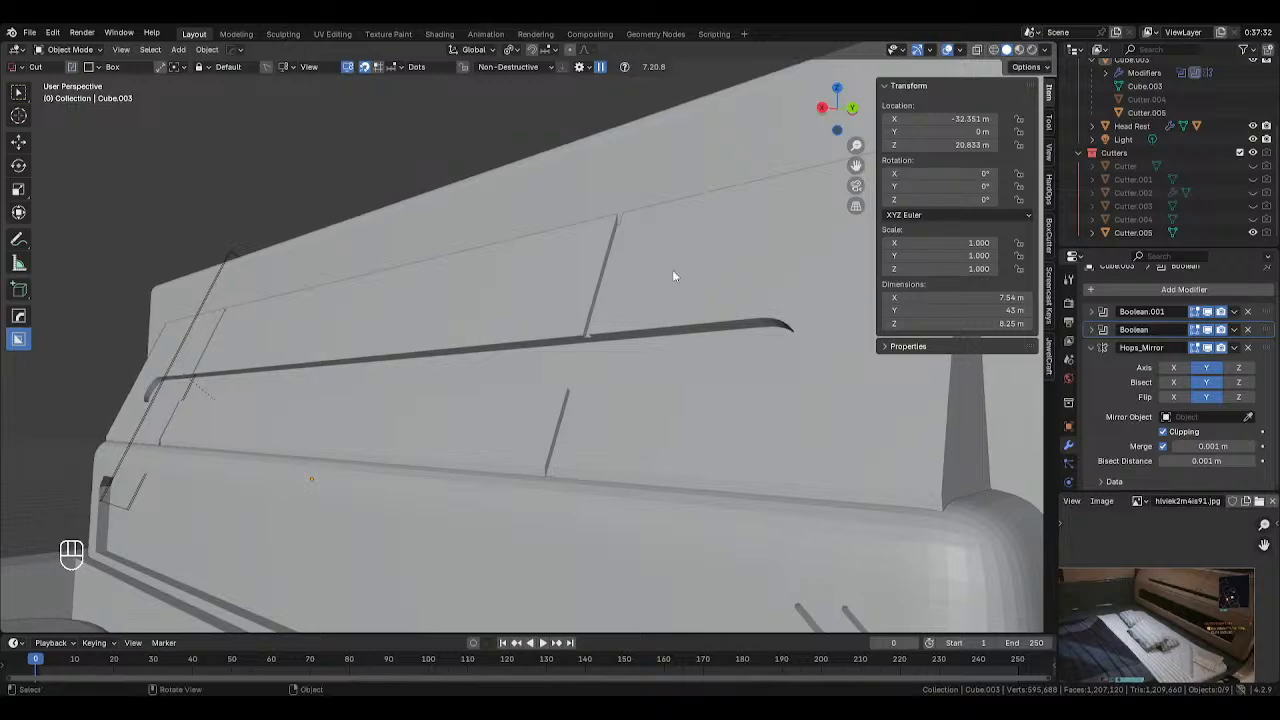
pyautogui.moveTo(672, 269); pyautogui.dragTo(642, 298, button='middle')
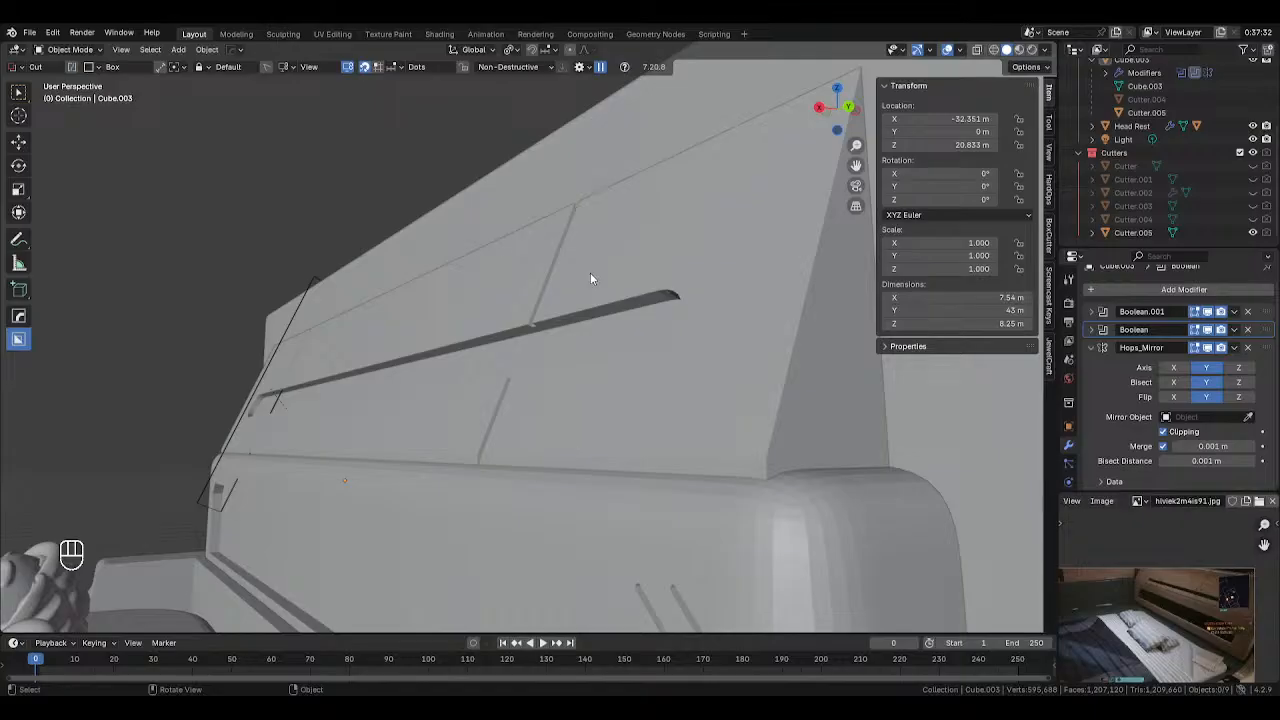
# Move the vertical cutter inward along its local Z axis to an X location of about -32.35 m, deepening the grooves
pyautogui.click(282, 339)
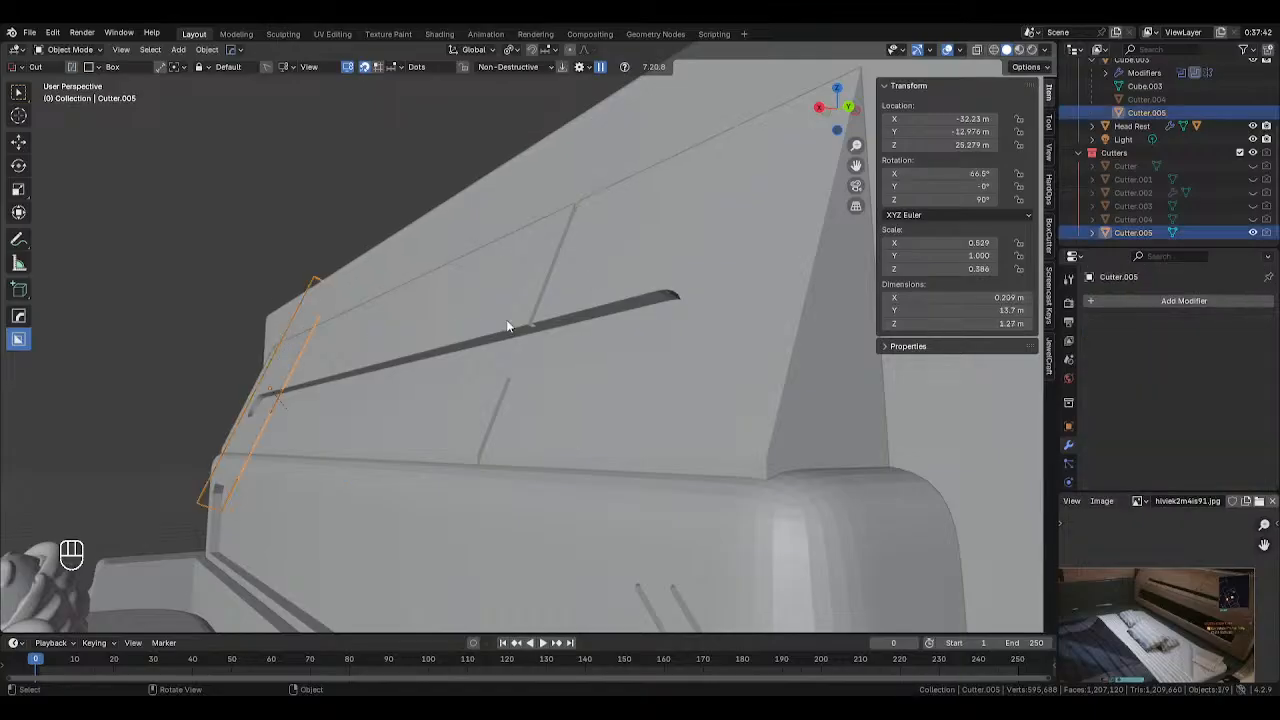
pyautogui.press('g')
pyautogui.press('x')
pyautogui.press('x')
pyautogui.press('y')
pyautogui.press('y')
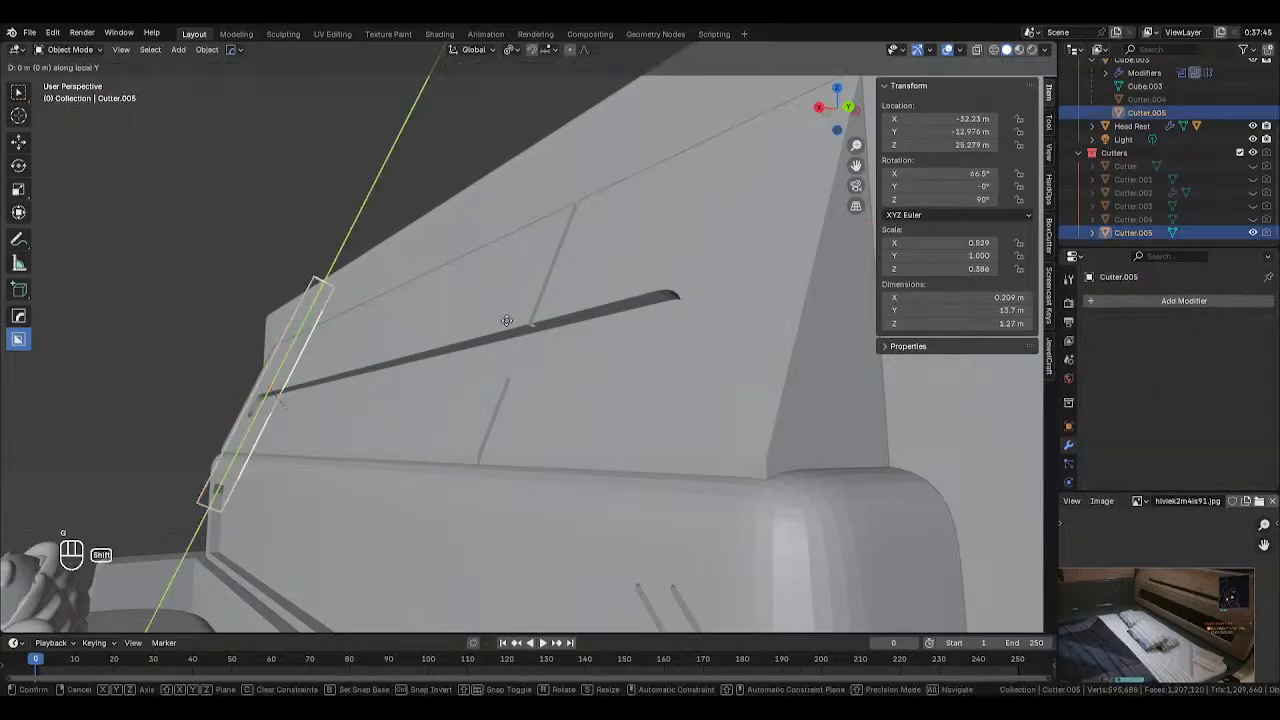
pyautogui.press('z')
pyautogui.press('z')
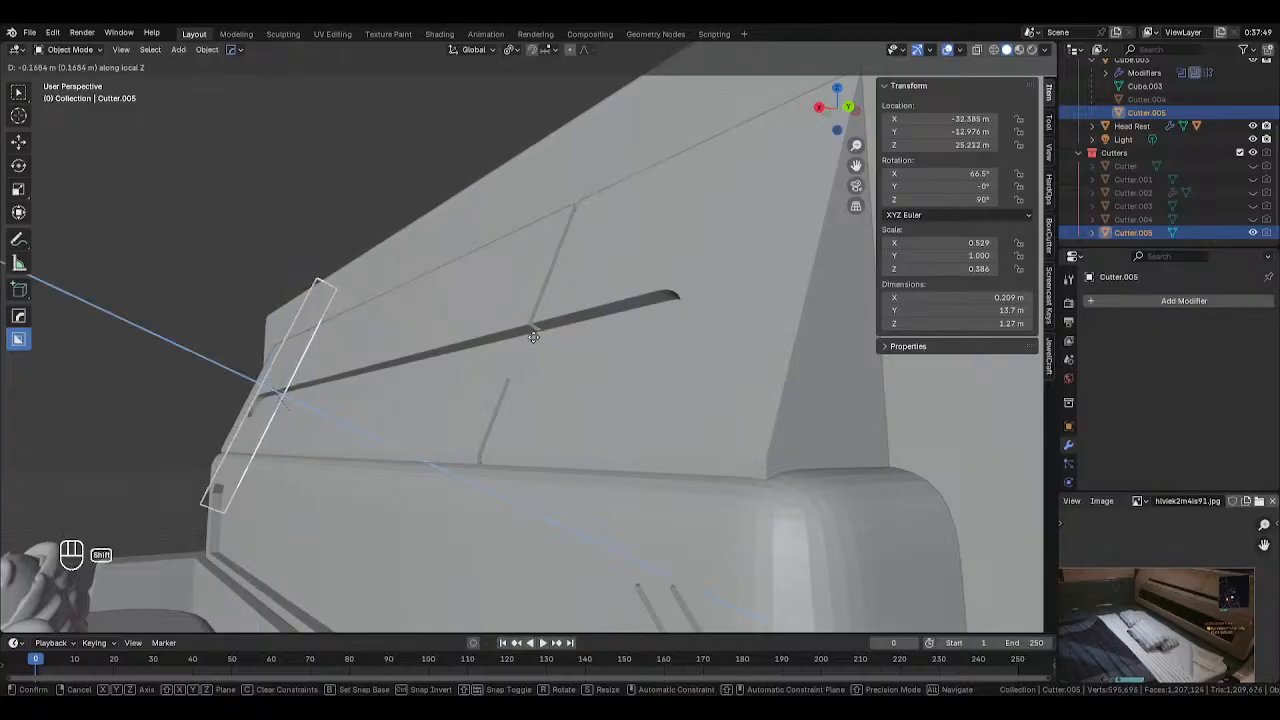
pyautogui.click(527, 334)
# Hide the vertical cutter and select the grooved sloped panel
pyautogui.moveTo(527, 334); pyautogui.dragTo(752, 409, button='middle')
pyautogui.scroll(-8, 751, 409)
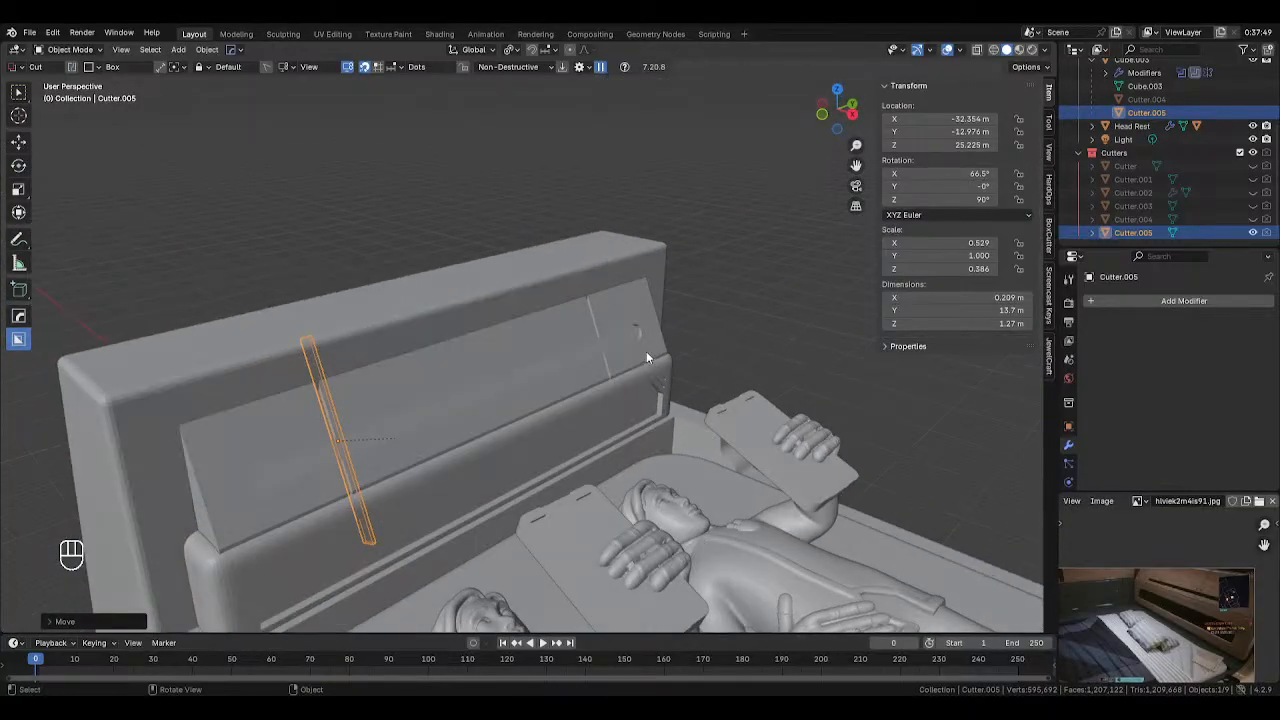
pyautogui.moveTo(646, 358); pyautogui.dragTo(468, 291, button='middle')
pyautogui.scroll(3, 628, 316)
pyautogui.click(478, 288)
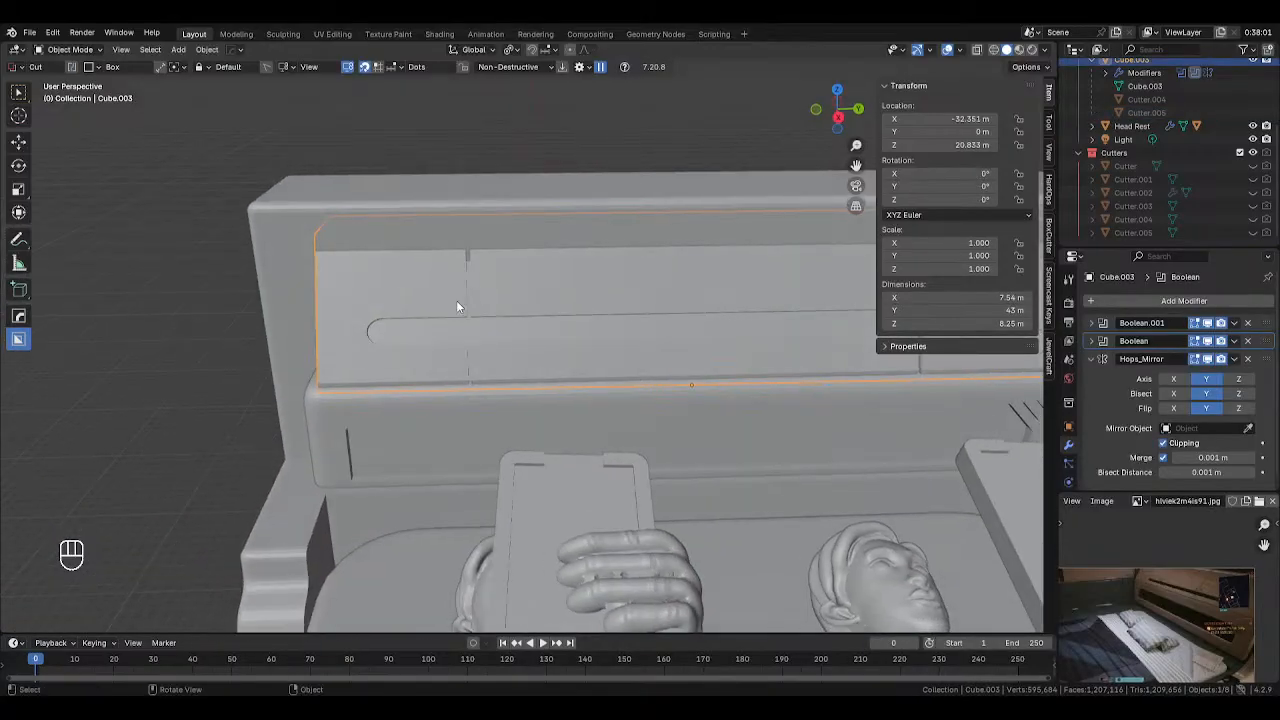
# Isolate the sloped panel and examine its slot and grooves from the right orthographic view, in X-ray and in Edit Mode
pyautogui.press('KP_Divide')
pyautogui.press('KP_3')
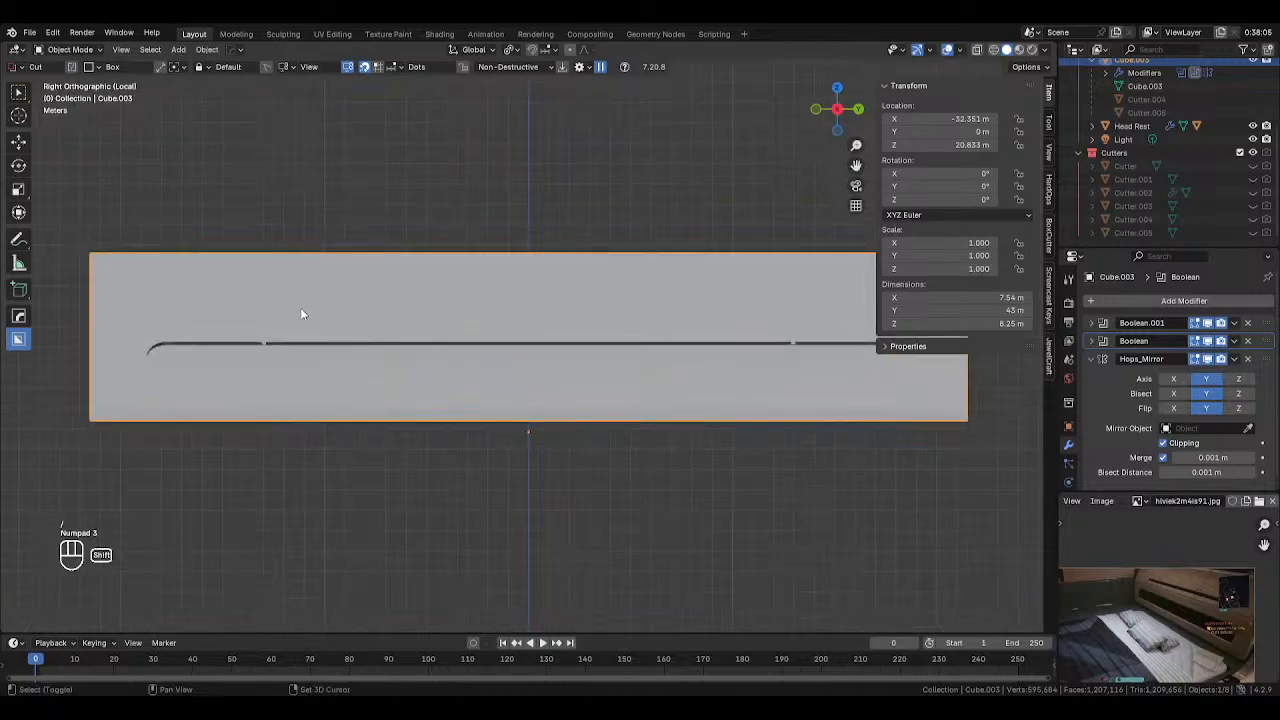
pyautogui.keyDown('shift'); pyautogui.moveTo(304, 308); pyautogui.dragTo(722, 288, button='middle'); pyautogui.keyUp('shift')
pyautogui.scroll(1, 740, 296)
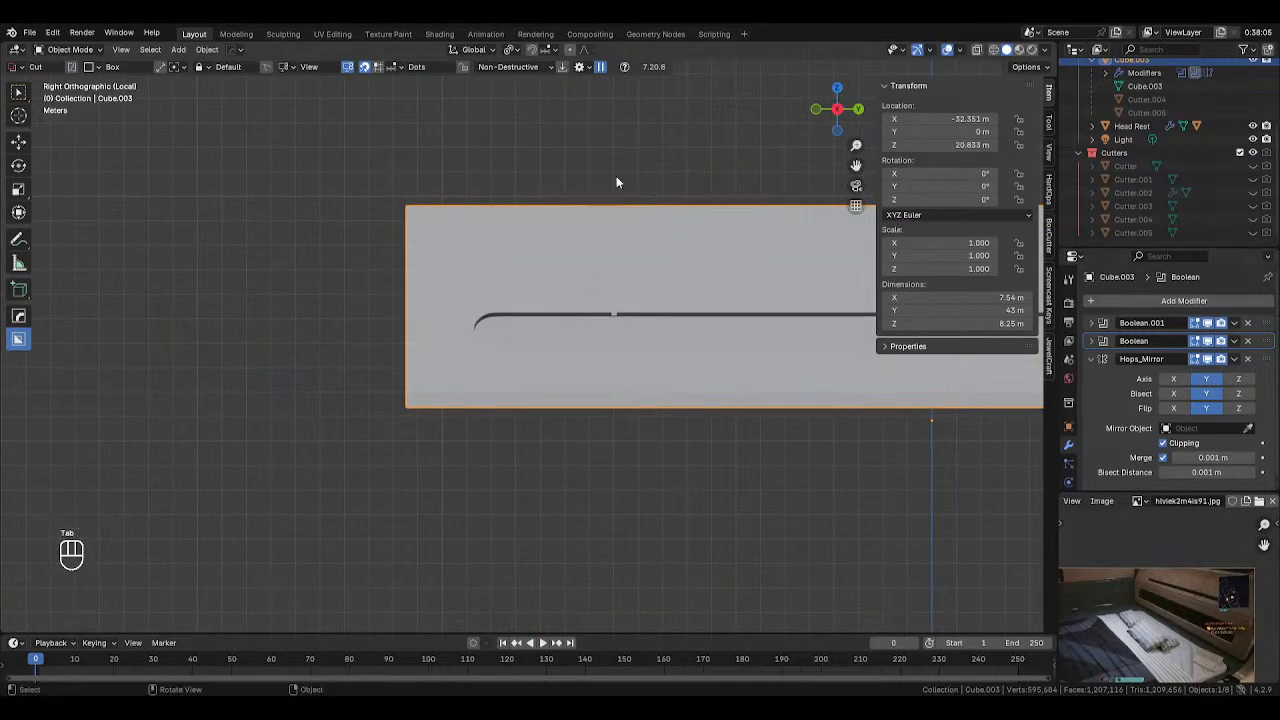
pyautogui.hotkey('alt', 'z')
pyautogui.hotkey('alt', 'z')
pyautogui.press('Tab')
pyautogui.moveTo(489, 171); pyautogui.dragTo(547, 201, button='middle')
pyautogui.press('/')
pyautogui.moveTo(400, 208); pyautogui.dragTo(509, 220, button='middle')
pyautogui.scroll(-5, 511, 222)
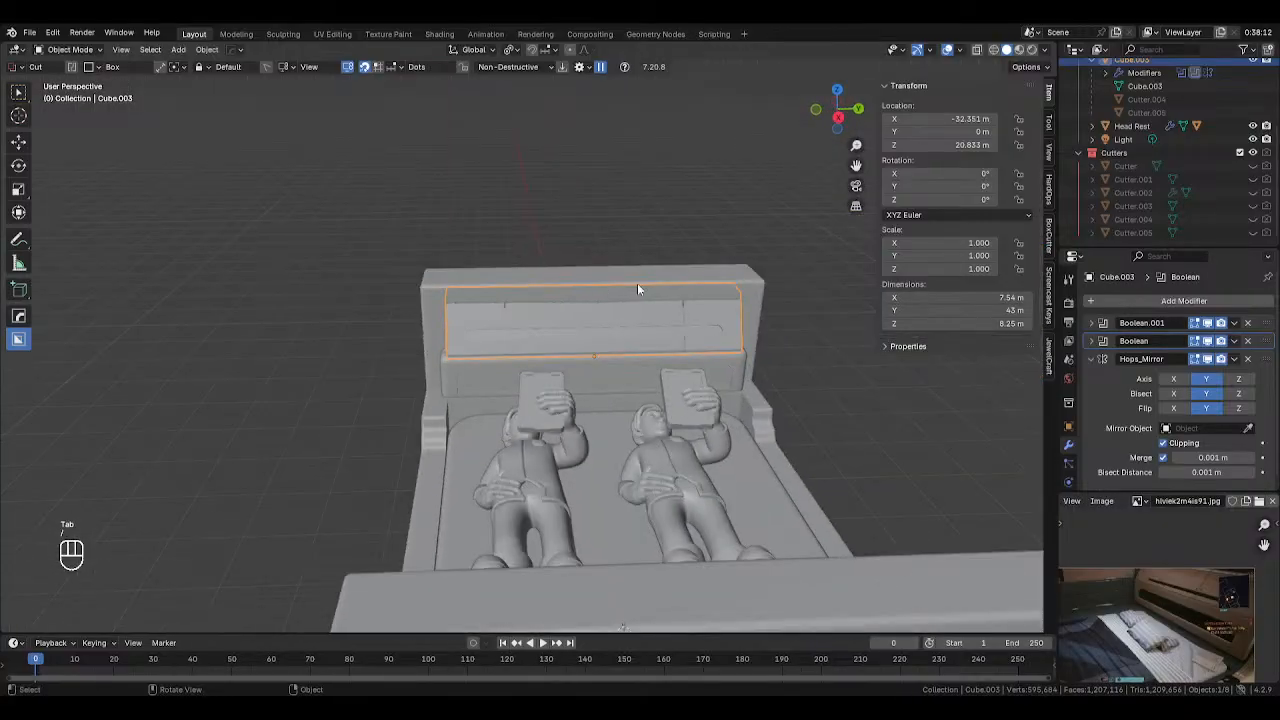
# Examine the whole bed with the grooved headboard from several angles, and select the bed's base object
pyautogui.hotkey('alt', 'z')
pyautogui.moveTo(637, 284); pyautogui.dragTo(431, 236, button='middle')
pyautogui.hotkey('alt', 'z')
pyautogui.click(385, 249)
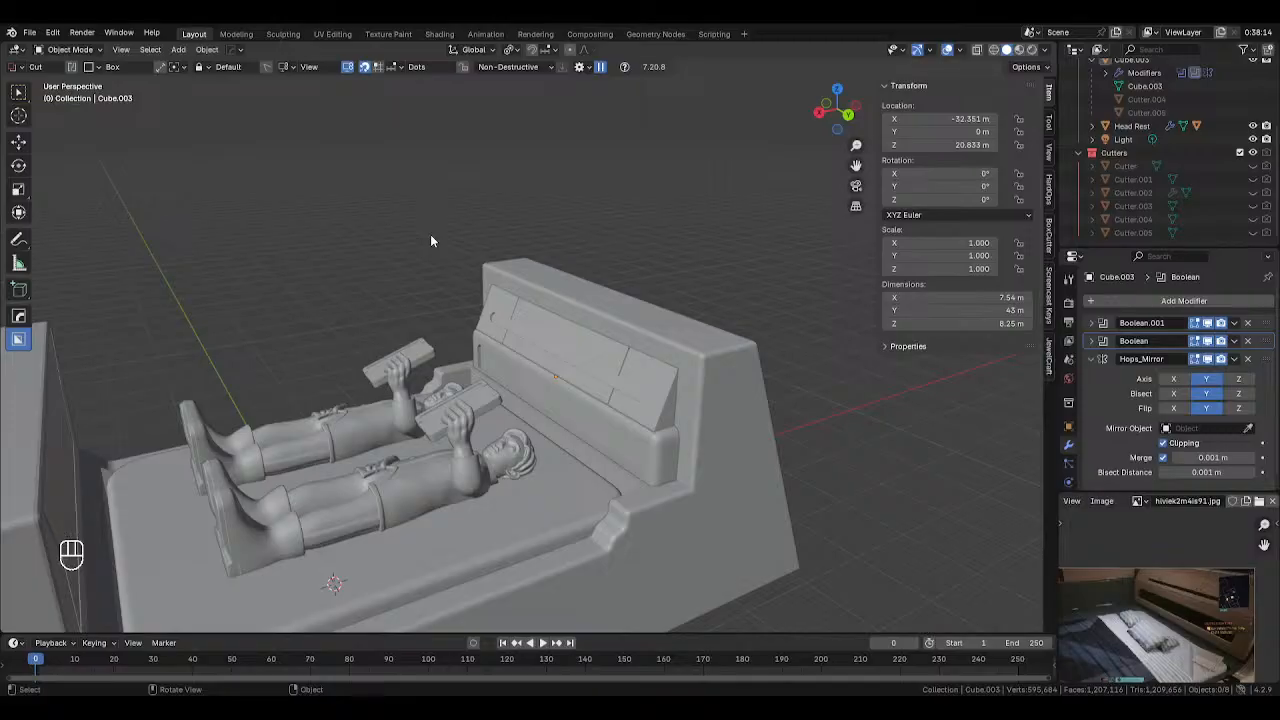
pyautogui.moveTo(592, 293); pyautogui.dragTo(482, 538, button='middle')
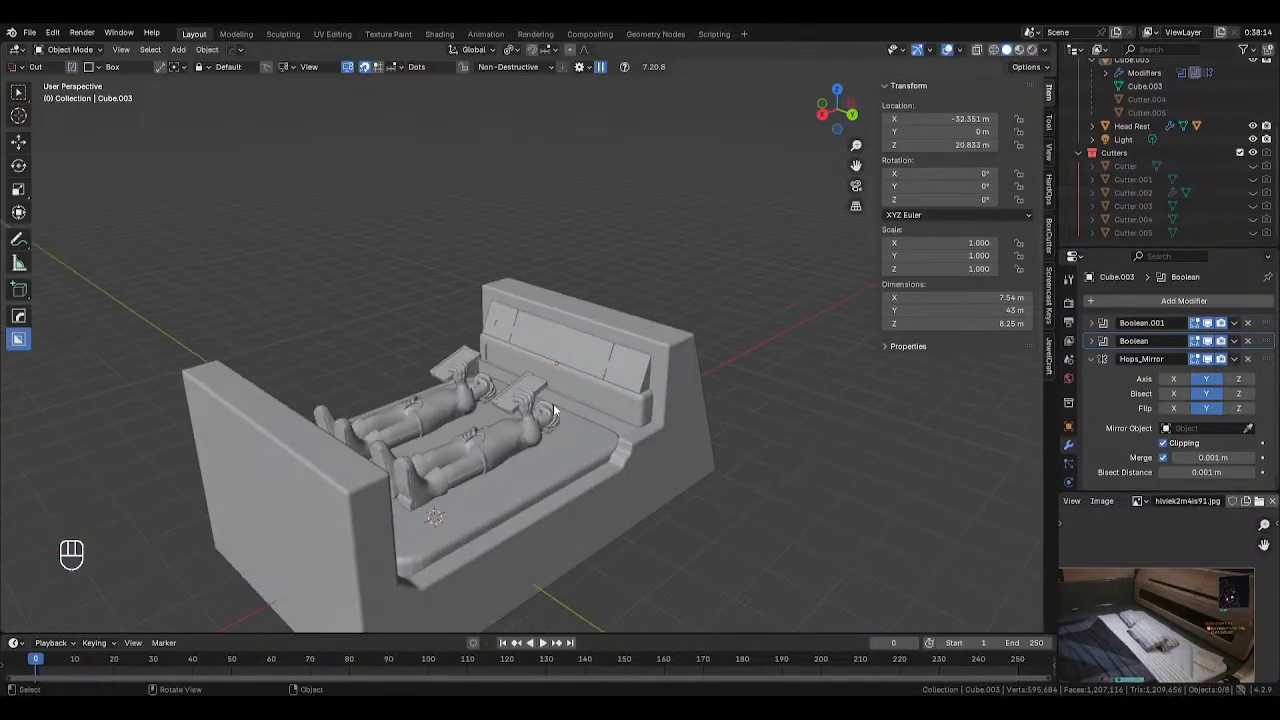
pyautogui.click(487, 513)
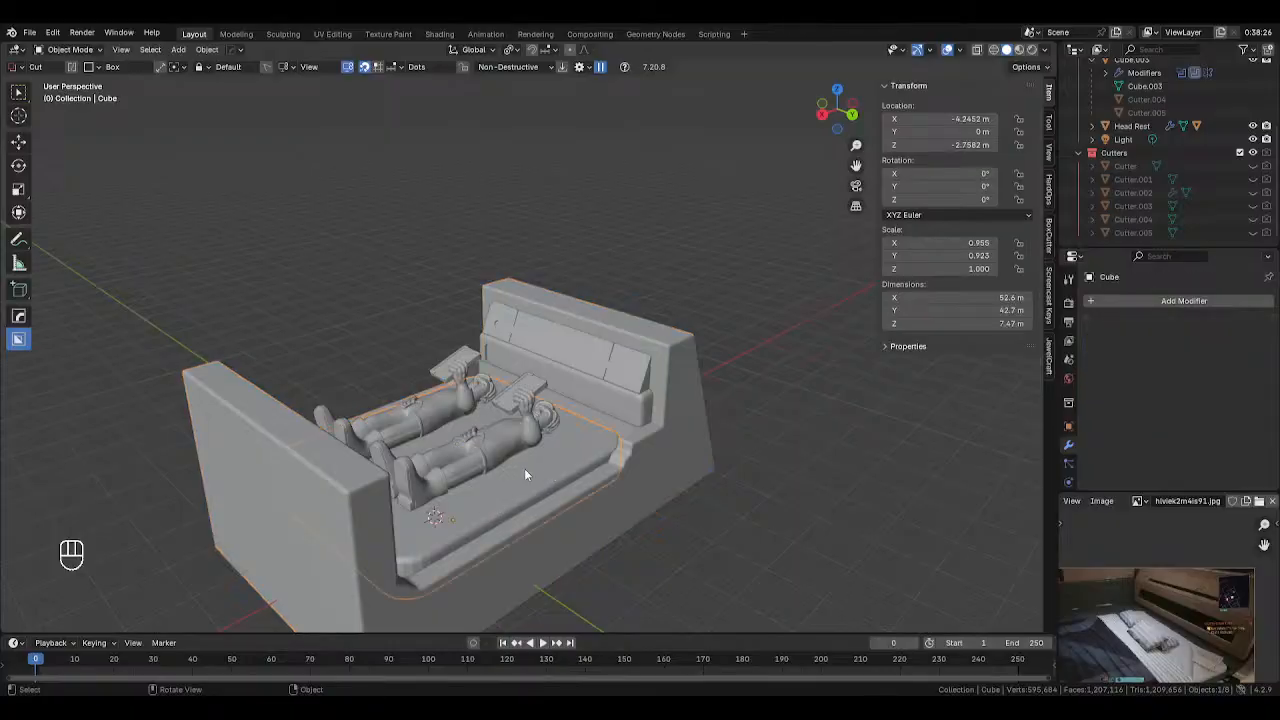
# Edit the mattress mesh and add a centred loop cut across each of its two long sides
pyautogui.moveTo(524, 468); pyautogui.dragTo(511, 463, button='middle')
pyautogui.press('Tab')
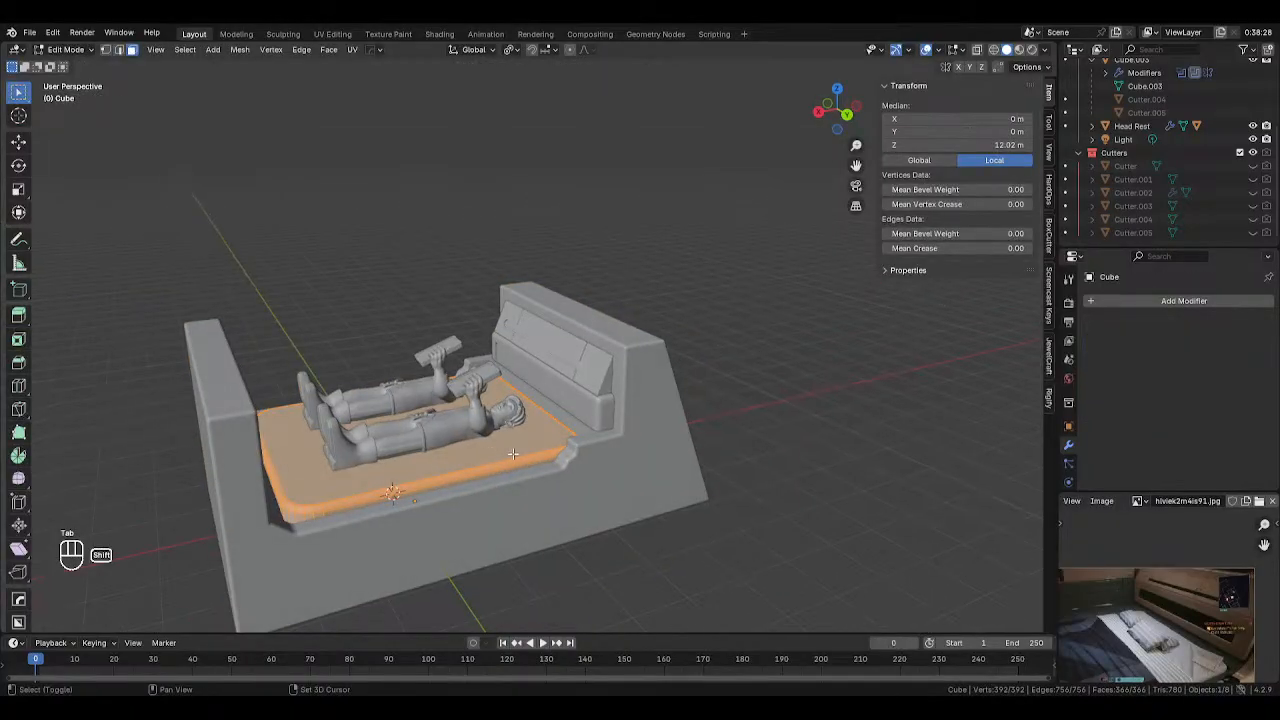
pyautogui.scroll(3, 512, 454)
pyautogui.hotkey('ctrl', 'r')
pyautogui.rightClick(578, 455)
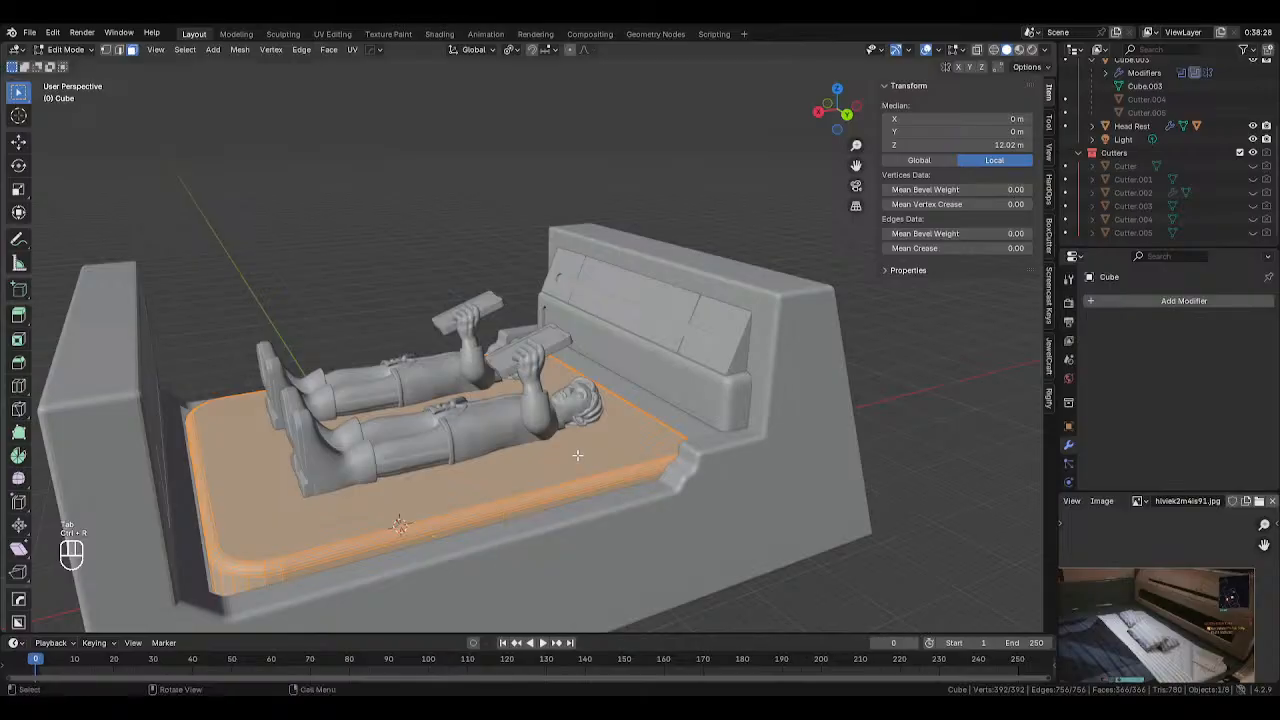
pyautogui.press('KP_7')
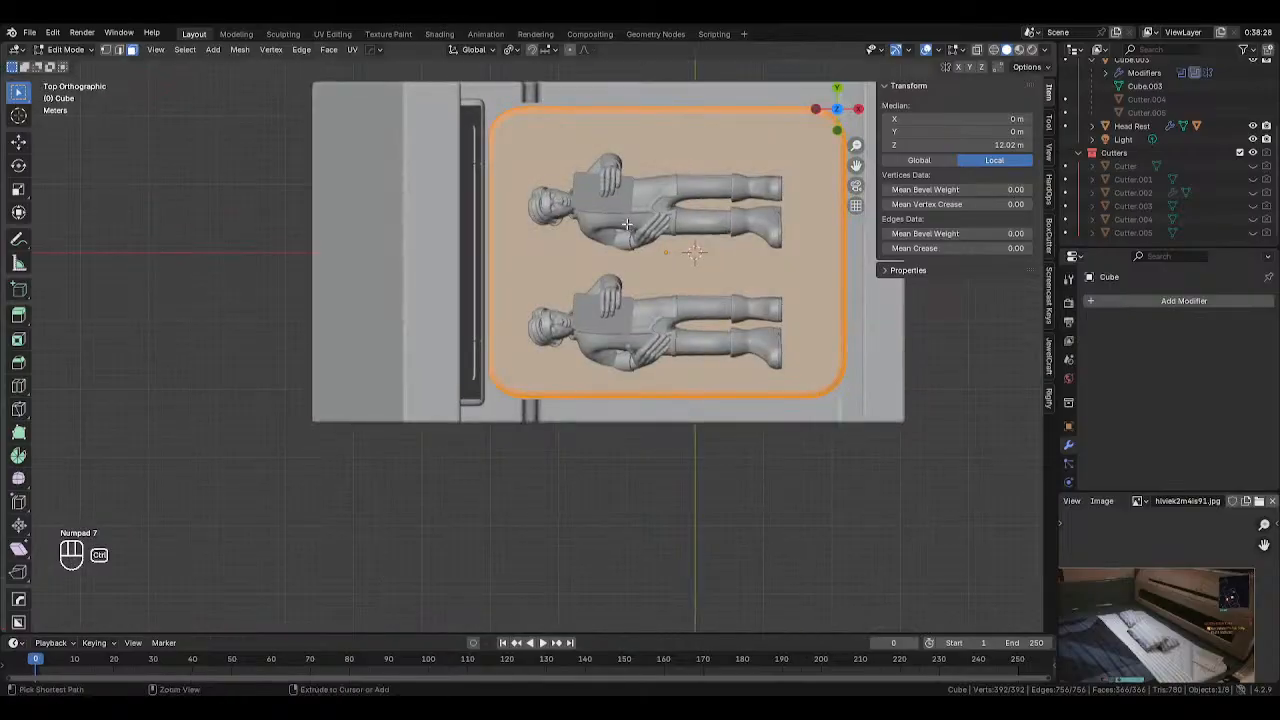
pyautogui.hotkey('ctrl', 'r')
pyautogui.click(637, 405)
pyautogui.rightClick(637, 405)
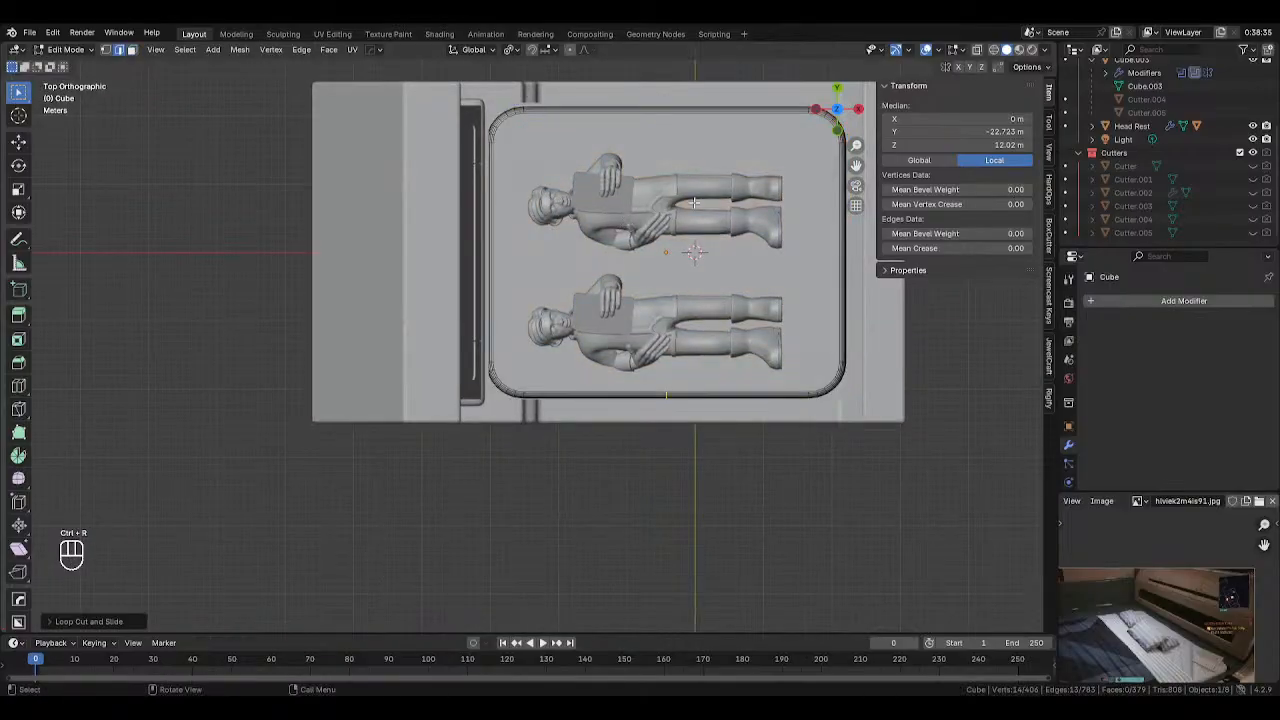
pyautogui.hotkey('ctrl', 'r')
pyautogui.click(676, 105)
pyautogui.rightClick(676, 105)
# Select both new side cuts and edge-slide them toward the headboard to a local X of about -13.2 m
pyautogui.hotkey('alt', 'z')
pyautogui.moveTo(648, 106); pyautogui.dragTo(732, 448)
pyautogui.press('g')
pyautogui.press('g')
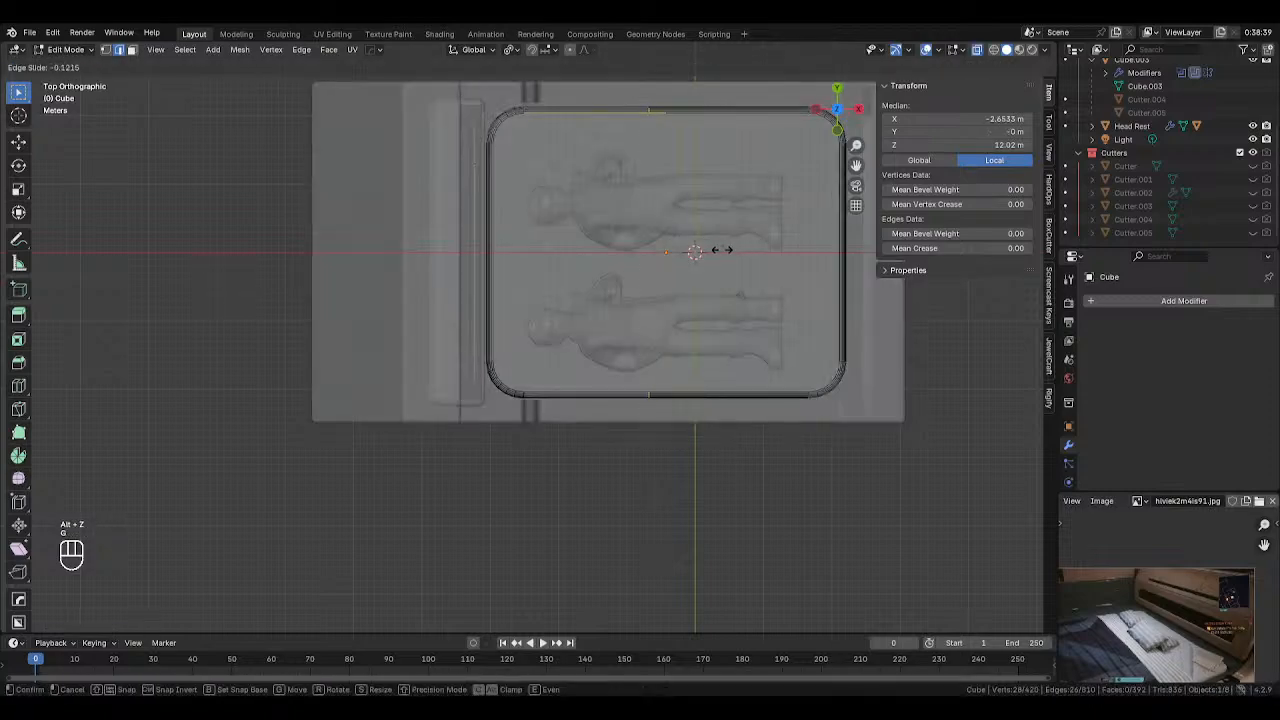
pyautogui.click(657, 251)
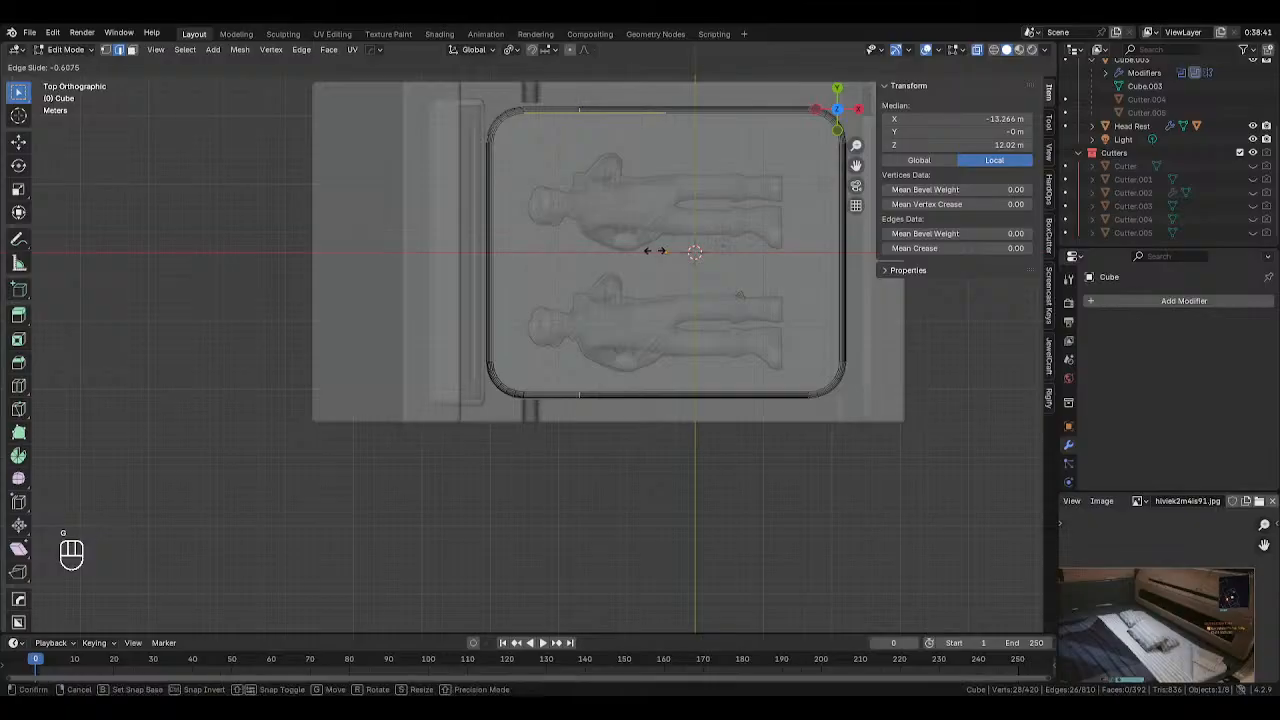
# Connect the two opposite cut vertices with an edge across the mattress's top face
pyautogui.press('1')
pyautogui.click(584, 384)
pyautogui.hotkey('alt', 'z')
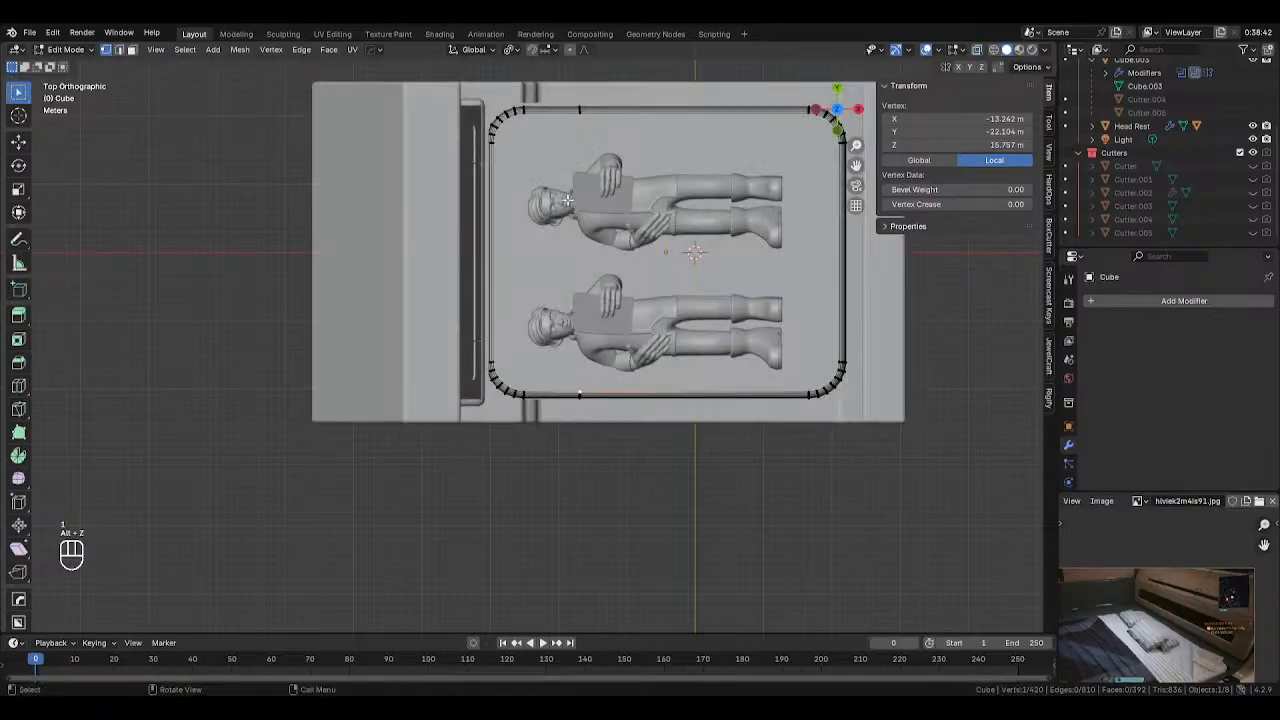
pyautogui.keyDown('shift'); pyautogui.click(584, 118); pyautogui.keyUp('shift')
pyautogui.moveTo(584, 118); pyautogui.dragTo(506, 404, button='middle')
pyautogui.press('j')
pyautogui.press('3')
pyautogui.click(743, 255)
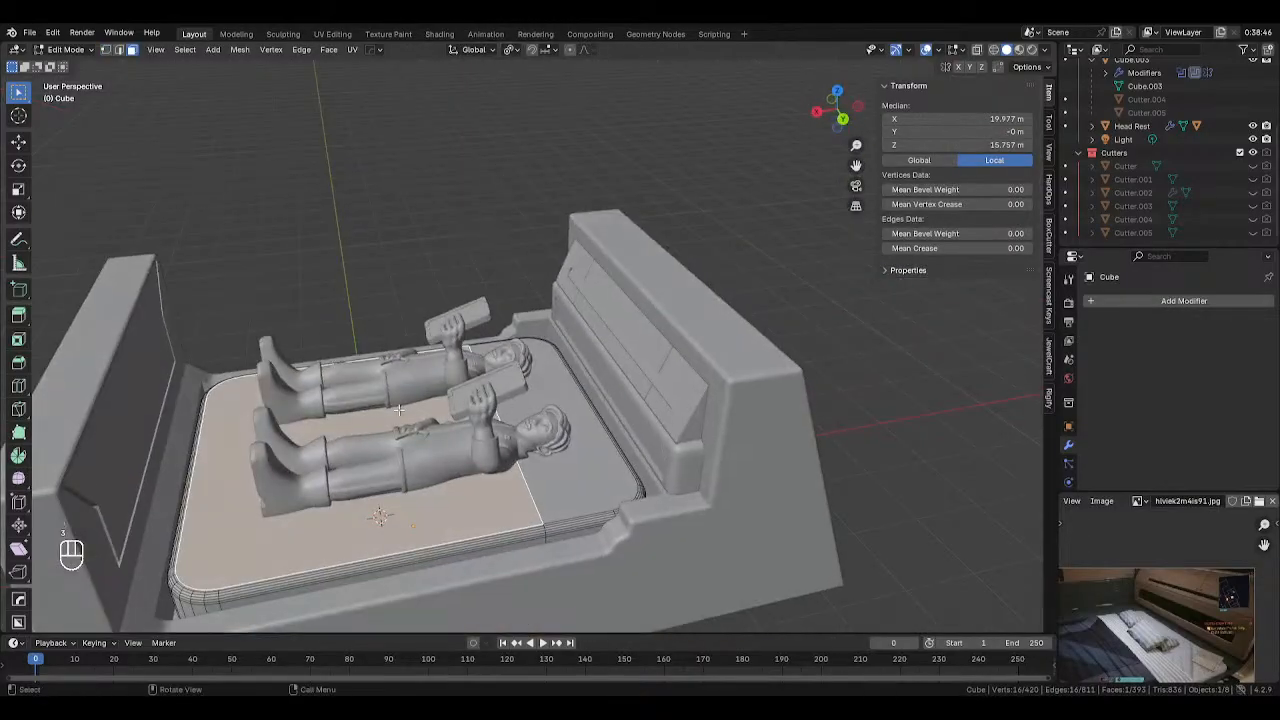
pyautogui.press('KP_3')
pyautogui.press('KP_1')
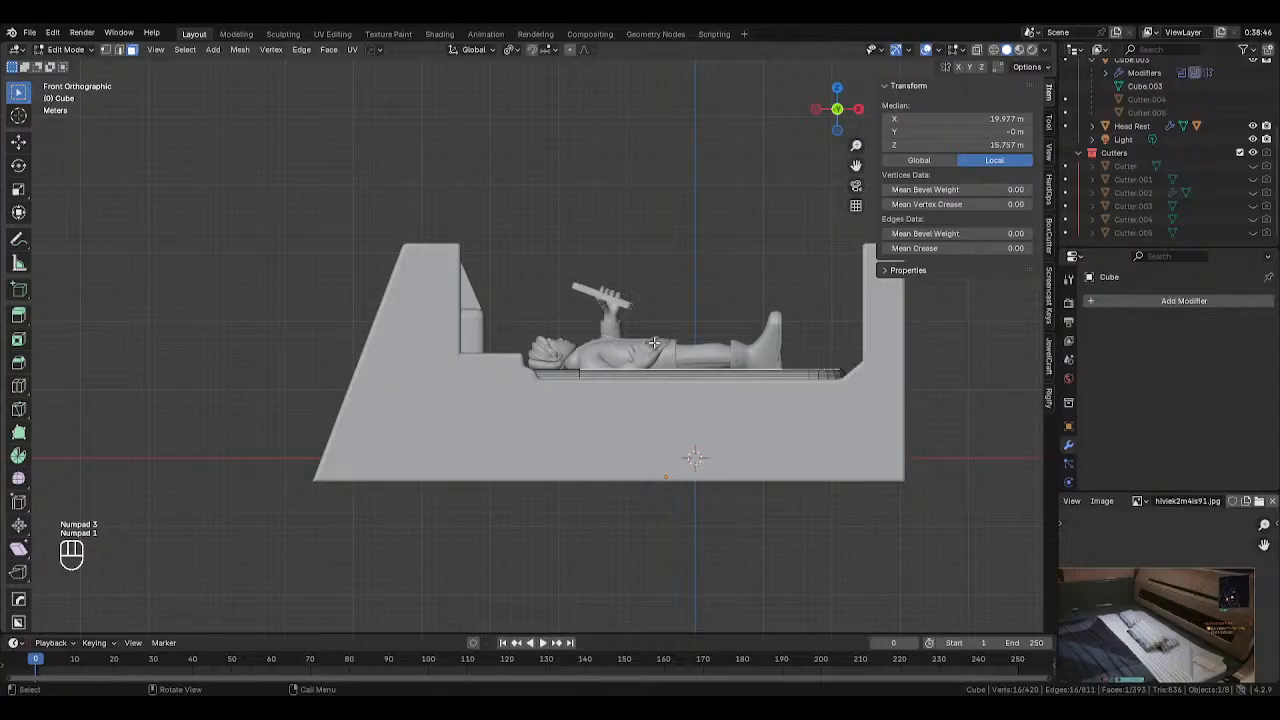
pyautogui.hotkey('alt', 'z')
pyautogui.moveTo(621, 316); pyautogui.dragTo(763, 436)
# Connect the matching cut vertices with an edge across the mattress's underside
pyautogui.moveTo(623, 408); pyautogui.dragTo(599, 361, button='middle')
pyautogui.press('1')
pyautogui.click(595, 372)
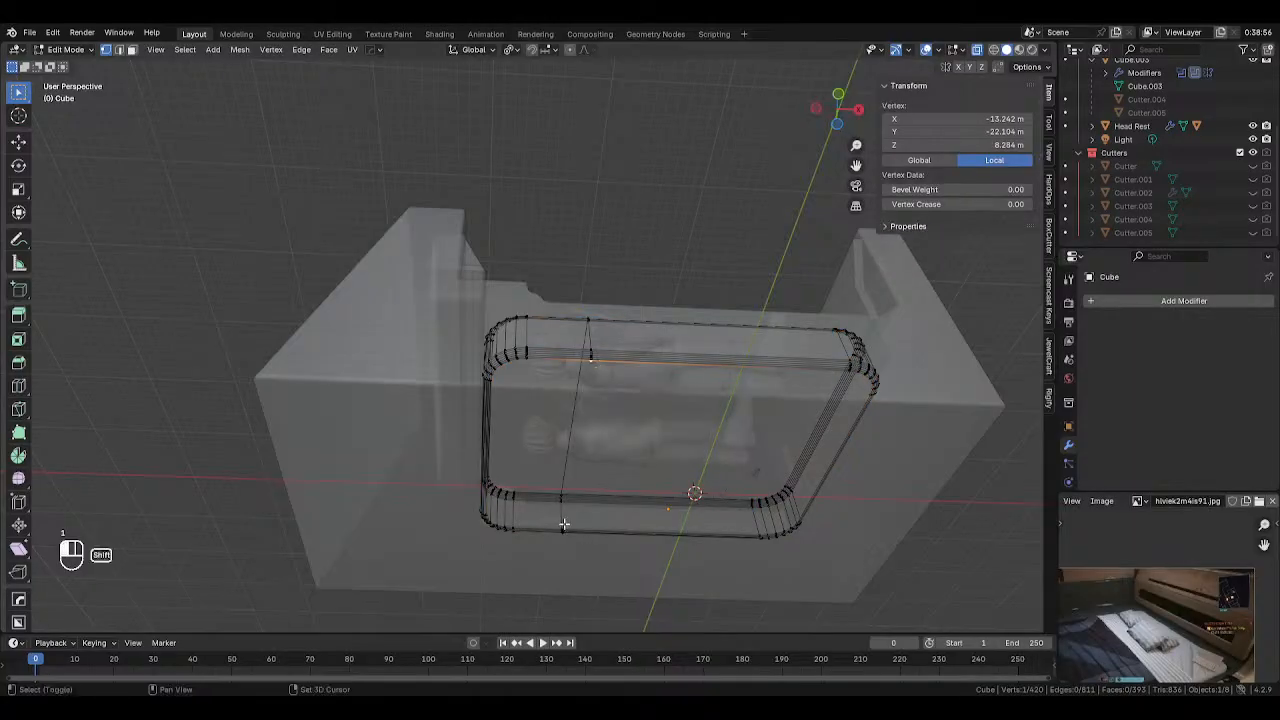
pyautogui.keyDown('shift'); pyautogui.click(564, 523); pyautogui.keyUp('shift')
pyautogui.moveTo(564, 523); pyautogui.dragTo(371, 364, button='middle')
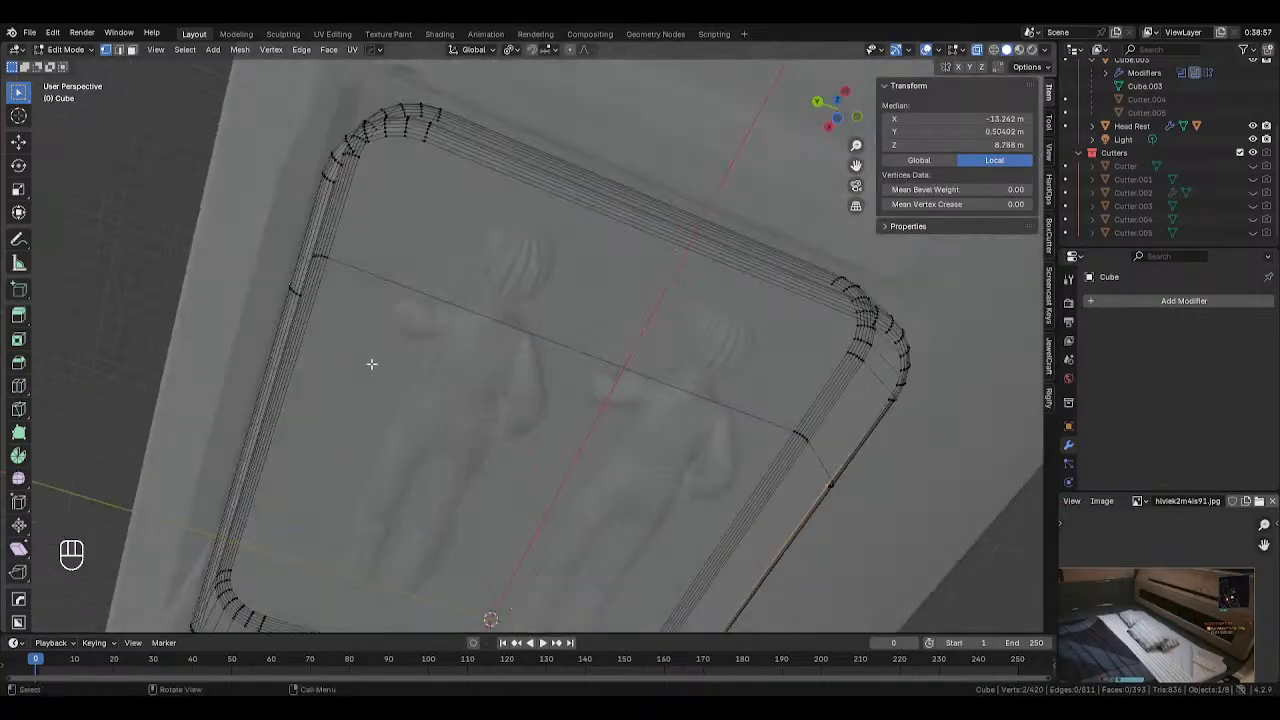
pyautogui.click(303, 295)
pyautogui.moveTo(303, 295)
pyautogui.mouseDown(button='middle')
pyautogui.moveTo(437, 371)
pyautogui.moveTo(318, 300)
pyautogui.mouseUp(button='middle')
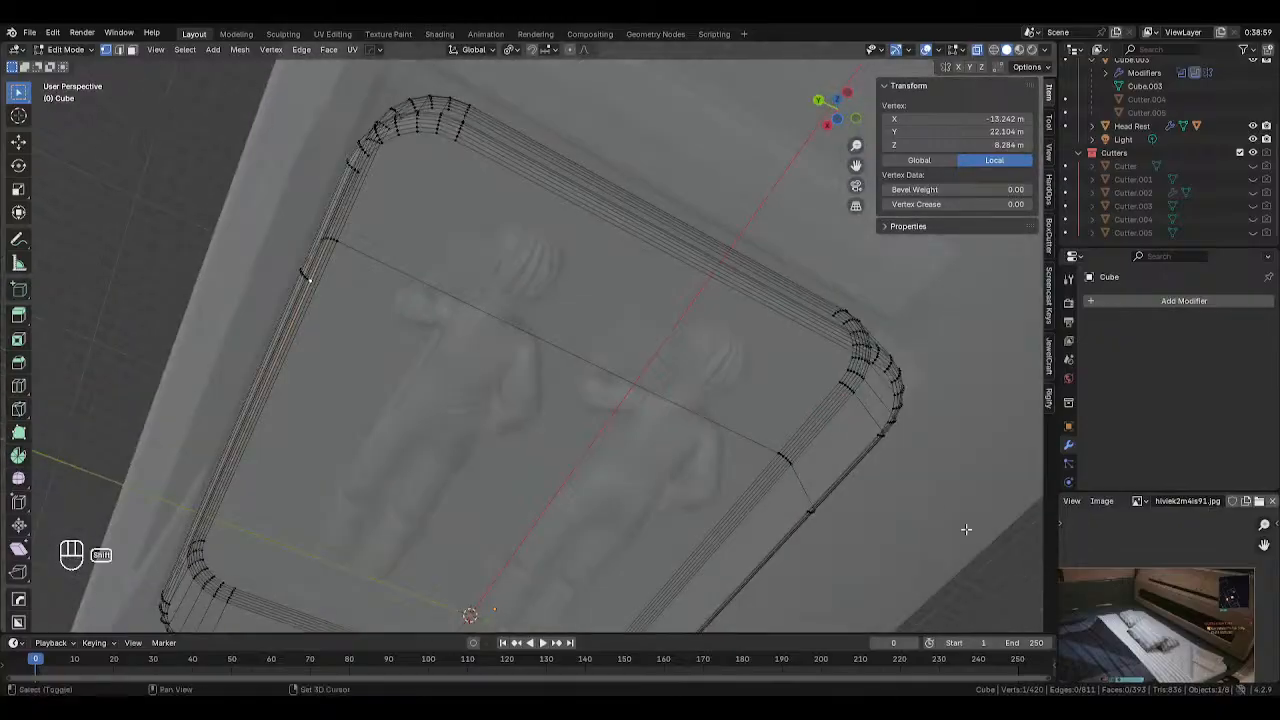
pyautogui.keyDown('shift'); pyautogui.click(811, 515); pyautogui.keyUp('shift')
pyautogui.moveTo(829, 523); pyautogui.dragTo(714, 636, button='middle')
# Duplicate the mattress faces from the crosswise cut to the foot end in place and separate them into their own object
pyautogui.press('KP_3')
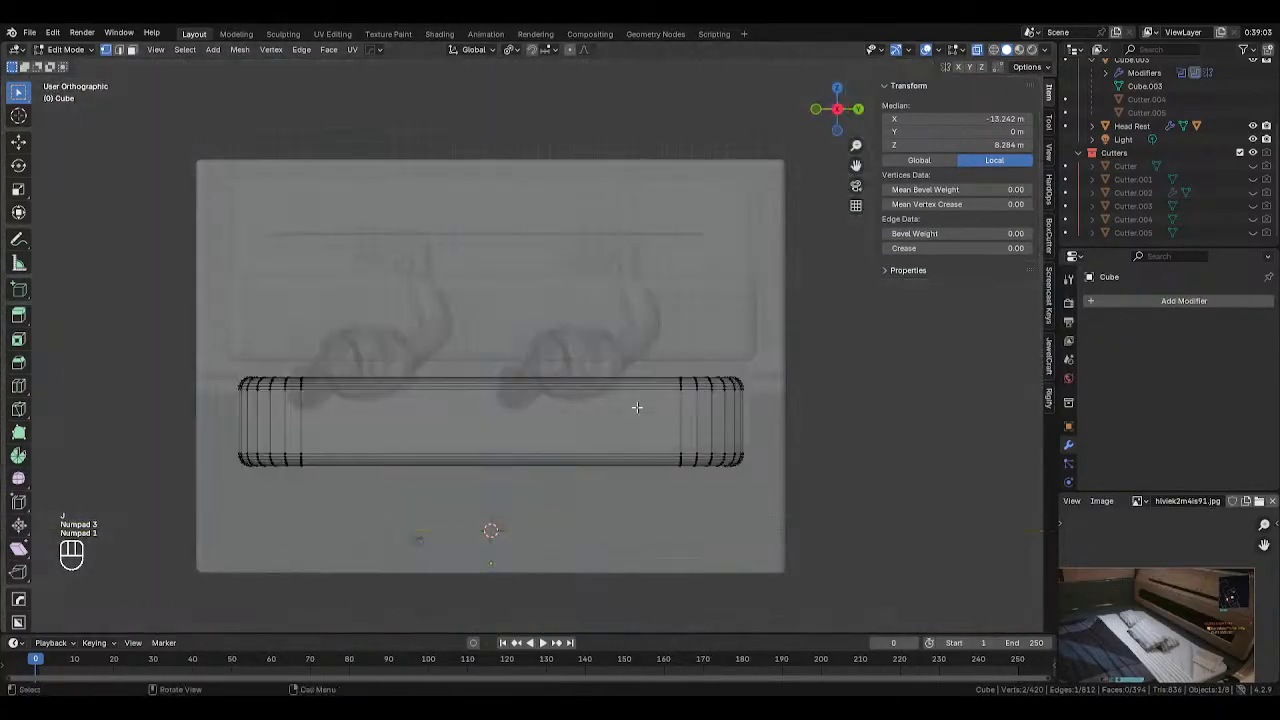
pyautogui.press('KP_1')
pyautogui.click(593, 329)
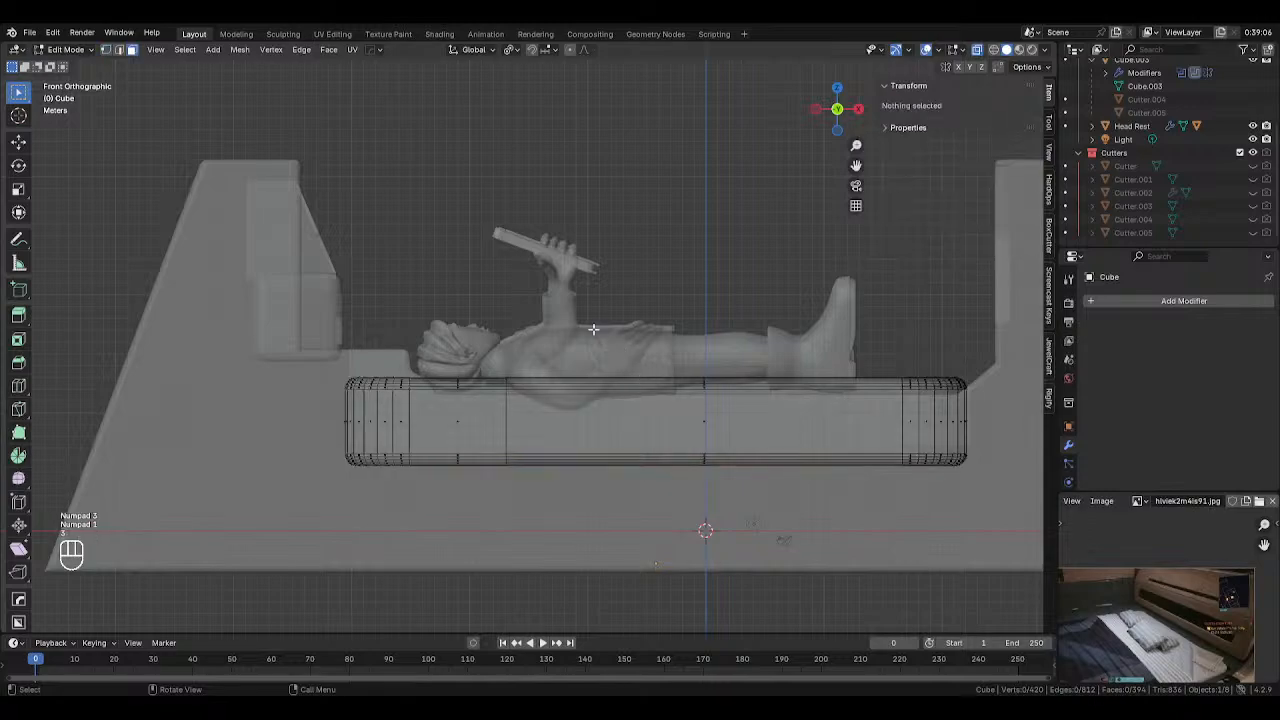
pyautogui.moveTo(555, 321); pyautogui.dragTo(988, 525)
pyautogui.hotkey('shift', 'd')
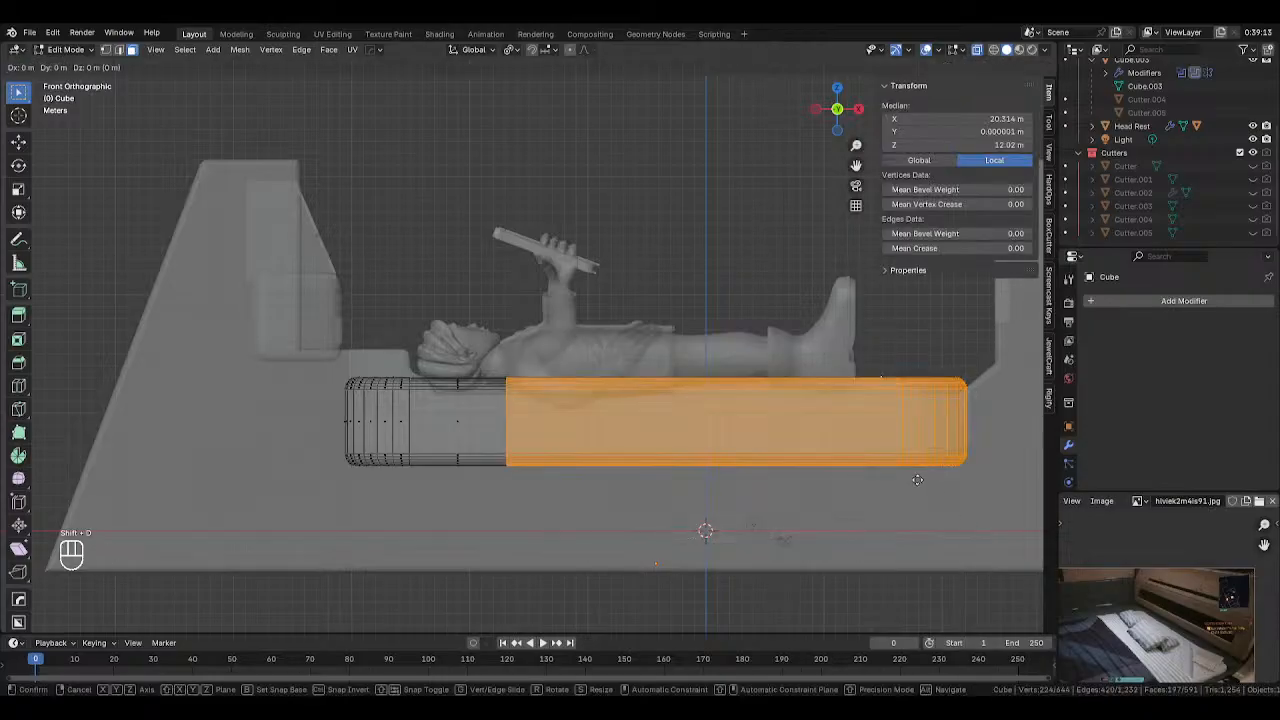
pyautogui.rightClick(917, 479)
pyautogui.rightClick(917, 479)
pyautogui.moveTo(886, 654)
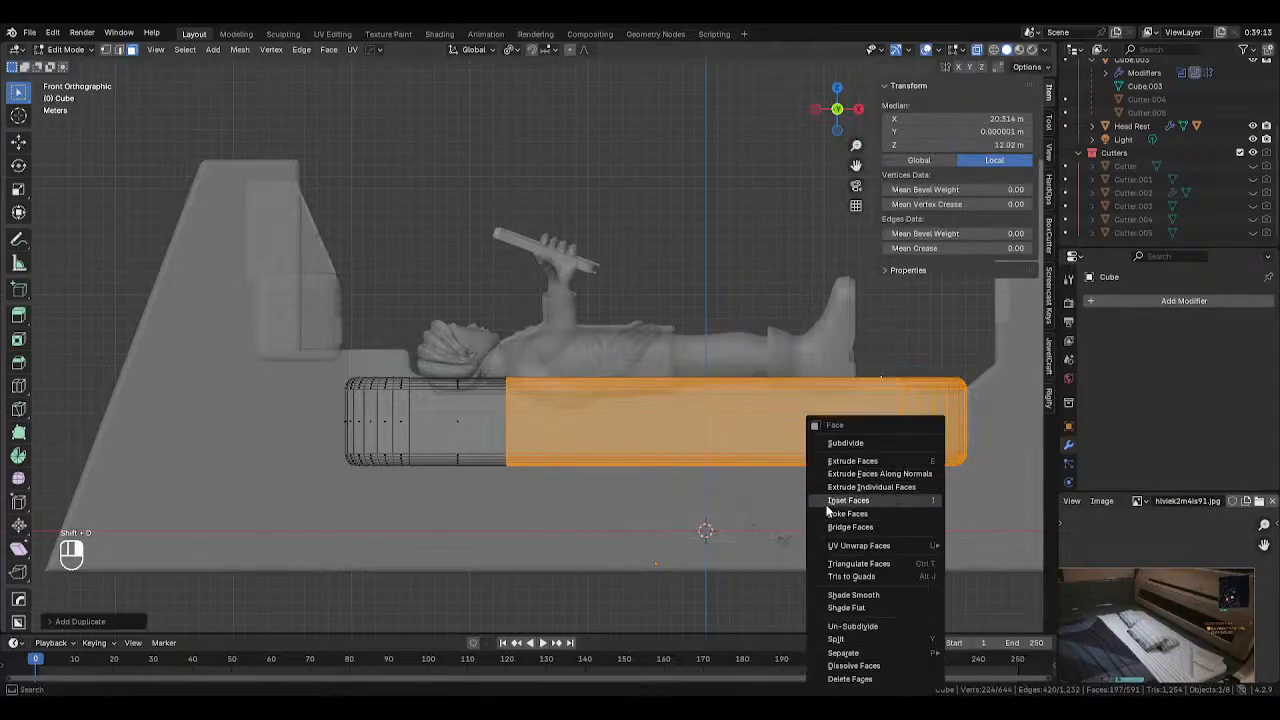
pyautogui.click(1005, 622)
pyautogui.press('Tab')
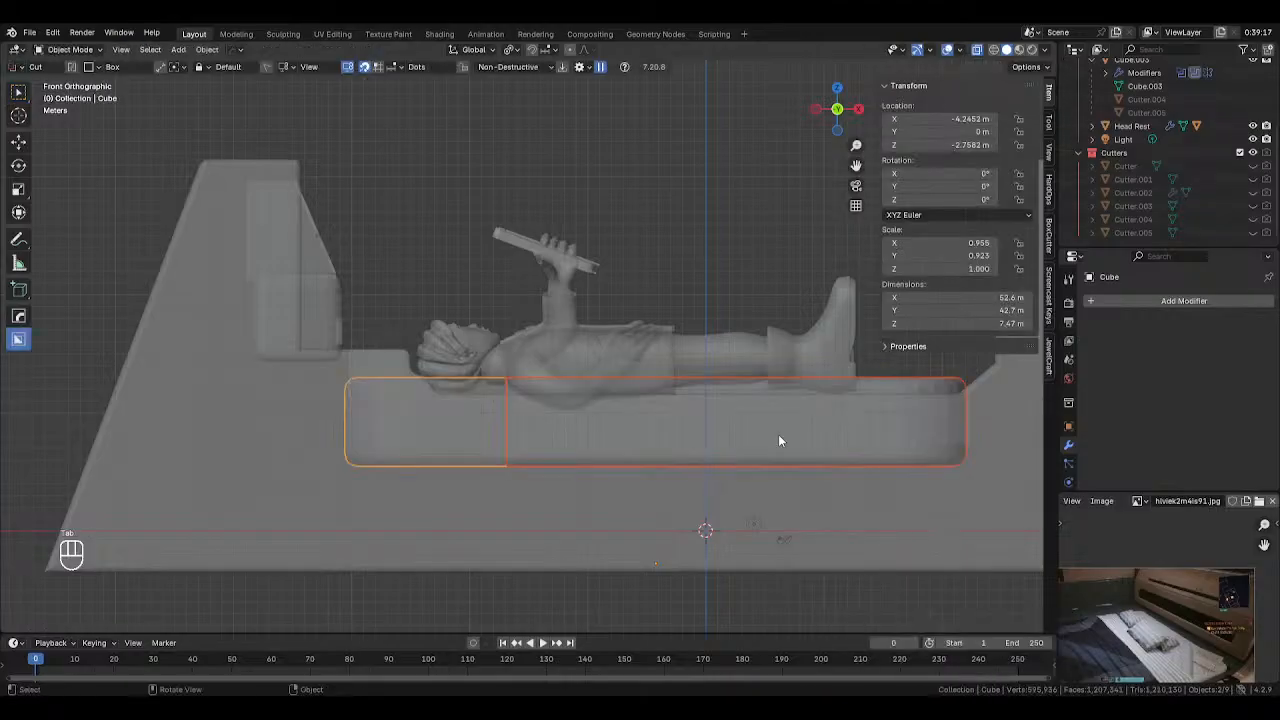
# Select the separated foot-end piece and set its origin to its geometry
pyautogui.click(785, 435)
pyautogui.press('s')
pyautogui.click(987, 482)
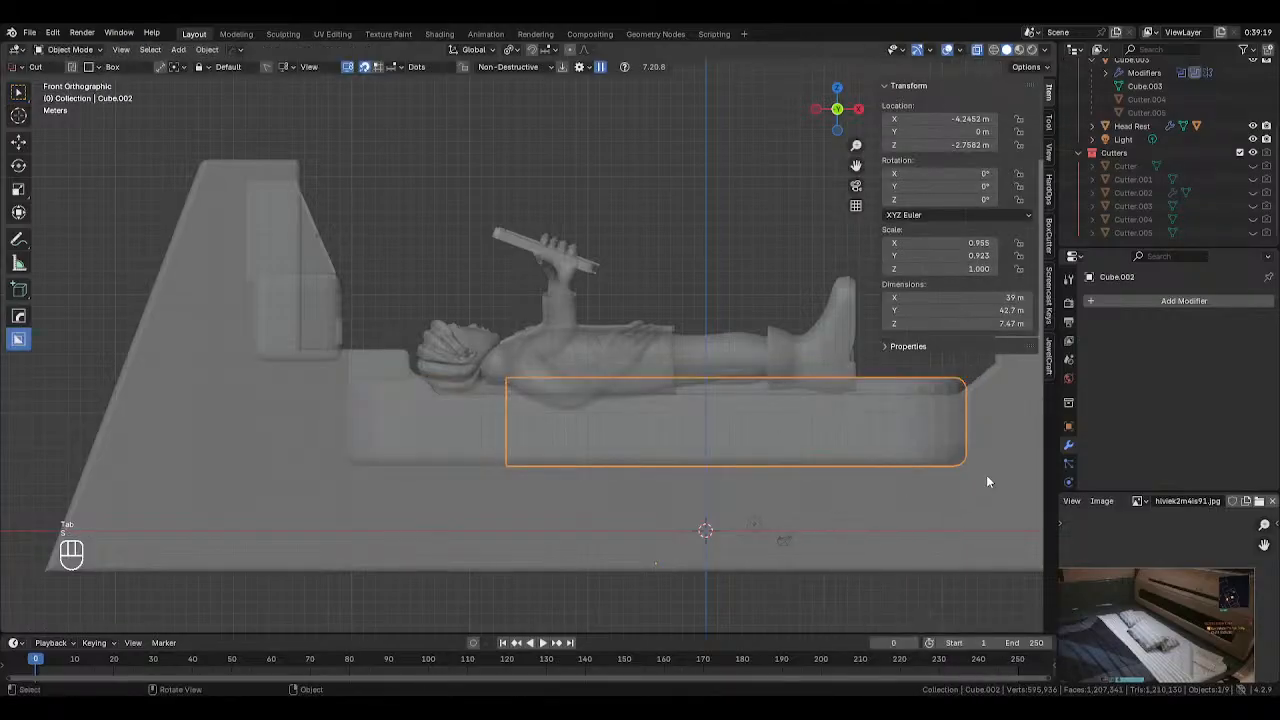
pyautogui.click(206, 49)
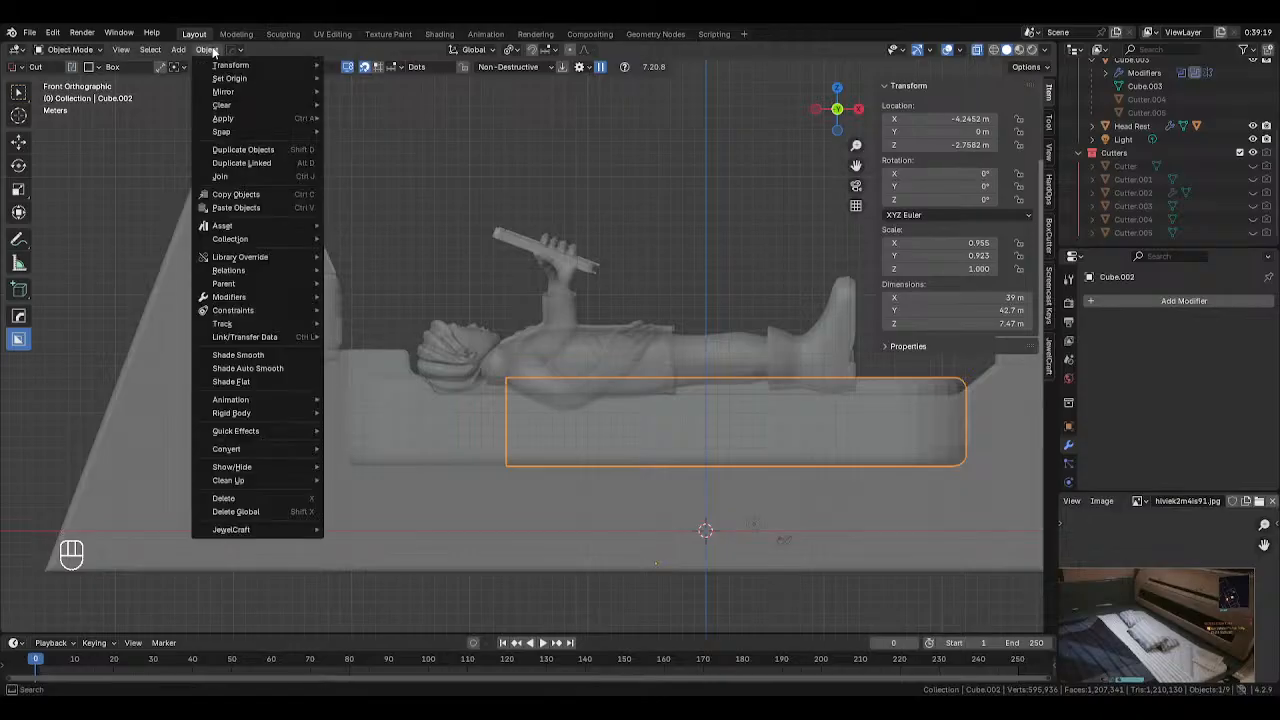
pyautogui.moveTo(246, 78)
pyautogui.click(379, 92)
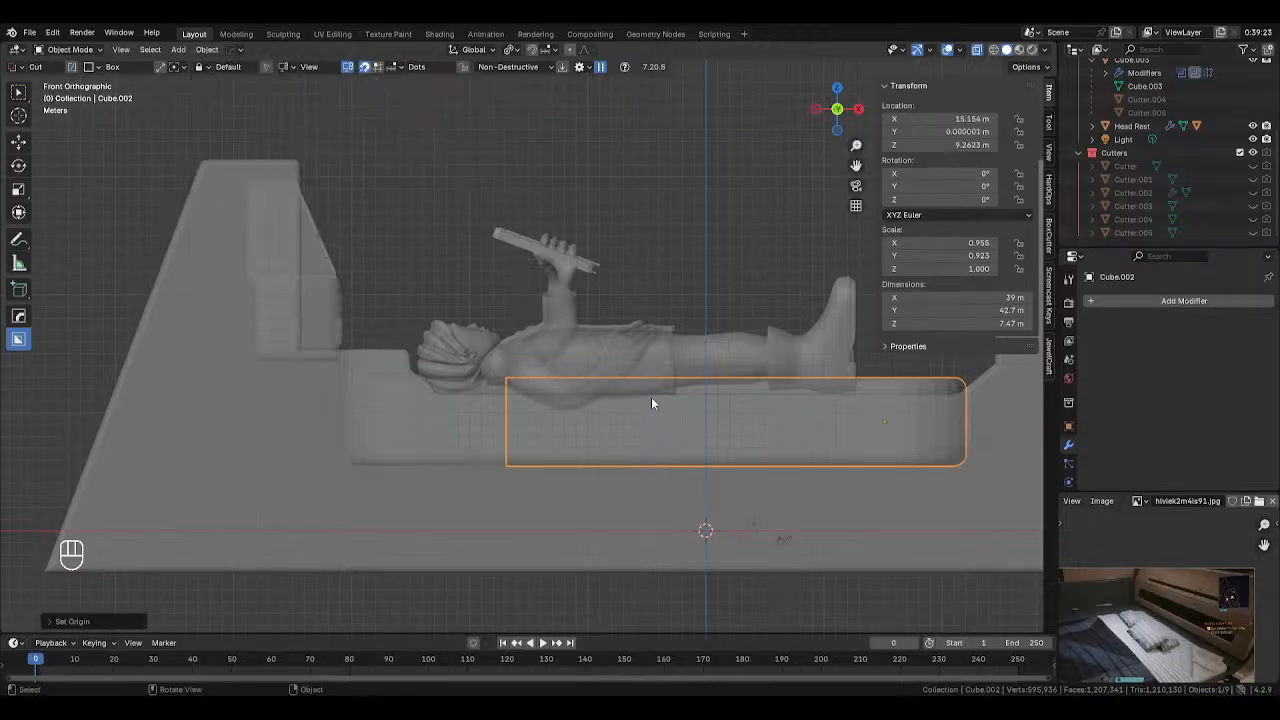
# Scale the separated cover piece up by about 1.09 and raise it to a Z location of about 9.66 m
pyautogui.press('s')
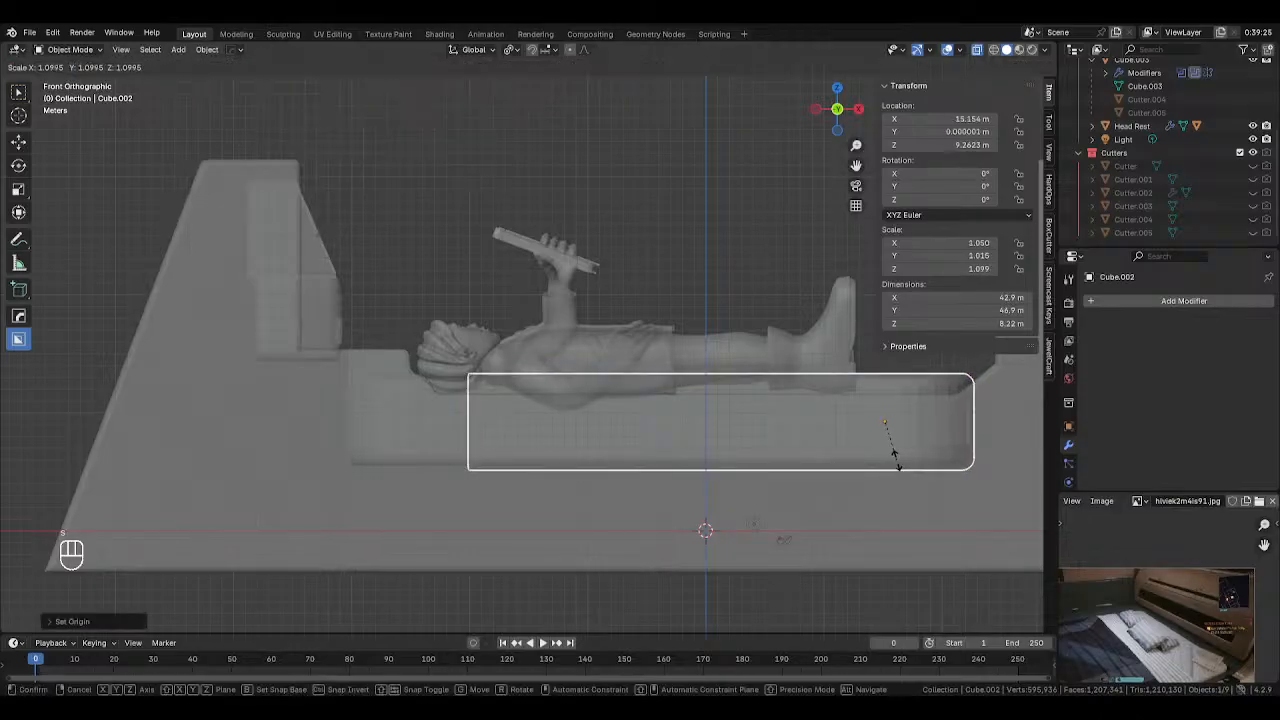
pyautogui.click(897, 460)
pyautogui.press('g')
pyautogui.click(955, 477)
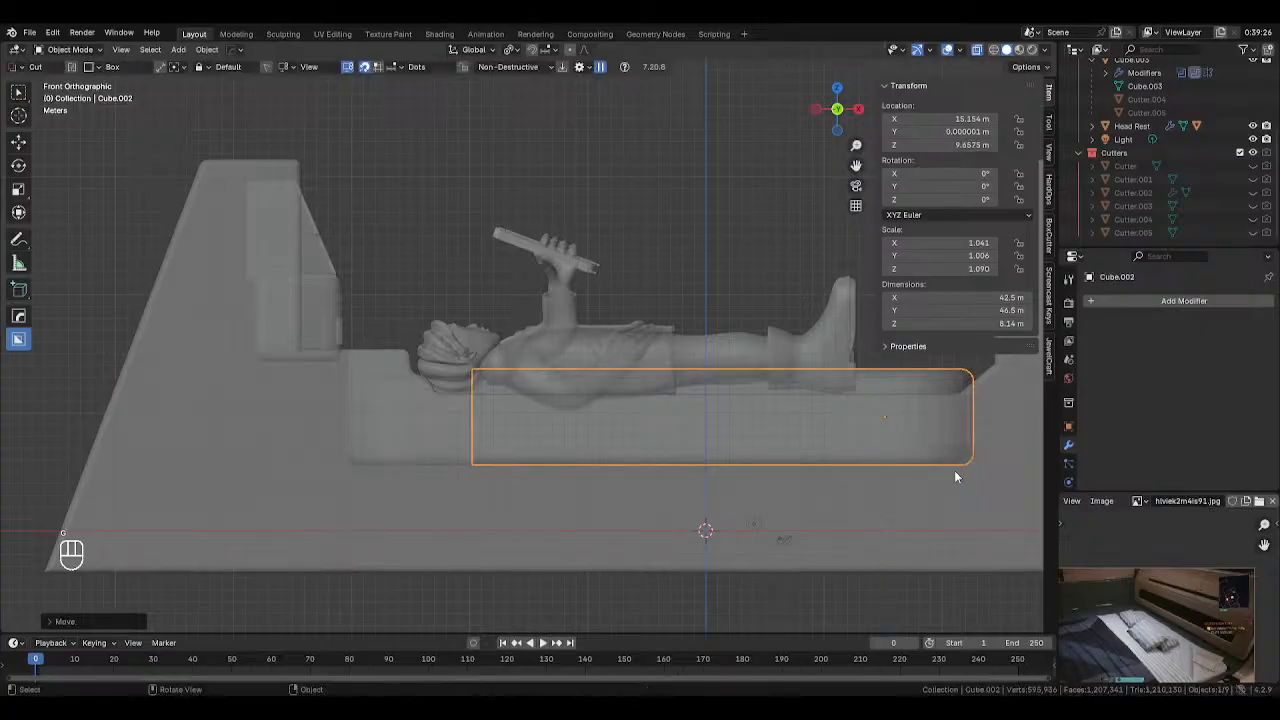
pyautogui.moveTo(955, 477); pyautogui.dragTo(755, 488, button='middle')
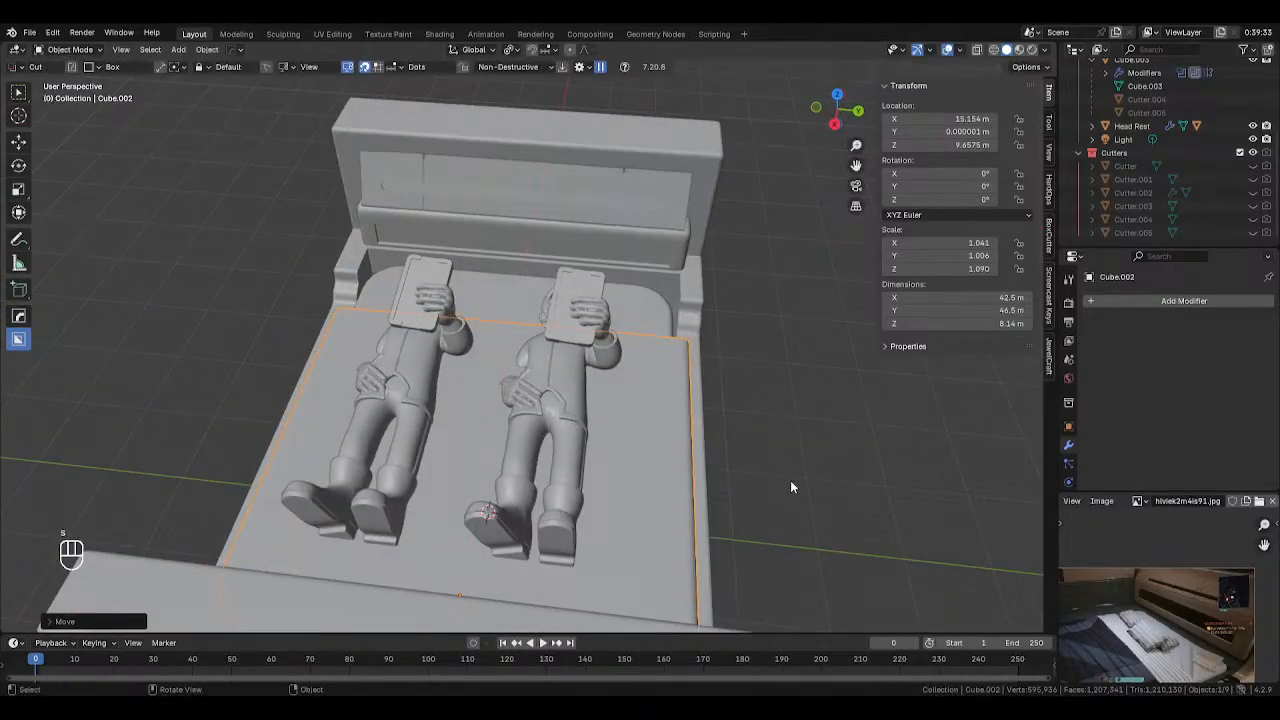
# Narrow the cover piece along the Y axis to a width of about 43.7 m, just wider than the mattress
pyautogui.press('s')
pyautogui.press('y')
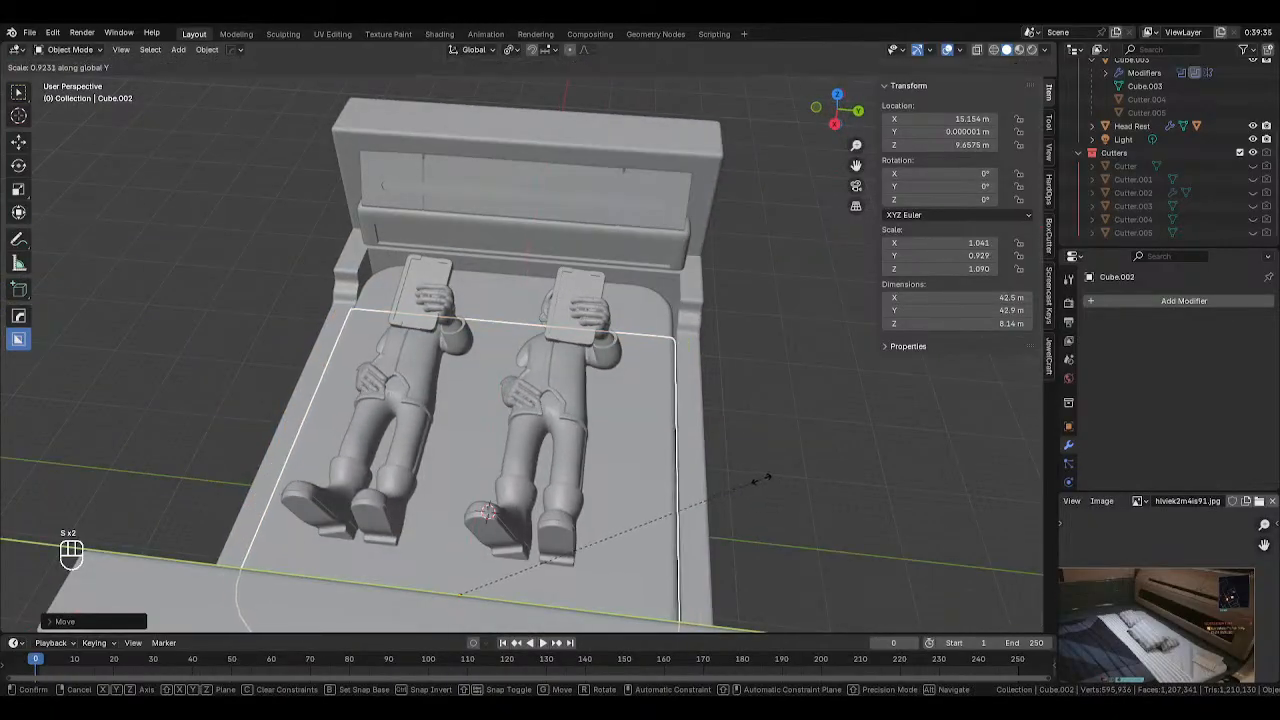
pyautogui.click(763, 478)
pyautogui.moveTo(763, 478); pyautogui.dragTo(593, 373, button='middle')
pyautogui.press('s')
pyautogui.press('y')
pyautogui.click(724, 502)
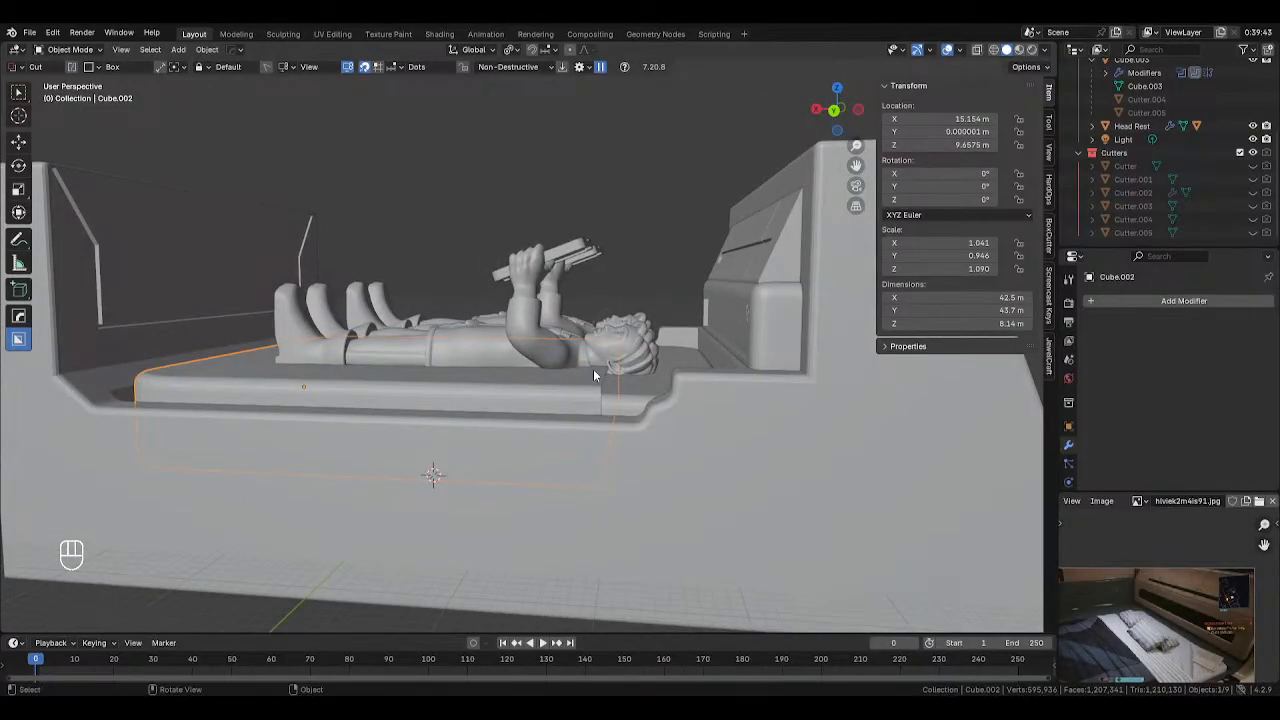
# Fill the cover piece's open head-side end with a face
pyautogui.press('Tab')
pyautogui.keyDown('alt'); pyautogui.click(618, 372); pyautogui.keyUp('alt')
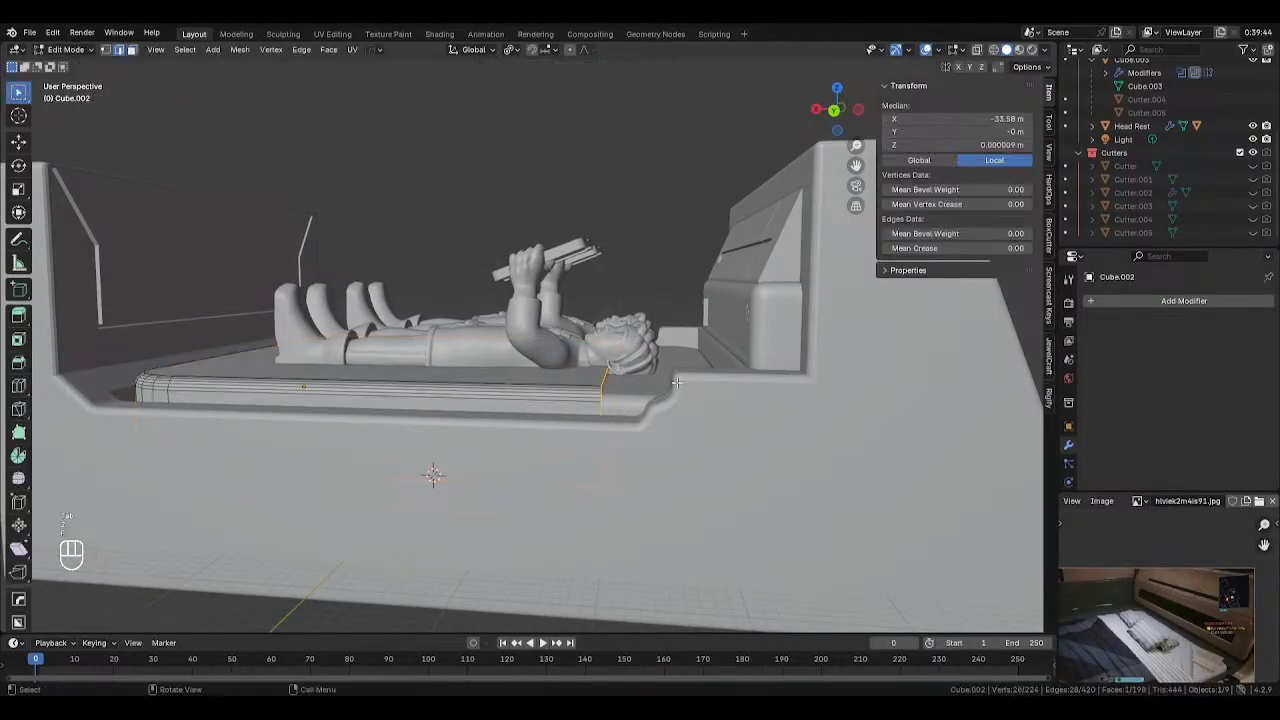
pyautogui.moveTo(681, 383); pyautogui.dragTo(598, 440, button='middle')
pyautogui.press('Tab')
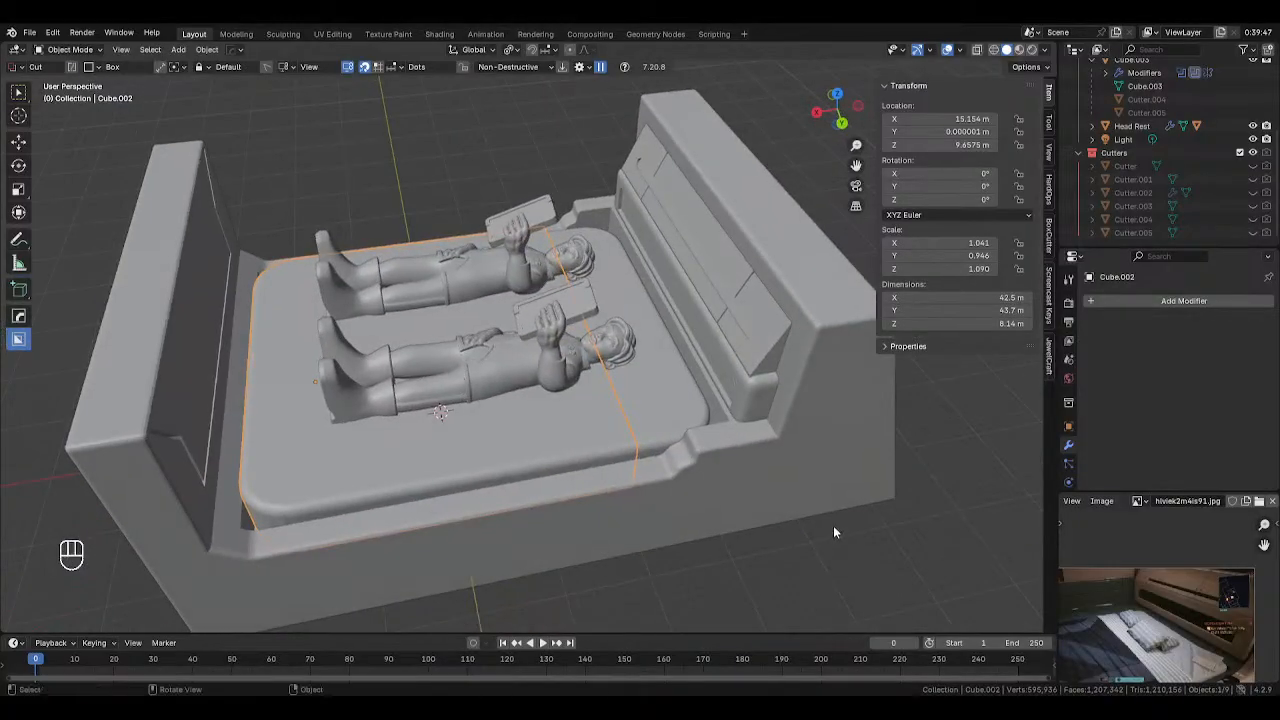
# Clear the selection and add a new cube mesh to the scene
pyautogui.click(840, 515)
pyautogui.click(882, 567)
pyautogui.hotkey('shift', 'a')
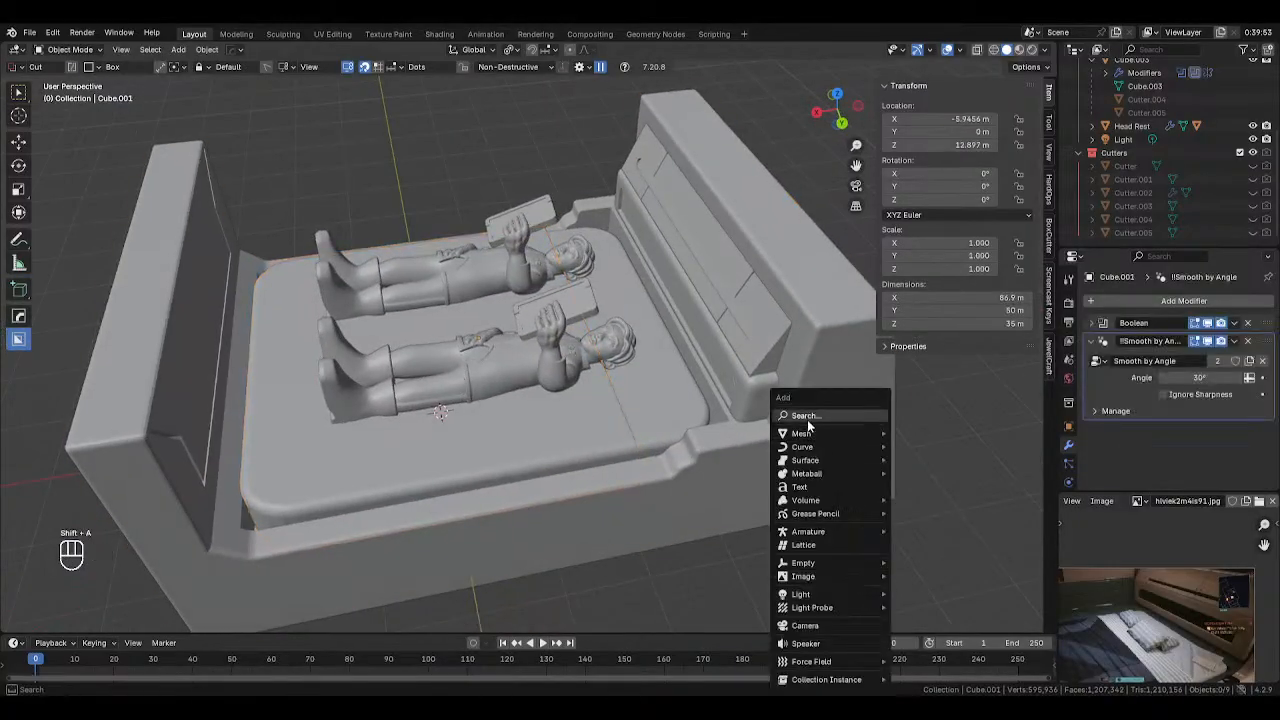
pyautogui.moveTo(810, 435)
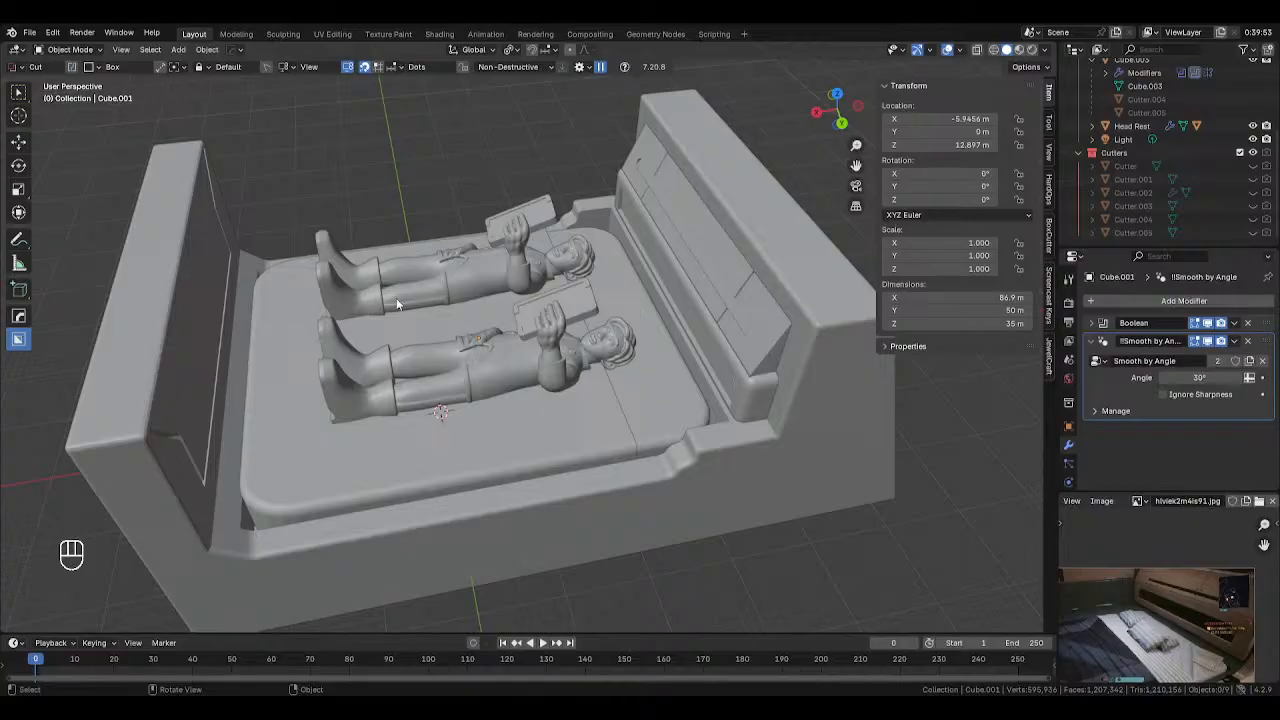
pyautogui.hotkey('shift', 'a')
pyautogui.moveTo(908, 433)
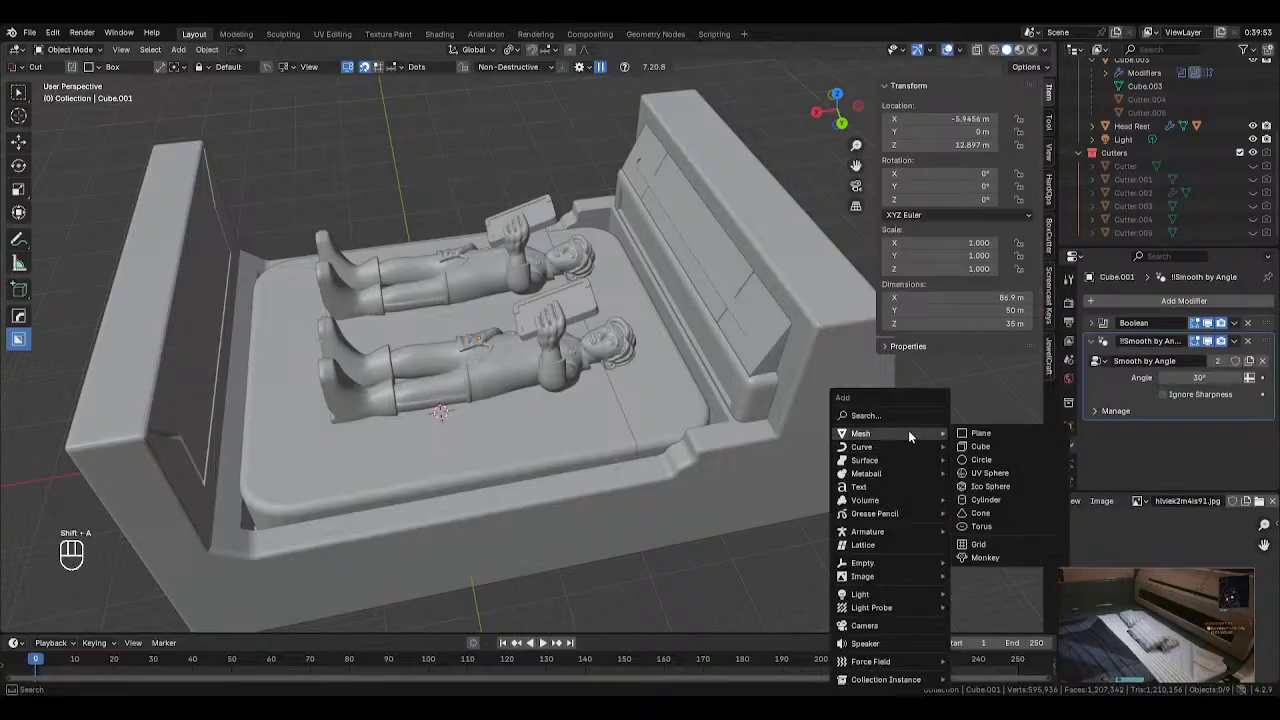
pyautogui.click(976, 447)
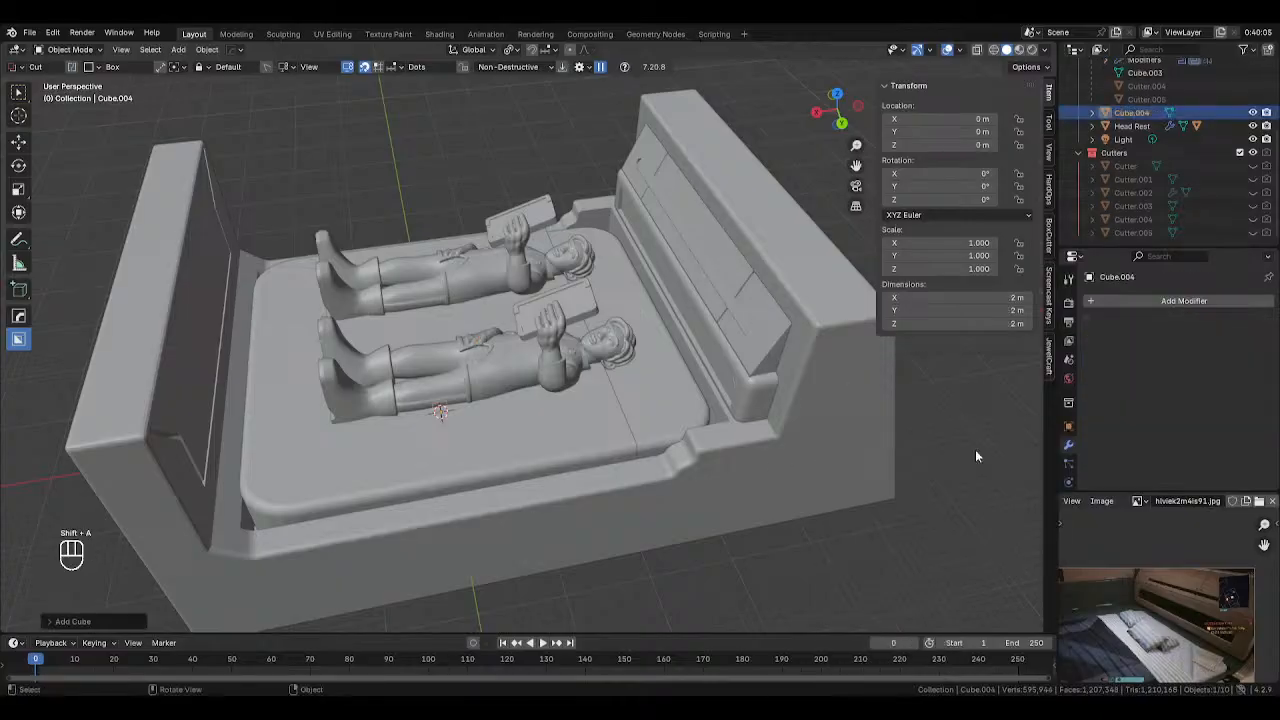
# Move the cube to the mattress's head end at an X location of about -27.1 m and Z of about 14.5 m
pyautogui.press('g')
pyautogui.press('y')
pyautogui.rightClick(782, 407)
pyautogui.press('g')
pyautogui.press('x')
pyautogui.click(991, 378)
pyautogui.press('g')
pyautogui.press('z')
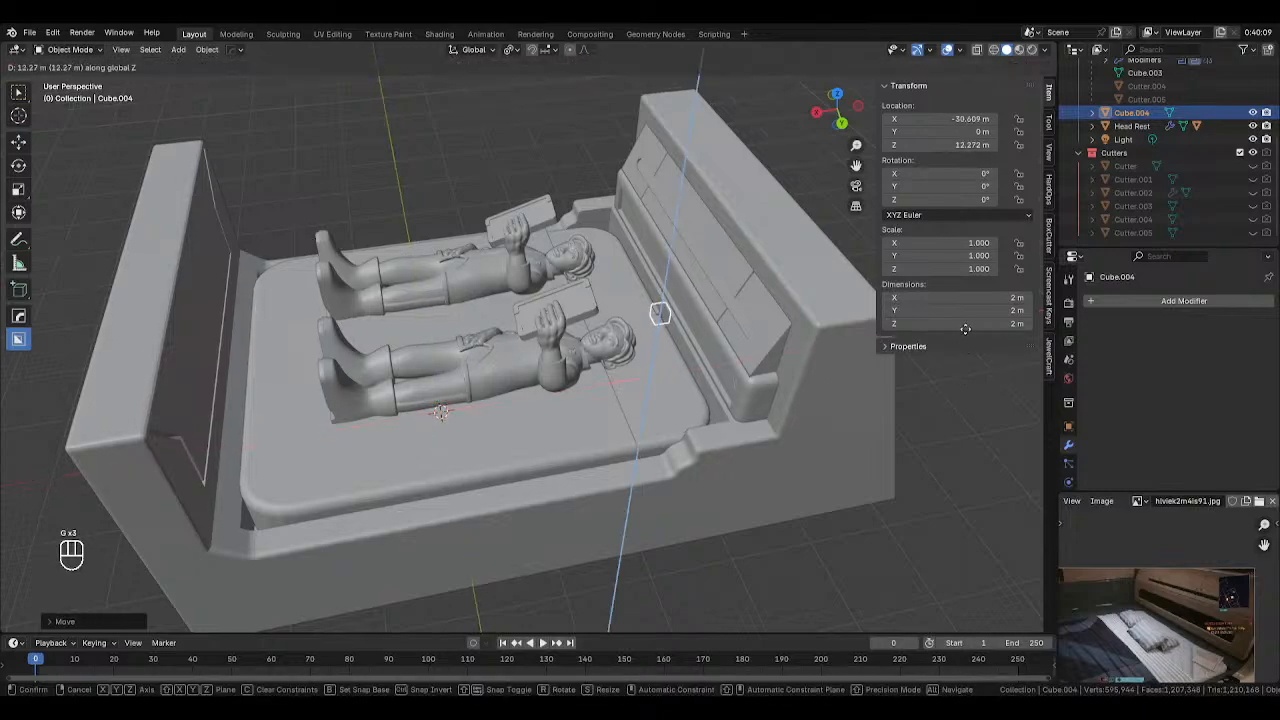
pyautogui.click(968, 326)
pyautogui.press('g')
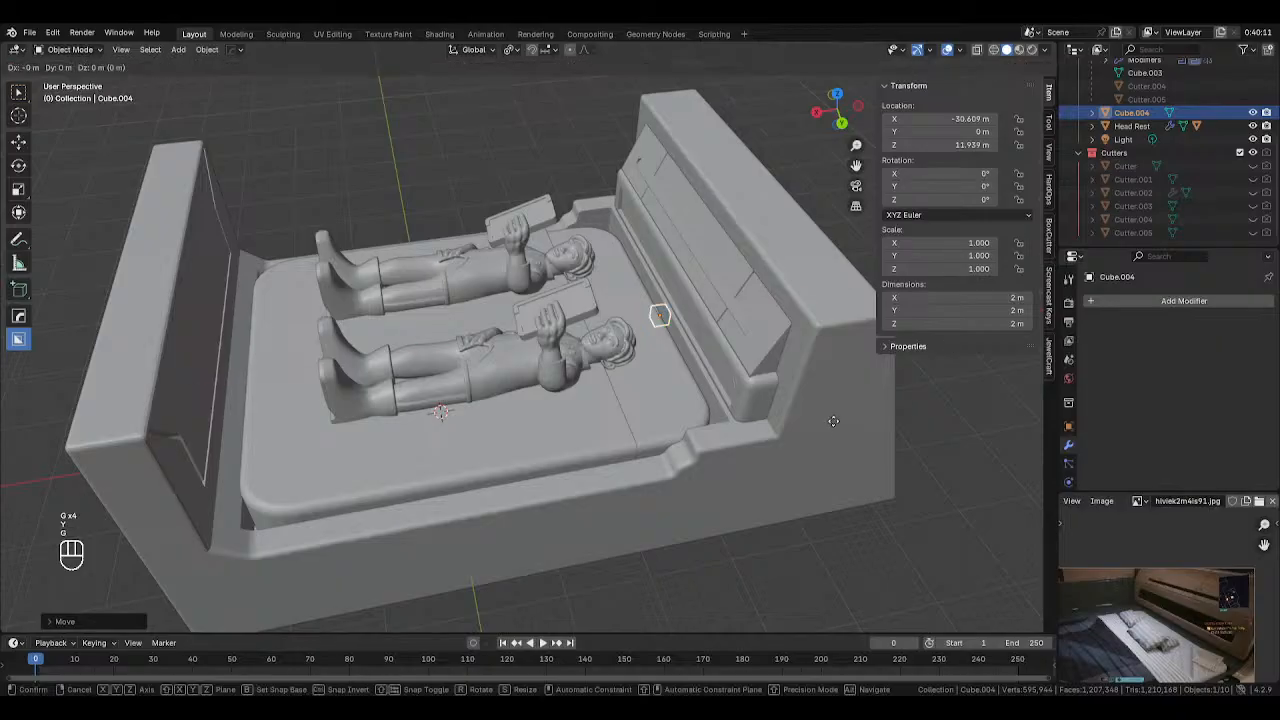
pyautogui.press('z')
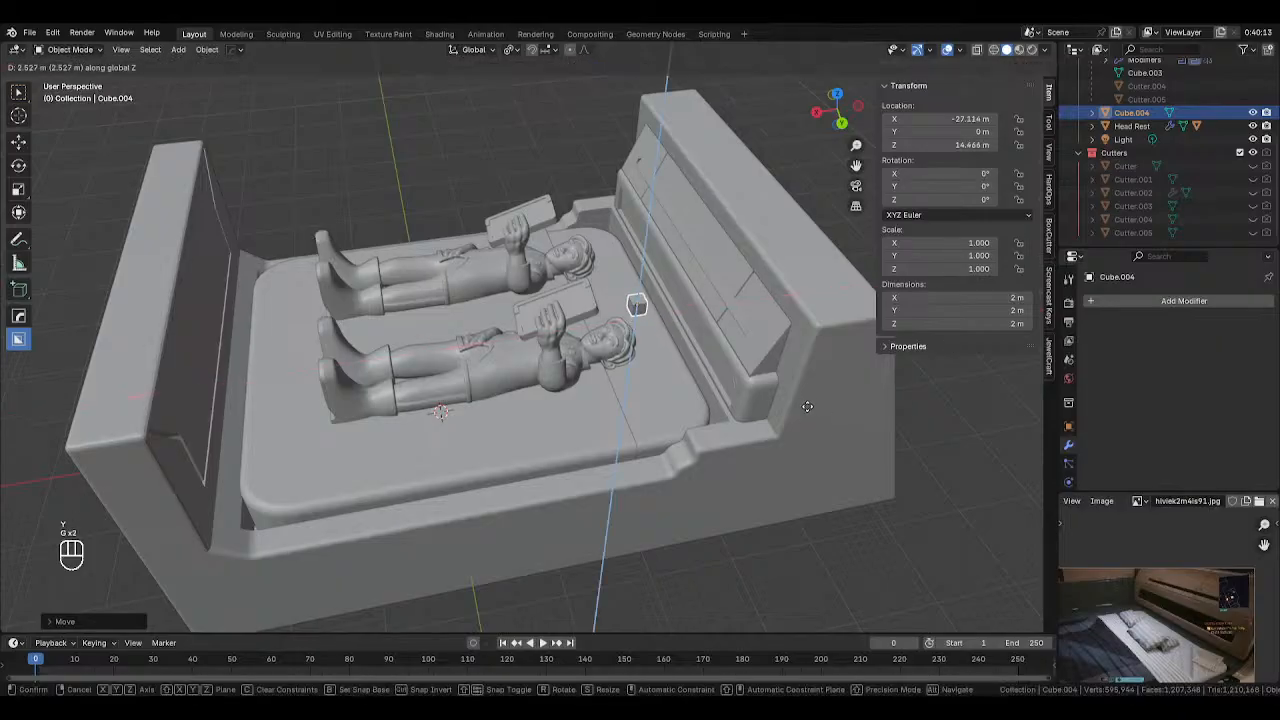
pyautogui.click(807, 406)
# Stretch the cube along Y into a long bar and enlarge it to about 2.4 × 41 × 2.4 m
pyautogui.press('s')
pyautogui.press('y')
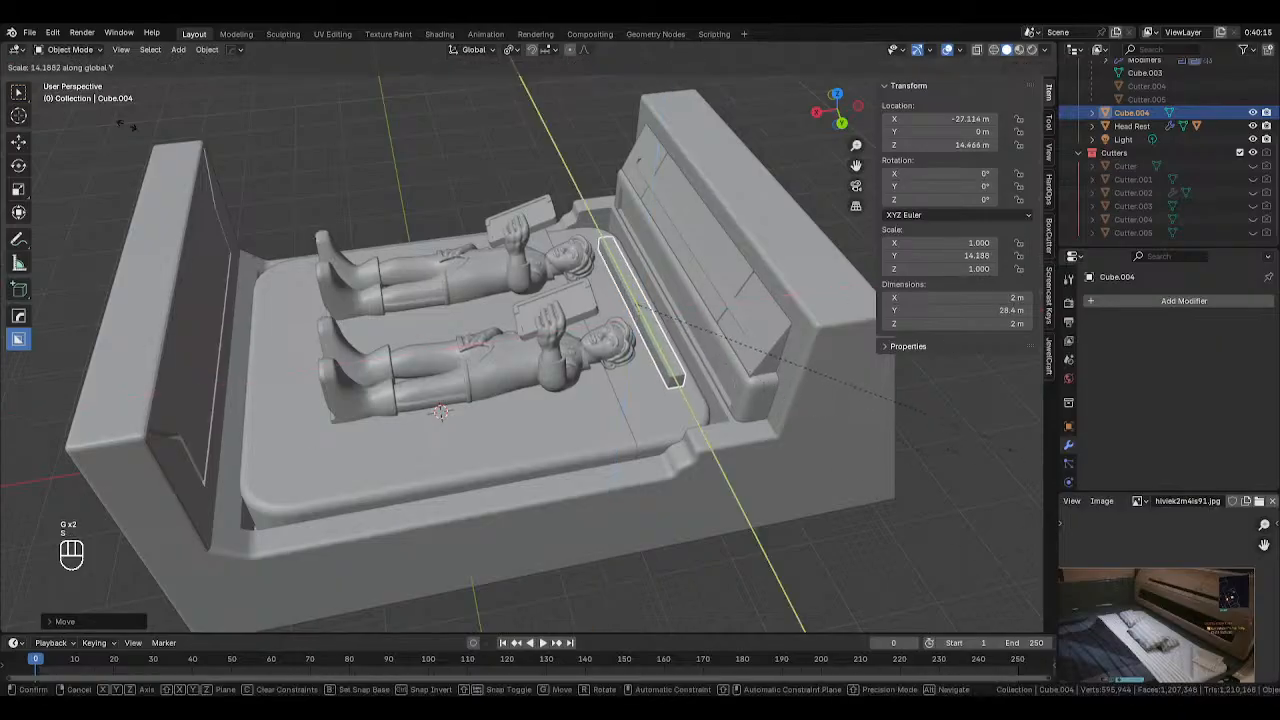
pyautogui.click(687, 216)
pyautogui.press('s')
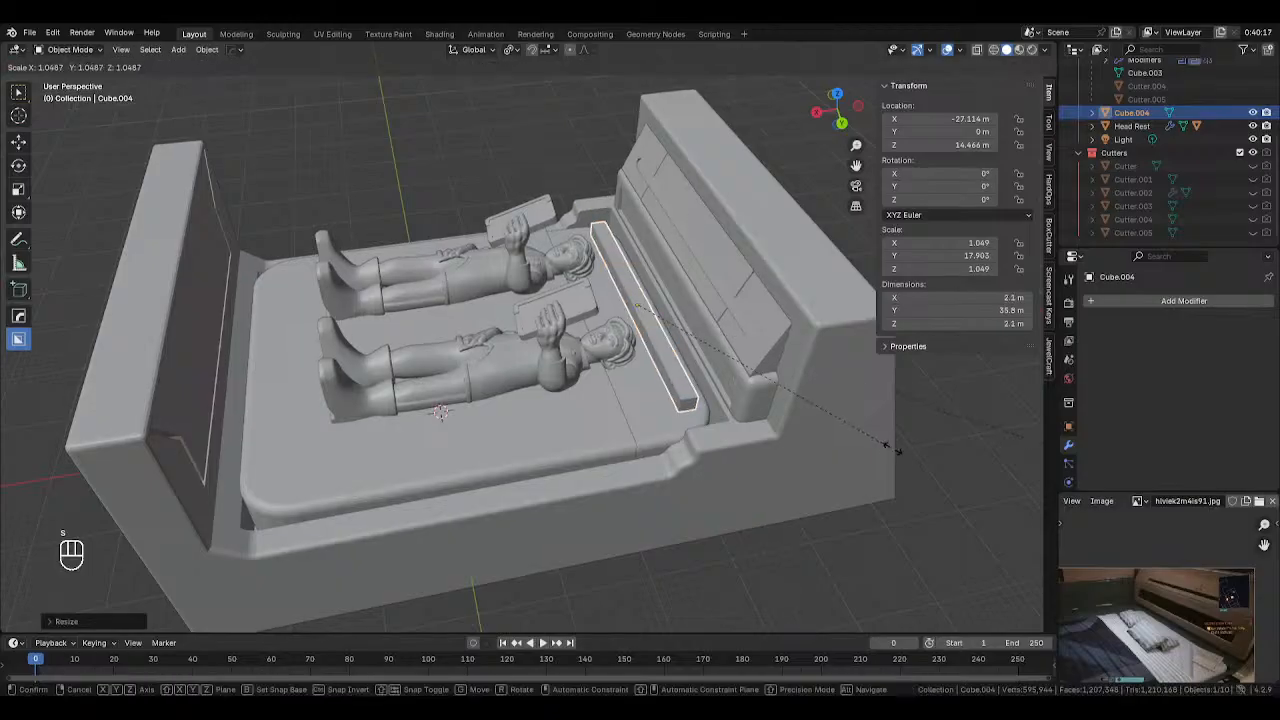
pyautogui.click(942, 449)
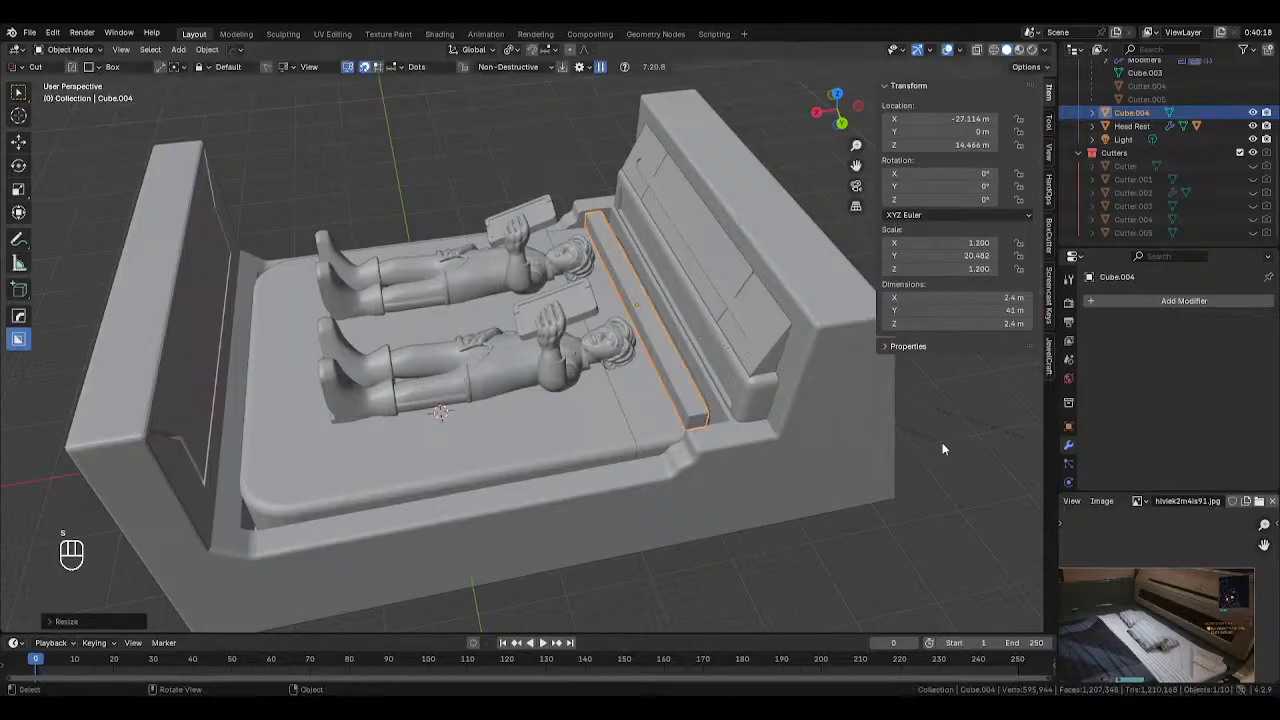
pyautogui.press('s')
pyautogui.press('x')
pyautogui.rightClick(942, 446)
# Shorten the bar along Y to about 39.1 m so it fits across the mattress
pyautogui.press('s')
pyautogui.press('y')
pyautogui.press('y')
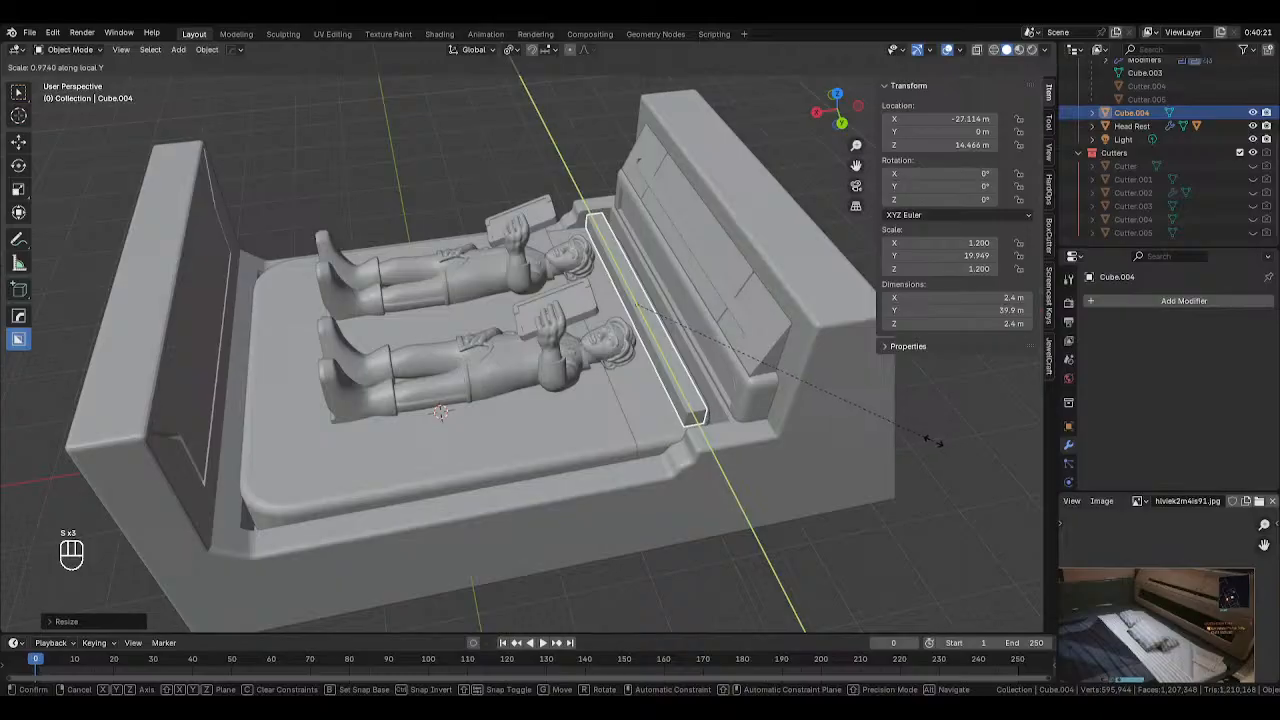
pyautogui.click(926, 440)
pyautogui.moveTo(926, 440); pyautogui.dragTo(874, 443, button='middle')
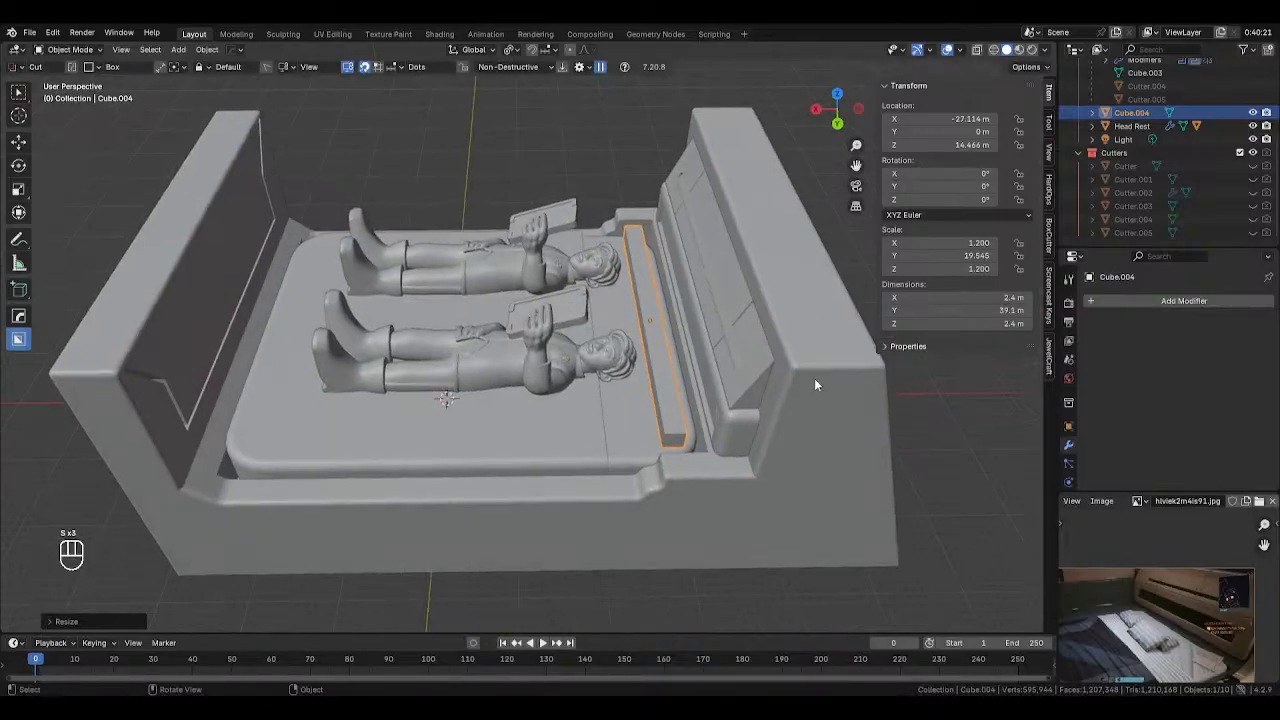
# Enlarge the bar to a thickness of about 2.66 m and adjust its Y length to about 40.4 m
pyautogui.moveTo(814, 384); pyautogui.dragTo(820, 477, button='middle')
pyautogui.press('s')
pyautogui.click(883, 352)
pyautogui.press('s')
pyautogui.press('y')
pyautogui.click(849, 479)
pyautogui.press('s')
pyautogui.press('y')
pyautogui.click(812, 482)
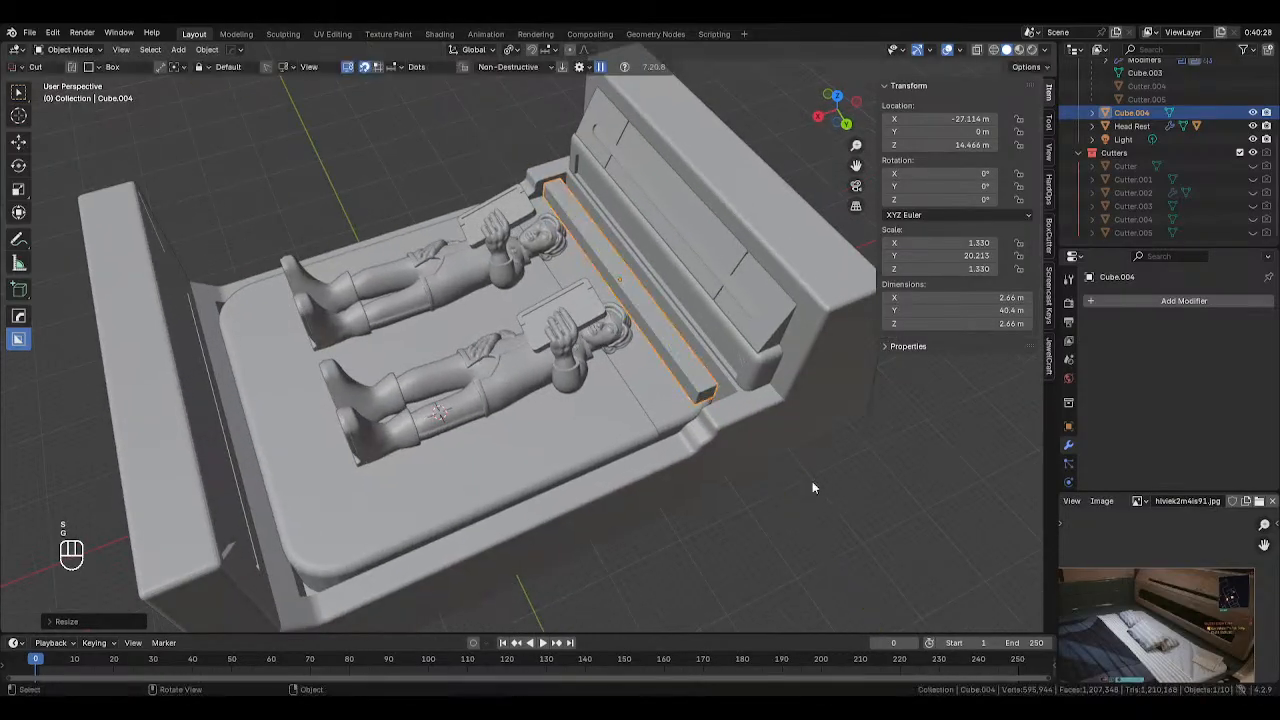
pyautogui.press('g')
pyautogui.press('x')
pyautogui.rightClick(817, 481)
# Add a Subdivision modifier to the bar with viewport and render levels both set to 3
pyautogui.click(1150, 304)
pyautogui.moveTo(1128, 351)
pyautogui.click(994, 526)
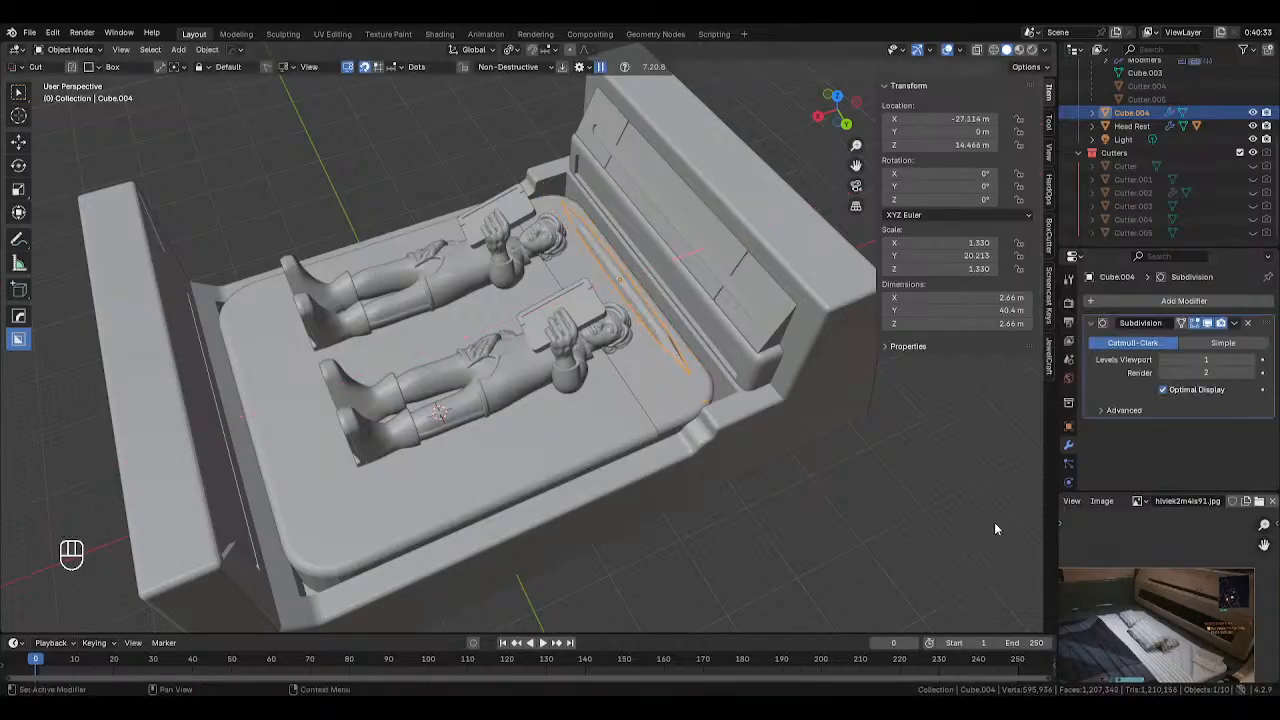
pyautogui.click(1251, 360)
pyautogui.click(1251, 360)
pyautogui.click(1252, 373)
# Inset the two end faces of the bar so it keeps an even thickness along its length
pyautogui.scroll(1, 602, 415)
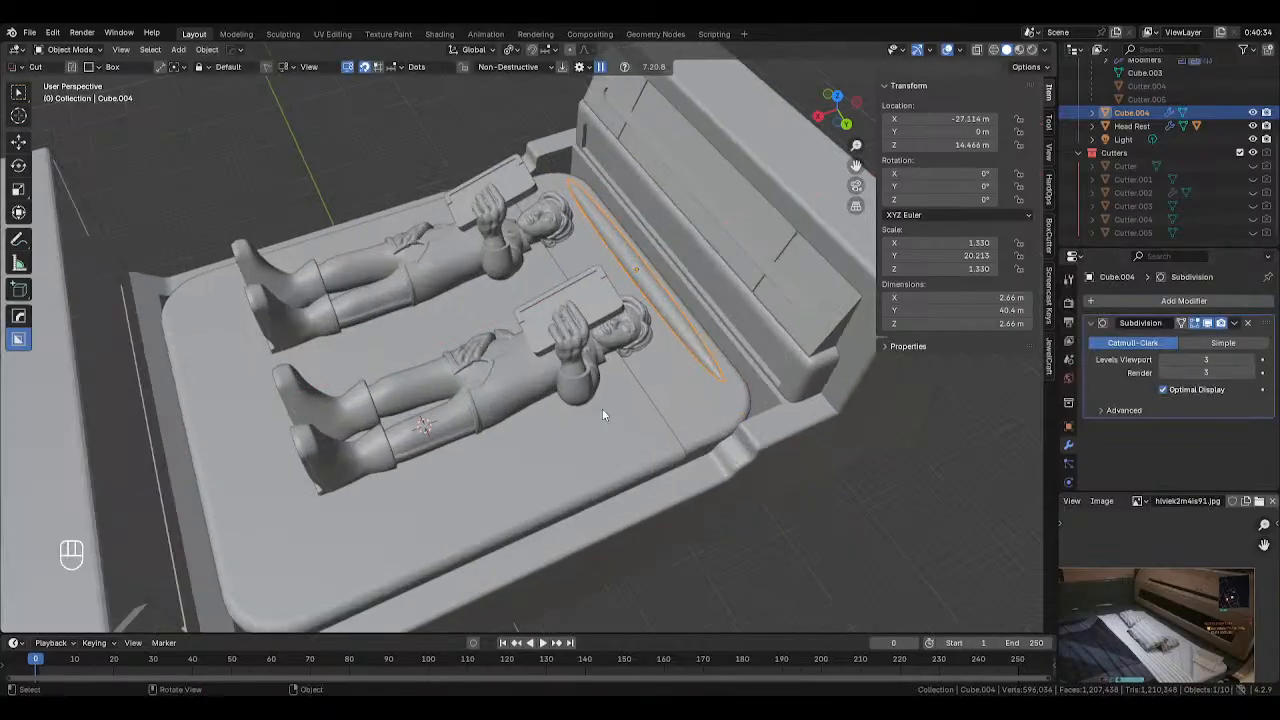
pyautogui.scroll(2, 602, 415)
pyautogui.press('Tab')
pyautogui.moveTo(602, 415); pyautogui.dragTo(568, 384, button='middle')
pyautogui.press('3')
pyautogui.click(821, 525)
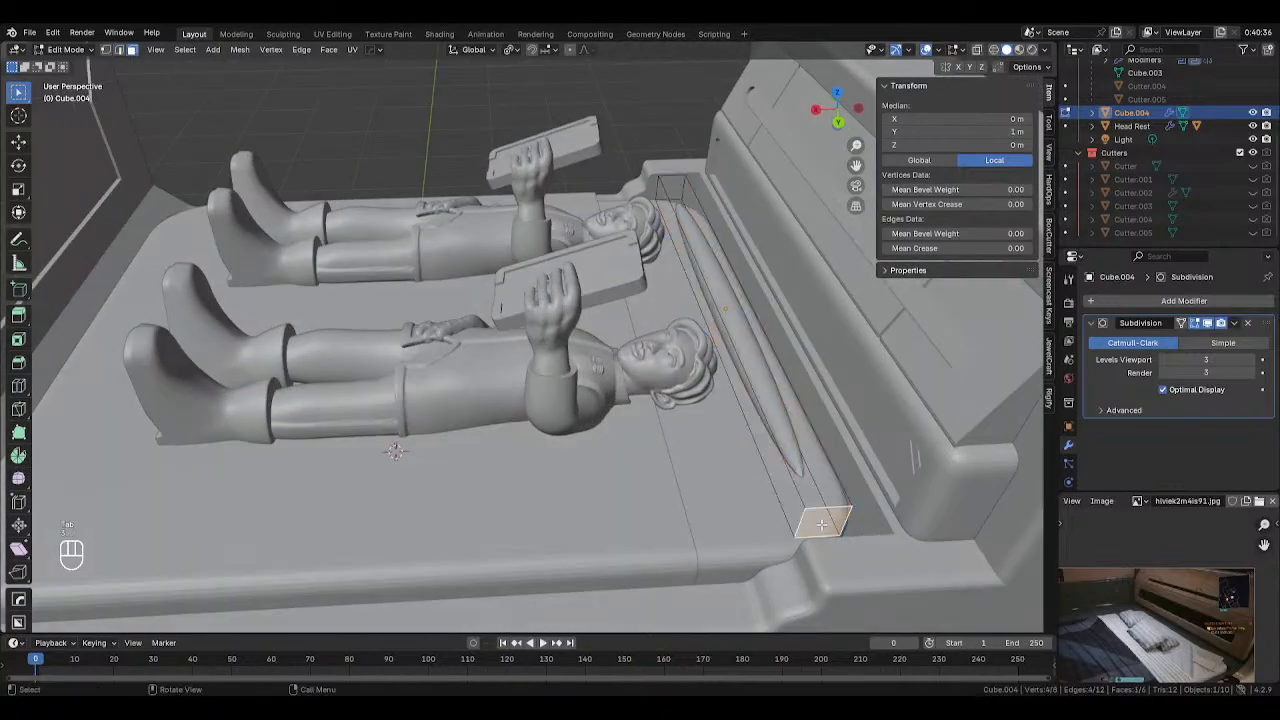
pyautogui.keyDown('shift'); pyautogui.click(668, 186); pyautogui.keyUp('shift')
pyautogui.hotkey('alt', 'z')
pyautogui.click(670, 186)
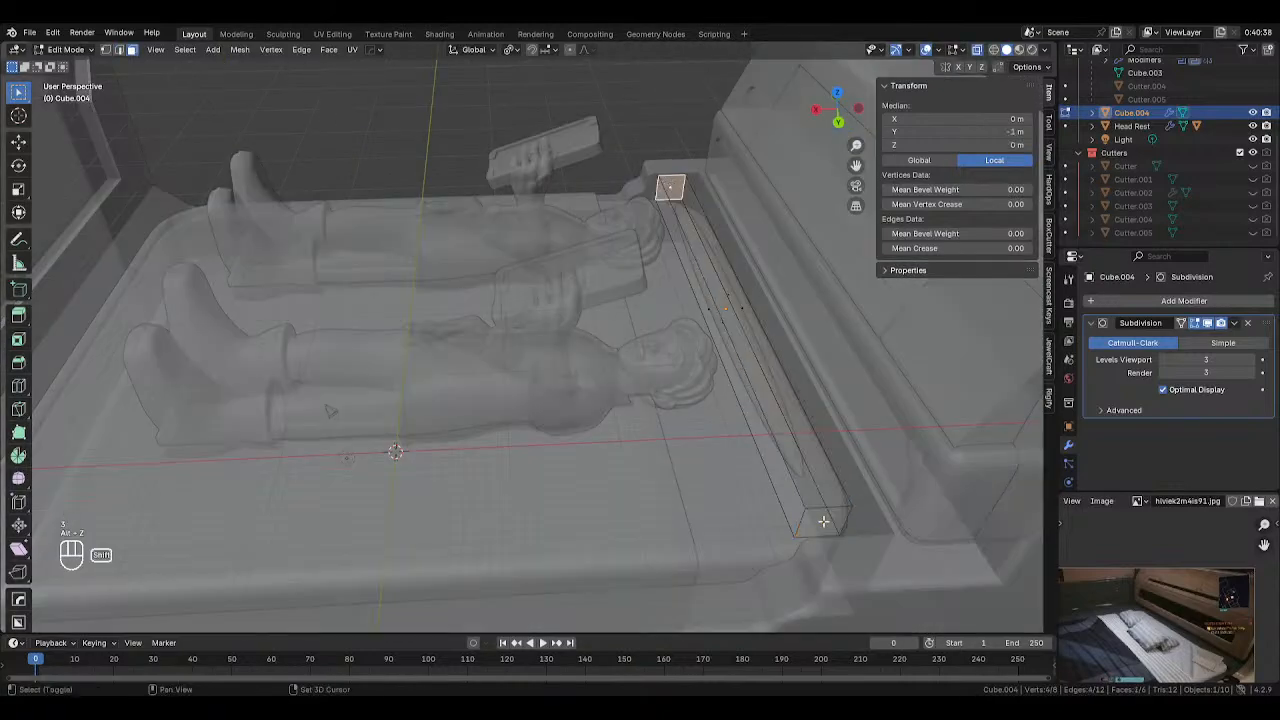
pyautogui.keyDown('shift'); pyautogui.click(823, 521); pyautogui.keyUp('shift')
pyautogui.press('i')
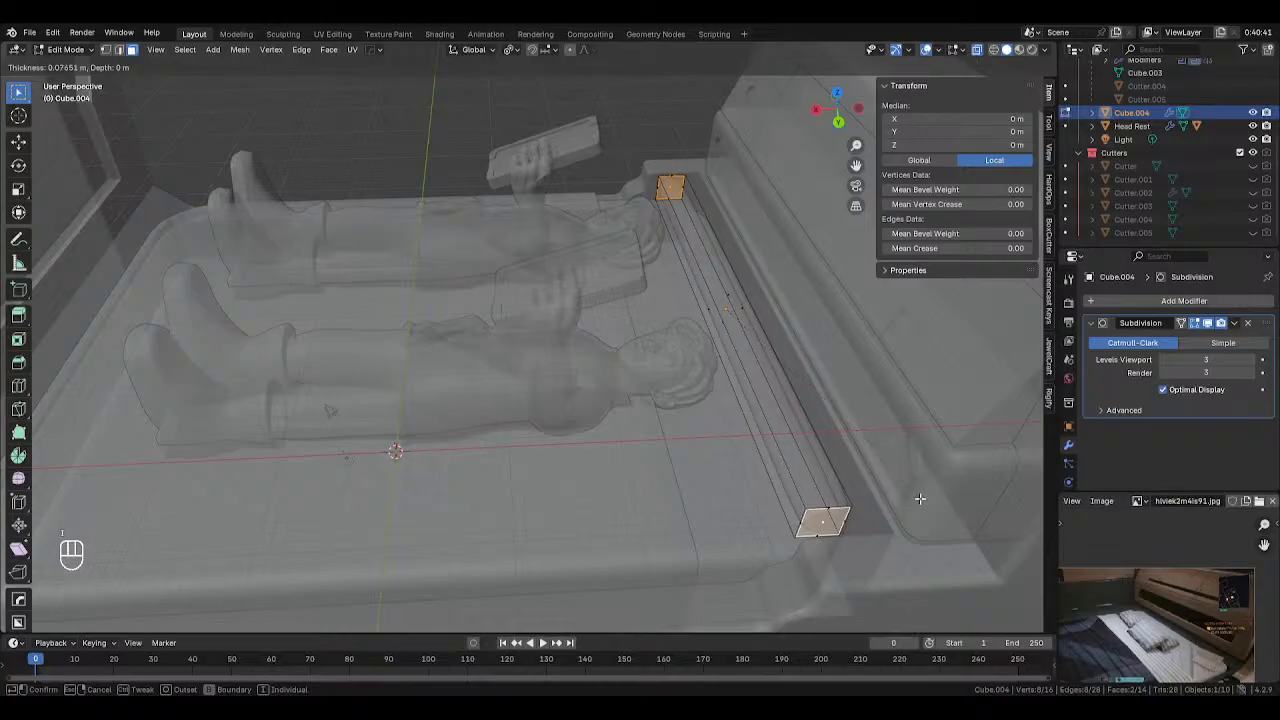
pyautogui.click(876, 503)
pyautogui.press('Tab')
pyautogui.hotkey('alt', 'z')
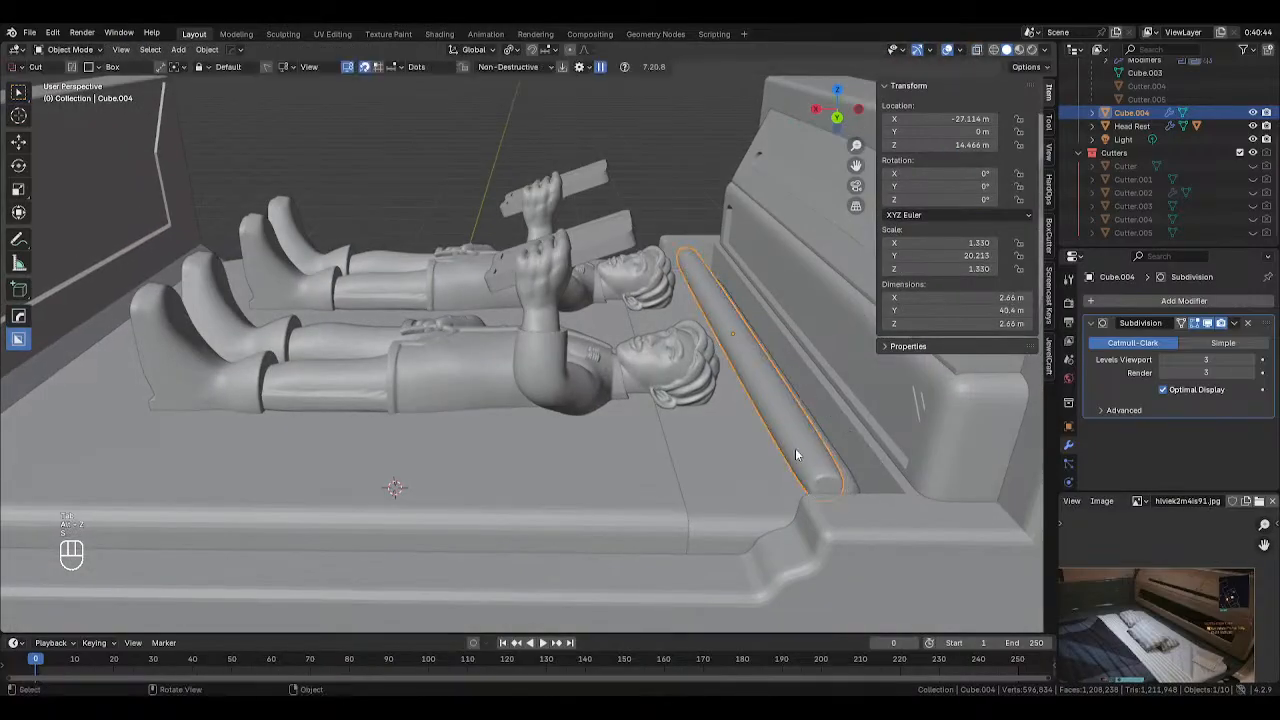
# Try to thicken the whole bar mesh with Shrink/Fatten and undo it
pyautogui.press('Tab')
pyautogui.press('a')
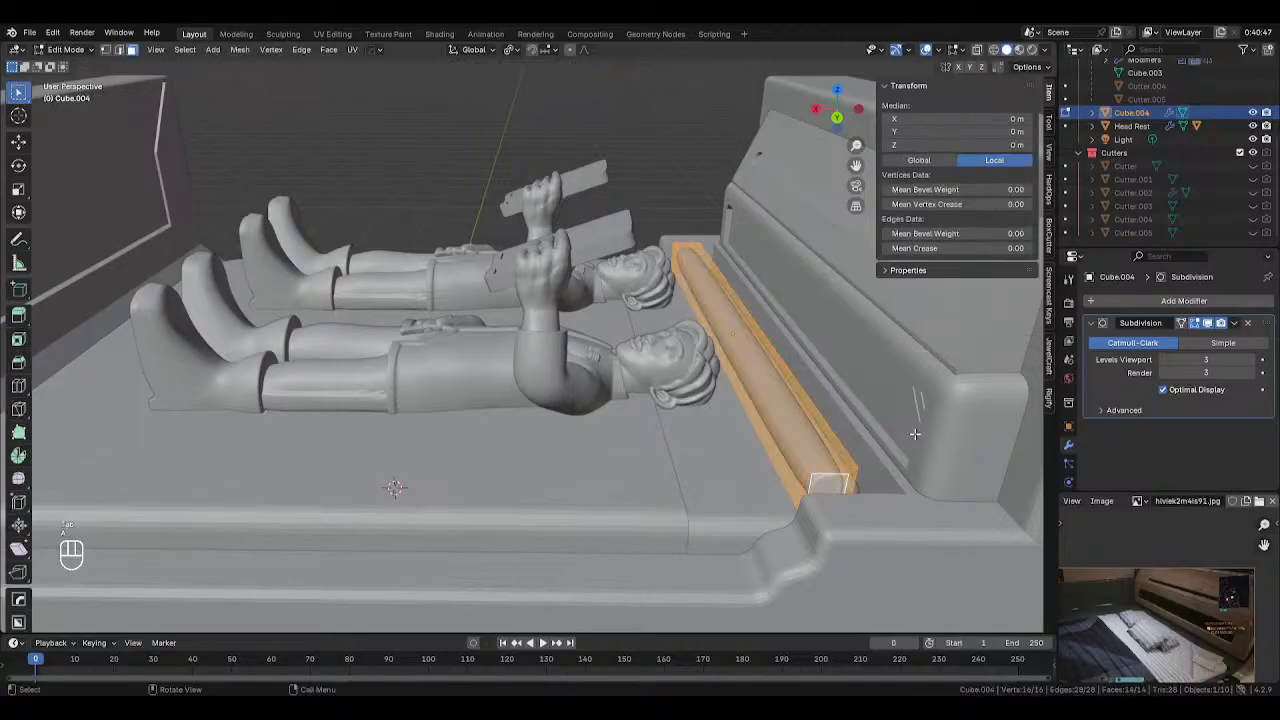
pyautogui.hotkey('alt', 's')
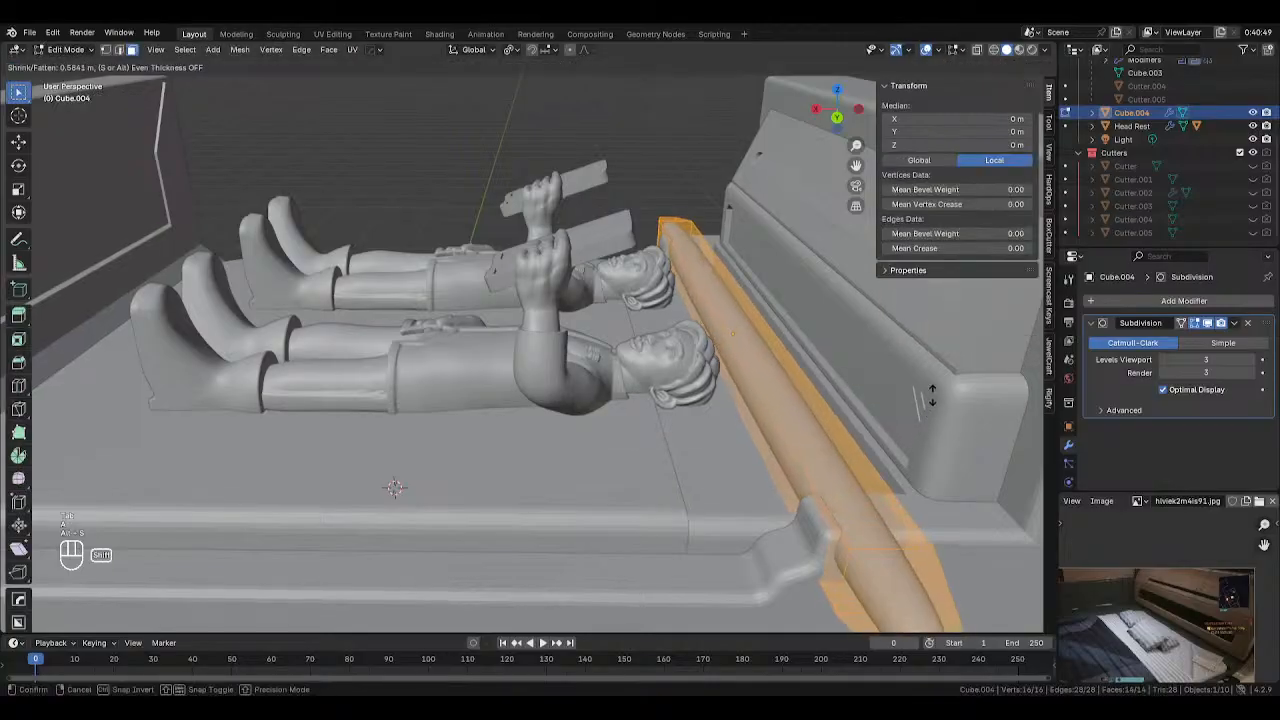
pyautogui.click(18, 362)
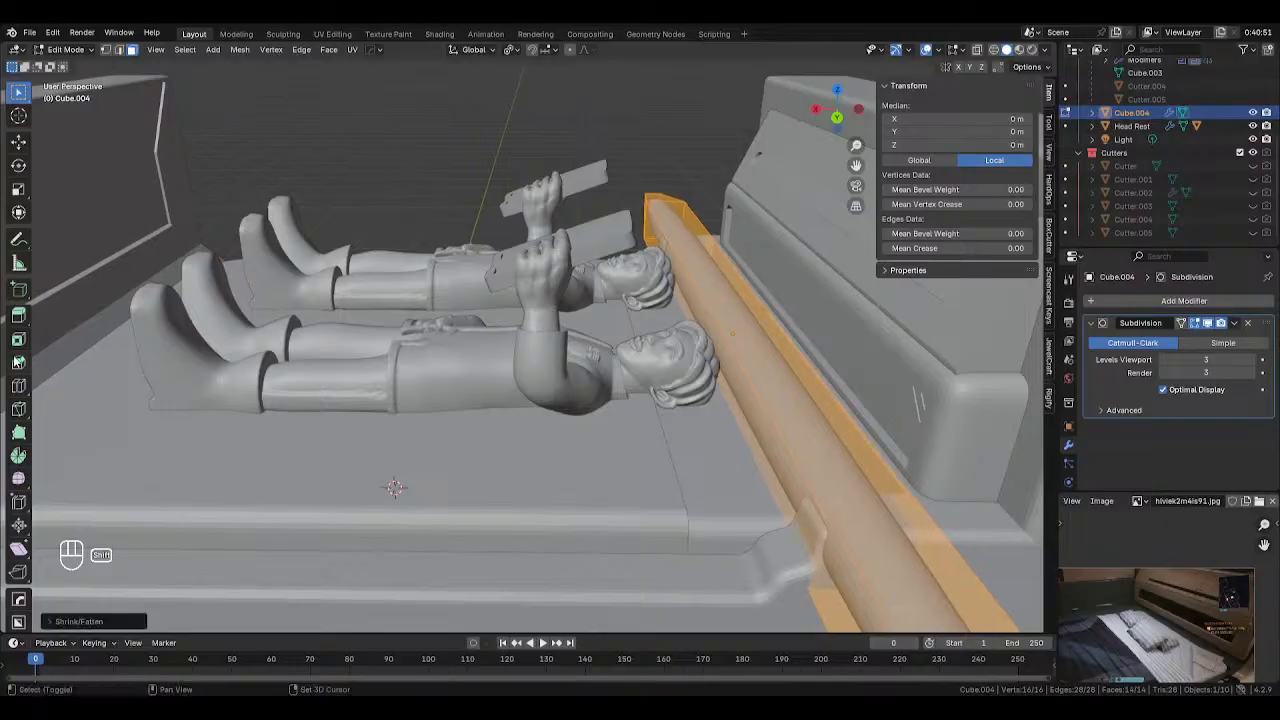
pyautogui.scroll(-3, 800, 520)
pyautogui.press('s')
pyautogui.rightClick(824, 506)
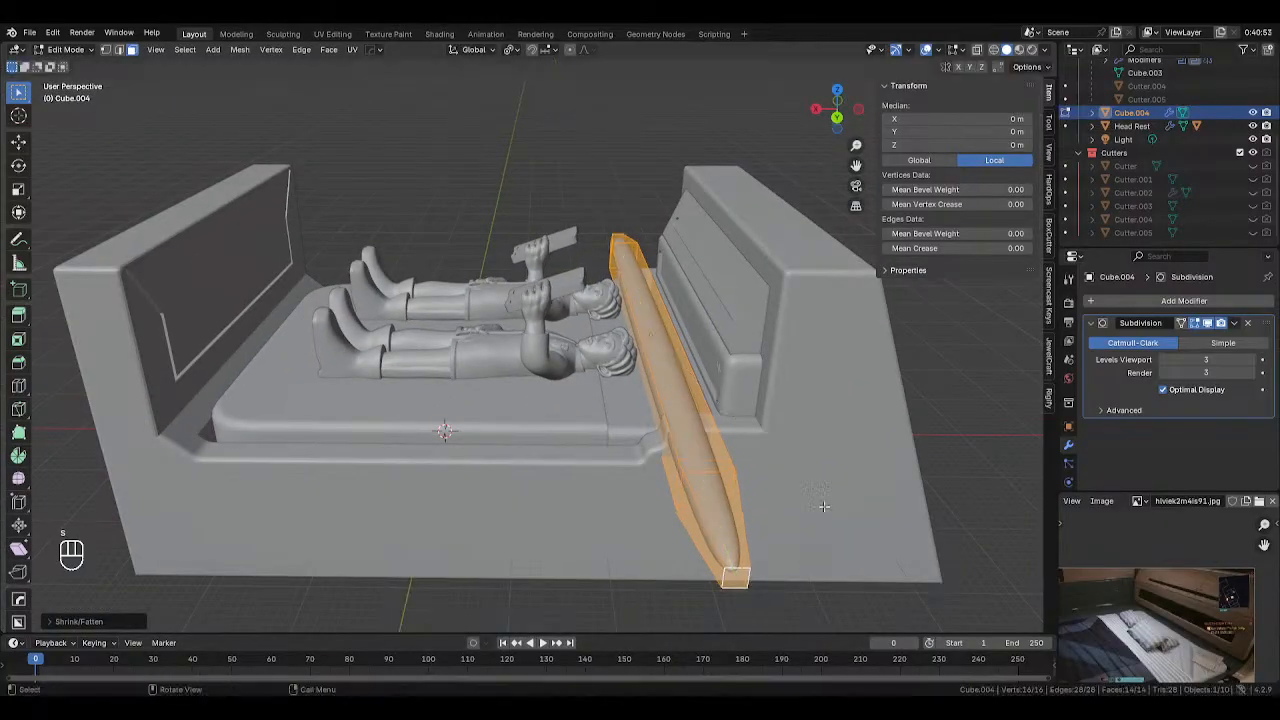
pyautogui.hotkey('ctrl', 'z')
pyautogui.press('Tab')
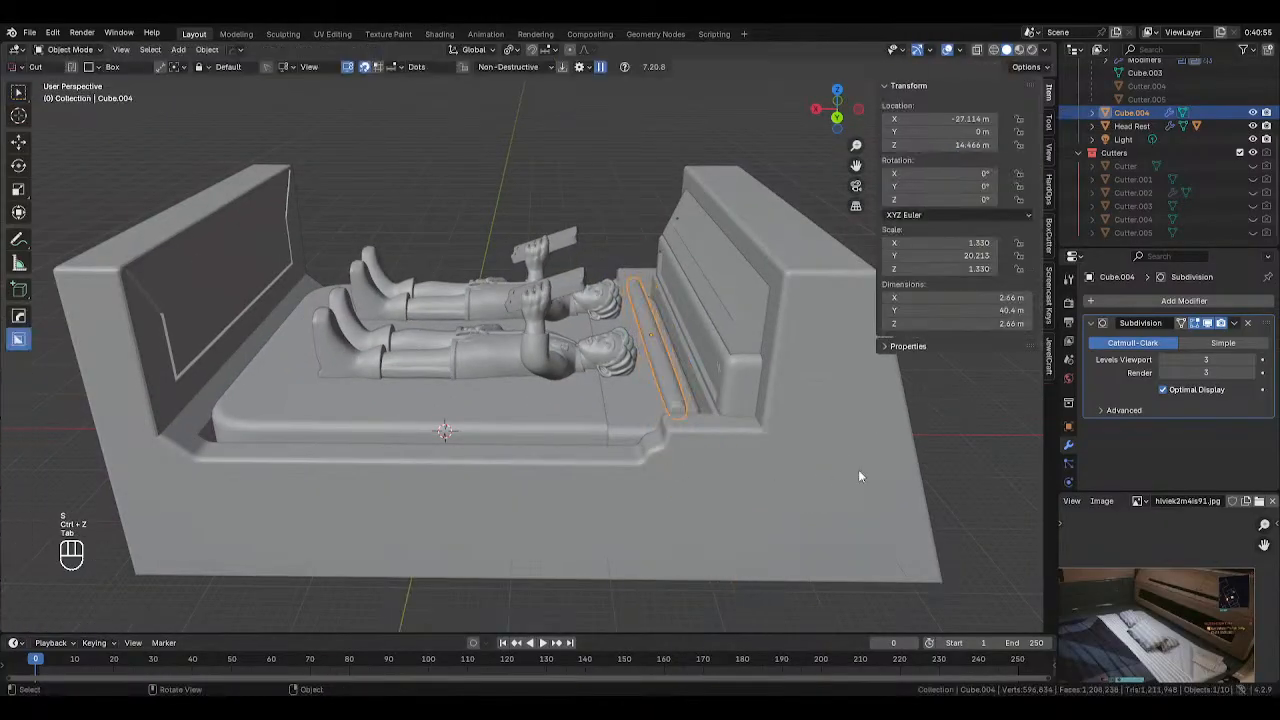
# Thicken the bar in X and Z only to about 6.5 m and raise both subdivision levels to 4
pyautogui.press('s')
pyautogui.rightClick(900, 474)
pyautogui.press('s')
pyautogui.hotkey('shift', 'x')
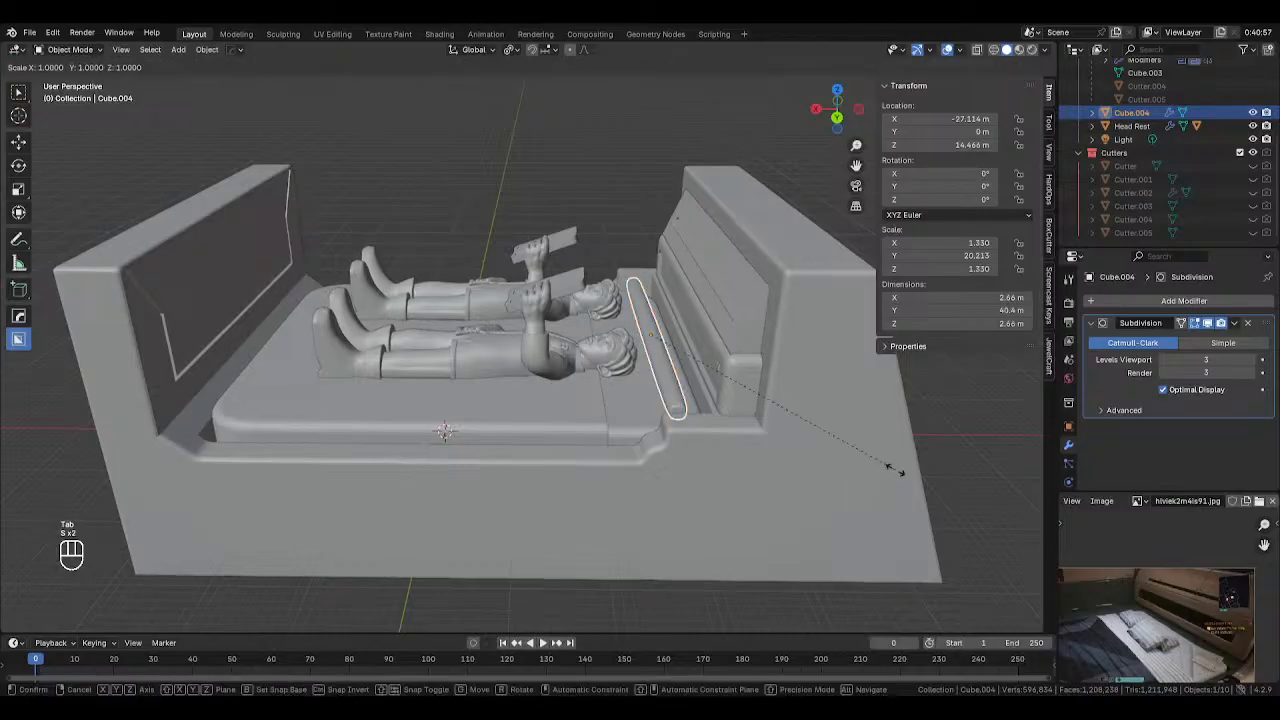
pyautogui.press('s')
pyautogui.hotkey('shift', 'y')
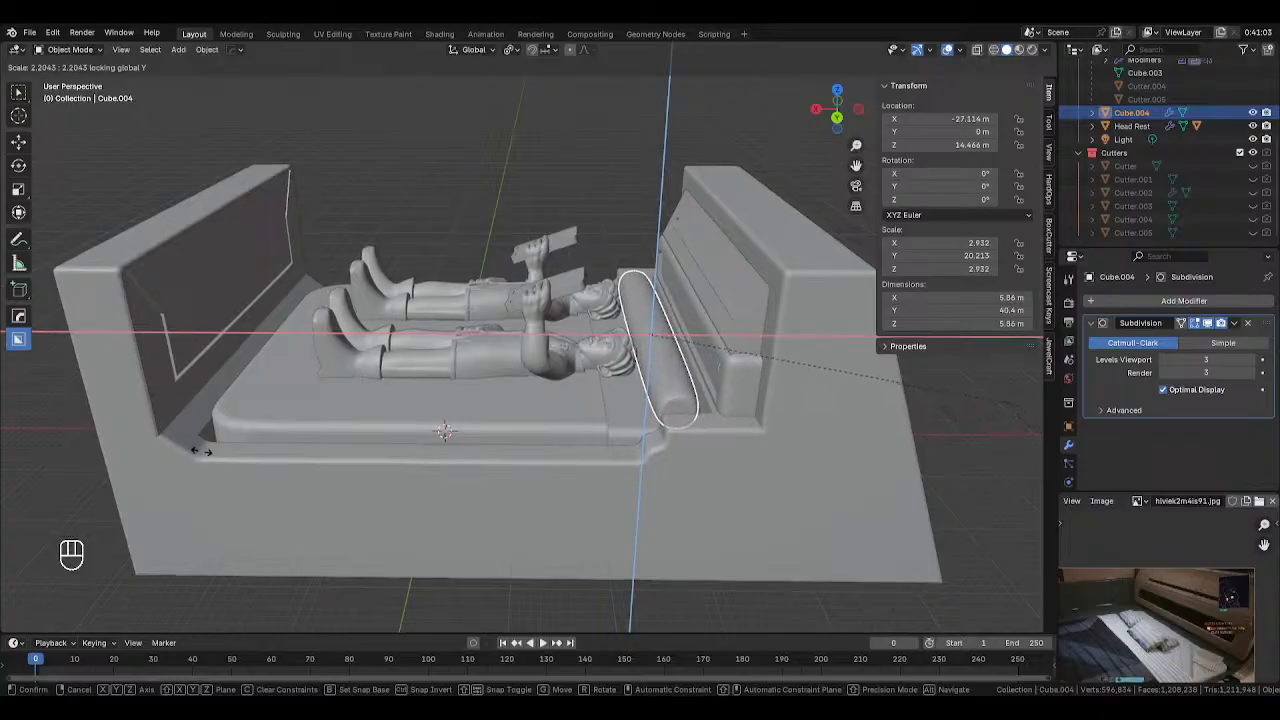
pyautogui.click(214, 486)
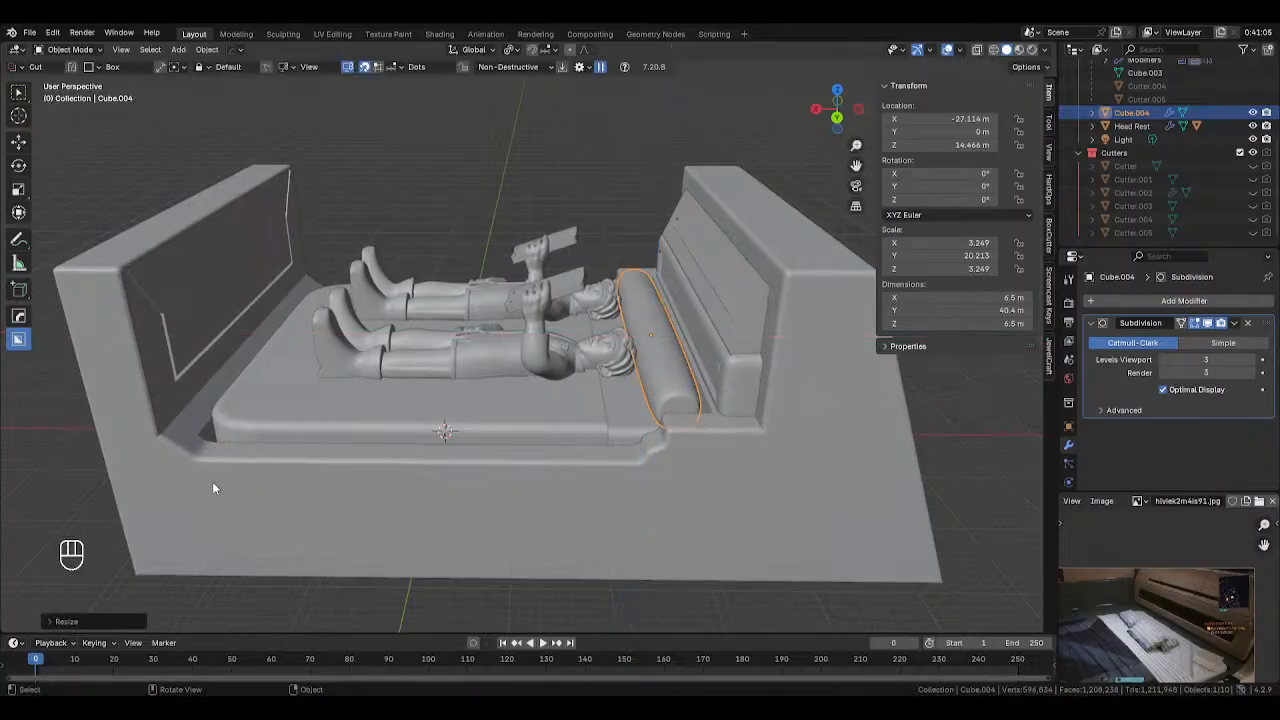
pyautogui.click(1251, 360)
pyautogui.click(1251, 373)
# Slide the outer edge loops at both ends of the bolster slightly toward its middle to round the ends
pyautogui.press('Tab')
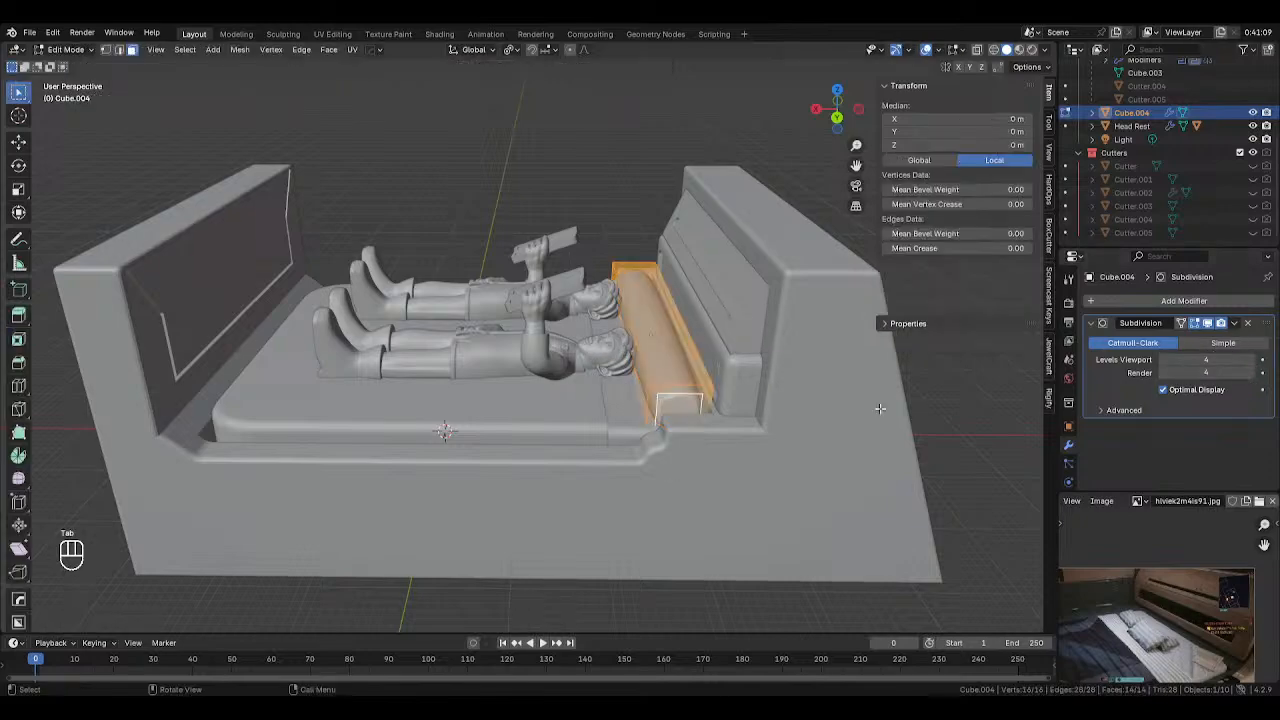
pyautogui.moveTo(722, 401); pyautogui.dragTo(717, 401, button='middle')
pyautogui.press('2')
pyautogui.keyDown('alt'); pyautogui.click(677, 385); pyautogui.keyUp('alt')
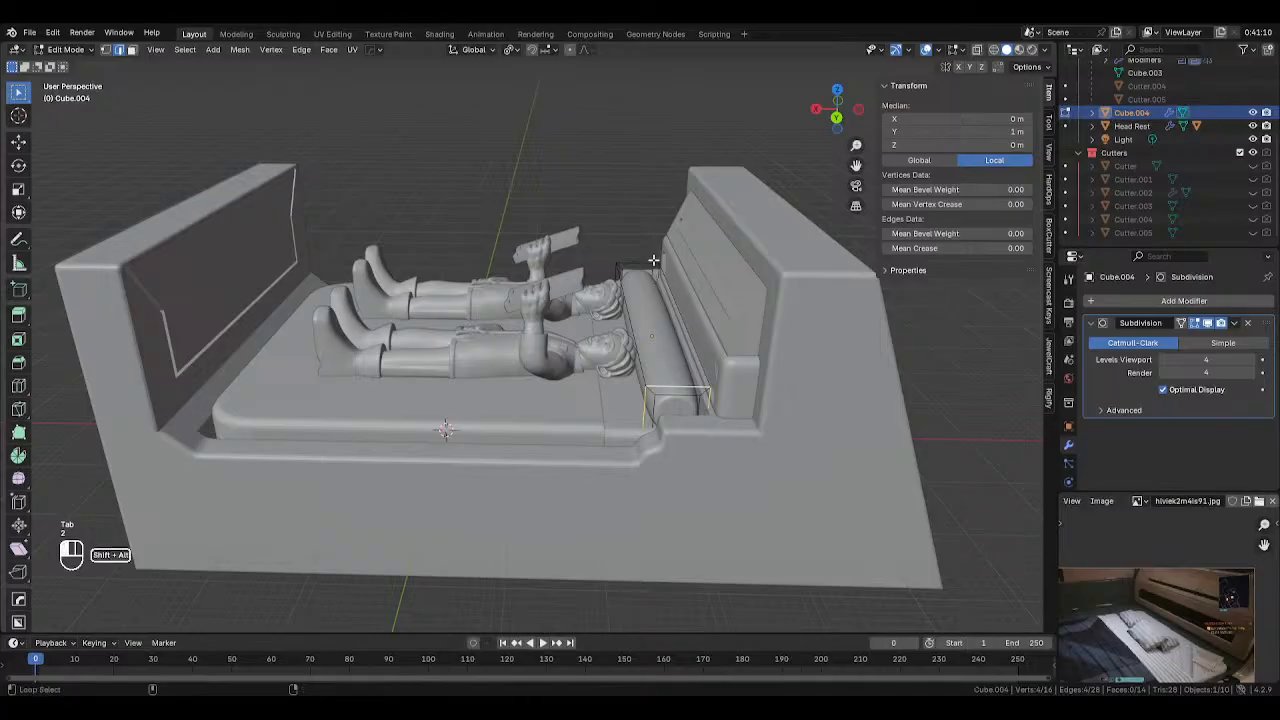
pyautogui.keyDown('alt'); pyautogui.keyDown('shift'); pyautogui.click(653, 260); pyautogui.keyUp('shift'); pyautogui.keyUp('alt')
pyautogui.moveTo(653, 260); pyautogui.dragTo(660, 300, button='middle')
pyautogui.press('g')
pyautogui.press('g')
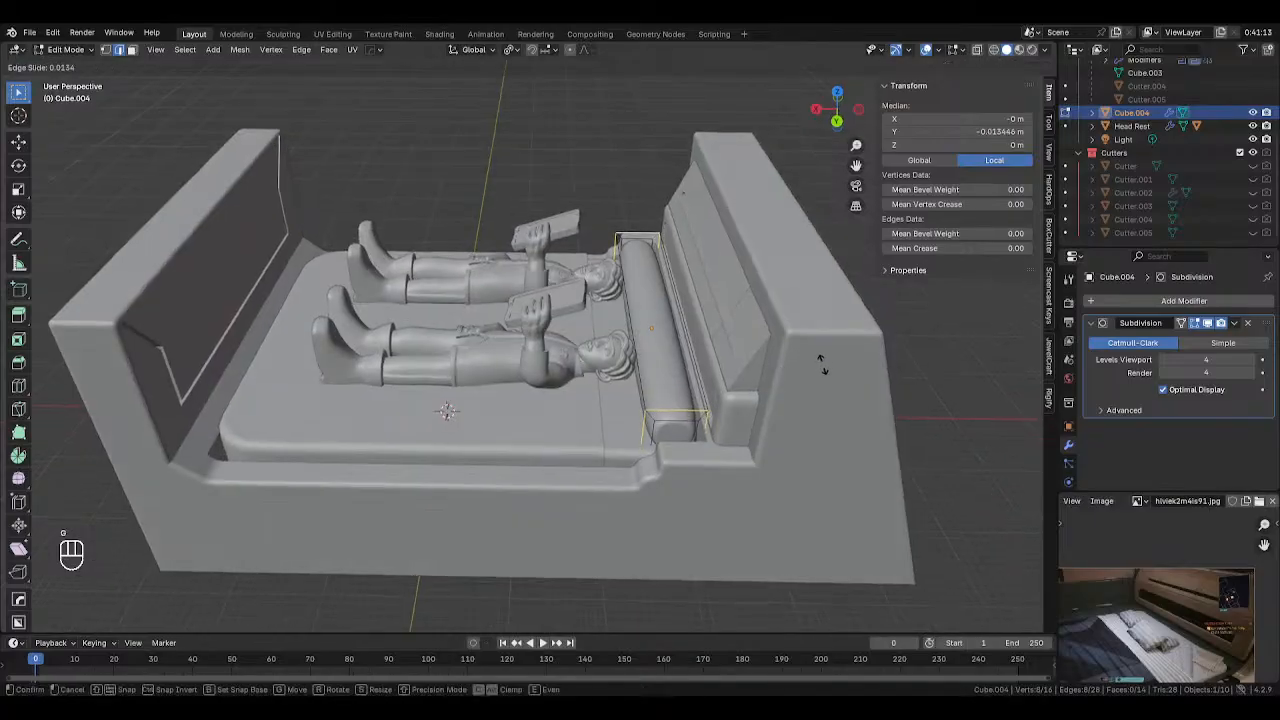
pyautogui.click(818, 362)
pyautogui.press('Tab')
# Raise the bolster's viewport subdivision by one more level and apply the Subdivision modifier
pyautogui.moveTo(737, 364)
pyautogui.mouseDown(button='middle')
pyautogui.moveTo(789, 371)
pyautogui.moveTo(864, 422)
pyautogui.moveTo(697, 422)
pyautogui.moveTo(739, 411)
pyautogui.moveTo(635, 403)
pyautogui.moveTo(692, 405)
pyautogui.moveTo(740, 363)
pyautogui.moveTo(726, 383)
pyautogui.mouseUp(button='middle')
pyautogui.scroll(4, 739, 411)
pyautogui.scroll(3, 690, 396)
pyautogui.click(634, 407)
pyautogui.moveTo(634, 407); pyautogui.dragTo(664, 405, button='middle')
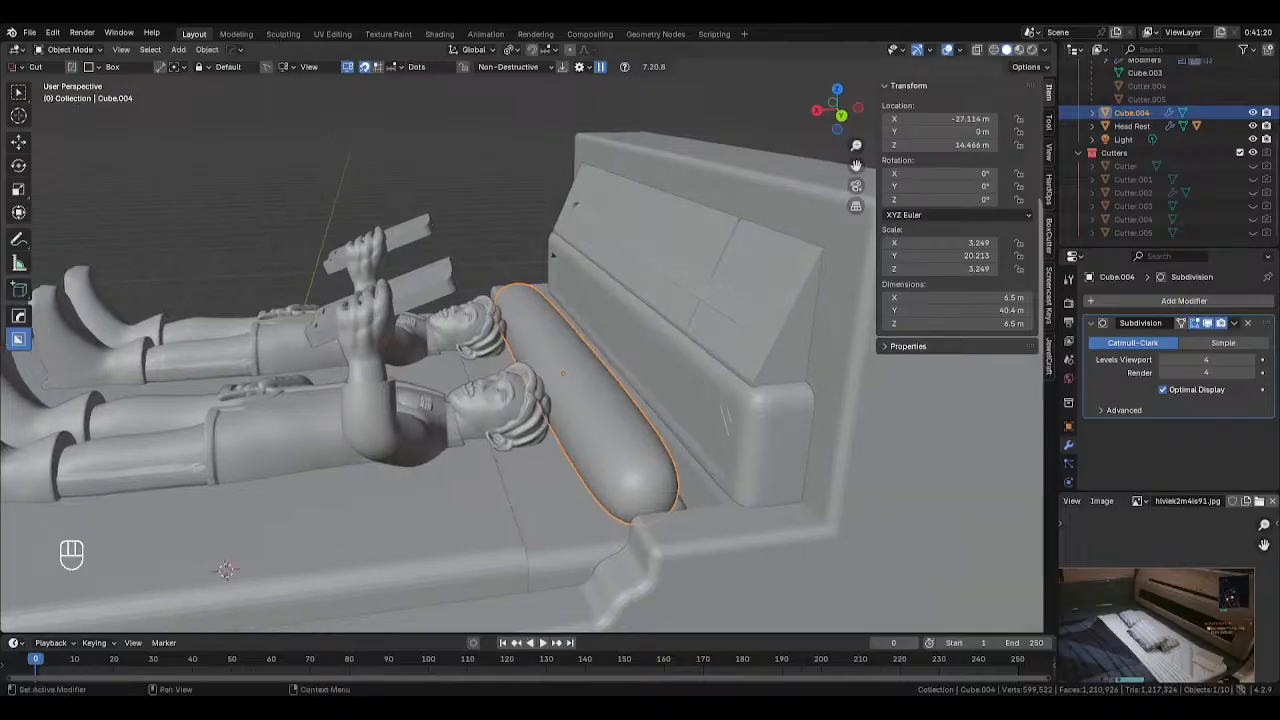
pyautogui.click(1253, 367)
pyautogui.click(1236, 324)
pyautogui.click(1228, 339)
# Switch the bolster to Sculpt Mode and set up the Snake Hook brush with a radius of about 69 px
pyautogui.press('Tab')
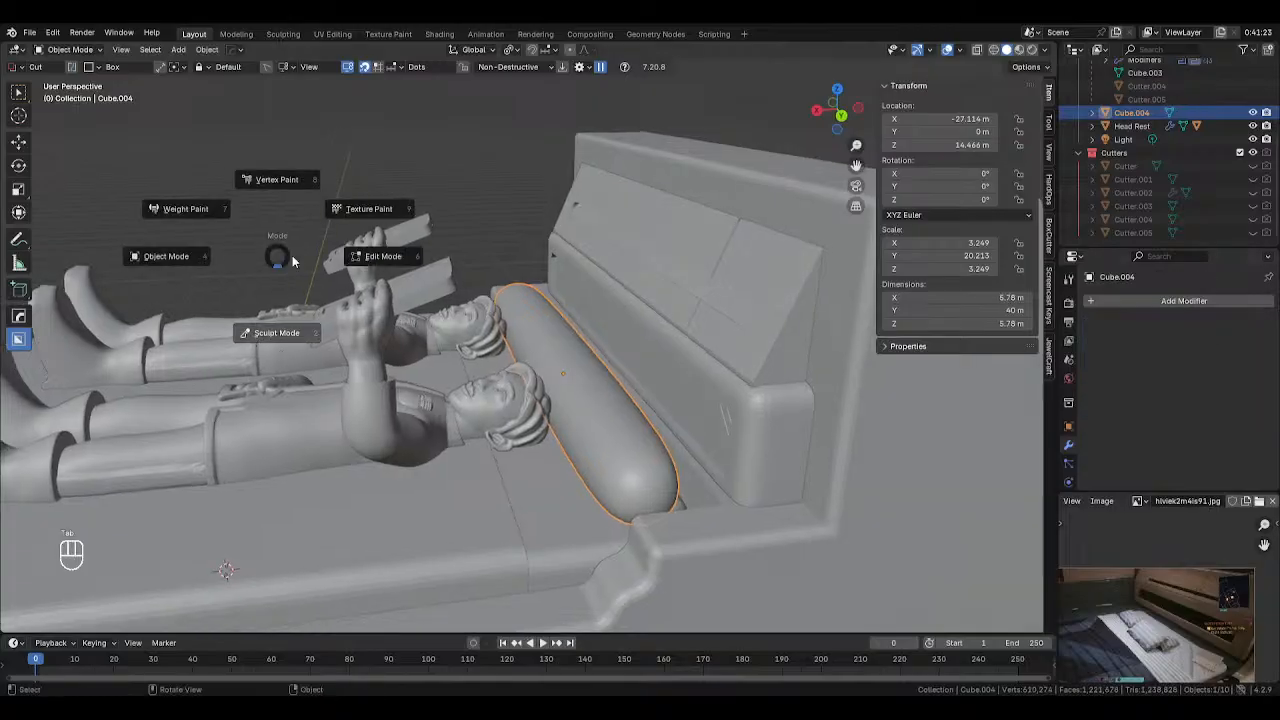
pyautogui.click(180, 320)
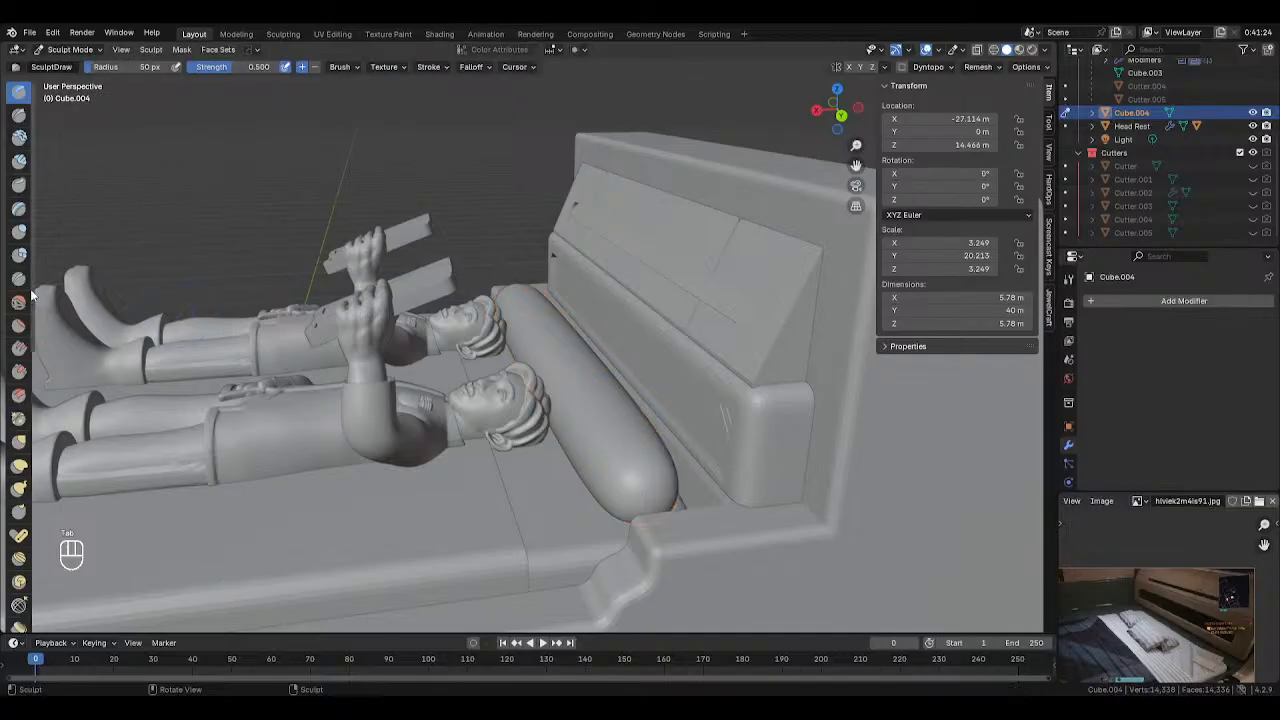
pyautogui.click(20, 490)
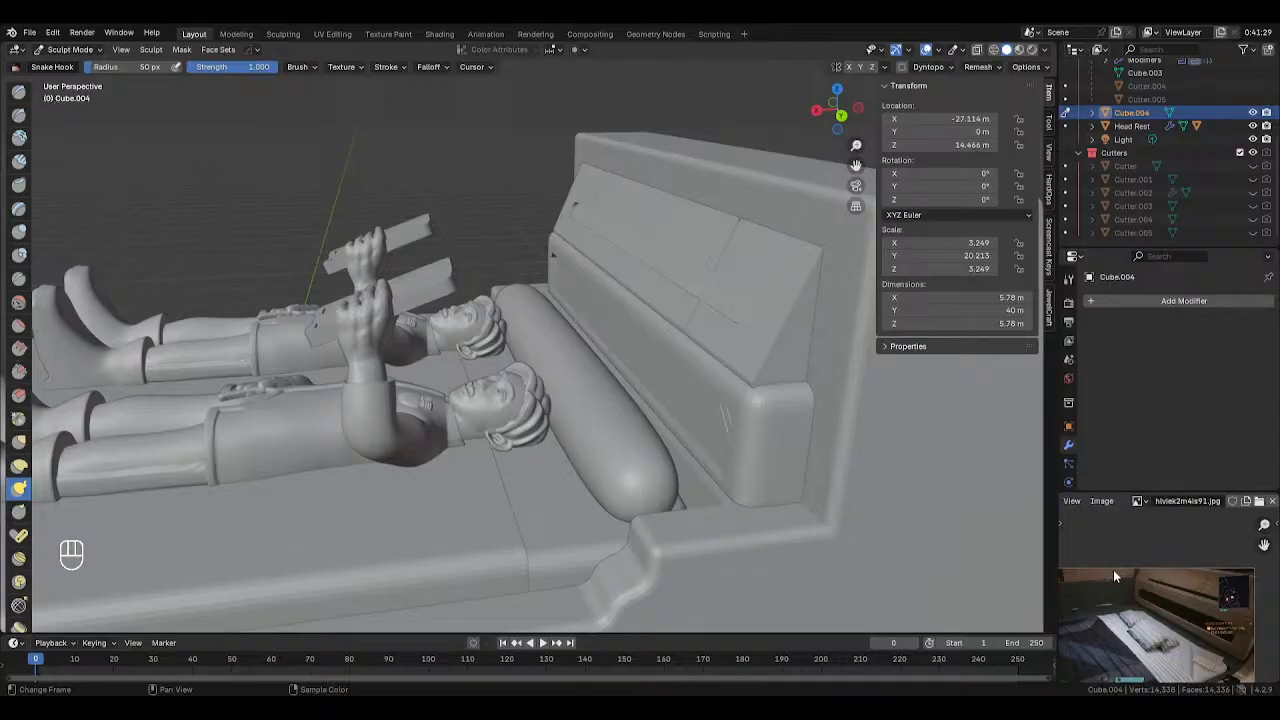
pyautogui.moveTo(618, 388); pyautogui.dragTo(659, 343, button='middle')
pyautogui.press('f')
pyautogui.click(615, 417)
# Apply the bolster's scale in Object Mode and return to Sculpt Mode
pyautogui.press('Tab')
pyautogui.hotkey('ctrl', 'a')
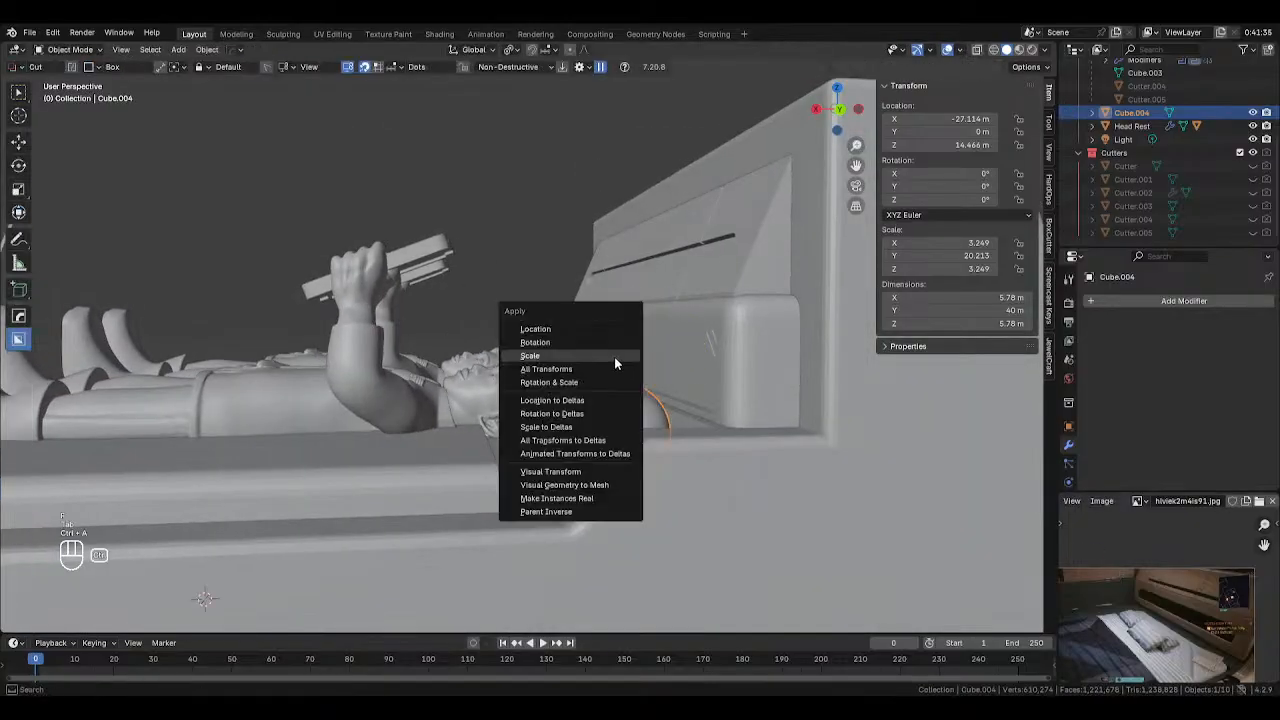
pyautogui.click(612, 359)
pyautogui.press('Tab')
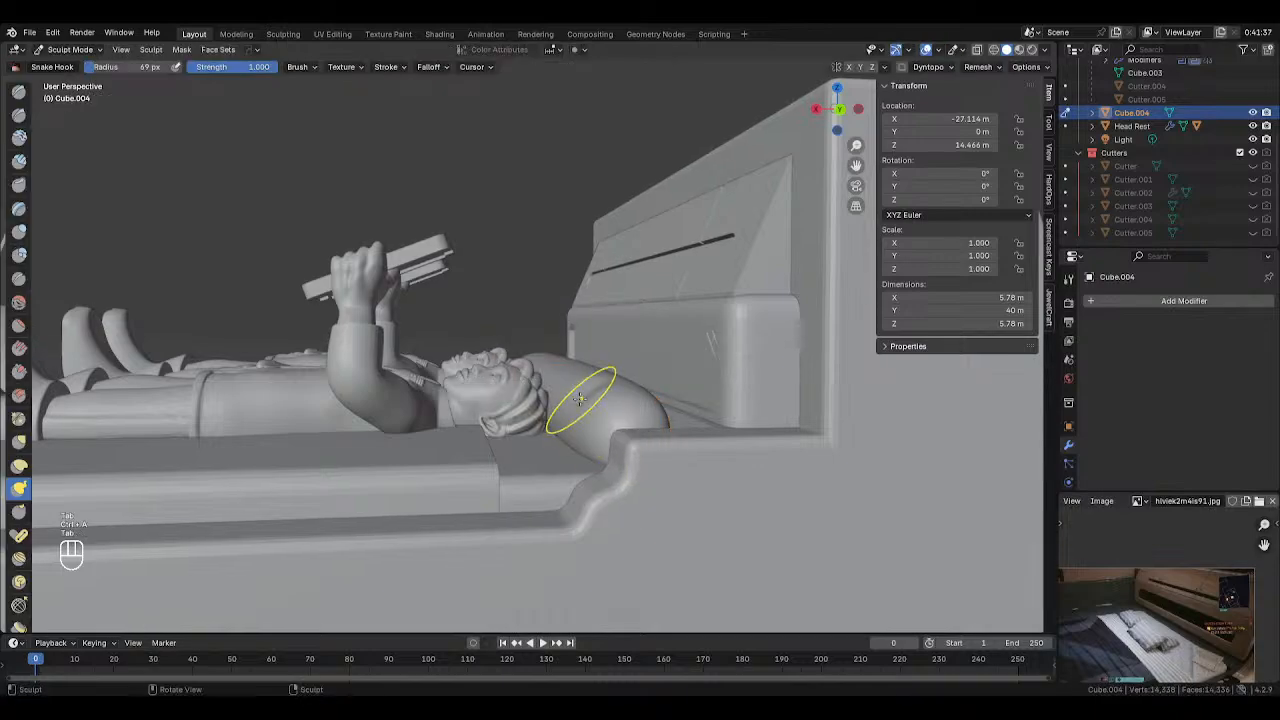
# Enlarge the Snake Hook brush to about 122 px and pull the mattress-side corner of the bolster's negative-Y end inward
pyautogui.moveTo(573, 386)
pyautogui.mouseDown(button='middle')
pyautogui.moveTo(686, 389)
pyautogui.moveTo(643, 463)
pyautogui.moveTo(513, 445)
pyautogui.moveTo(543, 479)
pyautogui.moveTo(514, 500)
pyautogui.moveTo(534, 466)
pyautogui.moveTo(457, 400)
pyautogui.mouseUp(button='middle')
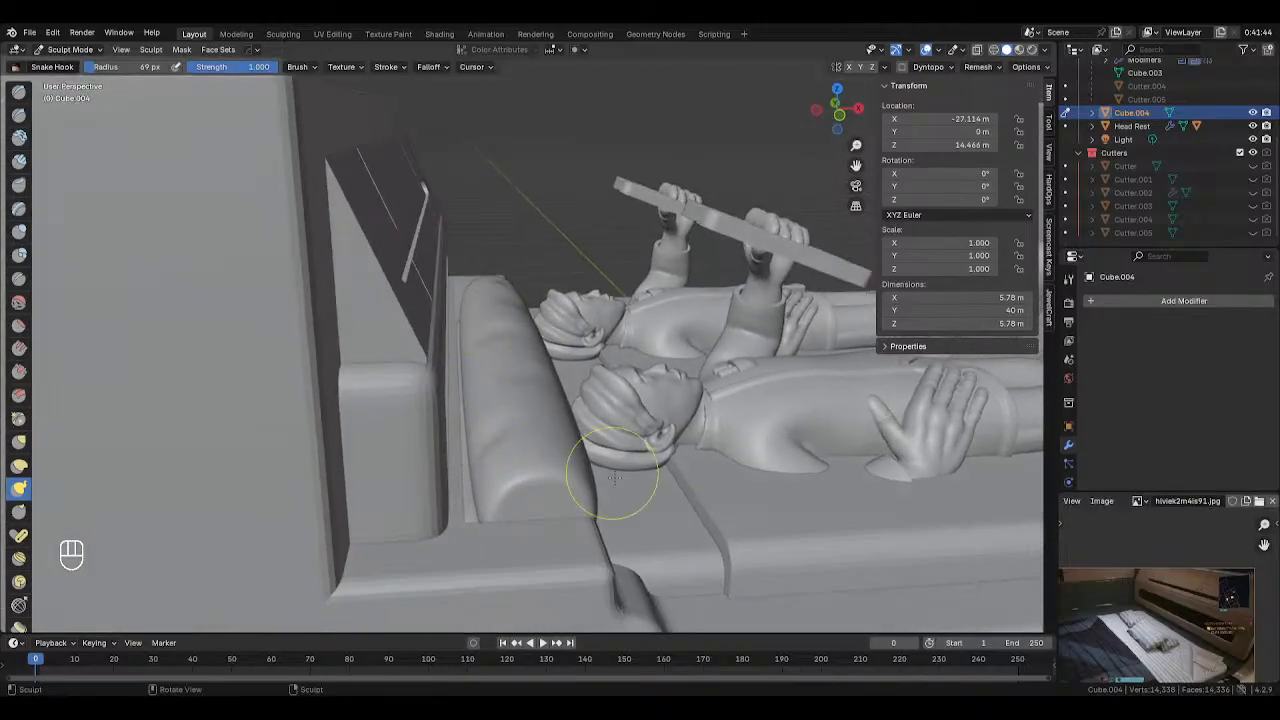
pyautogui.moveTo(615, 478); pyautogui.dragTo(529, 490, button='middle')
pyautogui.press('KP_7')
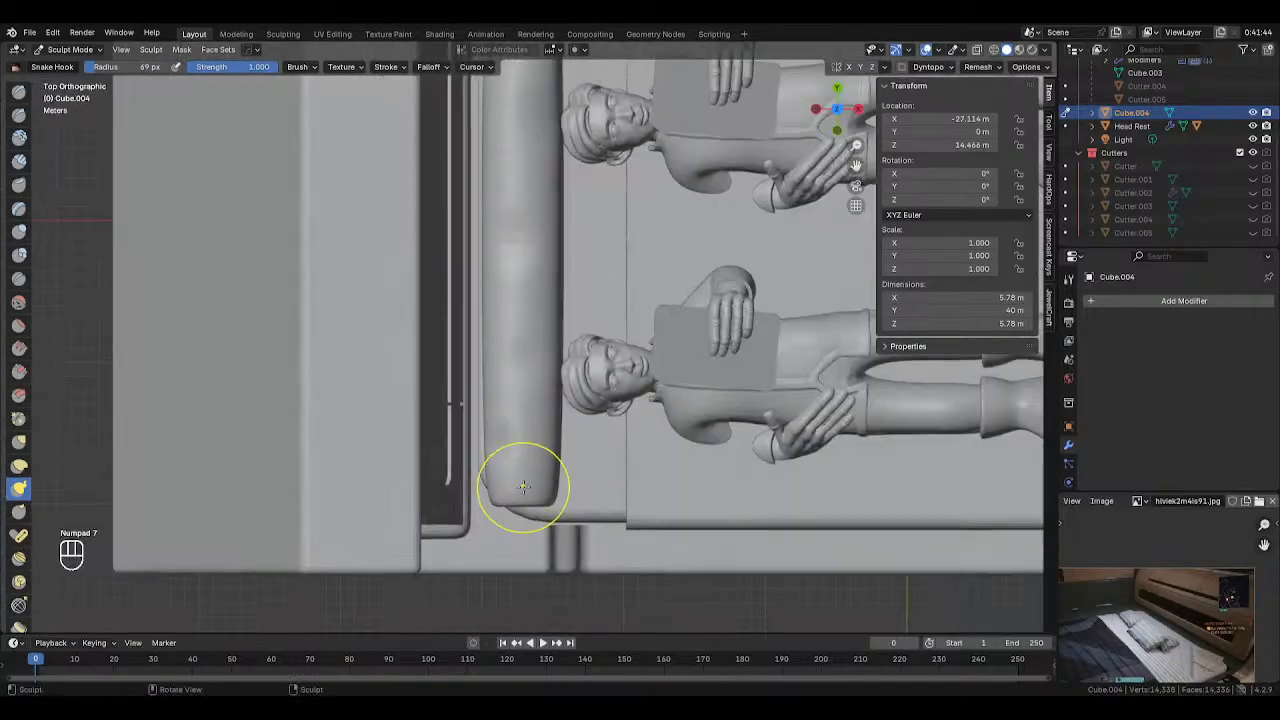
pyautogui.press('f')
pyautogui.click(596, 490)
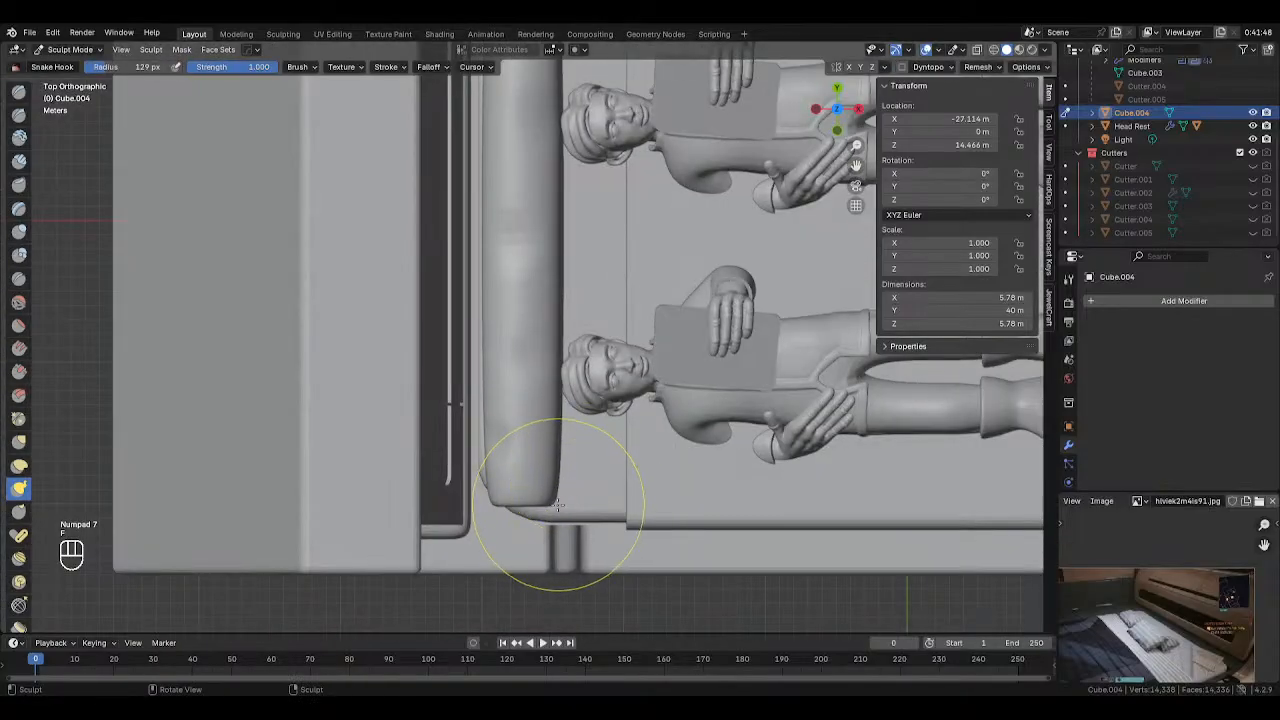
pyautogui.press('f')
pyautogui.click(556, 508)
pyautogui.moveTo(554, 511); pyautogui.dragTo(553, 500)
pyautogui.moveTo(554, 493); pyautogui.dragTo(534, 482)
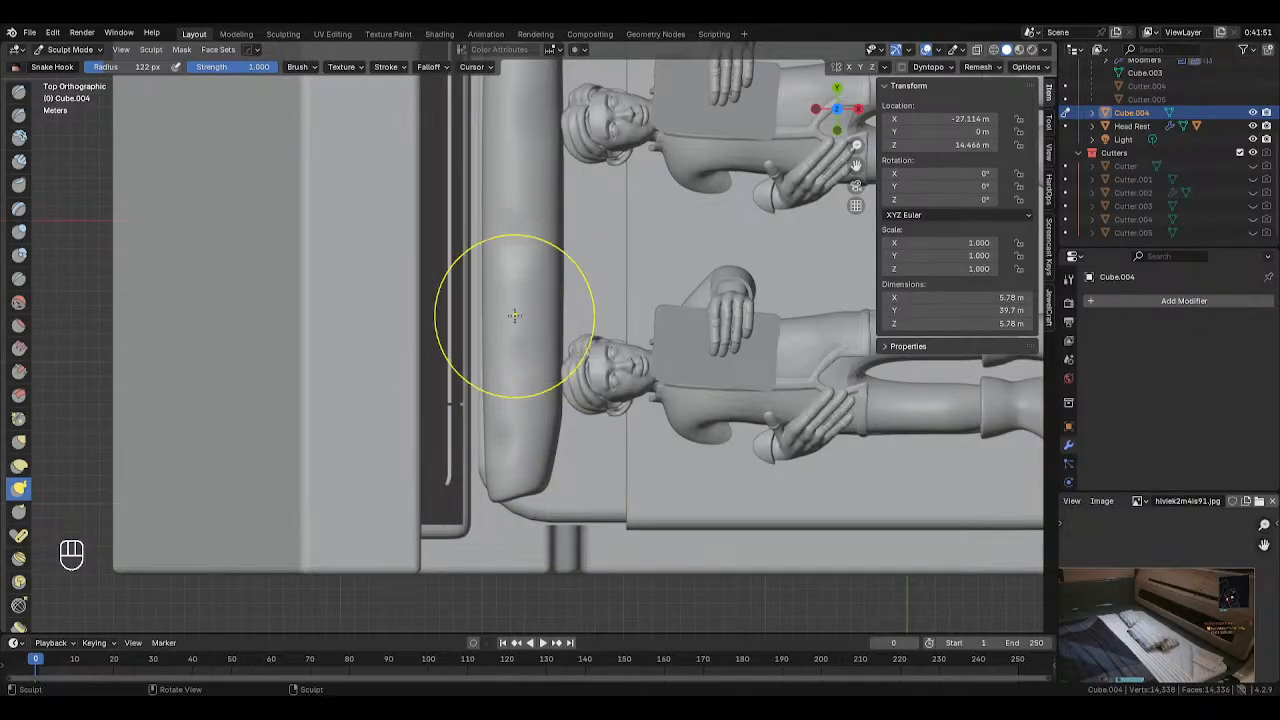
# Pull the bolster's positive-Y end inward and rework its negative-Y end with the Snake Hook brush
pyautogui.press('Tab')
pyautogui.moveTo(521, 308); pyautogui.dragTo(555, 472, button='middle')
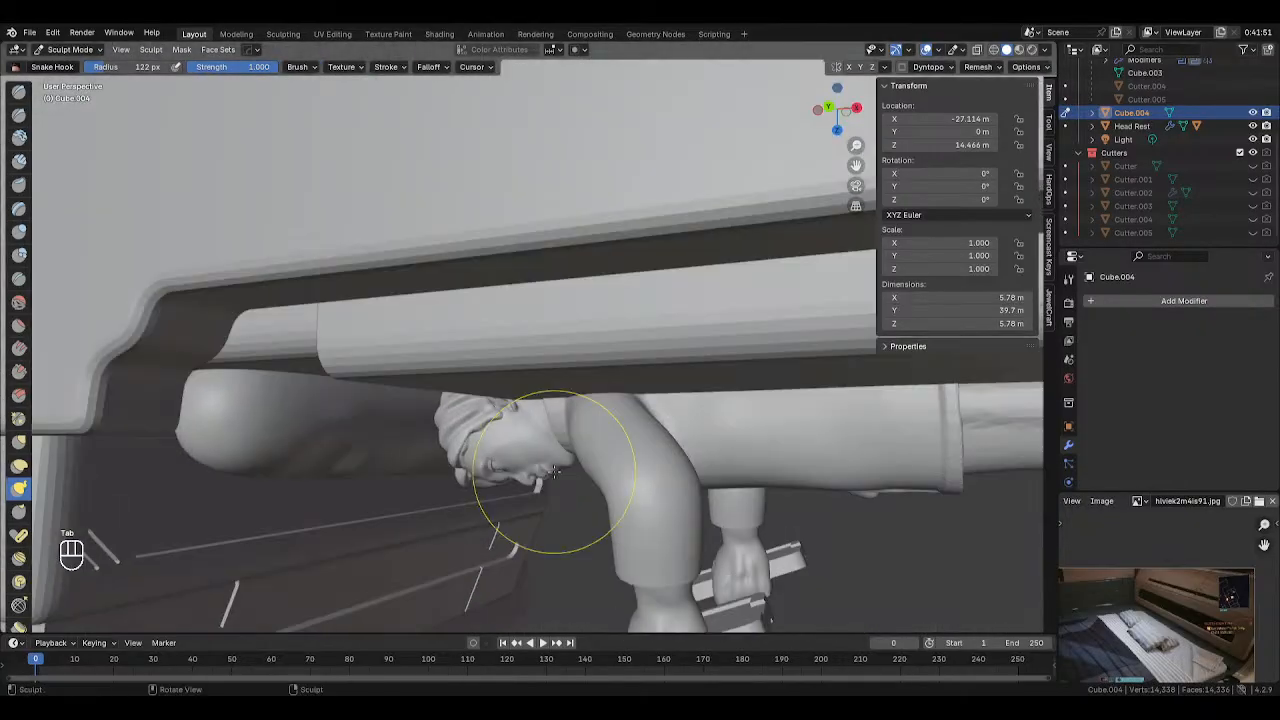
pyautogui.press('KP_7')
pyautogui.keyDown('shift'); pyautogui.moveTo(526, 335); pyautogui.dragTo(557, 508, button='middle'); pyautogui.keyUp('shift')
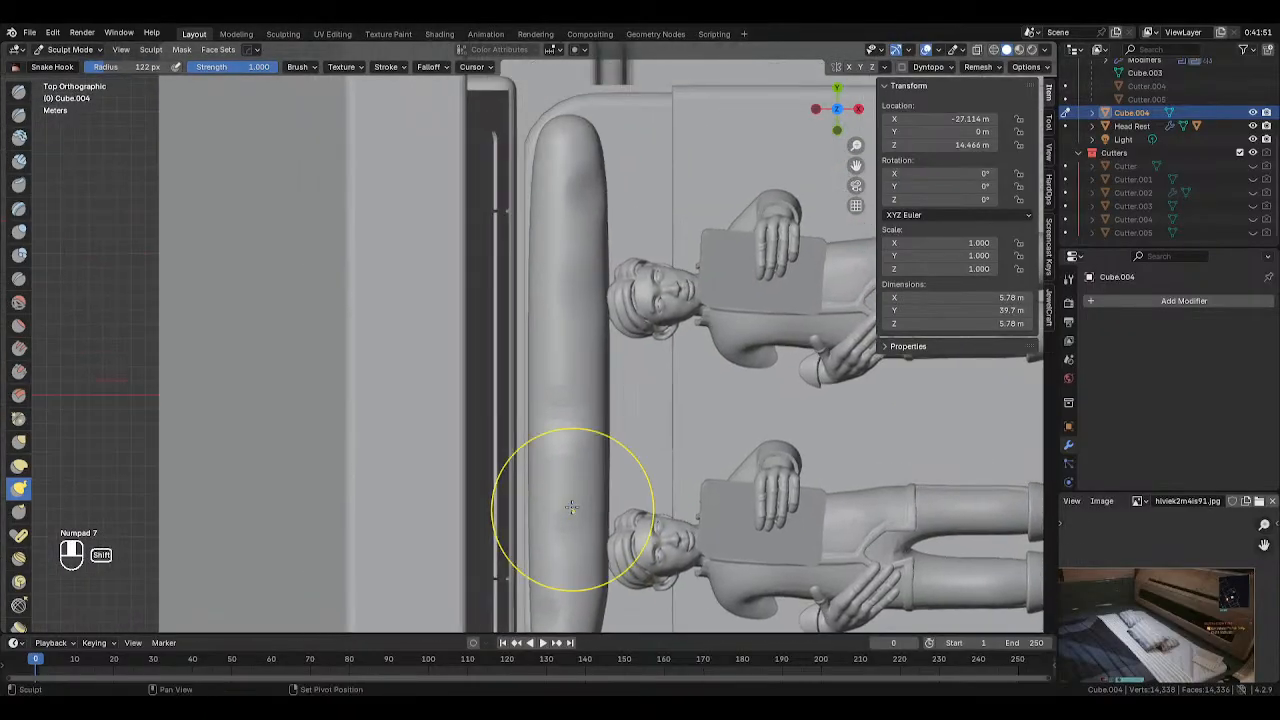
pyautogui.moveTo(553, 125)
pyautogui.mouseDown()
pyautogui.moveTo(543, 134)
pyautogui.moveTo(577, 134)
pyautogui.mouseUp()
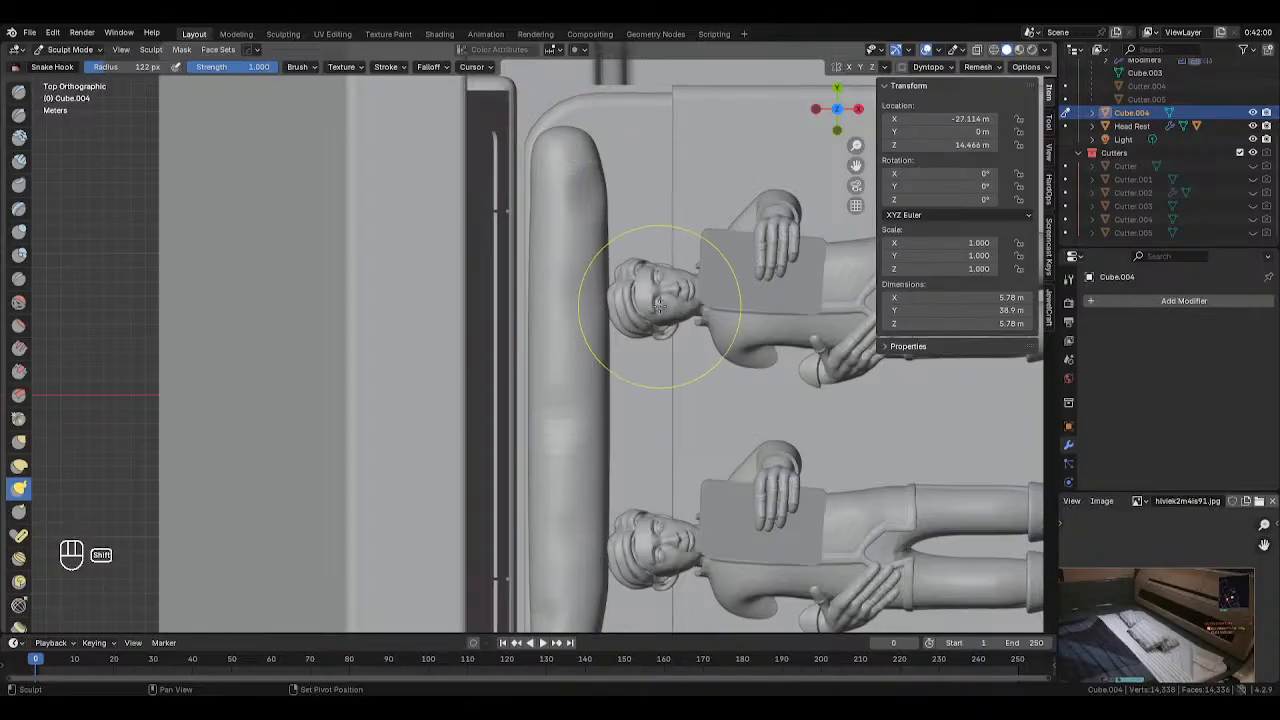
pyautogui.moveTo(571, 323)
pyautogui.mouseDown(button='middle')
pyautogui.moveTo(515, 400)
pyautogui.moveTo(486, 357)
pyautogui.mouseUp(button='middle')
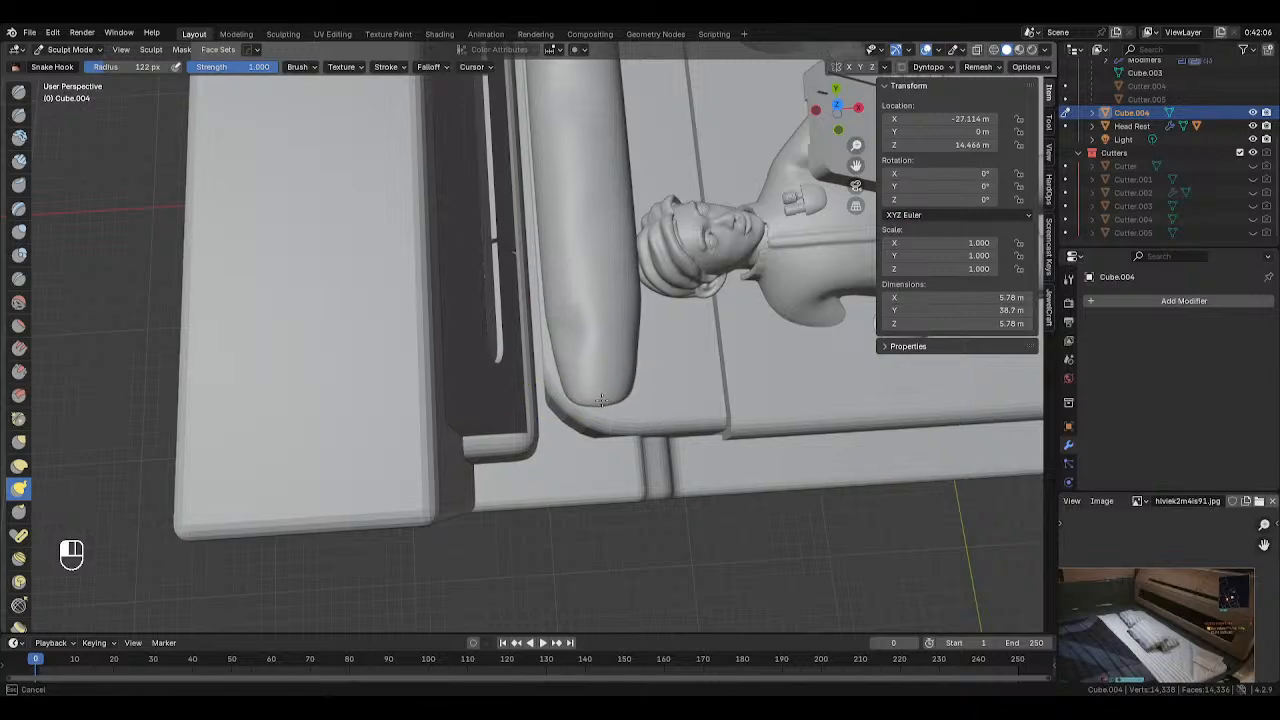
pyautogui.moveTo(586, 343)
pyautogui.mouseDown(button='middle')
pyautogui.moveTo(558, 348)
pyautogui.moveTo(543, 316)
pyautogui.mouseUp(button='middle')
# Undo the bolster's sculpt strokes, its applied scale and its applied Subdivision modifier
pyautogui.hotkey('ctrl', 'z')
pyautogui.hotkey('ctrl', 'z')
pyautogui.hotkey('ctrl', 'z')
pyautogui.hotkey('ctrl', 'z')
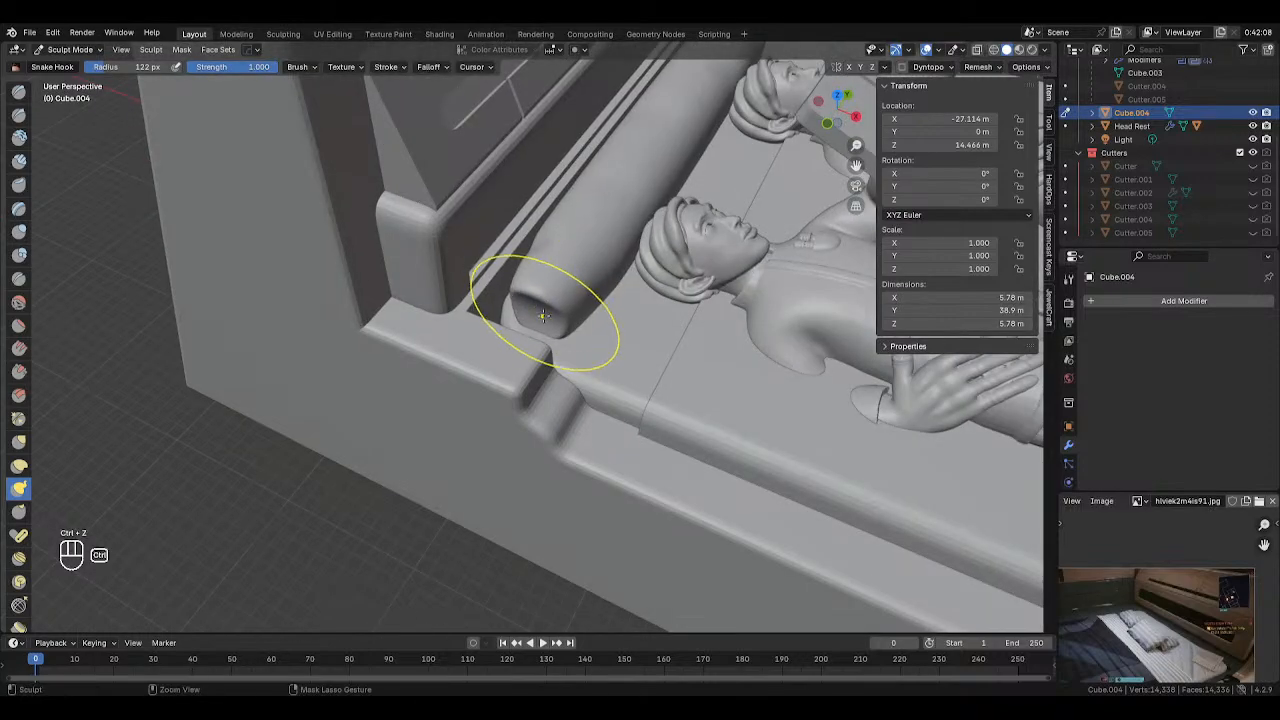
pyautogui.hotkey('ctrl', 'z')
pyautogui.hotkey('ctrl', 'z')
pyautogui.hotkey('ctrl', 'z')
pyautogui.hotkey('ctrl', 'z')
pyautogui.hotkey('ctrl', 'z')
pyautogui.hotkey('ctrl', 'z')
pyautogui.hotkey('ctrl', 'z')
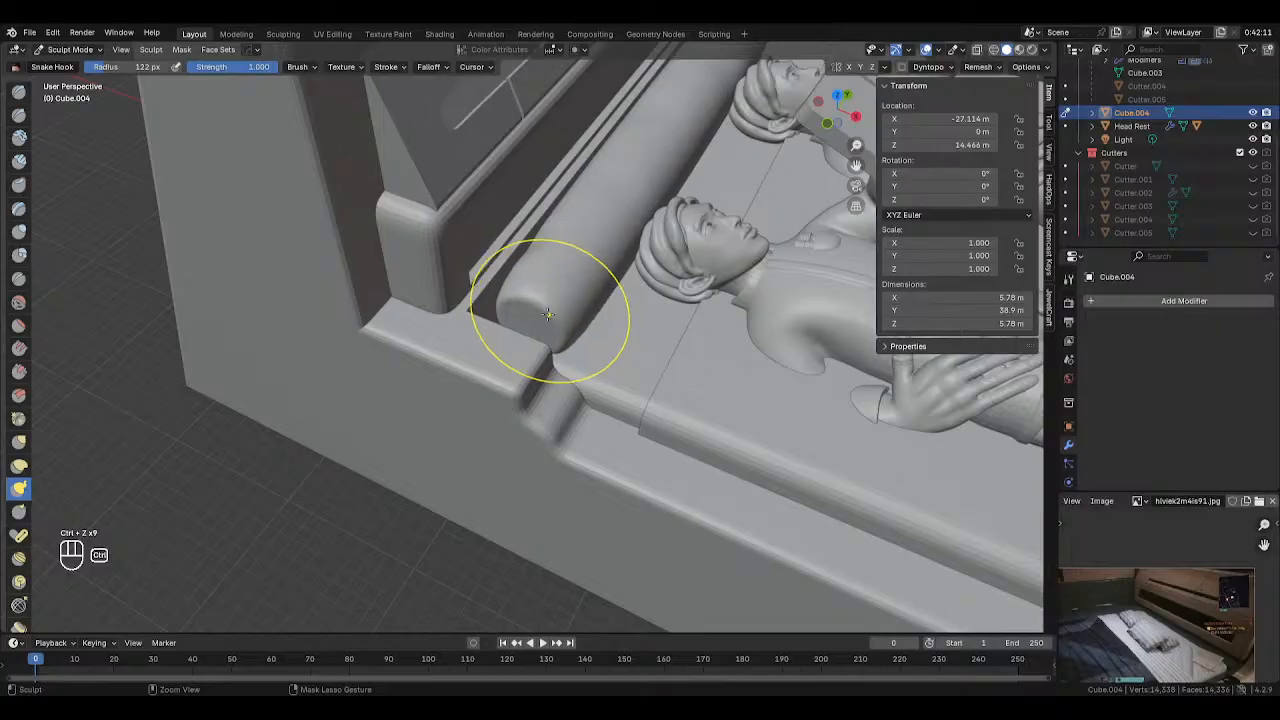
pyautogui.hotkey('ctrl', 'z')
pyautogui.hotkey('ctrl', 'z')
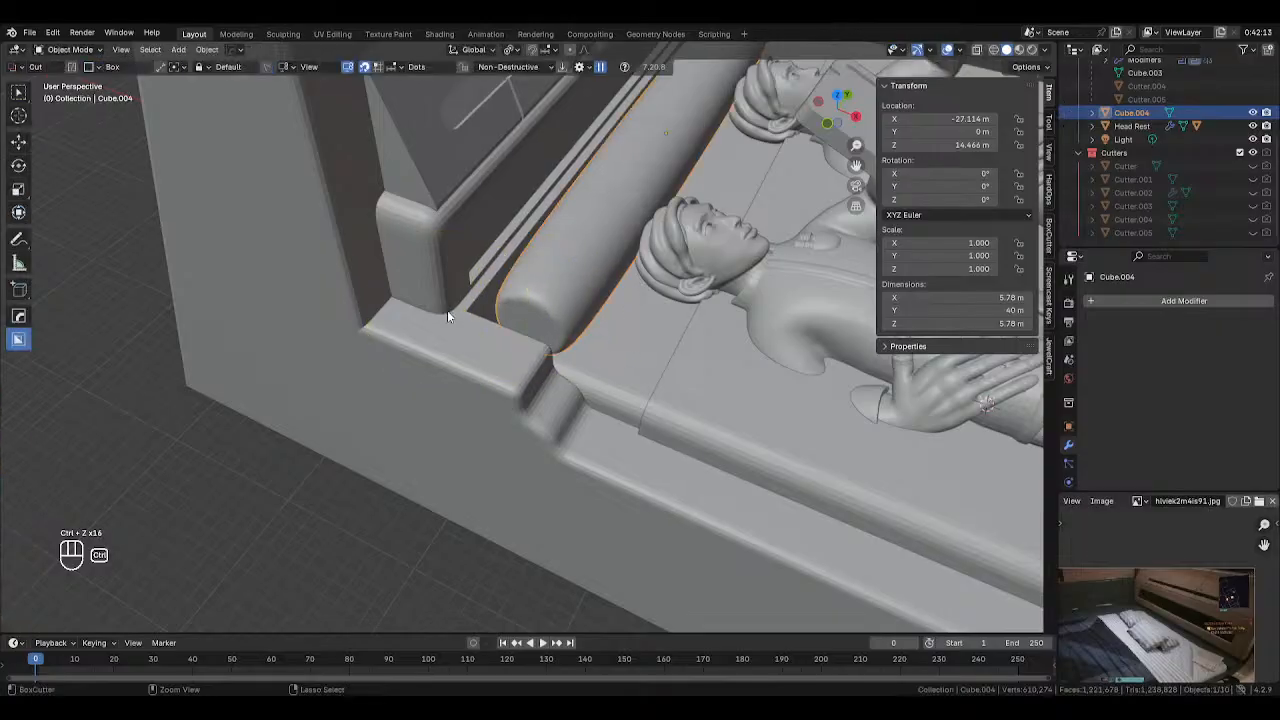
pyautogui.hotkey('ctrl', 'z')
pyautogui.hotkey('ctrl', 'z')
pyautogui.hotkey('ctrl', 'z')
pyautogui.hotkey('ctrl', 'z')
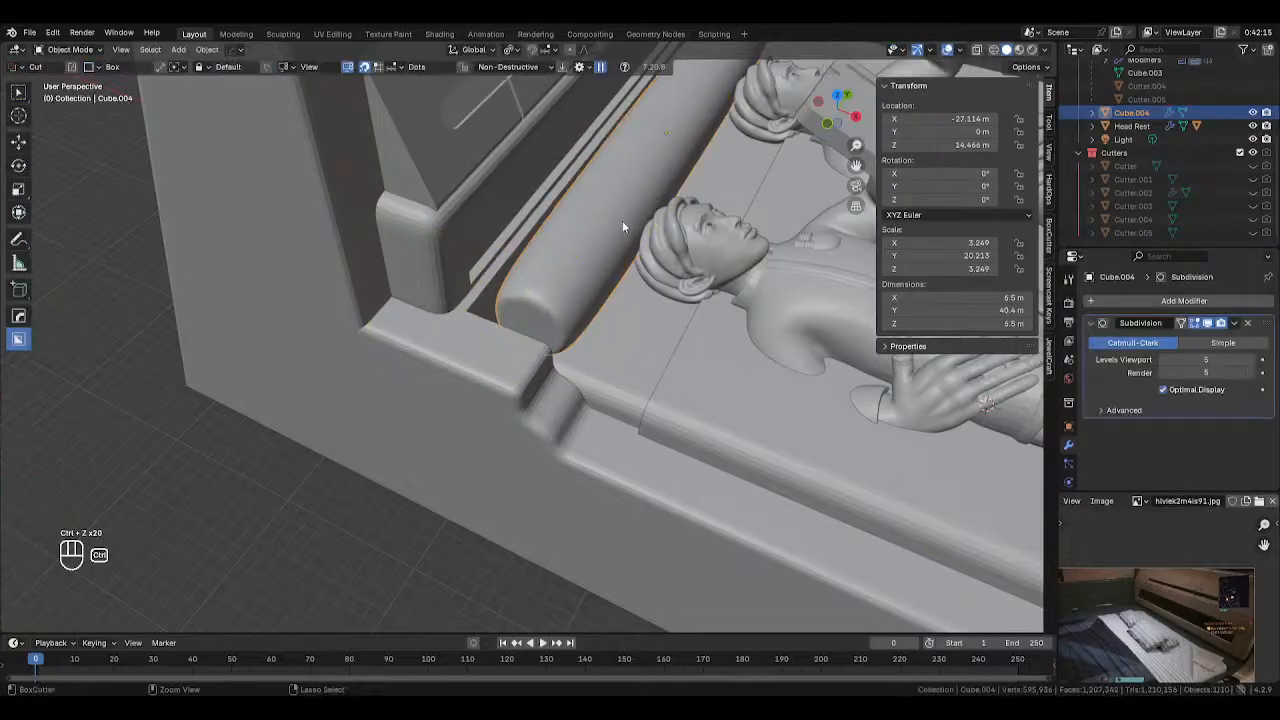
# Set the bolster's Subdivision render level to 5 and slide its negative-Y end edge loop inward to about Y -0.78 m
pyautogui.press('Tab')
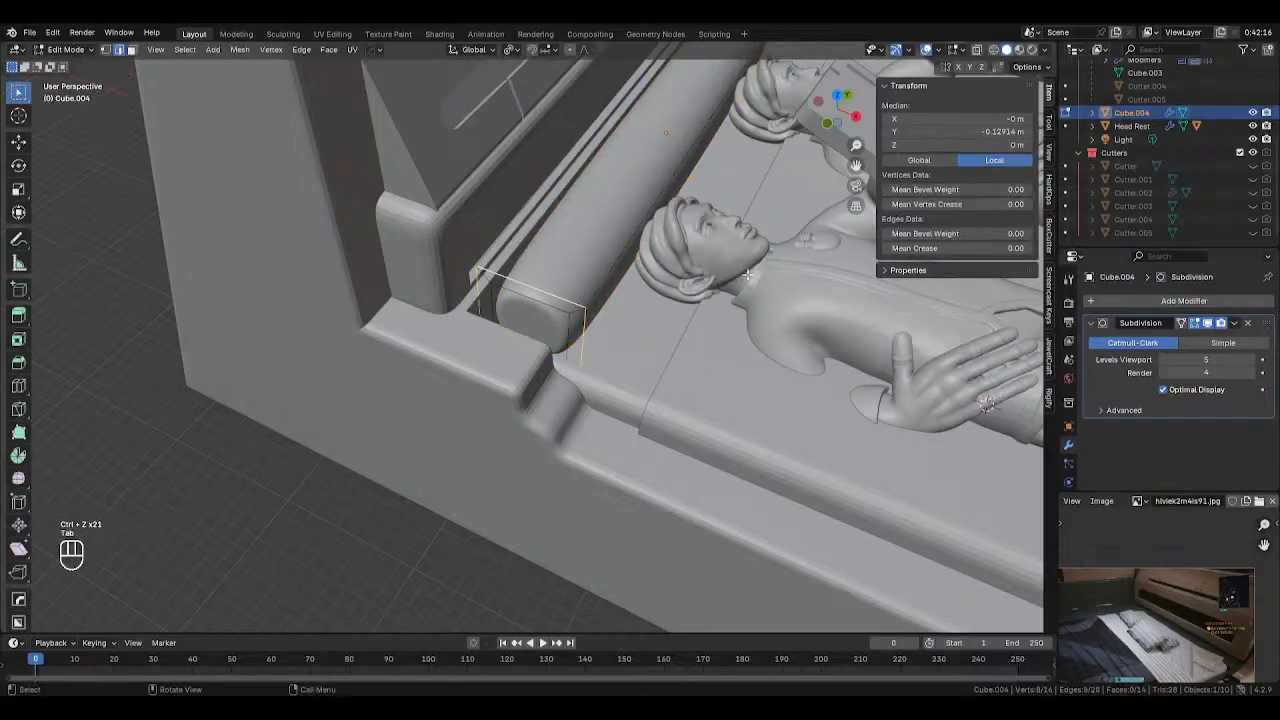
pyautogui.click(1253, 372)
pyautogui.press('2')
pyautogui.click(585, 328)
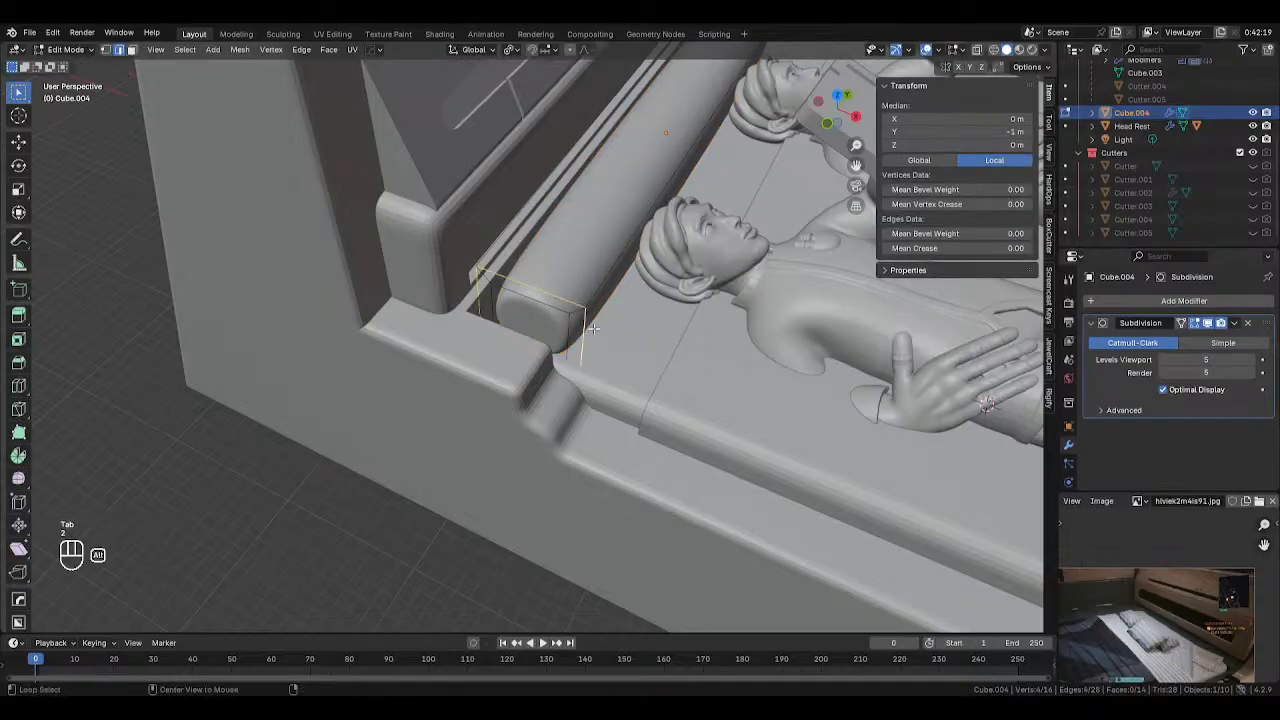
pyautogui.keyDown('alt'); pyautogui.moveTo(593, 329); pyautogui.dragTo(641, 346, button='middle'); pyautogui.keyUp('alt')
pyautogui.scroll(-4, 641, 346)
pyautogui.press('g')
pyautogui.press('g')
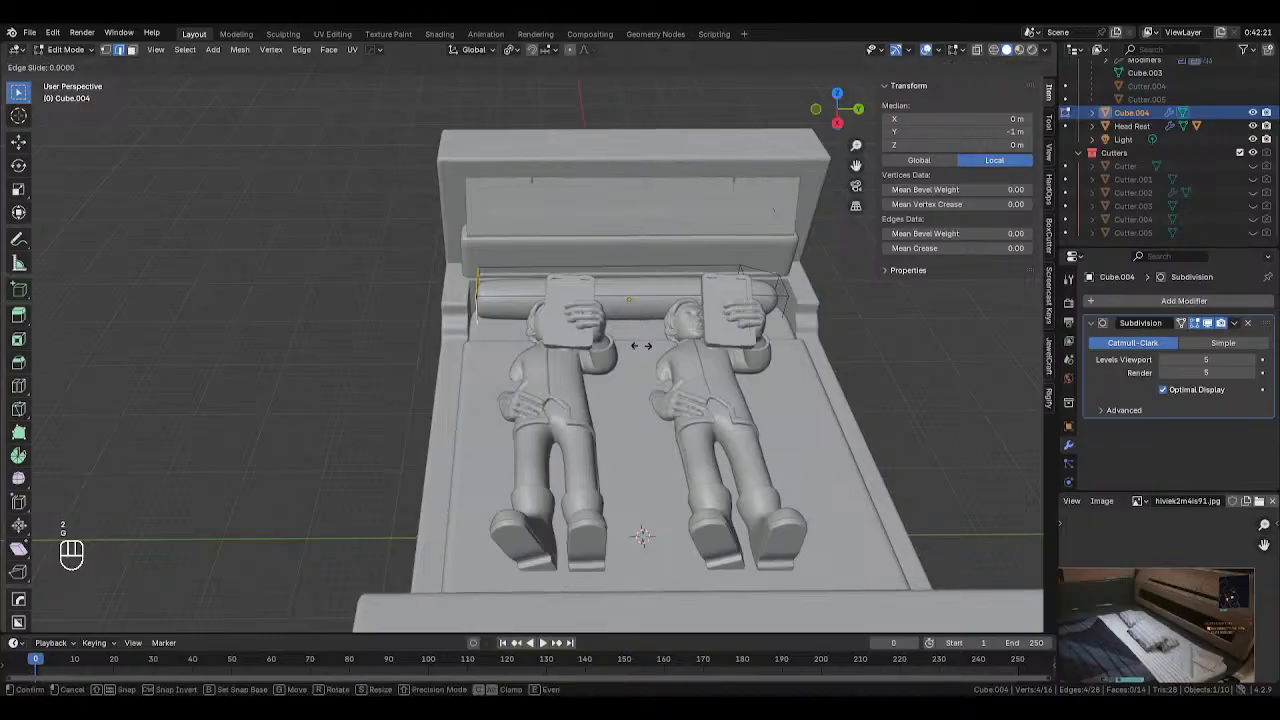
pyautogui.click(665, 338)
# Add a centred edge loop across the bolster and delete all vertices of its negative-Y end
pyautogui.hotkey('ctrl', 'r')
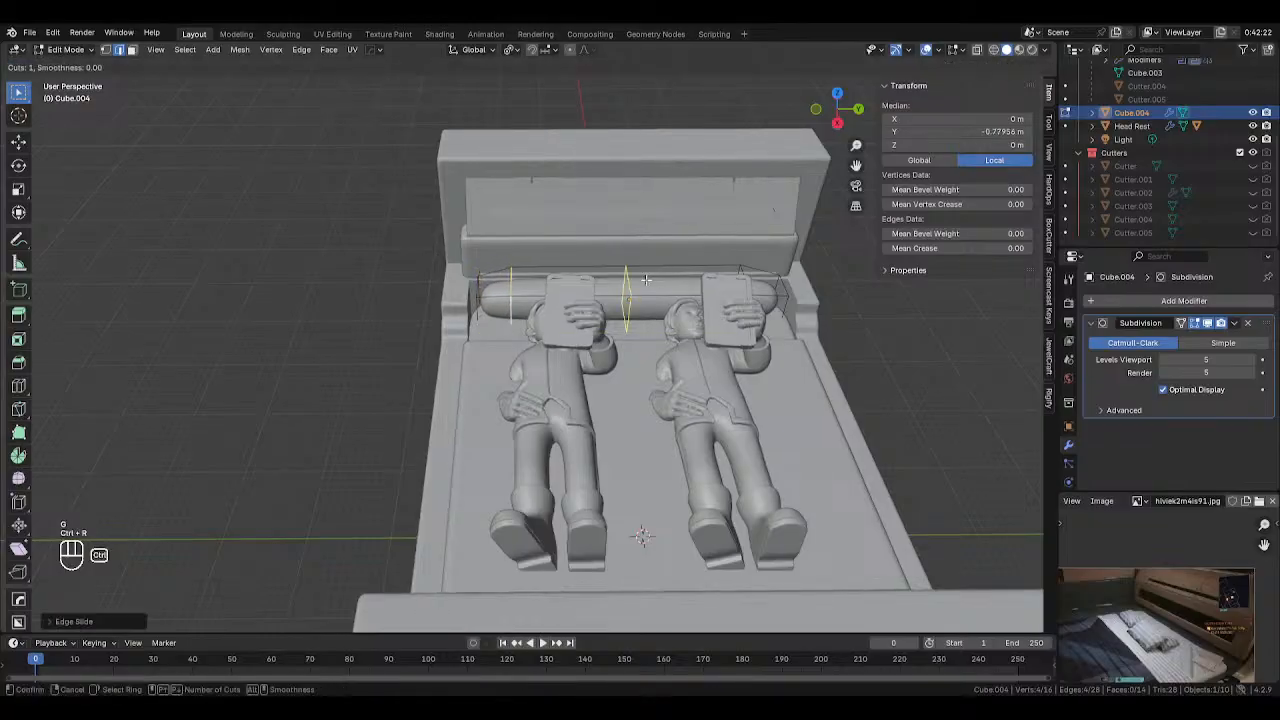
pyautogui.click(670, 278)
pyautogui.rightClick(670, 278)
pyautogui.press('1')
pyautogui.hotkey('alt', 'z')
pyautogui.moveTo(433, 228); pyautogui.dragTo(550, 378)
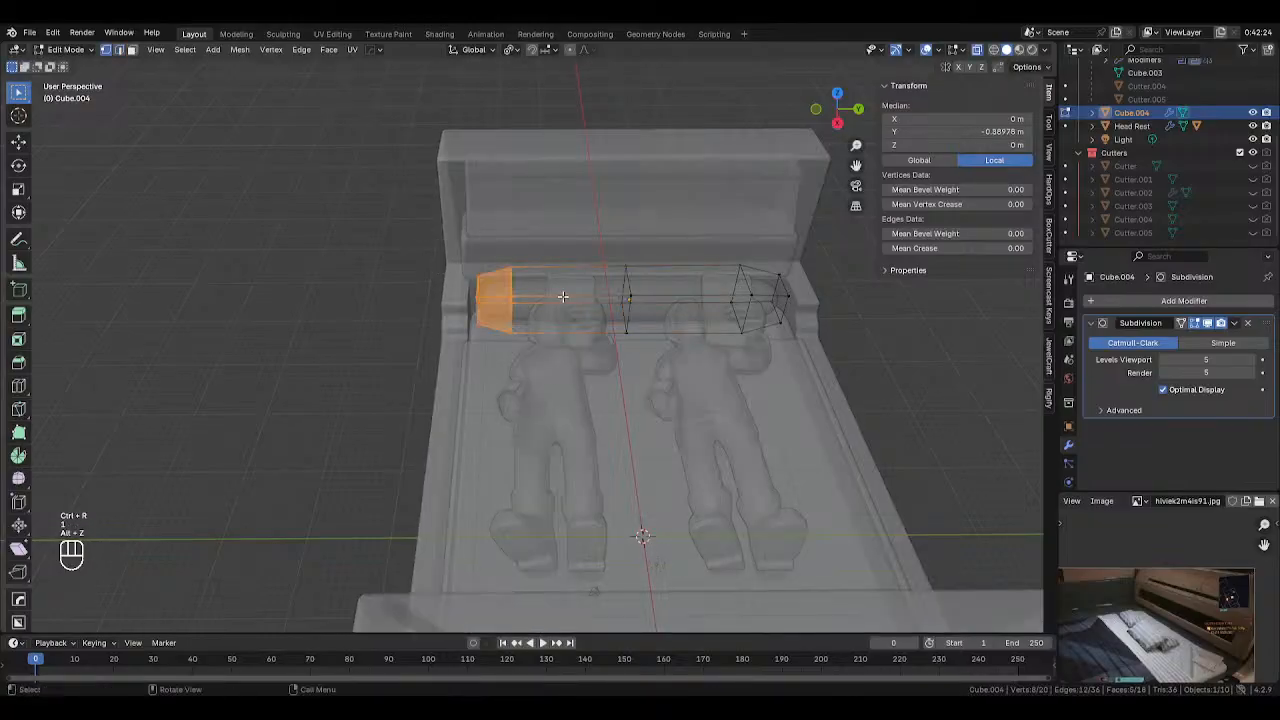
pyautogui.press('Delete')
pyautogui.click(539, 266)
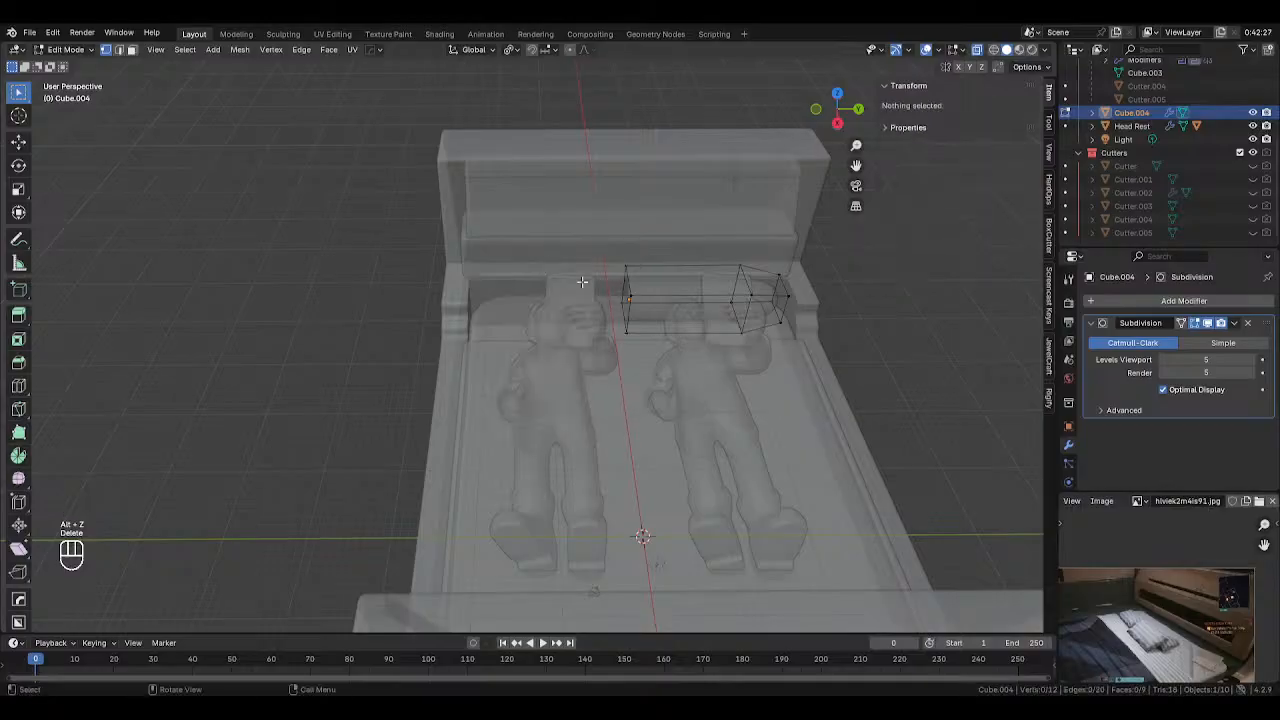
# Add a Mirror modifier to the bolster on the Y axis only, with Clipping enabled
pyautogui.click(1162, 301)
pyautogui.moveTo(1130, 303)
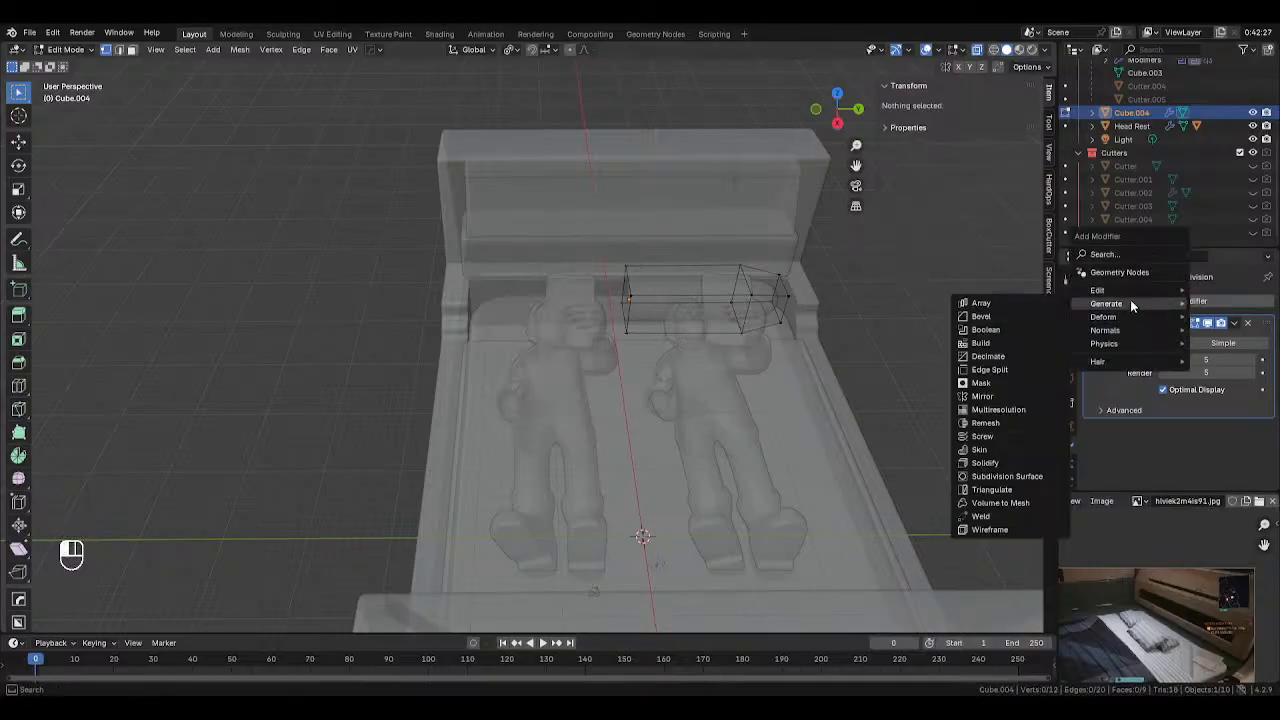
pyautogui.click(985, 396)
pyautogui.click(1200, 464)
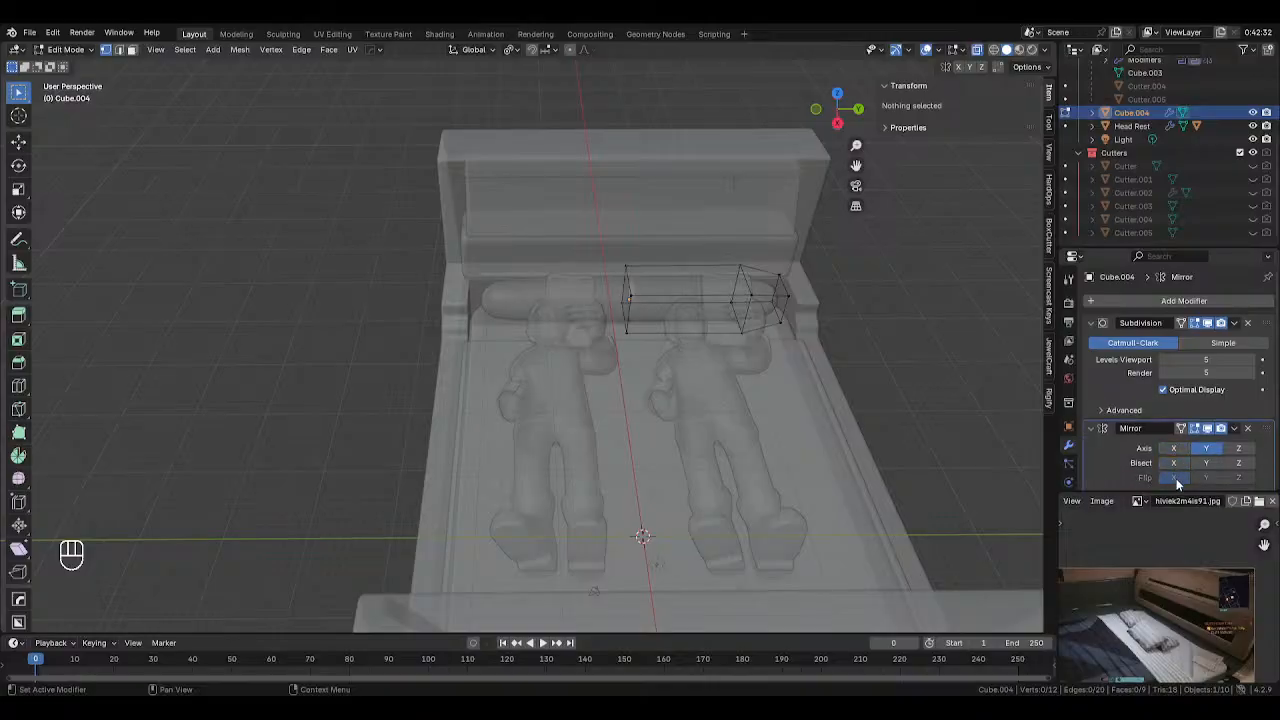
pyautogui.click(1235, 428)
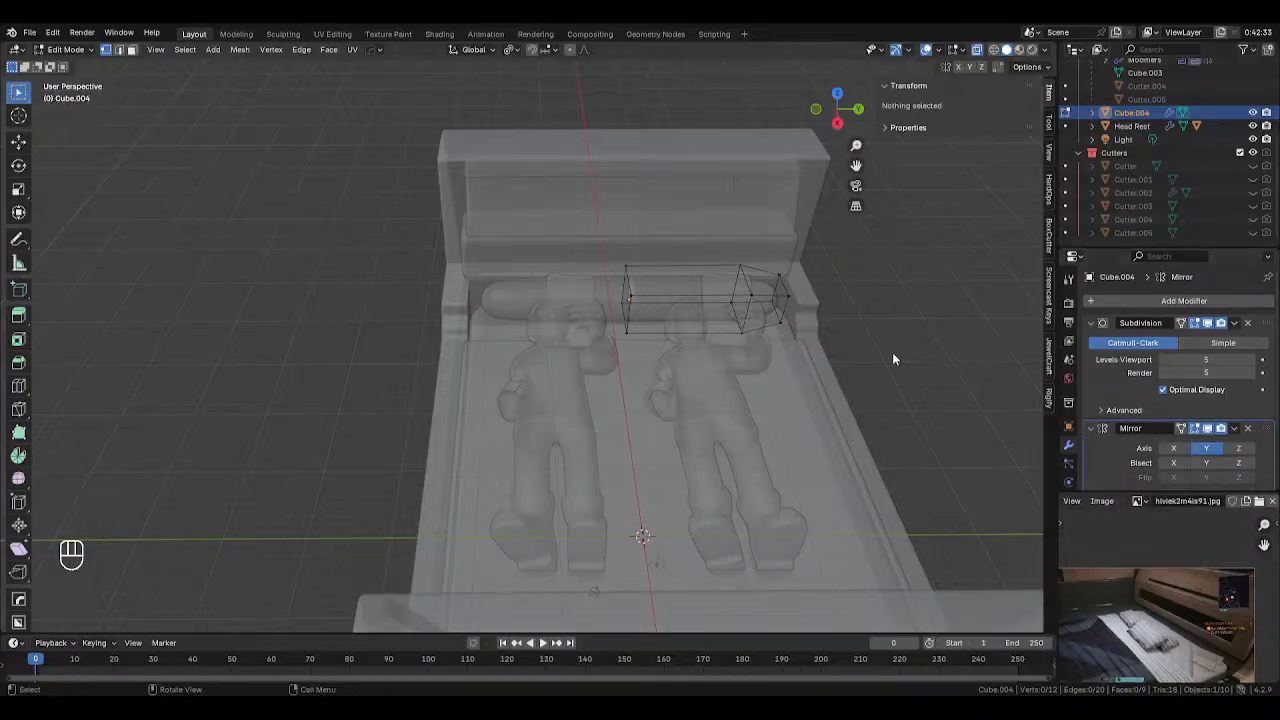
pyautogui.press('Tab')
pyautogui.scroll(5, 723, 314)
pyautogui.hotkey('alt', 'z')
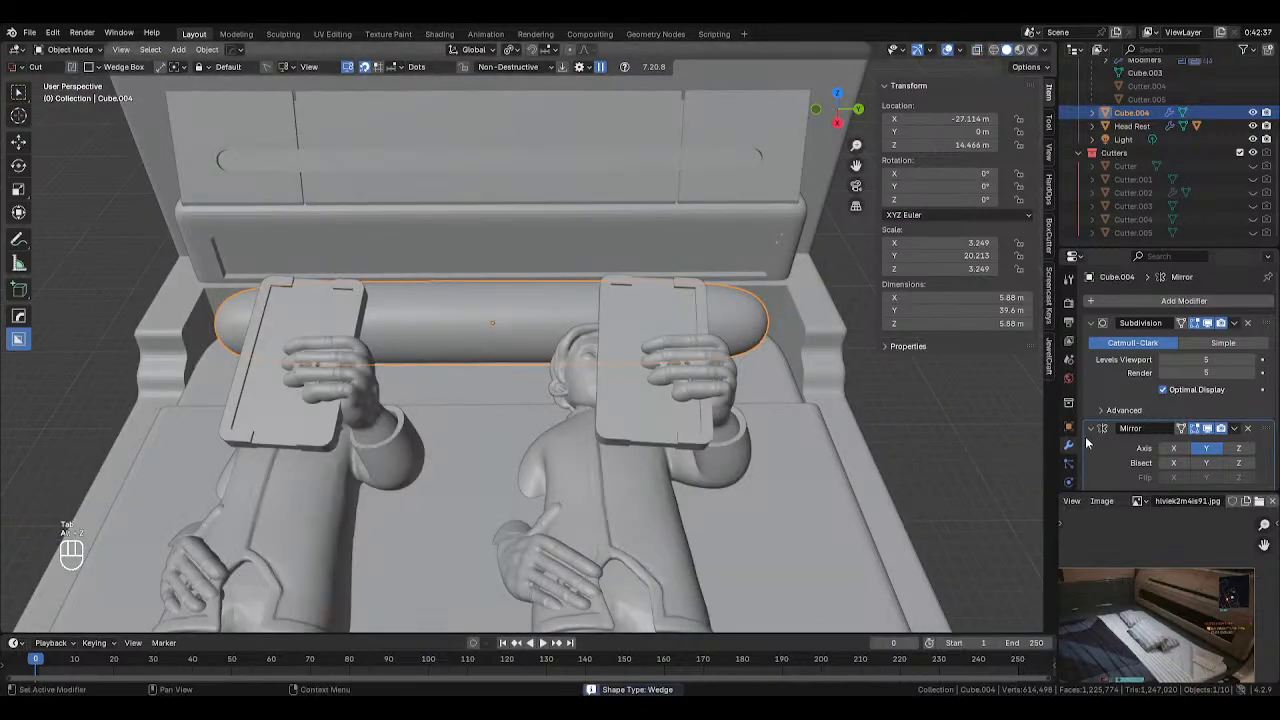
pyautogui.hotkey('alt', 'z')
pyautogui.scroll(-3, 1180, 448)
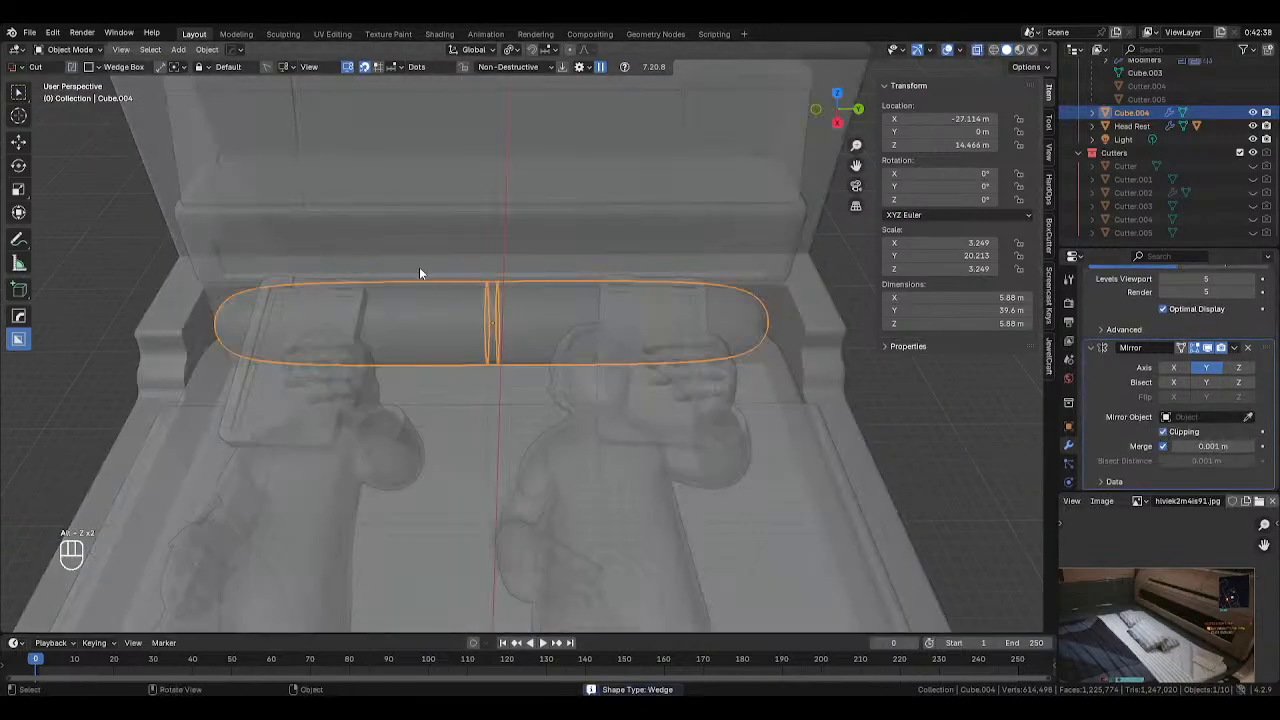
# Move the half bolster's open middle vertices along Y onto the mirror plane at 0 m to close the gap
pyautogui.press('Tab')
pyautogui.press('1')
pyautogui.press('g')
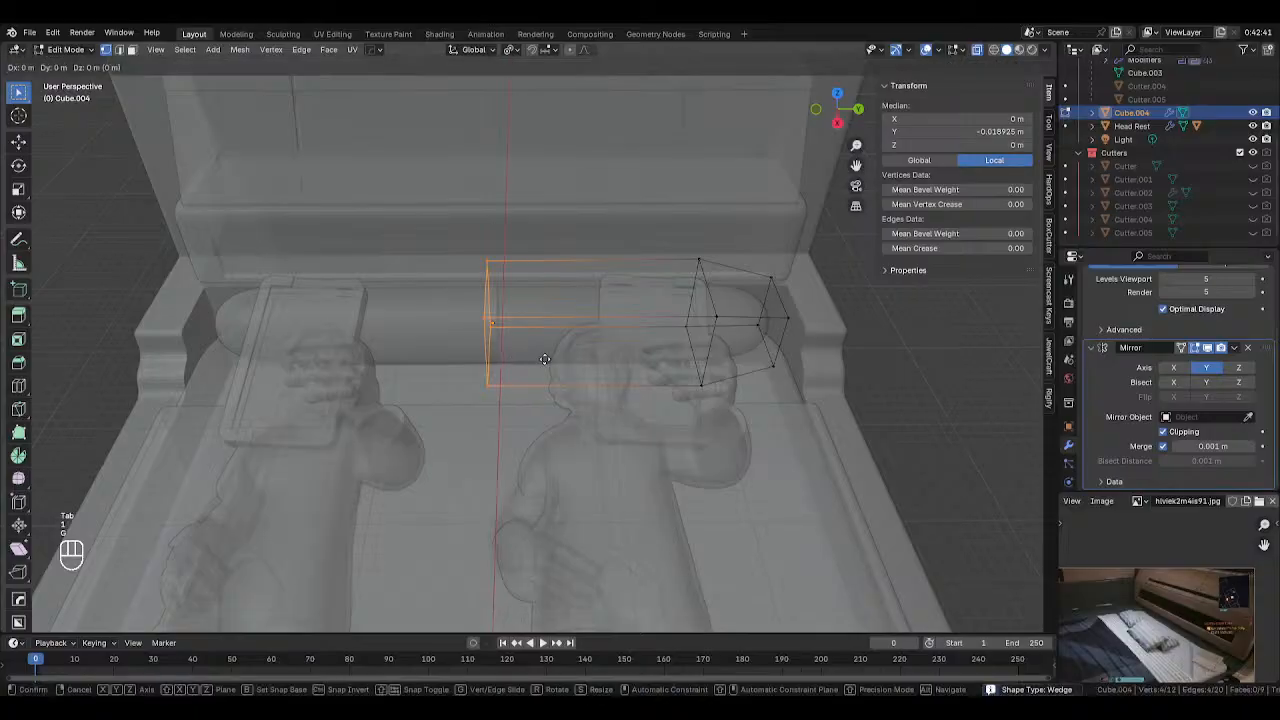
pyautogui.press('x')
pyautogui.rightClick(562, 360)
pyautogui.press('g')
pyautogui.press('y')
pyautogui.click(679, 361)
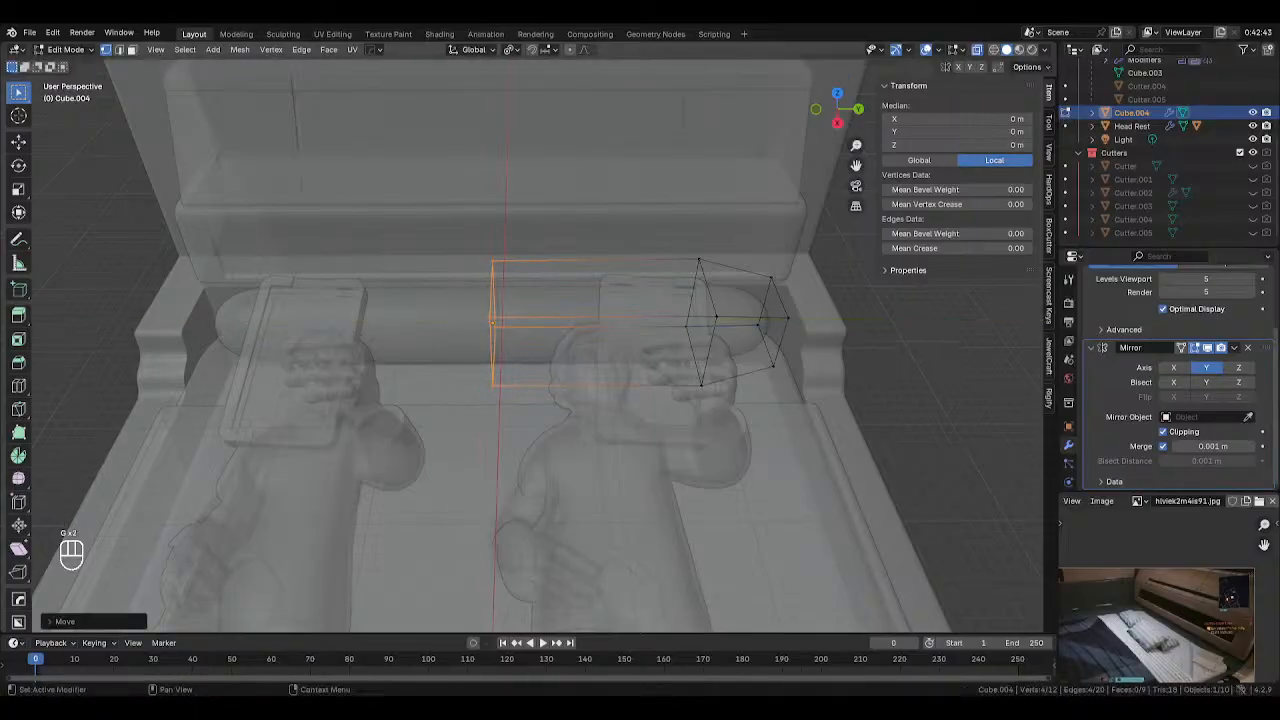
# Convert the mirrored bolster to a mesh in Object Mode and switch it to Sculpt Mode
pyautogui.press('Tab')
pyautogui.hotkey('alt', 'z')
pyautogui.rightClick(539, 259)
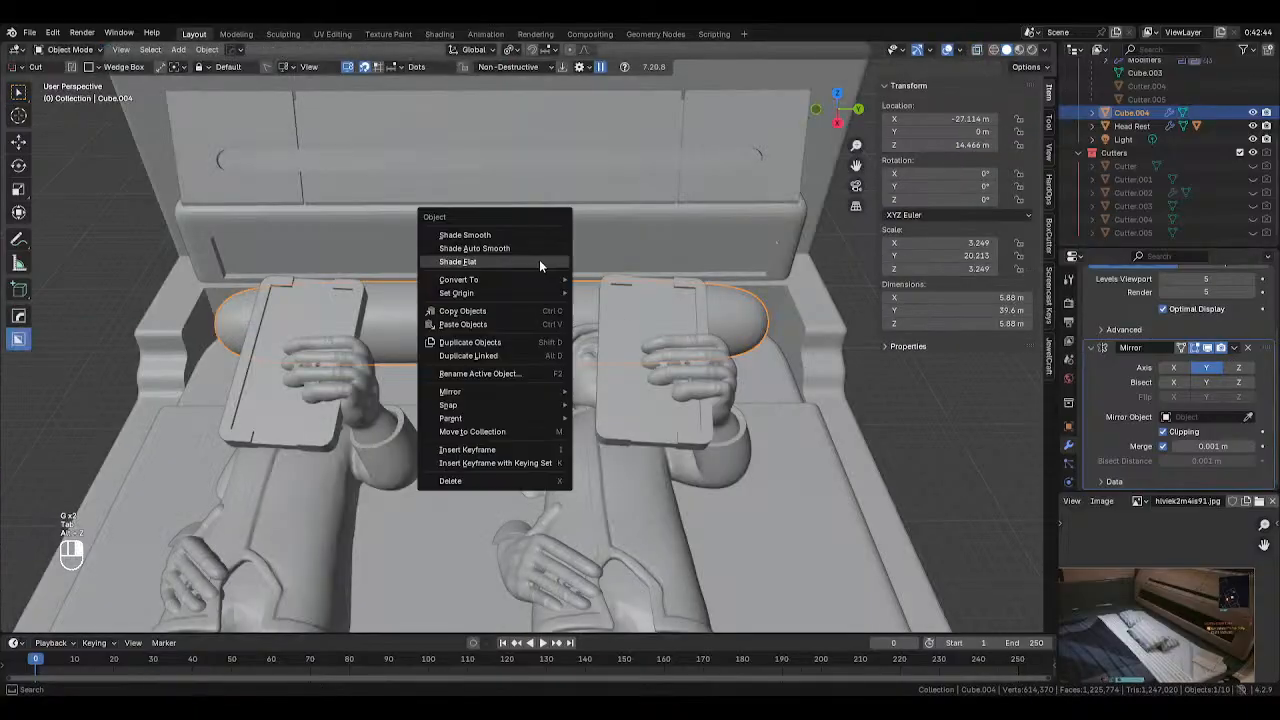
pyautogui.moveTo(508, 281)
pyautogui.click(605, 282)
pyautogui.press('Tab')
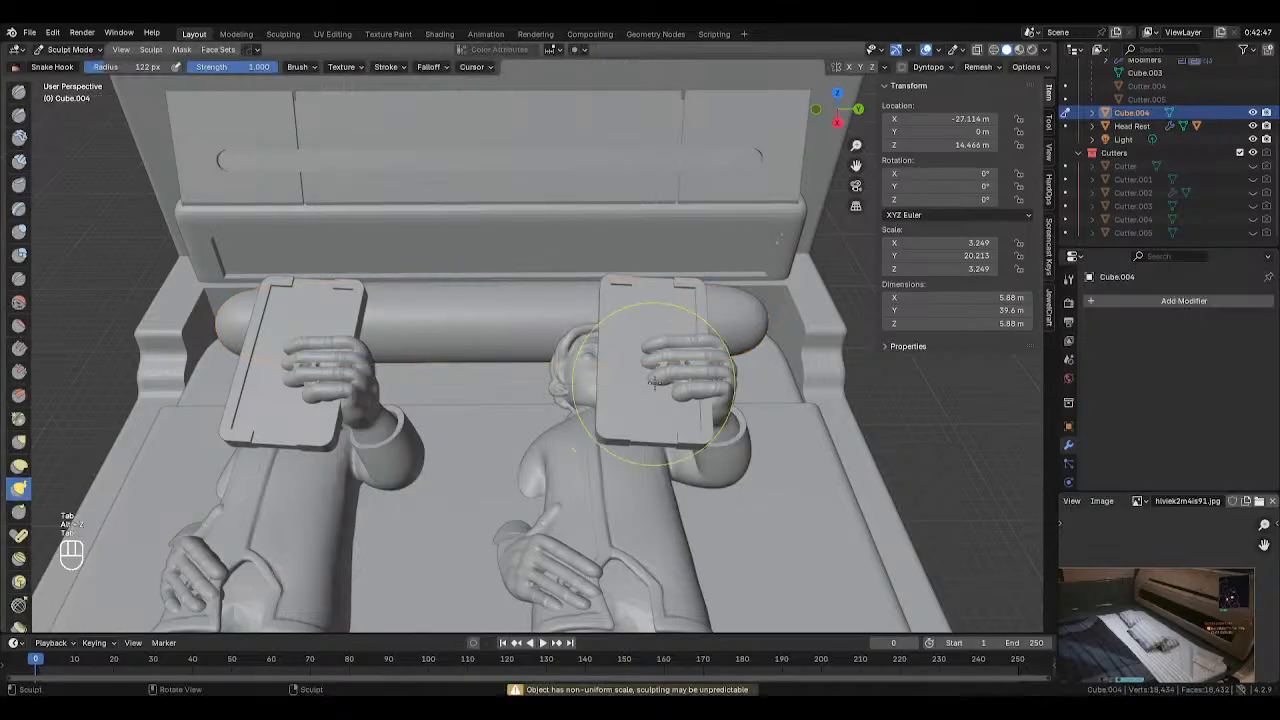
# Apply the bolster's scale in Object Mode and return to Sculpt Mode
pyautogui.moveTo(664, 381); pyautogui.dragTo(630, 350, button='middle')
pyautogui.press('Tab')
pyautogui.hotkey('ctrl', 'a')
pyautogui.click(605, 335)
pyautogui.press('Tab')
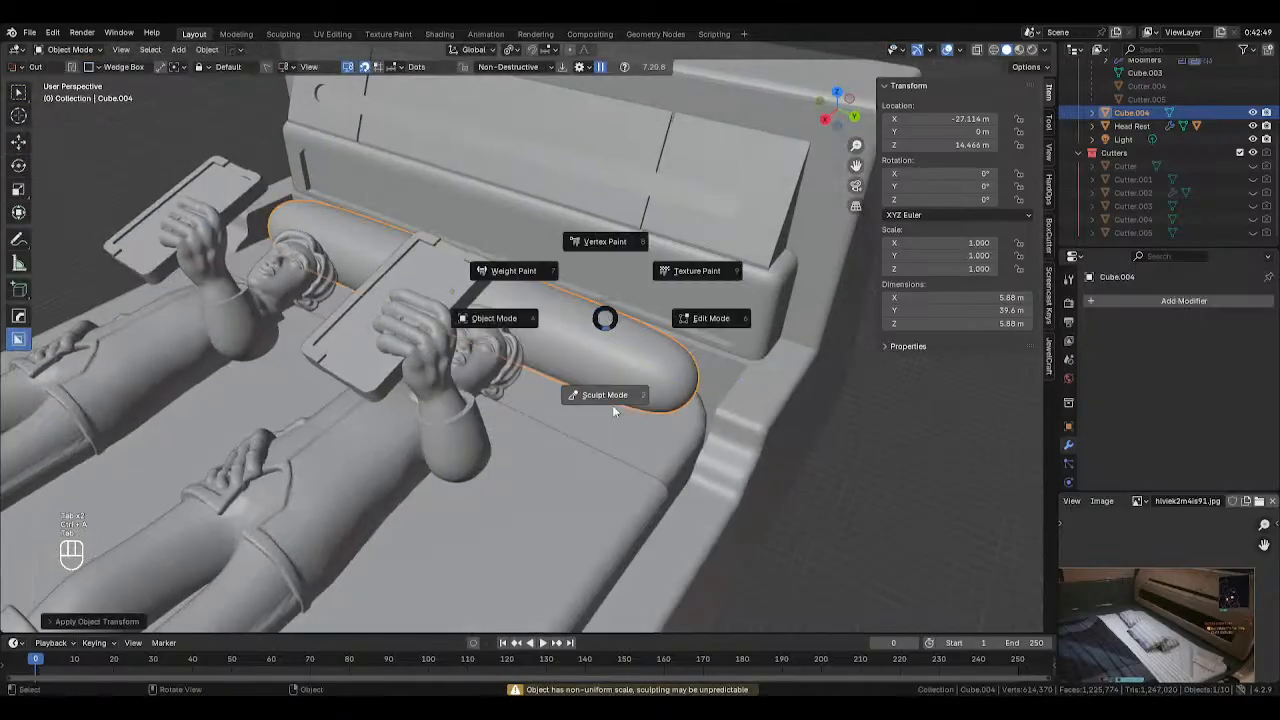
# Enlarge the Snake Hook brush to about 212 px, try pulling the bolster's surface and undo the pulls
pyautogui.moveTo(586, 343)
pyautogui.mouseDown(button='middle')
pyautogui.moveTo(528, 343)
pyautogui.moveTo(429, 257)
pyautogui.moveTo(405, 265)
pyautogui.moveTo(443, 285)
pyautogui.mouseUp(button='middle')
pyautogui.press('f')
pyautogui.click(510, 322)
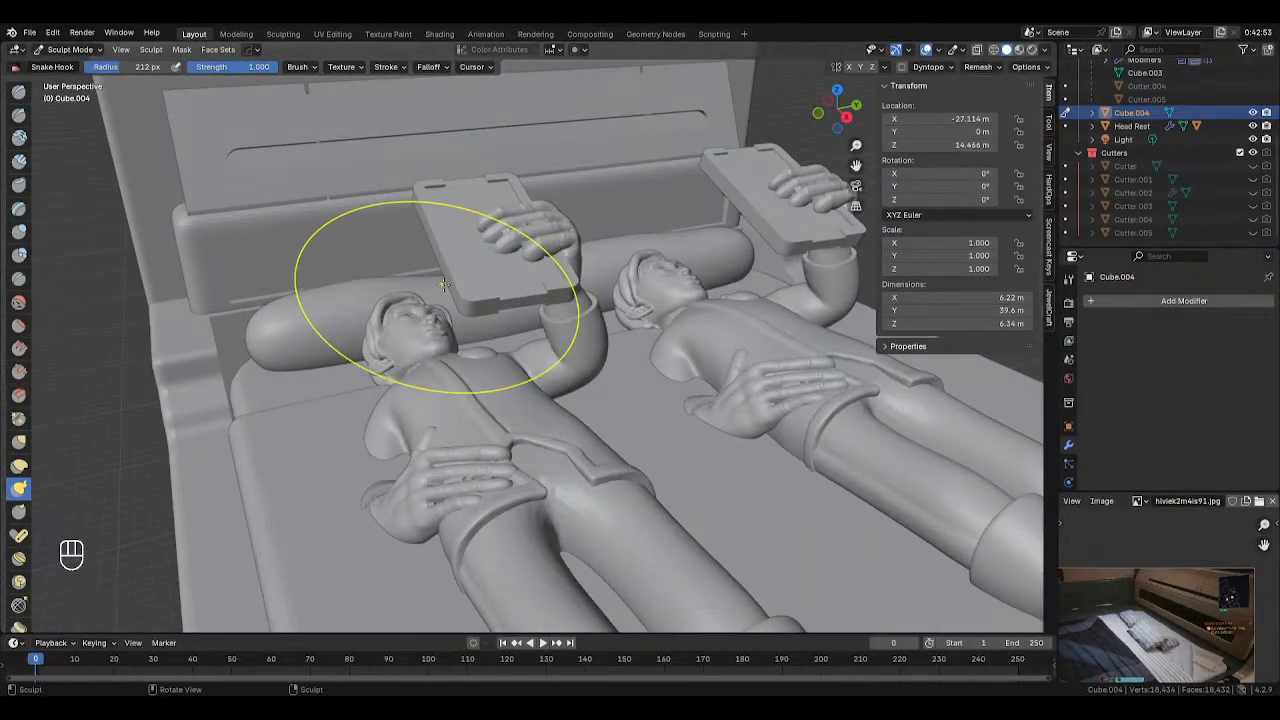
pyautogui.hotkey('ctrl', 'z')
pyautogui.hotkey('ctrl', 'z')
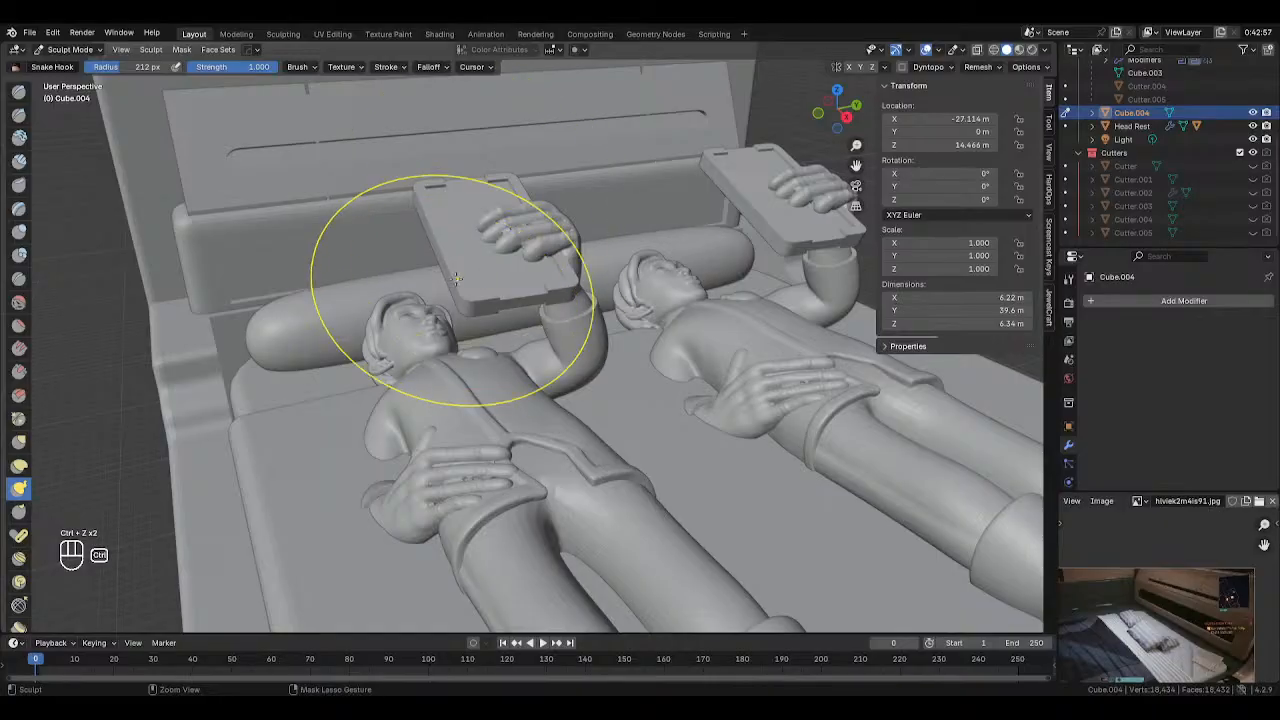
# Enlarge the Snake Hook brush to about 231 px and push the bolster's upper surface down behind the figures' heads
pyautogui.moveTo(415, 283)
pyautogui.mouseDown(button='middle')
pyautogui.moveTo(383, 259)
pyautogui.moveTo(460, 245)
pyautogui.mouseUp(button='middle')
pyautogui.press('f')
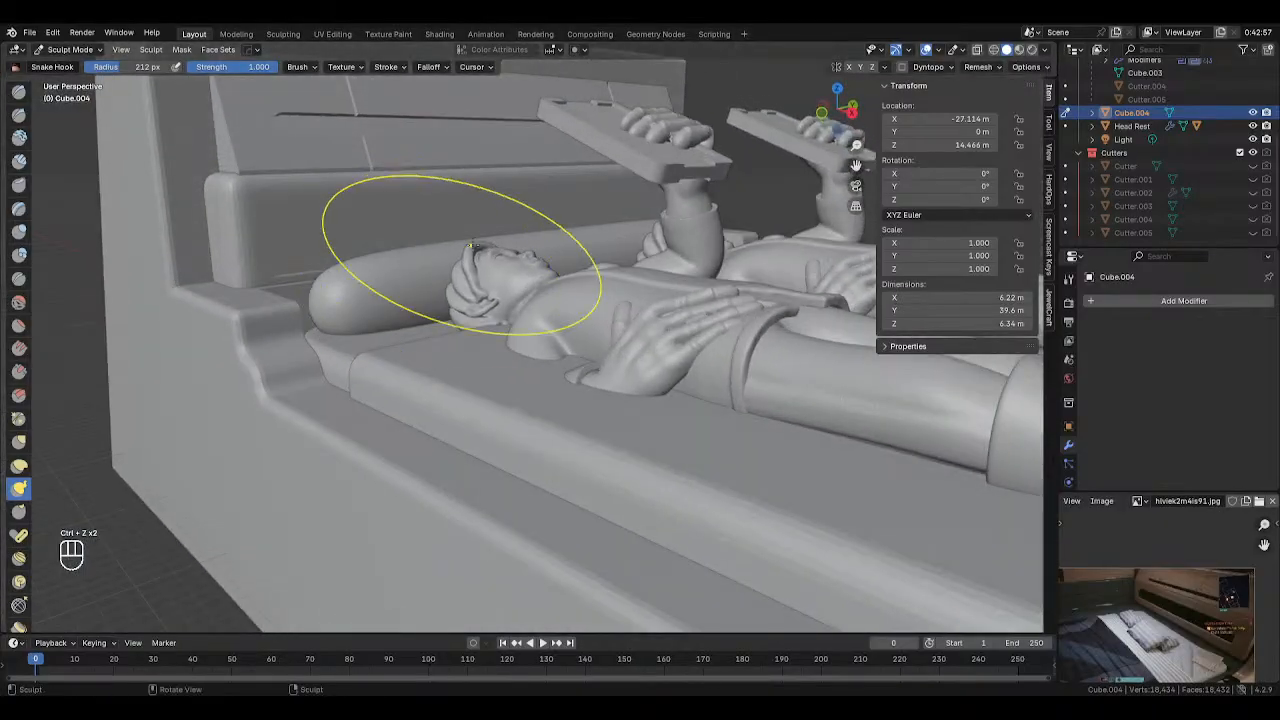
pyautogui.click(472, 239)
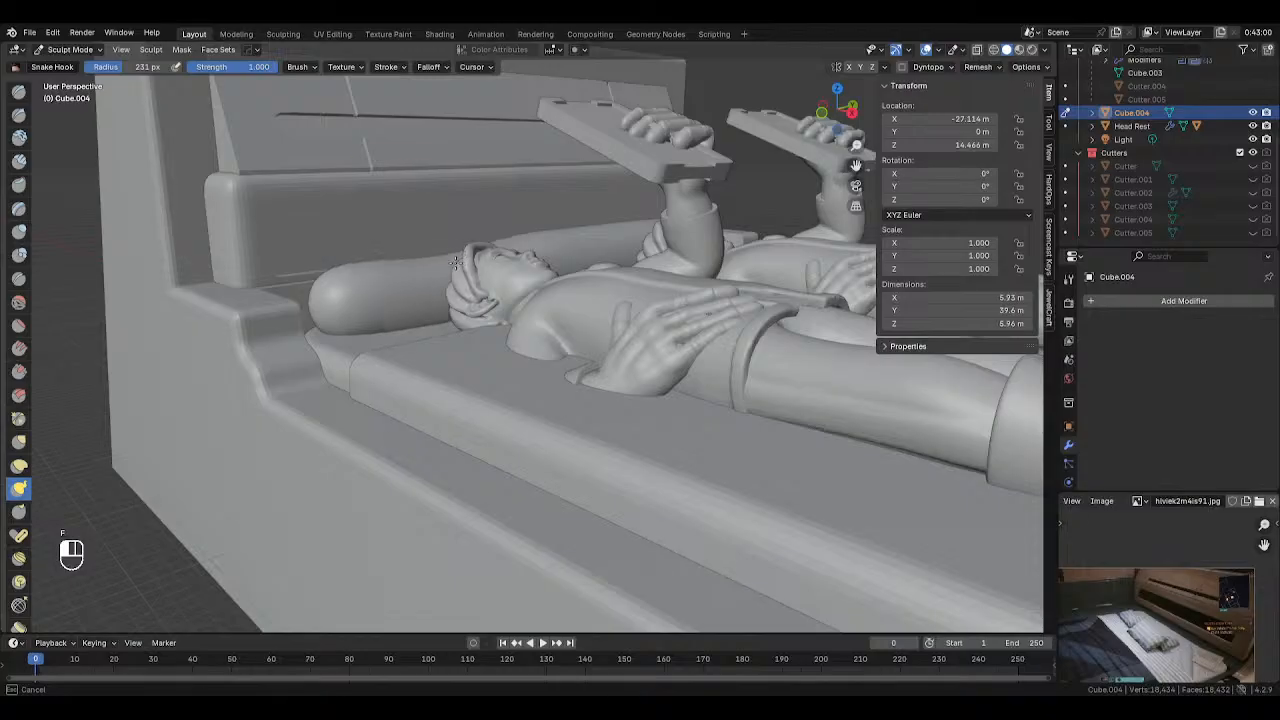
pyautogui.moveTo(614, 177)
pyautogui.mouseDown(button='middle')
pyautogui.moveTo(593, 215)
pyautogui.moveTo(428, 214)
pyautogui.moveTo(443, 257)
pyautogui.moveTo(579, 262)
pyautogui.mouseUp(button='middle')
pyautogui.moveTo(603, 271); pyautogui.dragTo(606, 290)
pyautogui.moveTo(608, 287); pyautogui.dragTo(610, 300)
# Reduce the Snake Hook brush to about 97 px and pull the middle of the bolster's mattress-side edge toward the headboard
pyautogui.press('f')
pyautogui.click(457, 290)
pyautogui.moveTo(458, 325)
pyautogui.mouseDown(button='middle')
pyautogui.moveTo(455, 303)
pyautogui.moveTo(571, 437)
pyautogui.mouseUp(button='middle')
pyautogui.press('f')
pyautogui.click(544, 415)
pyautogui.press('f')
pyautogui.click(587, 437)
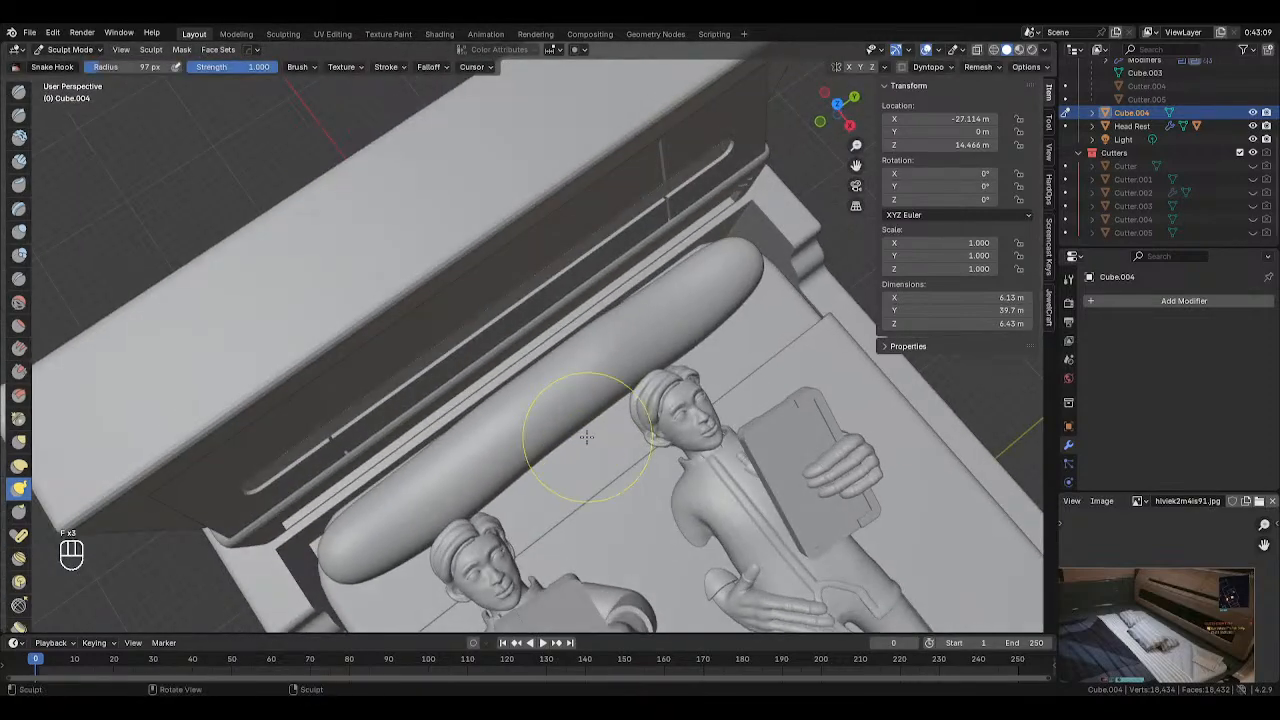
pyautogui.moveTo(573, 430); pyautogui.dragTo(567, 421)
# Pull both bolster ends slightly inward with Snake Hook, reducing the brush to about 72 px for the negative-Y end
pyautogui.moveTo(766, 262); pyautogui.dragTo(757, 268)
pyautogui.press('f')
pyautogui.click(756, 268)
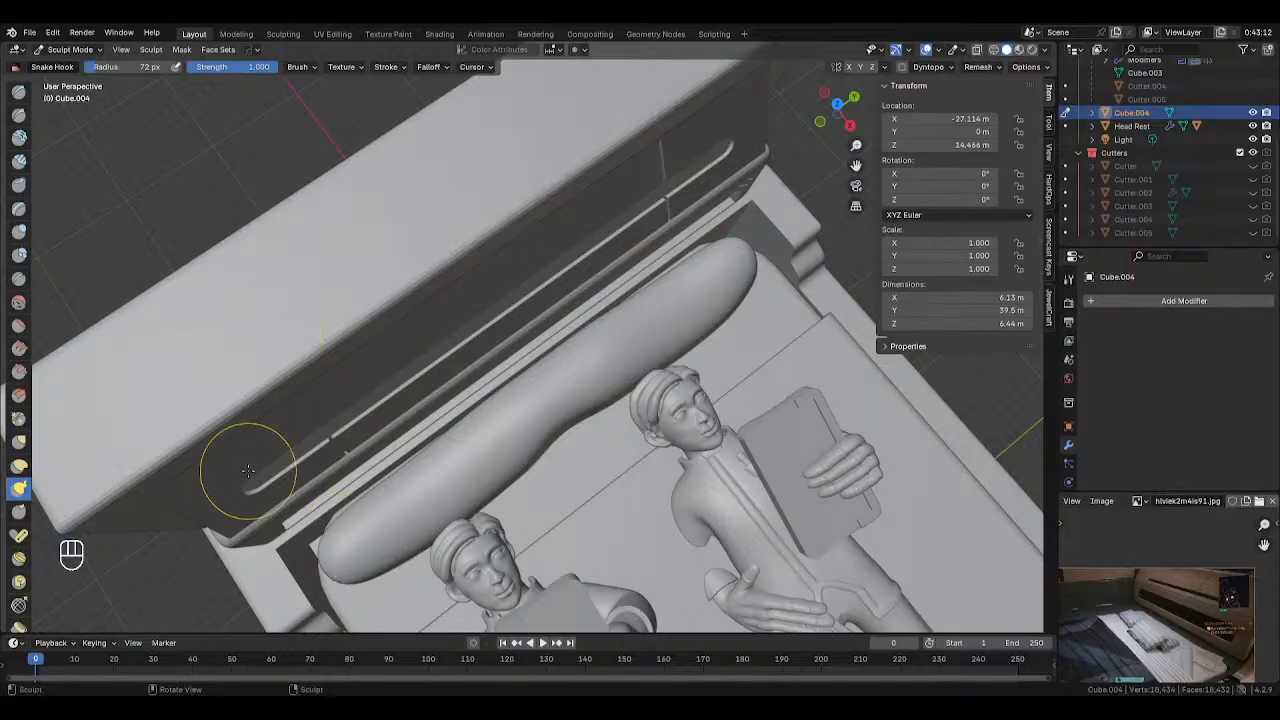
pyautogui.moveTo(319, 562); pyautogui.dragTo(326, 558)
# Set the Snake Hook brush to about 70 px and make small dents along the bolster's headboard side
pyautogui.moveTo(400, 500); pyautogui.dragTo(471, 423, button='middle')
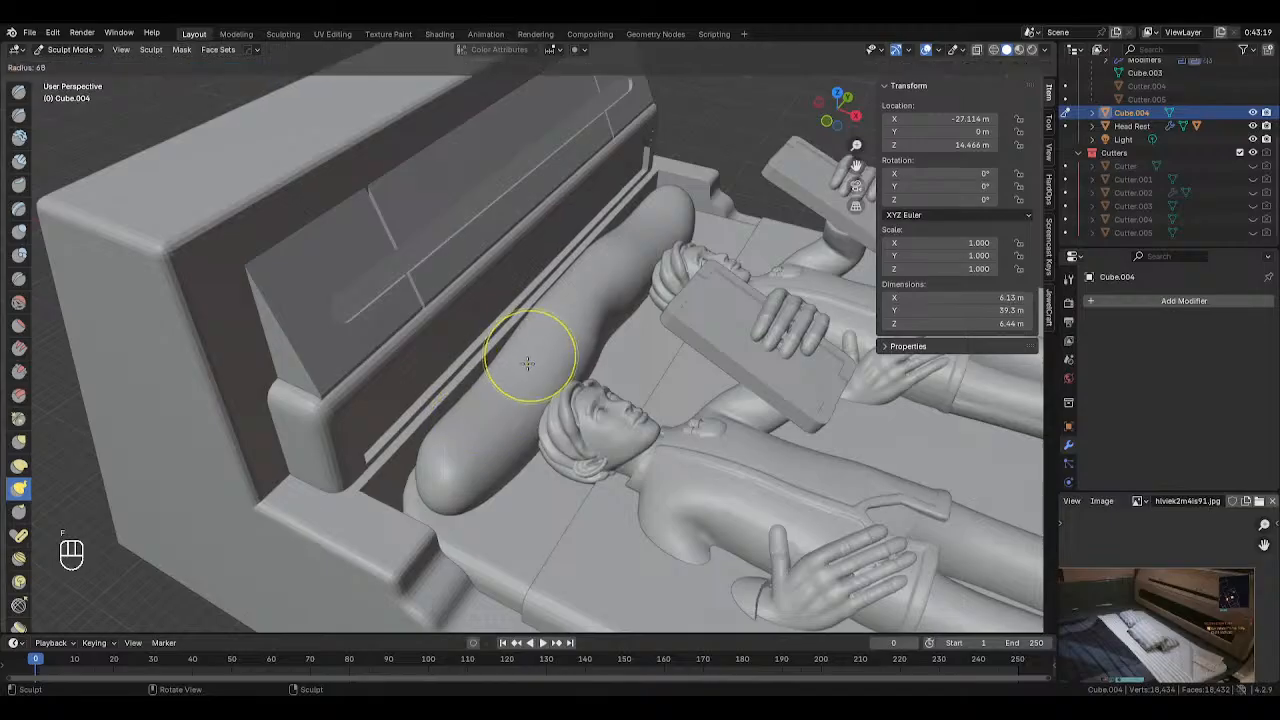
pyautogui.moveTo(529, 357); pyautogui.dragTo(570, 291, button='middle')
pyautogui.press('f')
pyautogui.press('f')
pyautogui.moveTo(572, 265); pyautogui.dragTo(567, 272)
pyautogui.moveTo(531, 371); pyautogui.dragTo(489, 356, button='middle')
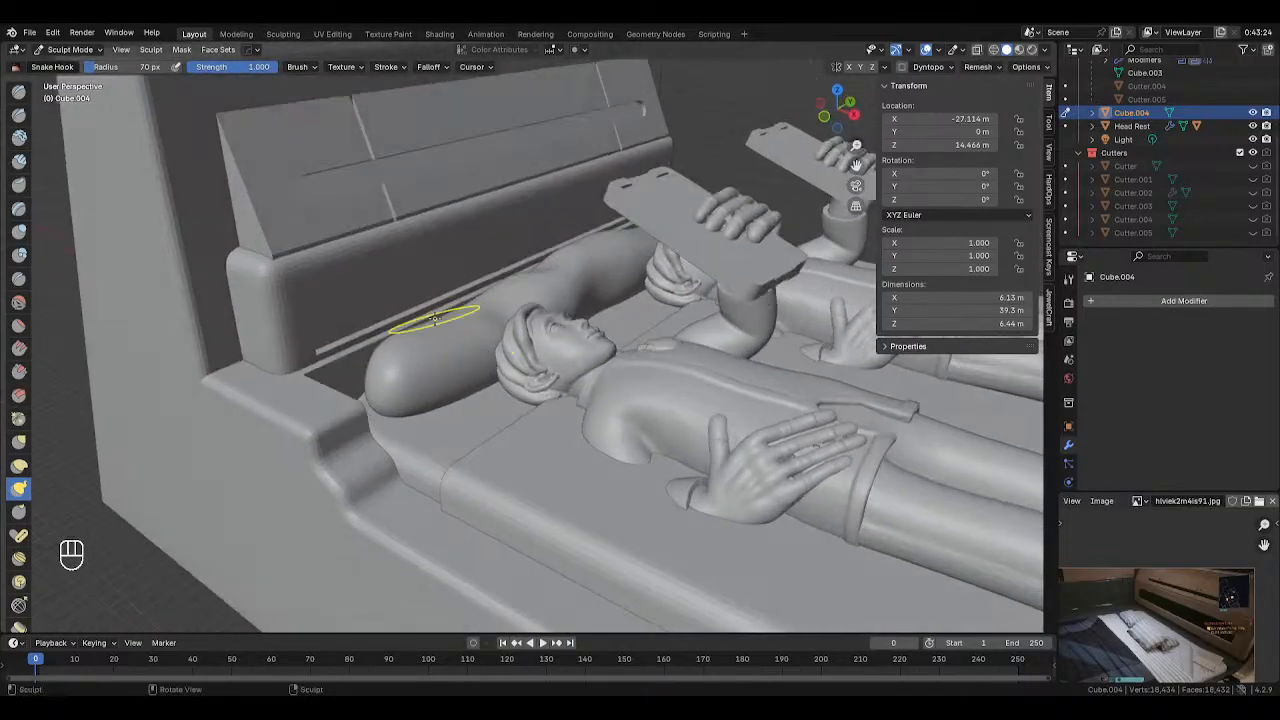
pyautogui.moveTo(431, 332); pyautogui.dragTo(436, 342)
# Return the bolster to Object Mode and select the mattress
pyautogui.moveTo(436, 342); pyautogui.dragTo(506, 346, button='middle')
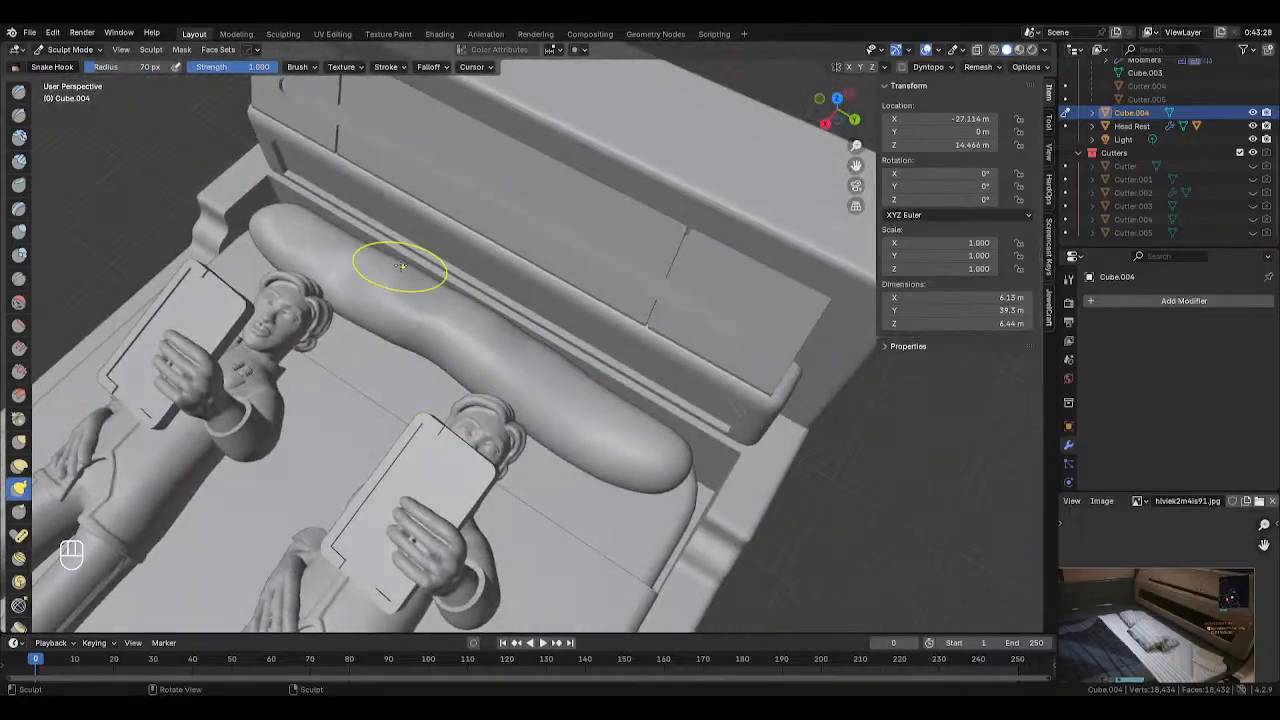
pyautogui.scroll(-5, 401, 265)
pyautogui.press('Tab')
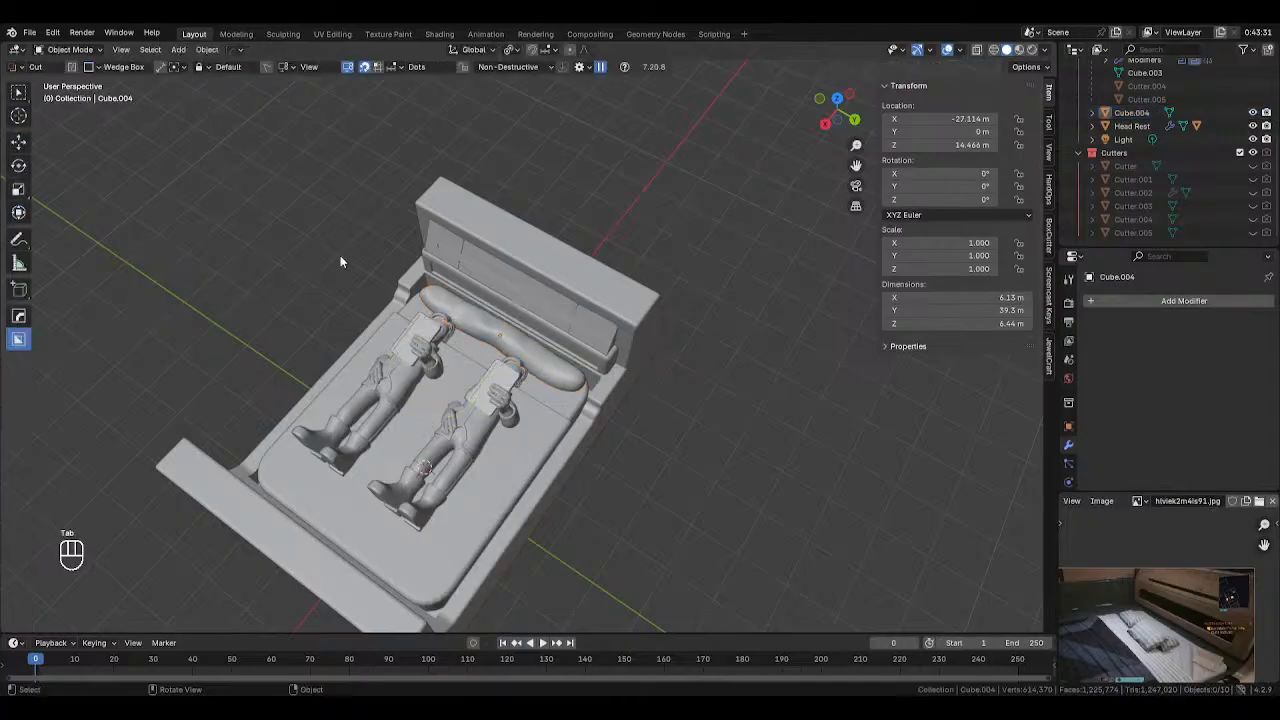
pyautogui.moveTo(340, 255)
pyautogui.mouseDown(button='middle')
pyautogui.moveTo(508, 205)
pyautogui.moveTo(475, 172)
pyautogui.mouseUp(button='middle')
pyautogui.moveTo(580, 205); pyautogui.dragTo(460, 272, button='middle')
pyautogui.click(491, 291)
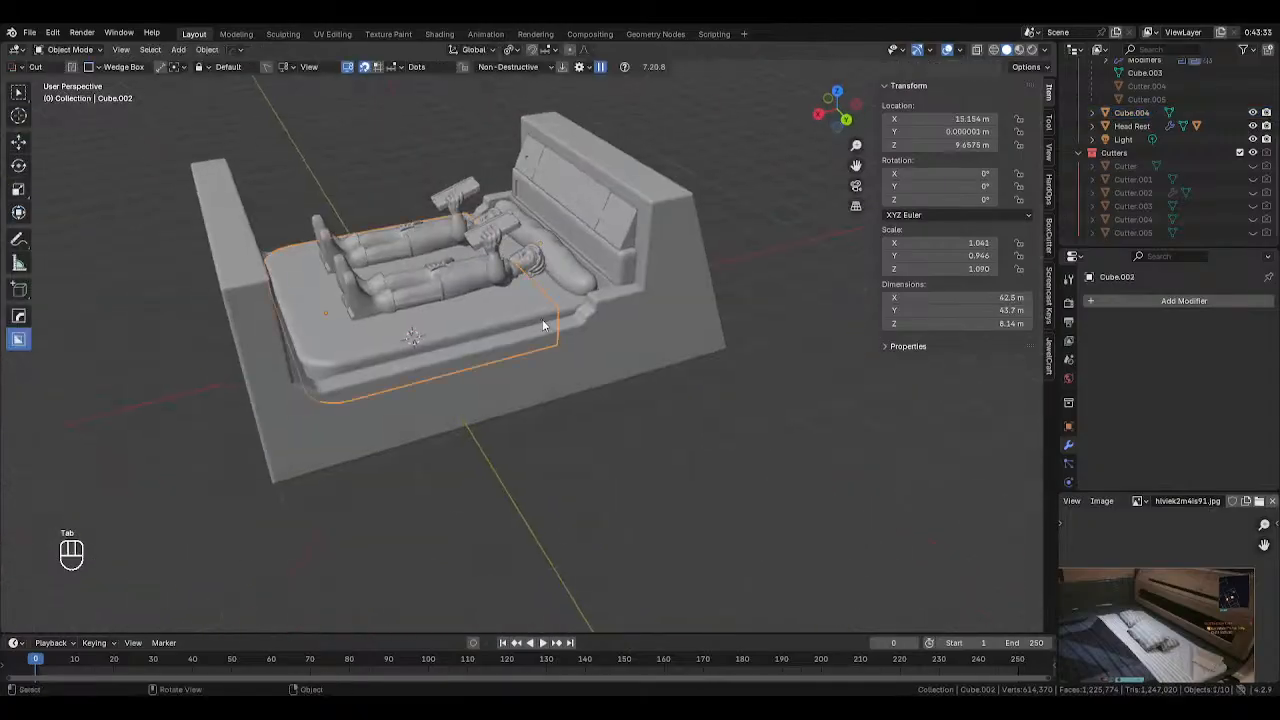
# Save the file and add a Subdivision Surface modifier to the mattress
pyautogui.moveTo(553, 332); pyautogui.dragTo(620, 312, button='middle')
pyautogui.scroll(2, 530, 291)
pyautogui.moveTo(530, 291); pyautogui.dragTo(598, 305, button='middle')
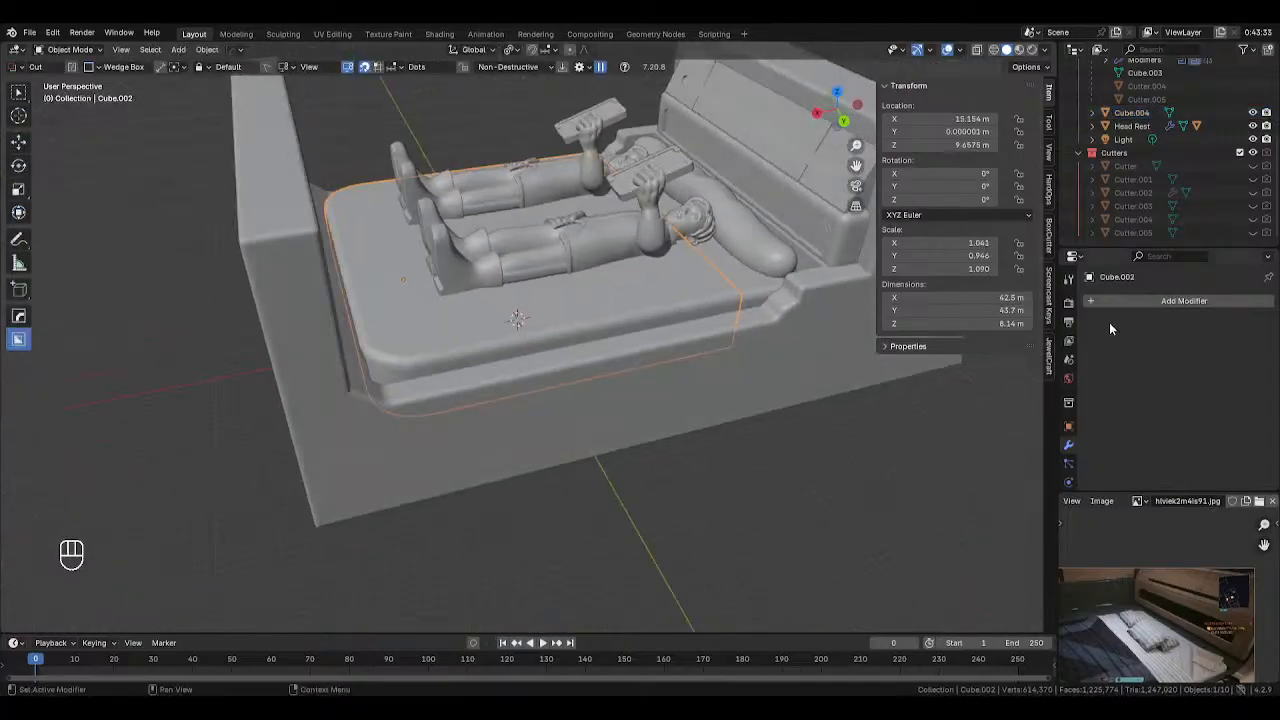
pyautogui.click(1137, 296)
pyautogui.hotkey('ctrl', 'a')
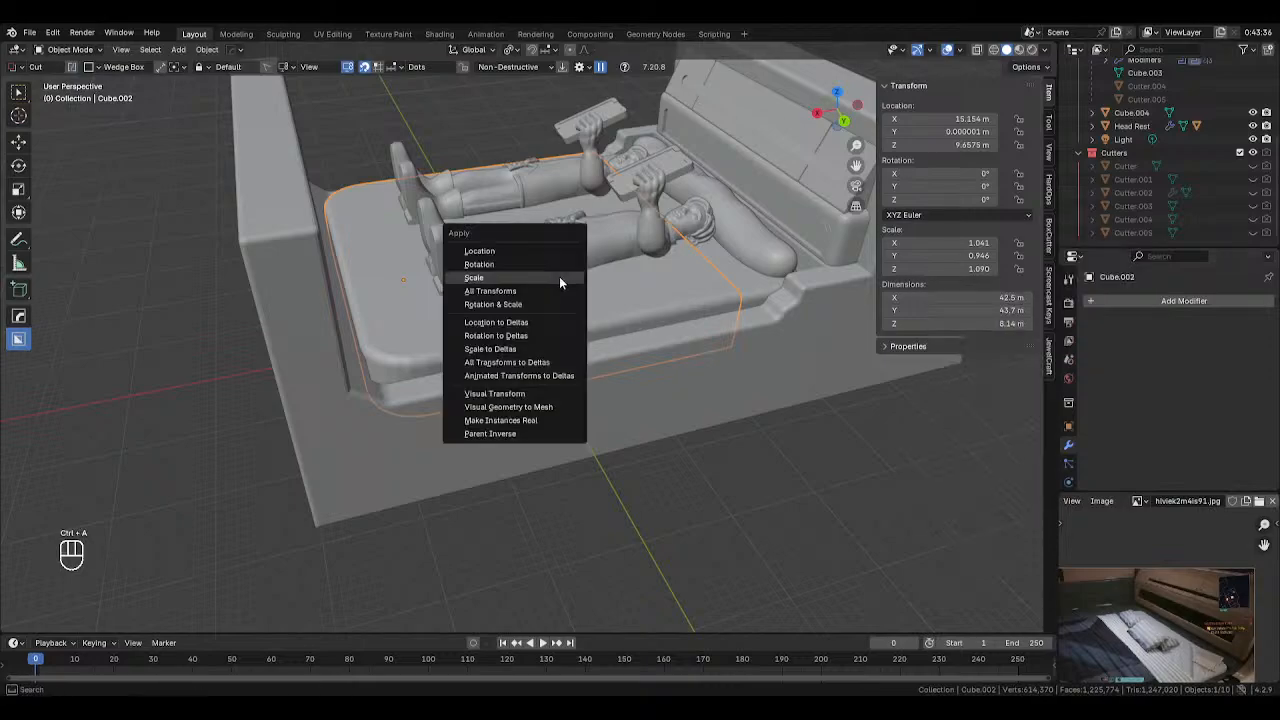
pyautogui.hotkey('ctrl', 's')
pyautogui.click(1118, 300)
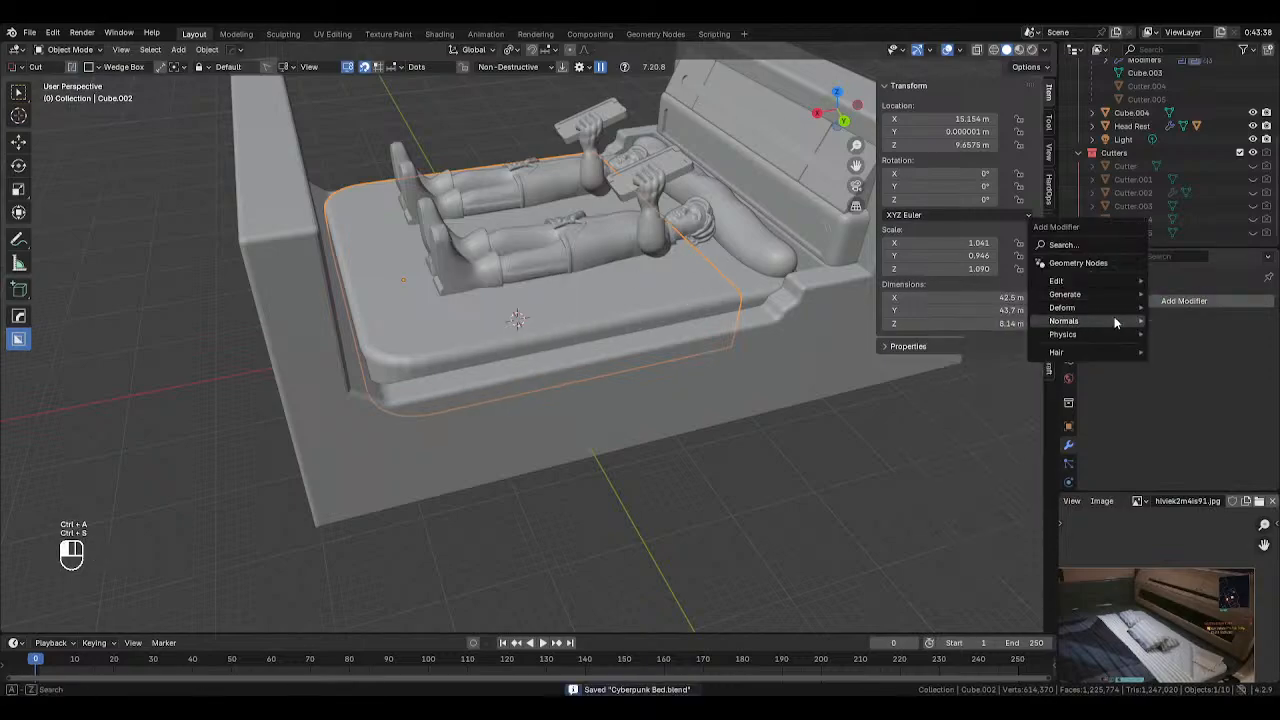
pyautogui.moveTo(1108, 298)
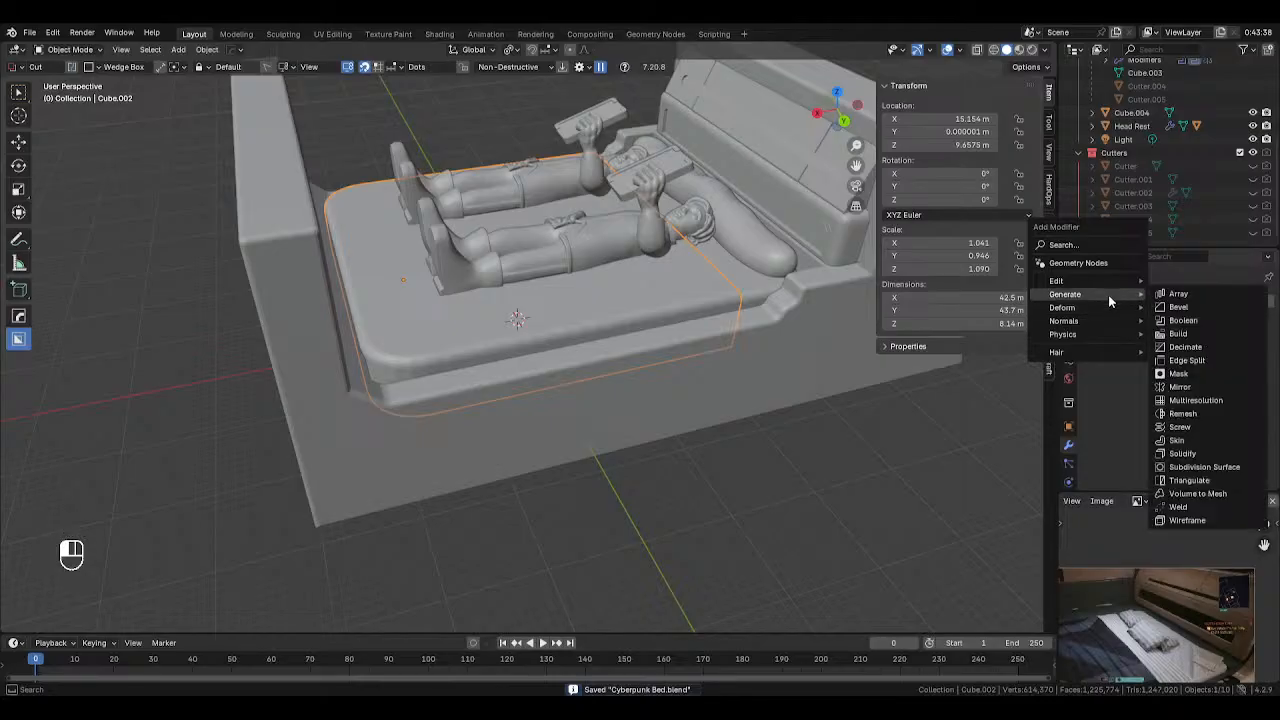
pyautogui.click(1206, 467)
# Inset the mattress's head-end face slightly and set the Subdivision modifier's viewport level to 2
pyautogui.moveTo(925, 397); pyautogui.dragTo(847, 310, button='middle')
pyautogui.press('Tab')
pyautogui.press('3')
pyautogui.hotkey('alt', 'z')
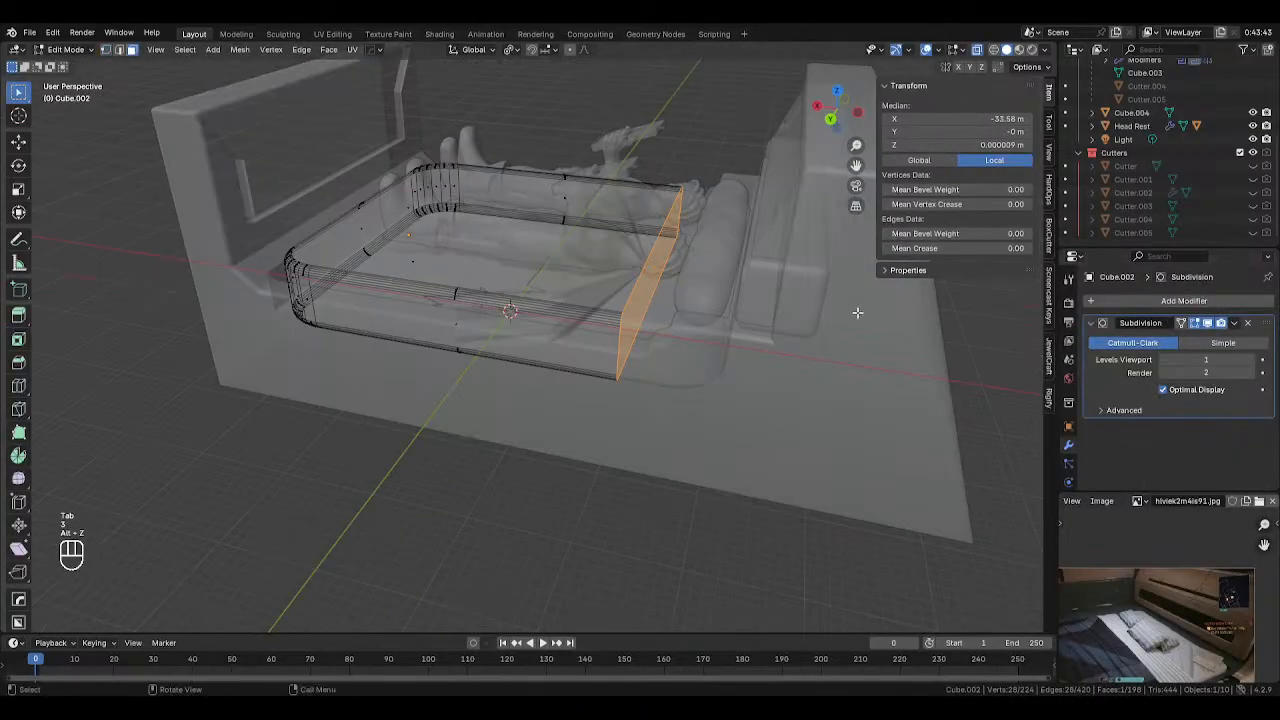
pyautogui.press('i')
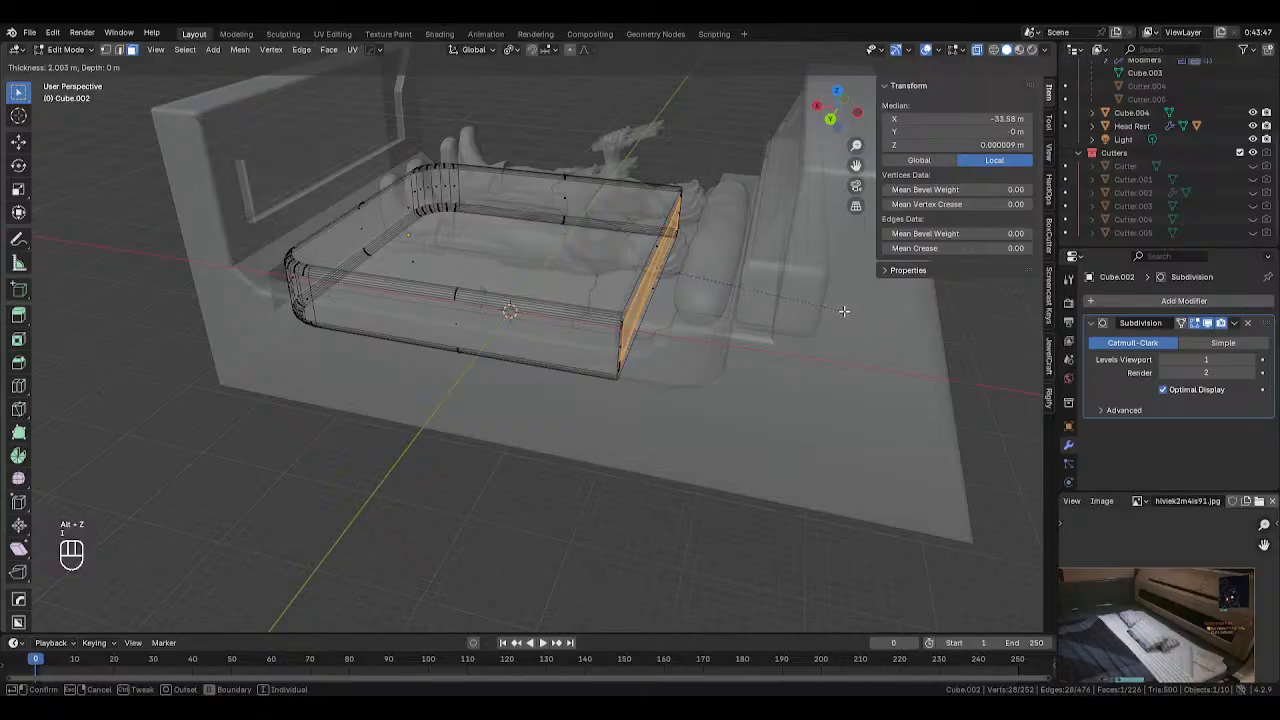
pyautogui.click(851, 313)
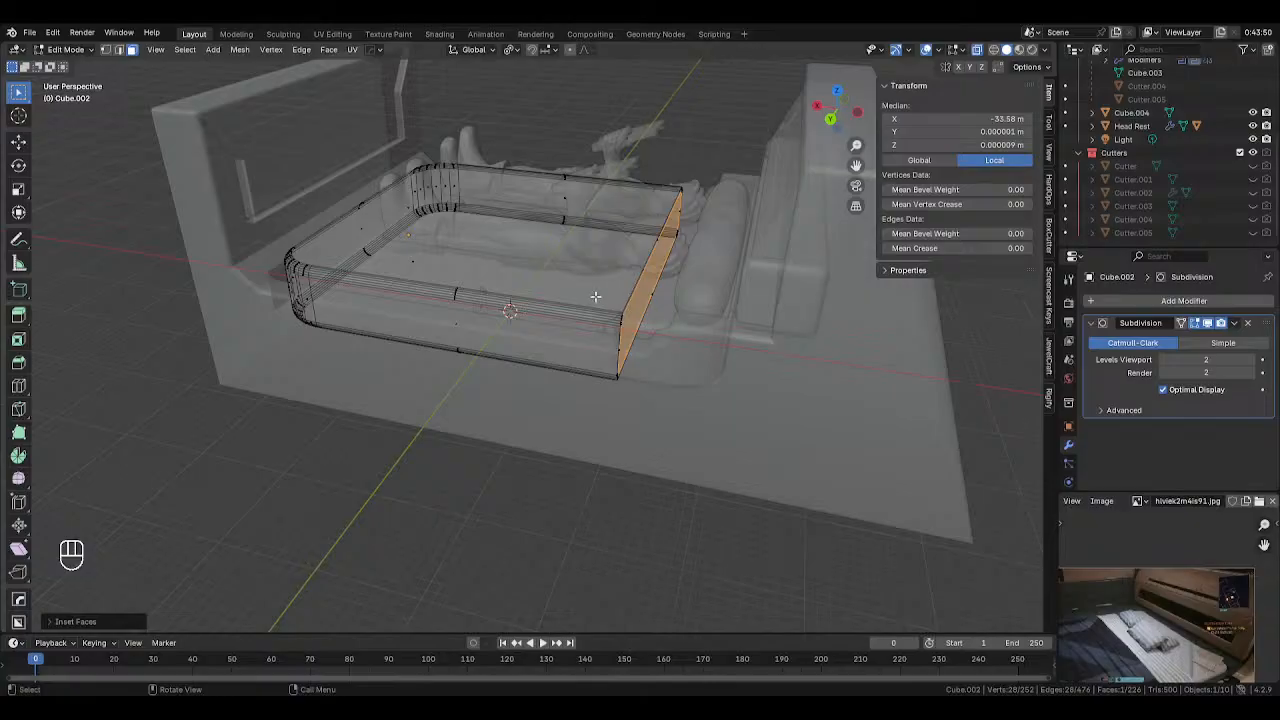
# Add a supporting loop cut near the head end on each long side of the mattress and return to Object Mode
pyautogui.hotkey('ctrl', 'r')
pyautogui.click(540, 300)
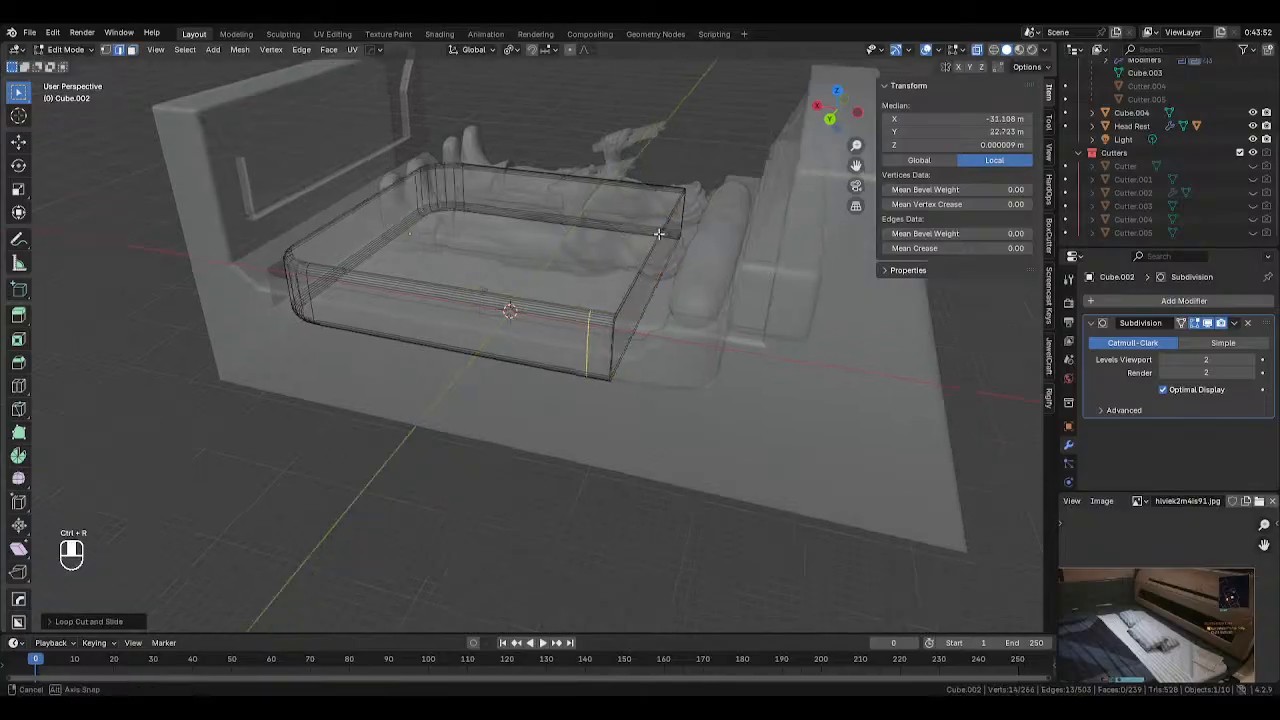
pyautogui.moveTo(659, 234); pyautogui.dragTo(440, 250, button='middle')
pyautogui.hotkey('ctrl', 'r')
pyautogui.click(475, 337)
pyautogui.click(330, 322)
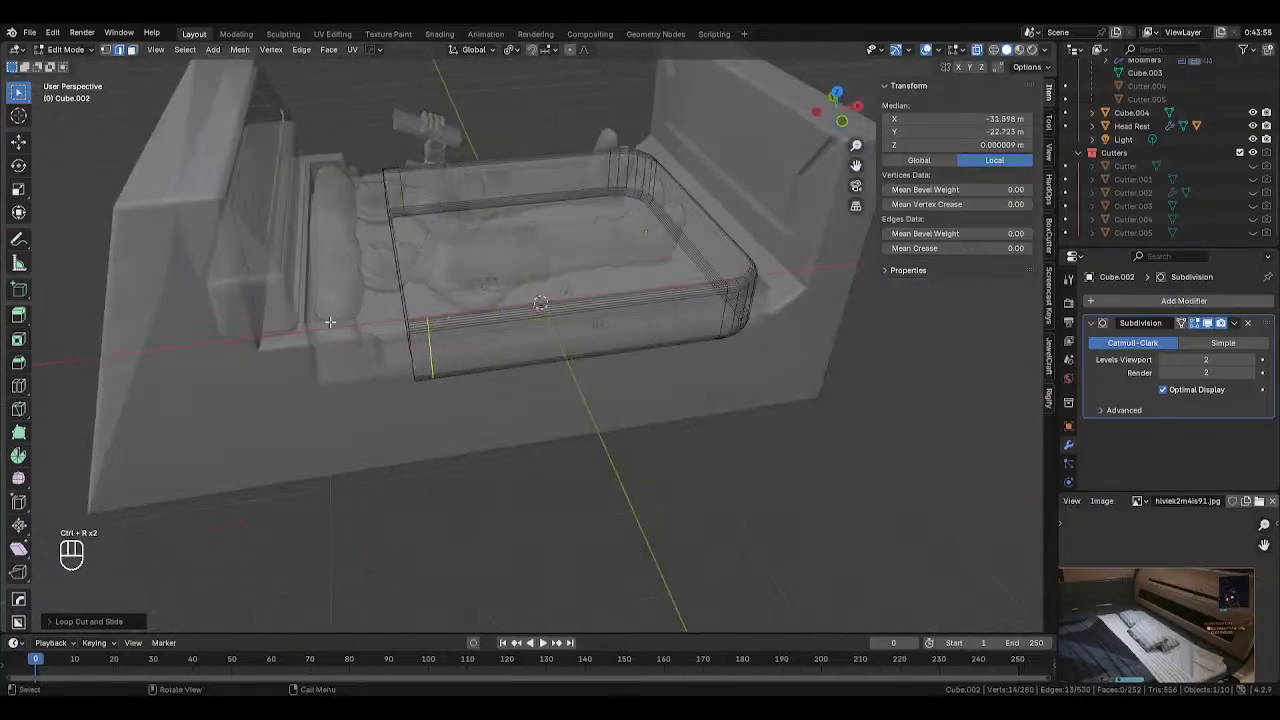
pyautogui.press('Tab')
pyautogui.hotkey('alt', 'z')
# Apply the Subdivision modifier on the mattress
pyautogui.moveTo(405, 293); pyautogui.dragTo(520, 340, button='middle')
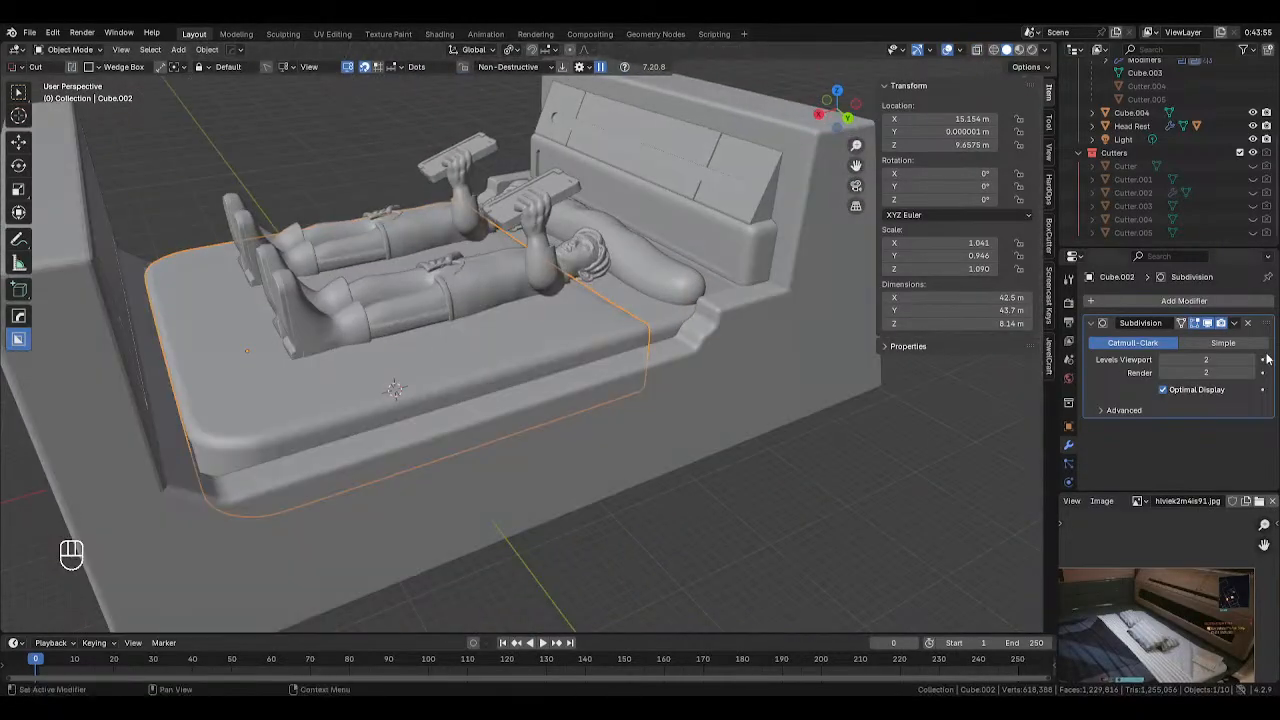
pyautogui.click(1235, 323)
pyautogui.click(1173, 339)
pyautogui.moveTo(668, 291); pyautogui.dragTo(752, 338, button='middle')
# Apply the mattress's scale in Object Mode and enter Sculpt Mode
pyautogui.press('Tab')
pyautogui.moveTo(572, 402); pyautogui.dragTo(628, 436, button='middle')
pyautogui.press('Tab')
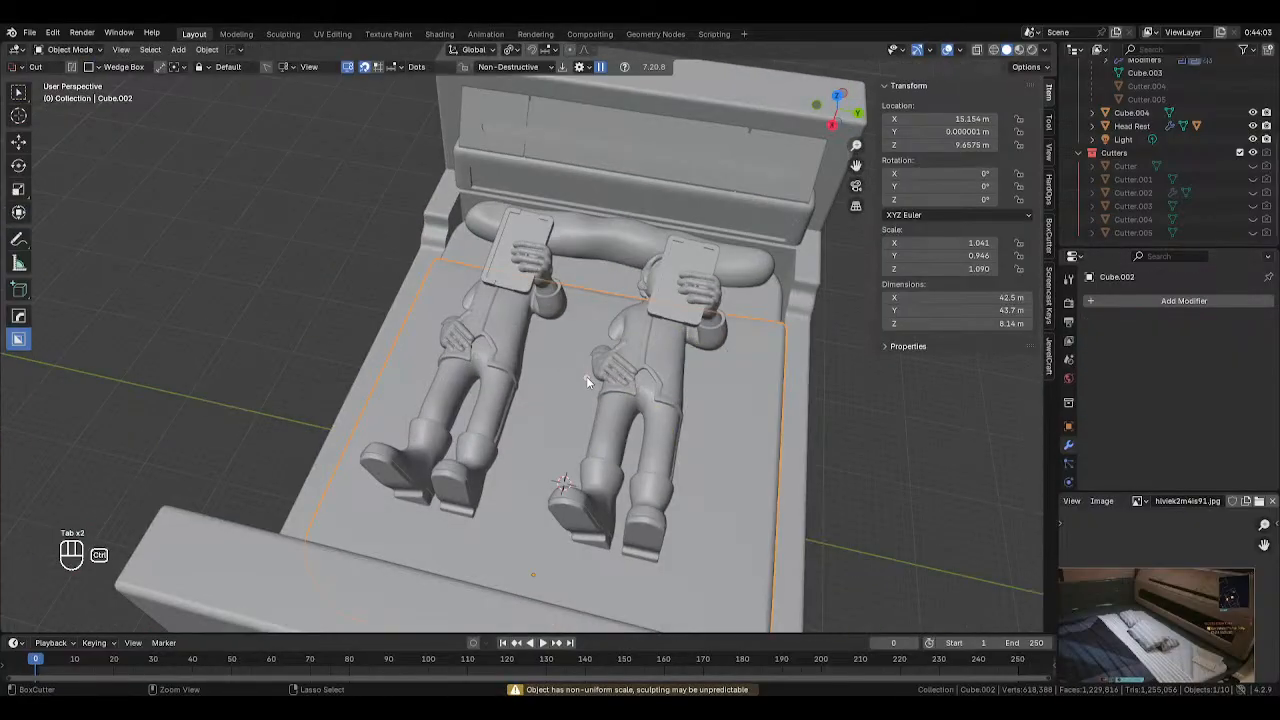
pyautogui.click(18, 92)
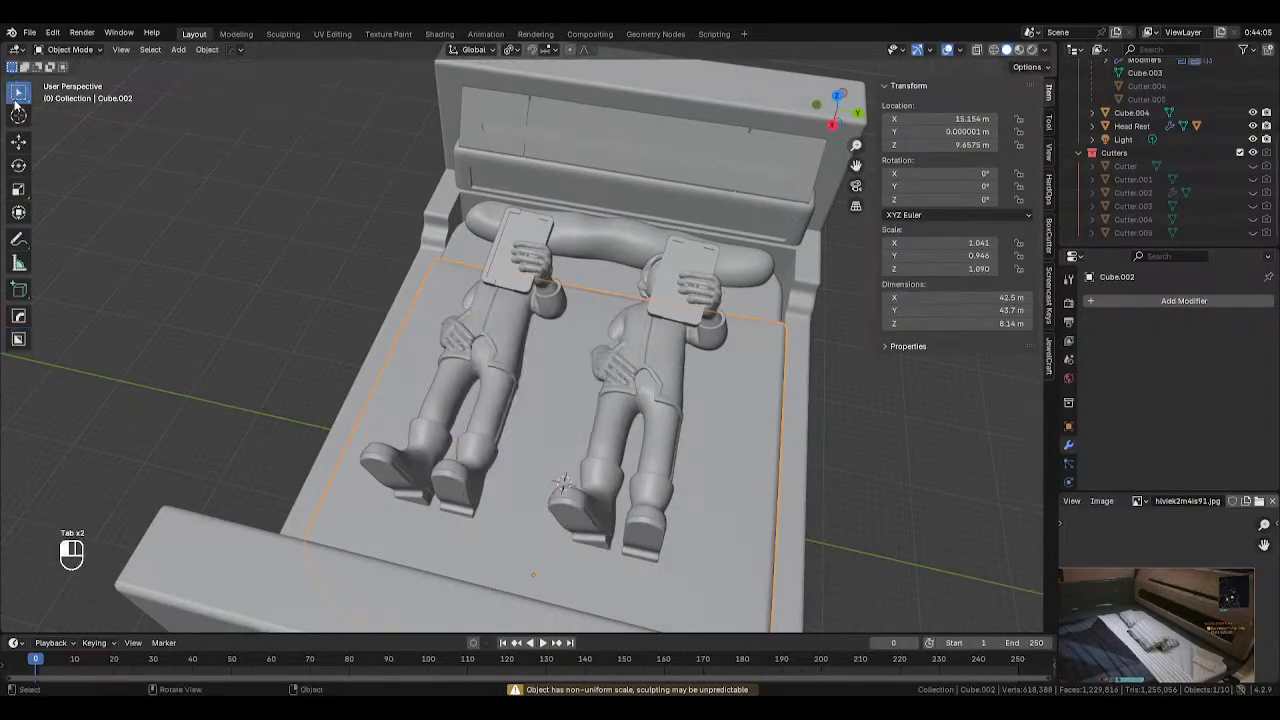
pyautogui.hotkey('ctrl', 'a')
pyautogui.click(568, 311)
pyautogui.press('Tab')
pyautogui.click(648, 452)
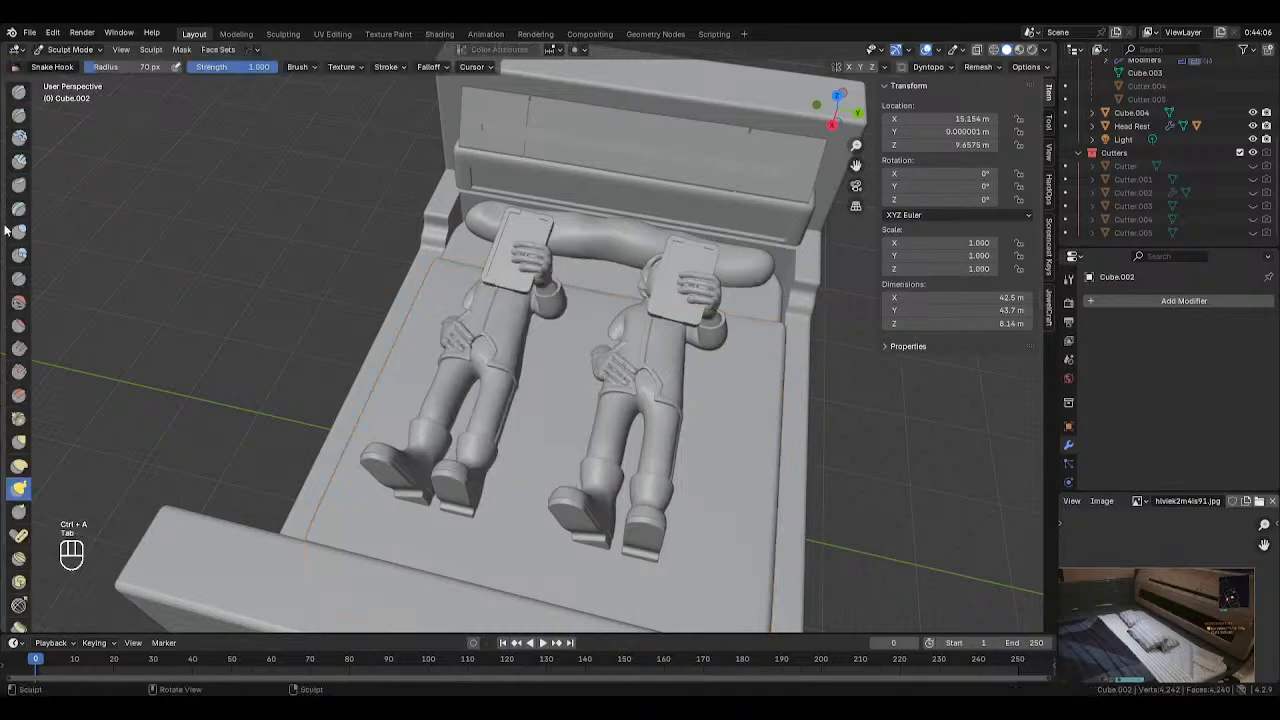
# Set up the Blob brush with X symmetry and enable Dyntopo with Constant Detail
pyautogui.click(848, 68)
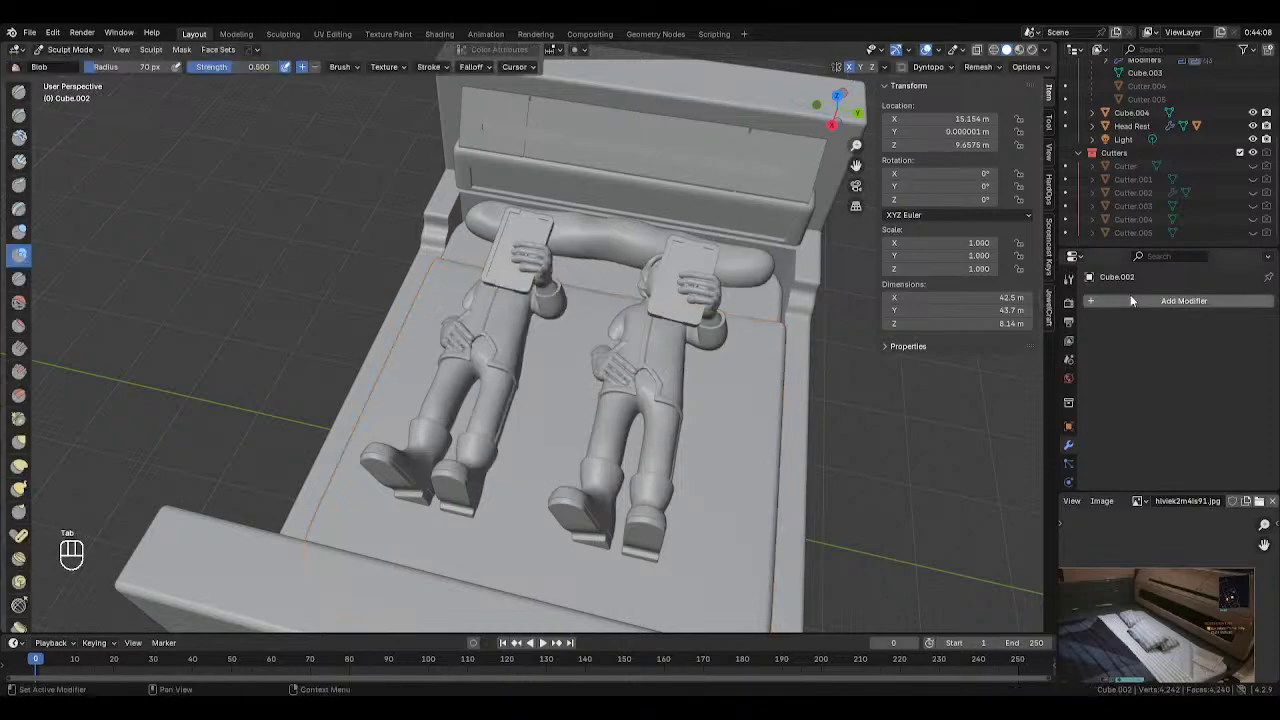
pyautogui.click(1069, 280)
pyautogui.scroll(-6, 1096, 362)
pyautogui.click(1092, 409)
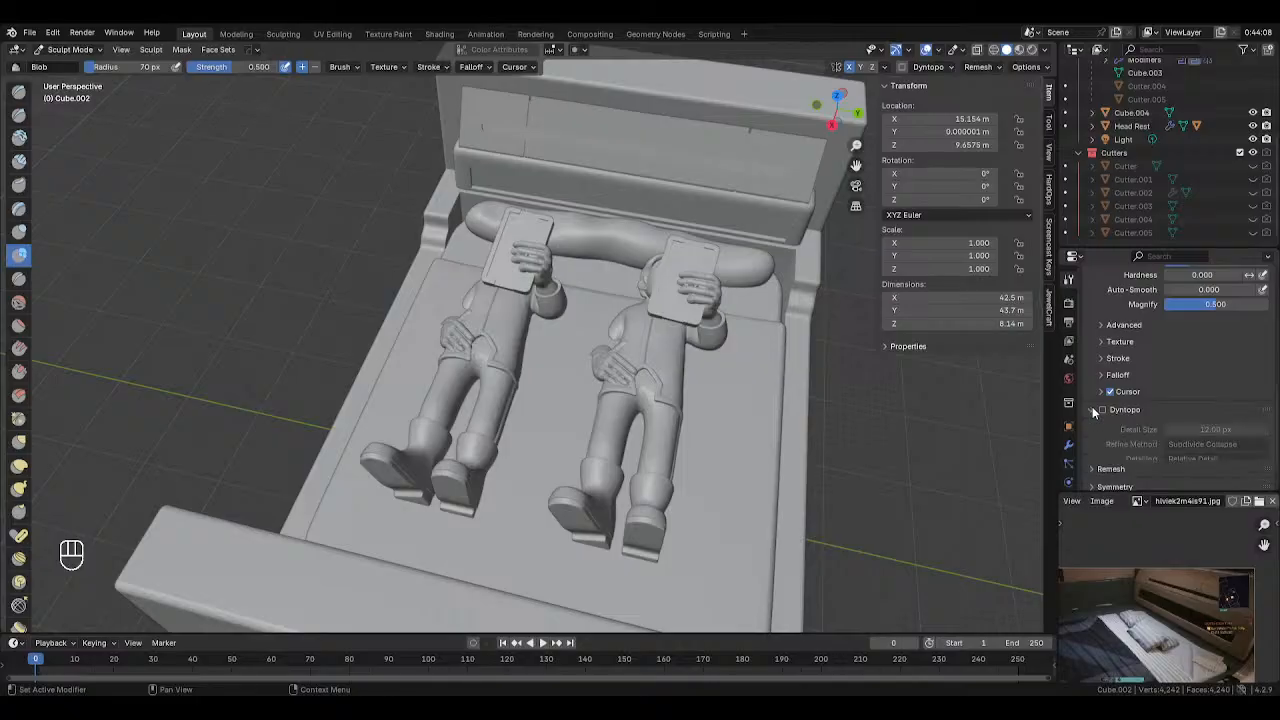
pyautogui.click(1103, 409)
pyautogui.click(1203, 473)
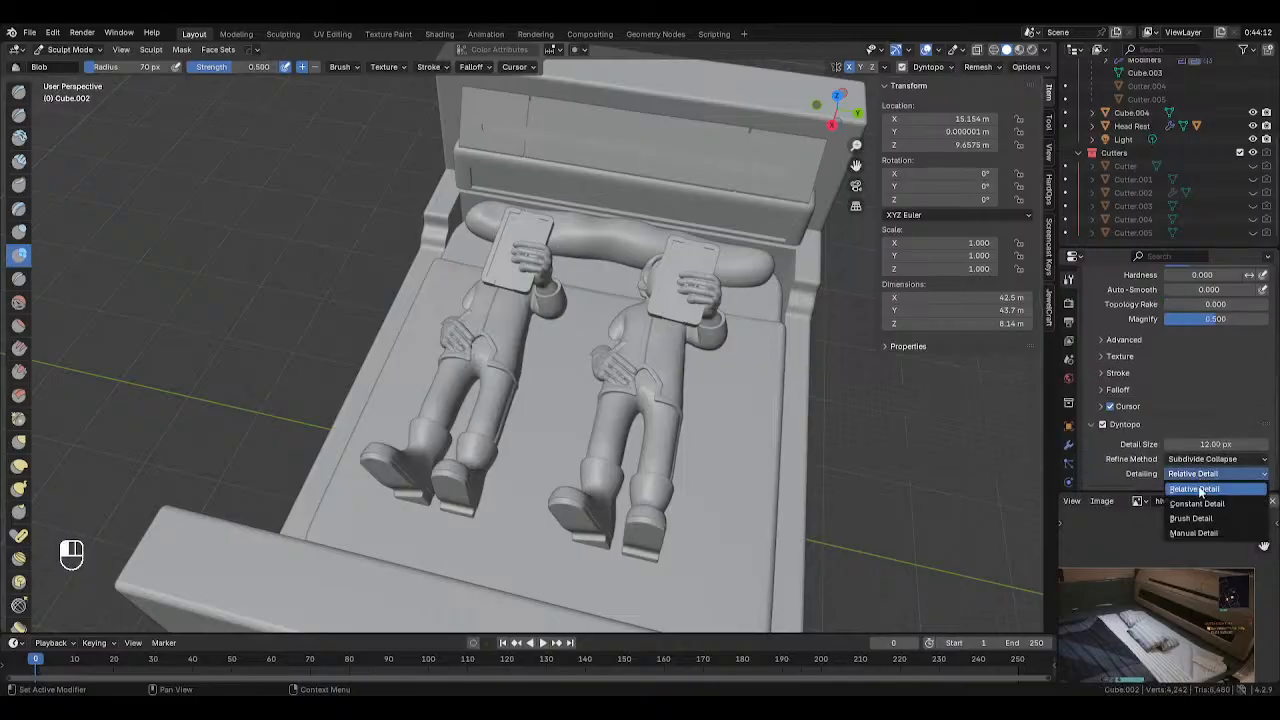
pyautogui.click(1203, 468)
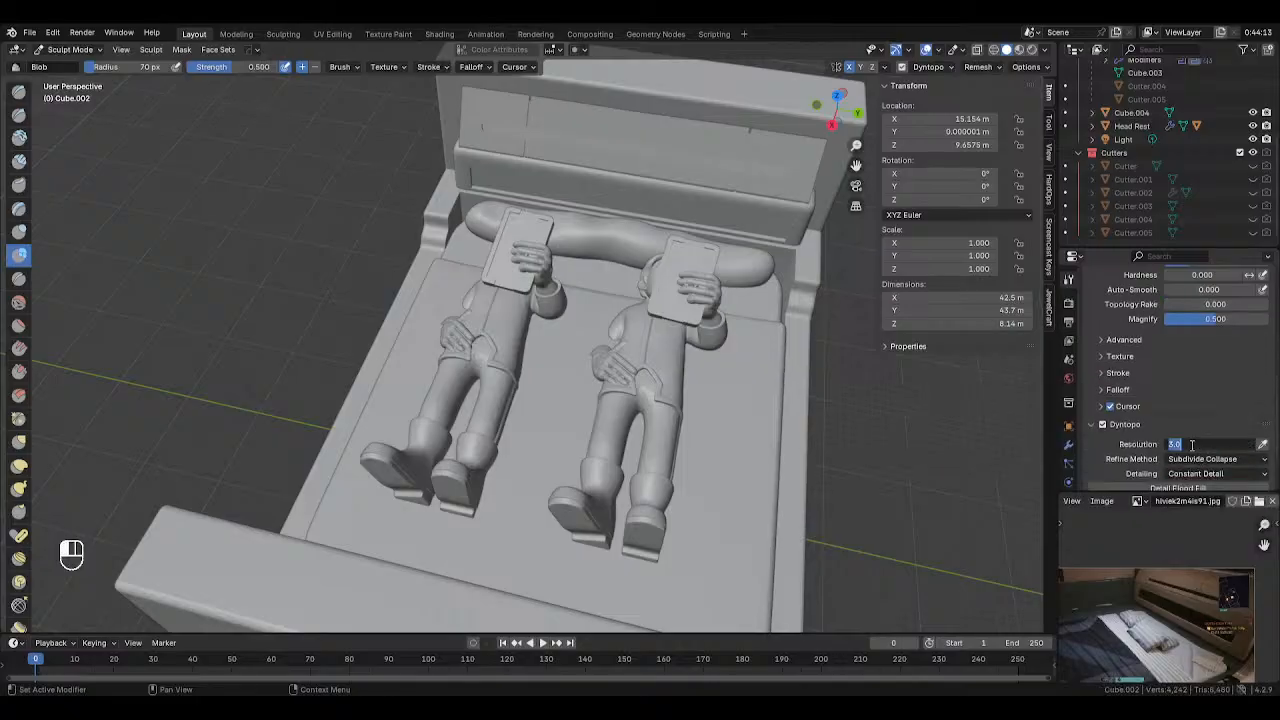
# Set the Dyntopo resolution to 5 and the Blob strength to 0, mirroring across Y instead of X
pyautogui.click(1191, 444)
pyautogui.write('5')
pyautogui.press('Return')
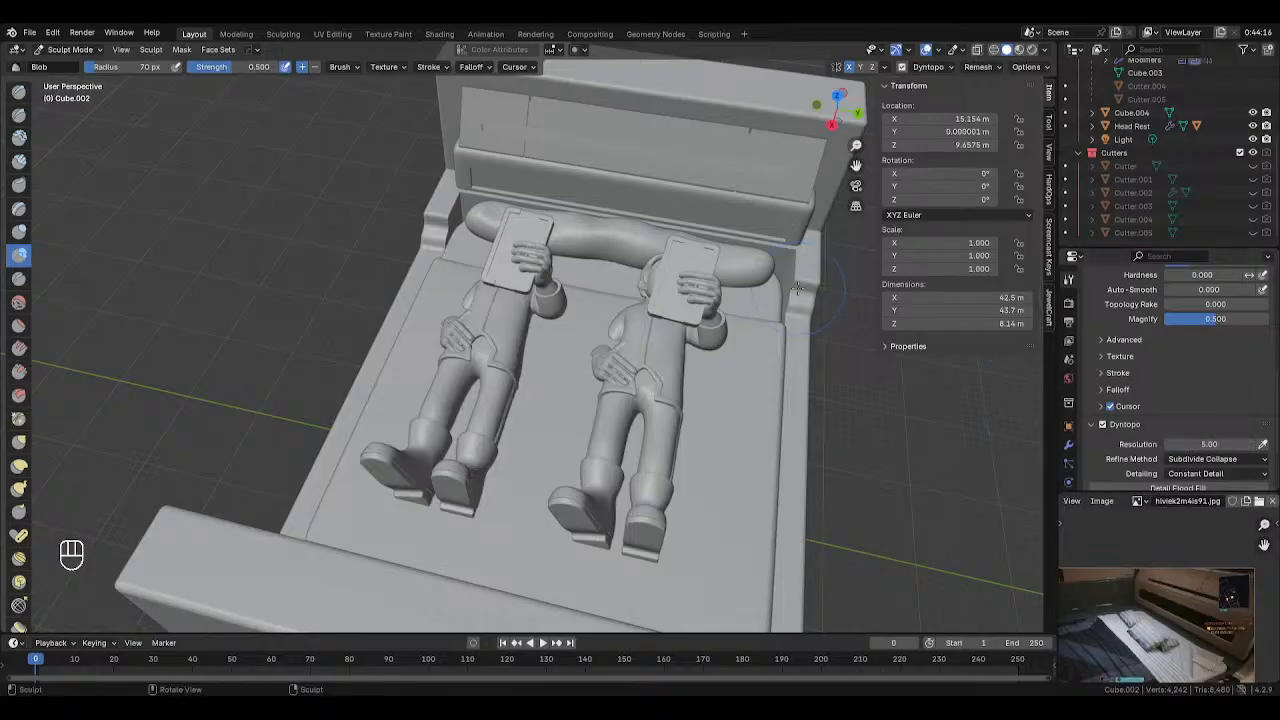
pyautogui.moveTo(236, 67); pyautogui.dragTo(188, 67)
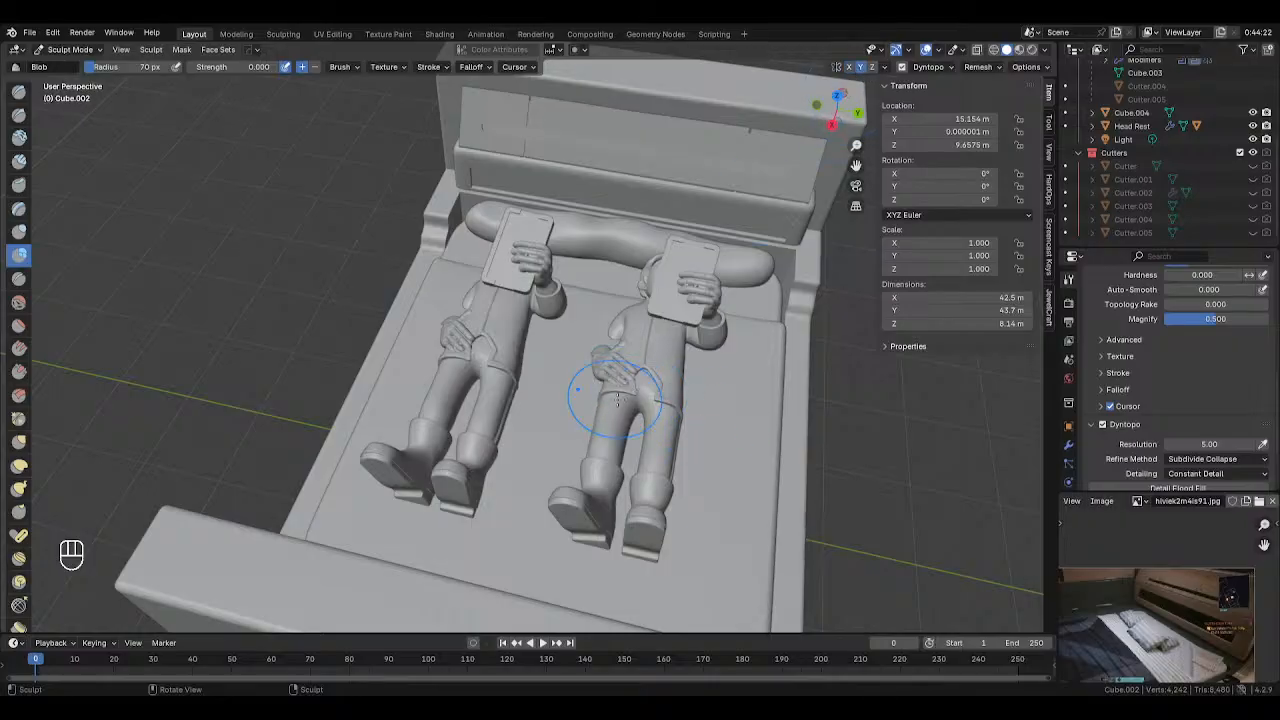
# Apply the mattress's rotation and scale, and return to Sculpt Mode
pyautogui.press('Tab')
pyautogui.hotkey('ctrl', 'a')
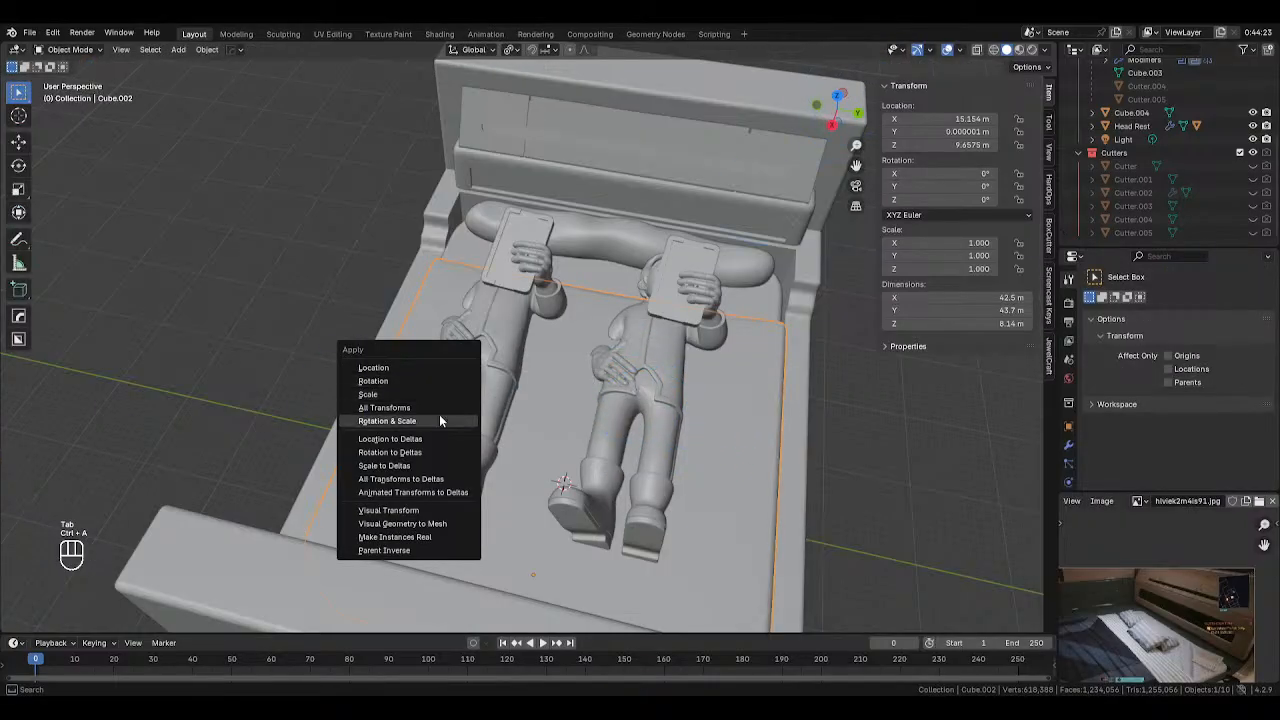
pyautogui.click(440, 421)
pyautogui.press('Tab')
pyautogui.click(551, 432)
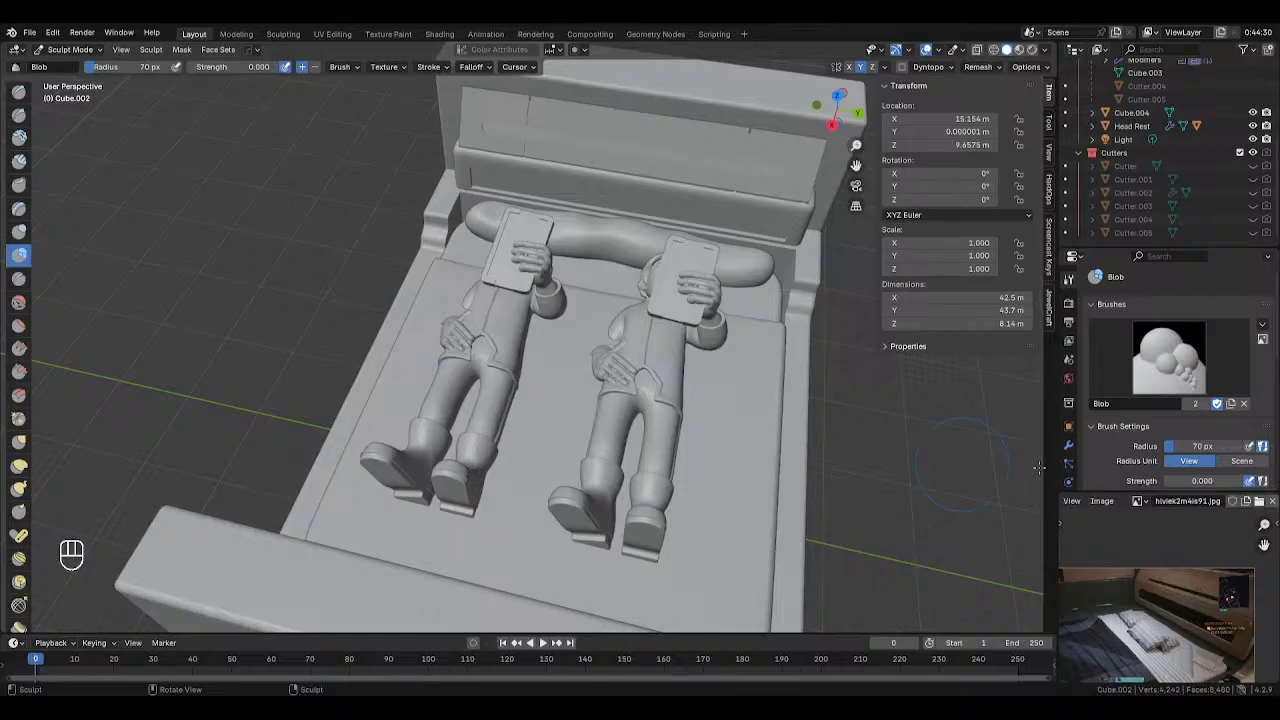
# Turn Dyntopo back on for the mattress
pyautogui.scroll(-7, 1110, 465)
pyautogui.click(1102, 477)
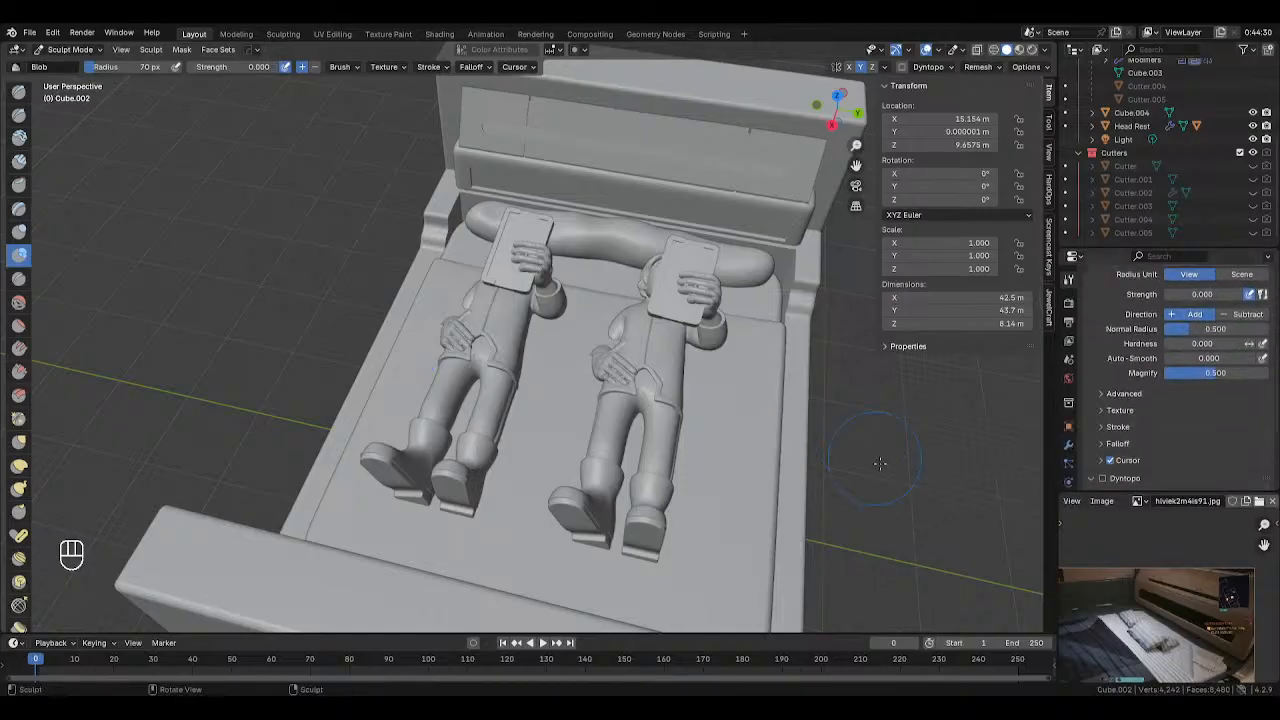
pyautogui.scroll(-1, 1101, 469)
pyautogui.click(1105, 453)
pyautogui.click(1094, 457)
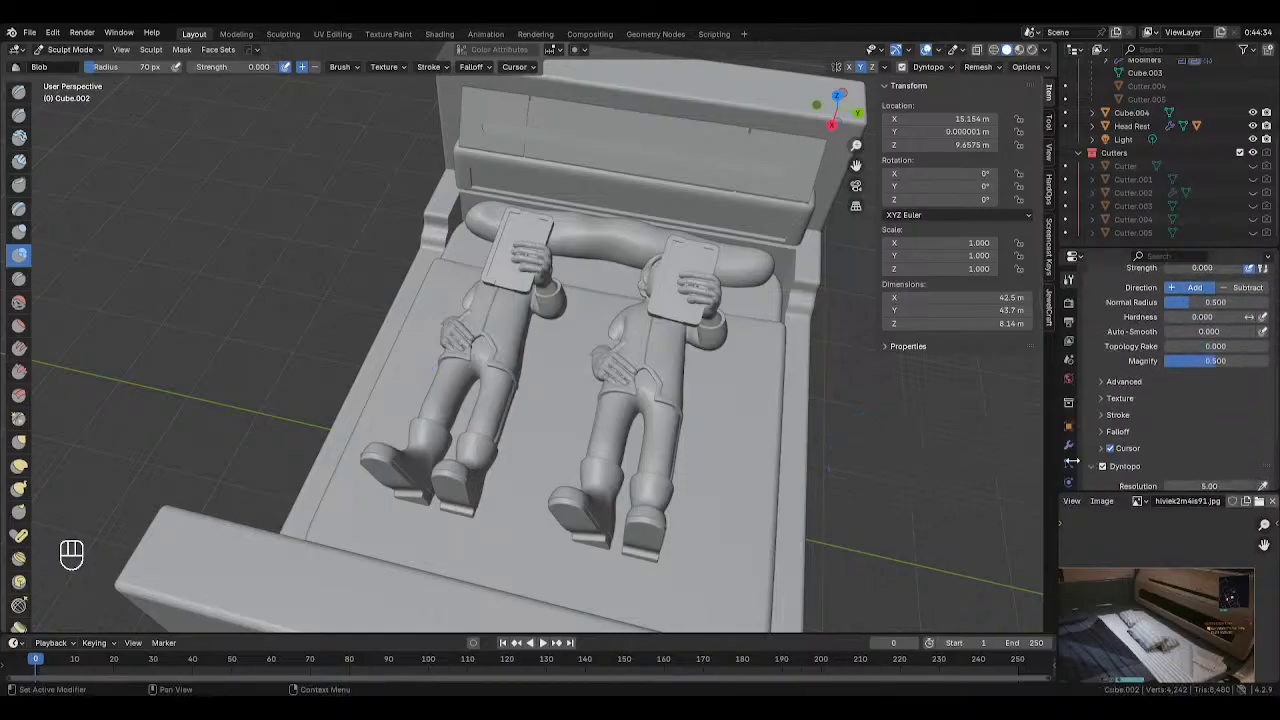
# Undo a test Blob stroke made on the mattress and set the Dyntopo resolution to 3
pyautogui.moveTo(769, 450); pyautogui.dragTo(758, 450)
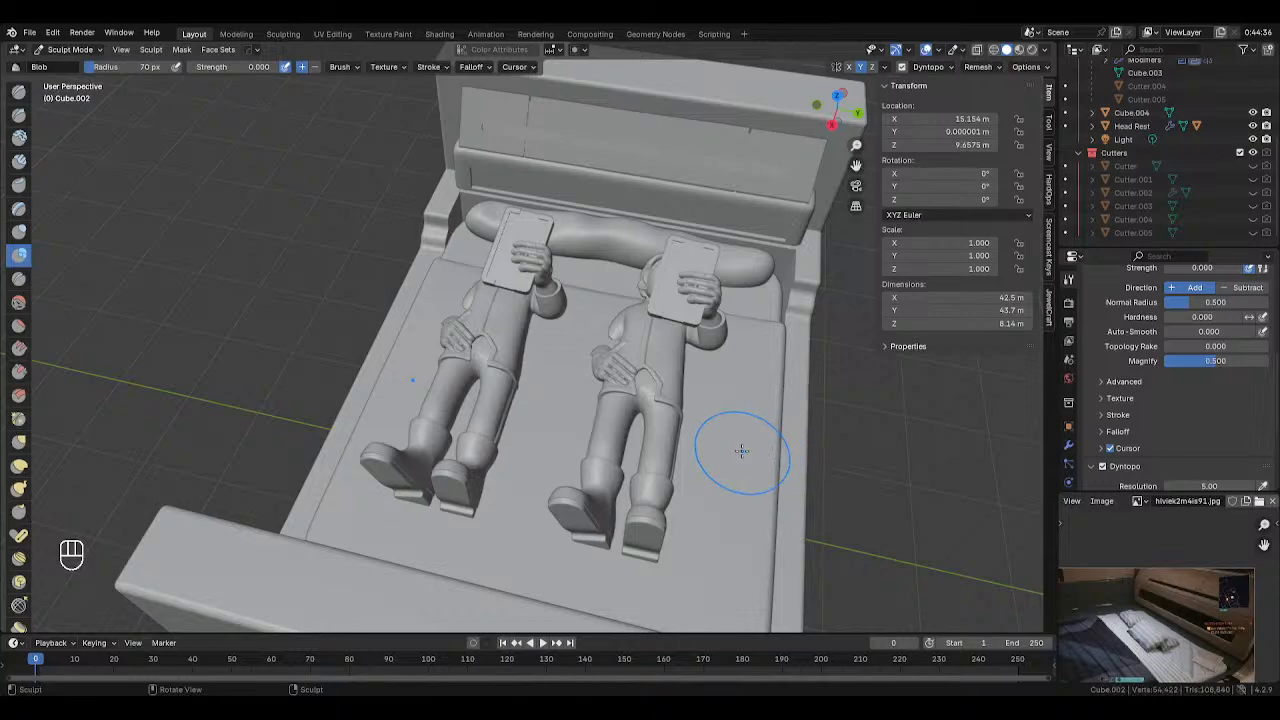
pyautogui.hotkey('ctrl', 'z')
pyautogui.click(1212, 485)
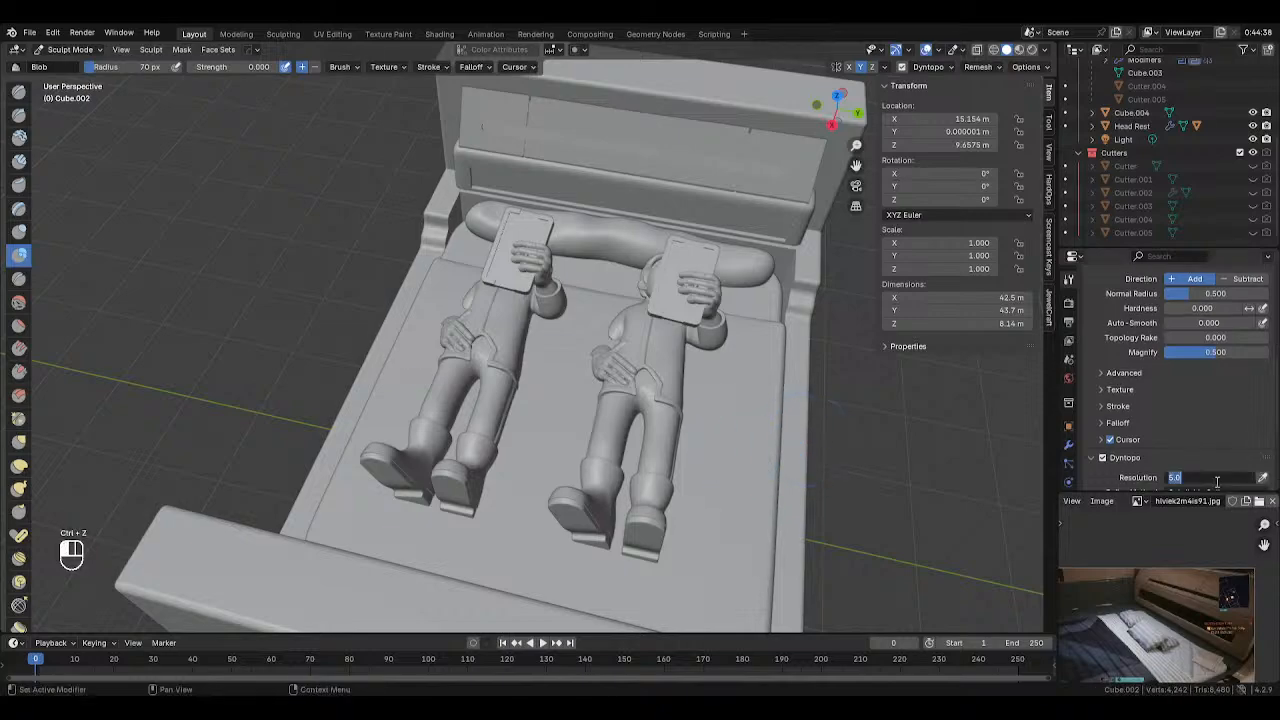
pyautogui.press('Return')
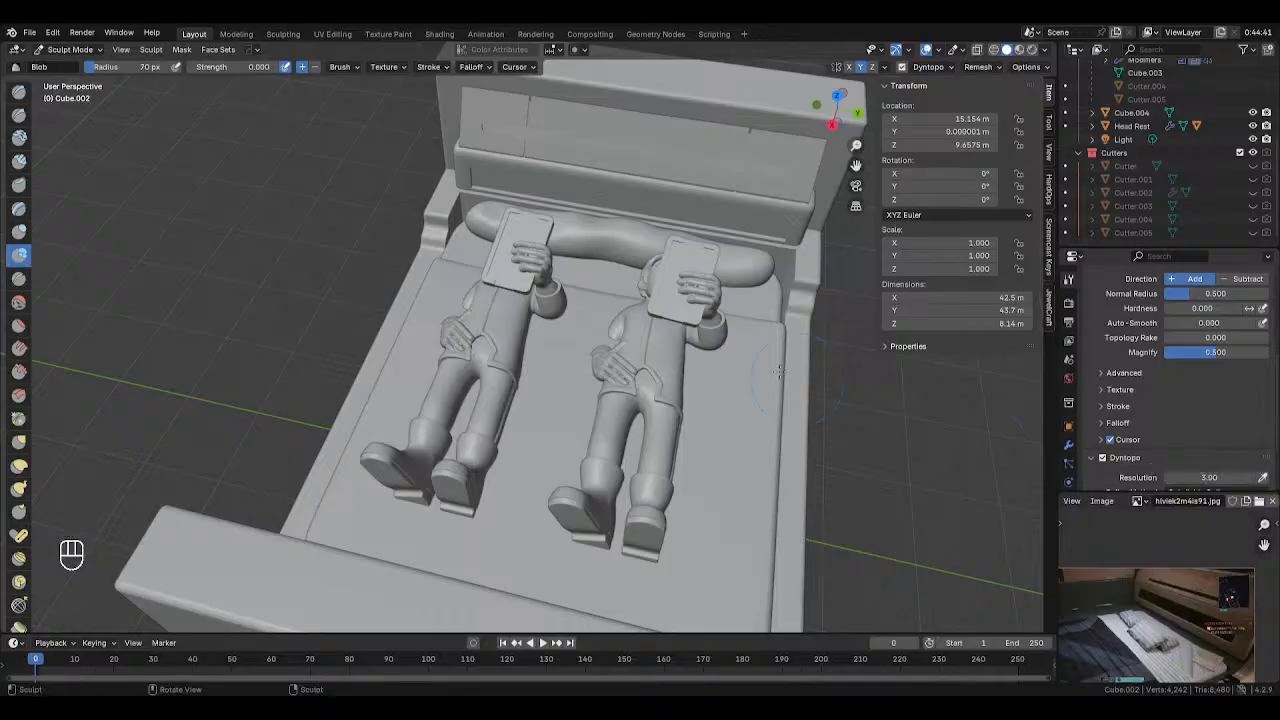
# Brush the zero-strength Blob over the mattress top, from the head end to the foot end, to add dense geometry
pyautogui.moveTo(745, 372); pyautogui.dragTo(723, 429)
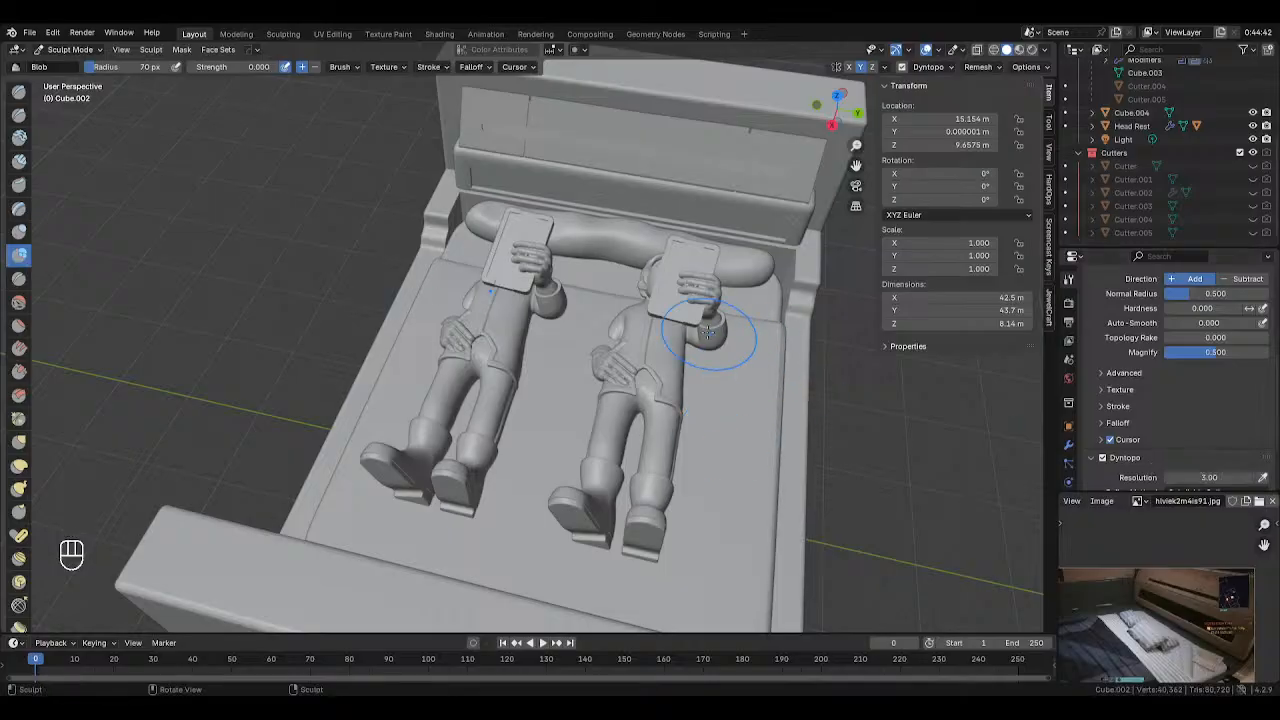
pyautogui.moveTo(526, 340)
pyautogui.mouseDown()
pyautogui.moveTo(752, 538)
pyautogui.moveTo(562, 556)
pyautogui.mouseUp()
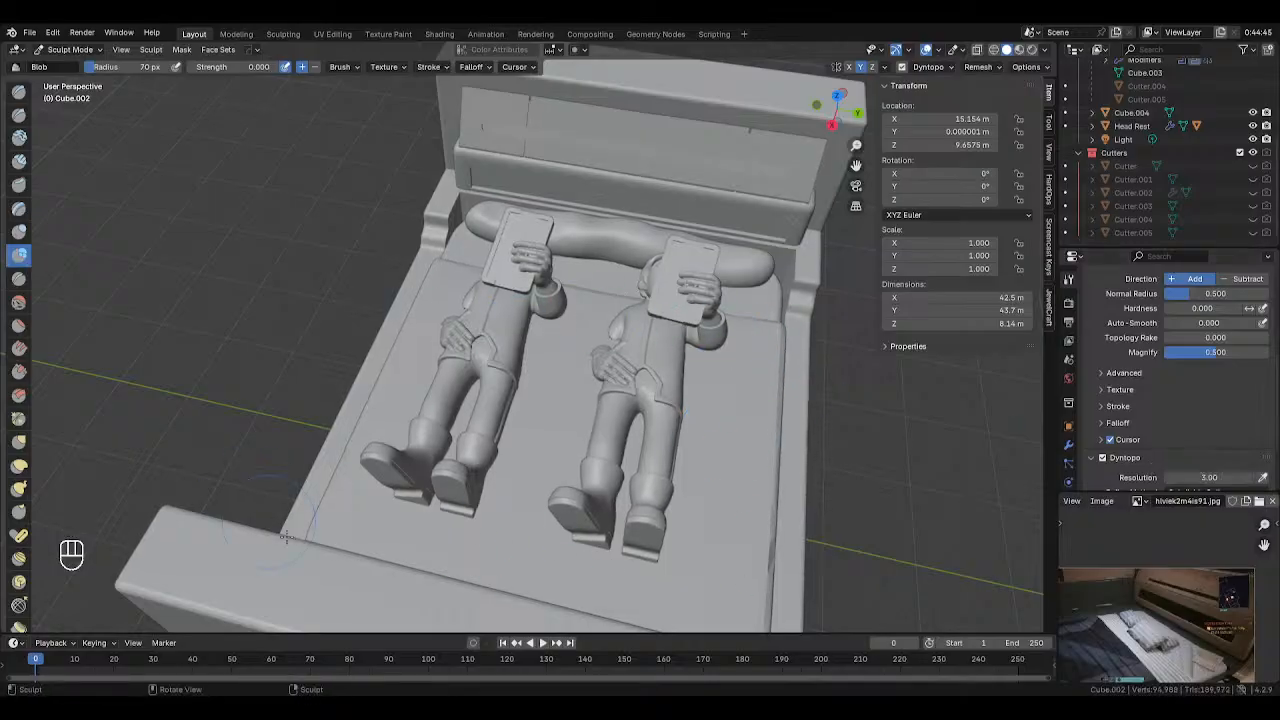
pyautogui.moveTo(392, 549)
pyautogui.mouseDown()
pyautogui.moveTo(708, 608)
pyautogui.moveTo(765, 600)
pyautogui.mouseUp()
pyautogui.scroll(-3, 768, 470)
pyautogui.moveTo(651, 457); pyautogui.dragTo(672, 462, button='middle')
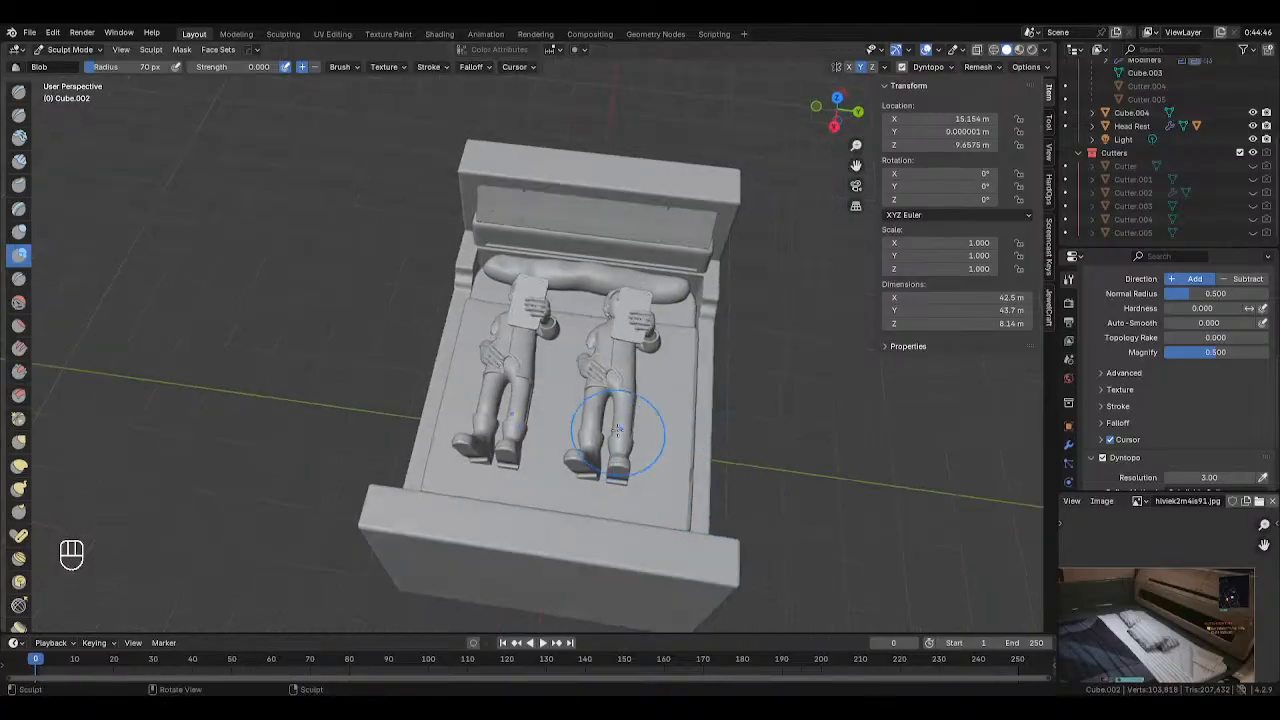
pyautogui.moveTo(694, 357); pyautogui.dragTo(578, 352)
pyautogui.moveTo(683, 356); pyautogui.dragTo(672, 402)
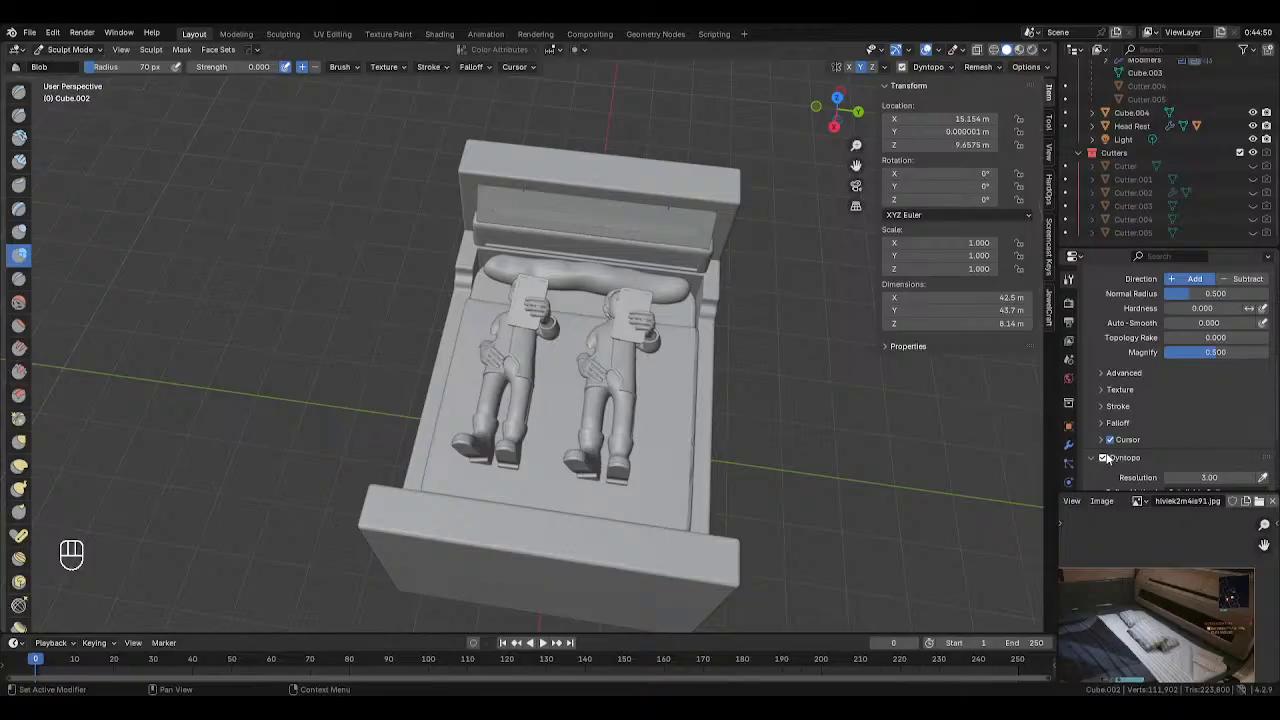
# Turn Dyntopo off and switch to the Smooth brush at about 36 px with strength 0.25
pyautogui.hotkey('ctrl', 'd')
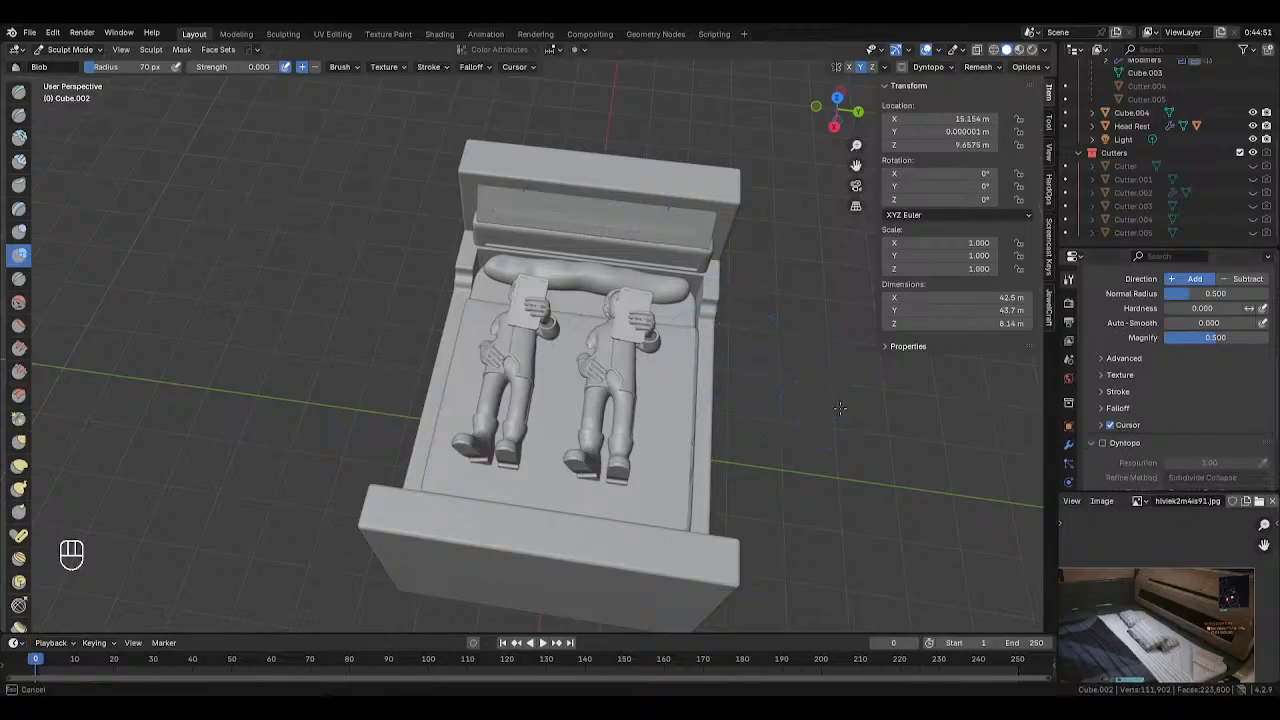
pyautogui.moveTo(867, 401); pyautogui.dragTo(590, 390, button='middle')
pyautogui.press('f')
pyautogui.click(568, 402)
pyautogui.hotkey('shift', 's')
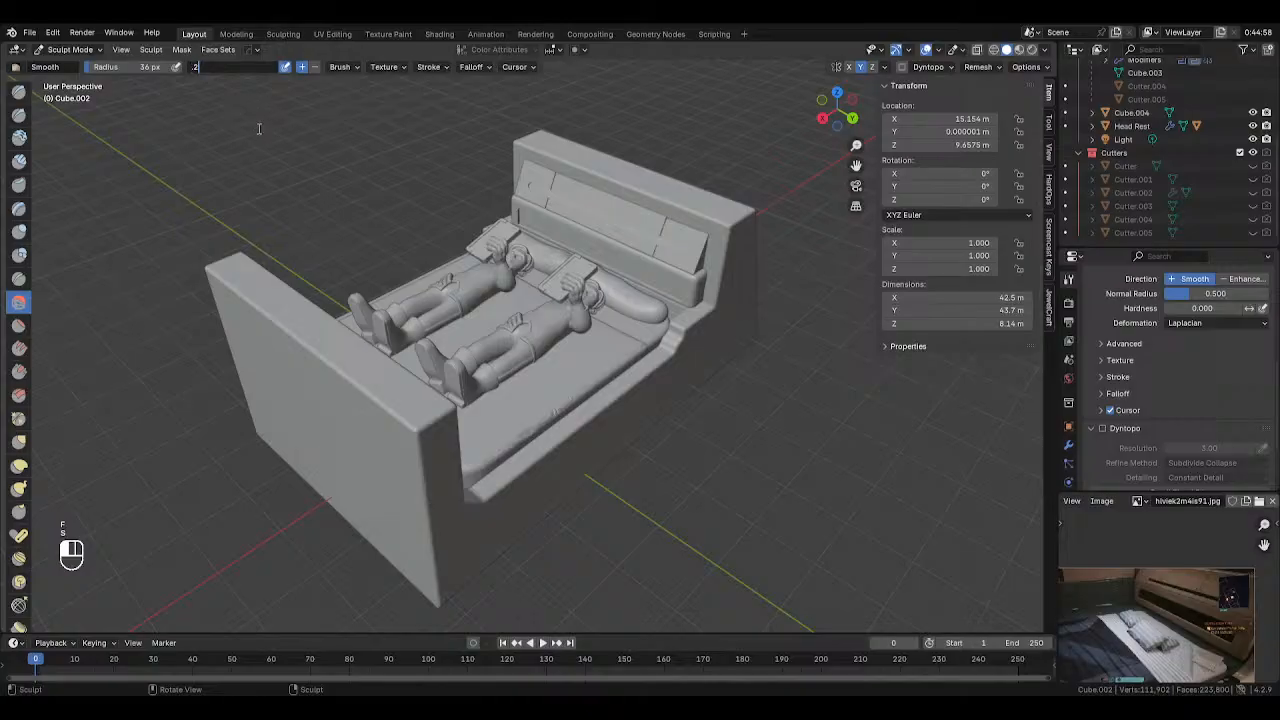
# Smooth the rough upper edge along the mattress's long side toward the foot end
pyautogui.moveTo(630, 367); pyautogui.dragTo(500, 446)
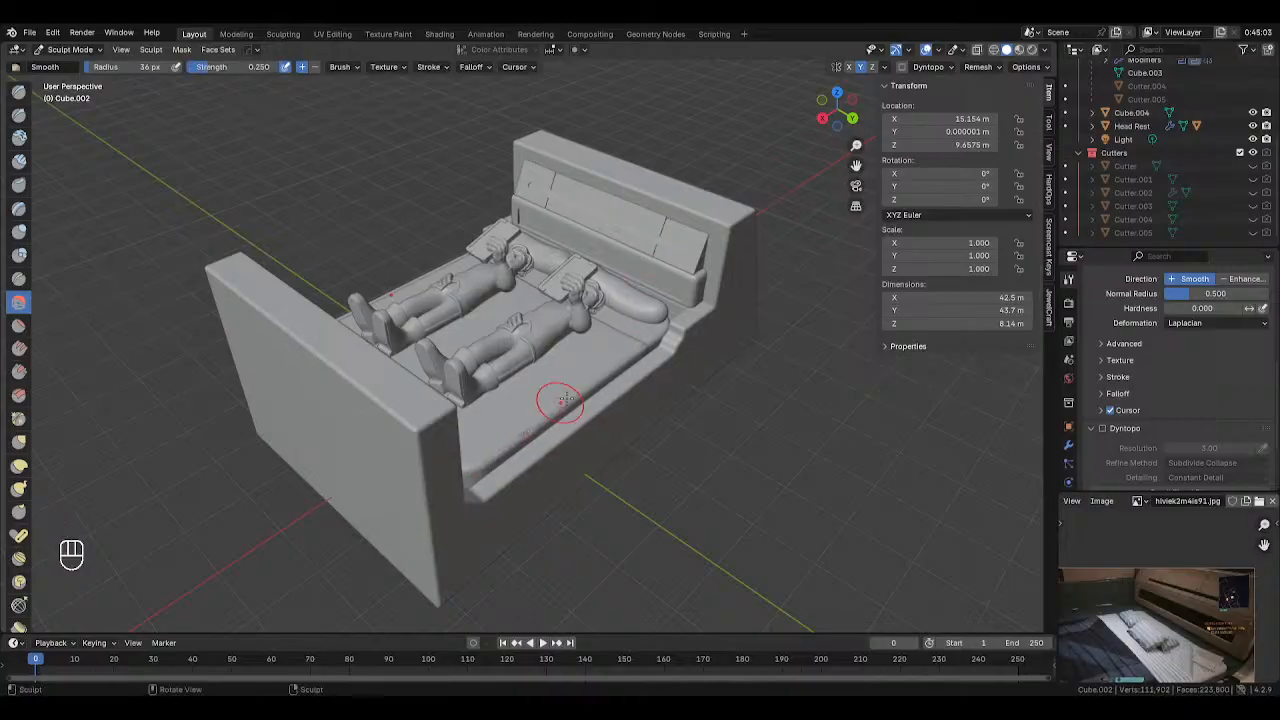
pyautogui.moveTo(557, 402)
pyautogui.mouseDown()
pyautogui.moveTo(472, 462)
pyautogui.moveTo(519, 420)
pyautogui.mouseUp()
pyautogui.moveTo(565, 378); pyautogui.dragTo(501, 446, button='middle')
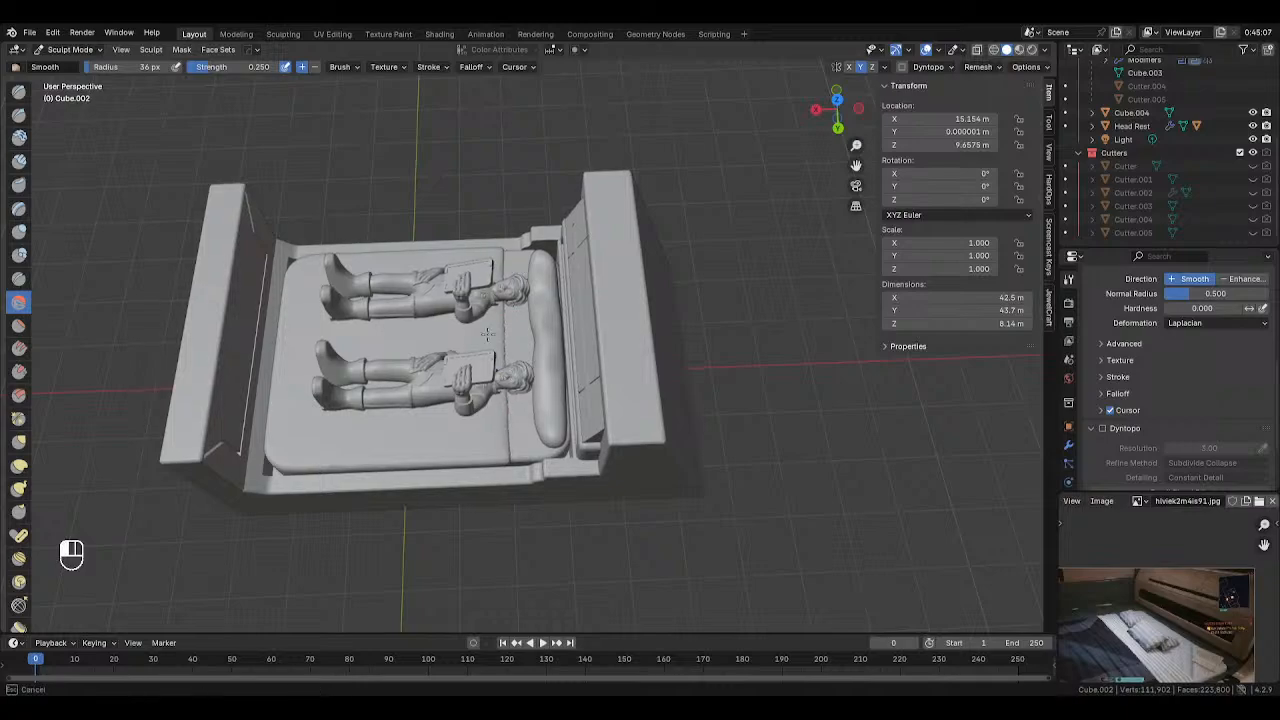
pyautogui.moveTo(466, 434); pyautogui.dragTo(302, 401, button='middle')
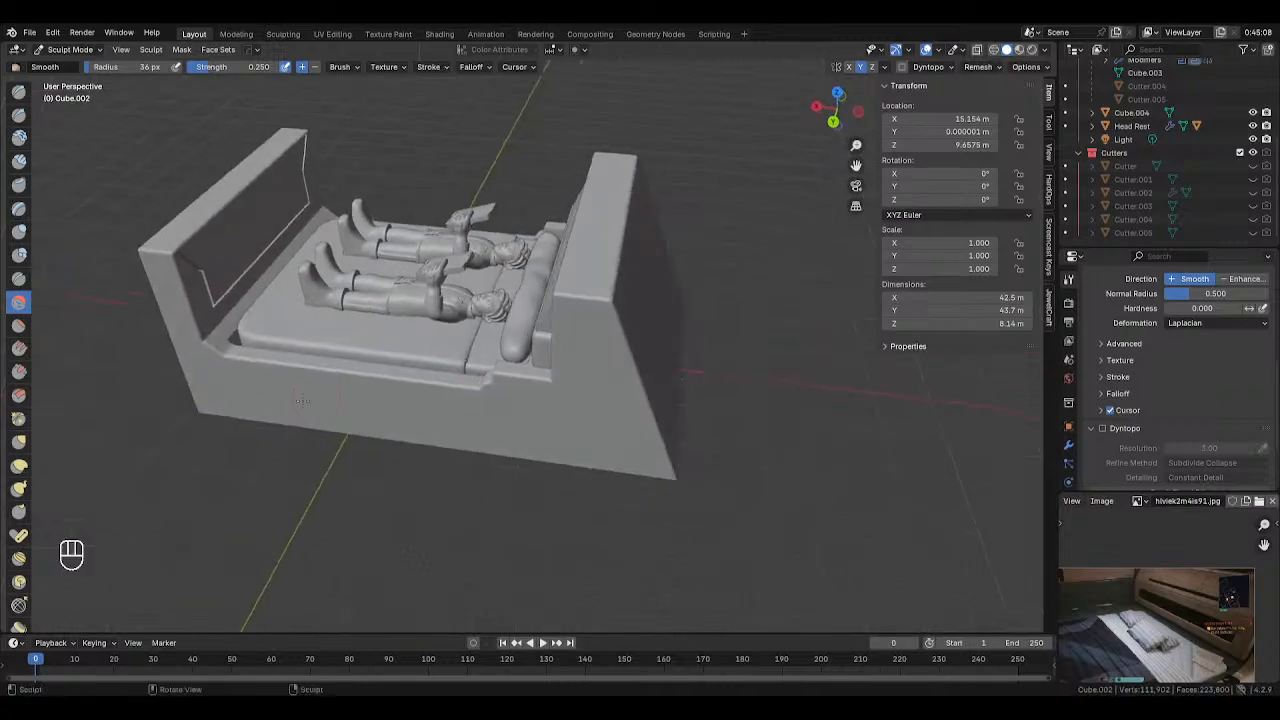
# Pull up the mattress surface around the two figures' upper bodies with the Snake Hook brush at about 56 to 62 px
pyautogui.click(19, 488)
pyautogui.press('f')
pyautogui.click(474, 312)
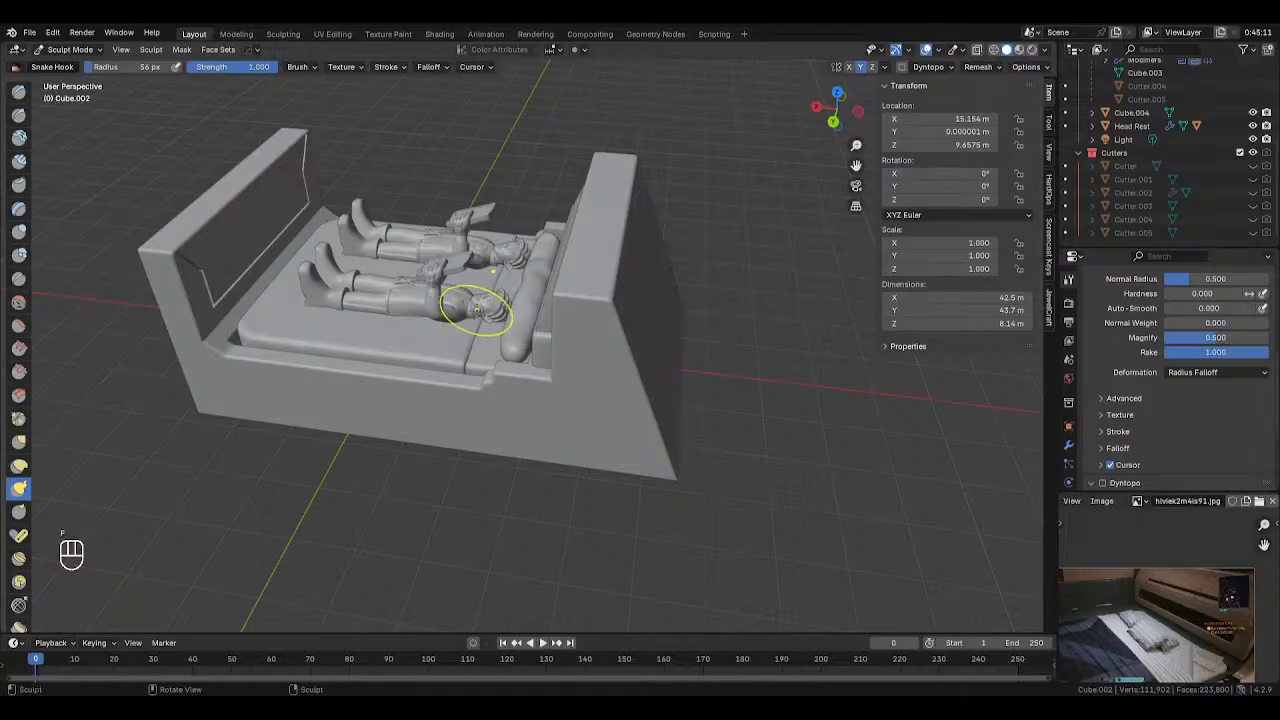
pyautogui.moveTo(473, 311); pyautogui.dragTo(486, 295)
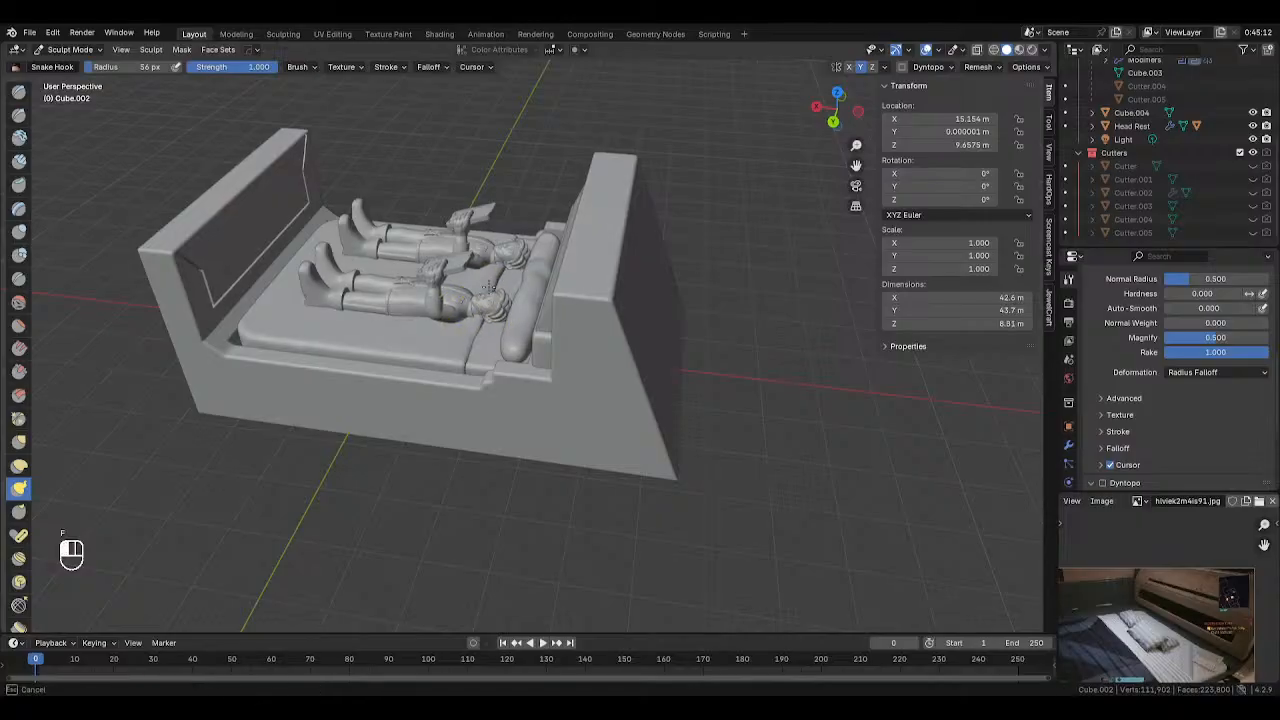
pyautogui.moveTo(486, 295); pyautogui.dragTo(494, 300, button='middle')
pyautogui.moveTo(498, 281); pyautogui.dragTo(499, 287)
pyautogui.moveTo(506, 264); pyautogui.dragTo(487, 317, button='middle')
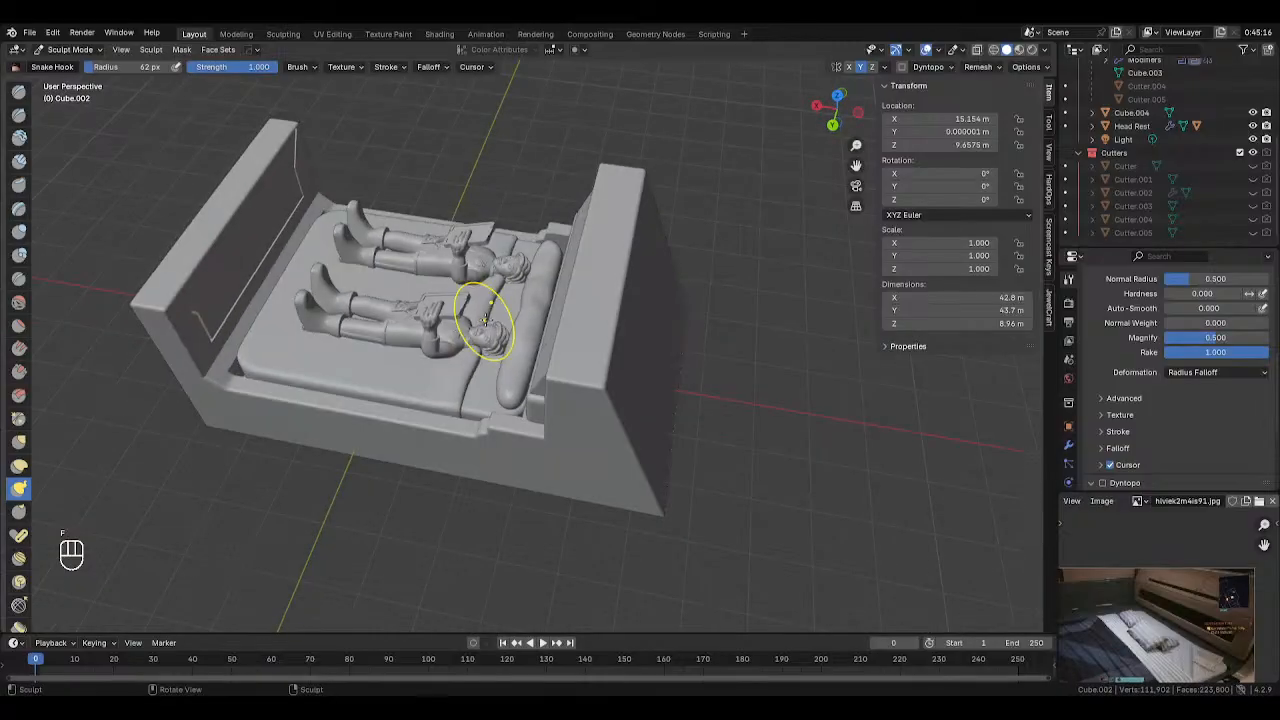
pyautogui.moveTo(485, 319); pyautogui.dragTo(487, 308)
pyautogui.moveTo(487, 308); pyautogui.dragTo(514, 291, button='middle')
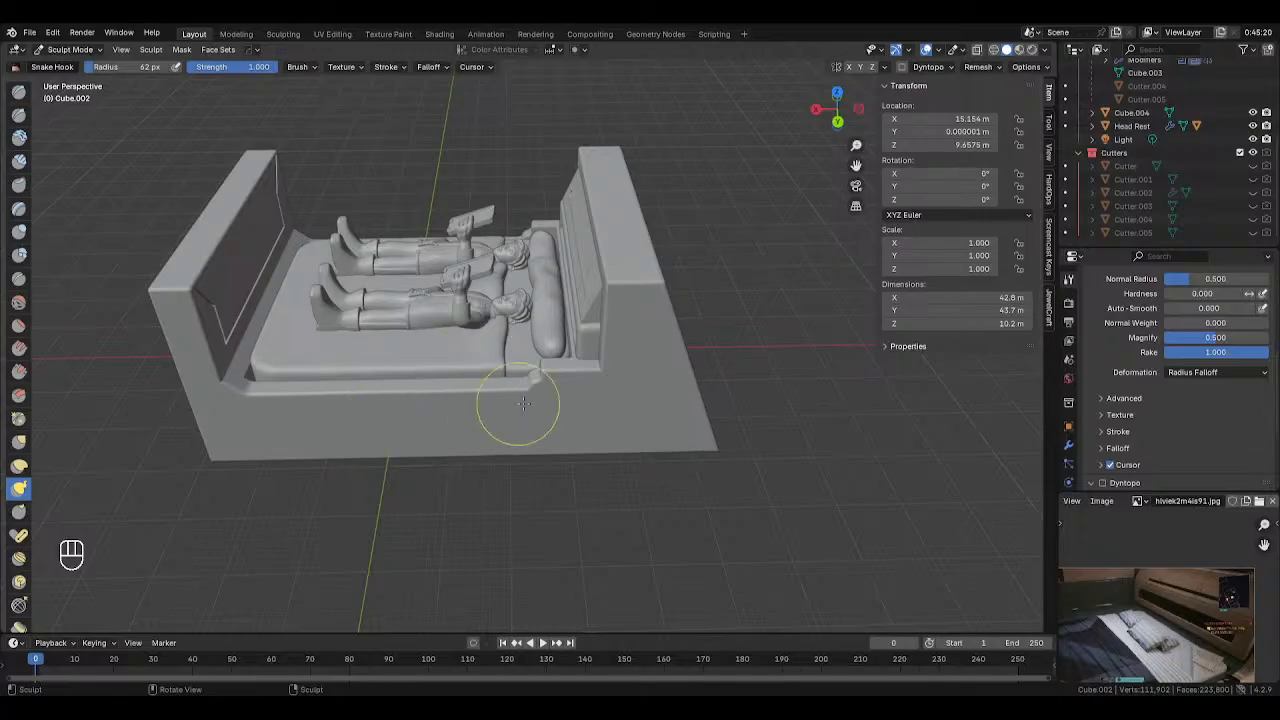
# Switch to the Draw brush at a 15 px radius and turn on Stabilize Stroke, with the bed in top view
pyautogui.press('KP_7')
pyautogui.moveTo(634, 243); pyautogui.dragTo(720, 314, button='middle')
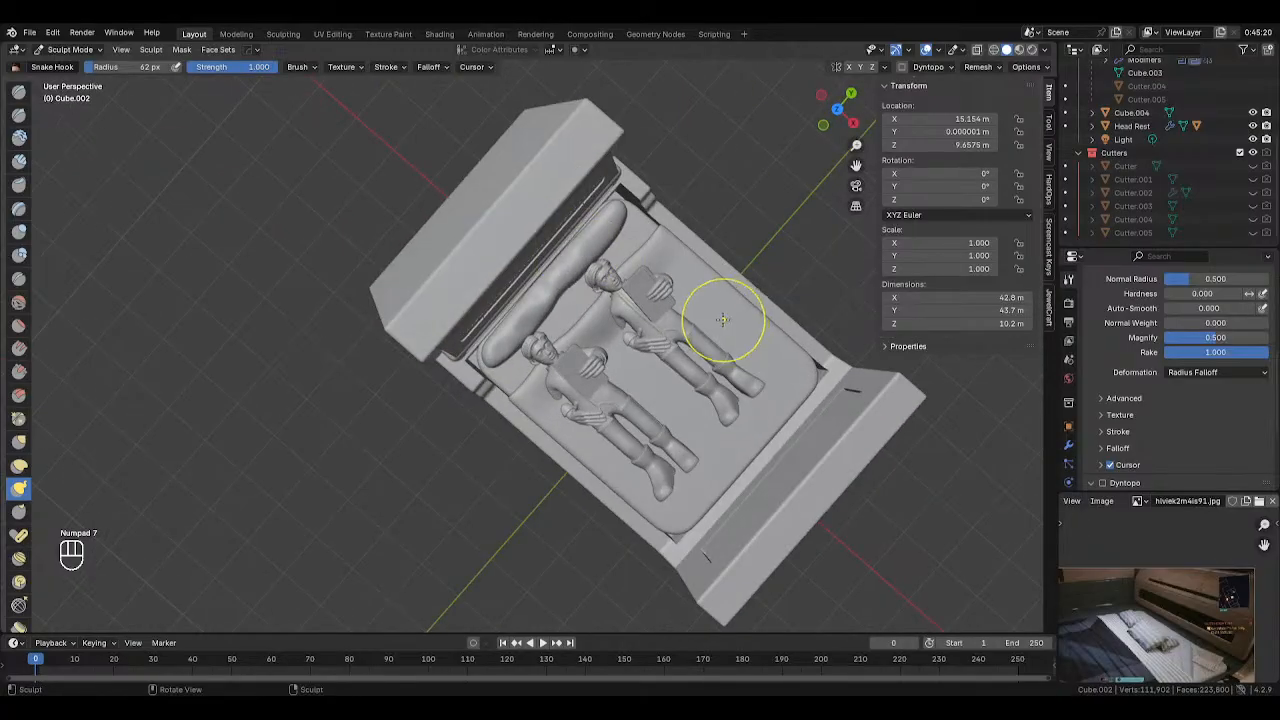
pyautogui.press('KP_7')
pyautogui.click(19, 91)
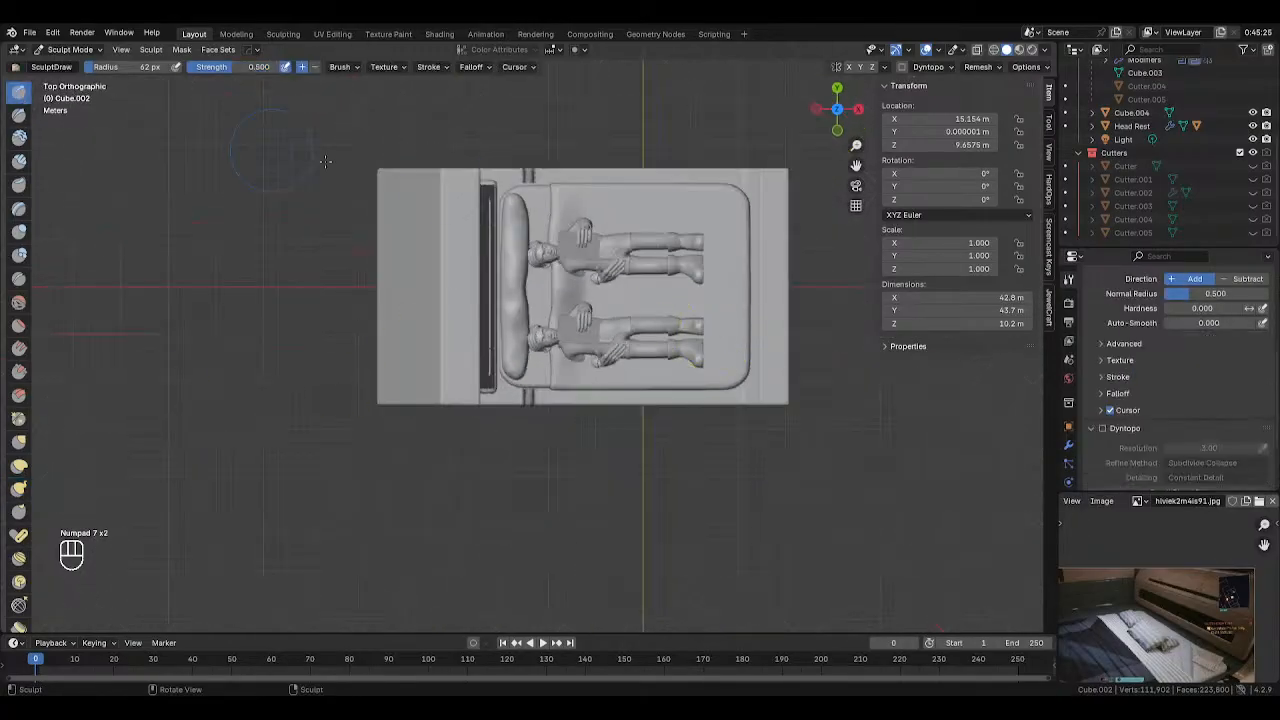
pyautogui.press('f')
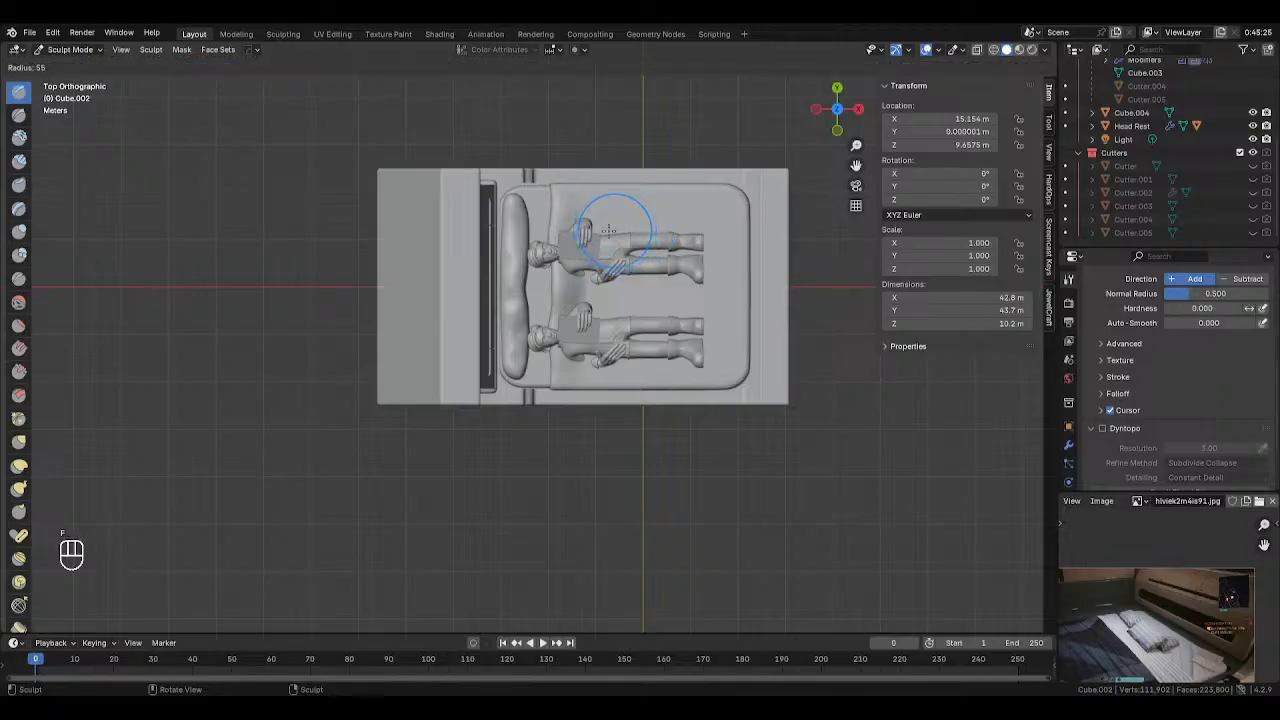
pyautogui.click(580, 245)
pyautogui.press('f')
pyautogui.click(645, 204)
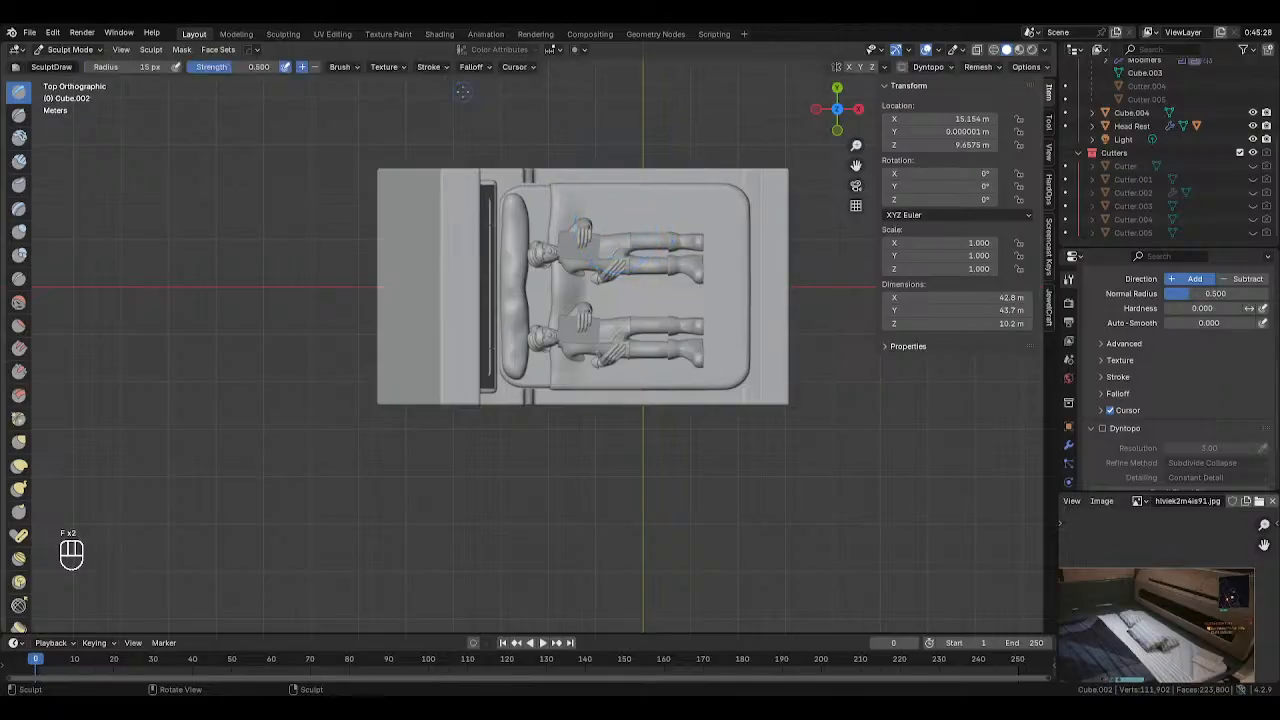
pyautogui.click(435, 67)
pyautogui.click(383, 248)
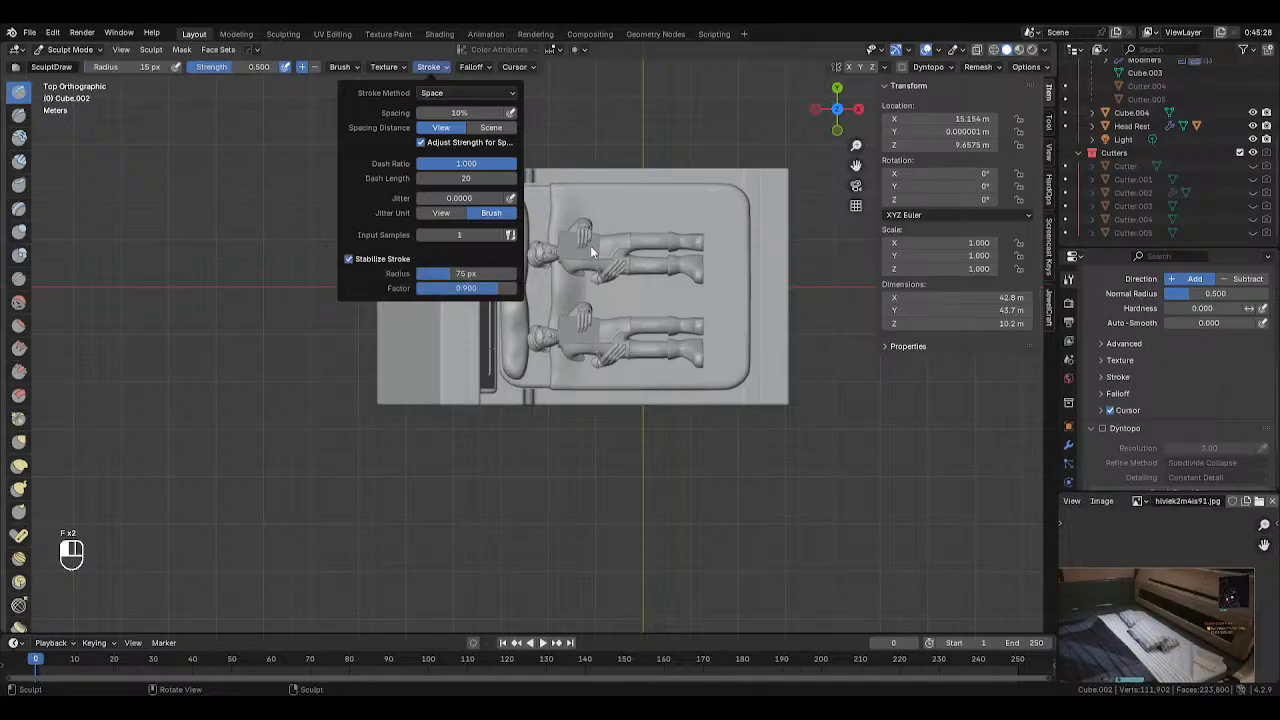
# Try a Draw stroke across the mattress, undo it, and check the mattress's mesh density in Edit Mode
pyautogui.moveTo(641, 200); pyautogui.dragTo(660, 342)
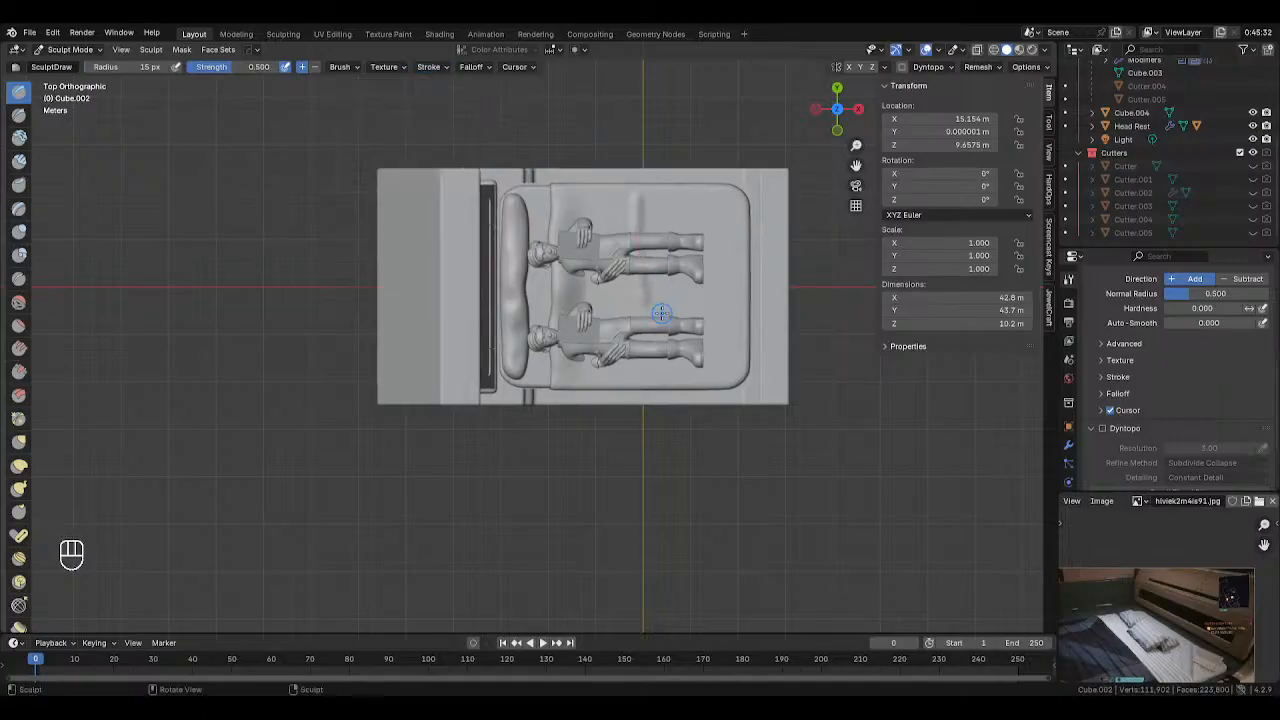
pyautogui.hotkey('ctrl', 'z')
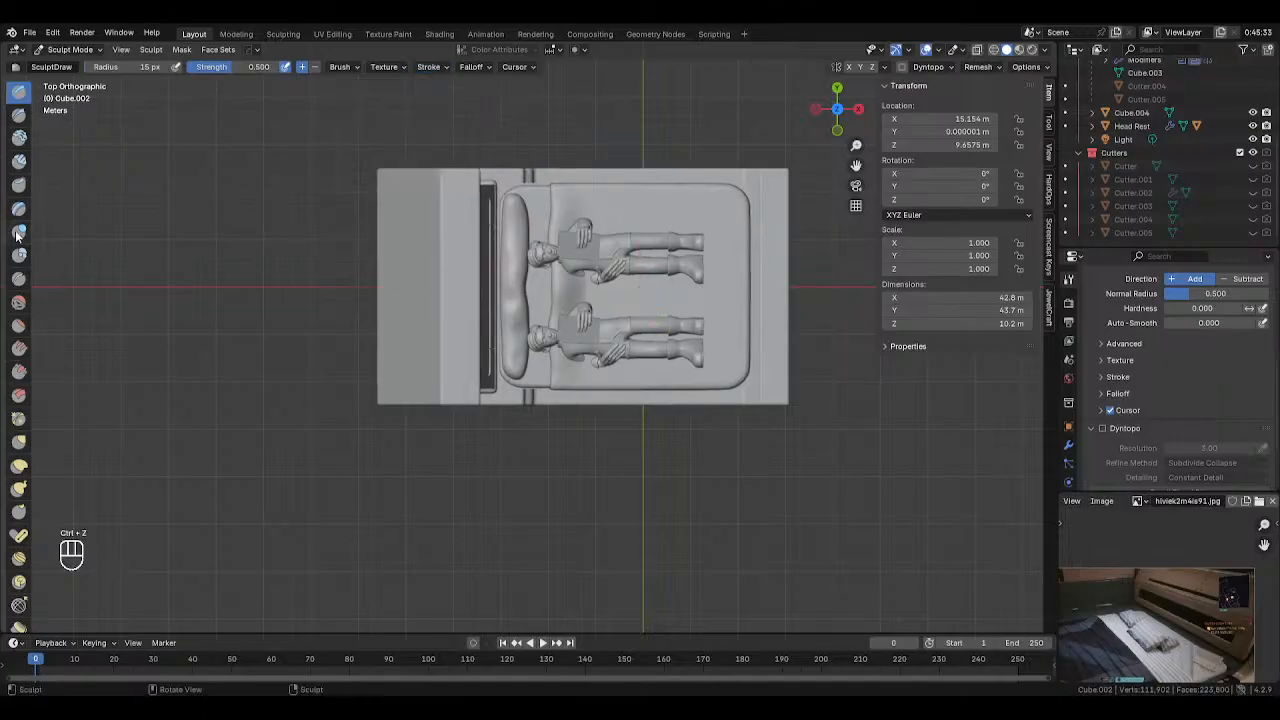
pyautogui.press('Tab')
pyautogui.press('Tab')
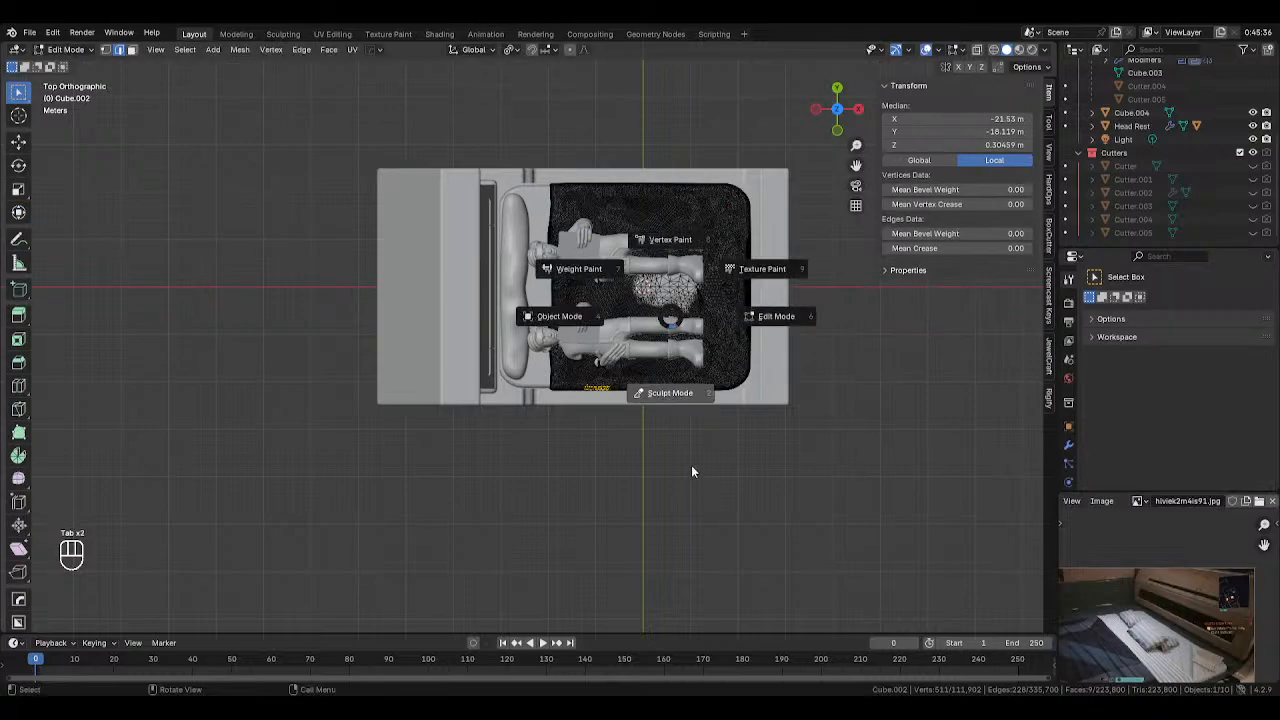
pyautogui.click(692, 471)
# Turn Dyntopo on and brush the zero-strength Blob at 61 px over the mattress middle to add geometry
pyautogui.click(19, 256)
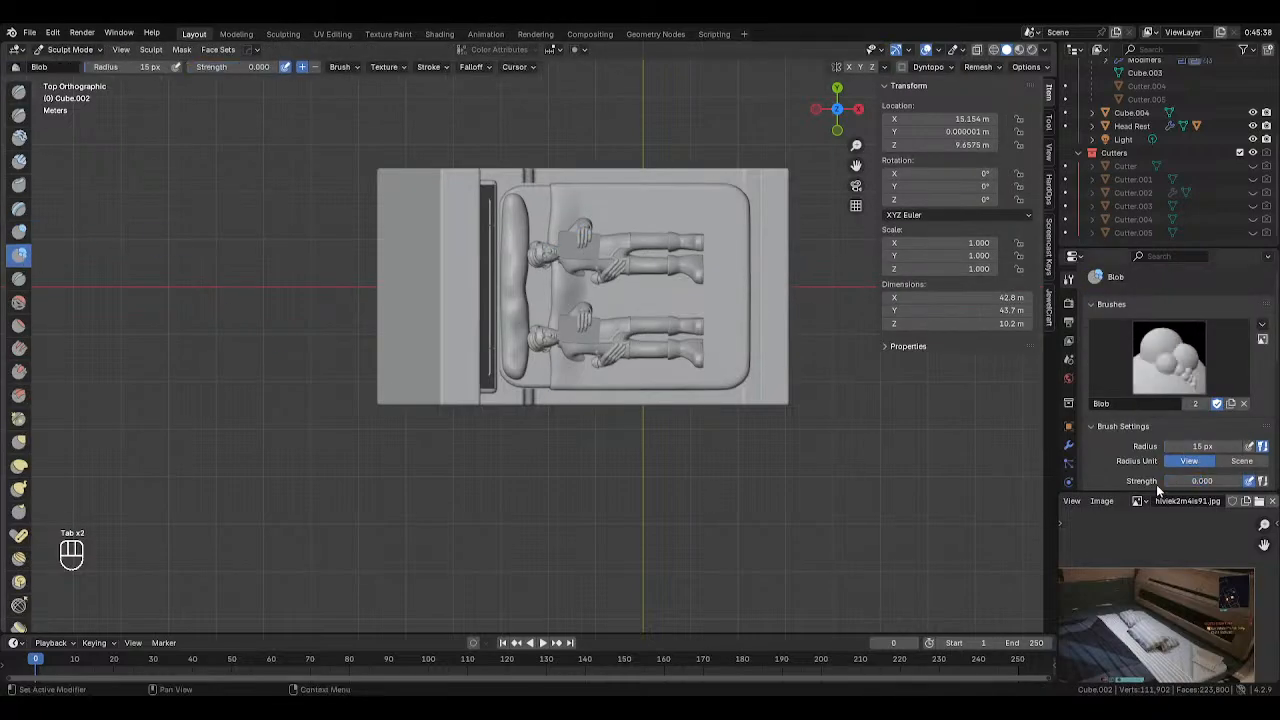
pyautogui.scroll(-8, 1157, 487)
pyautogui.click(1104, 425)
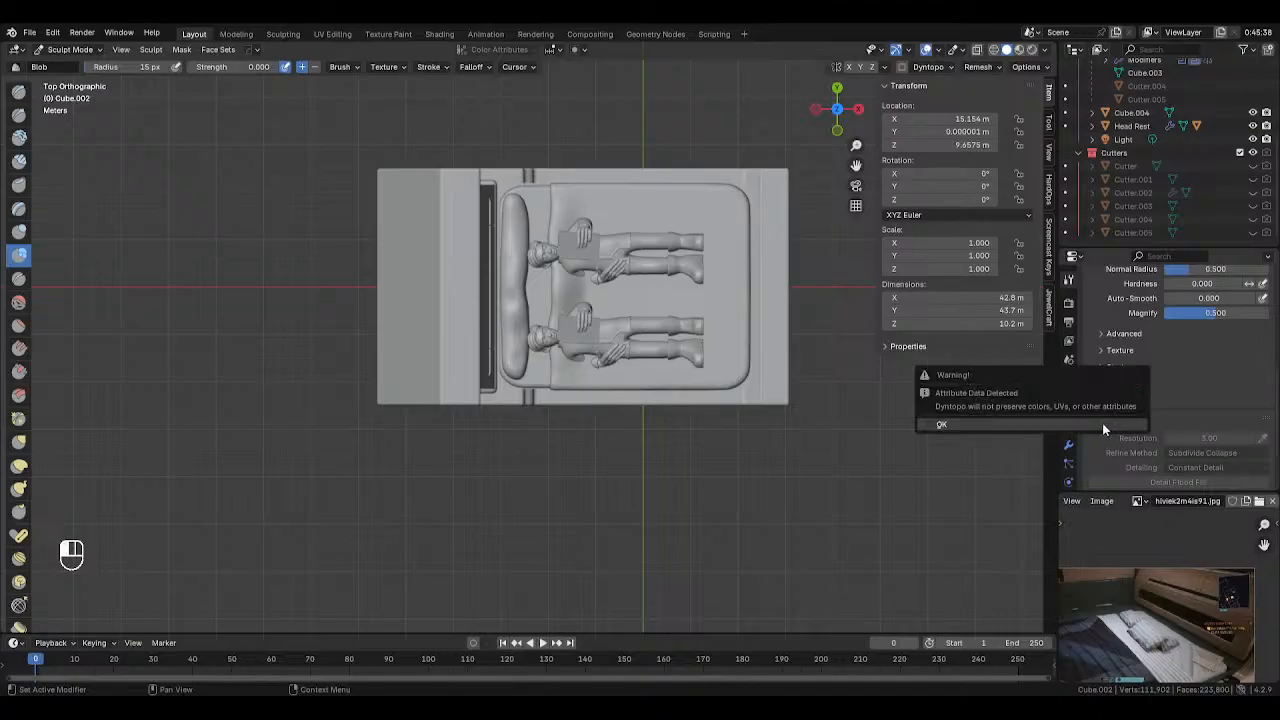
pyautogui.click(1103, 427)
pyautogui.press('f')
pyautogui.click(708, 287)
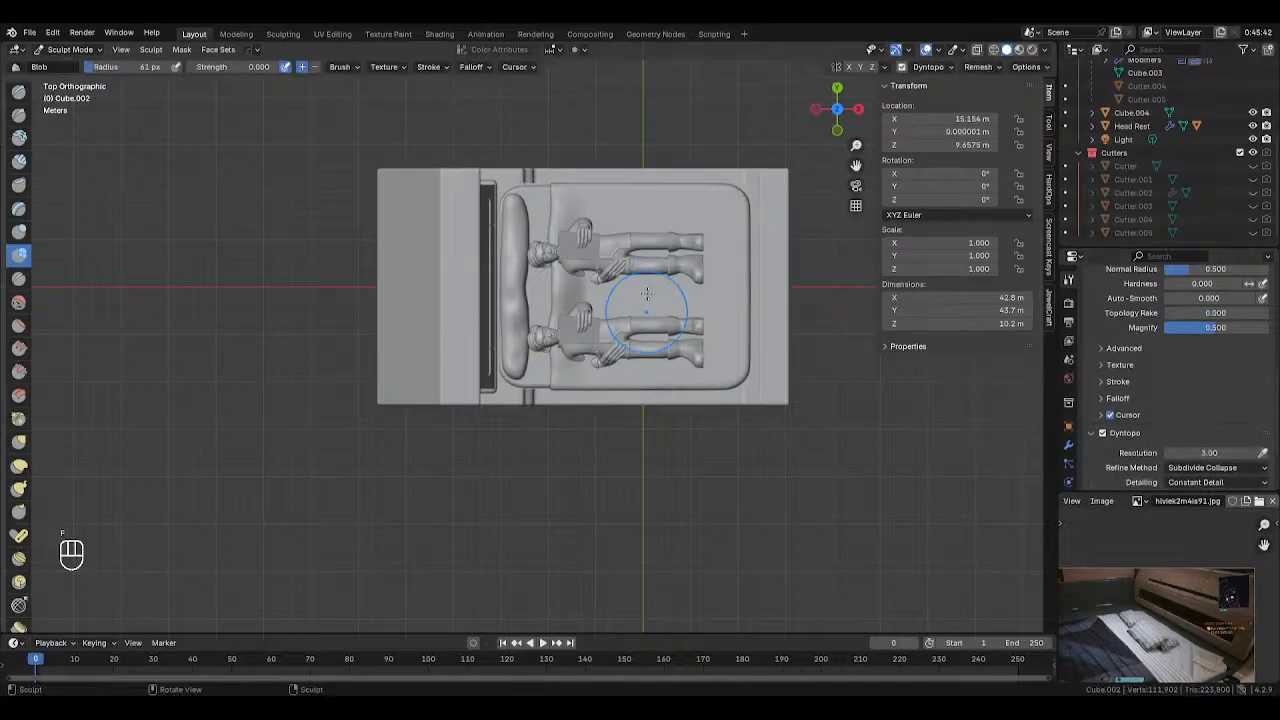
pyautogui.click(647, 294)
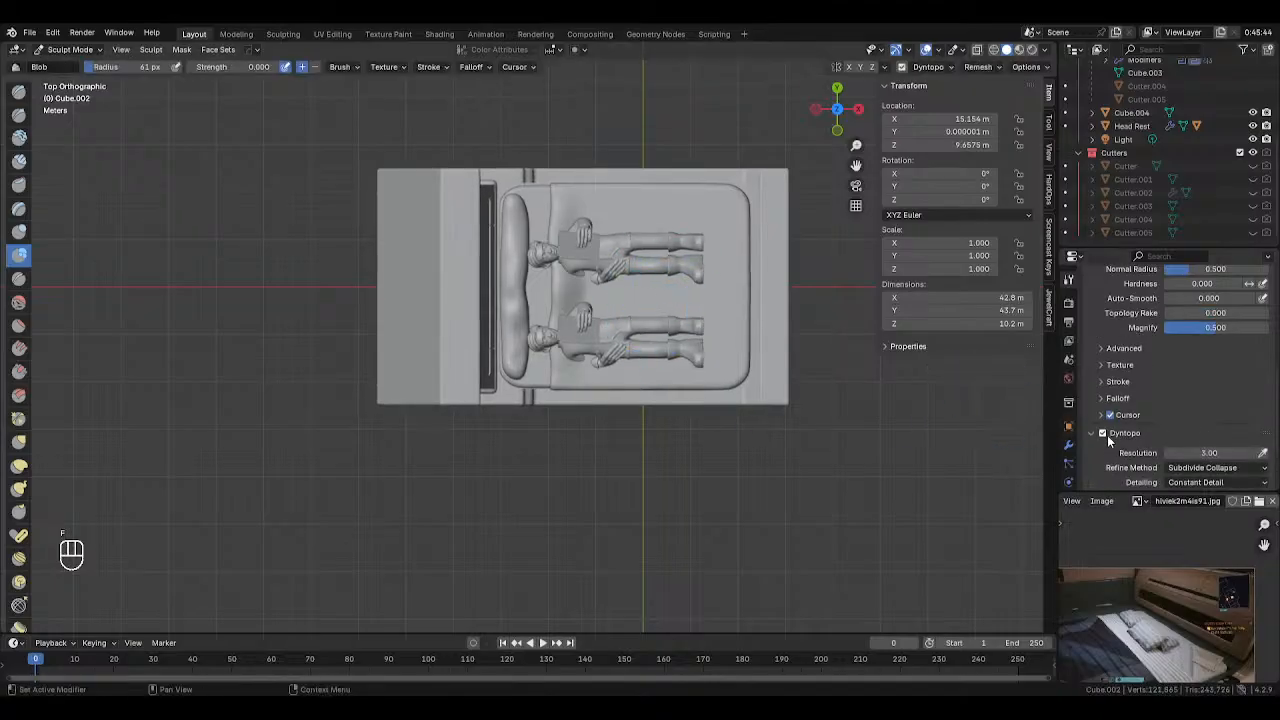
# Turn Dyntopo off and draw a raised fold across the mattress at the figures' thighs with the smaller Draw brush
pyautogui.press('x')
pyautogui.hotkey('ctrl', 'd')
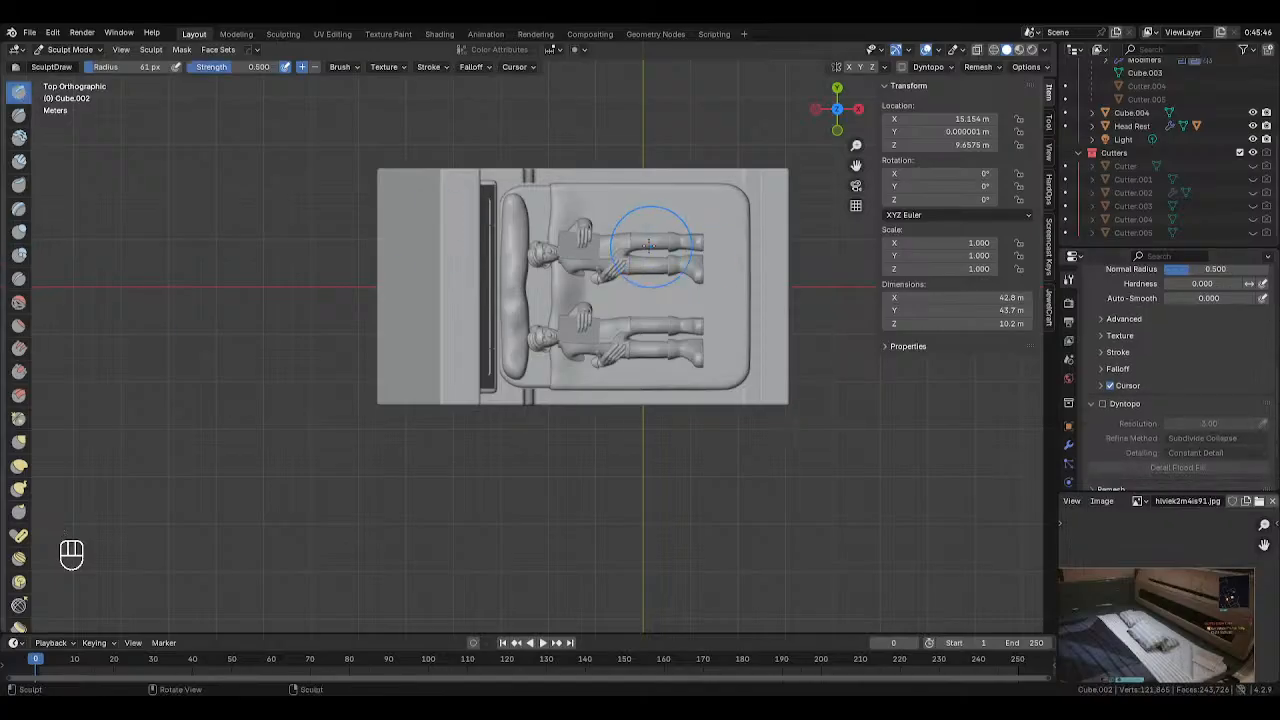
pyautogui.press('f')
pyautogui.click(617, 263)
pyautogui.press('f')
pyautogui.click(621, 226)
pyautogui.moveTo(617, 205); pyautogui.dragTo(648, 340)
# Try a second fold stroke beside the first, toward the foot end, with a 27 px radius, and undo it
pyautogui.press('f')
pyautogui.click(643, 250)
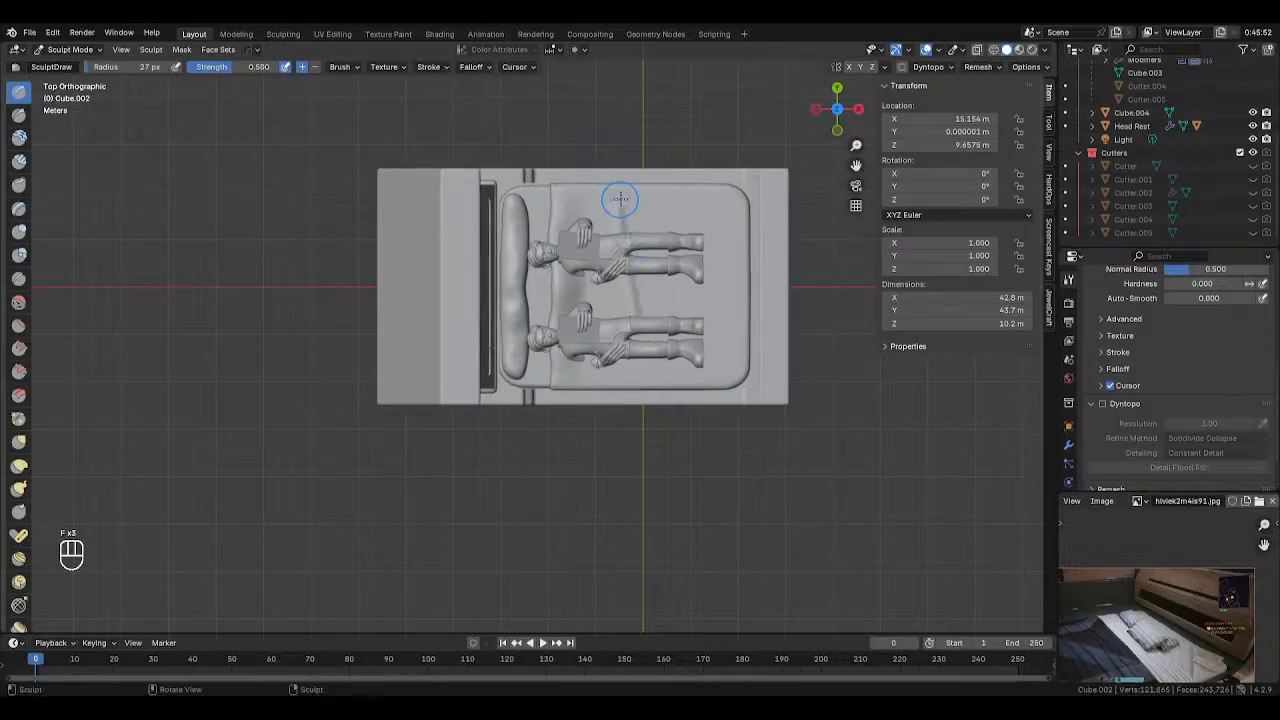
pyautogui.moveTo(653, 204)
pyautogui.mouseDown()
pyautogui.moveTo(666, 290)
pyautogui.moveTo(670, 239)
pyautogui.mouseUp()
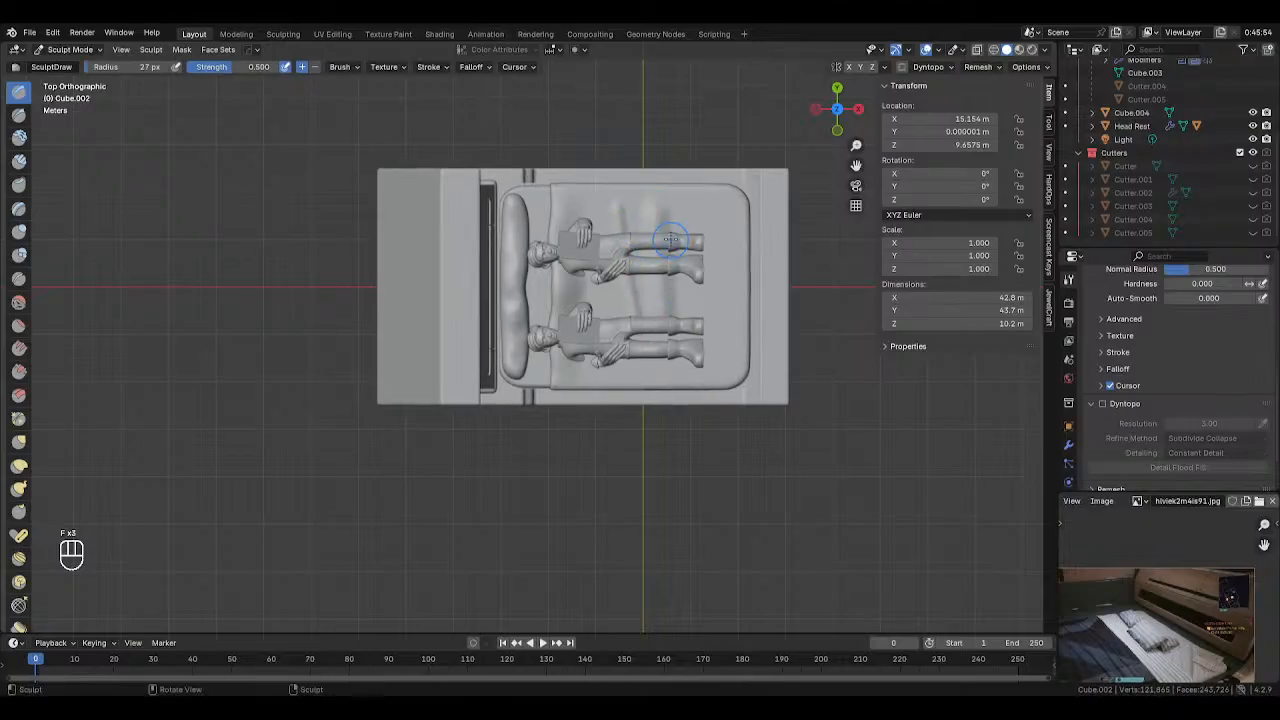
pyautogui.hotkey('ctrl', 'z')
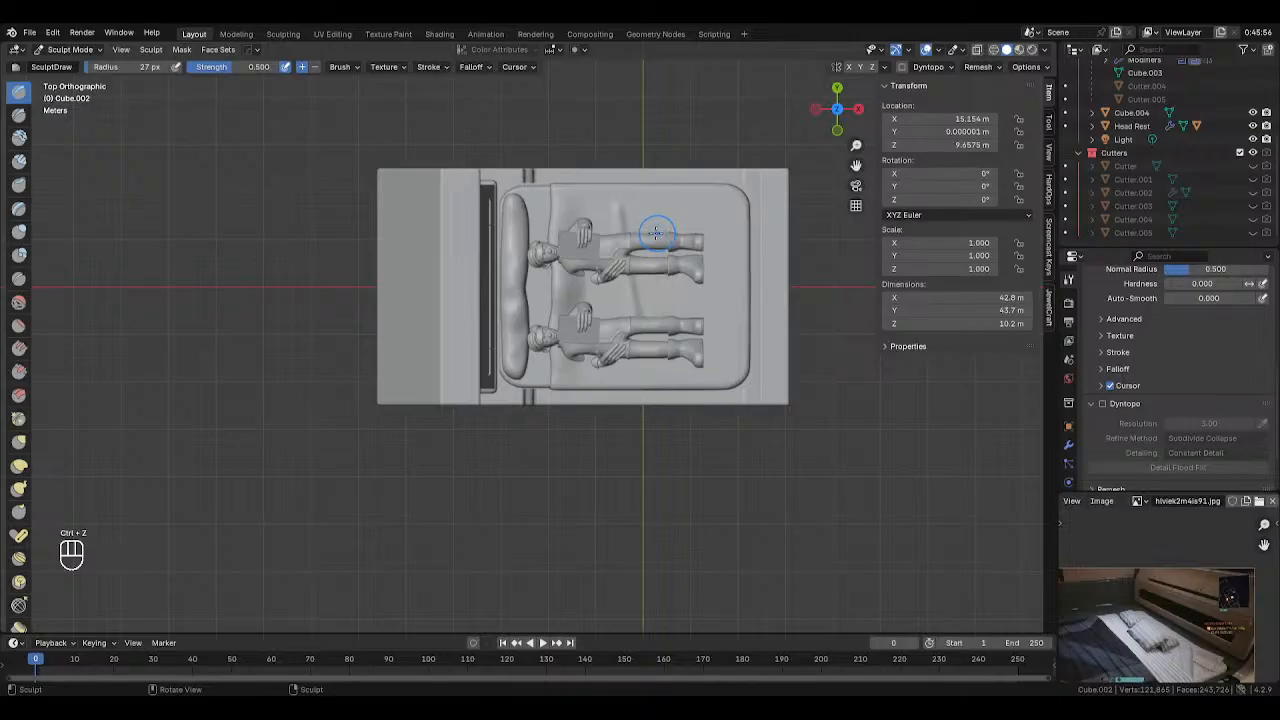
# Set the Draw brush radius to 18 px and draw folds across the mattress around the figures' lower legs and the foot-end corner
pyautogui.press('f')
pyautogui.click(651, 206)
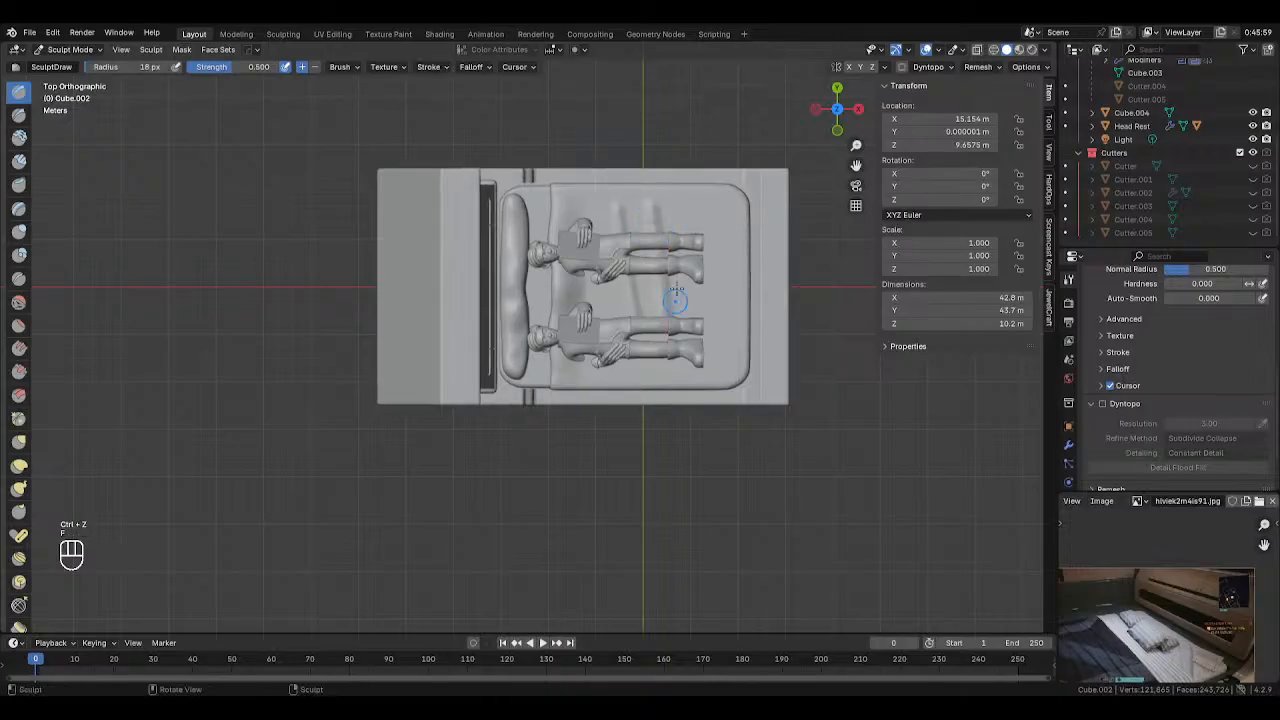
pyautogui.moveTo(675, 208); pyautogui.dragTo(673, 304)
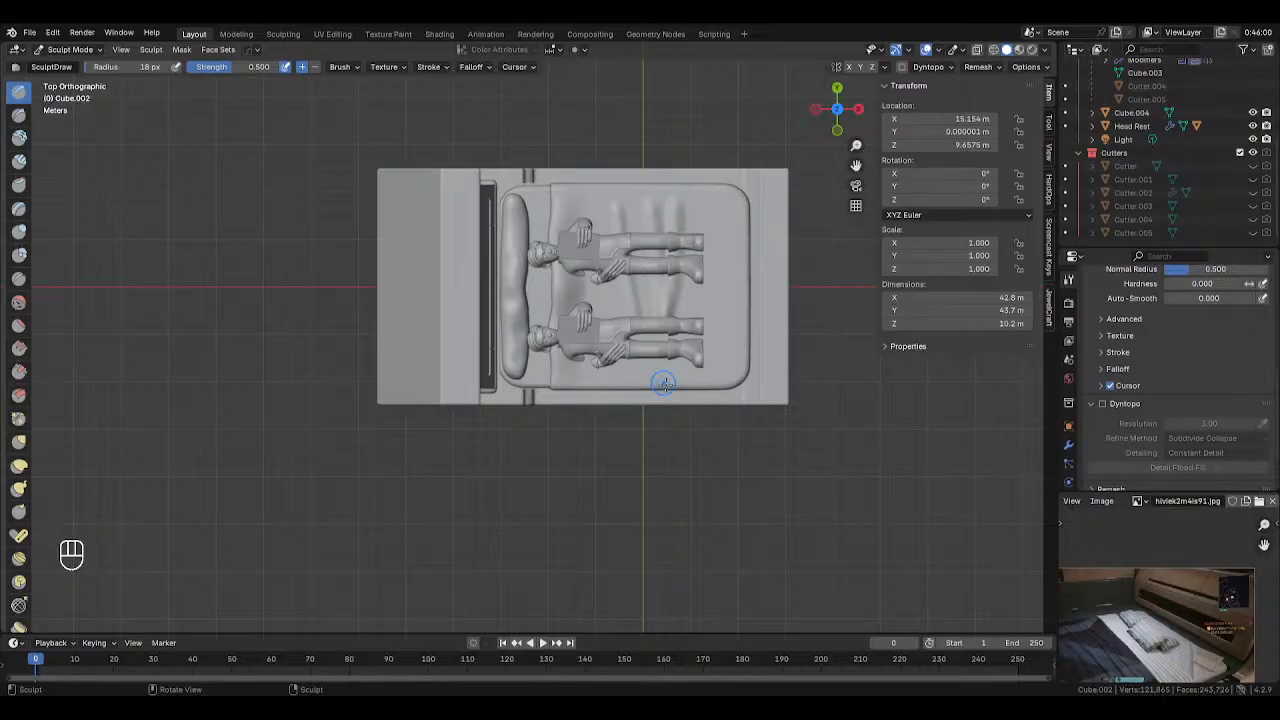
pyautogui.moveTo(717, 370); pyautogui.dragTo(703, 357)
pyautogui.moveTo(667, 240); pyautogui.dragTo(667, 238)
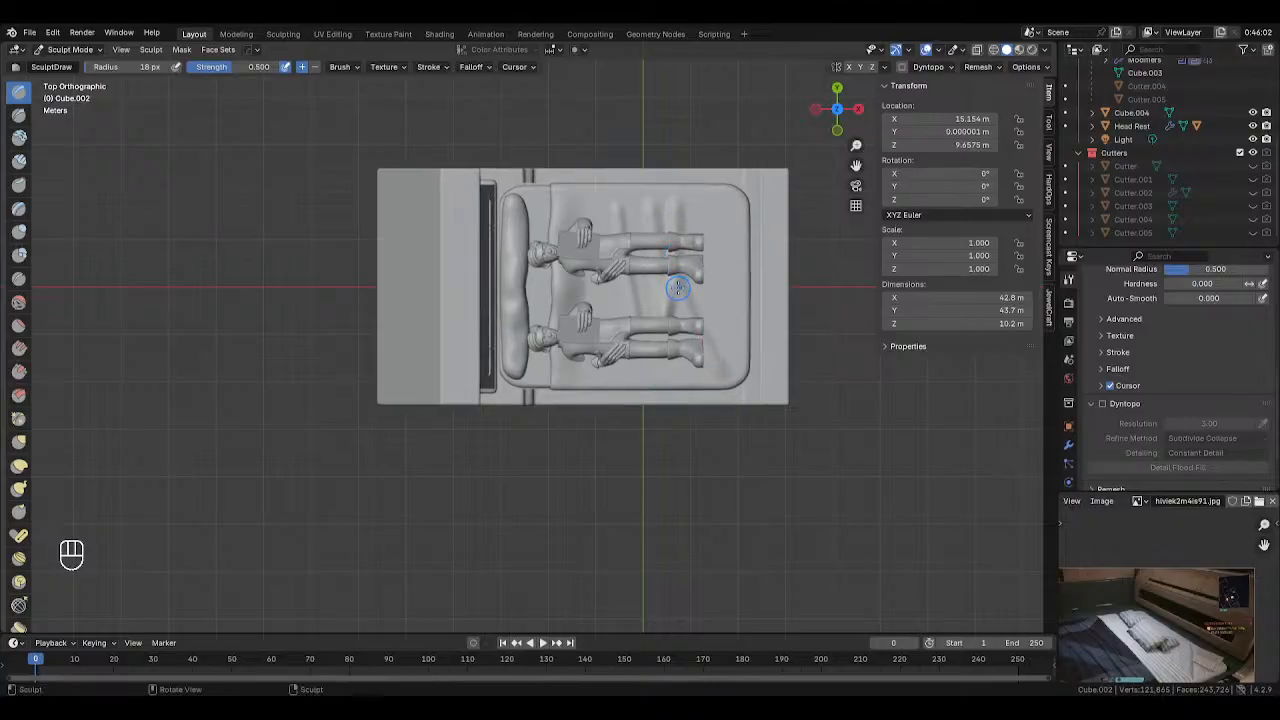
# Draw more folds across the mattress around the figures' waists and beside the lower figure's torso
pyautogui.moveTo(605, 293); pyautogui.dragTo(602, 425)
pyautogui.moveTo(582, 381); pyautogui.dragTo(598, 346)
pyautogui.moveTo(626, 224); pyautogui.dragTo(610, 311)
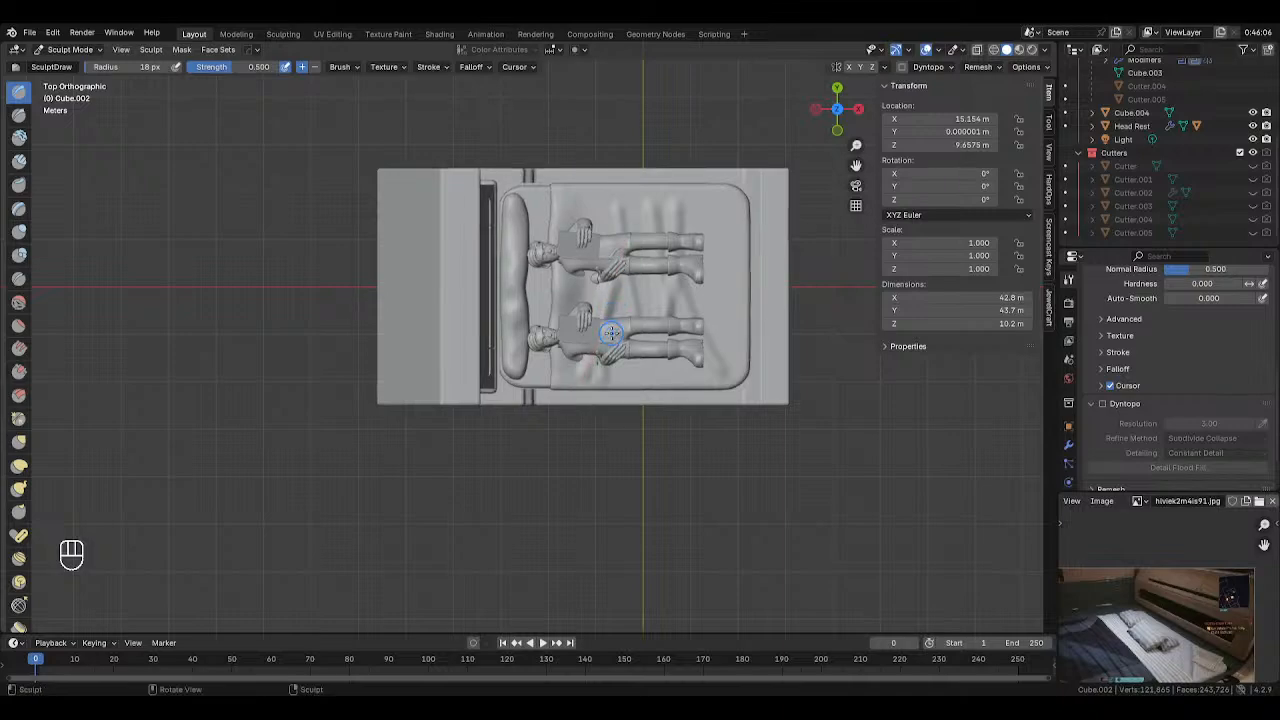
# Undo the last three sculpt strokes on the blanket
pyautogui.hotkey('ctrl', 'z')
pyautogui.hotkey('ctrl', 'z')
pyautogui.hotkey('ctrl', 'z')
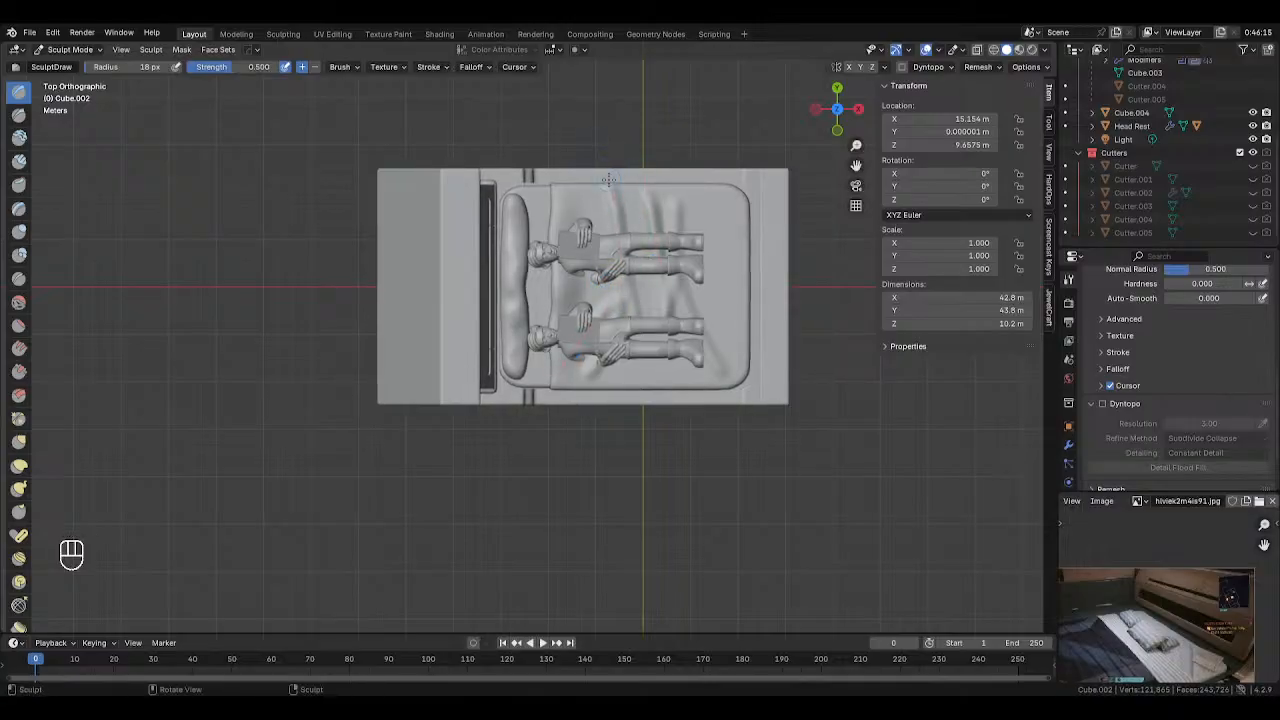
# Sculpt crosswise folds over the blanket around both lying figures with the Draw brush at 18 px radius and 0.500 strength
pyautogui.moveTo(622, 205); pyautogui.dragTo(640, 262)
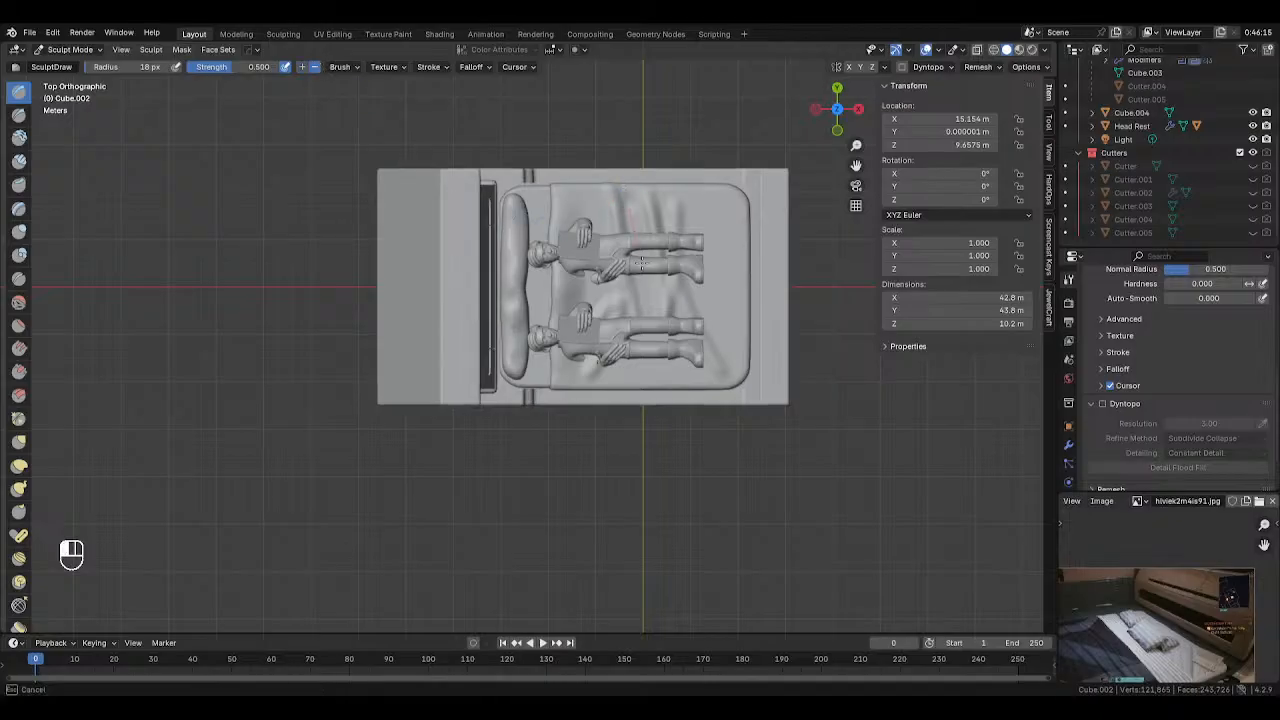
pyautogui.moveTo(655, 390); pyautogui.dragTo(656, 394)
pyautogui.moveTo(603, 187); pyautogui.dragTo(606, 358)
pyautogui.moveTo(608, 268)
pyautogui.mouseDown()
pyautogui.moveTo(557, 355)
pyautogui.moveTo(571, 364)
pyautogui.mouseUp()
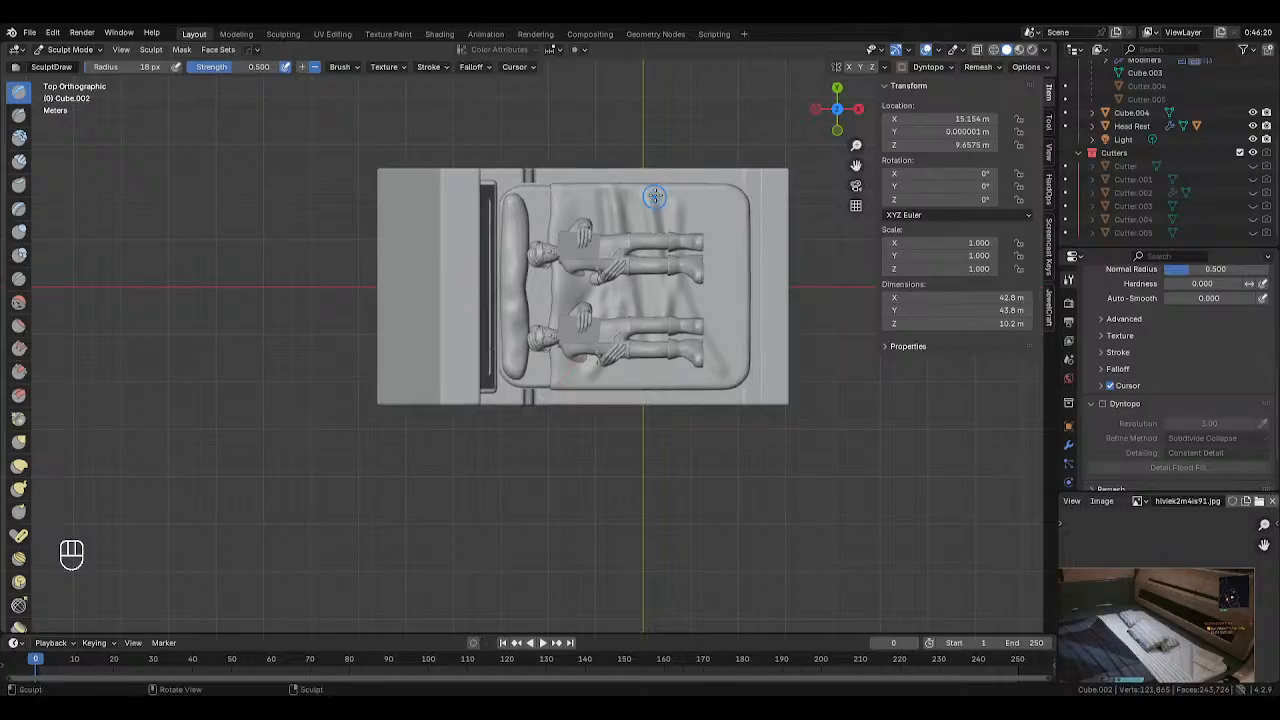
pyautogui.moveTo(667, 188)
pyautogui.mouseDown()
pyautogui.moveTo(690, 383)
pyautogui.moveTo(670, 288)
pyautogui.mouseUp()
pyautogui.moveTo(646, 211); pyautogui.dragTo(649, 259)
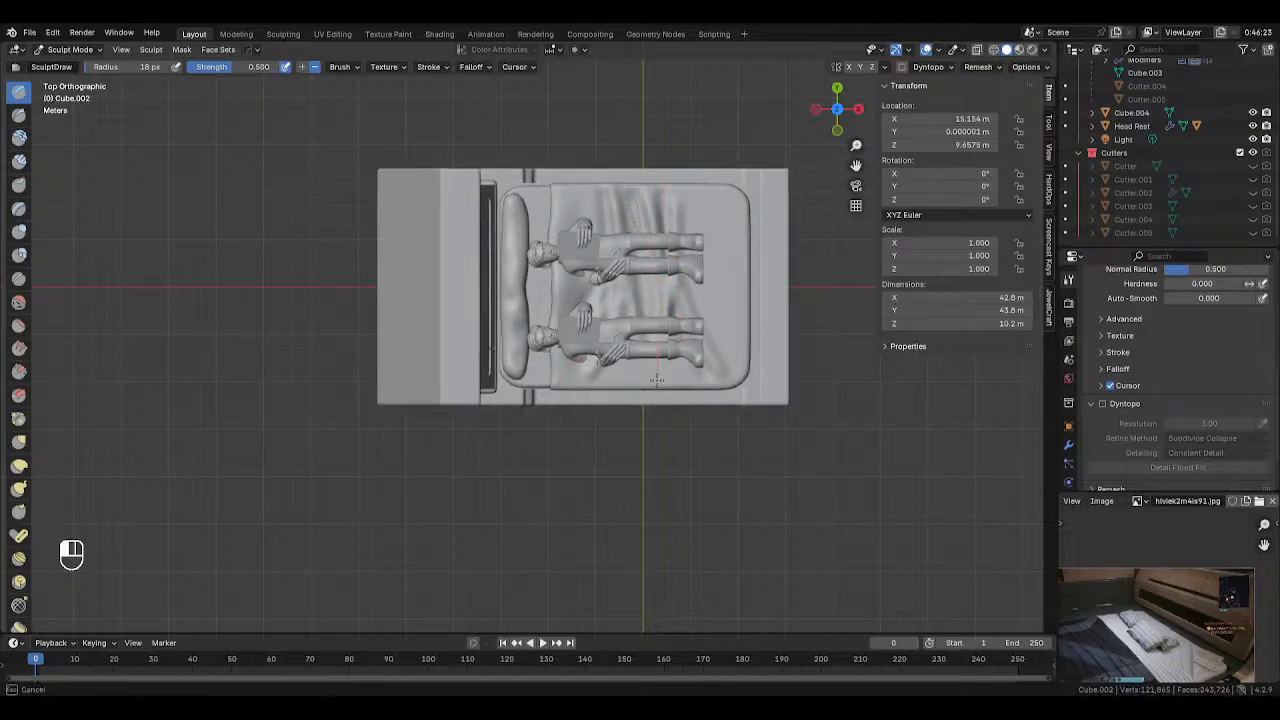
pyautogui.moveTo(657, 380); pyautogui.dragTo(655, 396)
pyautogui.moveTo(687, 196); pyautogui.dragTo(685, 203)
pyautogui.moveTo(703, 327); pyautogui.dragTo(703, 333)
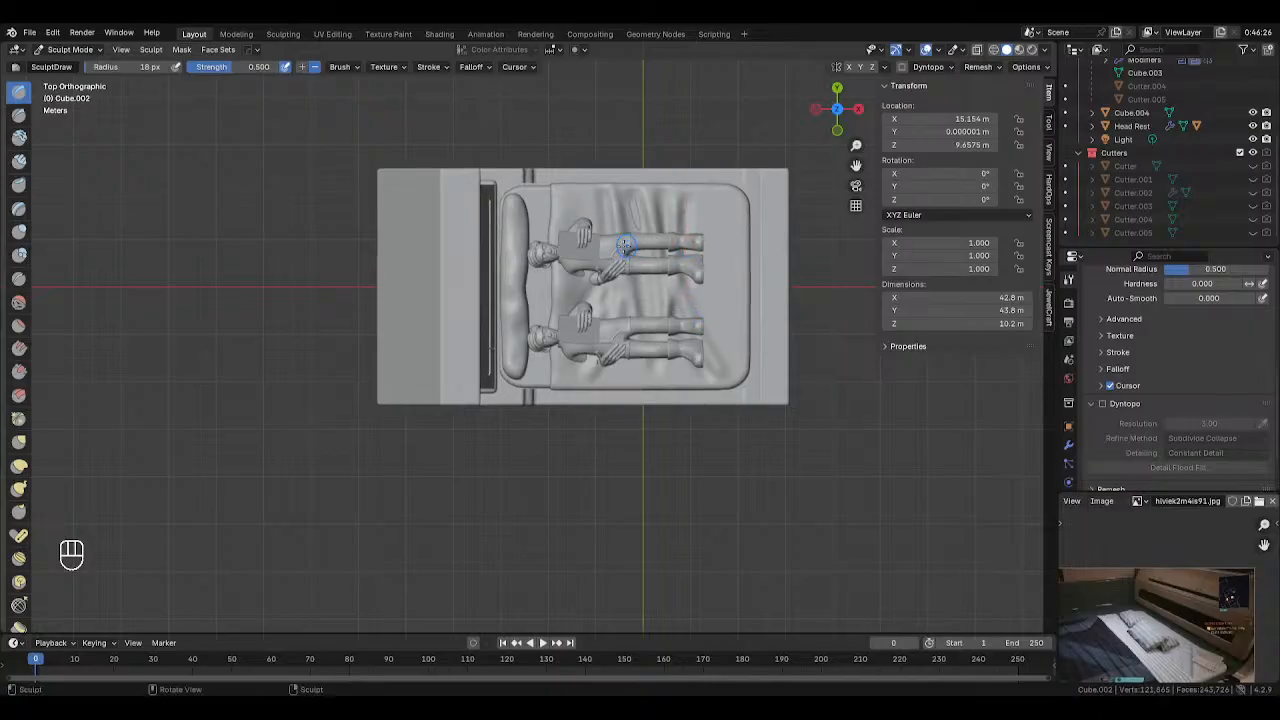
# Soften the folds along the blanket's upper side edge with the Smooth brush at about 63 px radius and 0.250 strength
pyautogui.hotkey('shift', 's')
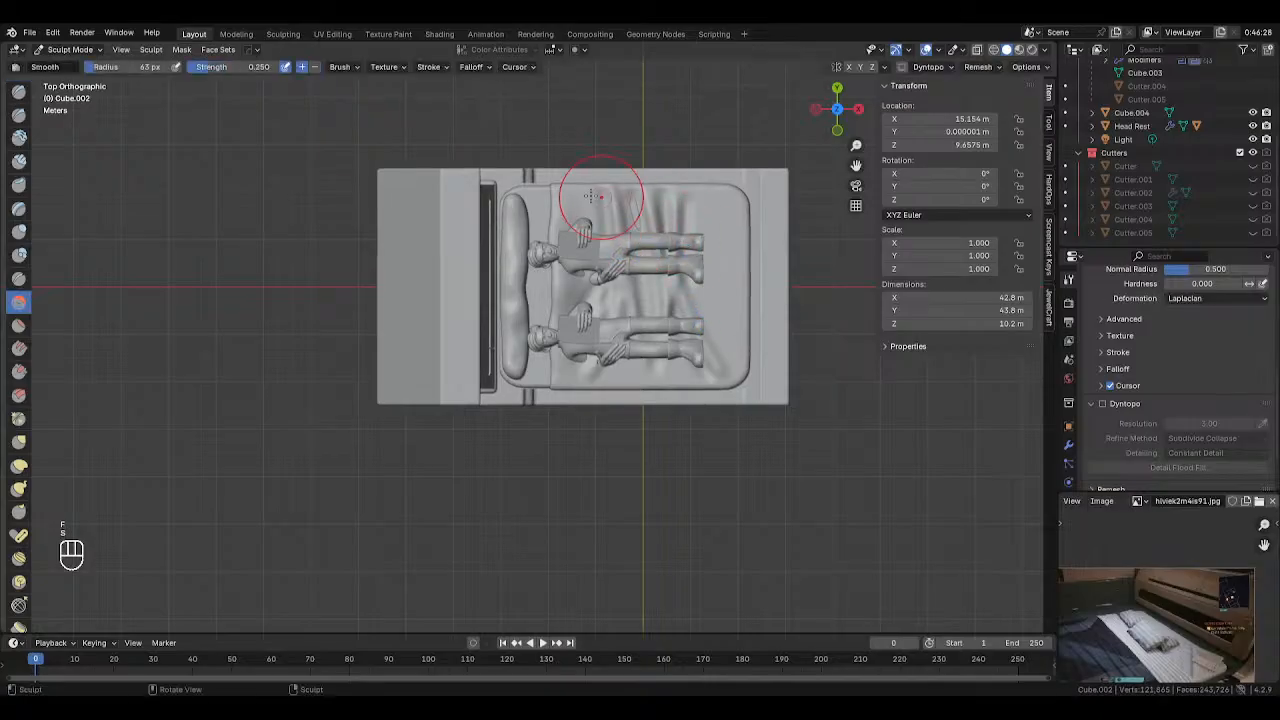
pyautogui.moveTo(577, 186); pyautogui.dragTo(579, 189)
pyautogui.moveTo(645, 218)
pyautogui.mouseDown()
pyautogui.moveTo(612, 178)
pyautogui.moveTo(605, 219)
pyautogui.moveTo(624, 234)
pyautogui.moveTo(655, 195)
pyautogui.mouseUp()
# Set the Smooth brush strength to 0.35 and smooth the blanket folds around and between the two figures
pyautogui.click(232, 66)
pyautogui.write('.35')
pyautogui.press('Return')
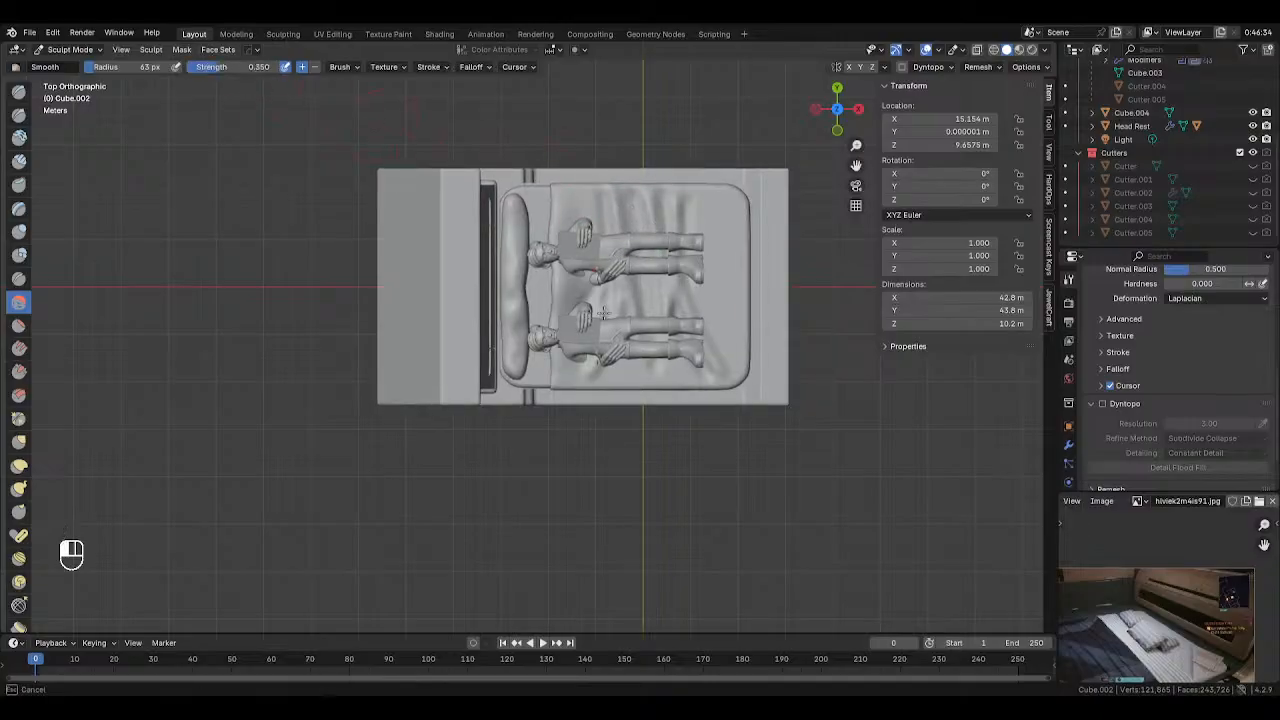
pyautogui.moveTo(604, 313); pyautogui.dragTo(607, 234)
pyautogui.moveTo(655, 292); pyautogui.dragTo(702, 362)
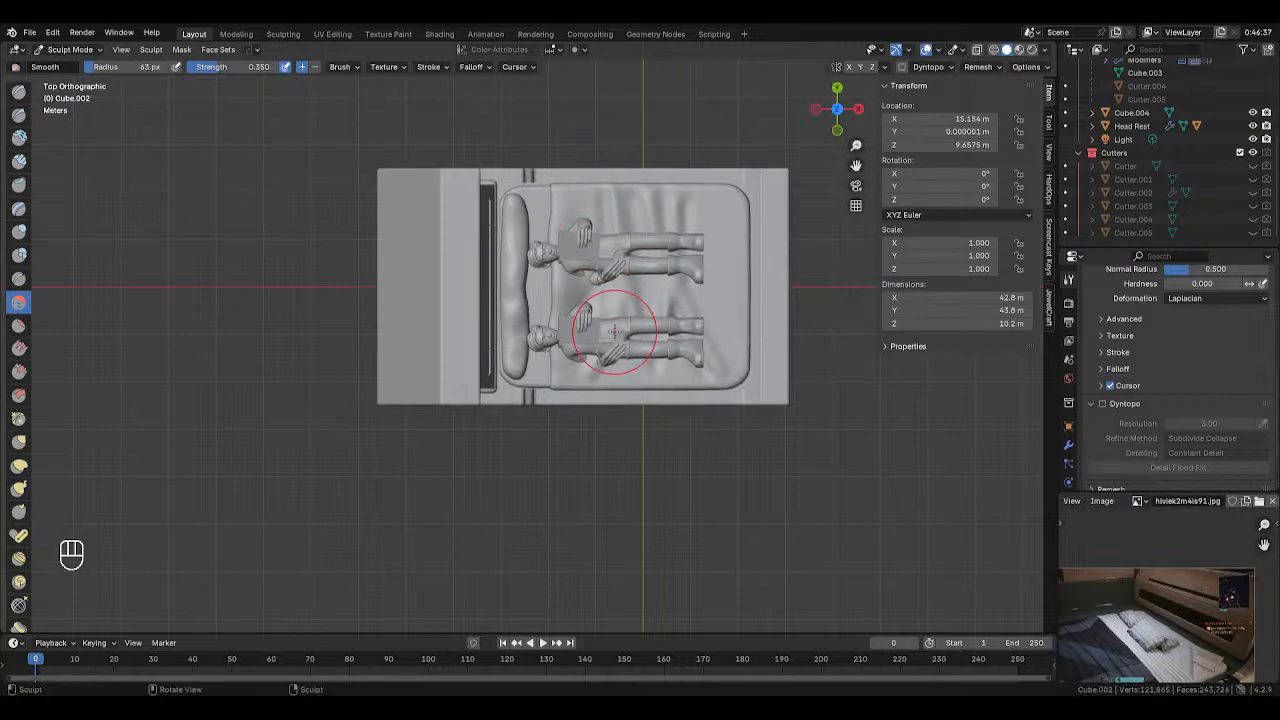
pyautogui.moveTo(614, 331); pyautogui.dragTo(602, 352)
pyautogui.moveTo(597, 298); pyautogui.dragTo(608, 279)
# Reduce the Smooth brush radius to about 37 px, soften the remaining folds across the blanket, and return to Object Mode
pyautogui.press('f')
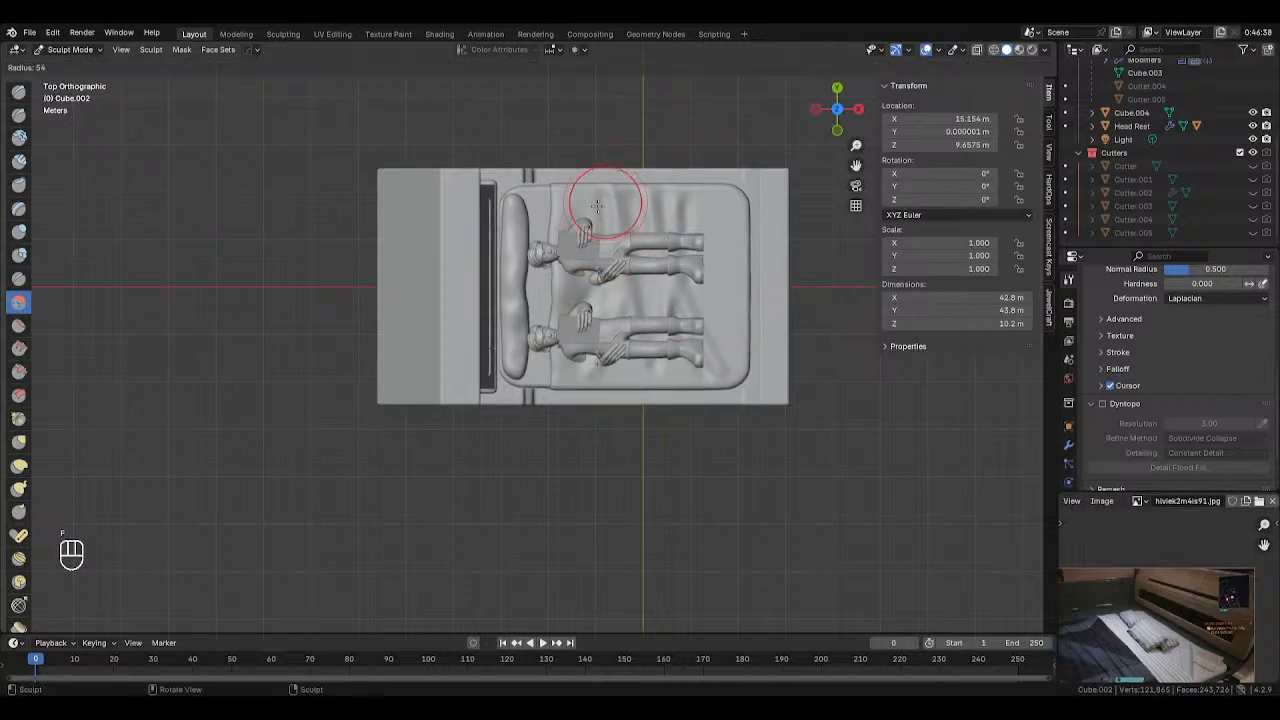
pyautogui.click(637, 196)
pyautogui.moveTo(610, 187); pyautogui.dragTo(697, 200)
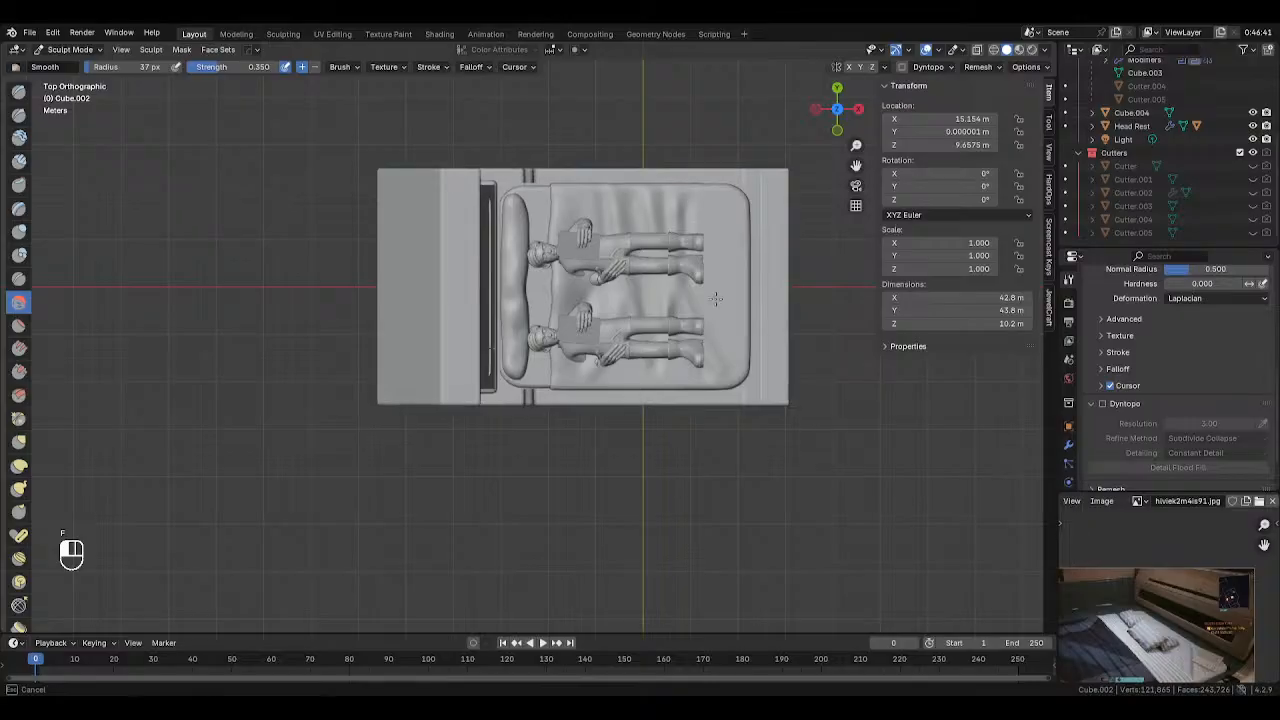
pyautogui.moveTo(716, 299)
pyautogui.mouseDown()
pyautogui.moveTo(694, 218)
pyautogui.moveTo(640, 222)
pyautogui.moveTo(611, 256)
pyautogui.mouseUp()
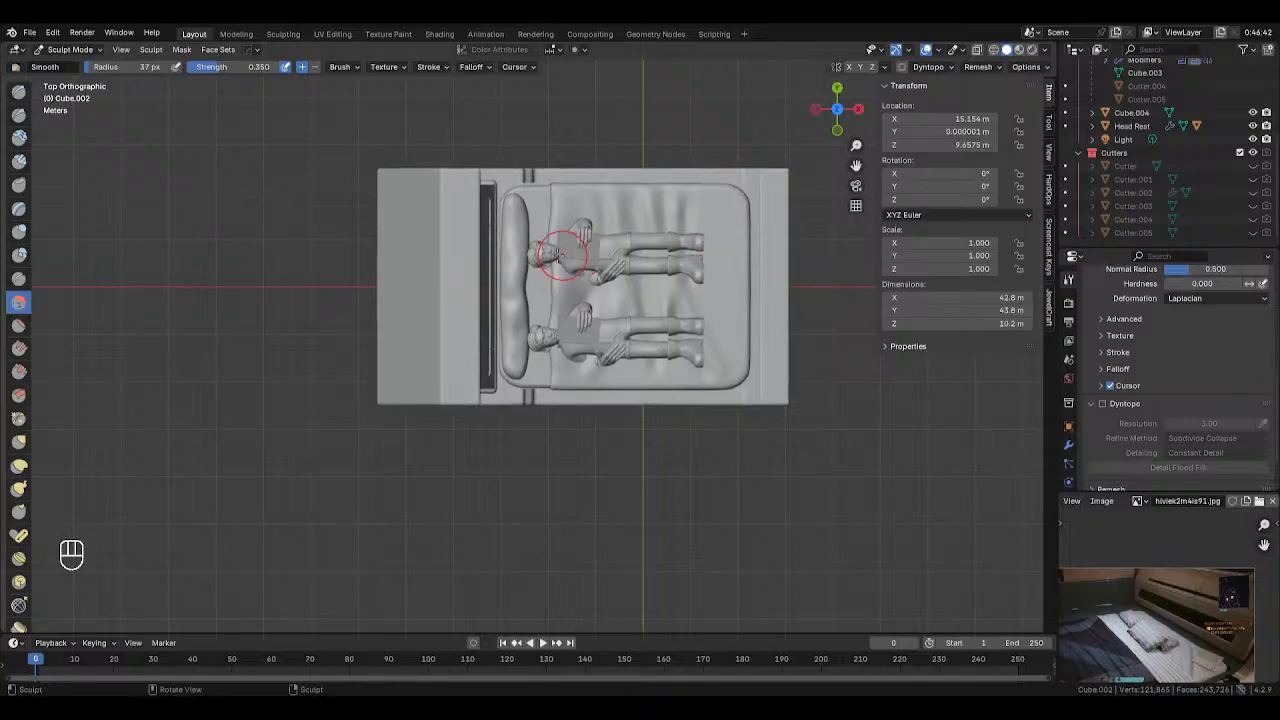
pyautogui.press('Tab')
pyautogui.click(391, 248)
pyautogui.press('h')
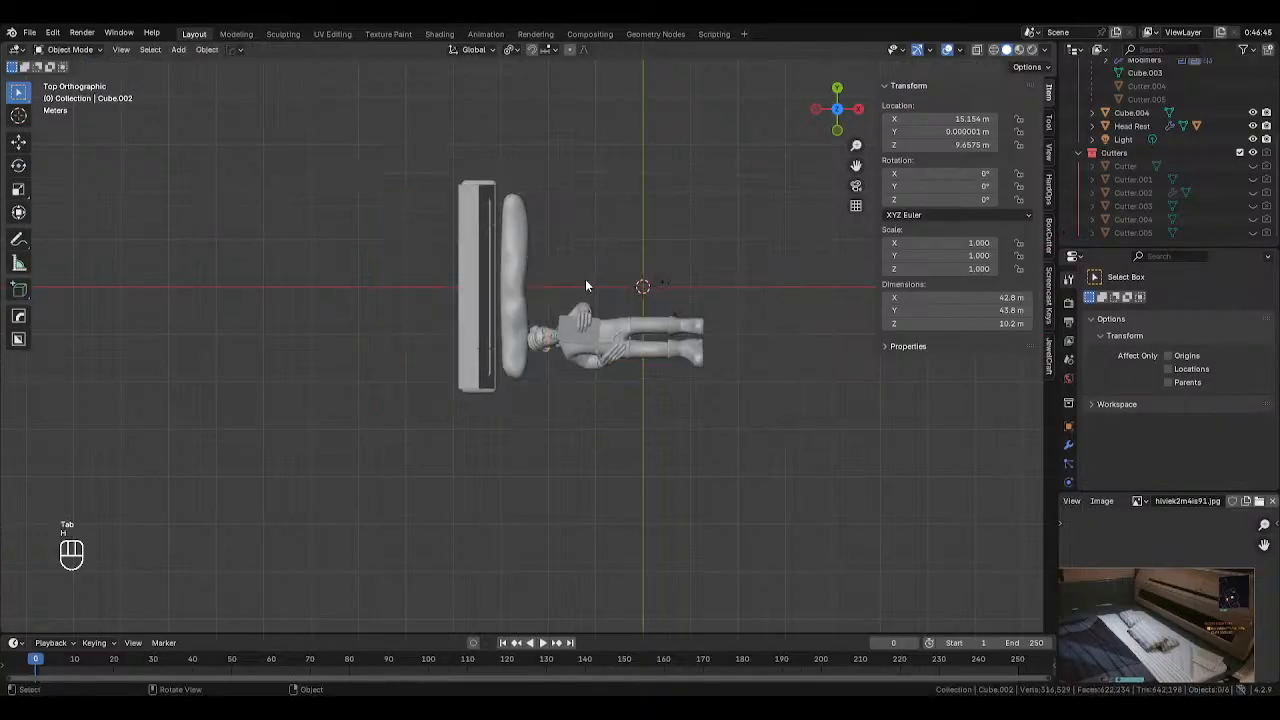
pyautogui.hotkey('ctrl', 'z')
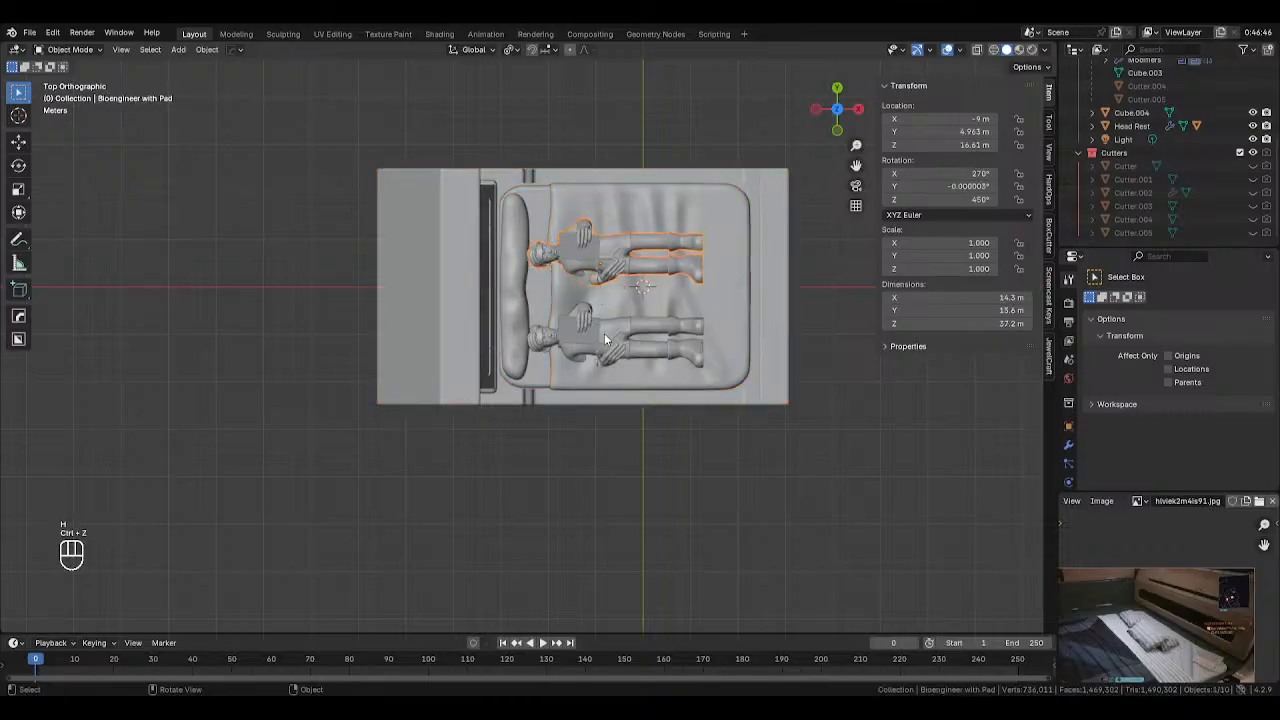
pyautogui.hotkey('ctrl', 'z')
pyautogui.press('h')
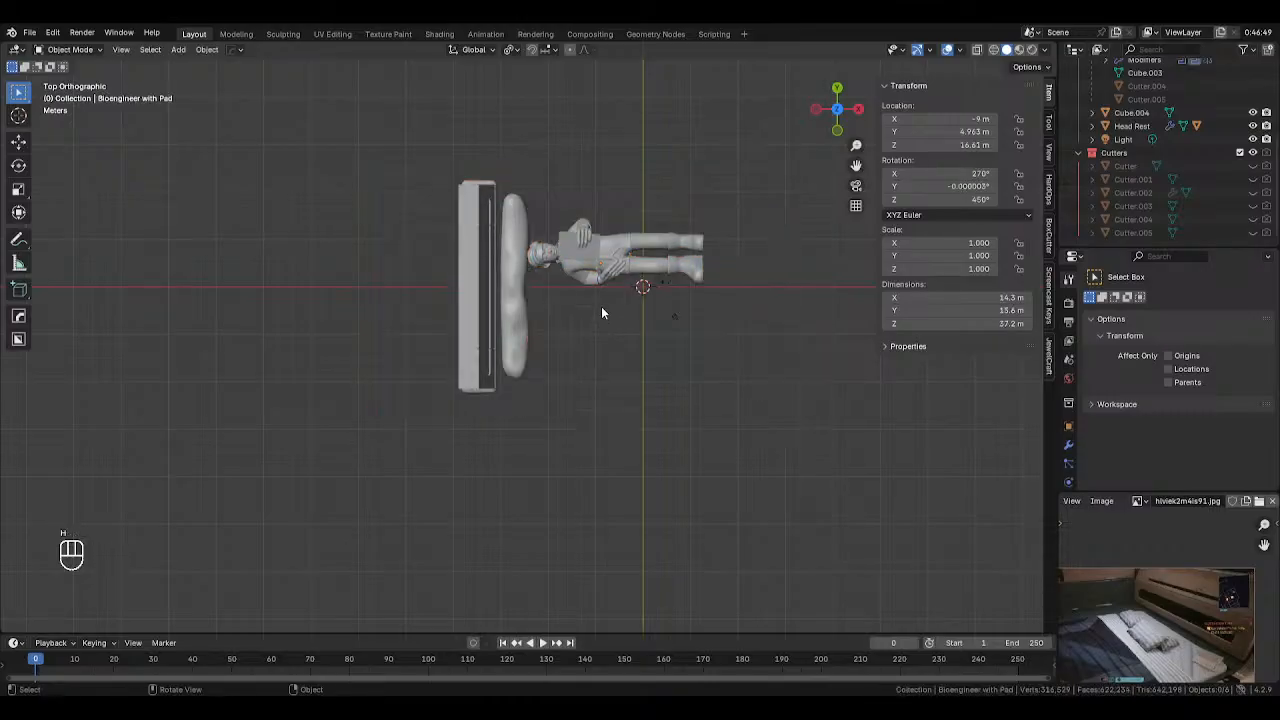
pyautogui.hotkey('ctrl', 'z')
# Hide both Bioengineer with Pad figures lying on the bed
pyautogui.click(594, 348)
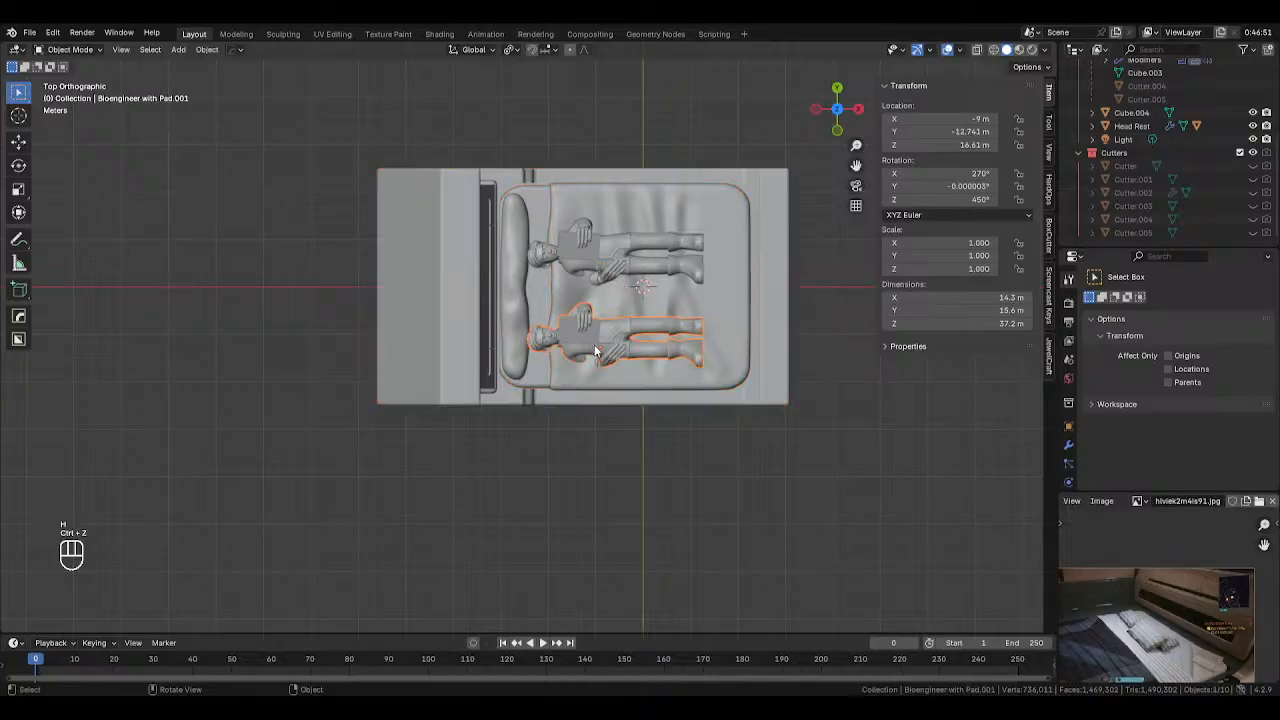
pyautogui.press('h')
pyautogui.click(578, 248)
pyautogui.press('h')
# Select the blanket object and put it into Sculpt Mode
pyautogui.moveTo(578, 248); pyautogui.dragTo(508, 227, button='middle')
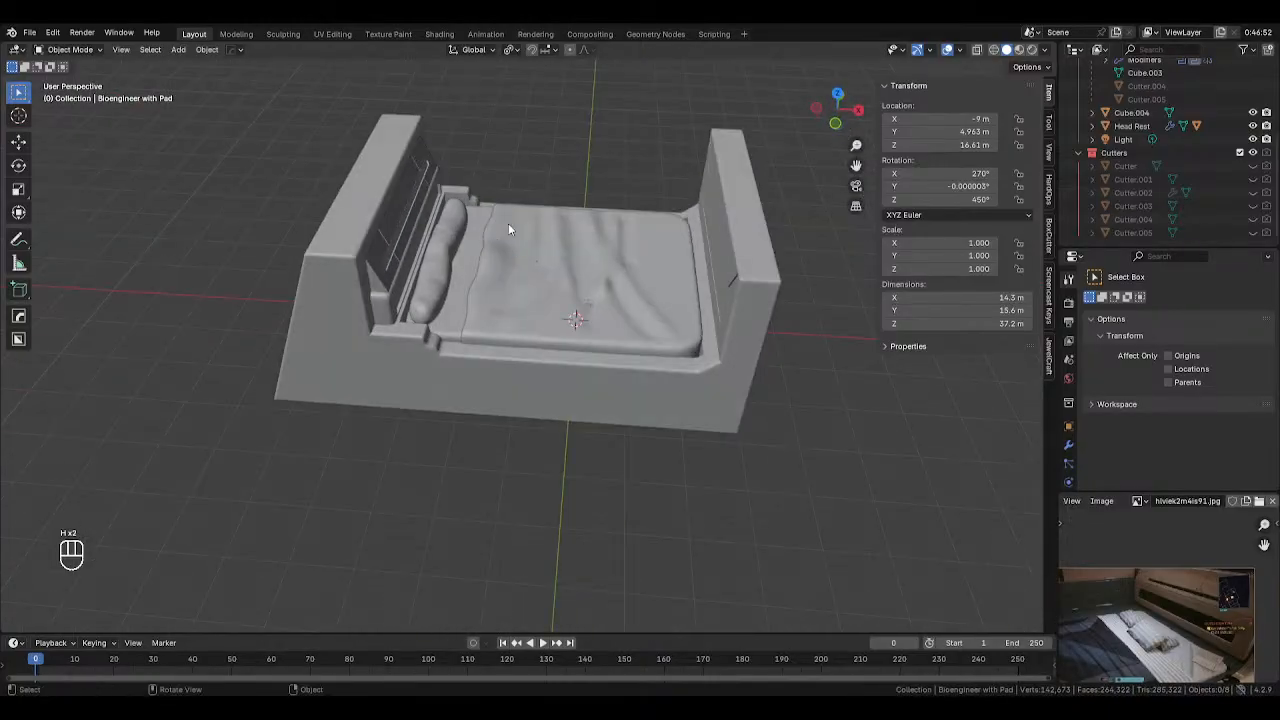
pyautogui.press('Tab')
pyautogui.click(550, 279)
pyautogui.press('Tab')
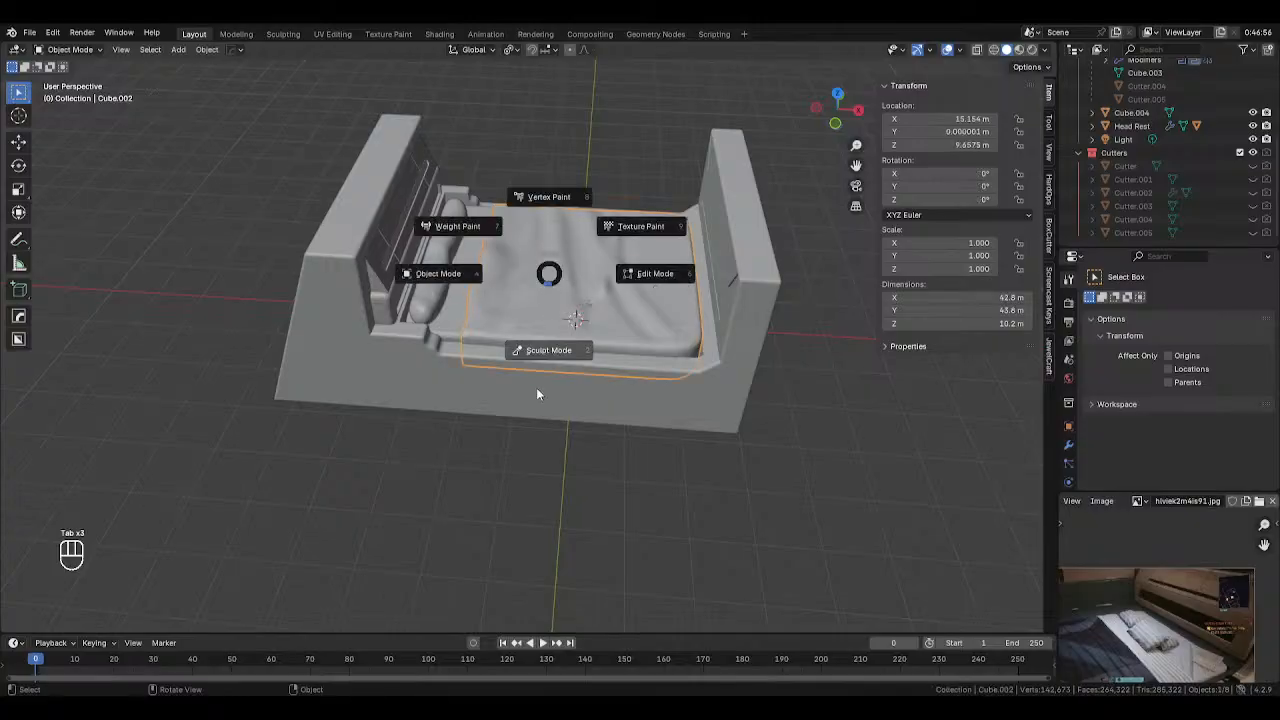
pyautogui.click(536, 387)
# Sculpt long branching folds down the middle of the blanket with the Draw brush at about 43 px radius and 0.500 strength
pyautogui.moveTo(487, 269); pyautogui.dragTo(645, 455, button='middle')
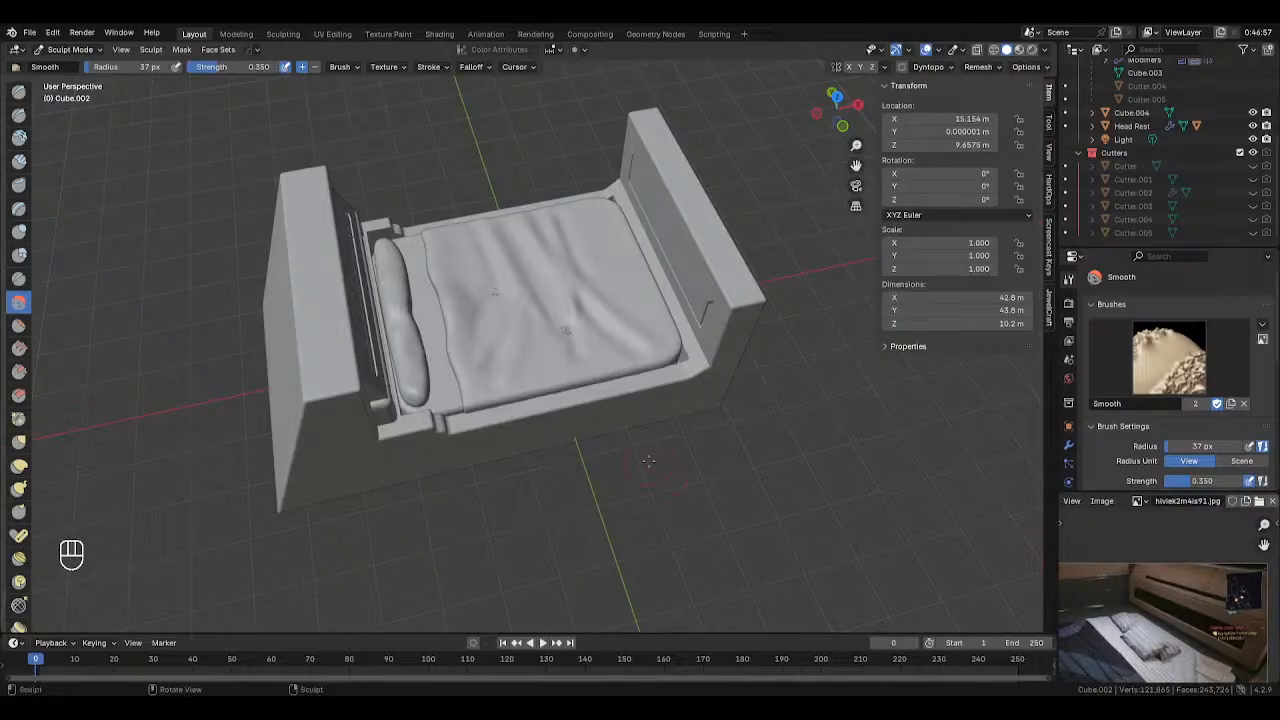
pyautogui.scroll(5, 622, 448)
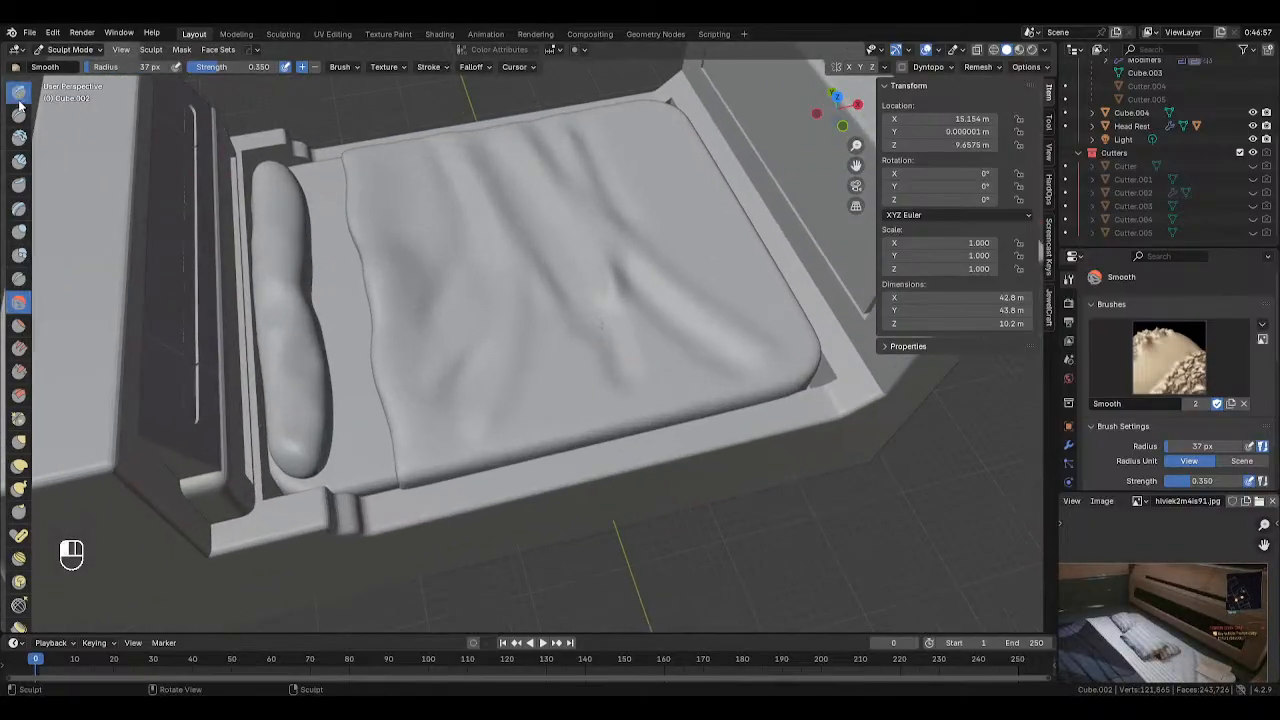
pyautogui.click(19, 93)
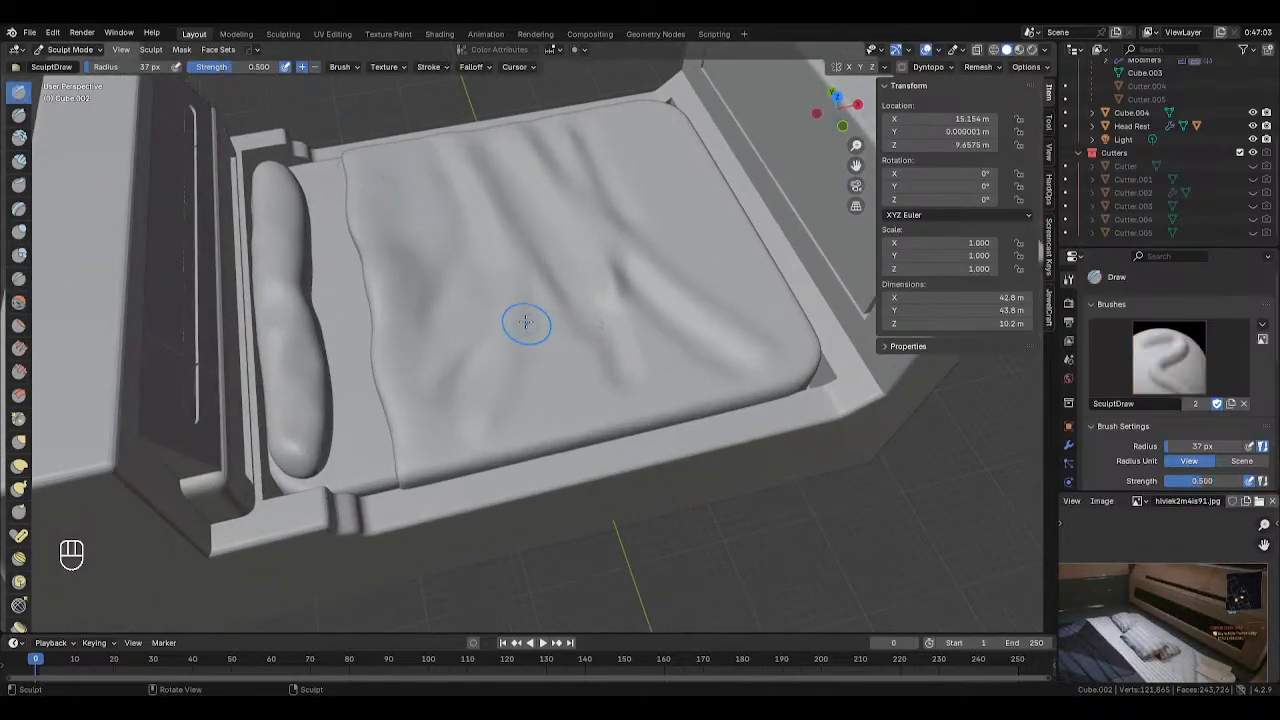
pyautogui.press('f')
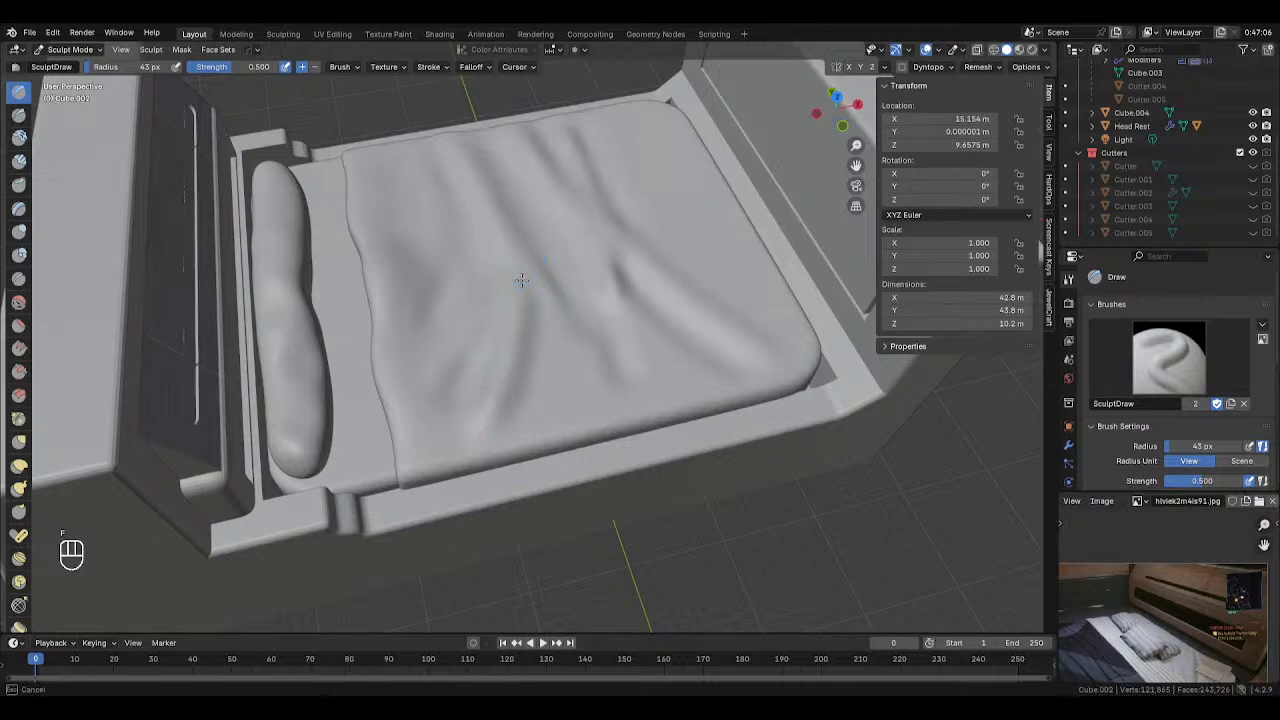
pyautogui.moveTo(521, 281)
pyautogui.mouseDown()
pyautogui.moveTo(487, 438)
pyautogui.moveTo(449, 372)
pyautogui.moveTo(428, 402)
pyautogui.mouseUp()
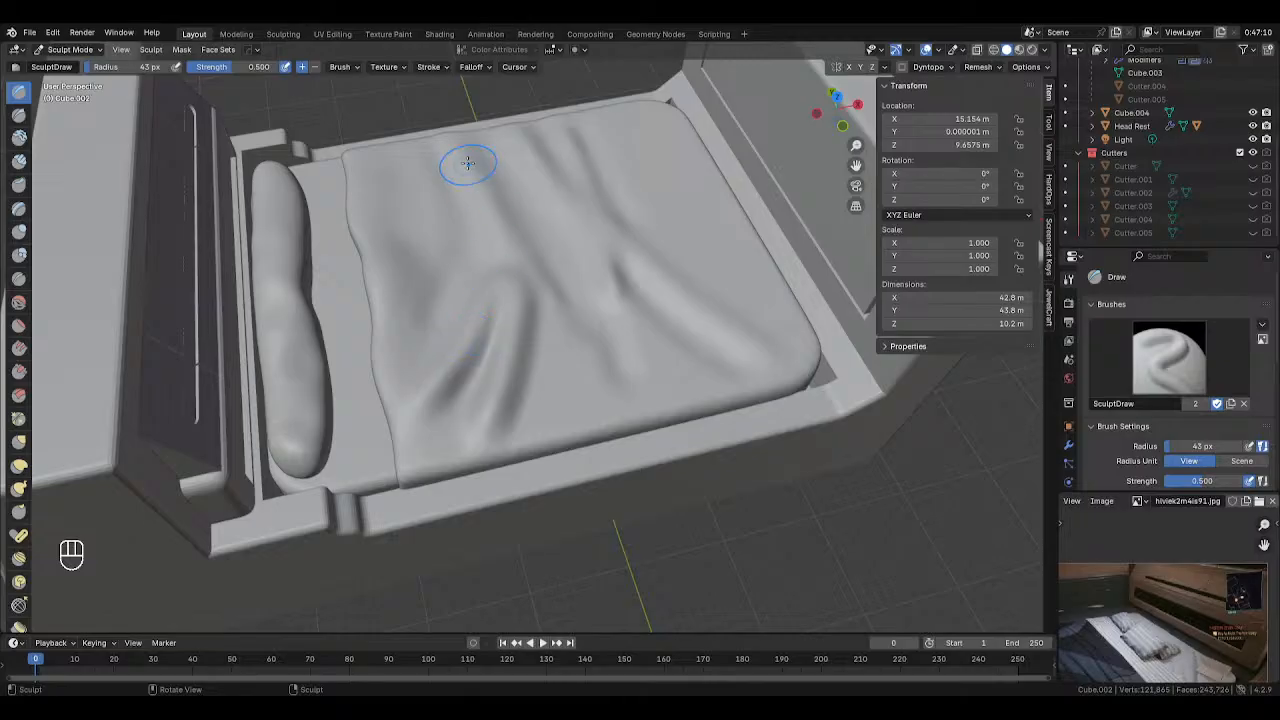
pyautogui.moveTo(448, 133); pyautogui.dragTo(511, 263)
pyautogui.moveTo(562, 308); pyautogui.dragTo(586, 371)
pyautogui.moveTo(549, 309)
pyautogui.mouseDown()
pyautogui.moveTo(680, 412)
pyautogui.moveTo(700, 412)
pyautogui.mouseUp()
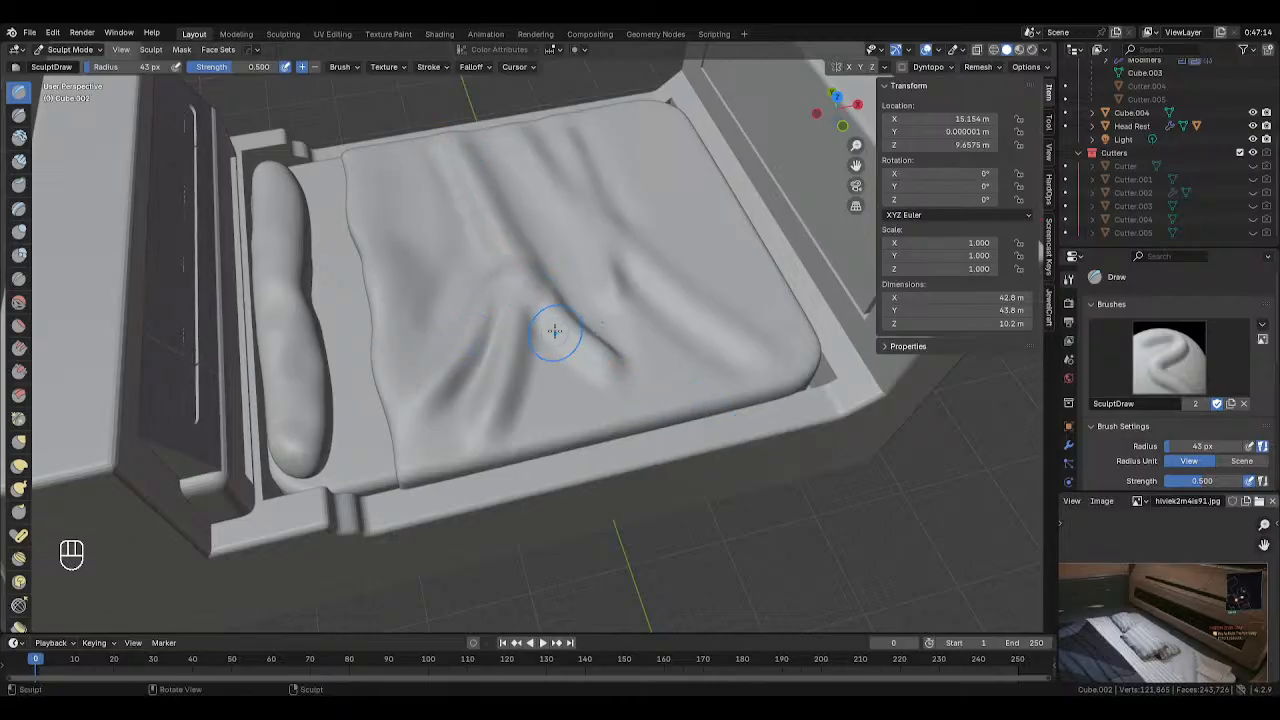
pyautogui.moveTo(557, 332)
pyautogui.mouseDown()
pyautogui.moveTo(754, 418)
pyautogui.moveTo(677, 414)
pyautogui.moveTo(633, 392)
pyautogui.mouseUp()
# Soften the new branching folds with the Smooth brush at about 68 px radius and 0.350 strength
pyautogui.press('s')
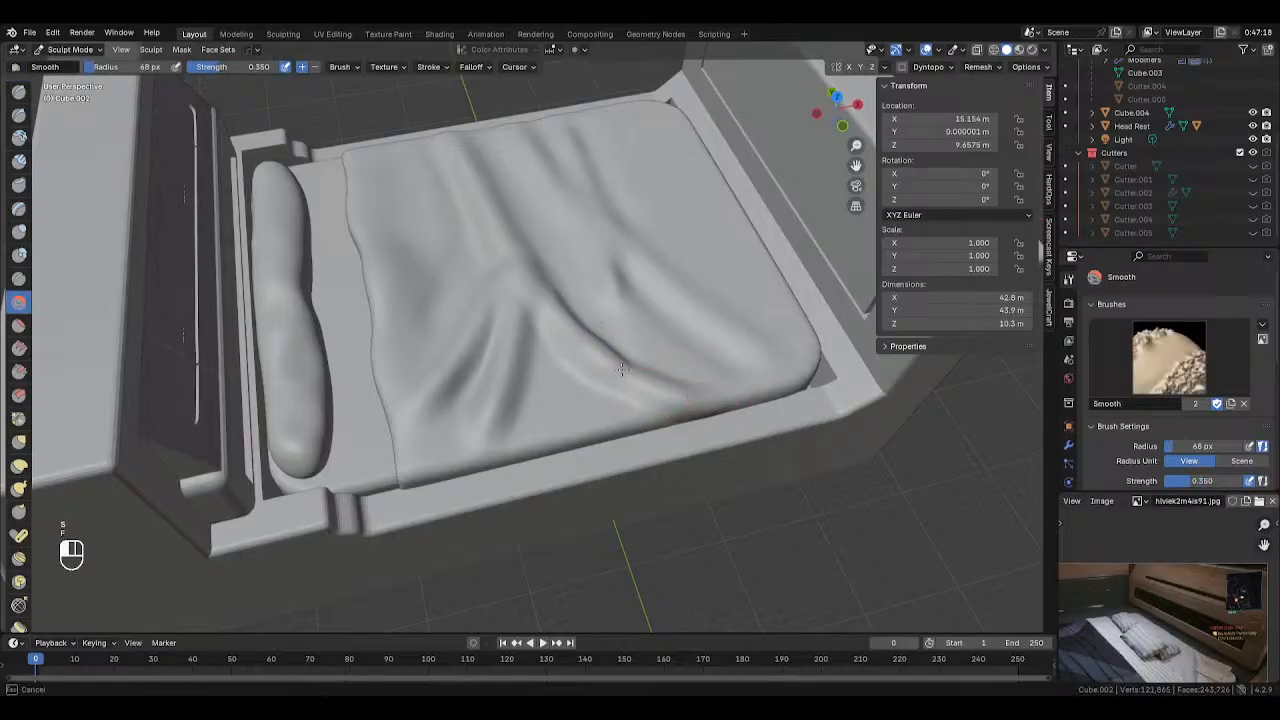
pyautogui.moveTo(435, 181); pyautogui.dragTo(463, 392)
pyautogui.moveTo(541, 366)
pyautogui.mouseDown()
pyautogui.moveTo(512, 234)
pyautogui.moveTo(601, 252)
pyautogui.moveTo(694, 337)
pyautogui.mouseUp()
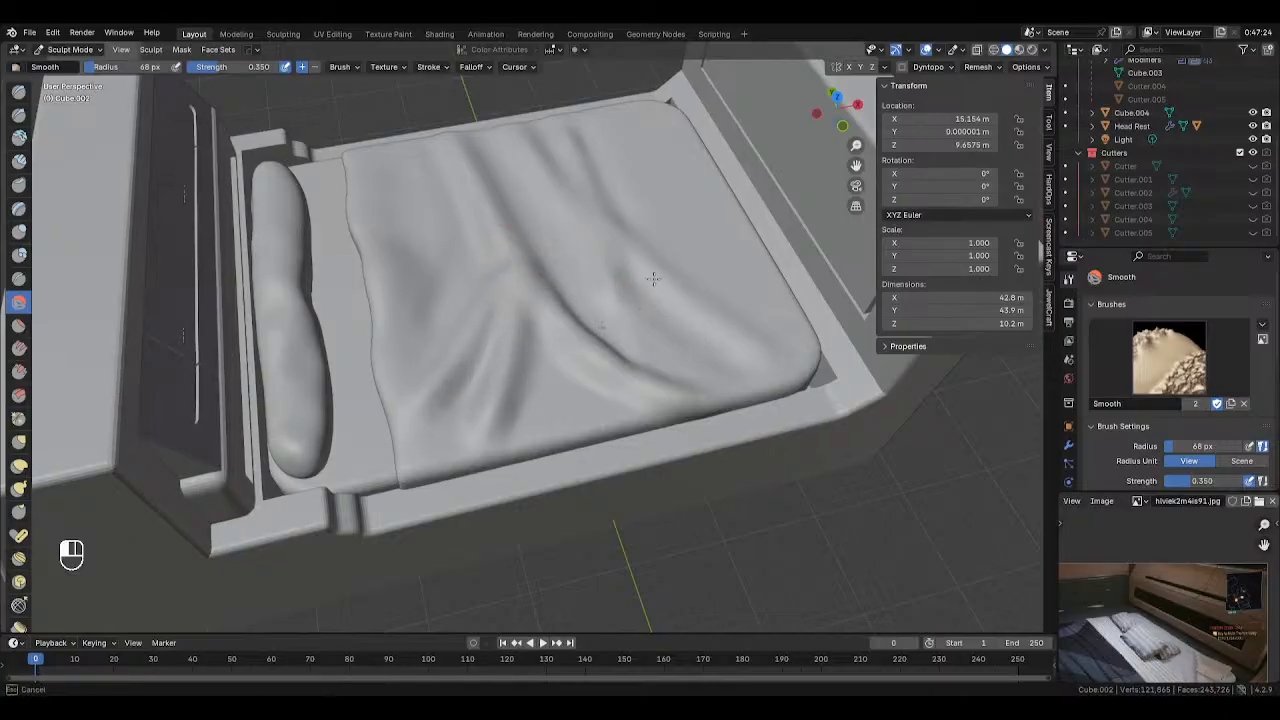
pyautogui.moveTo(653, 279); pyautogui.dragTo(552, 146)
# Sculpt a thin diagonal fold near the foot end of the blanket with the Draw brush at about 27 px radius
pyautogui.click(18, 91)
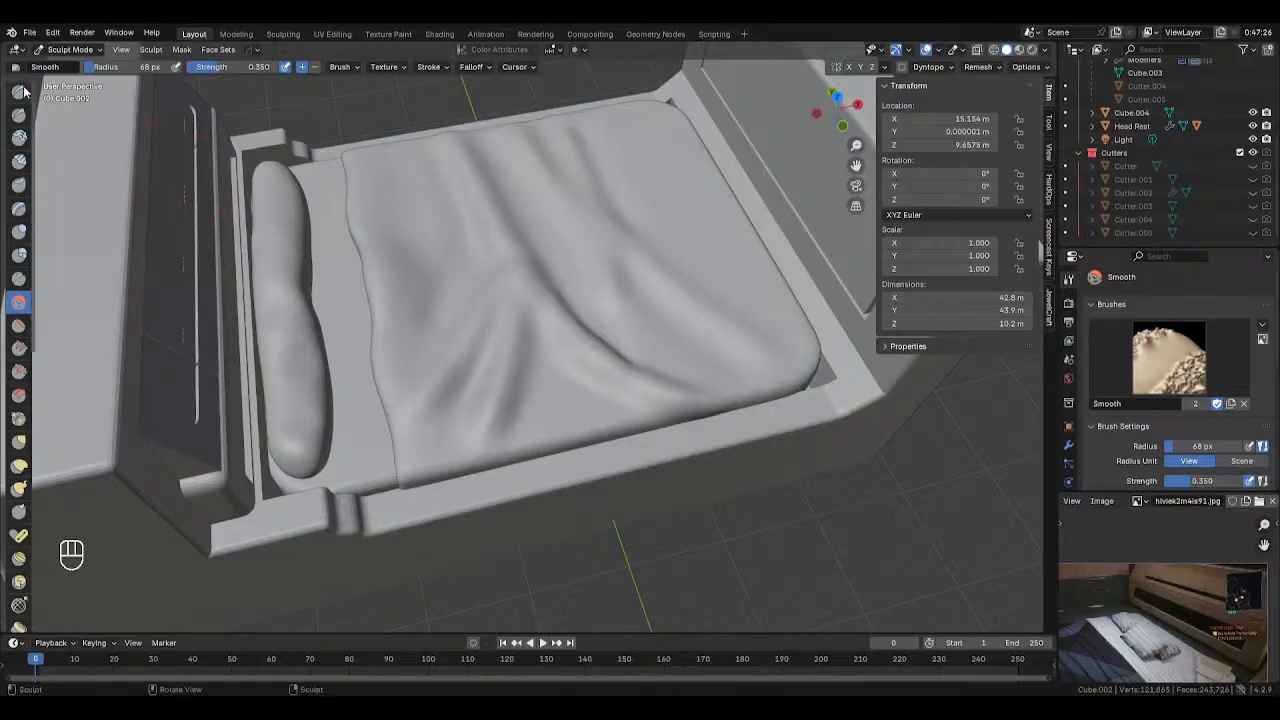
pyautogui.press('f')
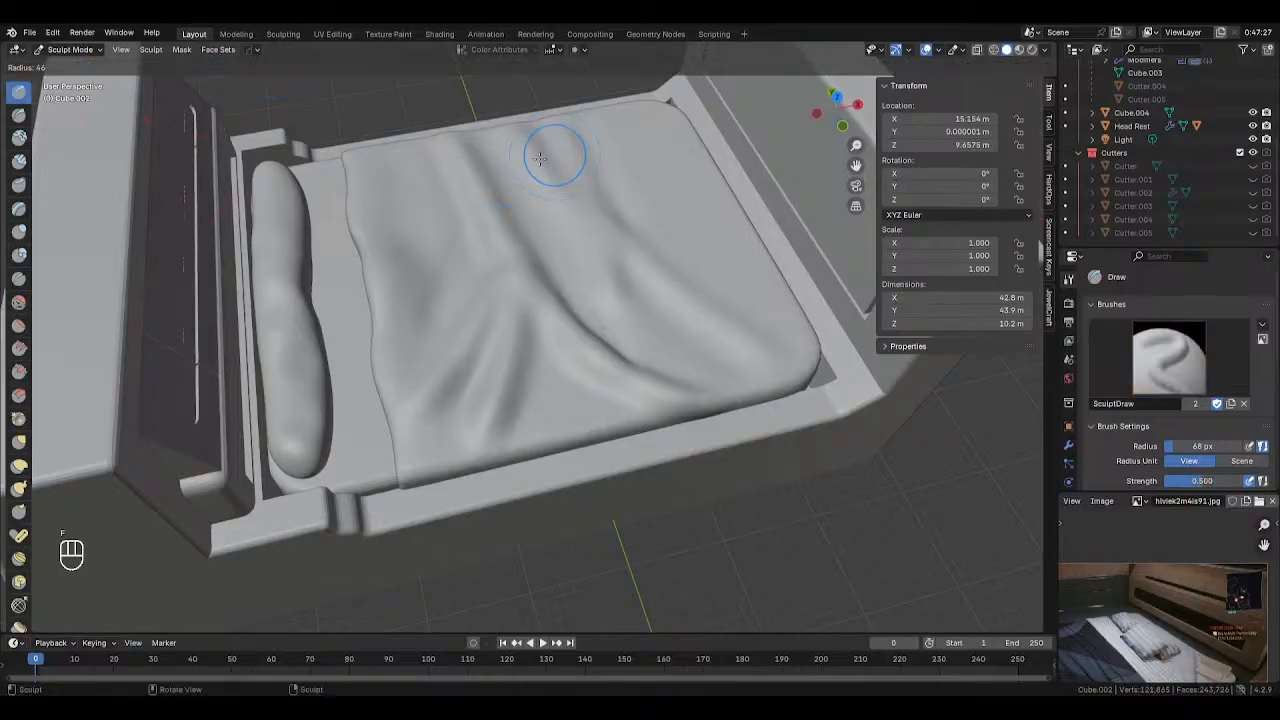
pyautogui.click(573, 154)
pyautogui.moveTo(591, 125); pyautogui.dragTo(590, 149)
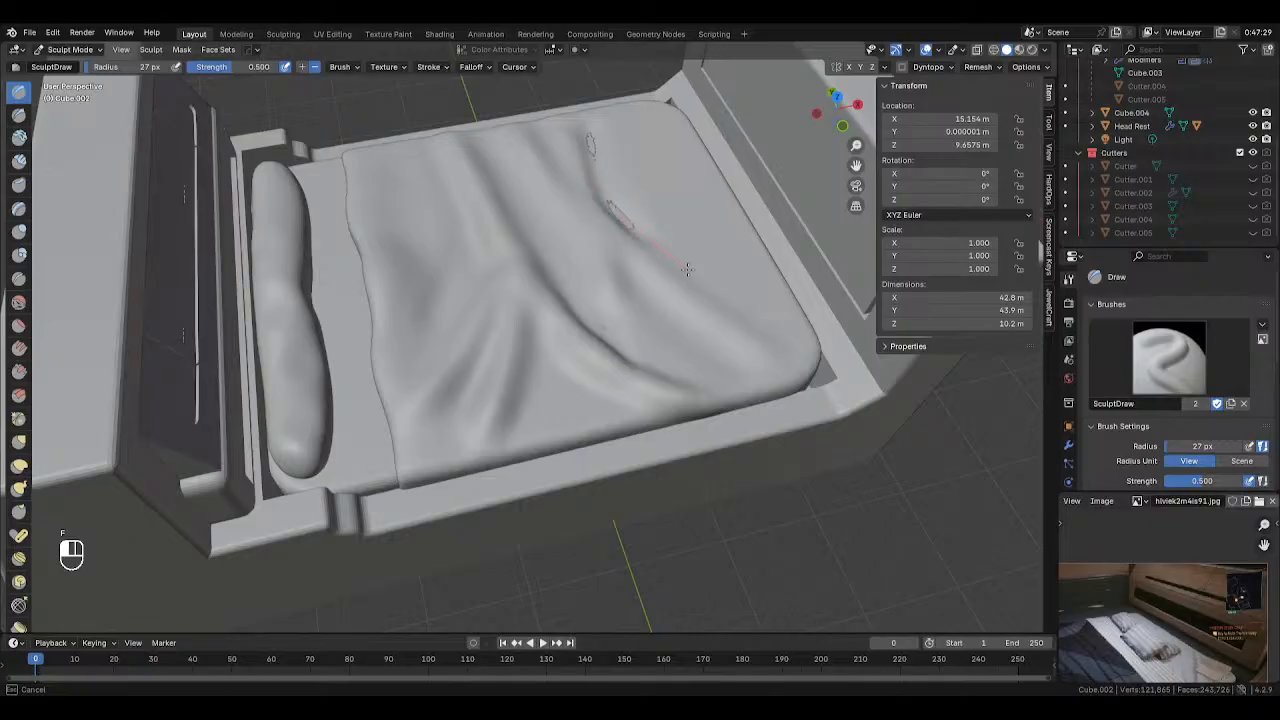
# Smooth the thin fold near the foot end with the Smooth brush at about 59 px radius
pyautogui.press('s')
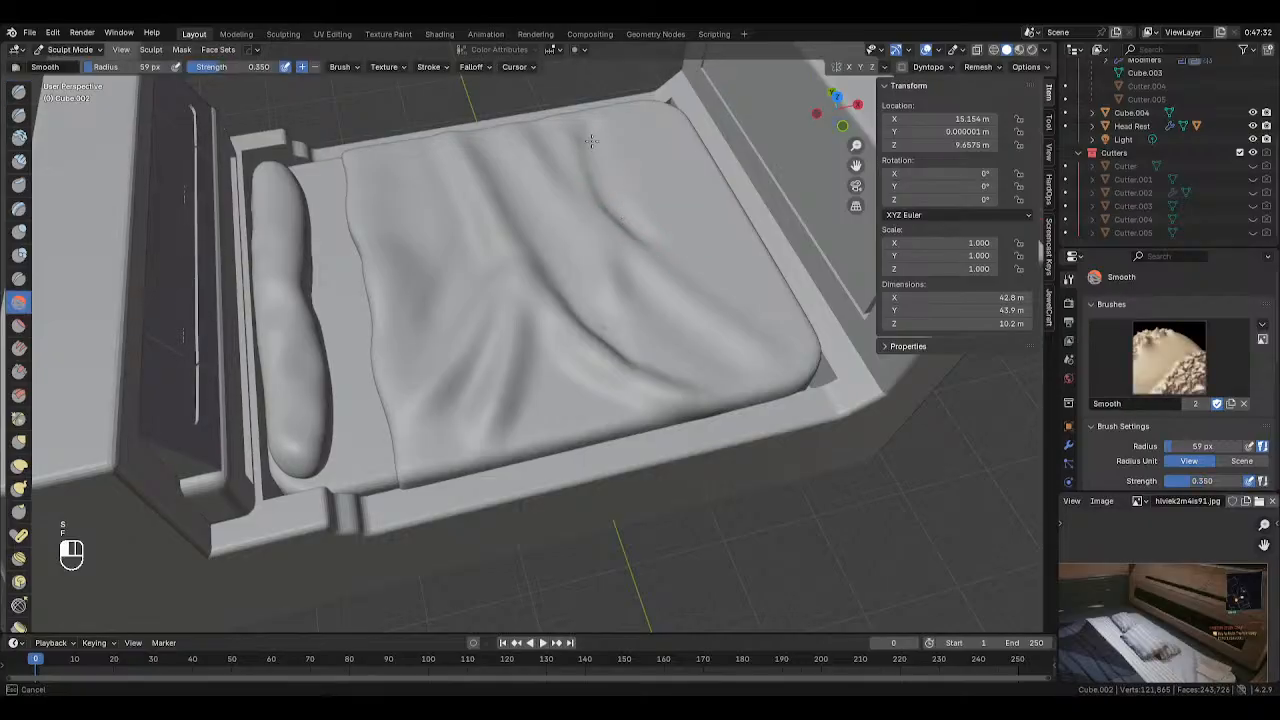
pyautogui.moveTo(620, 194); pyautogui.dragTo(590, 168)
pyautogui.moveTo(588, 167); pyautogui.dragTo(592, 216)
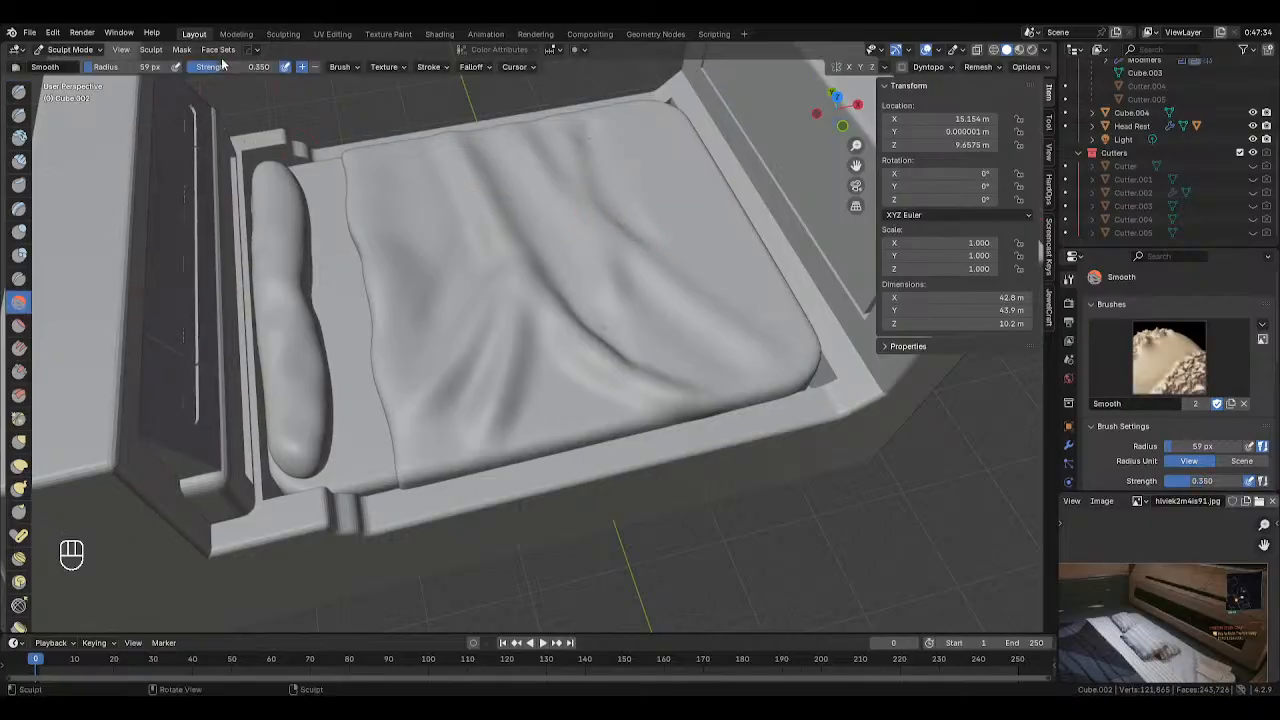
# From the top view, sculpt diagonal folds on the pillow side of the blanket with the Draw brush at about 30 px radius
pyautogui.click(16, 93)
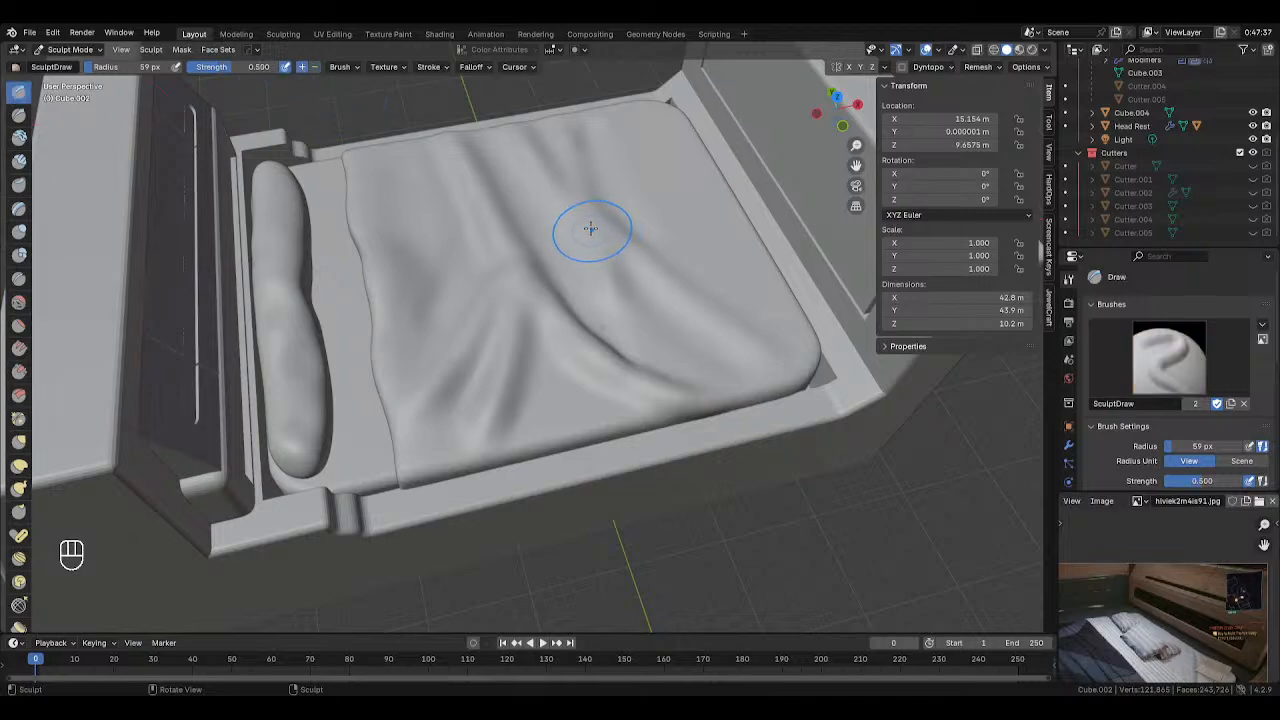
pyautogui.press('KP_7')
pyautogui.moveTo(600, 310)
pyautogui.mouseDown(button='middle')
pyautogui.moveTo(428, 286)
pyautogui.moveTo(527, 255)
pyautogui.mouseUp(button='middle')
pyautogui.press('KP_7')
pyautogui.press('f')
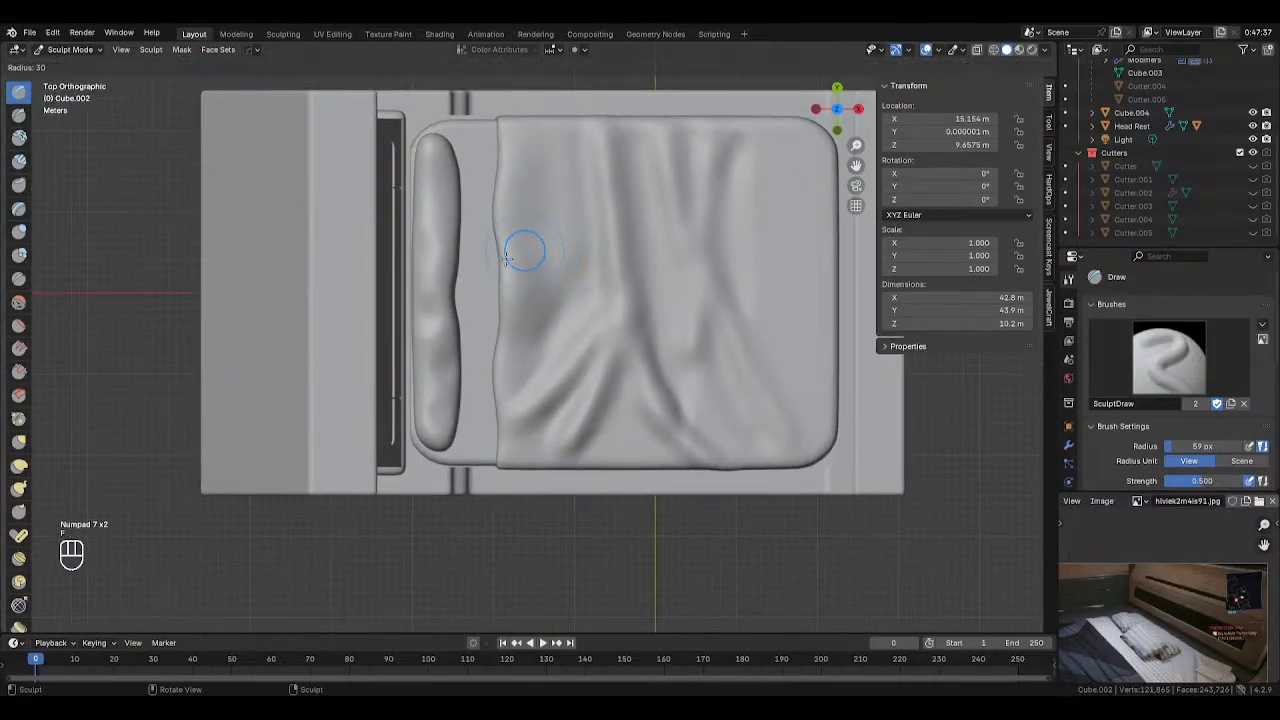
pyautogui.click(522, 250)
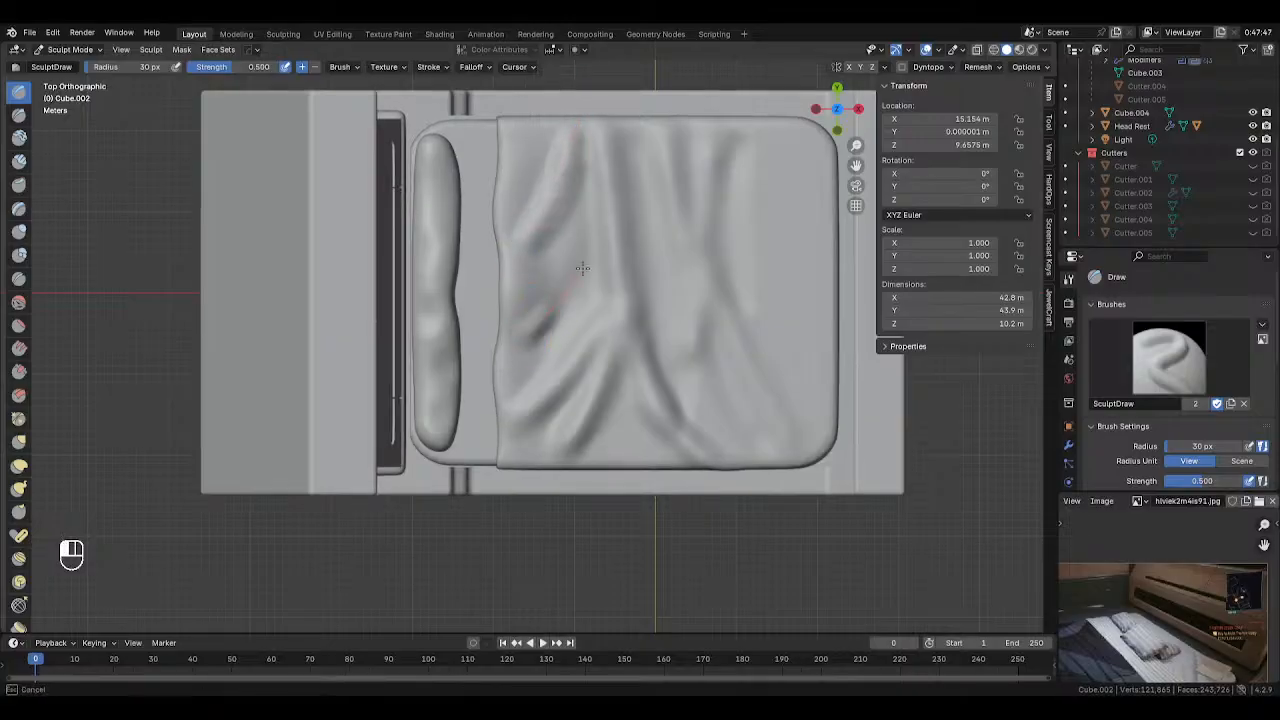
pyautogui.moveTo(514, 354)
pyautogui.mouseDown()
pyautogui.moveTo(595, 240)
pyautogui.moveTo(607, 150)
pyautogui.mouseUp()
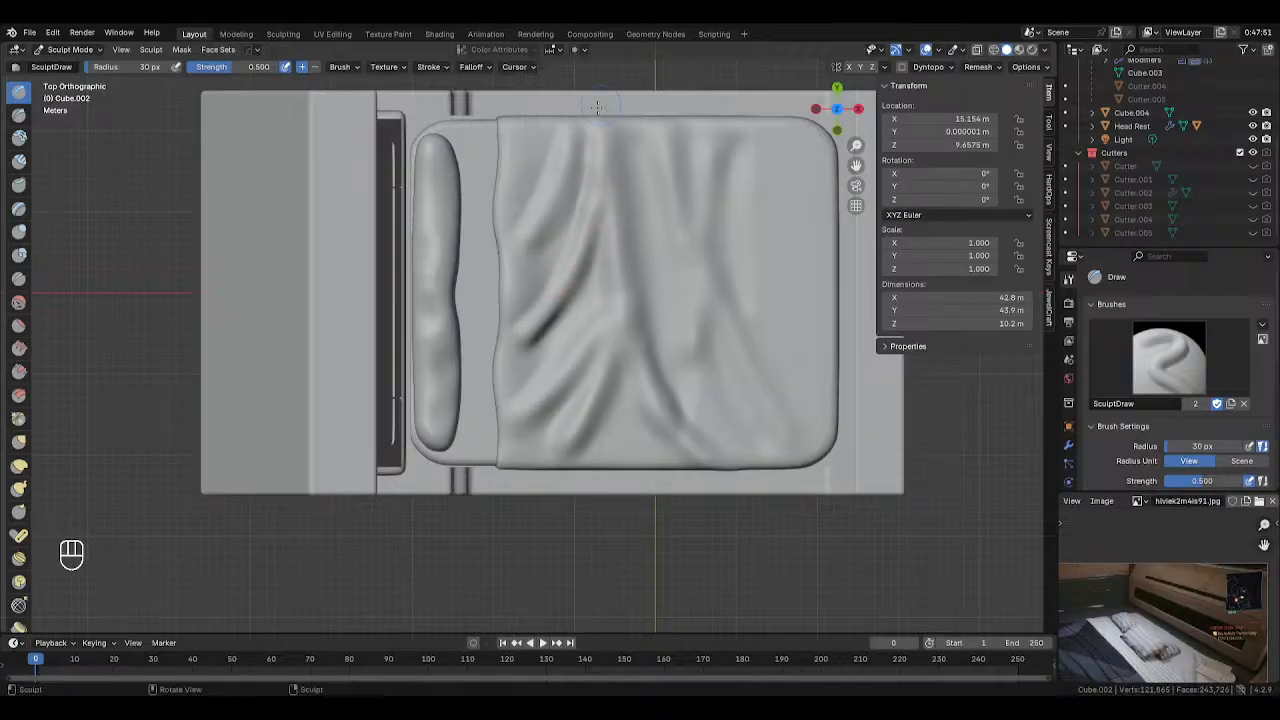
pyautogui.moveTo(530, 247)
pyautogui.mouseDown()
pyautogui.moveTo(591, 168)
pyautogui.moveTo(611, 133)
pyautogui.moveTo(564, 207)
pyautogui.moveTo(602, 128)
pyautogui.mouseUp()
# Soften the diagonal folds on the pillow side of the blanket with the Smooth brush at 51 px radius and 0.350 strength
pyautogui.press('s')
pyautogui.press('f')
pyautogui.click(598, 184)
pyautogui.moveTo(570, 200); pyautogui.dragTo(556, 221)
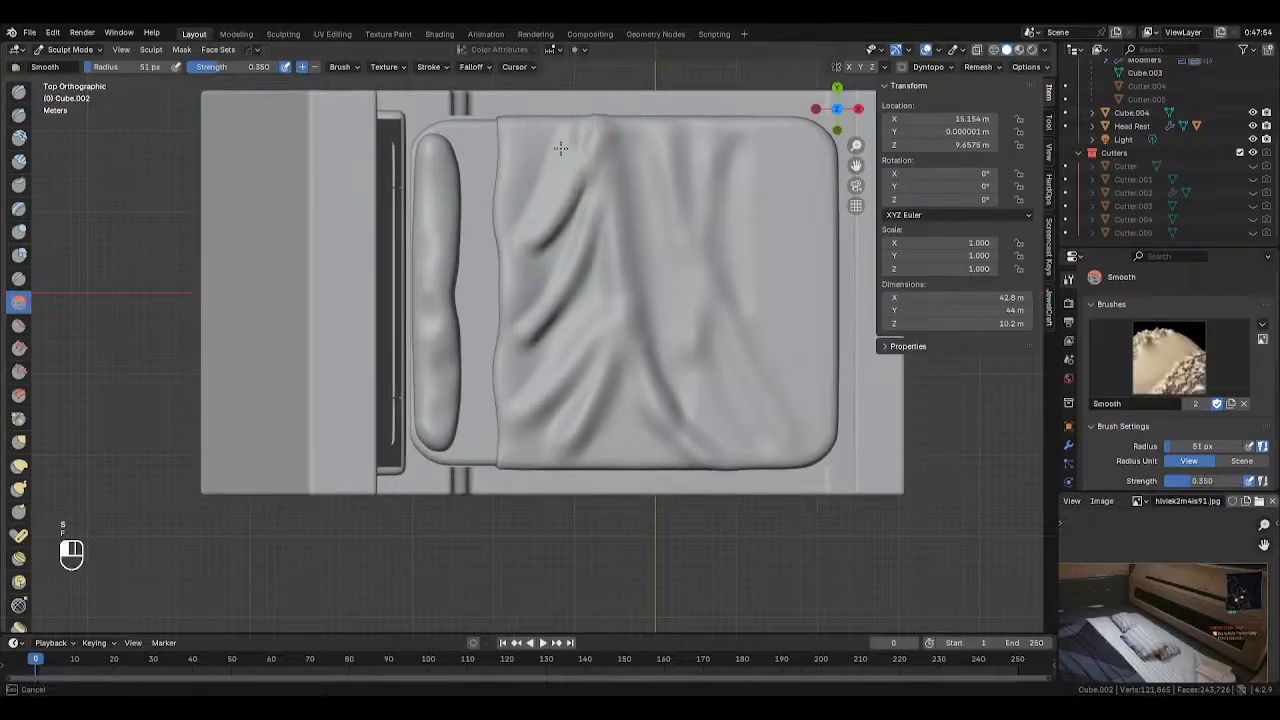
pyautogui.moveTo(603, 121)
pyautogui.mouseDown()
pyautogui.moveTo(575, 152)
pyautogui.moveTo(540, 246)
pyautogui.moveTo(522, 374)
pyautogui.mouseUp()
pyautogui.moveTo(590, 215); pyautogui.dragTo(523, 358)
pyautogui.moveTo(600, 334); pyautogui.dragTo(543, 405)
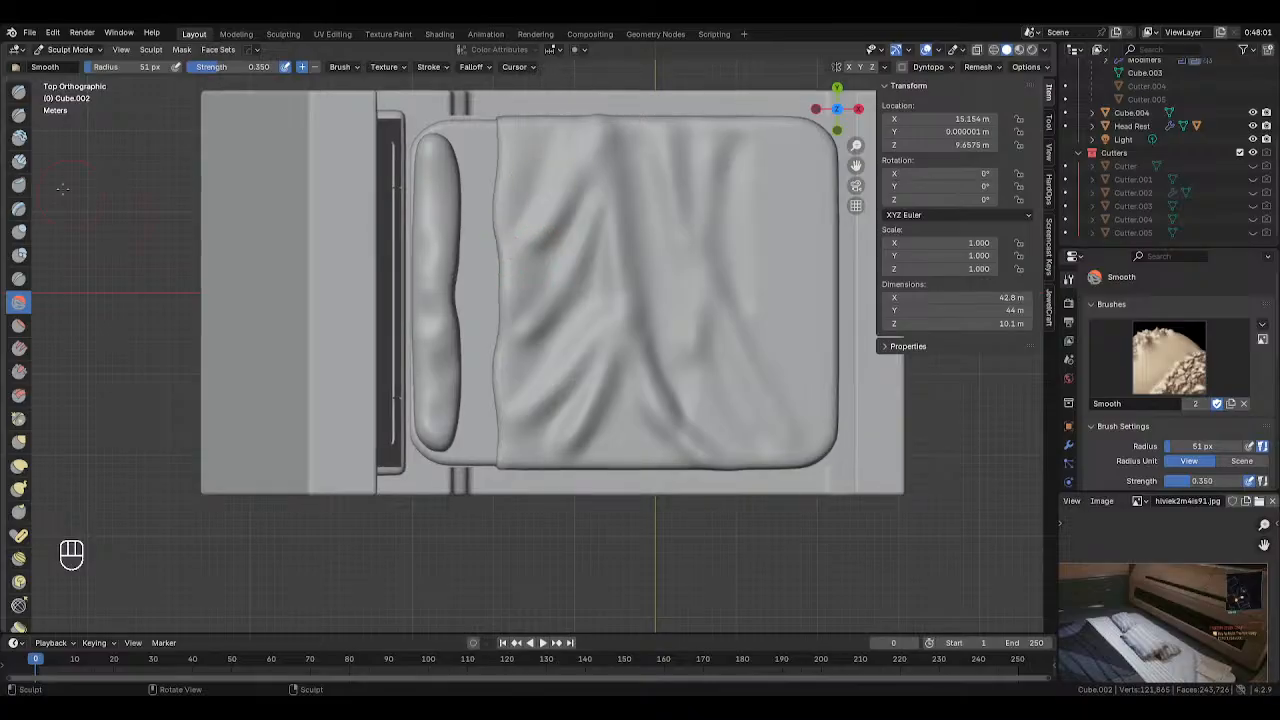
# Carve a diagonal crease in the blanket's upper pillow-side corner with the Draw brush set to subtract at 36 px radius
pyautogui.click(17, 92)
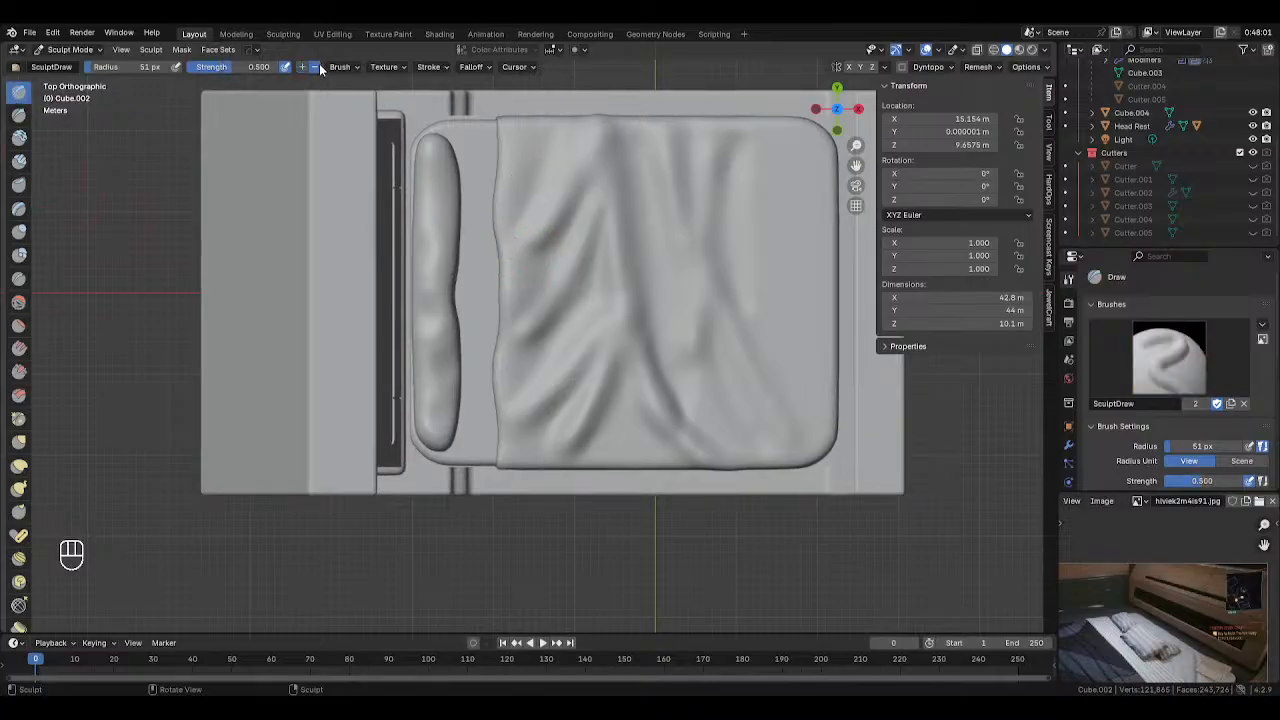
pyautogui.hotkey('shift', 's')
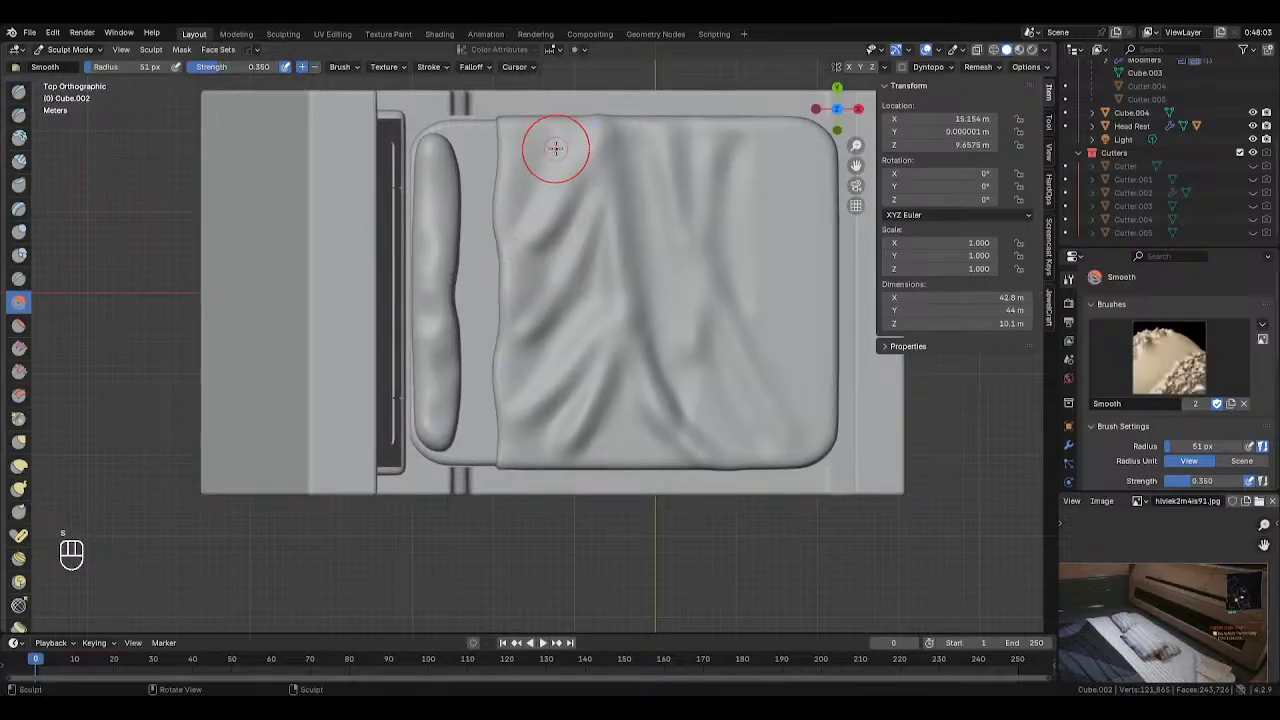
pyautogui.click(19, 92)
pyautogui.press('f')
pyautogui.press('f')
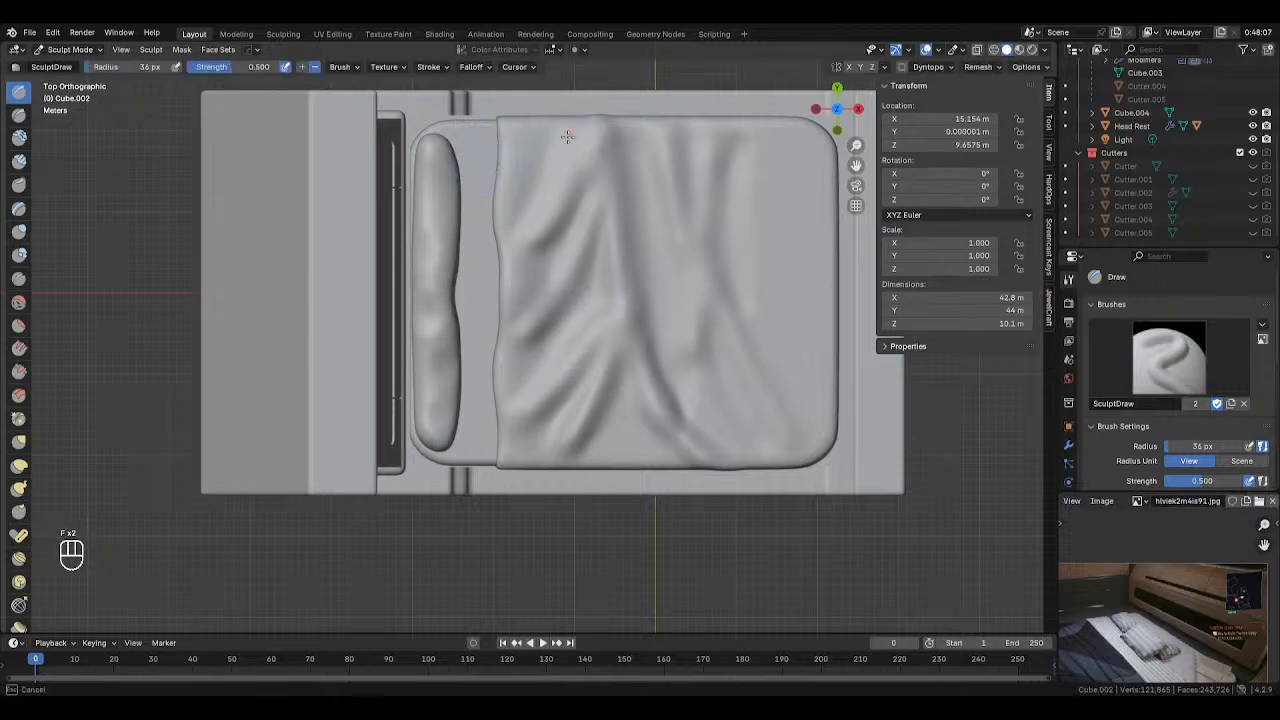
pyautogui.moveTo(568, 137); pyautogui.dragTo(514, 215)
# Smooth the new crease and the adjoining blanket edge with the Smooth brush at 47 px radius
pyautogui.hotkey('shift', 's')
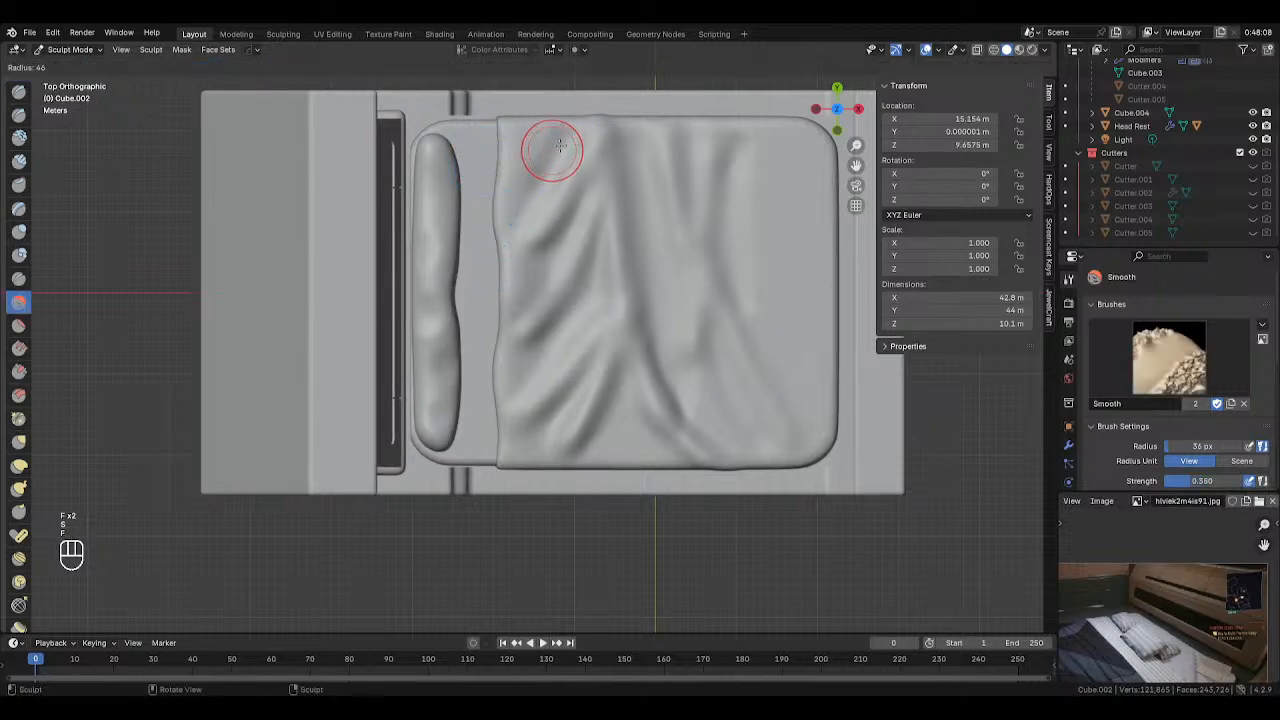
pyautogui.press('f')
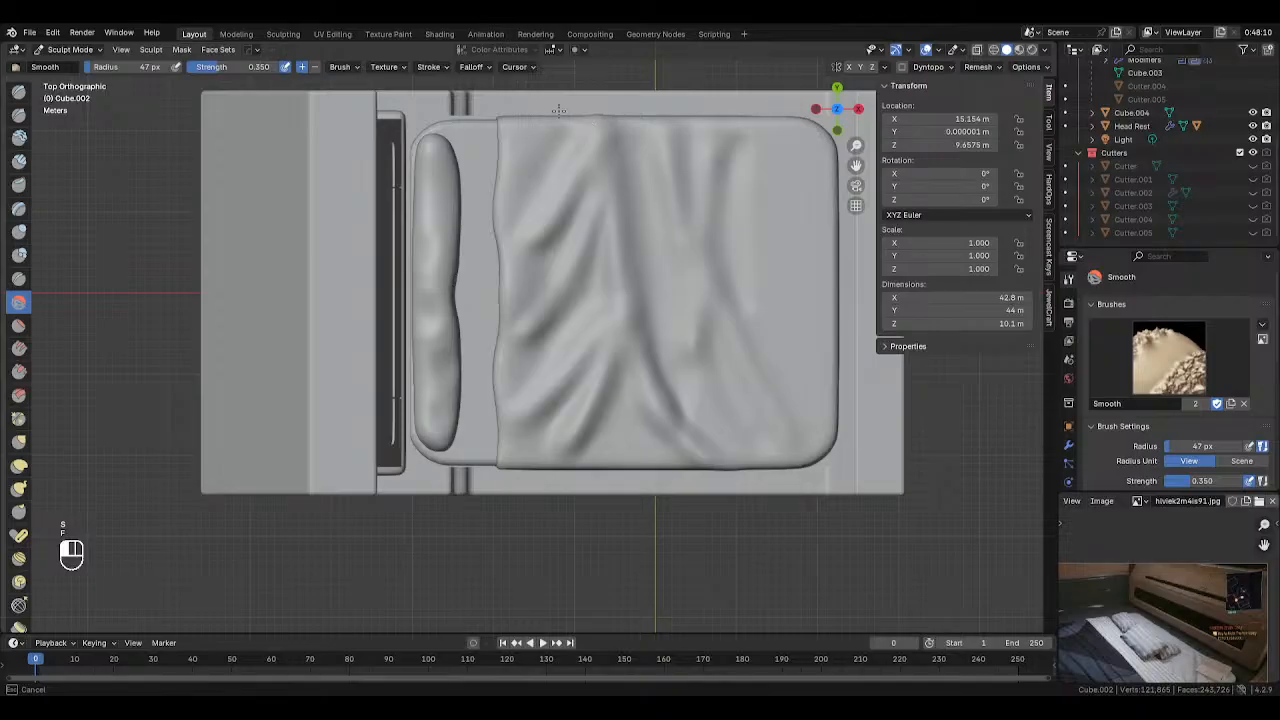
pyautogui.moveTo(621, 121); pyautogui.dragTo(510, 110)
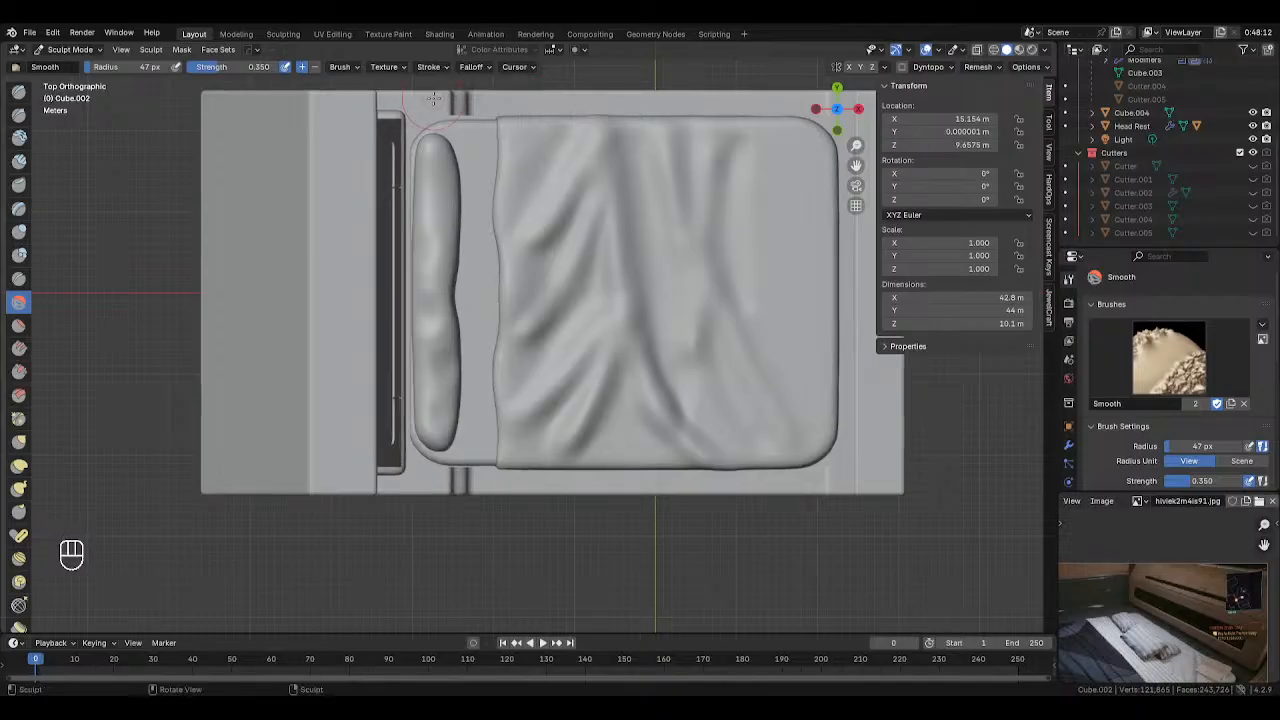
# From perspective views, smooth the blanket's folds toward both long sides with the Smooth brush at 47 px radius and 0.350 strength
pyautogui.moveTo(557, 300); pyautogui.dragTo(595, 258, button='middle')
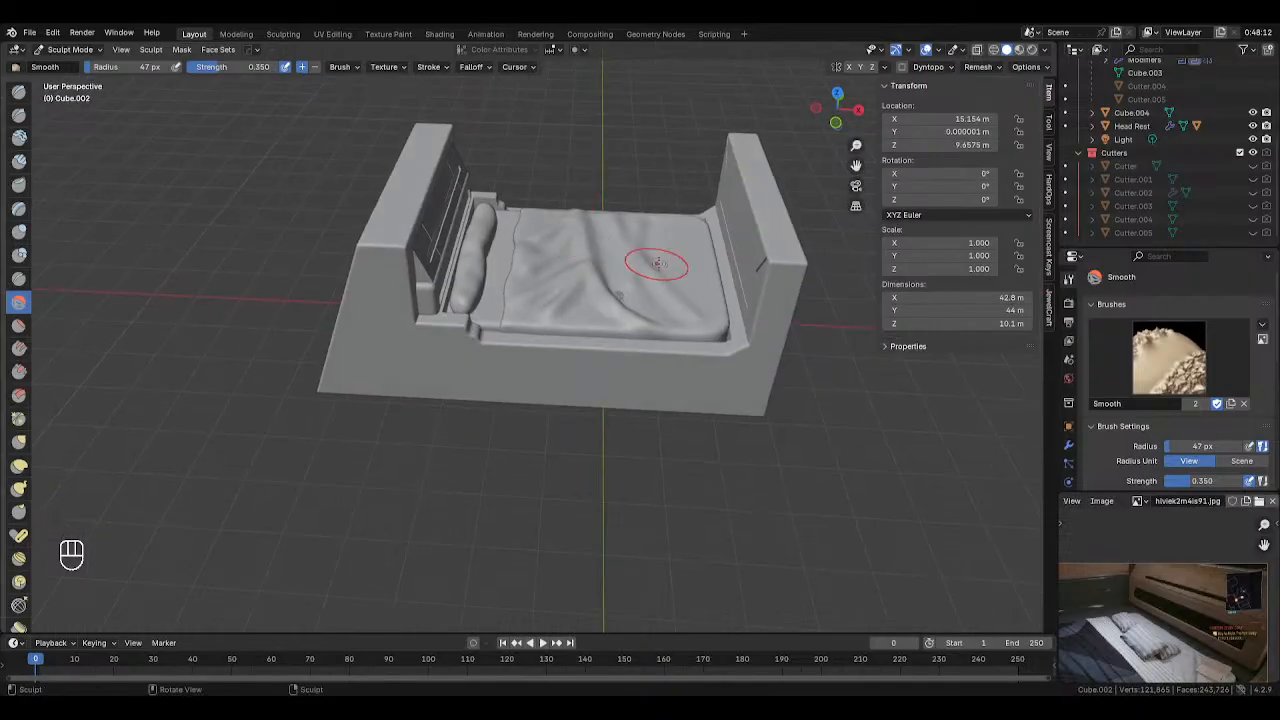
pyautogui.scroll(2, 657, 264)
pyautogui.moveTo(607, 238)
pyautogui.mouseDown()
pyautogui.moveTo(559, 258)
pyautogui.moveTo(616, 230)
pyautogui.moveTo(583, 232)
pyautogui.mouseUp()
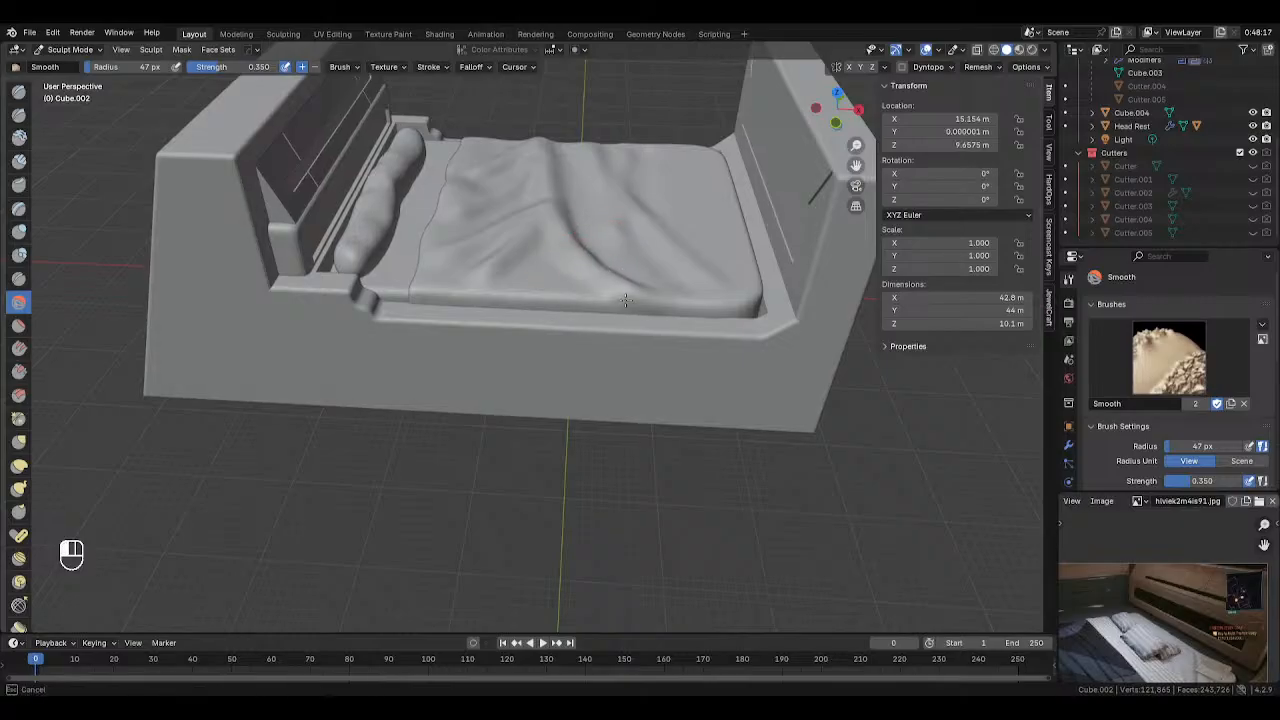
pyautogui.moveTo(625, 300); pyautogui.dragTo(586, 243)
pyautogui.moveTo(586, 243); pyautogui.dragTo(366, 234, button='middle')
pyautogui.scroll(4, 450, 291)
pyautogui.moveTo(460, 295); pyautogui.dragTo(424, 270)
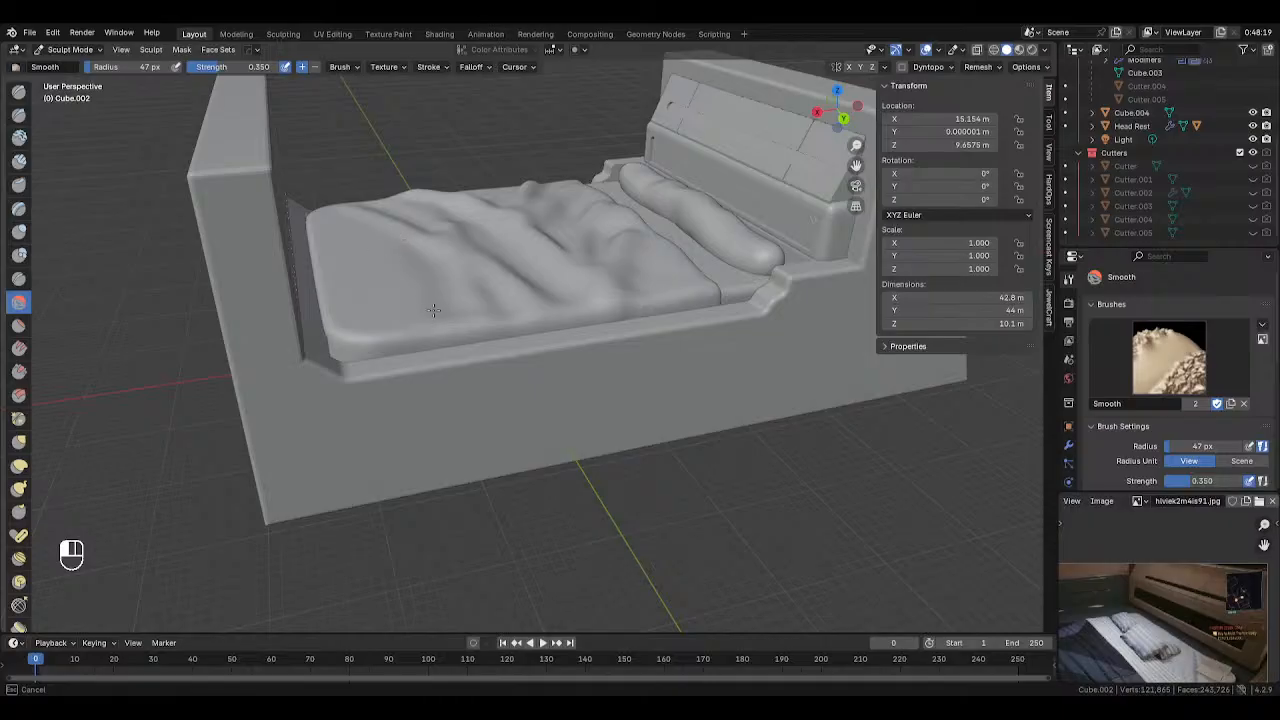
pyautogui.moveTo(433, 310); pyautogui.dragTo(455, 304)
# Switch the viewport to rendered shading and return from sculpting to Object Mode
pyautogui.scroll(-3, 554, 294)
pyautogui.press('z')
pyautogui.click(519, 216)
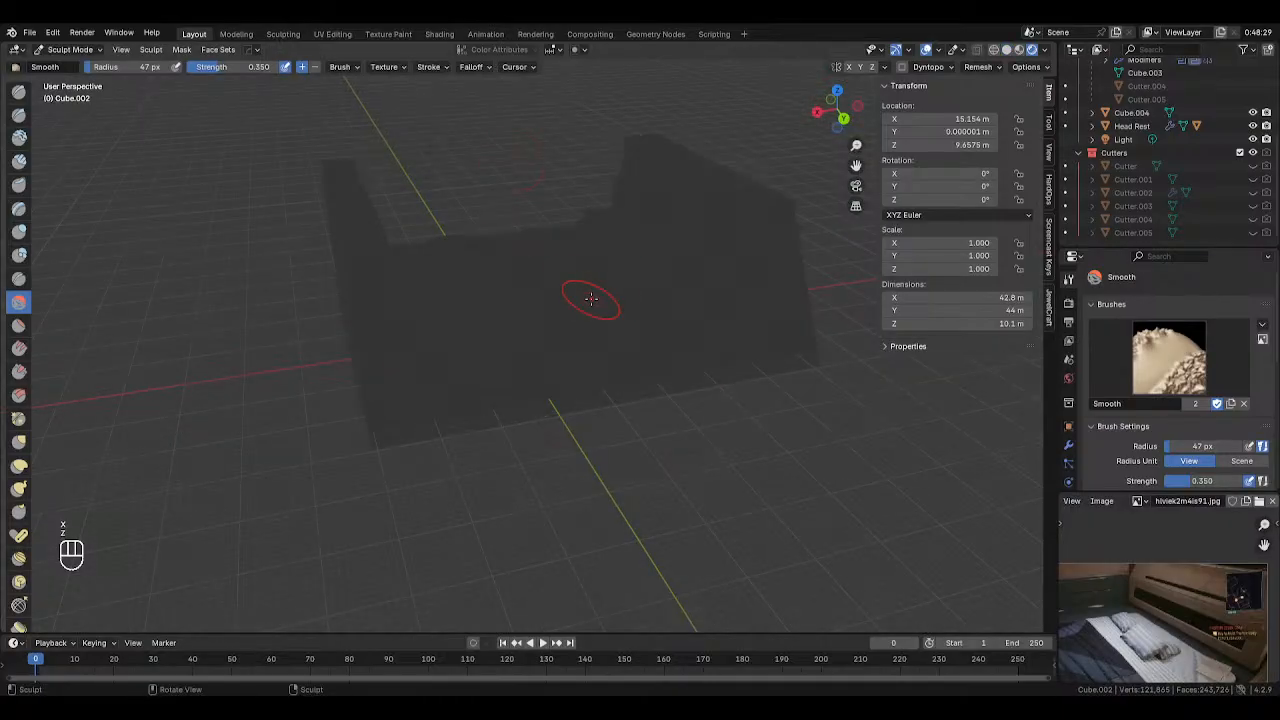
pyautogui.scroll(4, 1157, 196)
pyautogui.click(1128, 218)
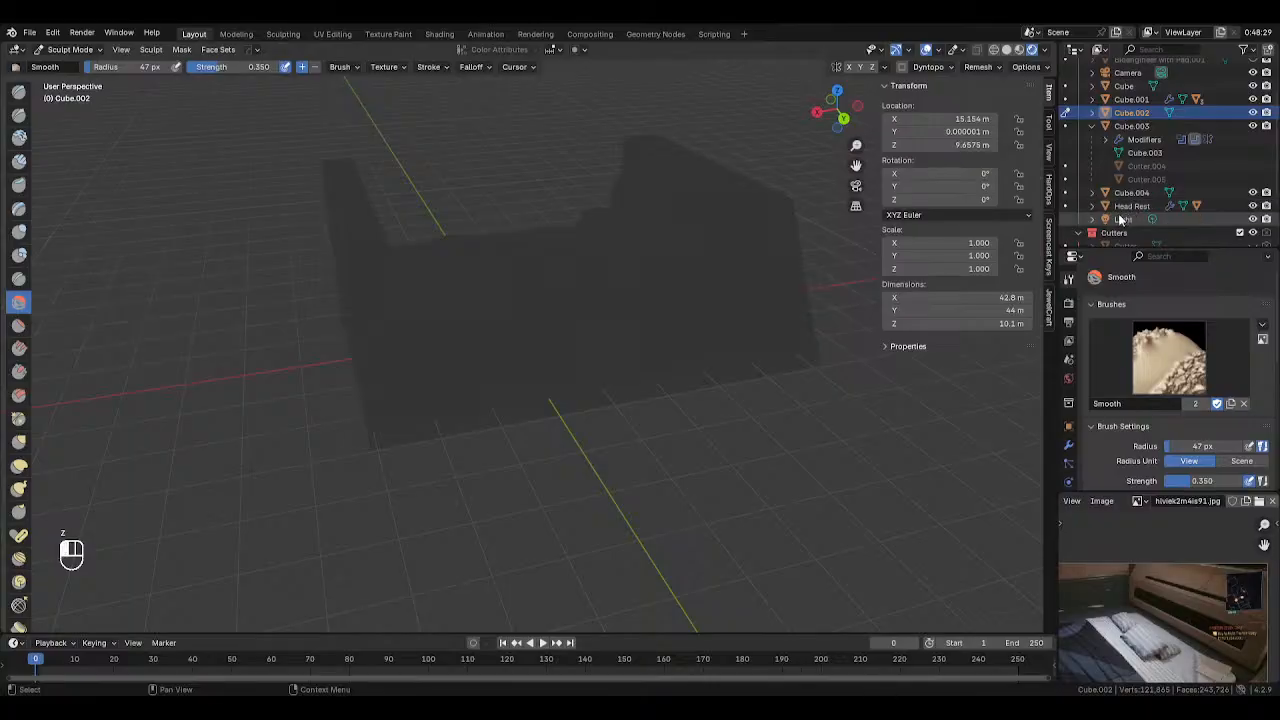
pyautogui.scroll(-2, 1075, 440)
pyautogui.click(1069, 456)
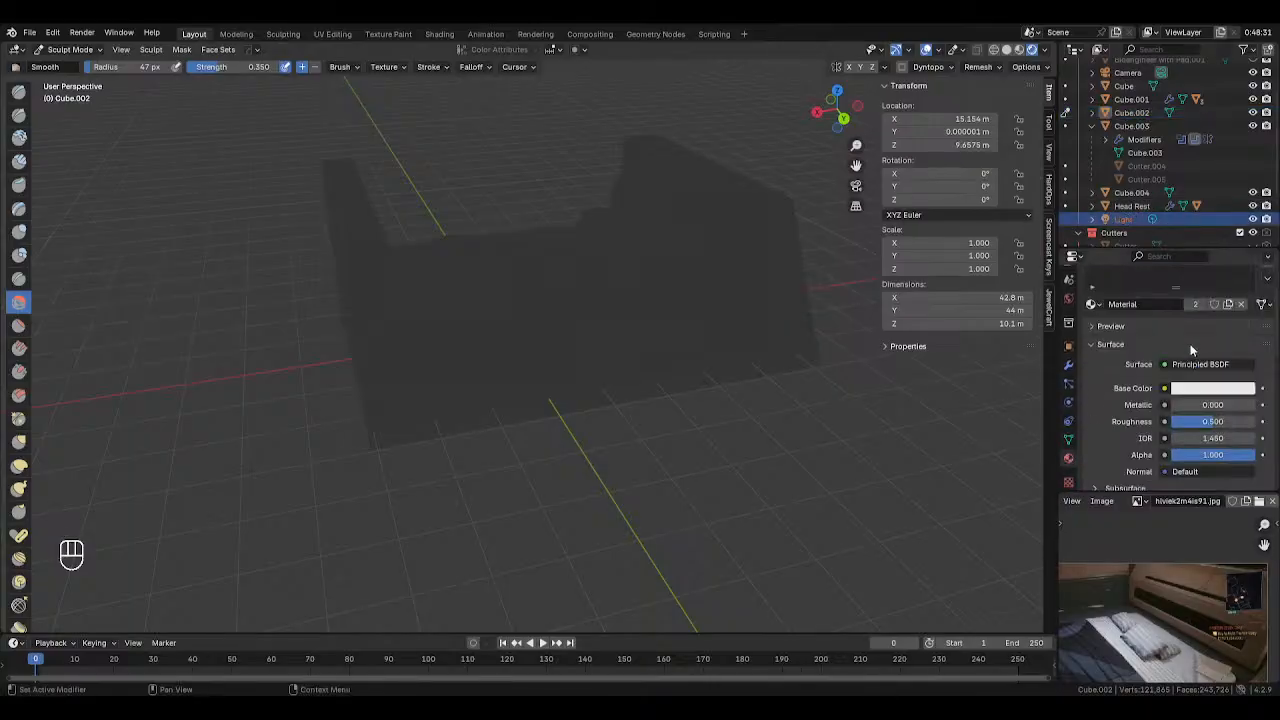
pyautogui.scroll(-1, 1067, 402)
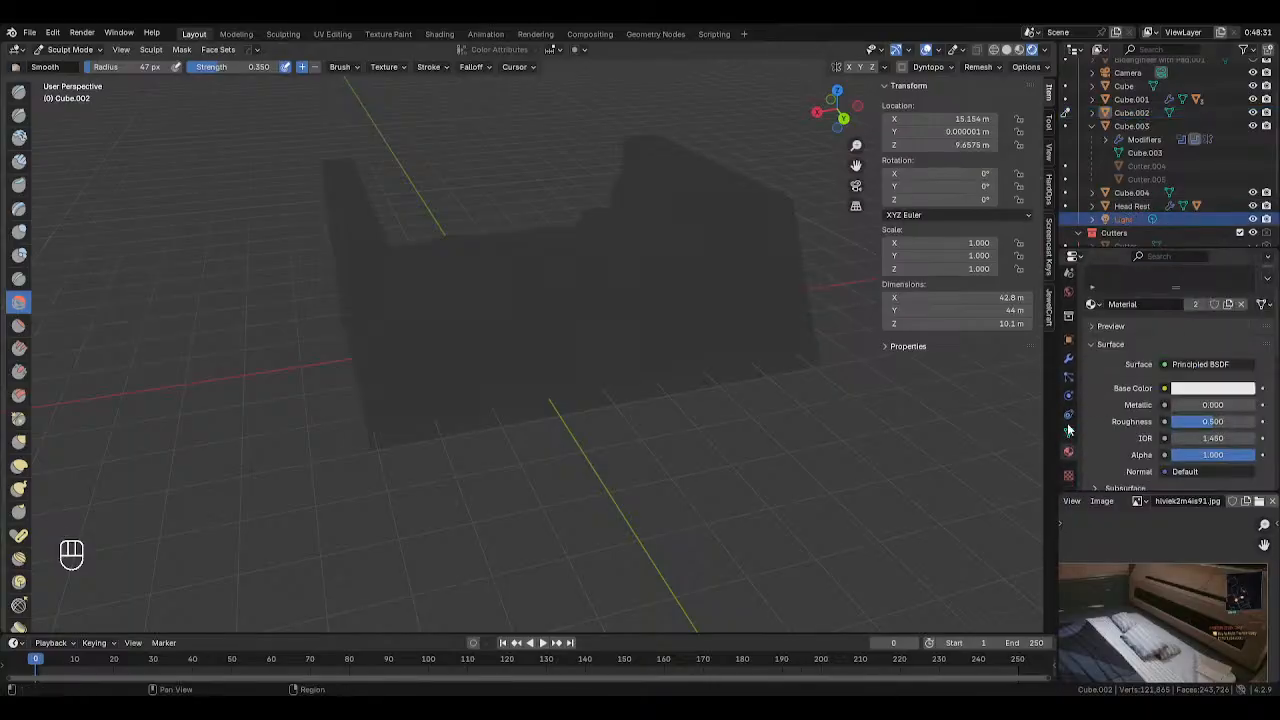
pyautogui.press('Tab')
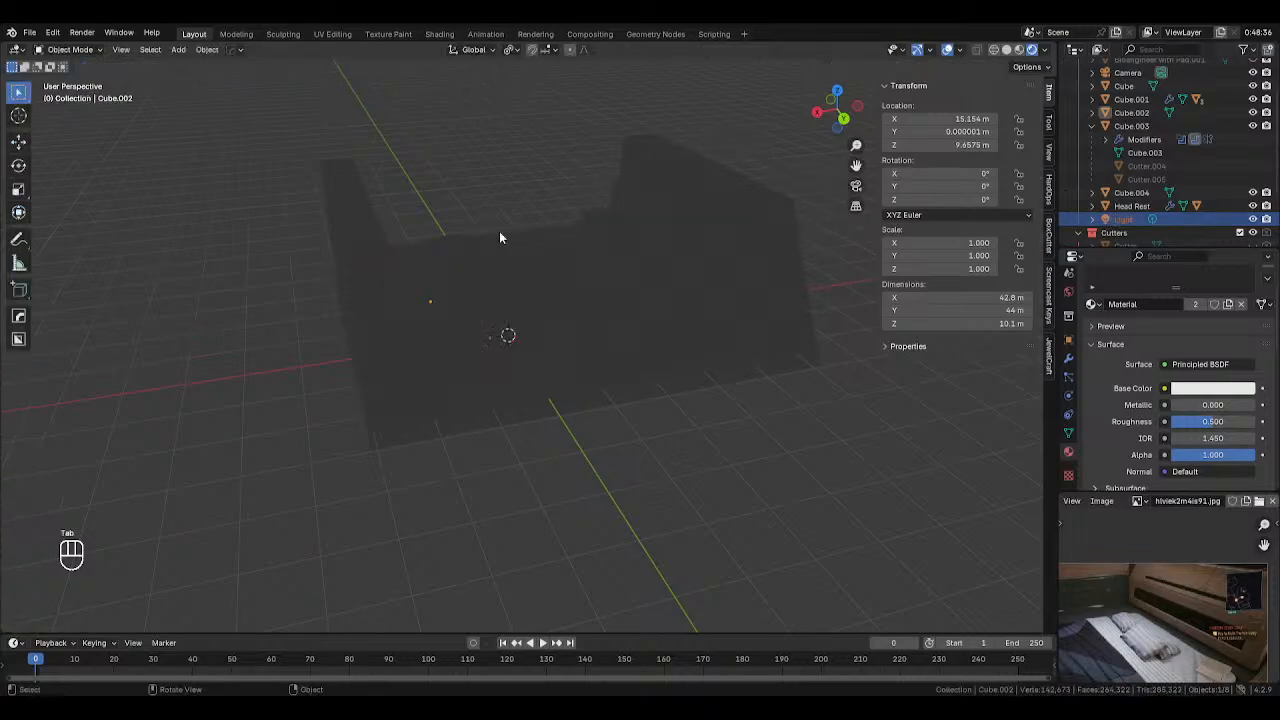
# Raise the light along Z to a height of about 40.9 m and change its type to Sun
pyautogui.click(1120, 218)
pyautogui.press('g')
pyautogui.press('z')
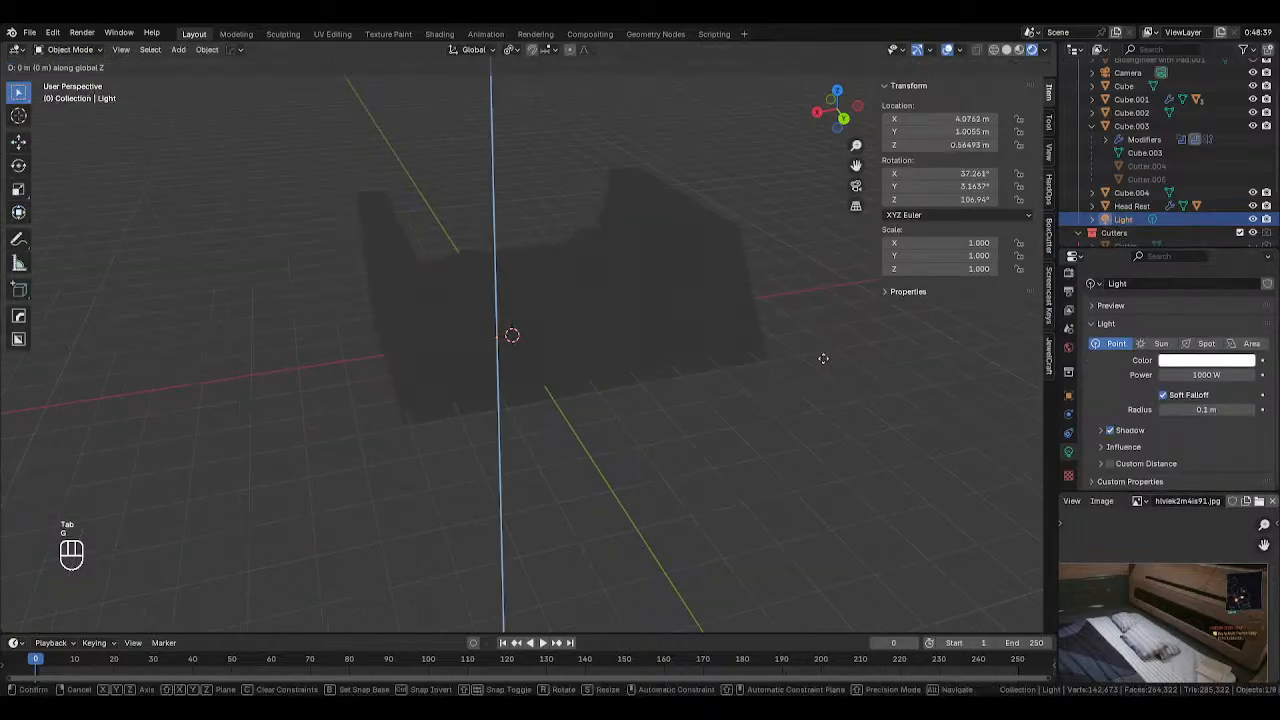
pyautogui.click(832, 192)
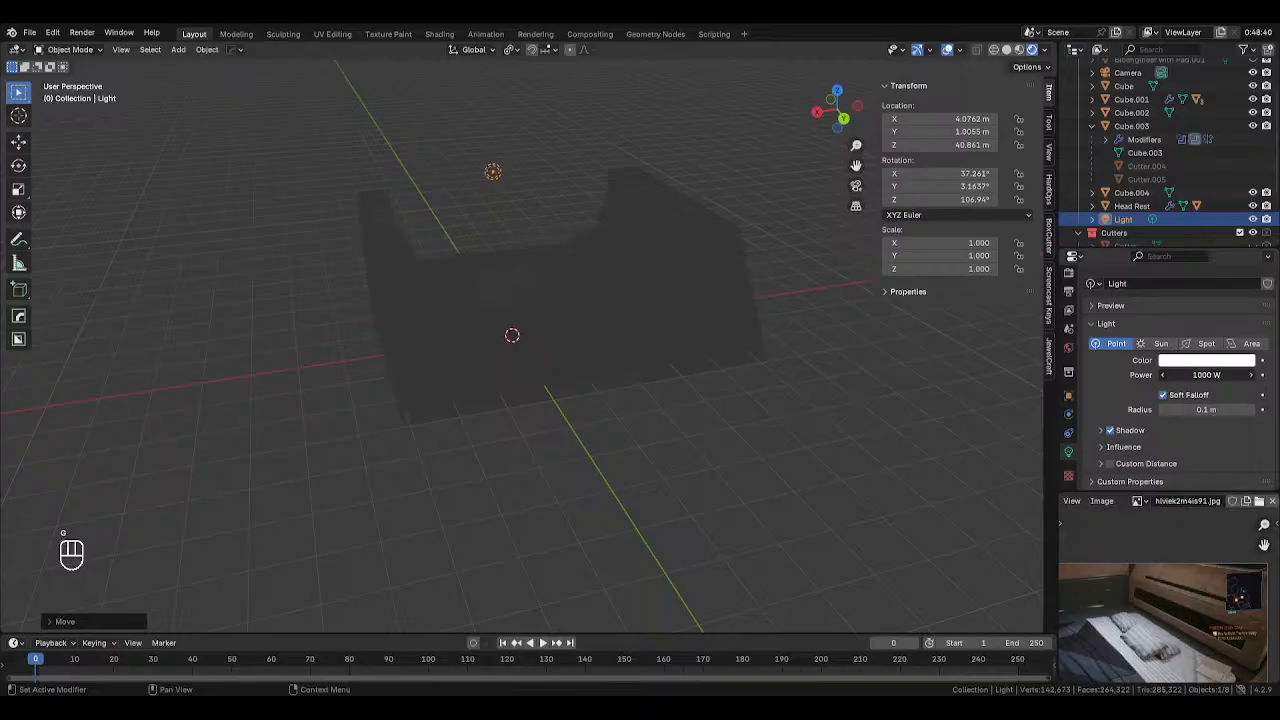
pyautogui.click(1162, 344)
# Move the sun light along Y to about 47.6 m and re-aim it across the bed
pyautogui.moveTo(980, 330); pyautogui.dragTo(669, 296, button='middle')
pyautogui.press('g')
pyautogui.press('y')
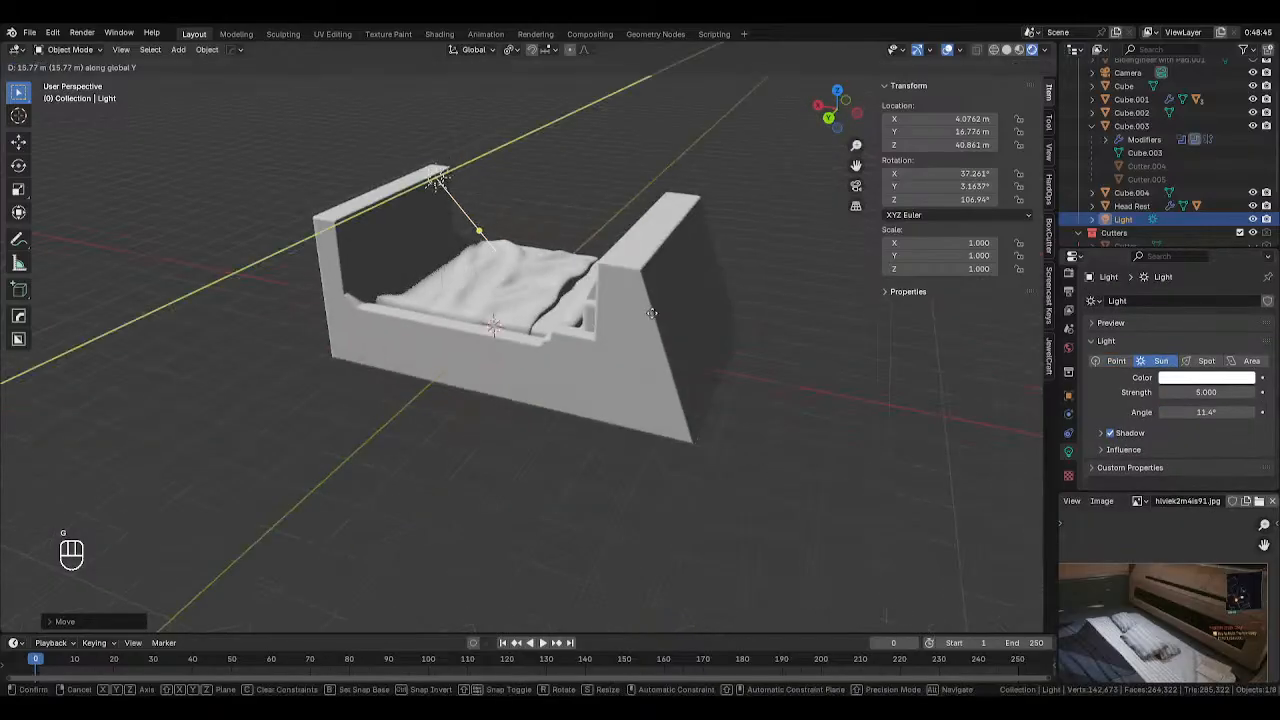
pyautogui.click(571, 355)
pyautogui.moveTo(571, 355); pyautogui.dragTo(684, 360, button='middle')
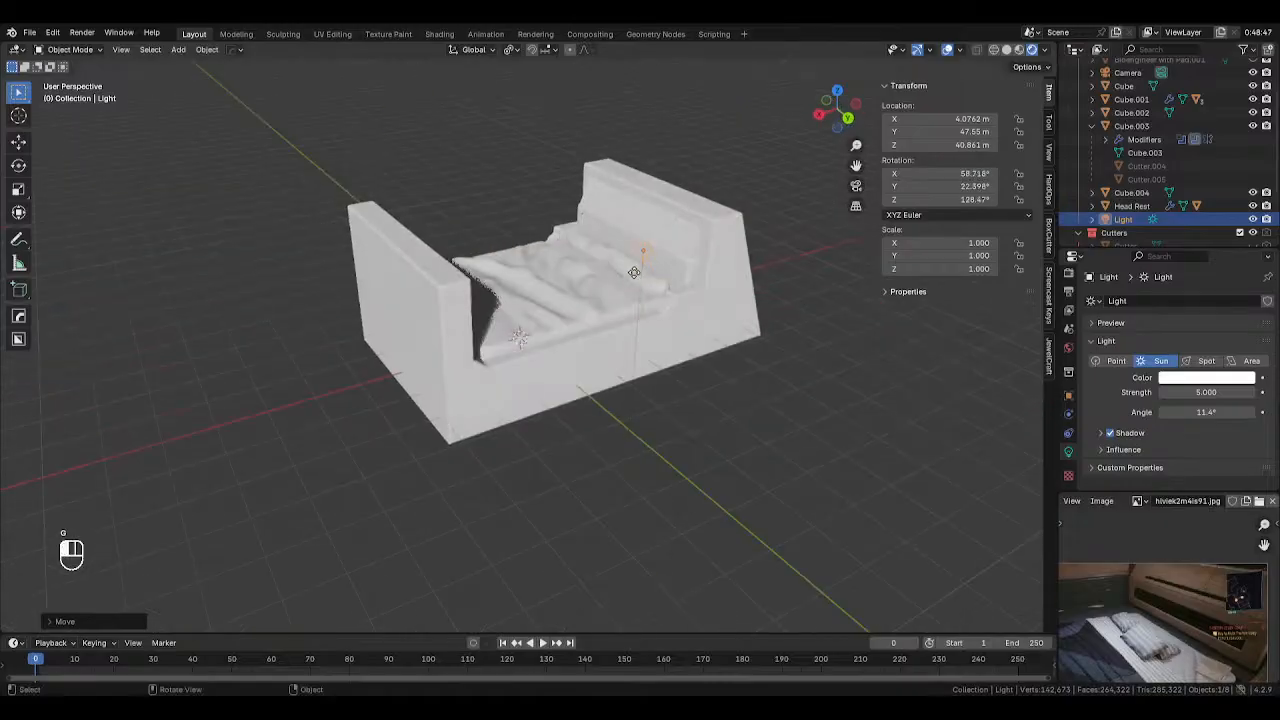
# Give the bed frame a new material with a dark navy base color of about hue 0.619, saturation 0.762, value 0.023
pyautogui.click(674, 297)
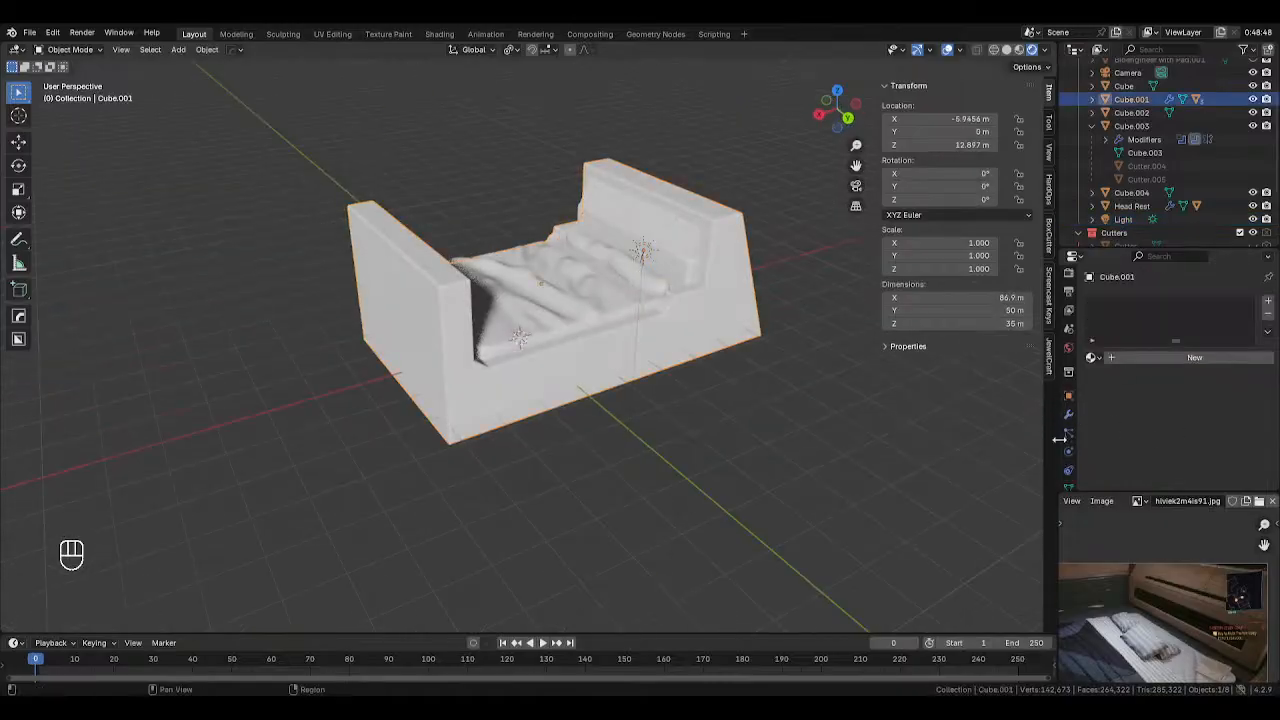
pyautogui.click(1135, 358)
pyautogui.click(1225, 441)
pyautogui.click(1192, 263)
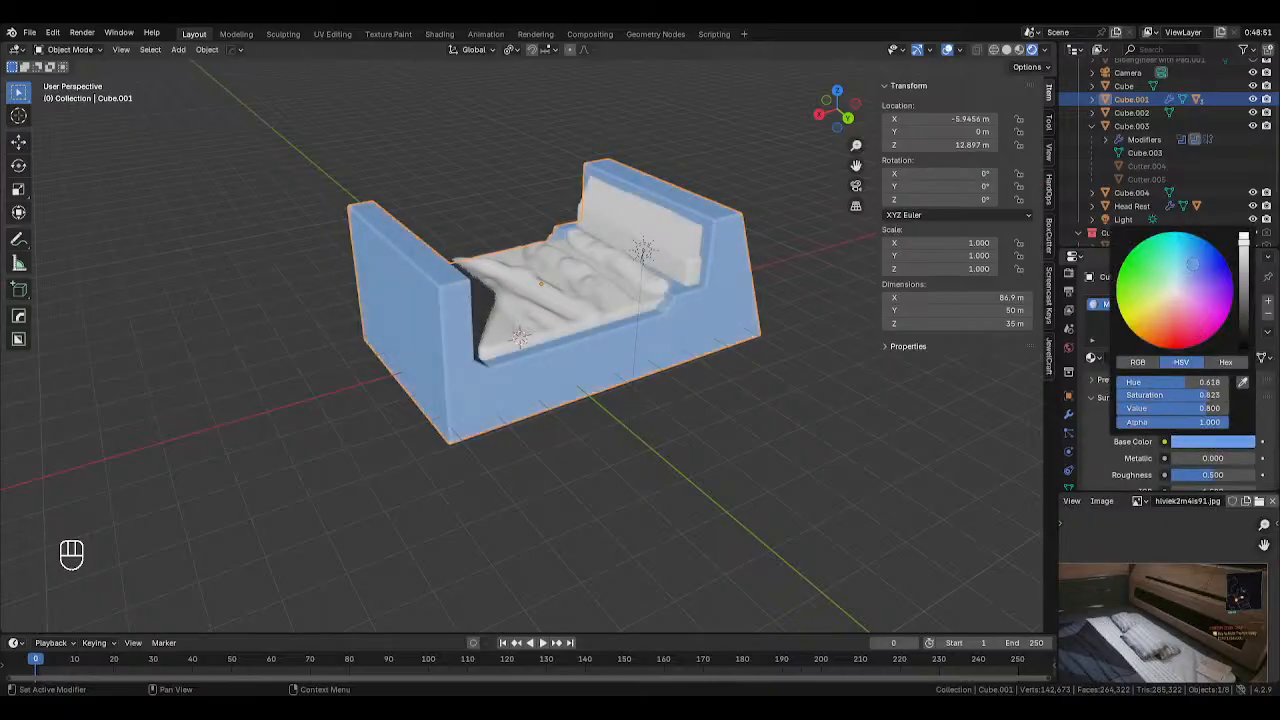
pyautogui.moveTo(1192, 264)
pyautogui.mouseDown()
pyautogui.moveTo(1244, 268)
pyautogui.moveTo(1244, 329)
pyautogui.mouseUp()
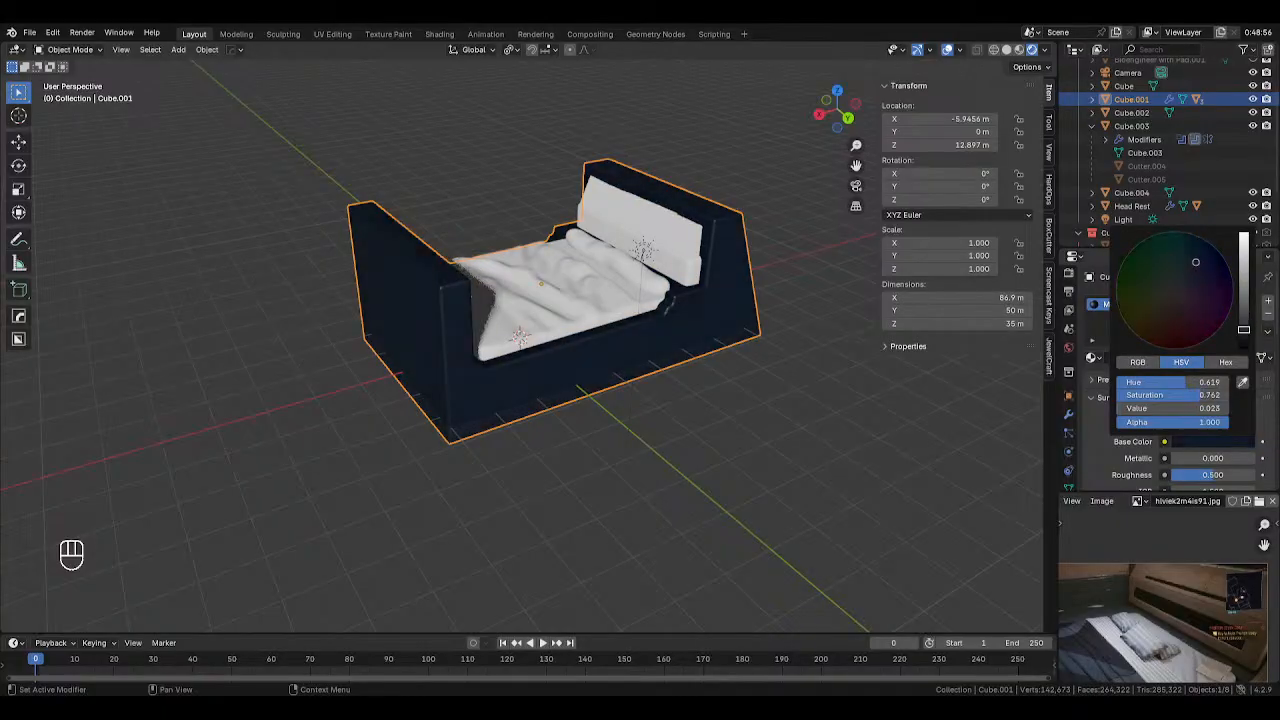
# Give the pillow a new material with a light turquoise base color
pyautogui.moveTo(760, 310); pyautogui.dragTo(701, 258, button='middle')
pyautogui.click(688, 265)
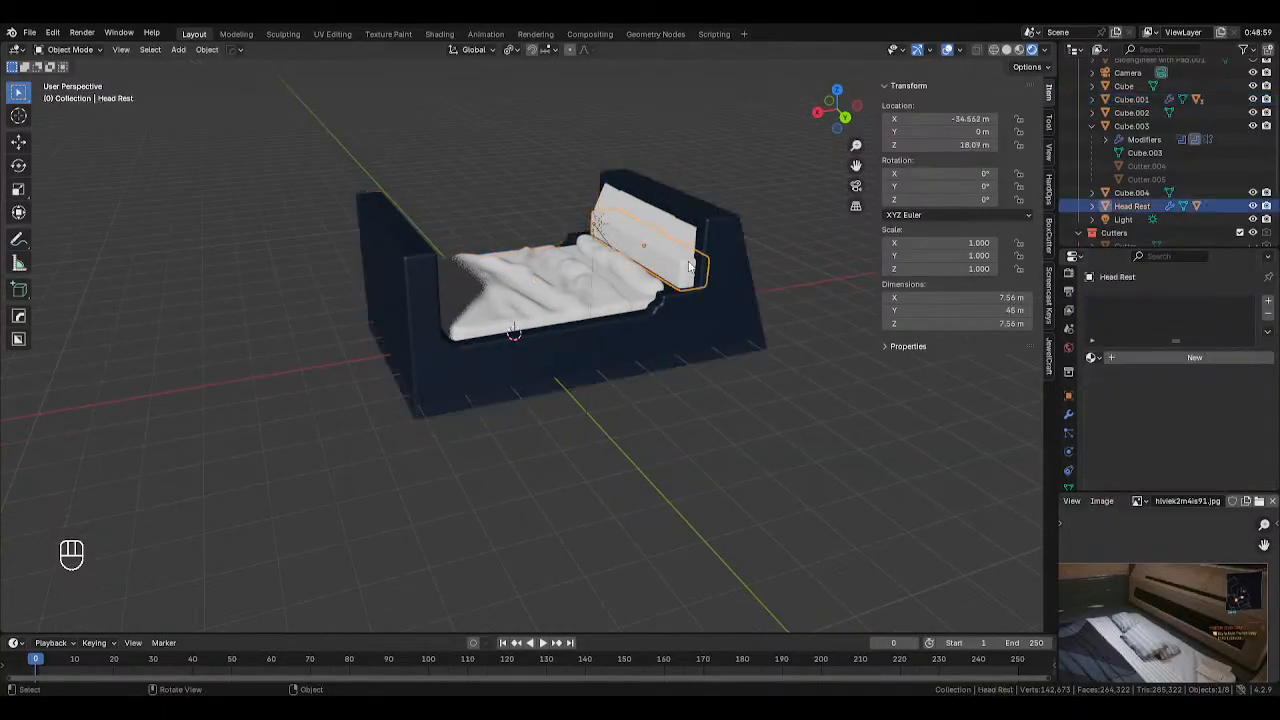
pyautogui.click(643, 285)
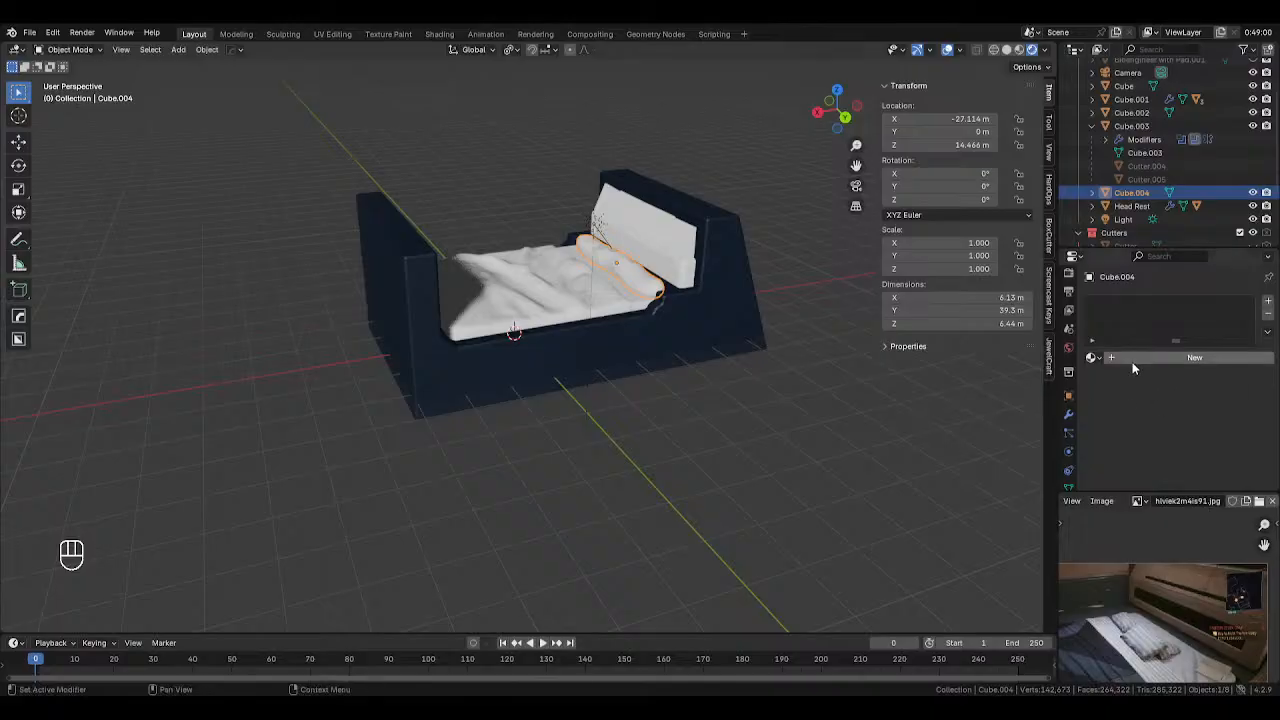
pyautogui.click(1158, 358)
pyautogui.click(1210, 438)
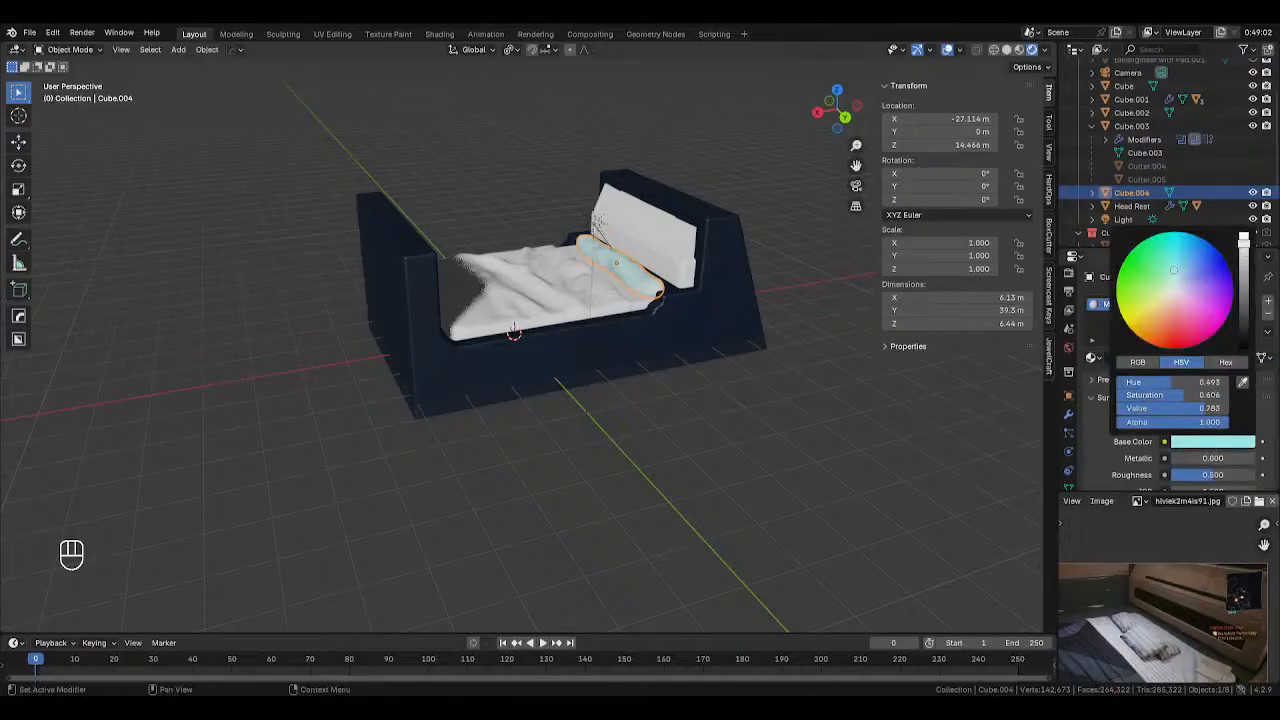
# Select the mattress and change its material's base color to a pale off-white tint
pyautogui.click(604, 306)
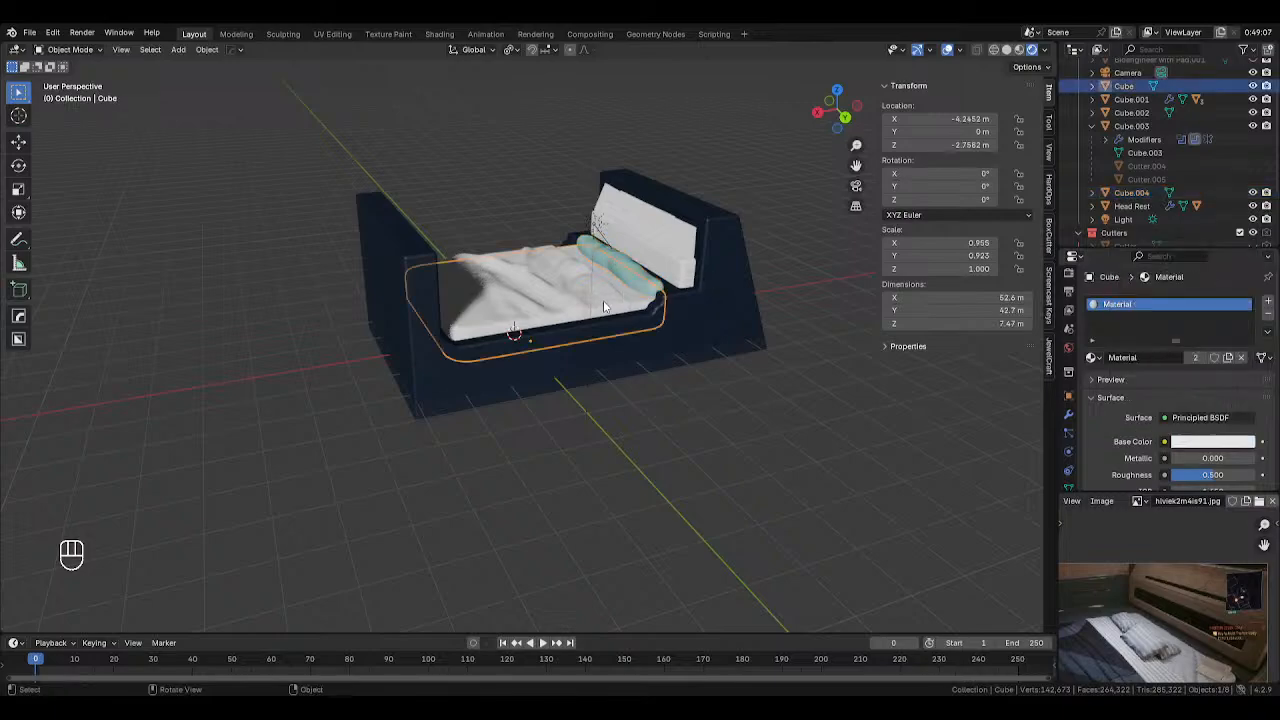
pyautogui.click(615, 302)
pyautogui.click(650, 302)
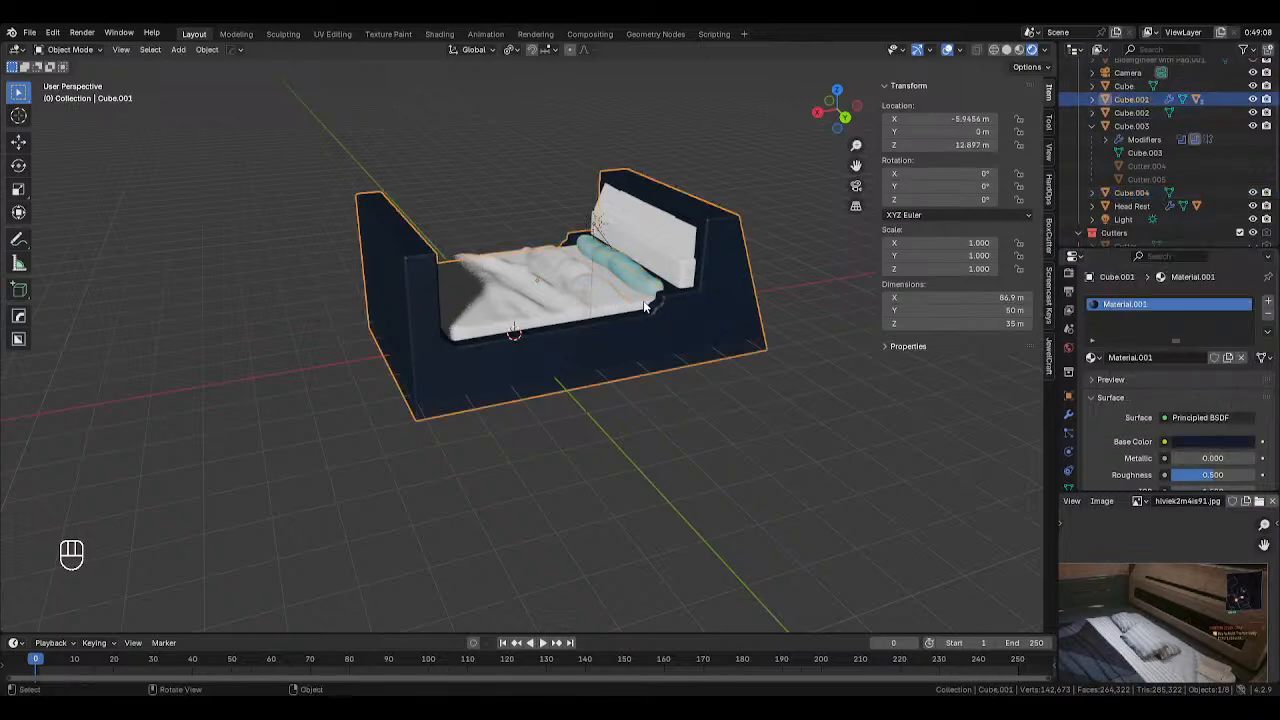
pyautogui.click(643, 302)
pyautogui.click(1212, 442)
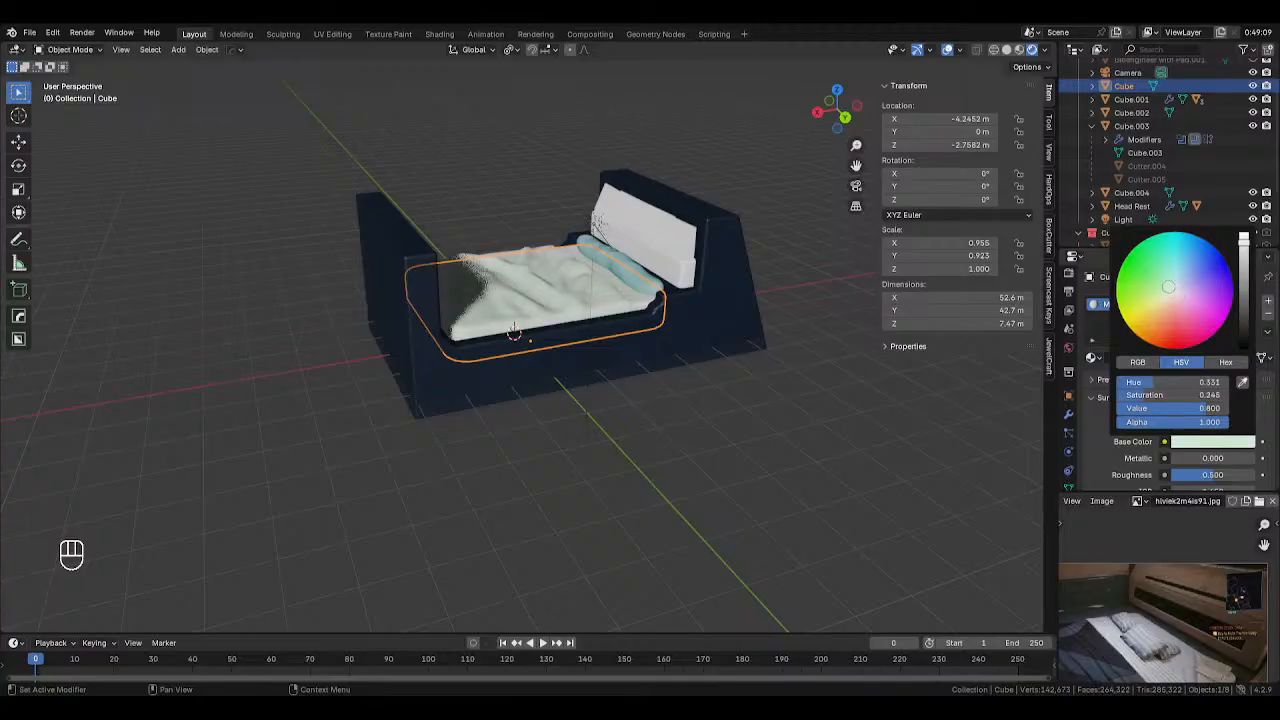
# Give the blanket a new material with a deep blue base color of about hue 0.667, saturation 0.892, value 0.152
pyautogui.click(573, 285)
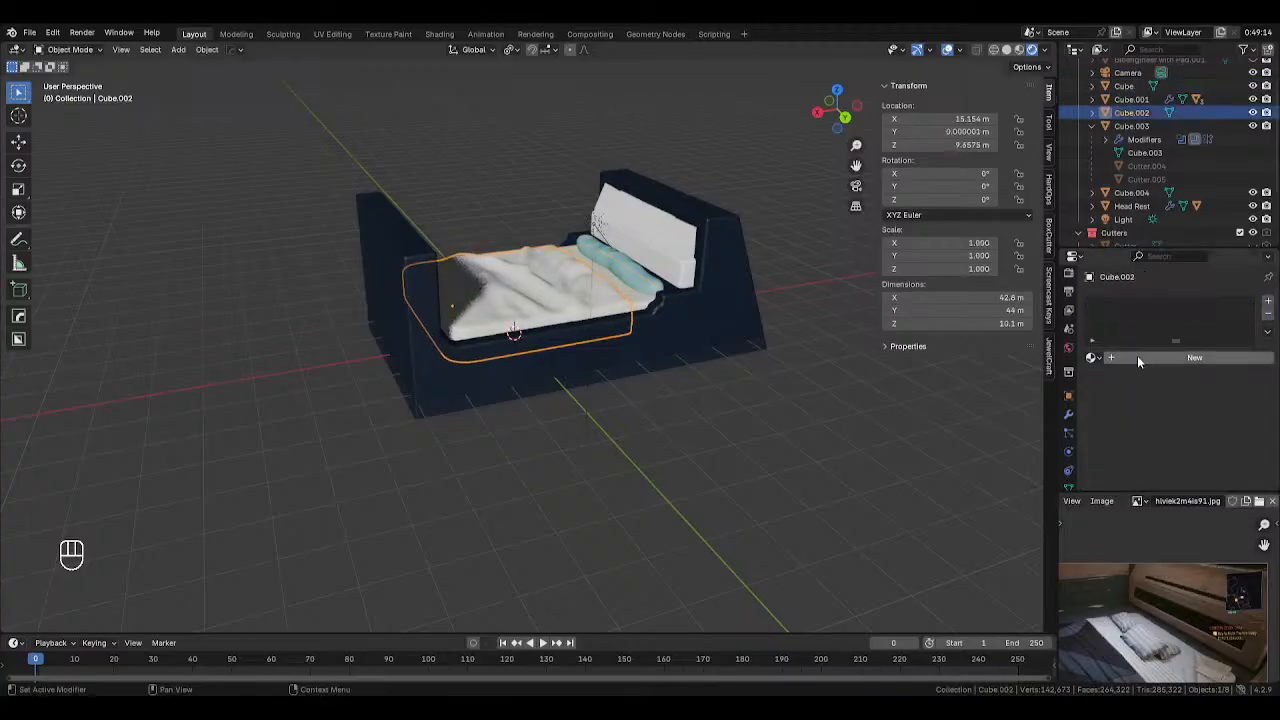
pyautogui.click(1140, 358)
pyautogui.click(1225, 442)
pyautogui.moveTo(1180, 296); pyautogui.dragTo(1244, 298)
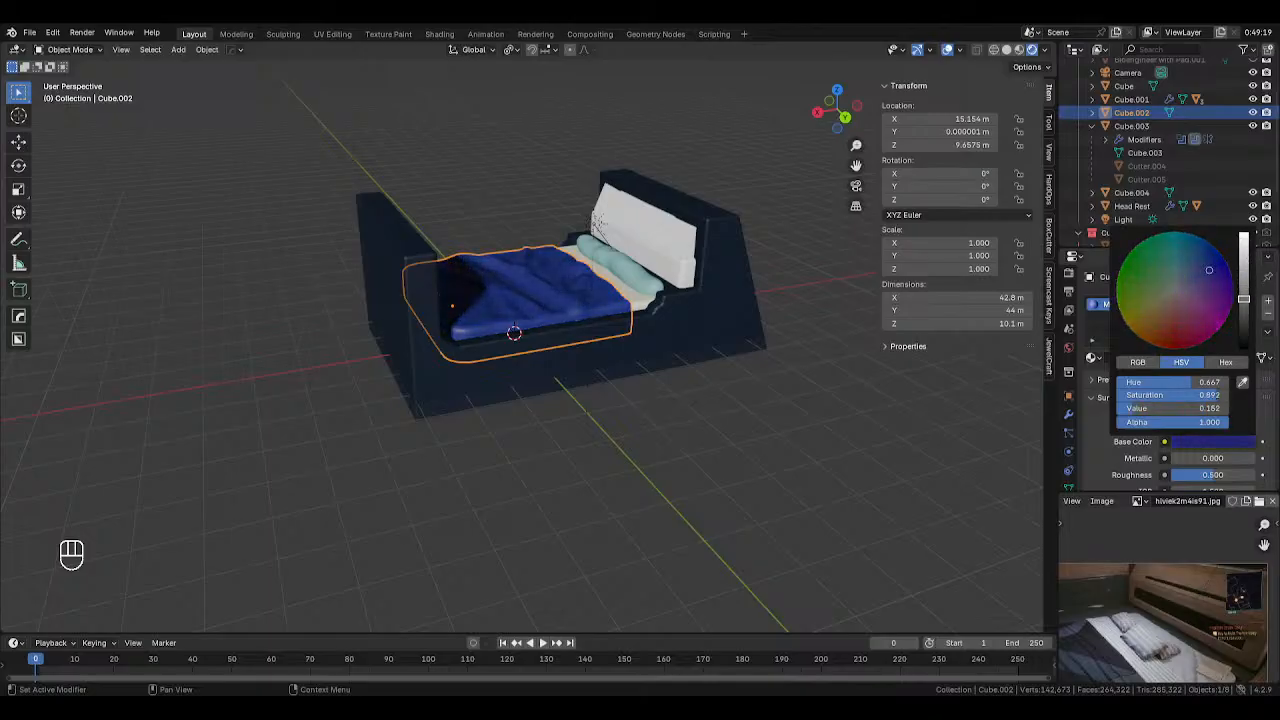
# Select the upper headboard panel and the head rest together and convert both to meshes
pyautogui.moveTo(707, 453); pyautogui.dragTo(640, 460, button='middle')
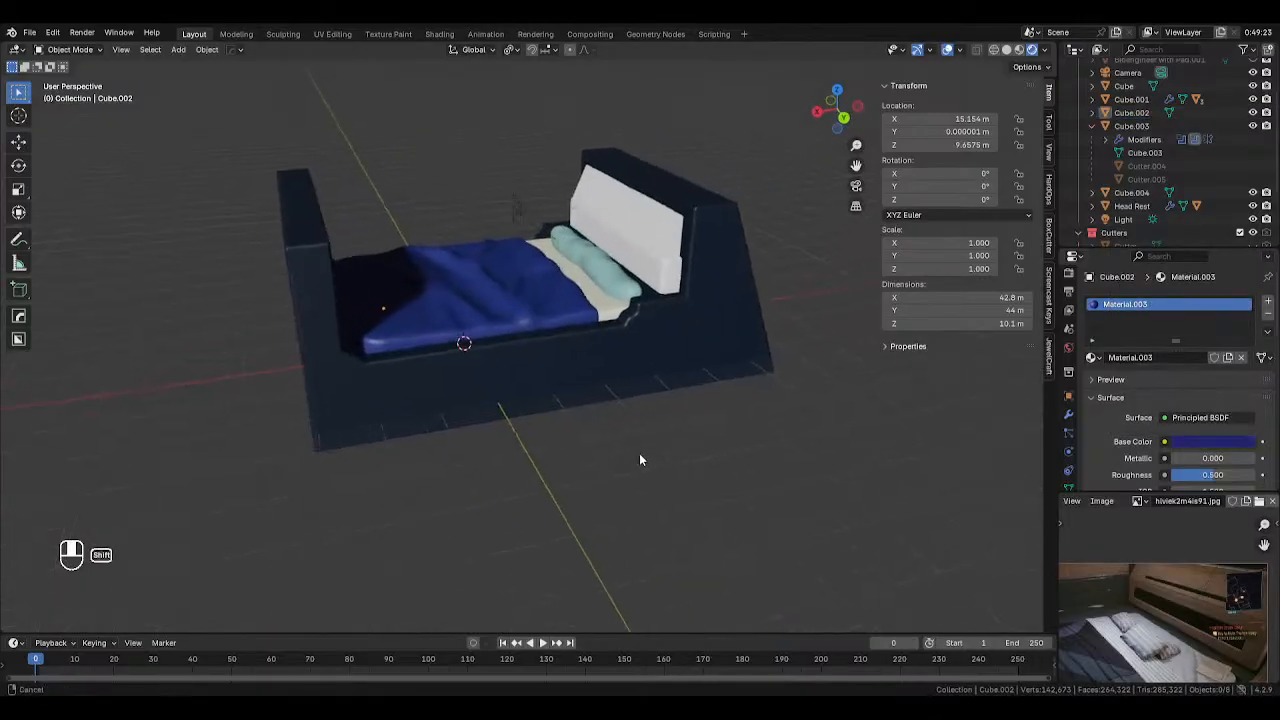
pyautogui.click(652, 297)
pyautogui.moveTo(652, 297)
pyautogui.mouseDown(button='middle')
pyautogui.moveTo(614, 291)
pyautogui.moveTo(656, 281)
pyautogui.mouseUp(button='middle')
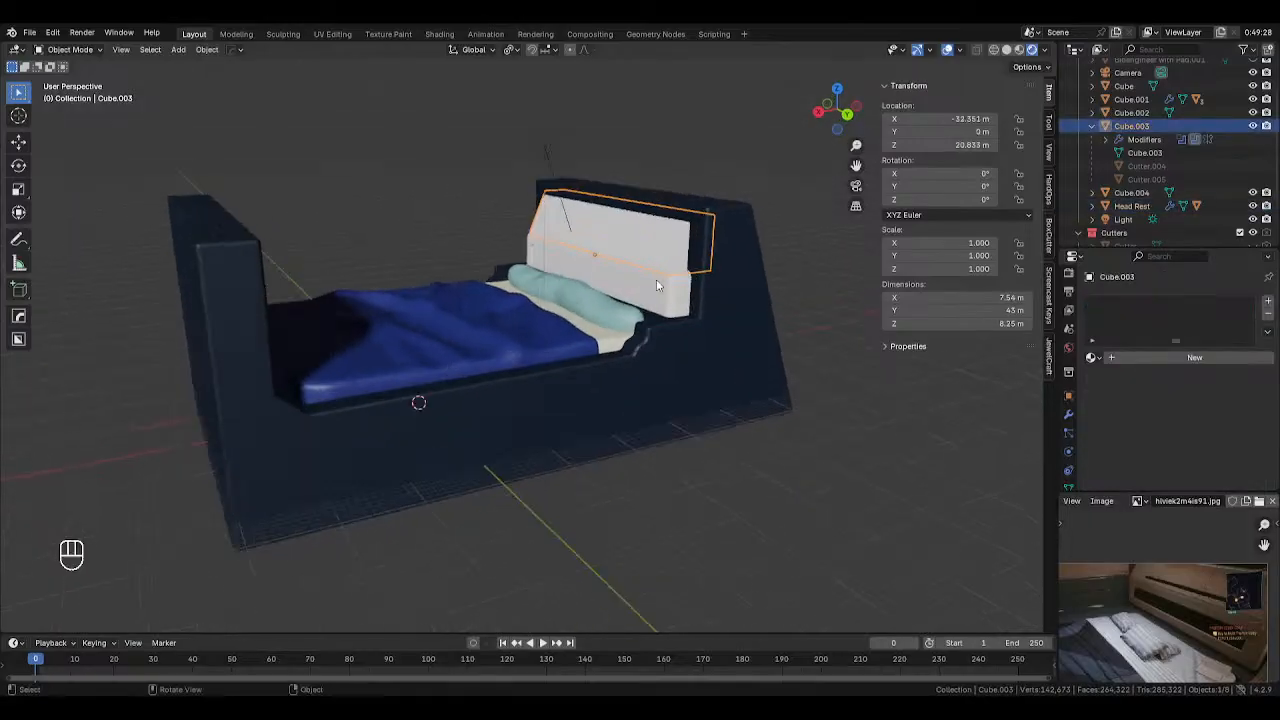
pyautogui.scroll(3, 656, 281)
pyautogui.press('Tab')
pyautogui.keyDown('shift'); pyautogui.moveTo(803, 277); pyautogui.dragTo(730, 400, button='middle'); pyautogui.keyUp('shift')
pyautogui.moveTo(730, 400); pyautogui.dragTo(656, 381, button='middle')
pyautogui.press('Tab')
pyautogui.click(522, 376)
pyautogui.moveTo(522, 376); pyautogui.dragTo(660, 392, button='middle')
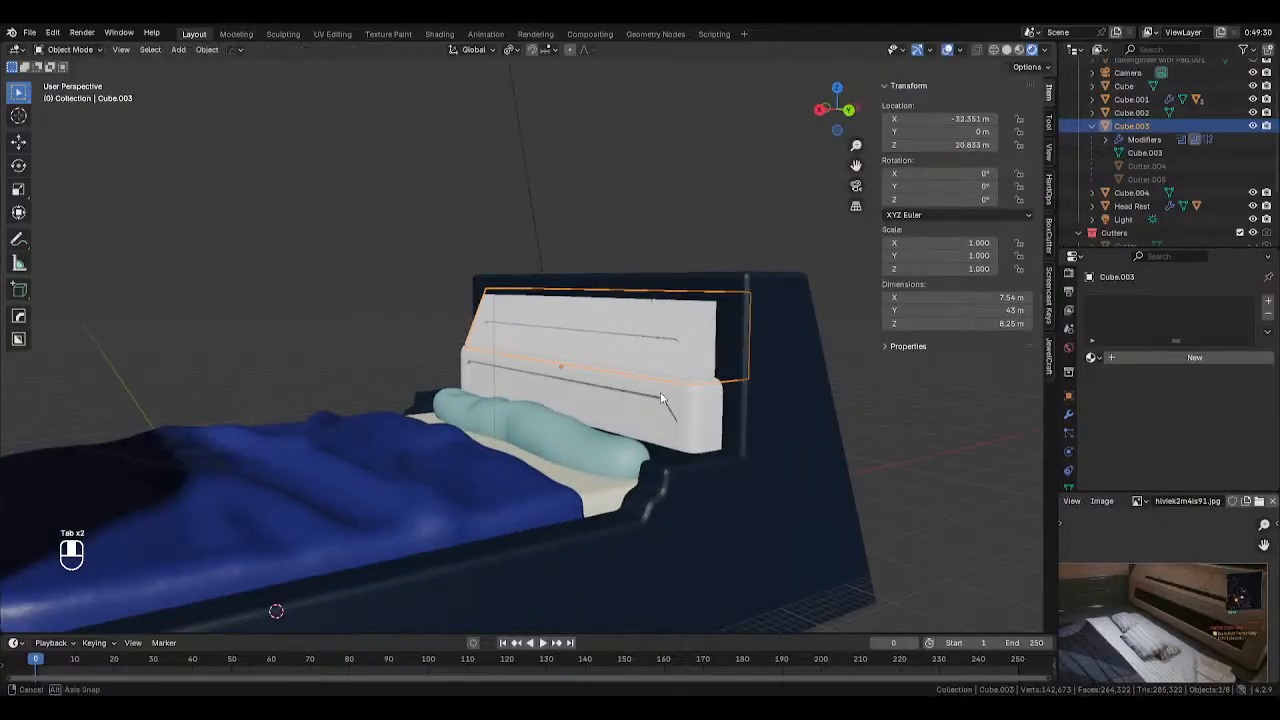
pyautogui.click(679, 408)
pyautogui.rightClick(646, 333)
pyautogui.moveTo(588, 391)
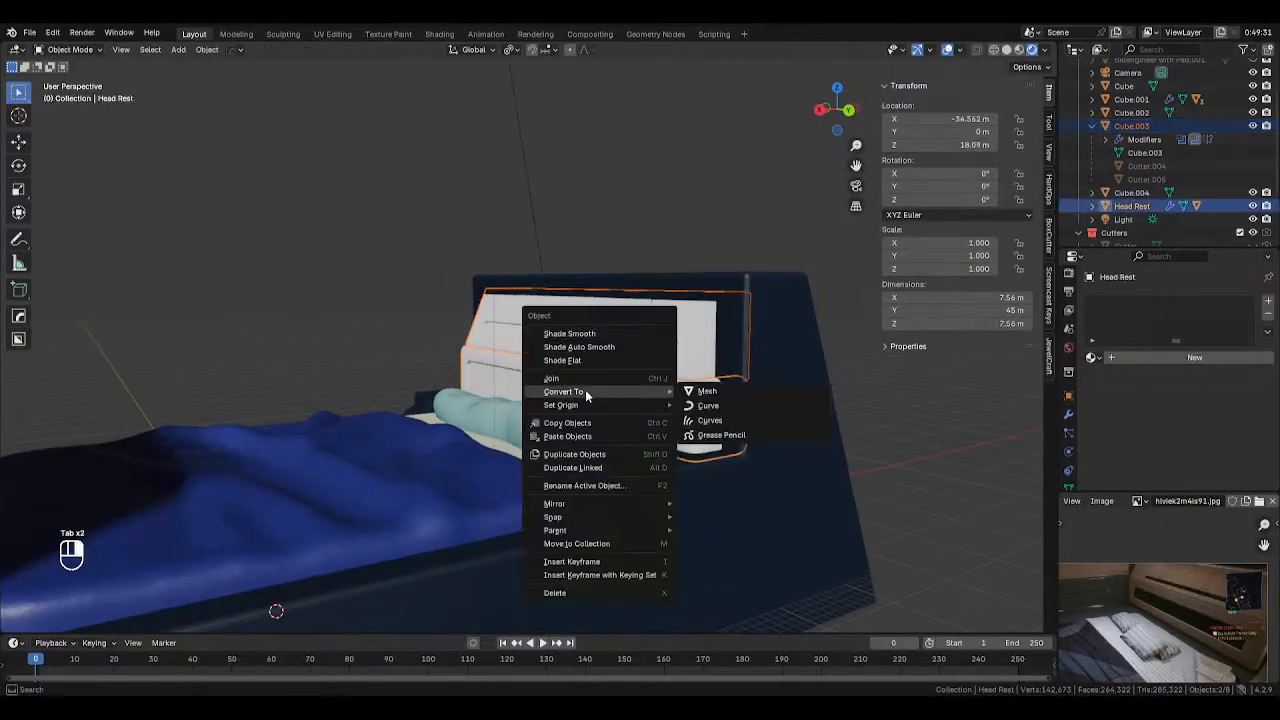
pyautogui.click(702, 390)
pyautogui.scroll(-3, 1127, 187)
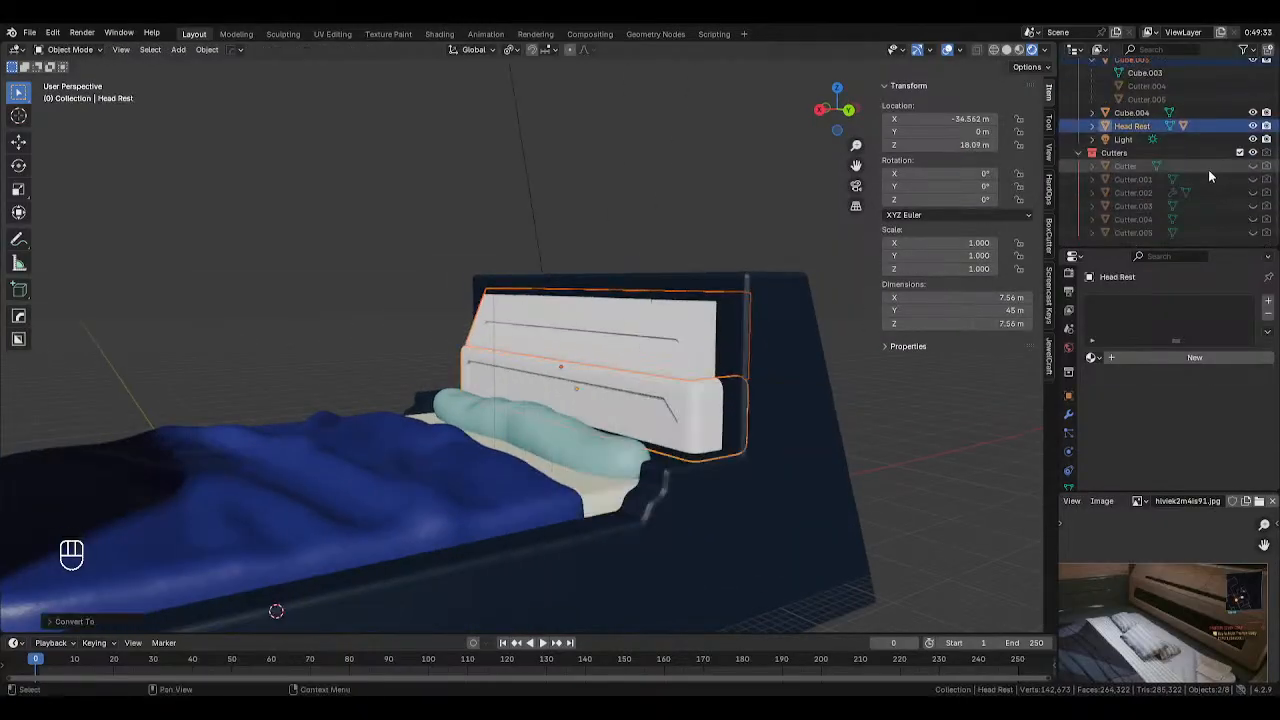
# Select the recessed faces of both headboard pieces, then give the head rest a new material and a second empty material slot
pyautogui.press('Tab')
pyautogui.moveTo(647, 328); pyautogui.dragTo(718, 345, button='middle')
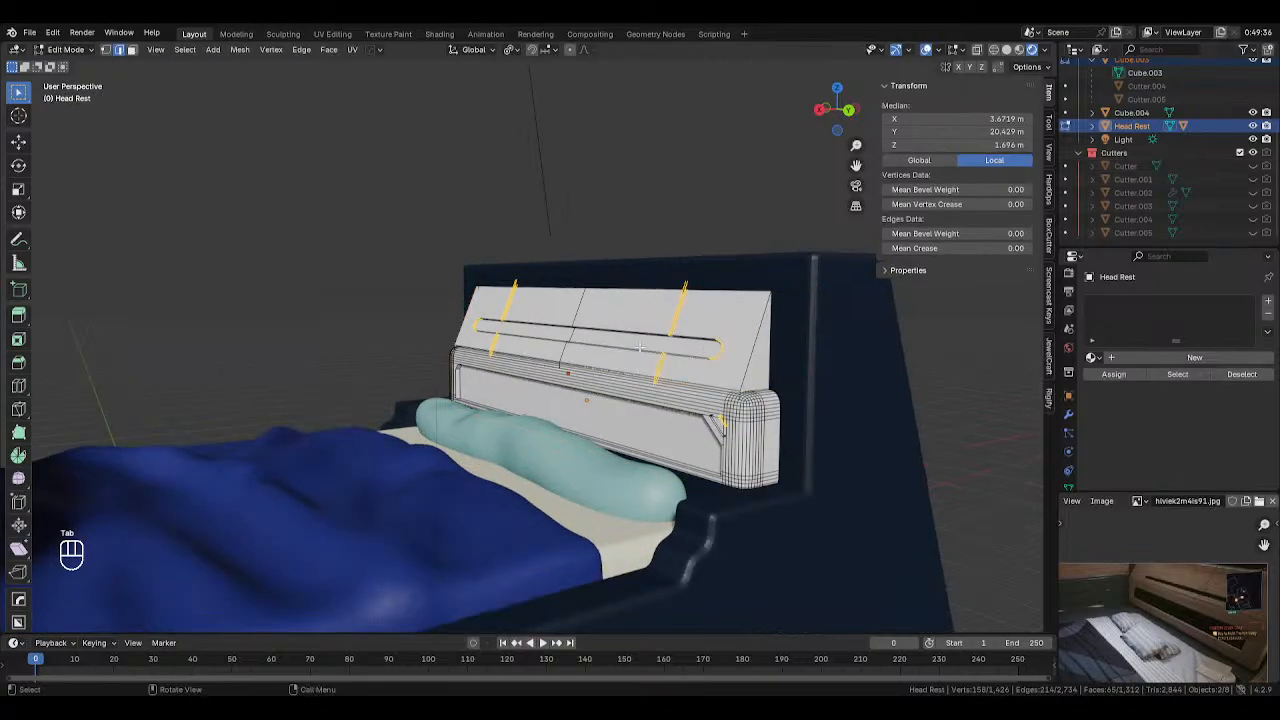
pyautogui.press('3')
pyautogui.click(640, 347)
pyautogui.keyDown('shift'); pyautogui.click(556, 336); pyautogui.keyUp('shift')
pyautogui.moveTo(556, 336); pyautogui.dragTo(667, 352, button='middle')
pyautogui.keyDown('shift'); pyautogui.click(665, 431); pyautogui.keyUp('shift')
pyautogui.moveTo(665, 431); pyautogui.dragTo(850, 395, button='middle')
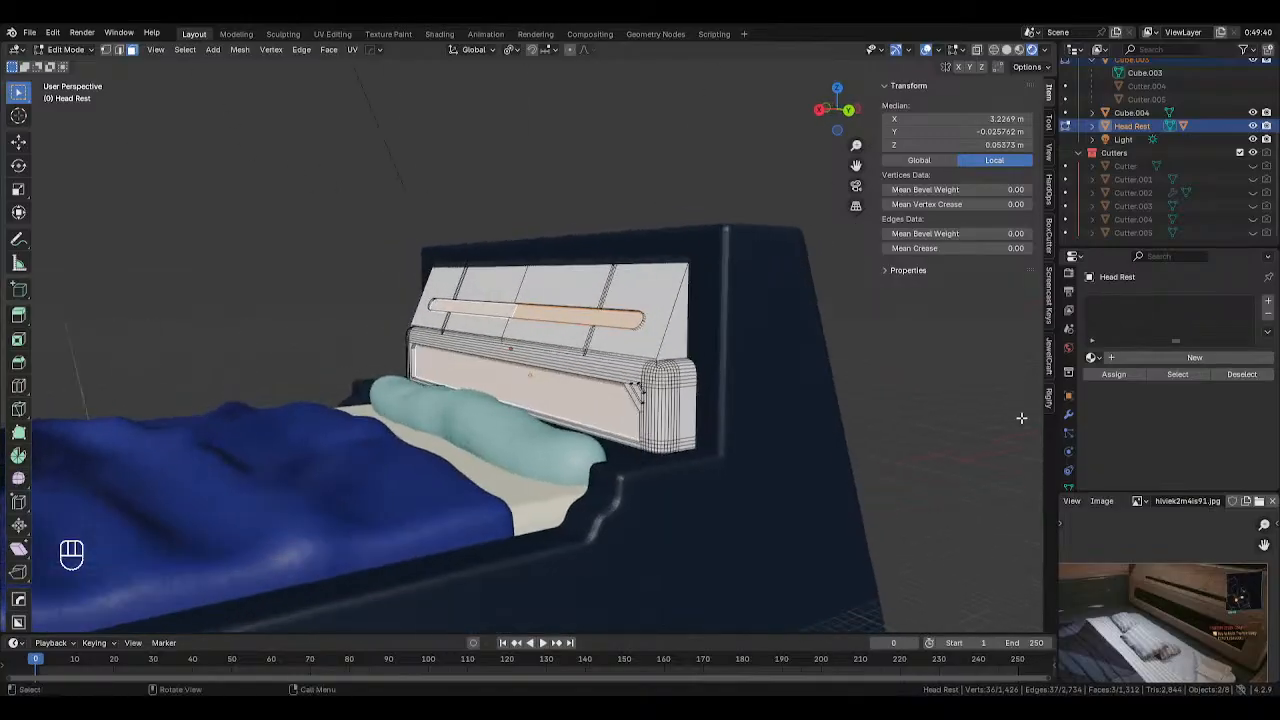
pyautogui.click(1137, 357)
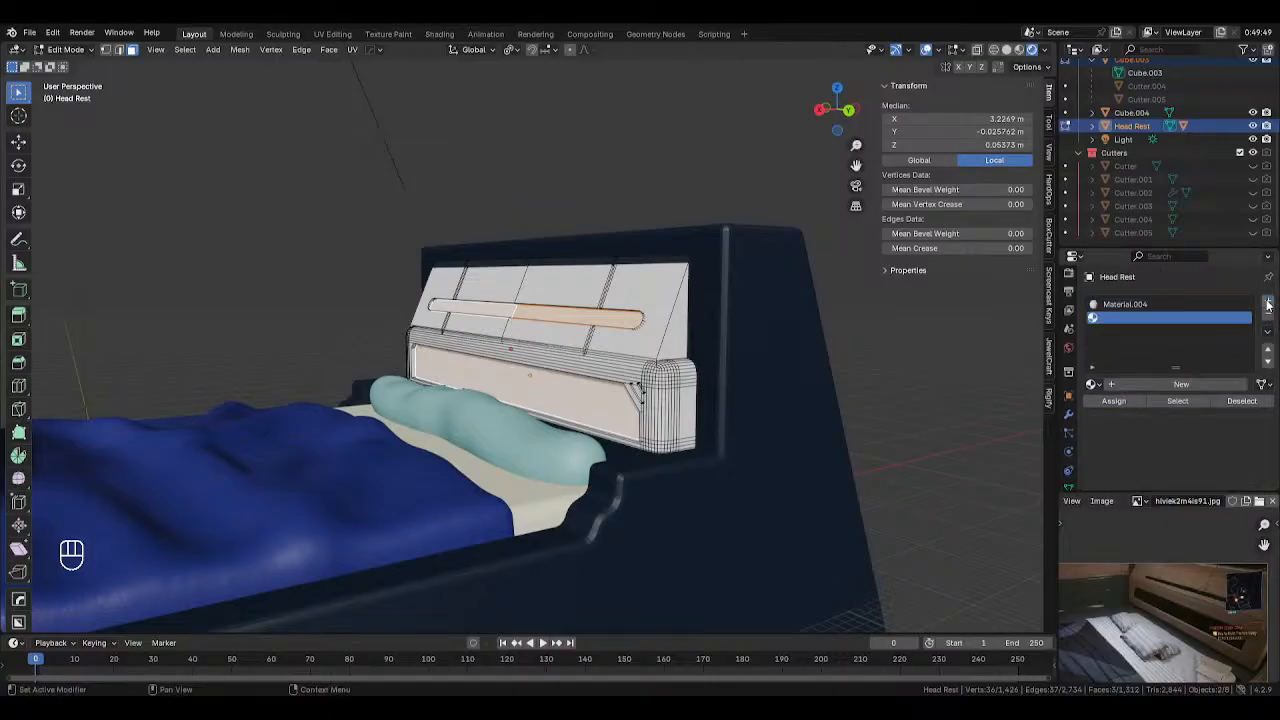
# Give the upper headboard panel a new material and add a second empty material slot to it
pyautogui.press('Tab')
pyautogui.click(635, 306)
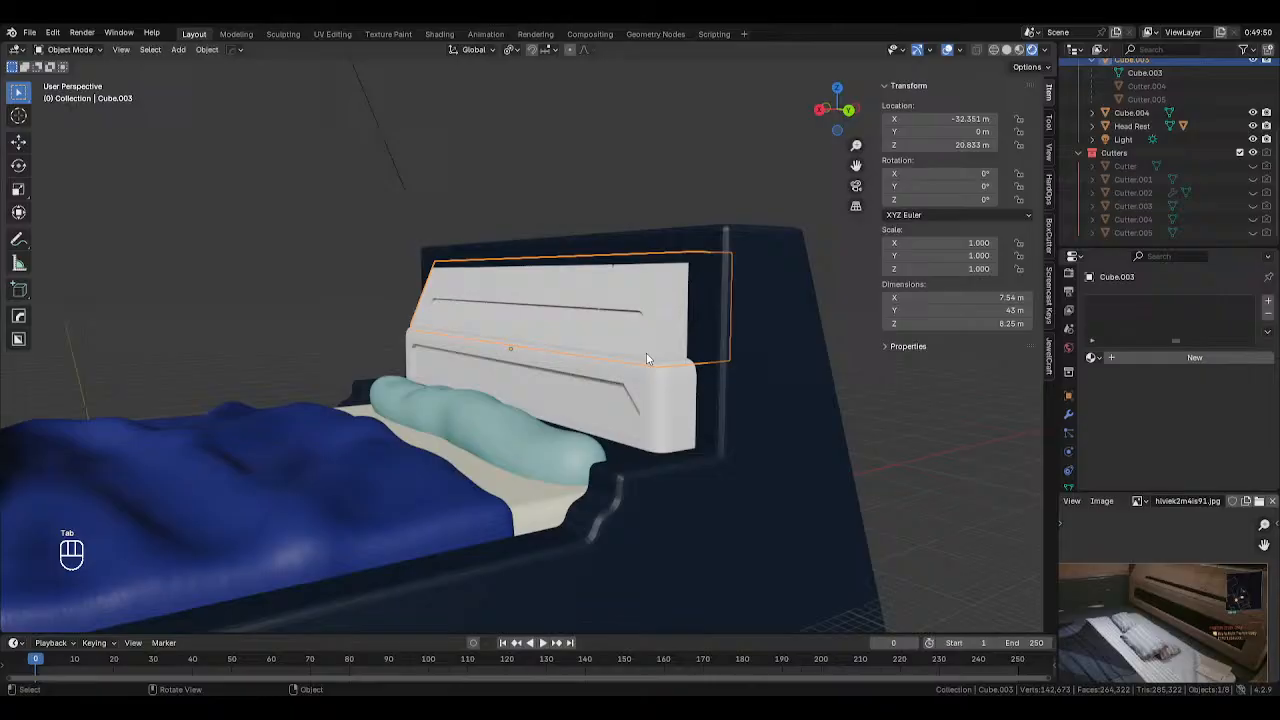
pyautogui.click(1153, 360)
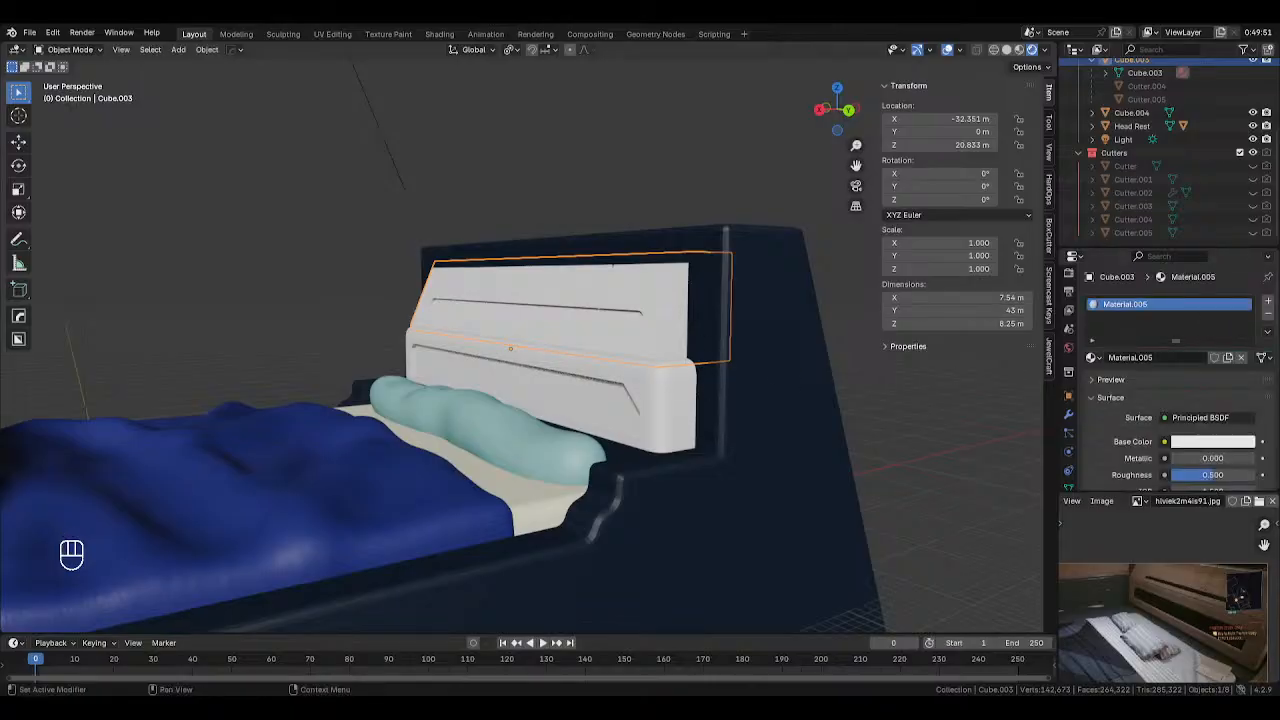
pyautogui.click(1268, 302)
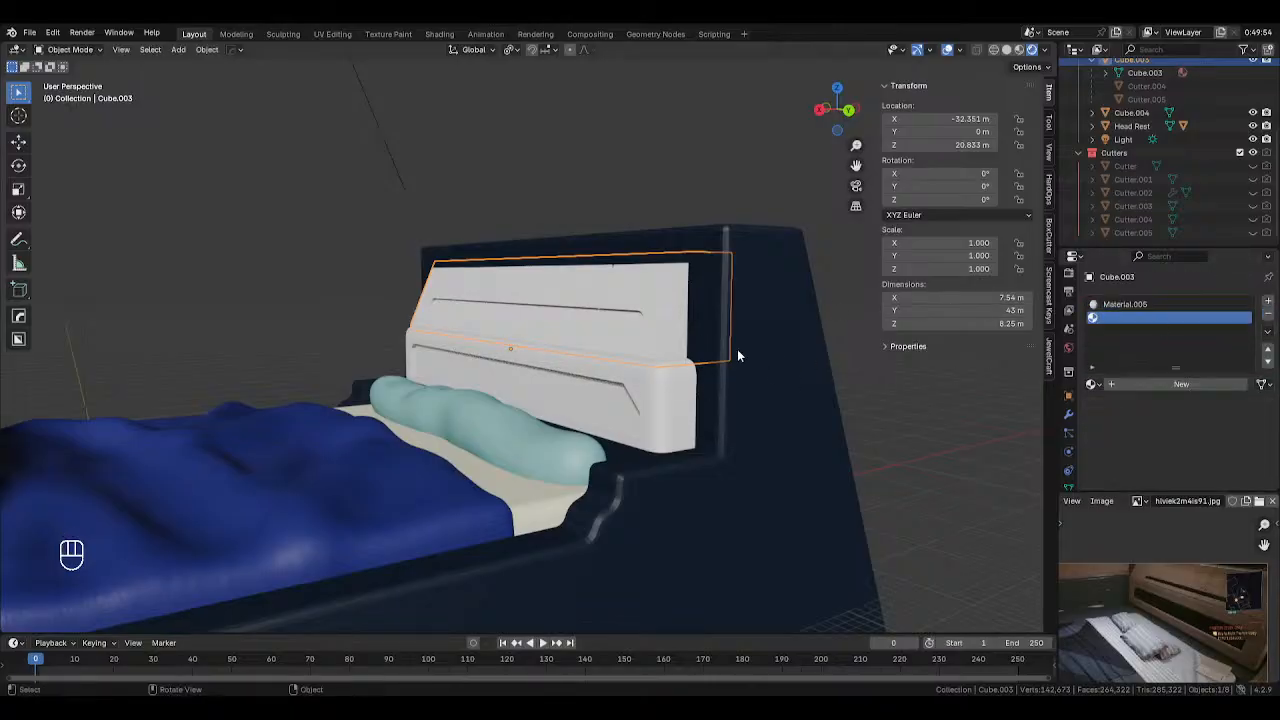
# Create a green material in the upper panel's second slot and assign it to the faces of the recessed strip
pyautogui.press('Tab')
pyautogui.scroll(2, 713, 312)
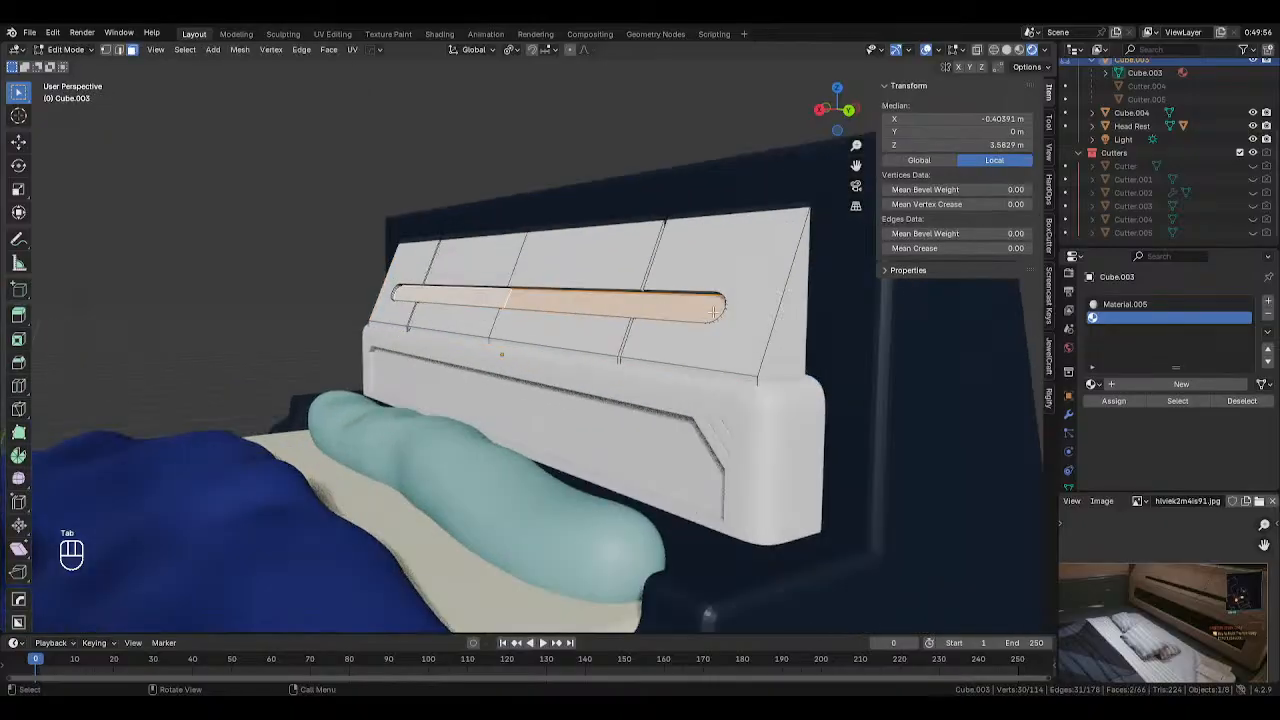
pyautogui.click(1170, 384)
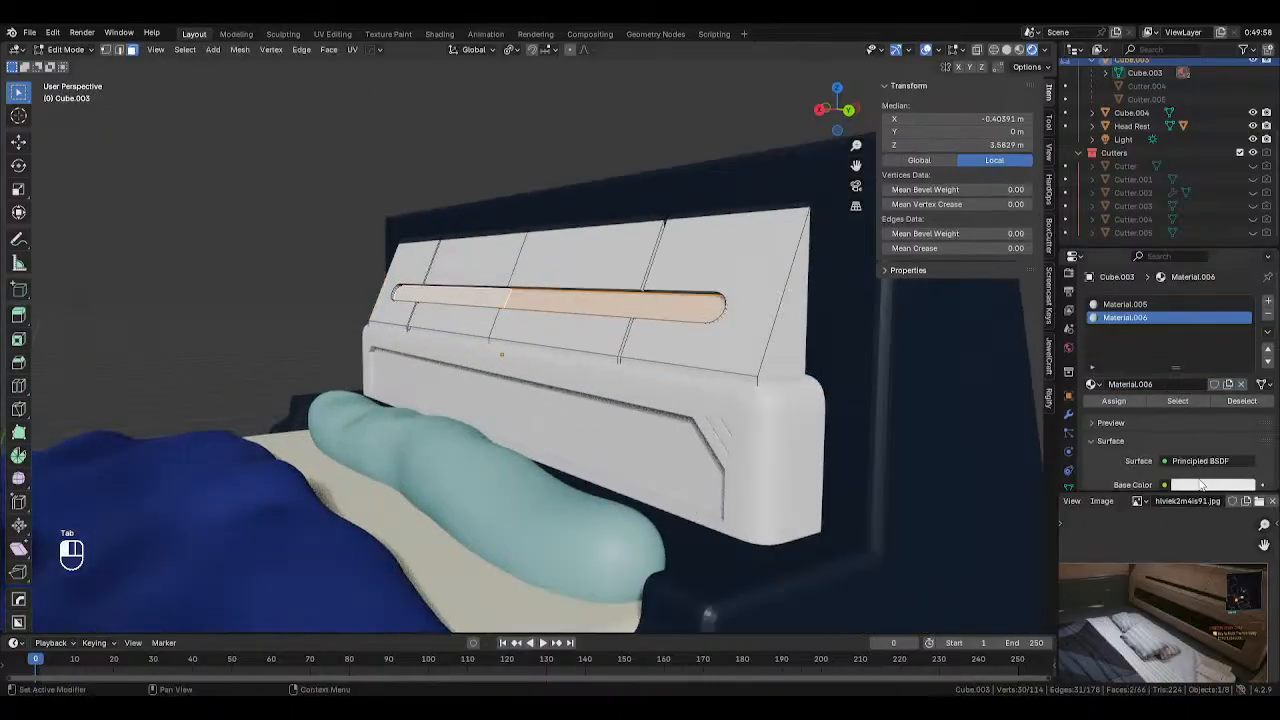
pyautogui.click(1202, 484)
pyautogui.moveTo(1177, 338); pyautogui.dragTo(1143, 296)
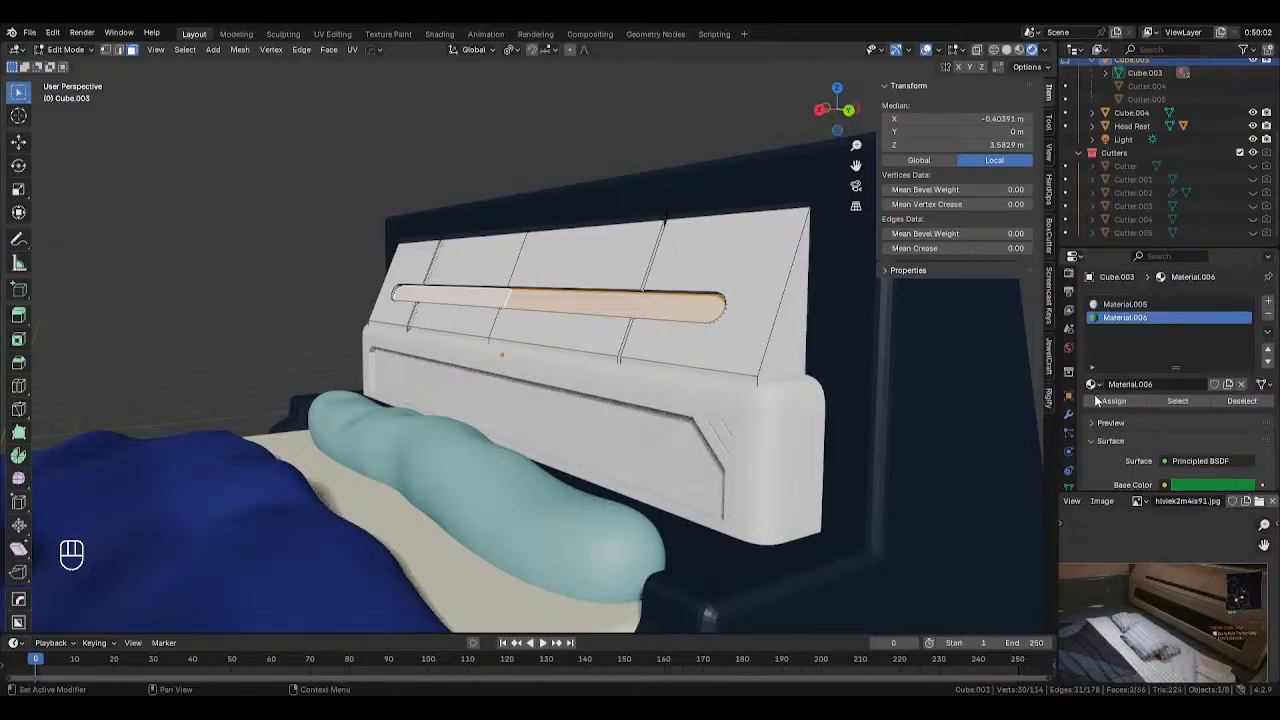
pyautogui.click(1095, 401)
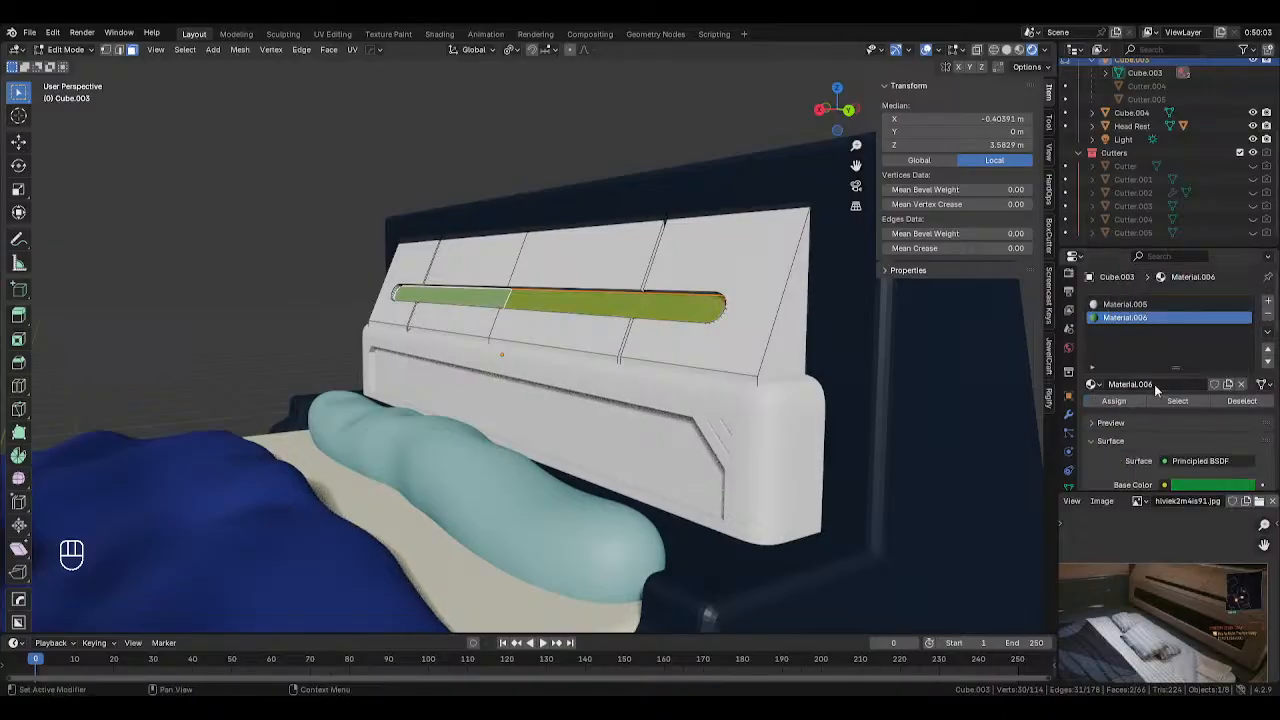
# In the head rest's mesh, select the large recessed face and the floors of the two diagonal corner grooves
pyautogui.press('Tab')
pyautogui.click(612, 415)
pyautogui.press('Tab')
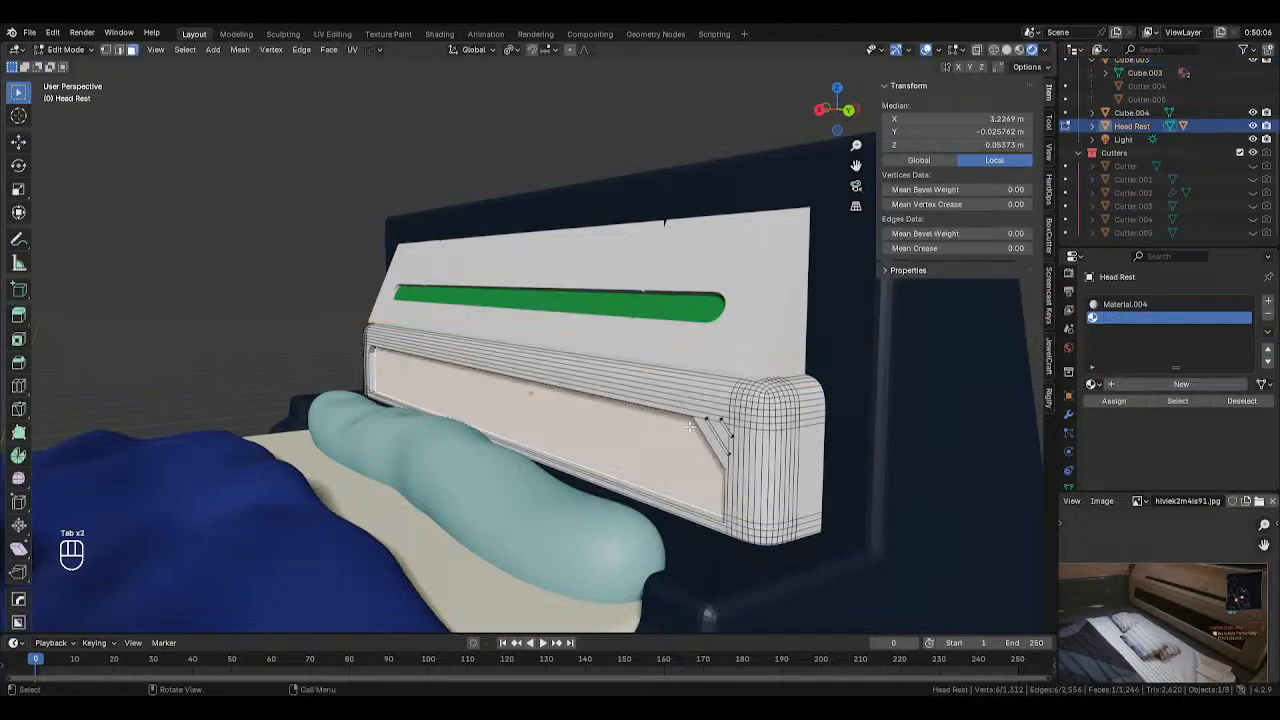
pyautogui.moveTo(721, 430); pyautogui.dragTo(613, 356, button='middle')
pyautogui.scroll(4, 769, 406)
pyautogui.scroll(8, 613, 356)
pyautogui.keyDown('shift'); pyautogui.moveTo(880, 540); pyautogui.dragTo(530, 350, button='middle'); pyautogui.keyUp('shift')
pyautogui.keyDown('shift'); pyautogui.click(560, 349); pyautogui.keyUp('shift')
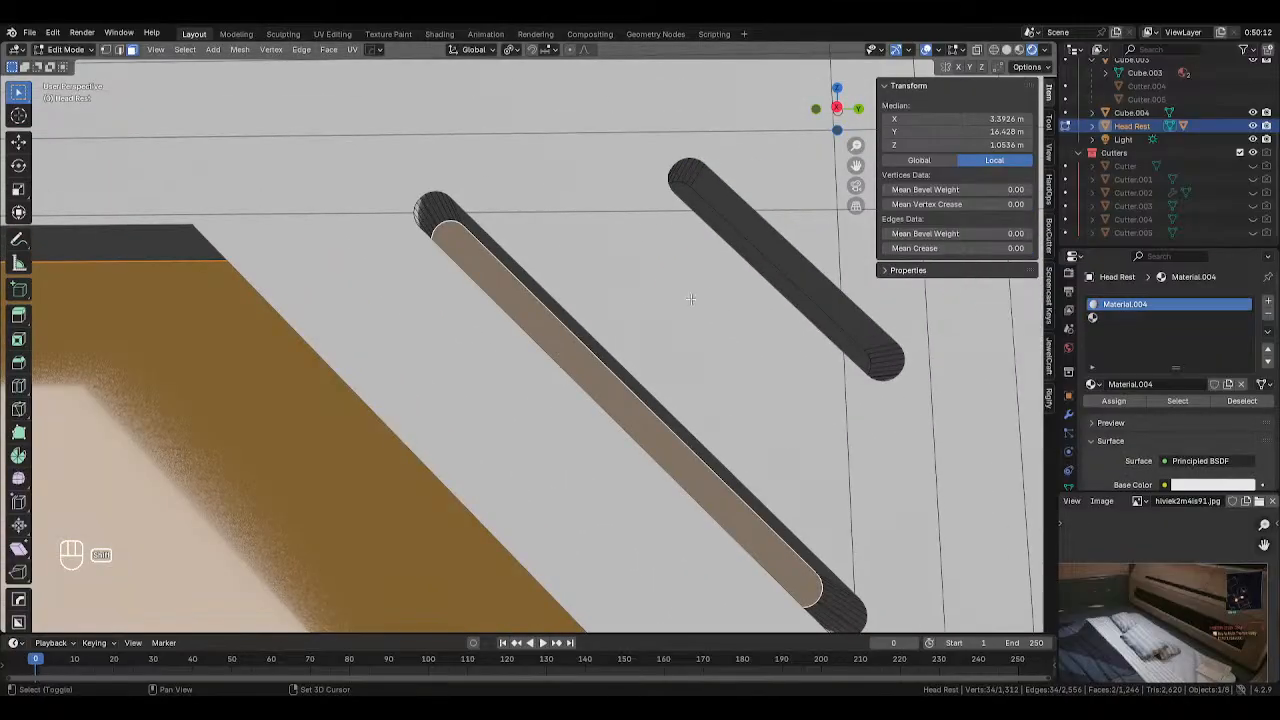
pyautogui.keyDown('shift'); pyautogui.click(754, 255); pyautogui.keyUp('shift')
# Put the existing green Material.006 in the head rest's second slot and assign it to the selected recessed faces
pyautogui.scroll(-12, 765, 262)
pyautogui.click(1172, 316)
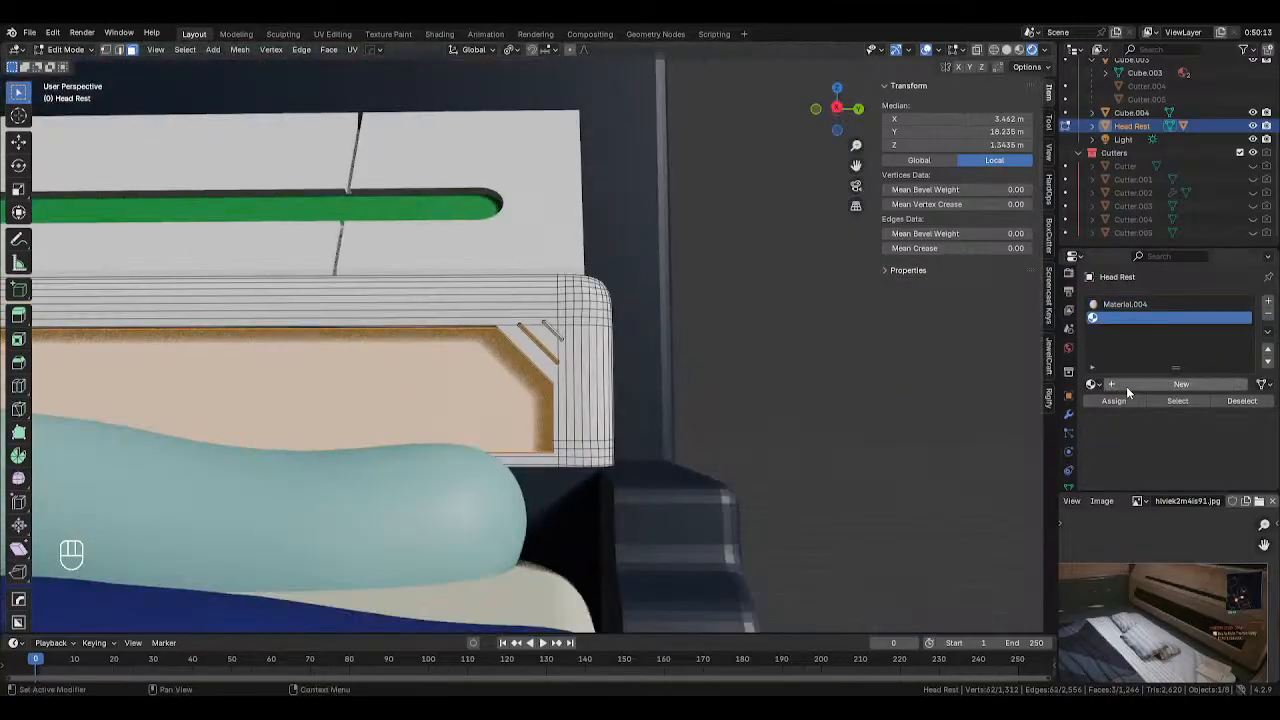
pyautogui.click(1093, 384)
pyautogui.click(1117, 484)
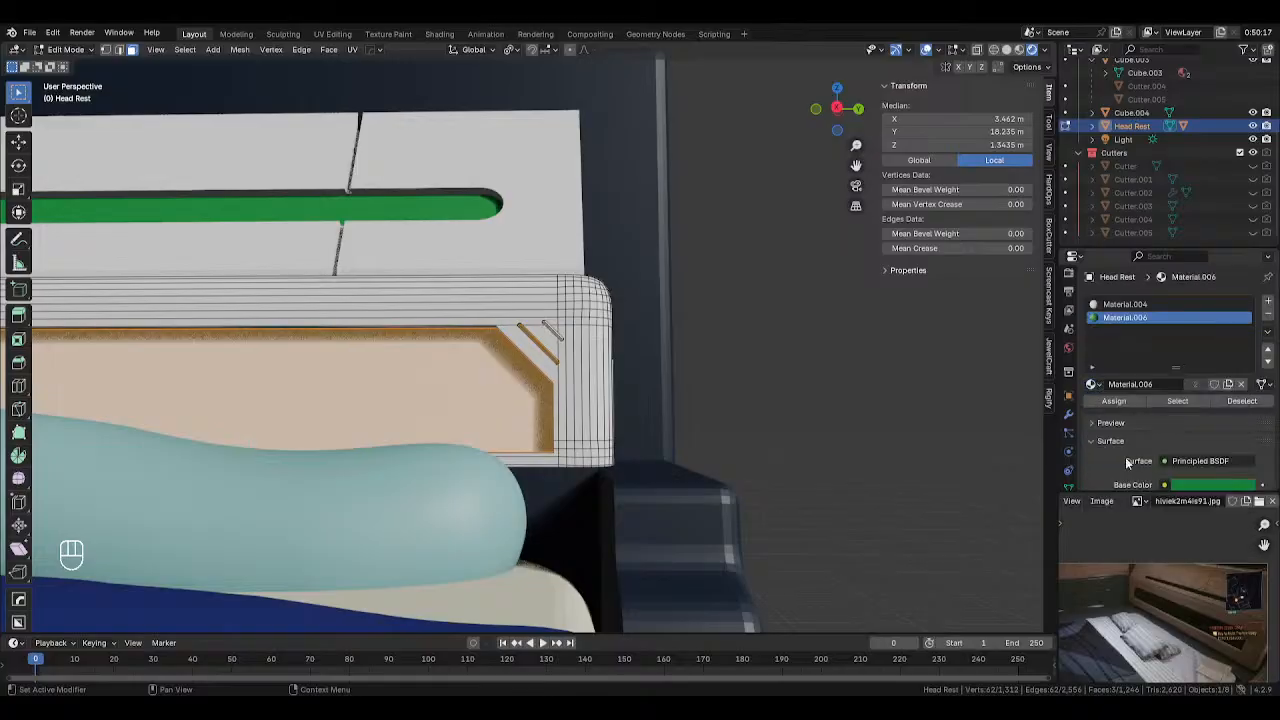
pyautogui.click(1119, 403)
pyautogui.press('Tab')
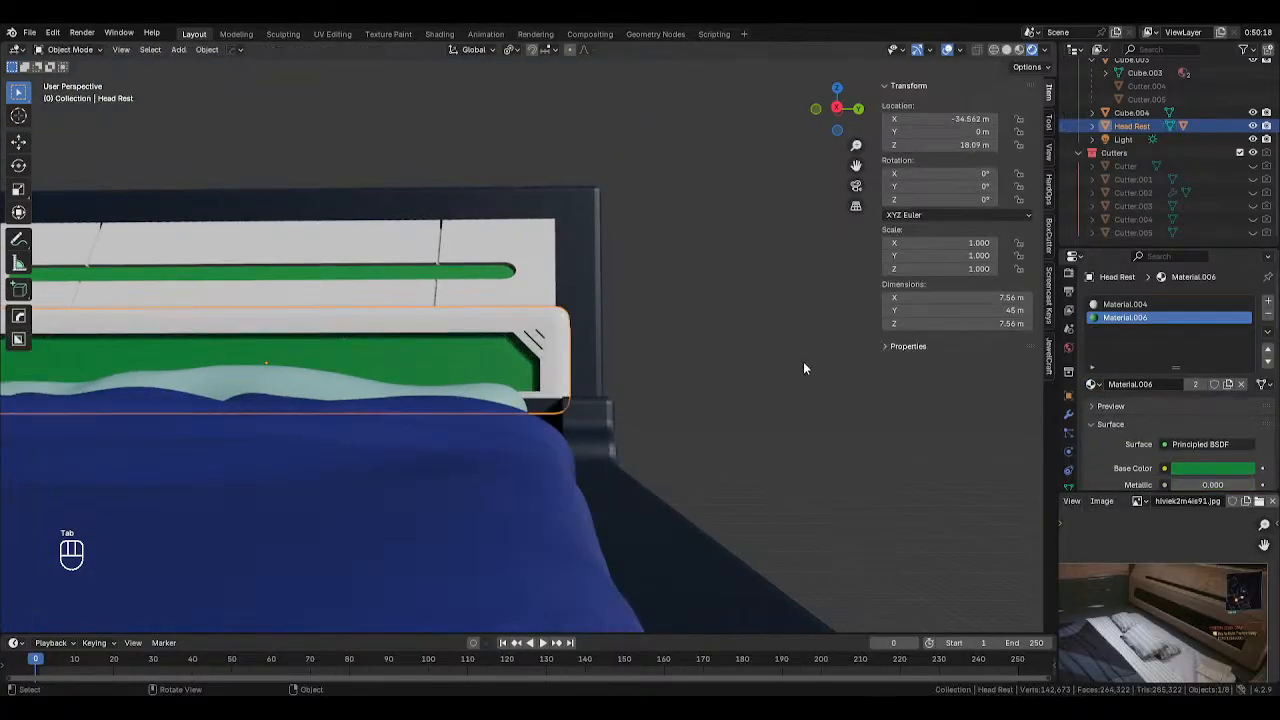
# Duplicate the sun light and place the copy on the opposite side of the bed
pyautogui.scroll(-8, 804, 315)
pyautogui.moveTo(804, 315); pyautogui.dragTo(604, 391, button='middle')
pyautogui.scroll(-3, 808, 346)
pyautogui.click(606, 392)
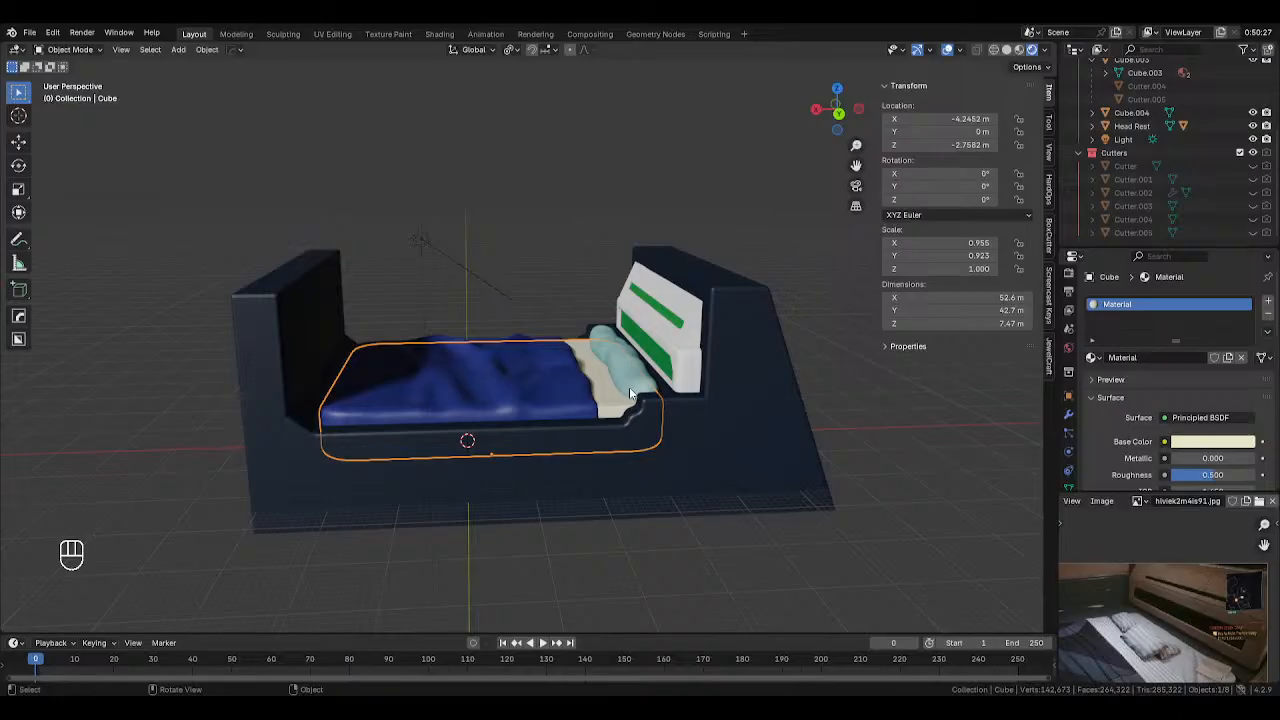
pyautogui.moveTo(295, 302); pyautogui.dragTo(481, 360, button='middle')
pyautogui.click(349, 318)
pyautogui.moveTo(349, 318); pyautogui.dragTo(394, 540, button='middle')
pyautogui.scroll(-2, 396, 534)
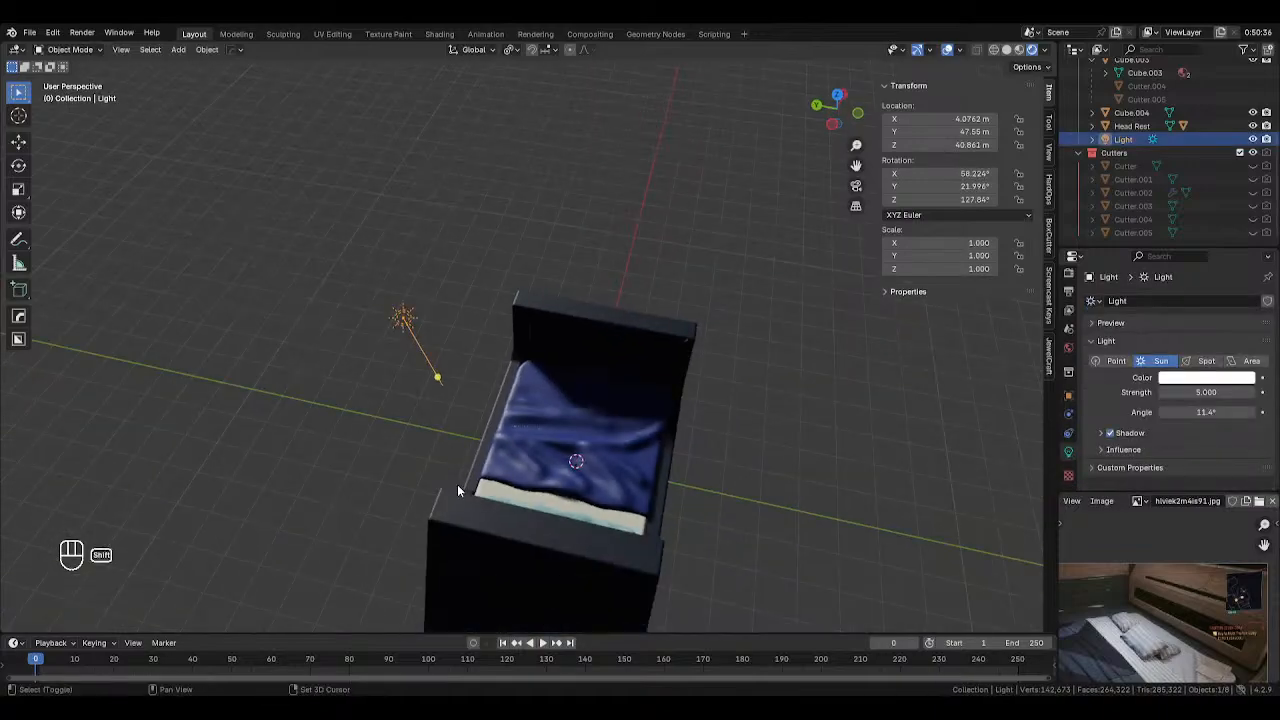
pyautogui.hotkey('shift', 'd')
pyautogui.click(926, 401)
pyautogui.moveTo(926, 401); pyautogui.dragTo(746, 426, button='middle')
pyautogui.press('g')
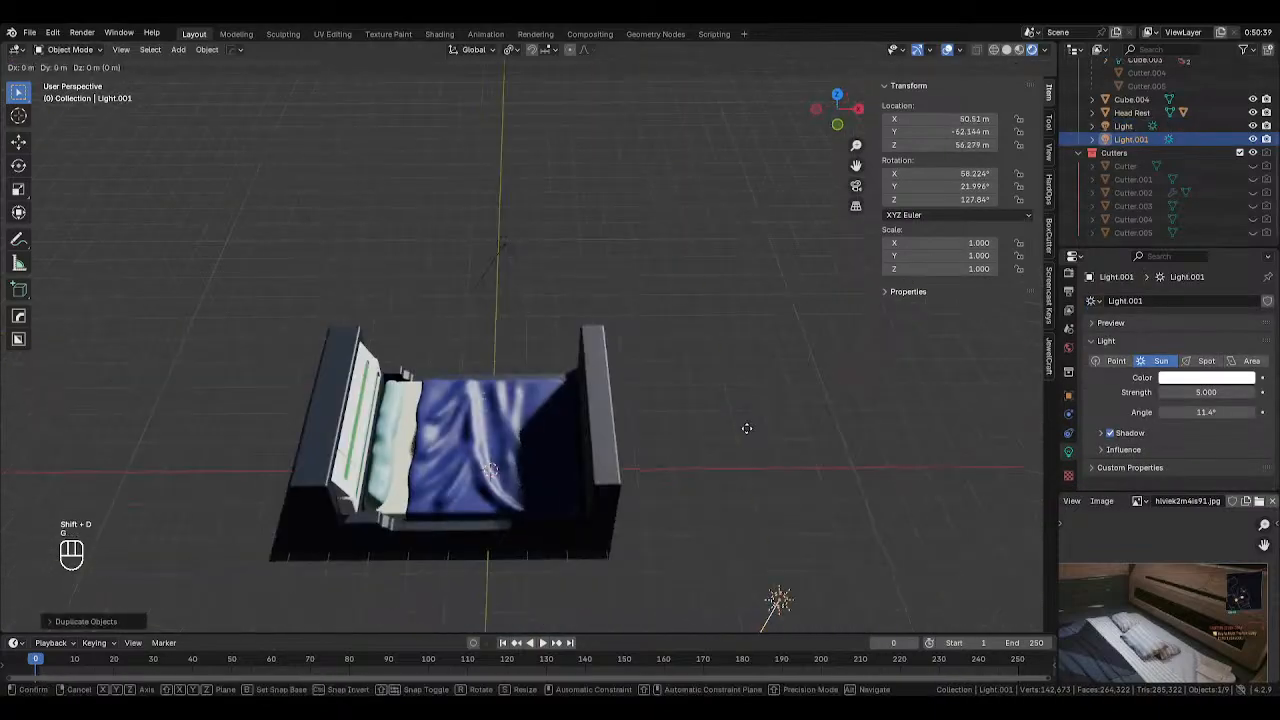
pyautogui.press('y')
pyautogui.rightClick(745, 430)
# Move the duplicated sun light along X to about 7.74 m
pyautogui.press('g')
pyautogui.press('x')
pyautogui.click(238, 499)
pyautogui.scroll(-2, 429, 591)
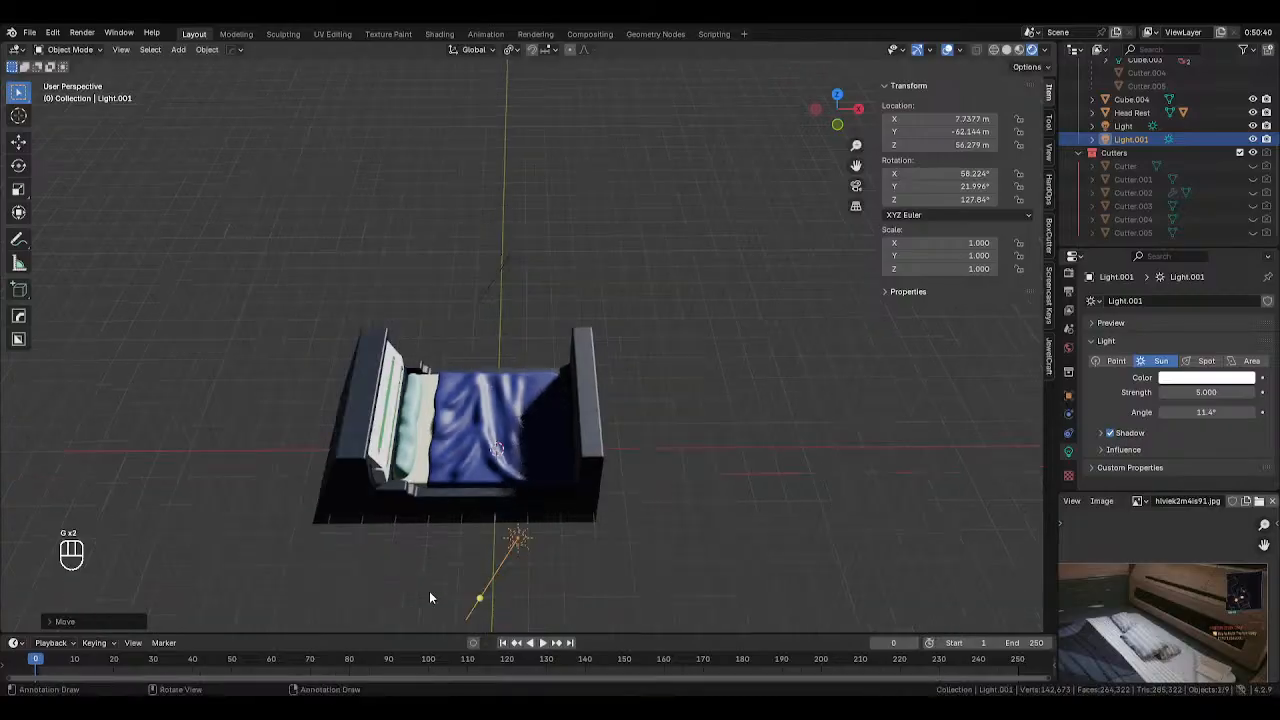
# Aim the duplicated sun light at the bed with a rotation of about 133° X, 203° Y and 281° Z
pyautogui.moveTo(488, 547); pyautogui.dragTo(550, 483)
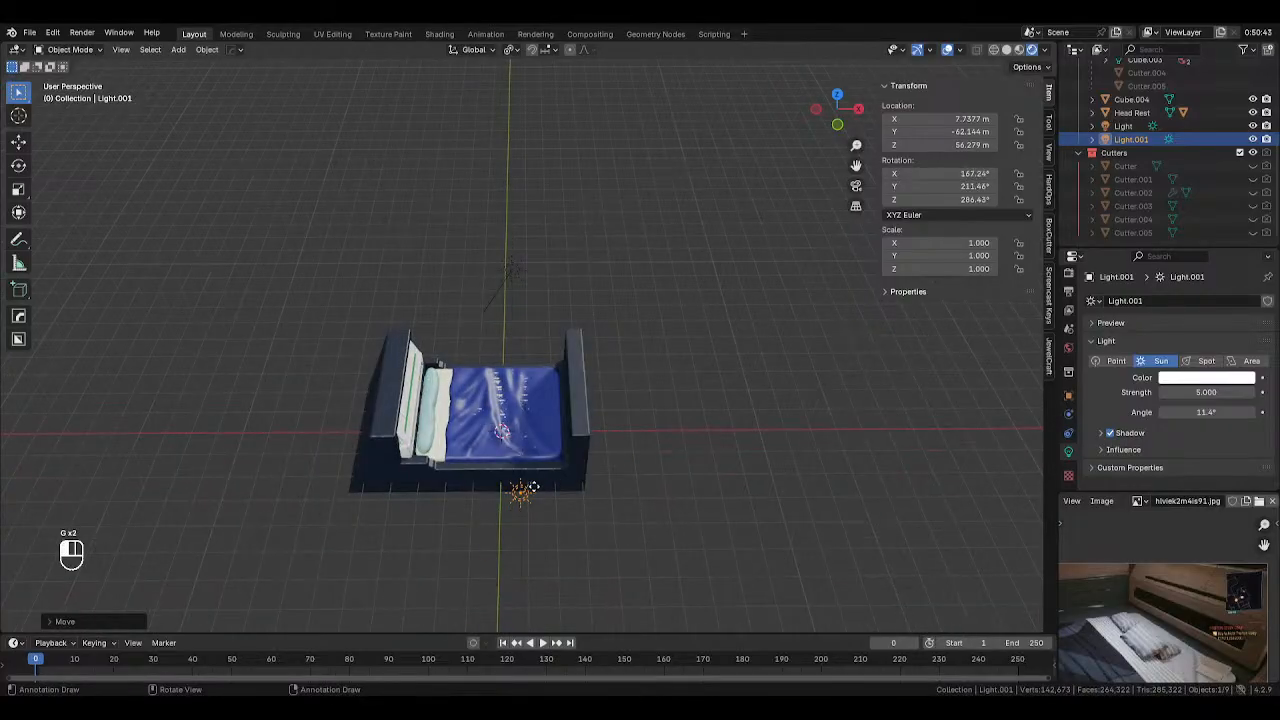
pyautogui.moveTo(533, 487); pyautogui.dragTo(677, 374, button='middle')
pyautogui.moveTo(691, 373); pyautogui.dragTo(723, 342)
pyautogui.moveTo(604, 378); pyautogui.dragTo(695, 445, button='middle')
pyautogui.scroll(4, 670, 448)
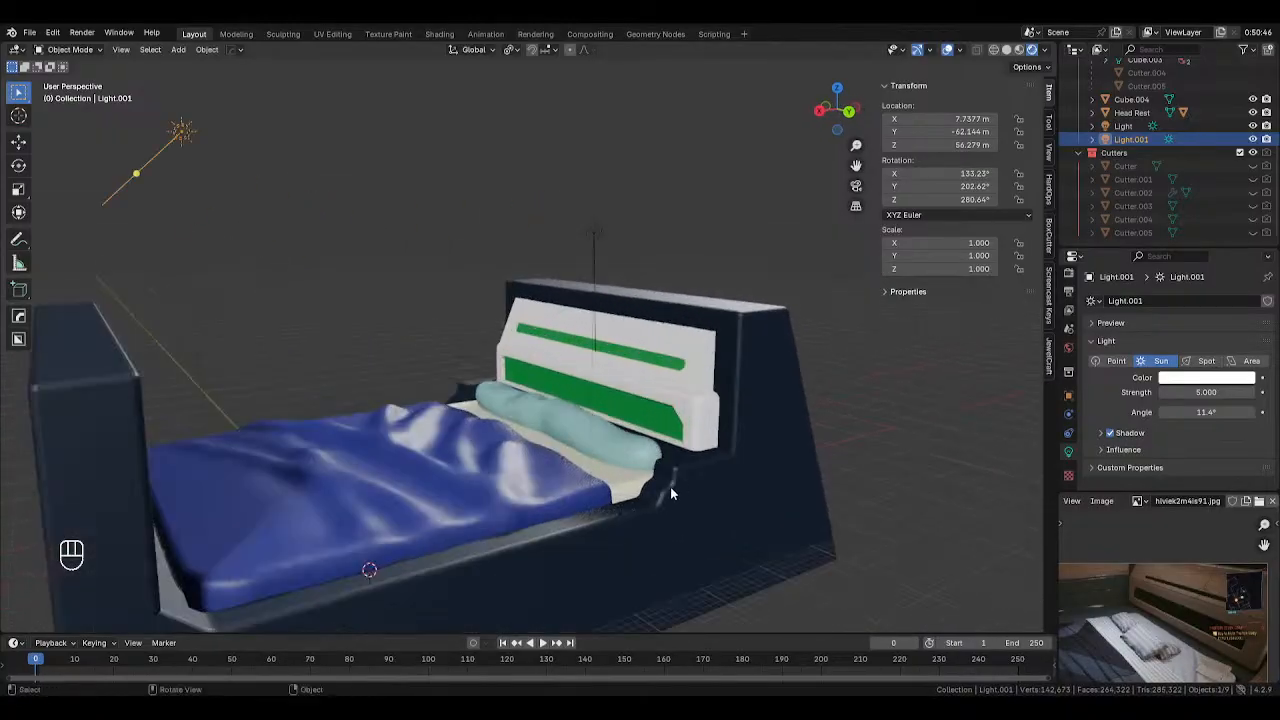
pyautogui.moveTo(647, 497); pyautogui.dragTo(617, 409, button='middle')
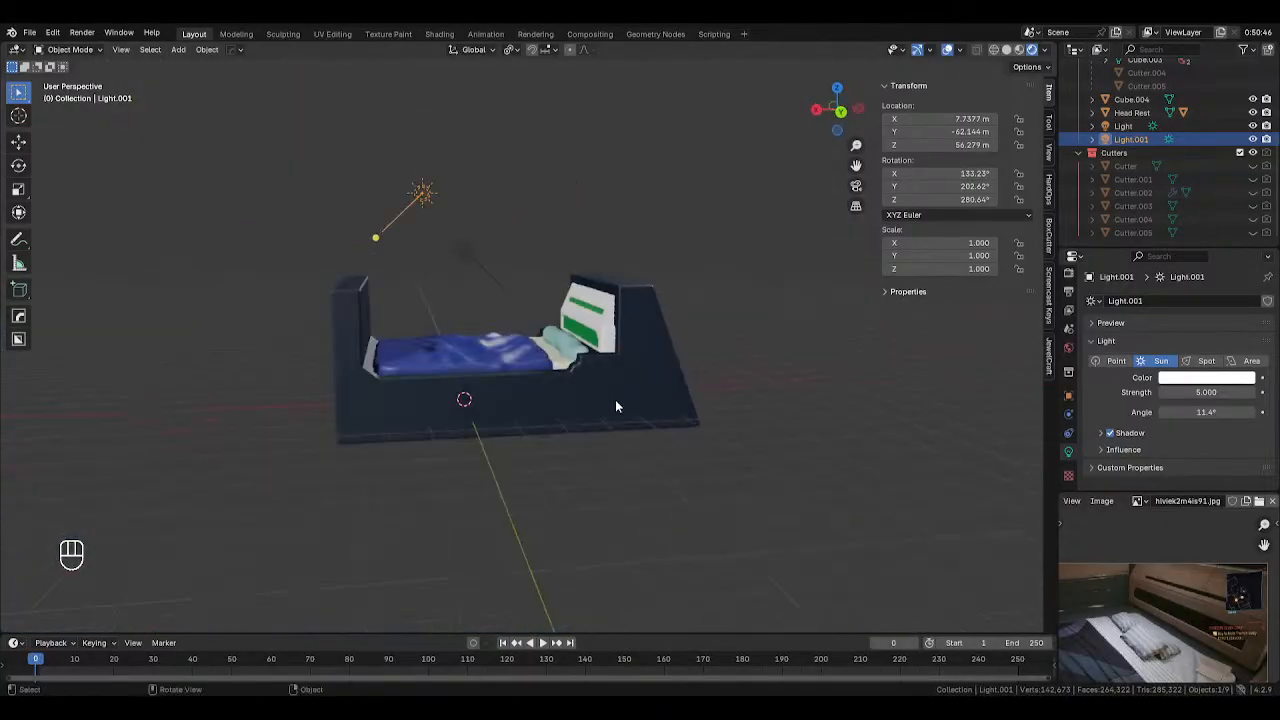
# Select all bottom faces of the bed frame in edit mode, using the front view with X-ray
pyautogui.click(580, 418)
pyautogui.press('KP_1')
pyautogui.press('KP_3')
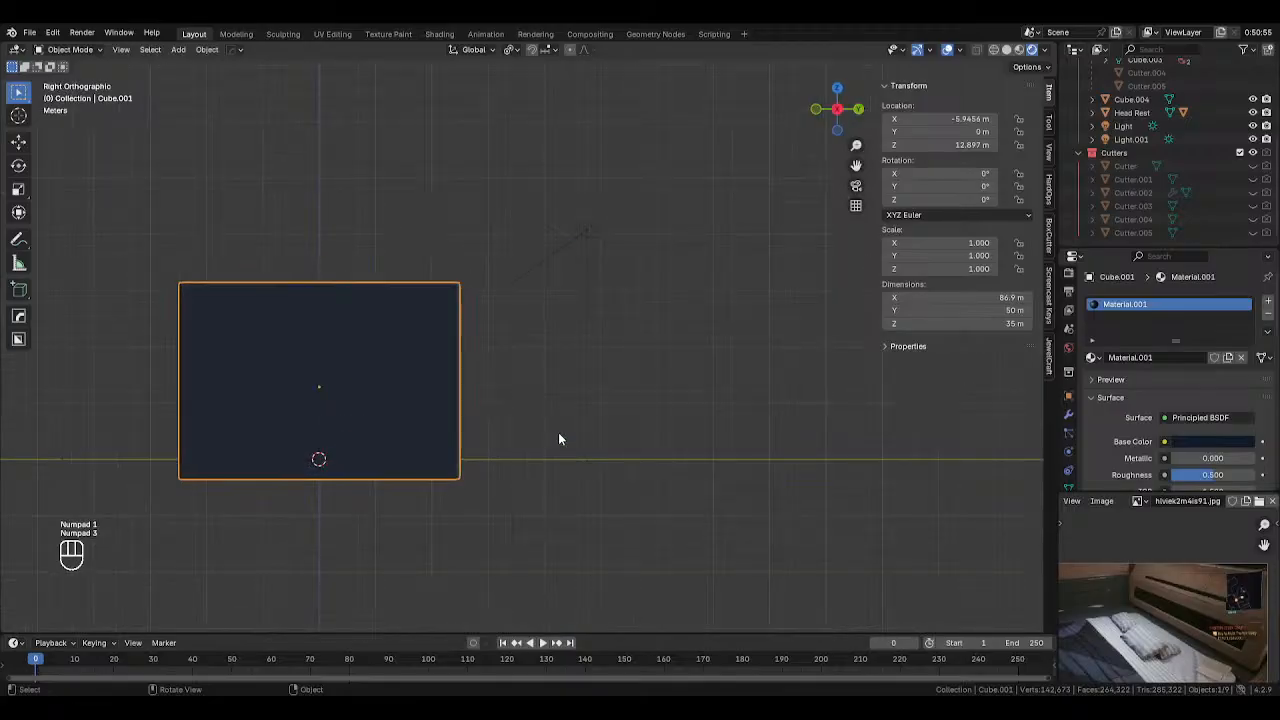
pyautogui.press('KP_1')
pyautogui.press('Tab')
pyautogui.hotkey('alt', 'z')
pyautogui.moveTo(203, 463); pyautogui.dragTo(807, 521)
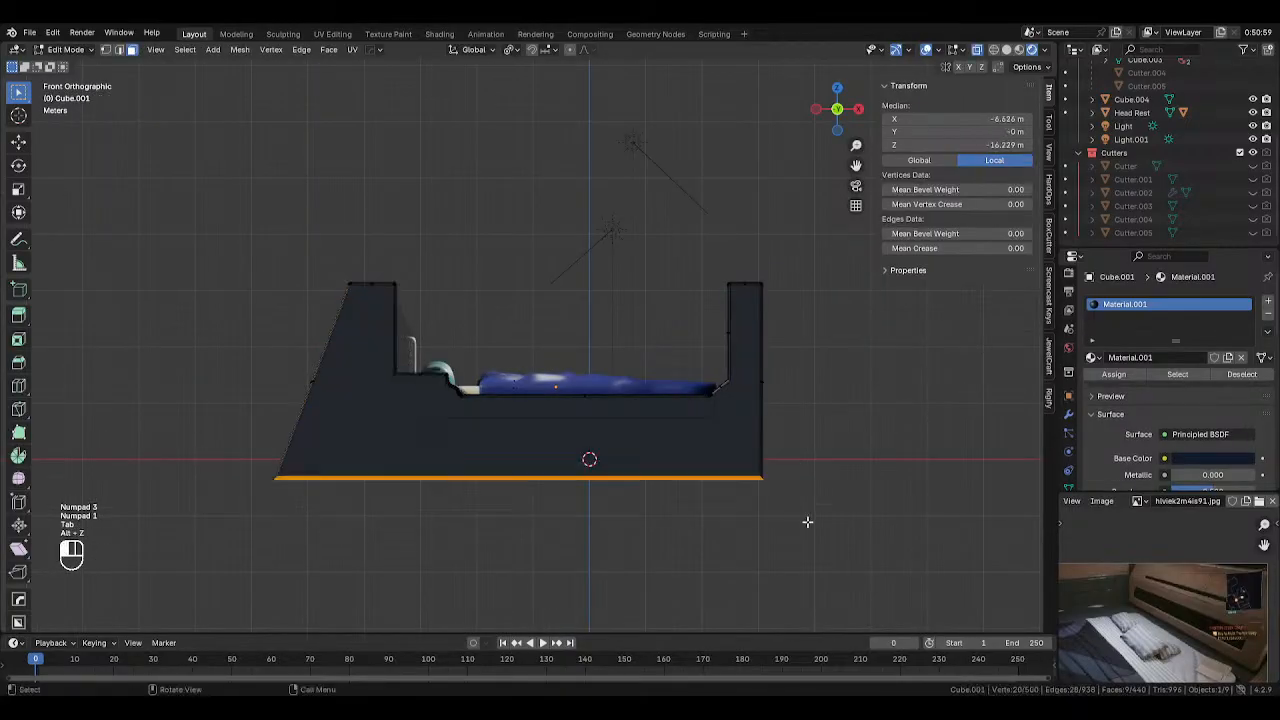
# Try raising the selected bottom faces along Z so the bed frame is 31 m tall, and check it from several sides
pyautogui.press('g')
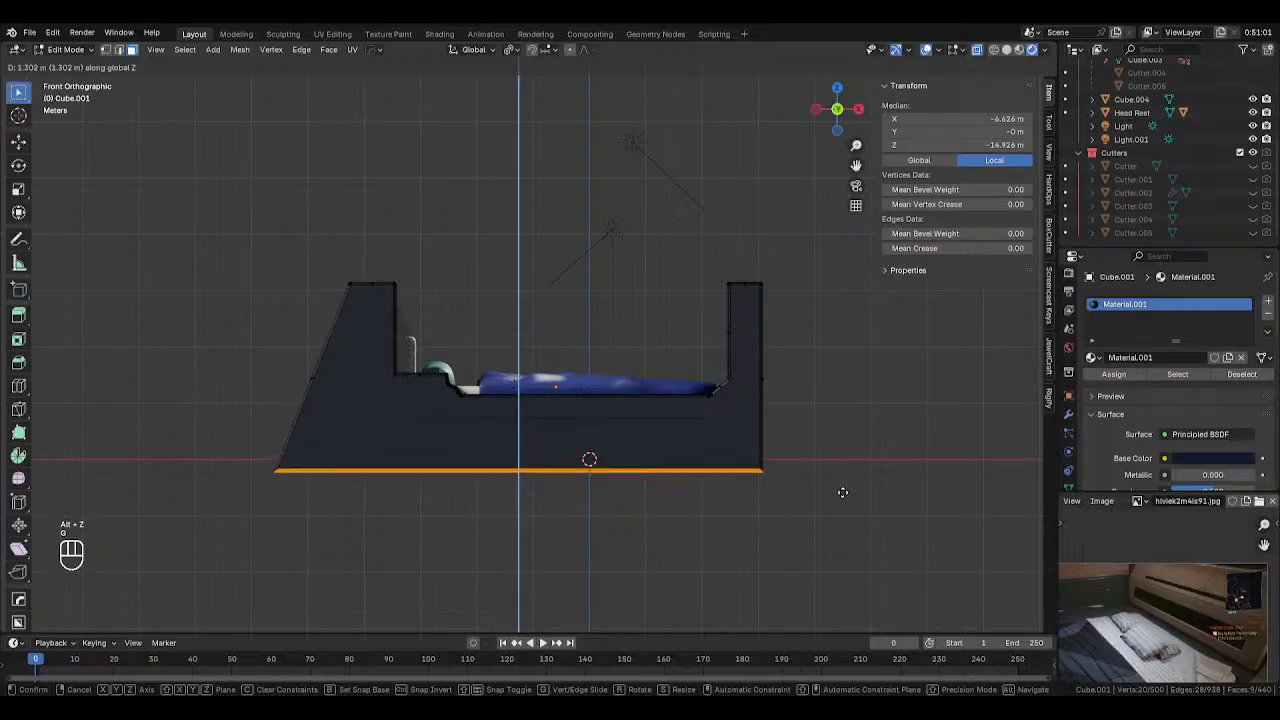
pyautogui.click(844, 478)
pyautogui.press('Tab')
pyautogui.click(850, 557)
pyautogui.moveTo(850, 557); pyautogui.dragTo(641, 579, button='middle')
pyautogui.press('KP_1')
pyautogui.press('KP_3')
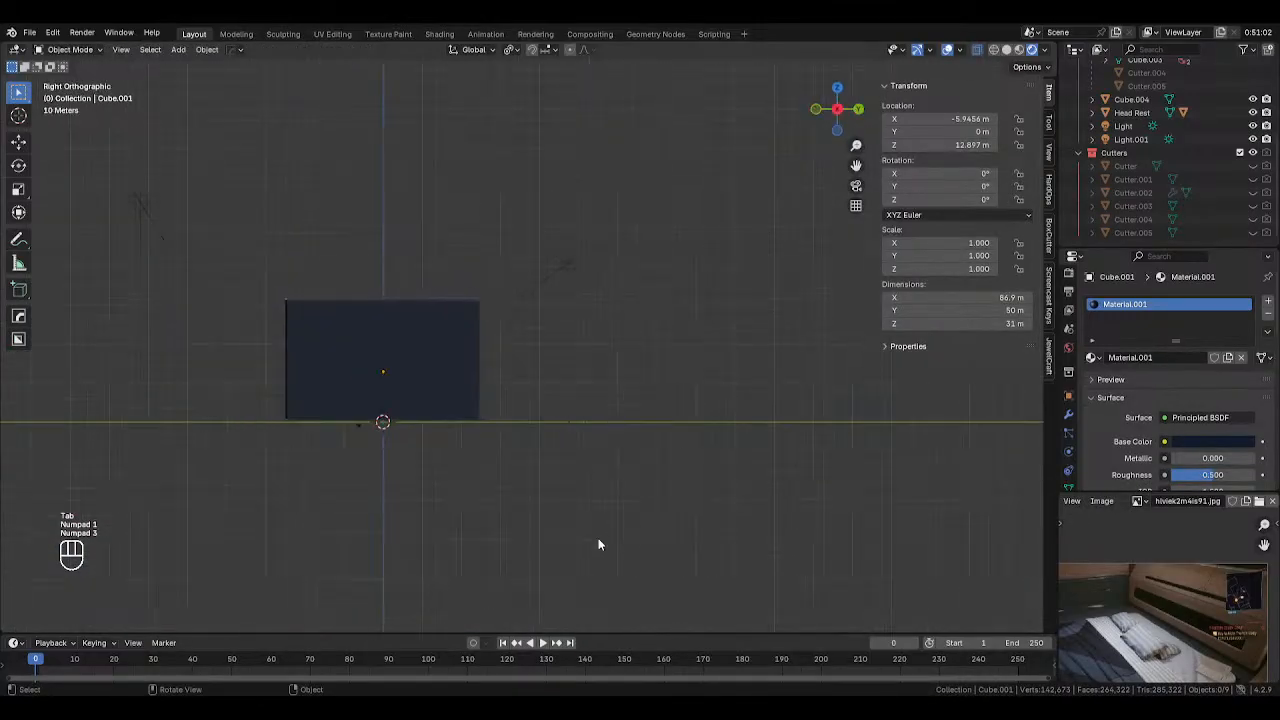
pyautogui.moveTo(598, 538); pyautogui.dragTo(662, 553, button='middle')
pyautogui.press('KP_1')
pyautogui.scroll(3, 650, 562)
# Undo the move of the bed frame's bottom faces
pyautogui.hotkey('ctrl', 'z')
pyautogui.hotkey('ctrl', 'z')
pyautogui.hotkey('ctrl', 'z')
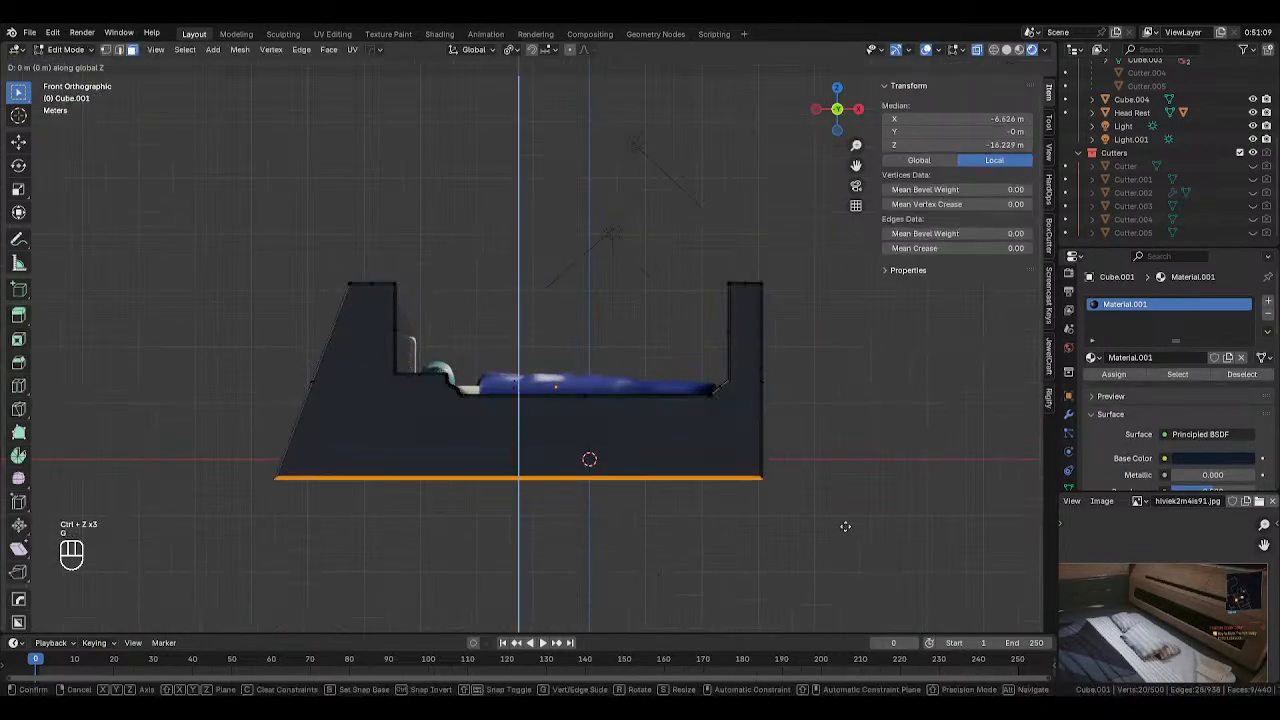
# Raise the bed frame's bottom faces along Z to shorten its base, and return to object mode
pyautogui.press('g')
pyautogui.click(850, 473)
pyautogui.press('Tab')
pyautogui.moveTo(850, 473); pyautogui.dragTo(724, 406, button='middle')
# Change the base color of the head rest's first material to a pale yellow of about hue 0.183, saturation 0.283, value 0.800
pyautogui.click(724, 406)
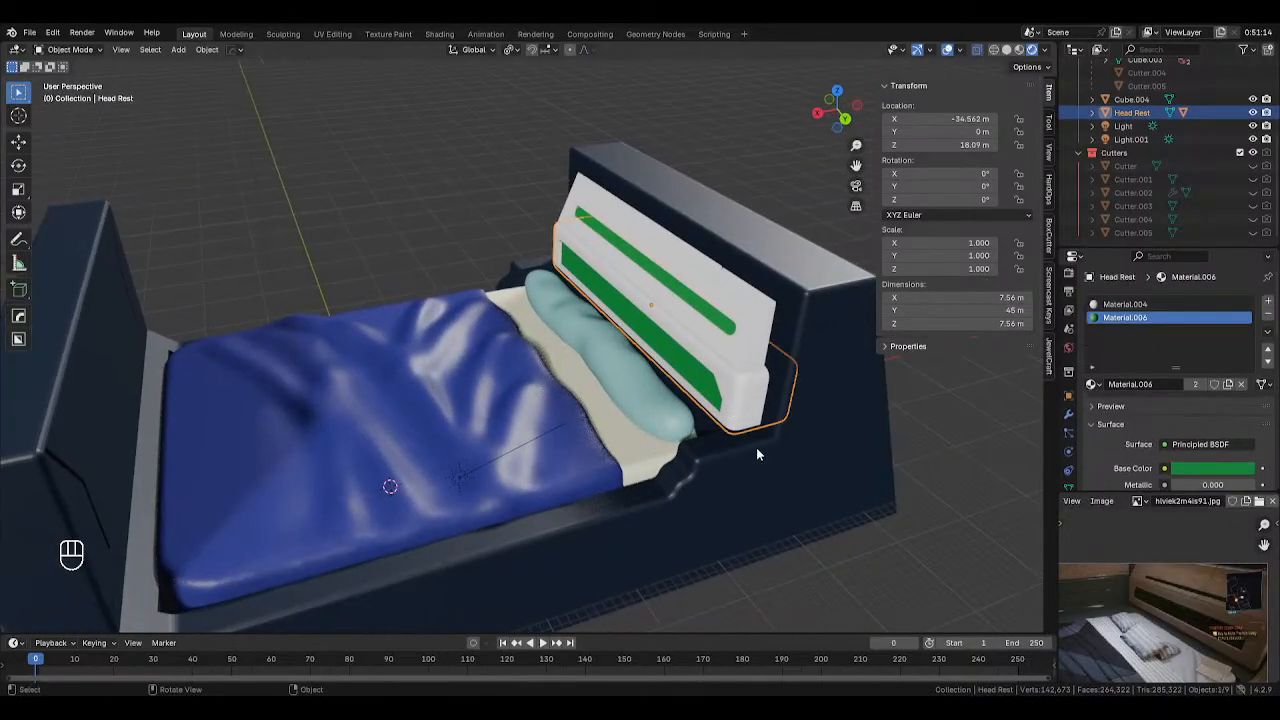
pyautogui.click(1141, 304)
pyautogui.click(1201, 470)
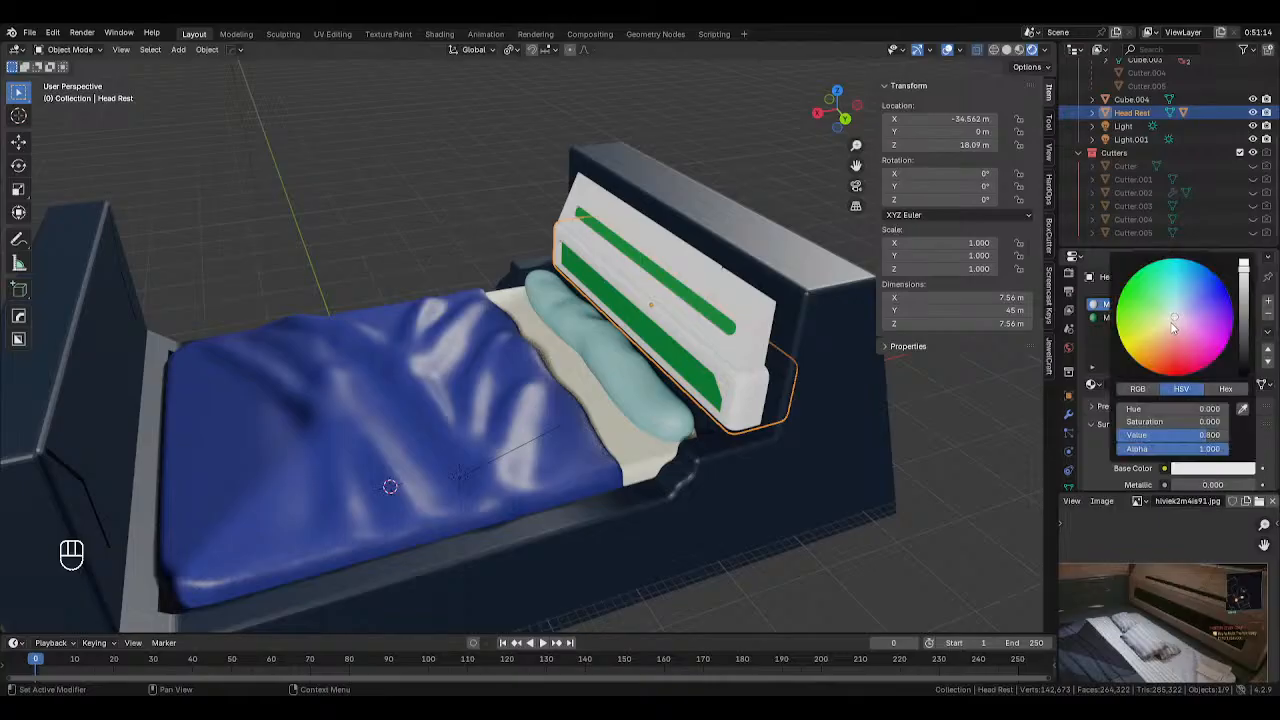
pyautogui.moveTo(1174, 327); pyautogui.dragTo(1167, 320)
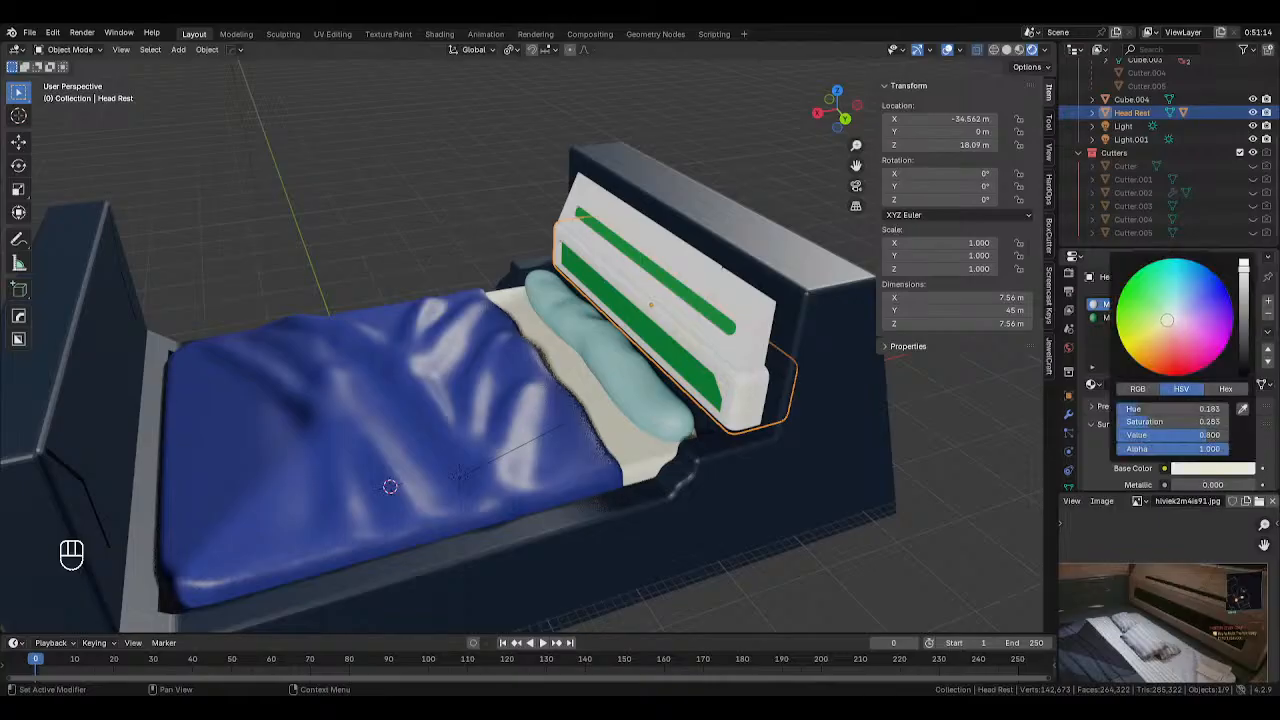
# Assign the existing pale yellow Material.004 to the first material slot of the upper headboard panel
pyautogui.click(750, 337)
pyautogui.click(1093, 385)
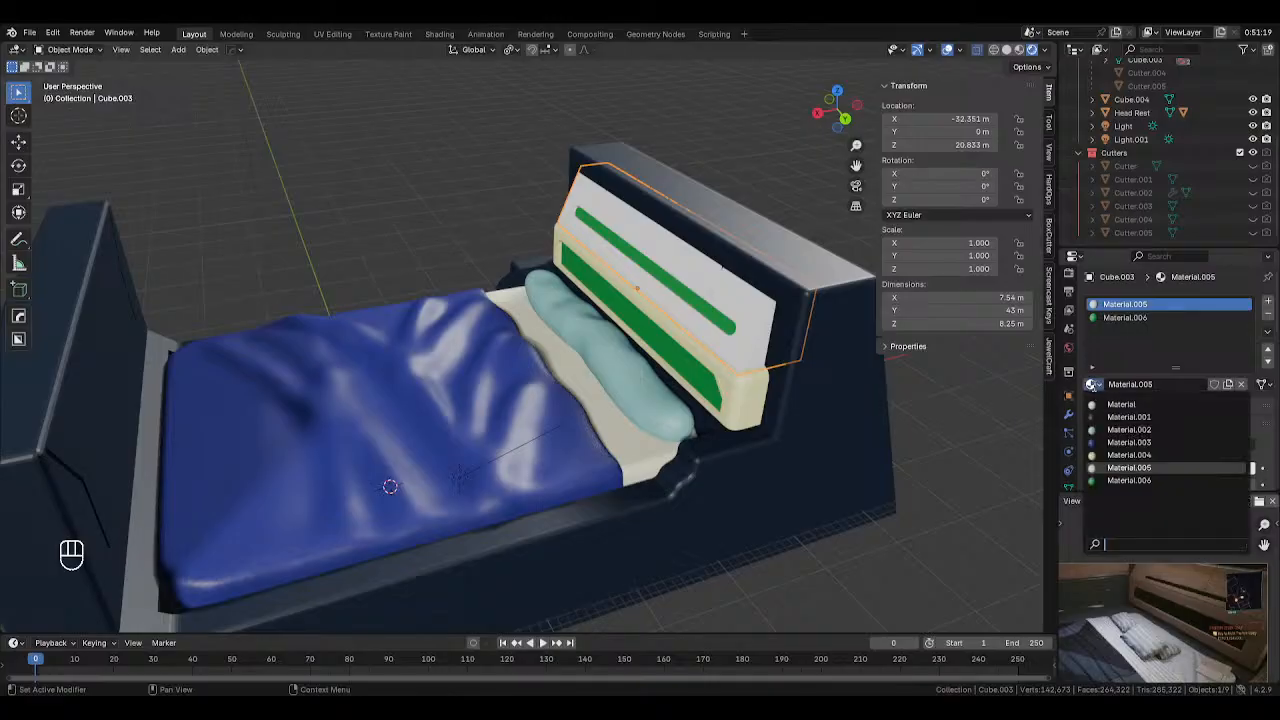
pyautogui.click(1130, 458)
# Remove the mattress's shared pale yellow material and give the mattress a new default white material
pyautogui.click(646, 446)
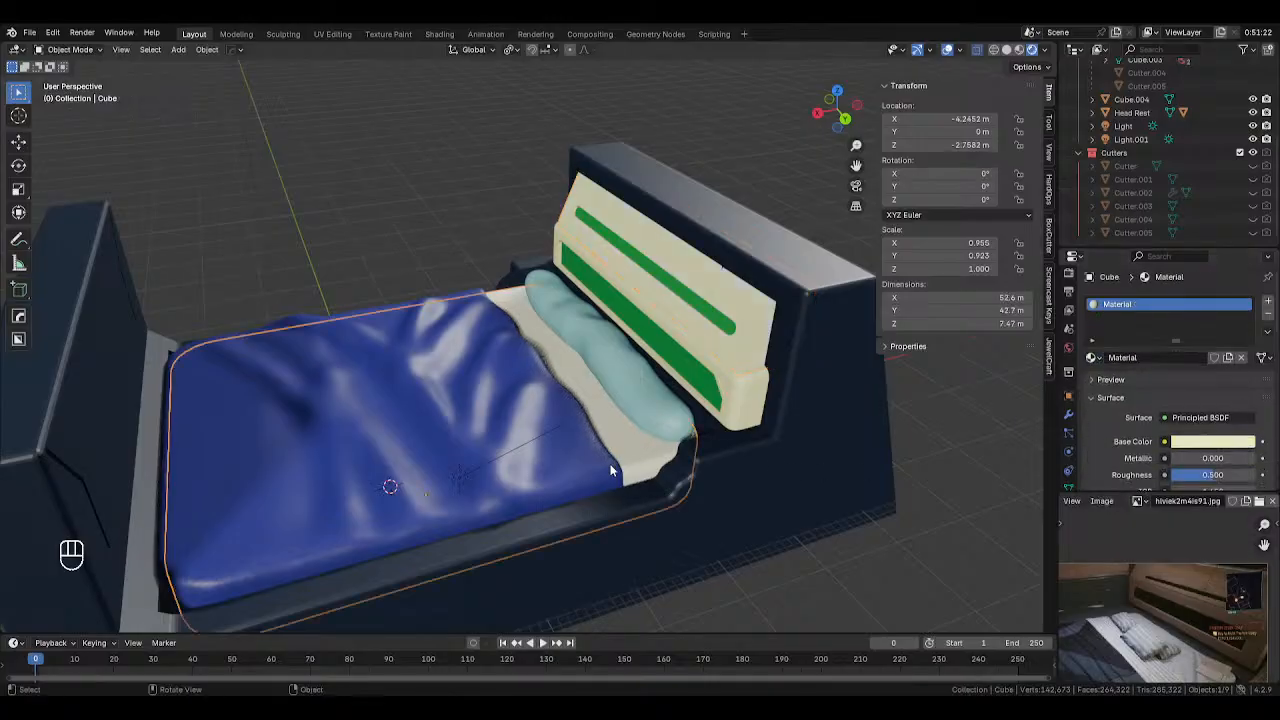
pyautogui.click(1235, 443)
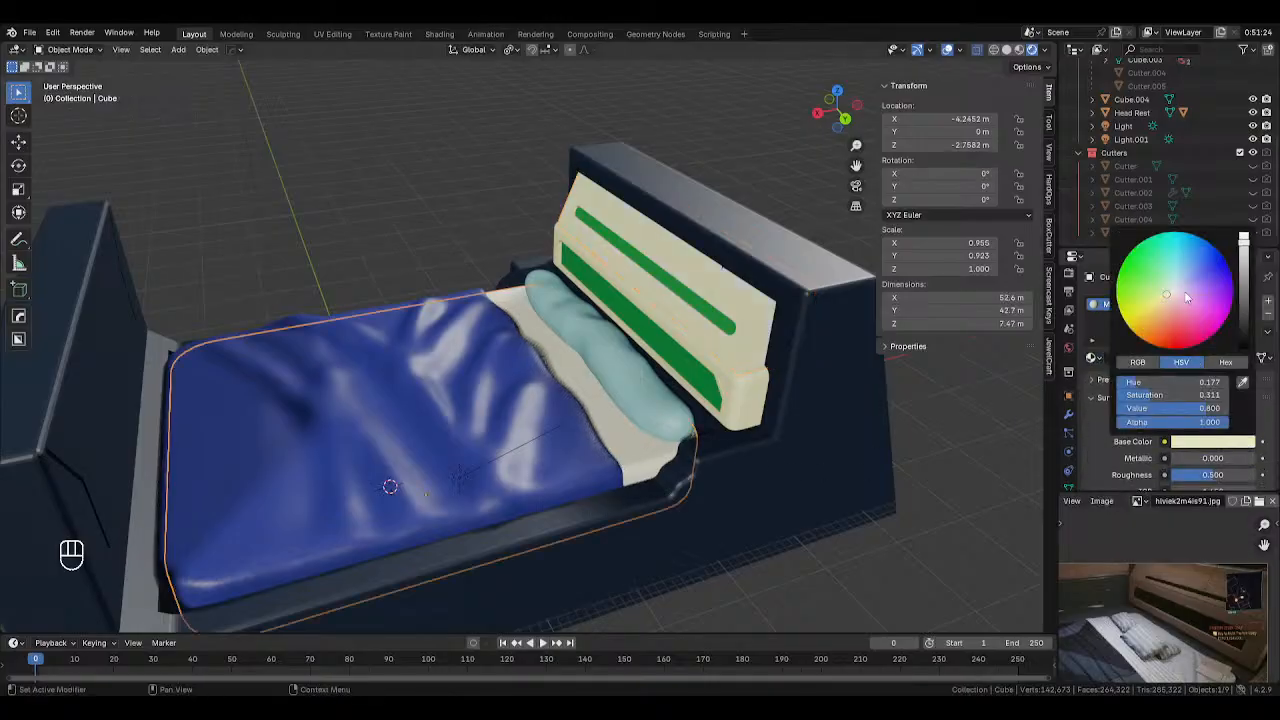
pyautogui.click(1267, 314)
pyautogui.click(1131, 358)
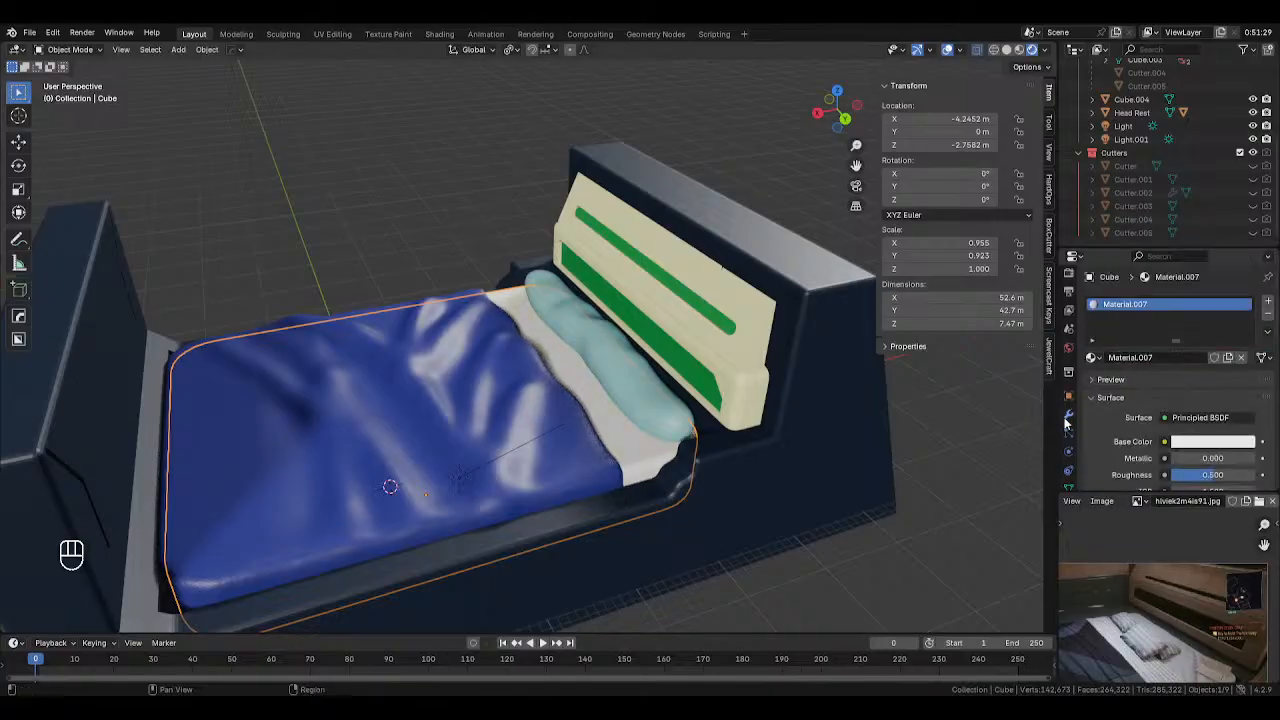
pyautogui.click(886, 536)
# Enter Sculpt Mode on the mattress and switch the viewport to solid shading
pyautogui.click(642, 442)
pyautogui.moveTo(644, 443)
pyautogui.mouseDown(button='middle')
pyautogui.moveTo(578, 394)
pyautogui.moveTo(527, 395)
pyautogui.moveTo(637, 435)
pyautogui.moveTo(660, 404)
pyautogui.mouseUp(button='middle')
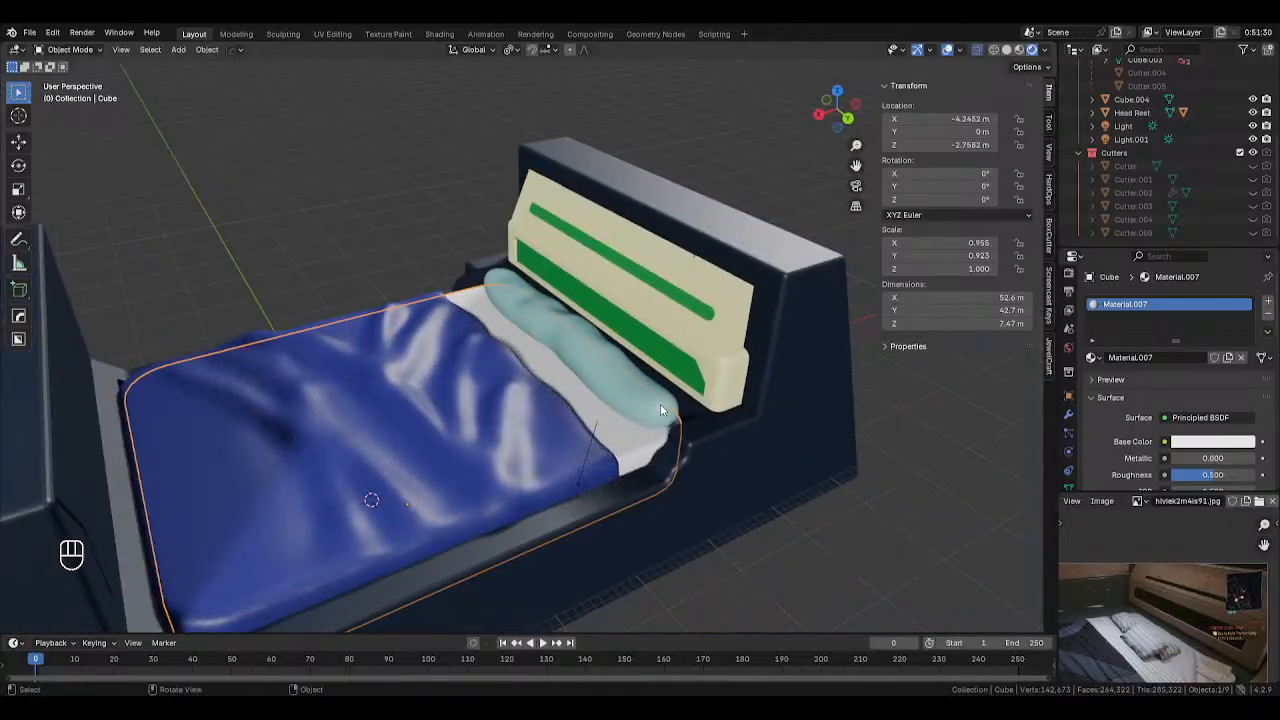
pyautogui.press('Tab')
pyautogui.click(660, 465)
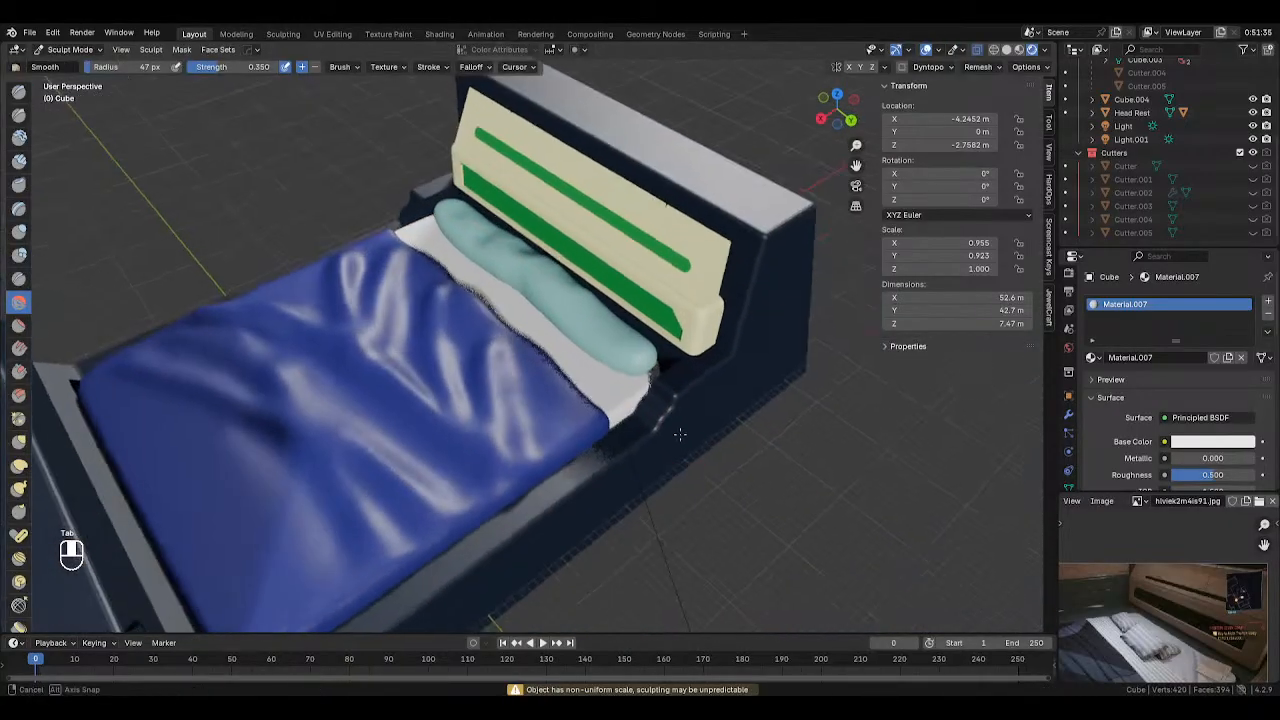
pyautogui.moveTo(660, 465); pyautogui.dragTo(637, 383, button='middle')
pyautogui.press('z')
pyautogui.click(485, 276)
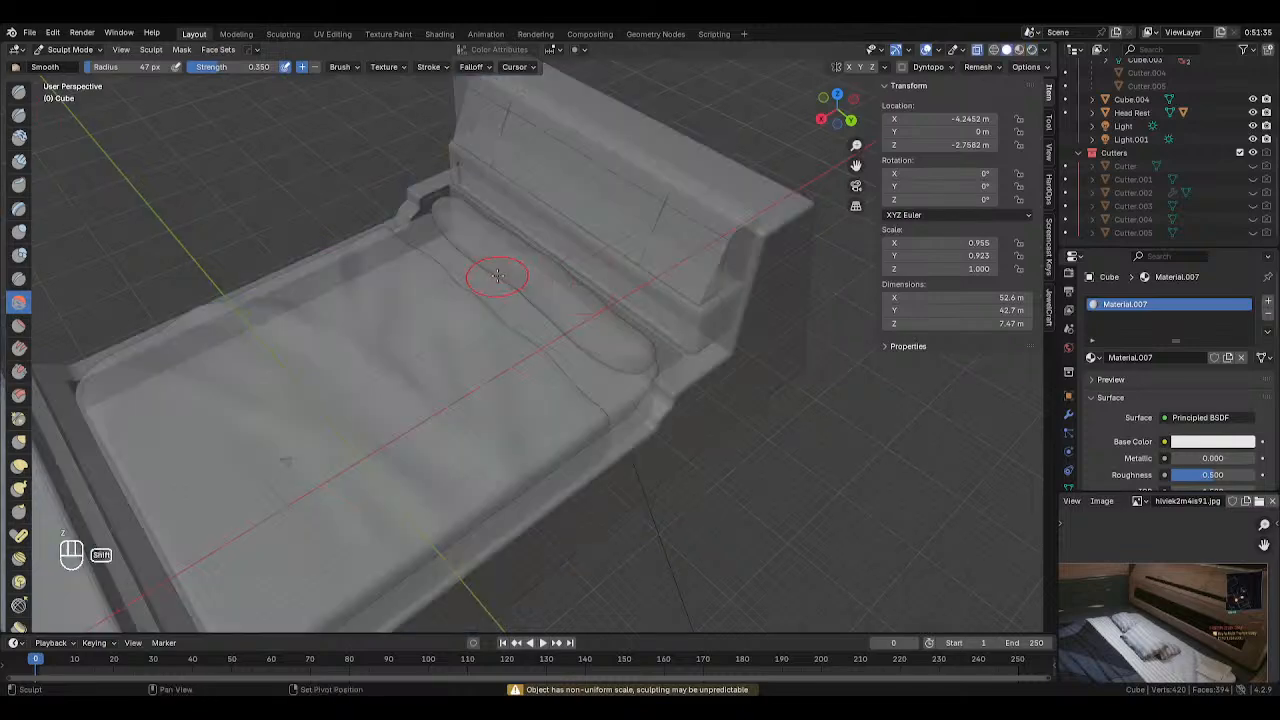
# Turn off the X-ray display in object mode and go back into Sculpt Mode on the mattress
pyautogui.keyDown('shift'); pyautogui.moveTo(551, 315); pyautogui.dragTo(600, 357, button='middle'); pyautogui.keyUp('shift')
pyautogui.scroll(1, 660, 342)
pyautogui.press('Tab')
pyautogui.click(515, 340)
pyautogui.hotkey('alt', 'z')
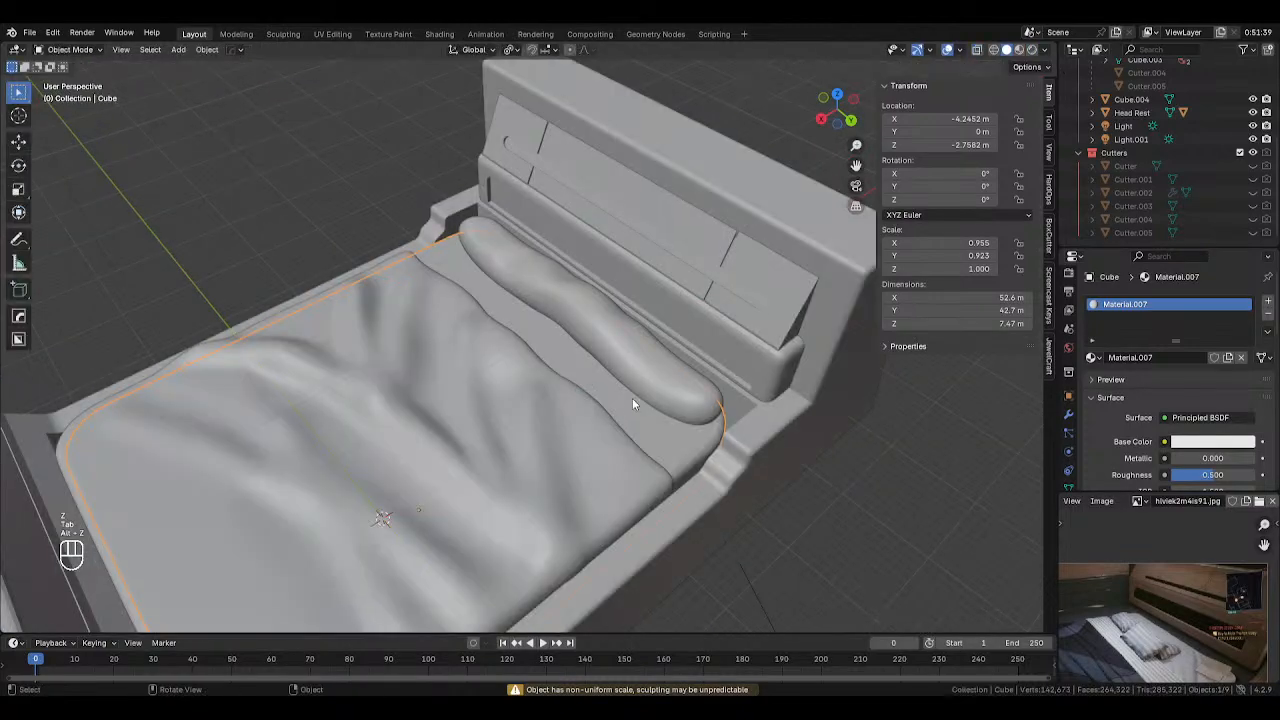
pyautogui.press('Tab')
pyautogui.click(620, 499)
pyautogui.moveTo(443, 343); pyautogui.dragTo(200, 260, button='middle')
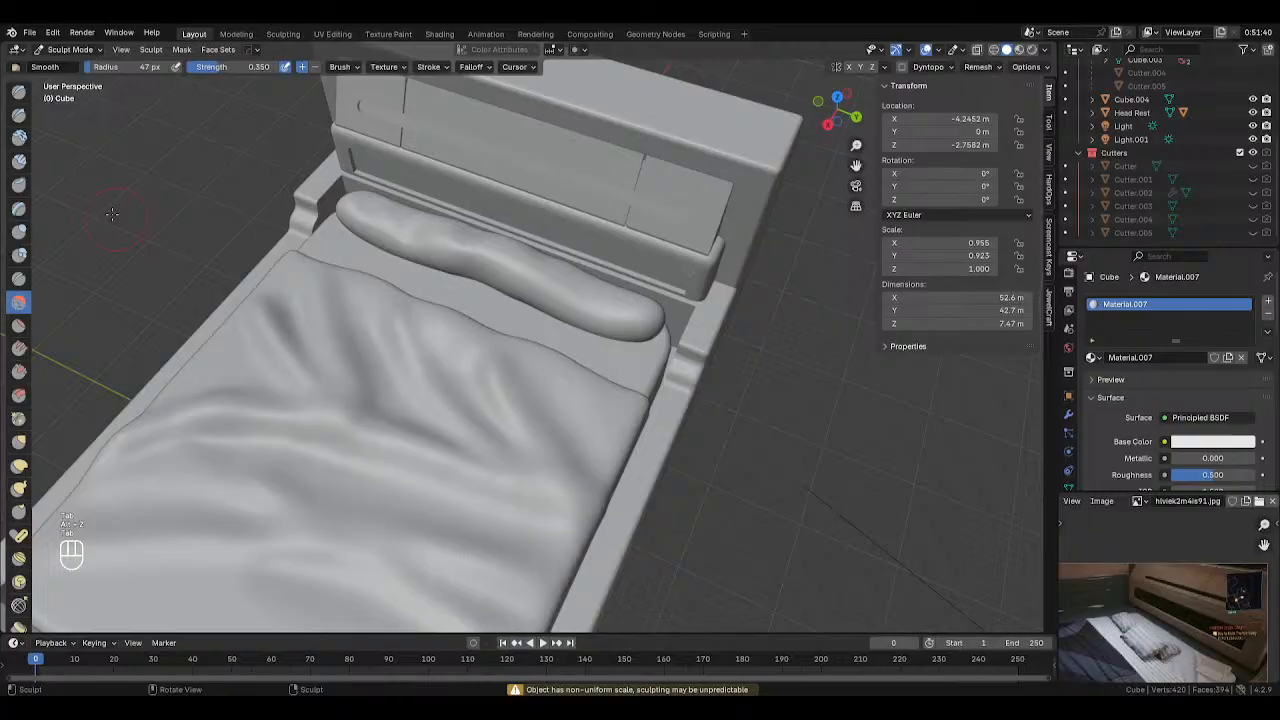
# Return to object mode and apply the mattress's rotation and scale
pyautogui.click(22, 92)
pyautogui.press('KP_7')
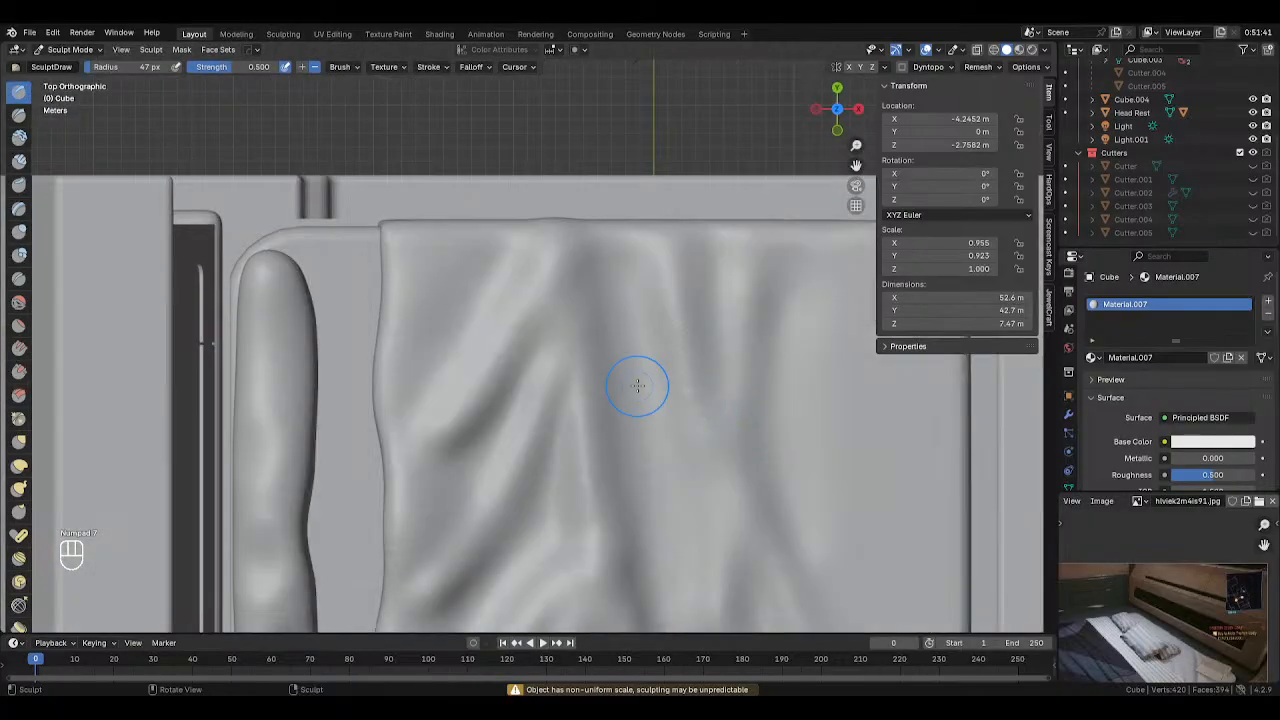
pyautogui.scroll(1, 634, 383)
pyautogui.press('Tab')
pyautogui.hotkey('ctrl', 'a')
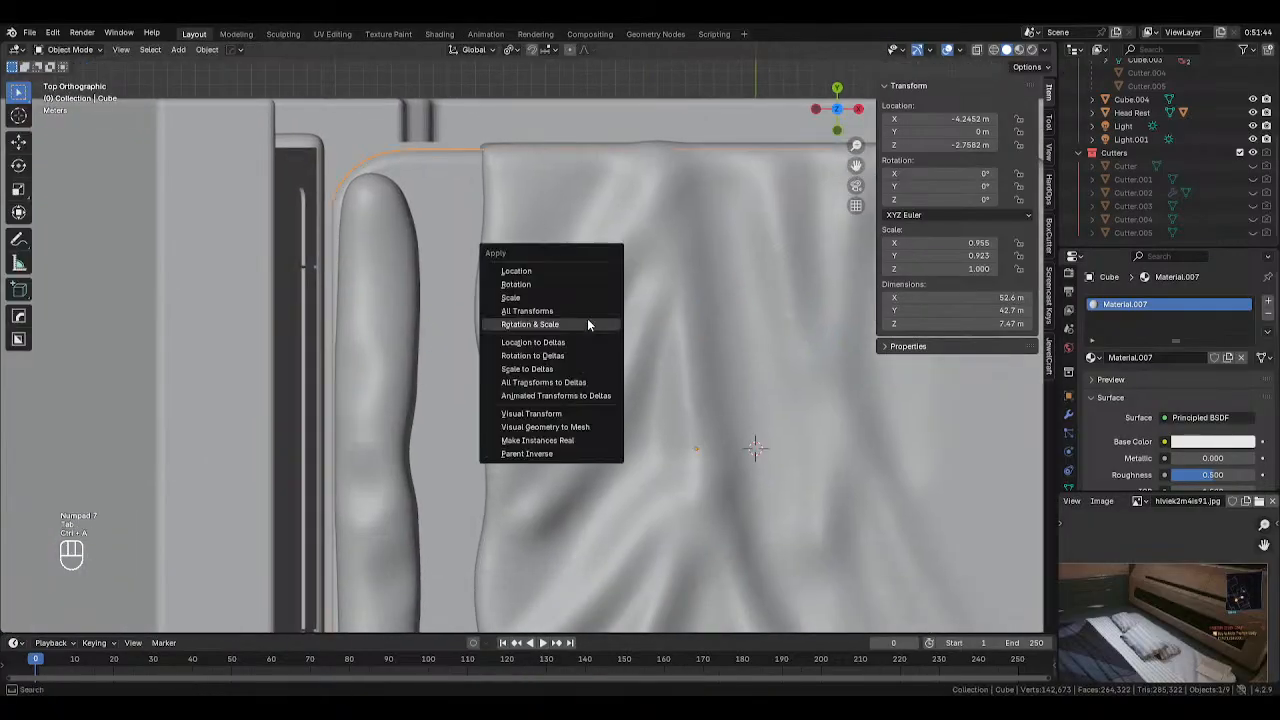
pyautogui.click(588, 323)
pyautogui.moveTo(588, 323)
pyautogui.mouseDown(button='middle')
pyautogui.moveTo(378, 244)
pyautogui.moveTo(458, 315)
pyautogui.mouseUp(button='middle')
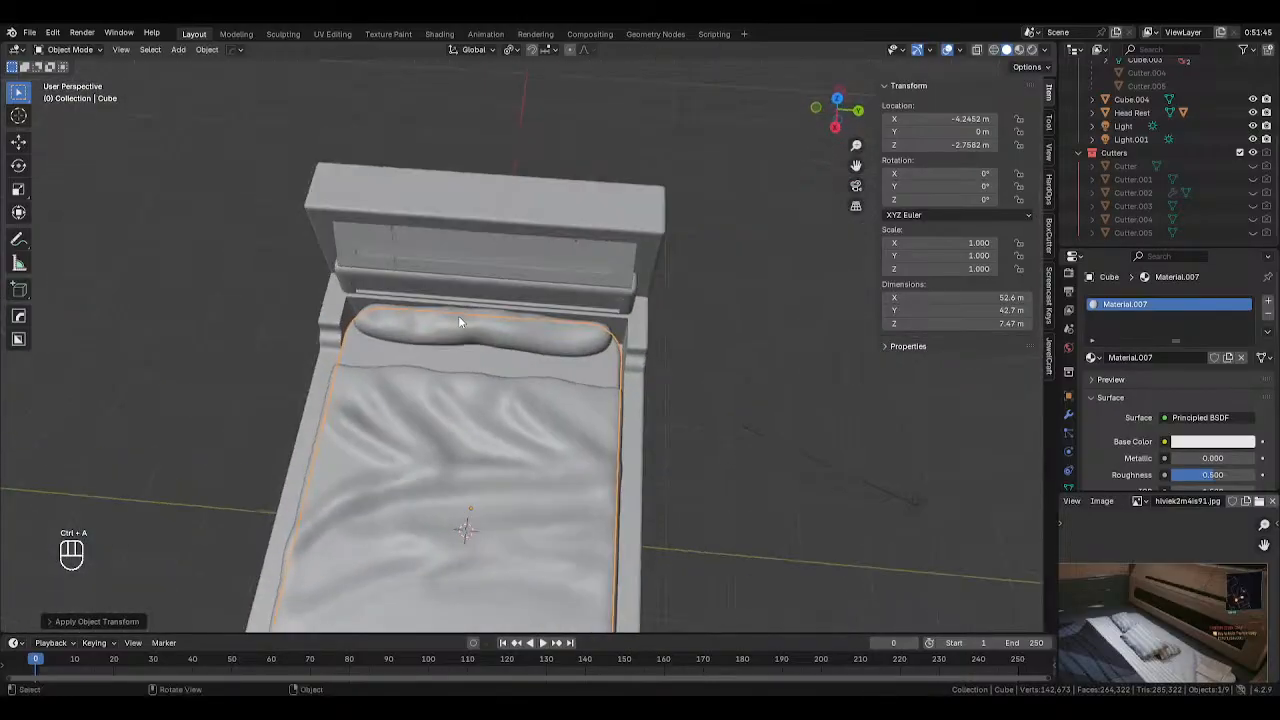
# Reenter Sculpt Mode on the mattress in top view and choose the Blob brush
pyautogui.press('KP_7')
pyautogui.press('Tab')
pyautogui.keyDown('shift'); pyautogui.moveTo(423, 414); pyautogui.dragTo(474, 396, button='middle'); pyautogui.keyUp('shift')
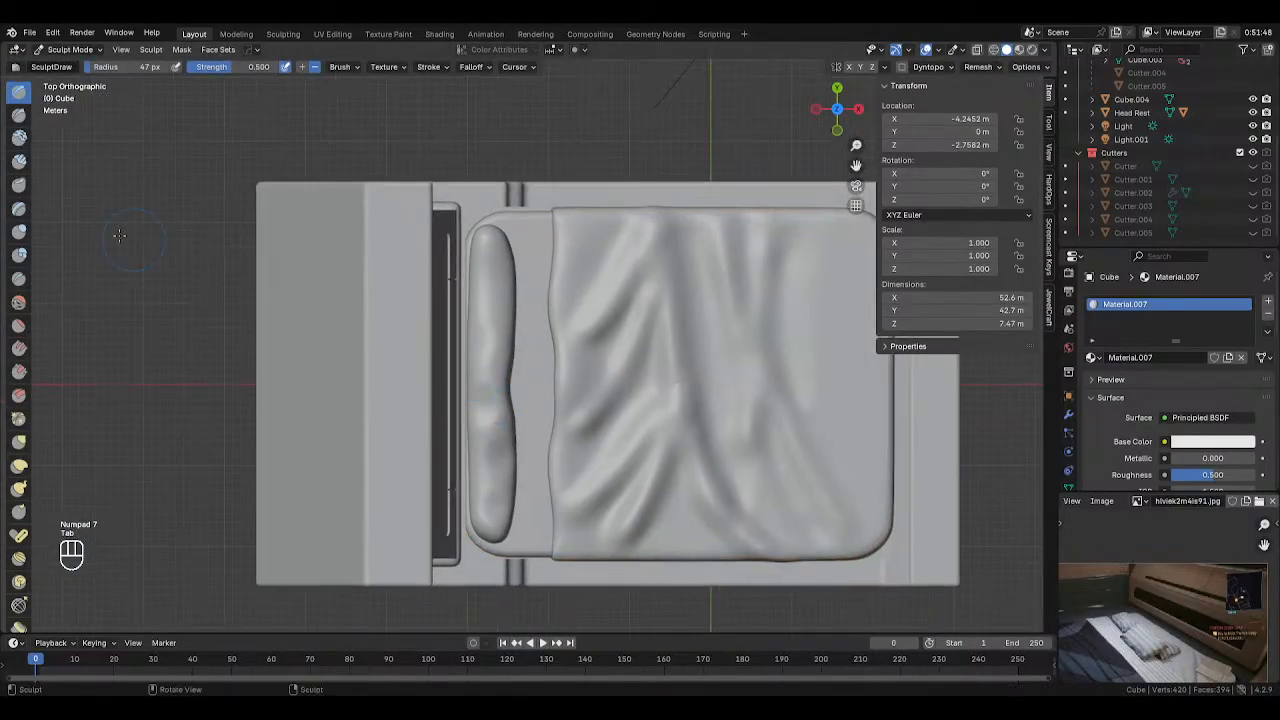
pyautogui.click(23, 256)
# Find the Dyntopo settings for sculpting and enable Dyntopo on the mattress
pyautogui.scroll(-10, 1095, 406)
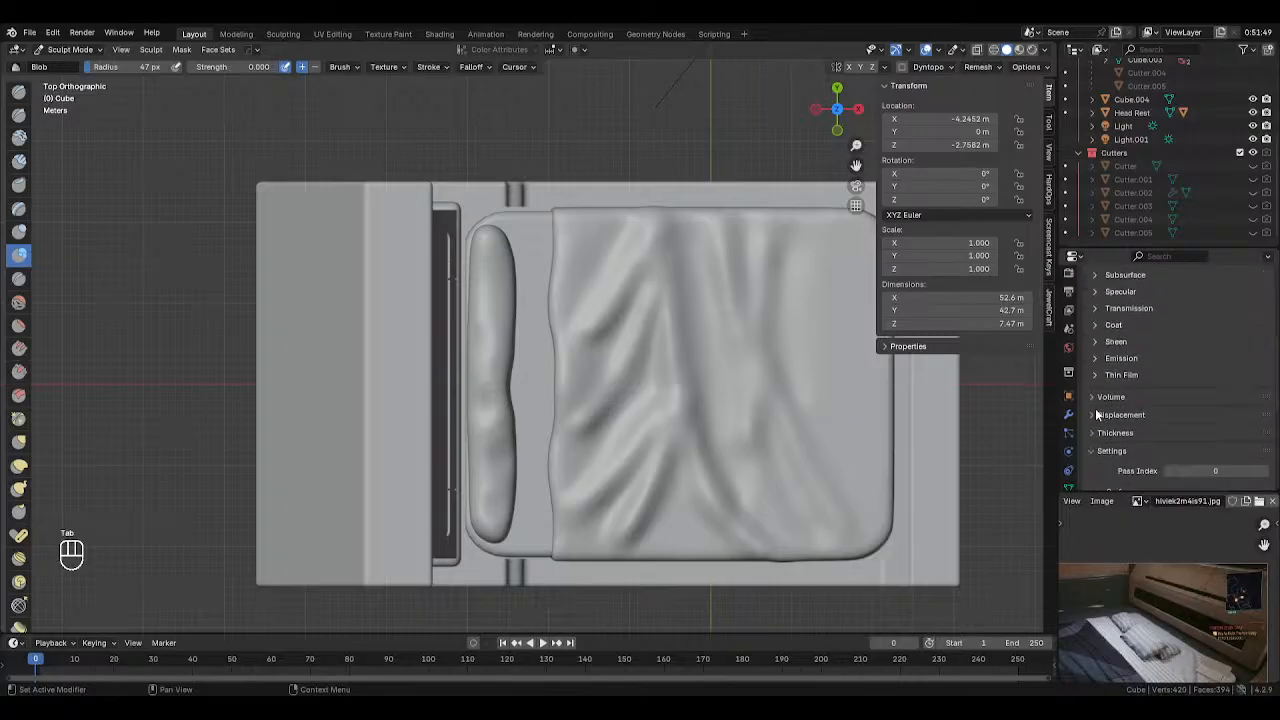
pyautogui.scroll(12, 1098, 411)
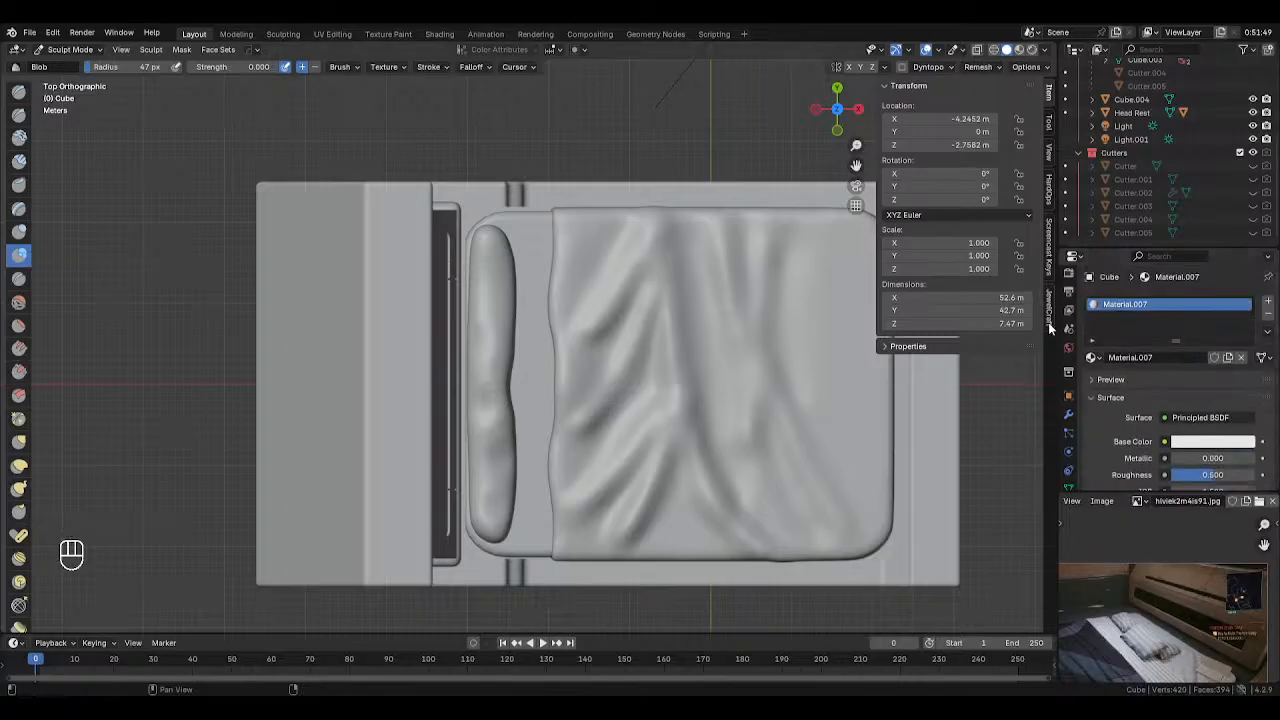
pyautogui.scroll(2, 1068, 300)
pyautogui.click(1067, 281)
pyautogui.scroll(-8, 1128, 408)
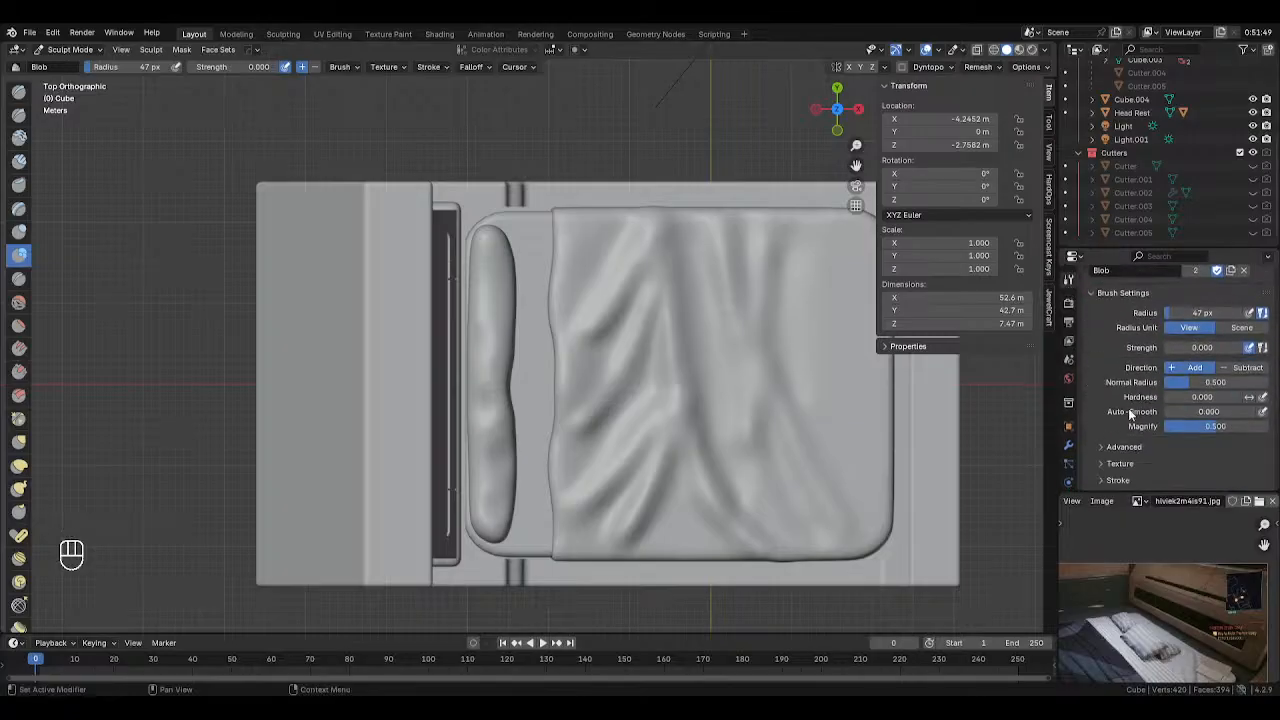
pyautogui.click(1104, 398)
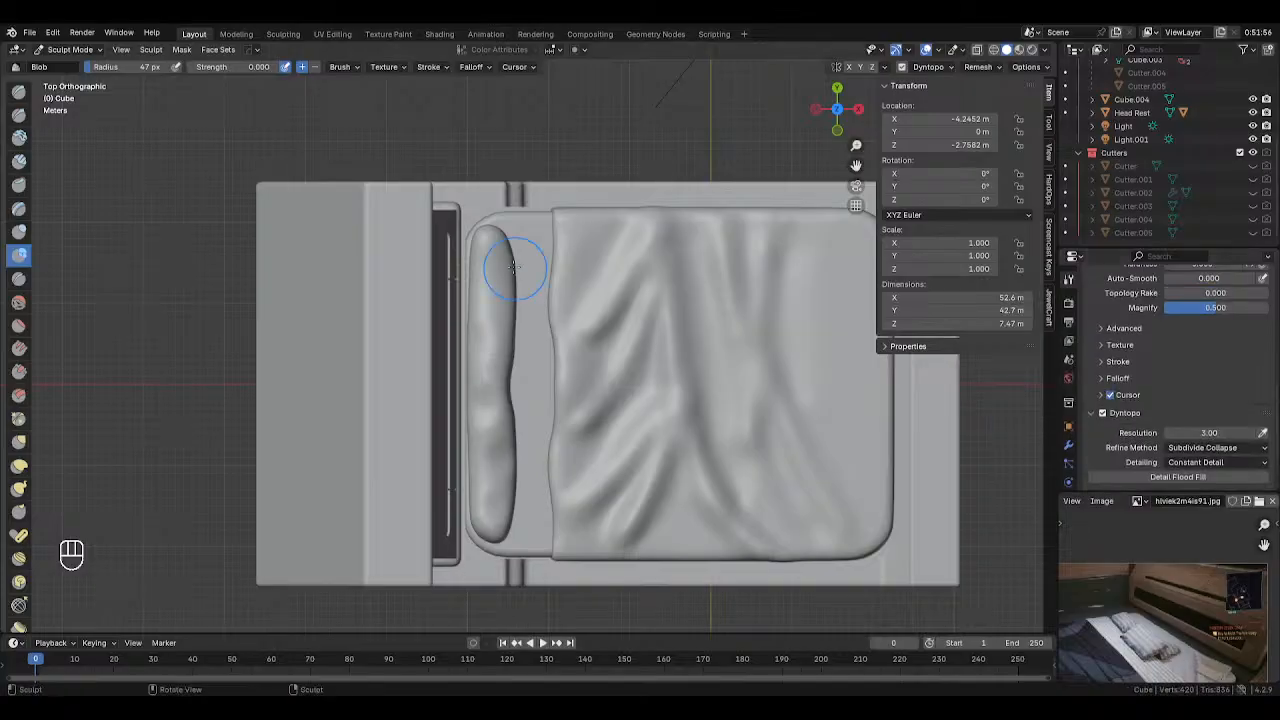
# Enlarge the Blob brush radius to 84 px and set the sculpt symmetry to the Y axis only
pyautogui.press('f')
pyautogui.click(580, 263)
pyautogui.click(850, 68)
pyautogui.click(861, 67)
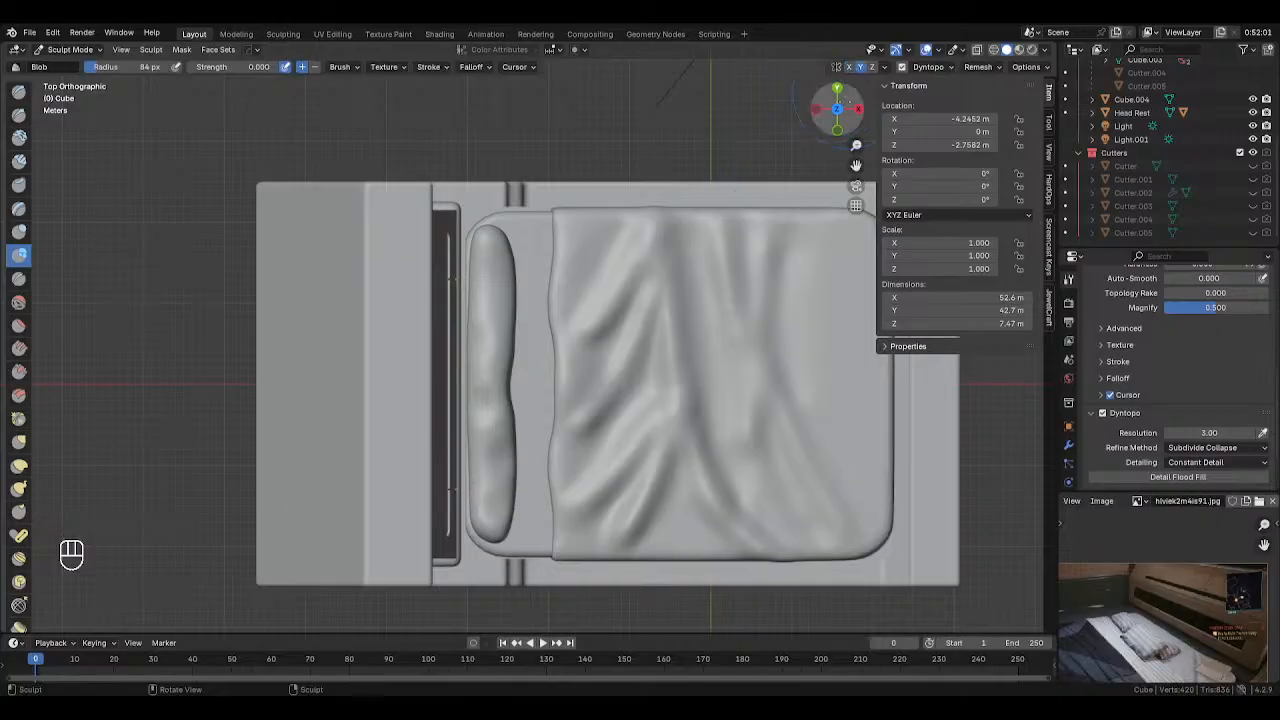
# Try a Dyntopo resolution of 1.5 with a test stroke on the mattress beside the pillow, and undo the stroke
pyautogui.click(1212, 433)
pyautogui.write('1.5')
pyautogui.press('Return')
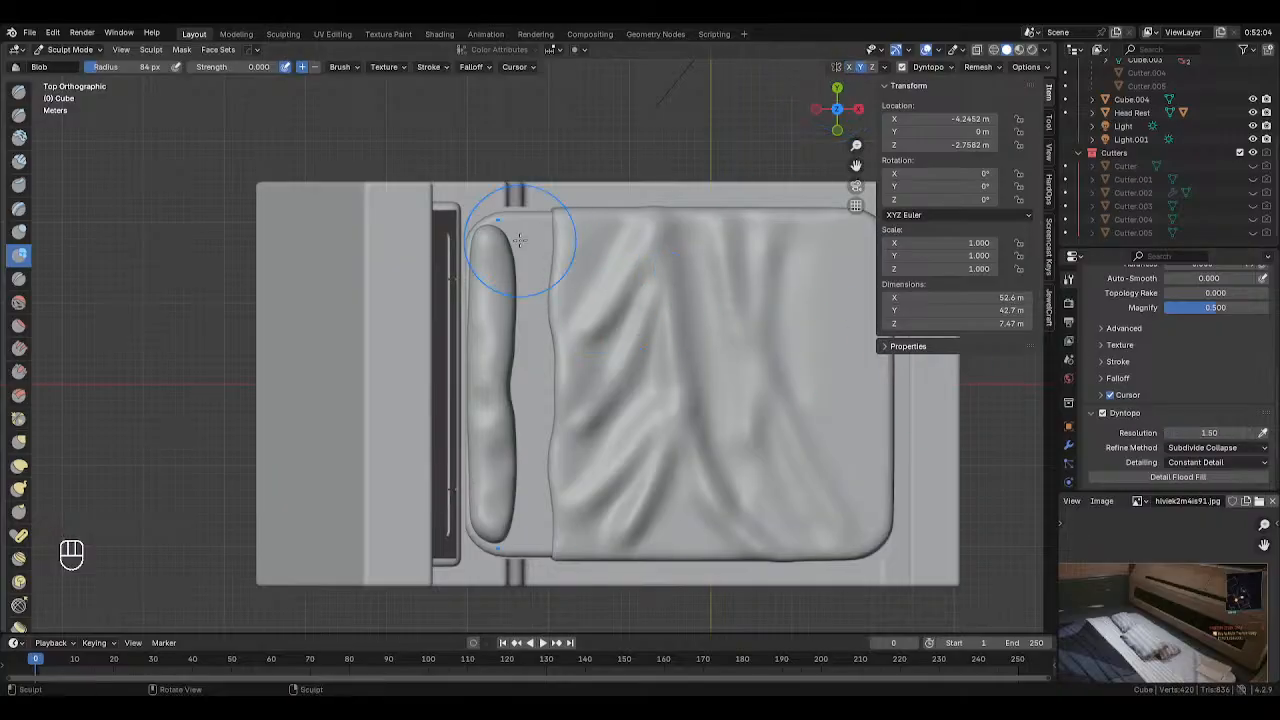
pyautogui.keyDown('ctrl'); pyautogui.moveTo(522, 244); pyautogui.dragTo(533, 251); pyautogui.keyUp('ctrl')
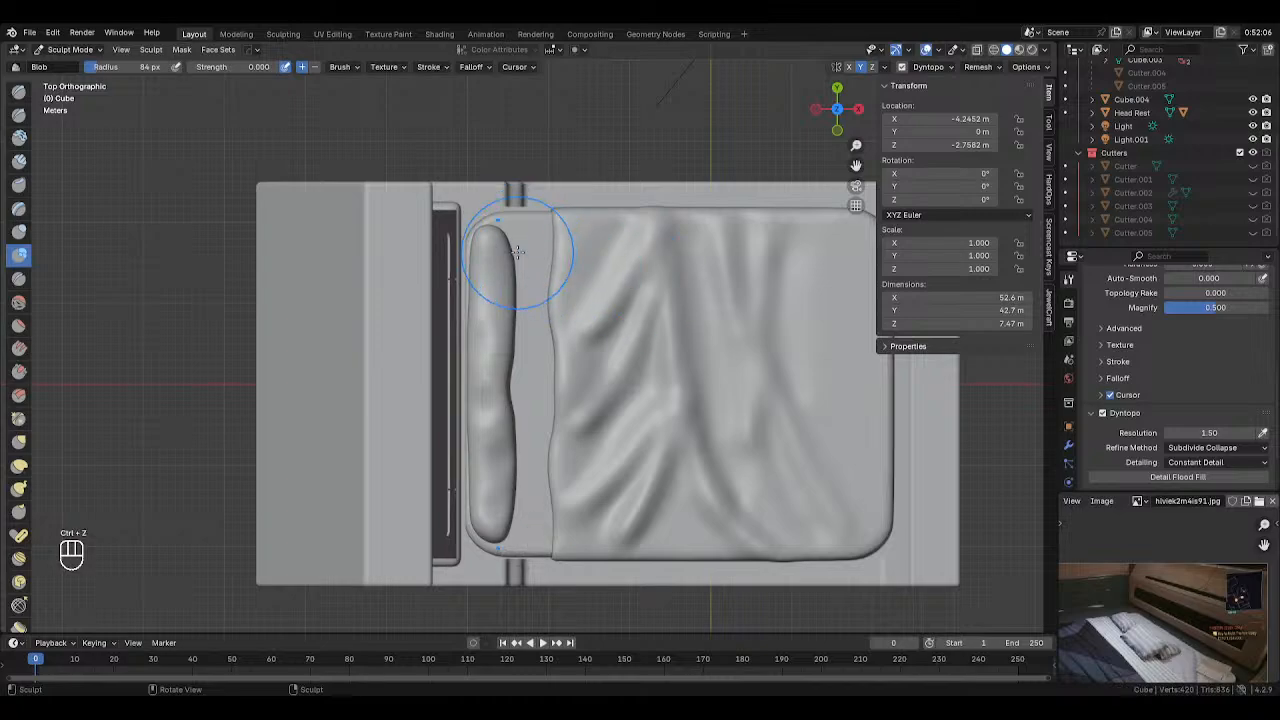
pyautogui.hotkey('ctrl', 'z')
pyautogui.hotkey('ctrl', 'z')
pyautogui.hotkey('ctrl', 'z')
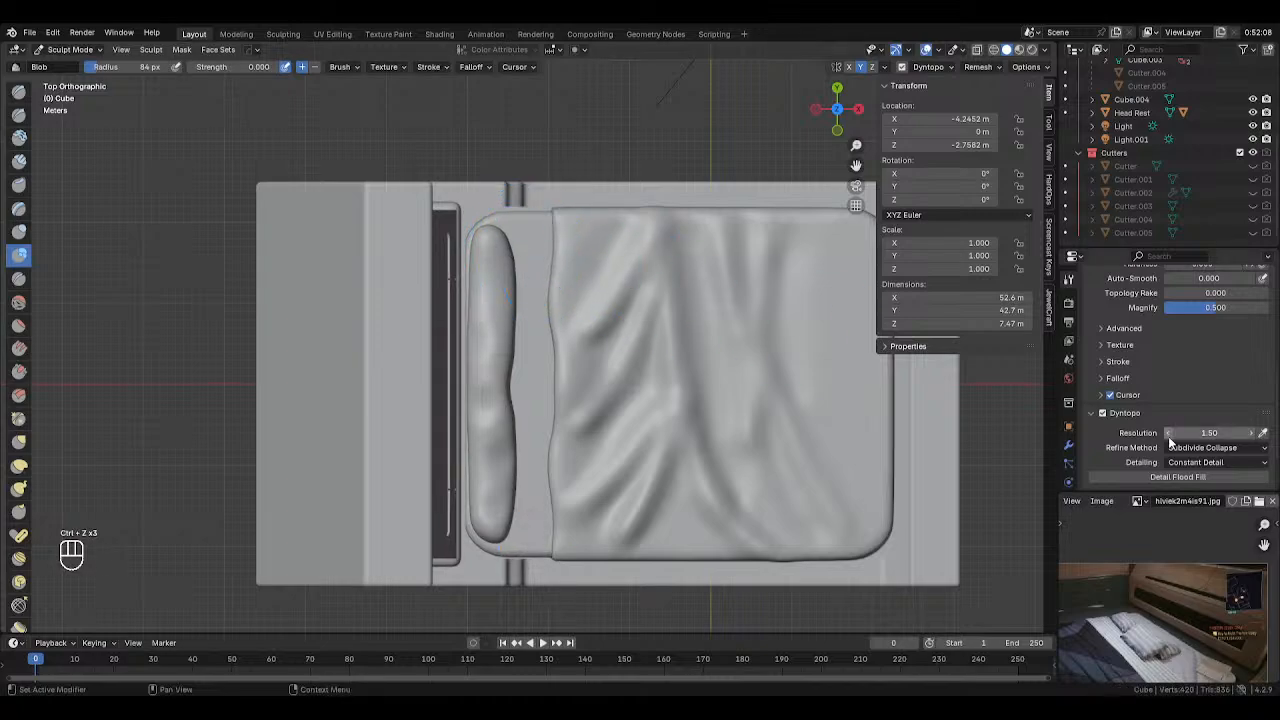
# Set the Dyntopo resolution to 3.00, refine the mattress mesh into dense triangles, and turn Dyntopo off
pyautogui.press('Return')
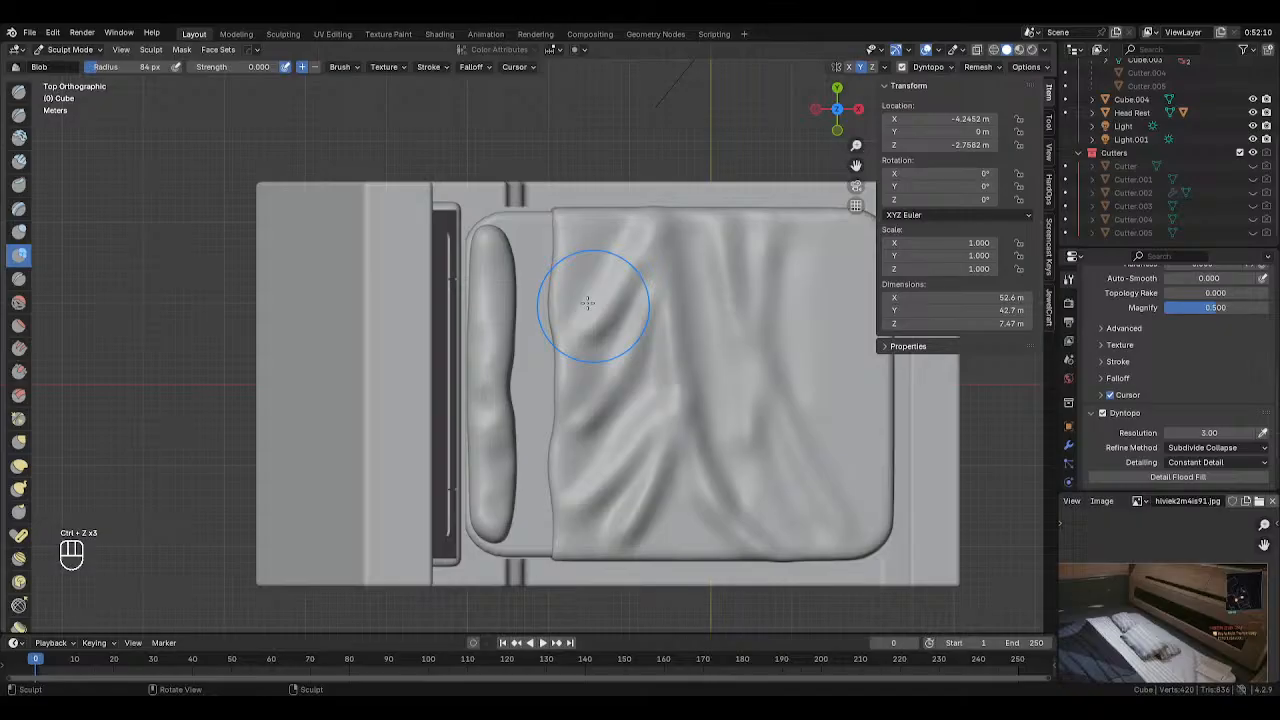
pyautogui.click(531, 251)
pyautogui.moveTo(523, 463)
pyautogui.mouseDown()
pyautogui.moveTo(523, 530)
pyautogui.moveTo(566, 376)
pyautogui.moveTo(527, 240)
pyautogui.moveTo(525, 442)
pyautogui.moveTo(591, 480)
pyautogui.moveTo(543, 257)
pyautogui.moveTo(520, 262)
pyautogui.mouseUp()
pyautogui.click(1103, 413)
# Switch to the Draw brush and reduce its radius to 21 px
pyautogui.press('x')
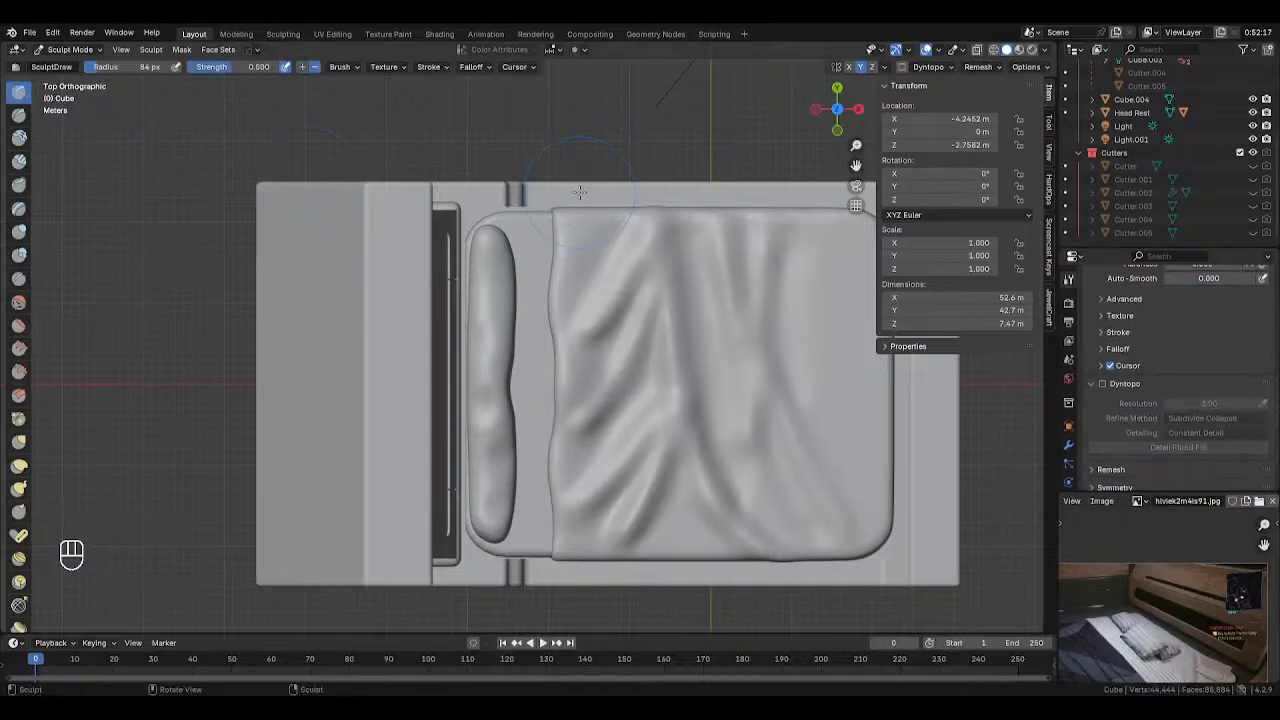
pyautogui.press('f')
pyautogui.click(590, 236)
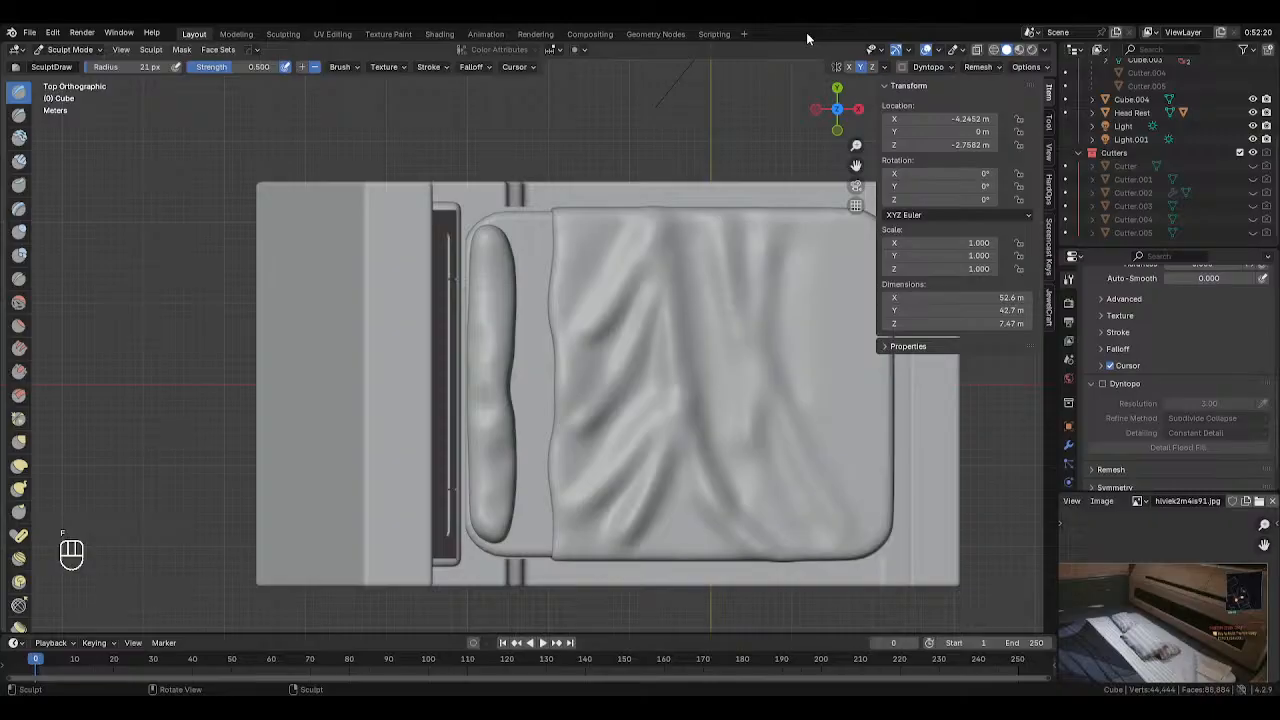
# Turn off Y symmetry, undo the test stroke, and set the Draw brush strength to 0.25
pyautogui.click(862, 68)
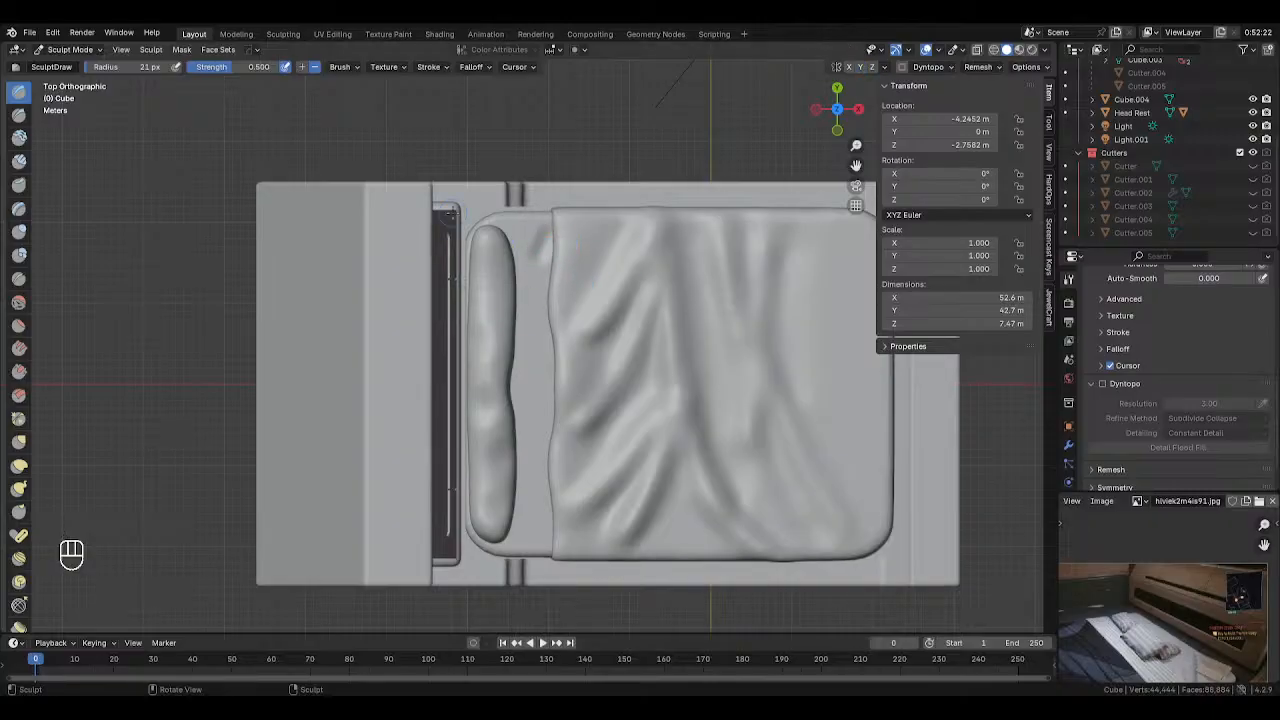
pyautogui.hotkey('ctrl', 'z')
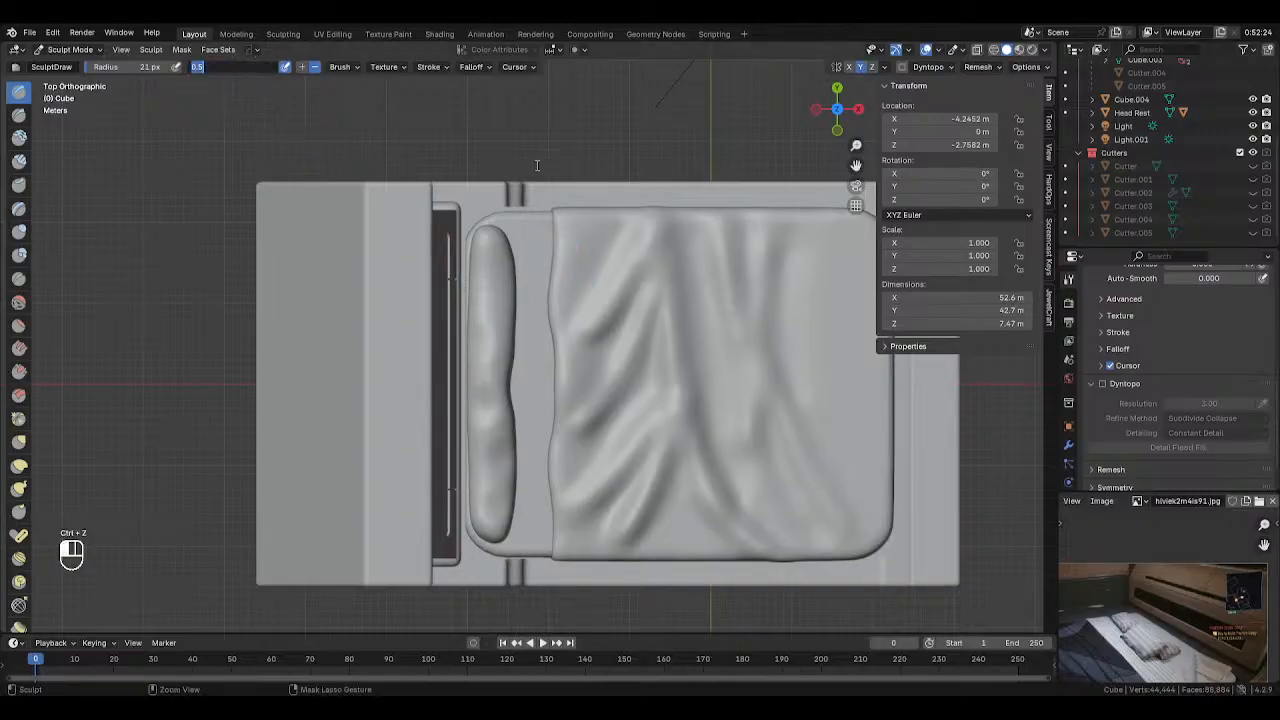
pyautogui.press('Return')
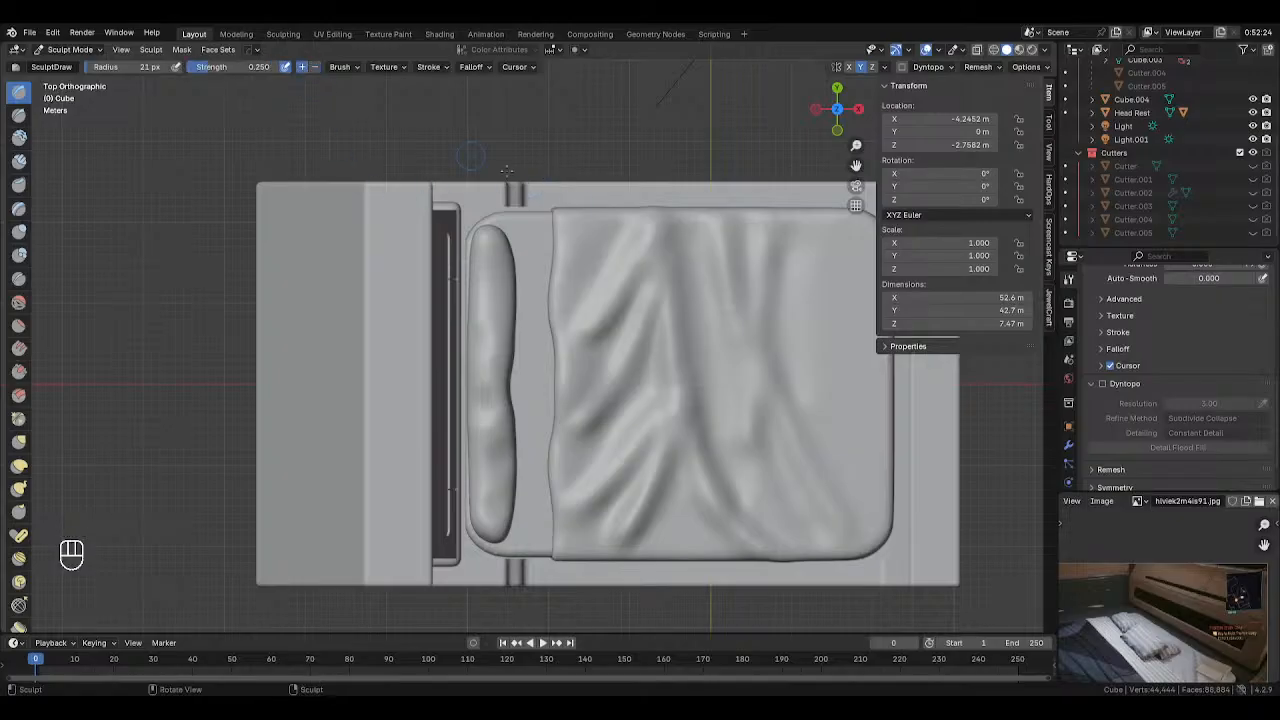
# Sculpt diagonal wrinkles on the exposed mattress strip between pillow and blanket, undoing and redrawing unsatisfactory strokes
pyautogui.moveTo(549, 241); pyautogui.dragTo(520, 291)
pyautogui.hotkey('ctrl', 'z')
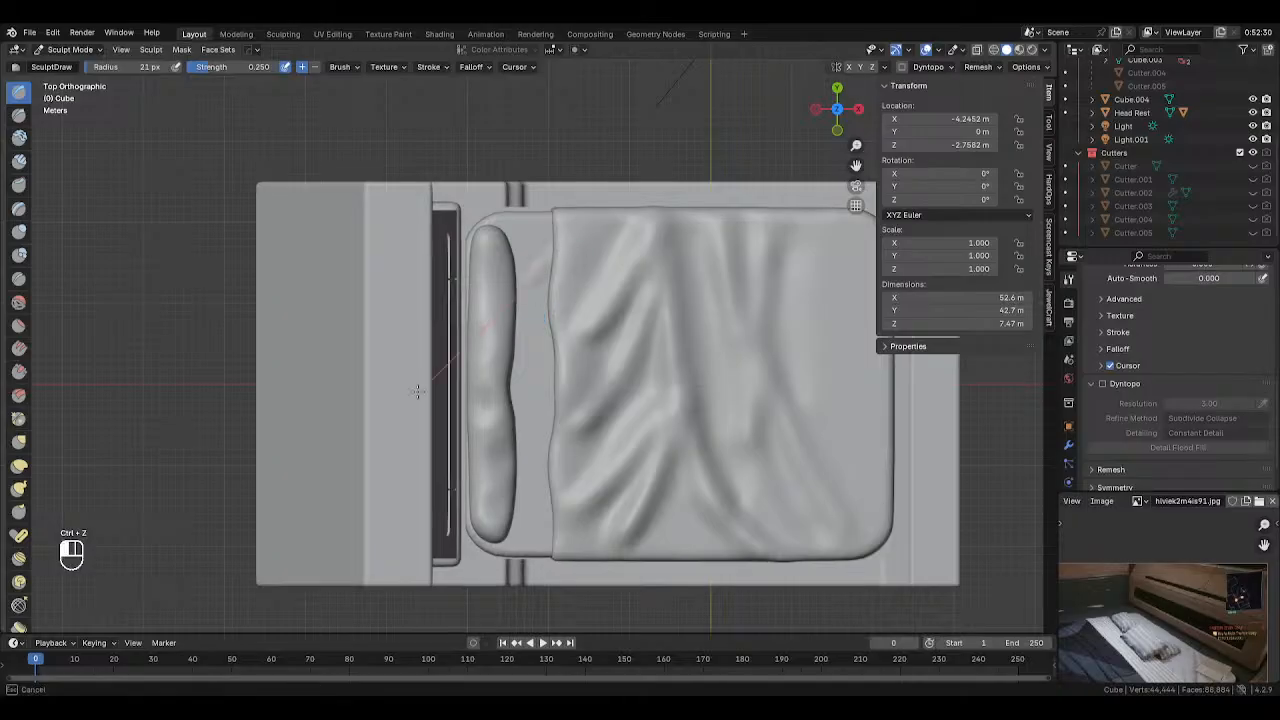
pyautogui.moveTo(594, 251); pyautogui.dragTo(525, 315)
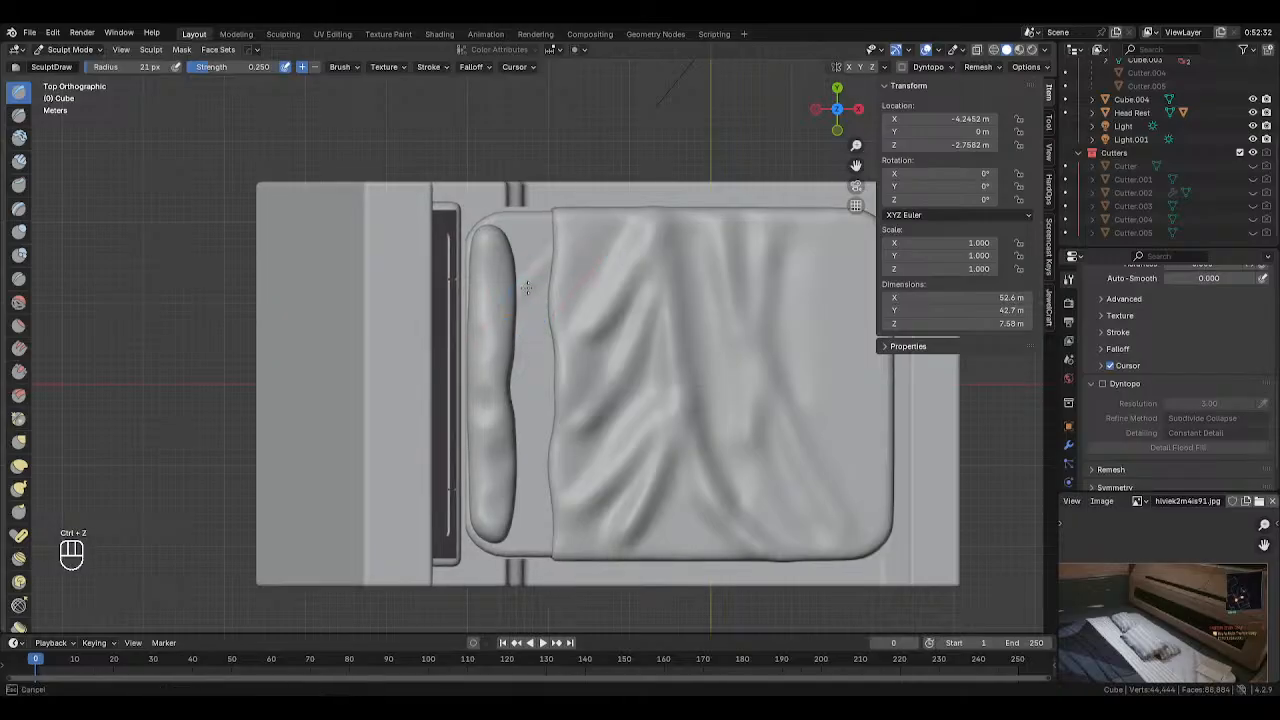
pyautogui.hotkey('ctrl', 'z')
pyautogui.moveTo(544, 268); pyautogui.dragTo(490, 424)
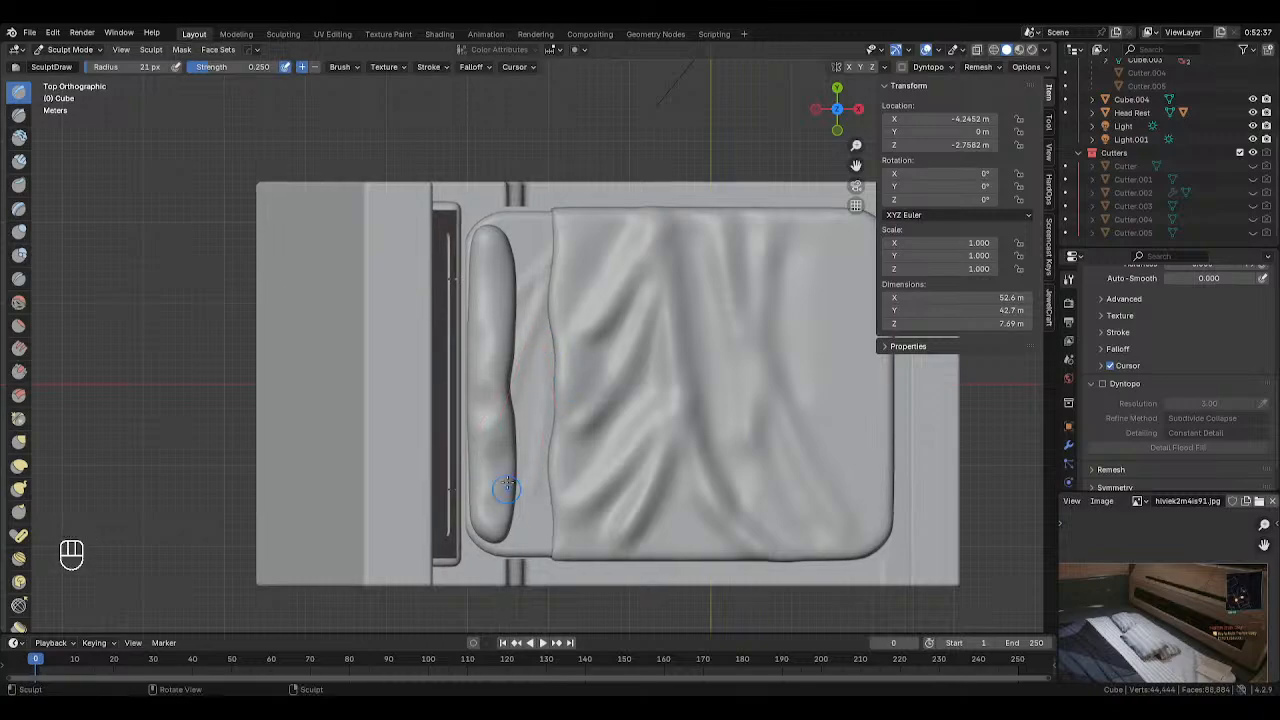
pyautogui.hotkey('ctrl', 'z')
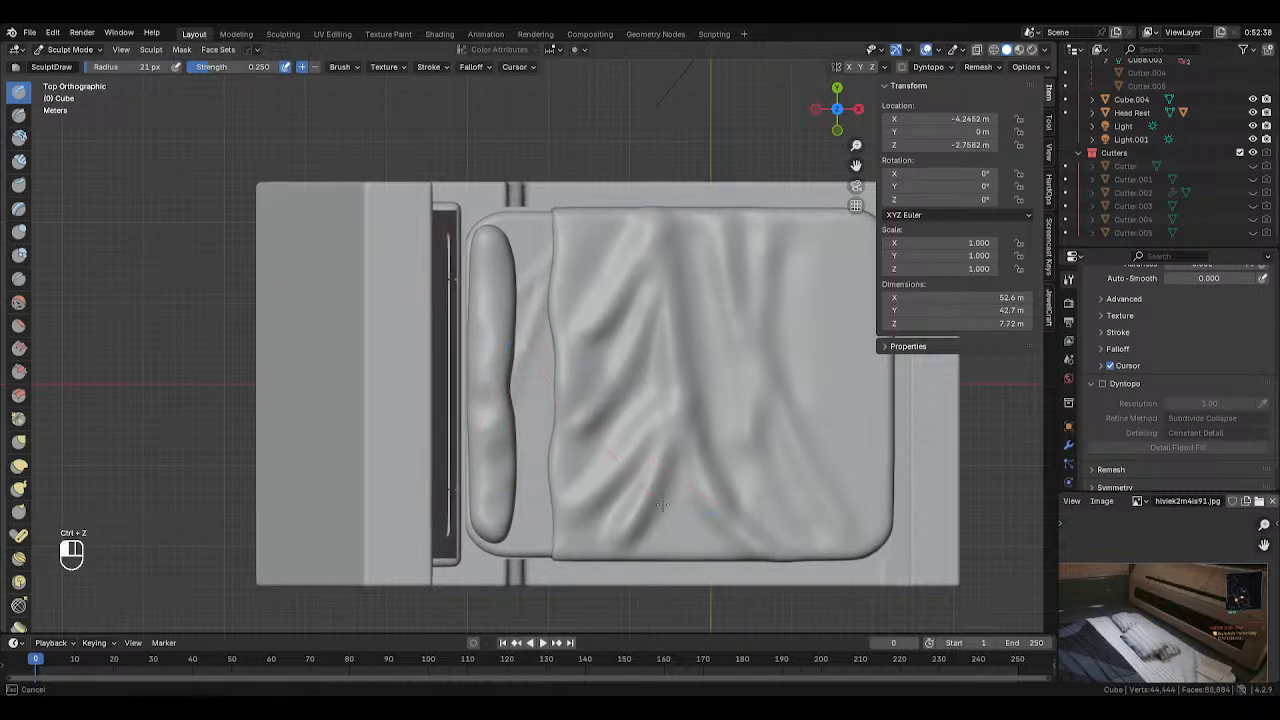
pyautogui.moveTo(689, 455); pyautogui.dragTo(694, 459)
pyautogui.moveTo(519, 369); pyautogui.dragTo(668, 476)
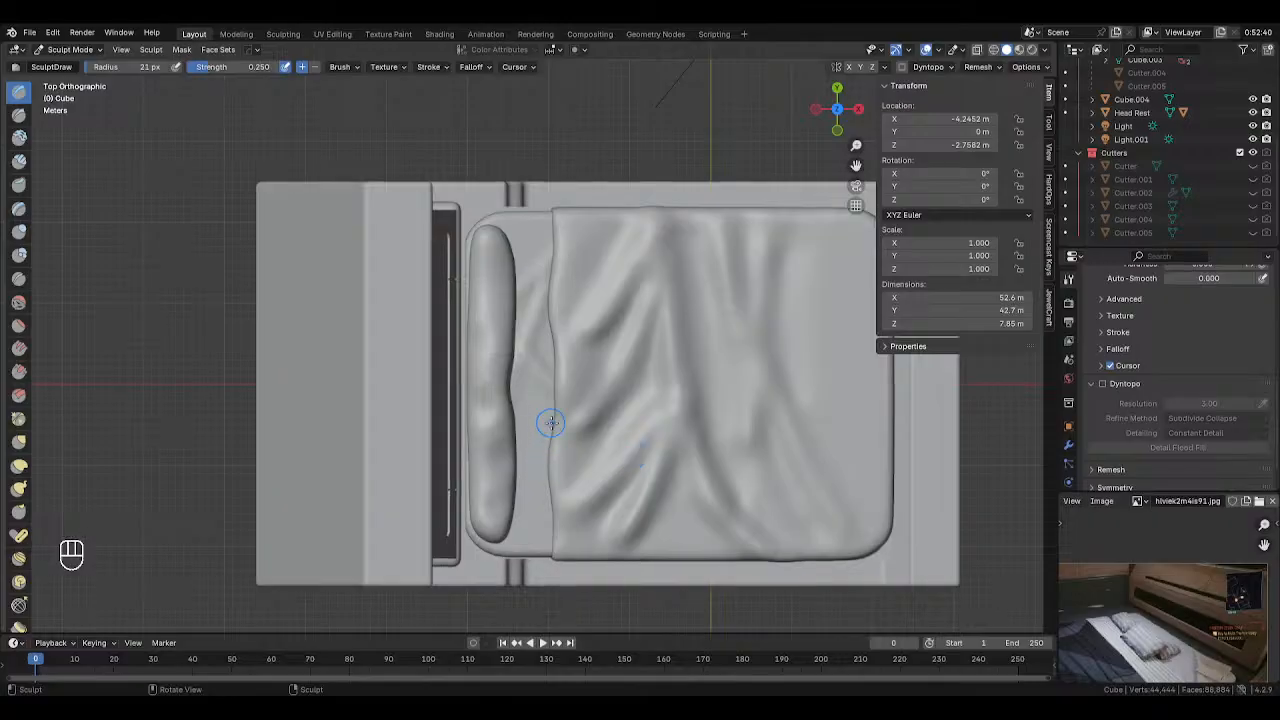
# Add more crossing diagonal wrinkles along the remaining half of the exposed mattress strip with the Draw brush
pyautogui.moveTo(680, 549)
pyautogui.keyDown('shift'); pyautogui.mouseDown(button='middle')
pyautogui.moveTo(561, 423)
pyautogui.moveTo(567, 386)
pyautogui.mouseUp(button='middle'); pyautogui.keyUp('shift')
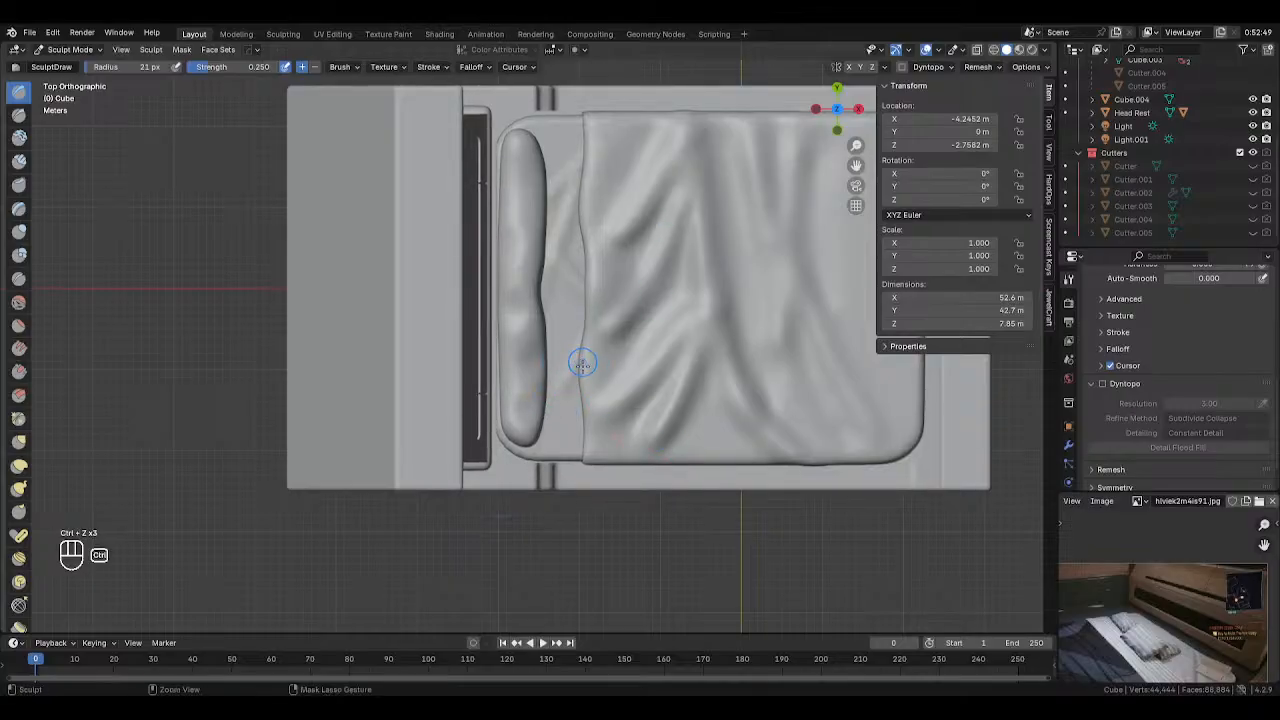
pyautogui.moveTo(522, 380); pyautogui.dragTo(714, 438)
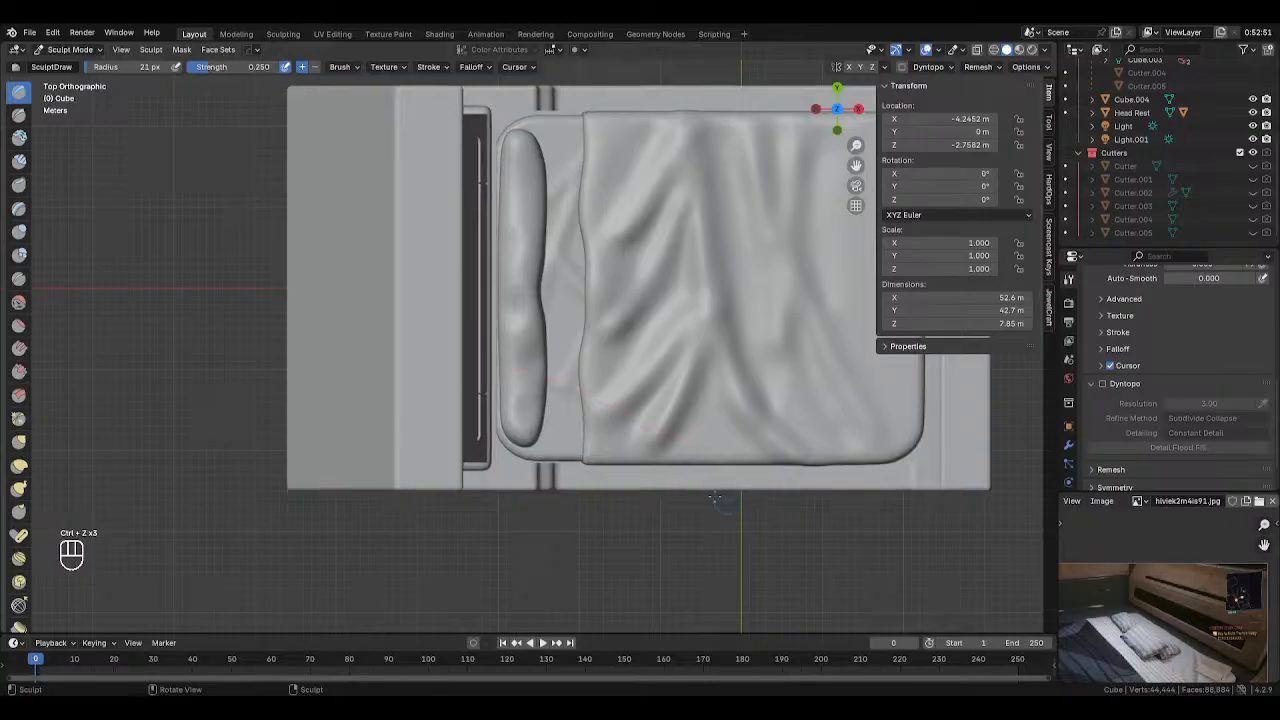
pyautogui.moveTo(499, 398)
pyautogui.mouseDown()
pyautogui.moveTo(645, 453)
pyautogui.moveTo(759, 517)
pyautogui.moveTo(674, 461)
pyautogui.moveTo(748, 518)
pyautogui.mouseUp()
pyautogui.moveTo(562, 362); pyautogui.dragTo(522, 410)
pyautogui.moveTo(603, 312); pyautogui.dragTo(547, 402)
pyautogui.moveTo(541, 242); pyautogui.dragTo(673, 322)
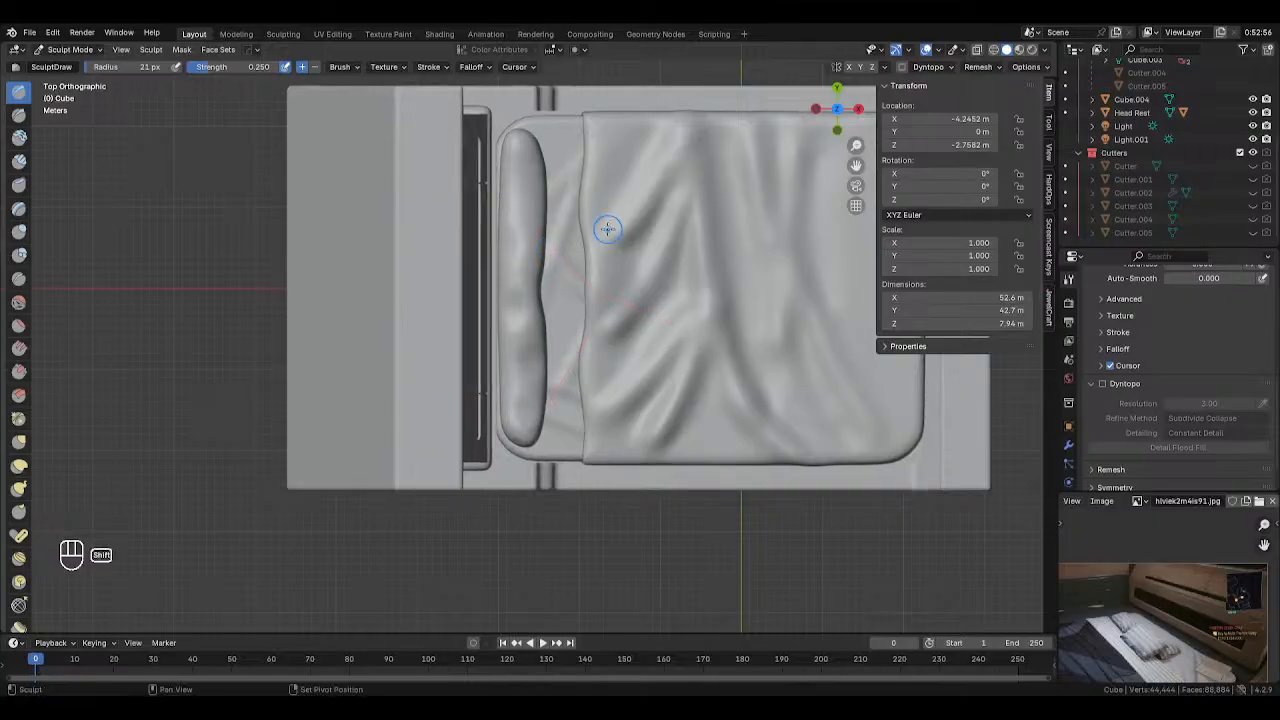
# Sculpt further diagonal wrinkles with the Draw brush along the exposed sheet strip between the pillow and the blanket
pyautogui.moveTo(581, 160); pyautogui.dragTo(517, 306)
pyautogui.keyDown('shift'); pyautogui.moveTo(600, 139); pyautogui.dragTo(574, 250, button='middle'); pyautogui.keyUp('shift')
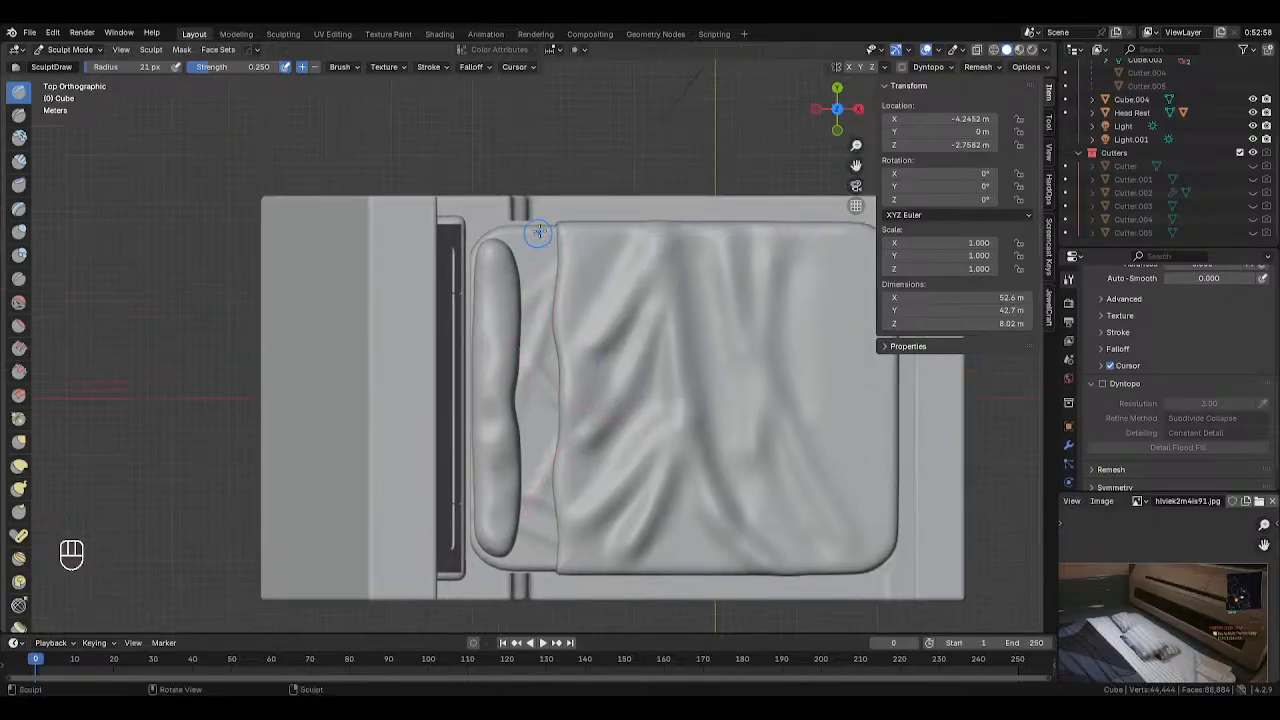
pyautogui.moveTo(537, 236)
pyautogui.mouseDown()
pyautogui.moveTo(417, 370)
pyautogui.moveTo(414, 334)
pyautogui.moveTo(517, 267)
pyautogui.moveTo(440, 345)
pyautogui.mouseUp()
pyautogui.moveTo(526, 236); pyautogui.dragTo(536, 265)
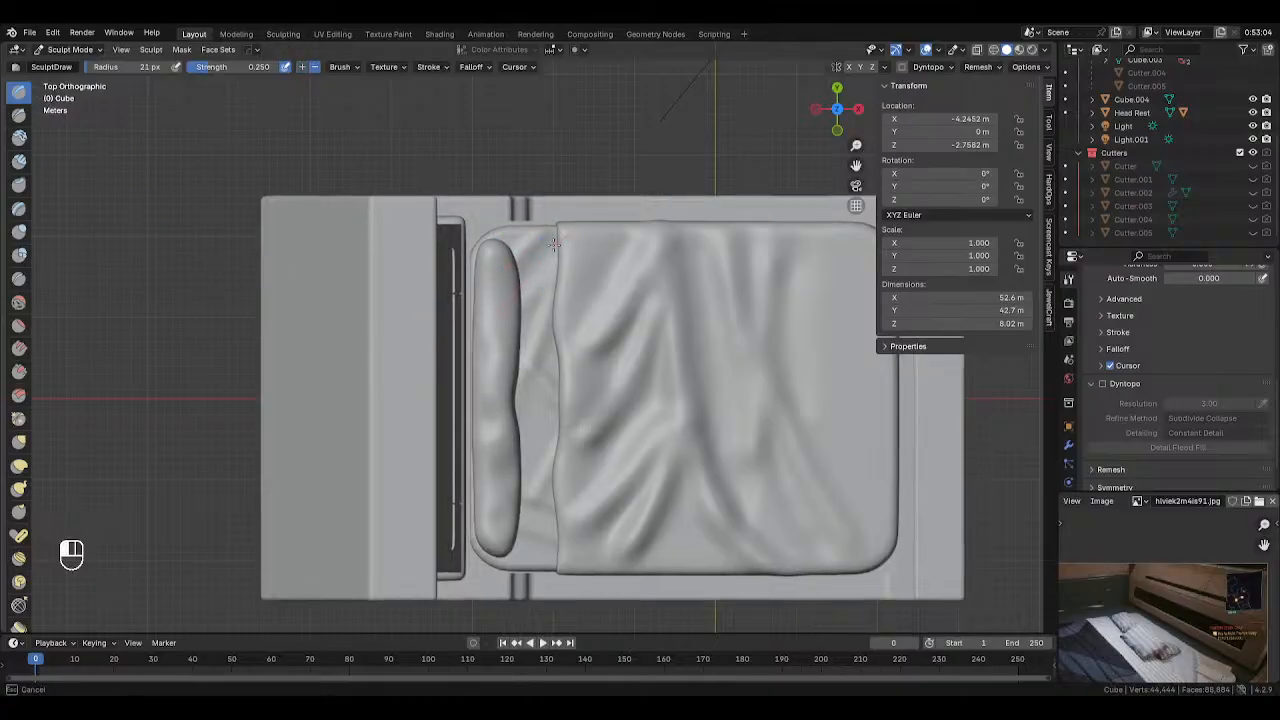
pyautogui.moveTo(500, 318)
pyautogui.mouseDown()
pyautogui.moveTo(545, 308)
pyautogui.moveTo(526, 395)
pyautogui.mouseUp()
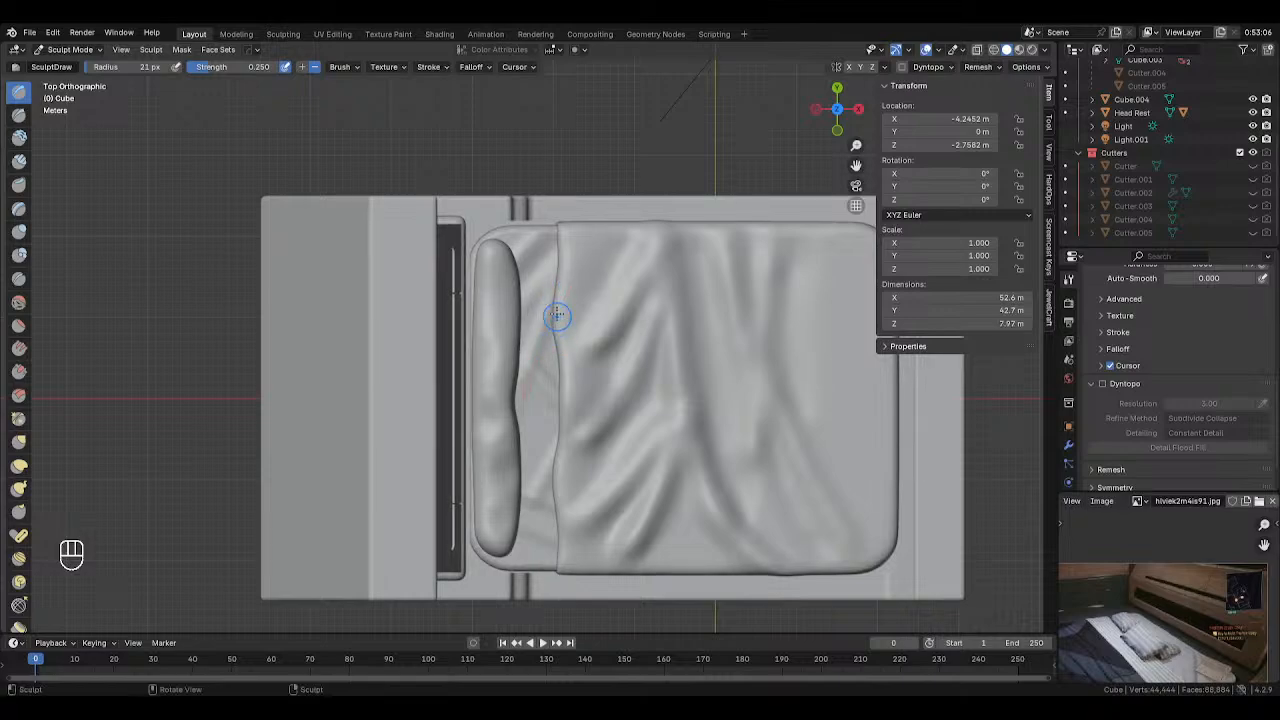
# Undo unsatisfactory strokes, reduce the Draw brush radius to 18 px, and sculpt finer wrinkles along the middle and lower sheet strip
pyautogui.hotkey('ctrl', 'z')
pyautogui.moveTo(562, 317); pyautogui.dragTo(523, 422)
pyautogui.hotkey('ctrl', 'z')
pyautogui.moveTo(551, 359); pyautogui.dragTo(696, 443)
pyautogui.press('f')
pyautogui.click(567, 349)
pyautogui.moveTo(562, 338); pyautogui.dragTo(546, 411)
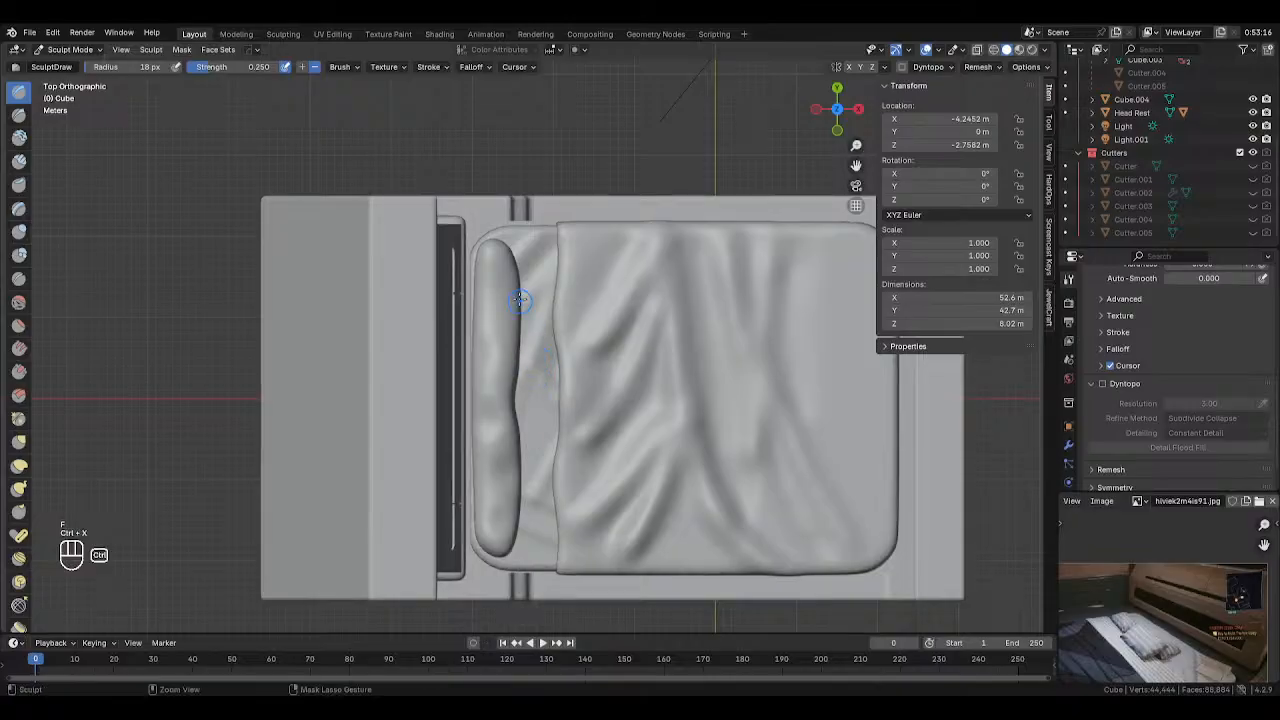
pyautogui.click(431, 67)
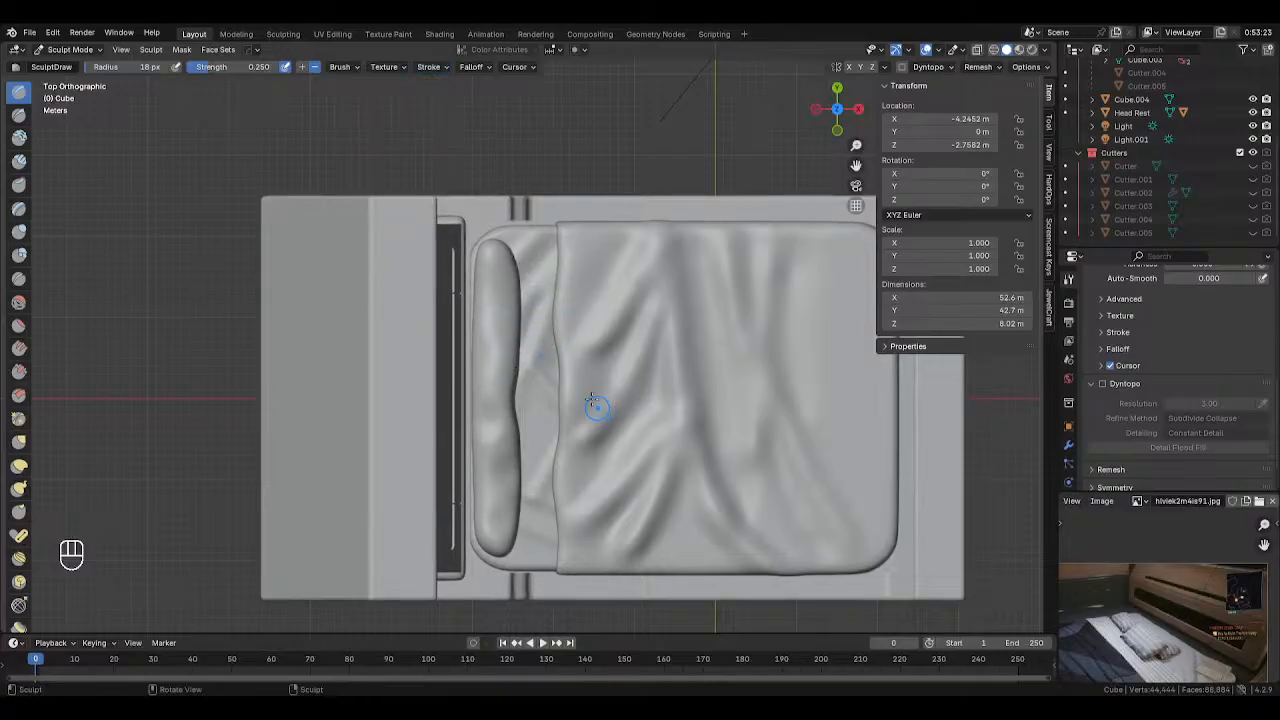
pyautogui.keyDown('shift'); pyautogui.moveTo(594, 409); pyautogui.dragTo(586, 363, button='middle'); pyautogui.keyUp('shift')
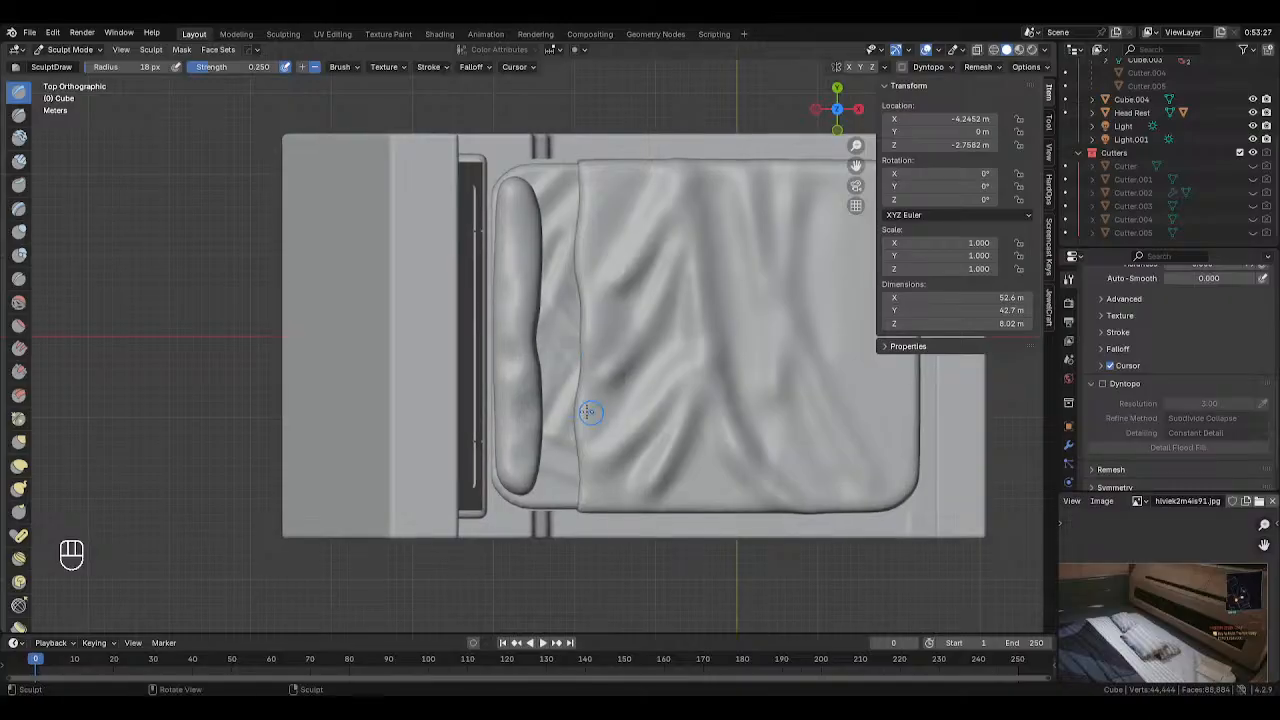
pyautogui.moveTo(587, 412); pyautogui.dragTo(557, 443)
# Switch to the Smooth brush with a 58 px radius, undo the test smoothing, and set its strength to 0.2
pyautogui.press('f')
pyautogui.click(596, 252)
pyautogui.press('s')
pyautogui.moveTo(569, 243)
pyautogui.mouseDown()
pyautogui.moveTo(577, 229)
pyautogui.moveTo(556, 222)
pyautogui.mouseUp()
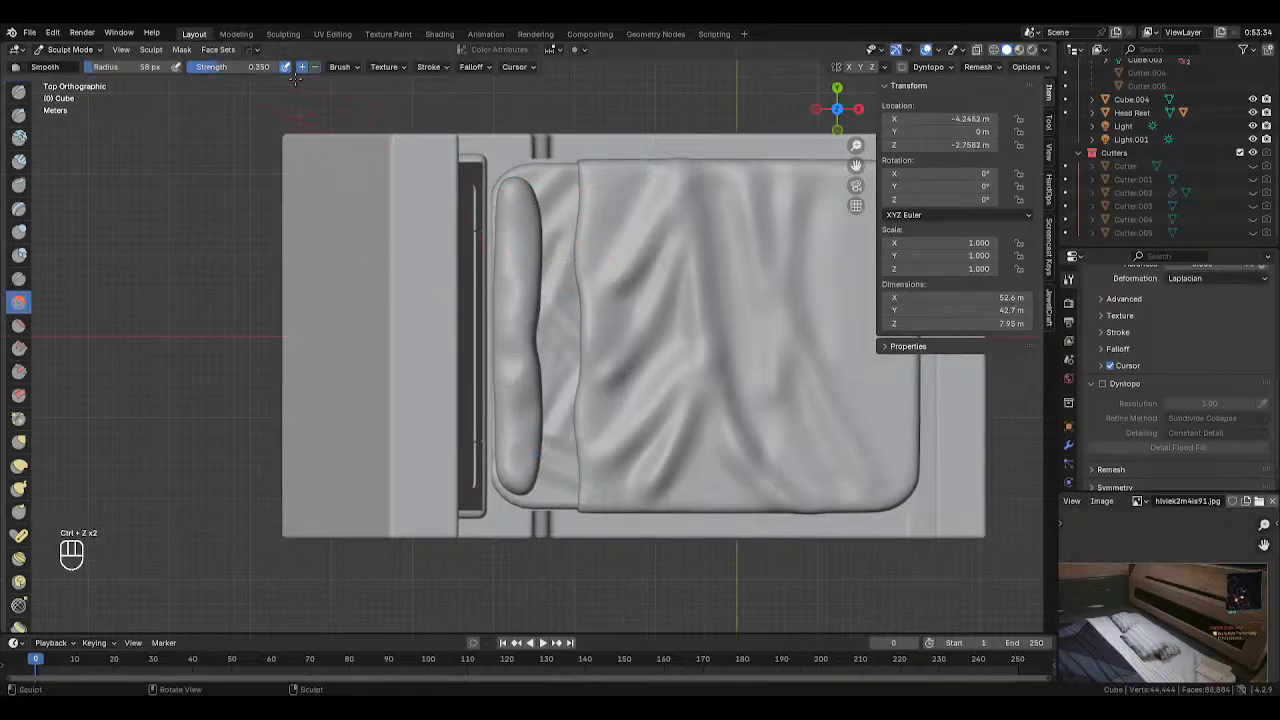
pyautogui.press('Return')
# Smooth the wrinkles along the full length of the exposed sheet strip with repeated Smooth brush strokes
pyautogui.moveTo(569, 174); pyautogui.dragTo(542, 391)
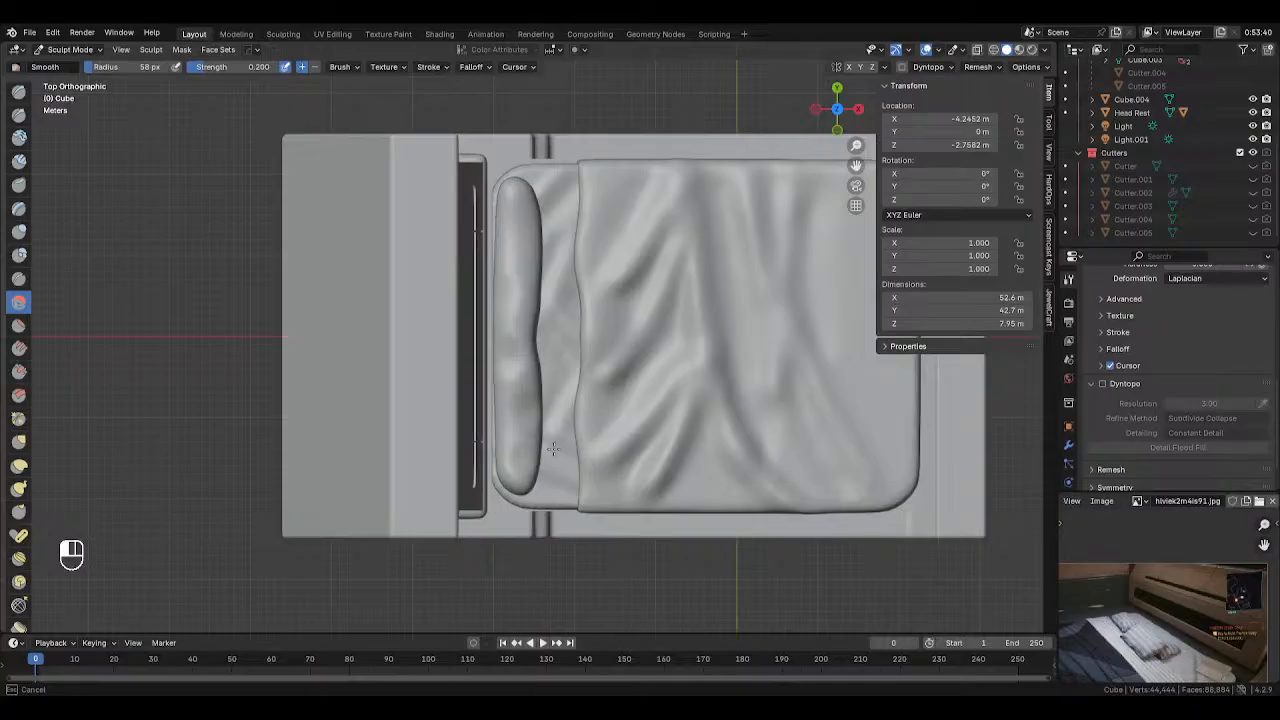
pyautogui.moveTo(553, 448)
pyautogui.mouseDown()
pyautogui.moveTo(569, 342)
pyautogui.moveTo(560, 188)
pyautogui.moveTo(574, 173)
pyautogui.mouseUp()
pyautogui.moveTo(540, 301); pyautogui.dragTo(572, 253)
pyautogui.moveTo(588, 300); pyautogui.dragTo(628, 361)
pyautogui.moveTo(541, 440); pyautogui.dragTo(609, 321)
# Show the whole bed in rendered shading and return from Sculpt Mode to Object Mode with nothing selected
pyautogui.moveTo(586, 251); pyautogui.dragTo(431, 175, button='middle')
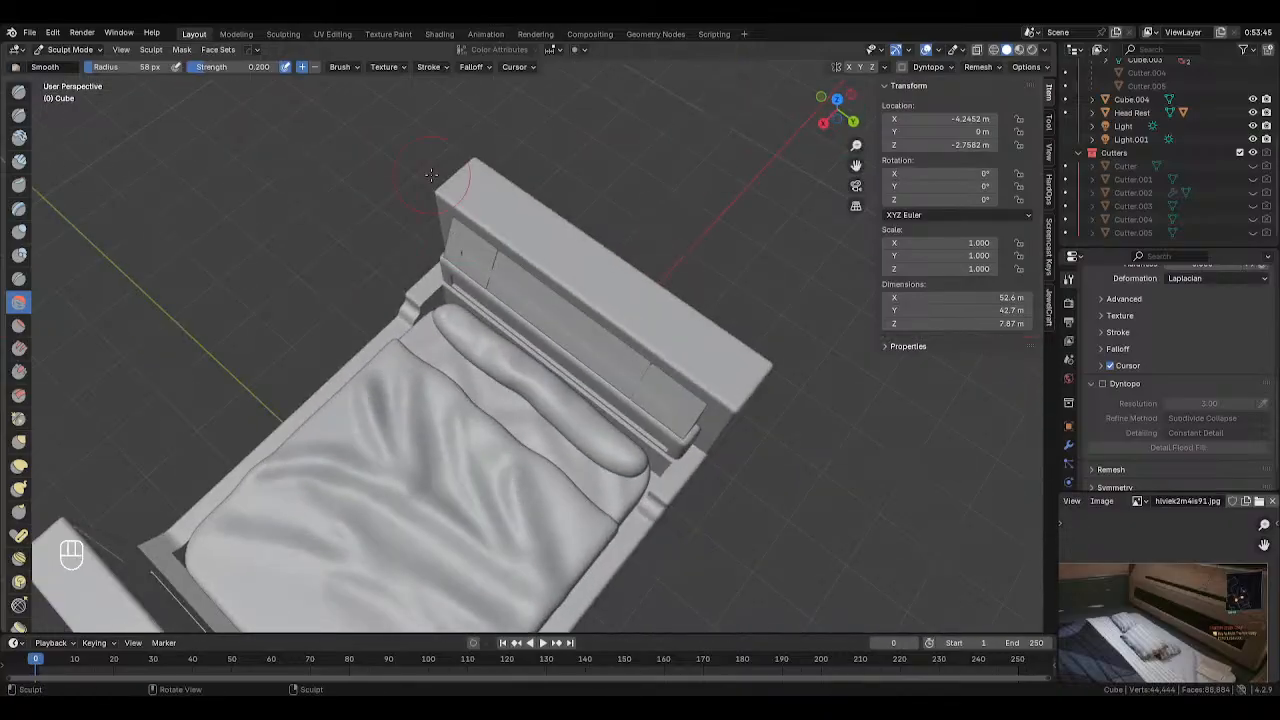
pyautogui.press('z')
pyautogui.click(691, 391)
pyautogui.moveTo(691, 391)
pyautogui.mouseDown(button='middle')
pyautogui.moveTo(633, 175)
pyautogui.moveTo(741, 236)
pyautogui.mouseUp(button='middle')
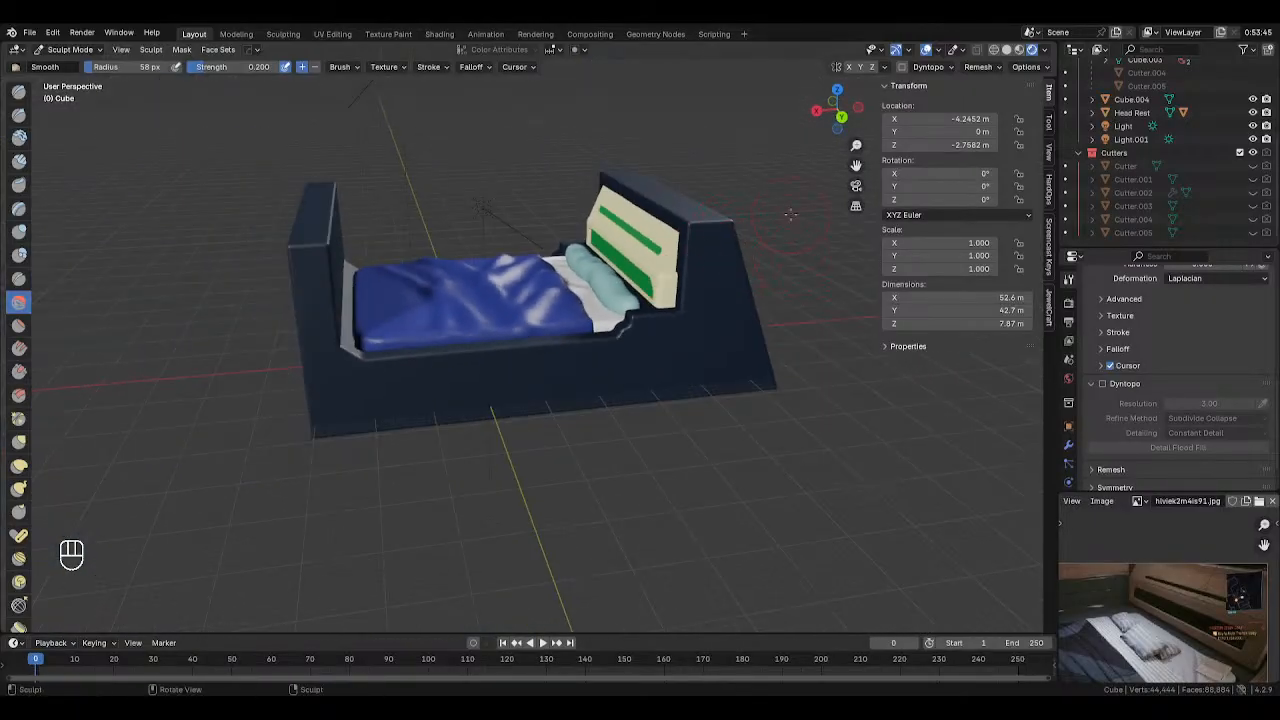
pyautogui.press('Tab')
pyautogui.click(670, 192)
pyautogui.click(749, 167)
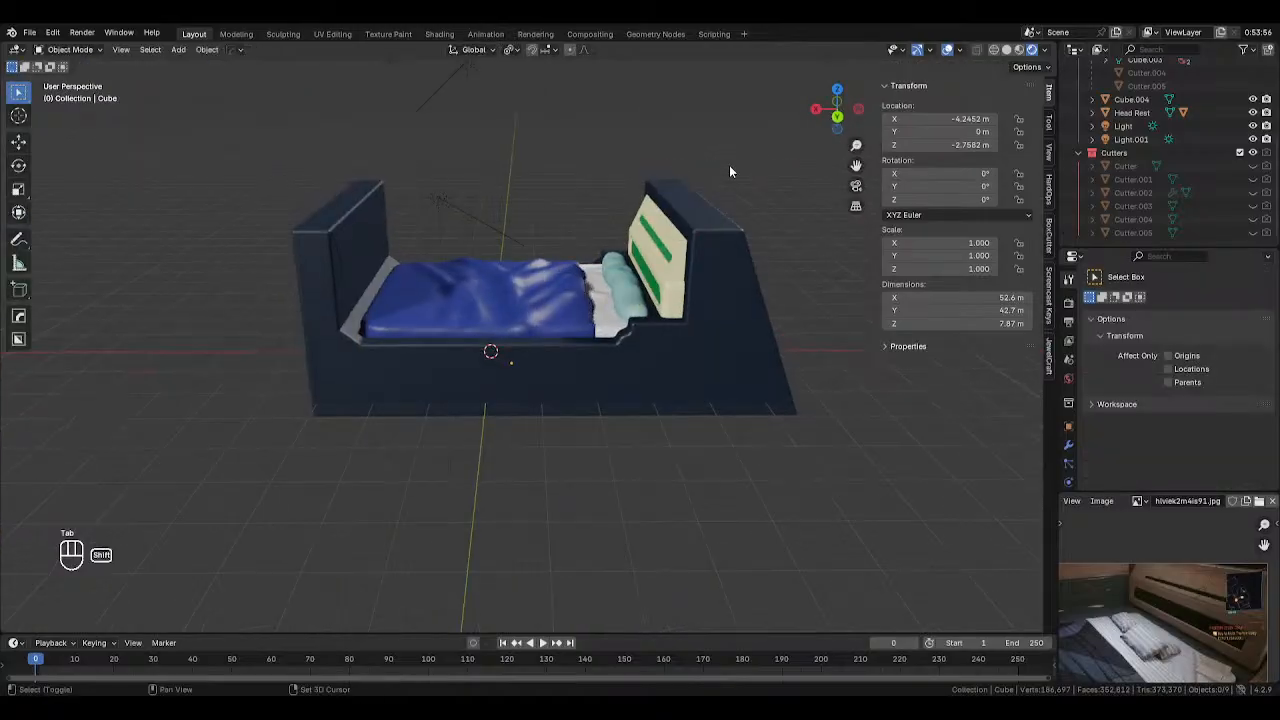
# Add a cube and raise it along Z to about 32.3 m, above the bed
pyautogui.hotkey('shift', 'a')
pyautogui.moveTo(709, 169)
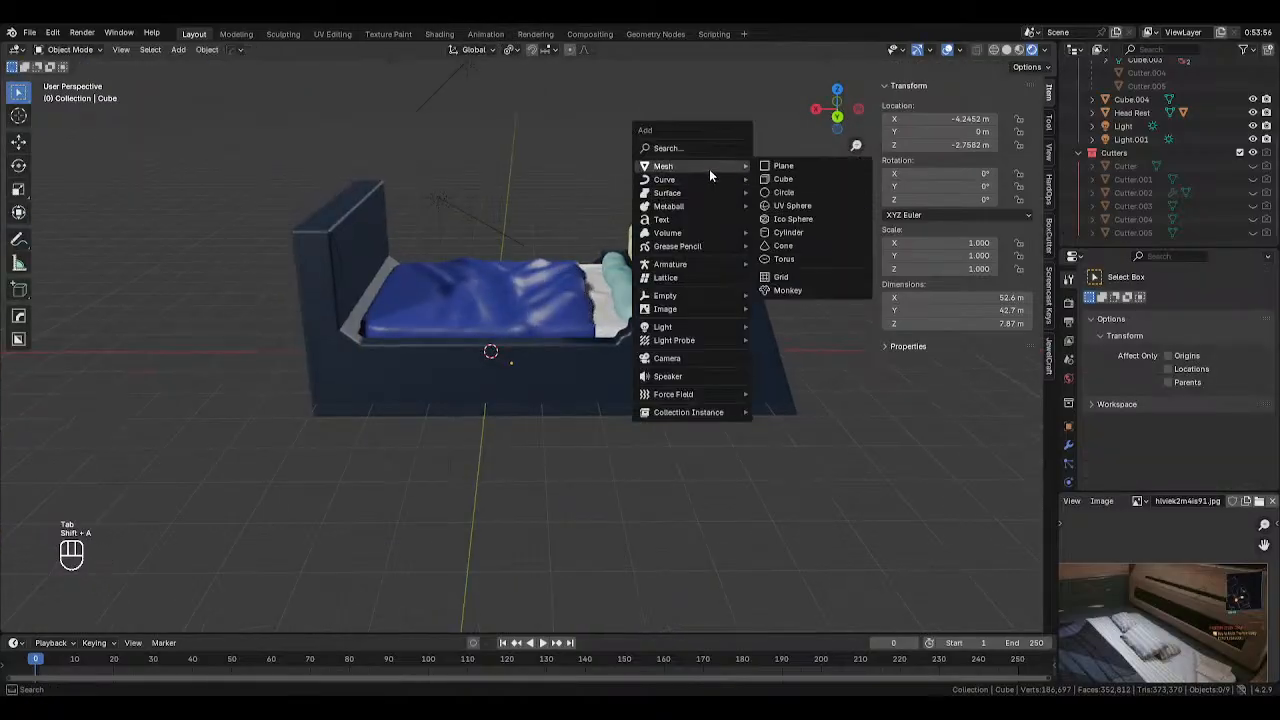
pyautogui.click(786, 180)
pyautogui.moveTo(786, 180); pyautogui.dragTo(651, 285, button='middle')
pyautogui.press('g')
pyautogui.press('z')
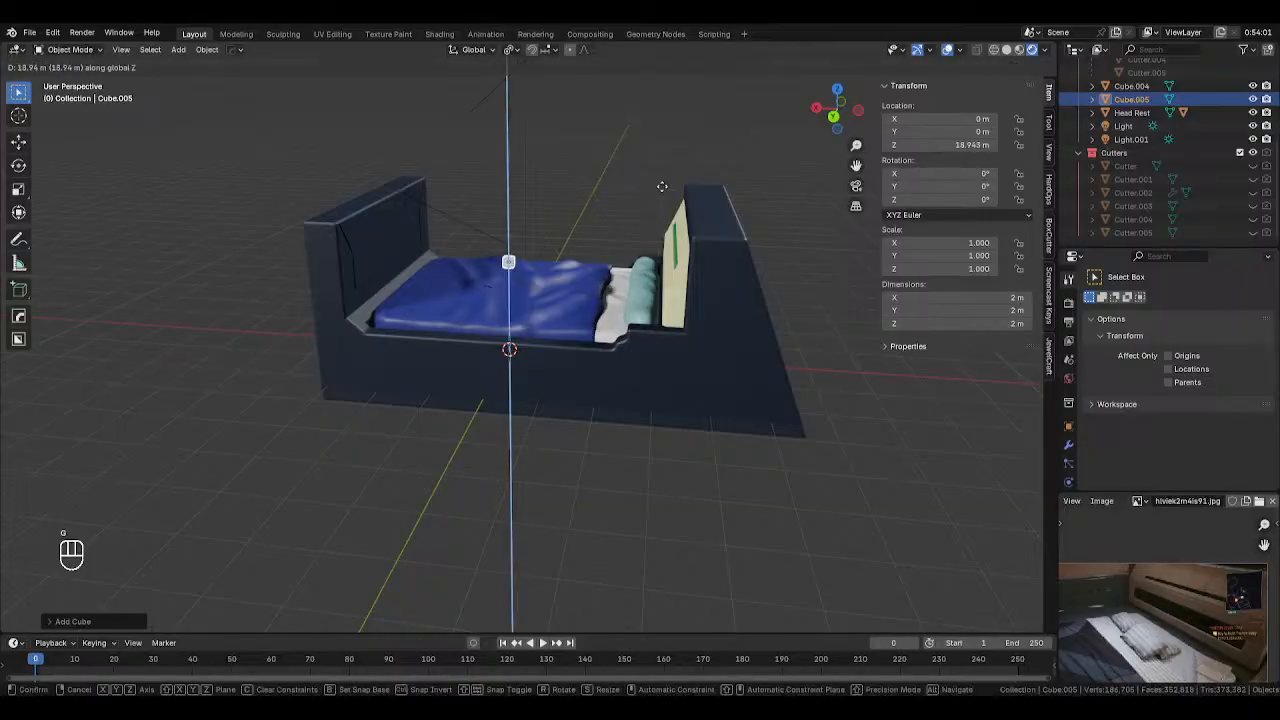
pyautogui.click(668, 125)
# Move the cube along X to about 27.4 m, over the footboard, and scale it up uniformly to about 2.3
pyautogui.moveTo(668, 125); pyautogui.dragTo(800, 246, button='middle')
pyautogui.scroll(2, 778, 222)
pyautogui.press('g')
pyautogui.press('y')
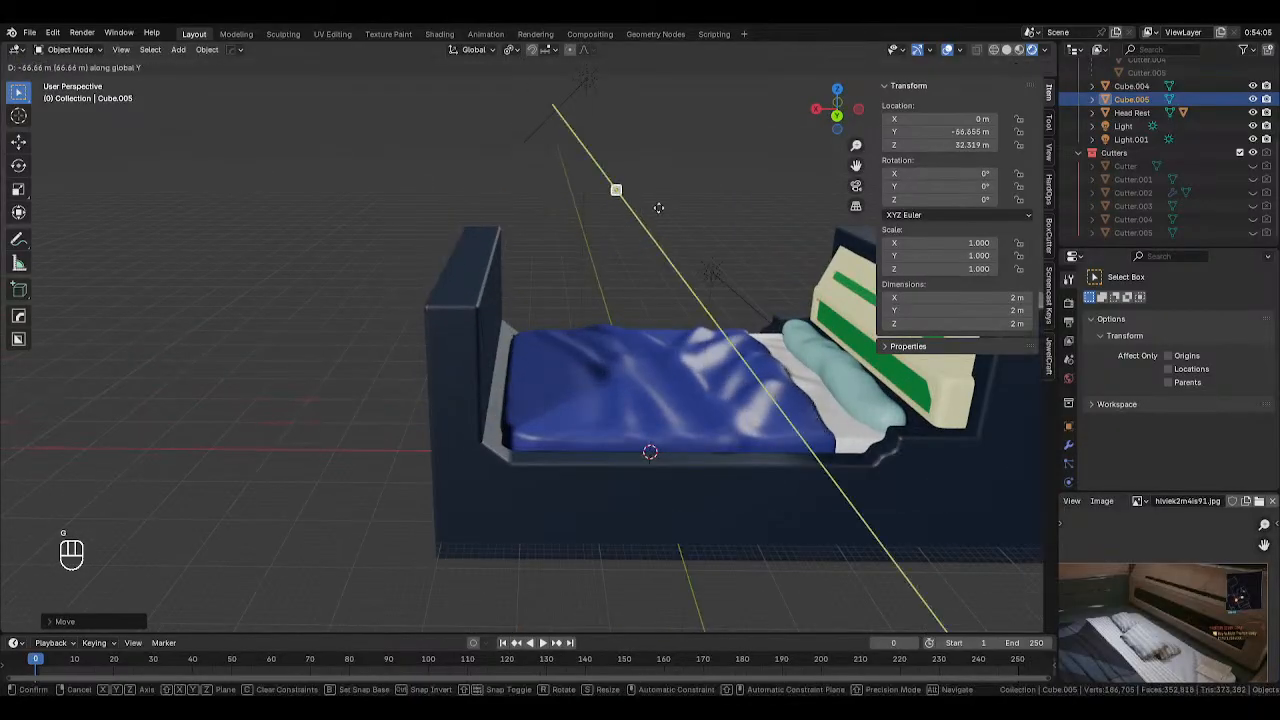
pyautogui.rightClick(656, 208)
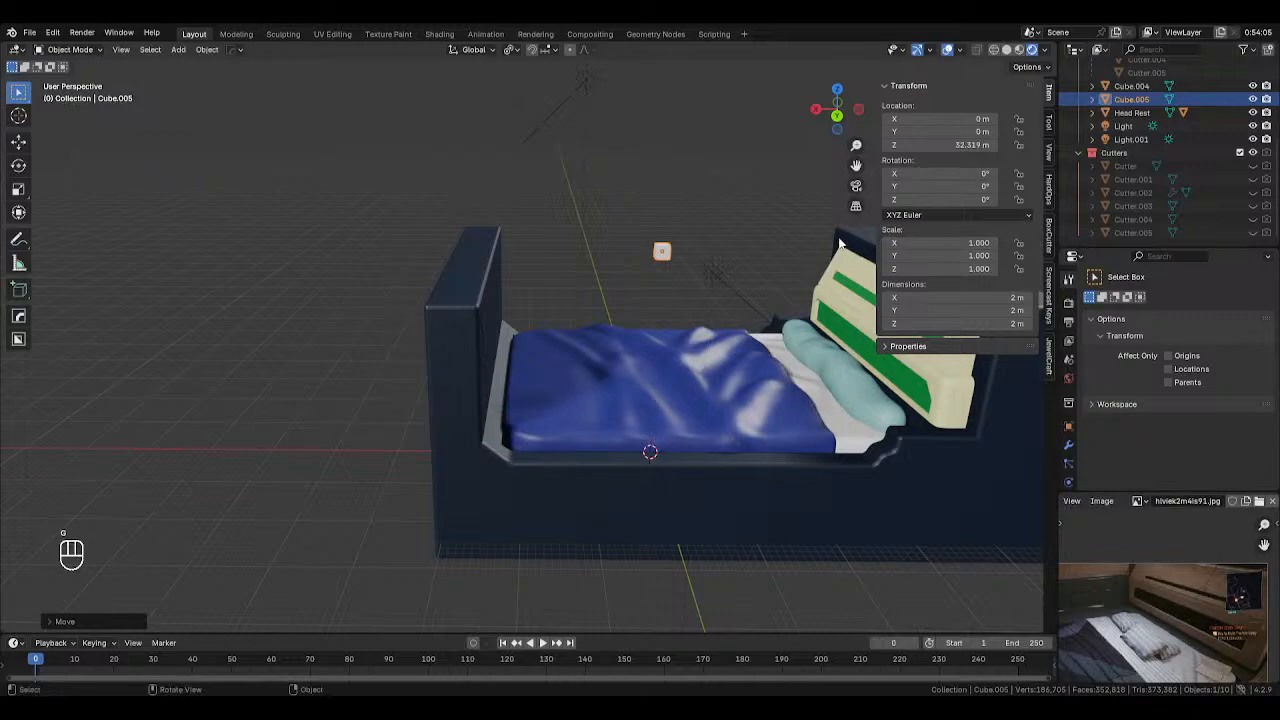
pyautogui.press('x')
pyautogui.press('g')
pyautogui.press('x')
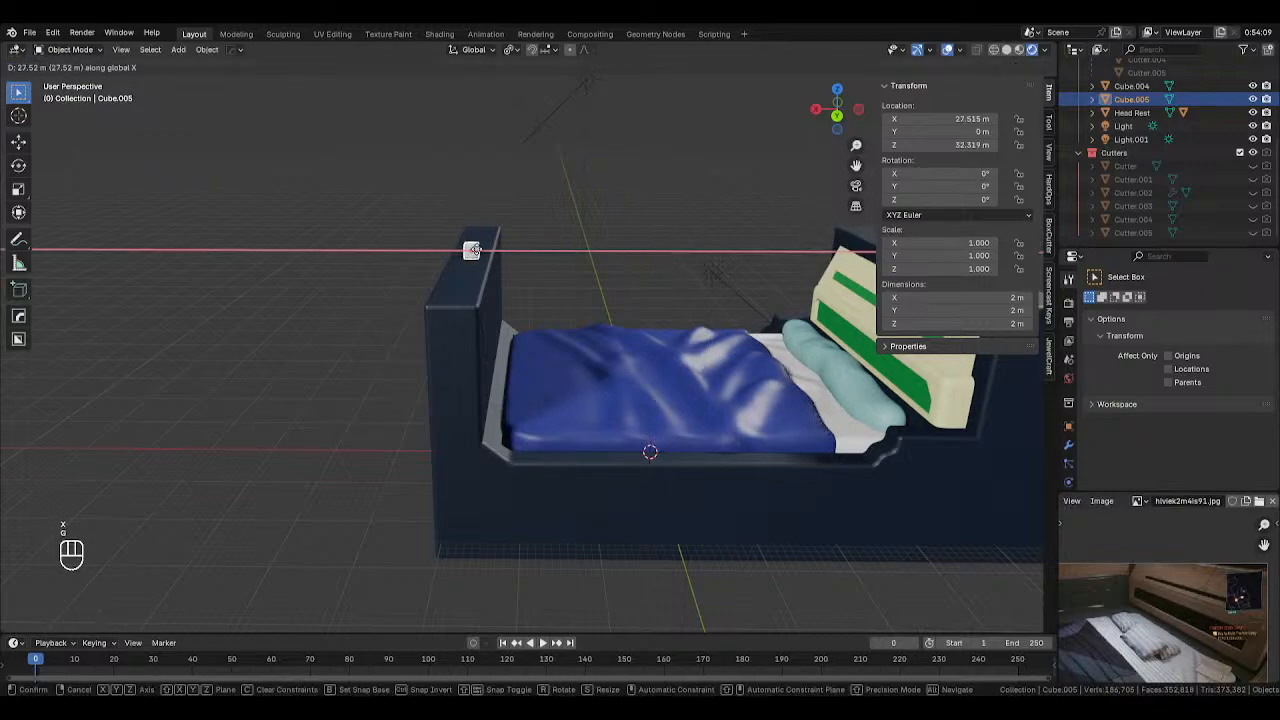
pyautogui.click(474, 250)
pyautogui.scroll(2, 542, 264)
pyautogui.press('s')
pyautogui.click(684, 247)
# In Edit Mode, raise the cube's top face along Z and widen that face along X to make a tapered block
pyautogui.press('Tab')
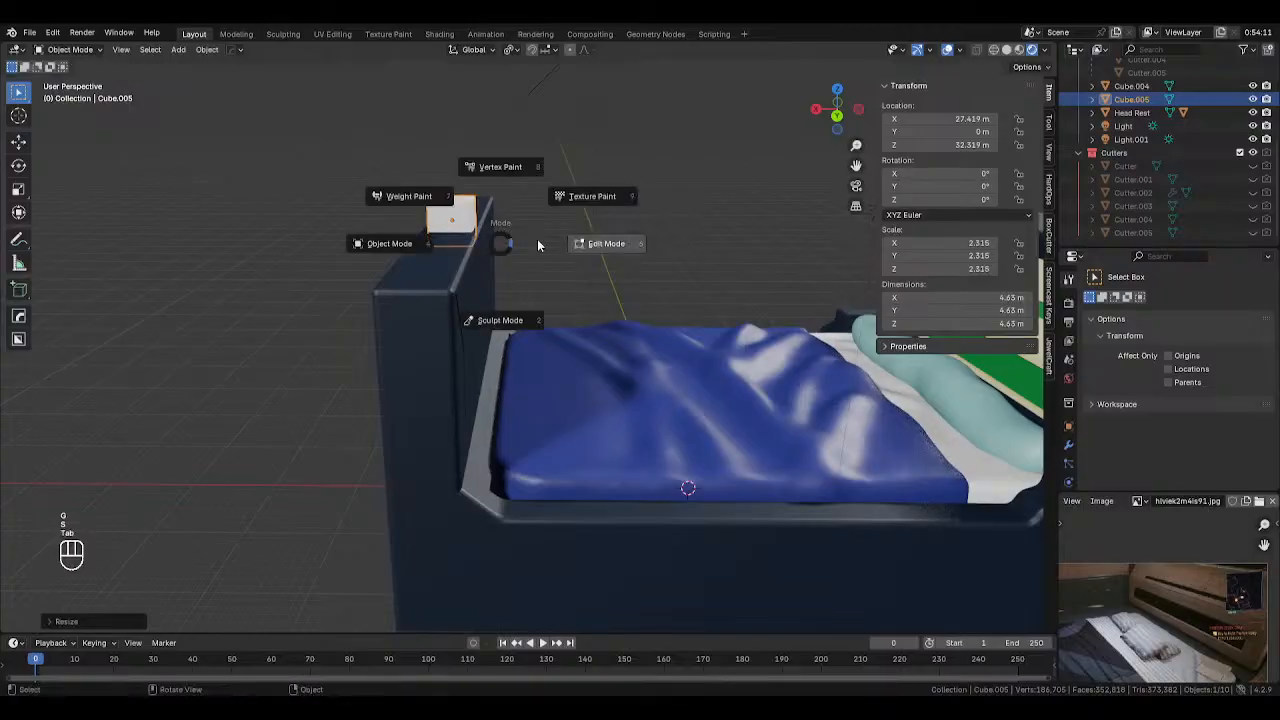
pyautogui.click(537, 244)
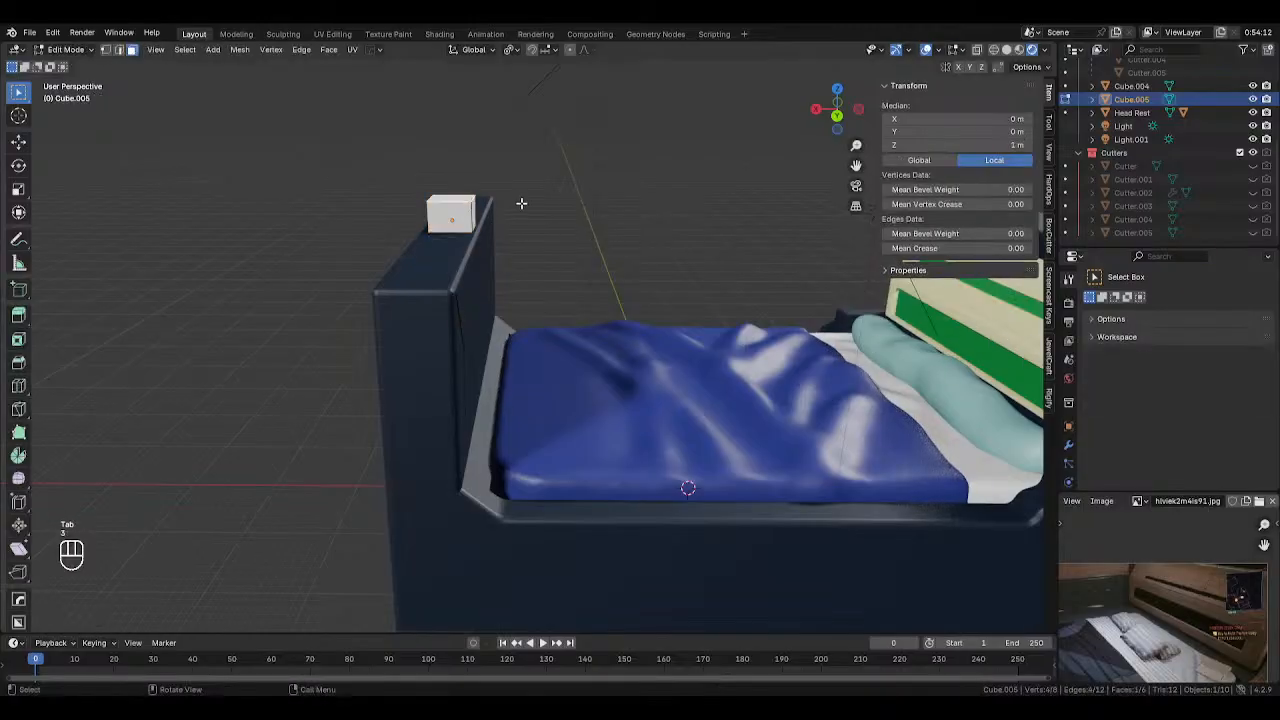
pyautogui.press('g')
pyautogui.press('z')
pyautogui.click(520, 169)
pyautogui.press('s')
pyautogui.press('x')
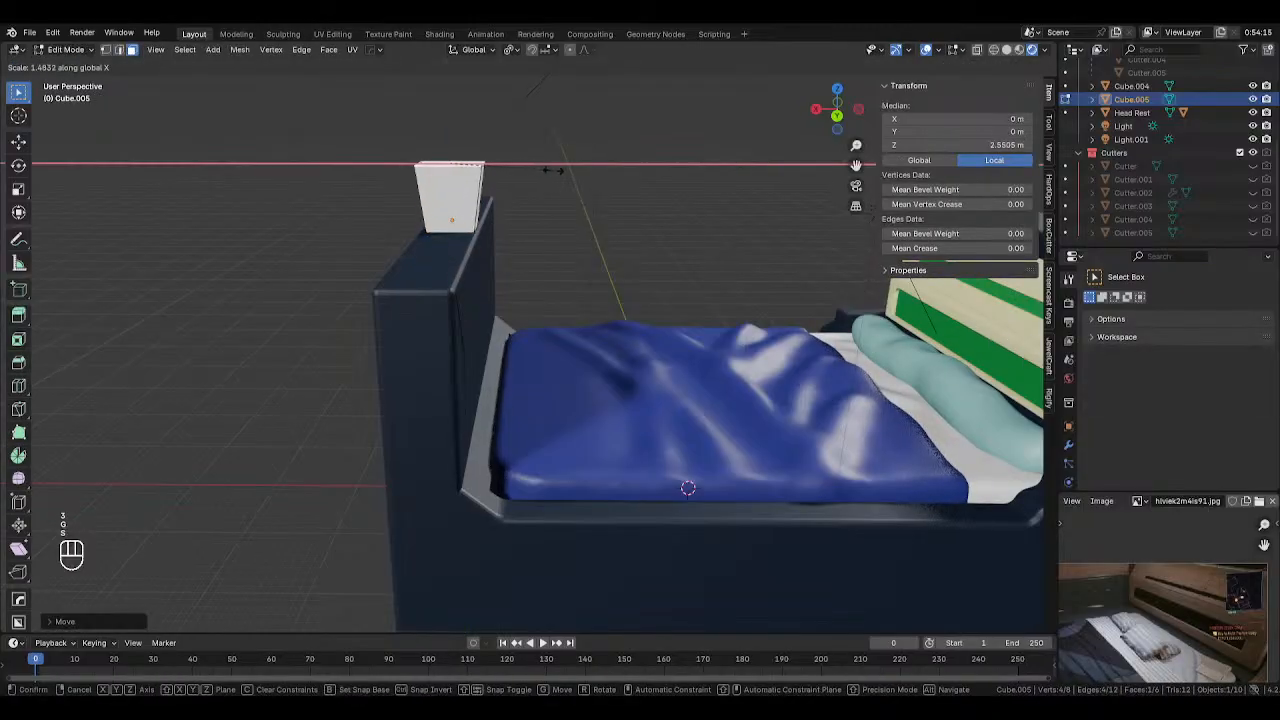
pyautogui.click(578, 172)
# Scale the whole tapered block to about 1.44 and slide it along Y to about 16.2 m on the footboard
pyautogui.press('Tab')
pyautogui.press('s')
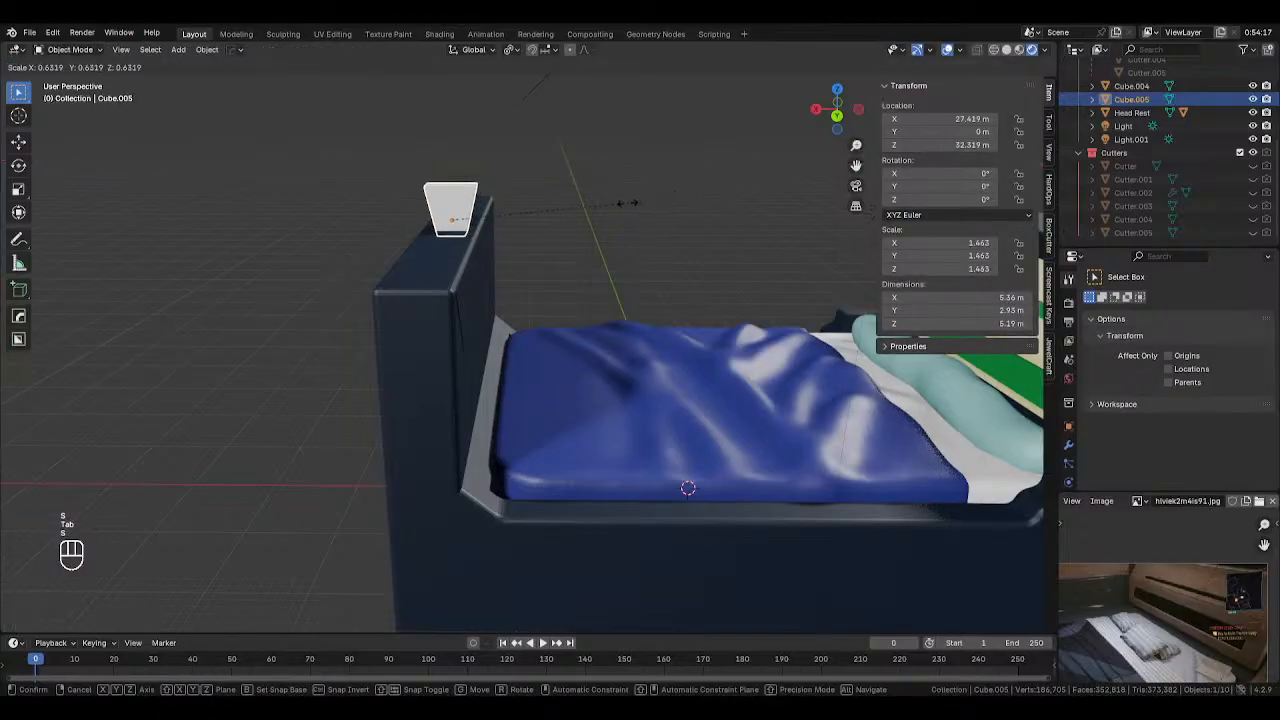
pyautogui.click(624, 203)
pyautogui.moveTo(630, 205); pyautogui.dragTo(788, 330, button='middle')
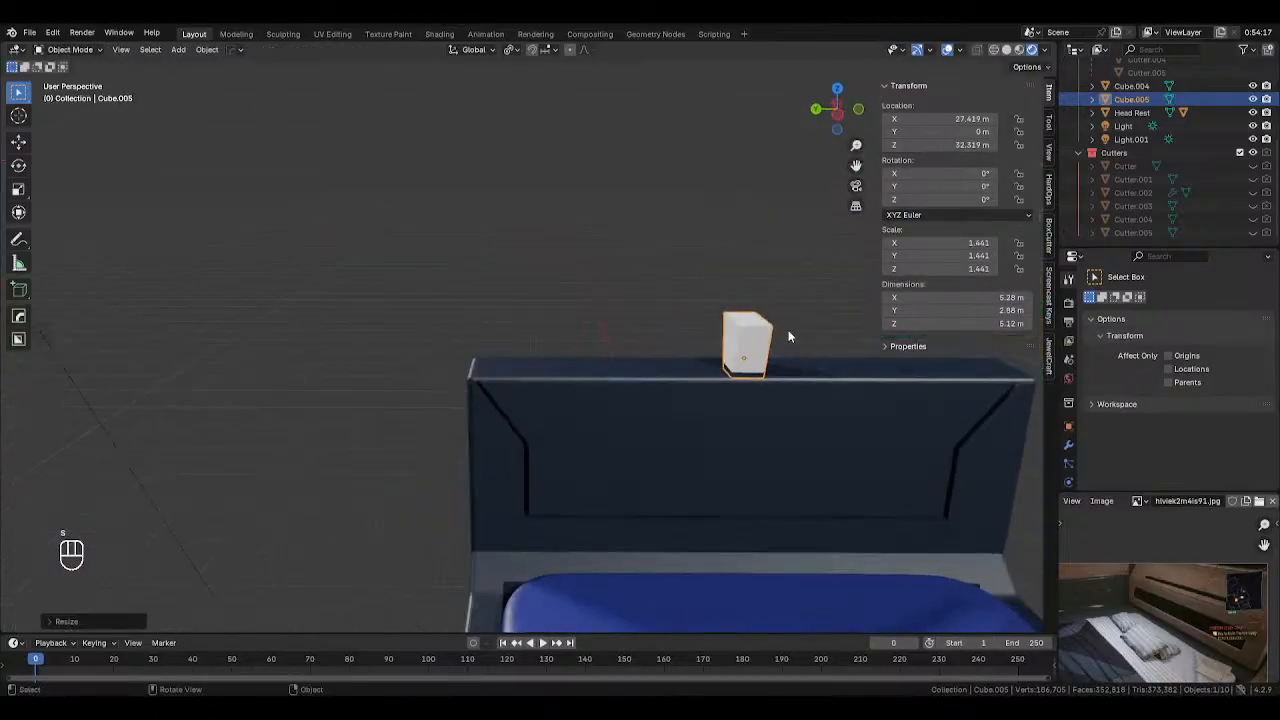
pyautogui.press('g')
pyautogui.press('y')
pyautogui.click(690, 321)
# Move the tapered block along X to about -39.2 m, onto the top of the headboard
pyautogui.moveTo(690, 321); pyautogui.dragTo(534, 327, button='middle')
pyautogui.press('g')
pyautogui.press('y')
pyautogui.rightClick(599, 342)
pyautogui.press('g')
pyautogui.press('x')
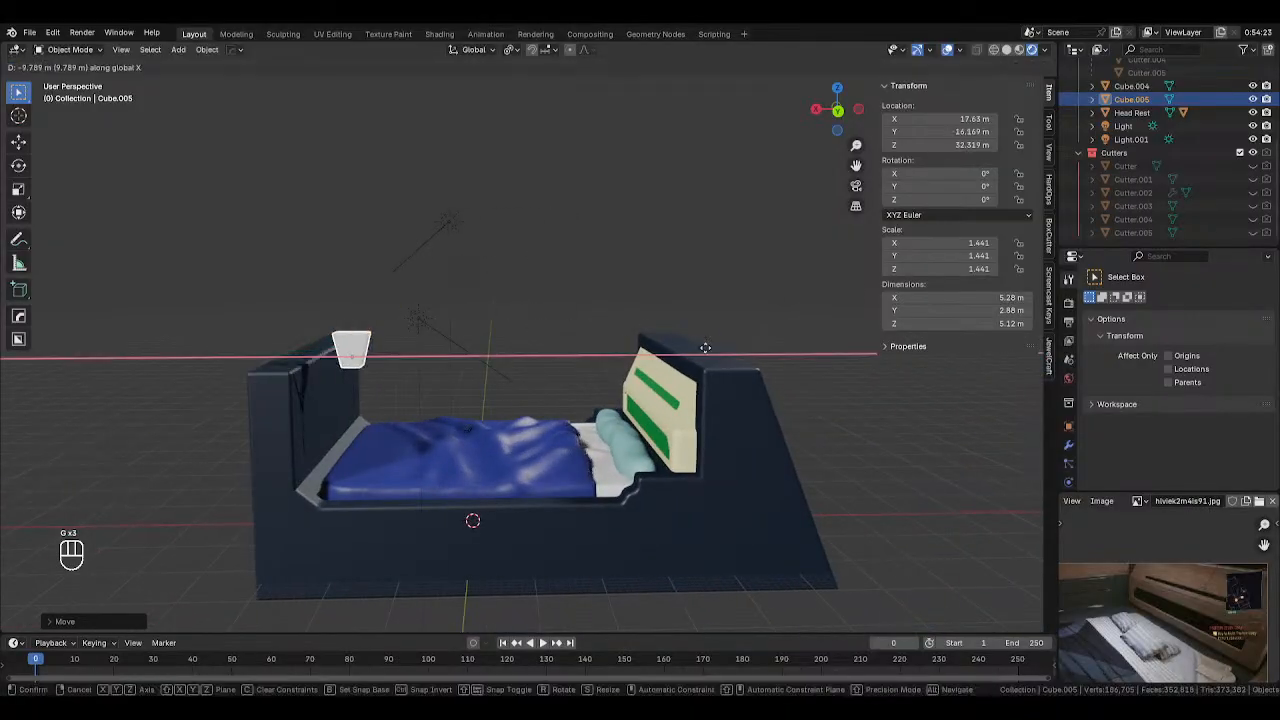
pyautogui.click(990, 352)
pyautogui.moveTo(990, 352); pyautogui.dragTo(525, 381, button='middle')
pyautogui.press('g')
pyautogui.press('y')
pyautogui.press('x')
pyautogui.click(469, 397)
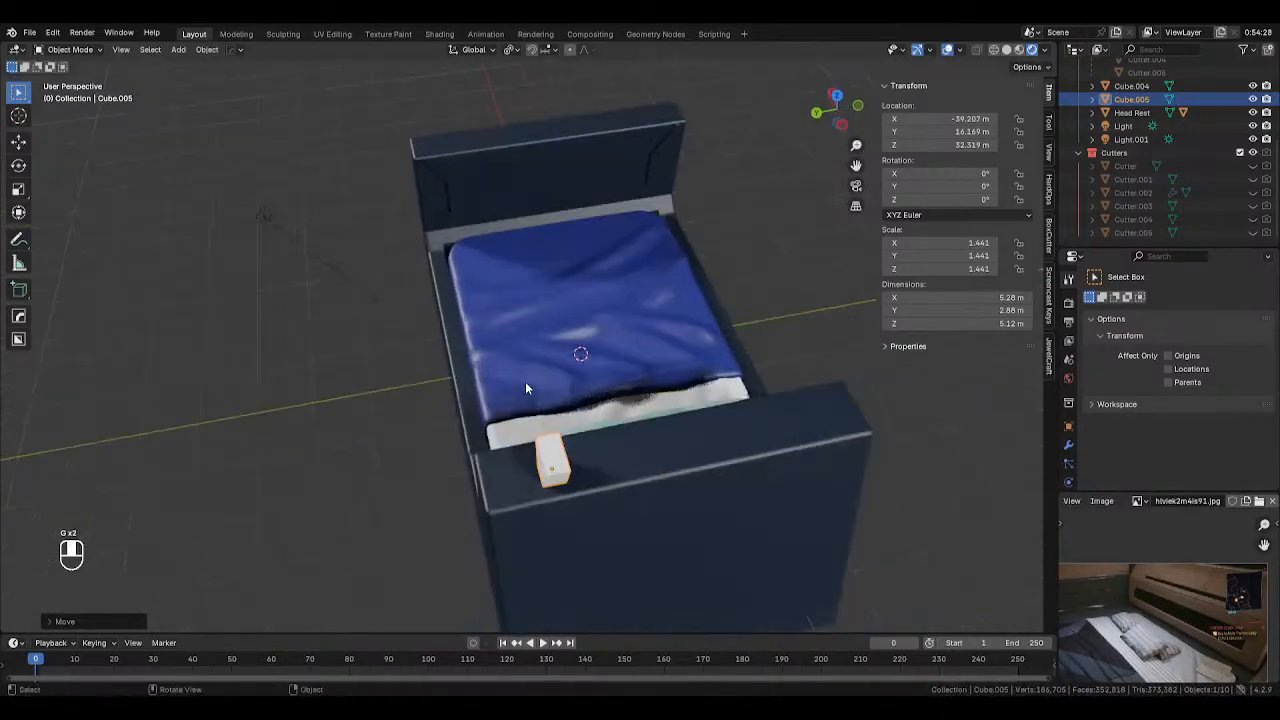
# Try to stretch the tapered block along Y on the headboard
pyautogui.moveTo(658, 432)
pyautogui.mouseDown(button='middle')
pyautogui.moveTo(644, 485)
pyautogui.moveTo(650, 440)
pyautogui.mouseUp(button='middle')
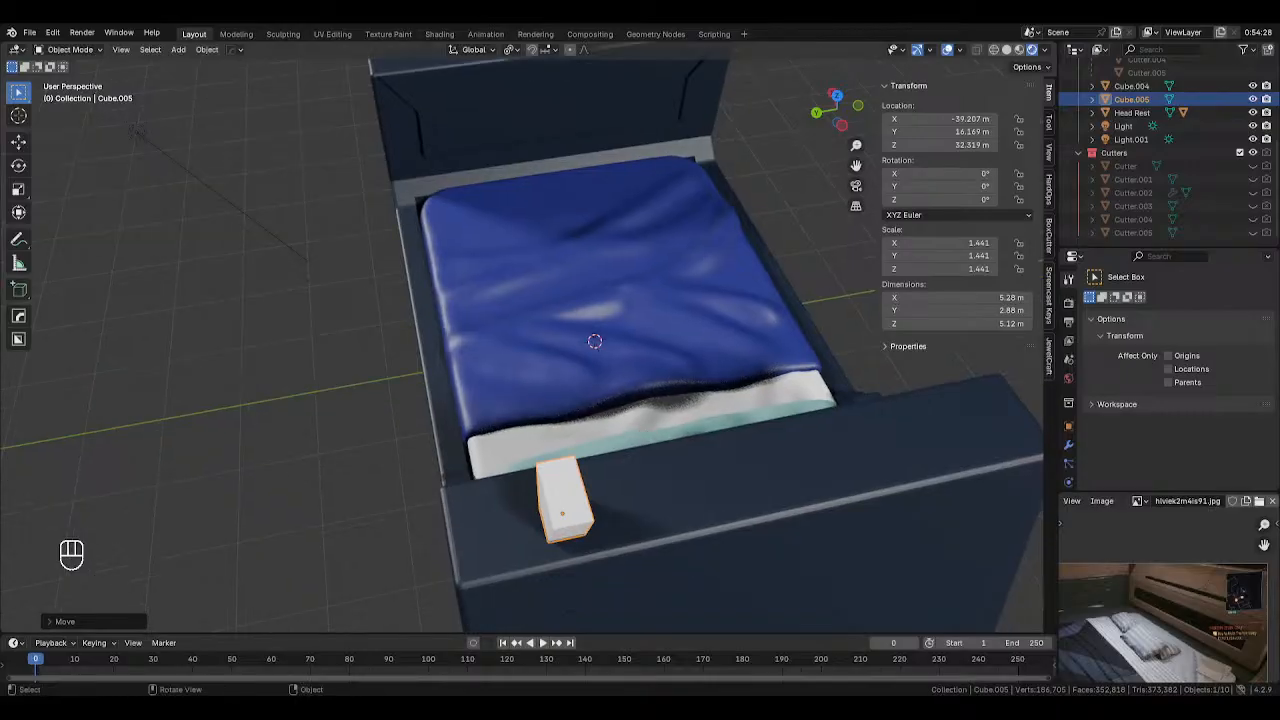
pyautogui.press('s')
pyautogui.press('y')
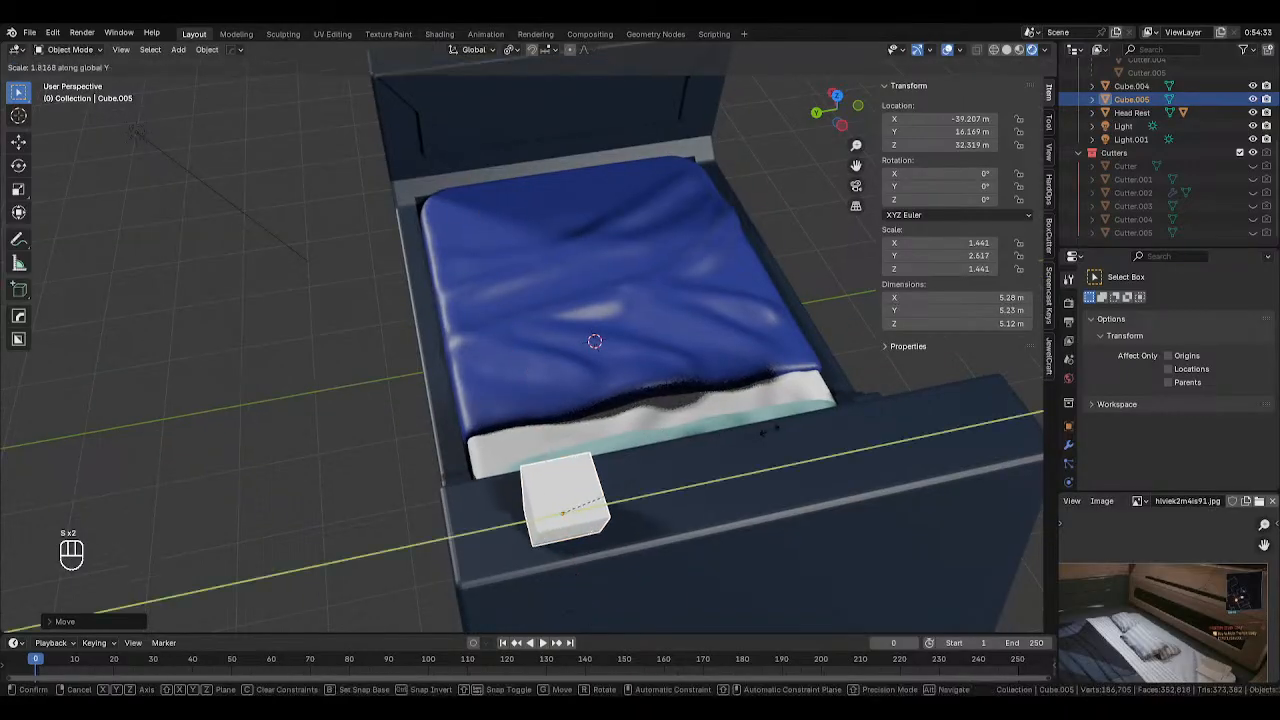
pyautogui.rightClick(677, 437)
# Undo the tapered block's last move and delete the block
pyautogui.moveTo(645, 470); pyautogui.dragTo(632, 444, button='middle')
pyautogui.hotkey('alt', 'z')
pyautogui.hotkey('ctrl', 'z')
pyautogui.hotkey('ctrl', 'z')
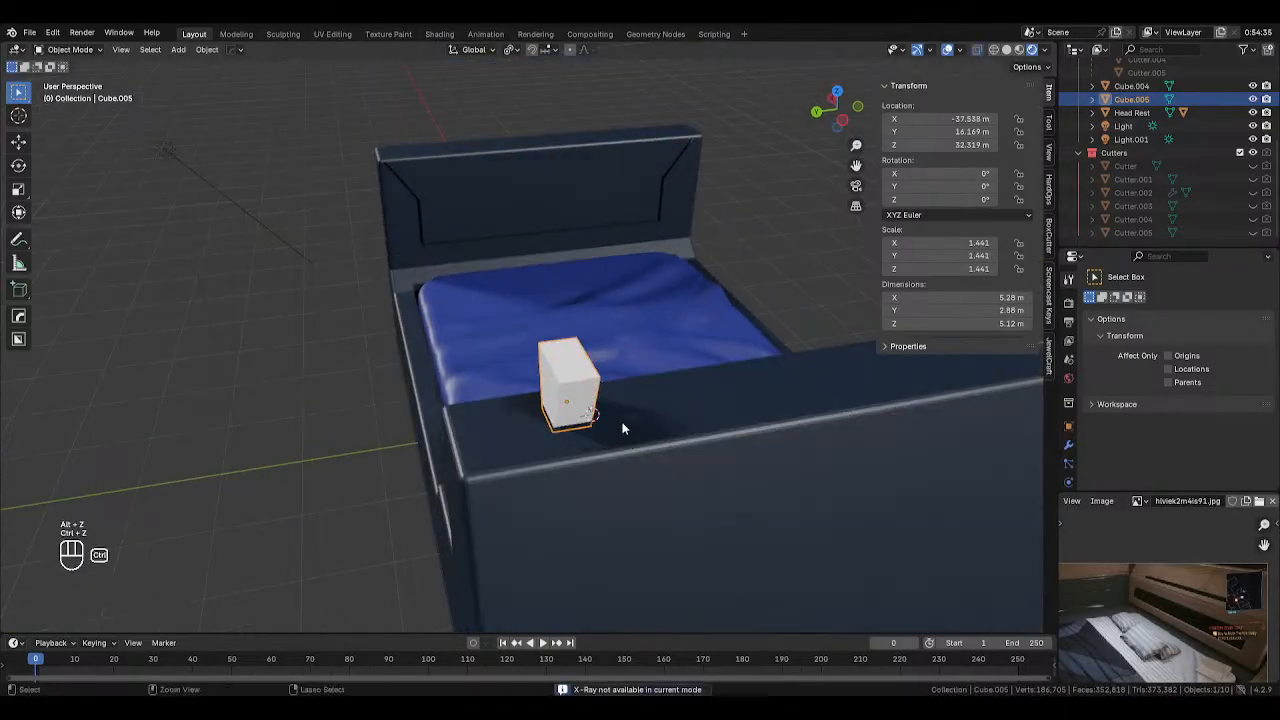
pyautogui.press('Delete')
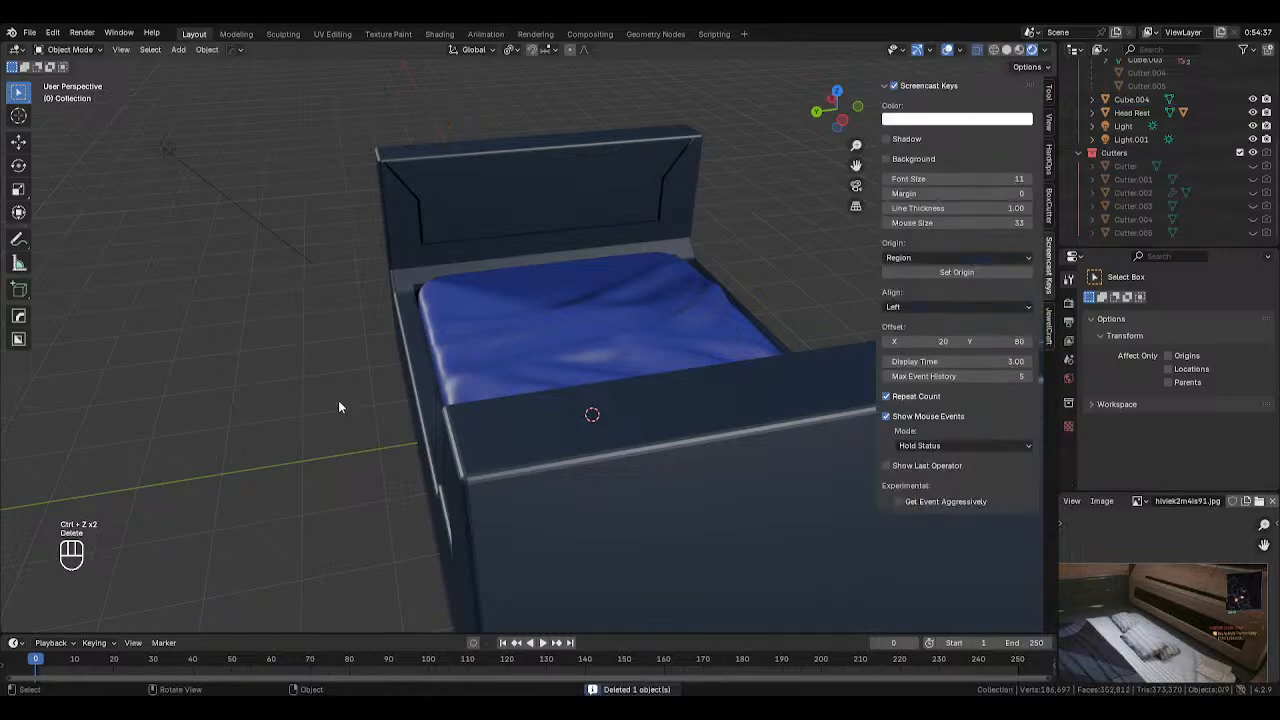
# Add a new cube and raise it along Z to about 22.2 m, above the blanket
pyautogui.hotkey('shift', 'a')
pyautogui.moveTo(338, 400)
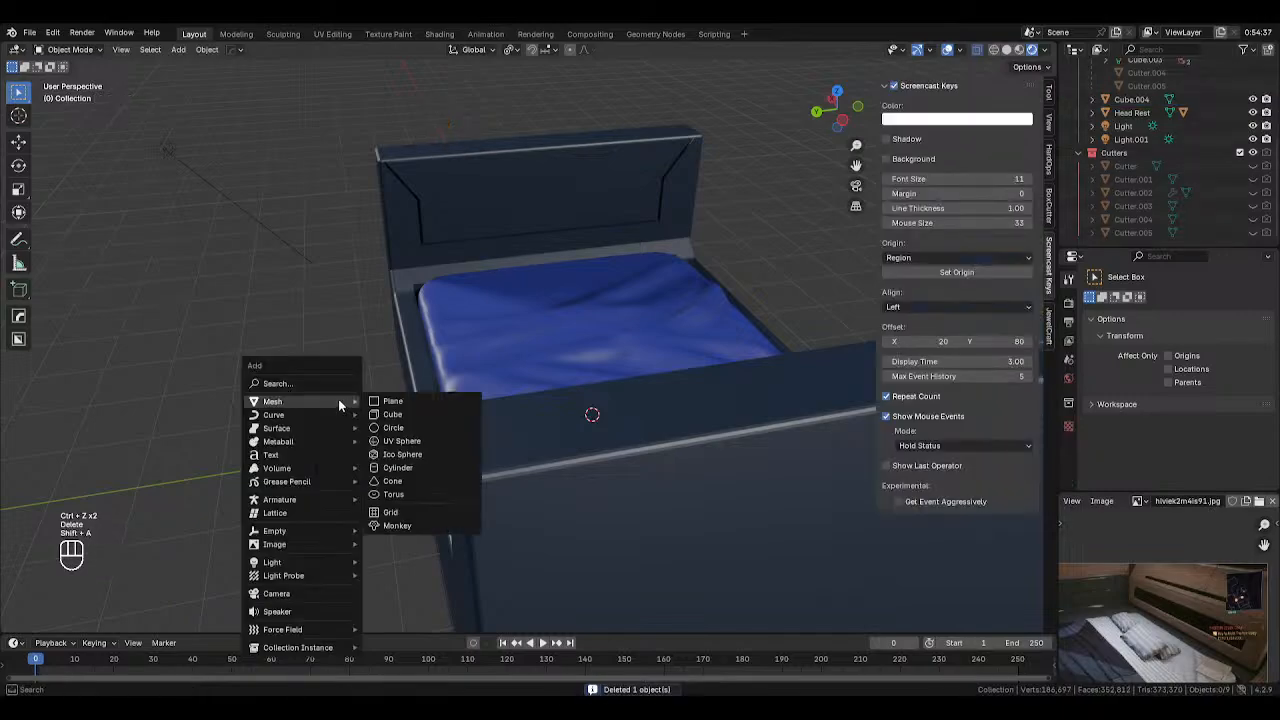
pyautogui.click(392, 417)
pyautogui.moveTo(470, 418); pyautogui.dragTo(660, 408, button='middle')
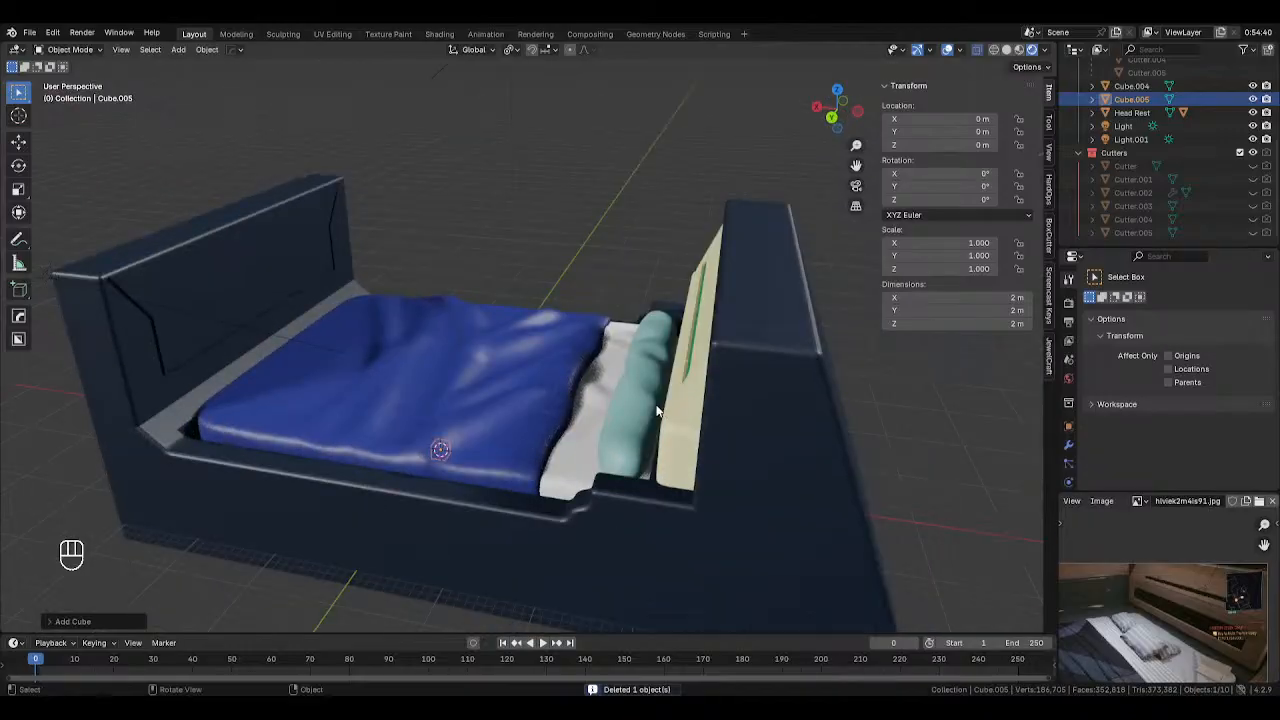
pyautogui.press('g')
pyautogui.press('z')
pyautogui.click(619, 284)
# Move the cube along X to about -40 m and raise it to about 32.3 m, on top of the headboard
pyautogui.press('g')
pyautogui.press('y')
pyautogui.rightClick(790, 323)
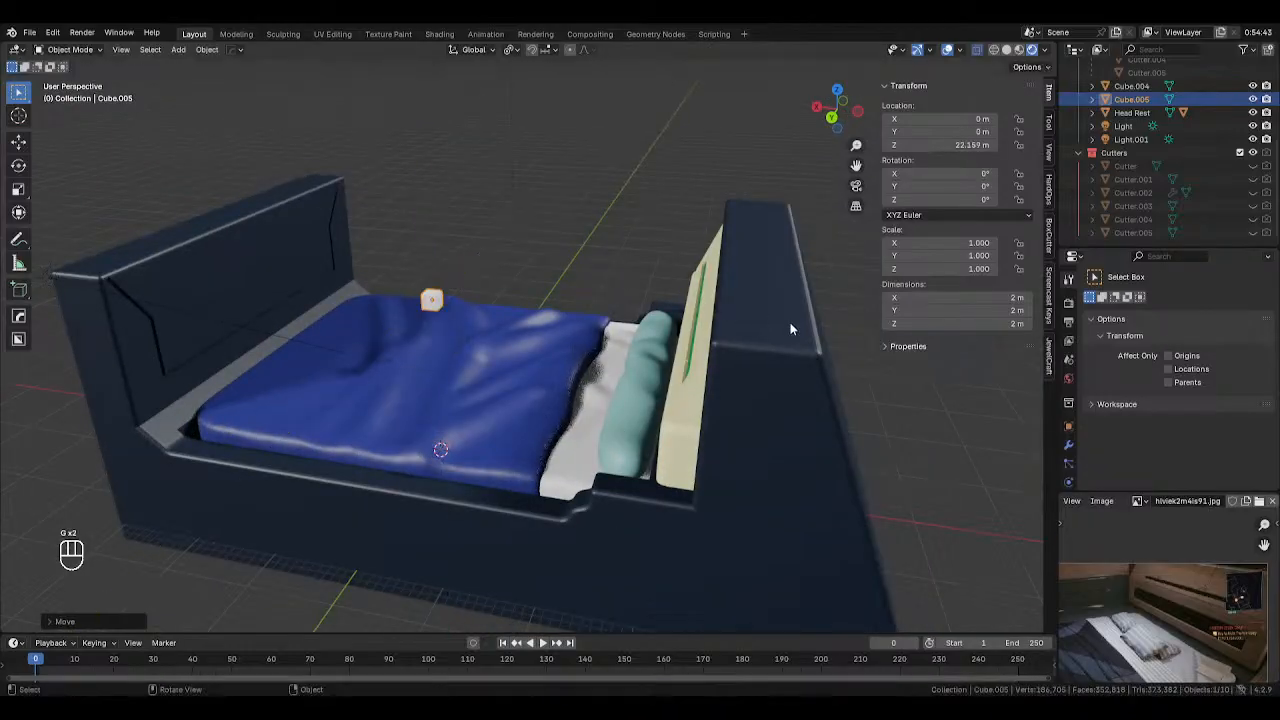
pyautogui.press('g')
pyautogui.press('x')
pyautogui.click(763, 333)
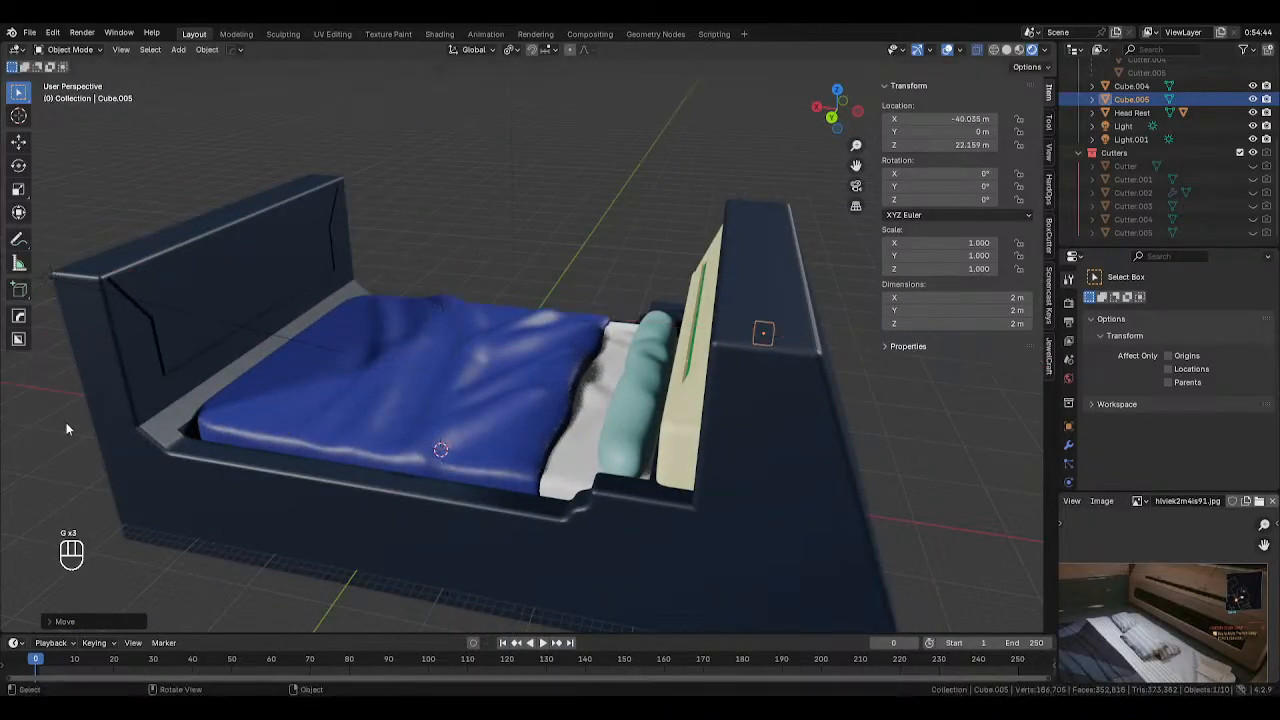
pyautogui.press('g')
pyautogui.press('z')
pyautogui.click(736, 396)
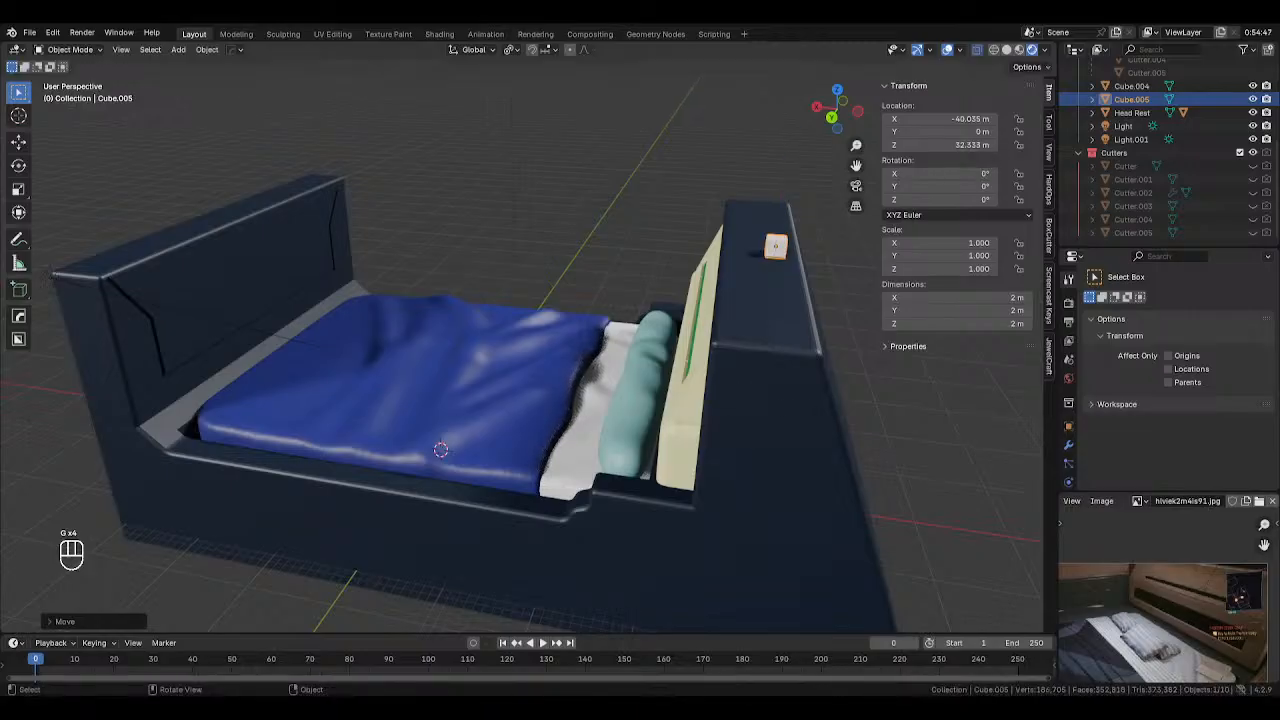
# Scale the cube up uniformly to about 1.78 and enlarge its top face in Edit Mode
pyautogui.press('s')
pyautogui.click(815, 295)
pyautogui.press('Tab')
pyautogui.moveTo(815, 295); pyautogui.dragTo(729, 222, button='middle')
pyautogui.press('3')
pyautogui.press('s')
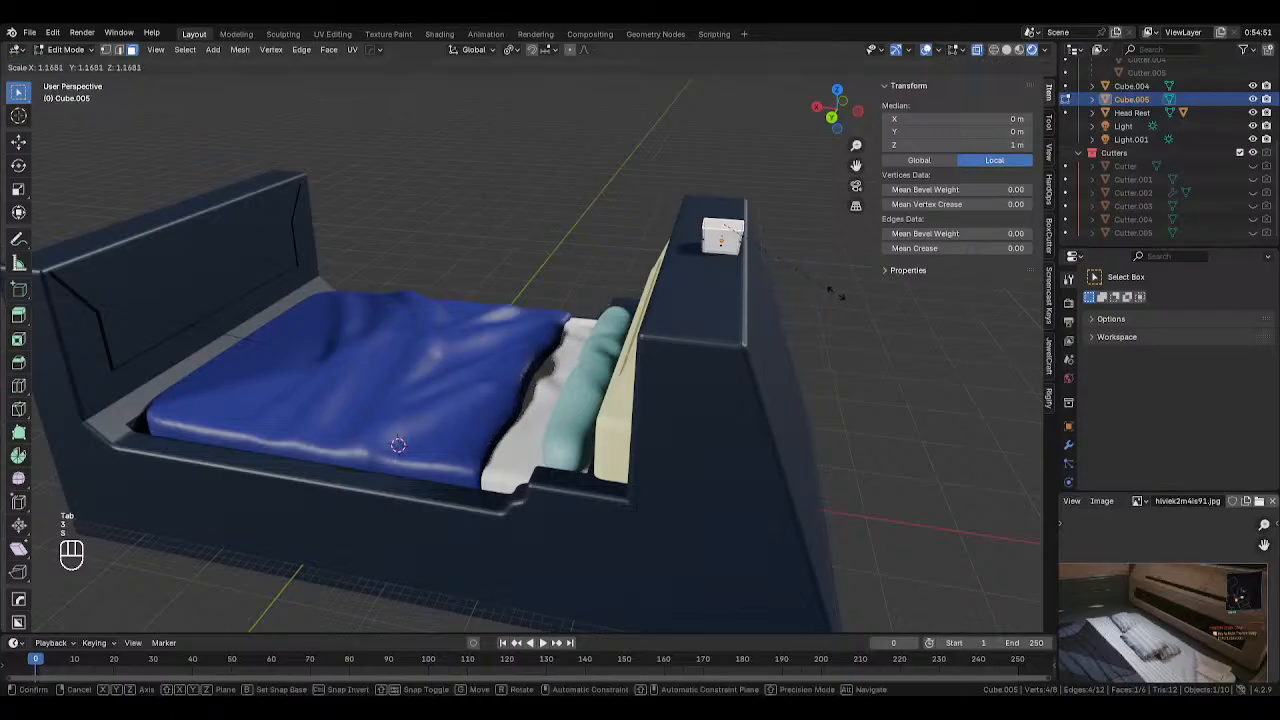
pyautogui.click(888, 303)
# Raise the cube's top face along Z and scale it further, forming a flared block about 7 × 7 × 5.7 m
pyautogui.press('g')
pyautogui.press('z')
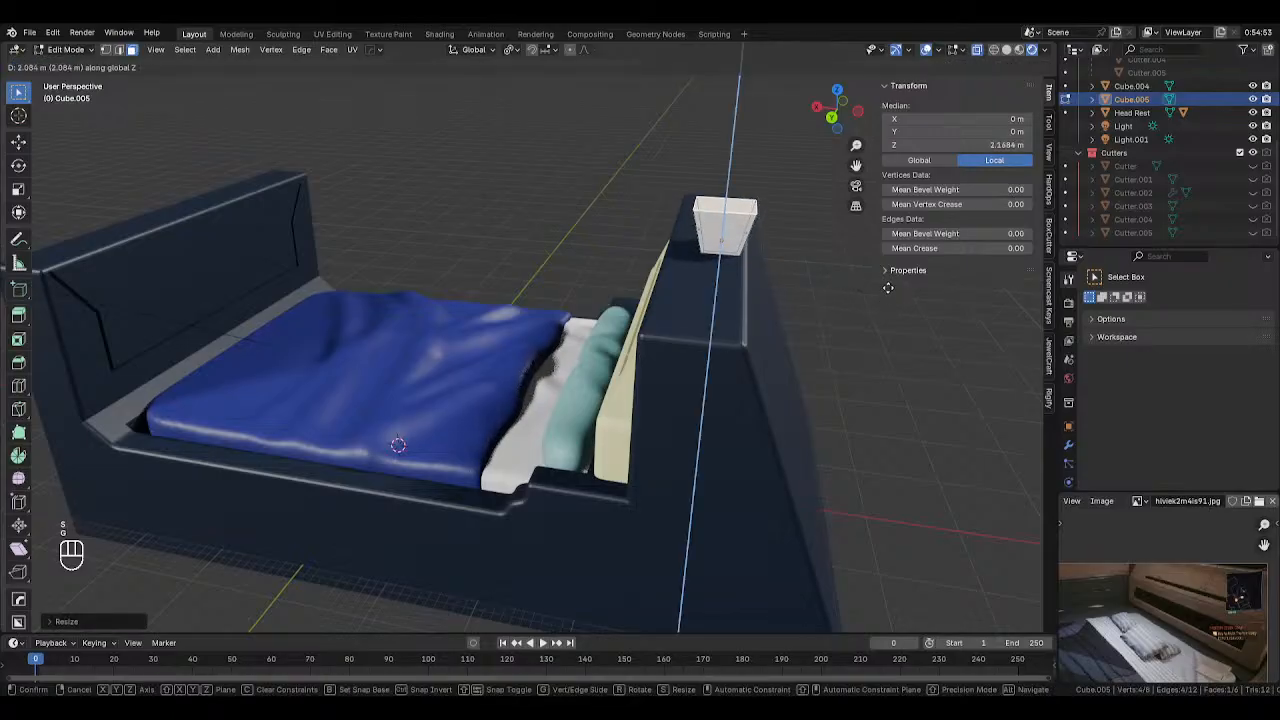
pyautogui.click(896, 292)
pyautogui.press('s')
pyautogui.click(897, 289)
pyautogui.press('Tab')
pyautogui.moveTo(897, 289); pyautogui.dragTo(740, 233, button='middle')
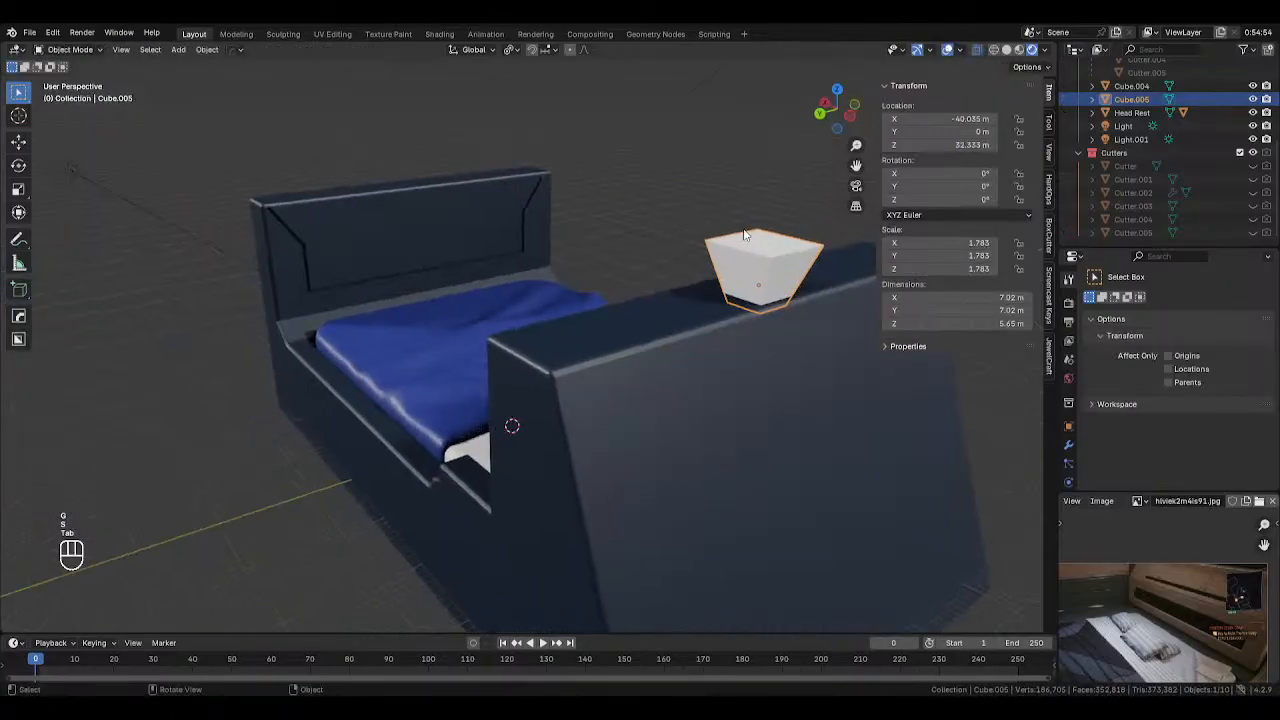
# Move the flared block along Y to about 16.9 m, toward one end of the headboard's top
pyautogui.press('g')
pyautogui.press('y')
pyautogui.click(656, 266)
pyautogui.moveTo(657, 266); pyautogui.dragTo(726, 275, button='middle')
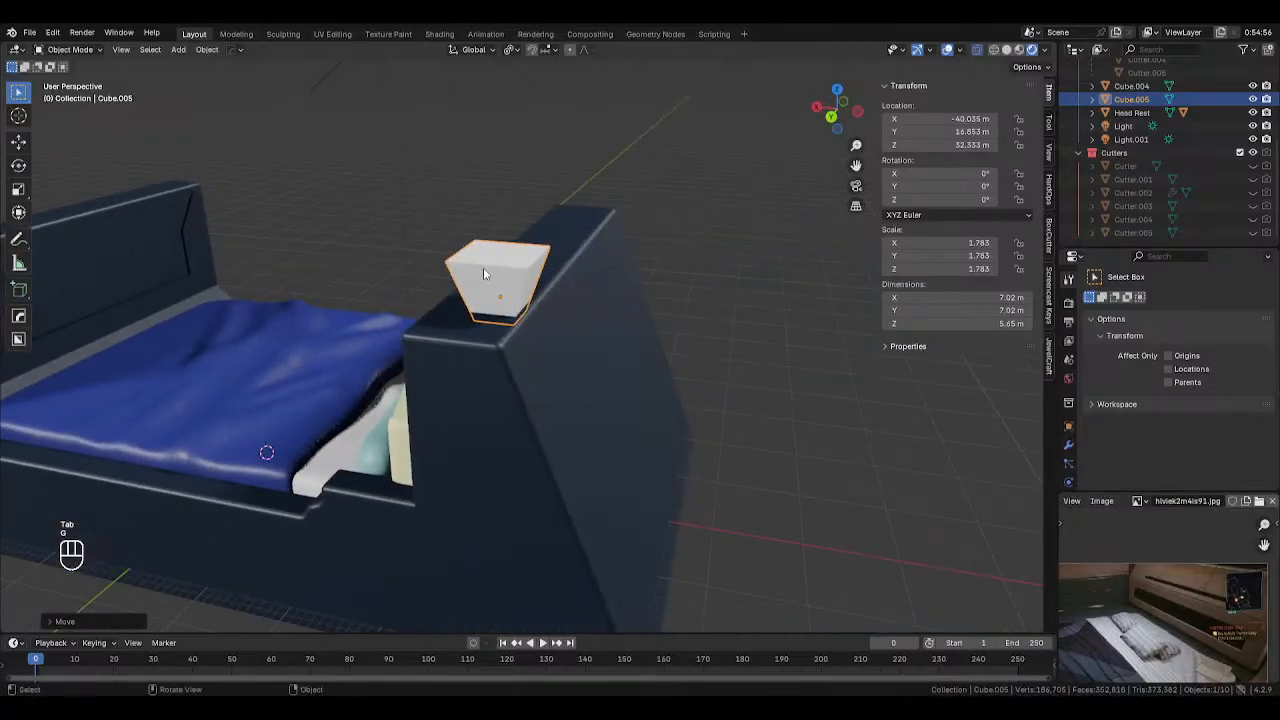
# Inset the flared block's top face and extrude it downward to hollow the block into a planter
pyautogui.press('Tab')
pyautogui.moveTo(600, 288); pyautogui.dragTo(517, 321, button='middle')
pyautogui.press('3')
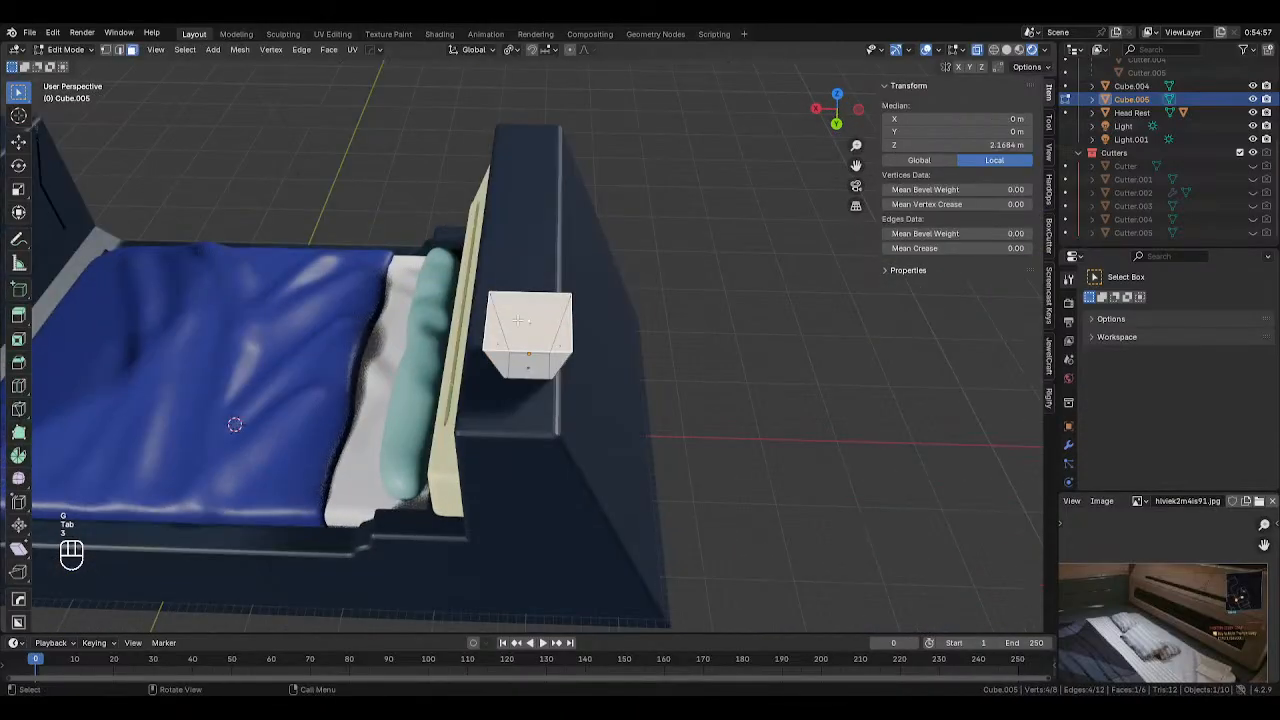
pyautogui.press('i')
pyautogui.click(697, 329)
pyautogui.moveTo(697, 329); pyautogui.dragTo(797, 265, button='middle')
pyautogui.press('e')
pyautogui.click(674, 277)
pyautogui.press('Tab')
pyautogui.hotkey('alt', 'z')
# Add a UV sphere and raise it along Z to about 34.9 m
pyautogui.hotkey('shift', 'a')
pyautogui.moveTo(778, 258)
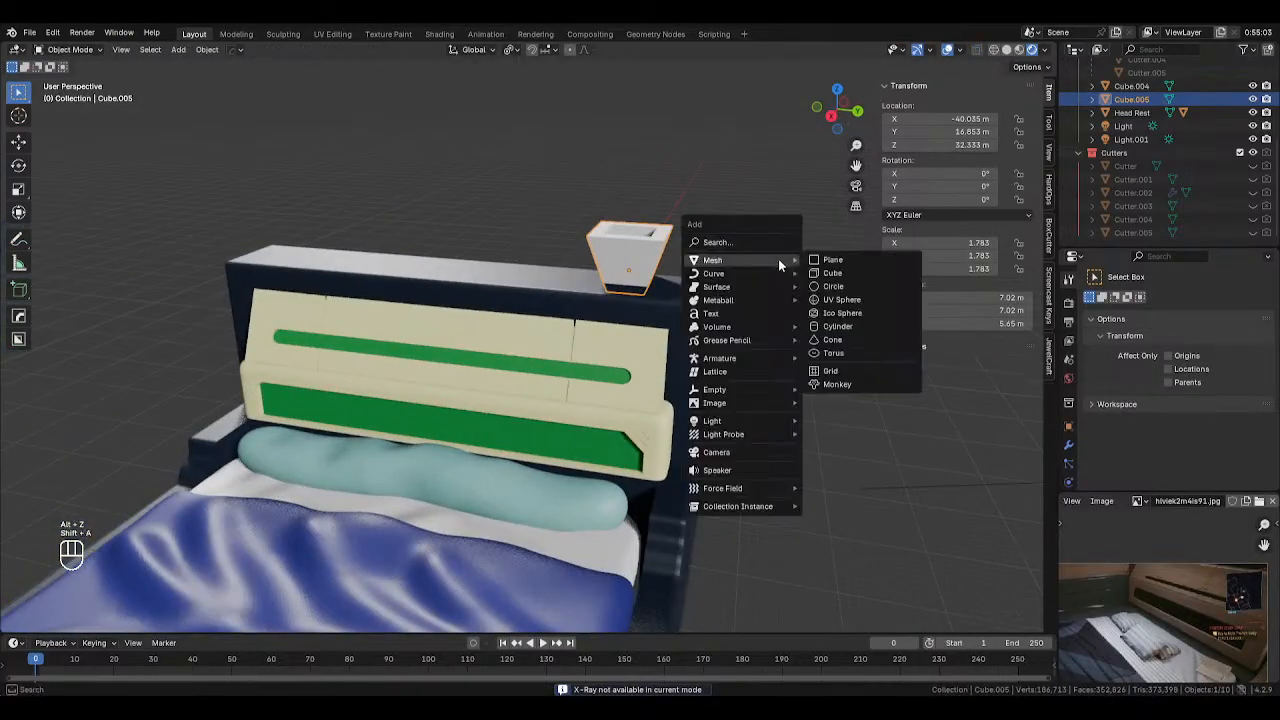
pyautogui.click(841, 299)
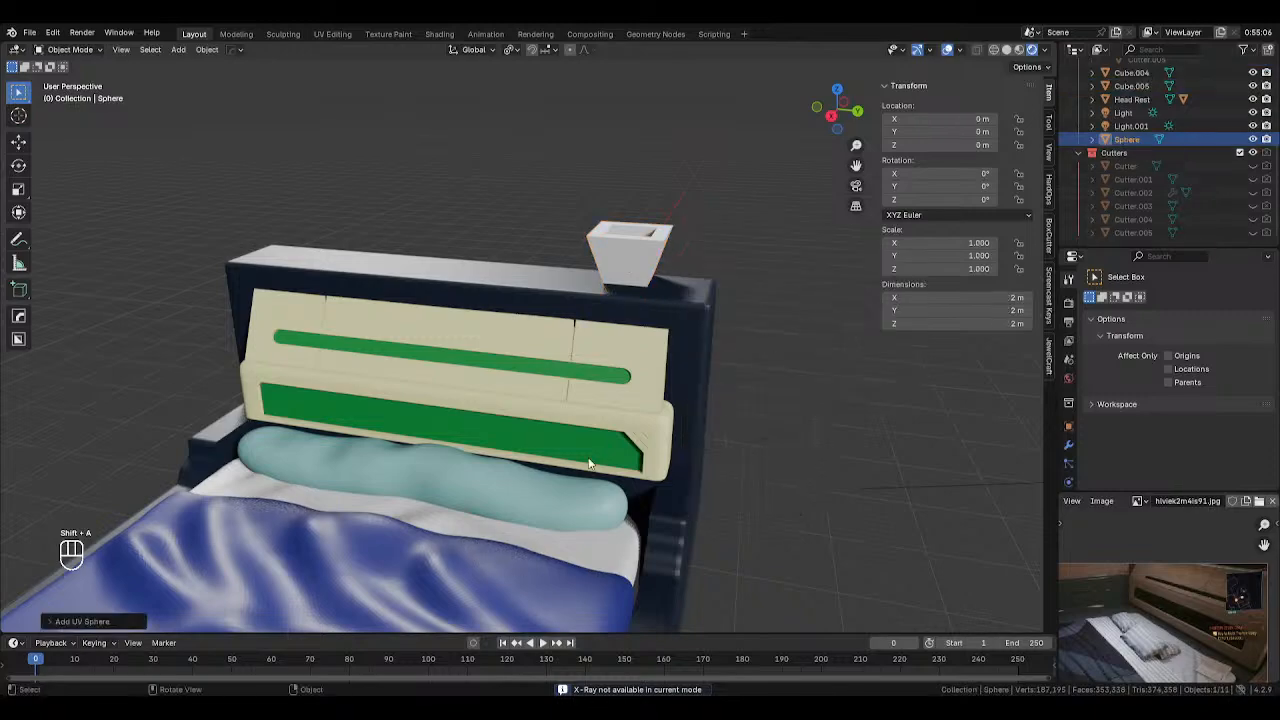
pyautogui.press('g')
pyautogui.press('z')
pyautogui.click(496, 590)
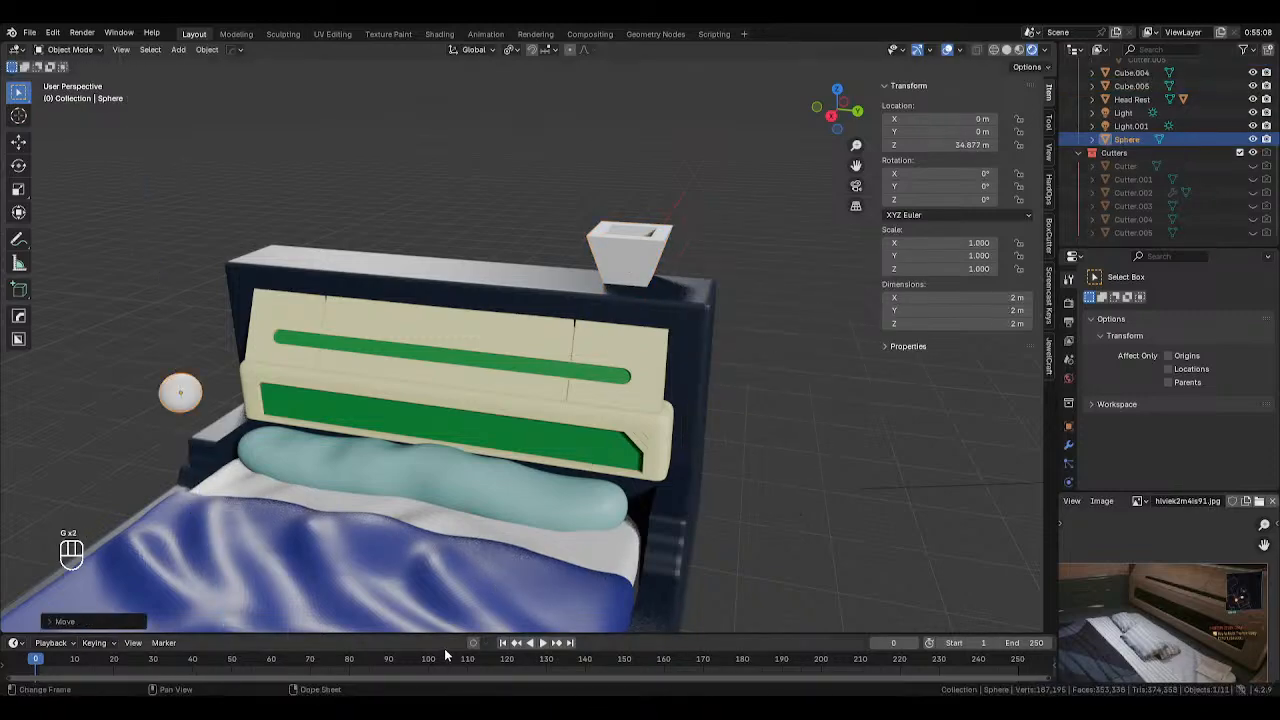
# Move the sphere along X to about -37.6 m, above the headboard's top
pyautogui.press('g')
pyautogui.press('y')
pyautogui.press('g')
pyautogui.press('x')
pyautogui.click(651, 231)
pyautogui.moveTo(651, 231); pyautogui.dragTo(723, 257, button='middle')
pyautogui.press('g')
pyautogui.press('x')
pyautogui.click(545, 218)
# Select the hollowed block and move it about 1.5 m along X toward the bed
pyautogui.click(545, 218)
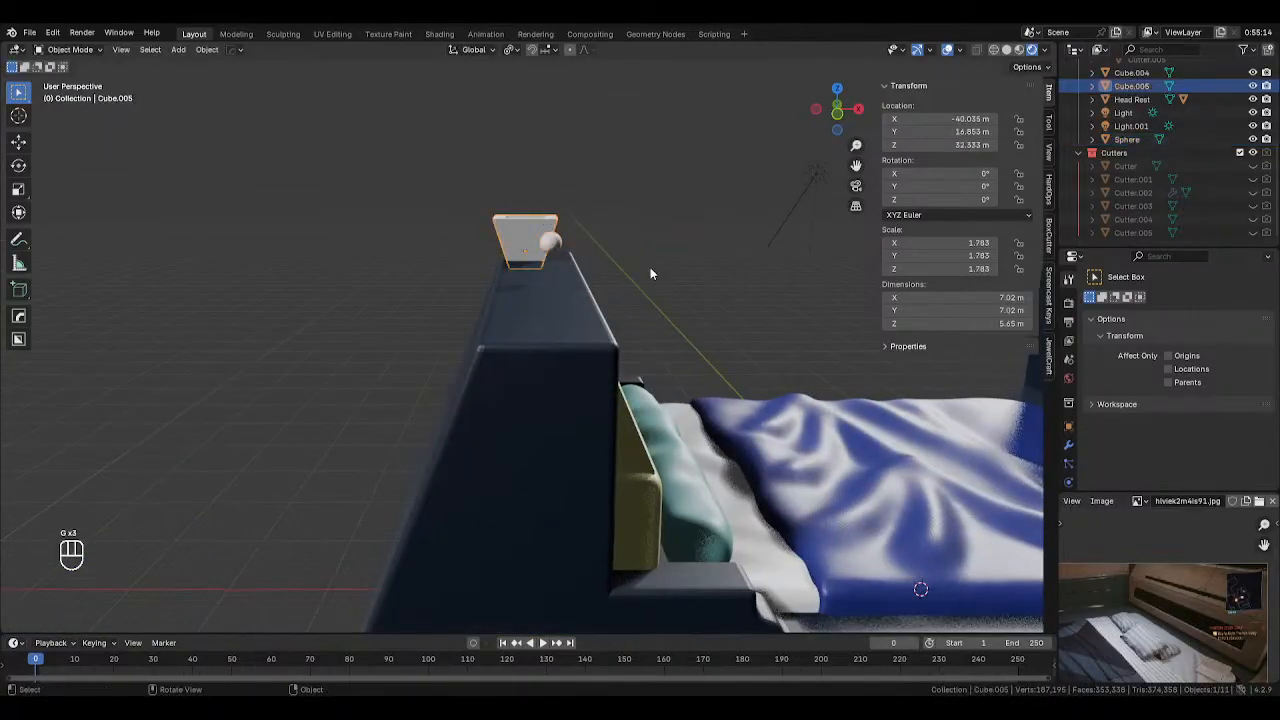
pyautogui.press('g')
pyautogui.press('y')
pyautogui.rightClick(661, 268)
pyautogui.press('g')
pyautogui.press('x')
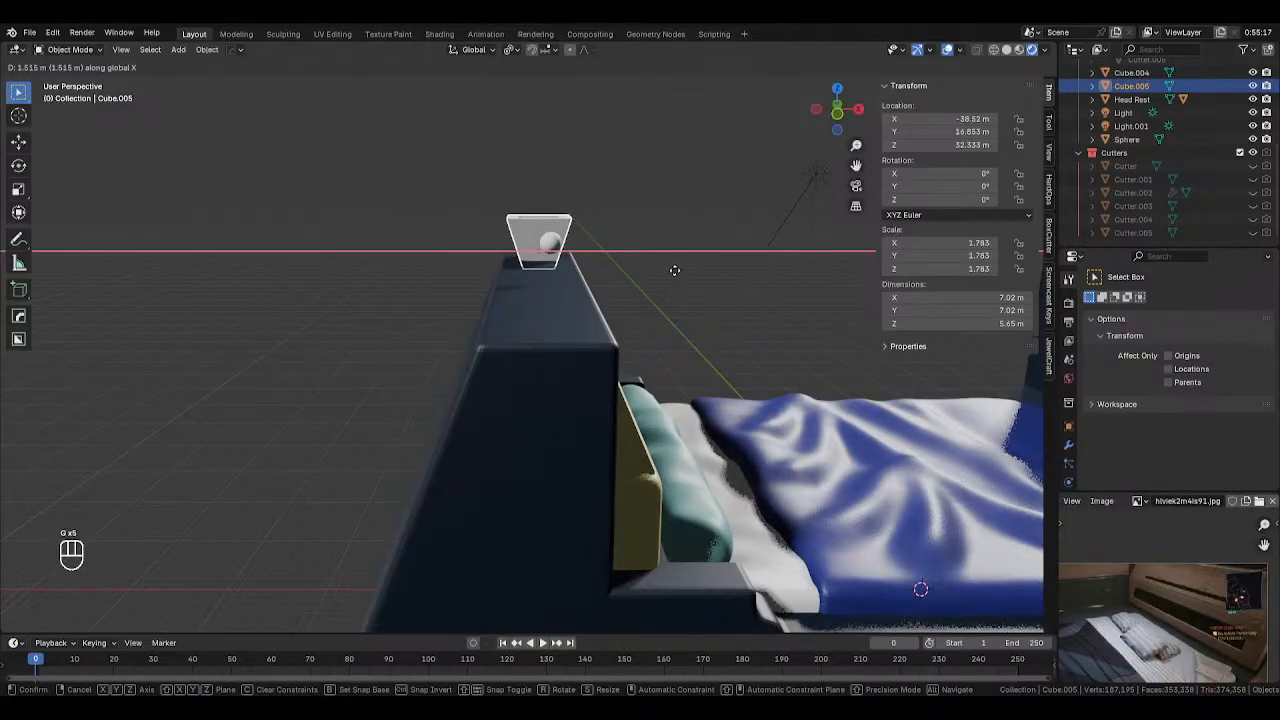
pyautogui.click(674, 271)
pyautogui.moveTo(674, 271); pyautogui.dragTo(626, 277, button='middle')
# Select the sphere and scale it up uniformly to about 2.17
pyautogui.click(518, 248)
pyautogui.moveTo(530, 252); pyautogui.dragTo(597, 264, button='middle')
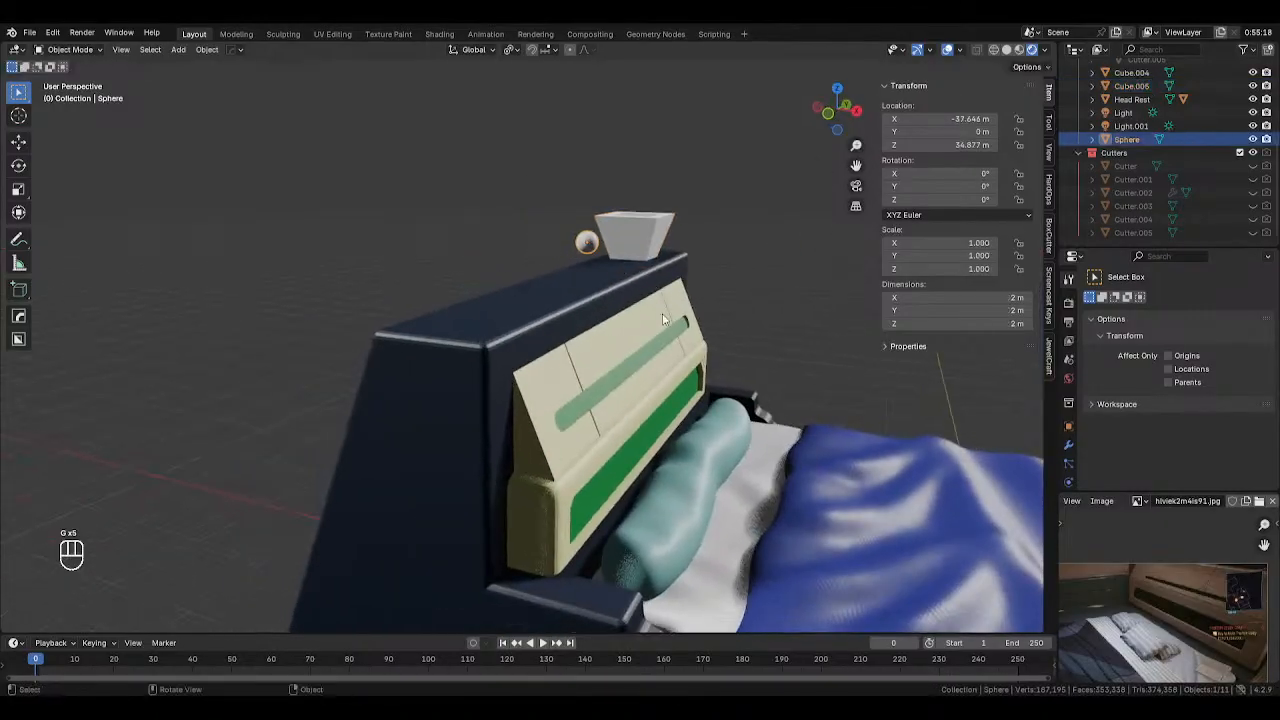
pyautogui.press('s')
pyautogui.click(832, 265)
pyautogui.moveTo(831, 268); pyautogui.dragTo(750, 264, button='middle')
# Delete the vertices of the sphere's lowest part in Edit Mode, working from the front view with X-ray
pyautogui.press('Tab')
pyautogui.moveTo(598, 265); pyautogui.dragTo(520, 386, button='middle')
pyautogui.scroll(3, 631, 264)
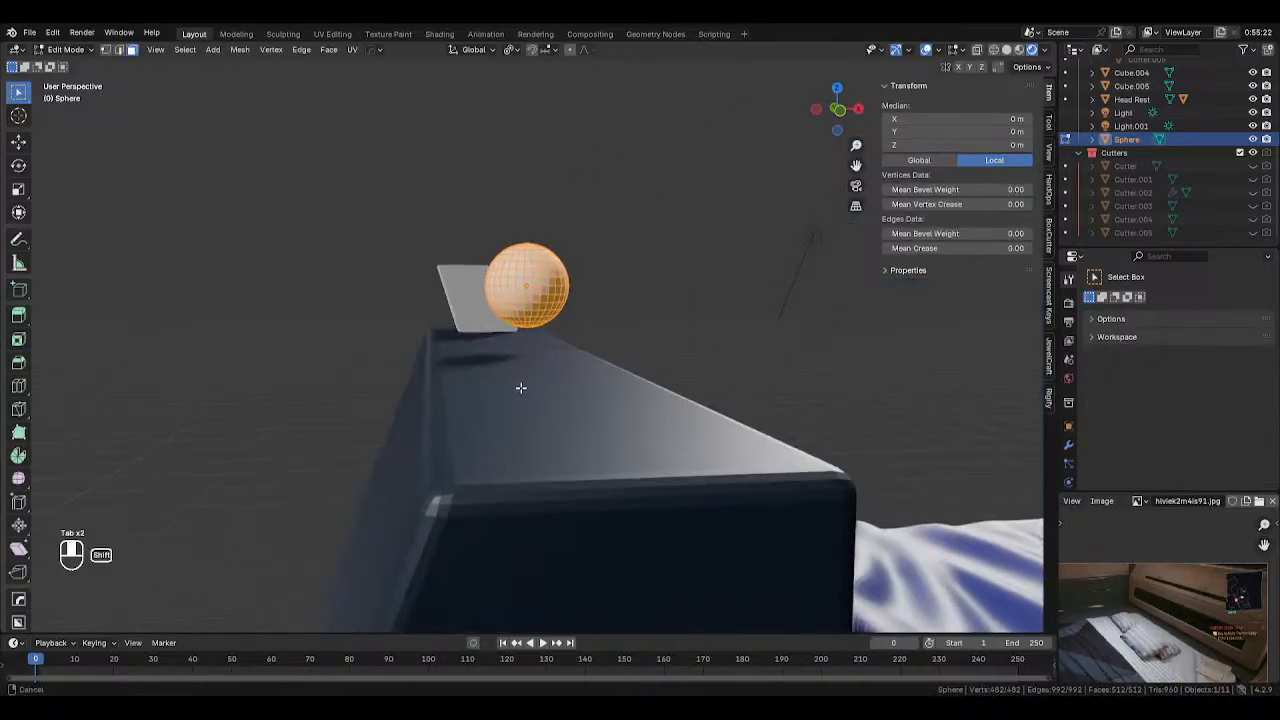
pyautogui.hotkey('alt', 'z')
pyautogui.moveTo(506, 331); pyautogui.dragTo(487, 329, button='middle')
pyautogui.press('KP_1')
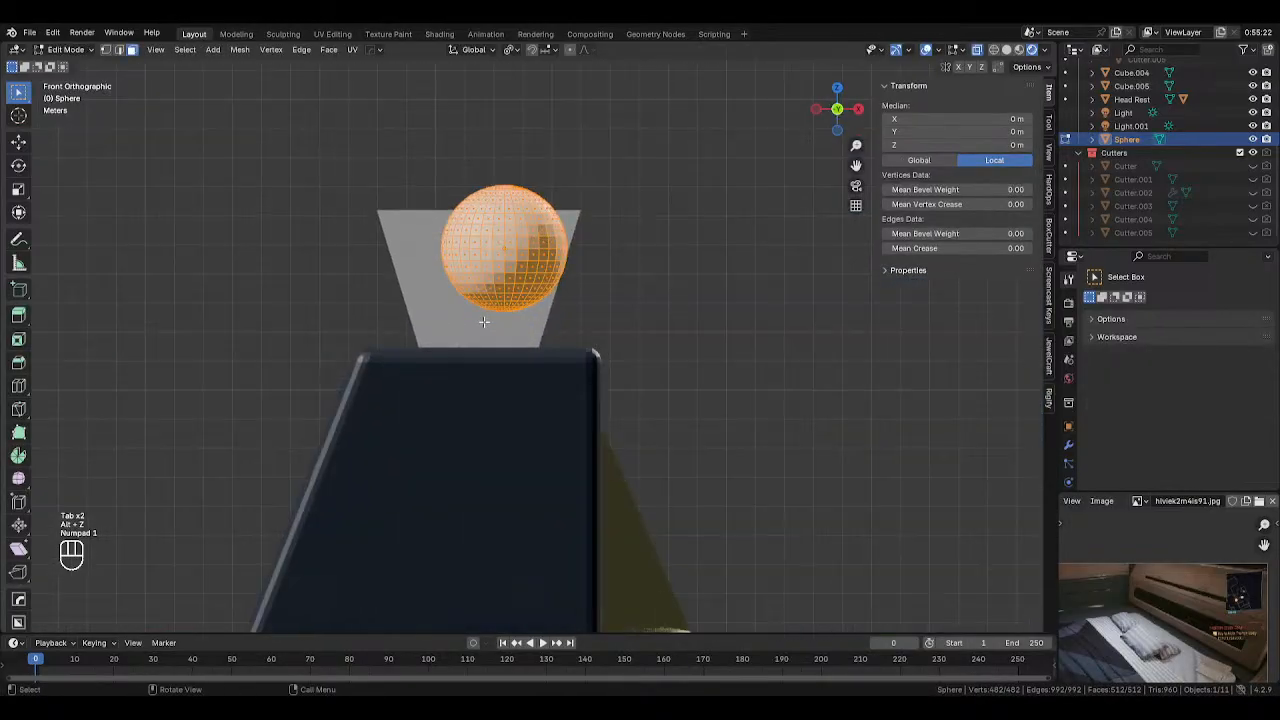
pyautogui.hotkey('alt', 'z')
pyautogui.hotkey('alt', 'z')
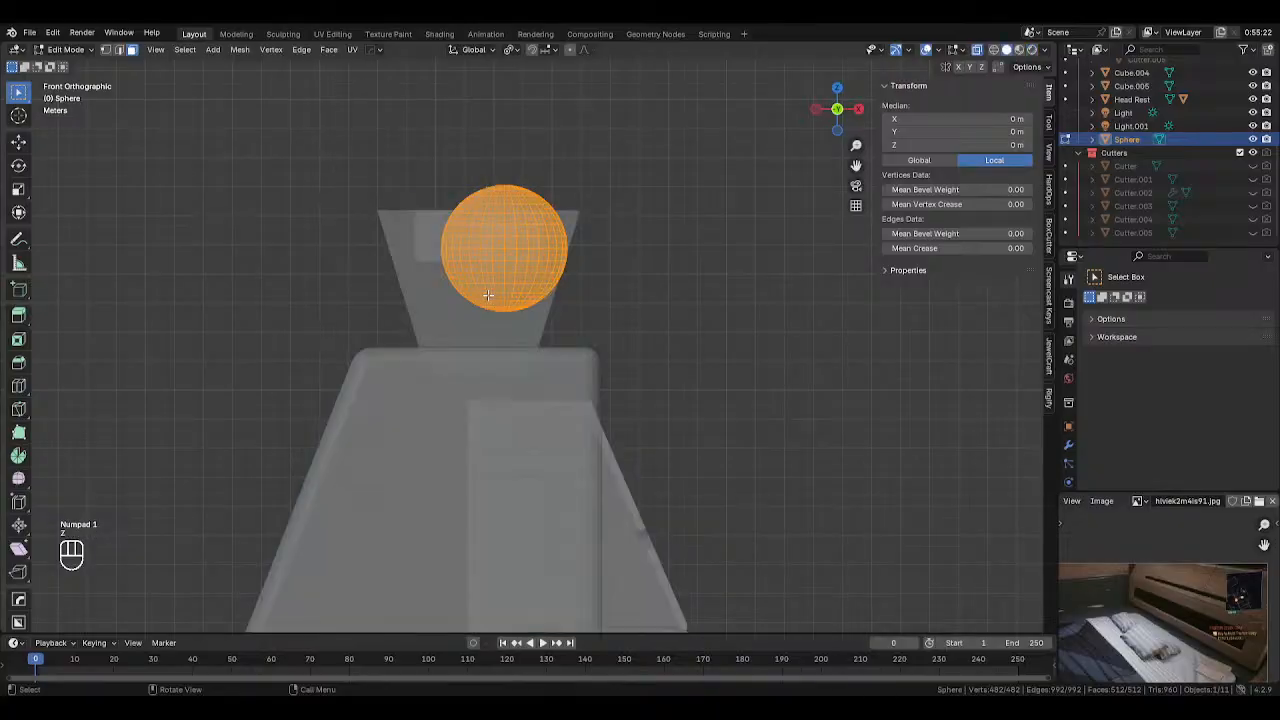
pyautogui.moveTo(440, 286); pyautogui.dragTo(703, 368)
pyautogui.moveTo(450, 288); pyautogui.dragTo(794, 376)
pyautogui.moveTo(444, 293); pyautogui.dragTo(760, 366)
pyautogui.press('x')
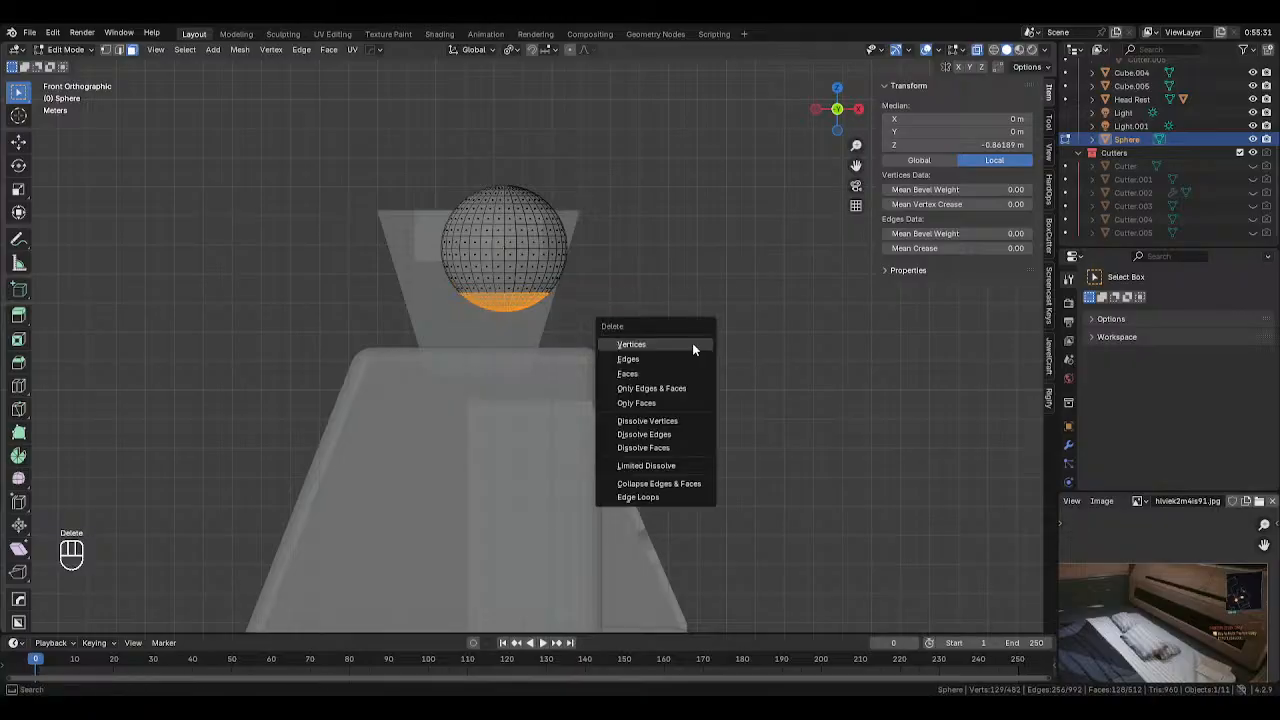
pyautogui.click(692, 343)
# Select the open edge loop at the sphere's cut bottom and fill it with a face
pyautogui.press('2')
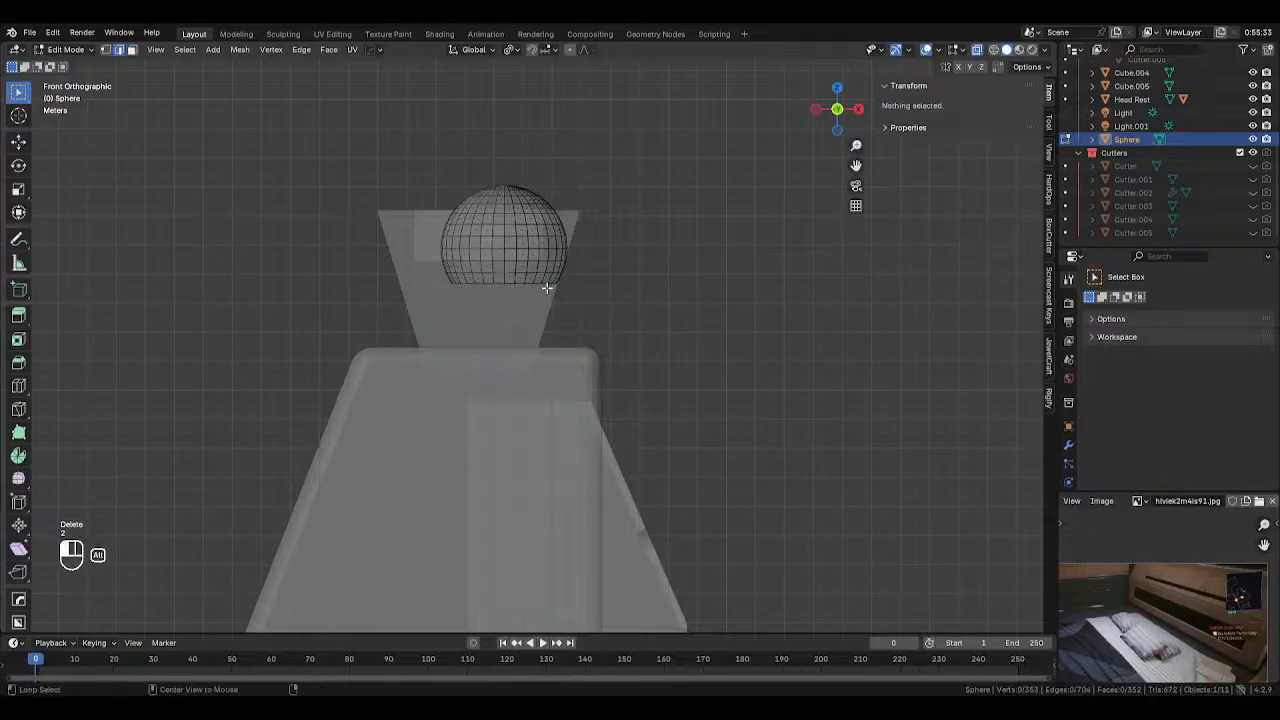
pyautogui.keyDown('alt'); pyautogui.click(547, 286); pyautogui.keyUp('alt')
pyautogui.press('f')
pyautogui.press('Tab')
# Lower the sphere along Z to about 32.4 m and move it along X to about -38.7 m, onto the headboard
pyautogui.press('g')
pyautogui.press('z')
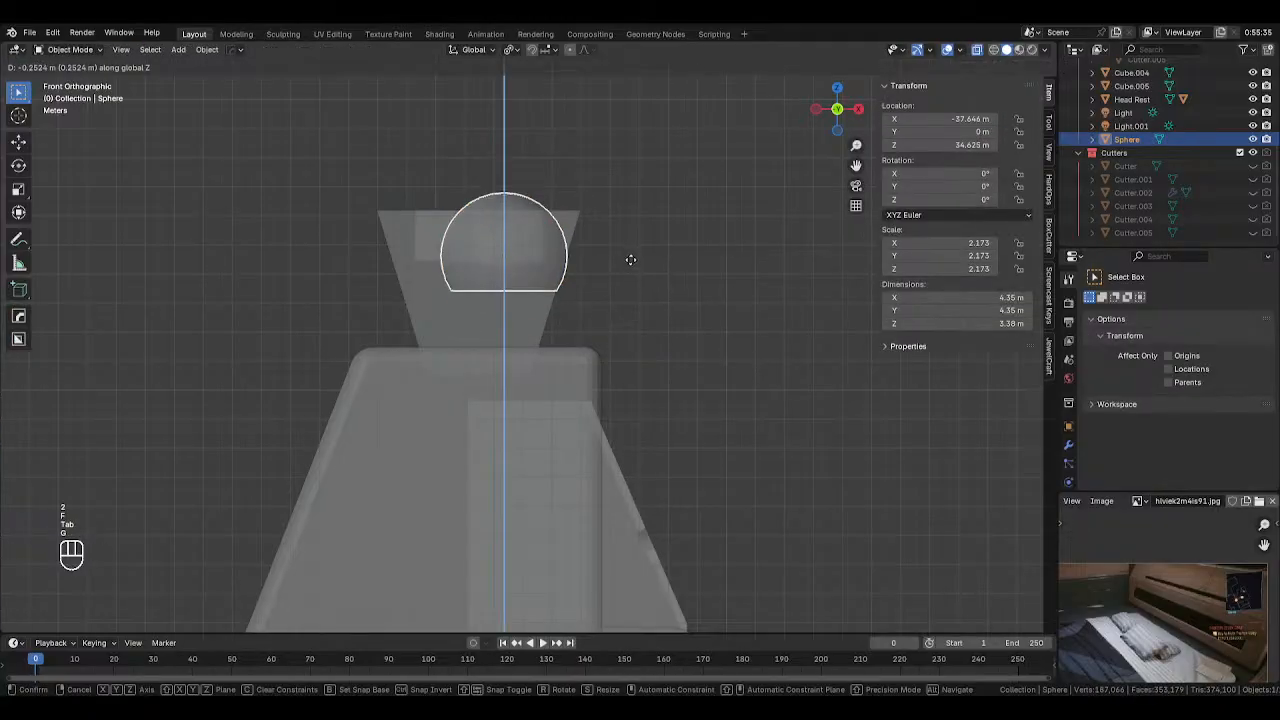
pyautogui.click(611, 320)
pyautogui.press('g')
pyautogui.press('y')
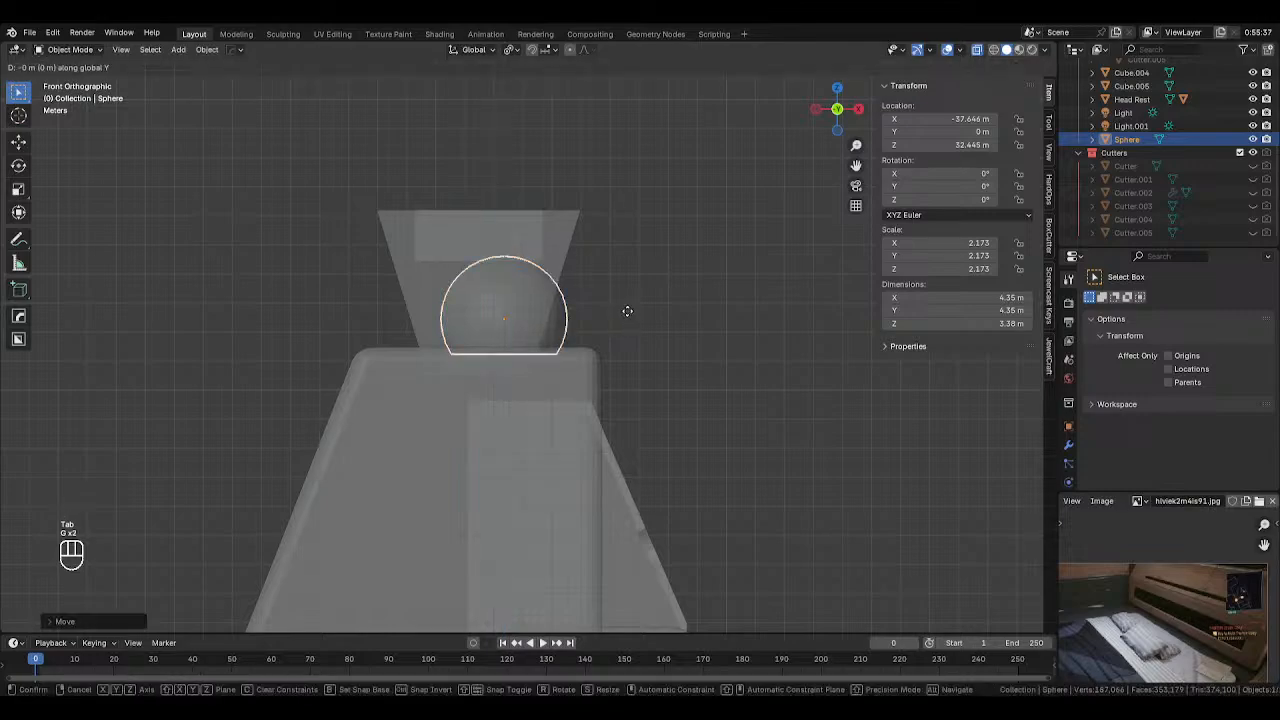
pyautogui.rightClick(618, 311)
pyautogui.press('g')
pyautogui.press('x')
pyautogui.click(586, 311)
# Delete the vertices of the sphere's upper half, leaving an open bowl
pyautogui.press('Tab')
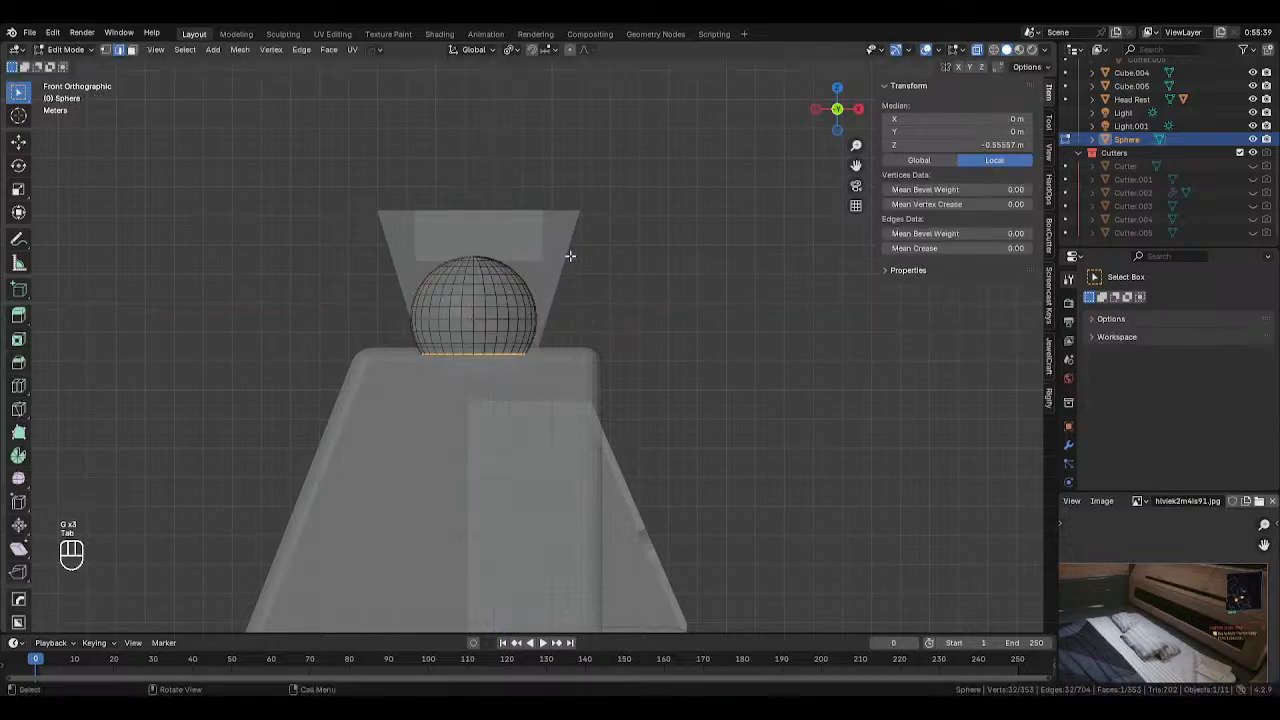
pyautogui.moveTo(381, 231); pyautogui.dragTo(580, 297)
pyautogui.moveTo(357, 247); pyautogui.dragTo(575, 315)
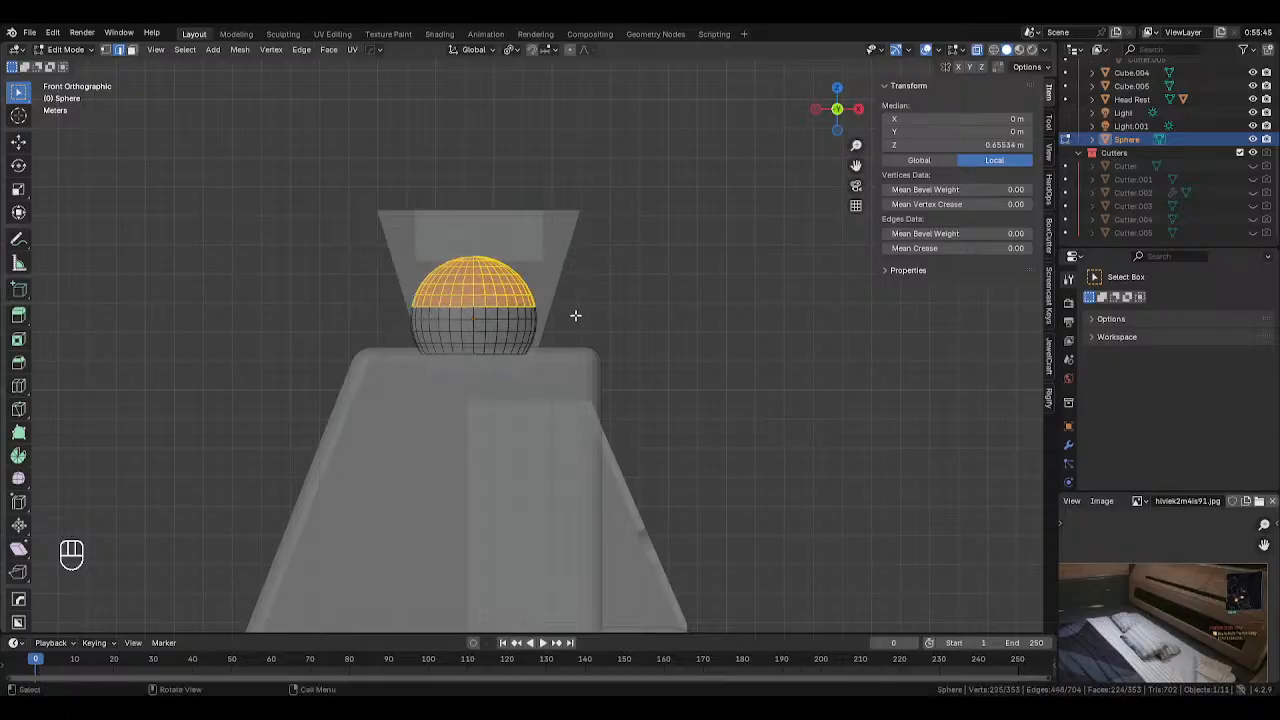
pyautogui.press('x')
pyautogui.click(575, 314)
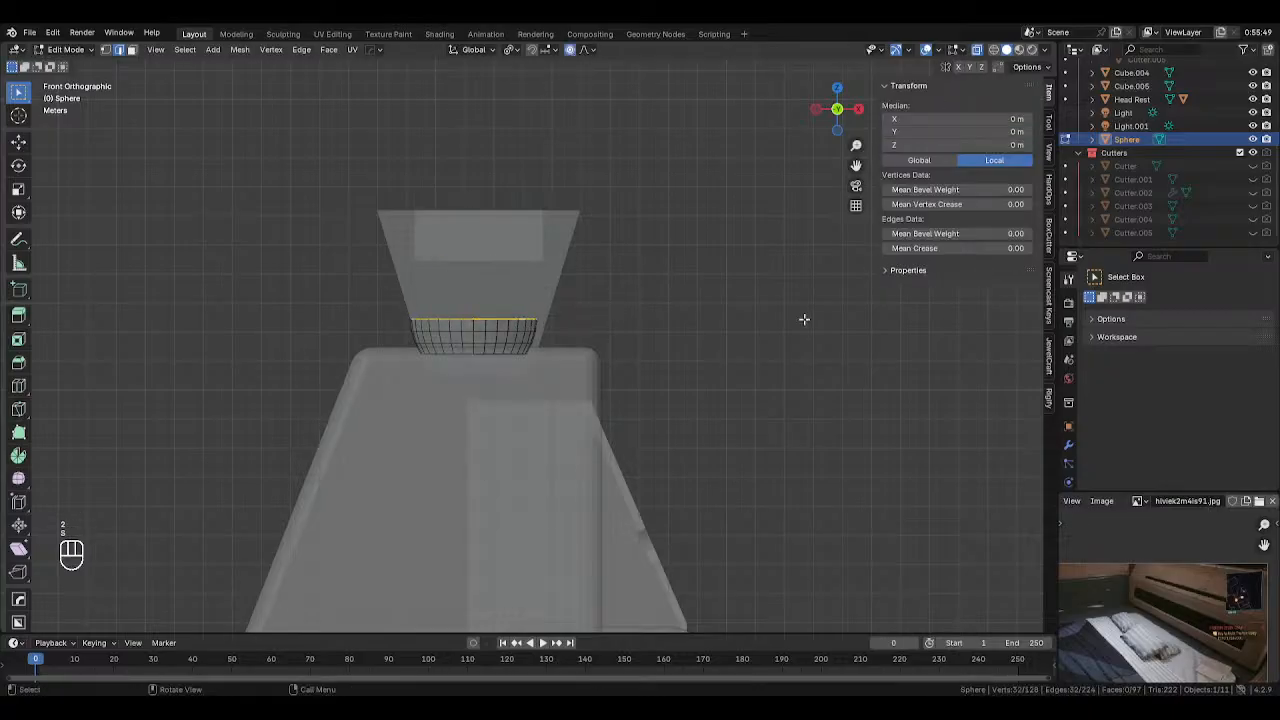
# Widen and raise the bowl's rim with proportional editing, flaring the bowl to about 7.5 × 7.5 × 2.6 m
pyautogui.press('s')
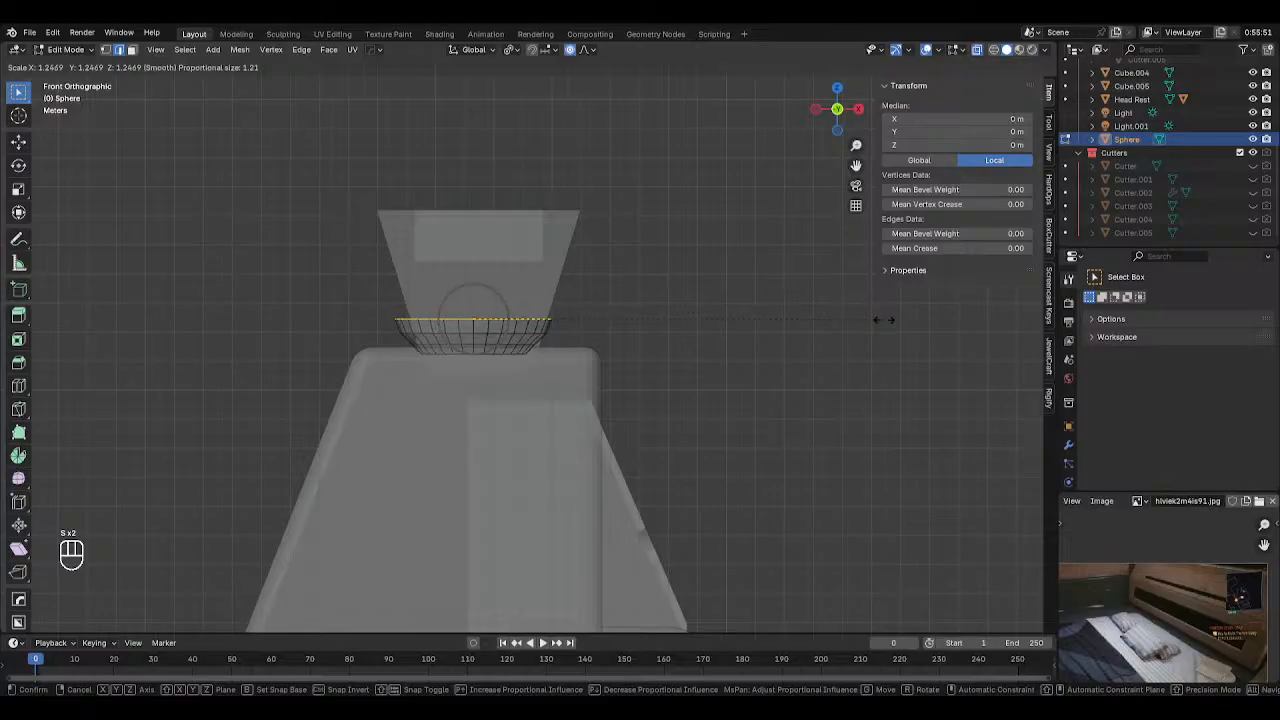
pyautogui.click(885, 320)
pyautogui.press('g')
pyautogui.press('z')
pyautogui.click(806, 289)
pyautogui.press('s')
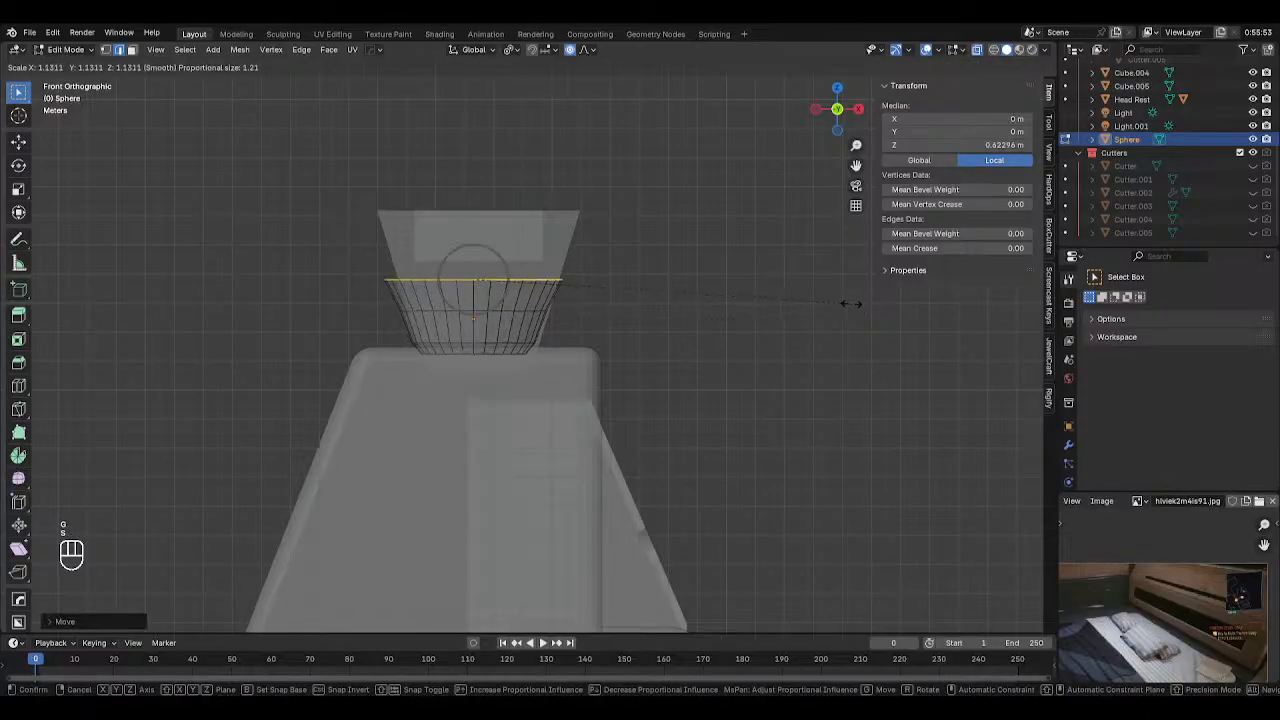
pyautogui.scroll(-5, 850, 303)
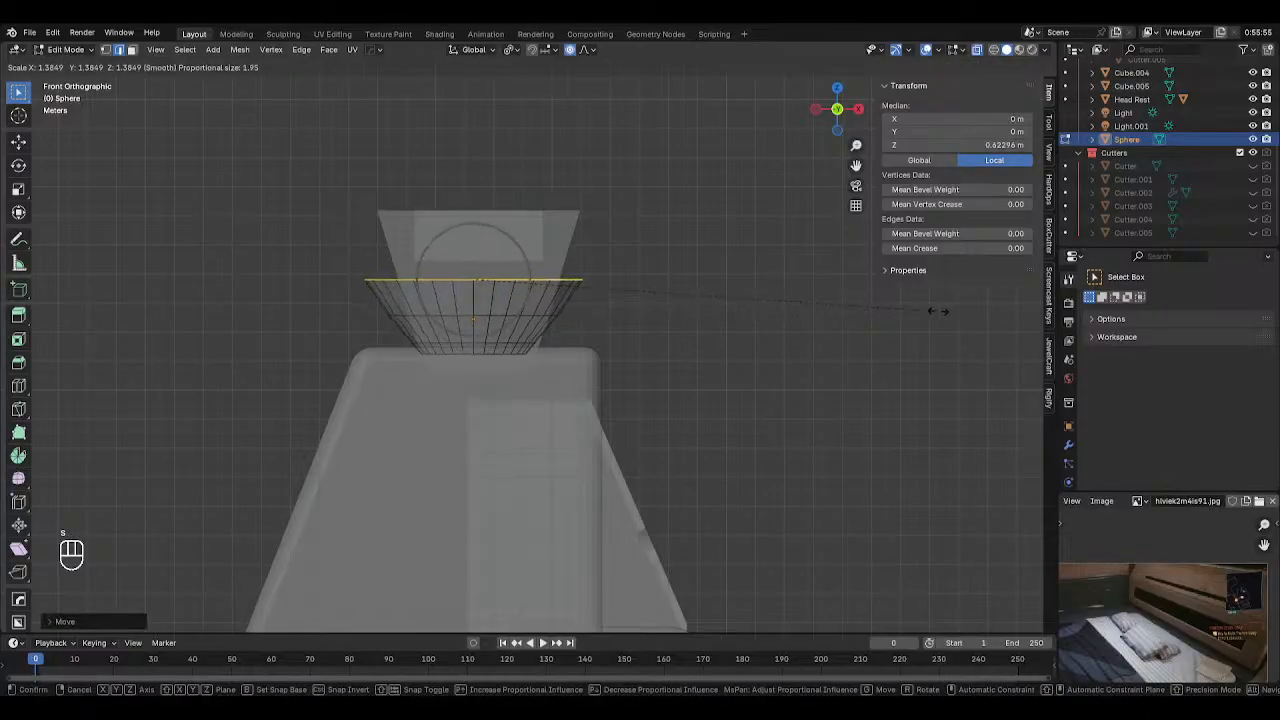
pyautogui.click(838, 315)
# Fill the bowl's open rim with a face, working in an opaque solid view
pyautogui.press('Tab')
pyautogui.moveTo(627, 315); pyautogui.dragTo(637, 341, button='middle')
pyautogui.hotkey('shift', 'z')
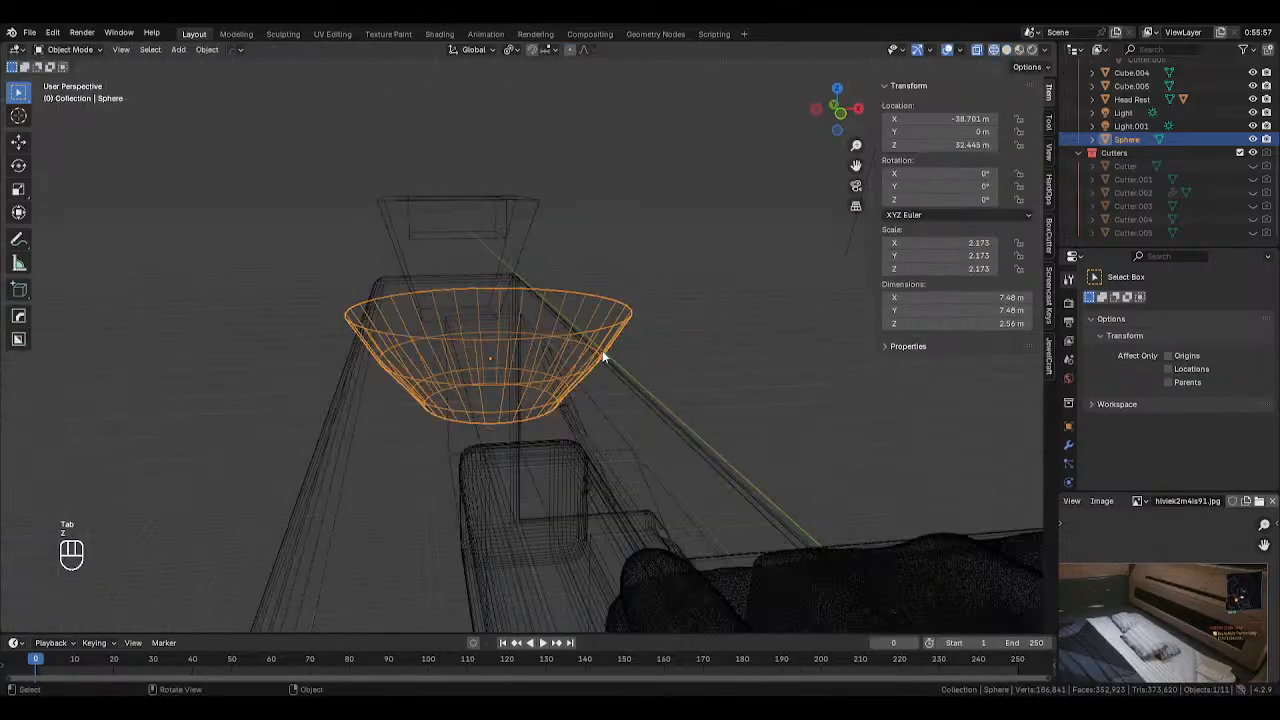
pyautogui.rightClick(606, 352)
pyautogui.hotkey('shift', 'z')
pyautogui.hotkey('alt', 'z')
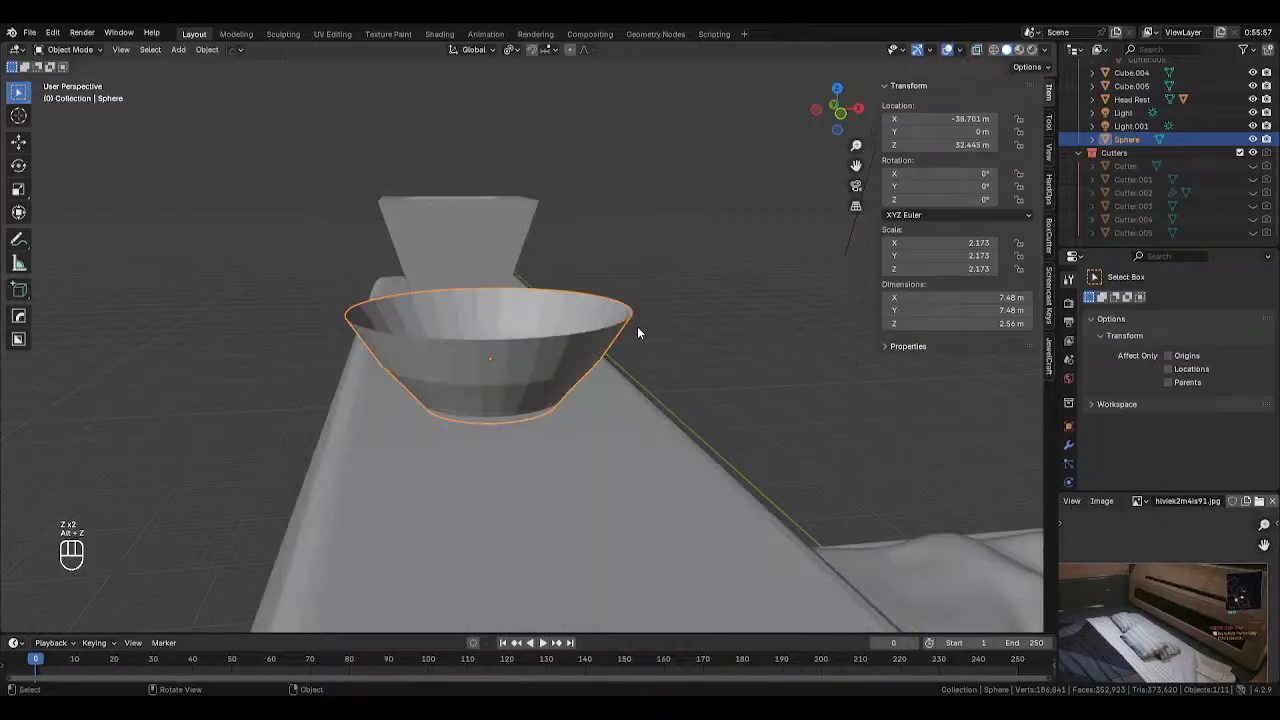
pyautogui.press('Tab')
pyautogui.press('f')
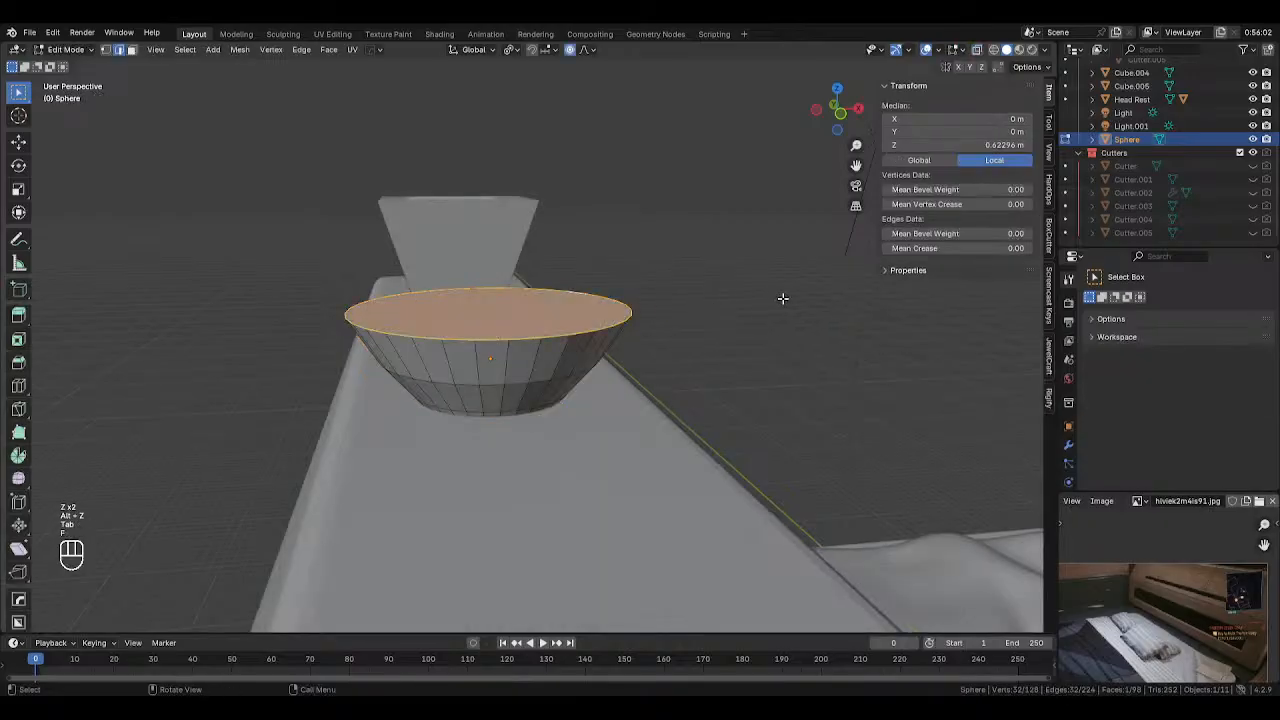
# Inset the bowl's top face, extrude it down as a recess, and scale the recess floor without proportional editing
pyautogui.press('i')
pyautogui.click(745, 300)
pyautogui.press('e')
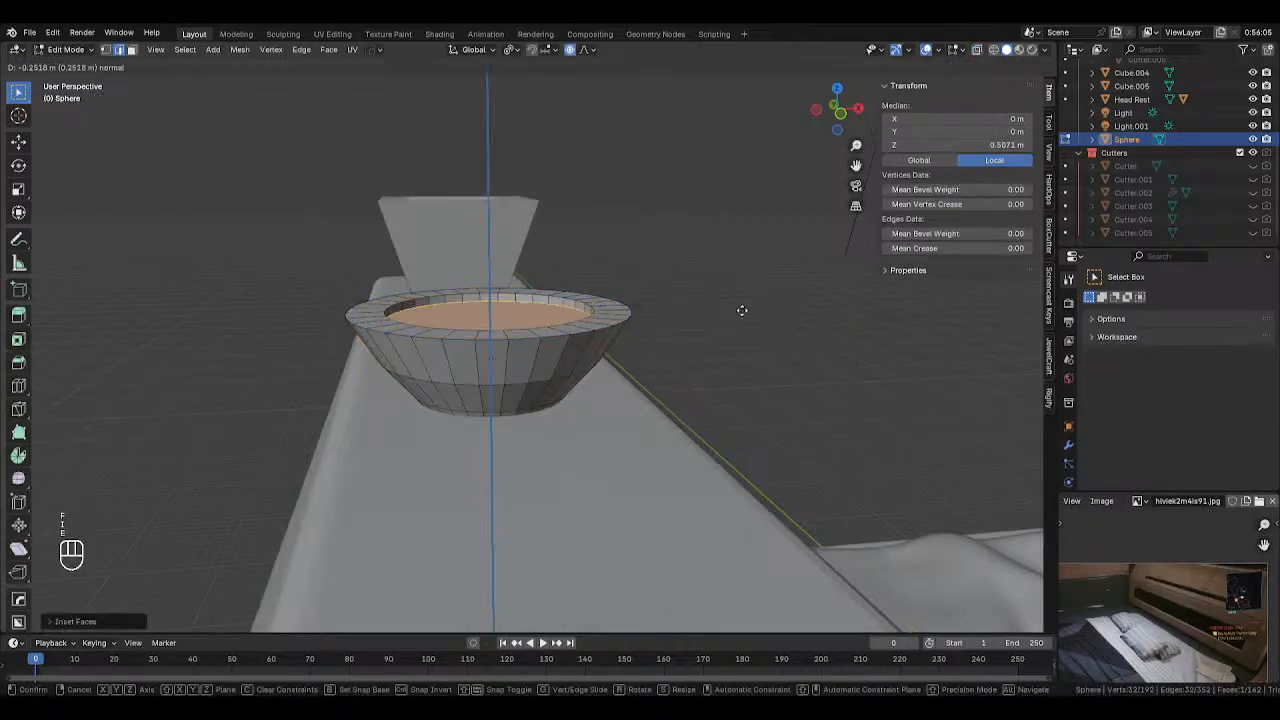
pyautogui.click(733, 326)
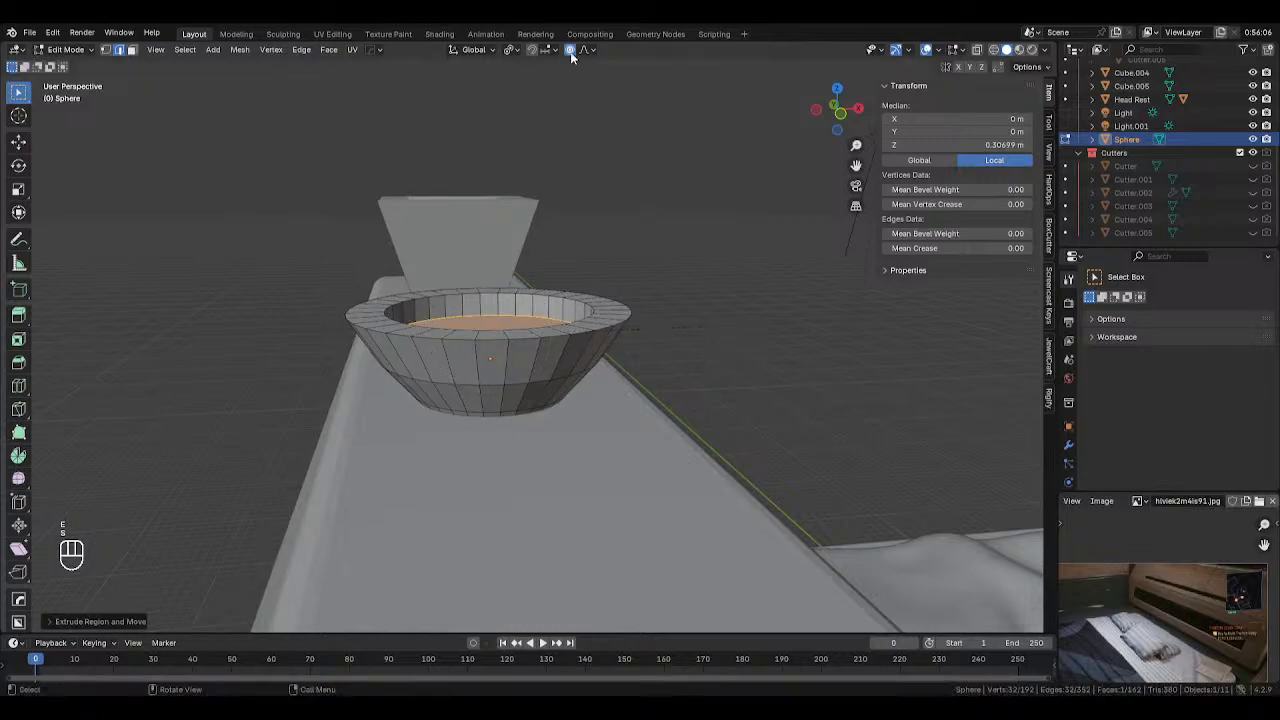
pyautogui.press('s')
pyautogui.press('s')
pyautogui.click(738, 228)
pyautogui.press('Tab')
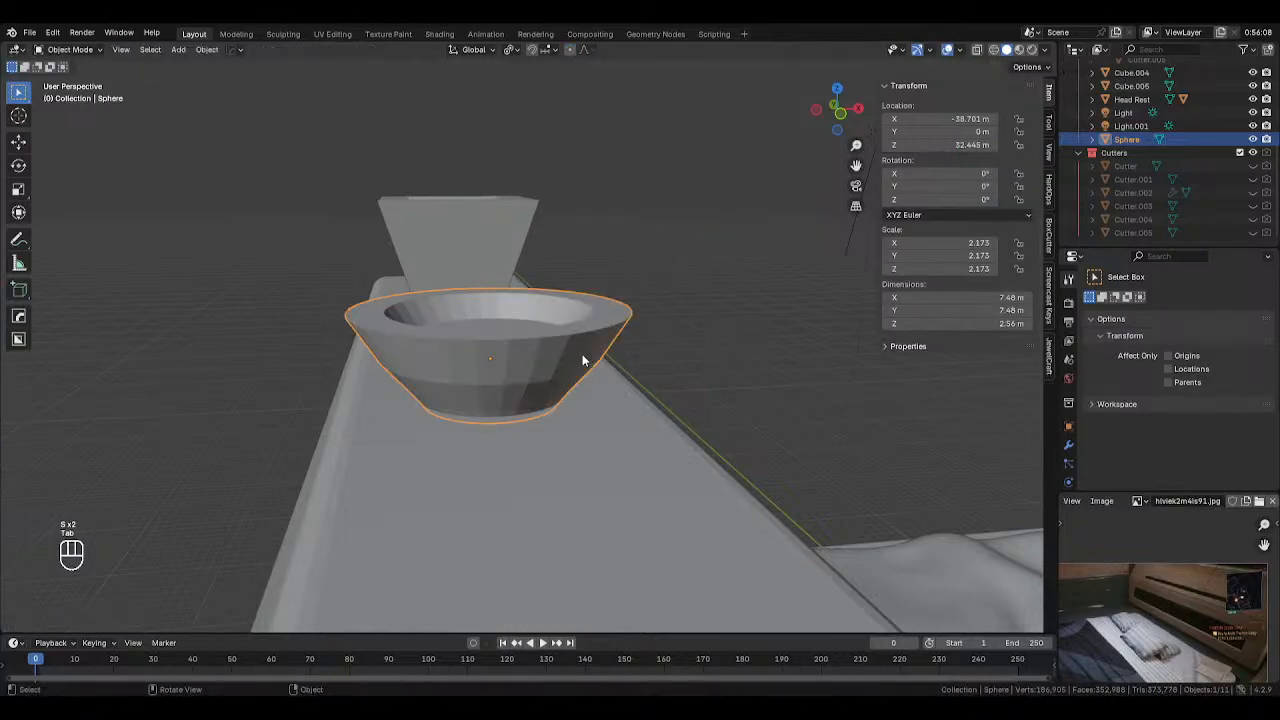
# Scale the bowl up uniformly to about 2.65 and raise it along Z to about 33.1 m
pyautogui.press('s')
pyautogui.press('s')
pyautogui.click(718, 357)
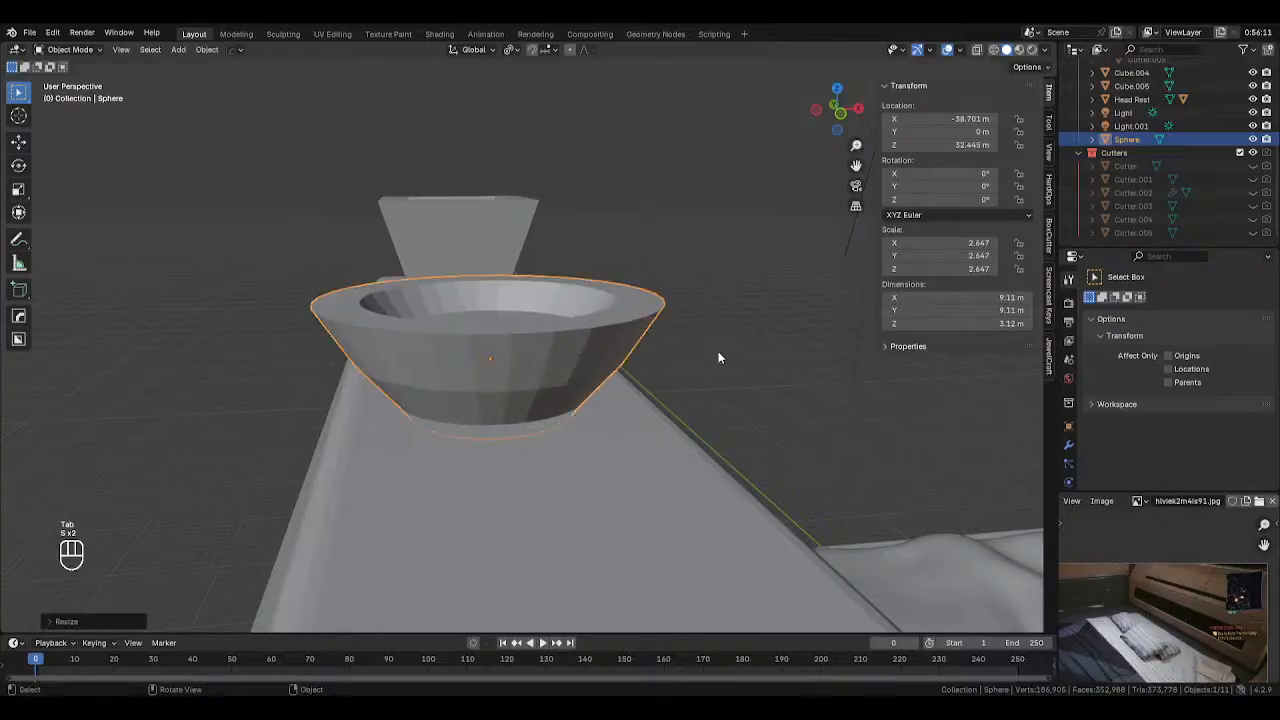
pyautogui.press('g')
pyautogui.press('z')
pyautogui.click(717, 330)
pyautogui.moveTo(717, 331); pyautogui.dragTo(654, 326, button='middle')
# Add a Subdivision Surface modifier to the bowl with viewport and render levels of 3
pyautogui.click(1068, 444)
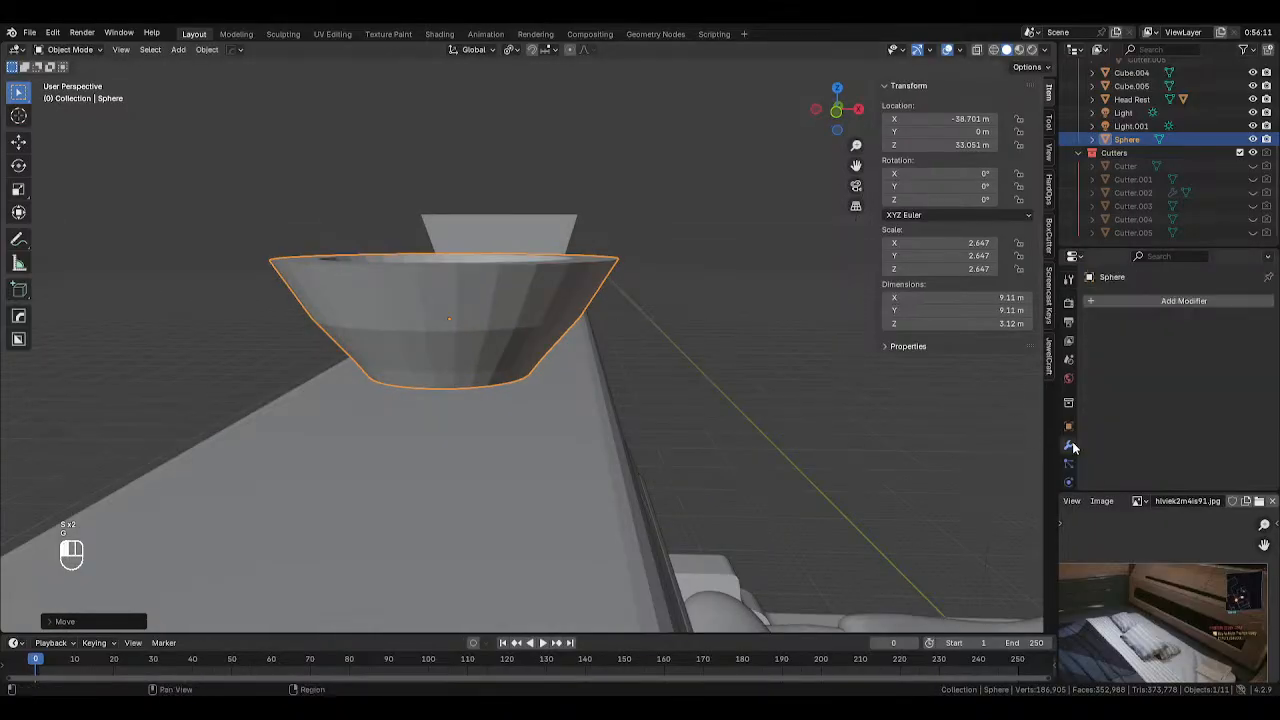
pyautogui.click(1148, 302)
pyautogui.moveTo(1102, 312)
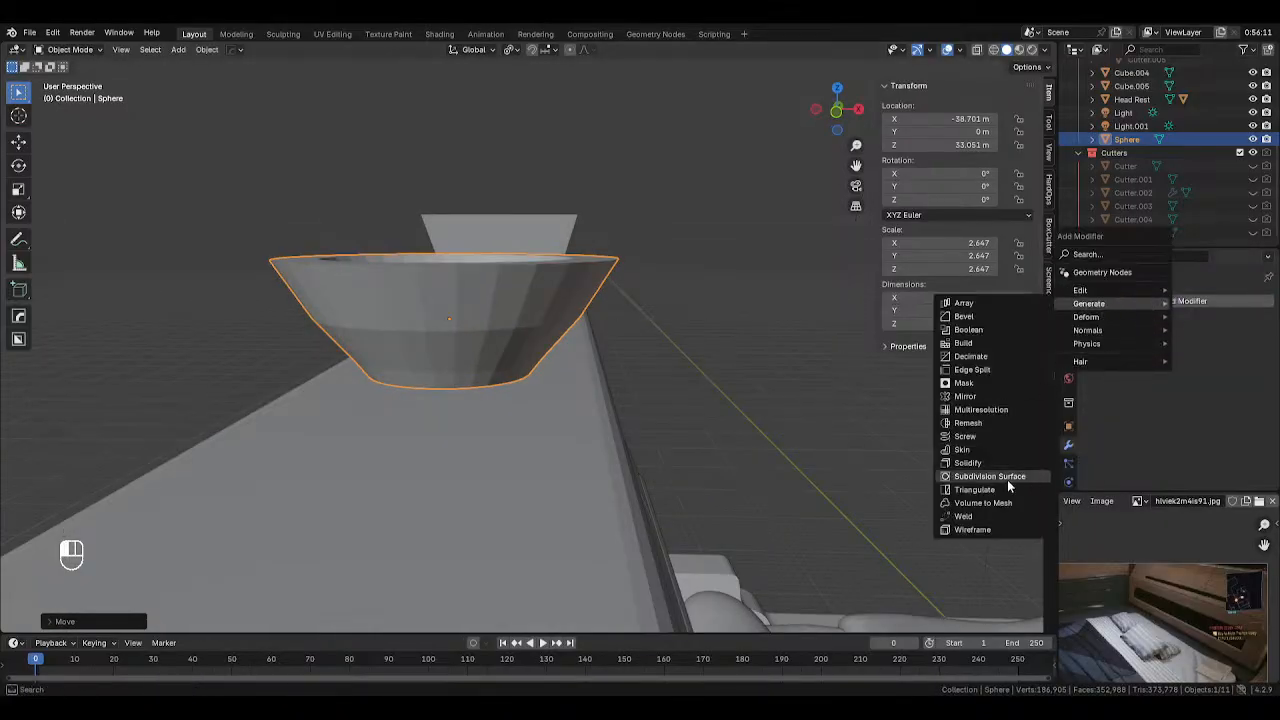
pyautogui.click(1007, 479)
pyautogui.click(1248, 360)
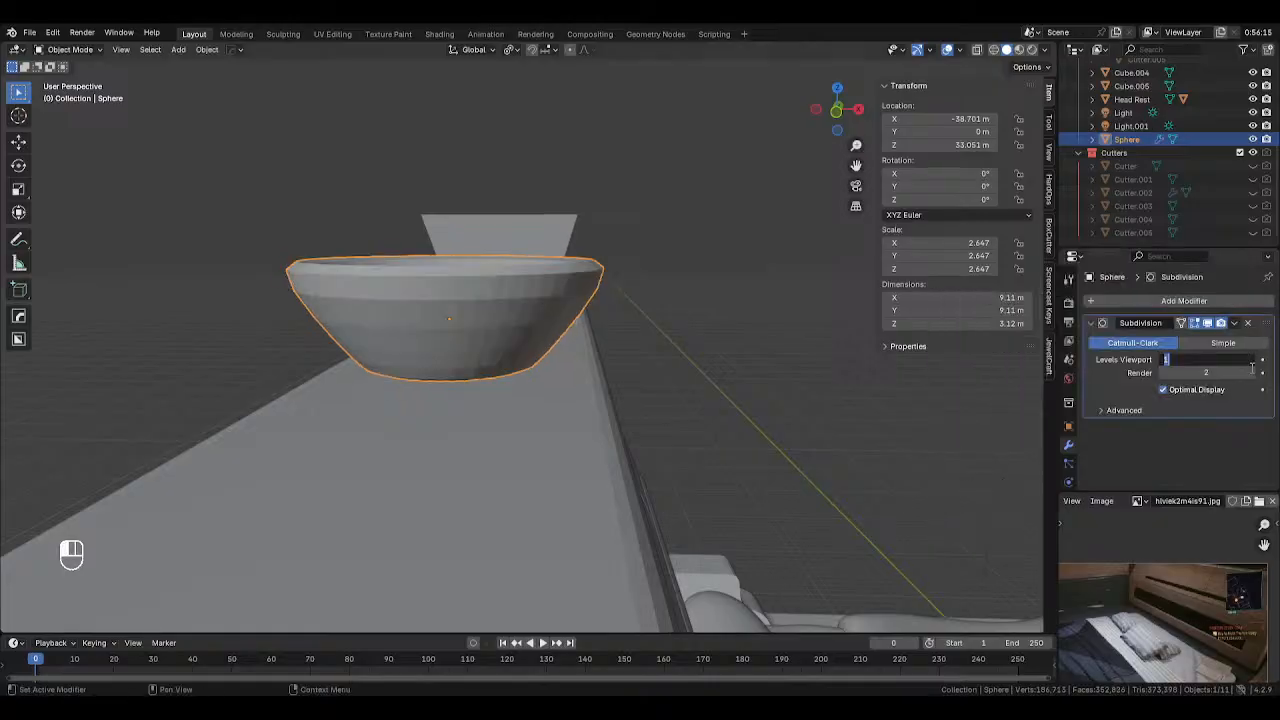
pyautogui.write('3')
pyautogui.press('Return')
pyautogui.click(1255, 372)
# Select the bowl's bottom face in Edit Mode with X-ray and inset it slightly
pyautogui.press('Tab')
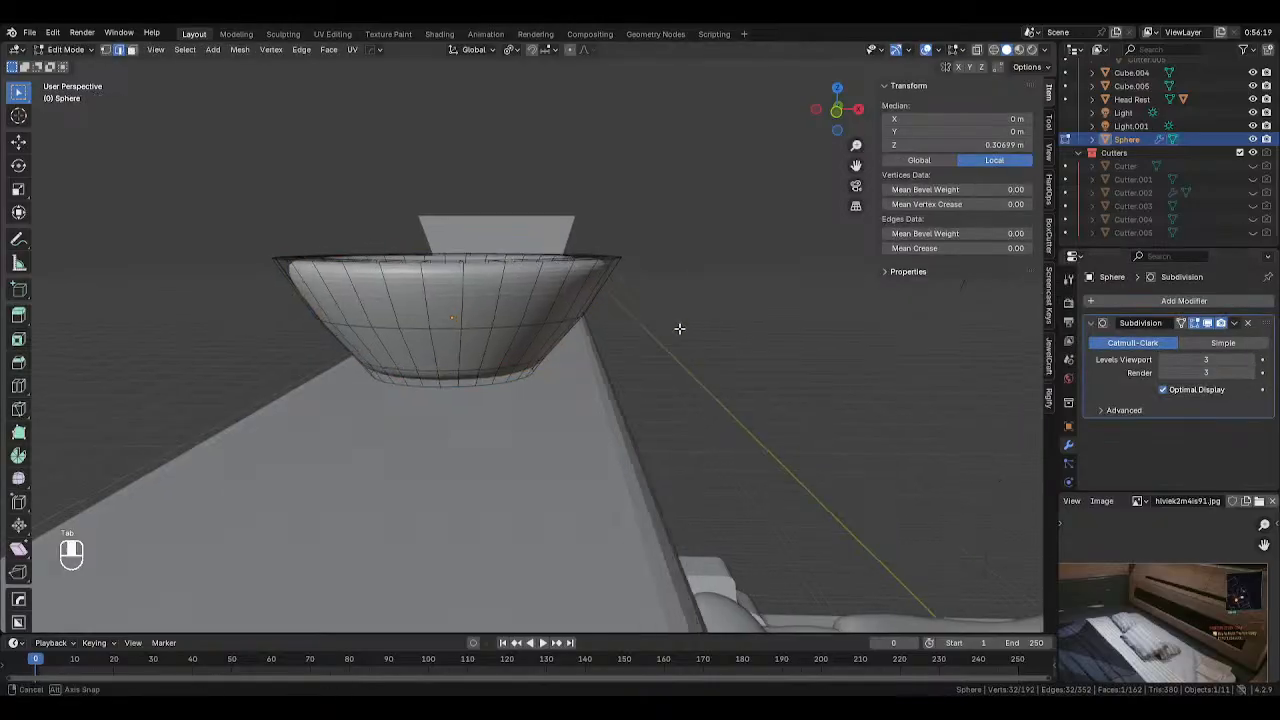
pyautogui.moveTo(679, 328); pyautogui.dragTo(374, 341, button='middle')
pyautogui.hotkey('alt', 'z')
pyautogui.moveTo(374, 341); pyautogui.dragTo(786, 392)
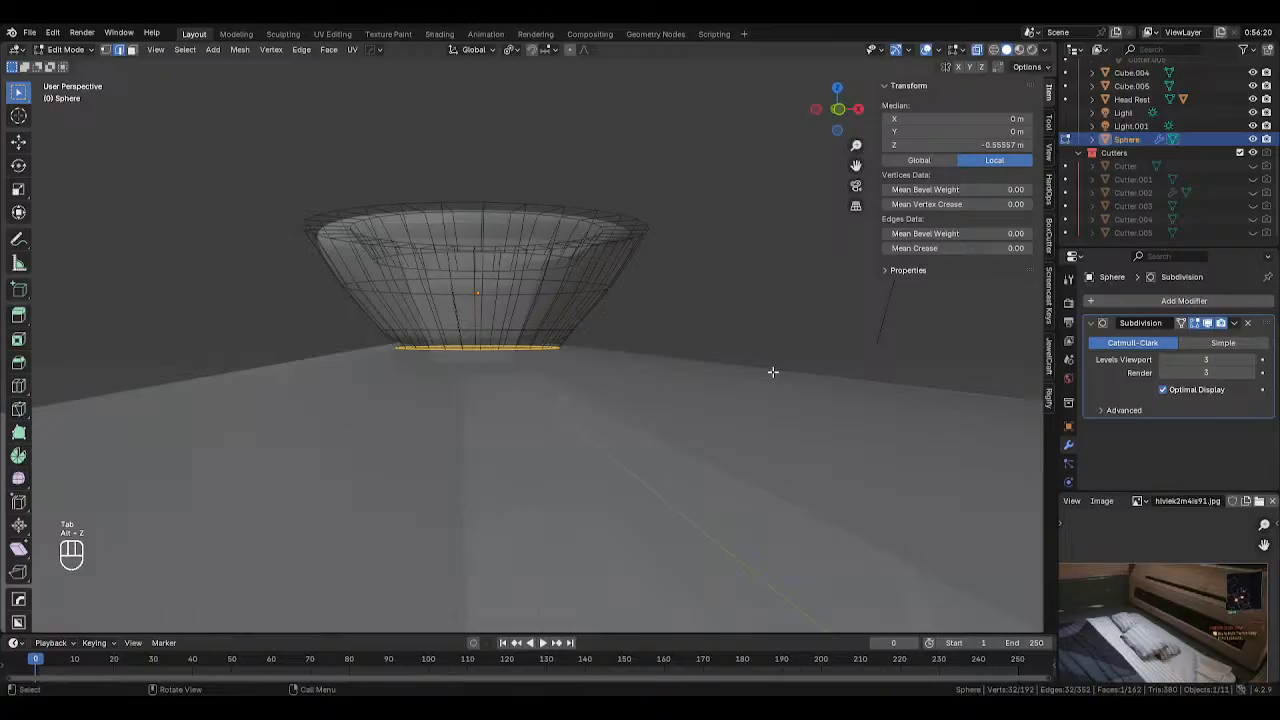
pyautogui.press('i')
pyautogui.click(766, 371)
pyautogui.moveTo(766, 371); pyautogui.dragTo(777, 374, button='middle')
pyautogui.press('Tab')
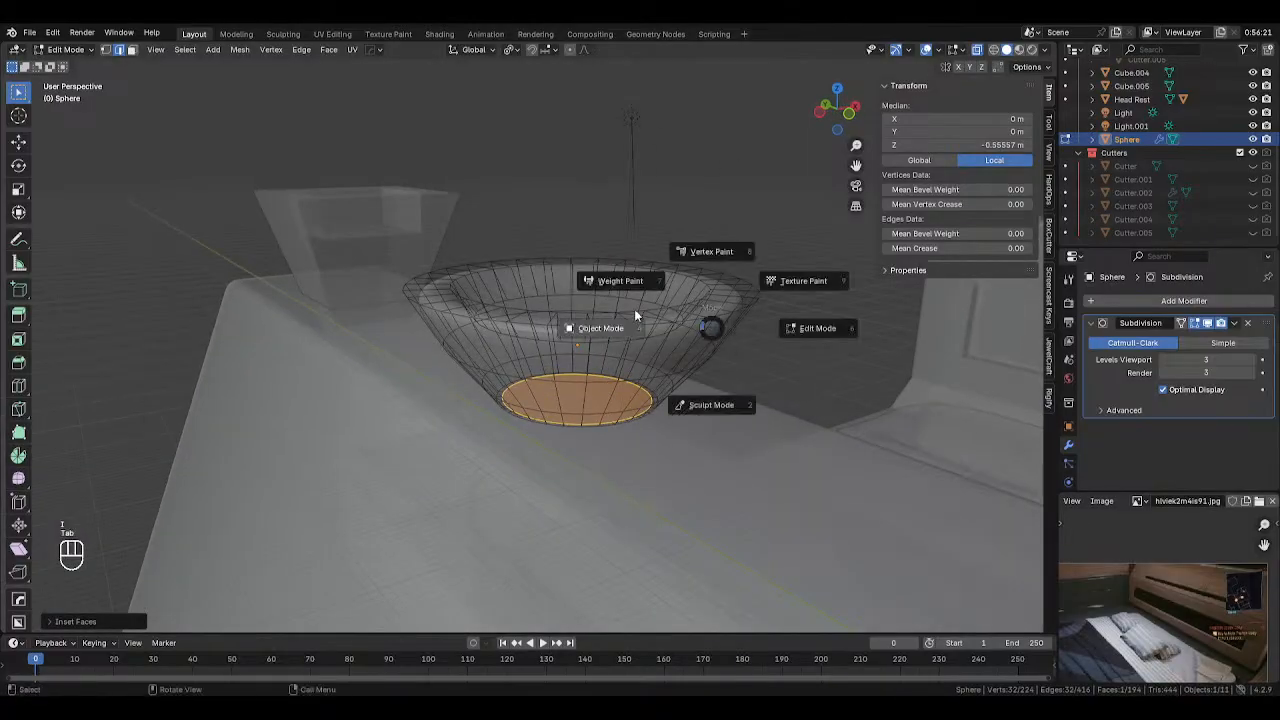
pyautogui.click(634, 316)
# Turn off X-ray, select the bowl's recess floor face in Edit Mode, and inset it slightly
pyautogui.press('Tab')
pyautogui.moveTo(650, 306); pyautogui.dragTo(592, 350, button='middle')
pyautogui.click(588, 345)
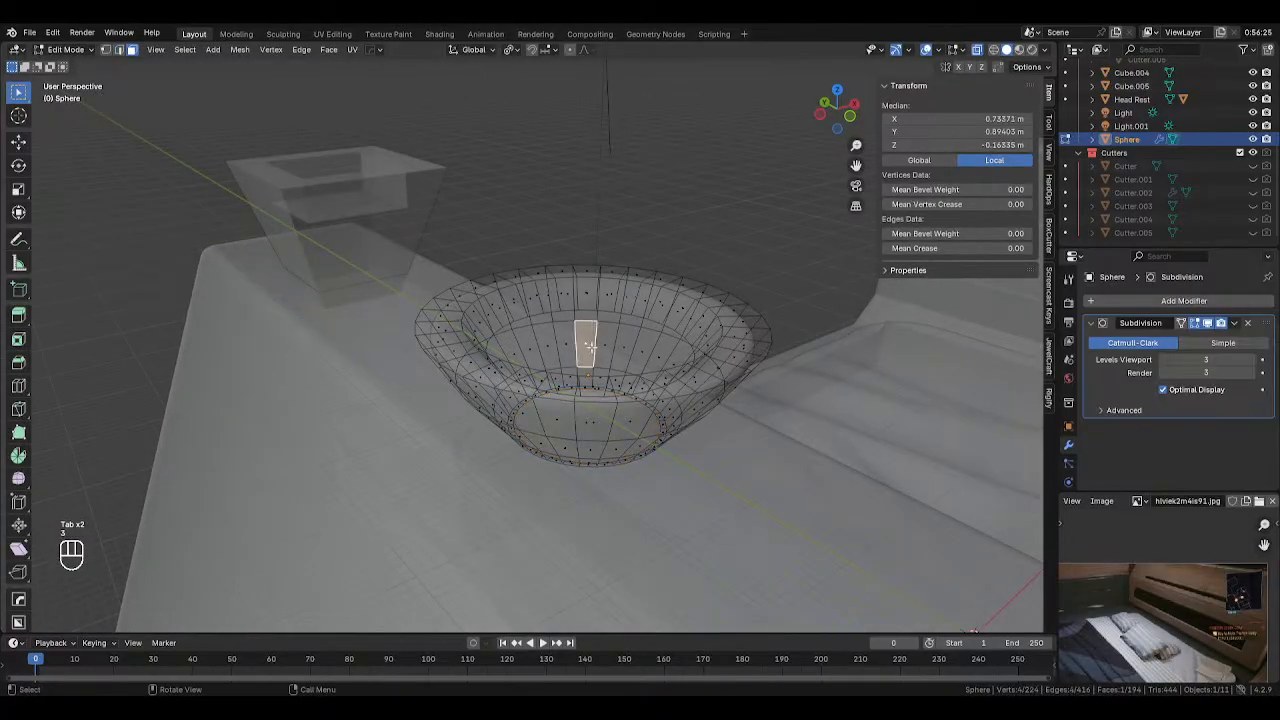
pyautogui.hotkey('alt', 'z')
pyautogui.keyDown('alt'); pyautogui.click(732, 340); pyautogui.keyUp('alt')
pyautogui.press('i')
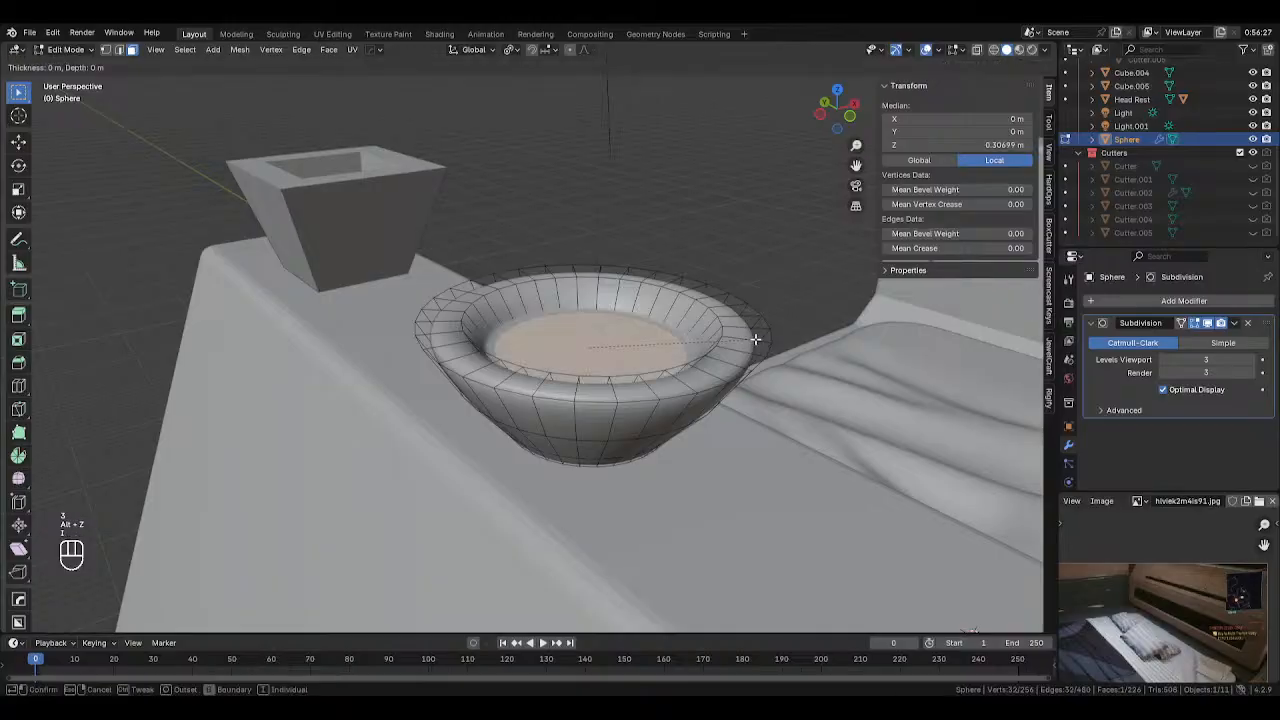
pyautogui.click(738, 332)
# Add two loop cuts around the bowl's top rim to tighten its edge, and return to Object Mode
pyautogui.hotkey('ctrl', 'r')
pyautogui.click(752, 318)
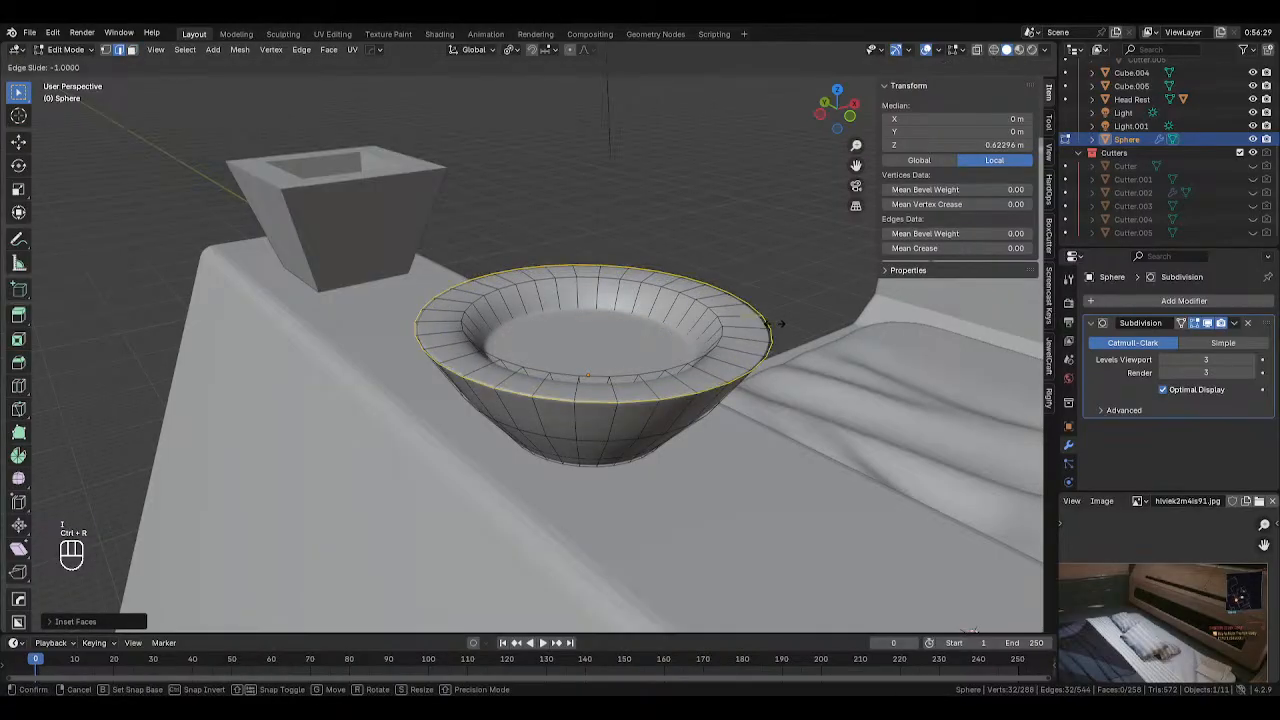
pyautogui.click(745, 320)
pyautogui.hotkey('ctrl', 'r')
pyautogui.click(746, 325)
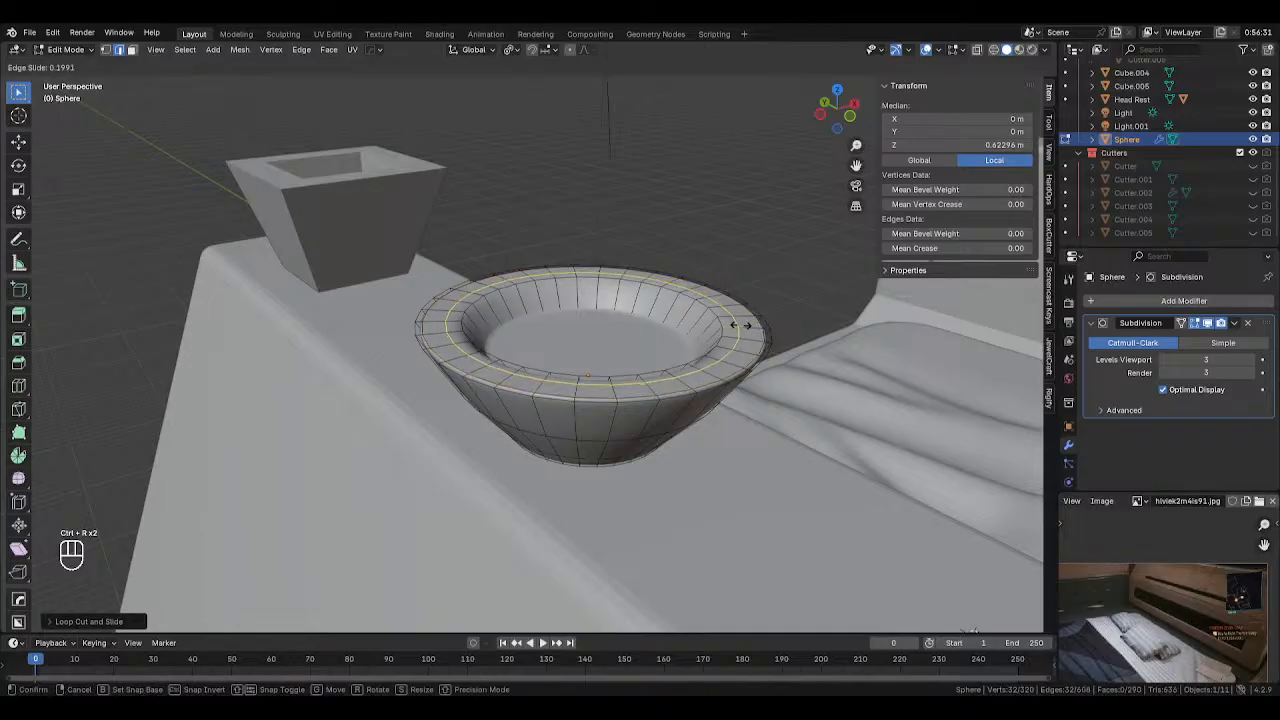
pyautogui.click(743, 326)
pyautogui.press('Tab')
# Lower the bowl along Z to about 32.8 m and scale it uniformly to about 3.38
pyautogui.scroll(-5, 622, 304)
pyautogui.moveTo(660, 319); pyautogui.dragTo(559, 311, button='middle')
pyautogui.press('s')
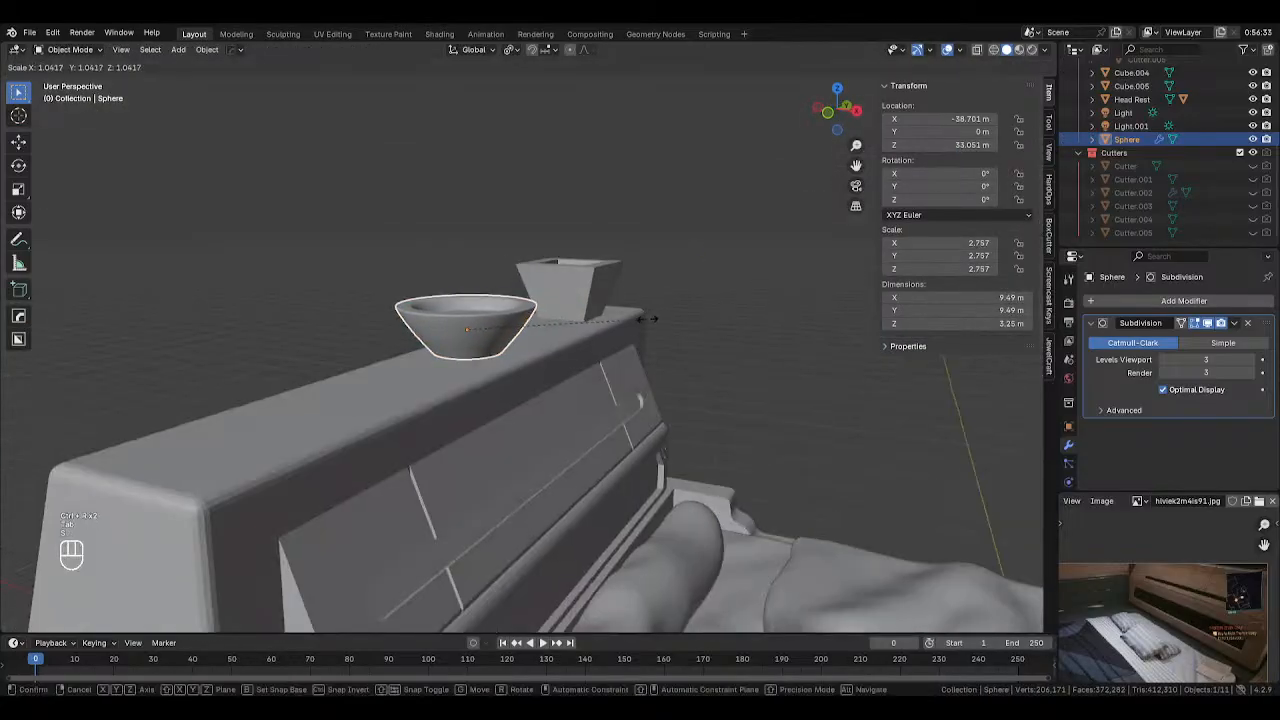
pyautogui.rightClick(646, 317)
pyautogui.press('g')
pyautogui.press('z')
pyautogui.click(654, 322)
pyautogui.press('s')
pyautogui.click(711, 313)
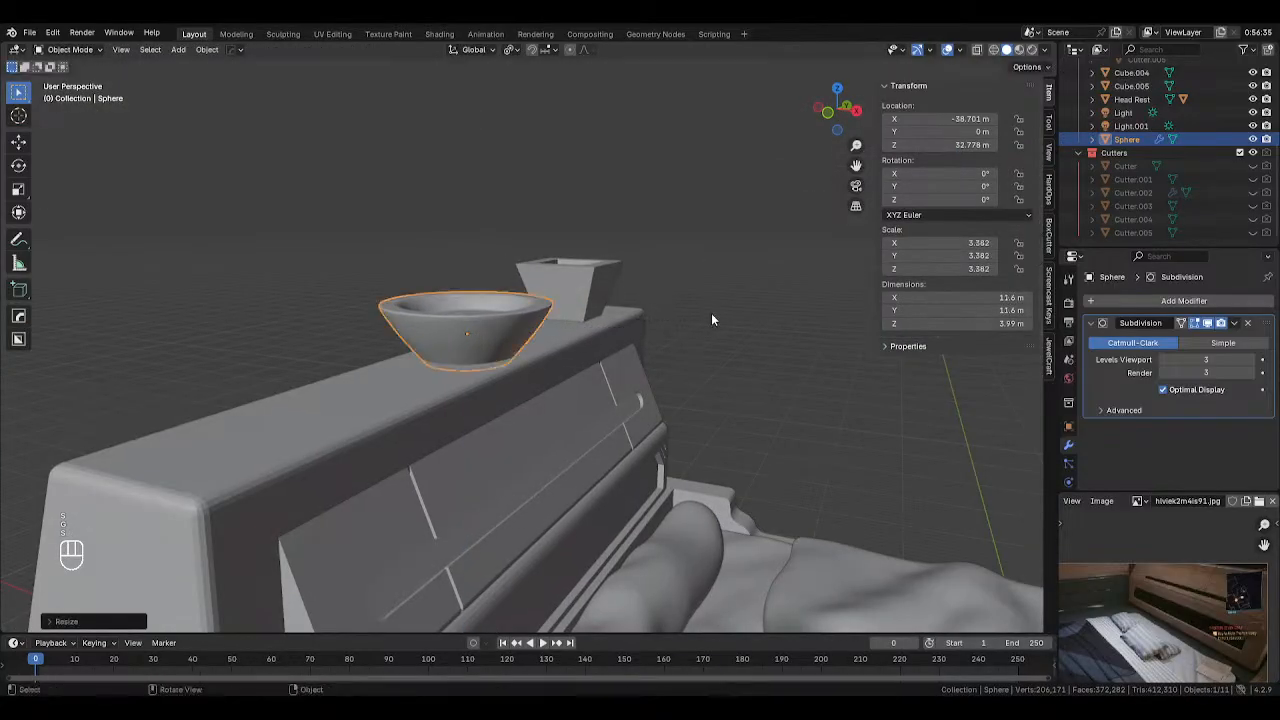
# Move the bowl along Y to about -13.6 m, toward the far end of the headboard, and deselect it
pyautogui.moveTo(711, 313); pyautogui.dragTo(708, 254, button='middle')
pyautogui.click(510, 329)
pyautogui.scroll(3, 600, 326)
pyautogui.press('g')
pyautogui.press('y')
pyautogui.click(519, 327)
pyautogui.click(519, 327)
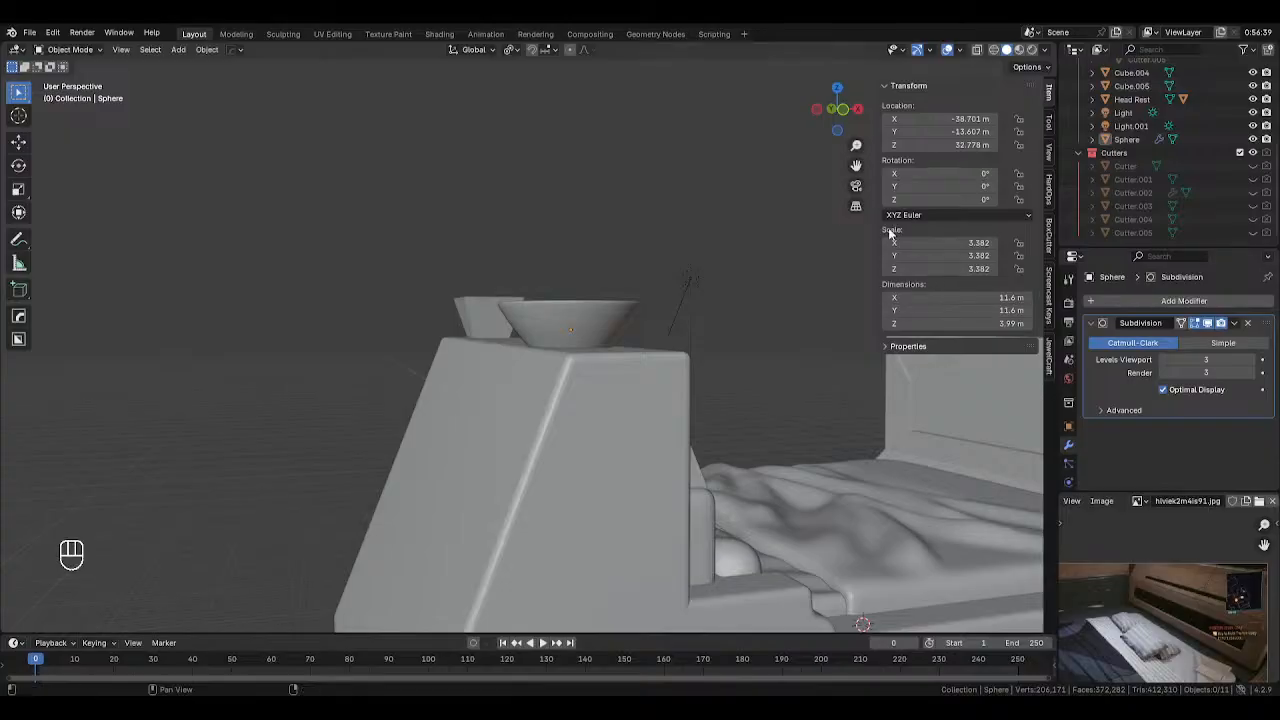
# Add a plane mesh and raise it along Z to about 29.6 m
pyautogui.moveTo(742, 210); pyautogui.dragTo(683, 247, button='middle')
pyautogui.hotkey('shift', 'a')
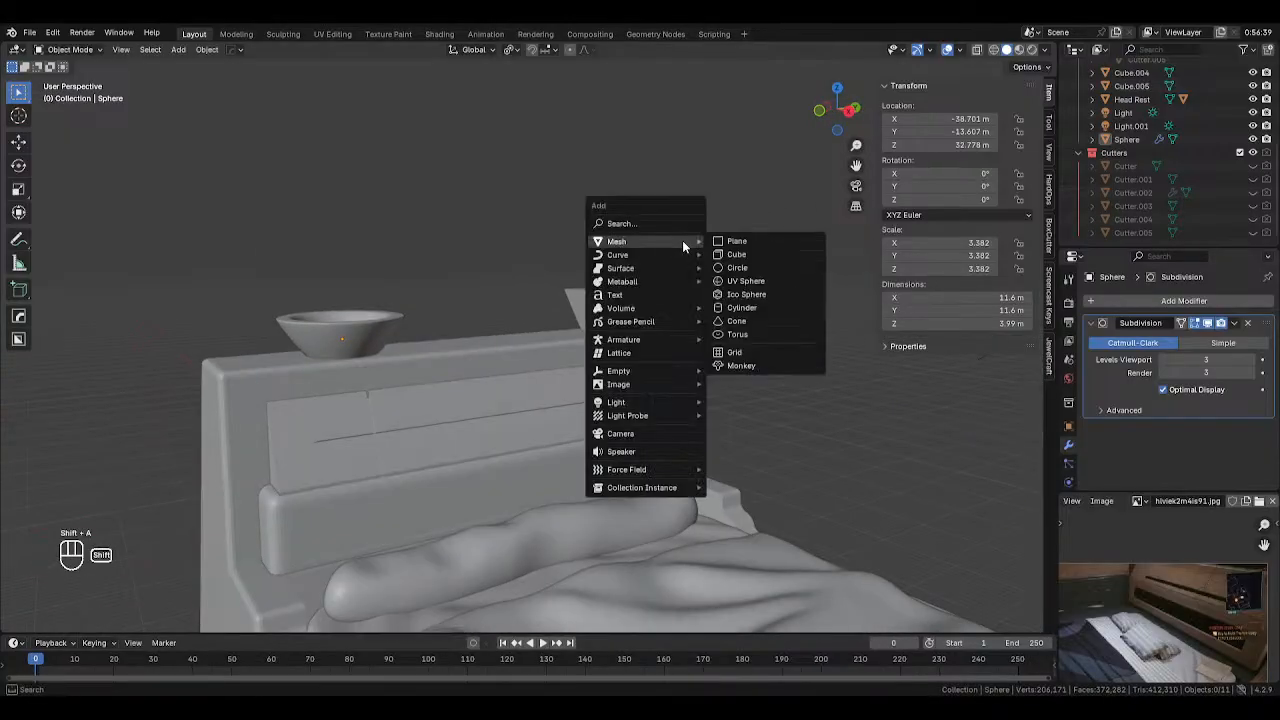
pyautogui.moveTo(652, 241)
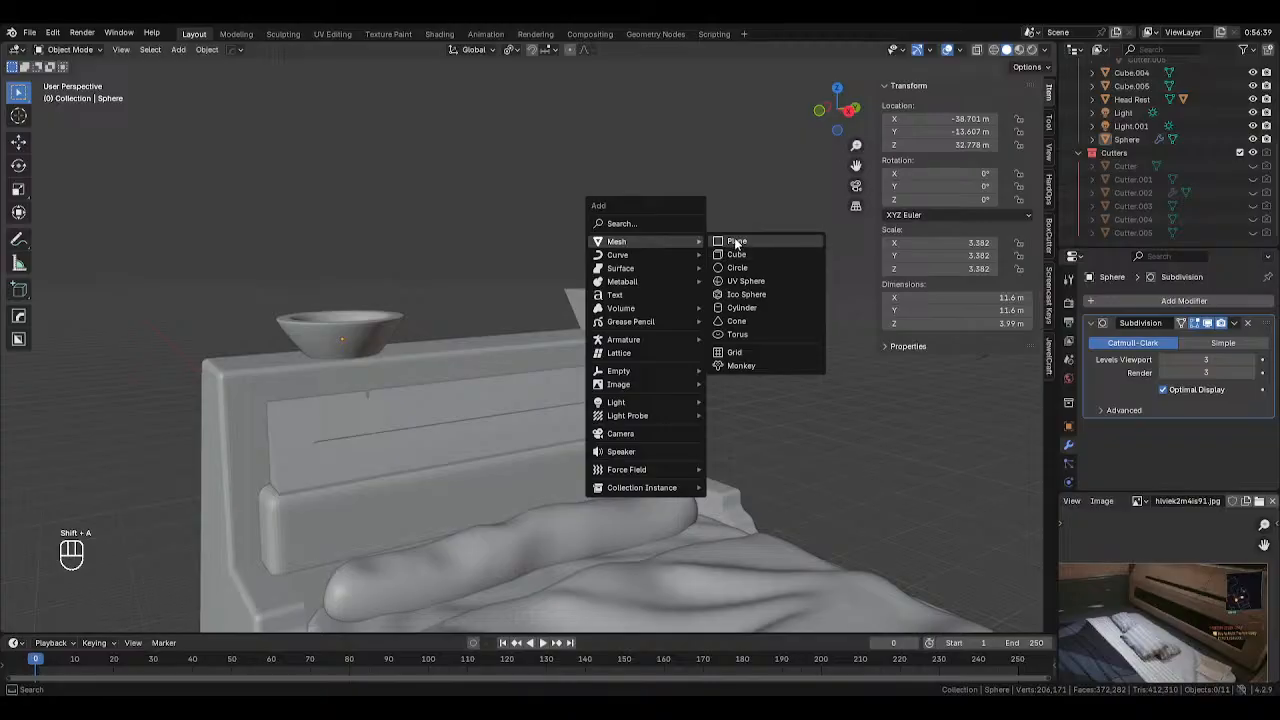
pyautogui.click(735, 242)
pyautogui.press('g')
pyautogui.press('z')
pyautogui.click(740, 661)
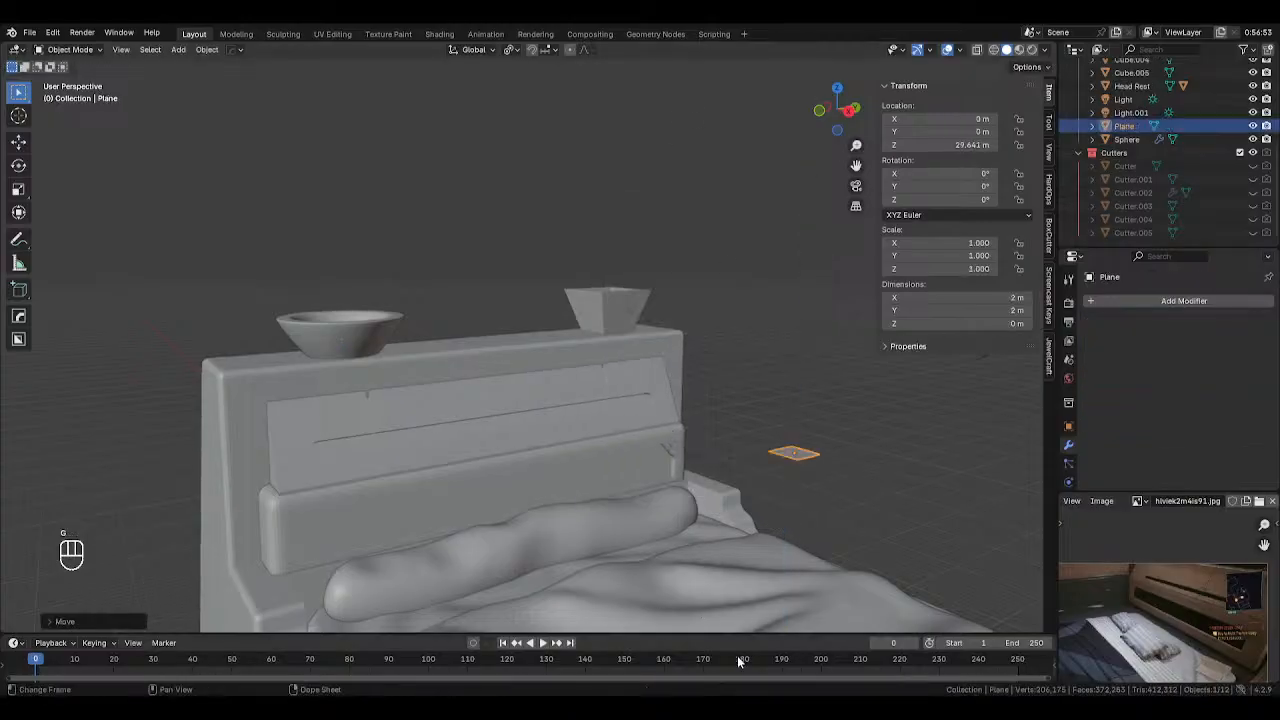
# Move the plane along X to about -17.1 m and raise it along Z to about 38.6 m
pyautogui.press('g')
pyautogui.press('y')
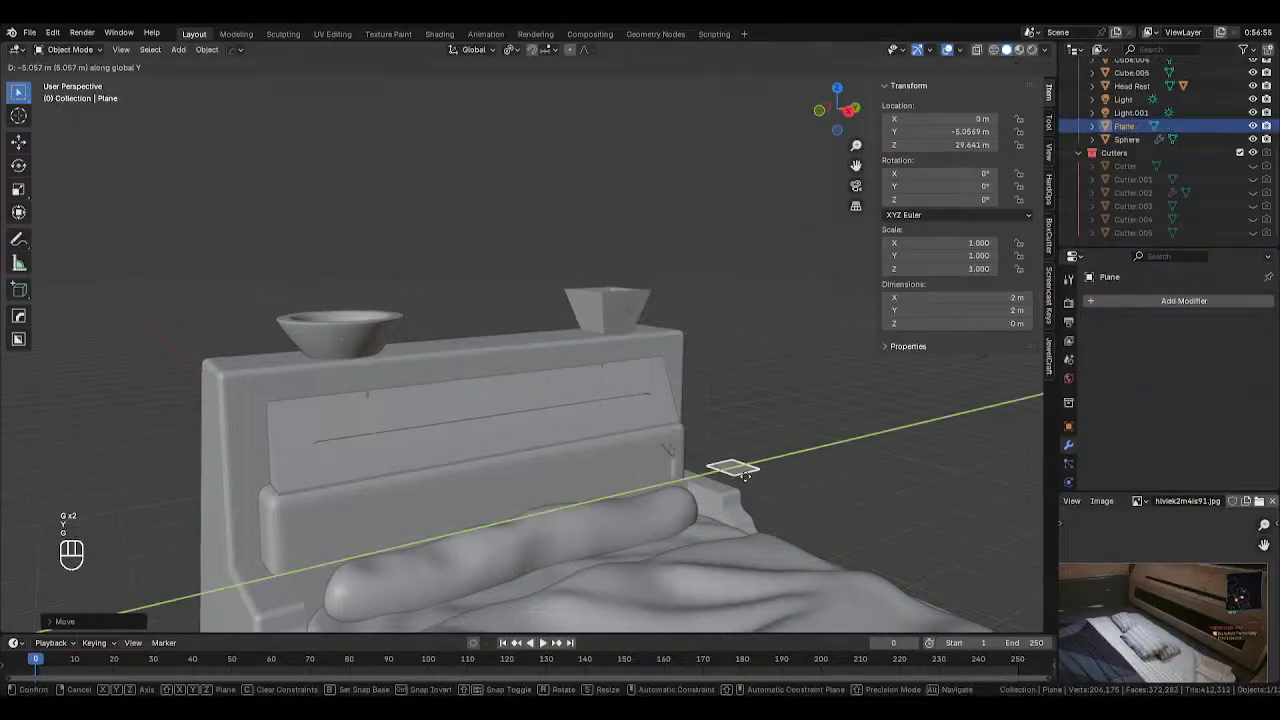
pyautogui.press('x')
pyautogui.click(580, 369)
pyautogui.press('g')
pyautogui.middleClick(672, 450)
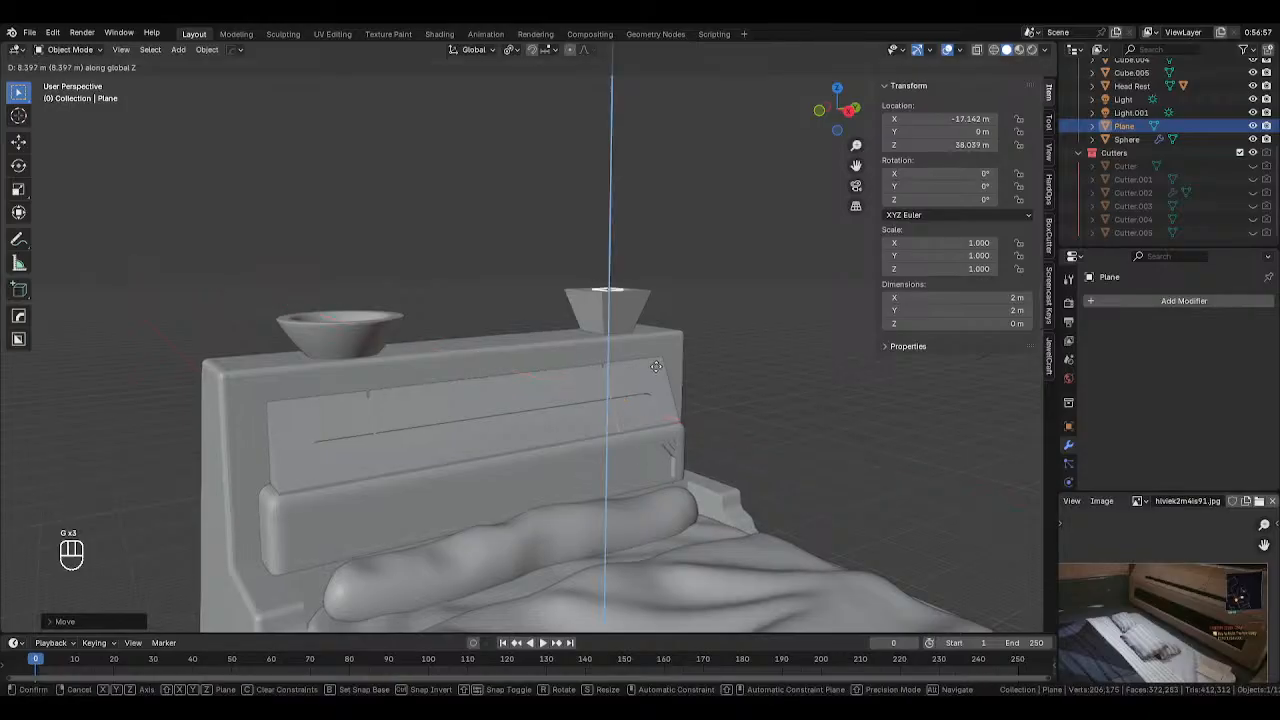
pyautogui.click(620, 367)
# Position the plane above the planter, at about -37.0 m in X and 18.2 m in Y
pyautogui.moveTo(617, 366); pyautogui.dragTo(453, 400, button='middle')
pyautogui.press('g')
pyautogui.press('z')
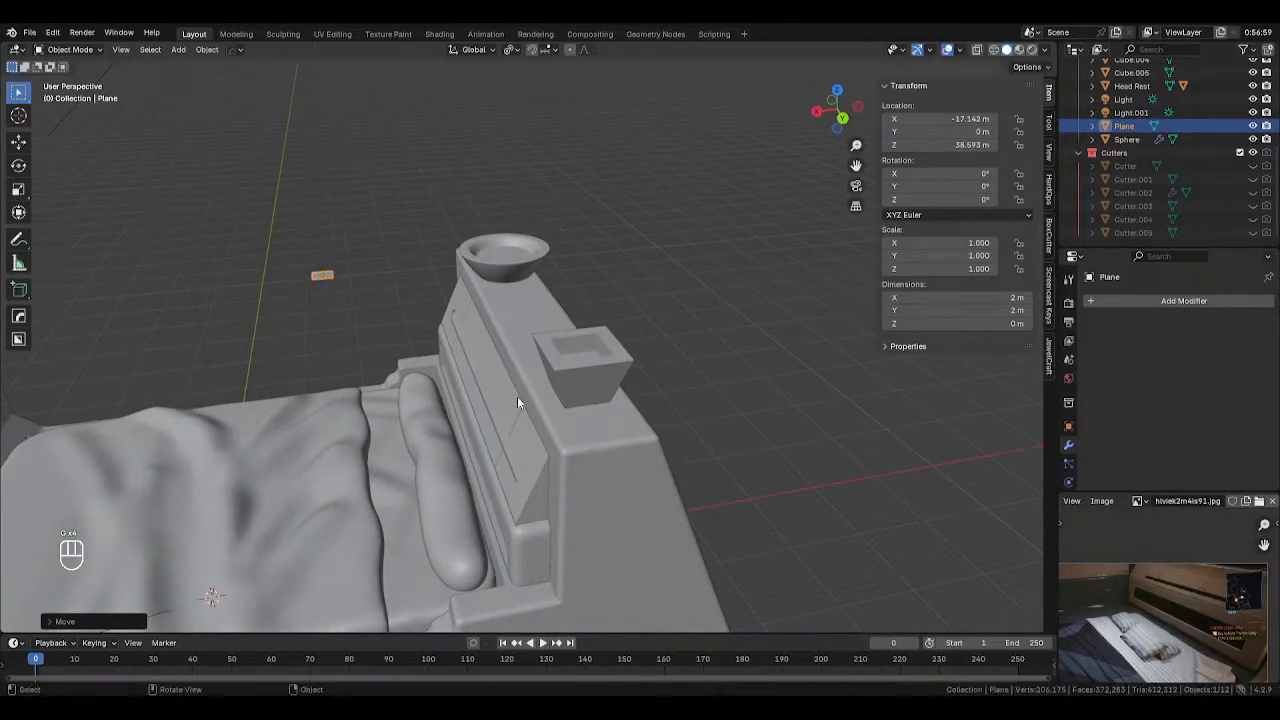
pyautogui.press('x')
pyautogui.click(620, 388)
pyautogui.moveTo(620, 388); pyautogui.dragTo(708, 380, button='middle')
pyautogui.press('g')
pyautogui.press('y')
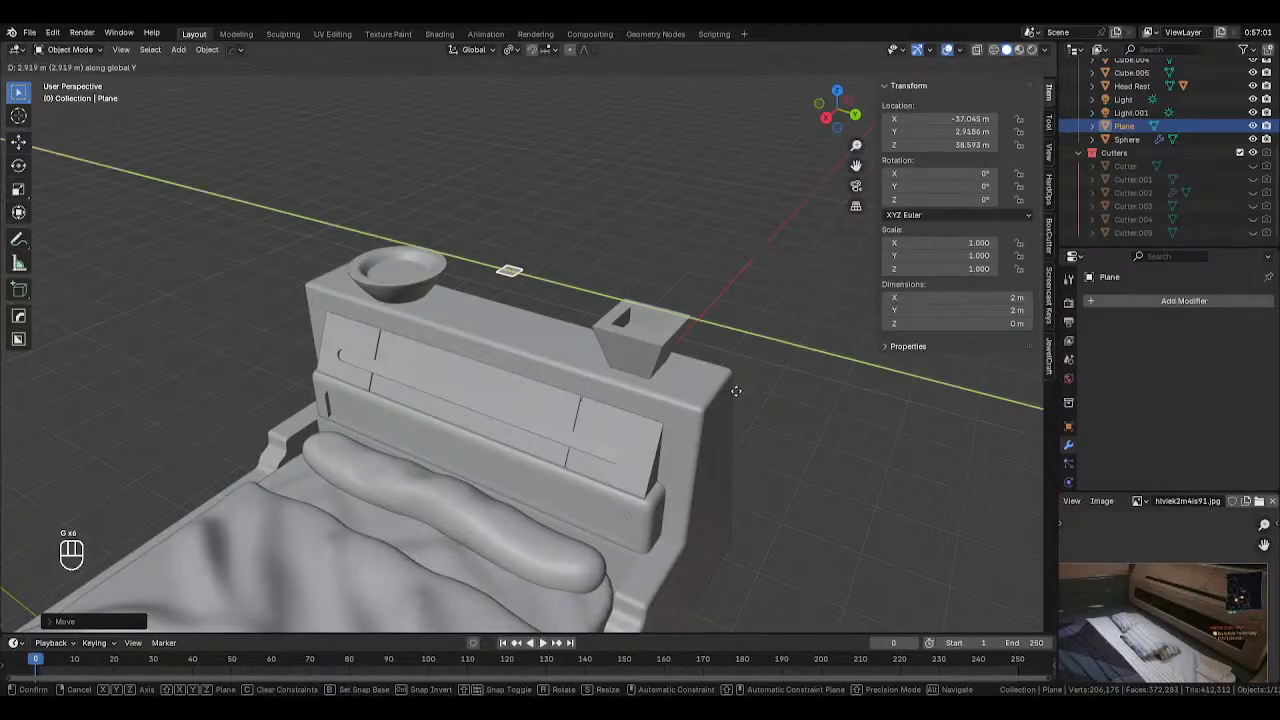
pyautogui.click(766, 341)
# Scale the plane above the planter uniformly to about 1.93 and delete it
pyautogui.press('s')
pyautogui.click(791, 344)
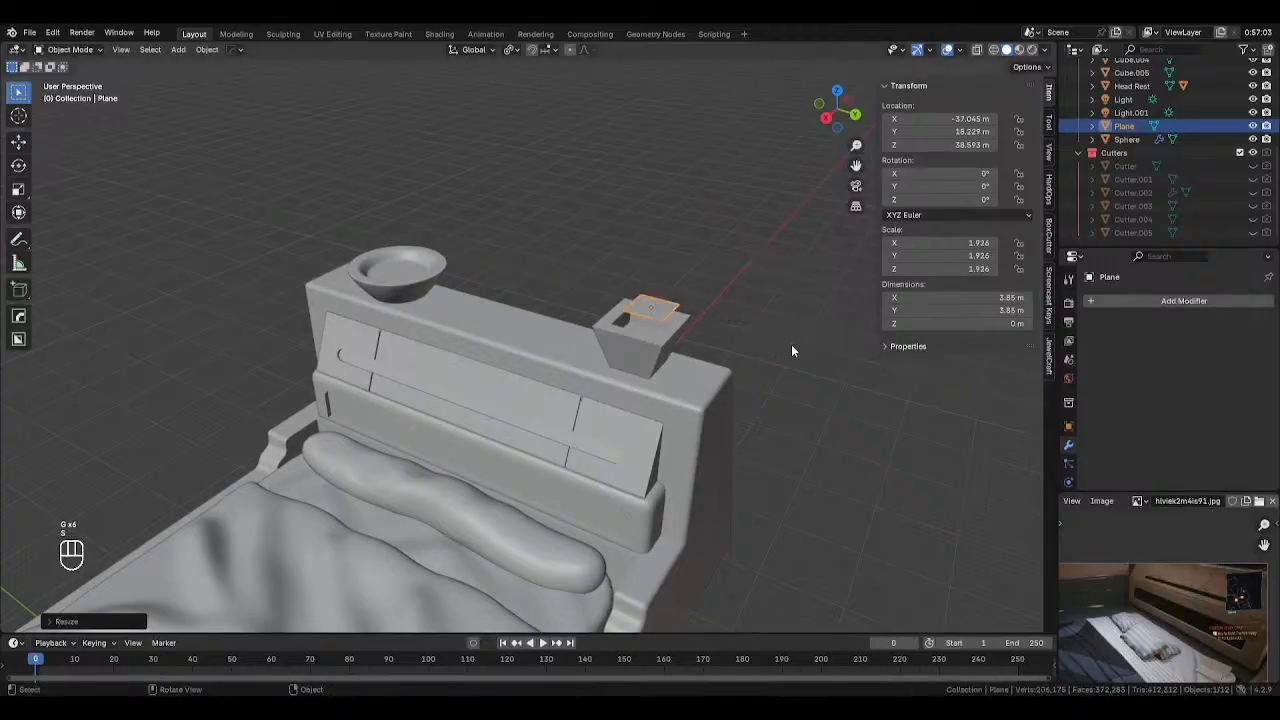
pyautogui.moveTo(791, 344); pyautogui.dragTo(770, 338, button='middle')
pyautogui.press('Delete')
# Save the bed file and open the recent file Cybper Punk Memory booth.blend
pyautogui.hotkey('ctrl', 's')
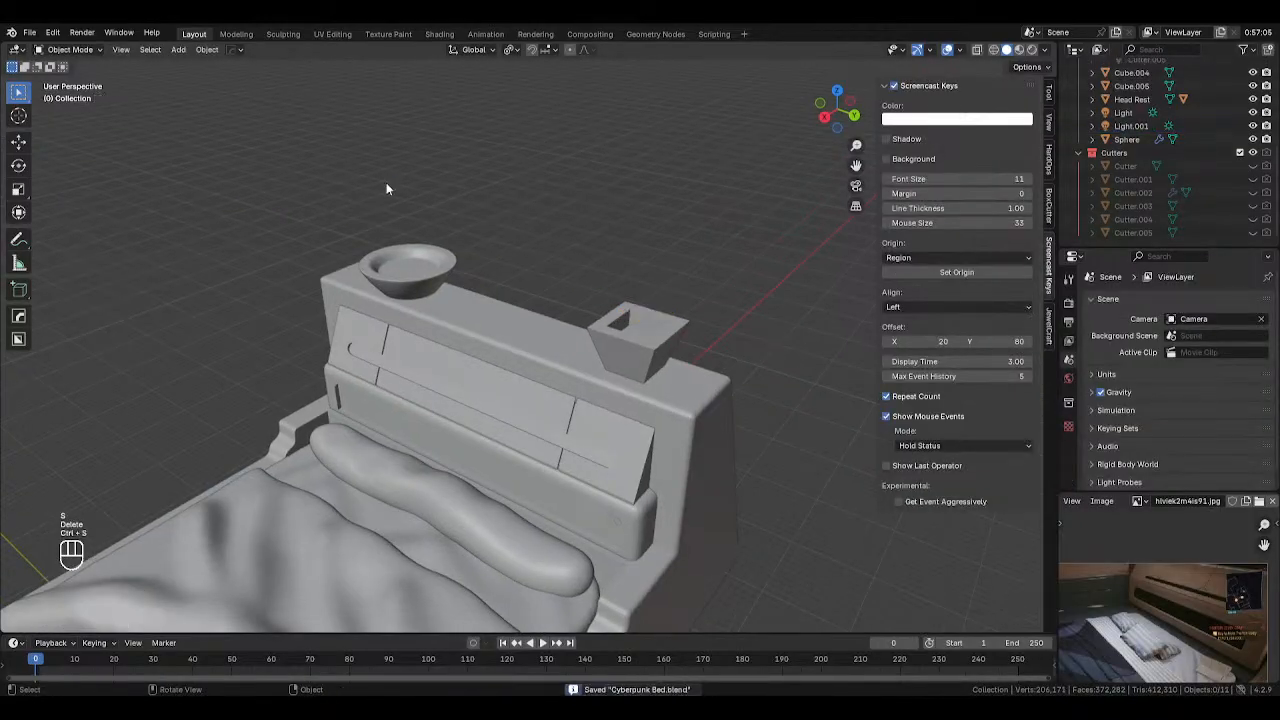
pyautogui.click(31, 33)
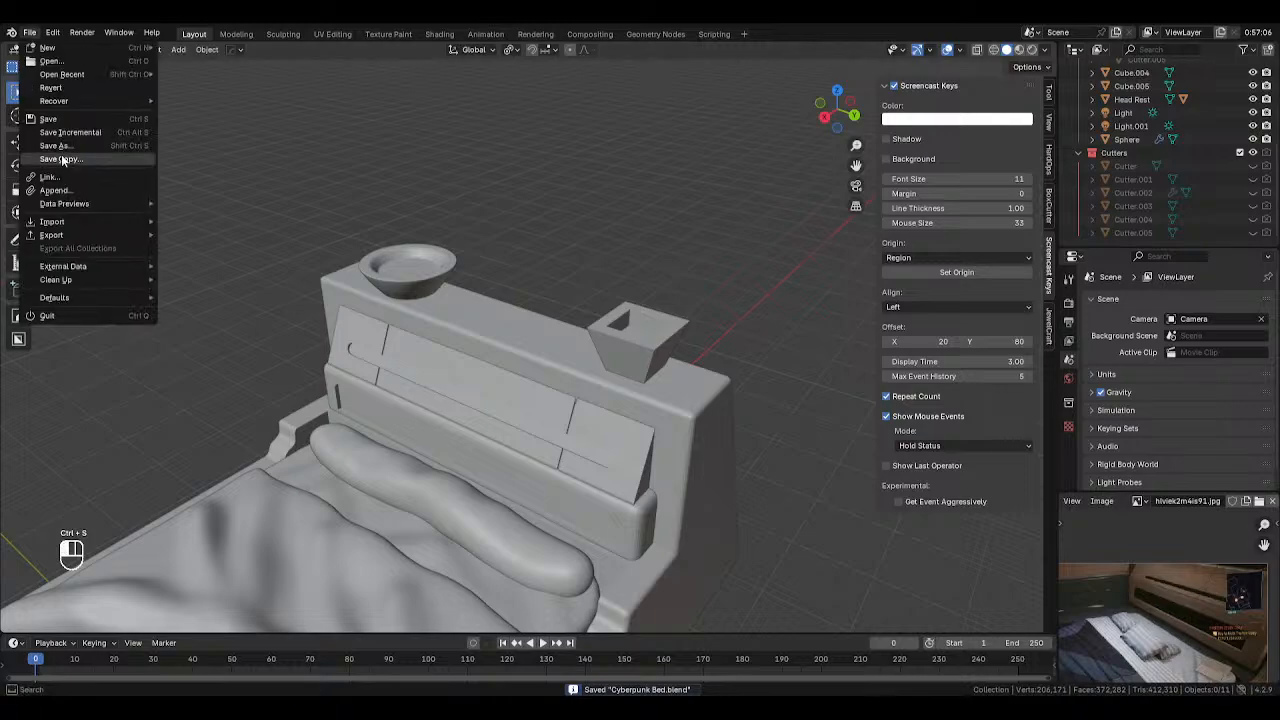
pyautogui.moveTo(59, 225)
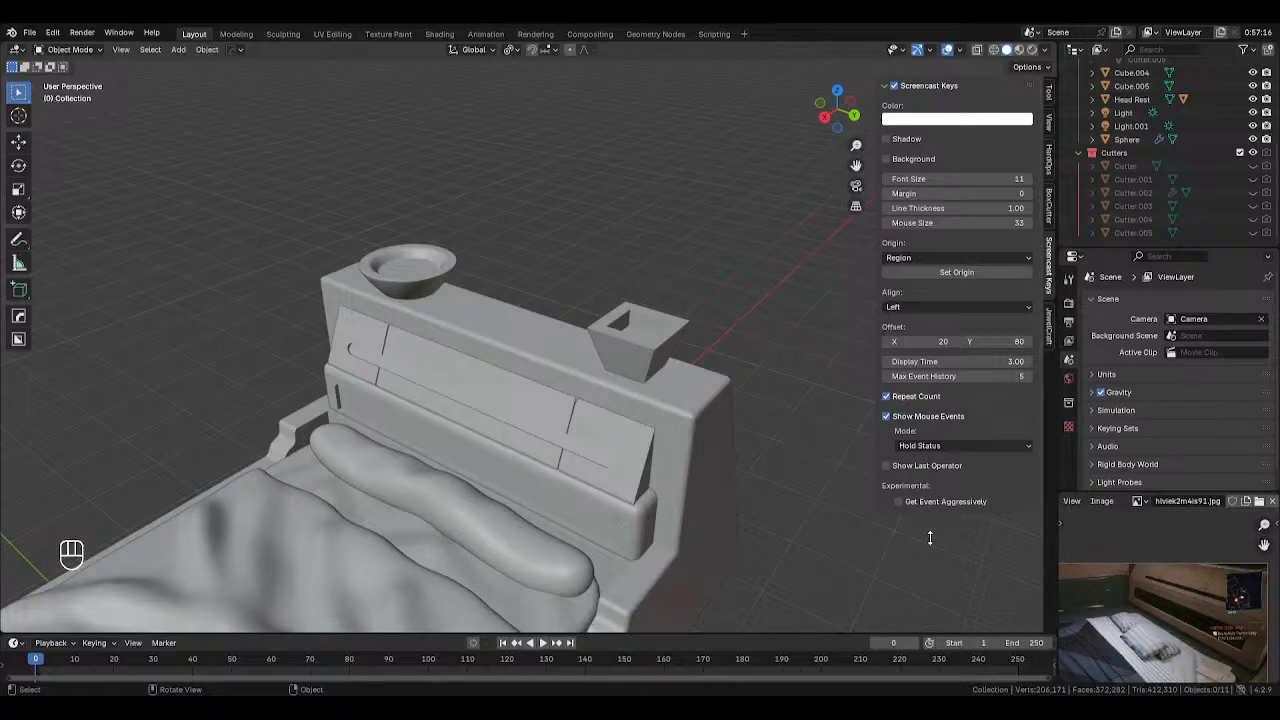
pyautogui.hotkey('ctrl', 's')
pyautogui.click(30, 32)
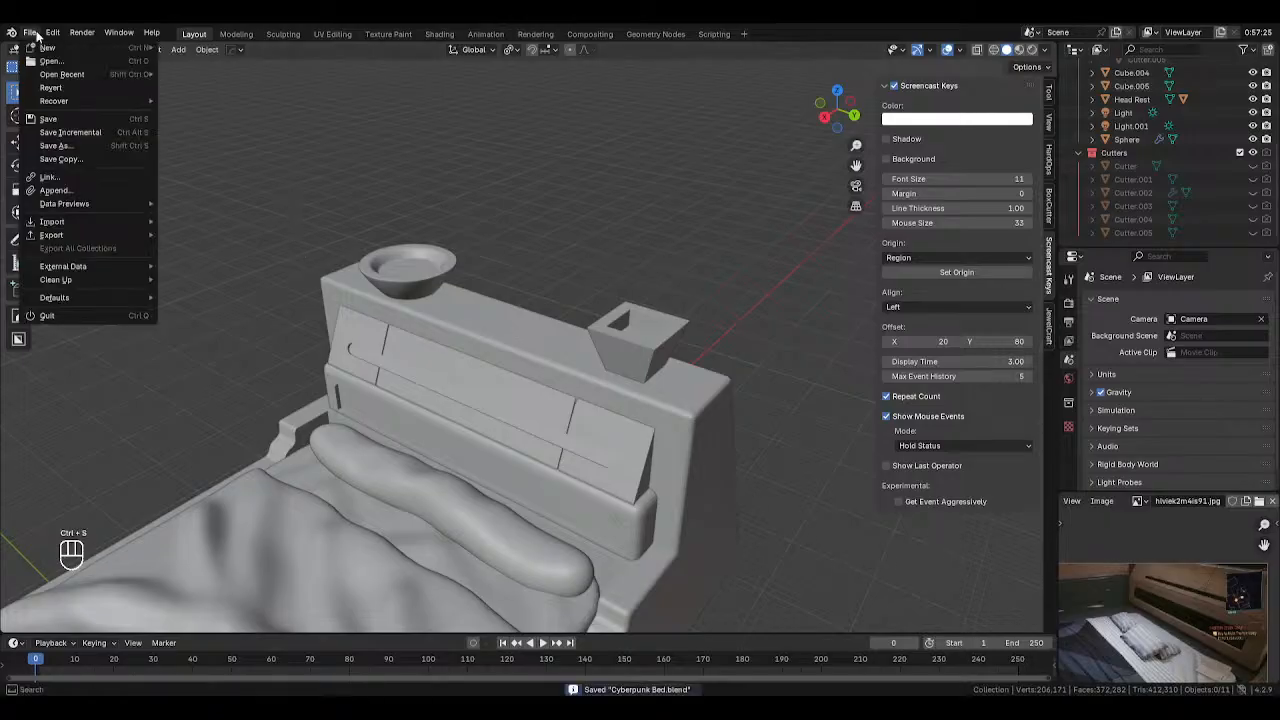
pyautogui.moveTo(62, 74)
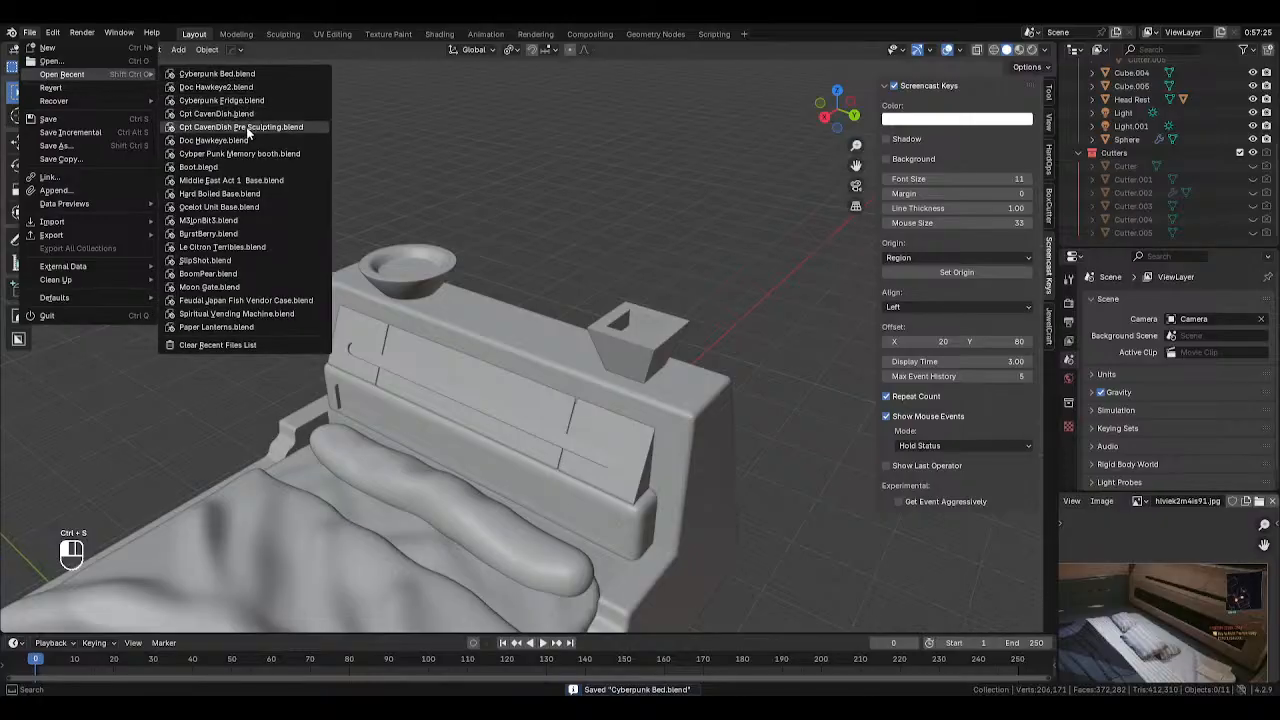
pyautogui.click(242, 155)
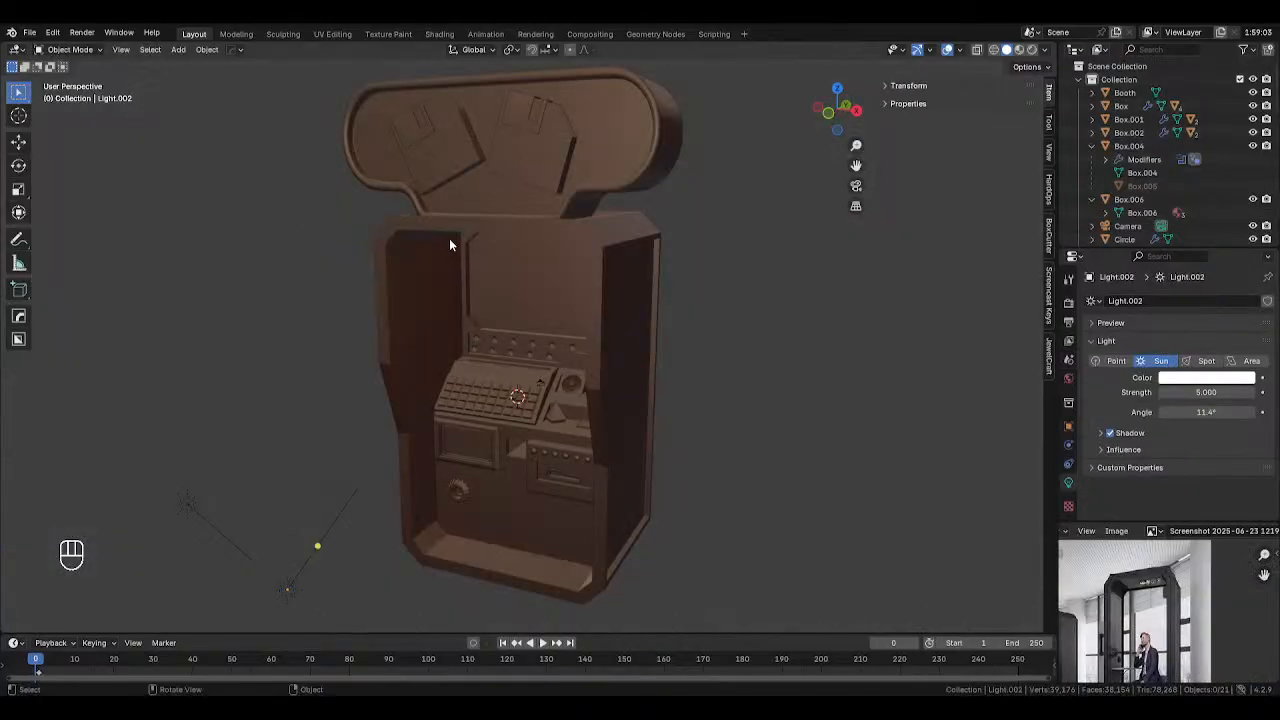
# Select the small flat box on the booth's console shelf and rename it dATA PAD
pyautogui.click(586, 431)
pyautogui.click(585, 425)
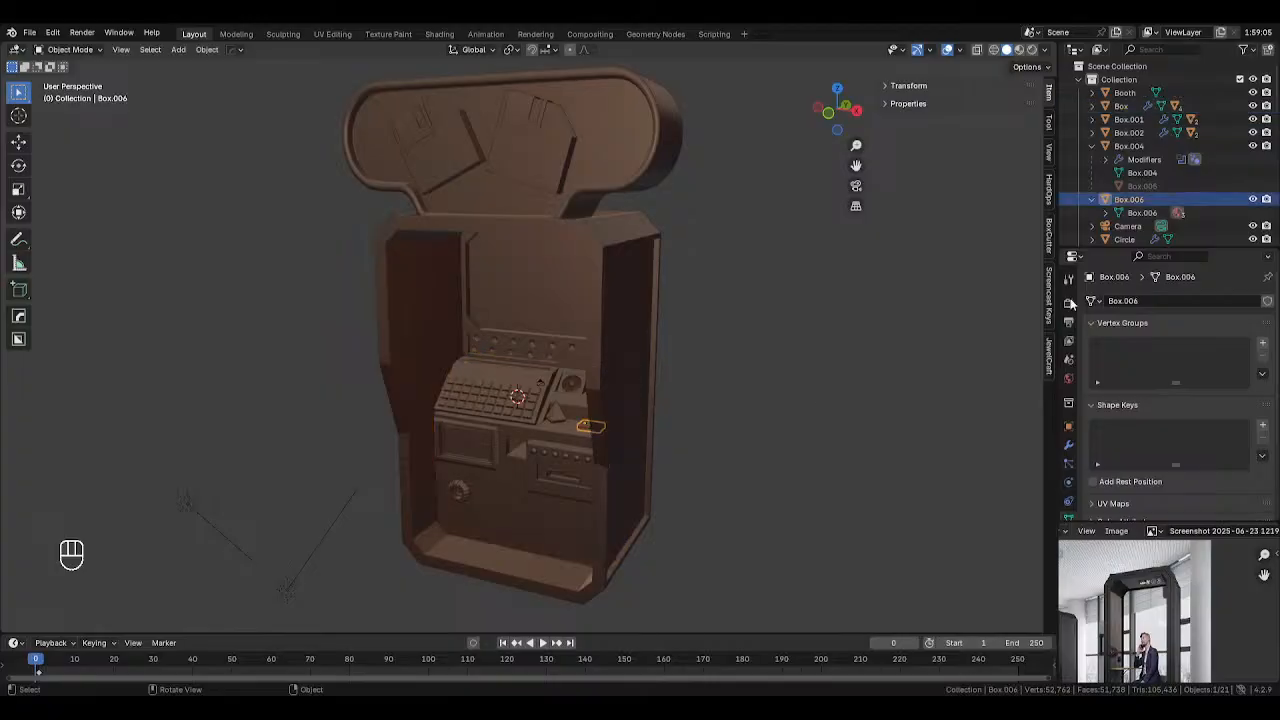
pyautogui.doubleClick(1130, 203)
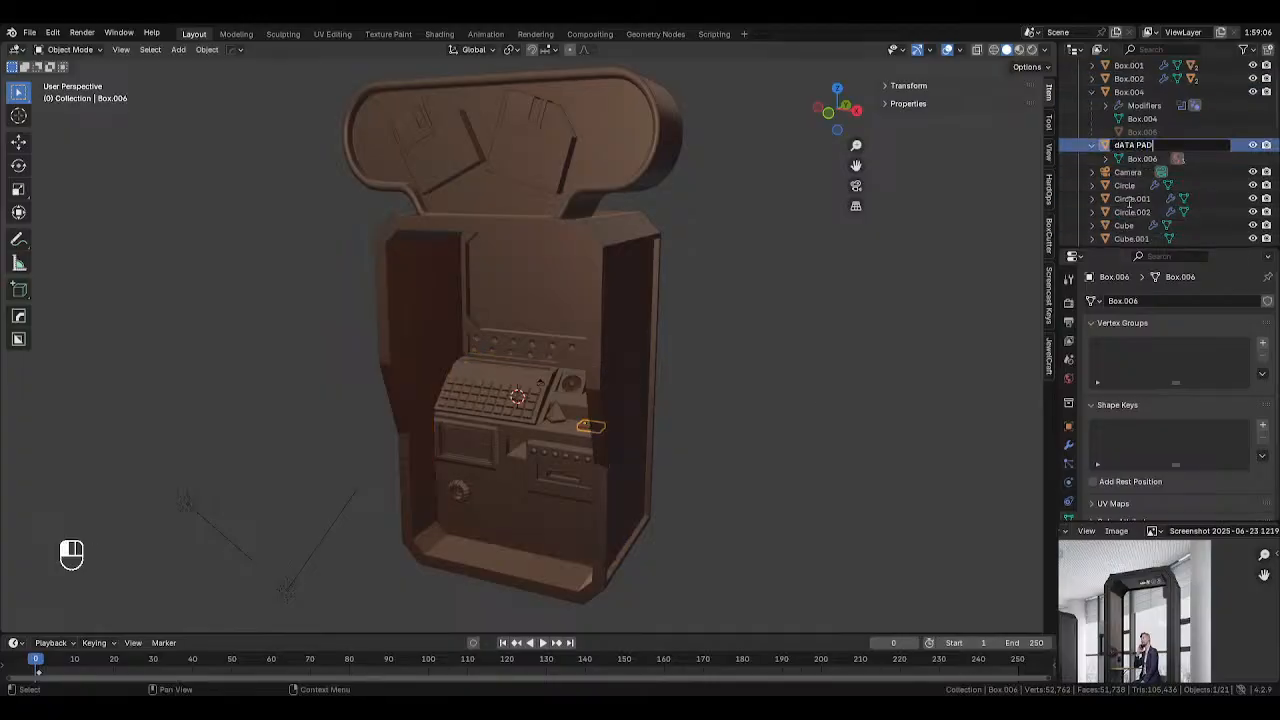
pyautogui.press('Return')
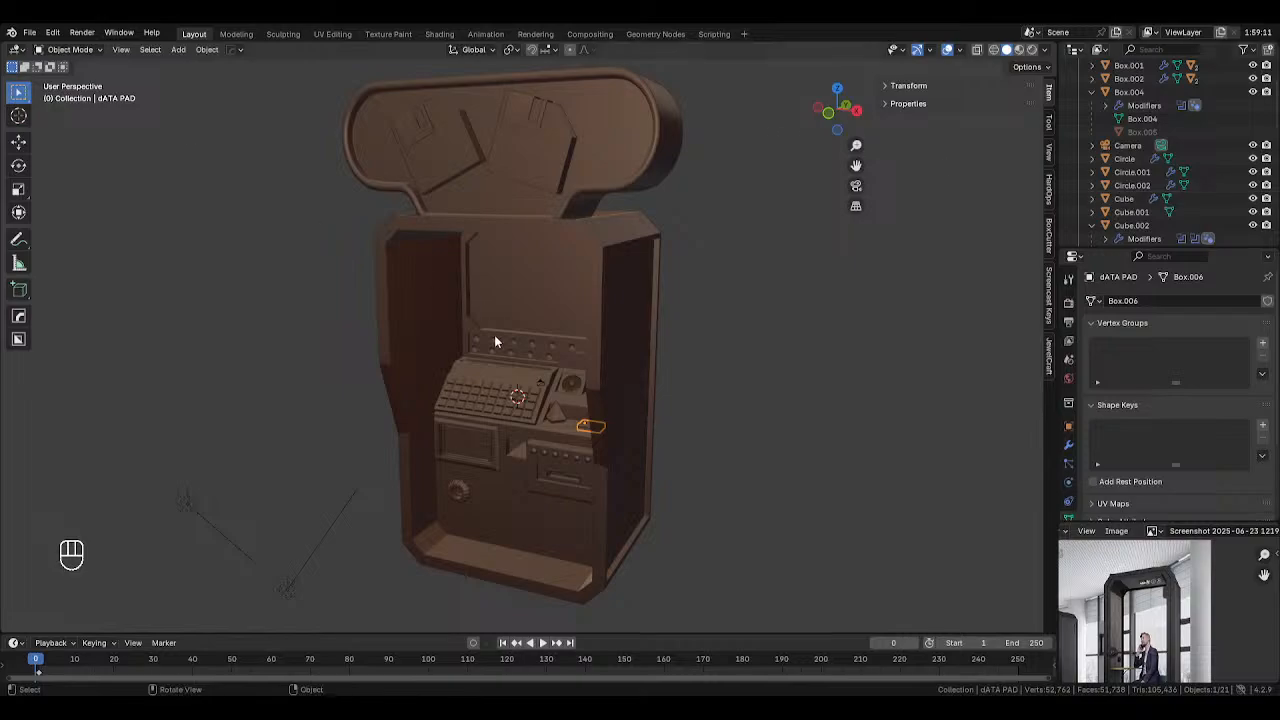
# Select the small pyramid beside the booth's keyboard and rename it dATA pRISM
pyautogui.click(557, 416)
pyautogui.doubleClick(1134, 211)
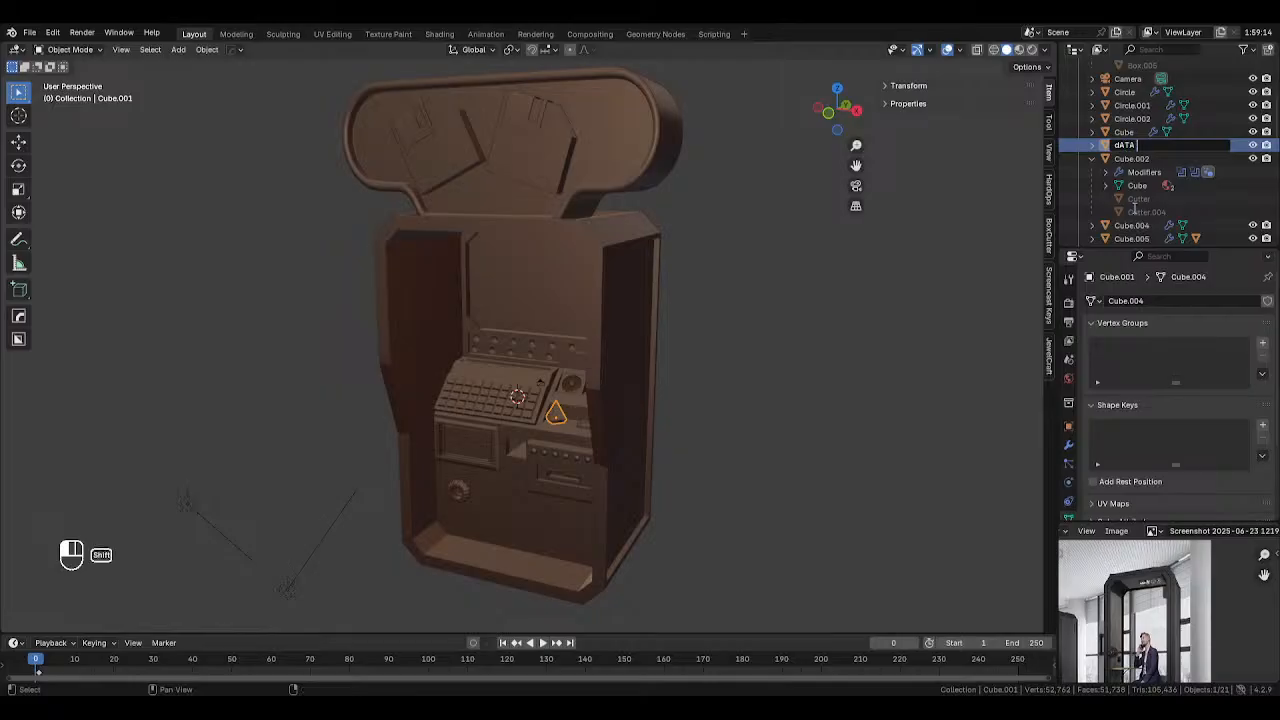
pyautogui.write('dATA pRISM')
pyautogui.press('Return')
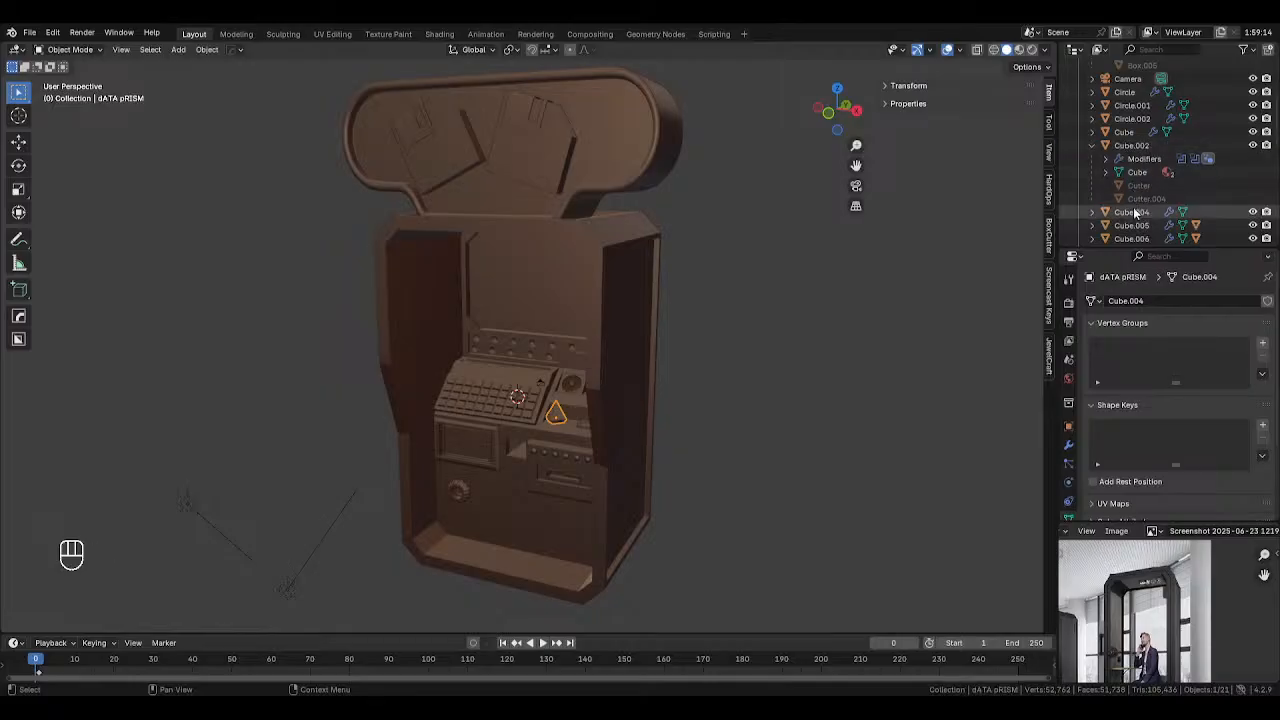
# Save the memory booth file and open the recent file Cyberpunk Fridge.blend
pyautogui.click(30, 32)
pyautogui.click(60, 119)
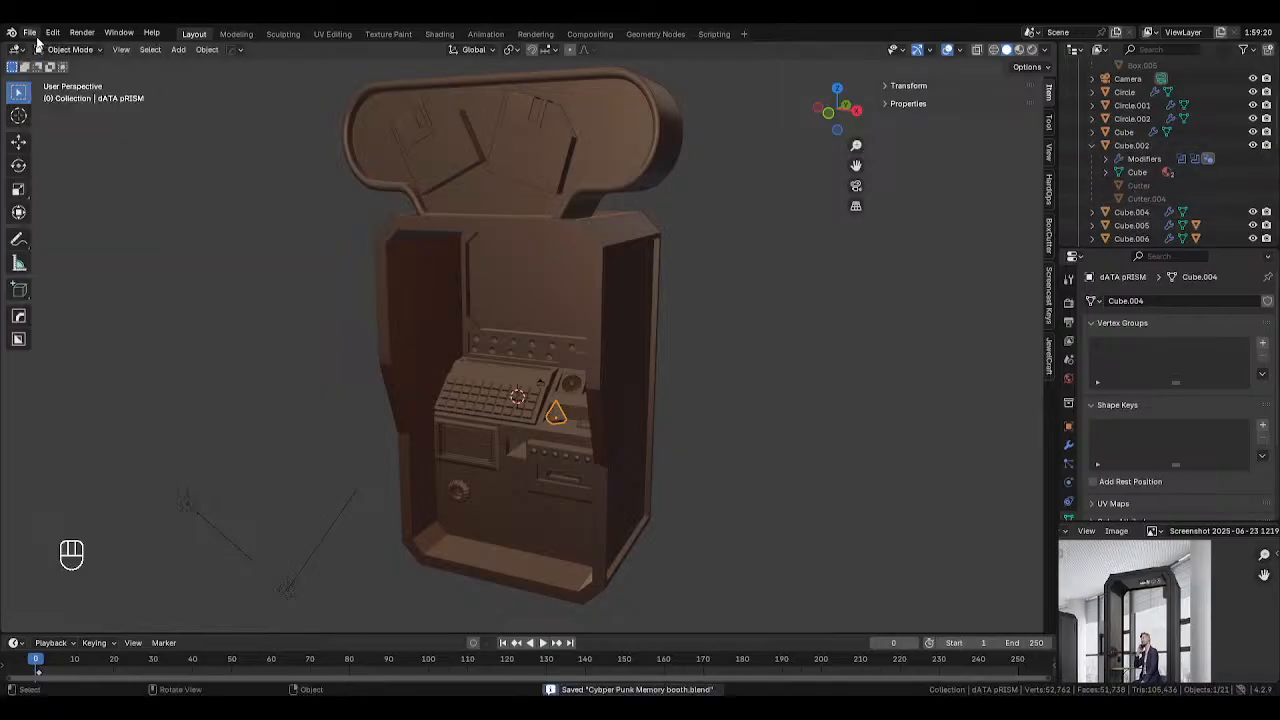
pyautogui.click(30, 32)
pyautogui.moveTo(50, 79)
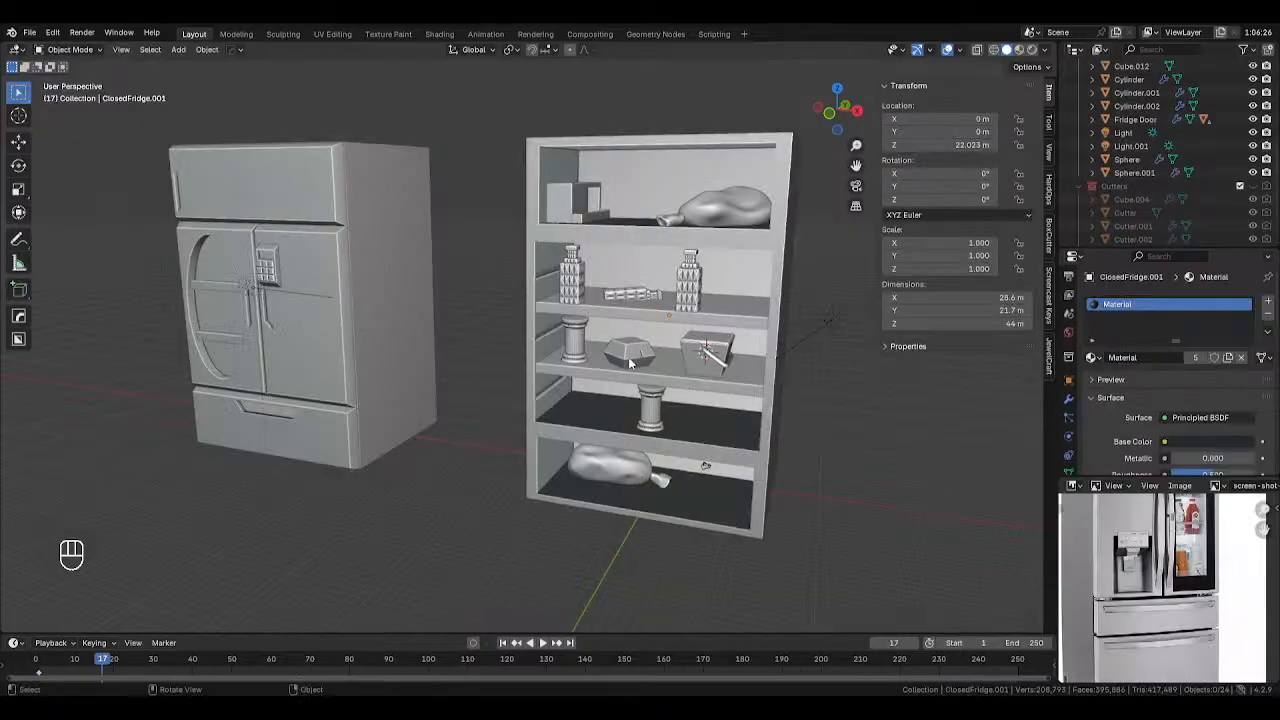
# Select the faceted food container on the fridge's middle shelf and rename it bUEGER CONTAIR
pyautogui.click(630, 363)
pyautogui.scroll(3, 1131, 112)
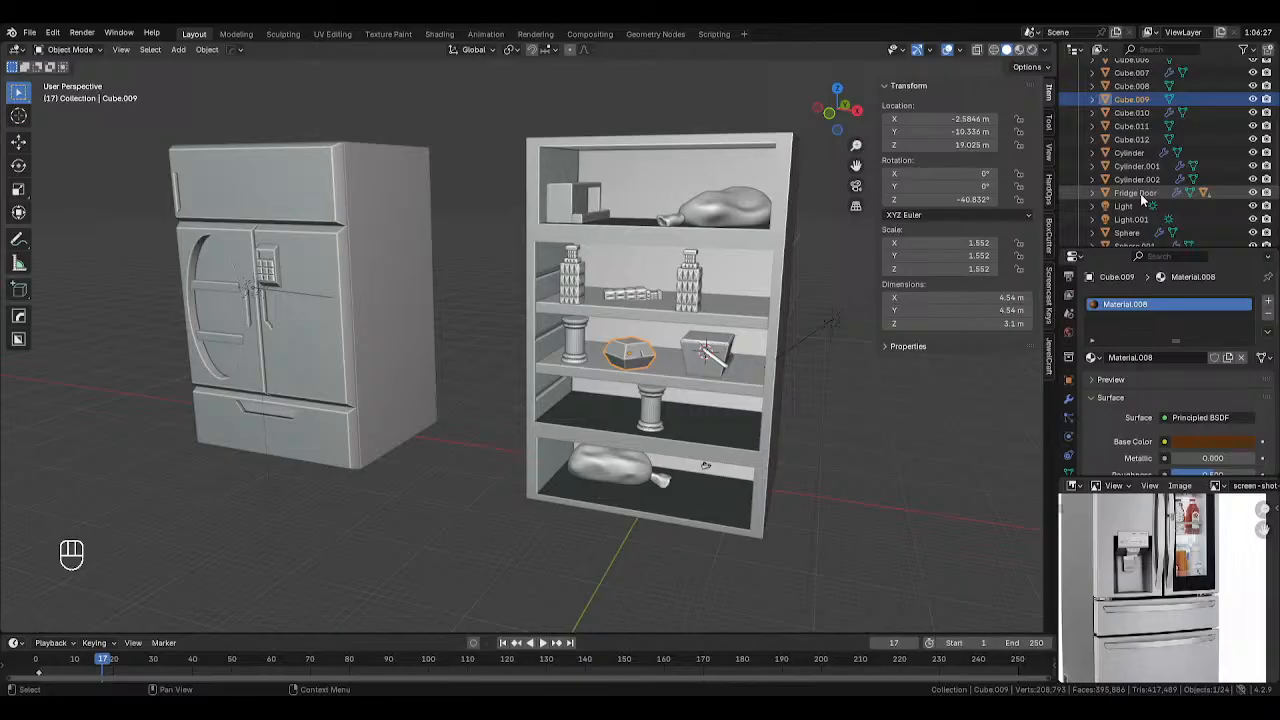
pyautogui.click(1125, 110)
pyautogui.click(1122, 102)
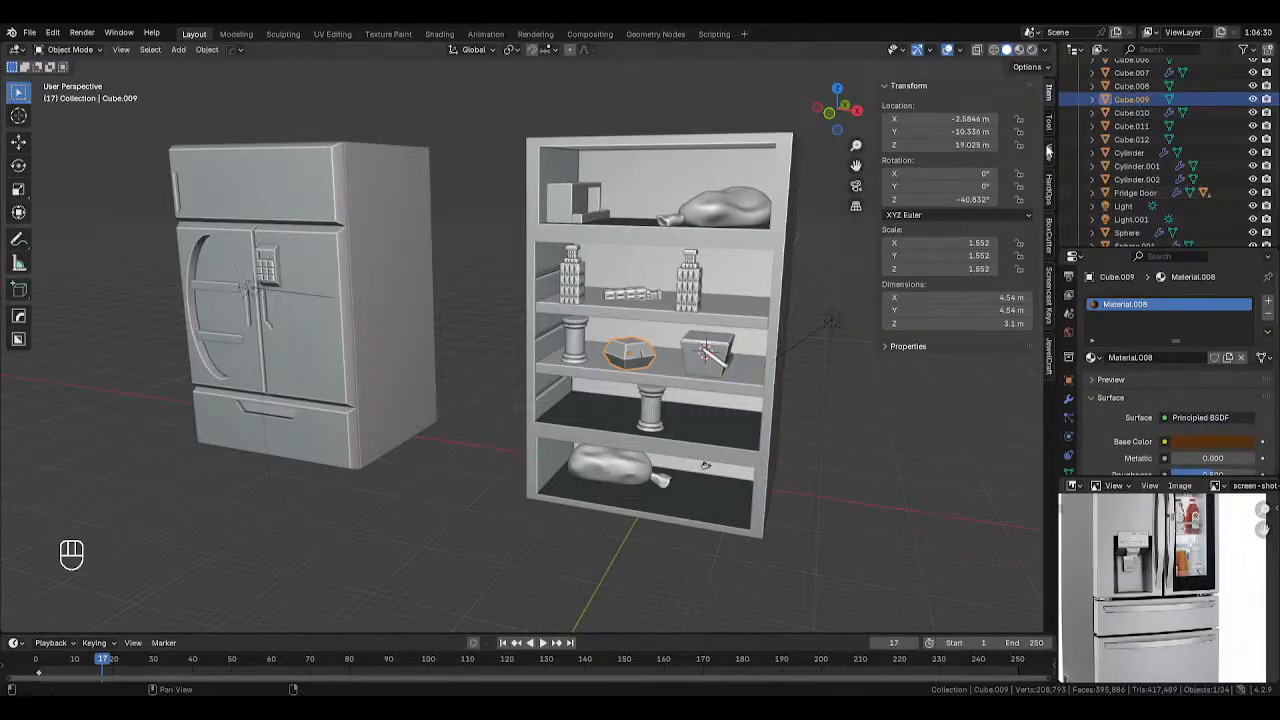
pyautogui.doubleClick(1125, 99)
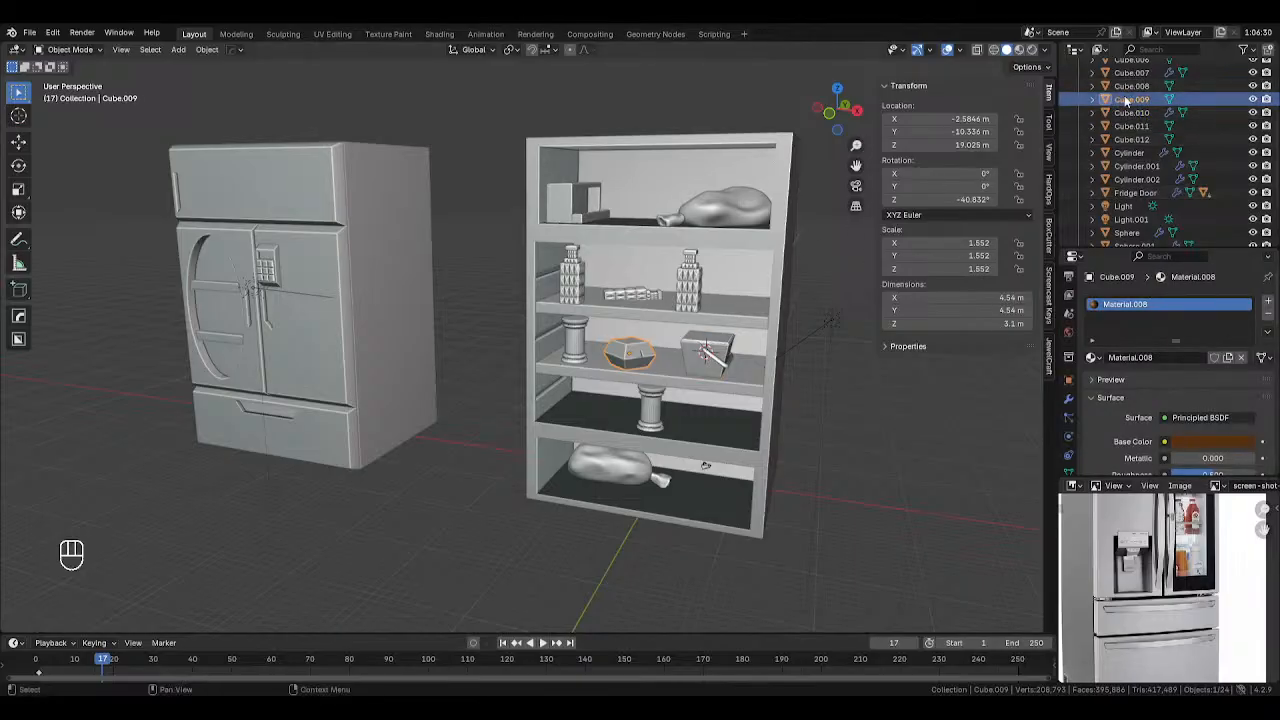
pyautogui.scroll(2, 1125, 97)
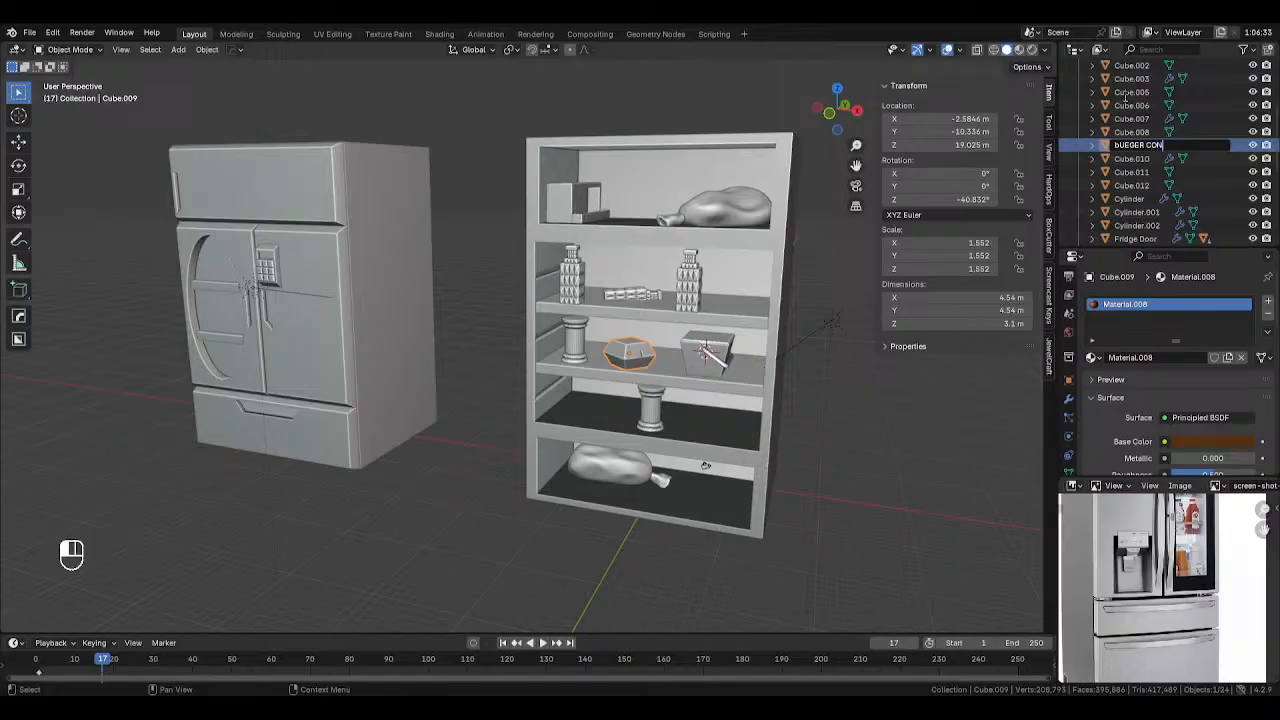
pyautogui.press('Return')
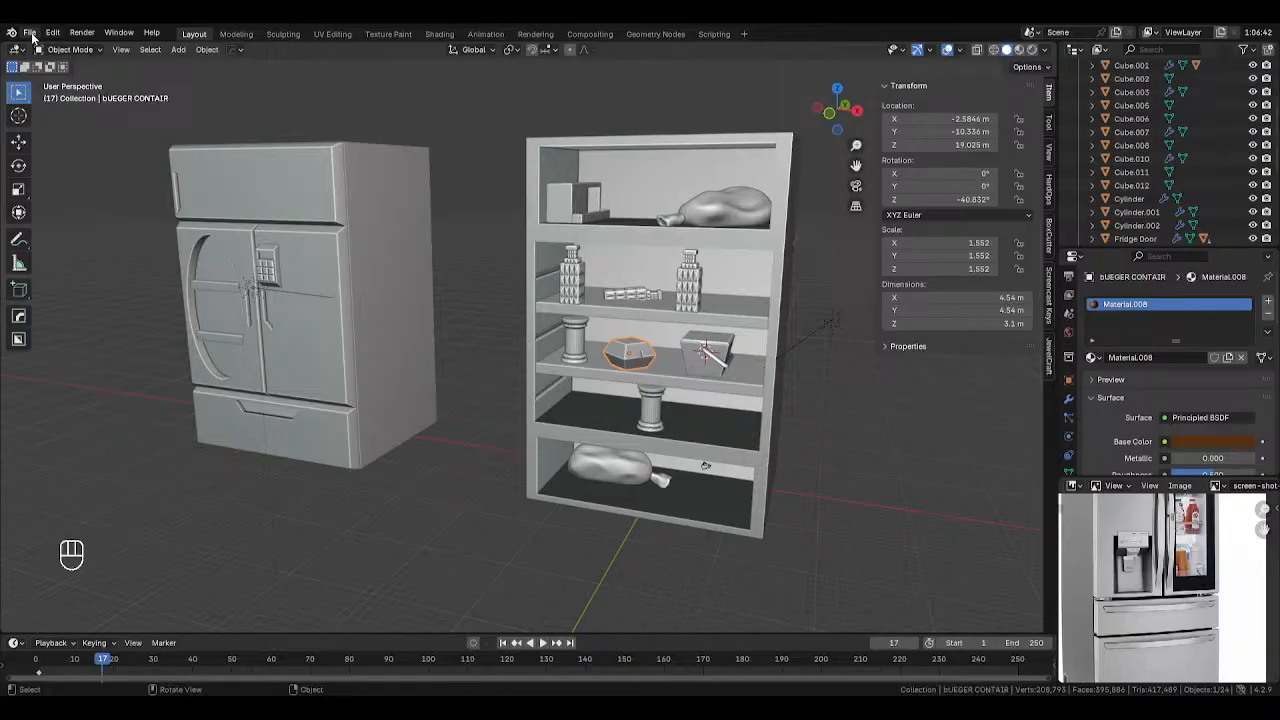
# Save the fridge file and reopen the recent file Cyberpunk Bed.blend
pyautogui.click(33, 38)
pyautogui.click(87, 120)
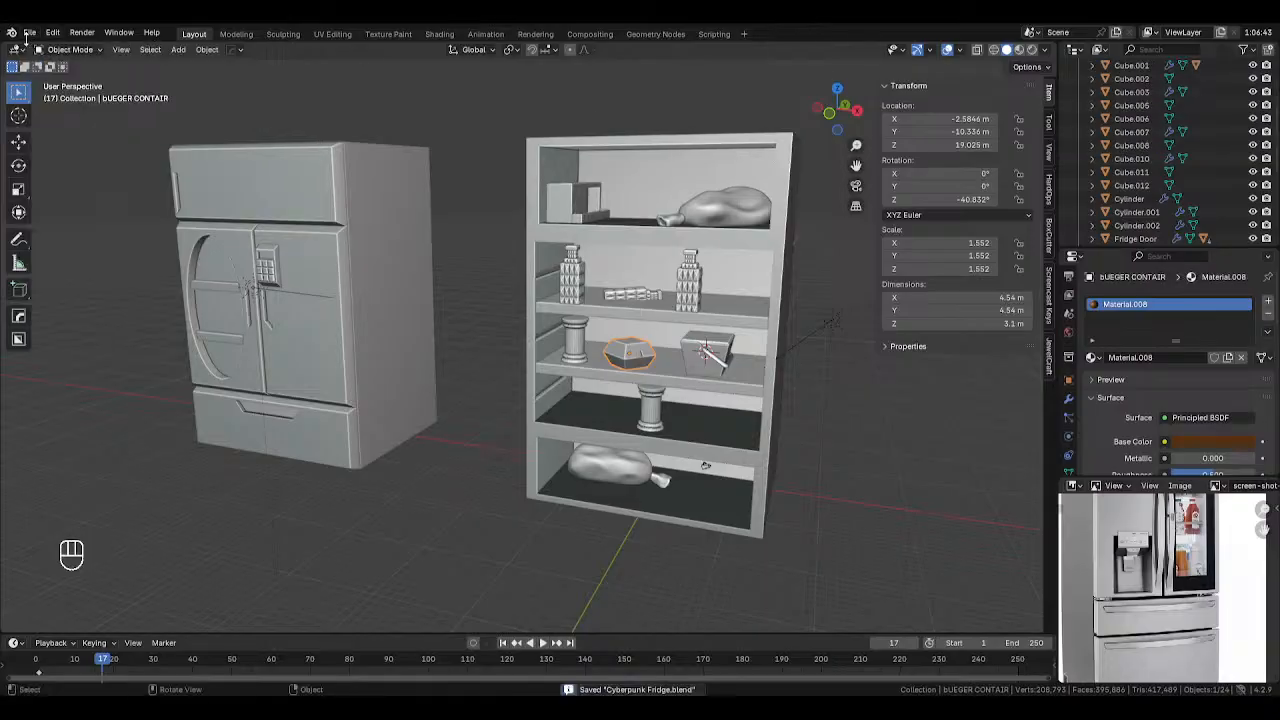
pyautogui.click(30, 37)
pyautogui.click(85, 119)
pyautogui.click(30, 33)
pyautogui.moveTo(75, 75)
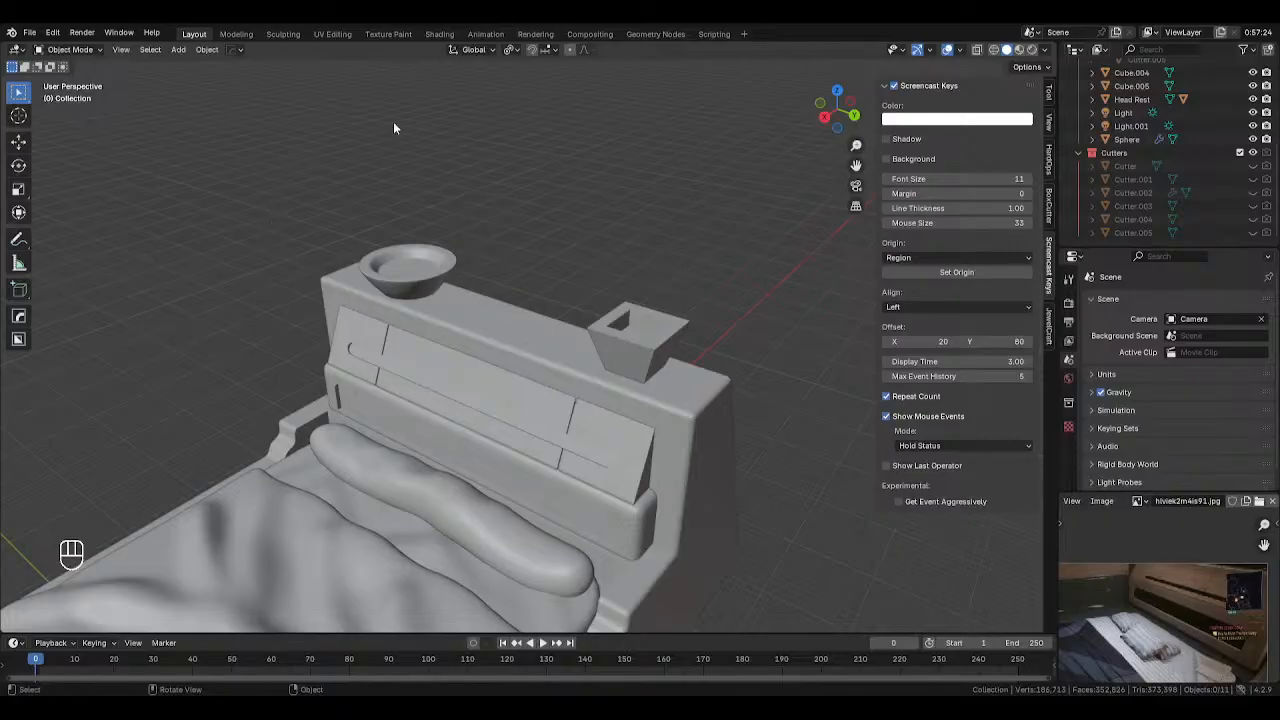
# Append the bUEGER CONTAIR object from the fridge file into the bed scene
pyautogui.click(29, 35)
pyautogui.hotkey('ctrl', 'v')
pyautogui.scroll(-6, 172, 192)
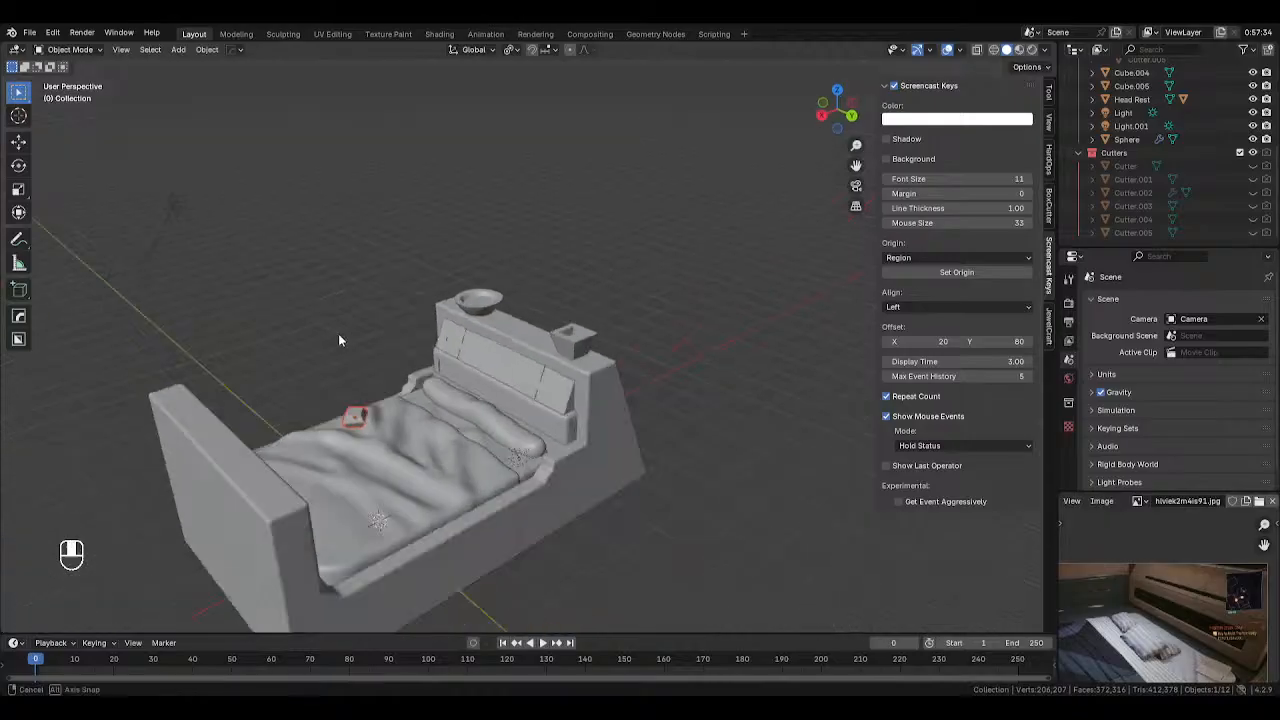
# Move the appended container along X over to the footboard and raise it about 13 m to the footboard's top
pyautogui.moveTo(338, 333); pyautogui.dragTo(412, 335, button='middle')
pyautogui.press('g')
pyautogui.press('y')
pyautogui.rightClick(364, 346)
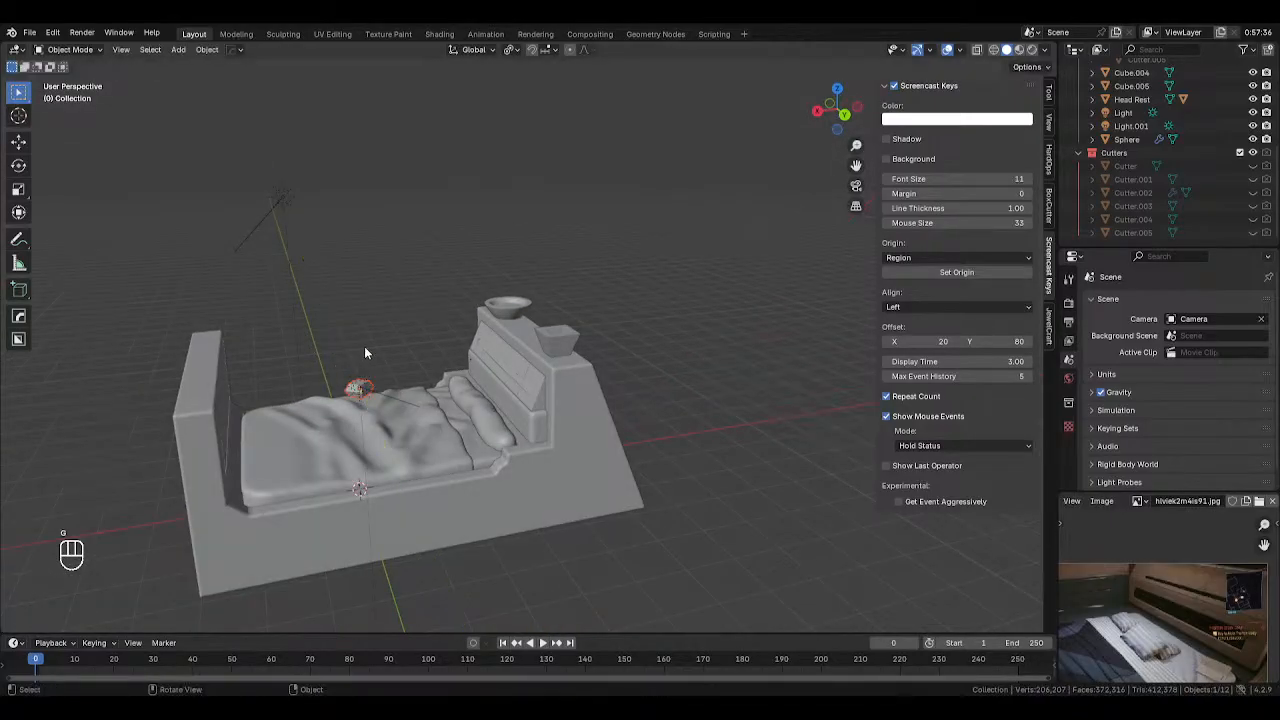
pyautogui.press('g')
pyautogui.press('x')
pyautogui.click(212, 350)
pyautogui.press('g')
pyautogui.press('z')
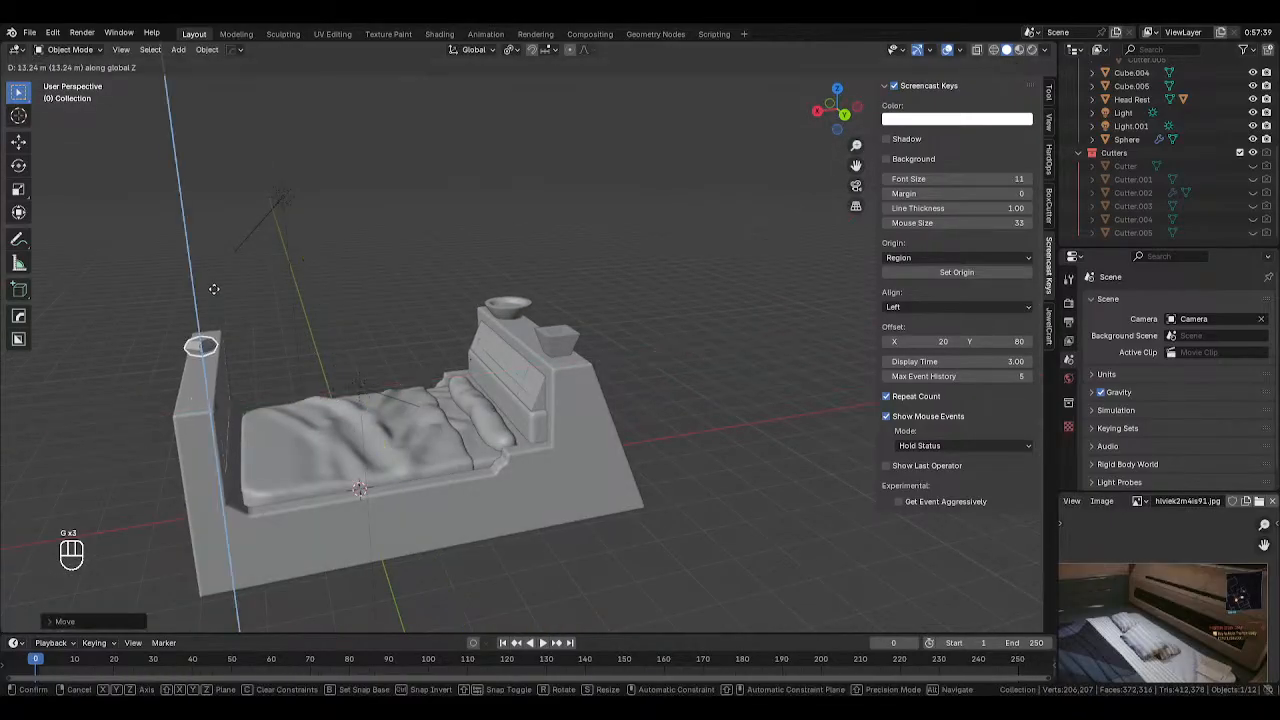
pyautogui.click(214, 289)
# Check the container's placement on the footboard and raise it along Z by about 0.7 m
pyautogui.moveTo(214, 289); pyautogui.dragTo(284, 279, button='middle')
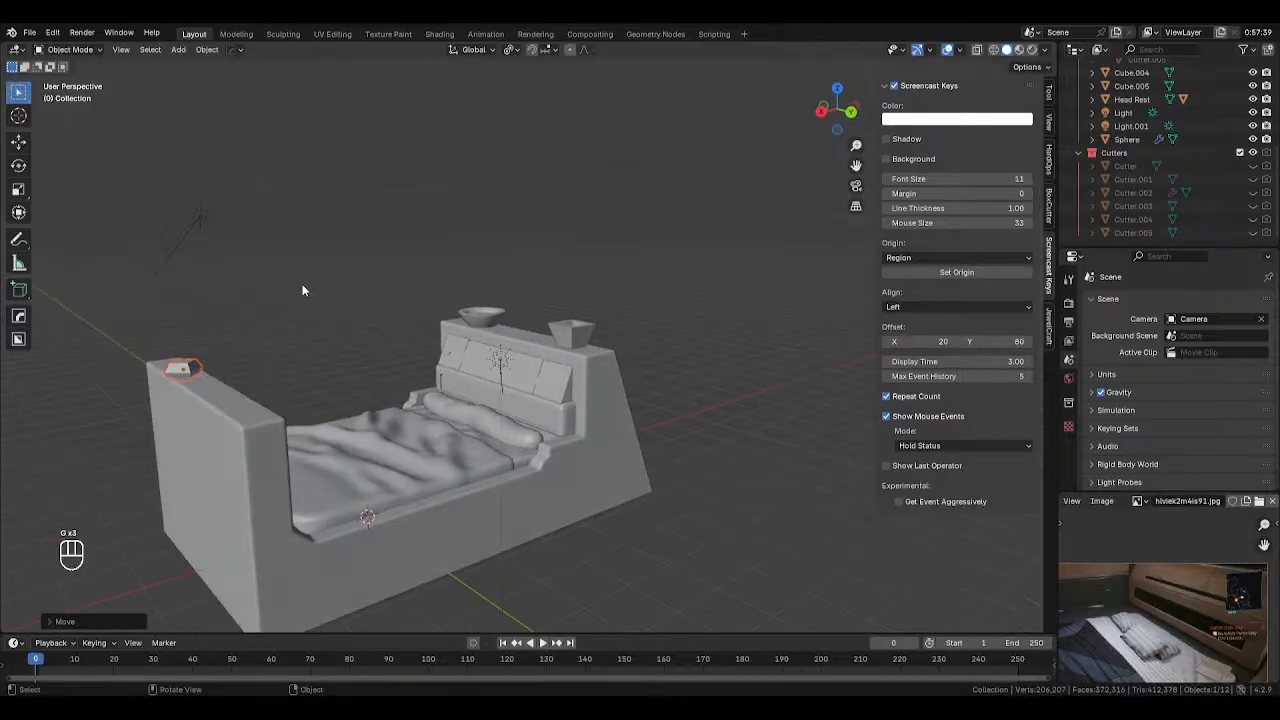
pyautogui.scroll(2, 350, 350)
pyautogui.press('g')
pyautogui.press('y')
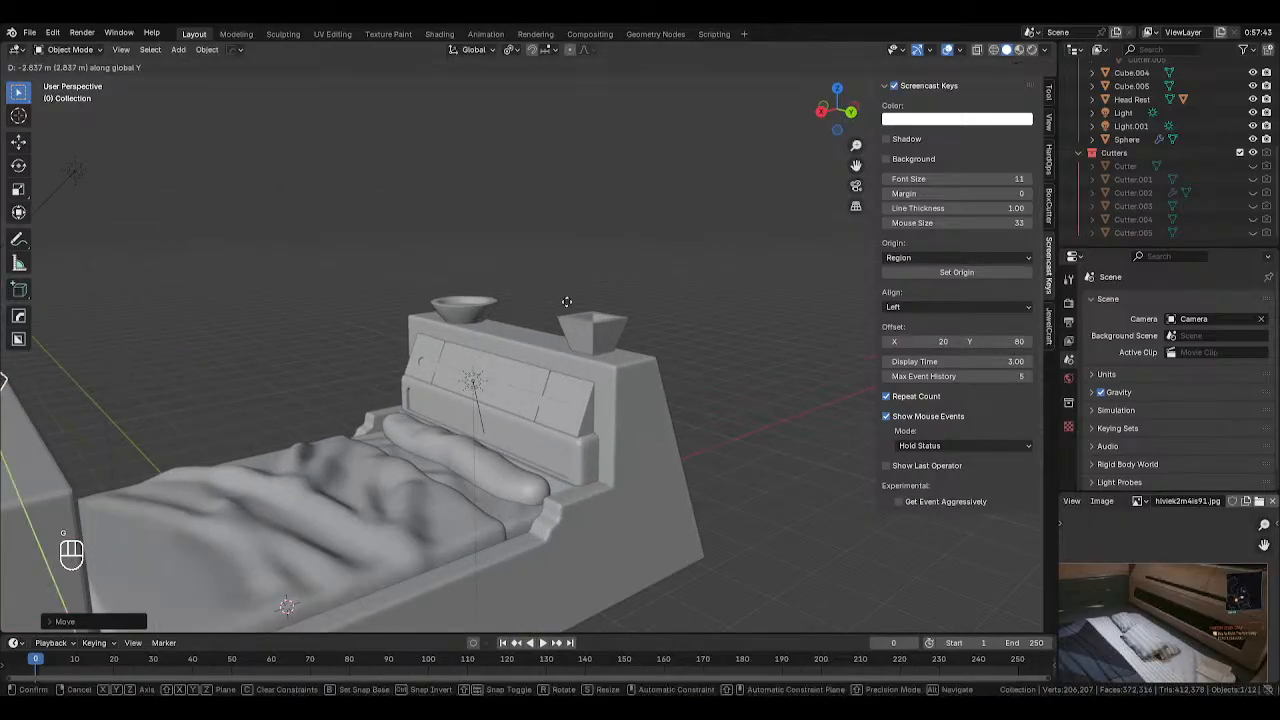
pyautogui.rightClick(562, 305)
pyautogui.moveTo(479, 355); pyautogui.dragTo(334, 341, button='middle')
pyautogui.press('g')
pyautogui.press('z')
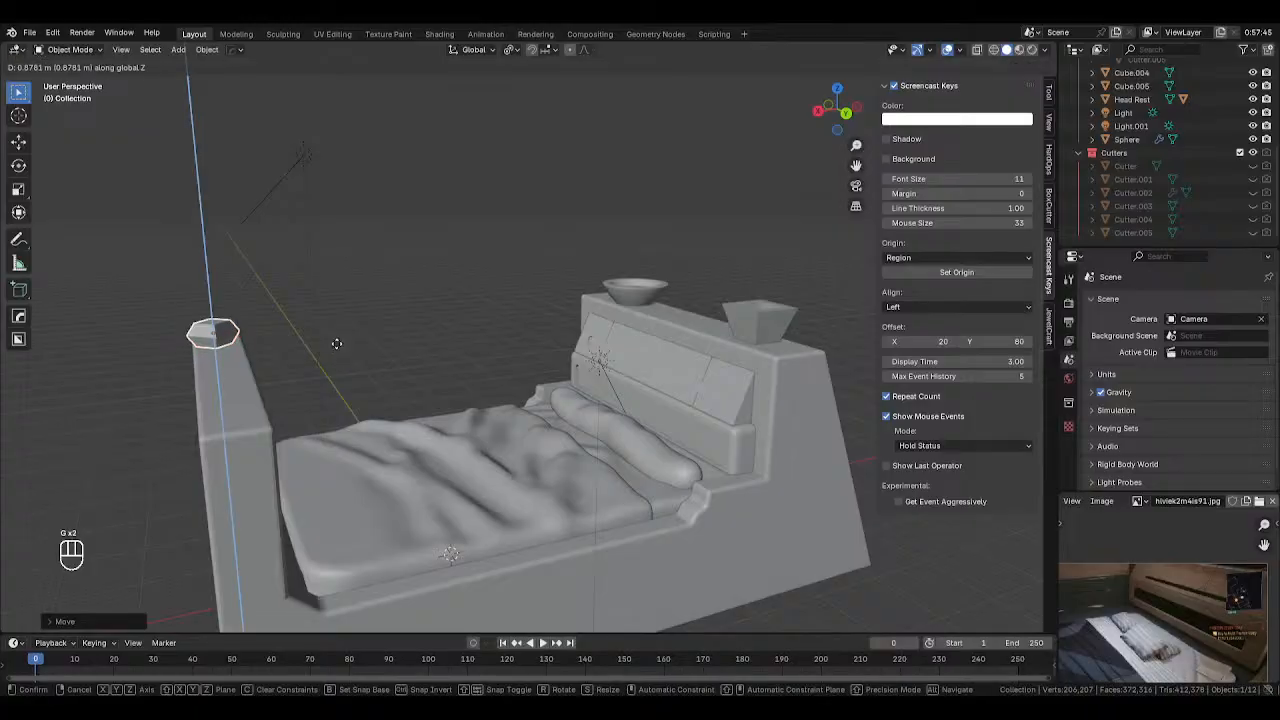
pyautogui.click(338, 343)
# Rotate the container about Z to about -239° and adjust its height on the footboard
pyautogui.press('r')
pyautogui.press('z')
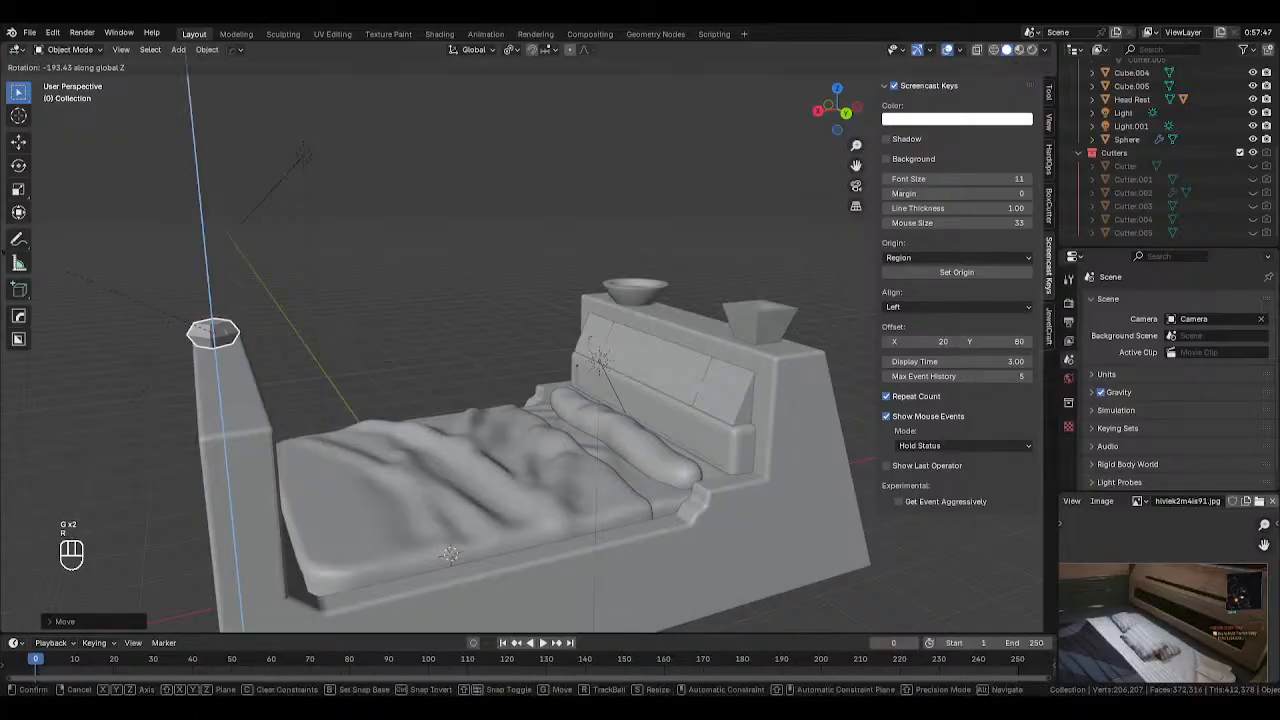
pyautogui.click(146, 240)
pyautogui.press('g')
pyautogui.press('z')
pyautogui.click(152, 242)
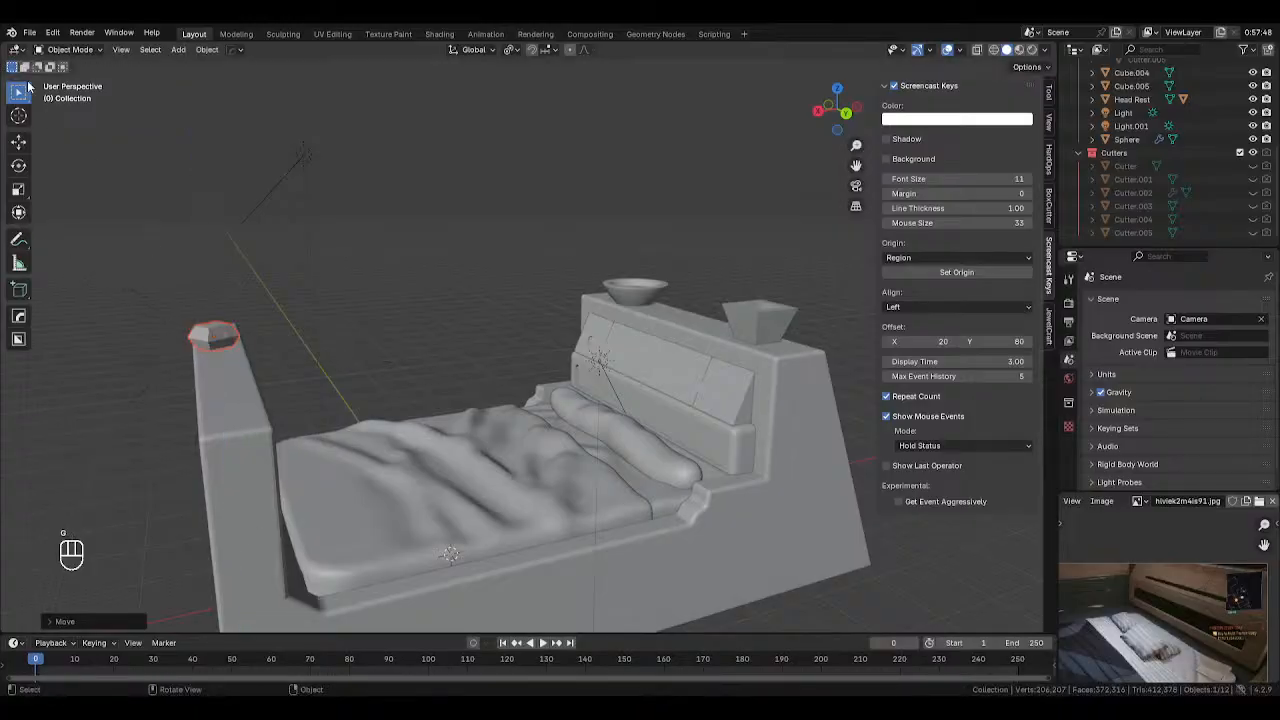
# Append the dATA PAD and dATA pRISM objects from the memory booth file and raise both above the mattress
pyautogui.click(30, 32)
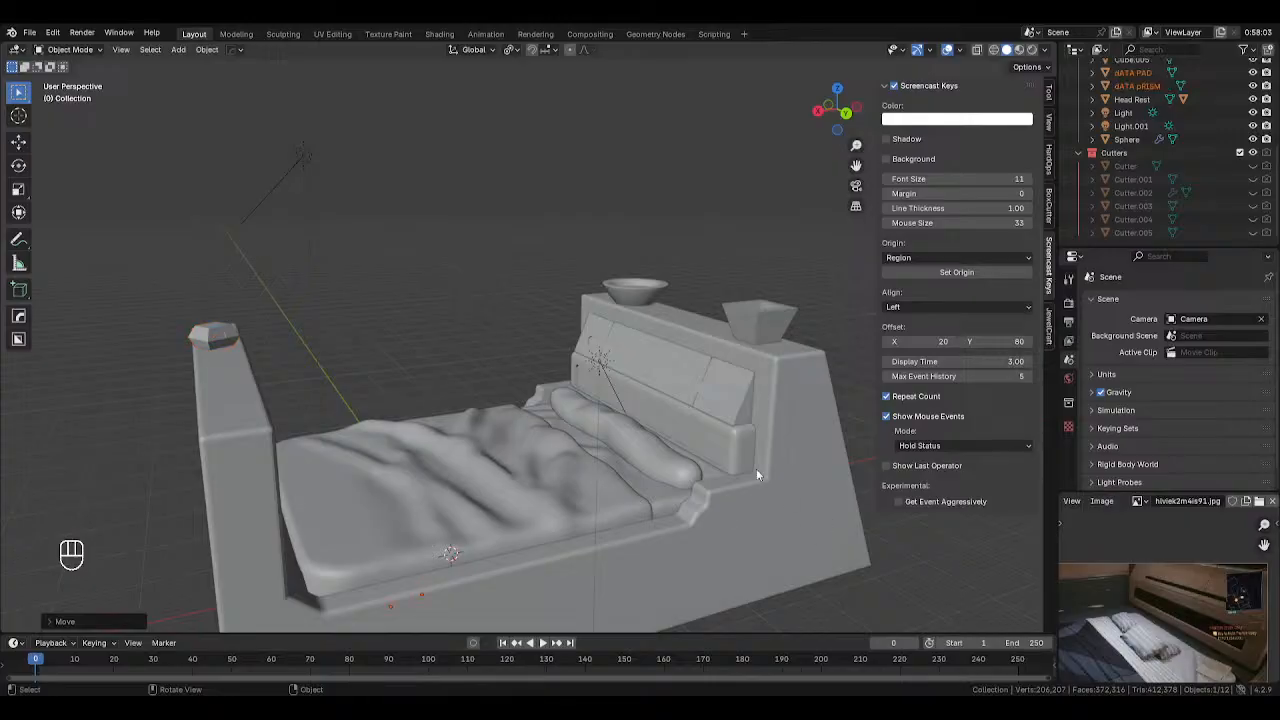
pyautogui.press('g')
pyautogui.press('z')
pyautogui.click(508, 179)
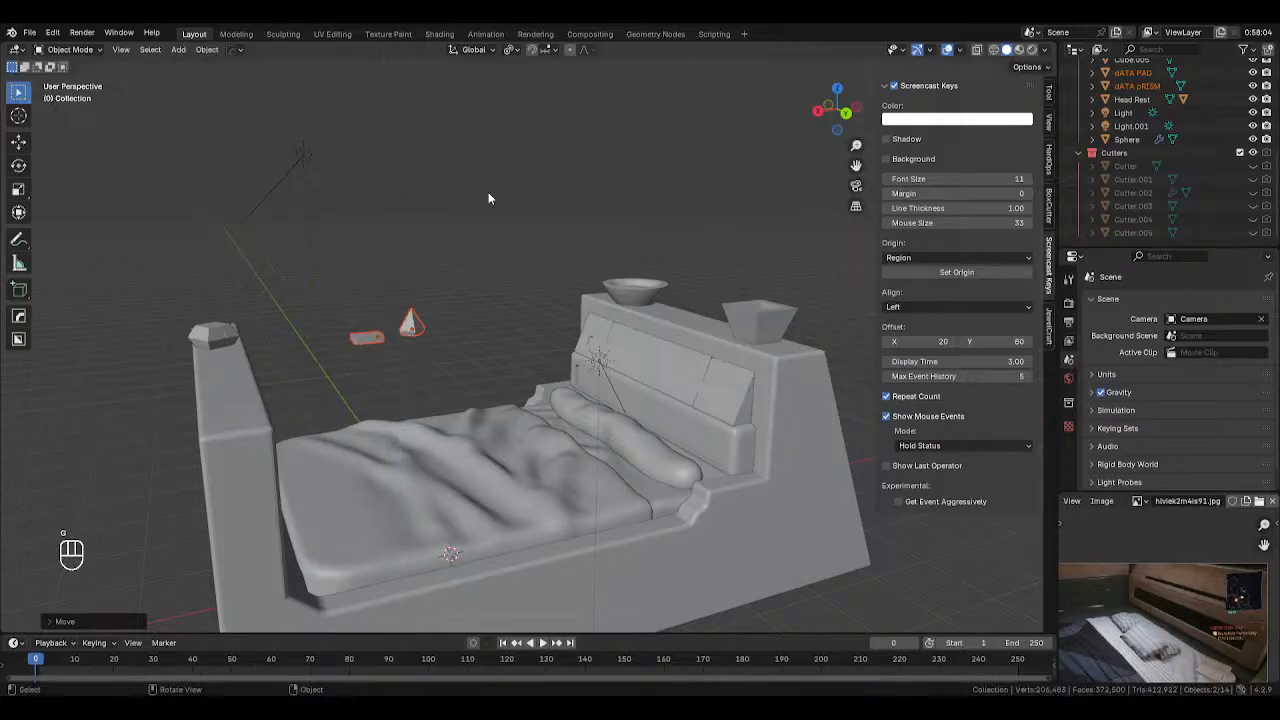
# Select only the dATA pRISM and move it along X over the footboard, to X about 27.5 m
pyautogui.press('g')
pyautogui.rightClick(441, 238)
pyautogui.click(417, 317)
pyautogui.press('g')
pyautogui.press('y')
pyautogui.rightClick(371, 323)
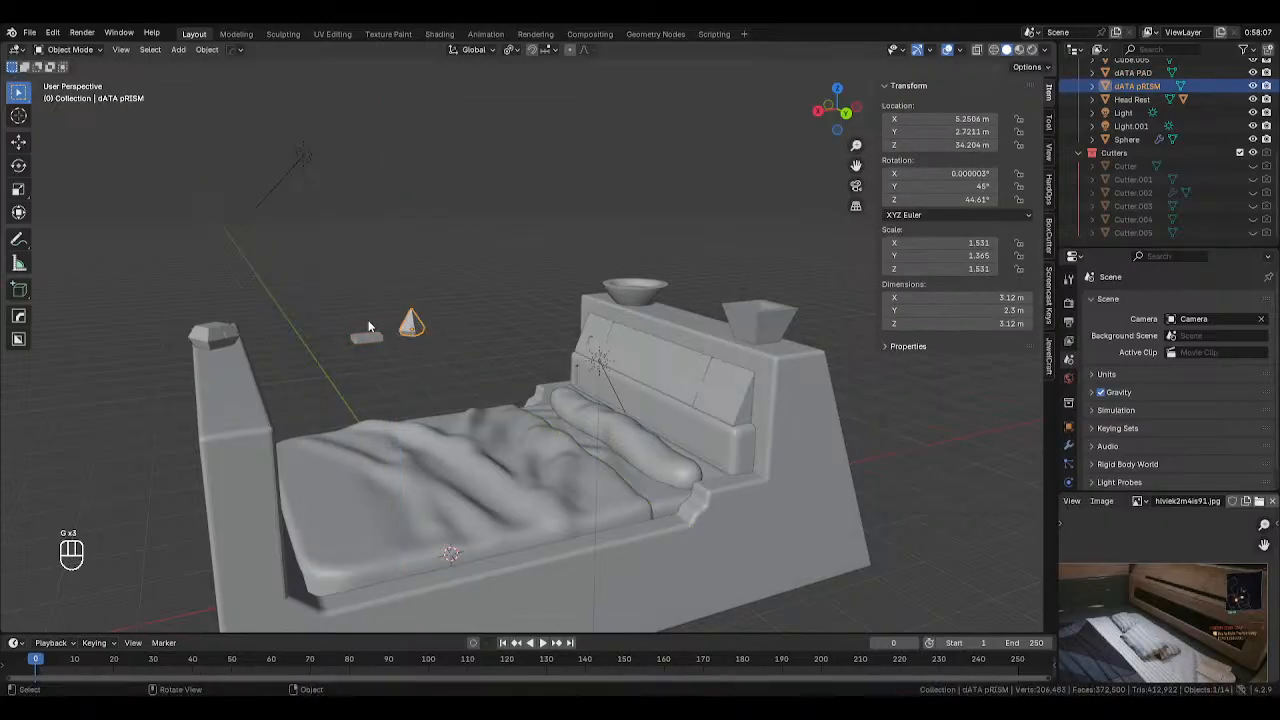
pyautogui.press('g')
pyautogui.press('x')
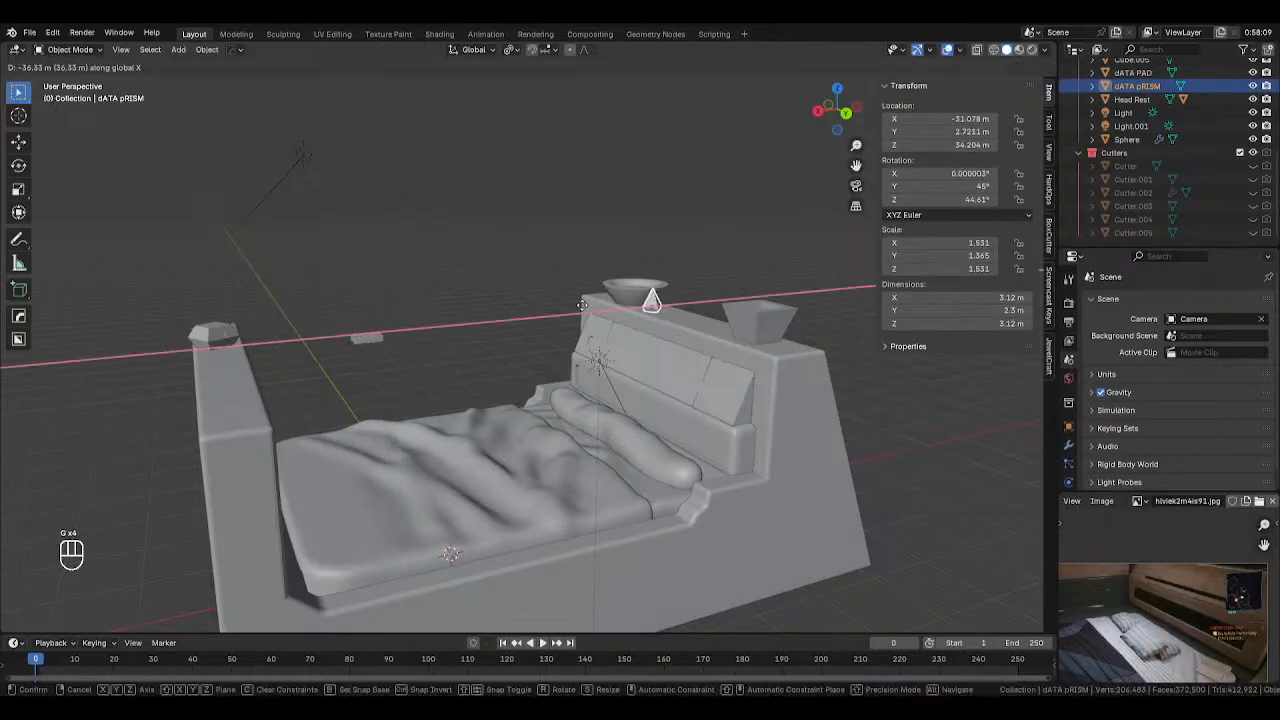
pyautogui.click(230, 328)
# Move the dATA PAD along X over the headboard's top between the two bowls, to X about -40.3 m
pyautogui.click(366, 340)
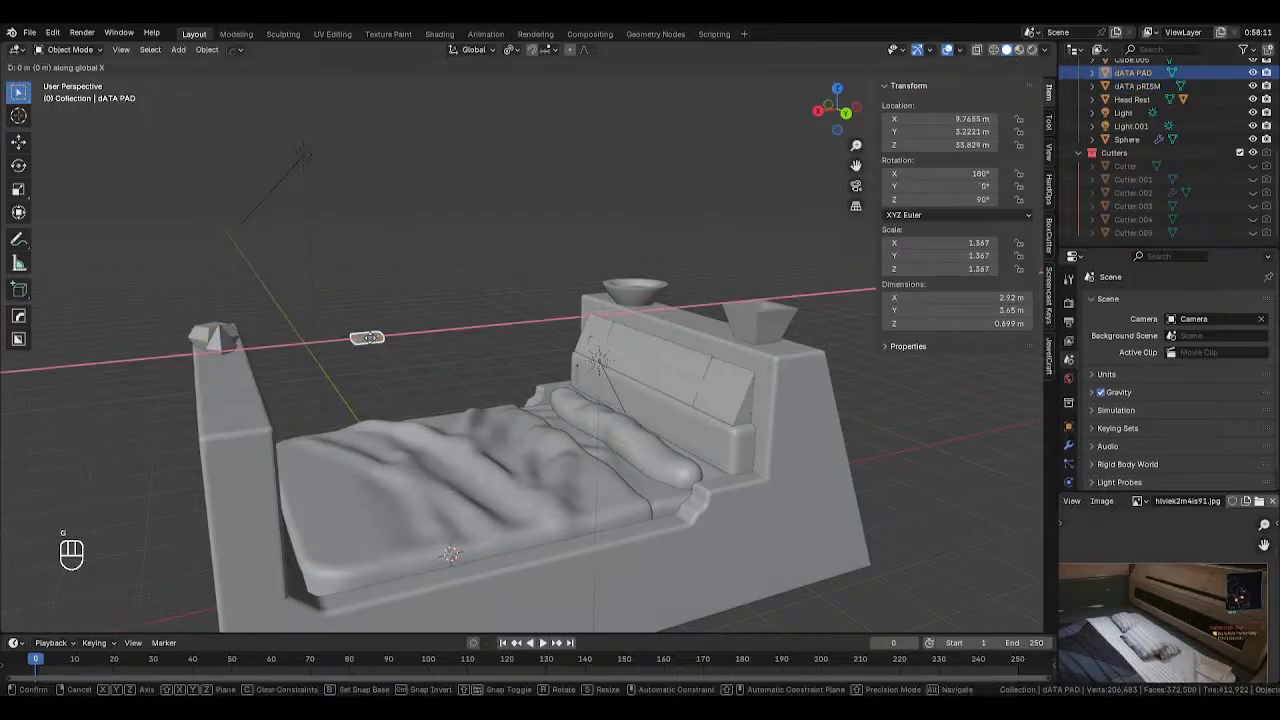
pyautogui.press('g')
pyautogui.press('x')
pyautogui.click(624, 305)
pyautogui.moveTo(624, 305); pyautogui.dragTo(527, 298, button='middle')
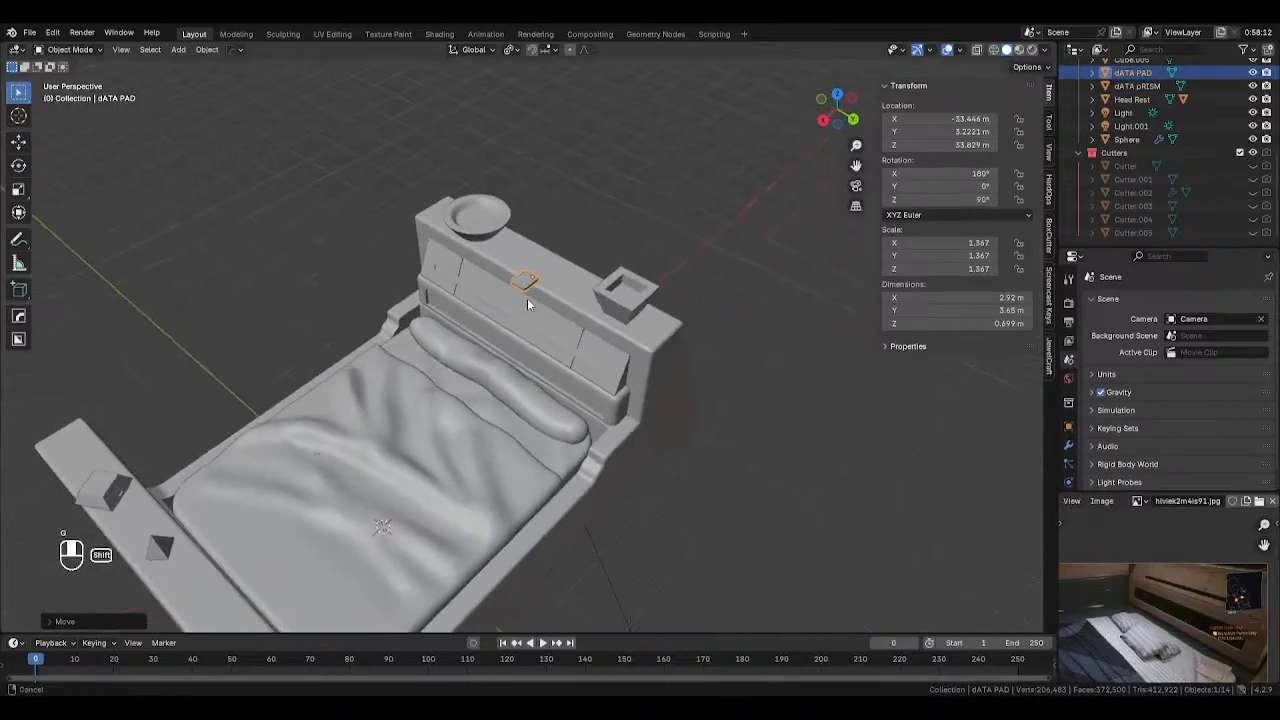
pyautogui.scroll(3, 614, 285)
pyautogui.press('g')
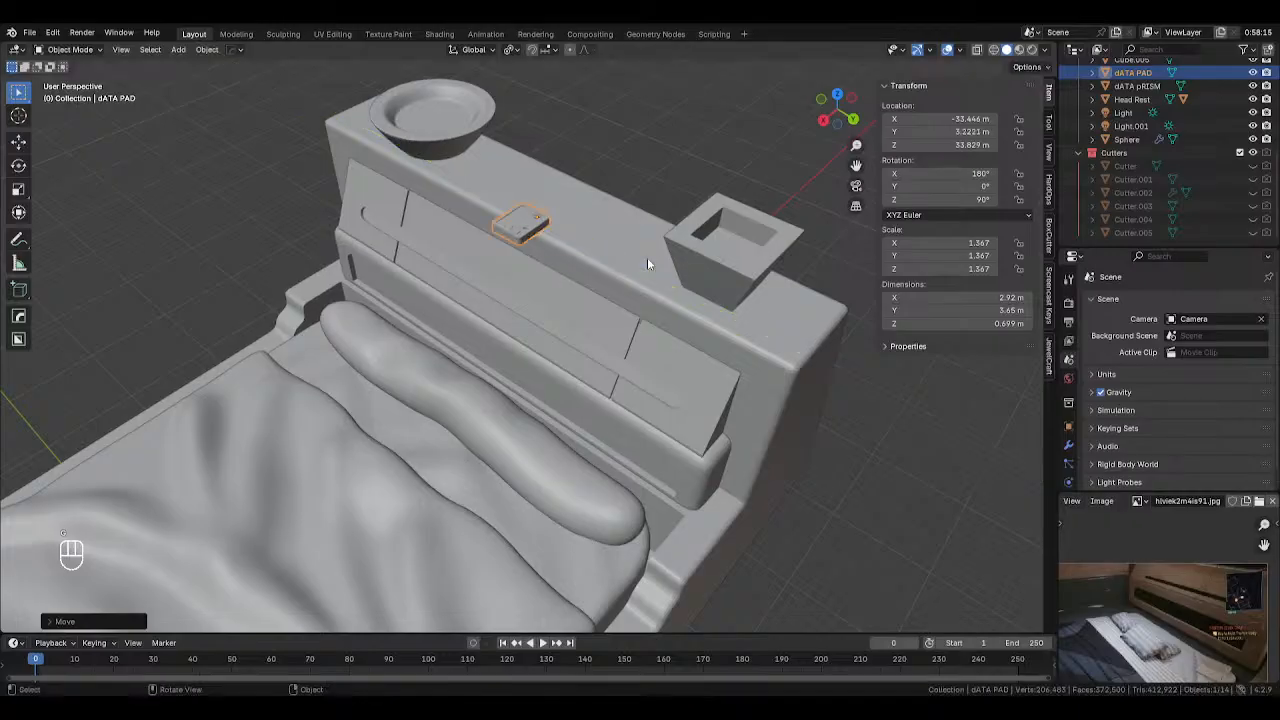
pyautogui.press('x')
pyautogui.click(710, 231)
# Lower the dATA PAD onto the headboard's top at Z about 31.6 m and rotate it about Z to about 54.6°
pyautogui.press('g')
pyautogui.press('z')
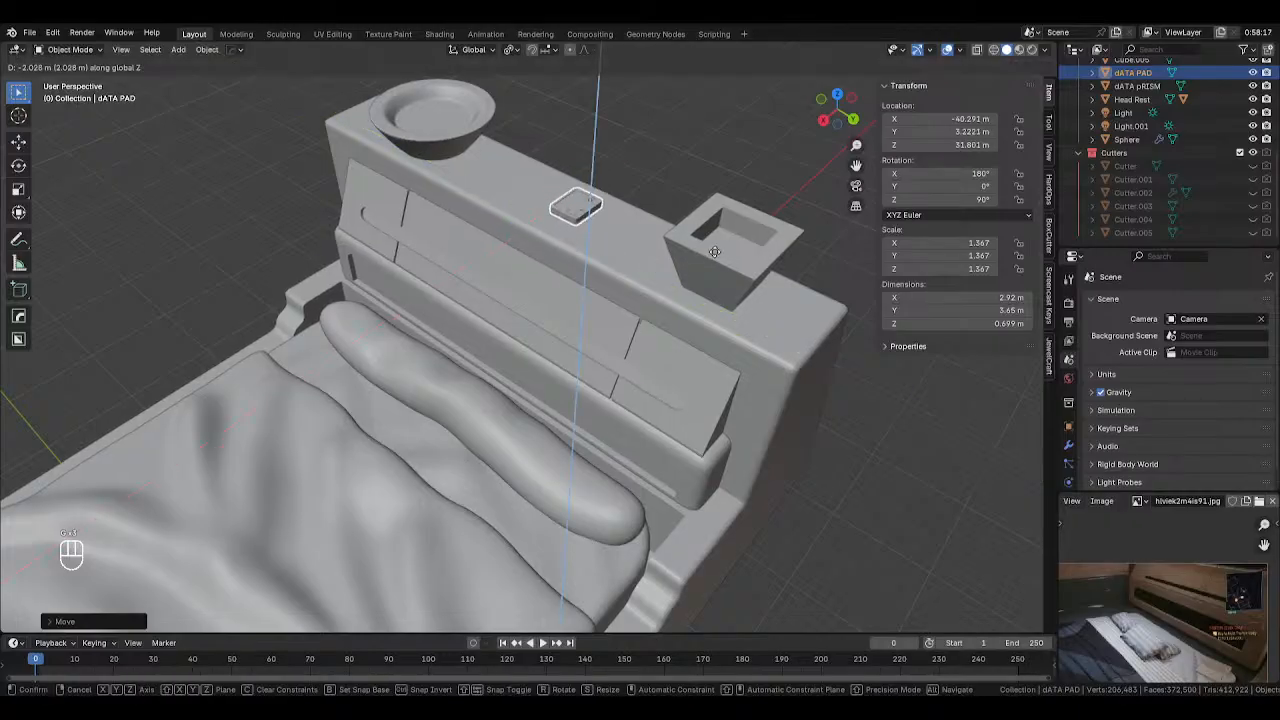
pyautogui.click(711, 255)
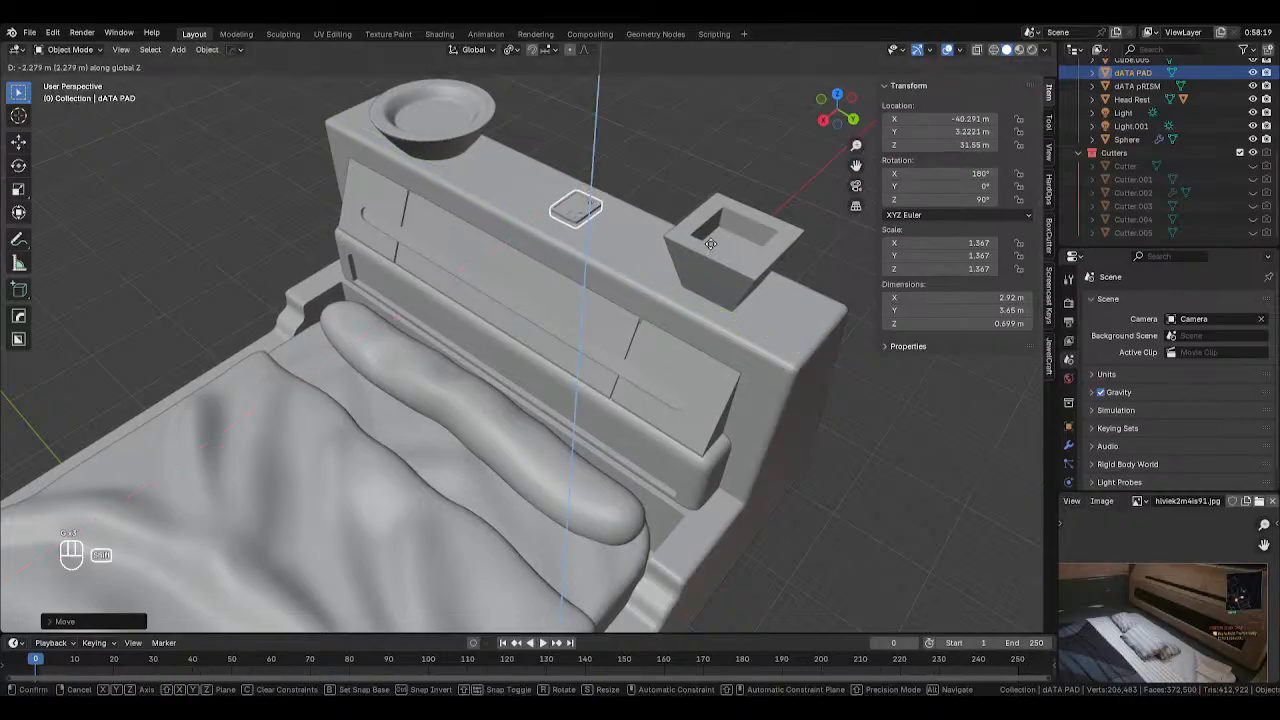
pyautogui.press('r')
pyautogui.press('z')
pyautogui.click(730, 351)
# Switch the viewport to rendered shading, deselect the data pad and view the whole bed with its props
pyautogui.press('z')
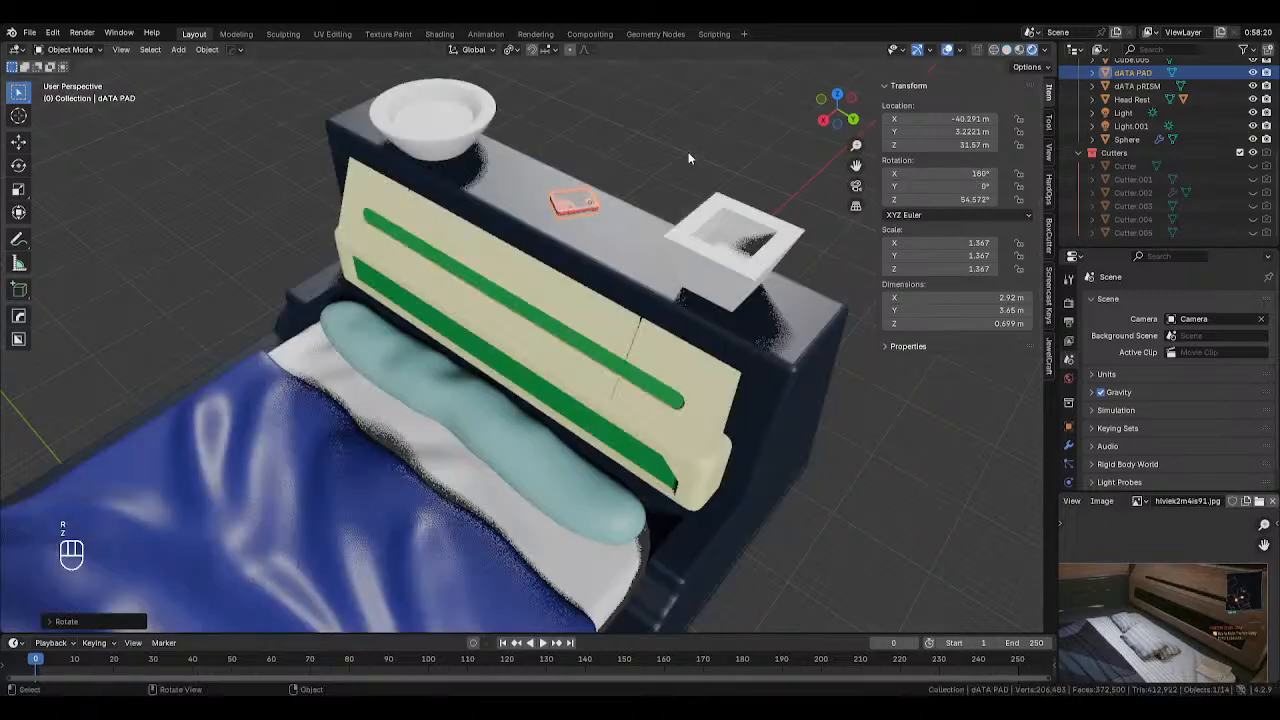
pyautogui.click(702, 153)
pyautogui.moveTo(702, 153)
pyautogui.mouseDown(button='middle')
pyautogui.moveTo(617, 138)
pyautogui.moveTo(528, 225)
pyautogui.moveTo(636, 229)
pyautogui.mouseUp(button='middle')
pyautogui.scroll(-3, 528, 225)
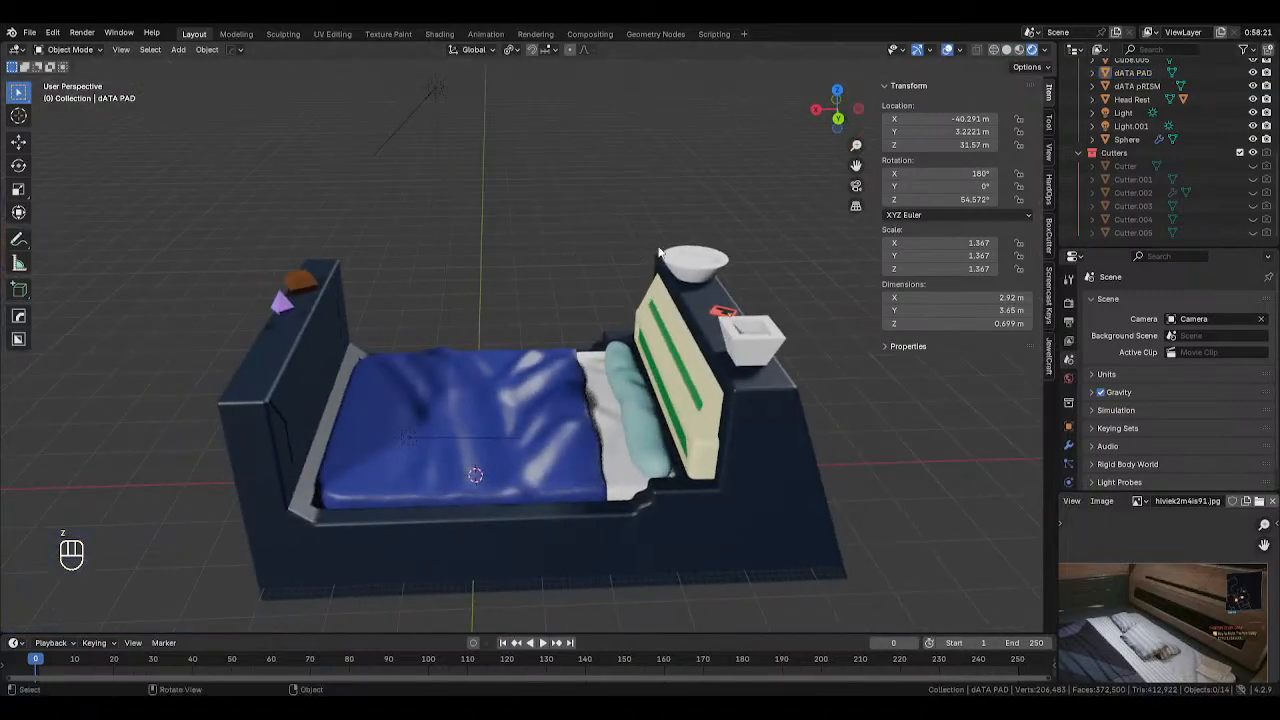
pyautogui.moveTo(500, 284); pyautogui.dragTo(557, 285, button='middle')
# Lower the dATA pRISM onto the footboard's top surface, to Z about 31.6 m
pyautogui.click(291, 358)
pyautogui.click(269, 362)
pyautogui.press('g')
pyautogui.press('z')
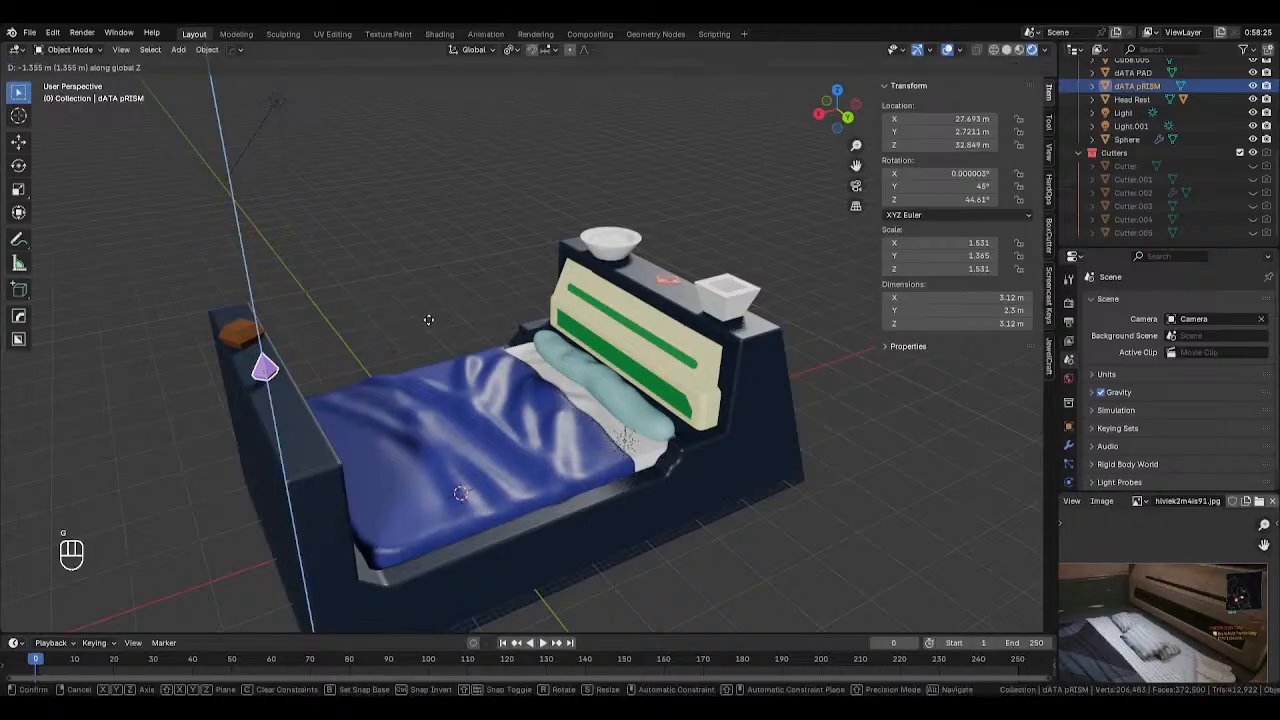
pyautogui.click(428, 327)
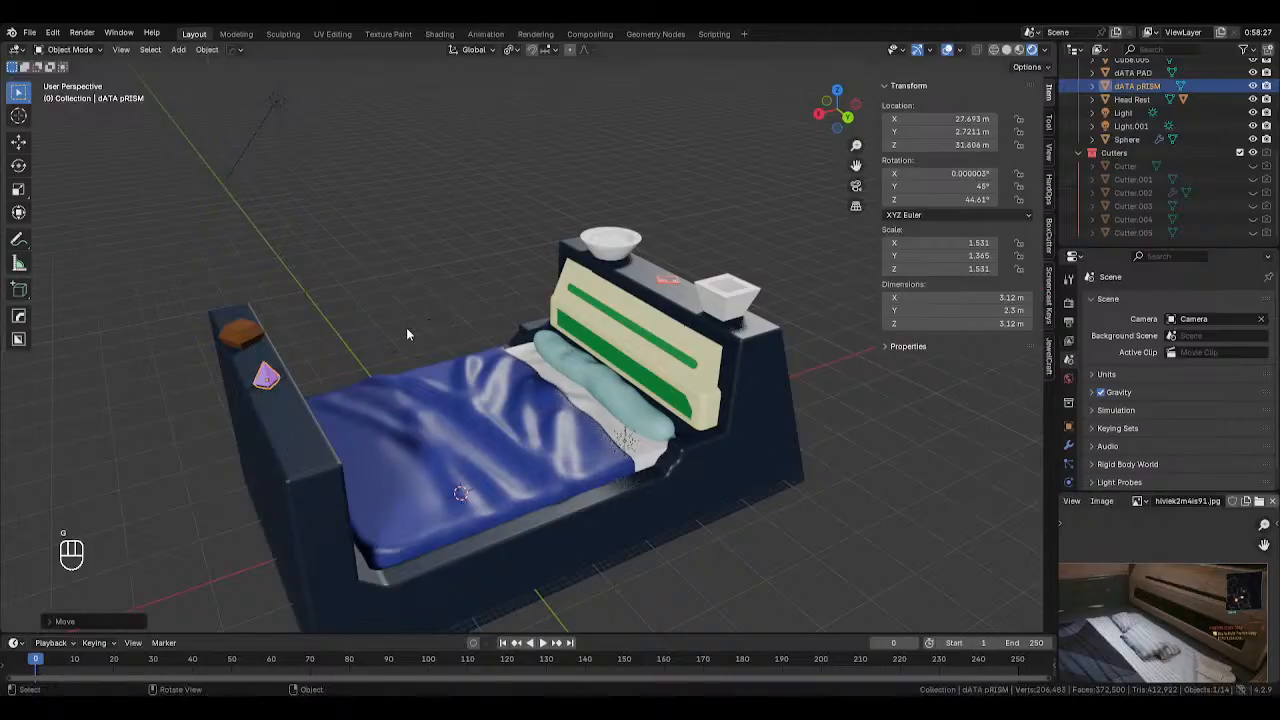
# Change the container's base color to a dark olive brown with hue 0.120, saturation 0.708 and value 0.095
pyautogui.click(250, 332)
pyautogui.scroll(6, 454, 351)
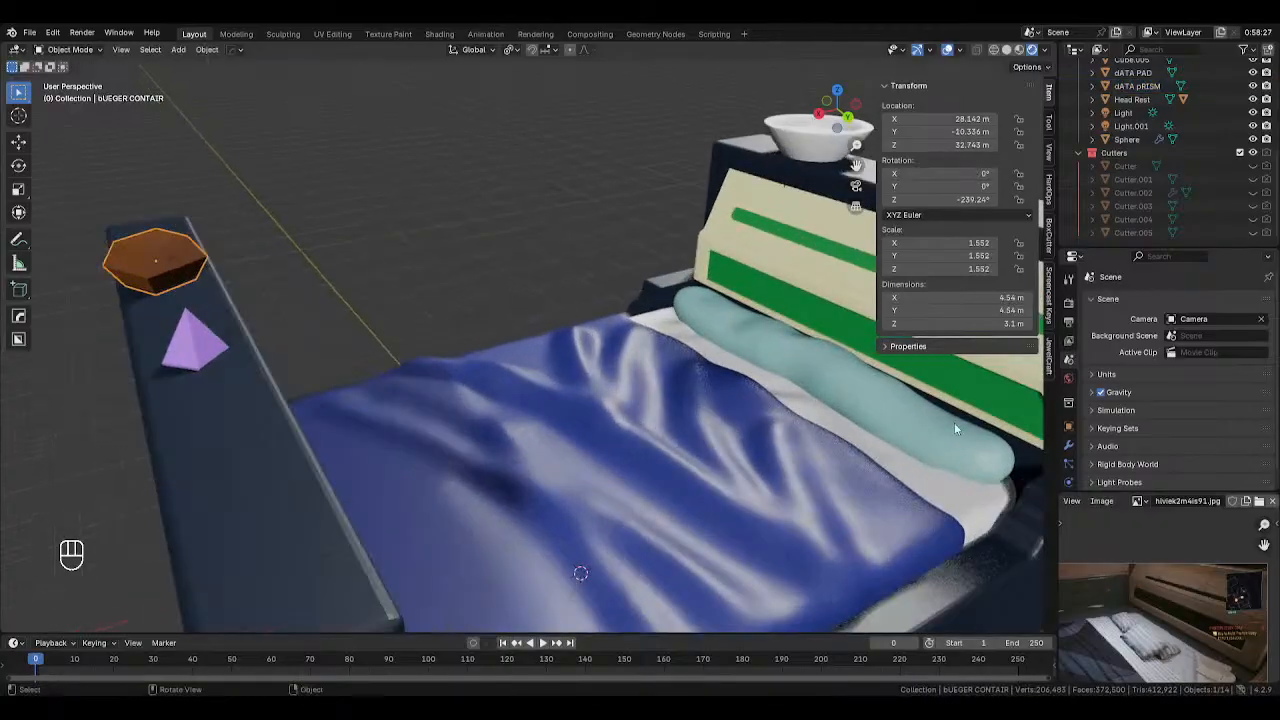
pyautogui.scroll(-3, 1070, 440)
pyautogui.click(1070, 455)
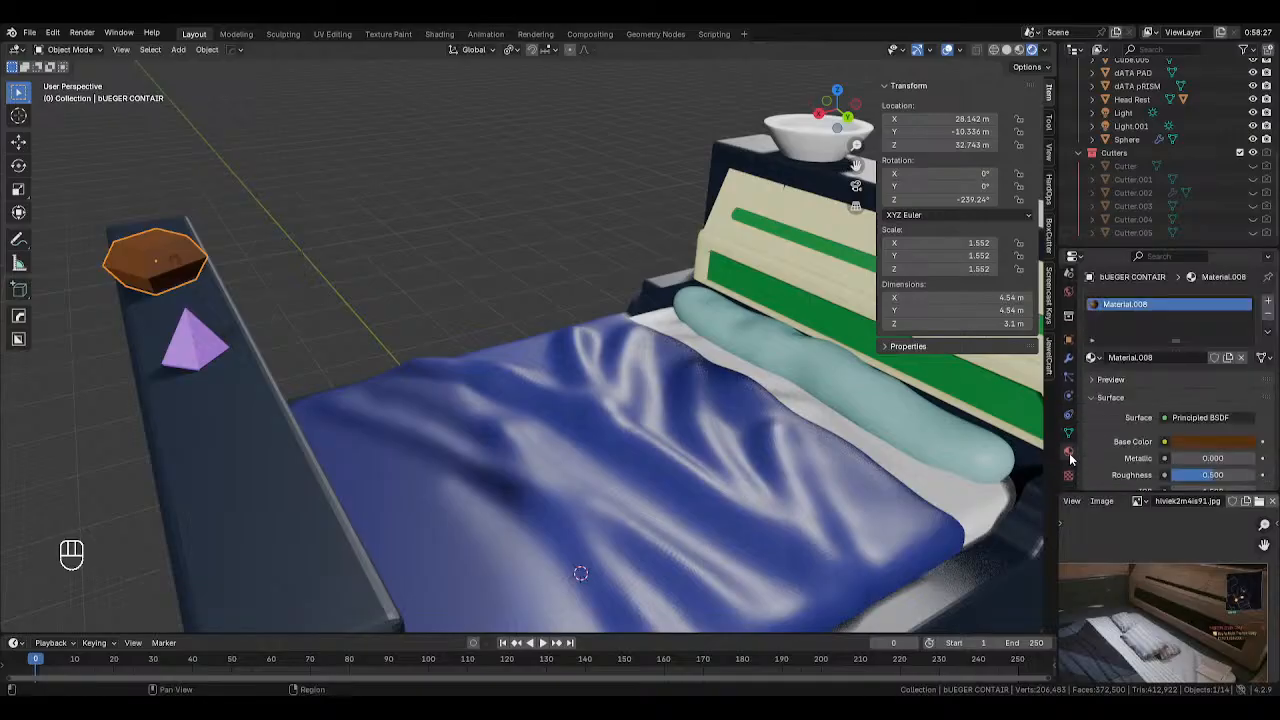
pyautogui.click(1178, 442)
pyautogui.moveTo(1148, 326); pyautogui.dragTo(1170, 300)
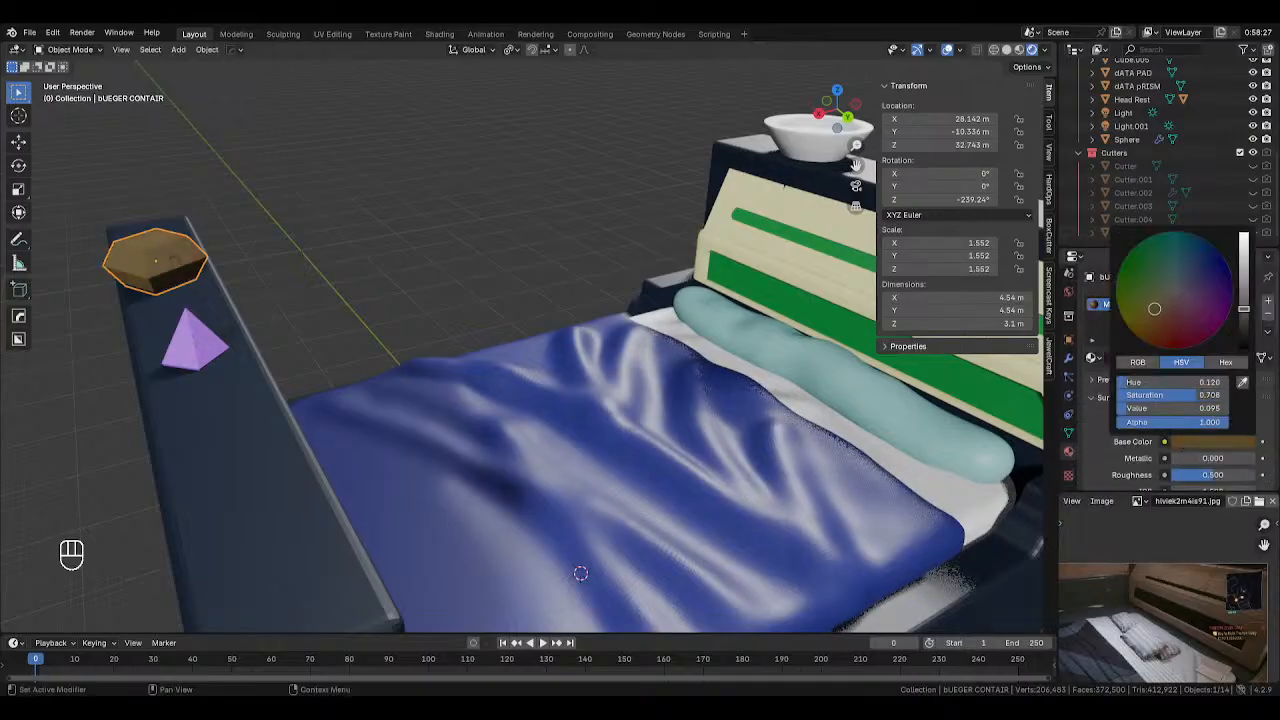
# Assign the existing Material.002 to the round bowl on the headboard and deselect the bowl
pyautogui.scroll(-5, 477, 170)
pyautogui.moveTo(514, 209); pyautogui.dragTo(575, 215, button='middle')
pyautogui.click(718, 243)
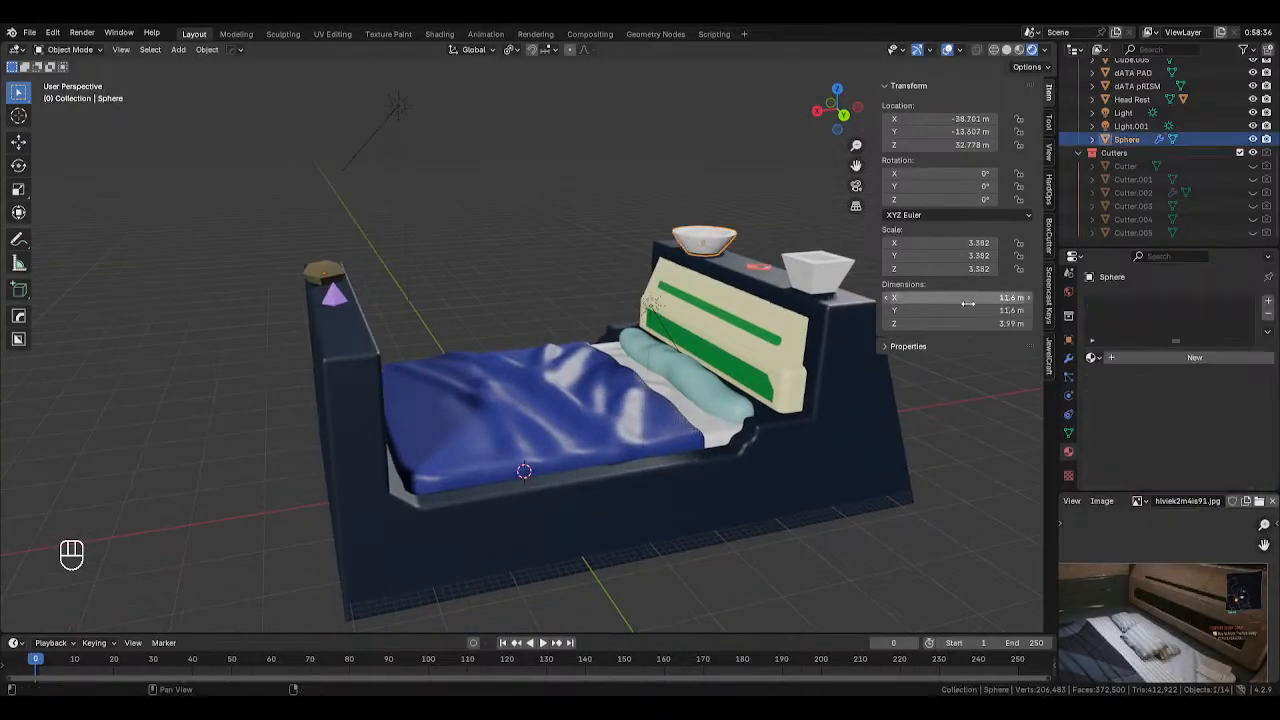
pyautogui.click(1093, 358)
pyautogui.click(1100, 391)
pyautogui.click(702, 166)
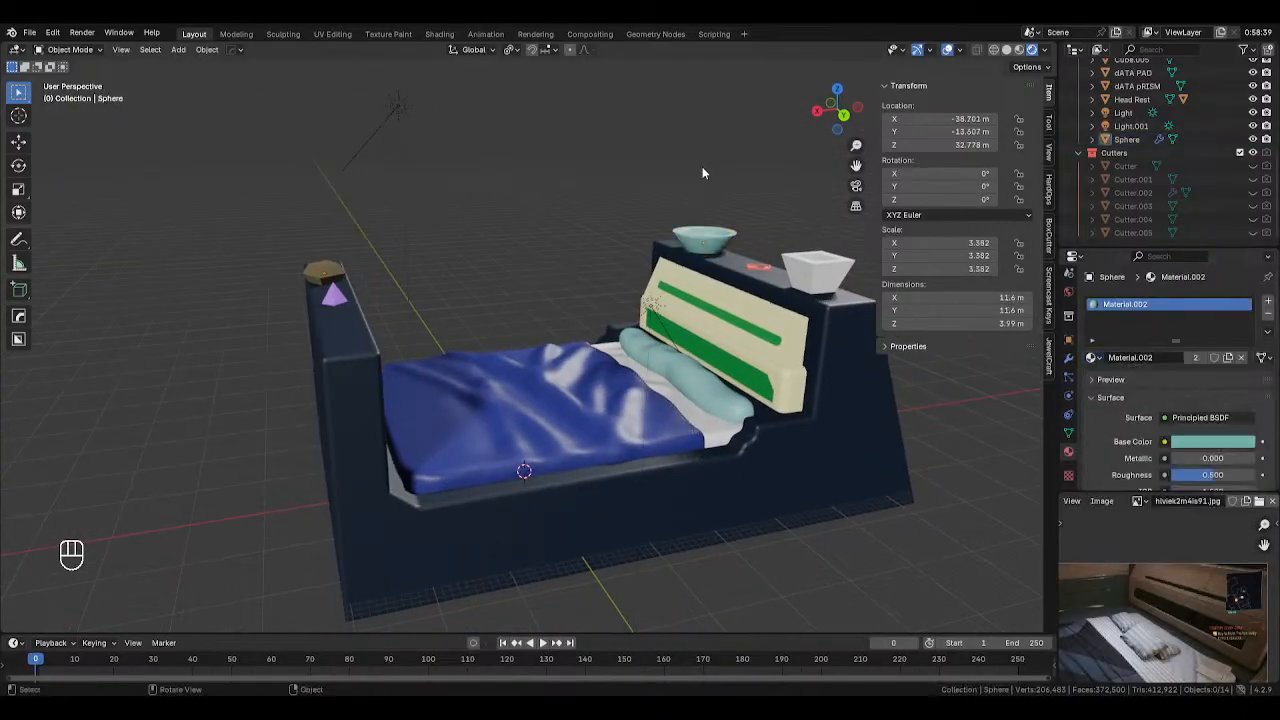
# Try Material.001 in the Head Rest's first material slot and replace it with Material.002
pyautogui.moveTo(702, 166); pyautogui.dragTo(570, 195, button='middle')
pyautogui.scroll(5, 617, 220)
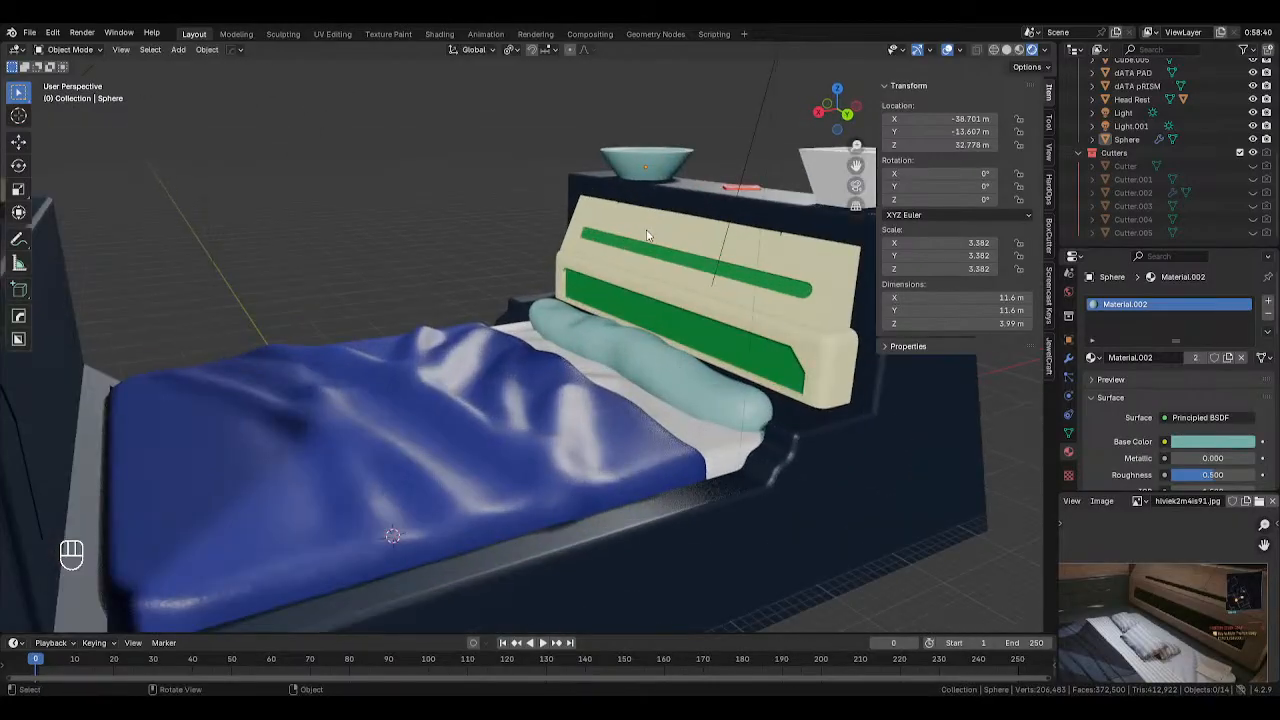
pyautogui.scroll(-6, 800, 338)
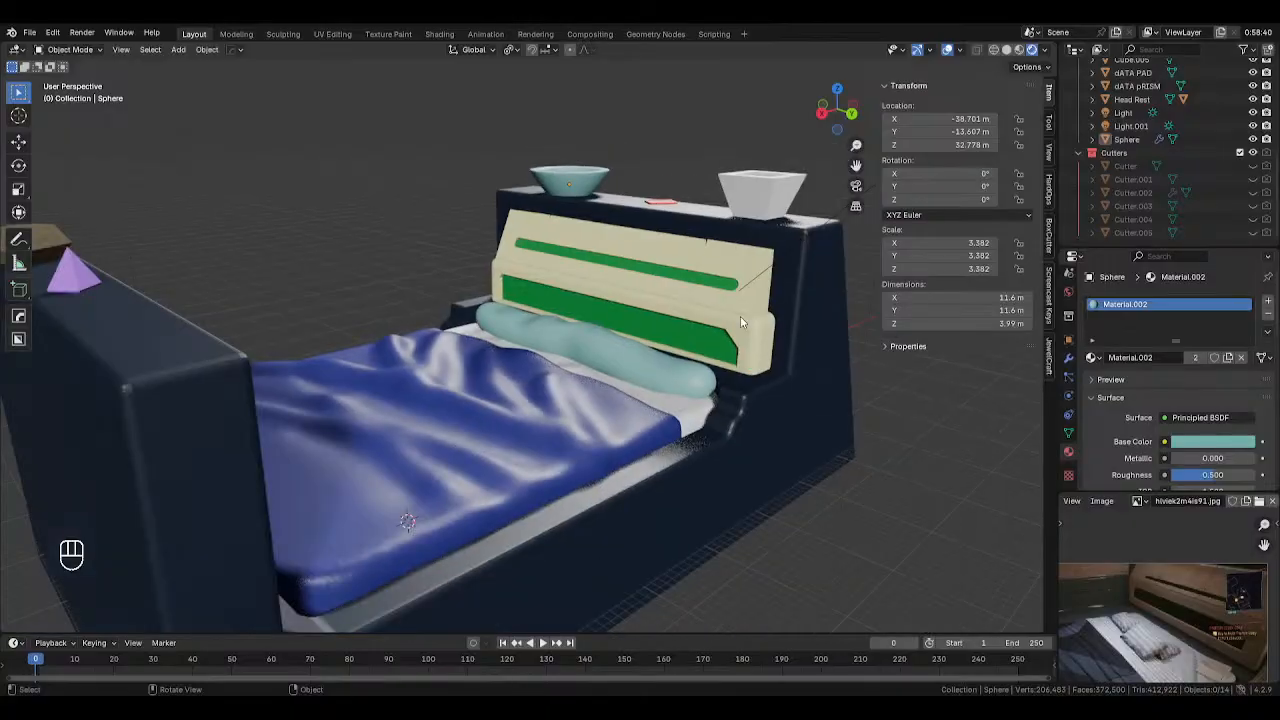
pyautogui.click(675, 347)
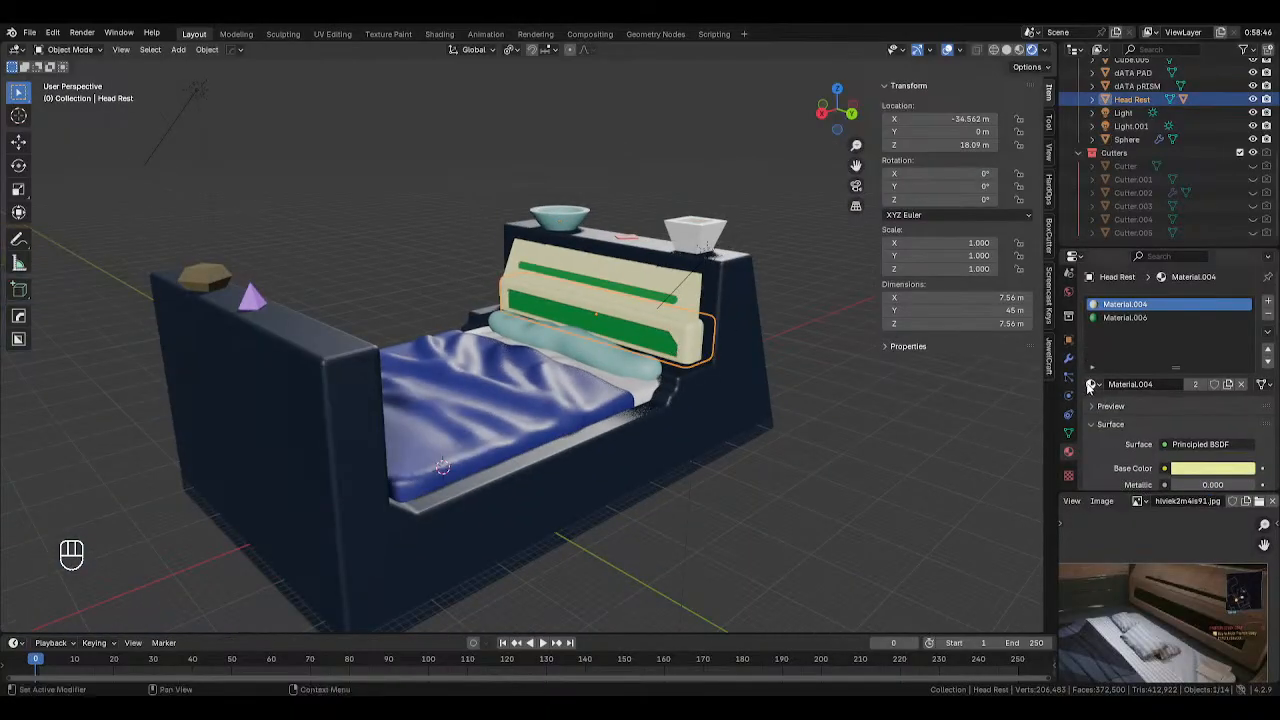
pyautogui.click(1094, 384)
pyautogui.click(1089, 405)
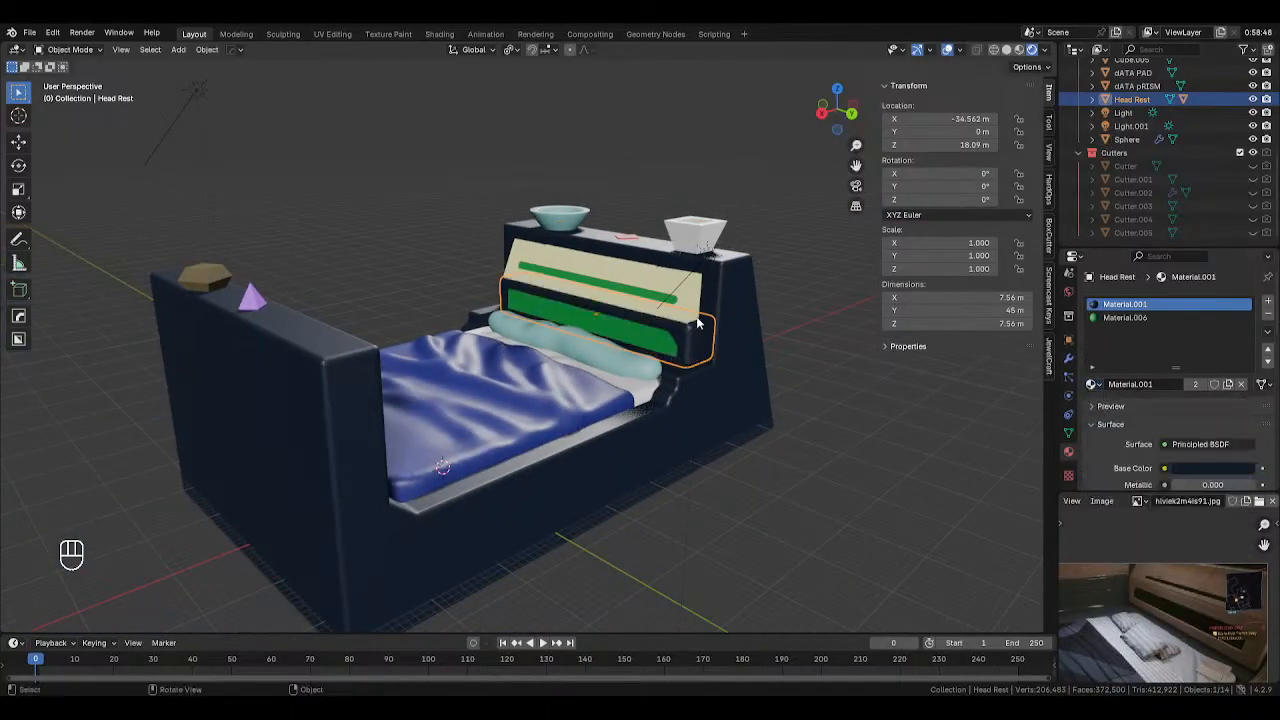
pyautogui.click(1092, 388)
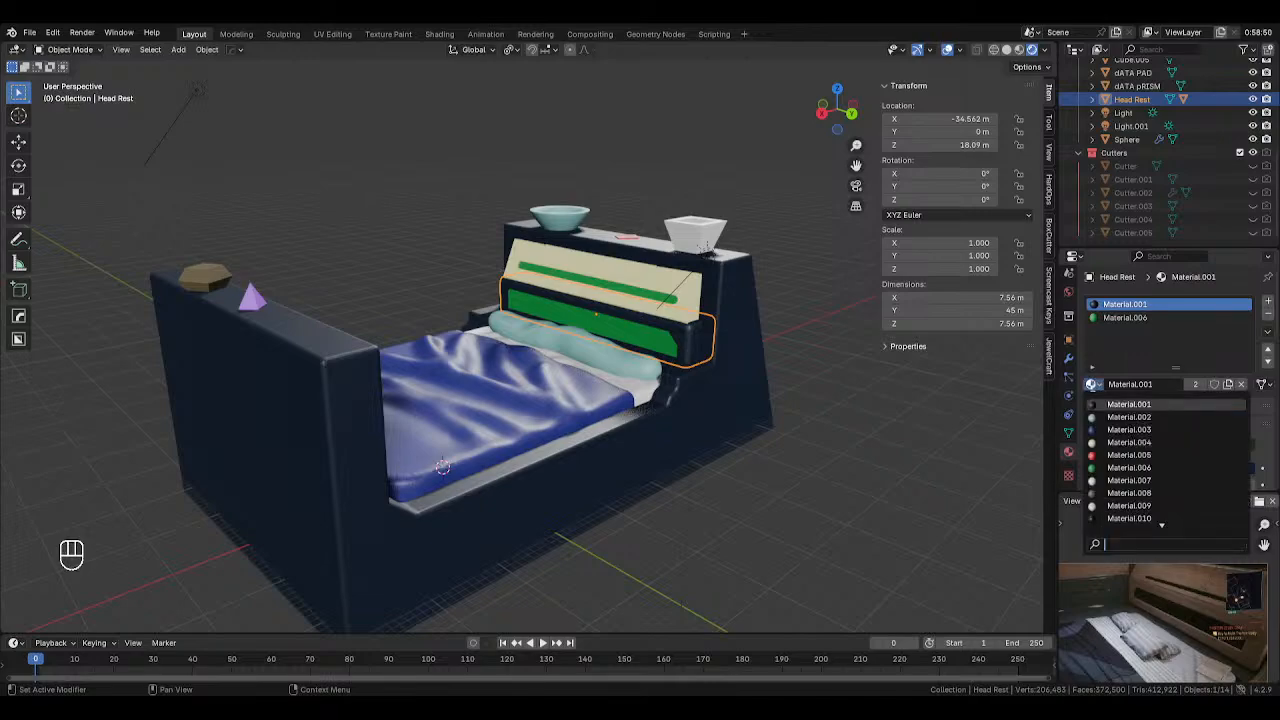
pyautogui.click(1103, 424)
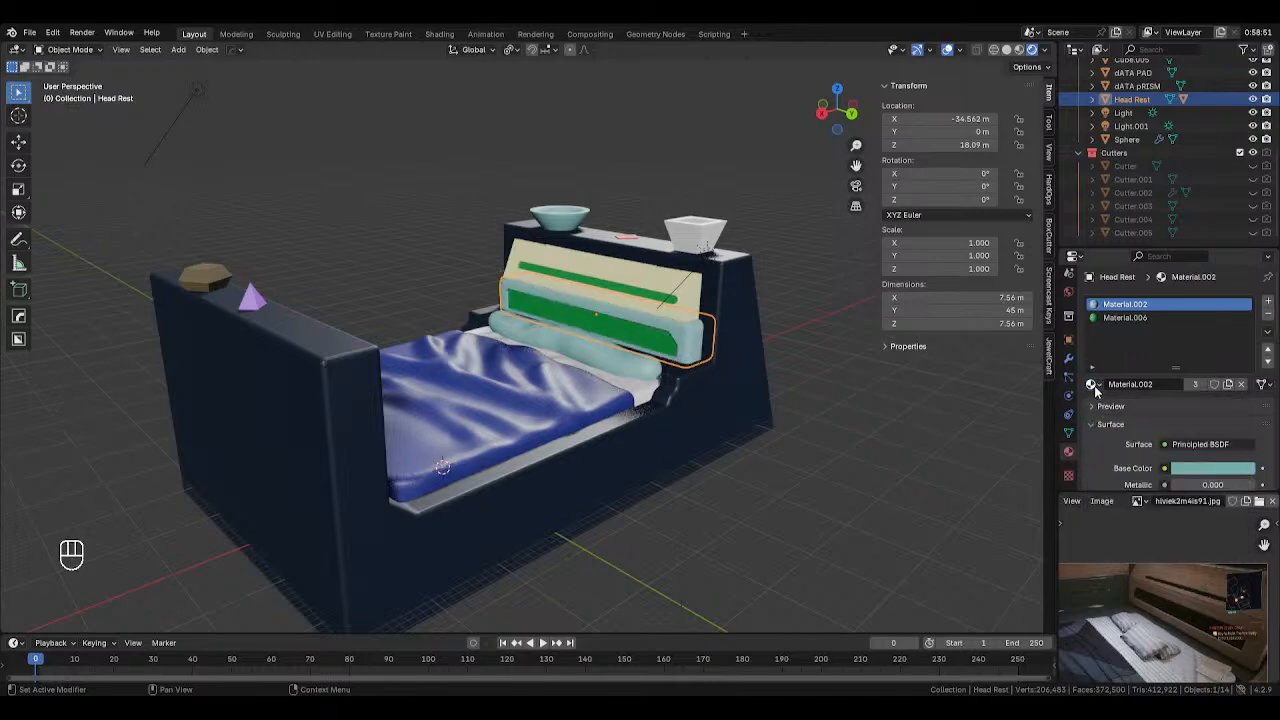
# Change Material.002's base color to salmon pink with hue 0.023, saturation 0.677 and value 0.430
pyautogui.click(1094, 386)
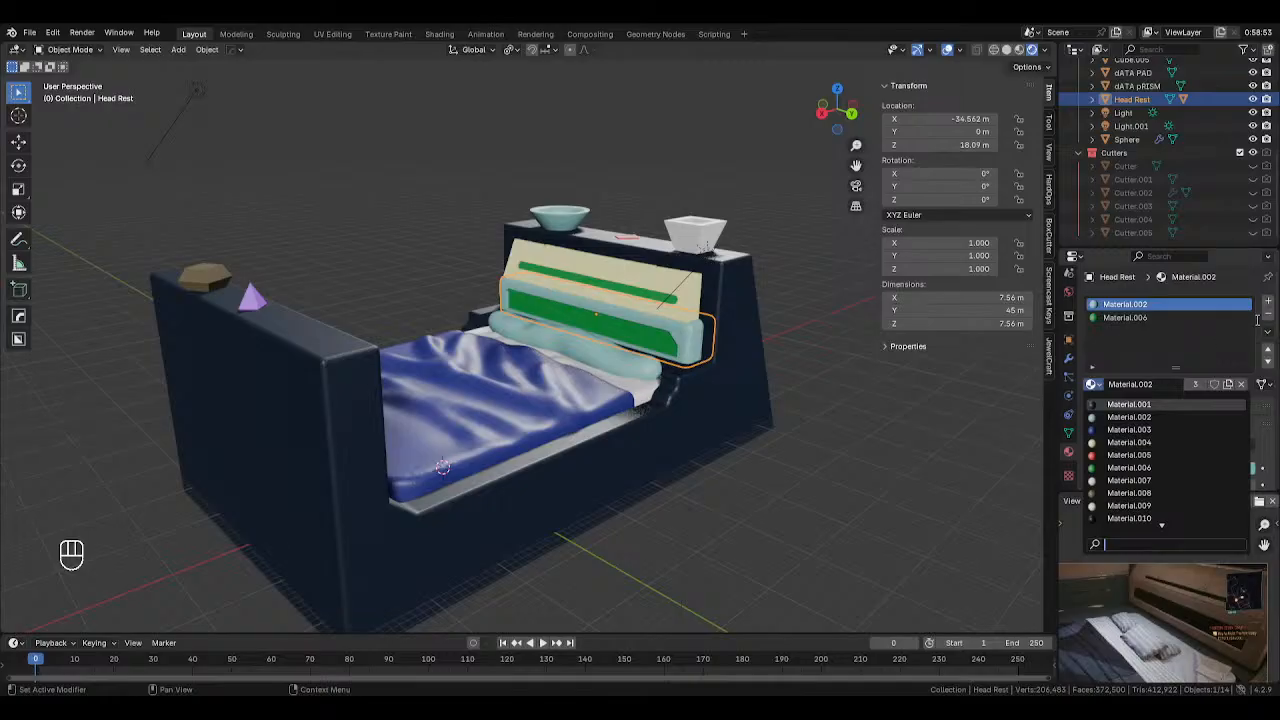
pyautogui.click(1200, 470)
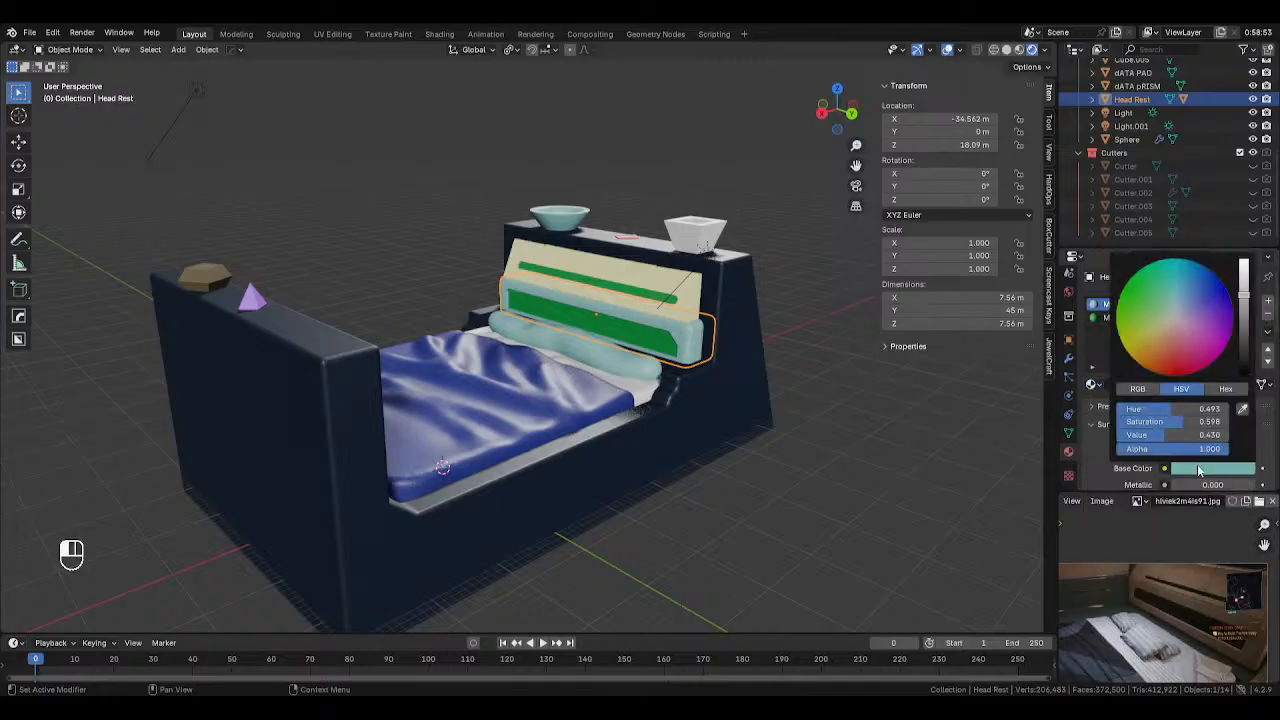
pyautogui.moveTo(1174, 332); pyautogui.dragTo(1149, 340)
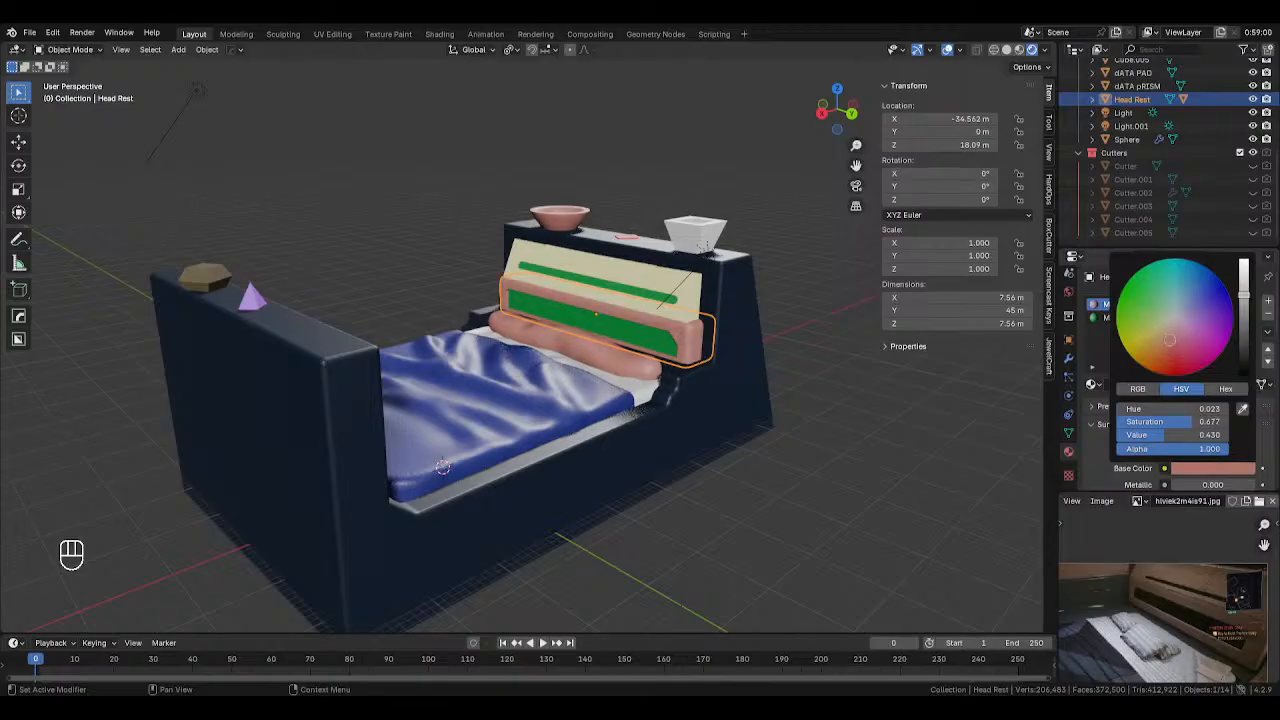
# Assign the existing Material.002 to the first material slot of the headboard's upper slanted panel
pyautogui.click(722, 316)
pyautogui.click(1094, 386)
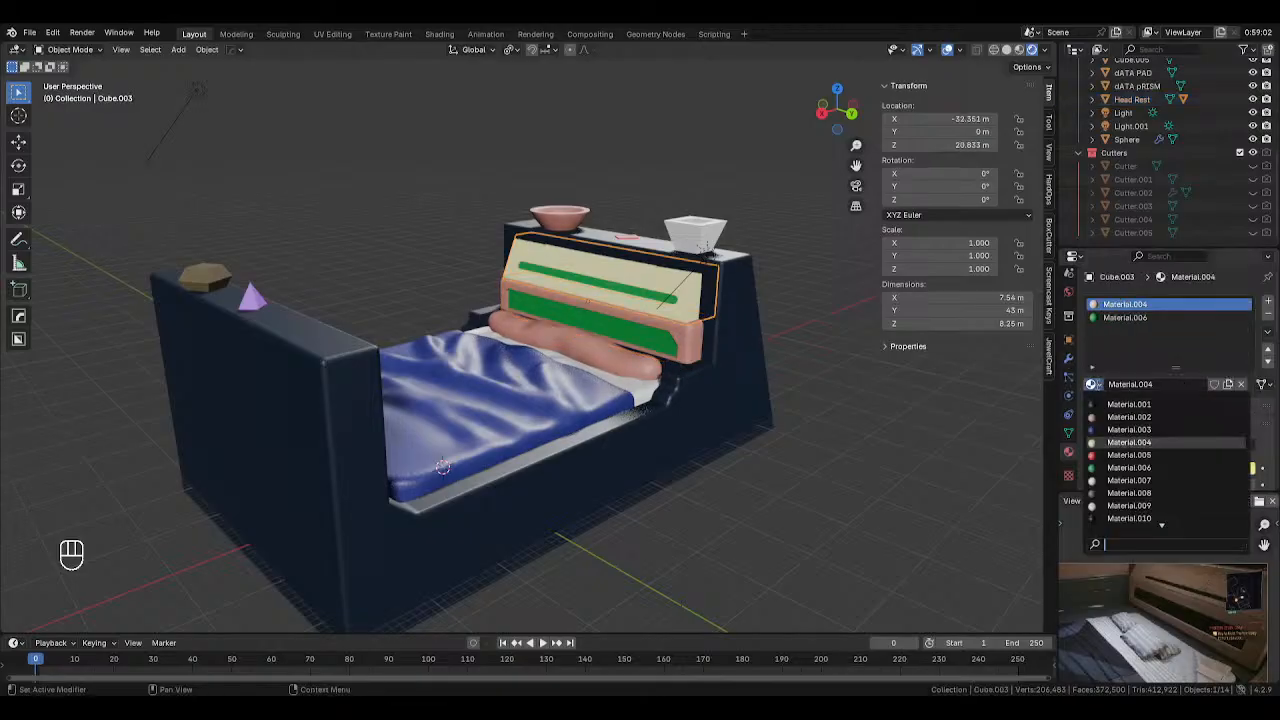
pyautogui.click(1109, 418)
pyautogui.click(750, 398)
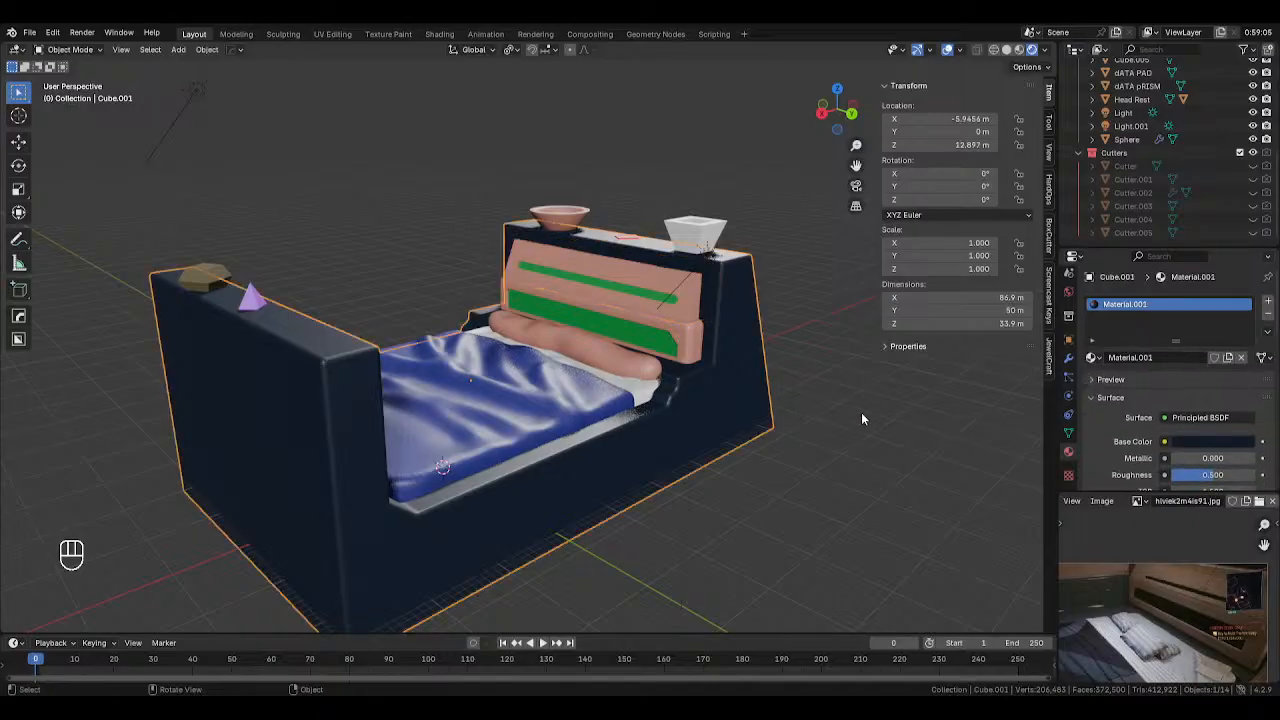
# Try Material.004 and Material.007 on the long pillow, and settle on the blue Material.003
pyautogui.moveTo(861, 412)
pyautogui.mouseDown(button='middle')
pyautogui.moveTo(874, 420)
pyautogui.moveTo(824, 414)
pyautogui.moveTo(855, 407)
pyautogui.moveTo(860, 420)
pyautogui.mouseUp(button='middle')
pyautogui.click(698, 368)
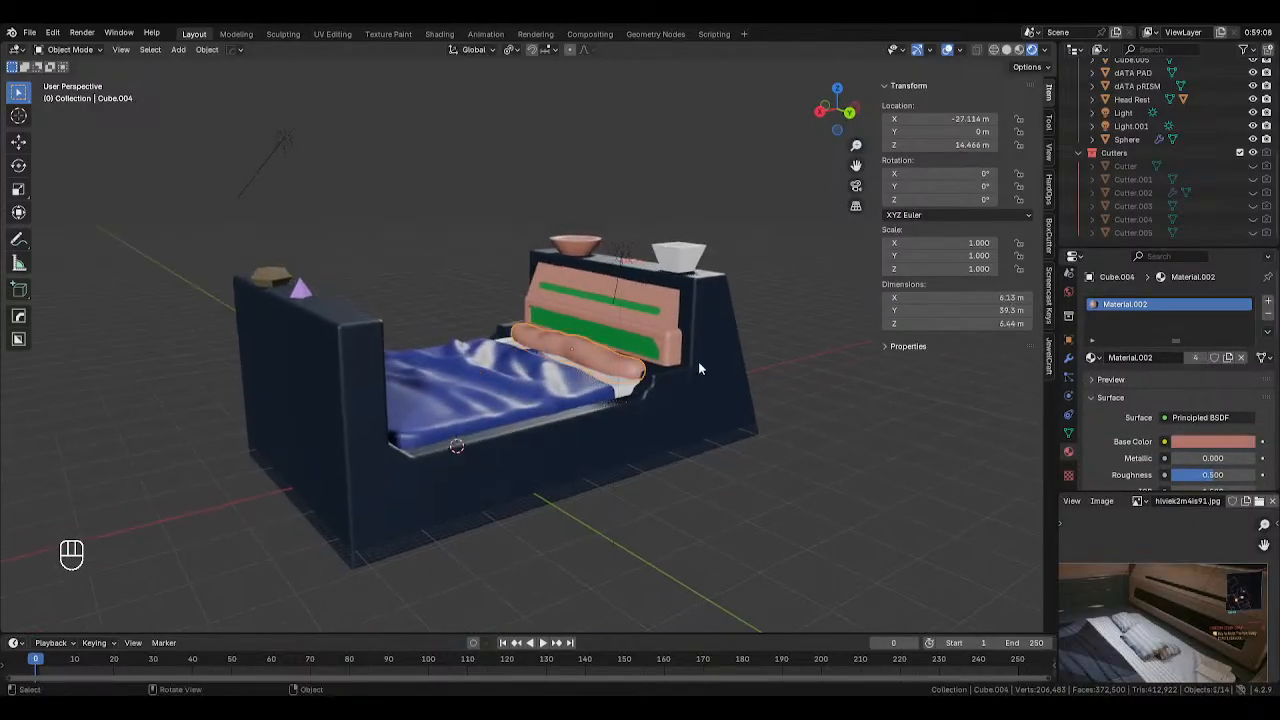
pyautogui.click(1092, 357)
pyautogui.click(1107, 420)
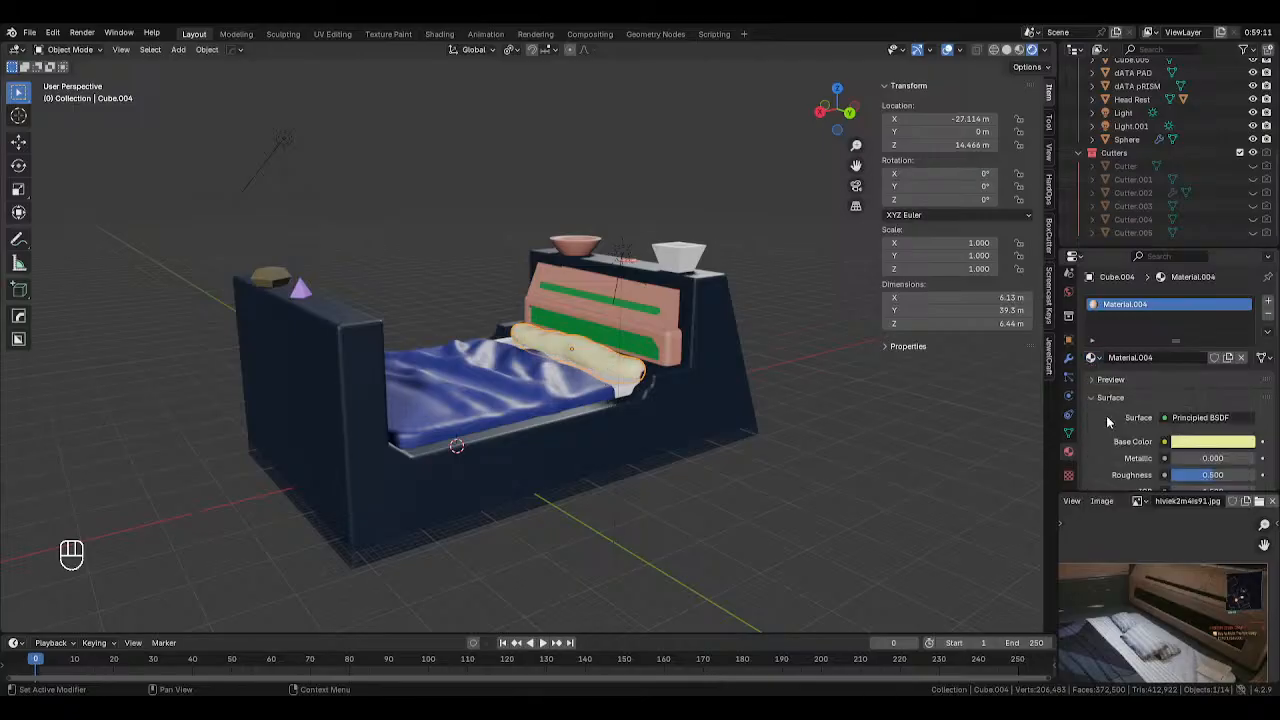
pyautogui.click(1092, 357)
pyautogui.click(1097, 451)
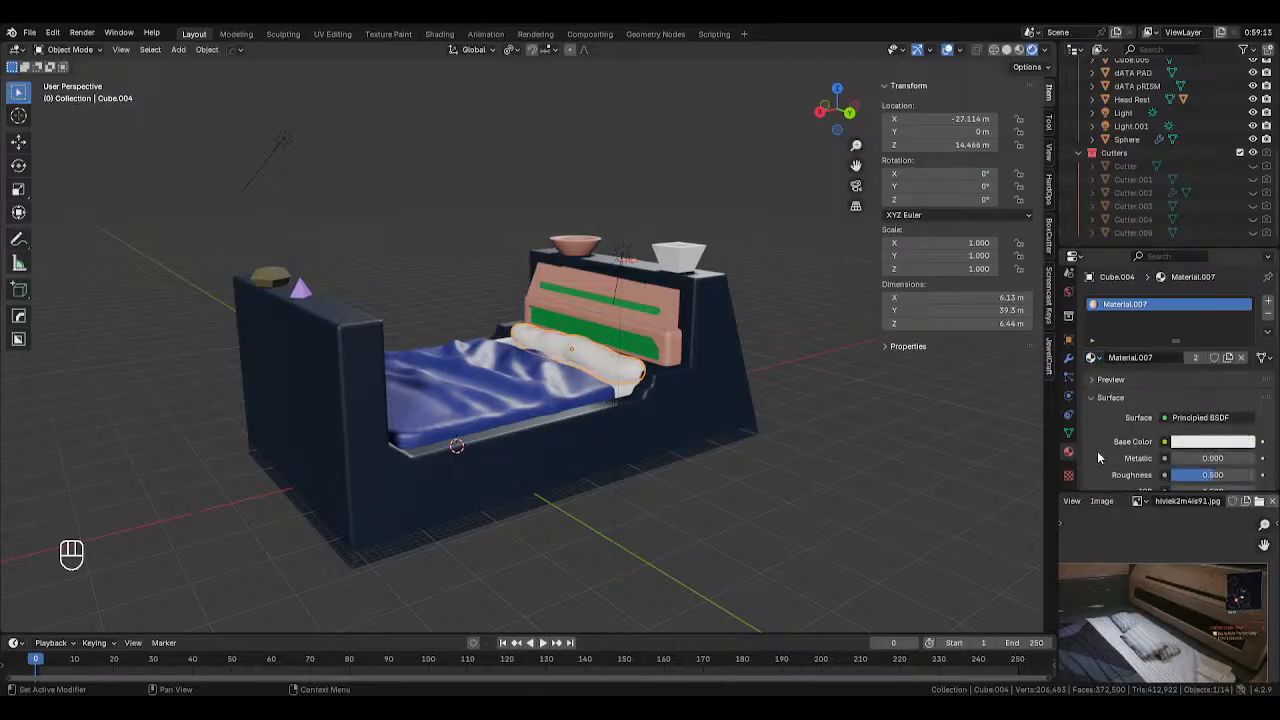
pyautogui.moveTo(916, 420); pyautogui.dragTo(811, 398, button='middle')
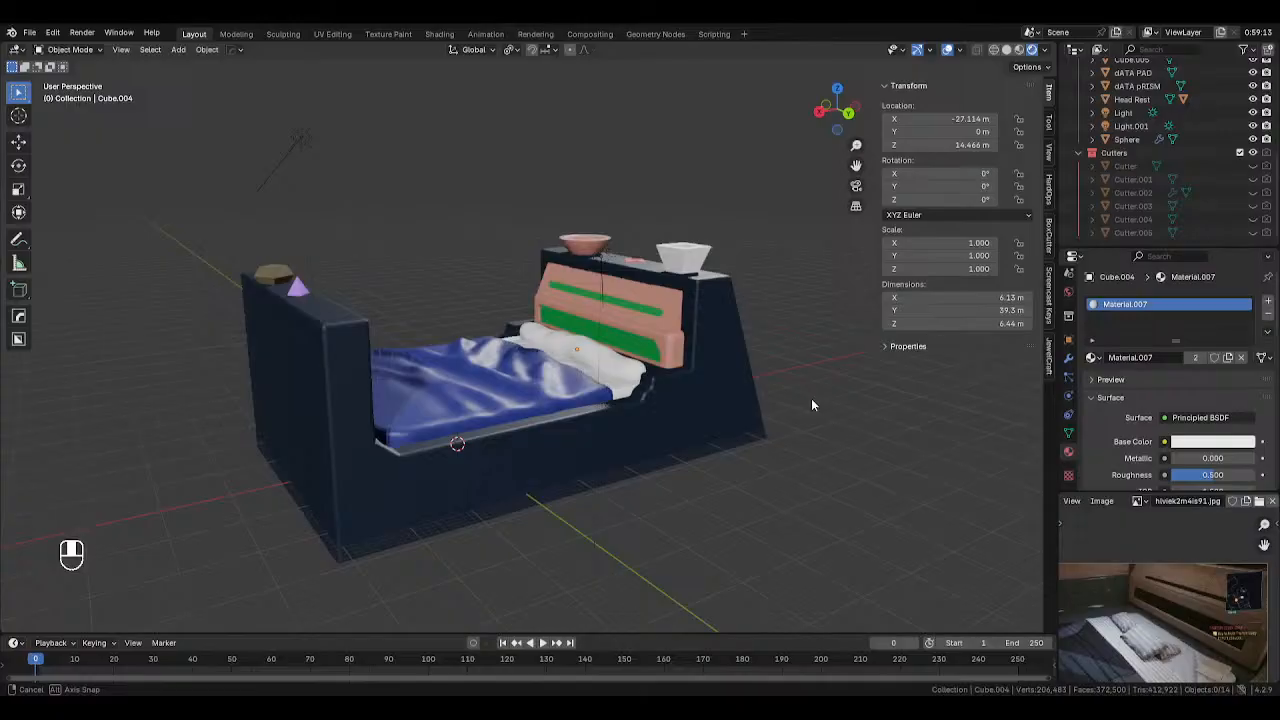
pyautogui.click(1092, 357)
pyautogui.click(1128, 402)
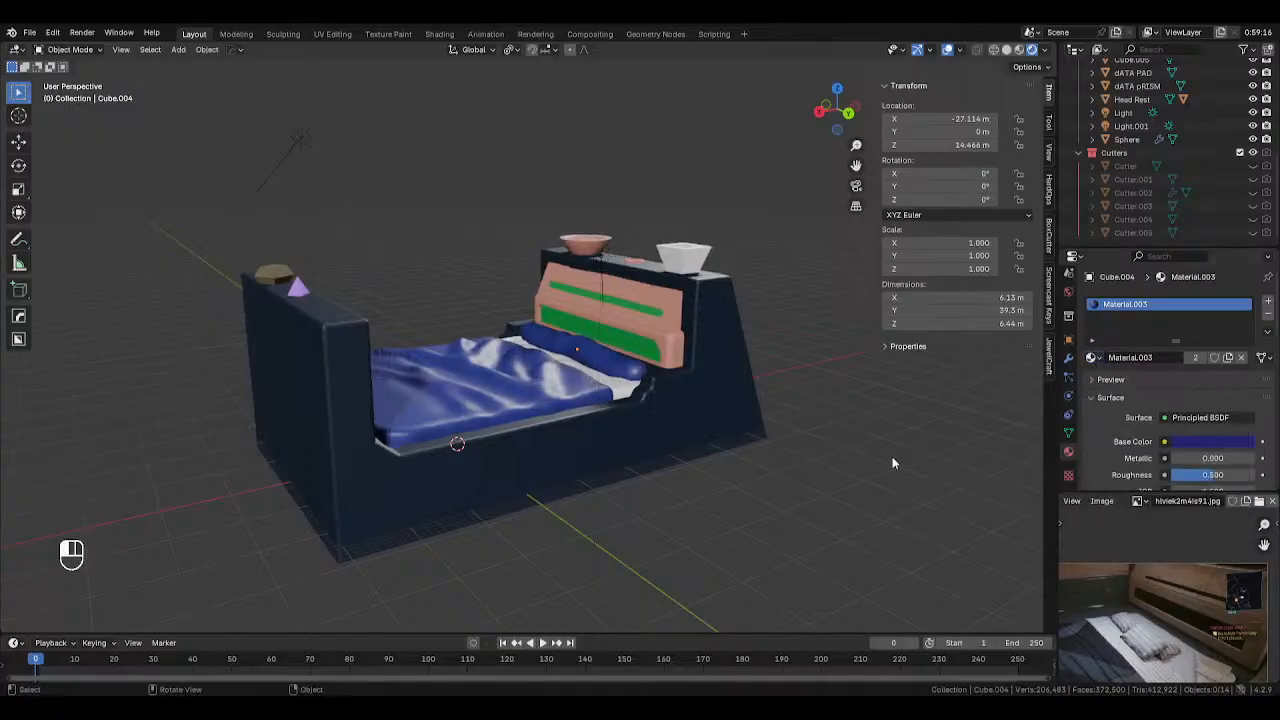
pyautogui.moveTo(892, 456); pyautogui.dragTo(840, 421, button='middle')
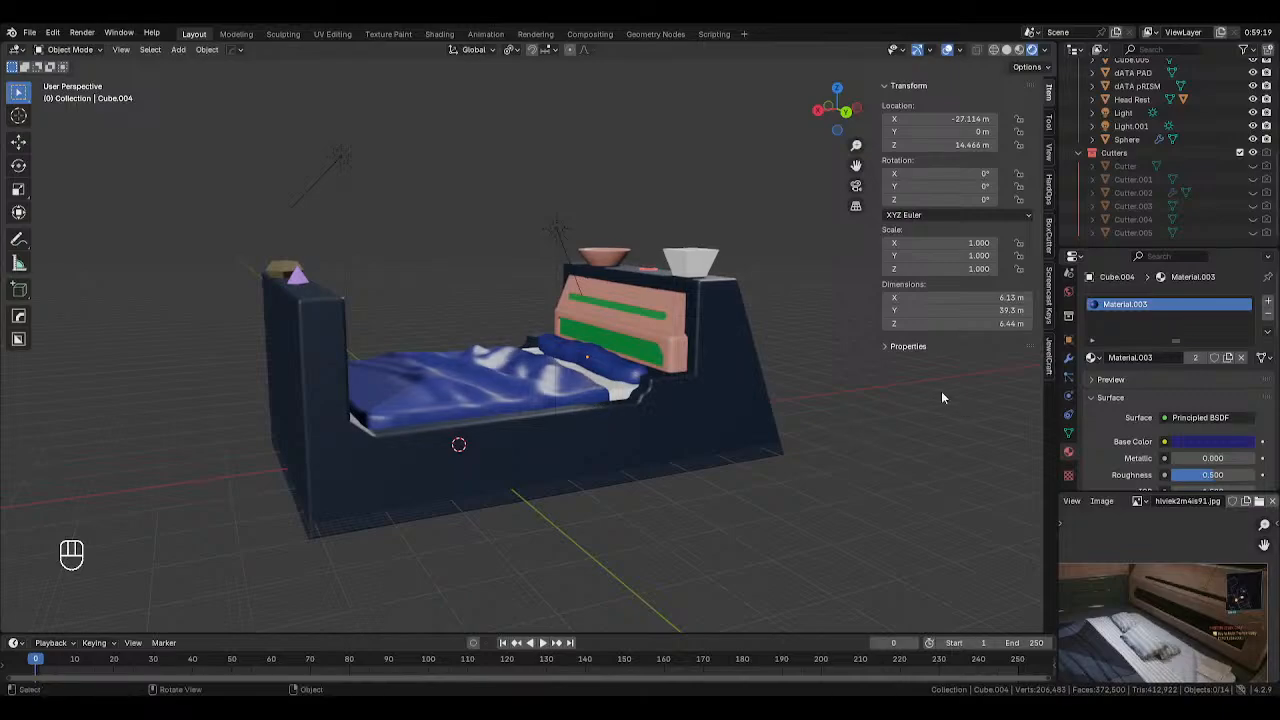
# Scale up the dATA PAD on the headboard's top surface to a uniform scale of about 1.96
pyautogui.moveTo(890, 344); pyautogui.dragTo(637, 208, button='middle')
pyautogui.click(637, 208)
pyautogui.press('s')
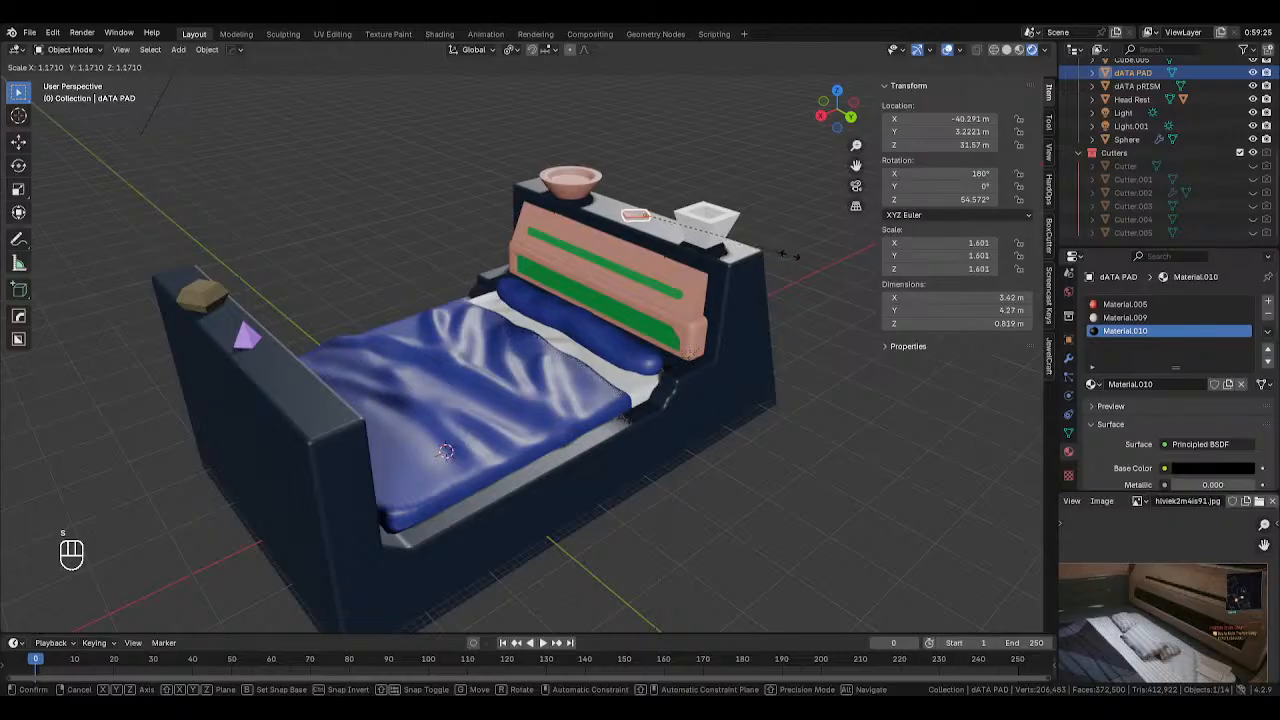
pyautogui.click(825, 258)
pyautogui.moveTo(825, 258); pyautogui.dragTo(875, 247, button='middle')
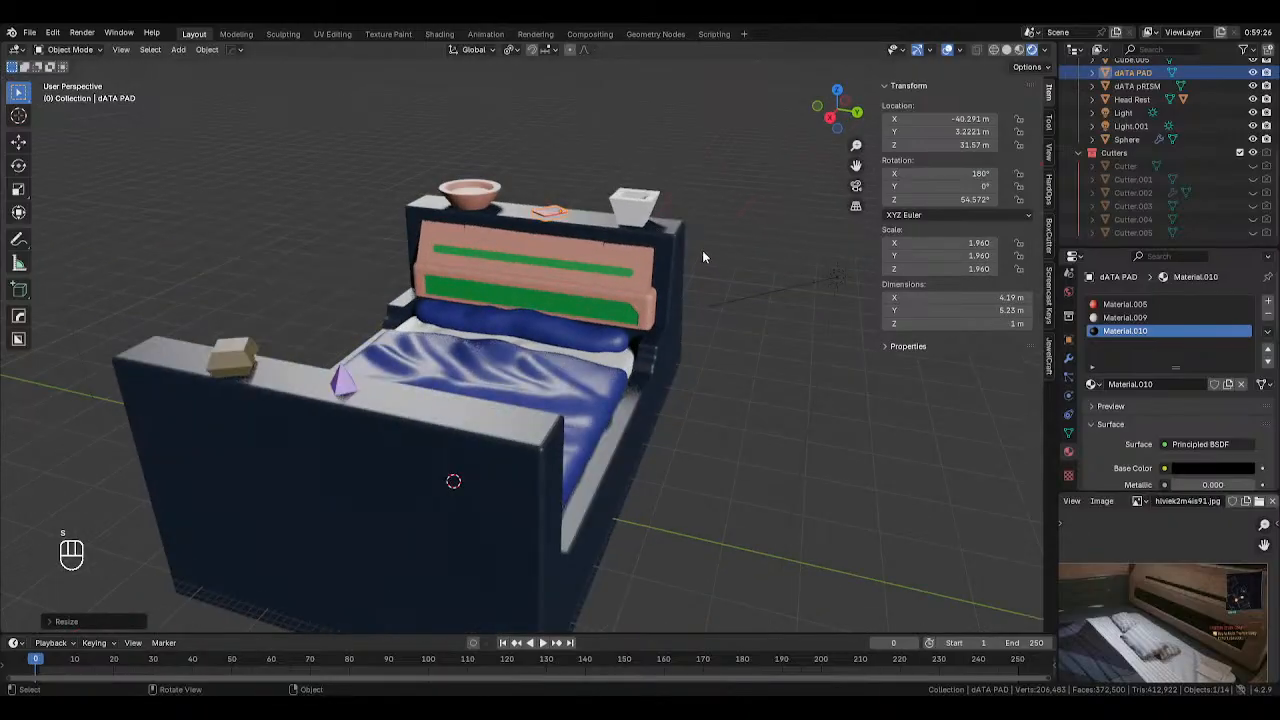
# Move the dATA PAD along Y to about 8.62 m and rotate it about Z to about 35.3°
pyautogui.press('g')
pyautogui.press('y')
pyautogui.click(710, 254)
pyautogui.press('r')
pyautogui.press('z')
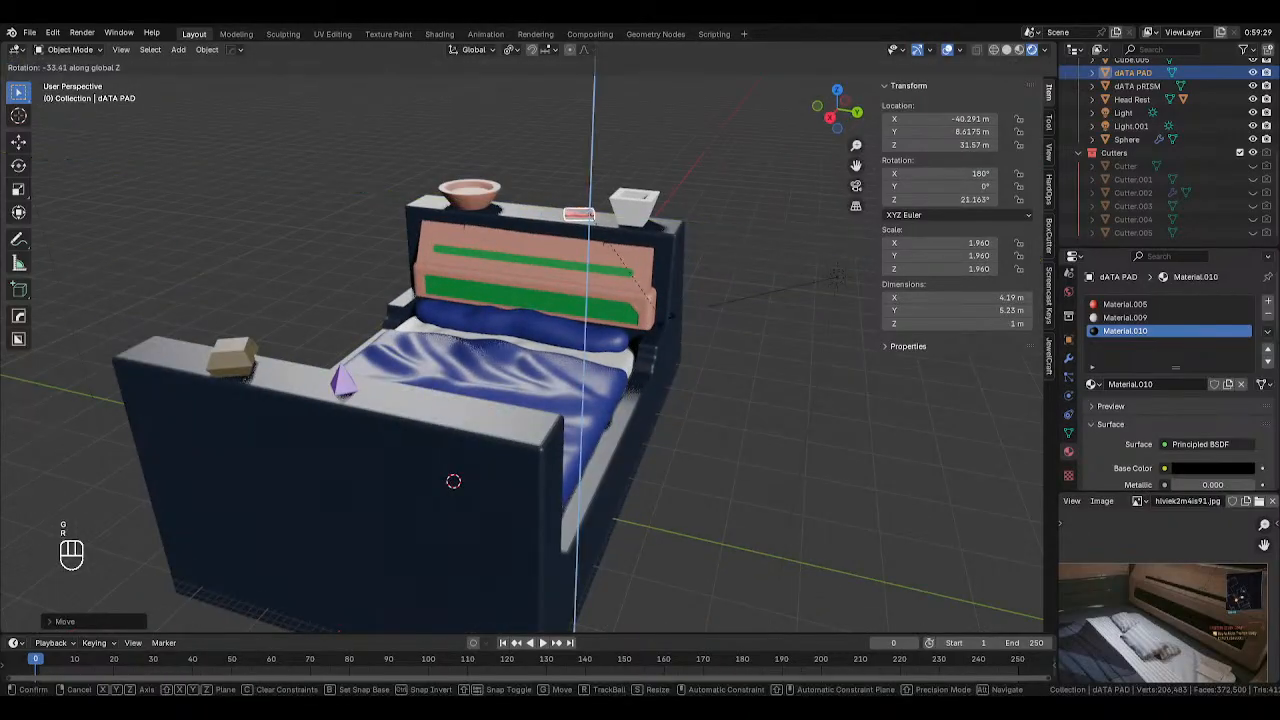
pyautogui.click(706, 265)
pyautogui.moveTo(706, 265); pyautogui.dragTo(770, 212, button='middle')
# Shift the dATA PAD along X to about -38.1 m and deselect it
pyautogui.press('g')
pyautogui.press('y')
pyautogui.rightClick(771, 234)
pyautogui.press('g')
pyautogui.press('x')
pyautogui.click(756, 236)
pyautogui.moveTo(614, 177); pyautogui.dragTo(440, 231, button='middle')
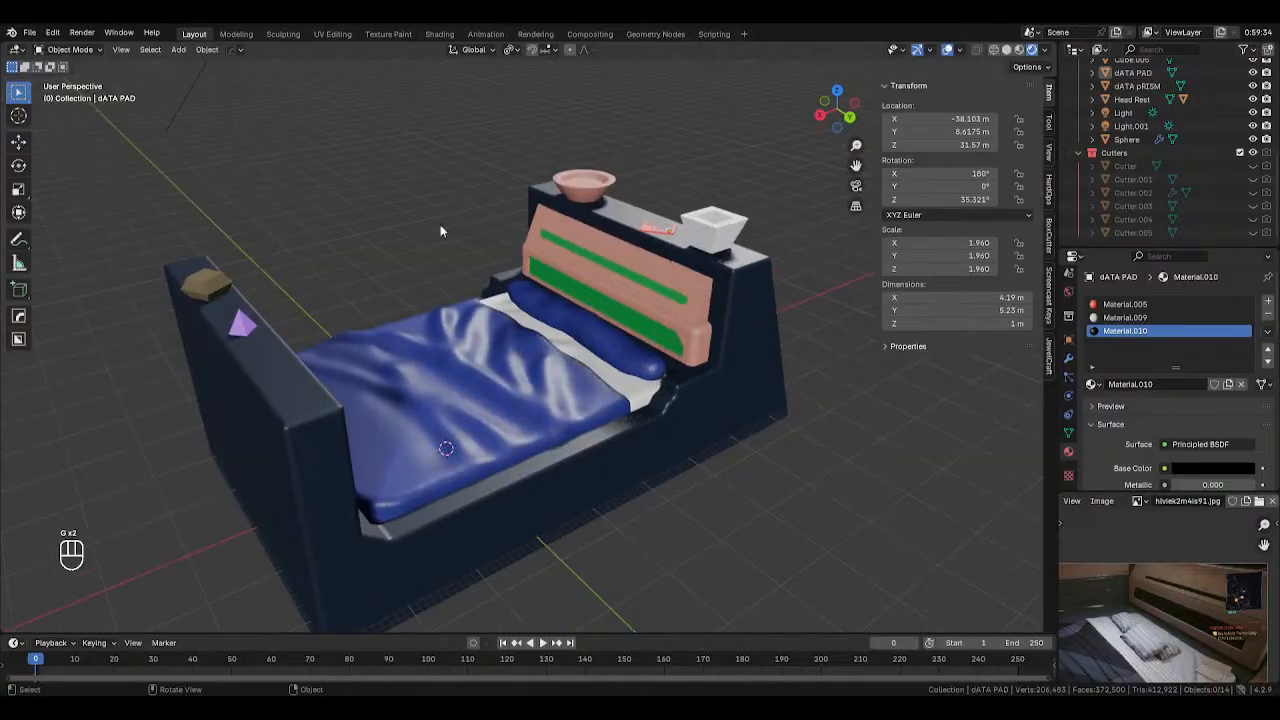
# Move the burger container from the footboard down onto the blanket and rotate it to about -244.5° around Z
pyautogui.click(205, 287)
pyautogui.moveTo(205, 287); pyautogui.dragTo(322, 256, button='middle')
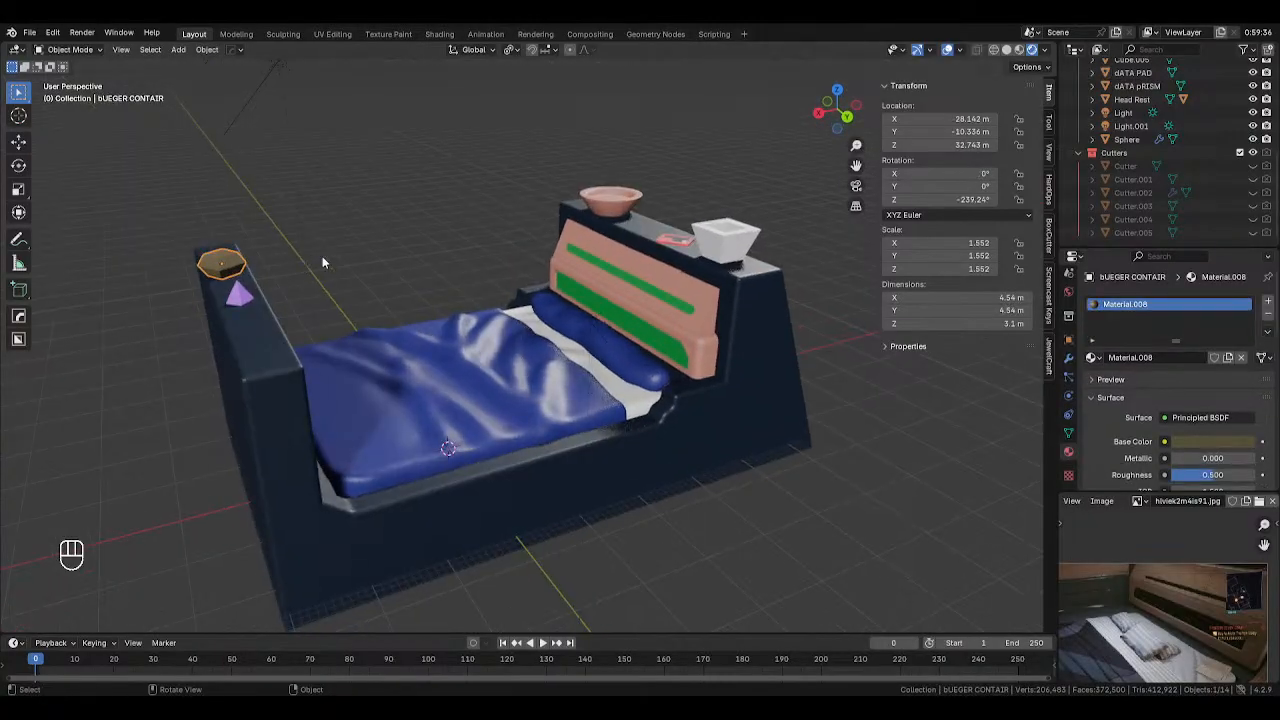
pyautogui.press('h')
pyautogui.hotkey('ctrl', 'z')
pyautogui.press('g')
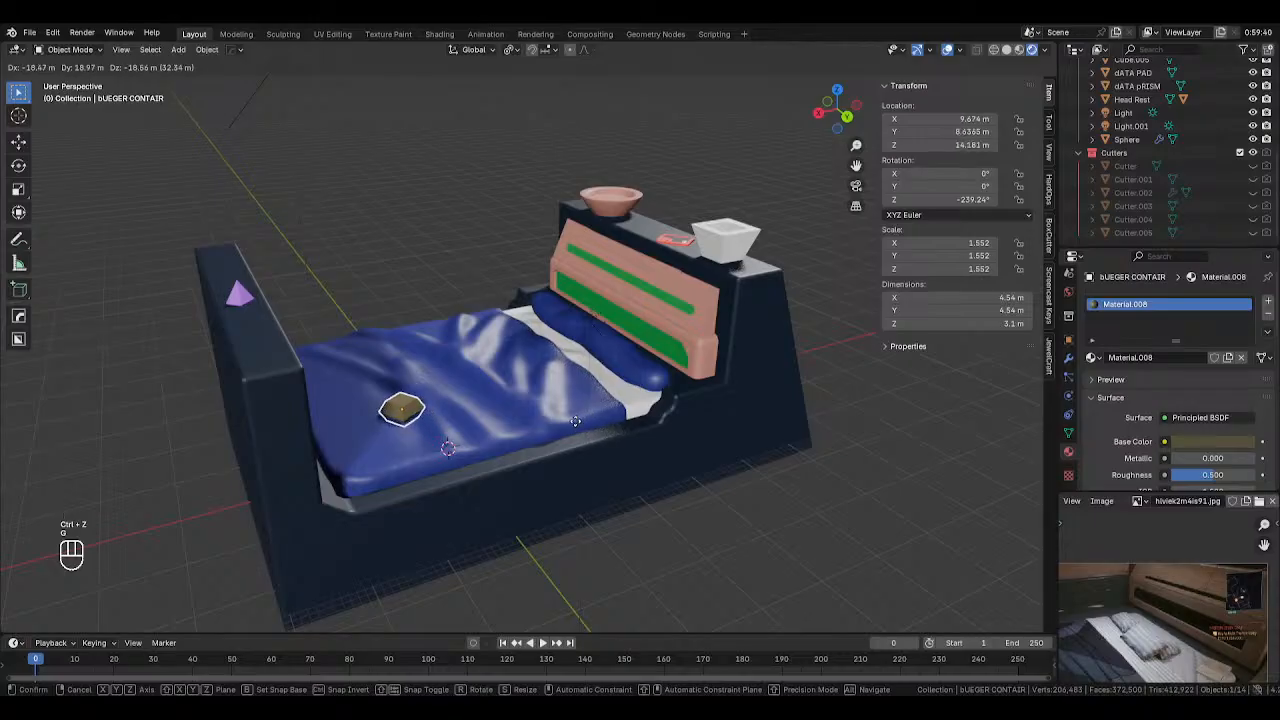
pyautogui.click(585, 418)
pyautogui.press('r')
pyautogui.click(601, 390)
# Reposition the burger container on the blanket at about X -1.51 m, Y 11.94 m and Z 14.53 m
pyautogui.moveTo(601, 390); pyautogui.dragTo(548, 342, button='middle')
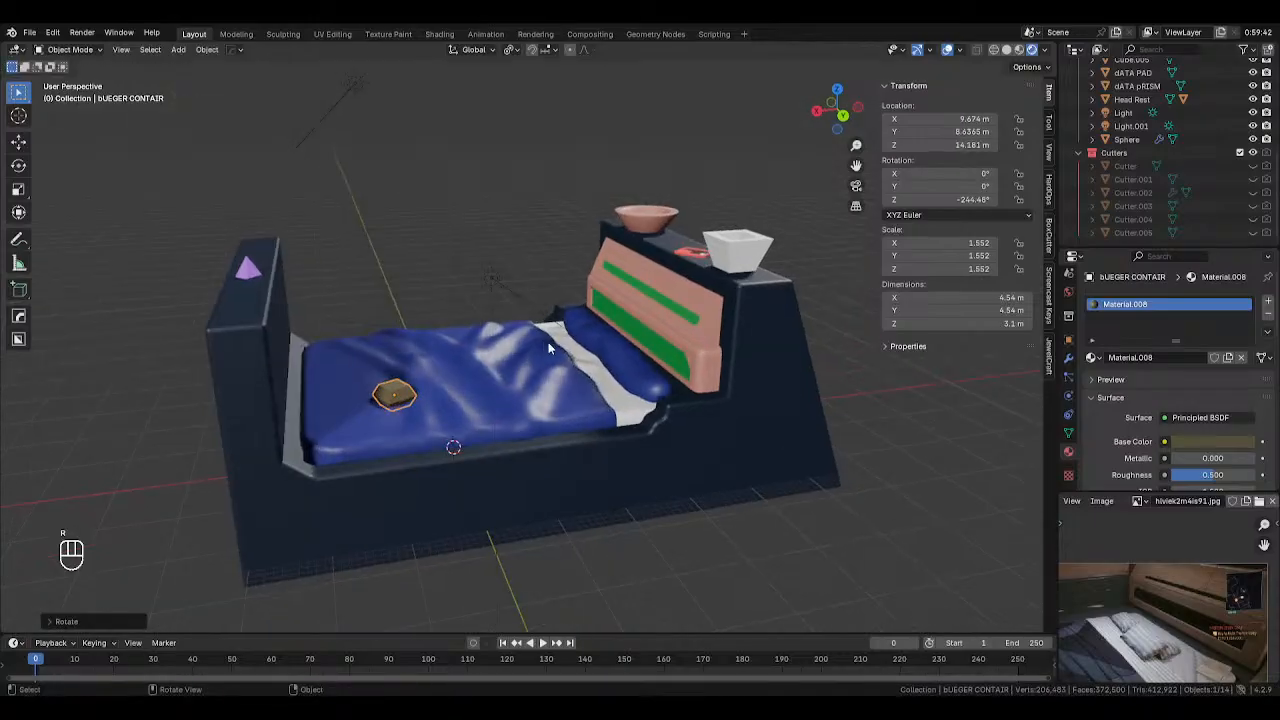
pyautogui.press('g')
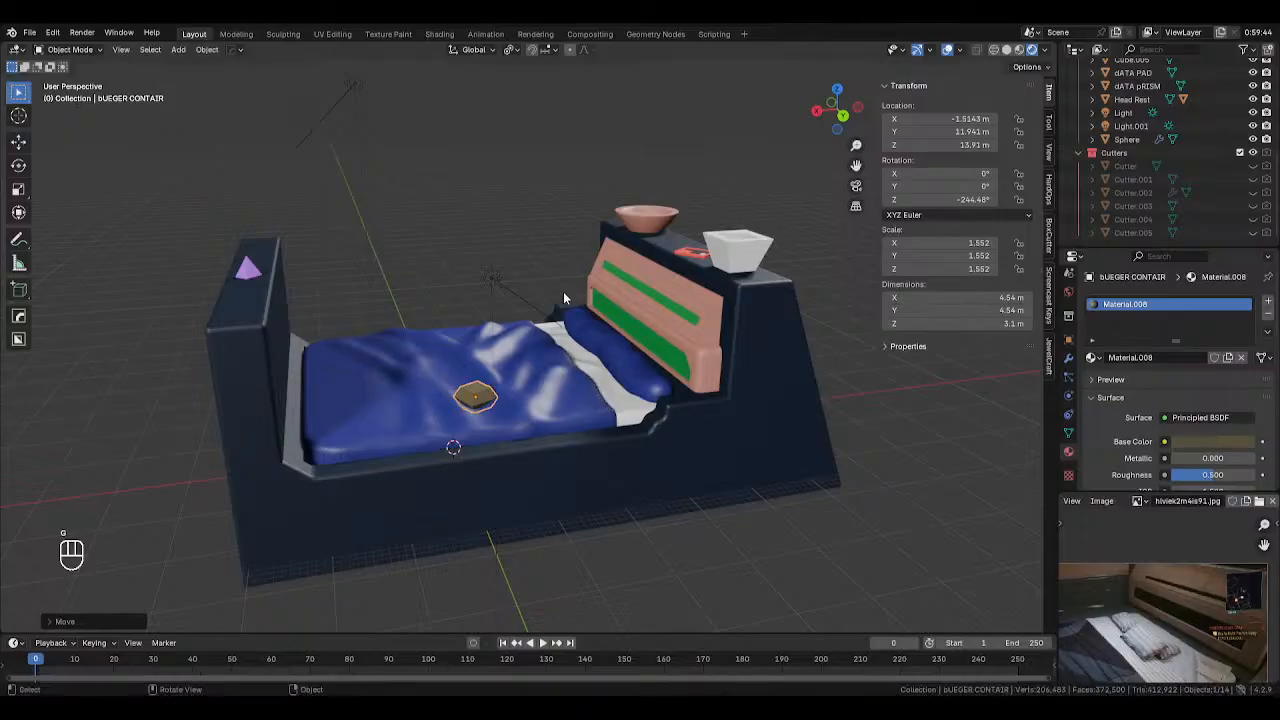
pyautogui.press('z')
pyautogui.click(528, 233)
pyautogui.moveTo(528, 236); pyautogui.dragTo(553, 260, button='middle')
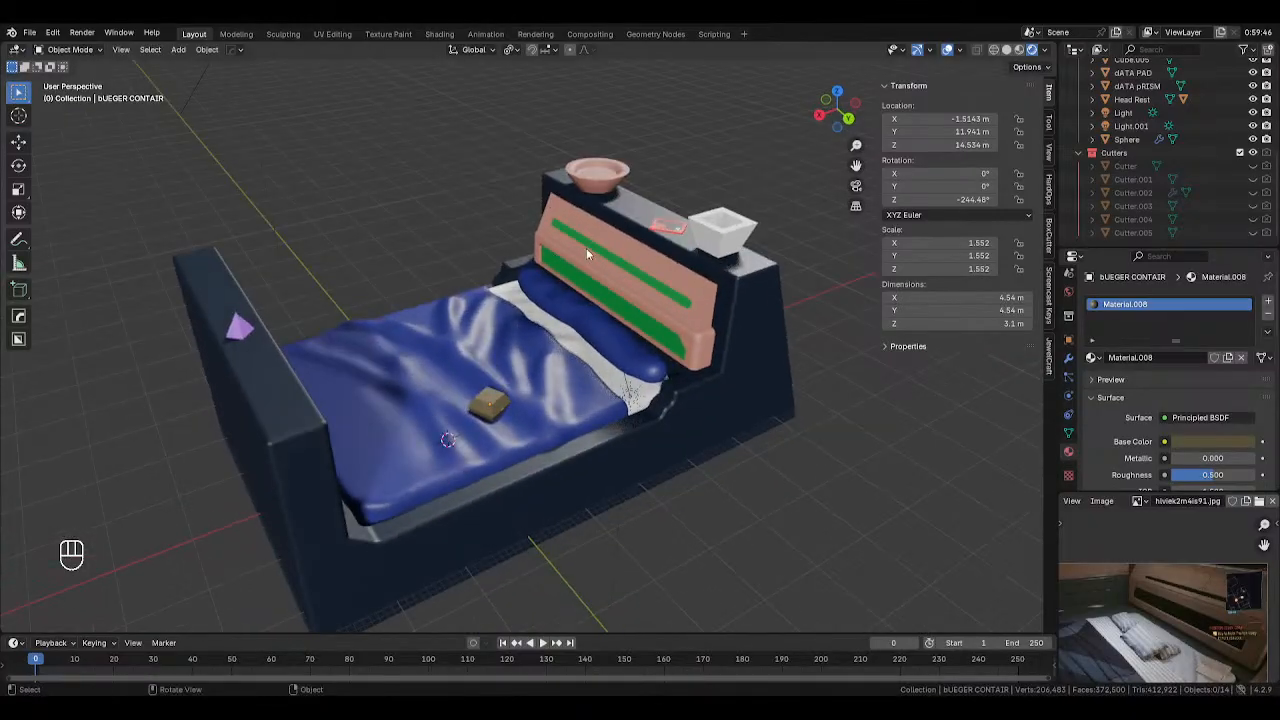
# Assign the green Material.006 to the round bowl on the headboard and save the file
pyautogui.click(599, 176)
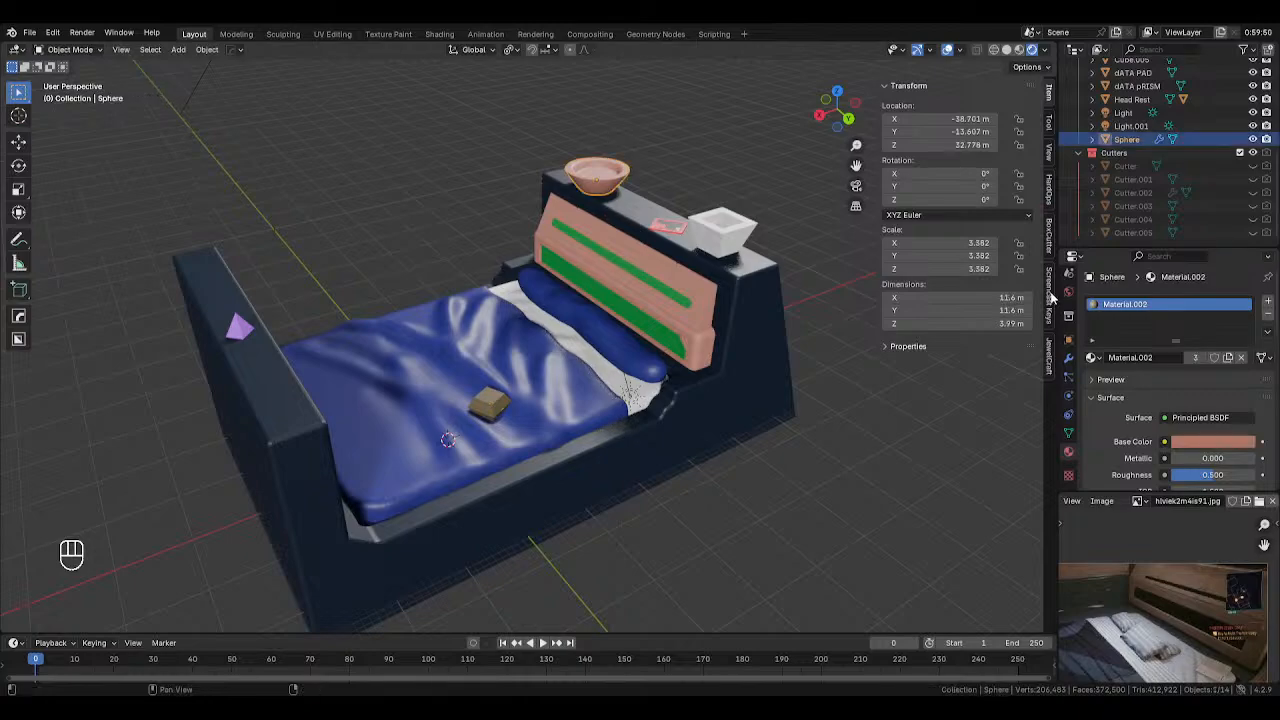
pyautogui.click(1093, 358)
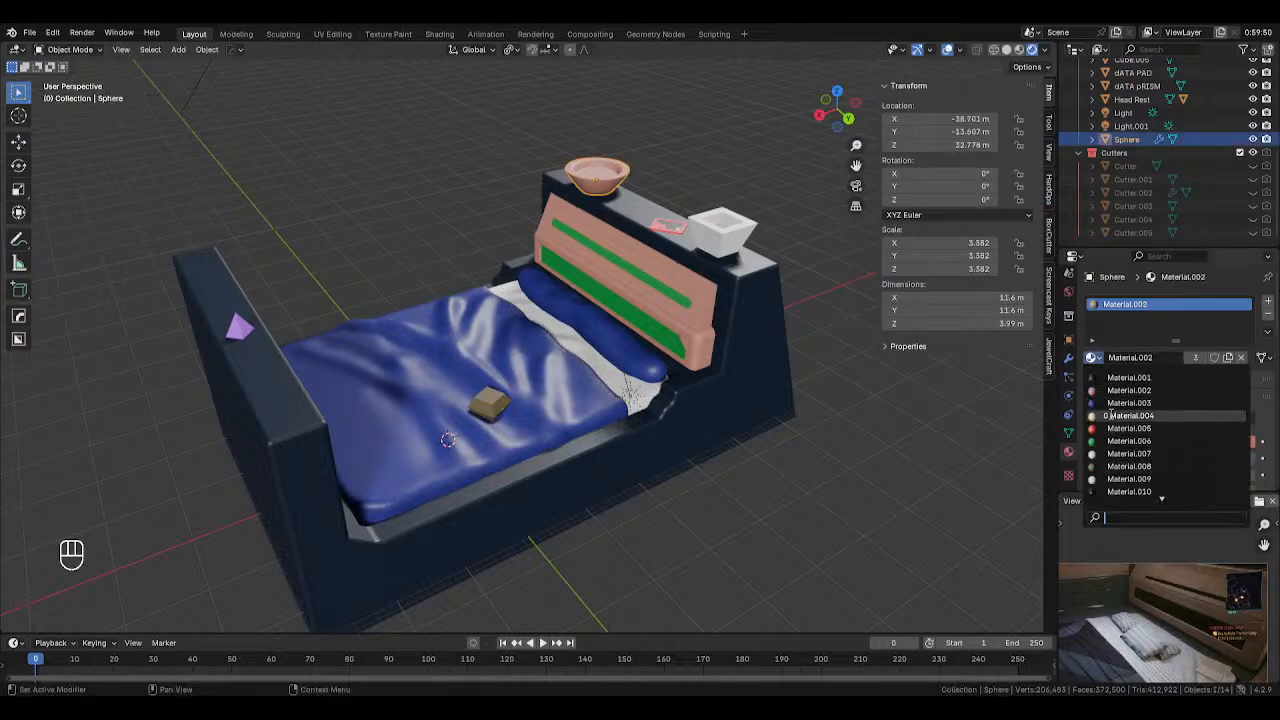
pyautogui.click(1105, 441)
pyautogui.click(849, 445)
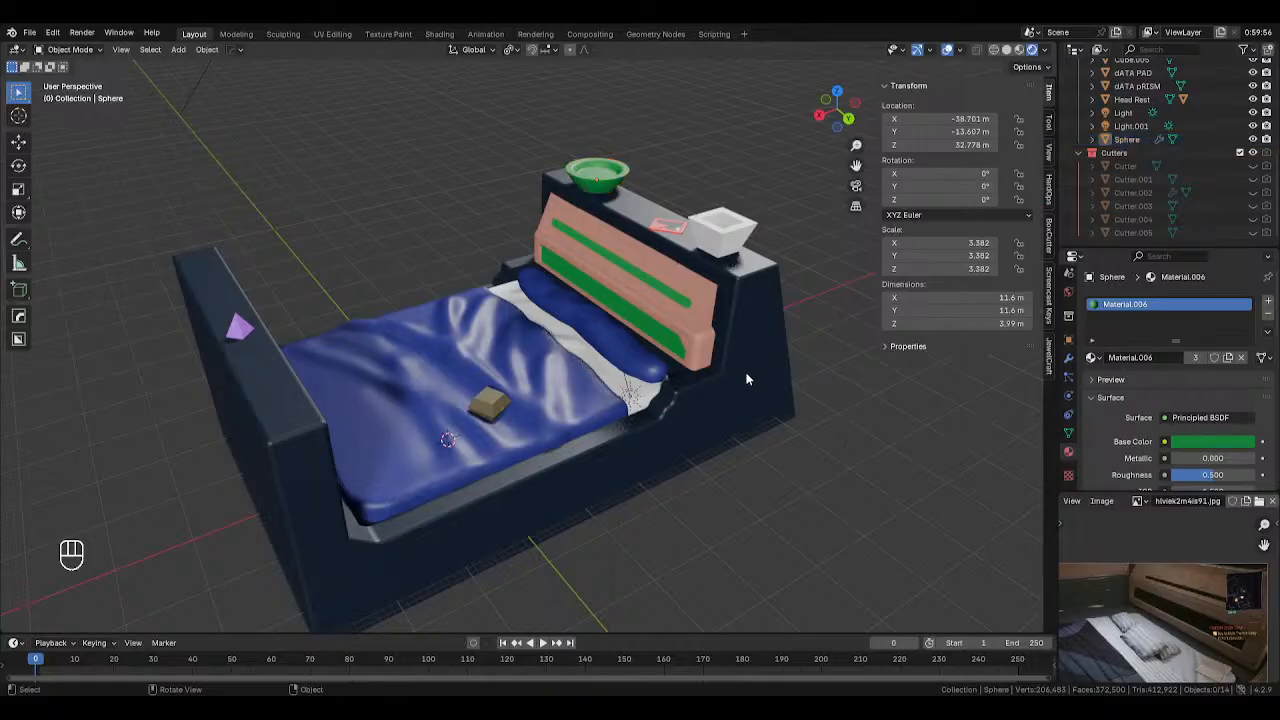
pyautogui.moveTo(748, 360); pyautogui.dragTo(748, 320, button='middle')
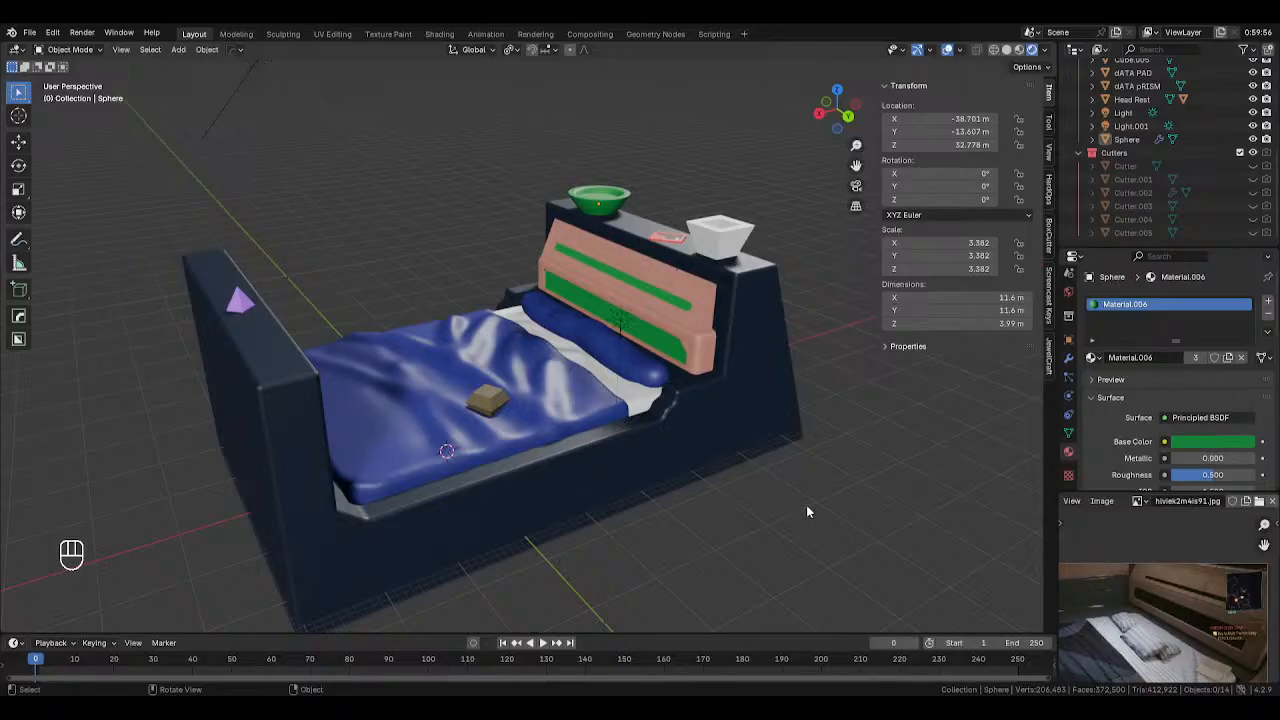
pyautogui.hotkey('ctrl', 's')
pyautogui.moveTo(562, 392); pyautogui.dragTo(545, 435, button='middle')
pyautogui.click(674, 305)
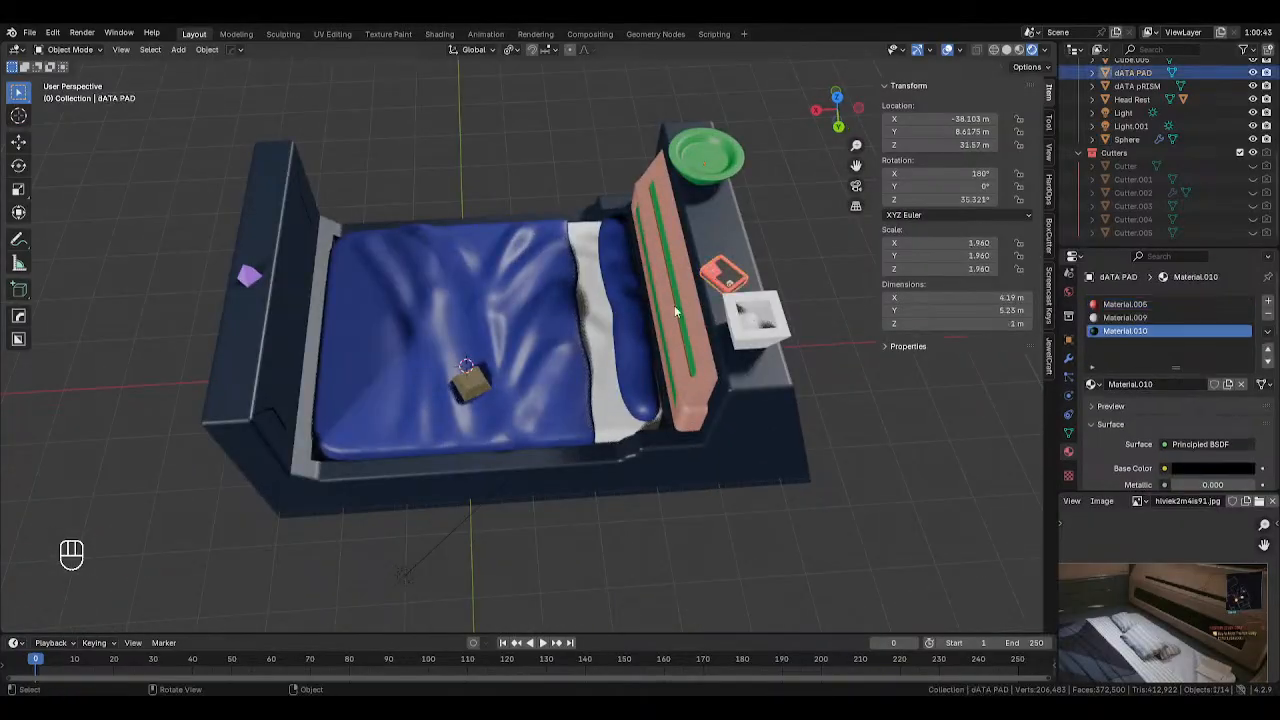
pyautogui.scroll(3, 674, 305)
pyautogui.moveTo(674, 305); pyautogui.dragTo(524, 331, button='middle')
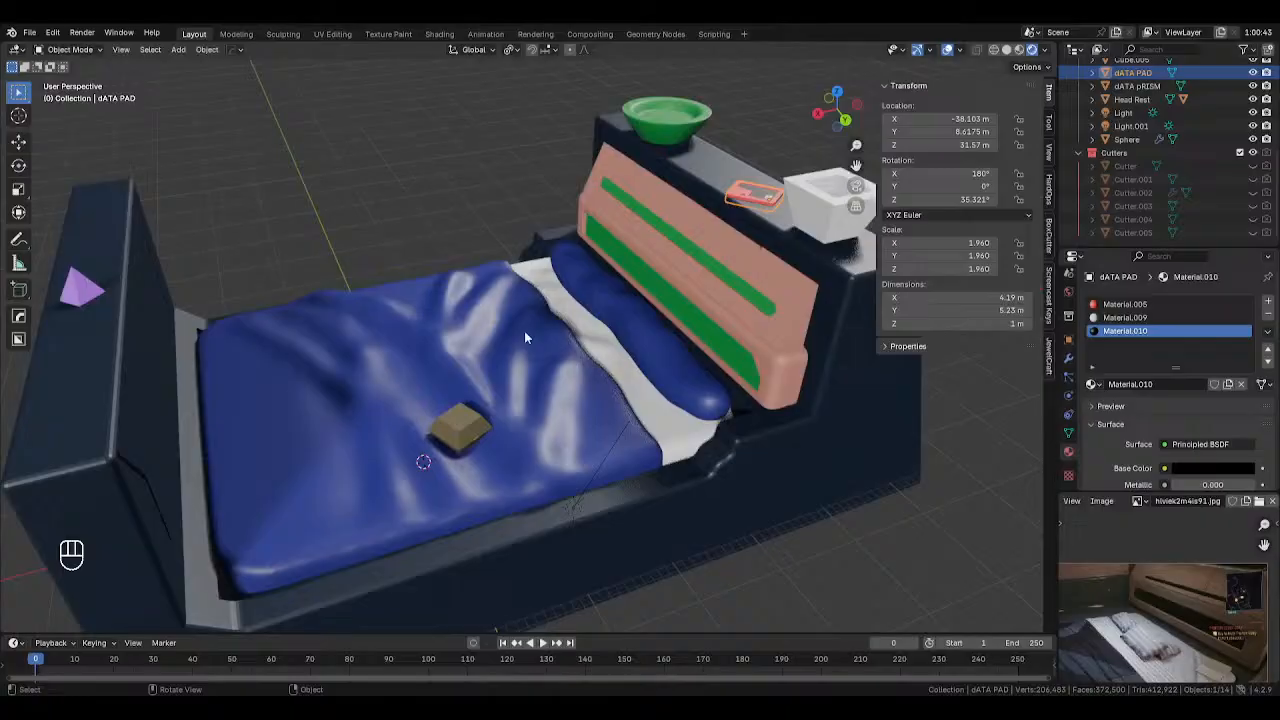
pyautogui.click(457, 430)
pyautogui.moveTo(457, 430); pyautogui.dragTo(287, 299, button='middle')
# Raise the dATA pRISM on the footboard along Z to about 31.97 m
pyautogui.click(90, 250)
pyautogui.press('g')
pyautogui.press('z')
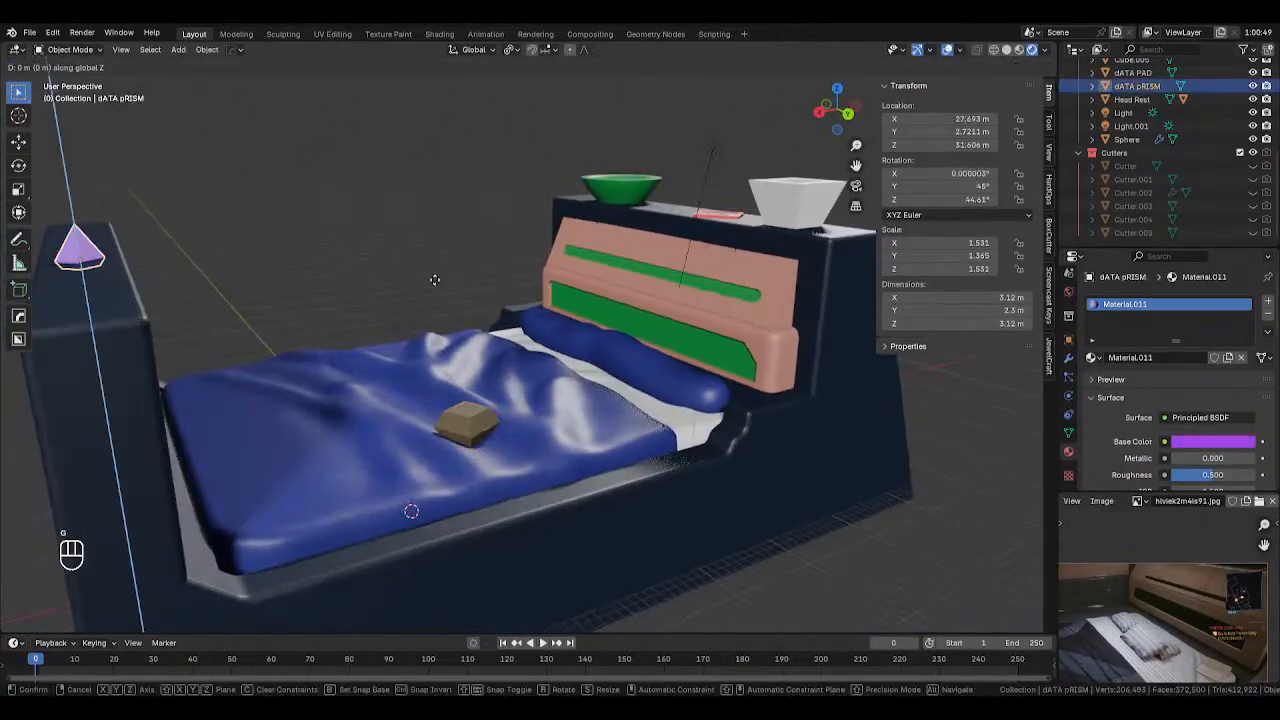
pyautogui.click(435, 242)
pyautogui.moveTo(465, 266); pyautogui.dragTo(518, 313, button='middle')
pyautogui.scroll(-1, 471, 307)
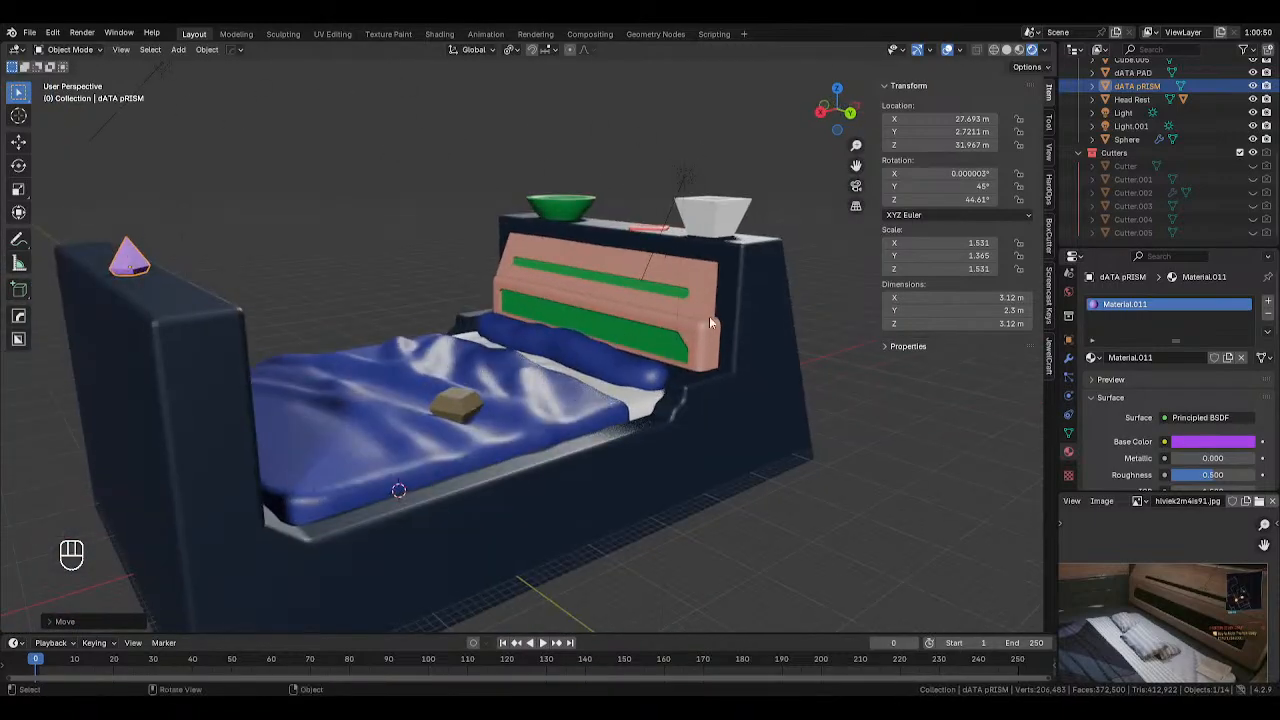
pyautogui.moveTo(766, 329); pyautogui.dragTo(634, 315, button='middle')
pyautogui.moveTo(818, 285); pyautogui.dragTo(750, 322, button='middle')
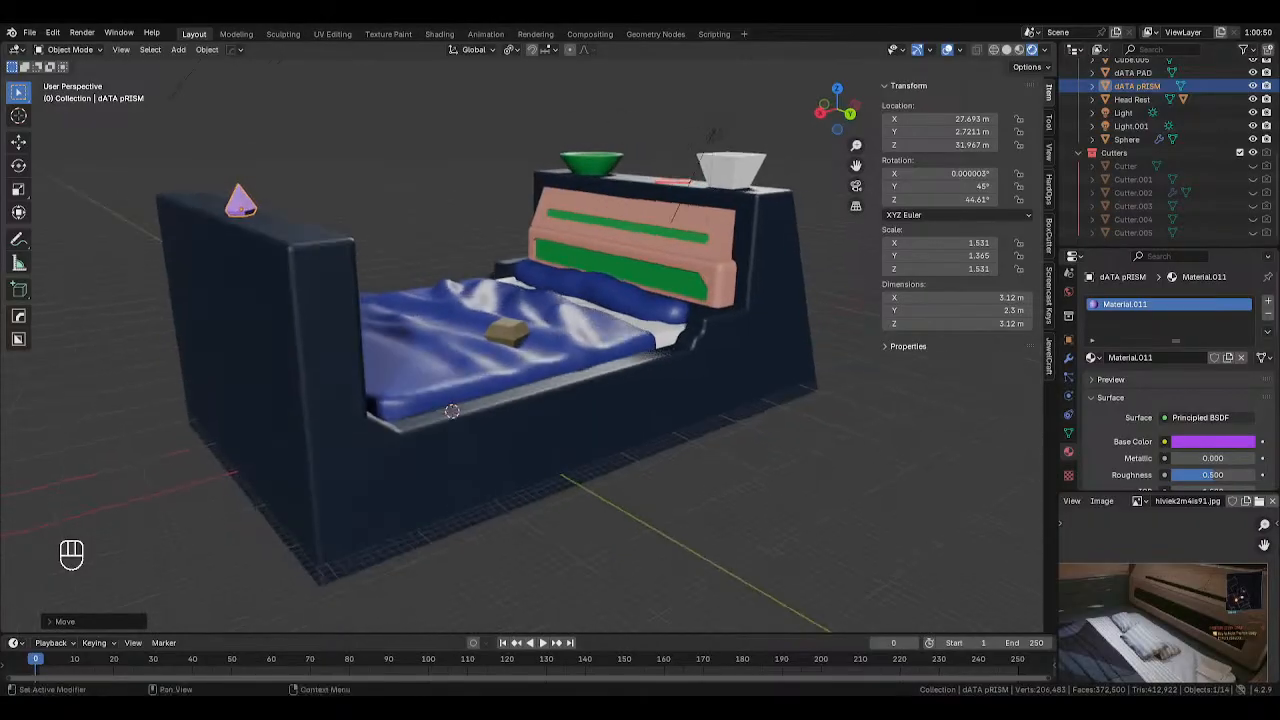